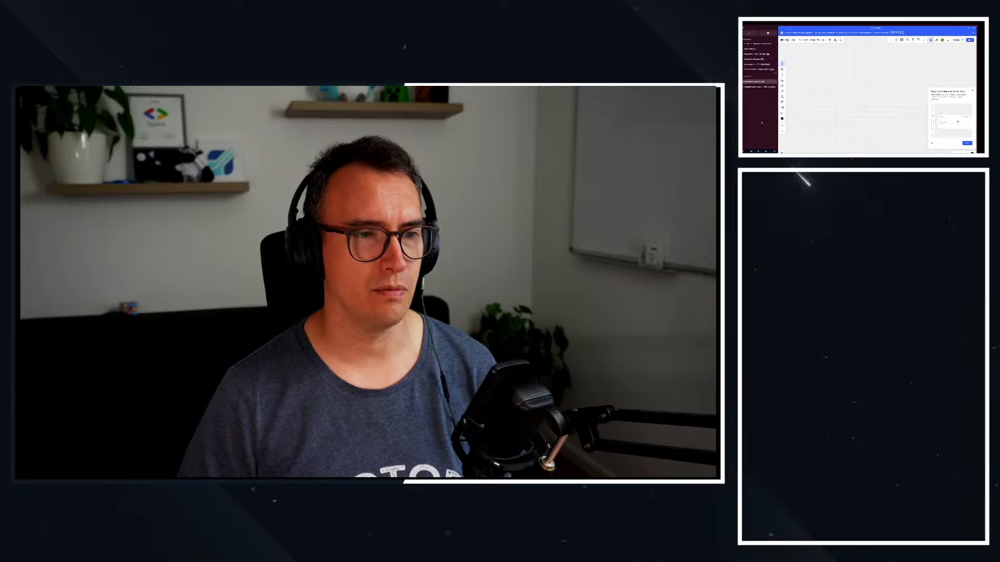
Dismiss the notification on the Miro board and hide the browser tab list
key("ctrl+Left")
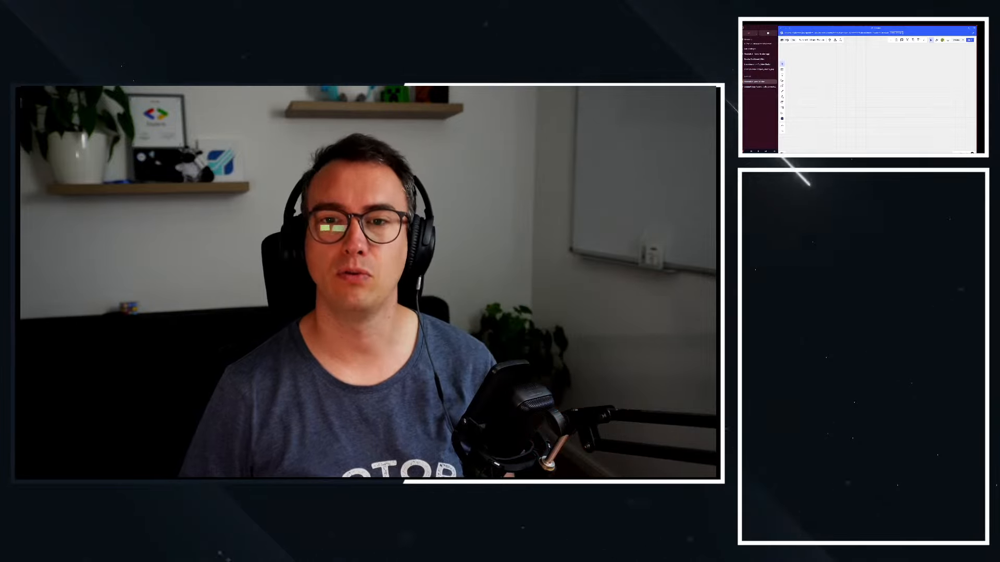
left_click(973, 34)
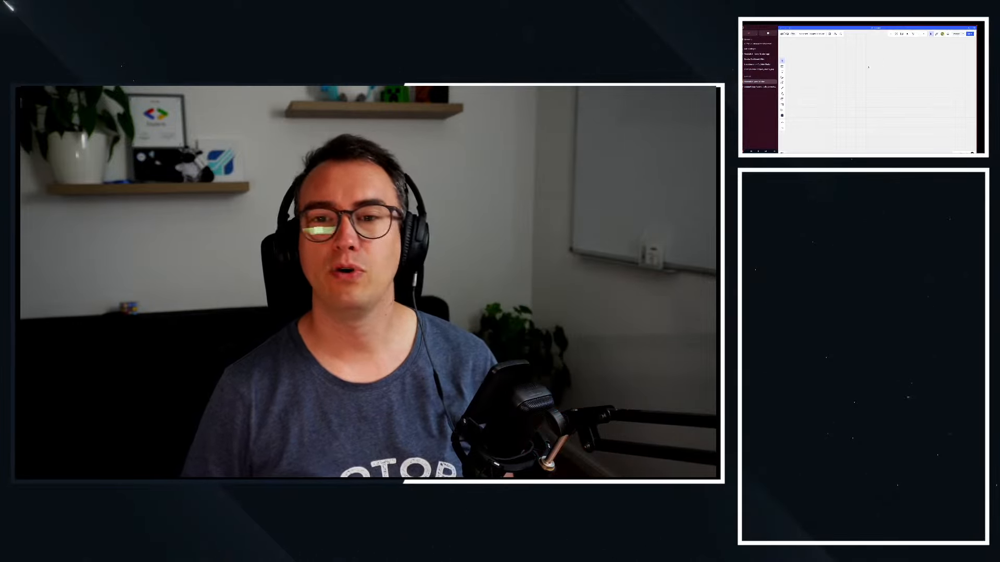
key("super+s")
key("super+s")
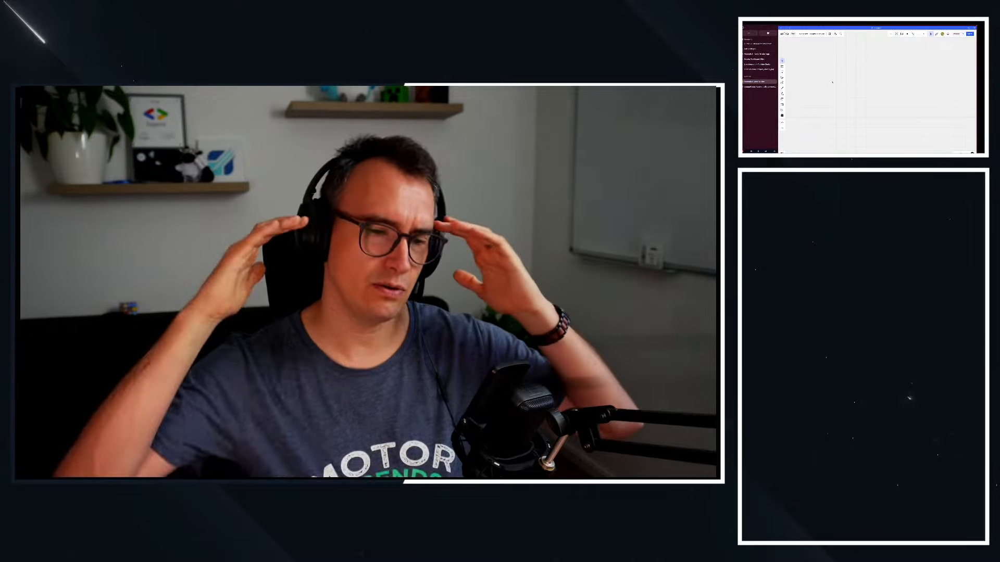
Review the project notes around the Get Specific Map line, then return to the Warcraft III Game Tracker board
left_click(757, 54)
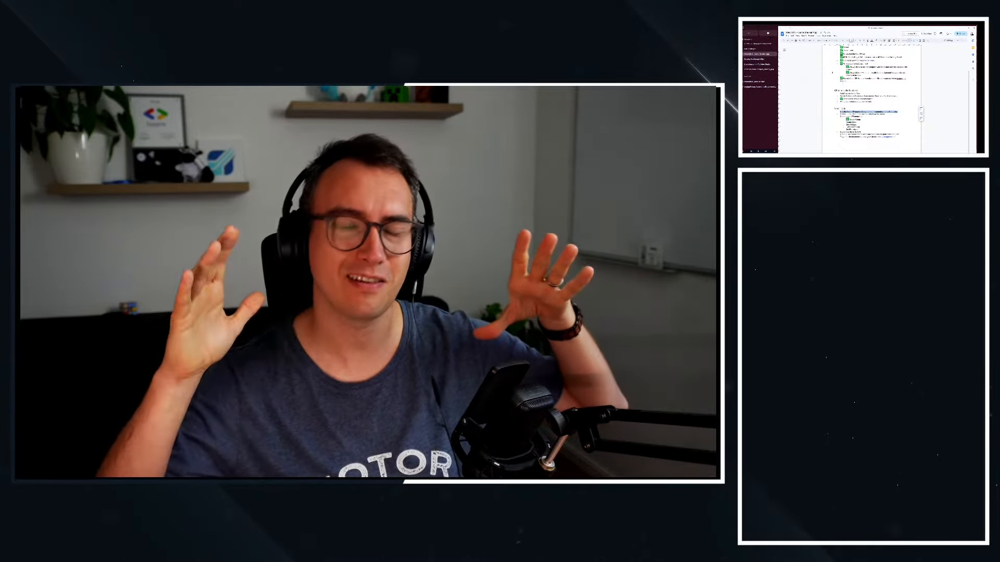
scroll(842, 88, "up", 1)
scroll(842, 88, "up", 2)
scroll(854, 109, "down", 3)
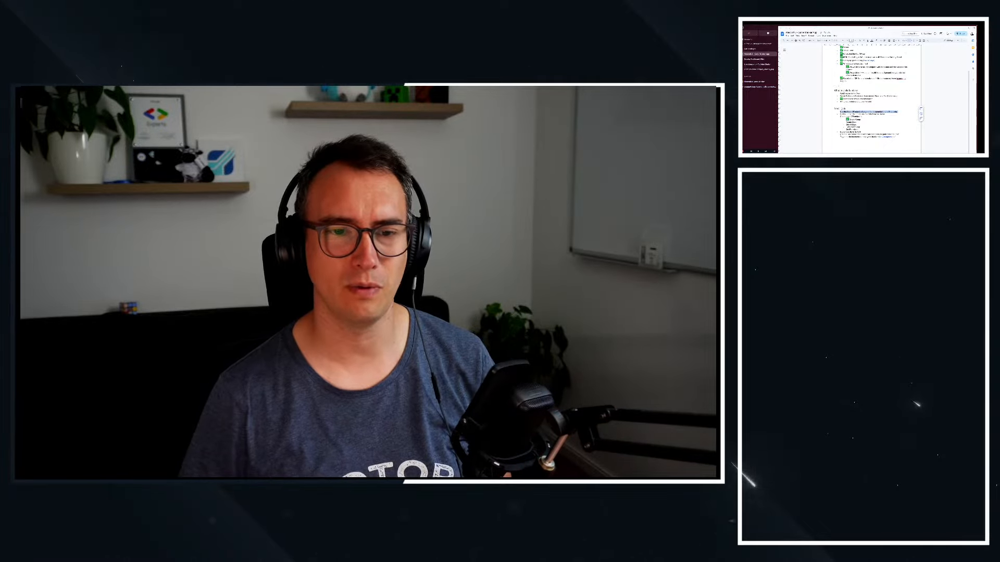
left_click(871, 129)
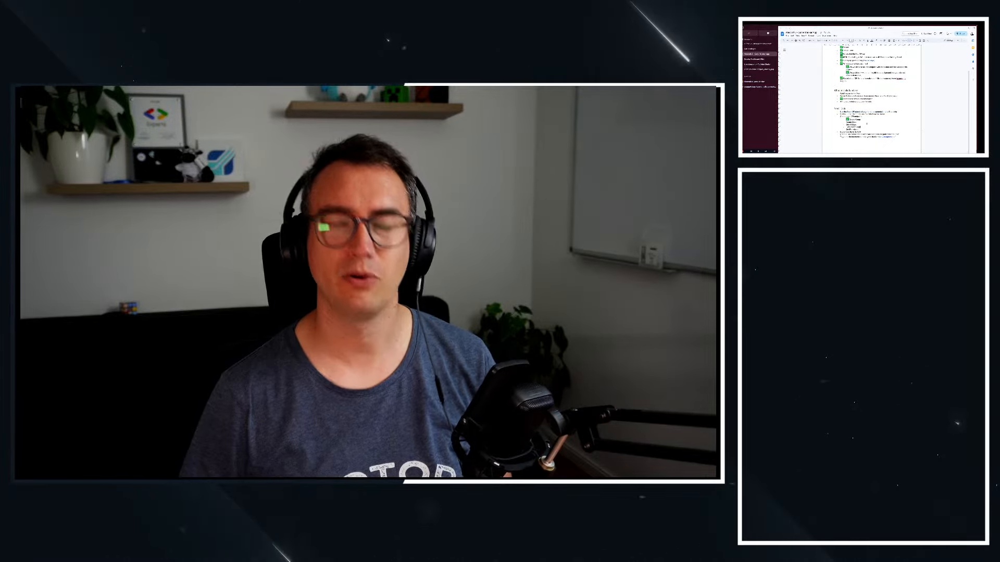
scroll(871, 109, "up", 3)
scroll(870, 104, "down", 4)
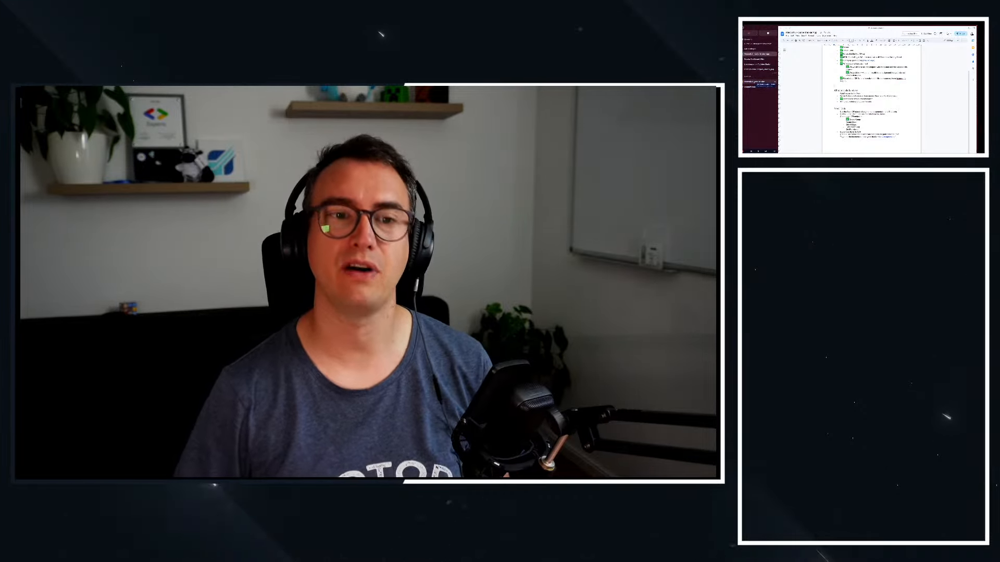
left_click(759, 82)
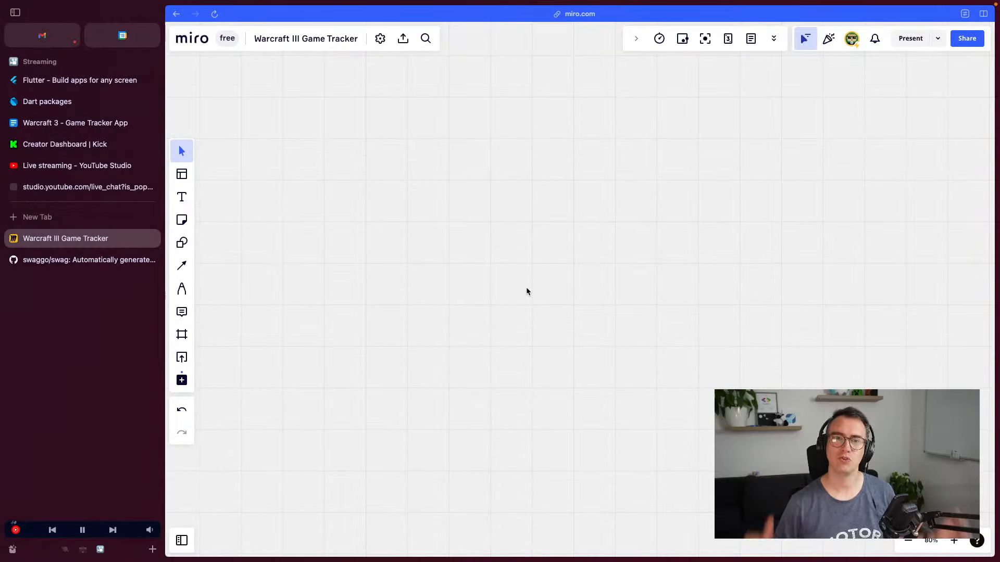
Add a 'Project Board / Open Task' heading at the top-left and enlarge its font two steps
key("super+s")
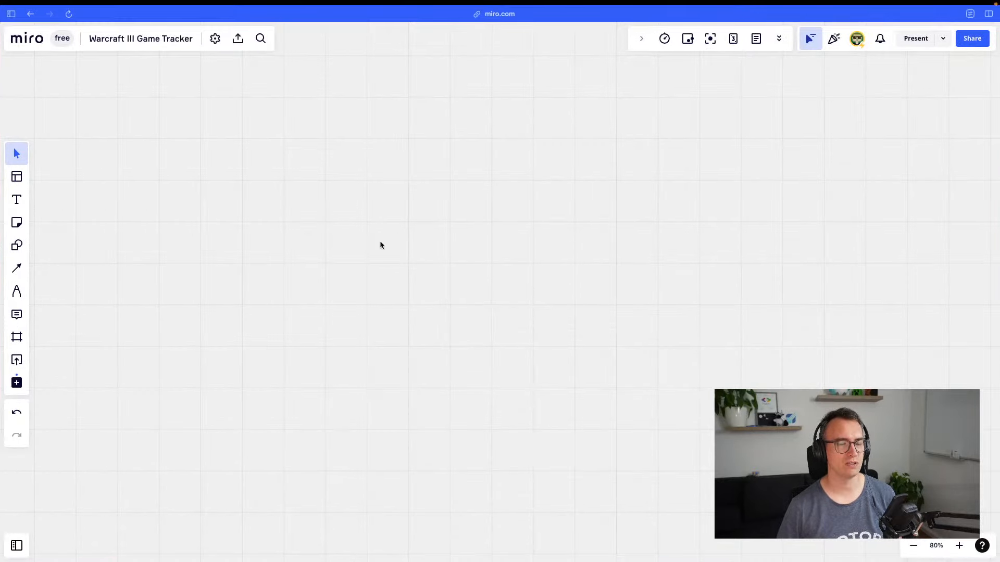
left_click(268, 120)
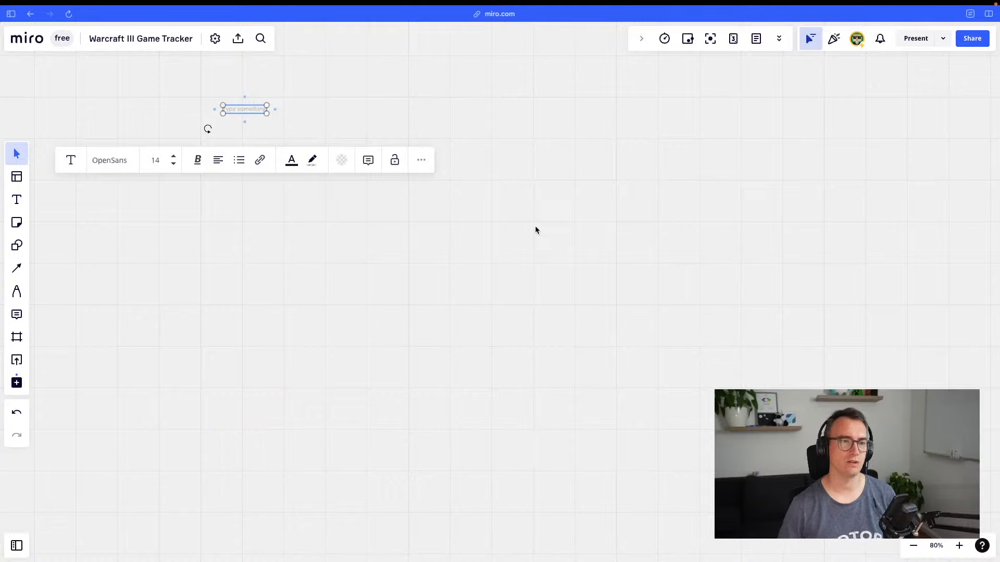
type("Project Board")
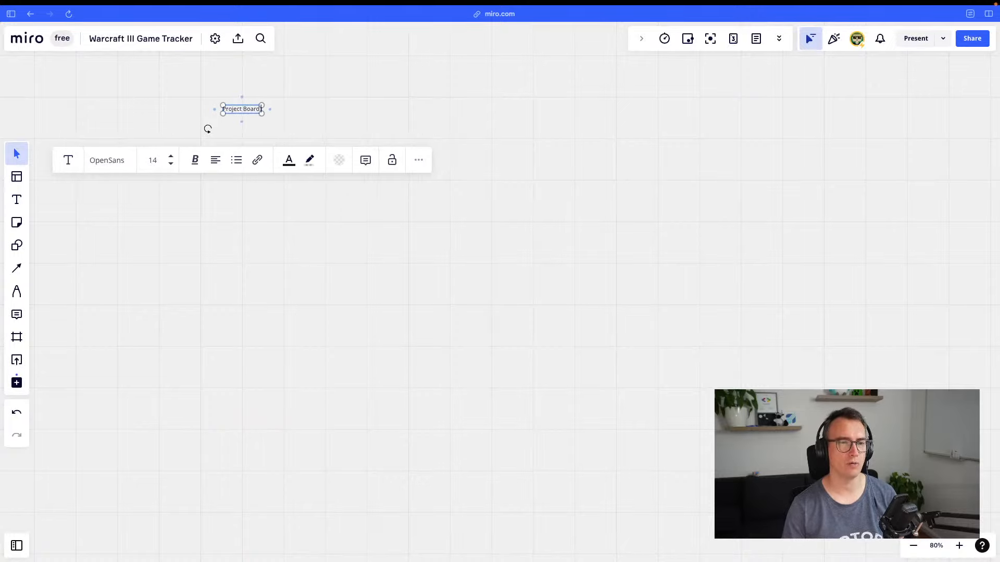
type(" / Open Tasks")
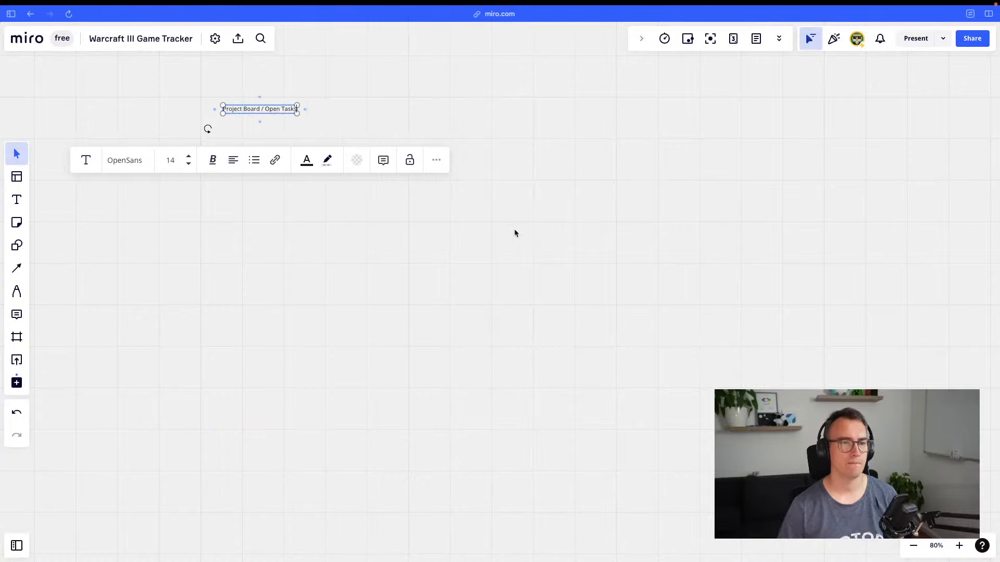
left_click(276, 131)
left_click(287, 109)
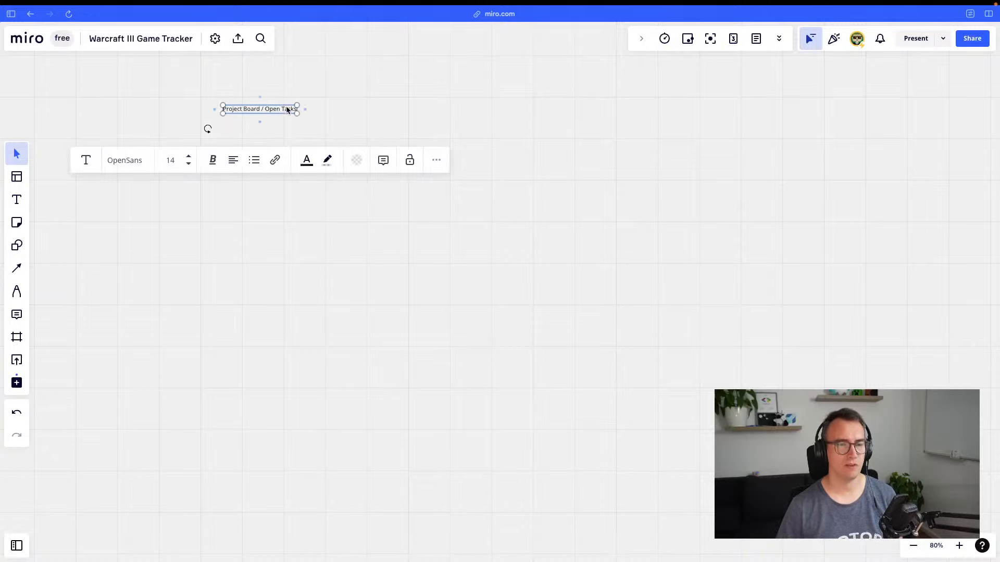
left_click(188, 157)
left_click(188, 157)
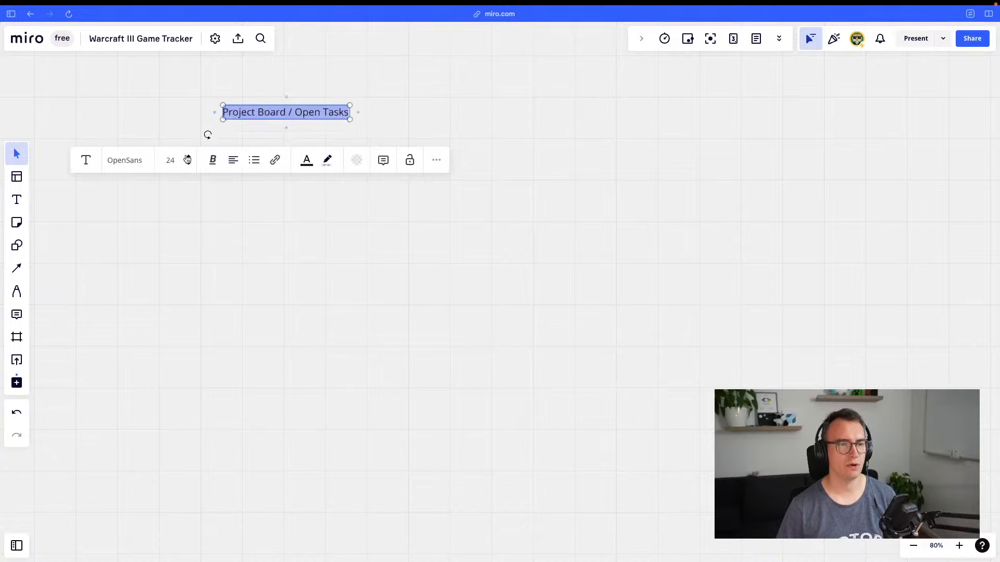
left_click(188, 156)
left_click(188, 157)
left_click(313, 296)
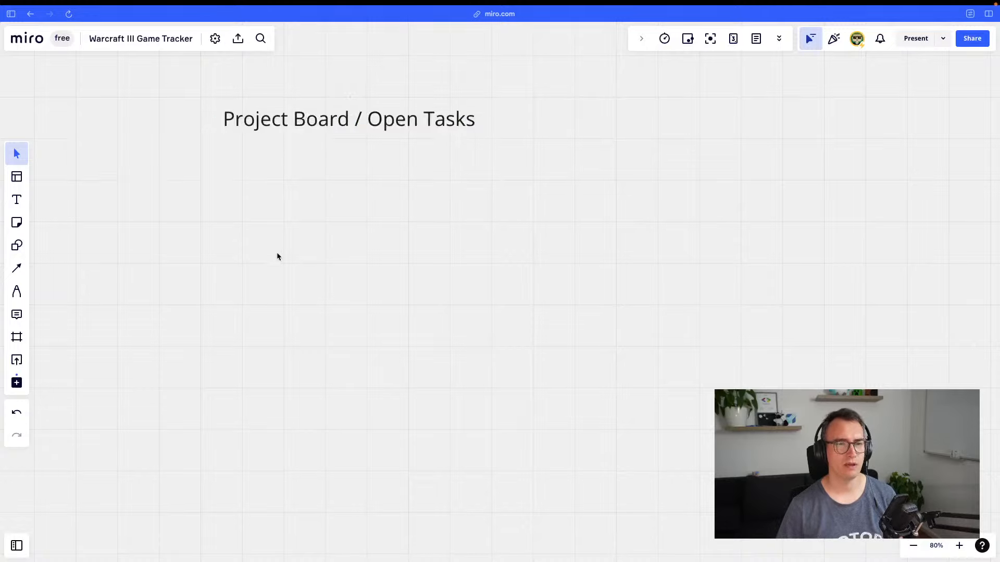
Draw a tall vertical line below the heading and duplicate it to the right, forming three columns
left_click(27, 273)
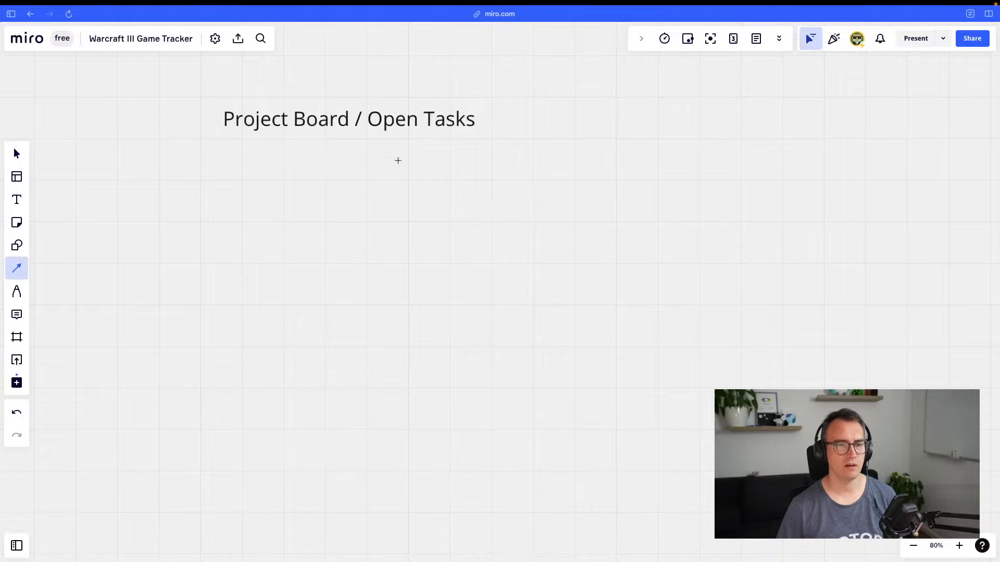
left_click_drag(398, 160, 403, 498)
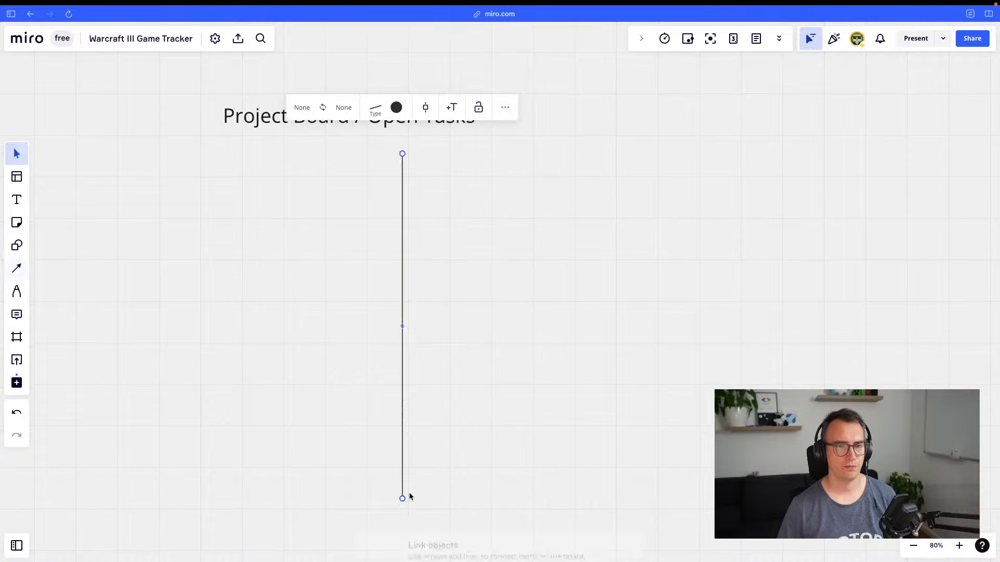
left_click(611, 158)
left_click(402, 286)
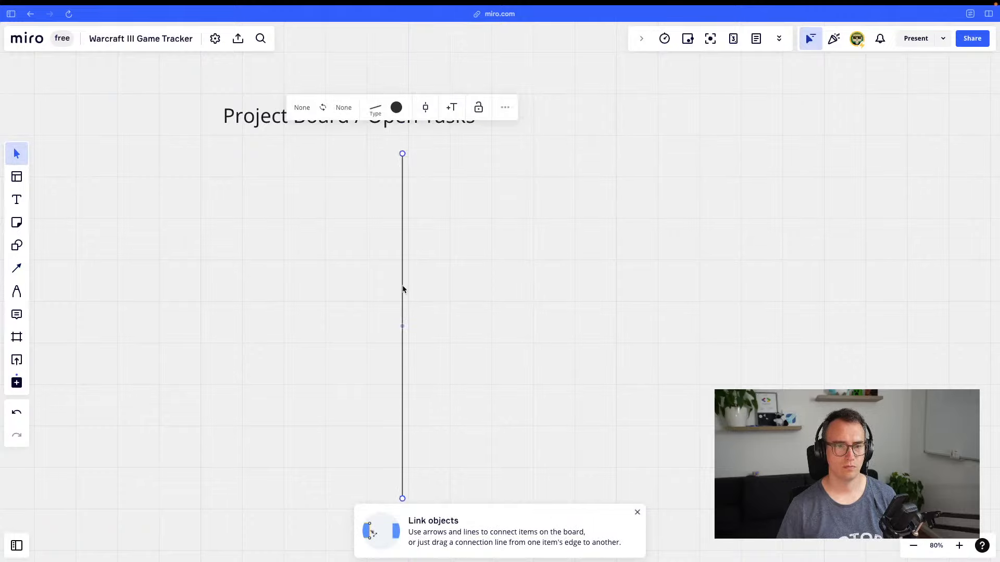
key("super+c")
key("super+v")
left_click_drag(466, 262, 636, 298)
left_click(636, 513)
left_click(509, 427)
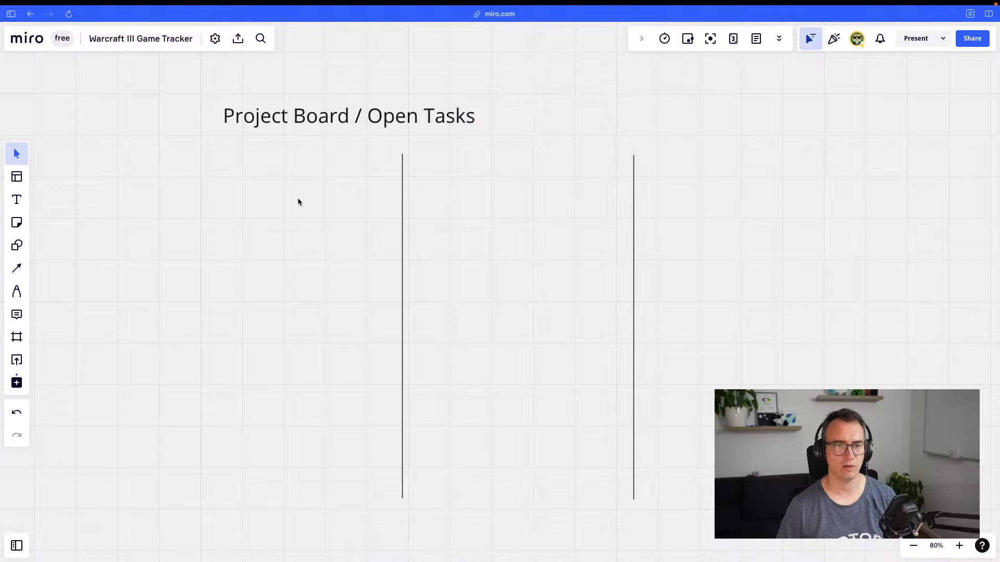
Label the first two columns 'ToDo' and 'In Progress'
left_click(241, 176)
type("TODO")
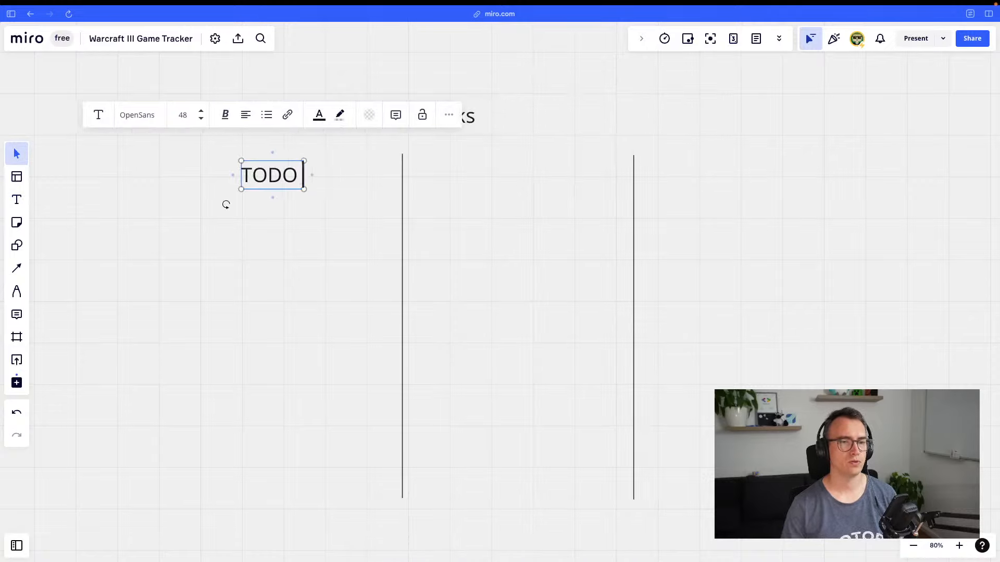
key("BackSpace")
key("BackSpace")
key("BackSpace")
type("oDo")
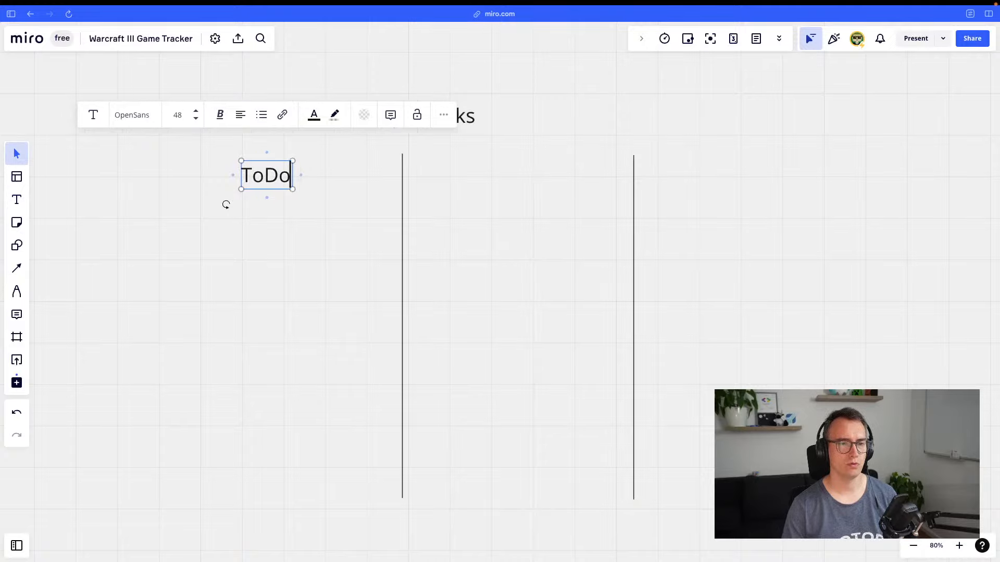
left_click(310, 270)
left_click(281, 175)
key("super+c")
key("super+v")
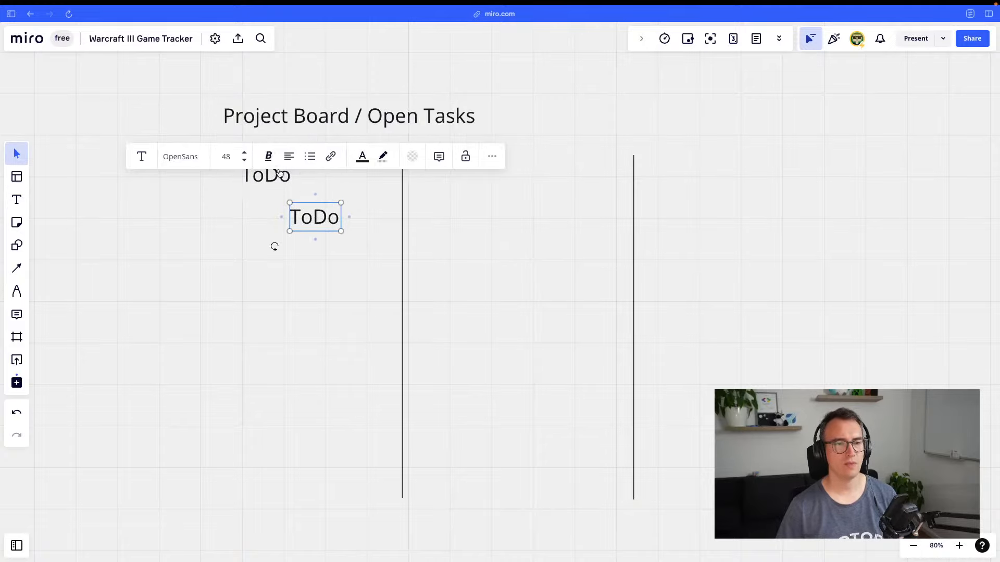
left_click_drag(315, 216, 529, 168)
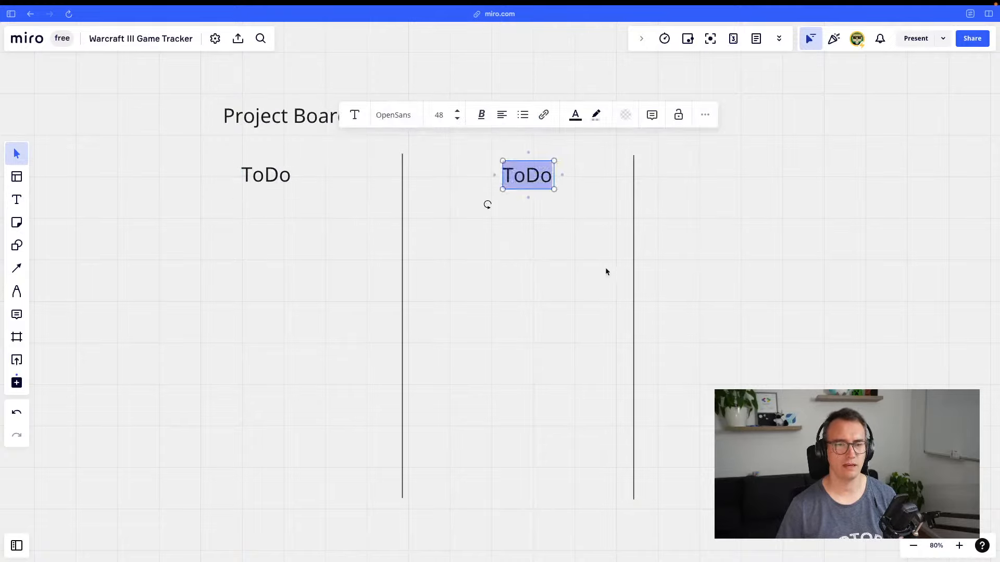
type("In Progress")
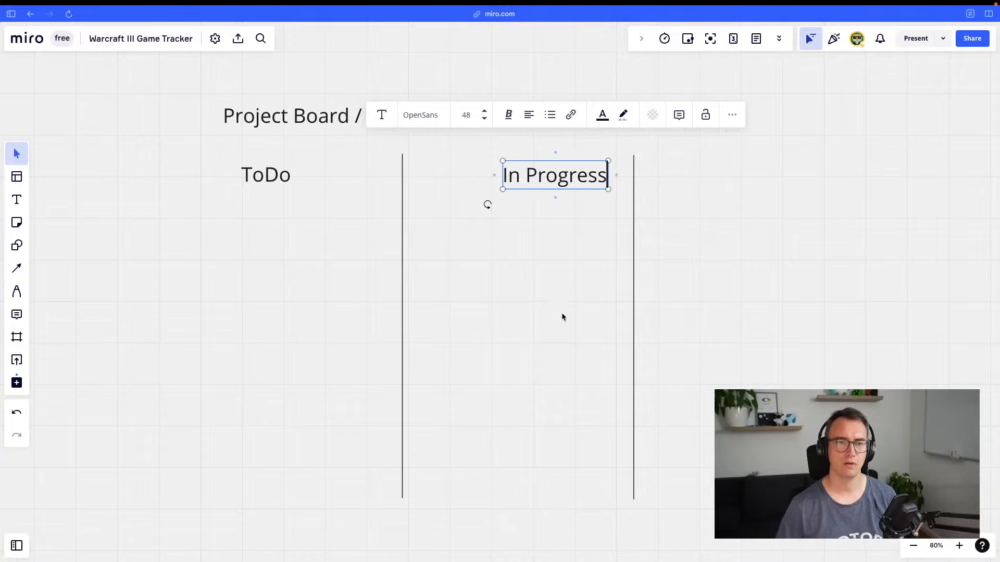
left_click(562, 317)
Place a copied label over the third column and rename it 'Done'
key("super+v")
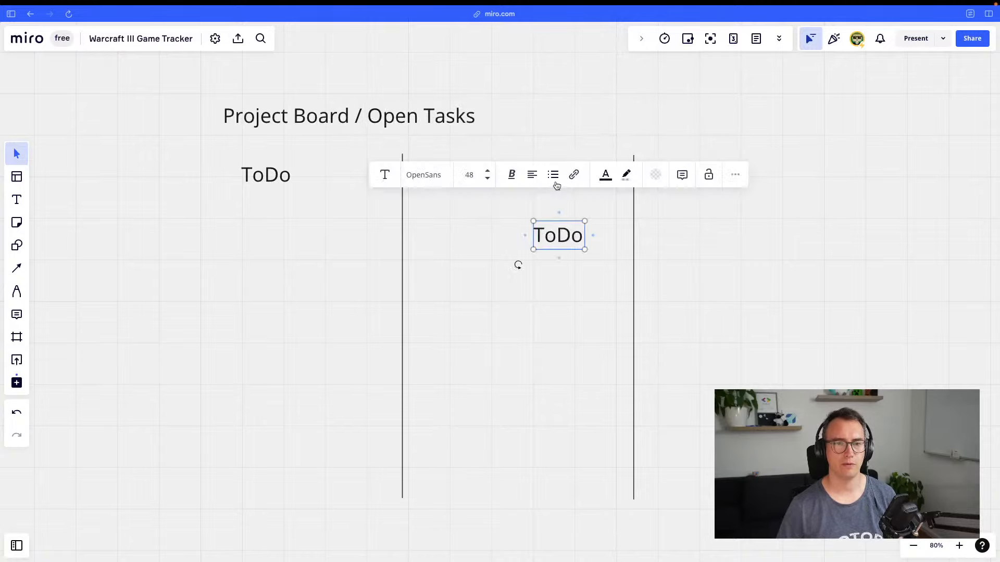
left_click_drag(553, 221, 673, 196)
left_click_drag(636, 267, 736, 176)
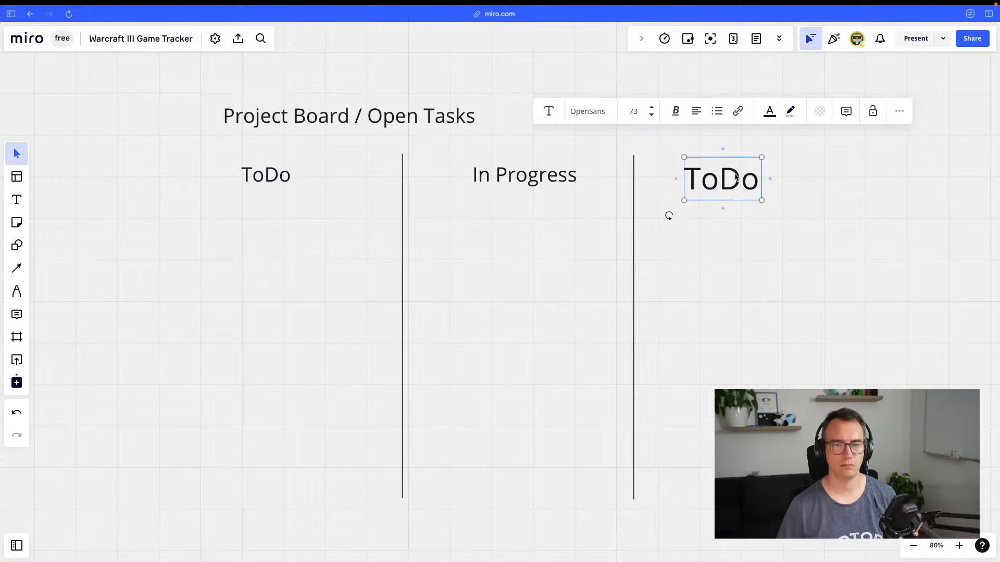
key("super+z")
key("super+z")
left_click_drag(561, 233, 735, 186)
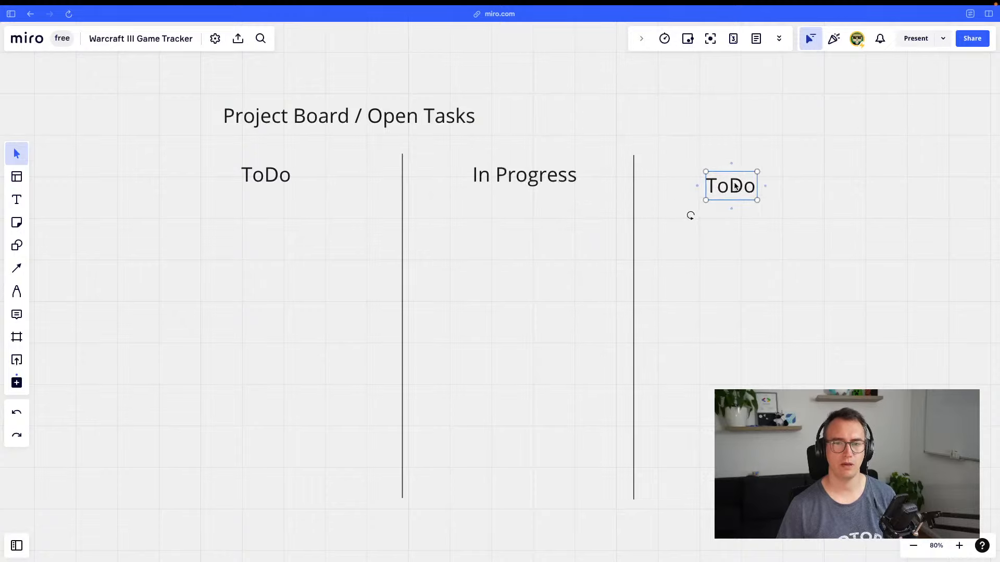
double_click(740, 177)
type("Done")
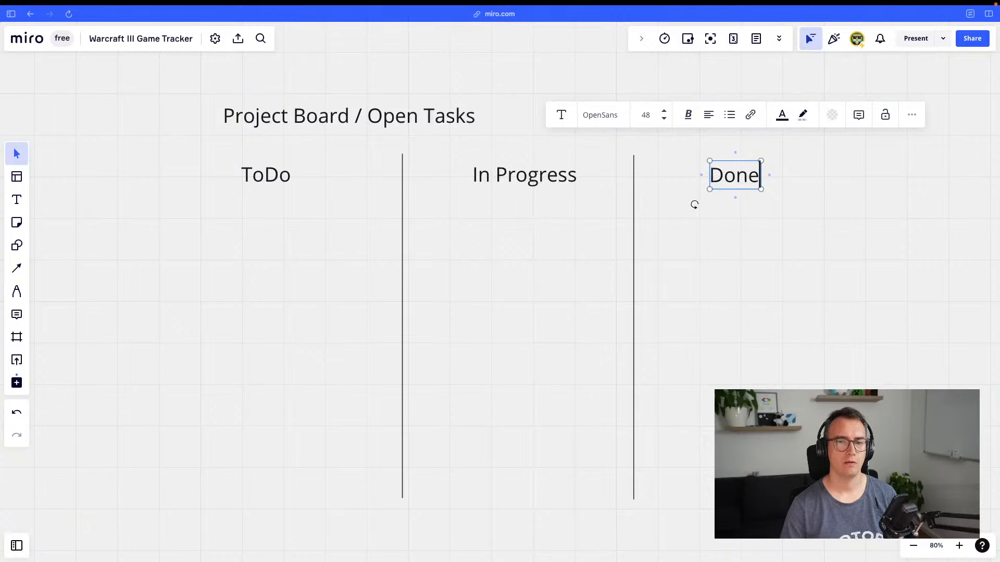
left_click(764, 332)
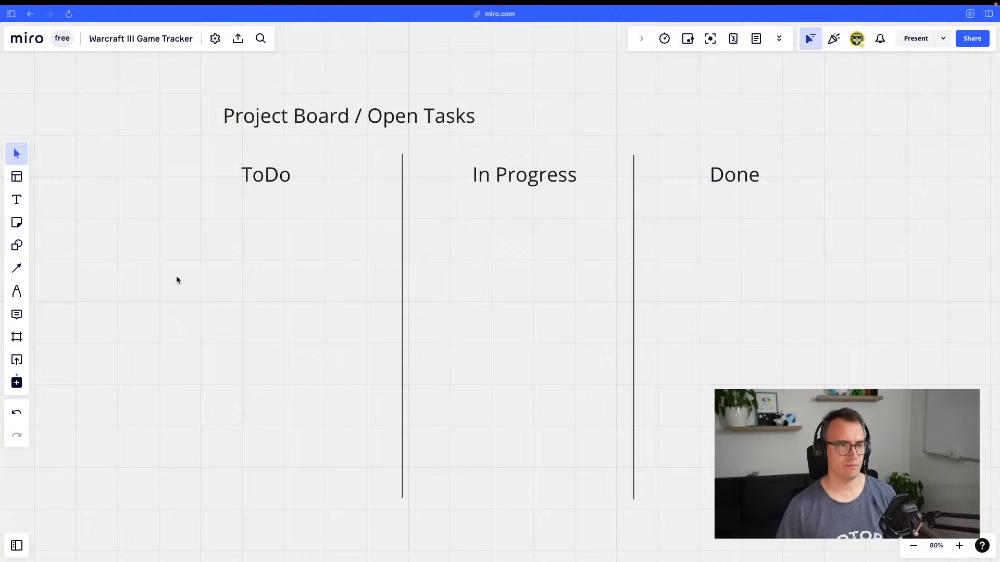
Select the Open API task line in the project planning doc and return to the board
key("super+s")
left_click(48, 125)
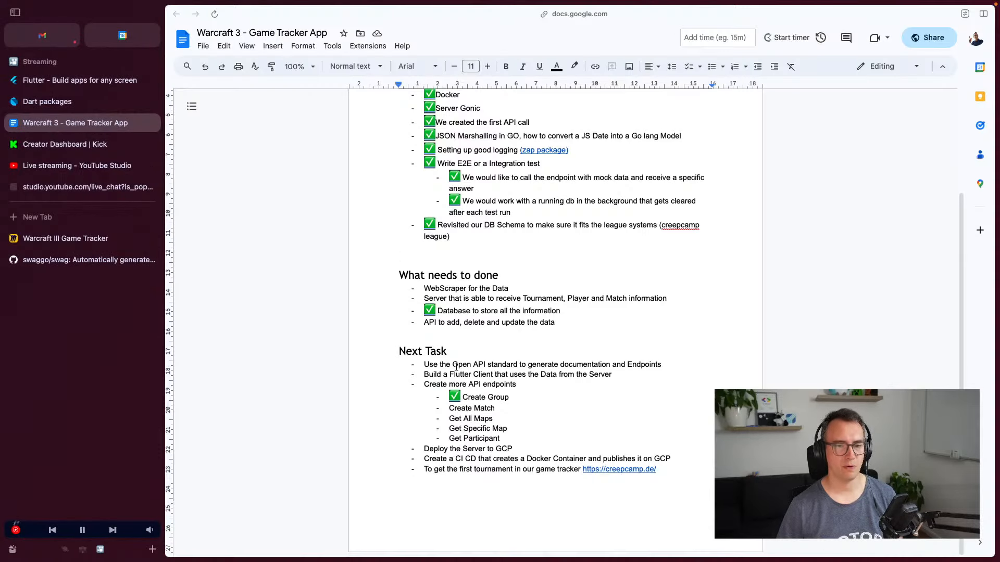
triple_click(485, 364)
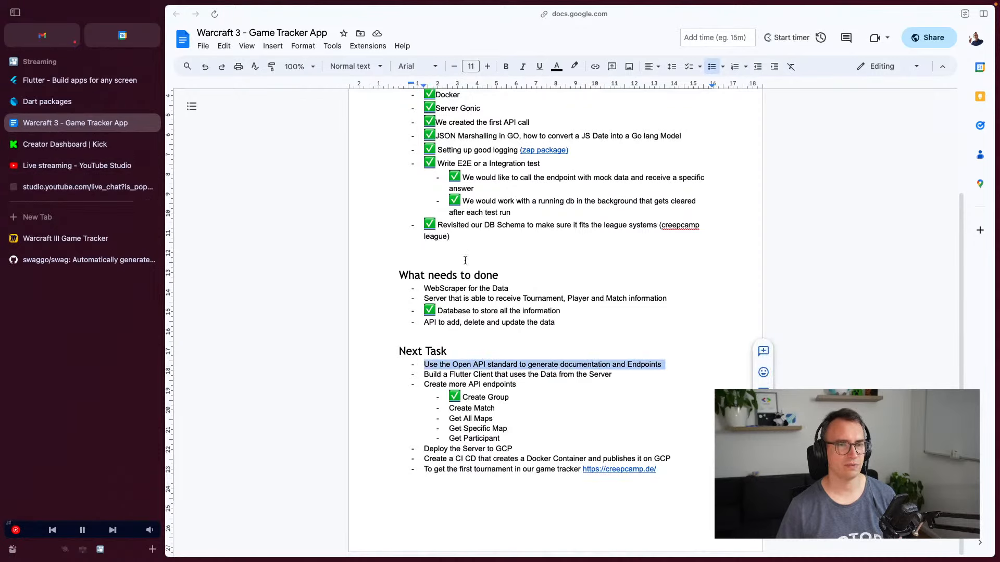
scroll(445, 192, "up", 3)
scroll(455, 264, "up", 2)
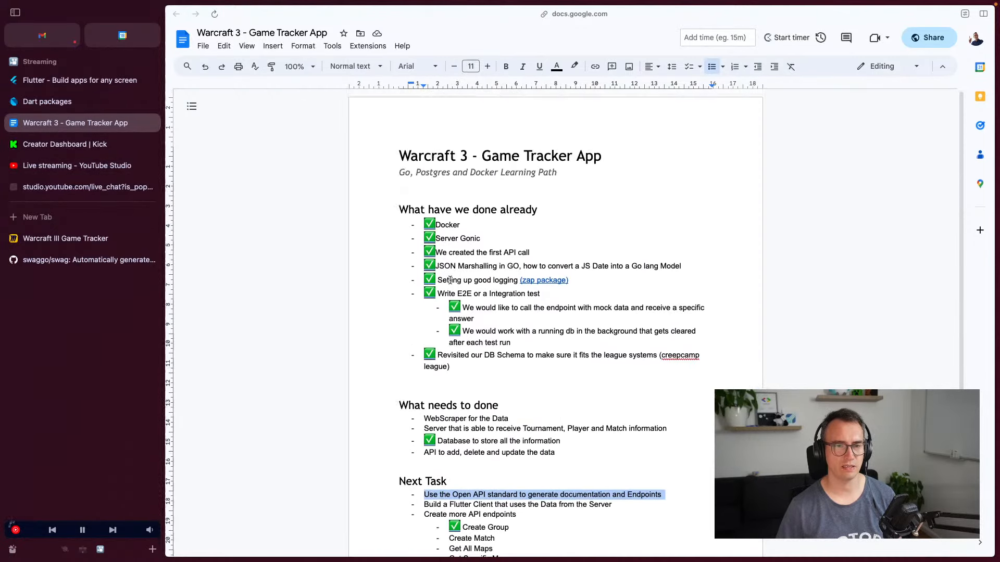
scroll(454, 264, "down", 4)
left_click(72, 239)
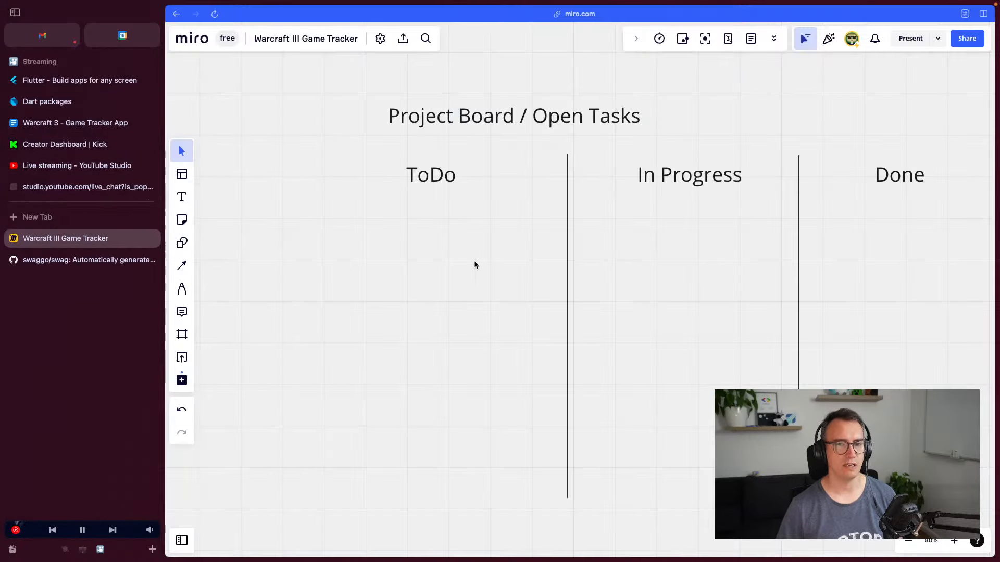
Add a yellow sticky note under ToDo with the pasted Open API task, tagged Server
left_click(181, 221)
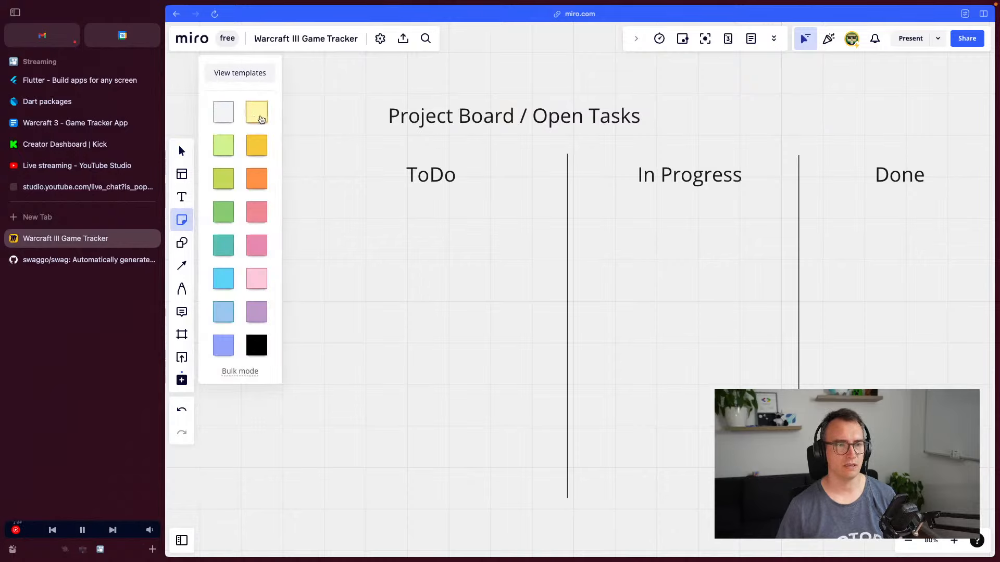
left_click(256, 111)
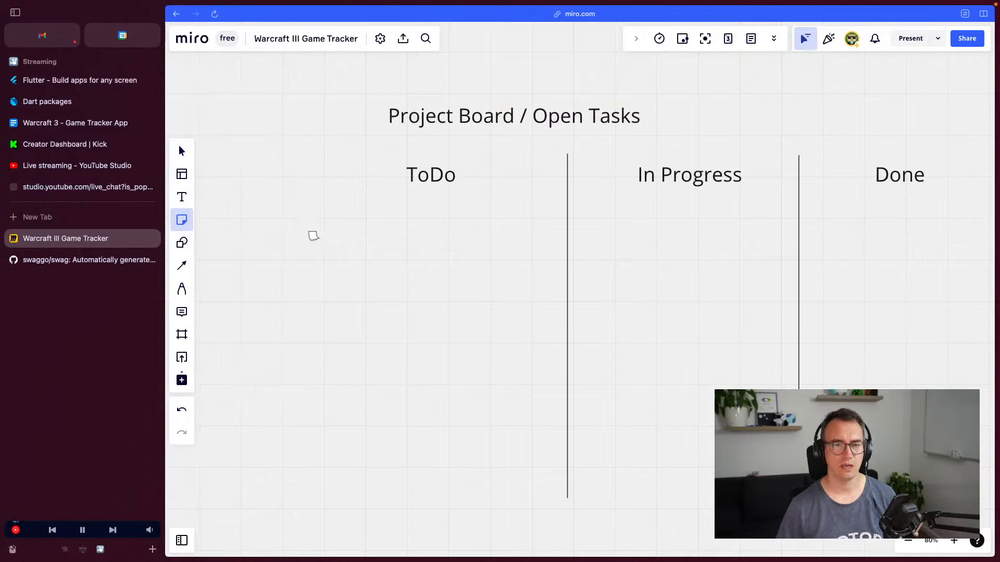
left_click(422, 273)
key("ctrl+v")
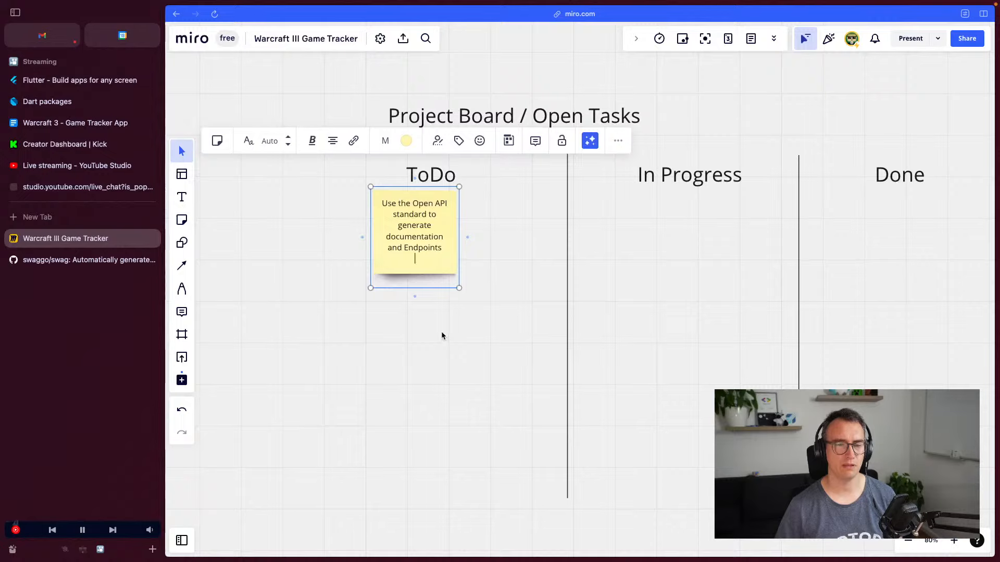
key("BackSpace")
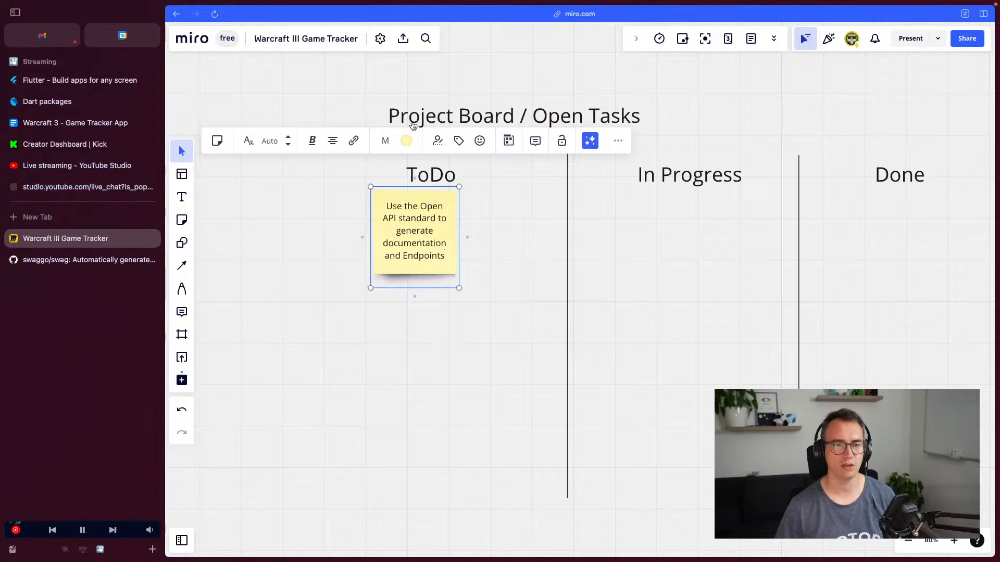
left_click(458, 141)
type("S")
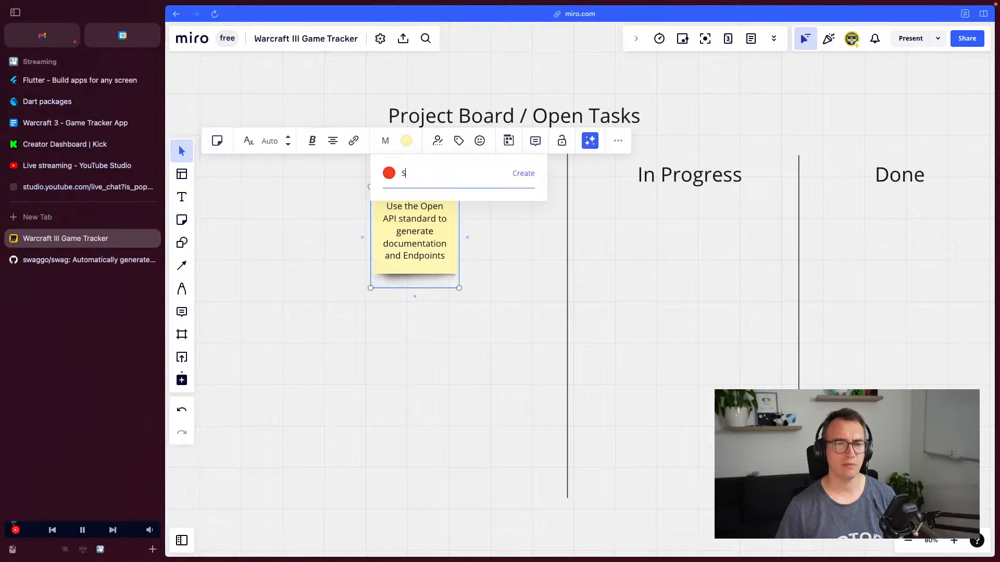
type("erver")
key("Return")
left_click(460, 342)
mouse_move(413, 242)
left_mouse_down()
mouse_move(427, 274)
mouse_move(401, 249)
left_mouse_up()
Undo a stray paste and grab the Flutter client task line from the planning doc
key("ctrl+v")
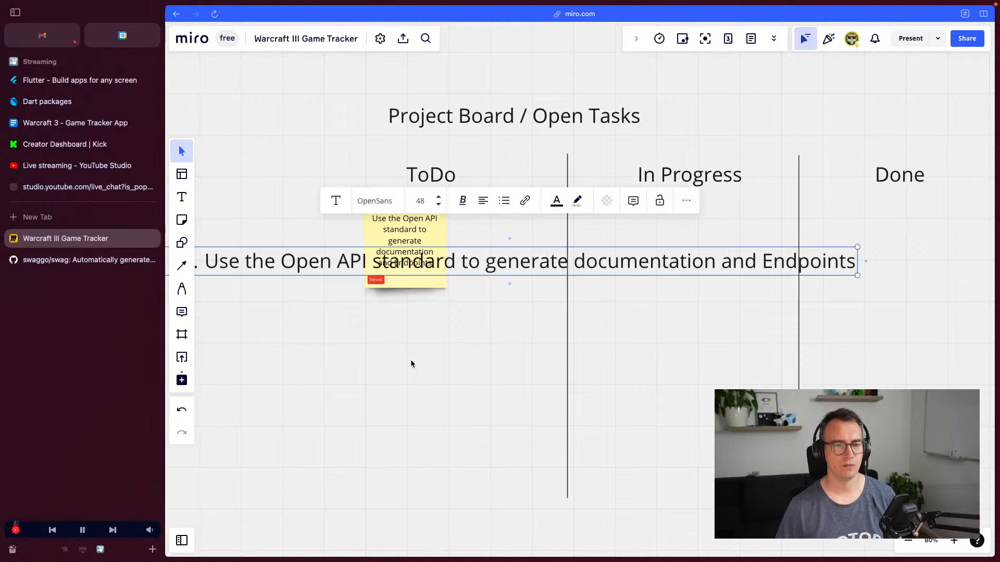
key("ctrl+z")
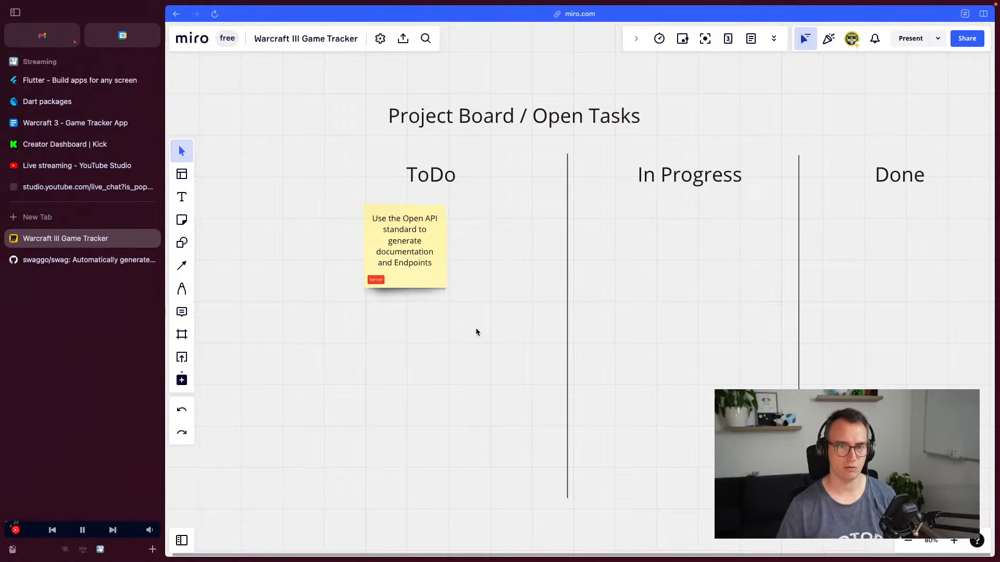
left_click(62, 128)
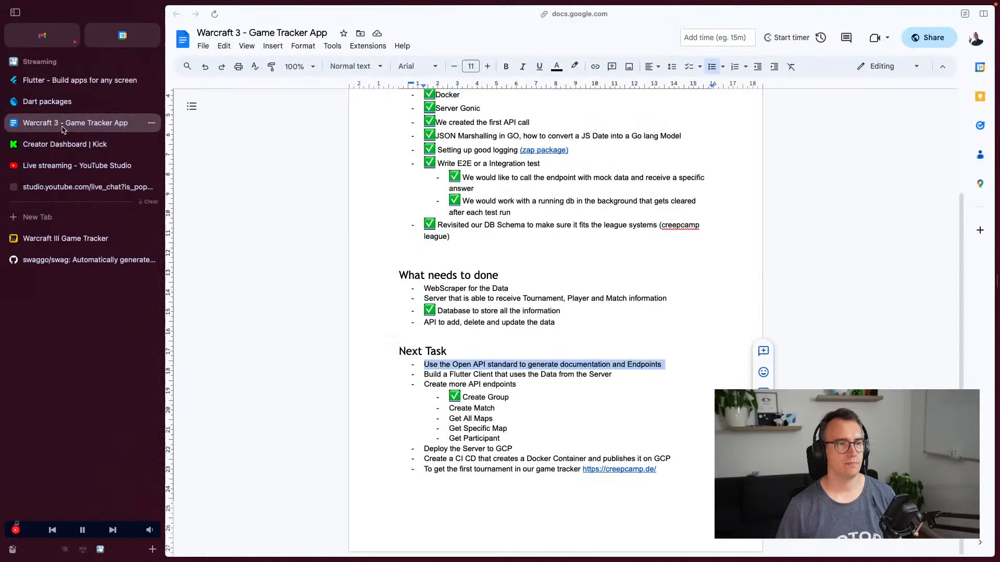
triple_click(458, 375)
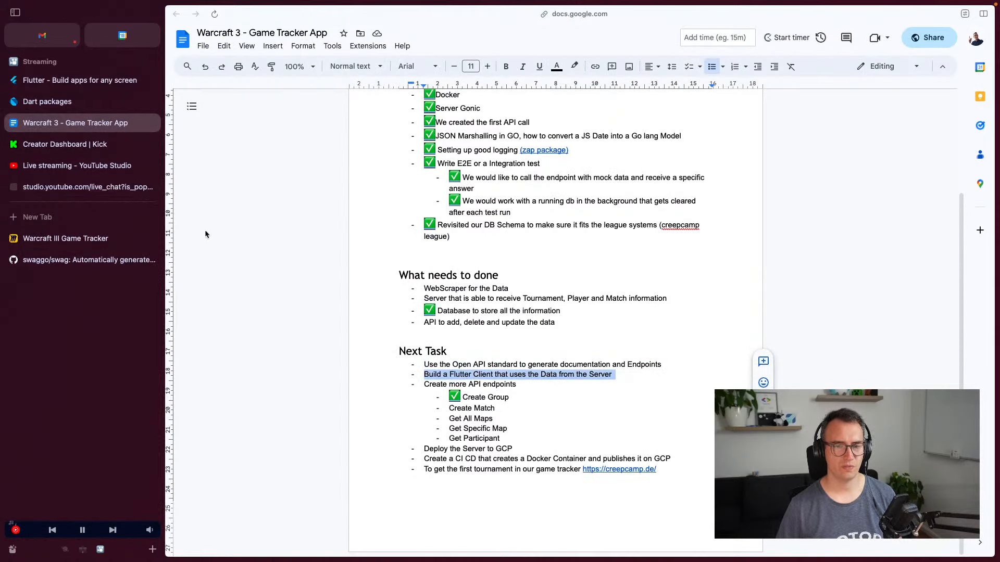
left_click(66, 239)
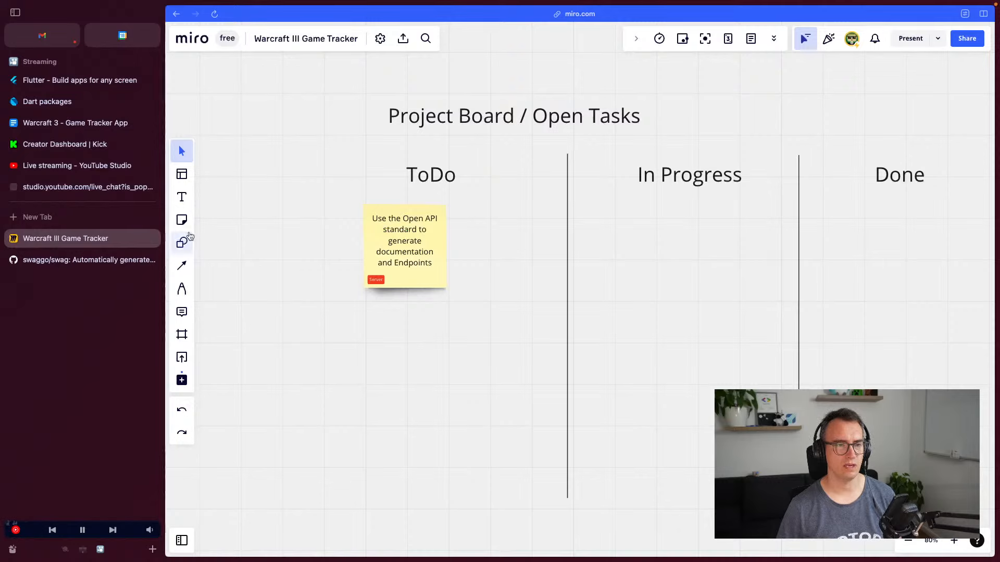
left_click(182, 219)
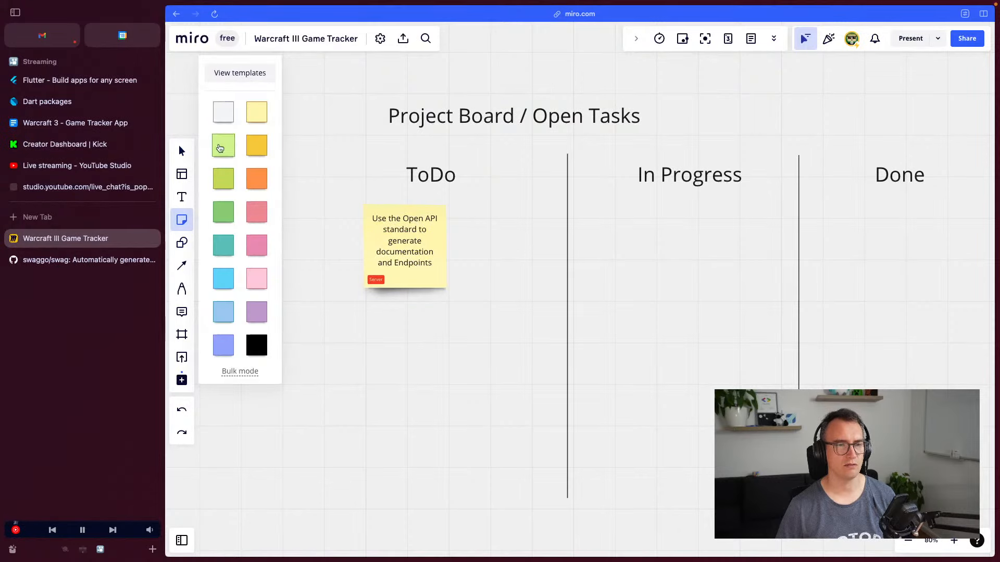
Create a light-green note 'UI / UX Design for our Flutter Application' beneath the yellow Open API note
left_click(219, 148)
left_click(381, 356)
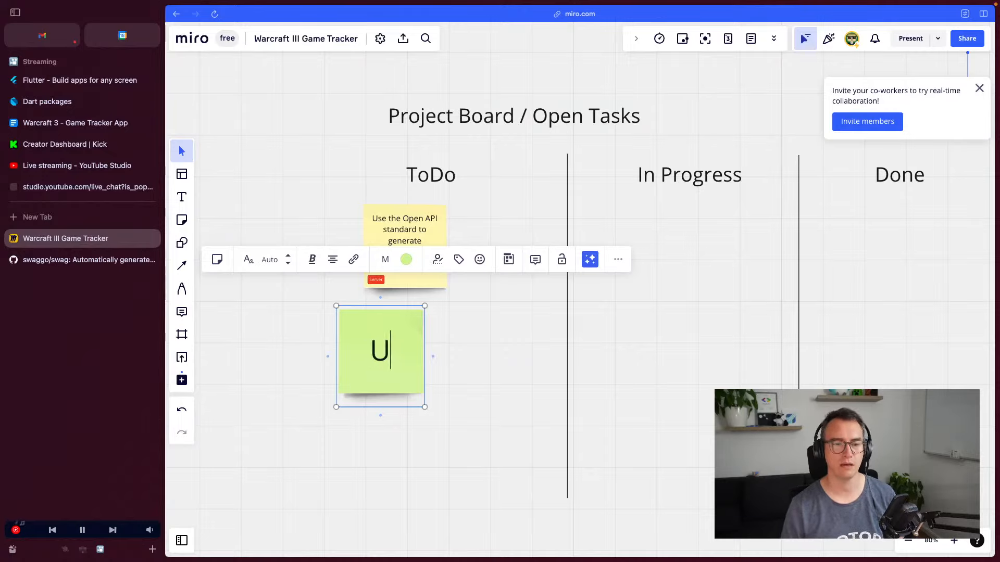
type("UYX")
type(" D")
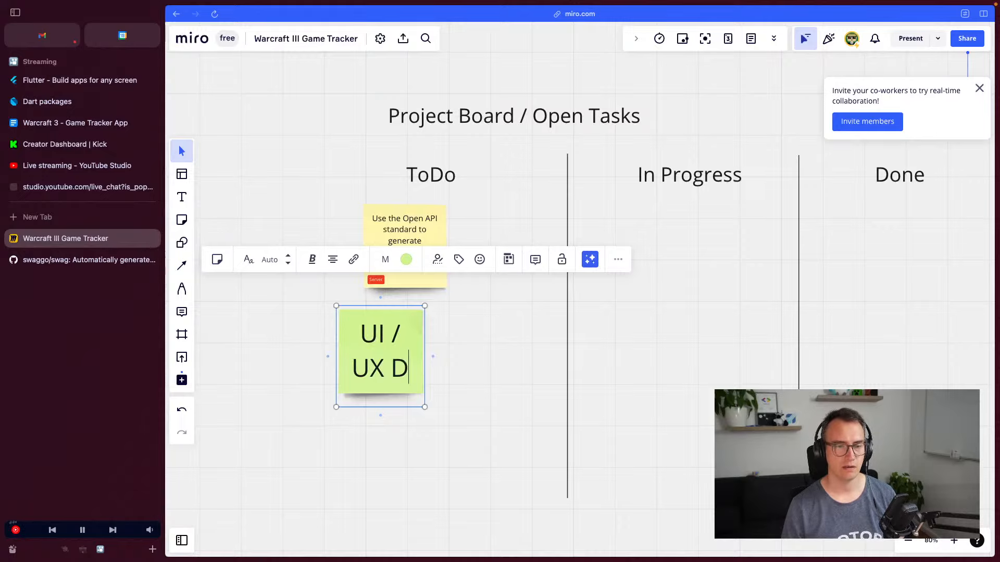
type("esign for aou")
key("BackSpace")
key("BackSpace")
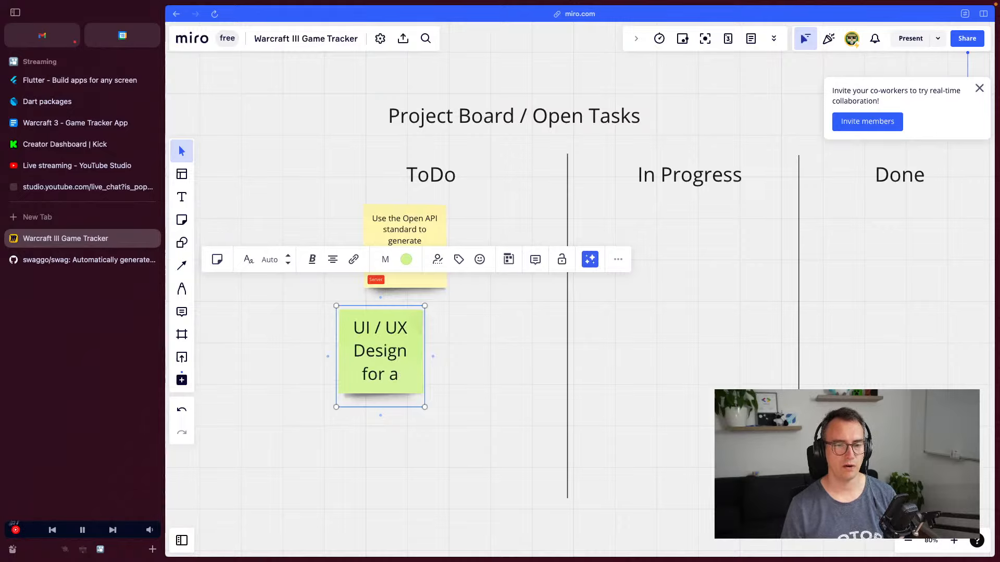
key("BackSpace")
type("our Flutter Applic")
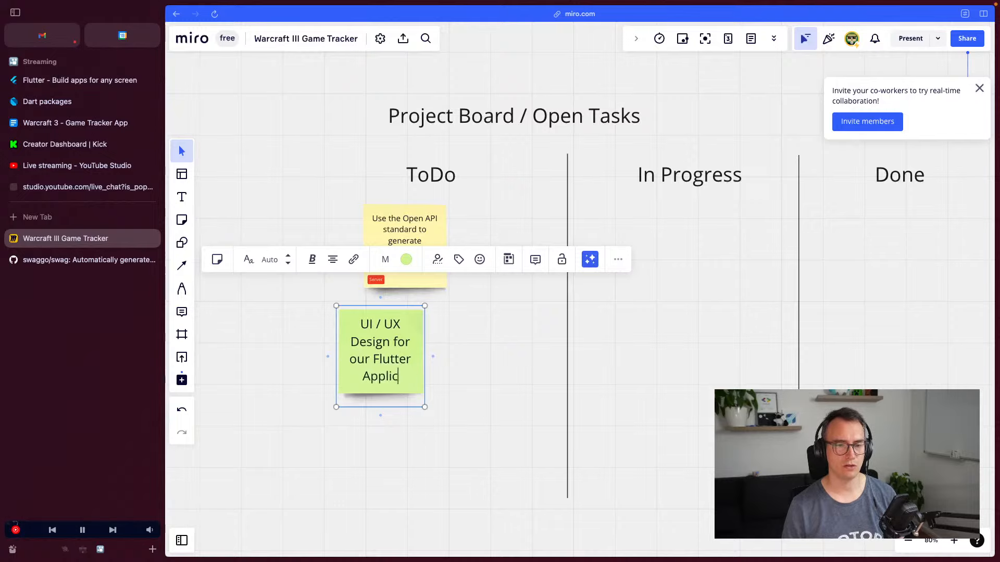
type("ation")
left_click(490, 441)
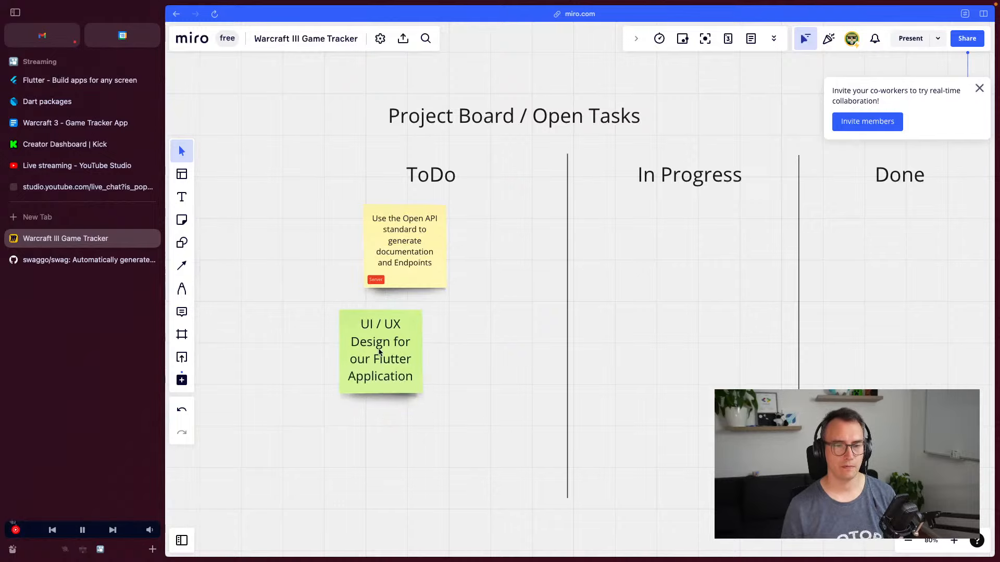
left_click_drag(378, 349, 402, 400)
left_click(402, 400)
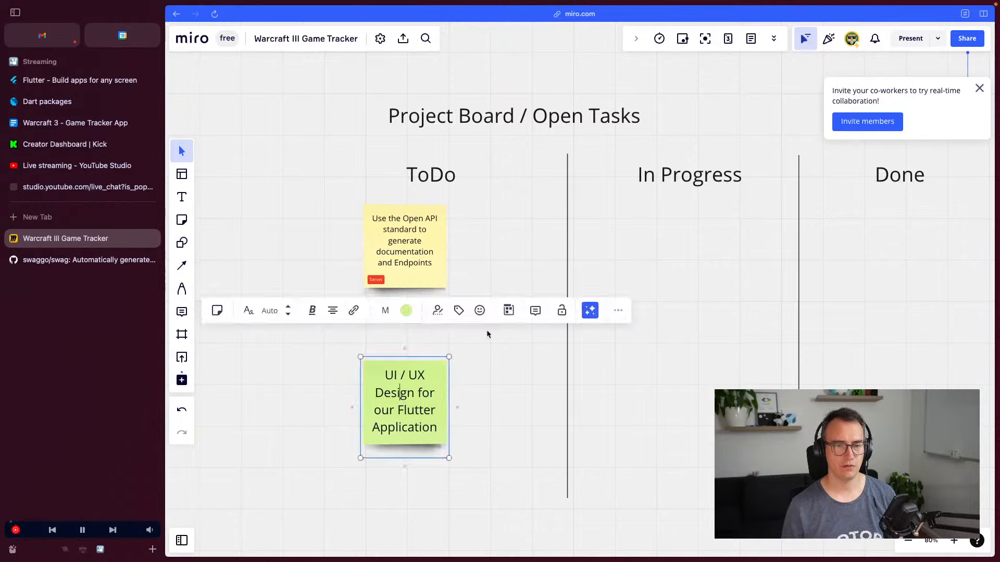
Create a blue Flutter tag on the green UI / UX note
left_click(460, 312)
left_click(389, 348)
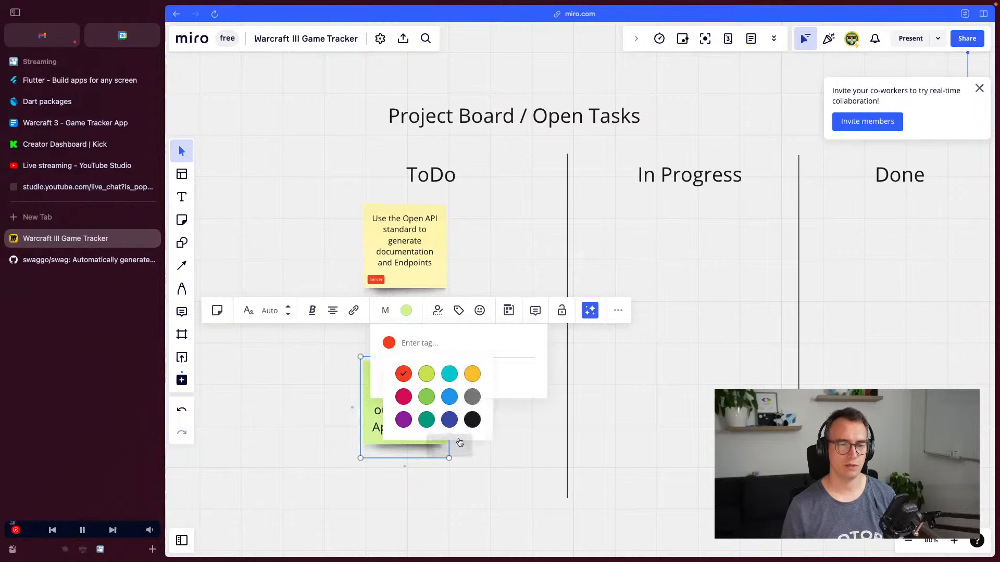
left_click(451, 396)
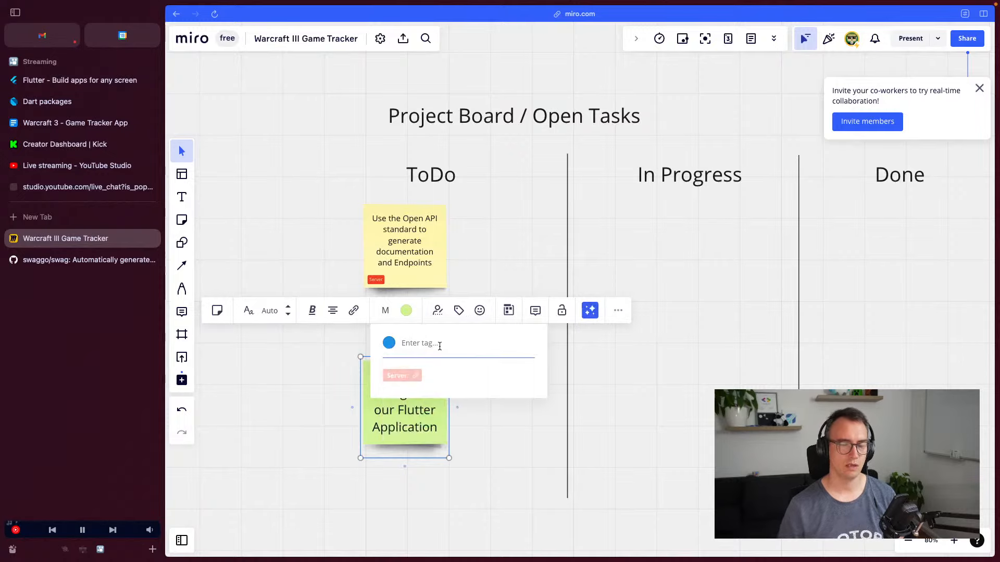
type("Flutter")
key("Return")
left_click(533, 497)
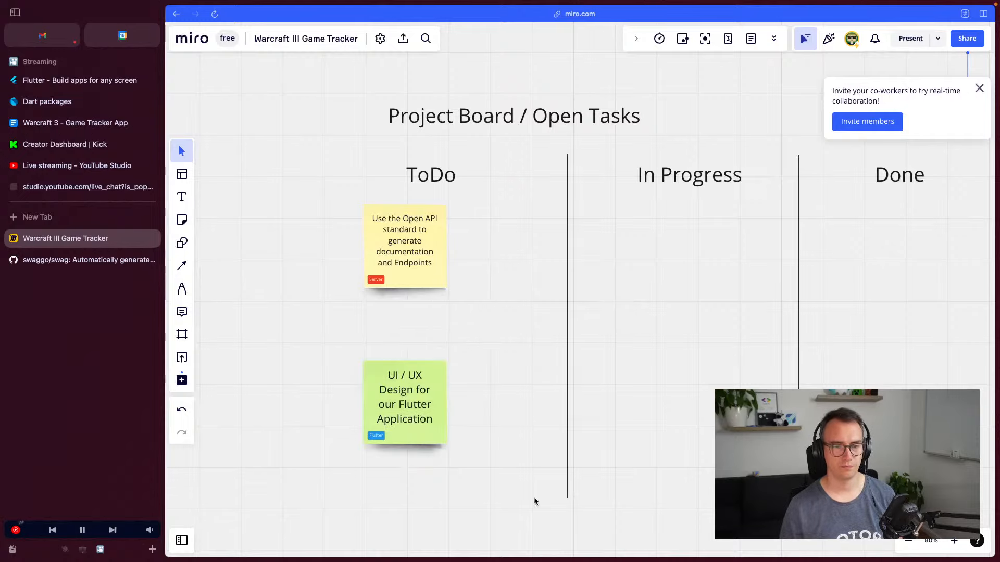
Rename the green note's tag to Frontend and apply it
left_click(417, 424)
left_click(461, 323)
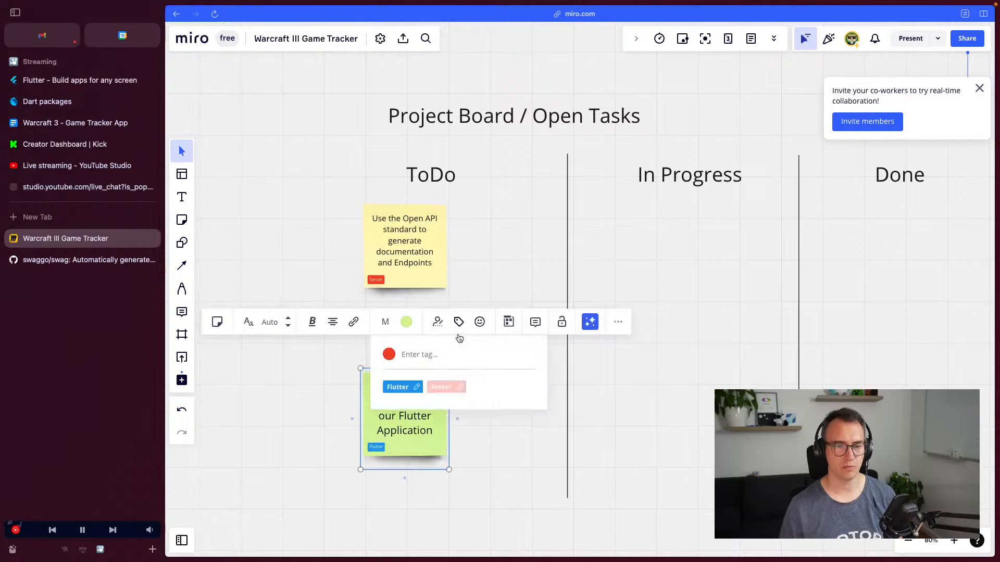
left_click(378, 449)
left_click(459, 322)
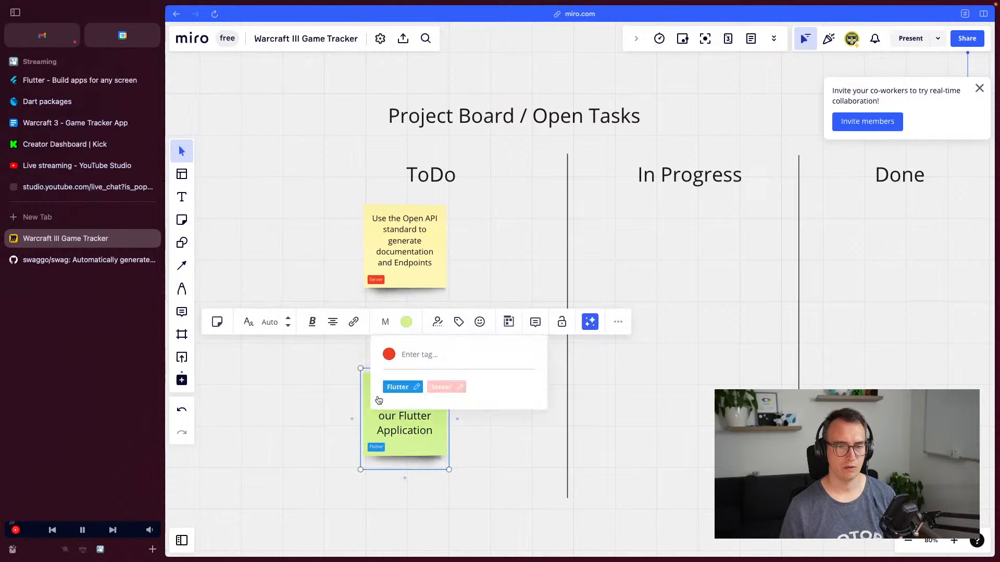
left_click(417, 390)
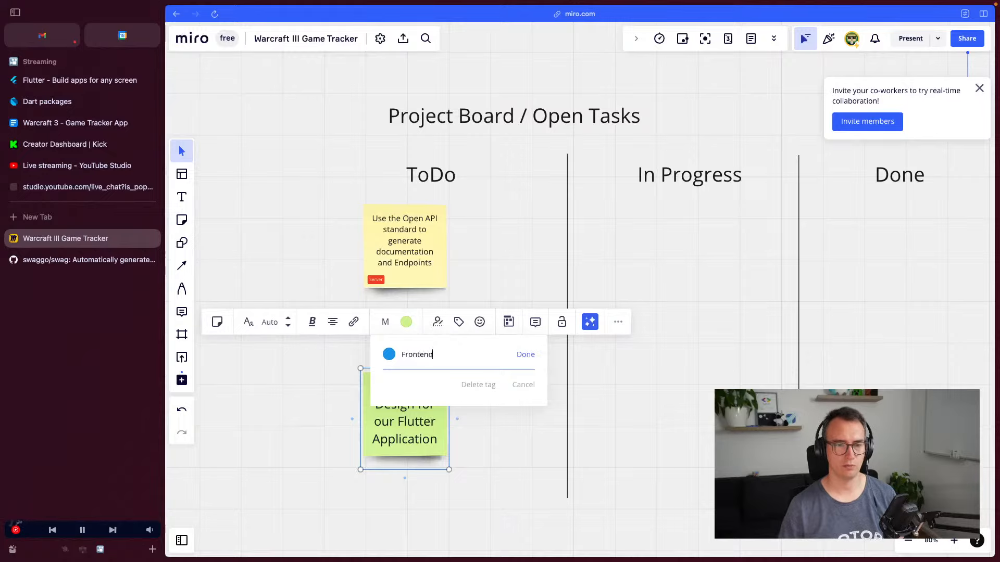
key("Return")
left_click(408, 387)
left_click(525, 478)
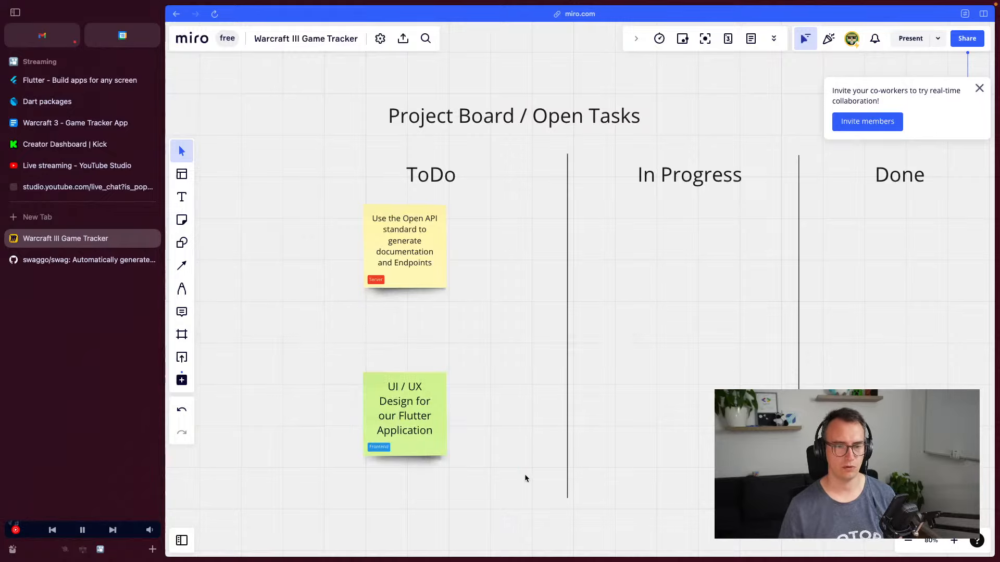
Move the UI / UX note lower and the Open API note left, then open swaggo/swag GitHub page
left_click_drag(407, 410, 407, 424)
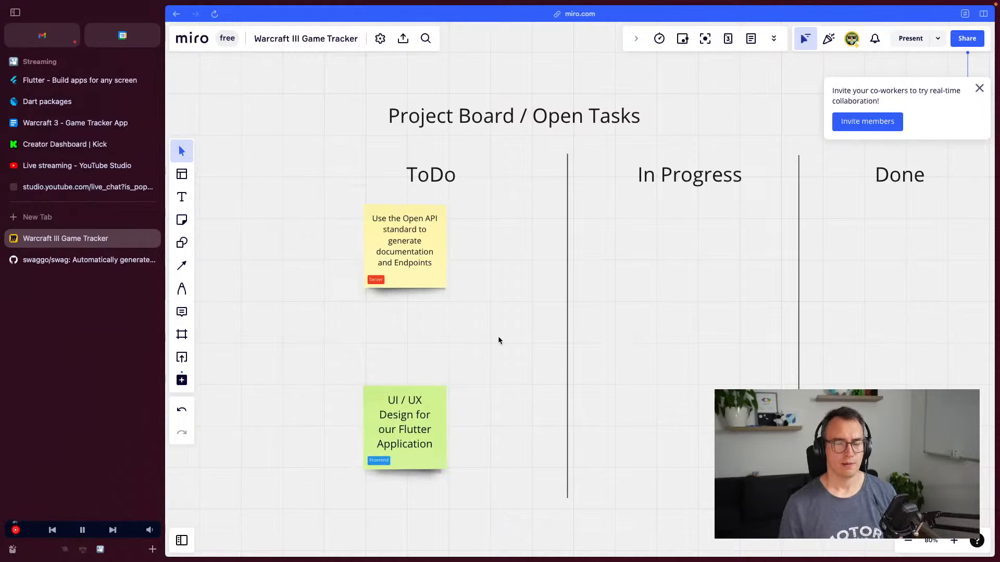
left_click(440, 272)
left_click_drag(424, 253, 379, 239)
left_click(378, 239)
left_click(463, 288)
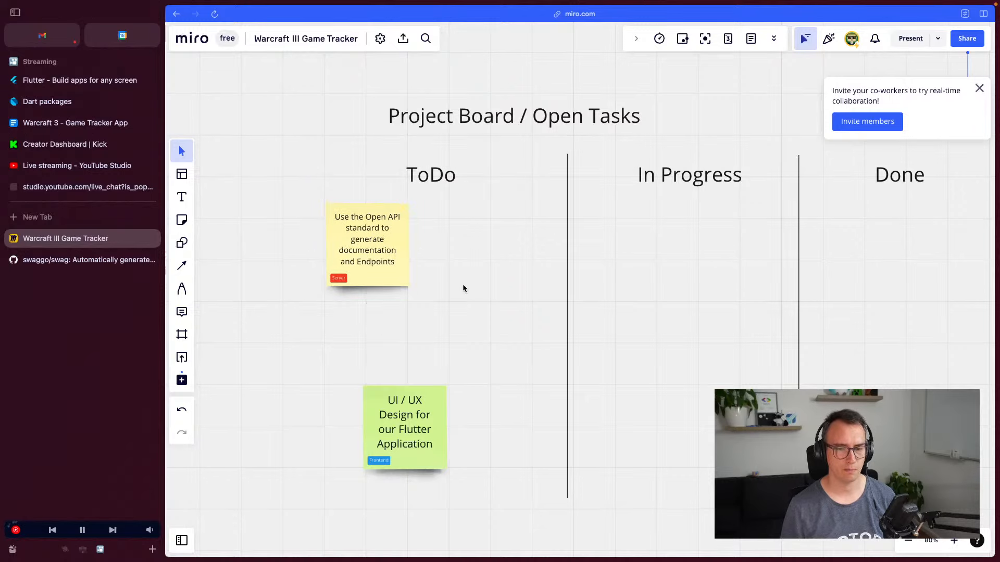
left_click(81, 260)
View the Swagger screenshot from the swag README at full size, then close it
scroll(467, 295, "up", 1)
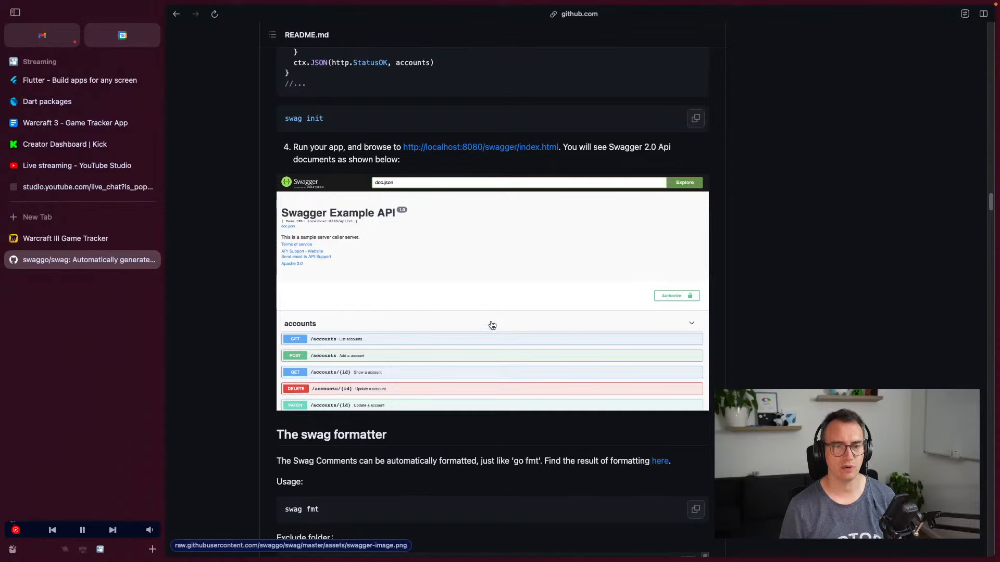
left_click(430, 304)
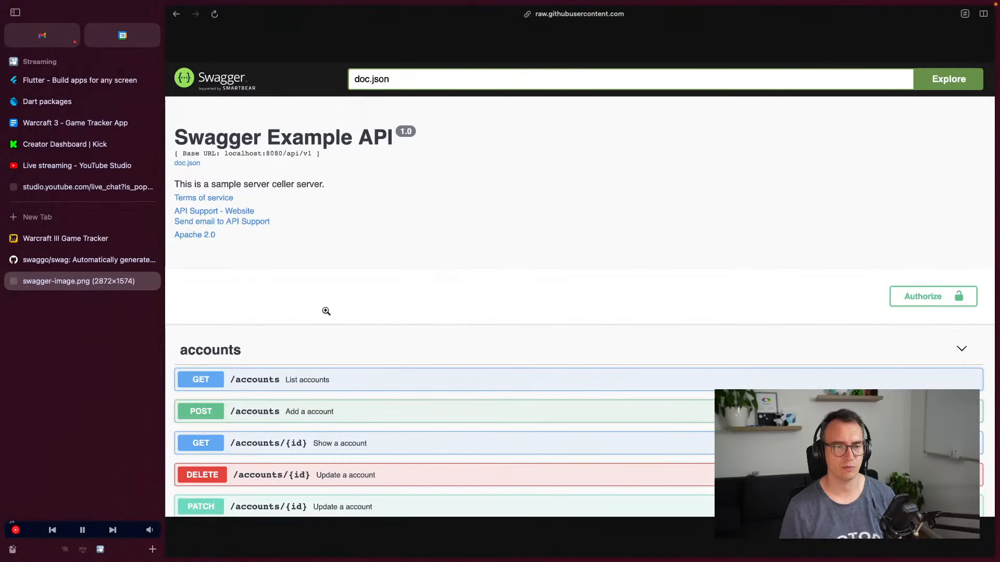
key("super+w")
Scroll through the README's Gin examples, then return to the Warcraft III Game Tracker board
scroll(373, 276, "up", 10)
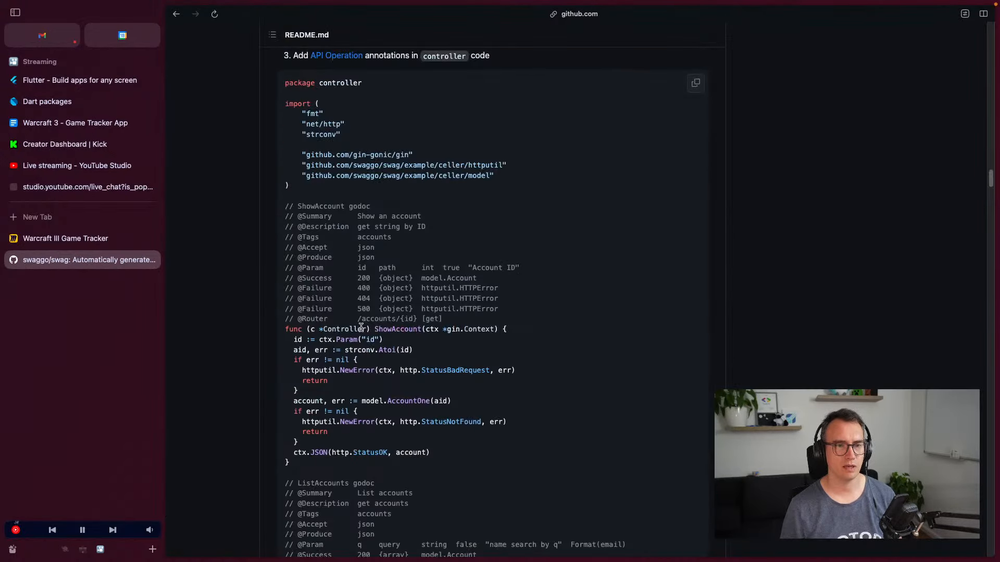
scroll(361, 327, "up", 3)
scroll(338, 365, "down", 4)
left_click_drag(509, 280, 319, 163)
left_click(408, 253)
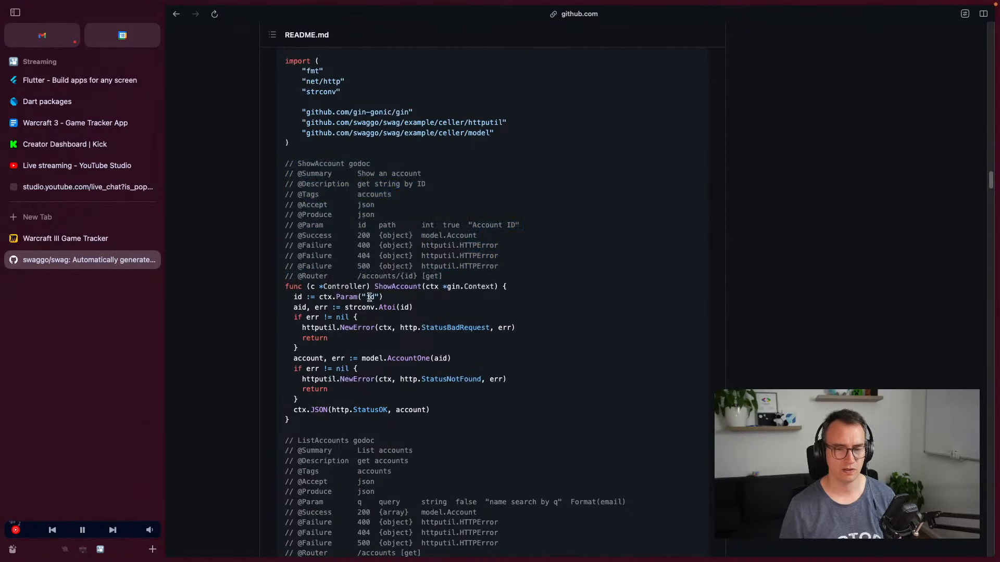
scroll(406, 256, "down", 12)
scroll(405, 260, "down", 3)
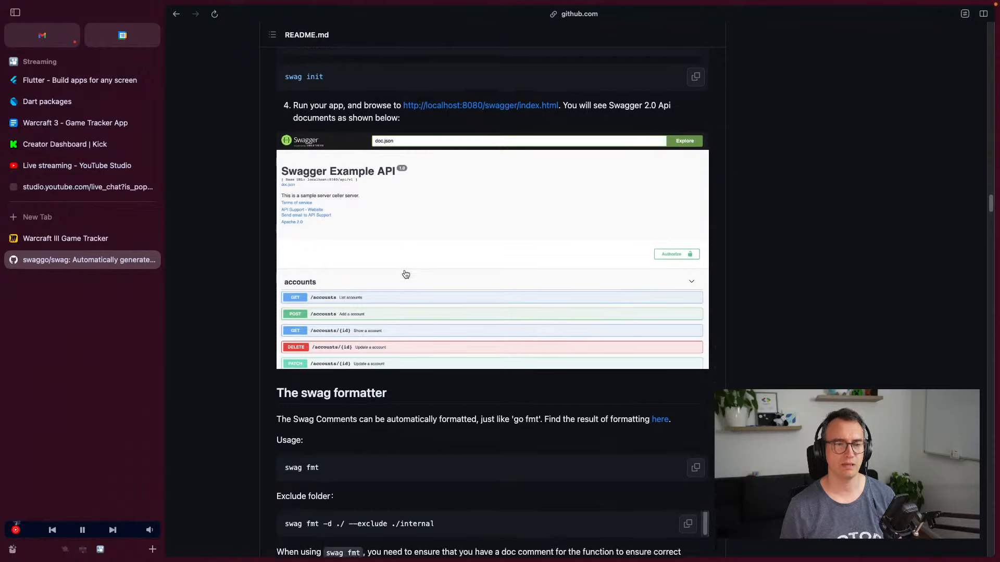
scroll(404, 264, "up", 3)
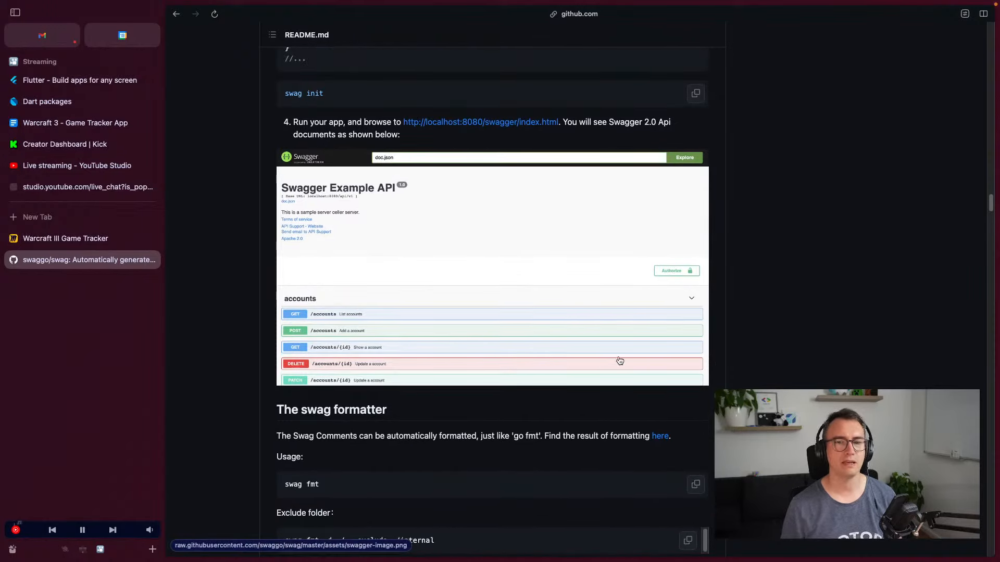
scroll(460, 202, "up", 15)
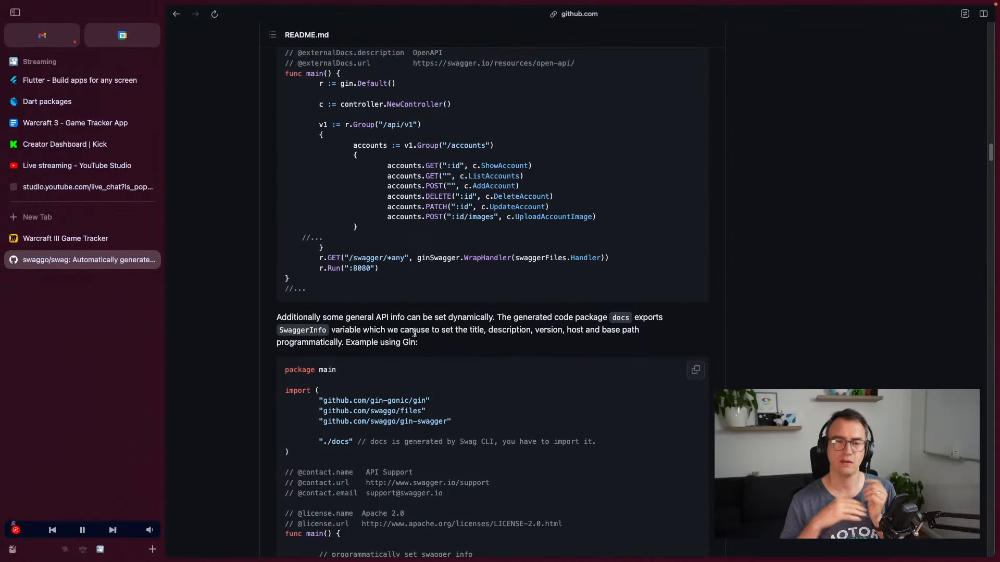
scroll(426, 359, "down", 15)
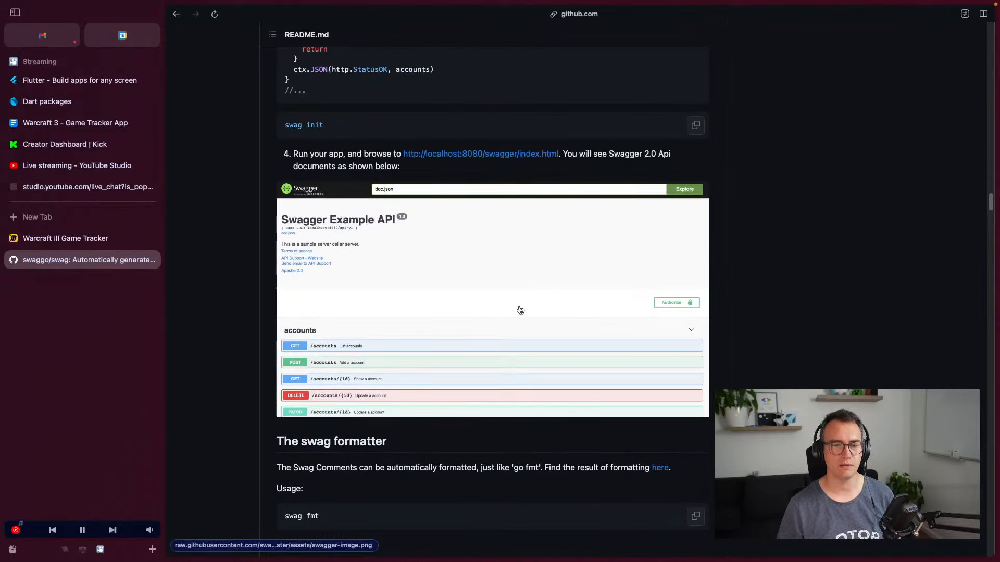
scroll(516, 312, "up", 12)
scroll(502, 327, "up", 8)
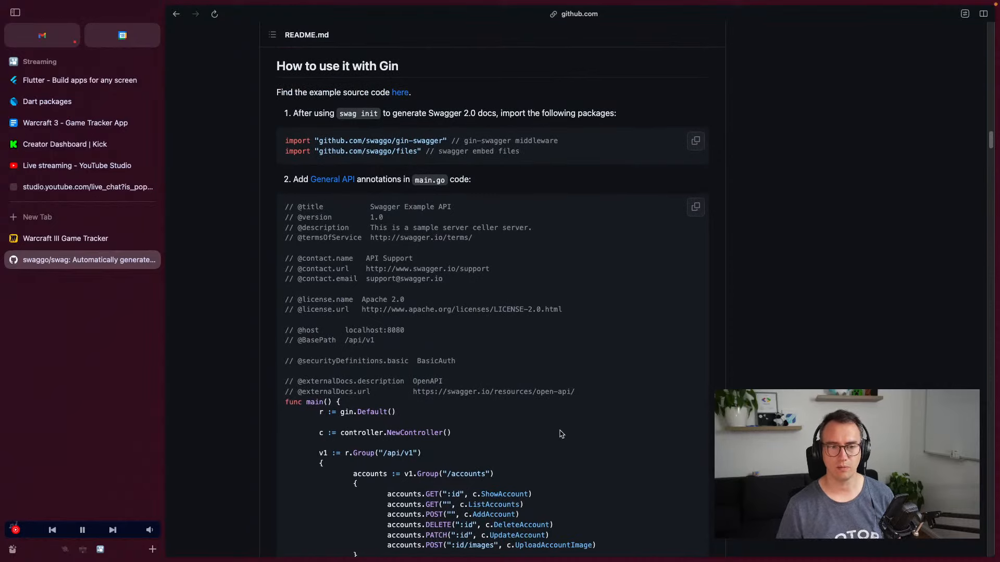
scroll(492, 257, "down", 10)
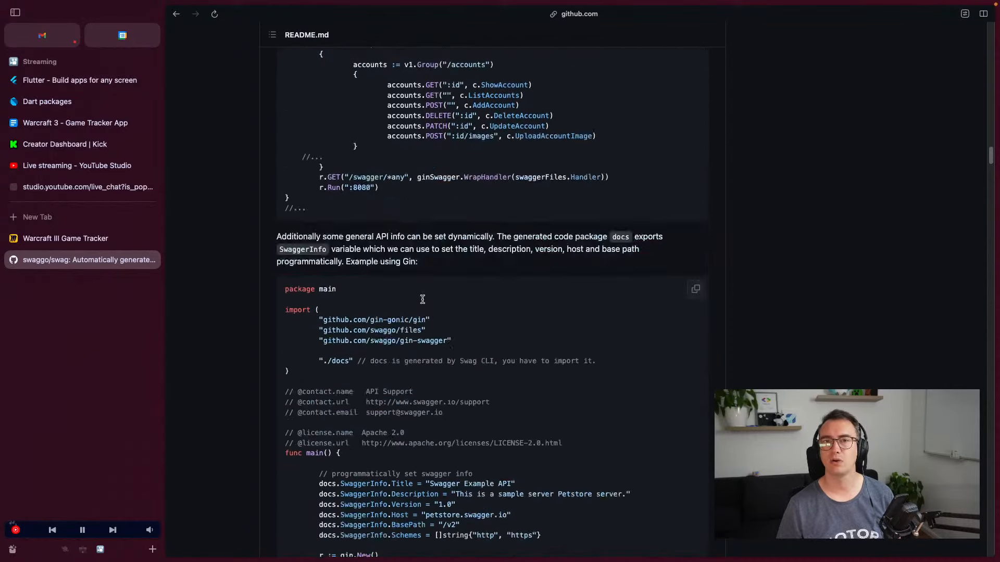
scroll(423, 299, "down", 15)
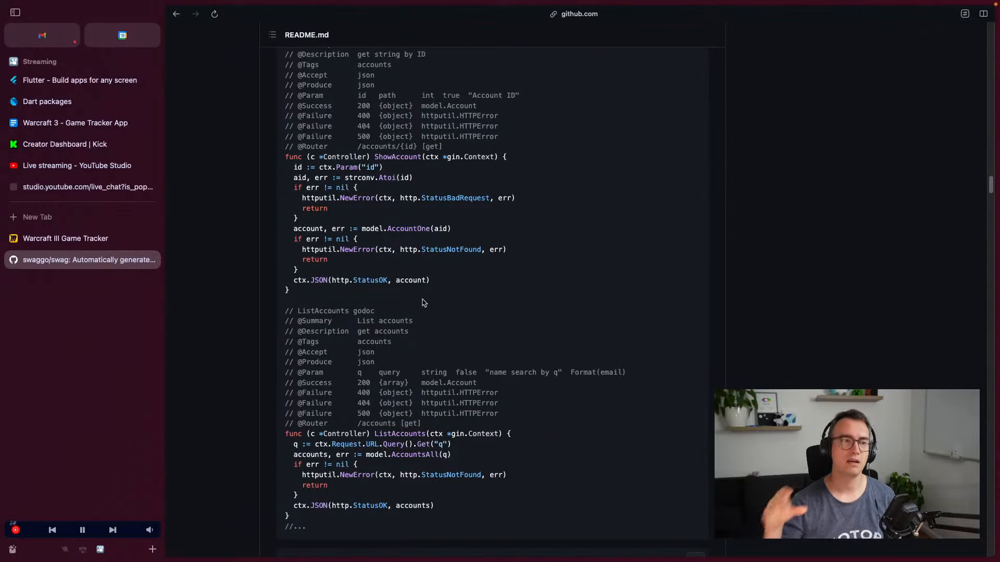
left_click(65, 234)
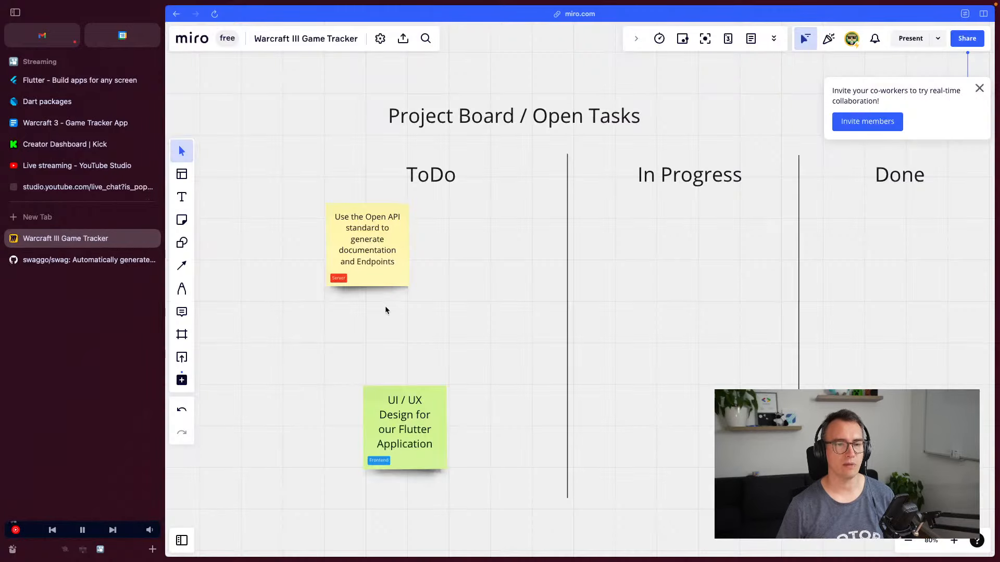
Add a yellow 'Create Match' note beside the Open API note, tagged Server
left_click(49, 121)
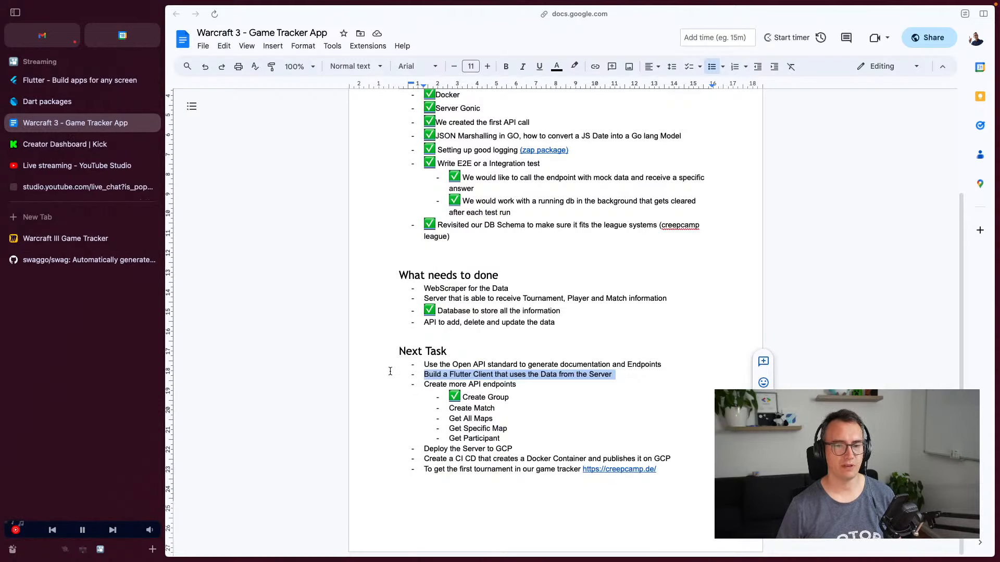
triple_click(471, 409)
key("ctrl+c")
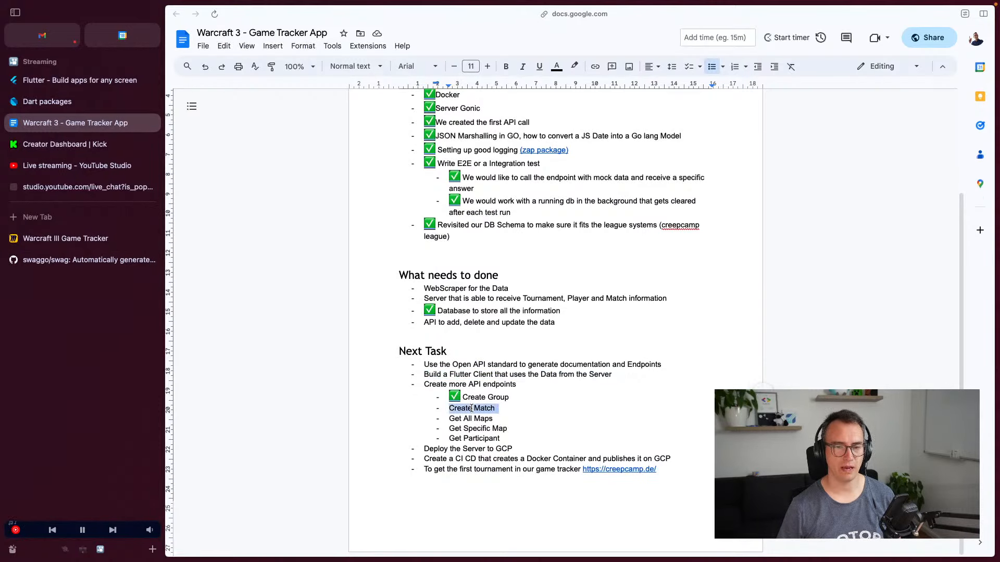
left_click(104, 242)
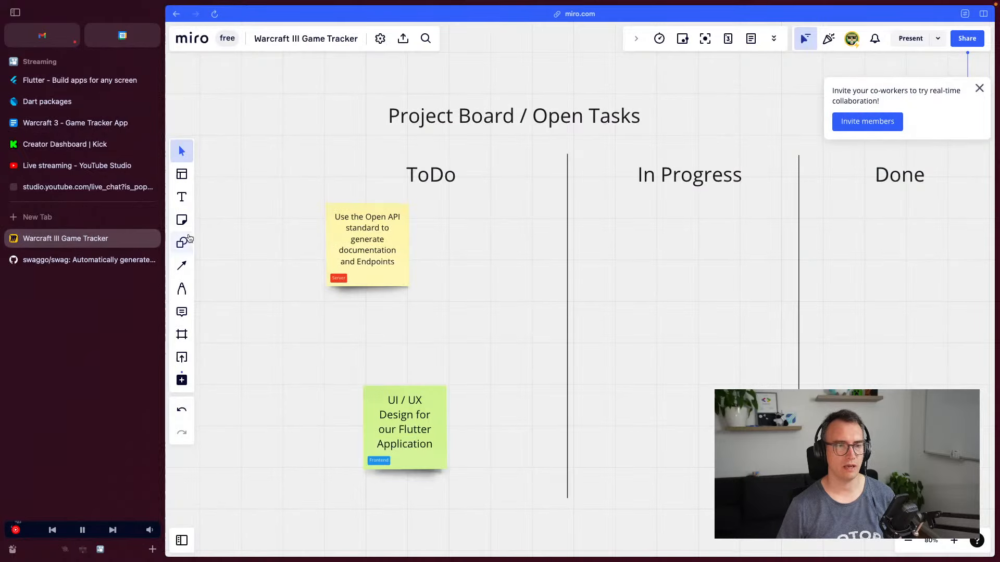
left_click(182, 220)
left_click(254, 146)
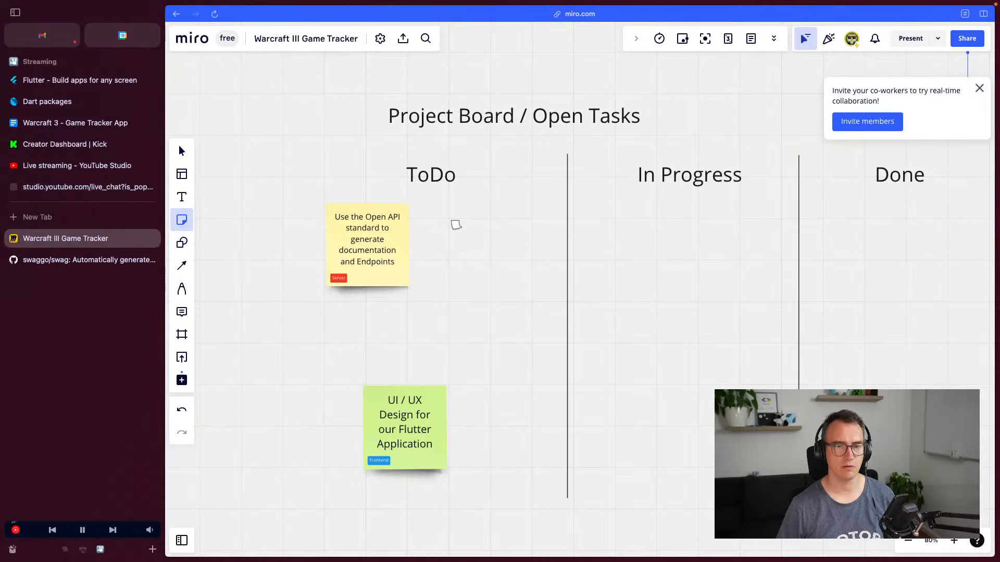
left_click(456, 224)
key("ctrl+v")
key("Escape")
left_click_drag(464, 246, 492, 272)
left_click(524, 157)
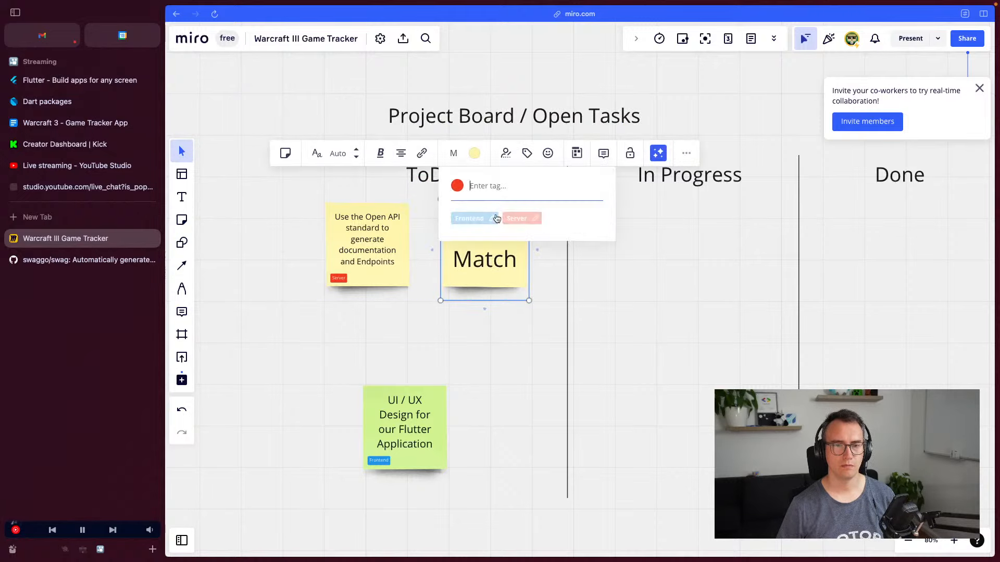
left_click(516, 219)
left_click(208, 261)
Select the Get All Maps line in the doc, then duplicate the Create Match note below Open API
left_click(65, 255)
left_click(64, 239)
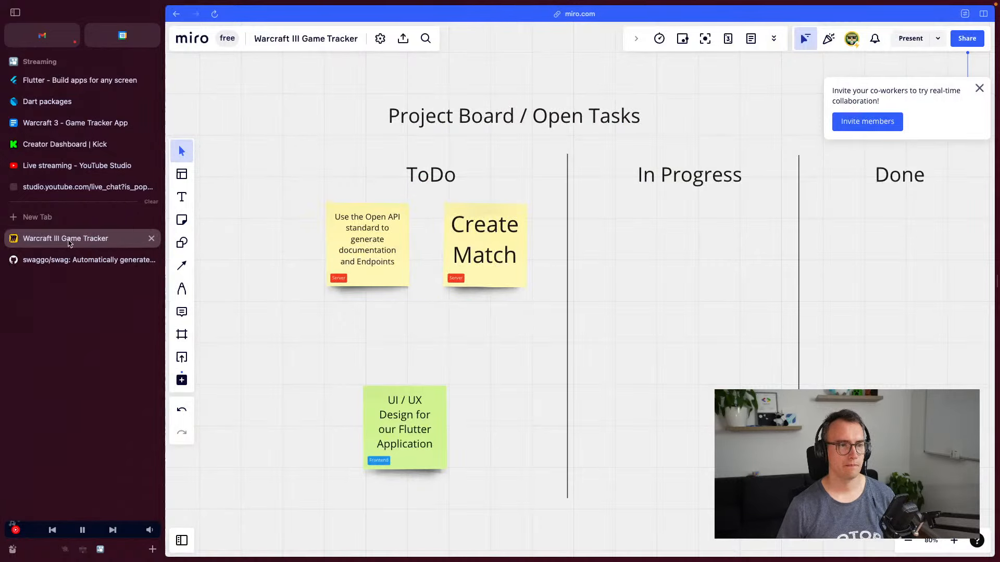
left_click(65, 124)
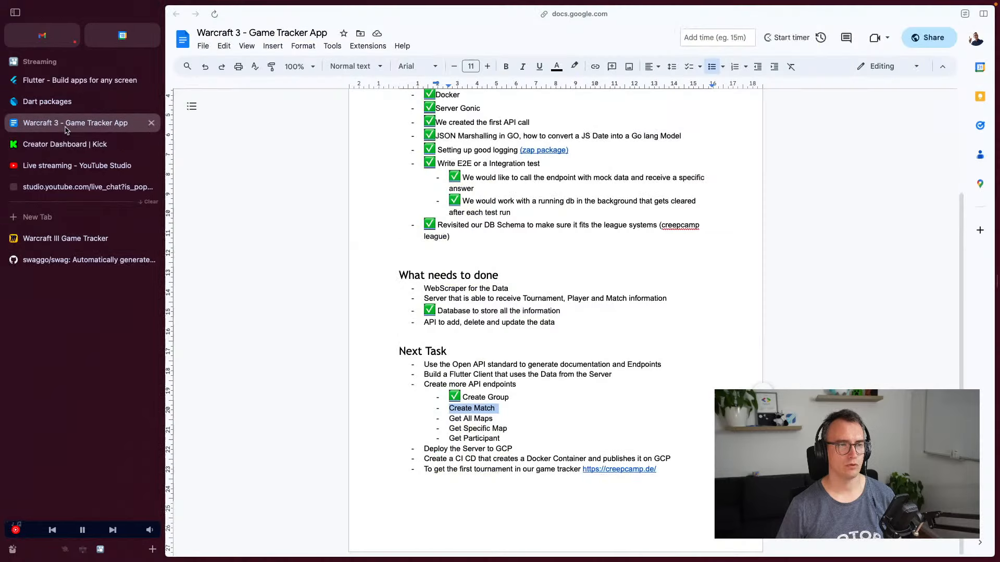
triple_click(470, 418)
left_click(54, 241)
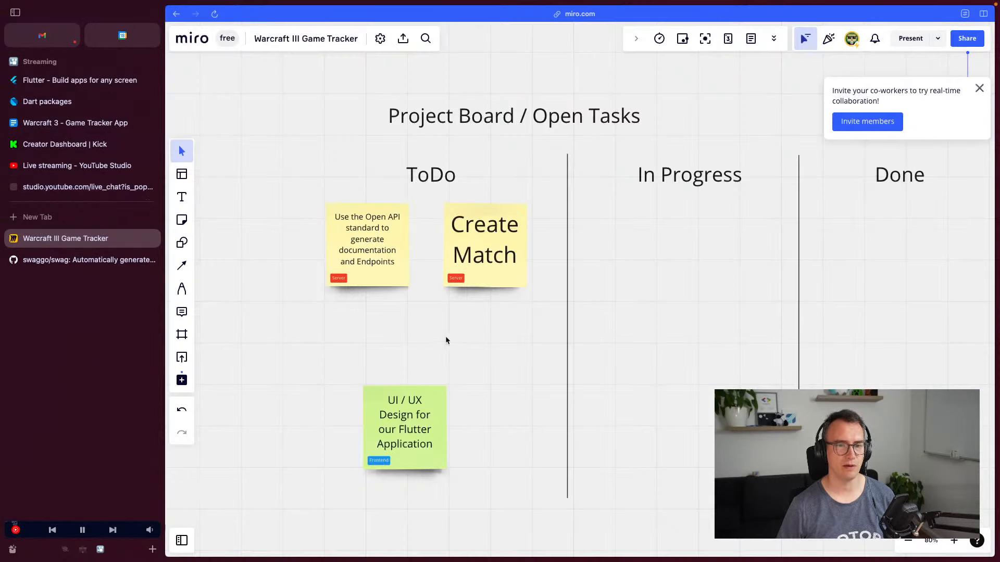
left_click(480, 242)
left_click_drag(480, 242, 381, 337)
Move the UI / UX note to the bottom of ToDo and retitle the duplicated Server note 'Create Maps Endpoints'
left_click_drag(426, 427, 451, 518)
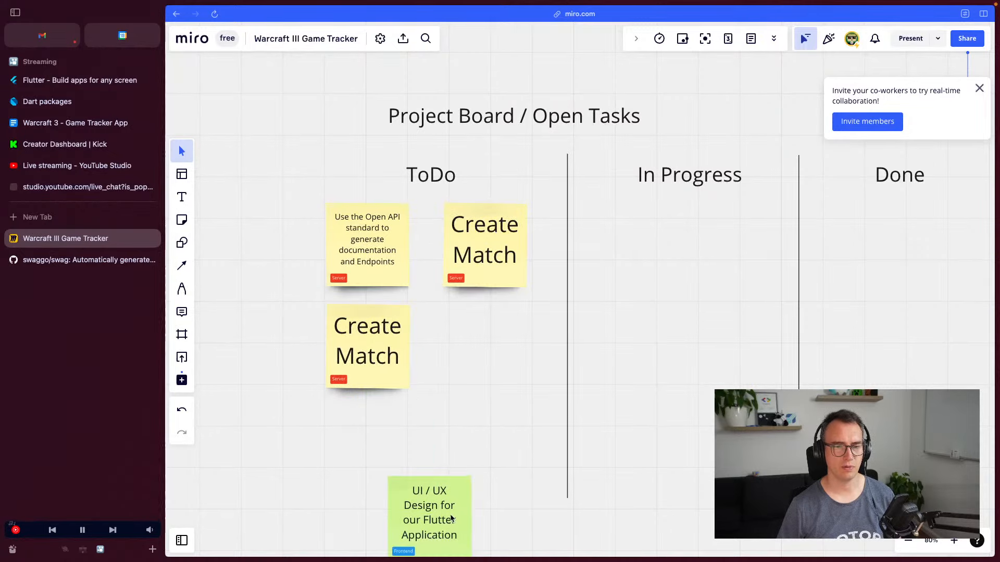
double_click(381, 354)
type("[Server]")
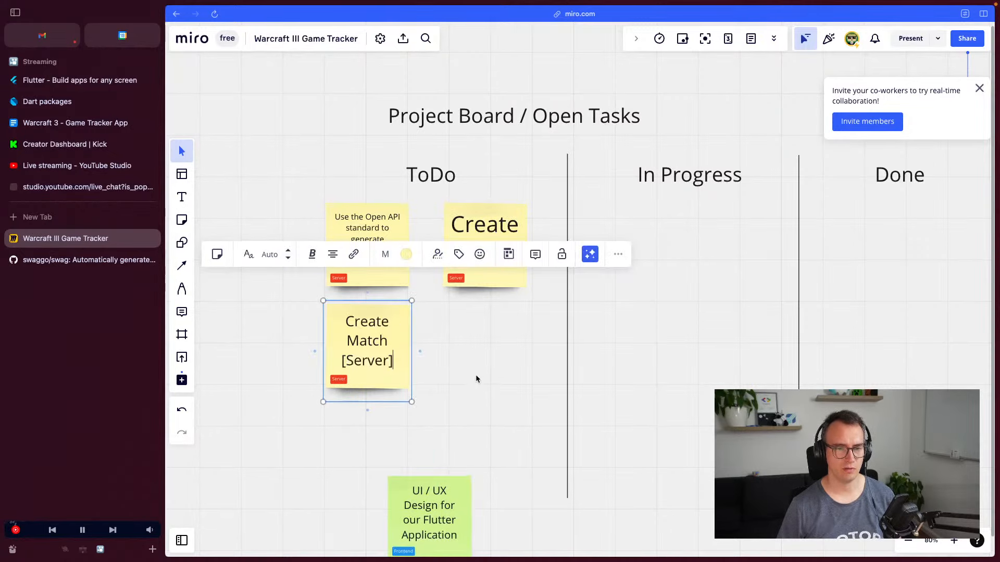
key("BackSpace")
key("BackSpace")
key("BackSpace")
key("BackSpace")
key("BackSpace")
key("BackSpace")
key("BackSpace")
key("BackSpace")
key("BackSpace")
key("BackSpace")
key("BackSpace")
key("BackSpace")
key("BackSpace")
key("BackSpace")
key("BackSpace")
key("BackSpace")
key("BackSpace")
key("BackSpace")
key("BackSpace")
key("BackSpace")
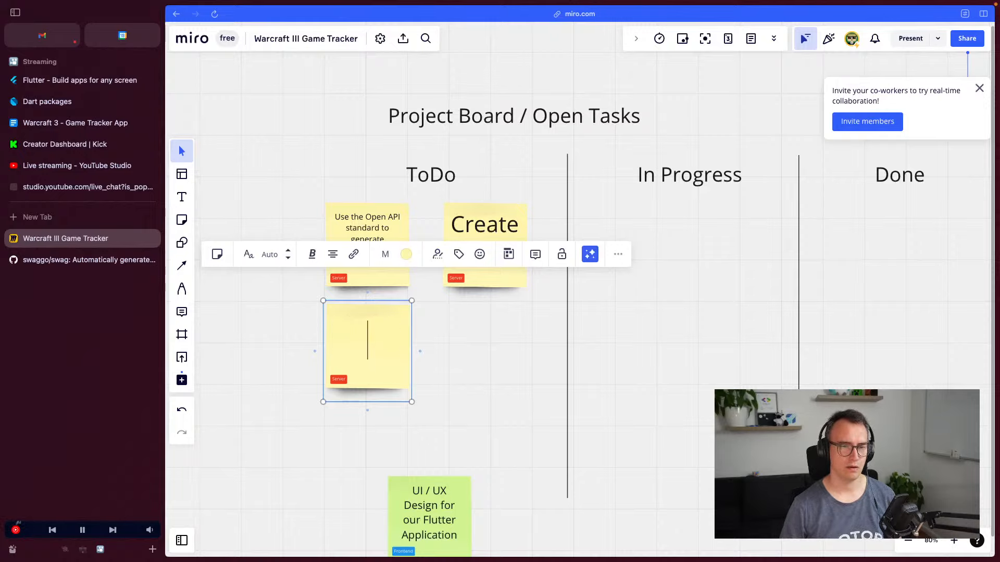
type("Create Maps ")
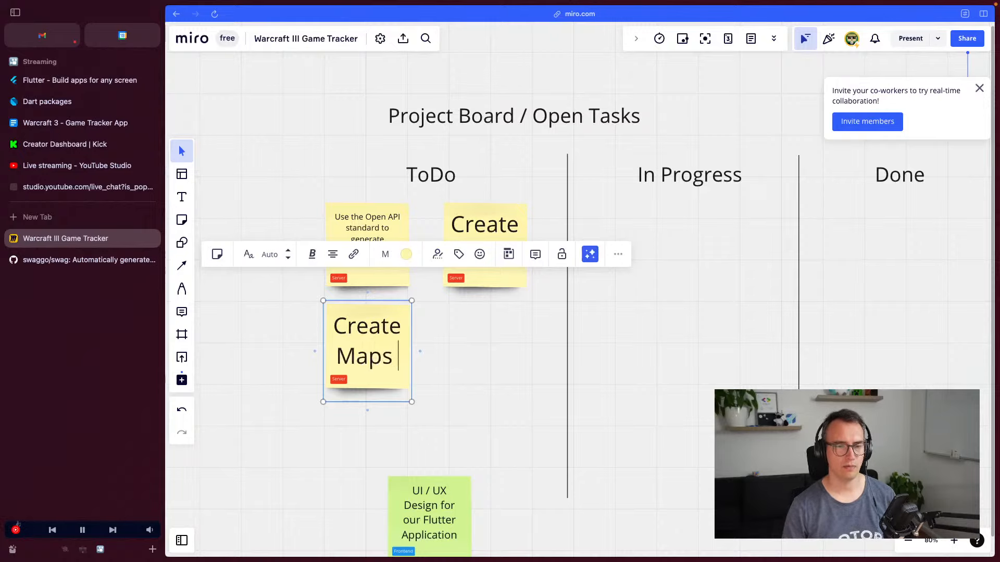
type("Endpoint")
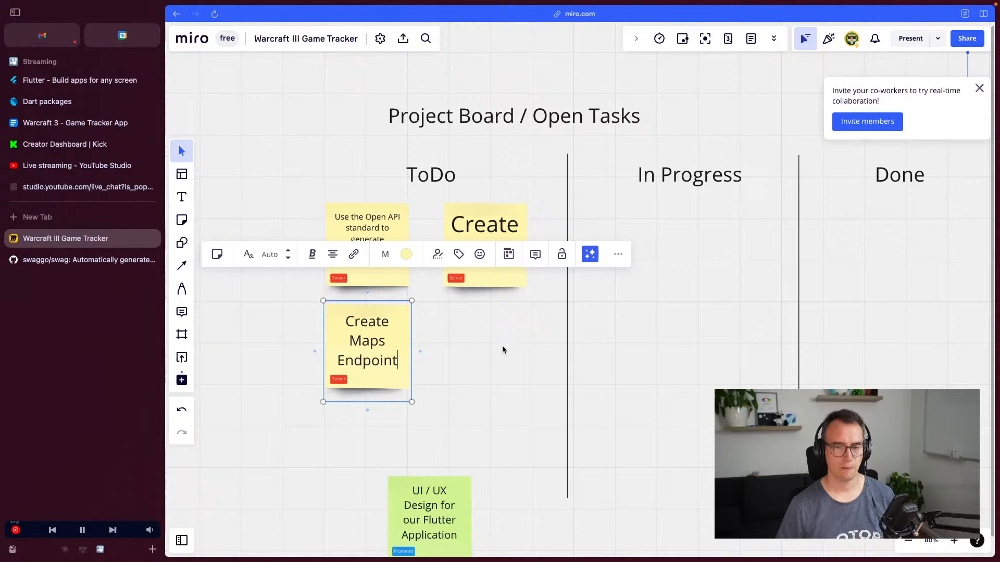
type("s")
left_click(498, 361)
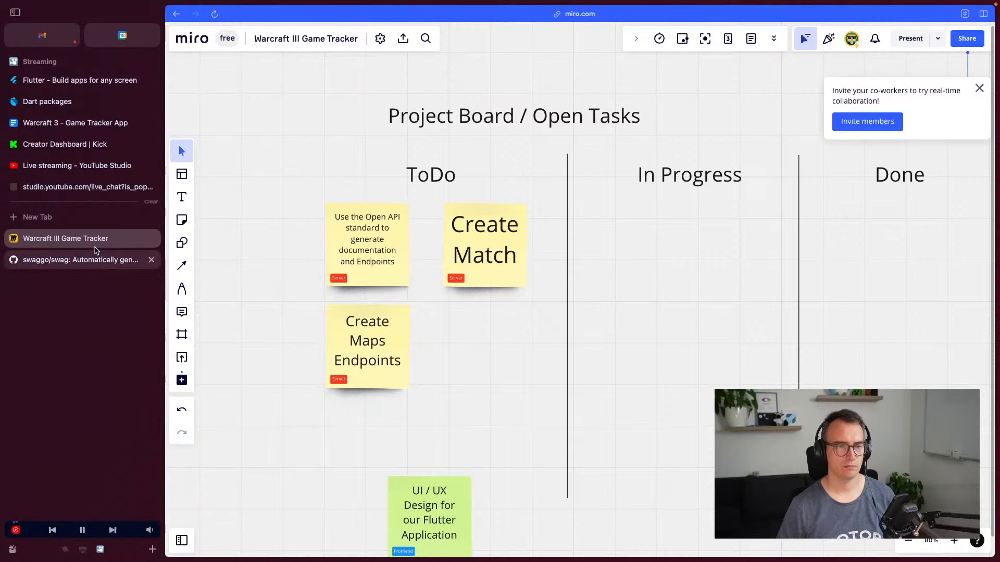
Check the Get Specific Map task in the Game Tracker App doc, then duplicate the Create Maps Endpoints sticky
left_click(72, 129)
triple_click(457, 428)
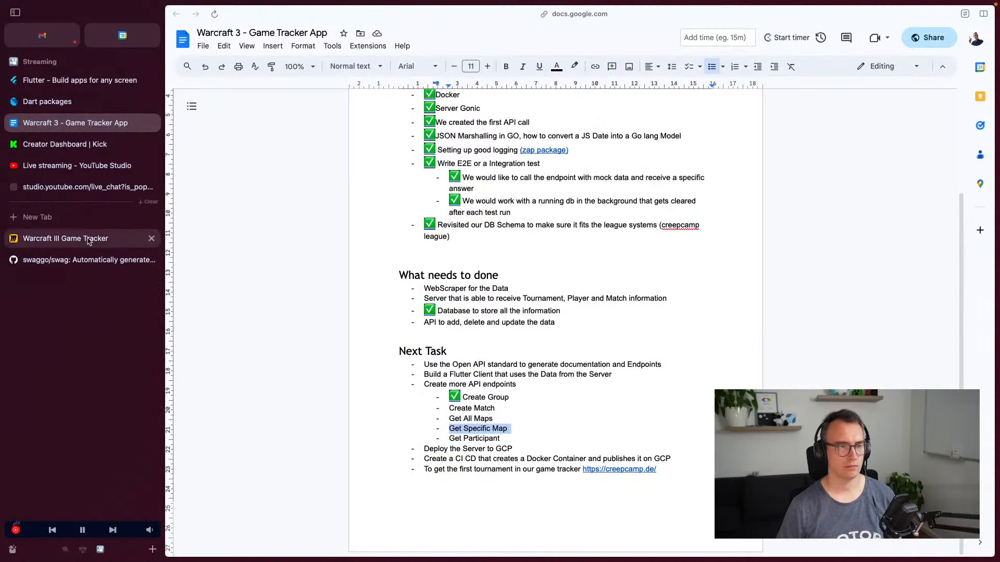
left_click(66, 239)
left_click(371, 342)
key("super+c")
key("super+v")
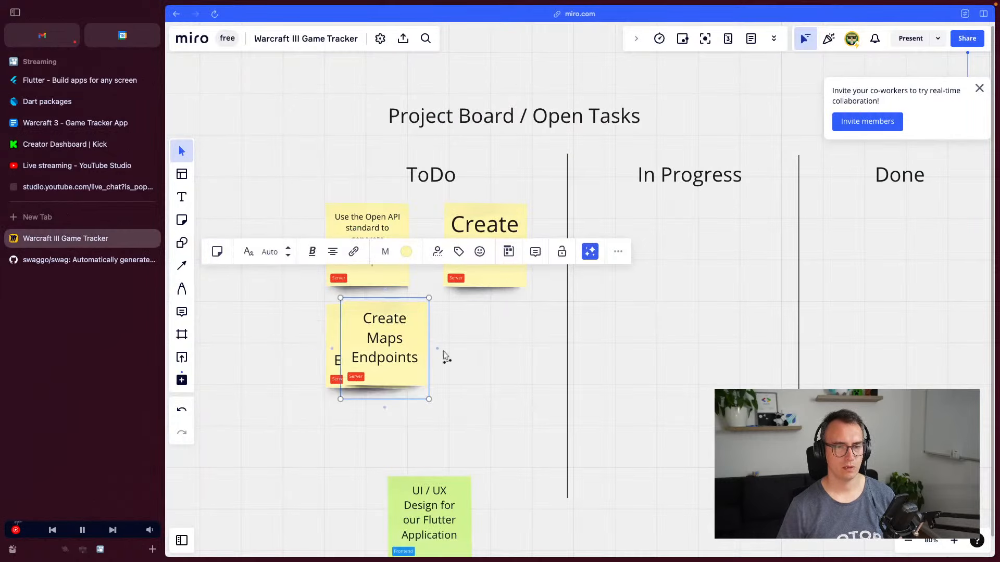
left_click_drag(366, 343, 463, 347)
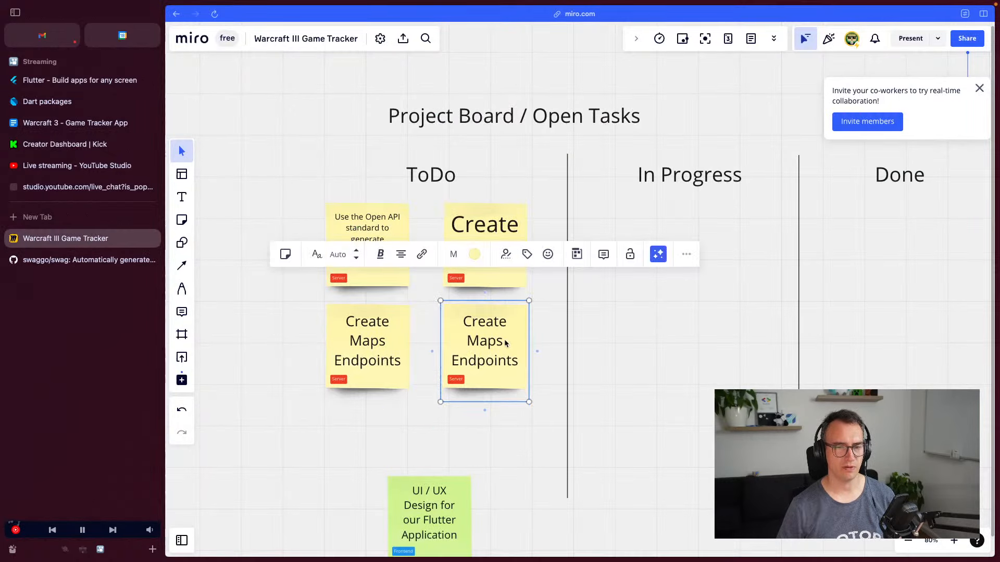
Delete the pasted copy and look up the Get Participant task in the Warcraft 3 project notes
key("BackSpace")
left_click(72, 105)
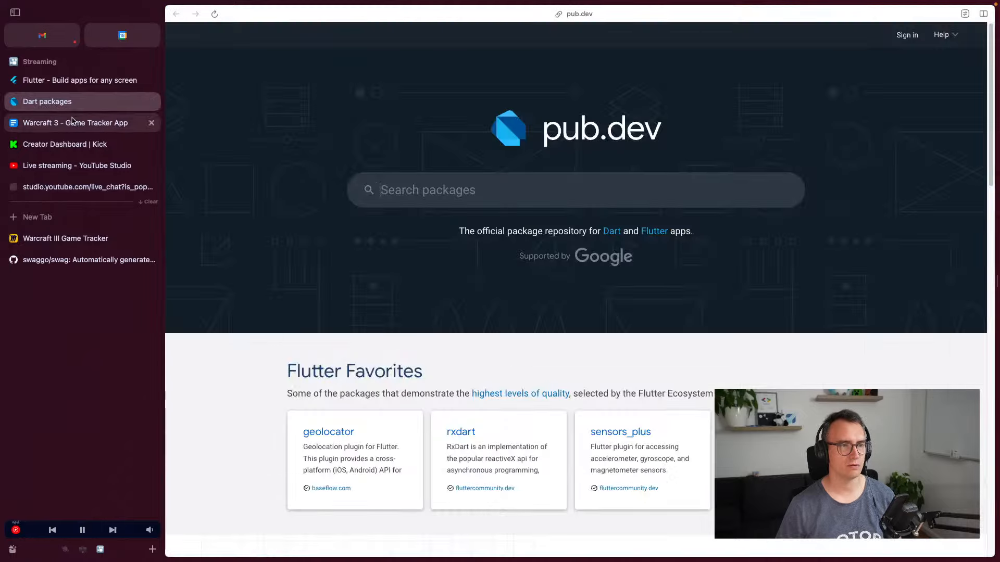
left_click(72, 122)
triple_click(482, 436)
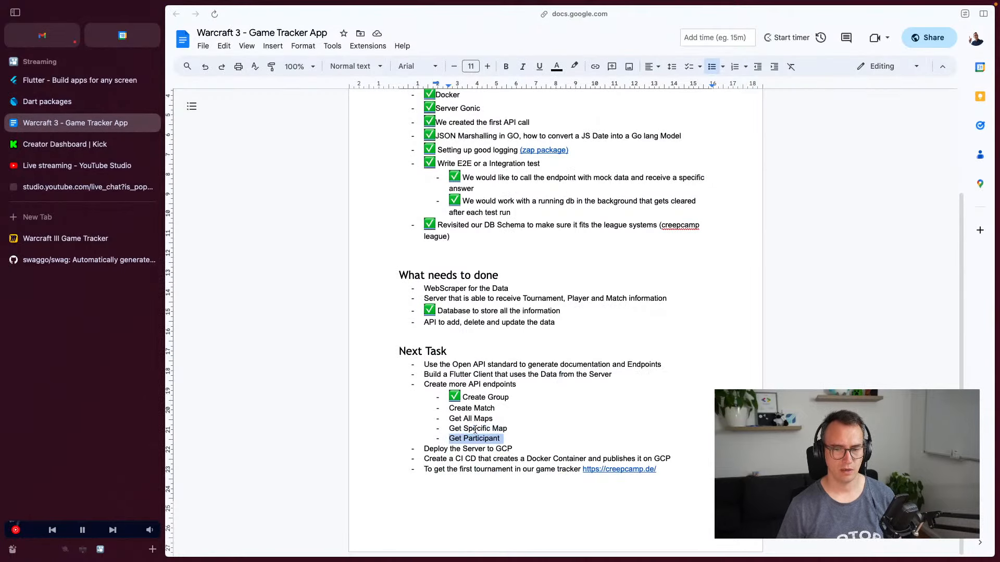
left_click(65, 238)
Paste a sticky copy below Create Match and retype it as 'Participants Endpoints' on two lines
left_click(407, 355)
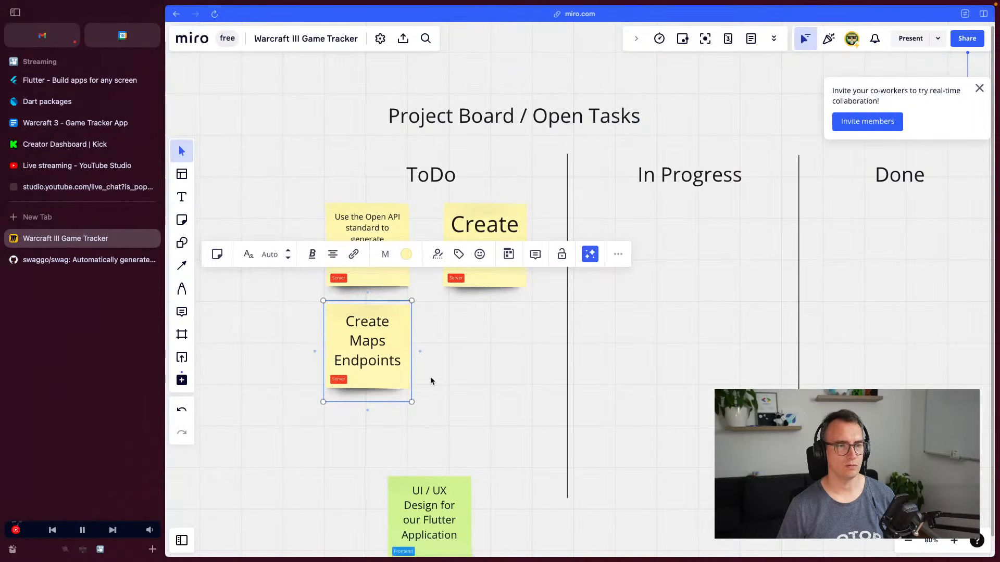
key("super+v")
left_click_drag(437, 369, 475, 346)
double_click(475, 342)
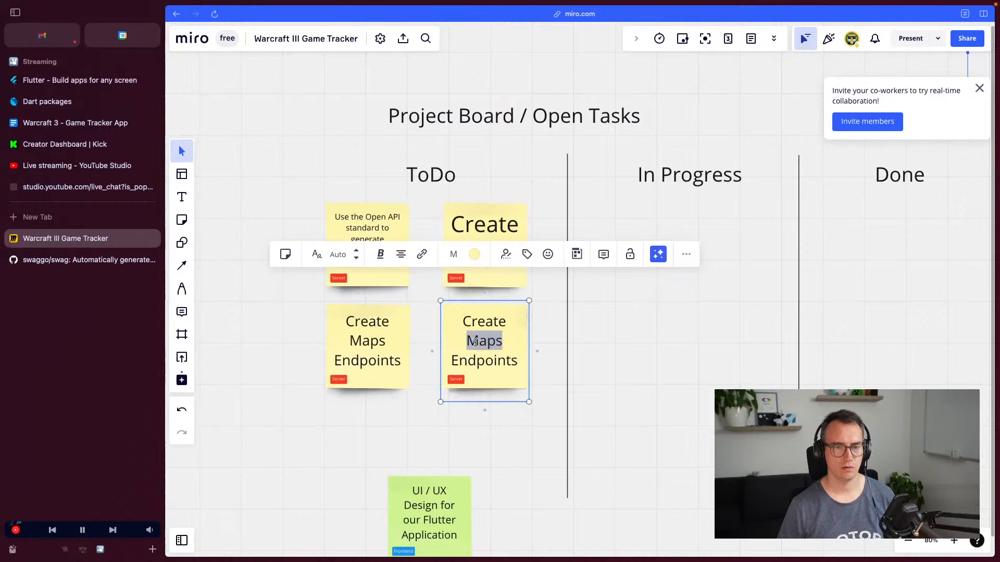
key("super+a")
type("Partic")
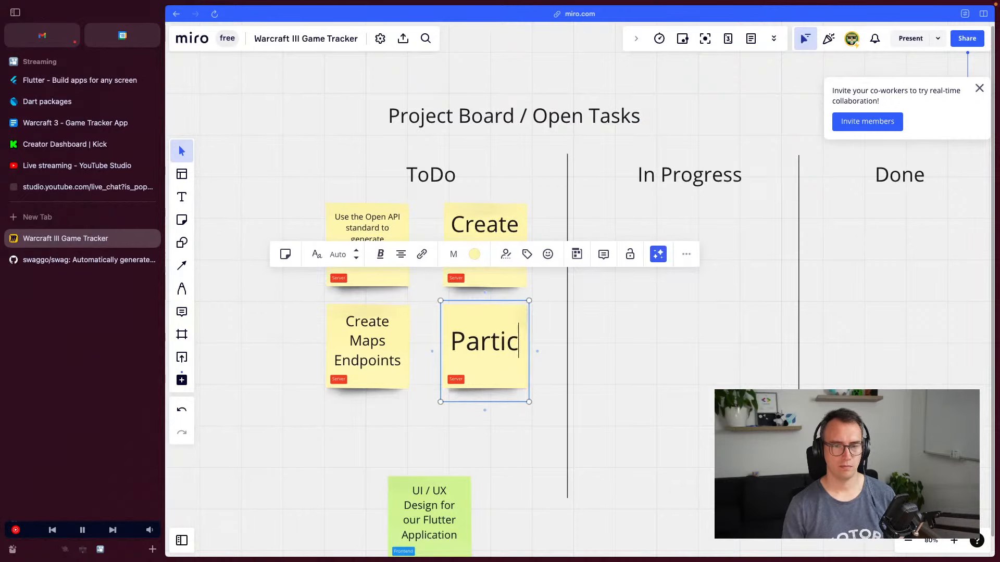
type("ipants")
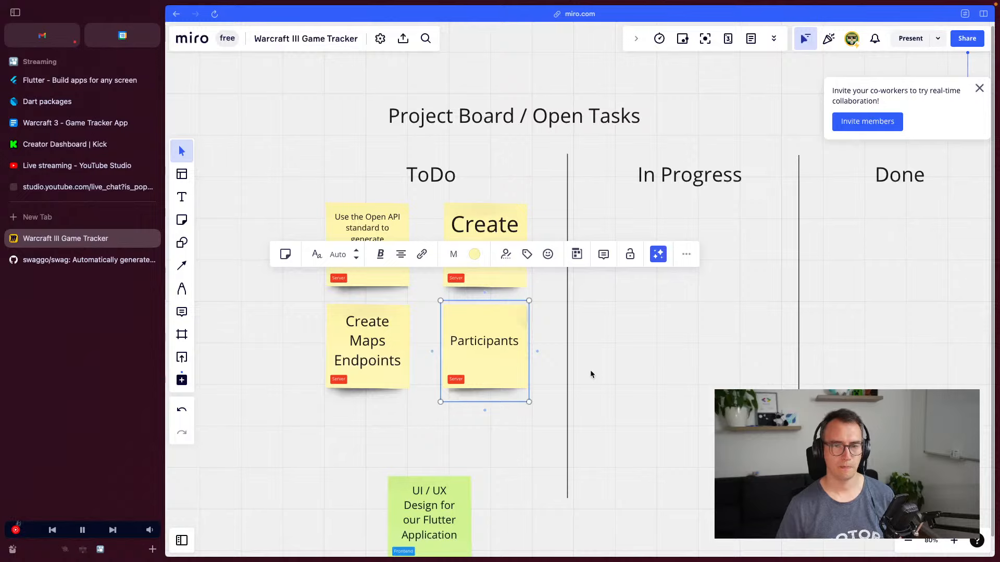
left_click(590, 374)
left_click(484, 346)
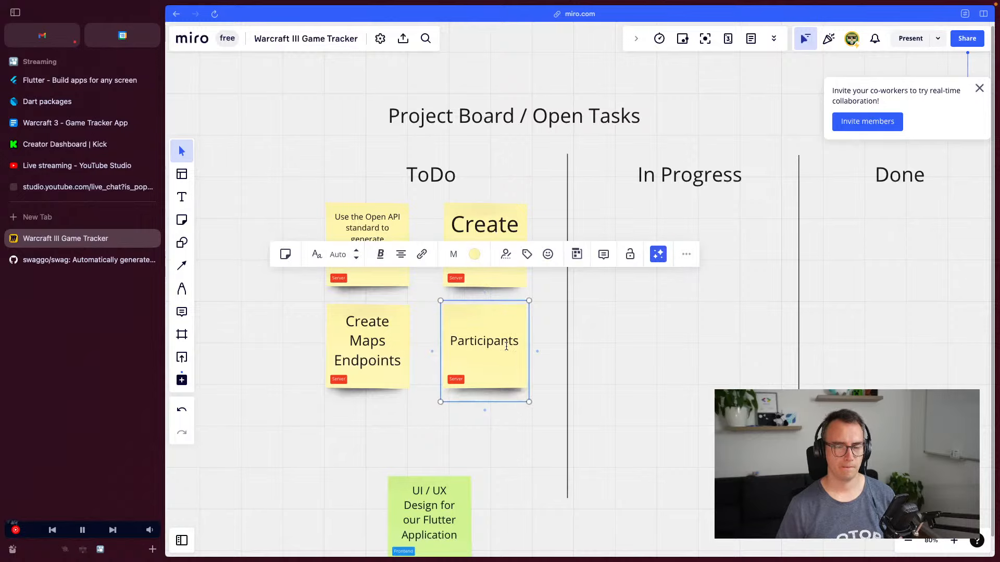
key("Return")
type("Endpoints")
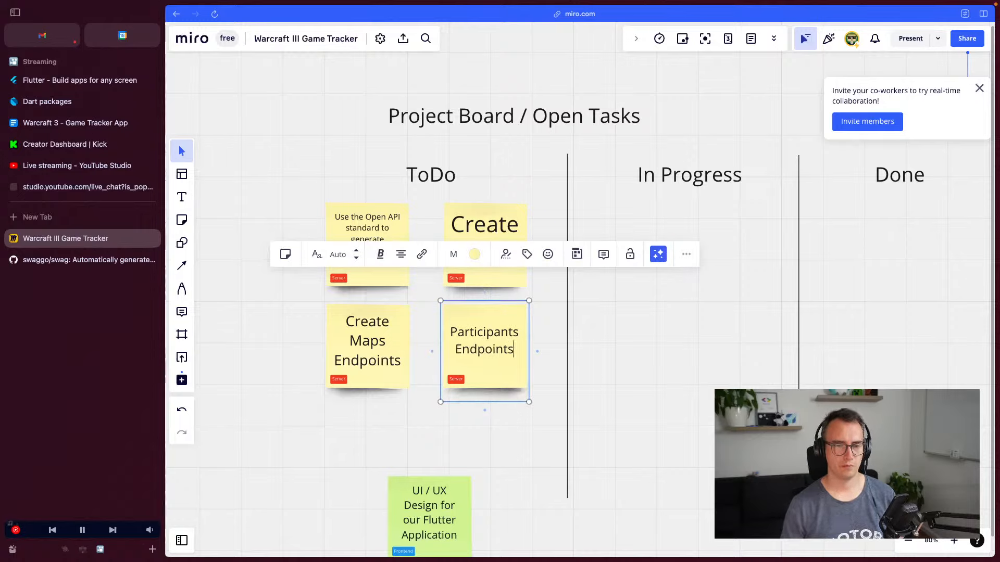
left_click(521, 408)
scroll(521, 407, "down", 3)
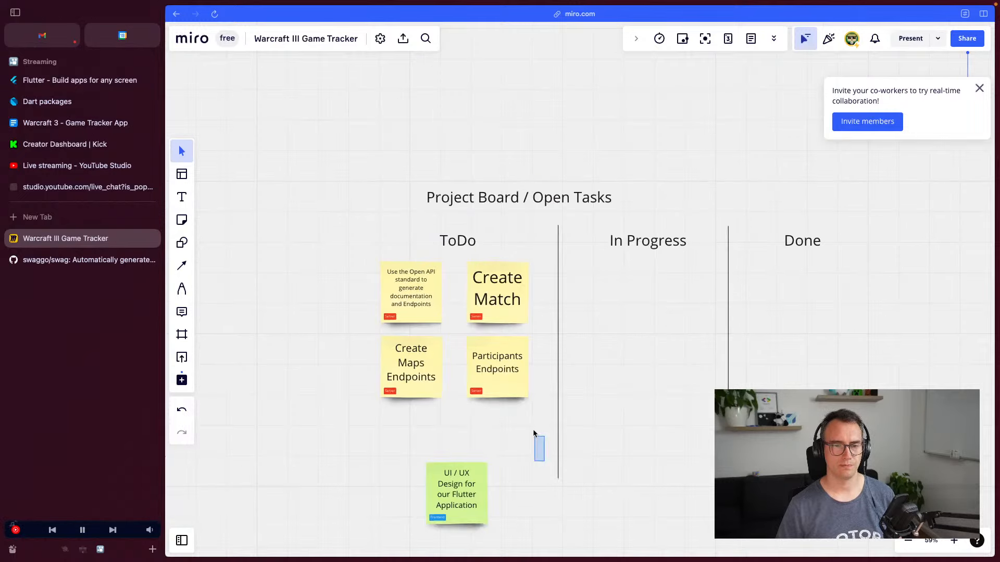
Duplicate the green UI / UX note beneath it and retitle it 'All Tournaments'
scroll(533, 429, "down", 5)
left_click(417, 344)
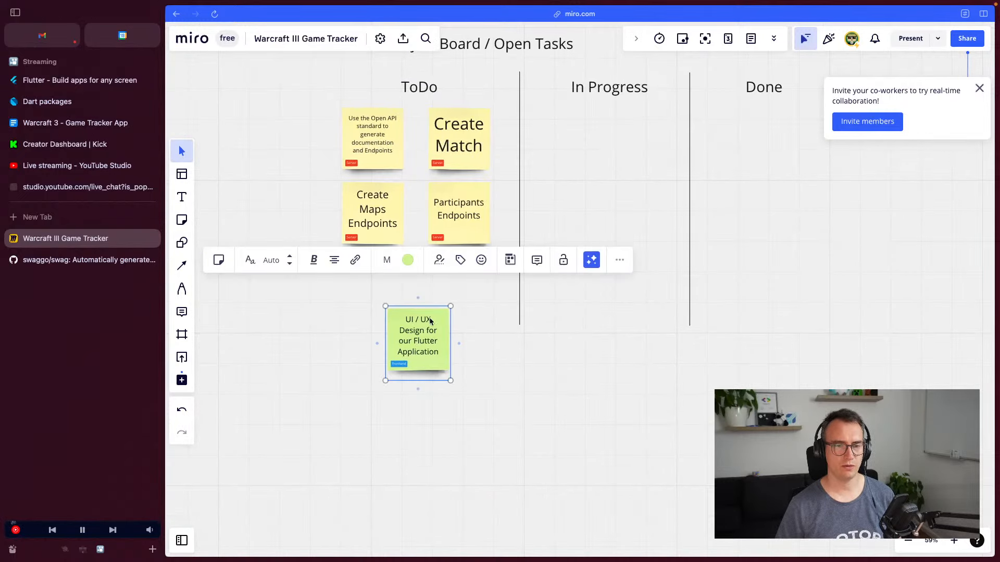
left_click_drag(430, 319, 388, 432)
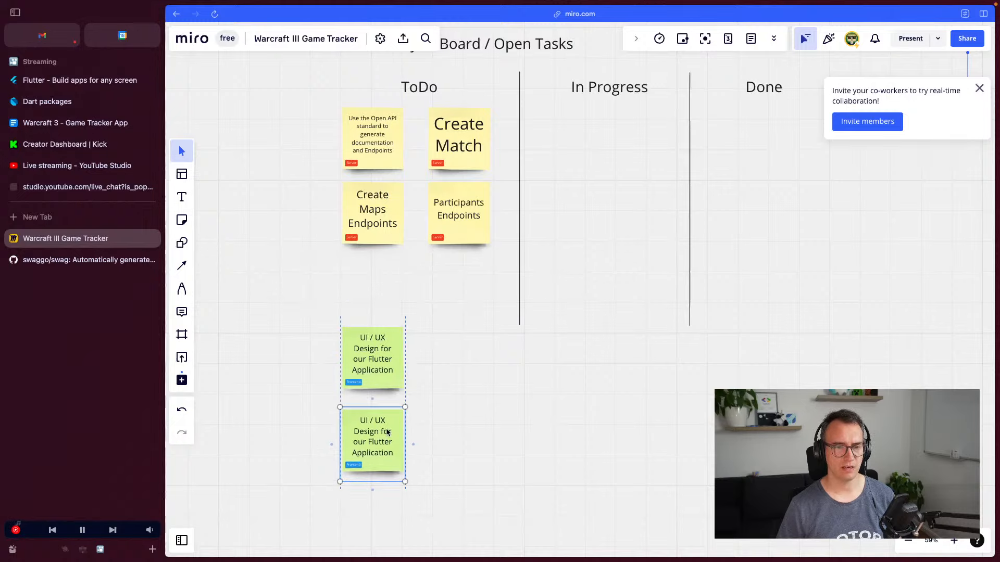
double_click(387, 433)
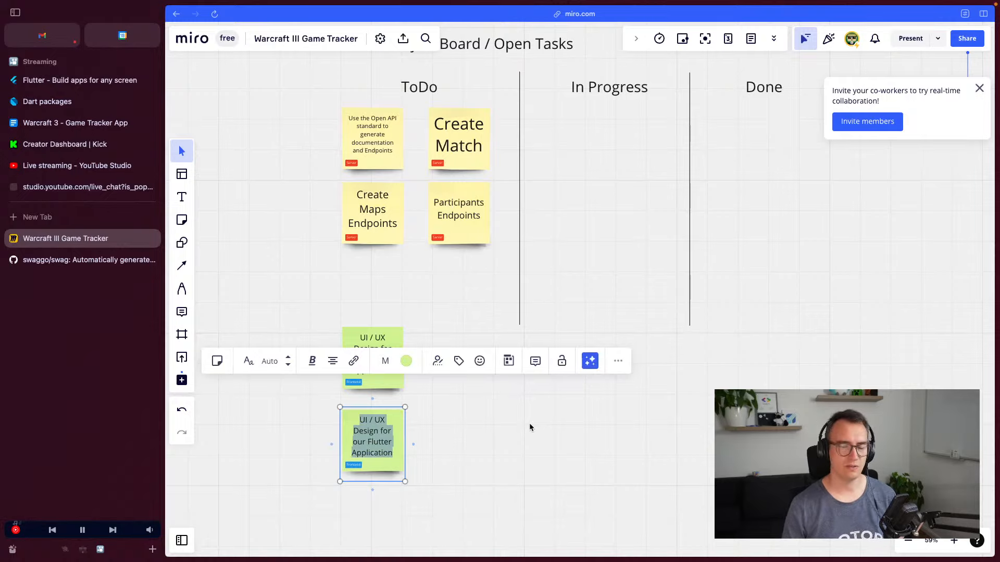
type("All Tournaments")
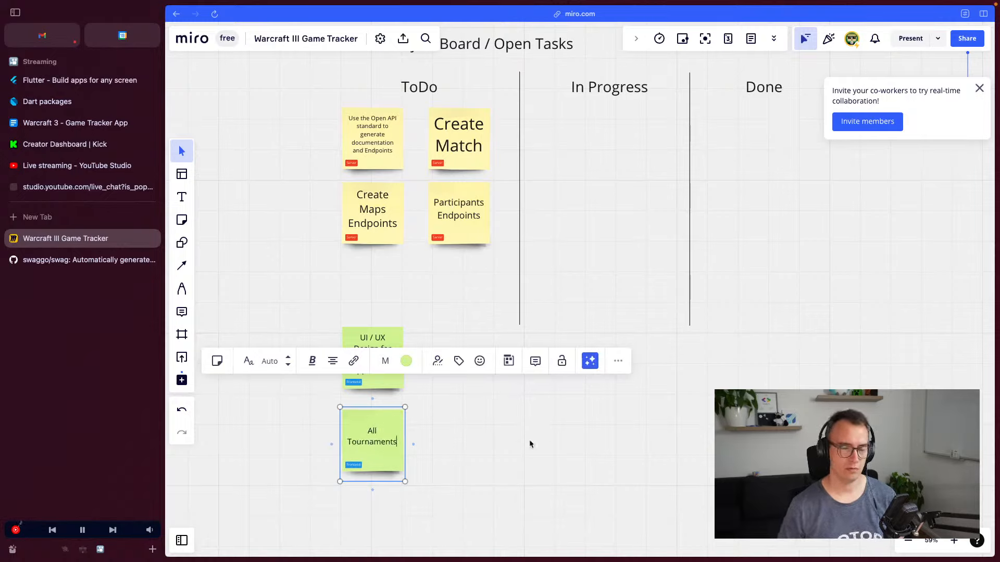
left_click(529, 443)
Duplicate All Tournaments to its right as an 'Add all the information' note
left_click(385, 448)
key("ctrl+d")
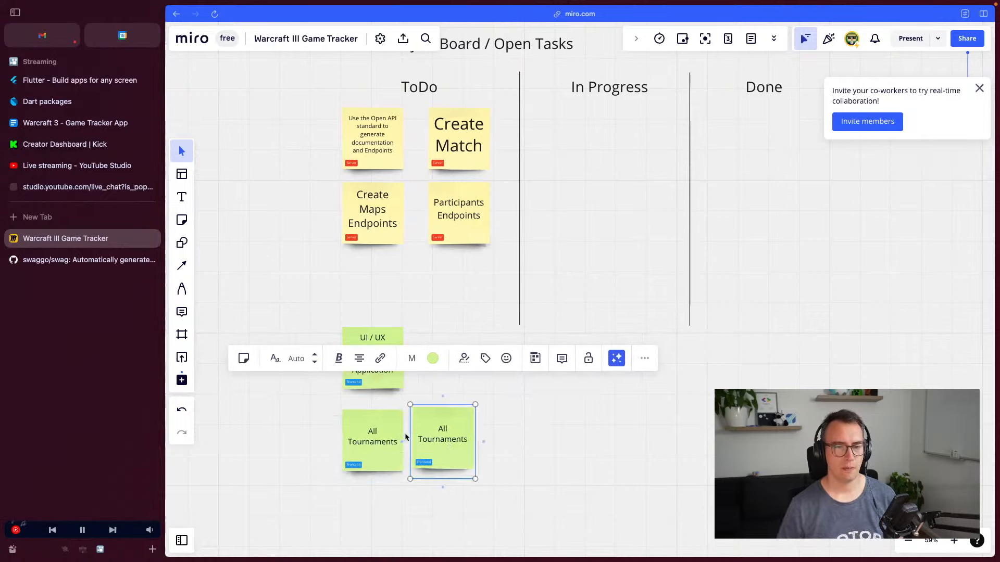
double_click(457, 436)
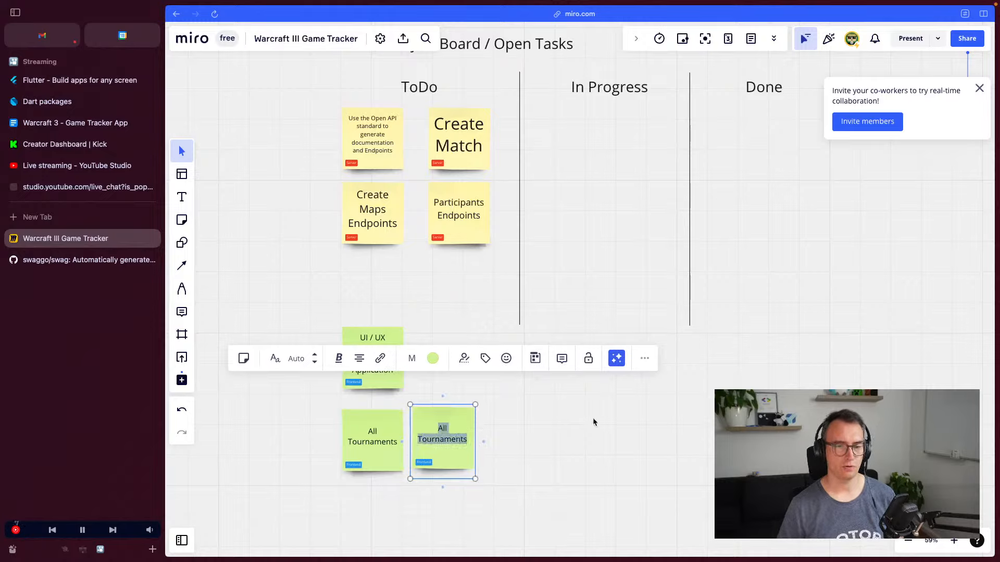
type("Add all the information")
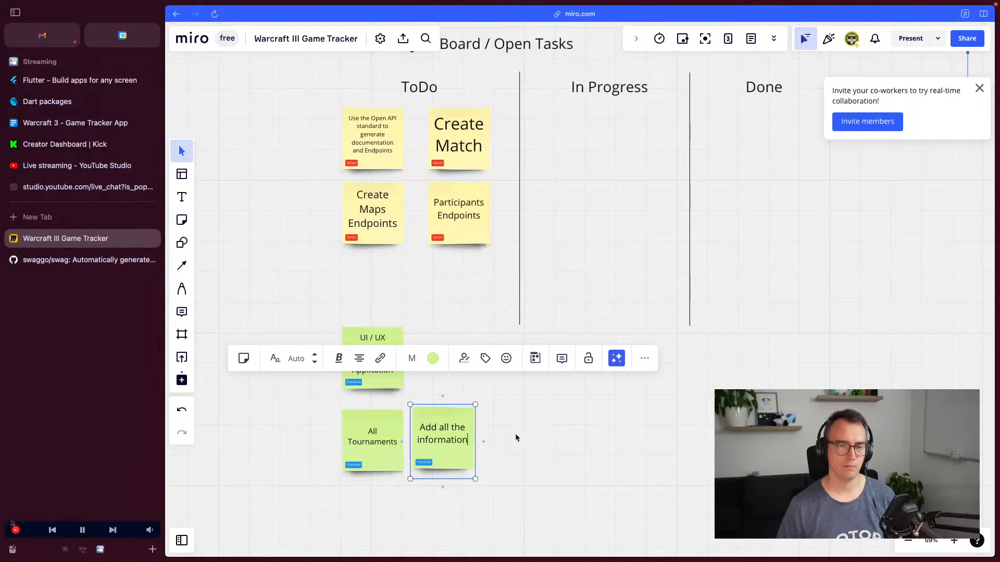
Add a 'Participants of a Group' copy to the right in the same row
key("Escape")
key("ctrl+d")
left_click_drag(510, 451, 514, 430)
double_click(511, 443)
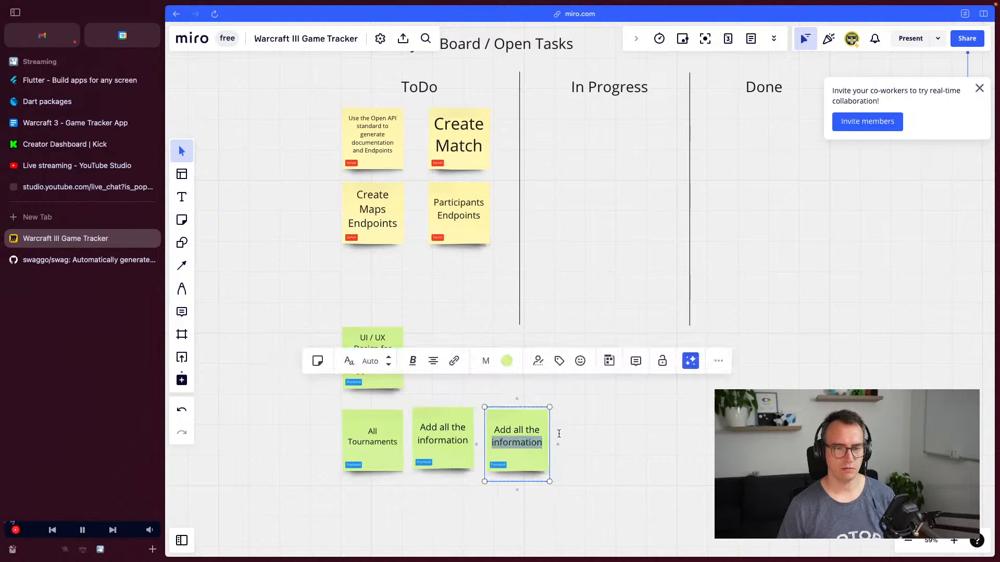
key("ctrl+a")
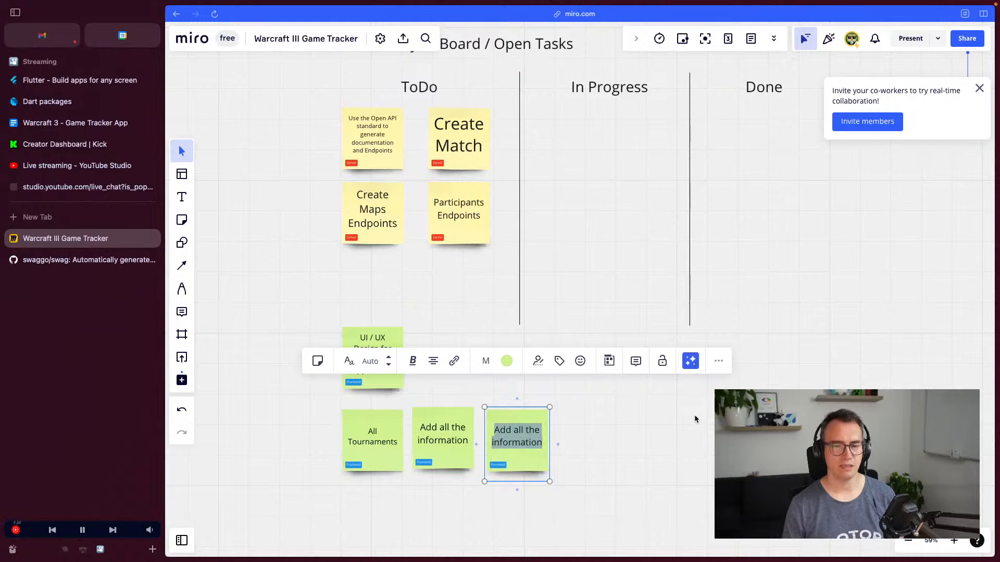
type("Parti")
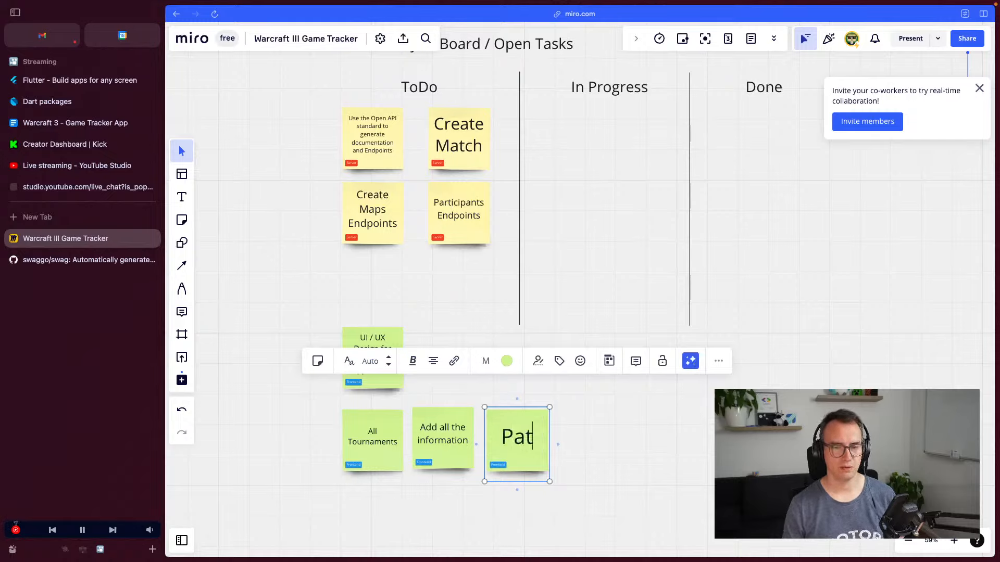
type("cipants")
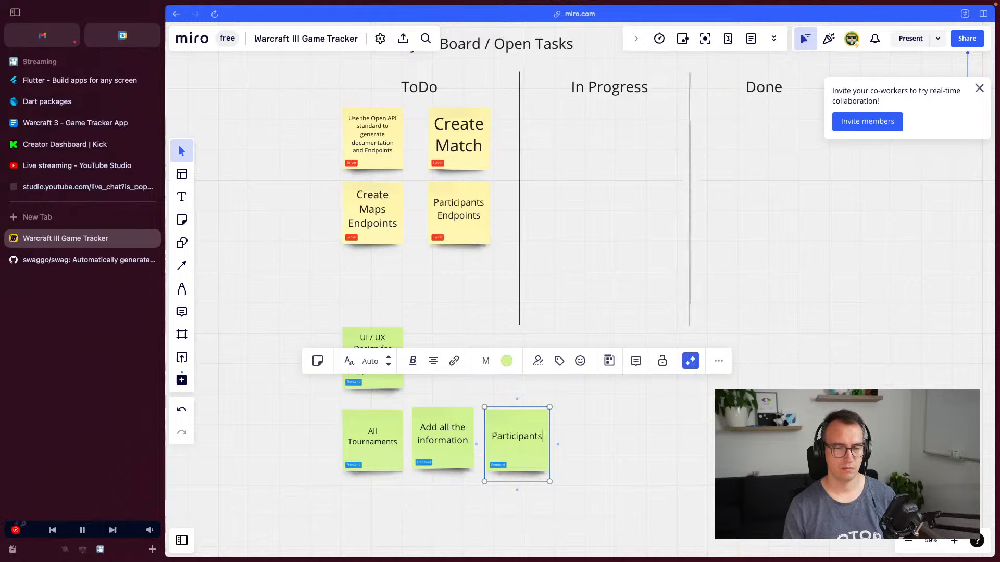
type(" of a Group")
key("Return")
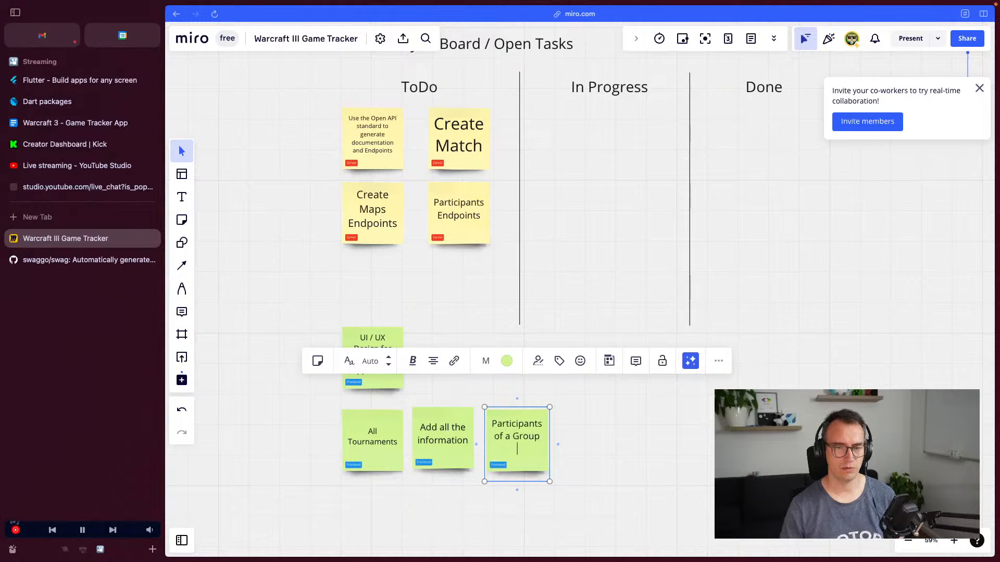
key("BackSpace")
left_click(581, 455)
Place a 'Matches Played' copy under All Tournaments, then paste another duplicate of it
left_click(513, 442)
key("super+c")
key("super+v")
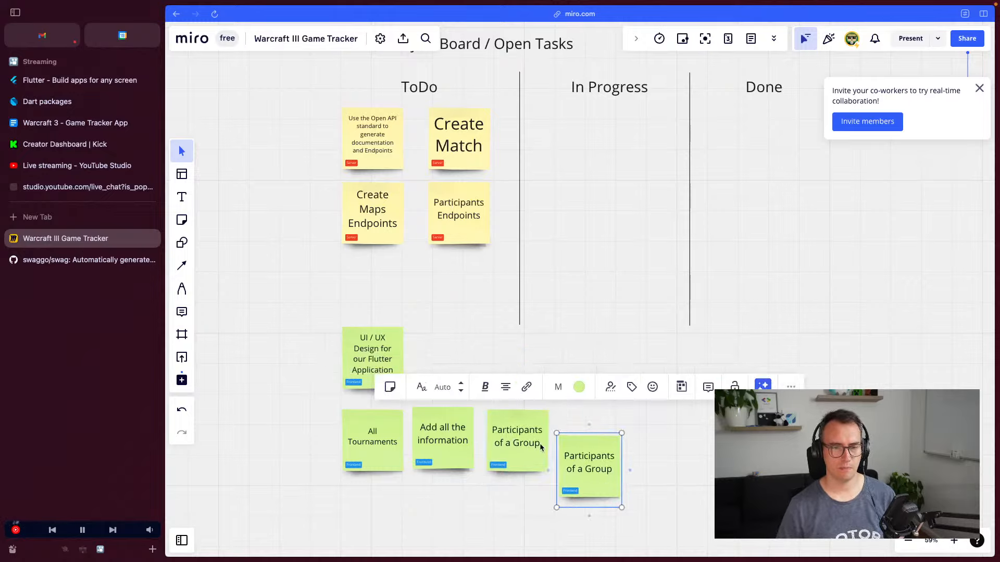
left_click_drag(564, 453, 360, 503)
double_click(359, 503)
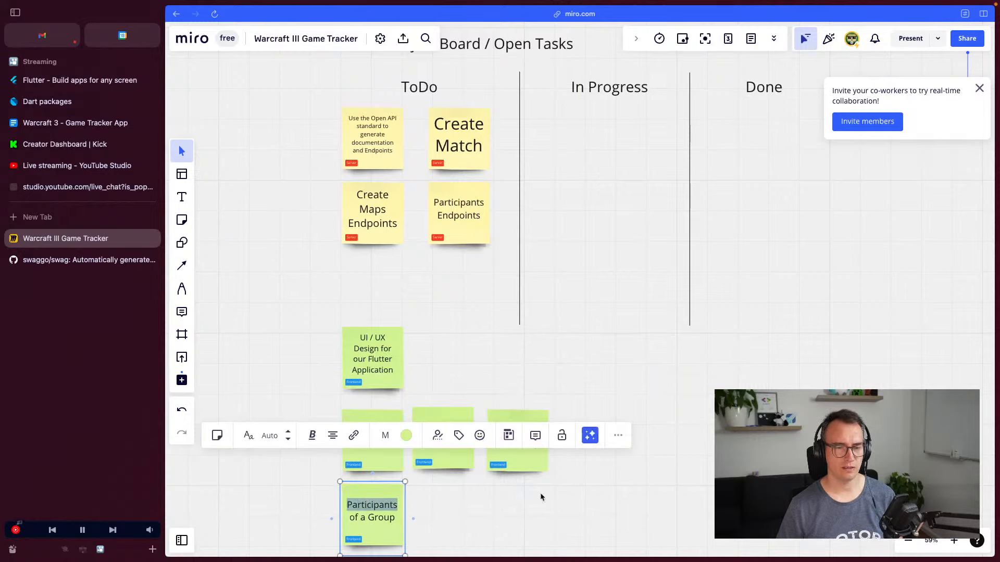
type("Matches Pl")
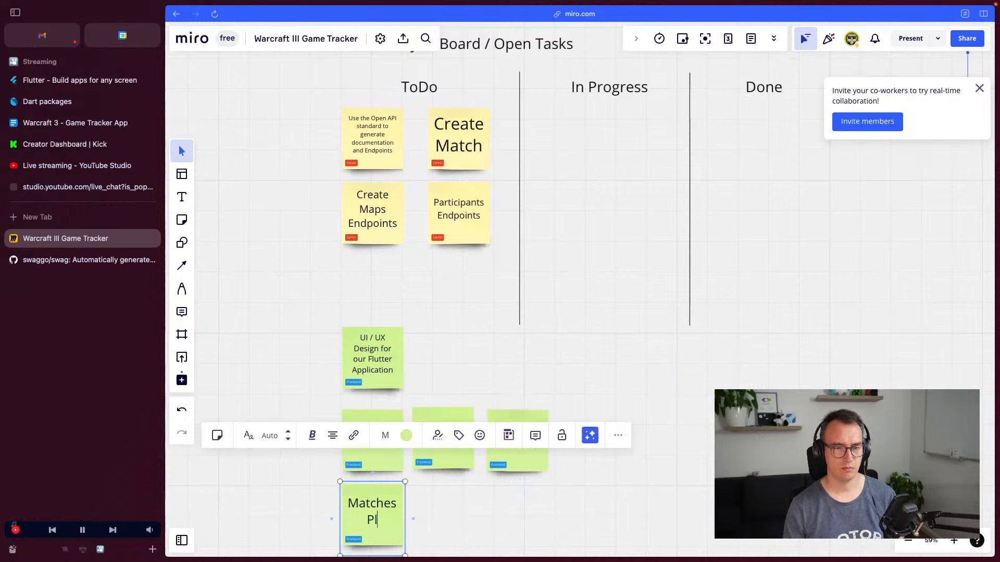
type("ayed")
left_click(656, 517)
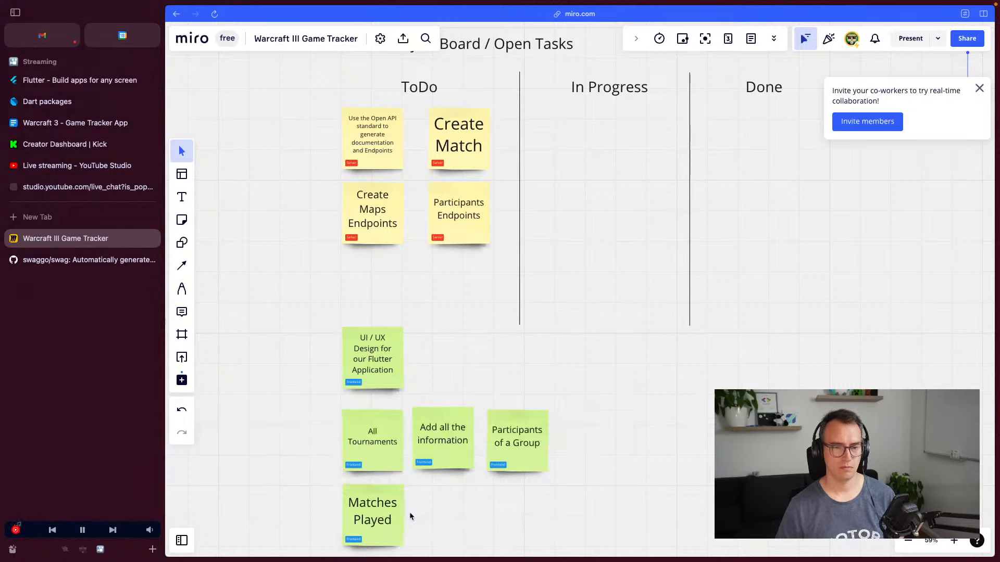
left_click(391, 517)
key("super+c")
key("super+v")
Turn the pasted copy beside Matches Played into an aligned 'Upcoming Matches' note
left_click_drag(510, 505, 472, 493)
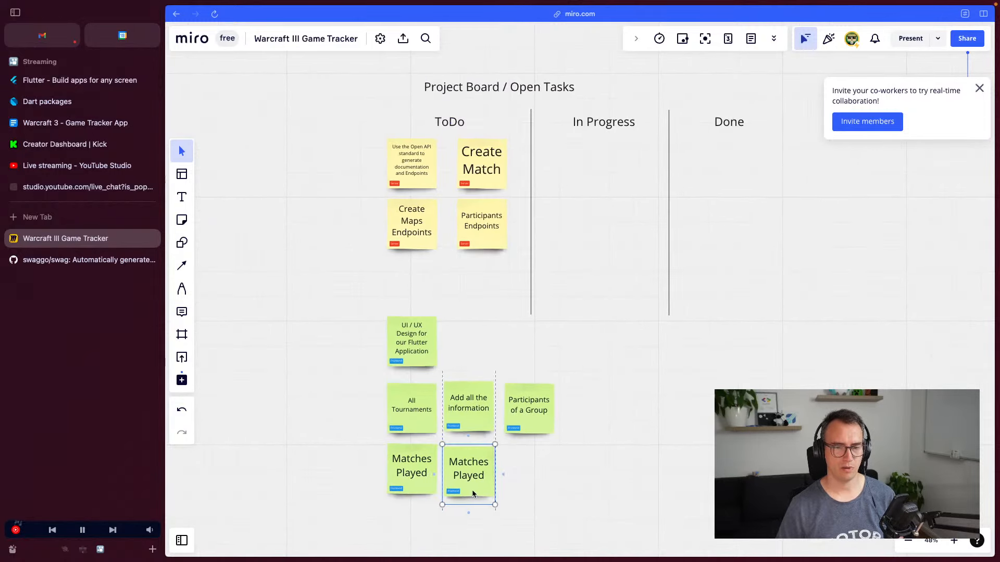
double_click(474, 468)
type("Up")
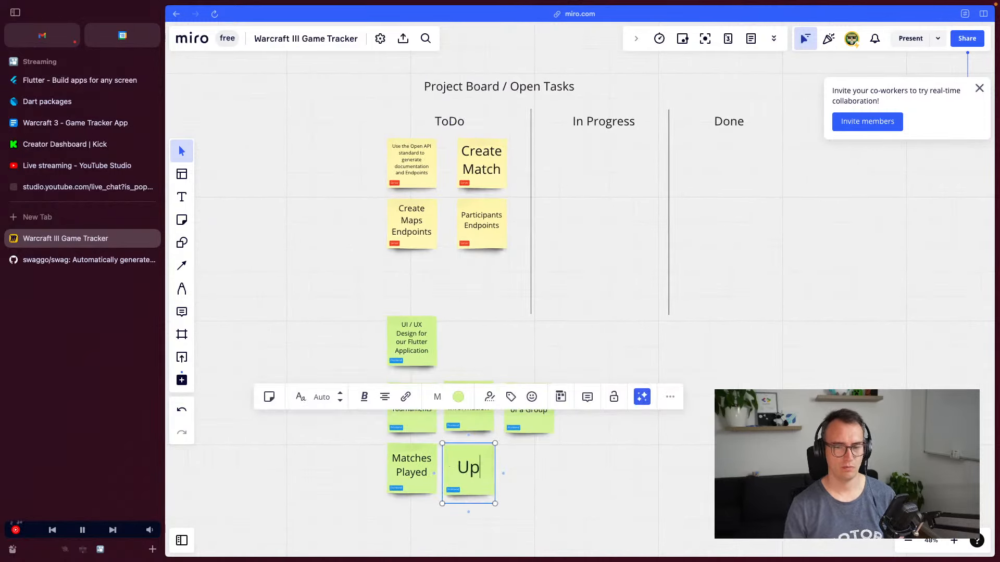
type("coming Matches")
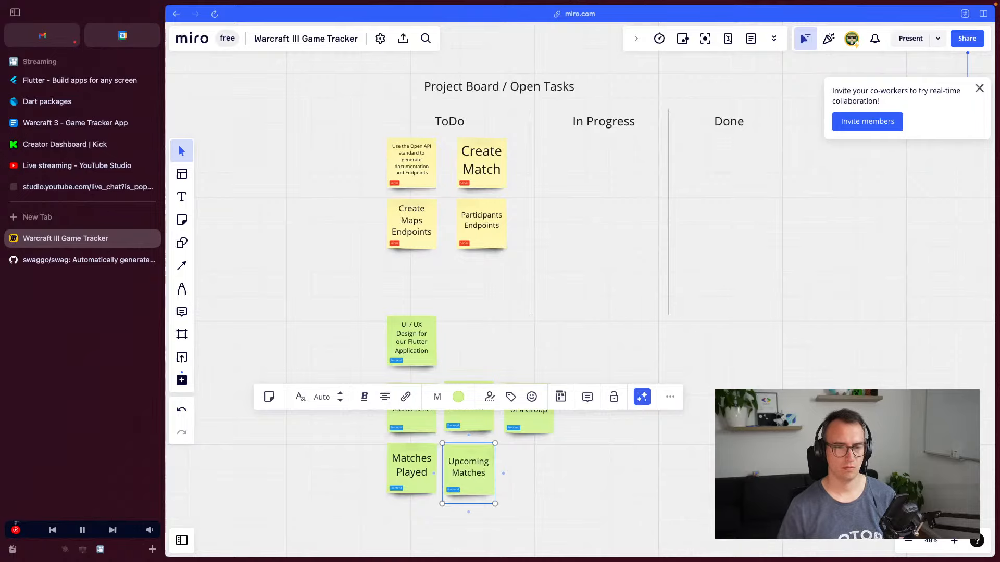
key("Escape")
left_click_drag(472, 477, 425, 466)
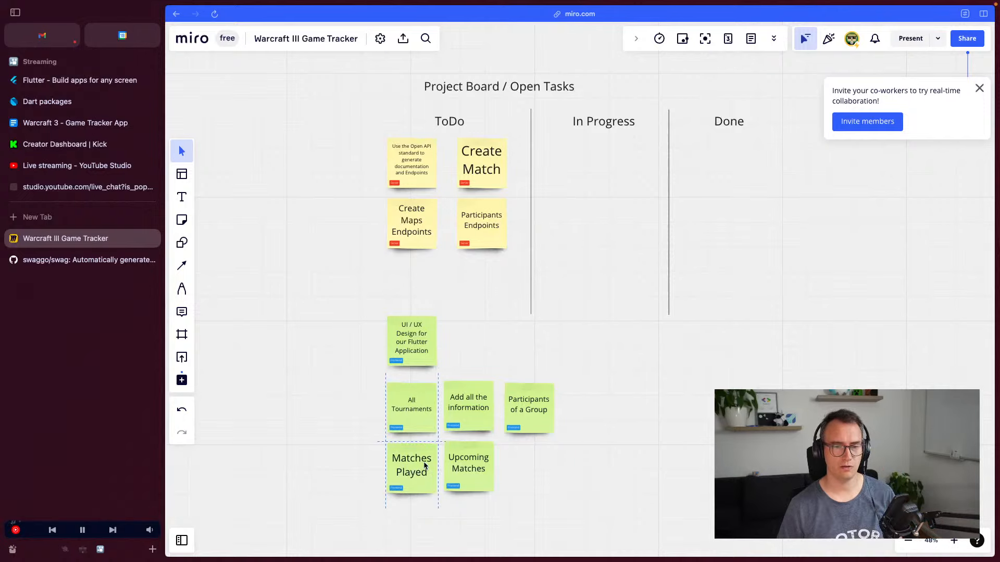
Duplicate the UI / UX Design note as 'UI / UX Research' beside the original
left_click(428, 356)
key("super+c")
key("super+v")
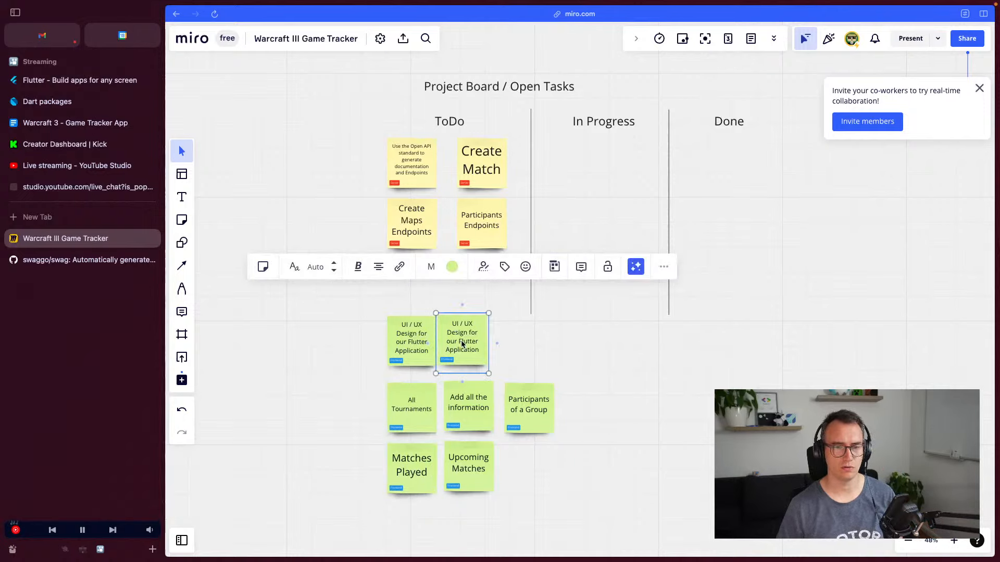
double_click(462, 341)
key("super+a")
type("UI /")
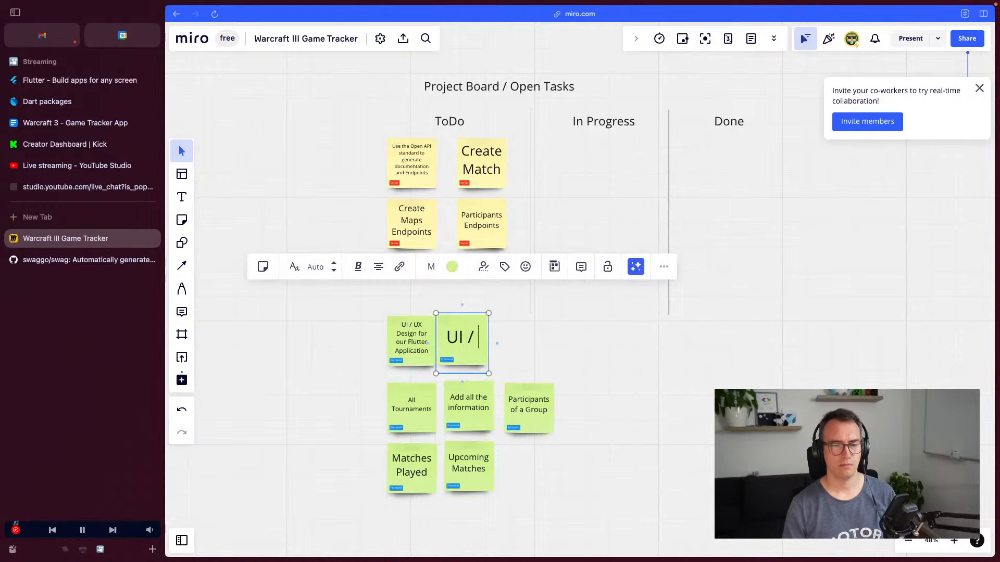
type(" UX Research")
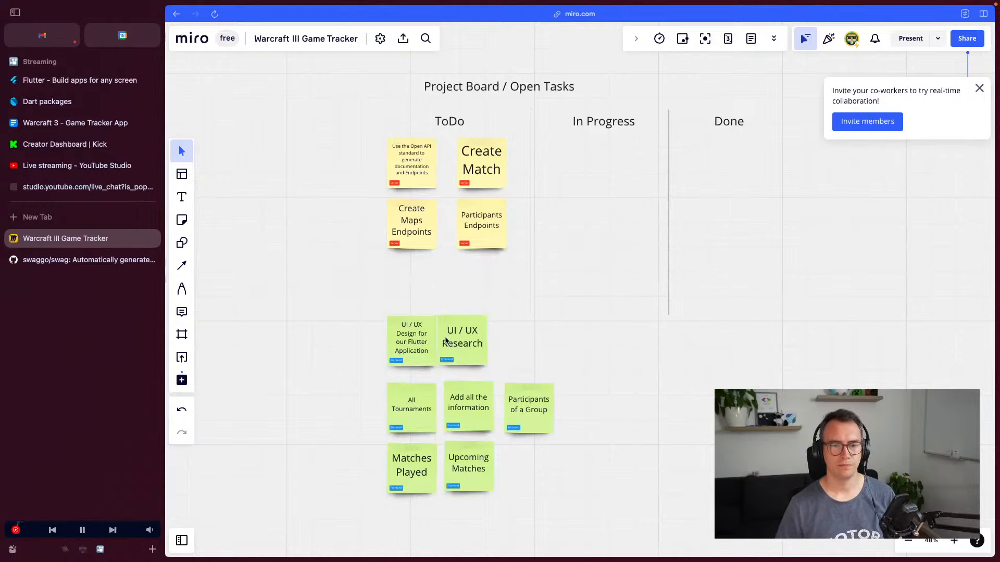
left_click_drag(446, 341, 453, 342)
Move Participants of a Group below Matches Played and extend the ToDo divider line downward
left_click(532, 290)
left_click_drag(542, 412, 419, 532)
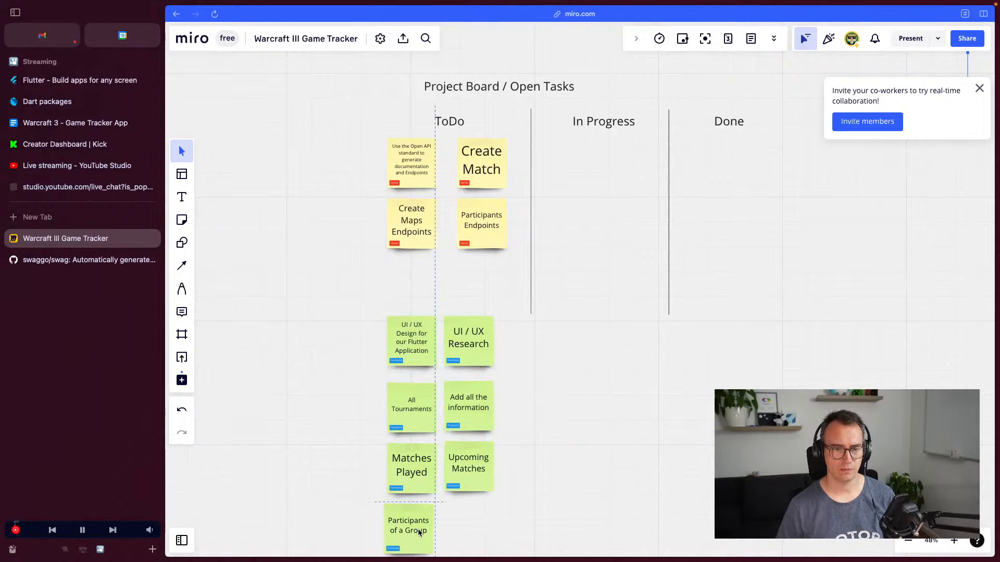
left_click(534, 296)
left_click_drag(531, 315, 530, 536)
Extend the In Progress / Done divider downward and move UI / UX Research into In Progress
left_click(669, 284)
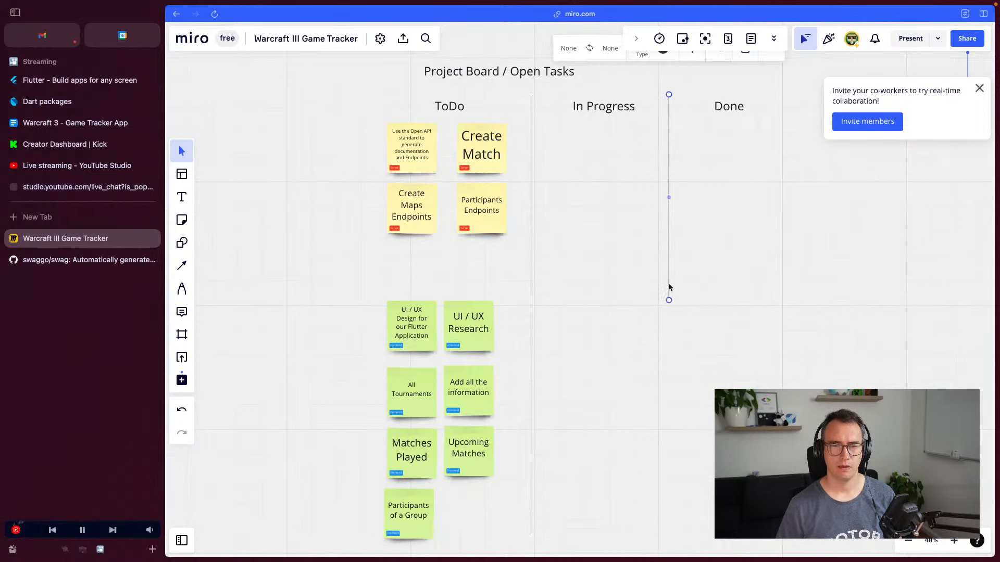
left_click_drag(669, 301, 663, 511)
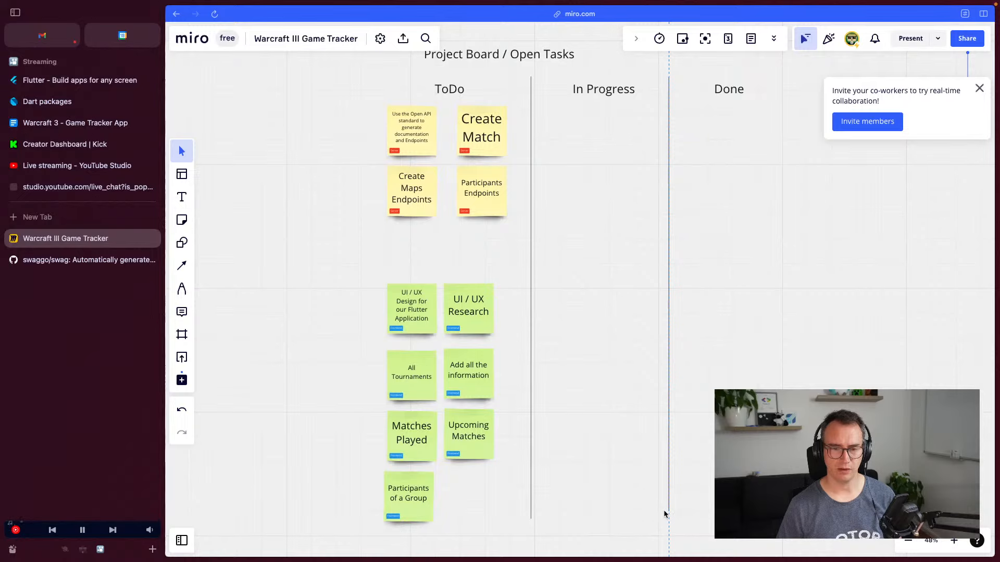
left_click(598, 469)
key("super+s")
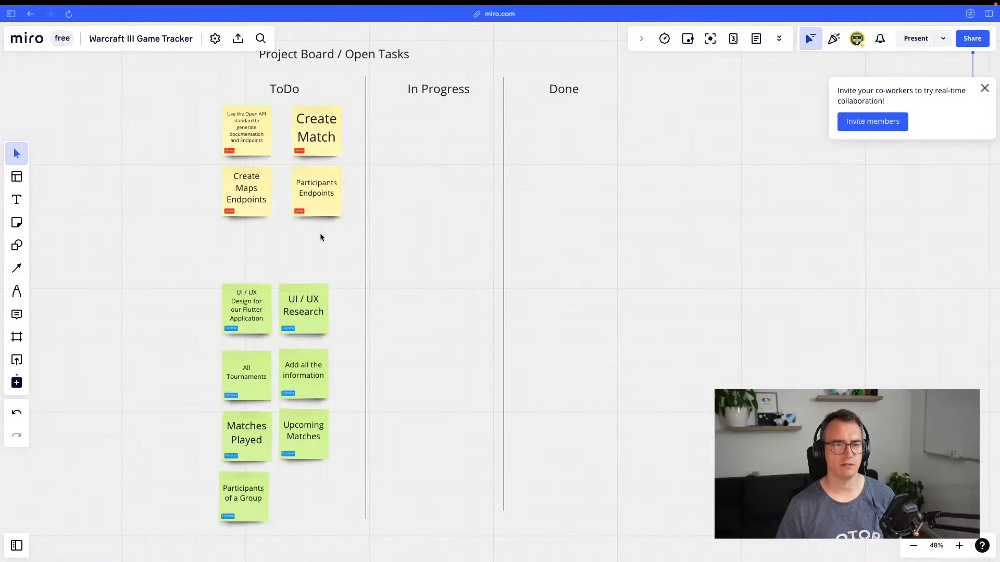
scroll(334, 360, "up", 2)
scroll(385, 307, "down", 4)
left_click_drag(420, 254, 451, 208)
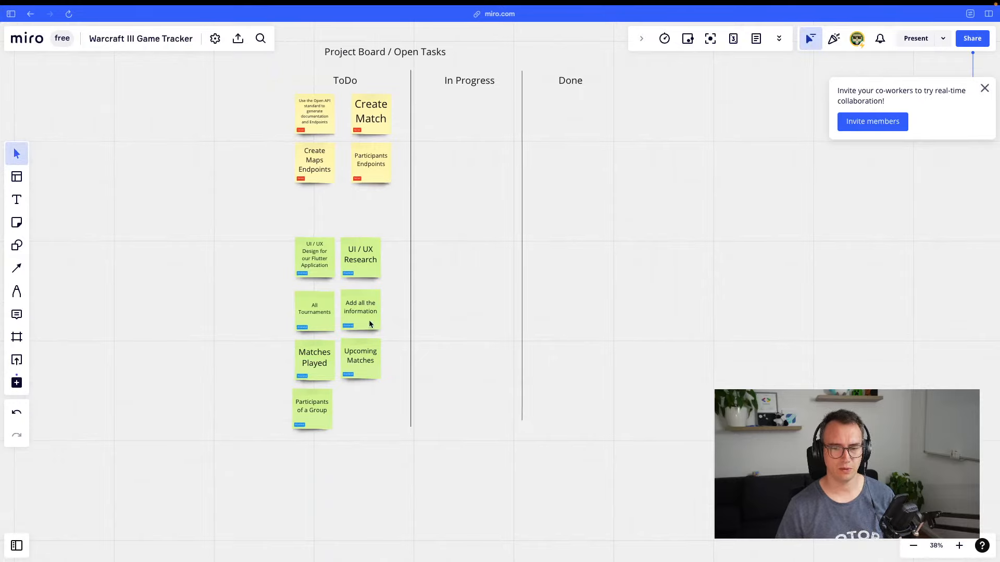
left_click_drag(469, 281, 466, 316)
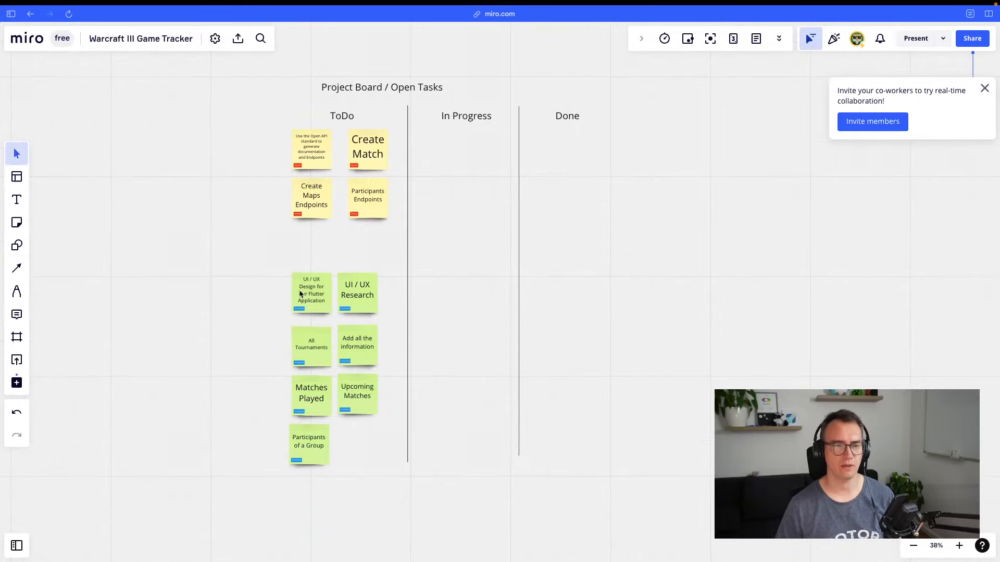
left_click_drag(369, 290, 460, 294)
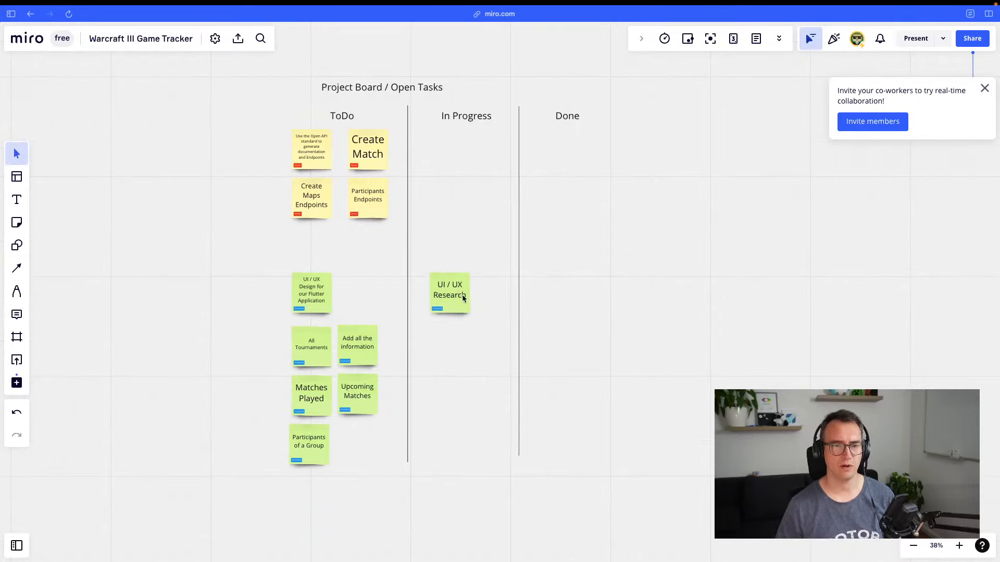
Draw a large rectangle enclosing the whole kanban board
scroll(450, 372, "up", 1)
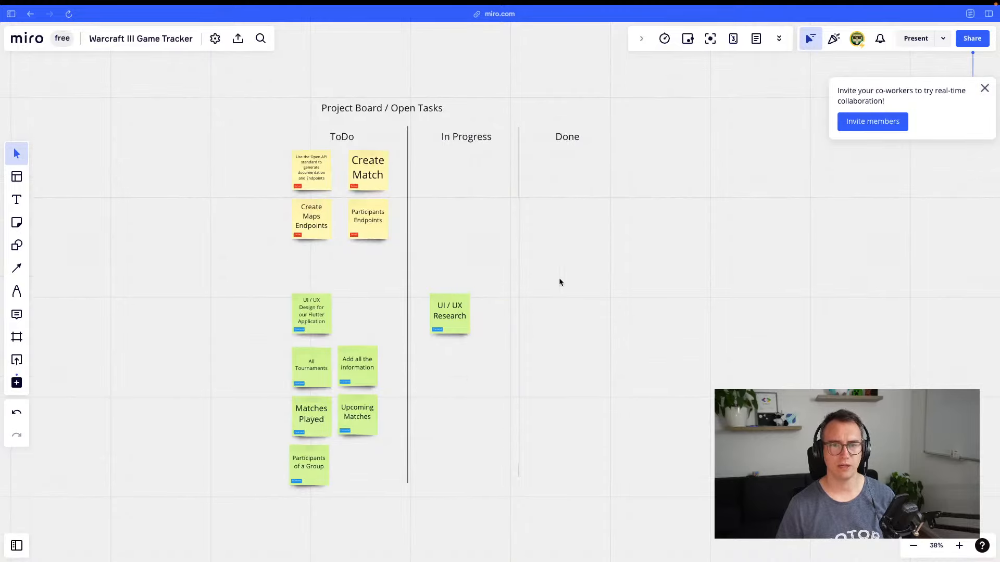
left_click(16, 222)
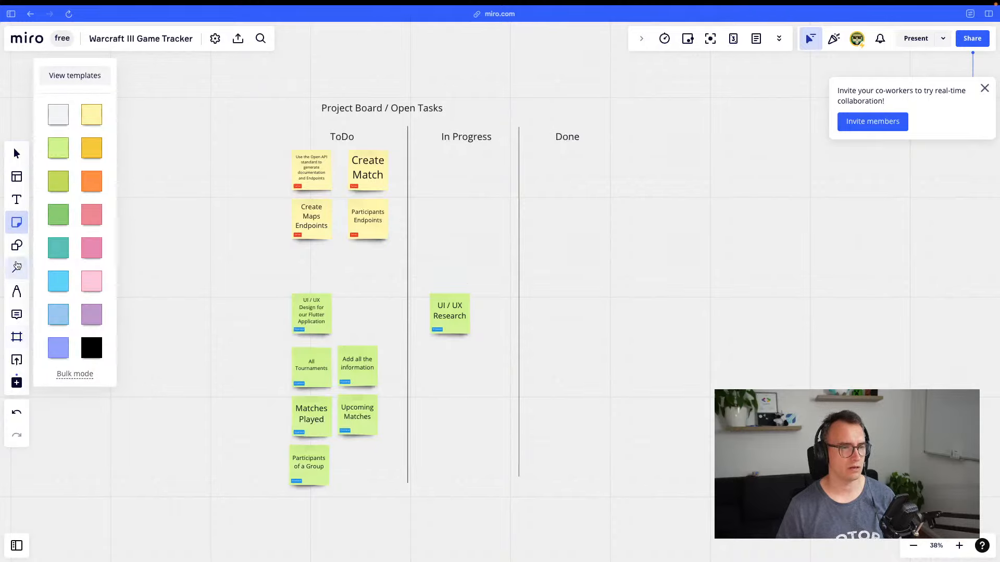
left_click(17, 245)
left_click(53, 209)
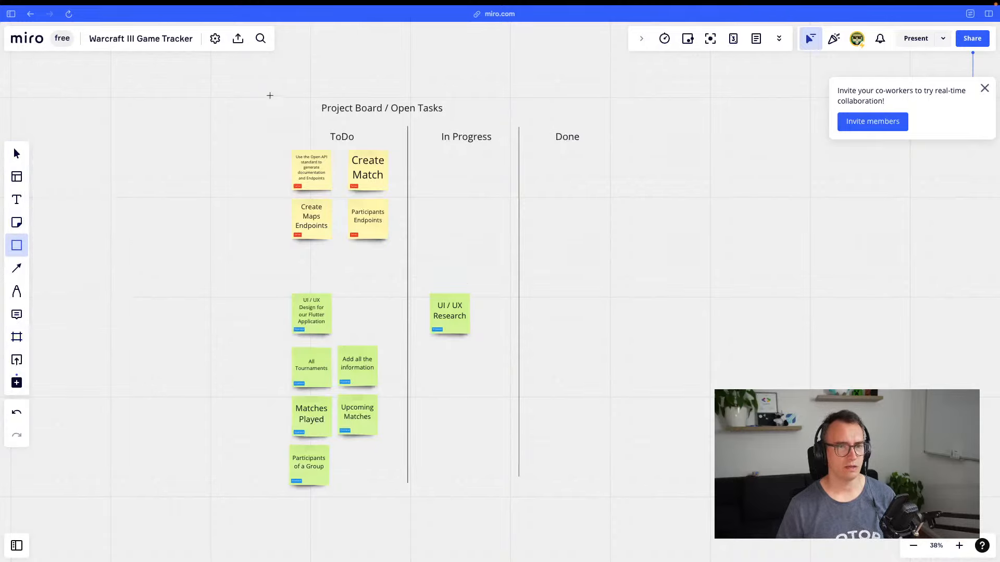
left_click_drag(270, 96, 754, 512)
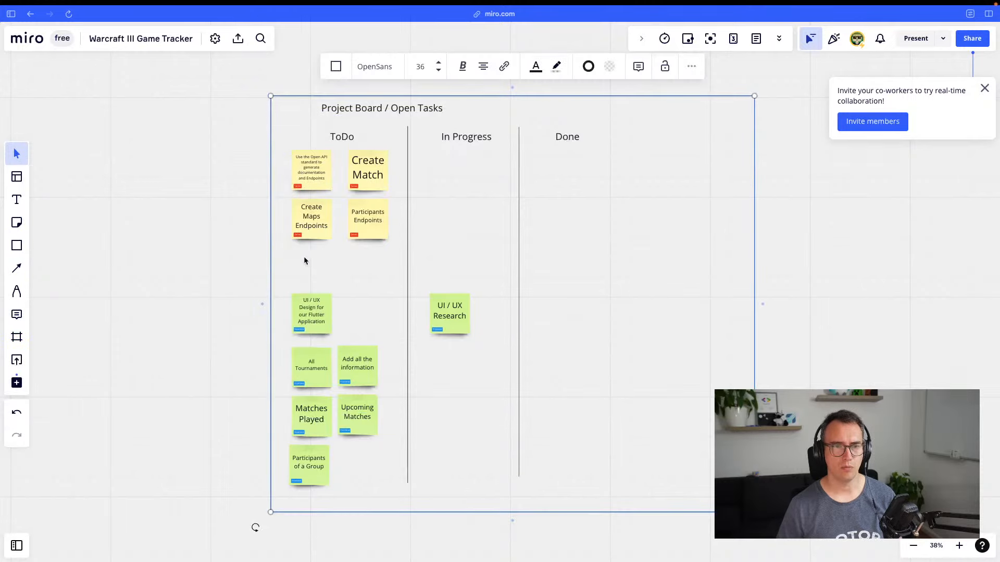
left_click(337, 67)
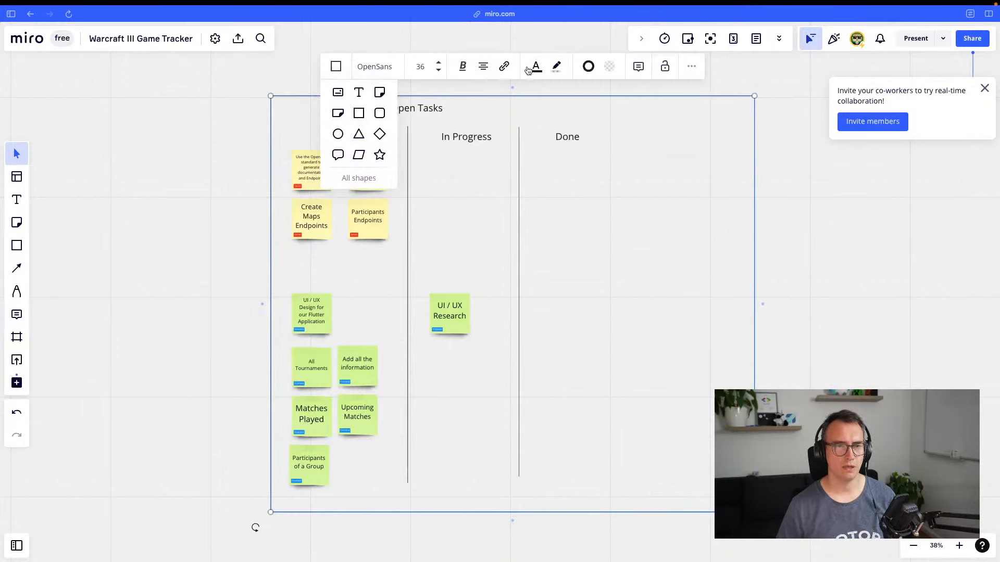
Give the enclosing rectangle a white fill
left_click(557, 66)
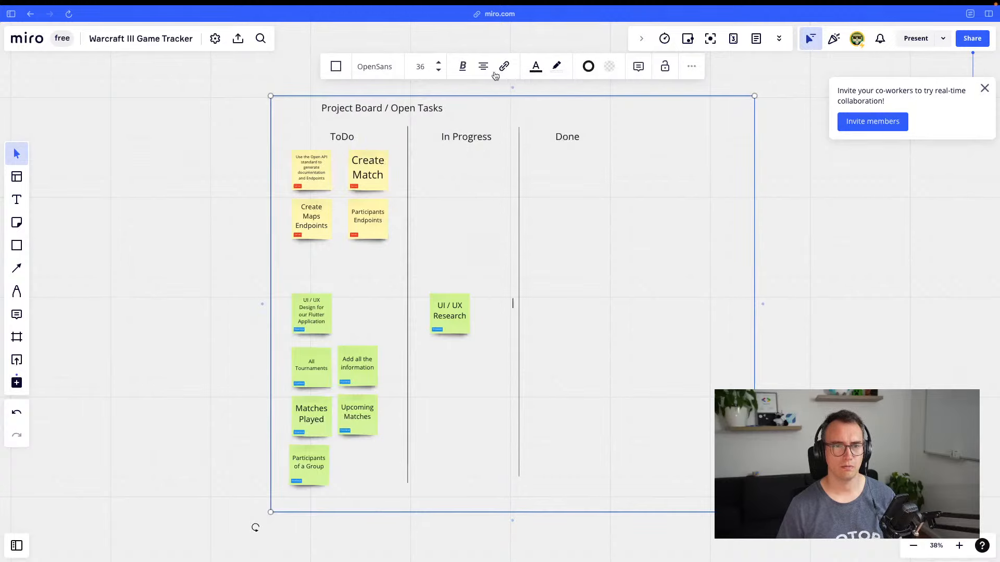
left_click(557, 67)
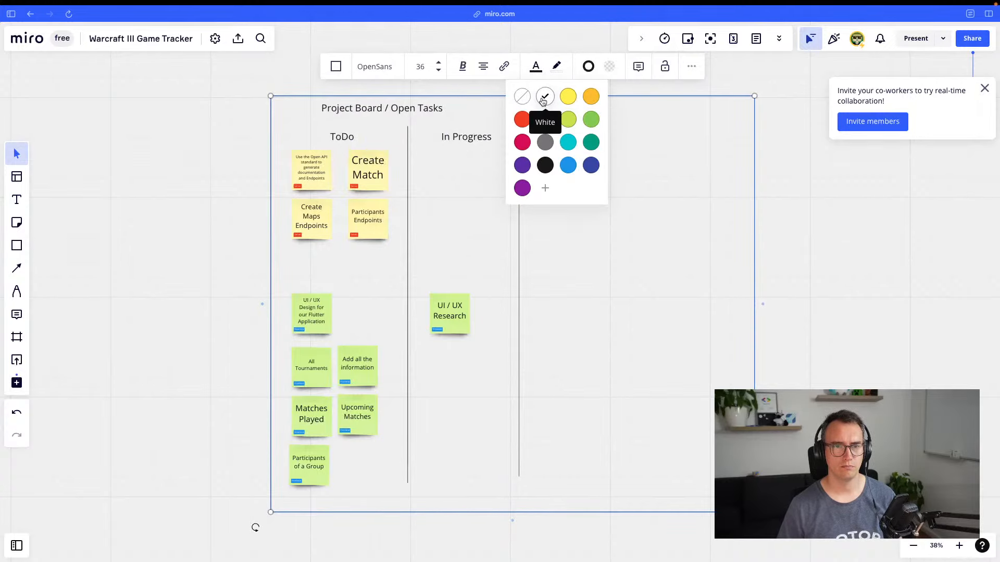
left_click(543, 100)
left_click(536, 66)
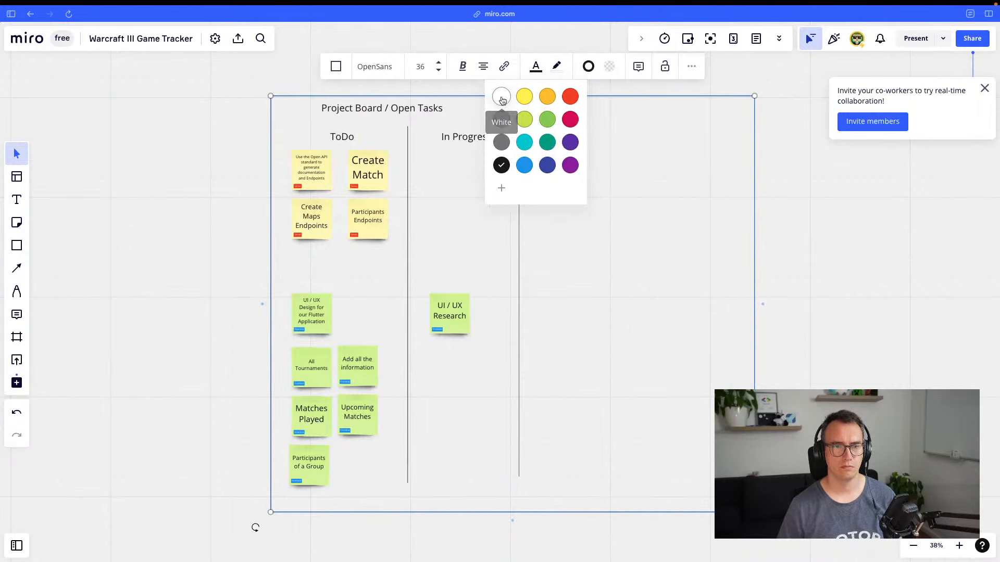
left_click(502, 98)
left_click(536, 71)
left_click(609, 66)
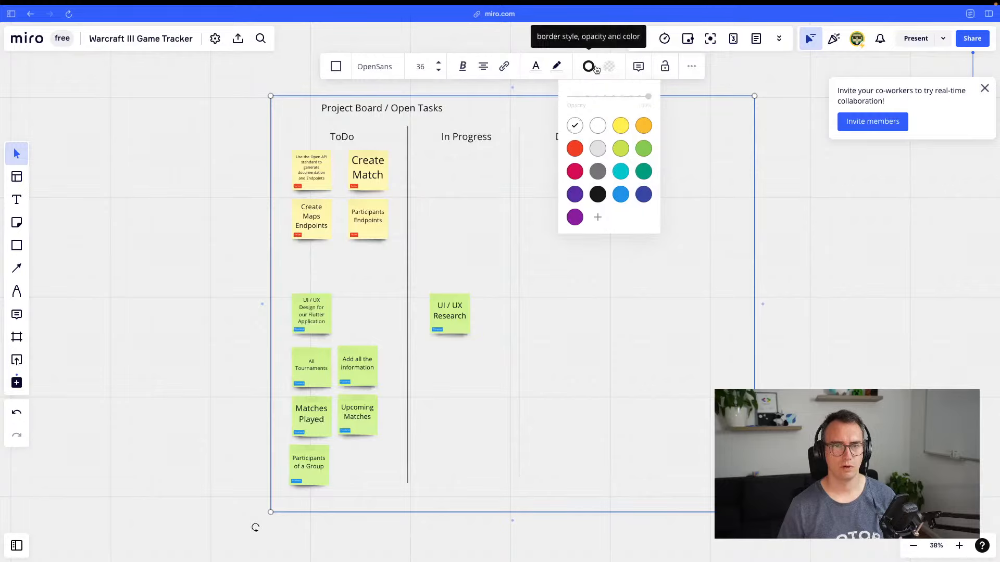
left_click(598, 125)
left_click(556, 66)
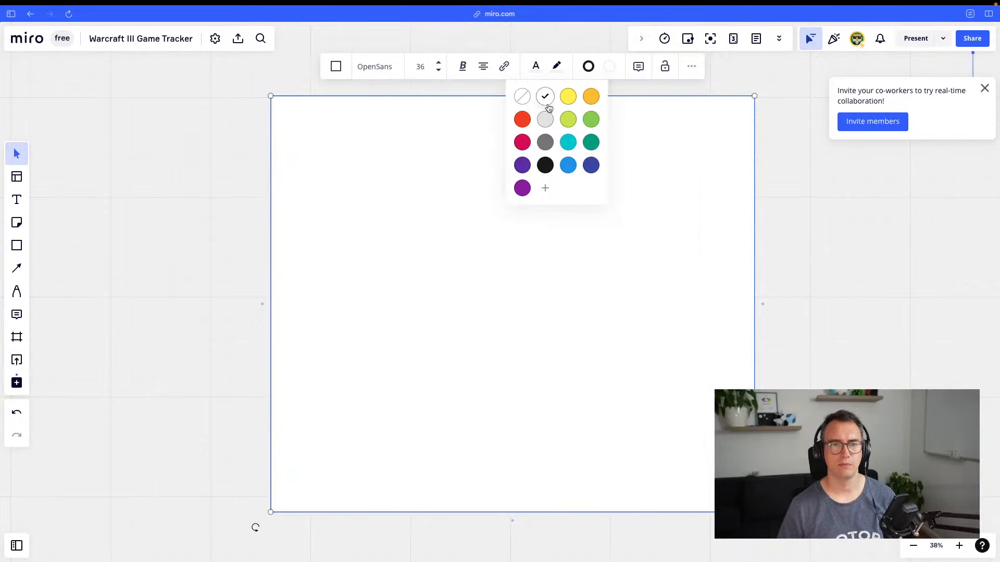
left_click(524, 98)
left_click(588, 66)
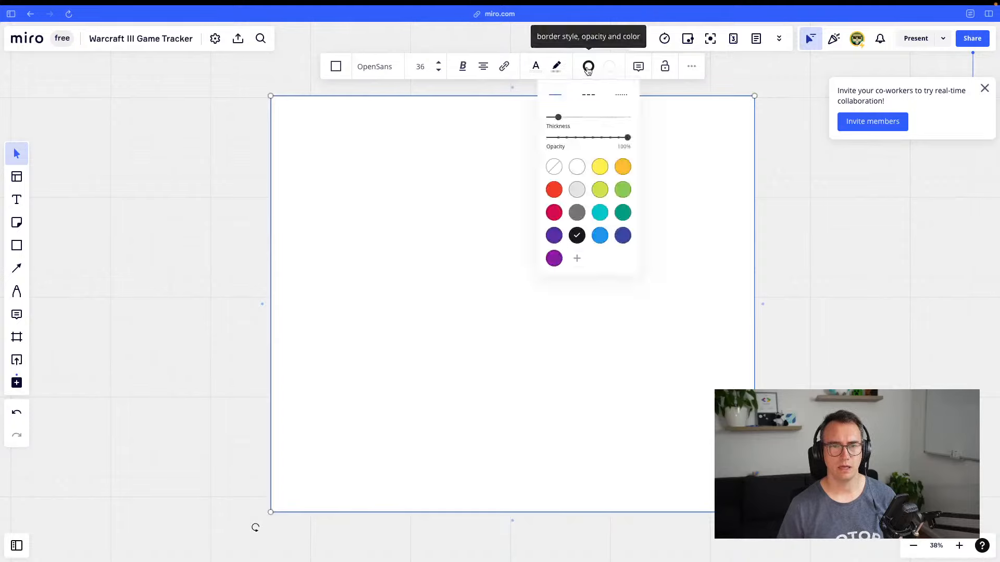
left_click(589, 66)
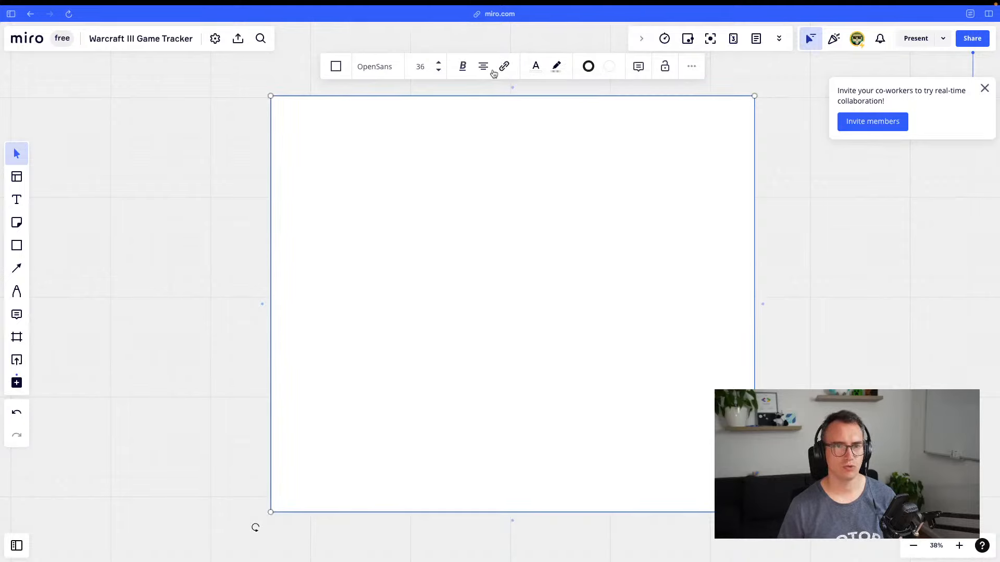
Send the white rectangle behind the board and nudge it into place
left_click(696, 67)
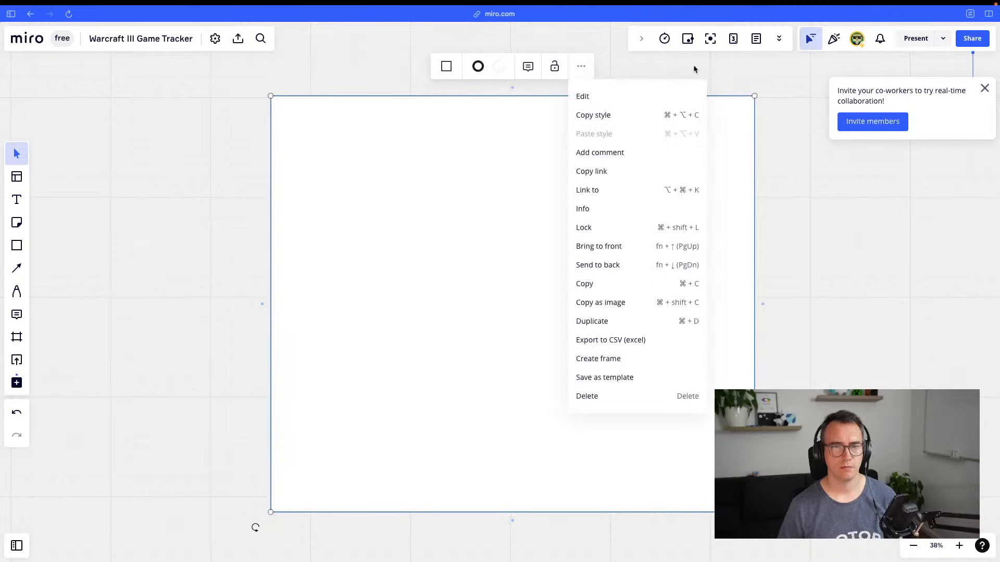
left_click(613, 266)
left_click_drag(700, 328, 692, 314)
left_click(814, 366)
scroll(634, 385, "down", 5)
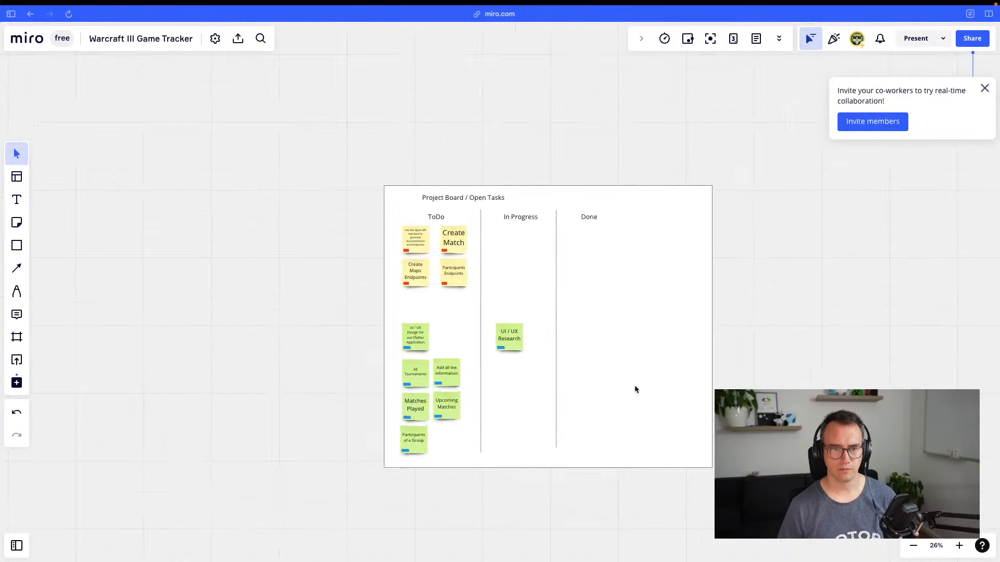
left_click_drag(803, 353, 620, 298)
left_click_drag(699, 299, 589, 301)
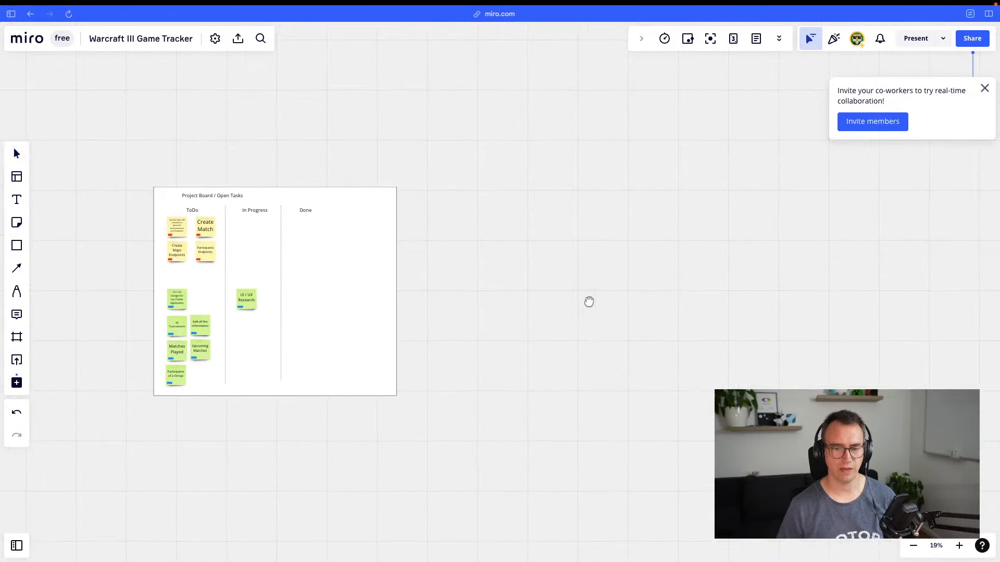
mouse_move(695, 255)
left_mouse_down()
mouse_move(627, 257)
mouse_move(682, 259)
left_mouse_up()
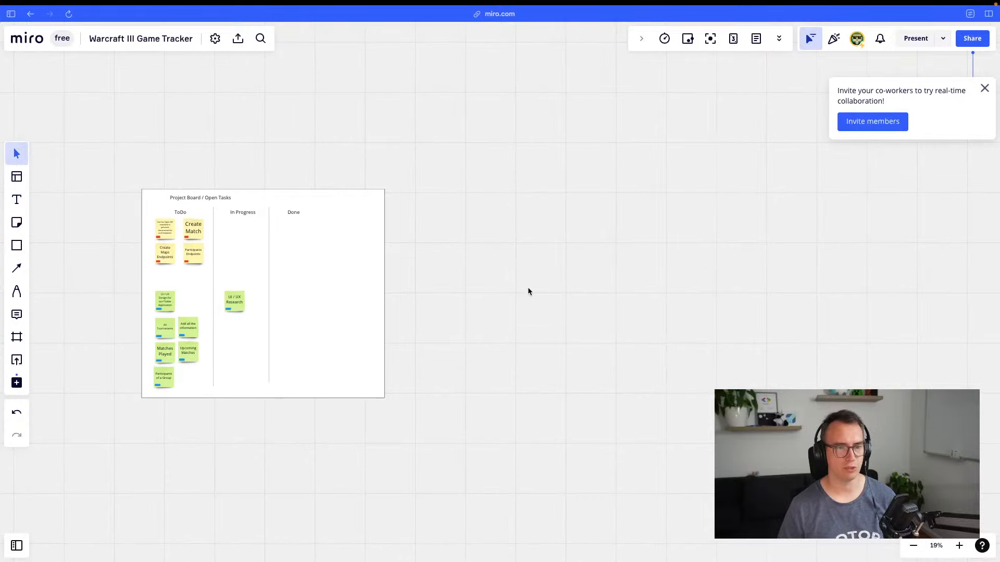
left_click_drag(620, 272, 547, 277)
left_click(985, 88)
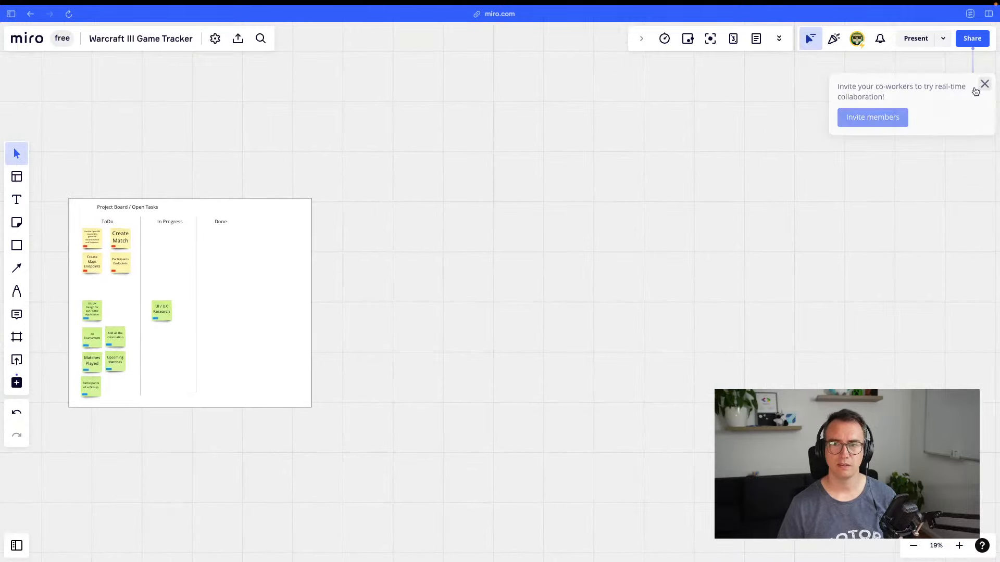
left_click_drag(528, 198, 729, 308)
left_click_drag(612, 369, 551, 160)
left_click_drag(565, 267, 632, 194)
key("t")
left_click(303, 296)
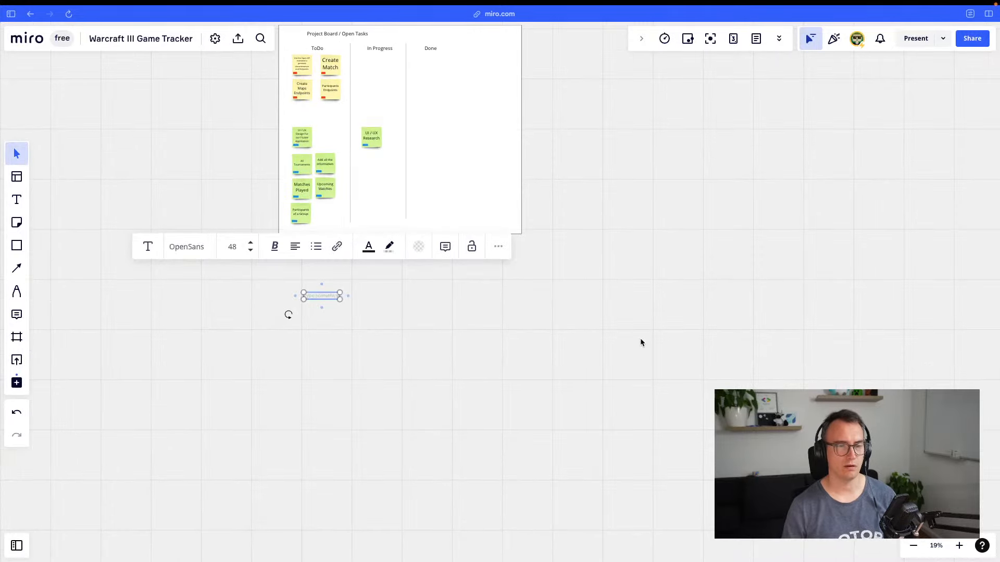
left_click(640, 342)
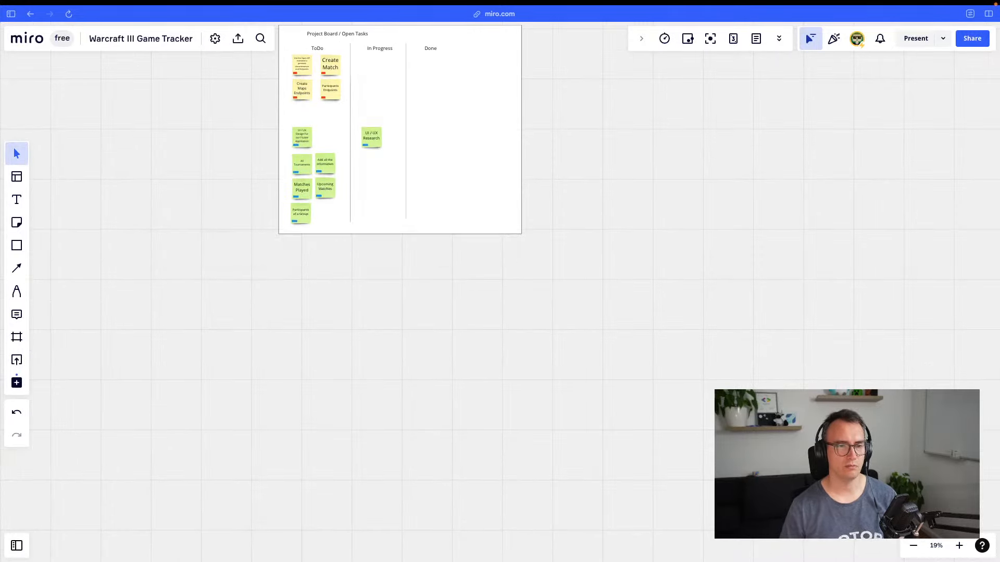
left_click(17, 226)
left_click(23, 239)
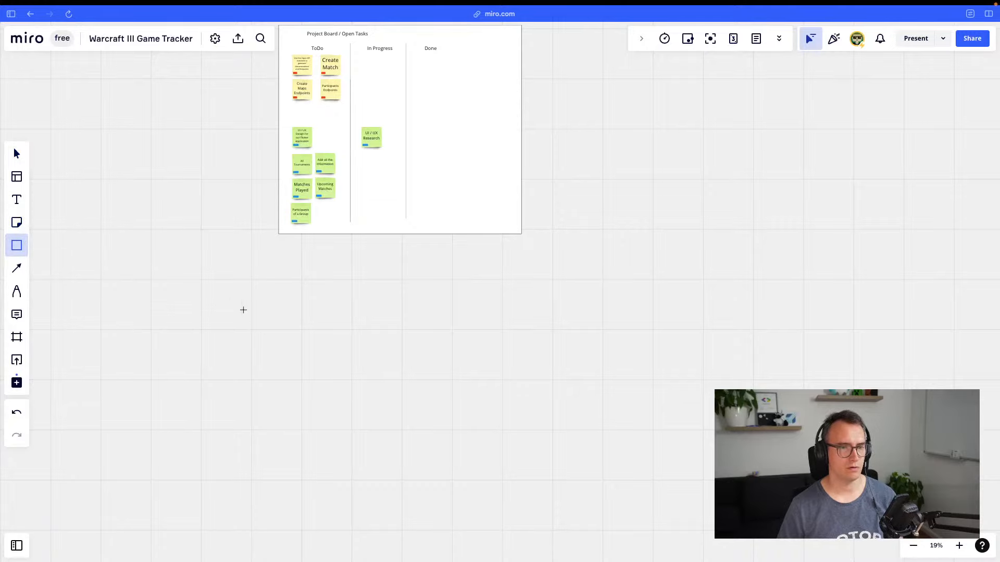
Draw a large rectangle below the project board
left_click_drag(245, 306, 704, 522)
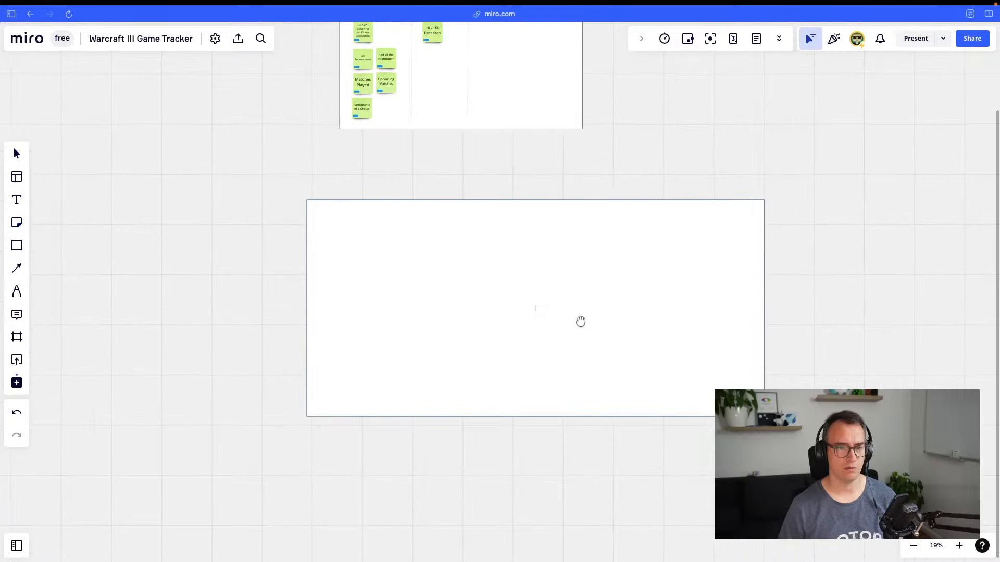
left_click(441, 244)
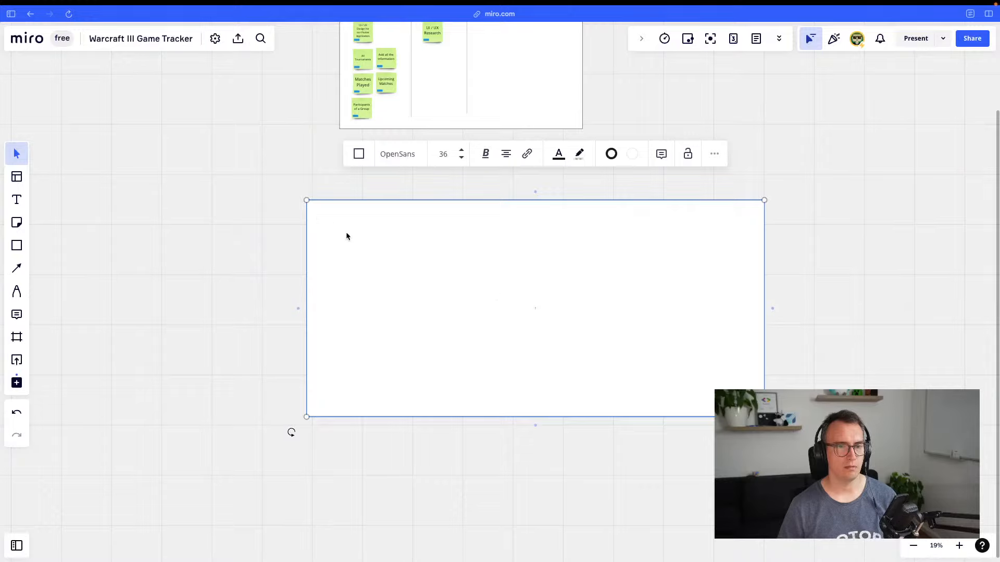
key("BackSpace")
key("super+z")
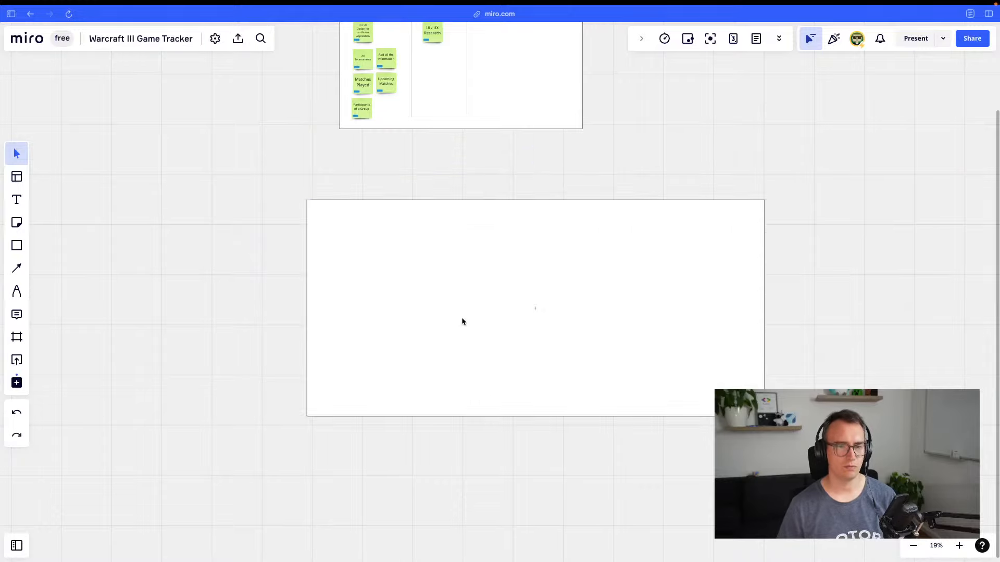
Add a larger 'UI / UX reasearch' heading in the rectangle's top-left corner
key("t")
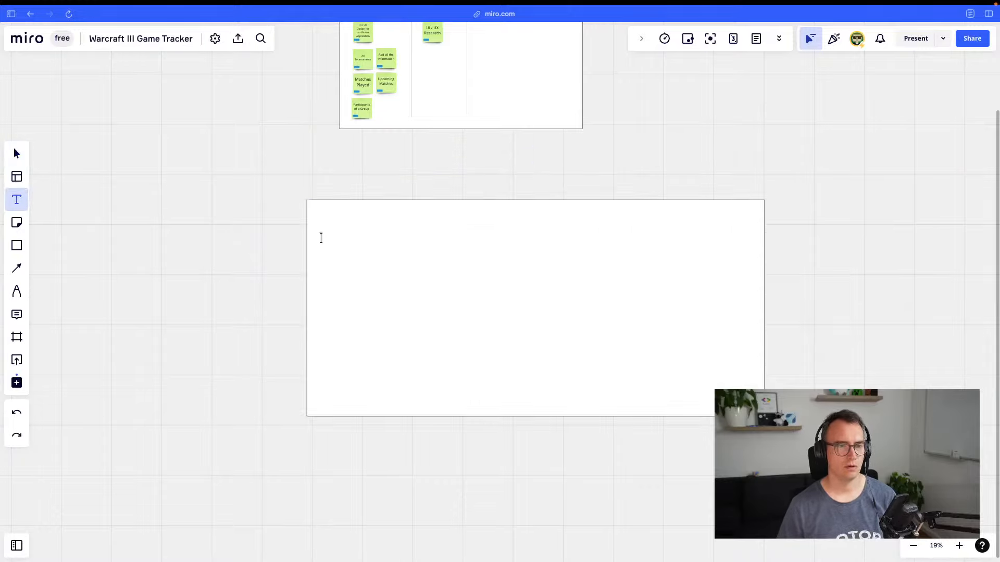
left_click(326, 214)
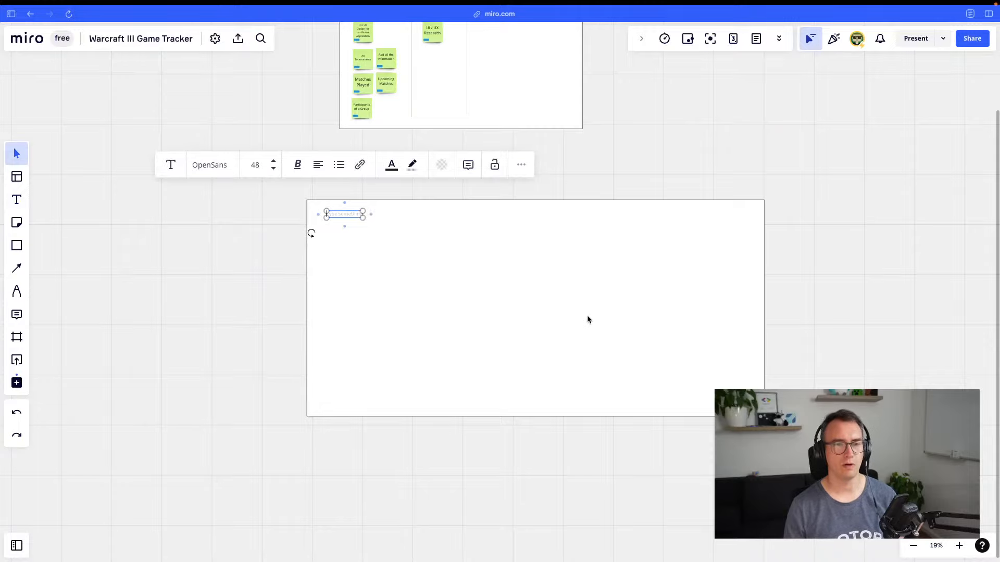
type("UI / UX reasearch")
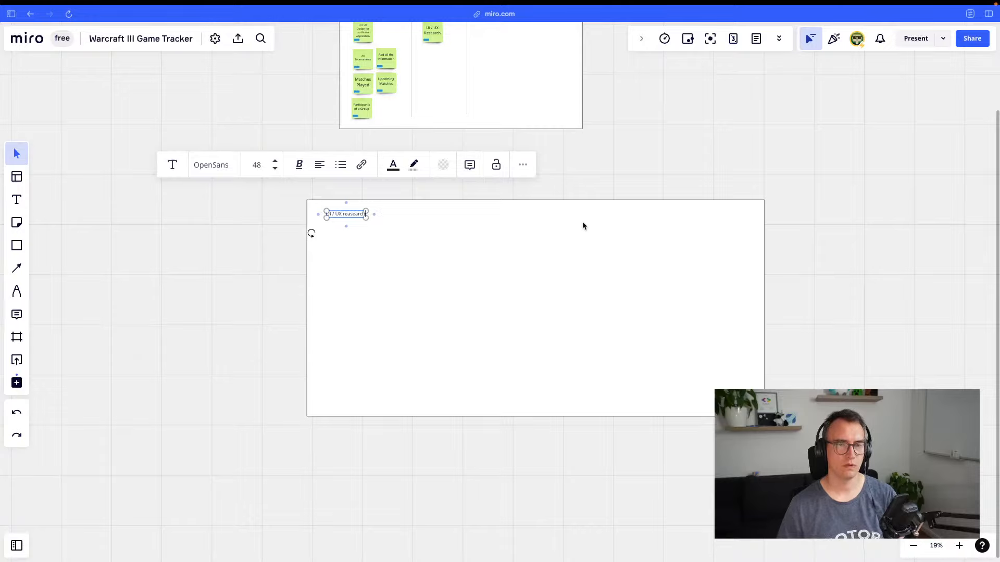
left_click(398, 207)
left_click(350, 213)
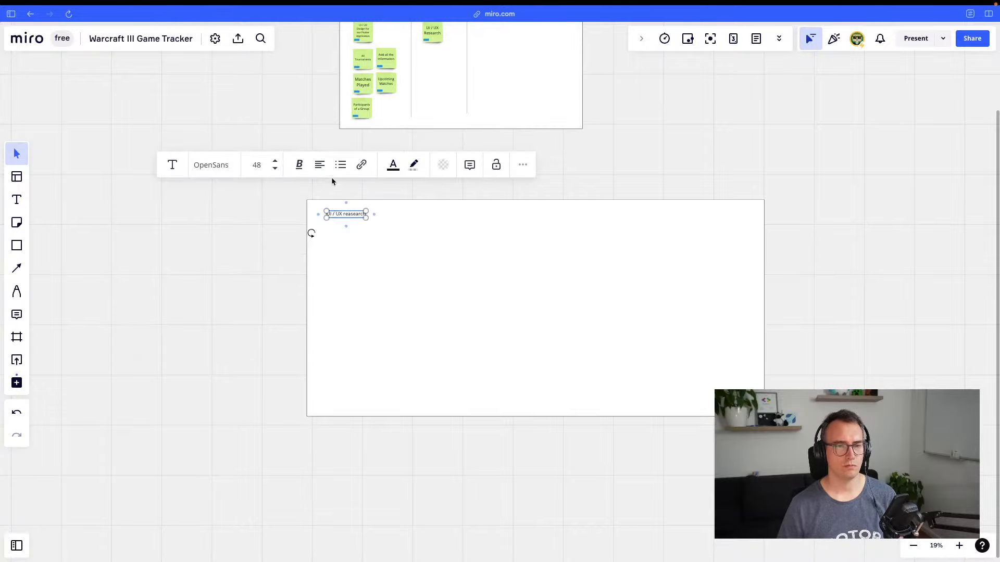
left_click(275, 161)
left_click(236, 246)
left_click_drag(338, 217, 334, 215)
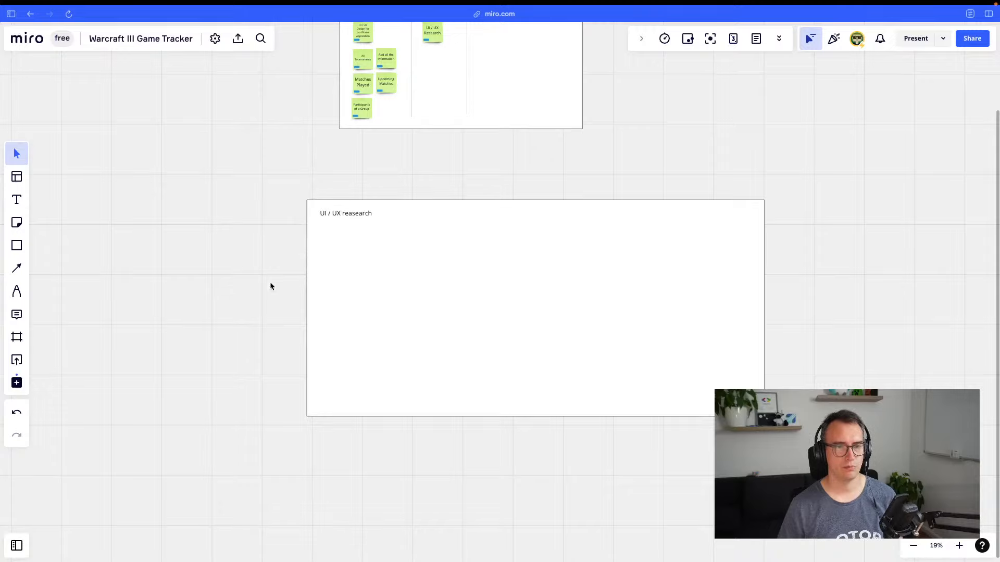
Try light gray and yellow-green fills on the rectangle, then set it back to white
left_click(378, 276)
left_click(469, 154)
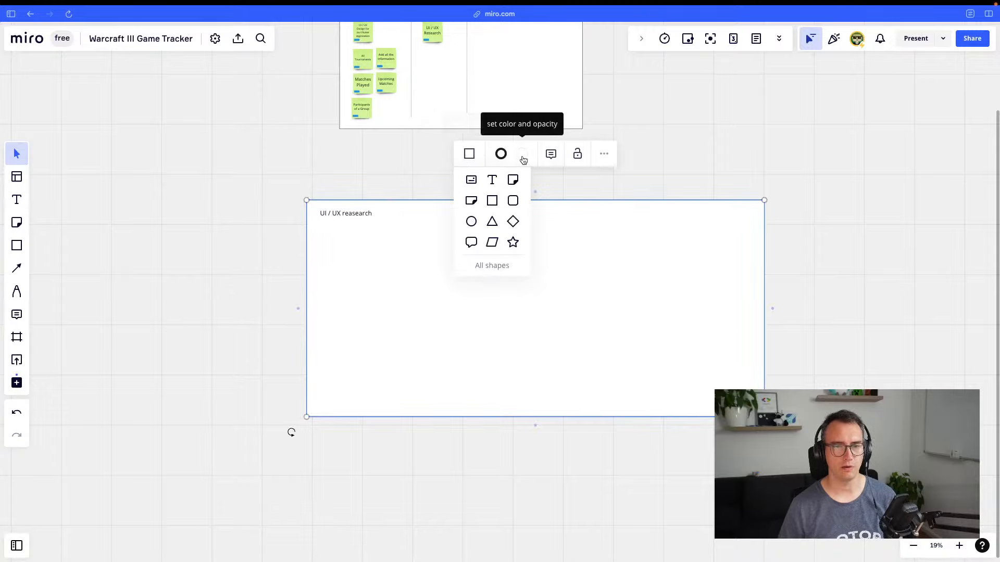
left_click(522, 154)
left_click(510, 236)
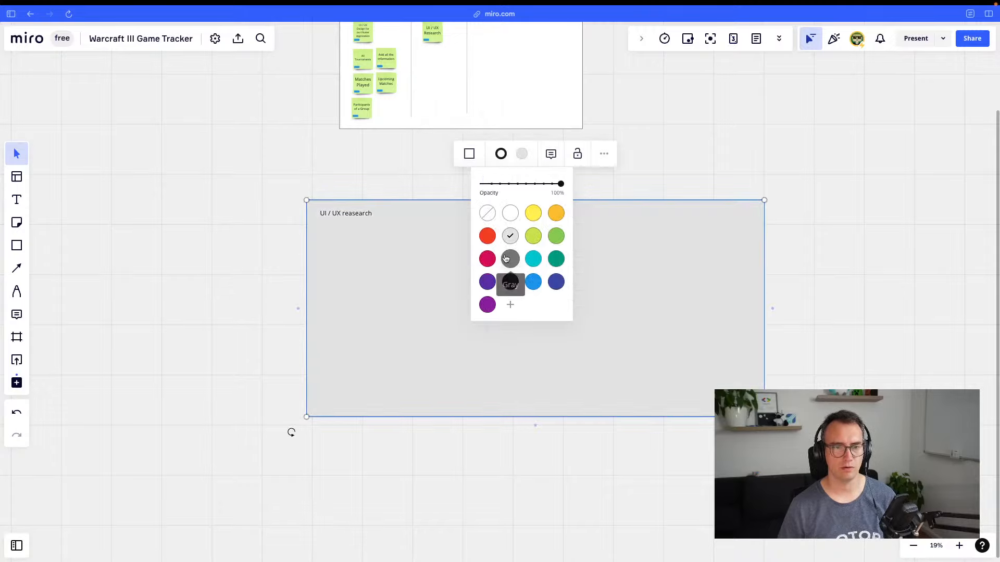
left_click(537, 236)
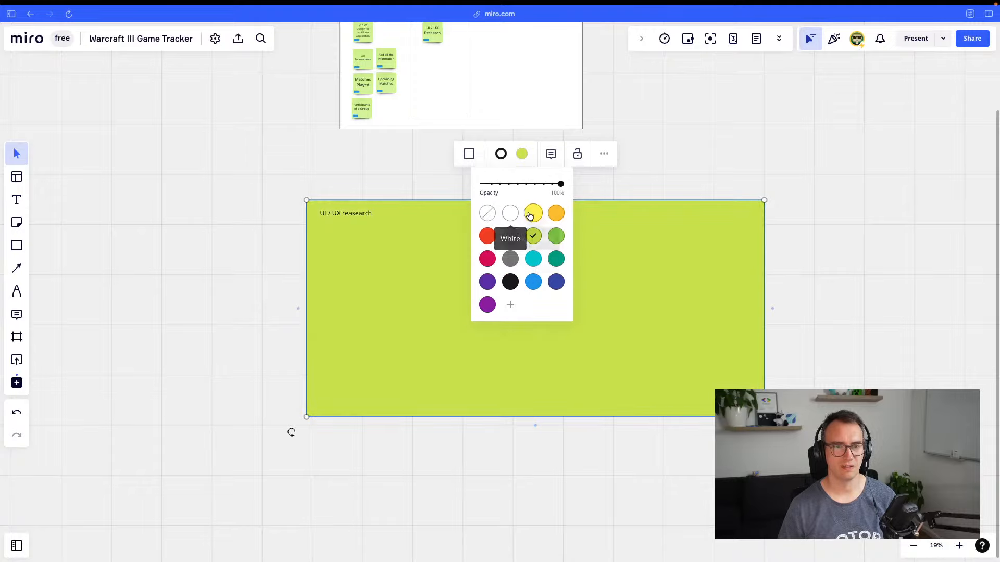
left_click(510, 213)
left_click(852, 281)
key("super+s")
key("super+s")
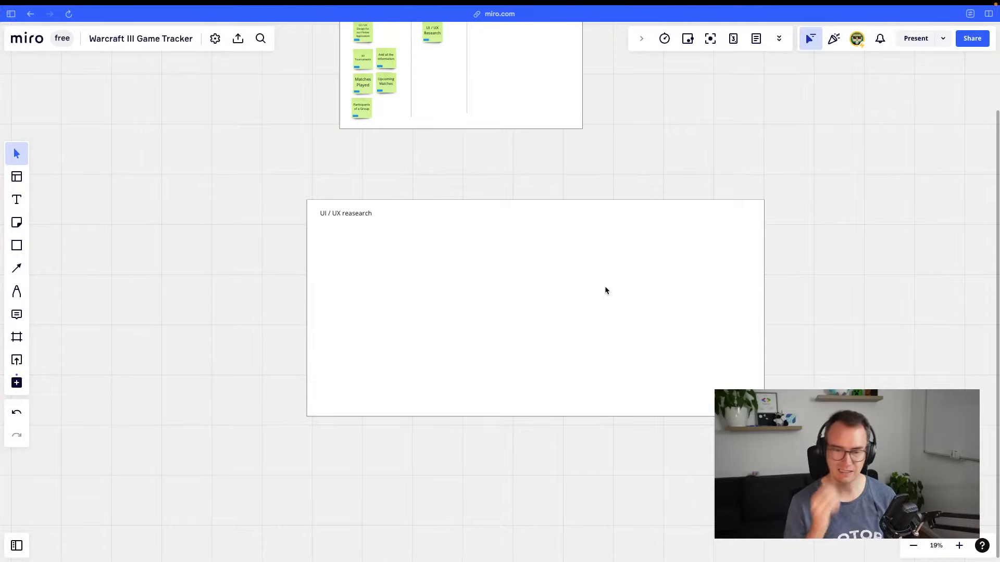
scroll(527, 297, "up", 3)
Search the web for 'google play store' and open the Google Play site
key("super+t")
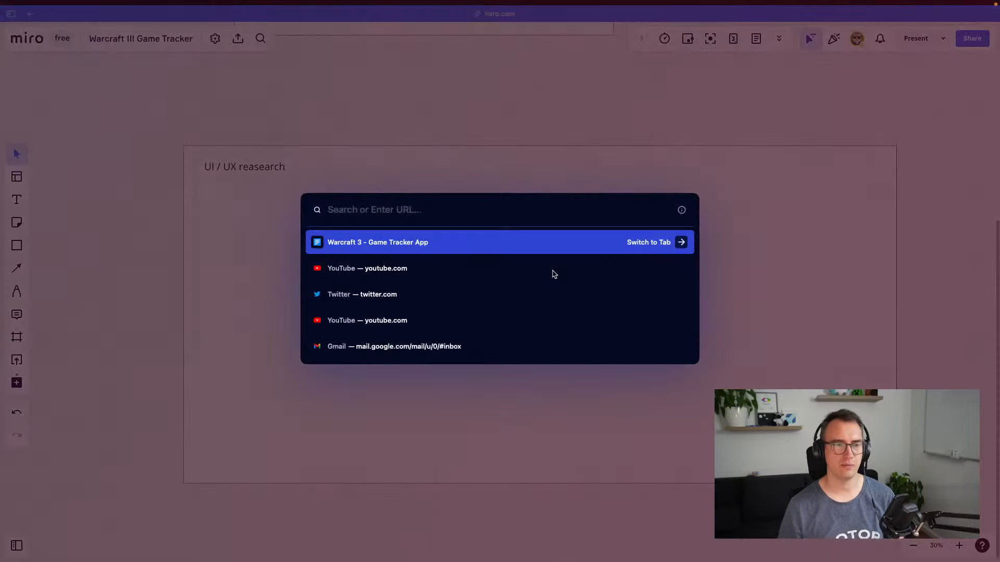
type("google play store")
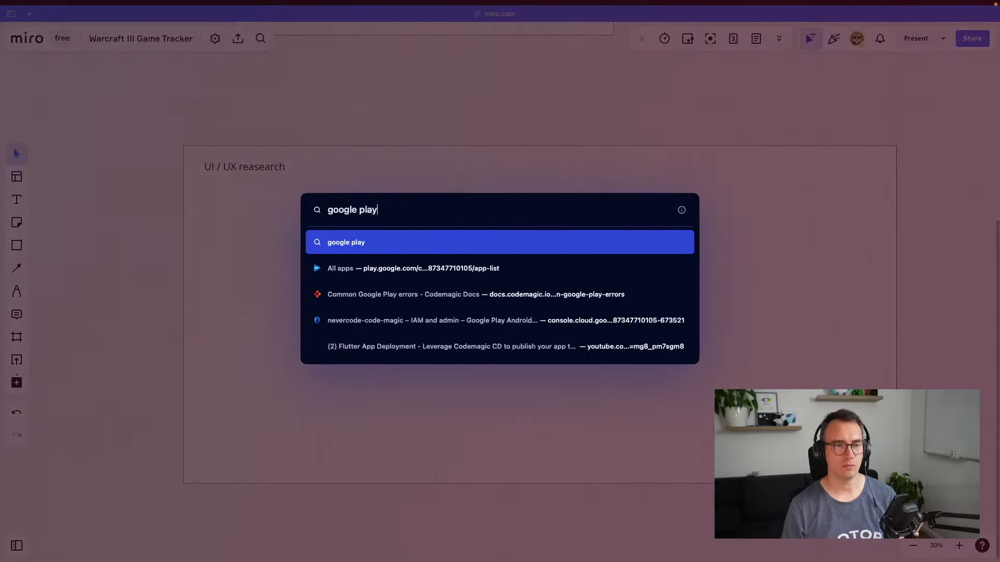
key("Return")
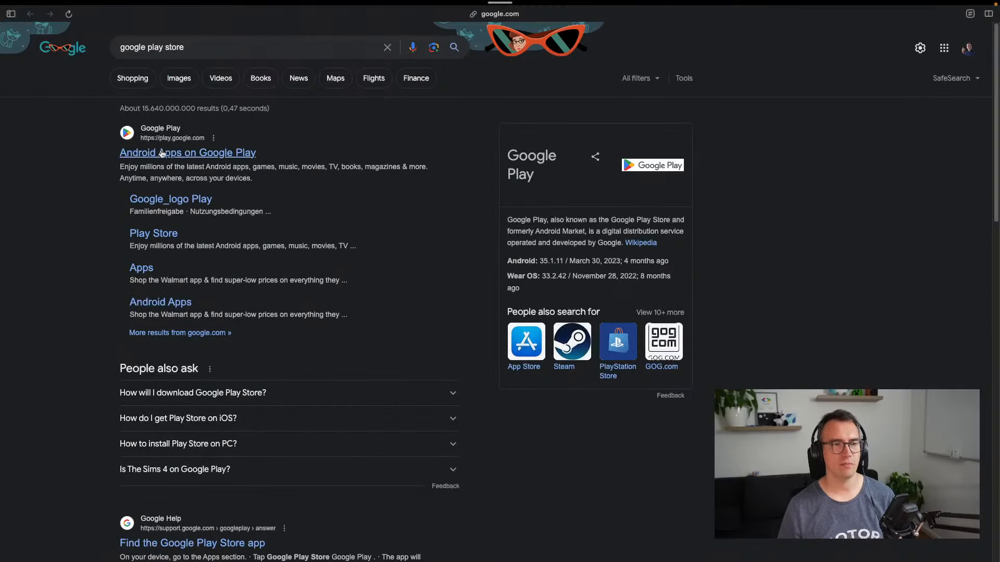
left_click(161, 153)
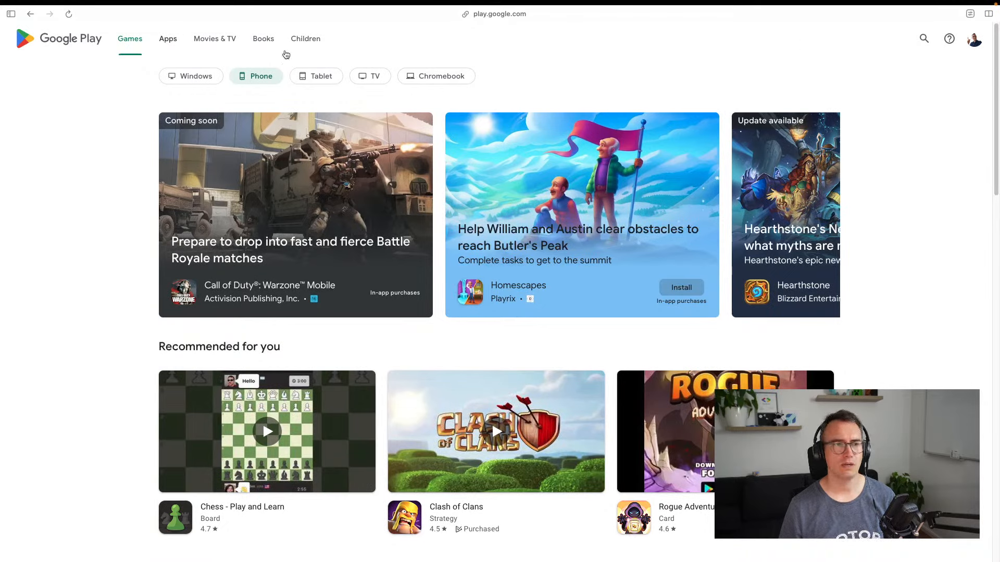
Search the Play Store for 'Tournament app'
left_click(923, 39)
type("Tourname")
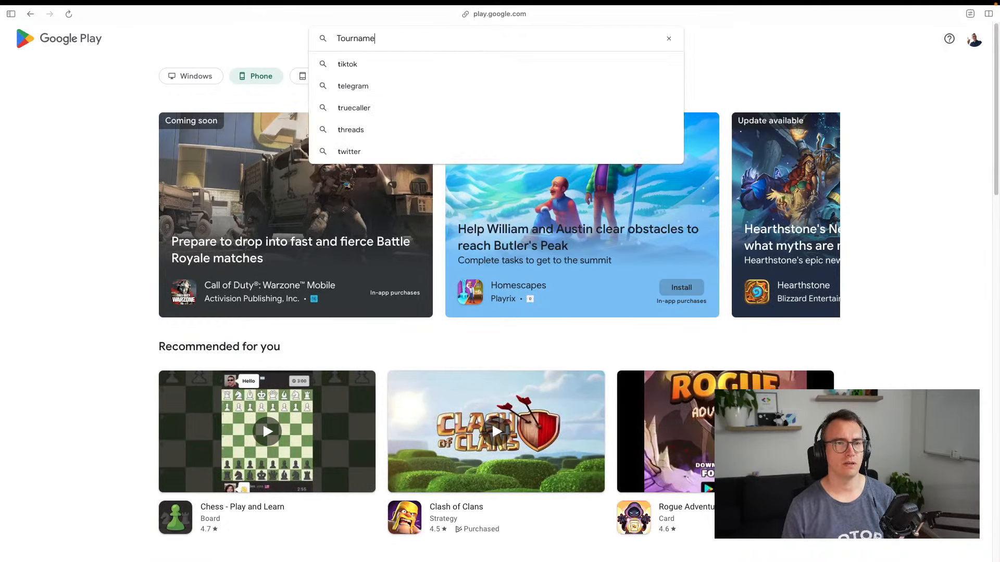
key("BackSpace")
type("ent ")
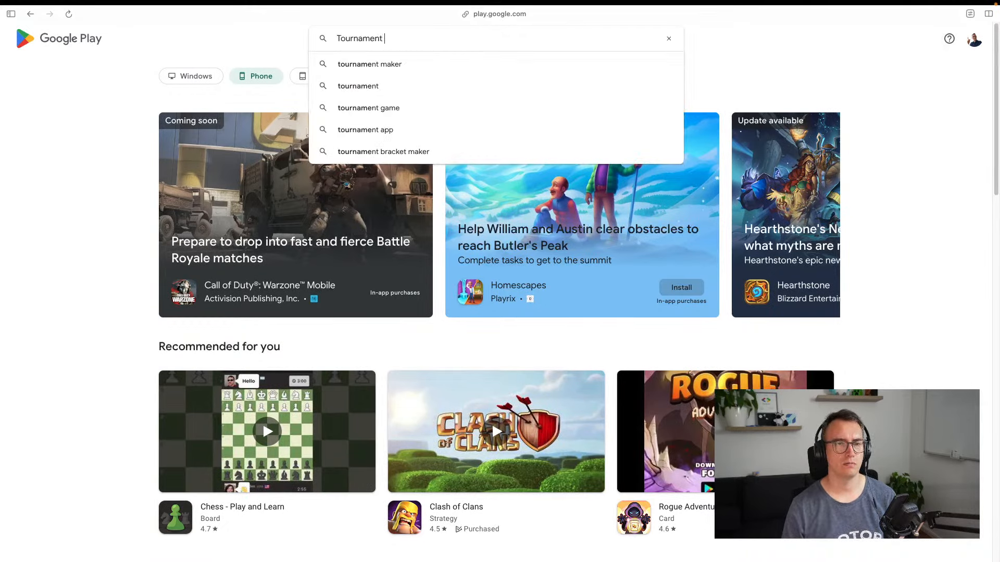
type("a")
key("BackSpace")
type("app")
key("Return")
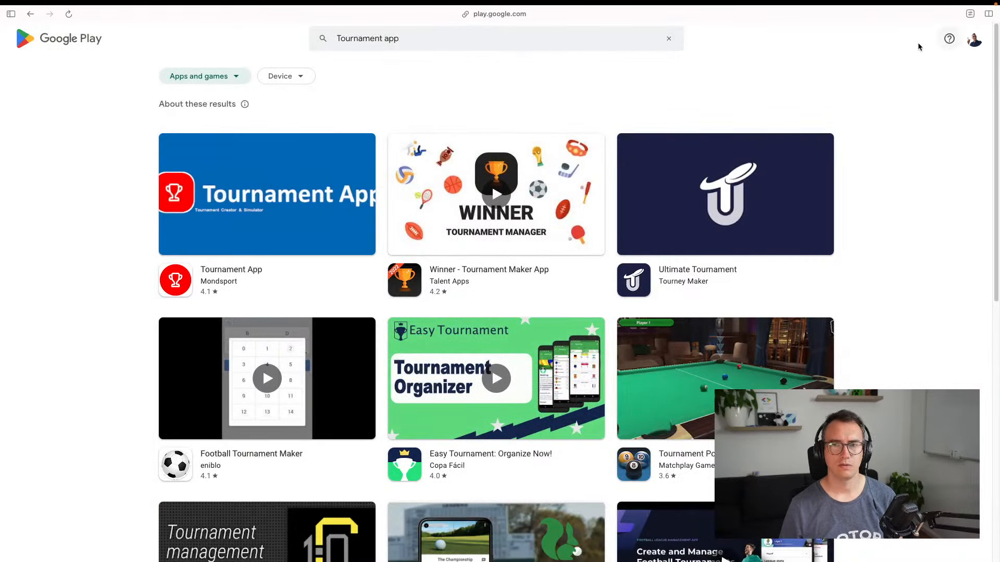
Search for 'warcraft 3' and browse the results, checking the content type and device filters
triple_click(529, 38)
type("warcraft 3")
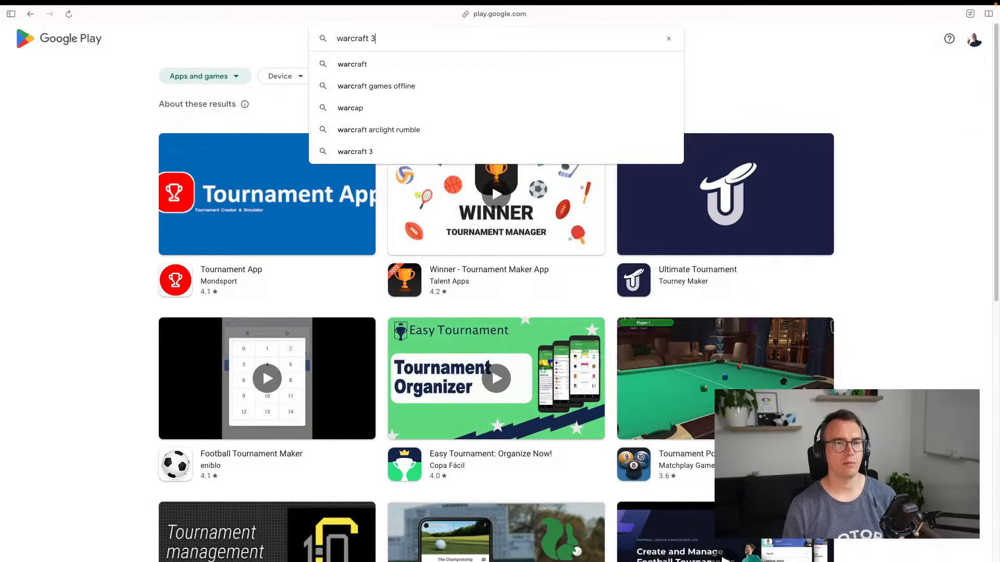
key("Return")
scroll(120, 331, "down", 5)
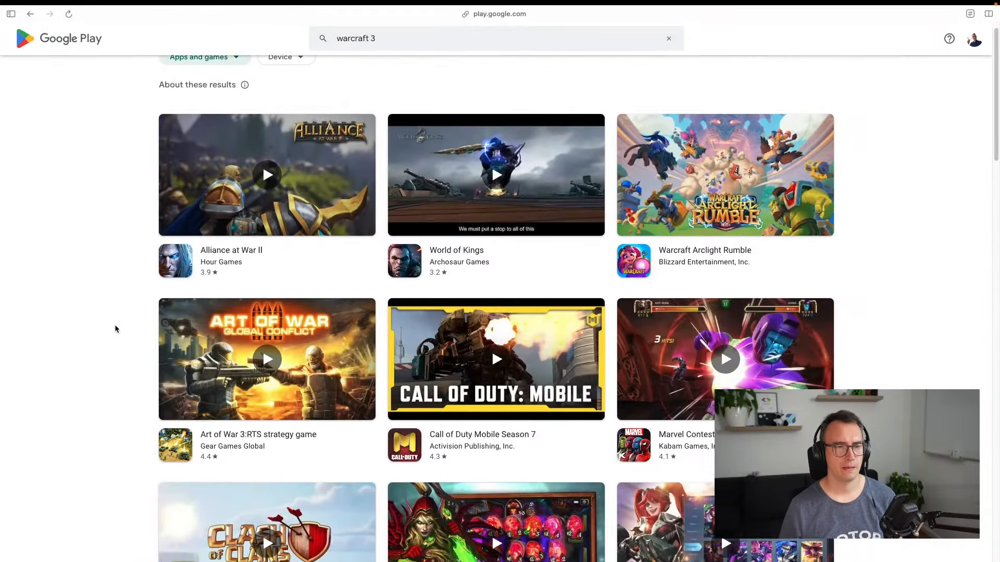
scroll(116, 322, "down", 10)
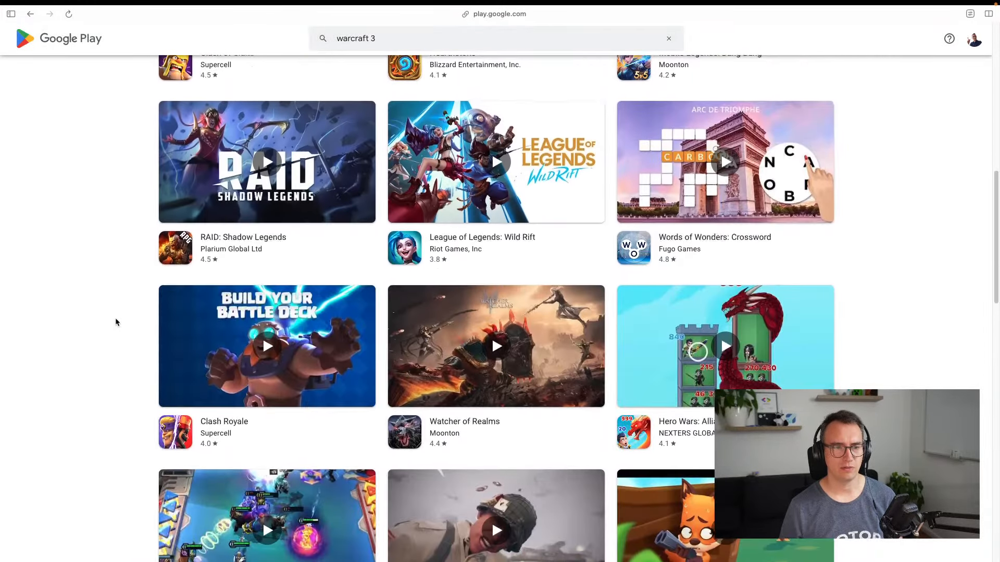
scroll(89, 150, "up", 15)
left_click(240, 74)
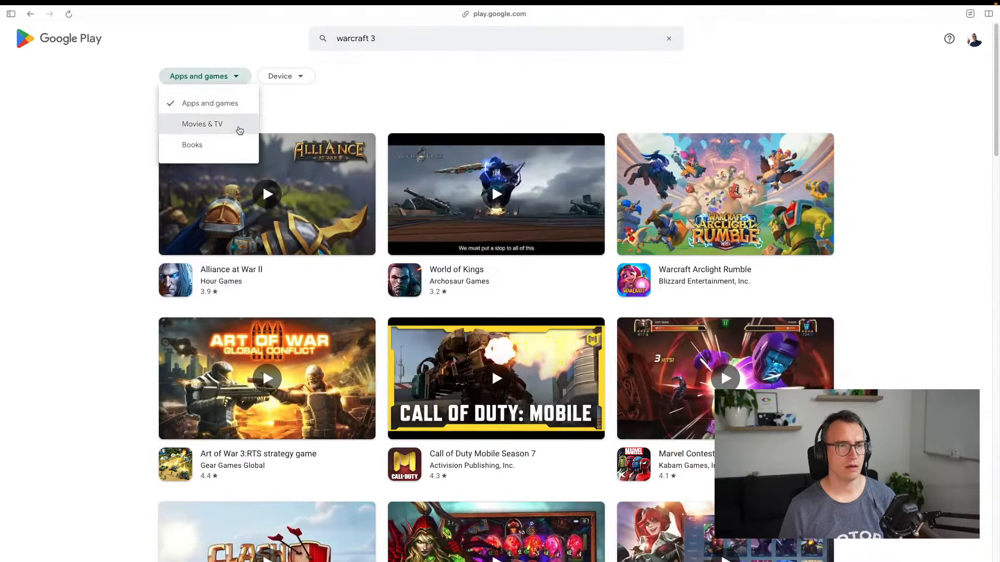
left_click(77, 155)
left_click(281, 76)
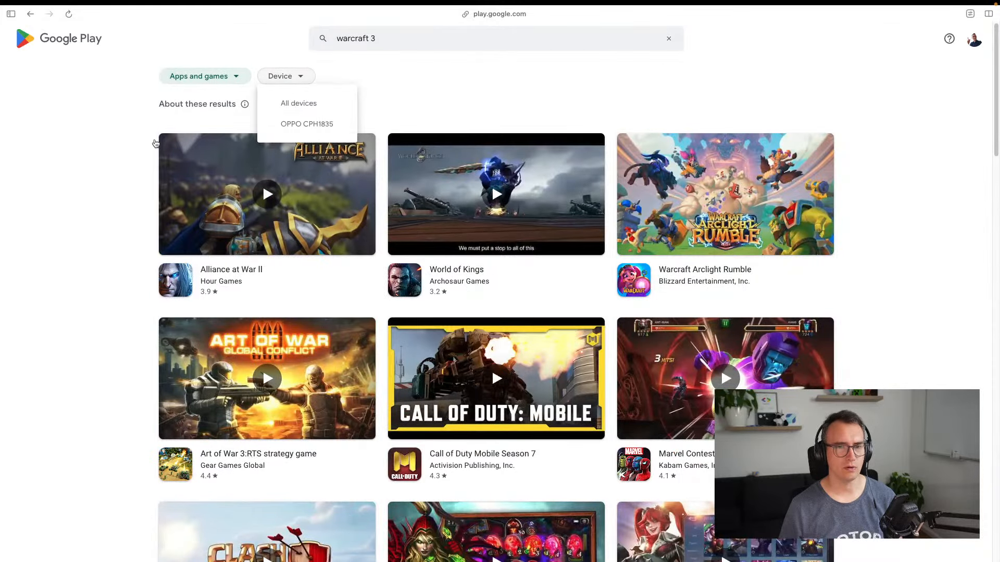
left_click(110, 155)
scroll(136, 264, "down", 10)
scroll(136, 265, "down", 5)
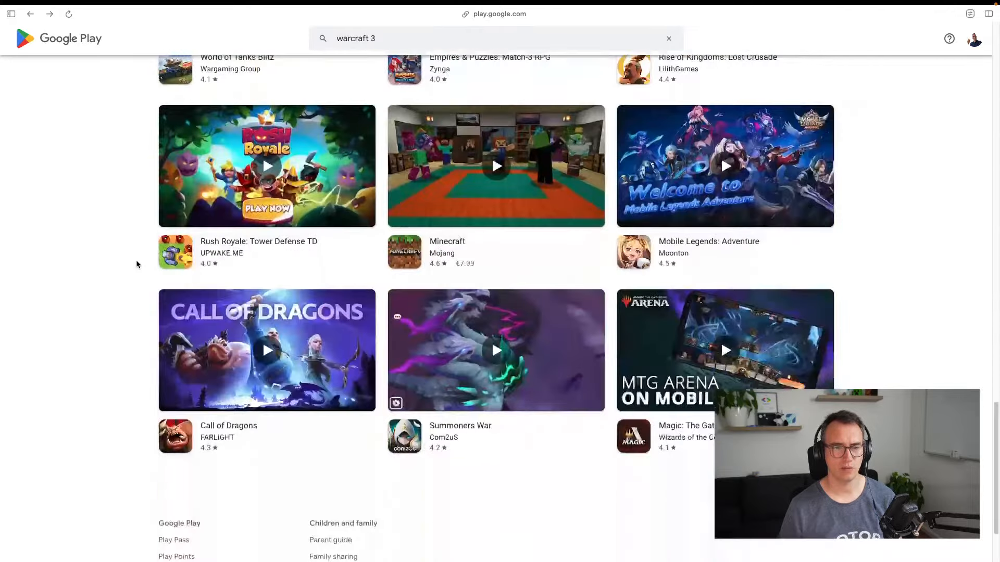
scroll(138, 260, "up", 15)
Search for 'League of Legends Tournament' and scroll through the matching apps
left_click(402, 37)
key("BackSpace")
key("BackSpace")
key("BackSpace")
key("BackSpace")
key("BackSpace")
key("BackSpace")
key("BackSpace")
key("BackSpace")
key("BackSpace")
key("BackSpace")
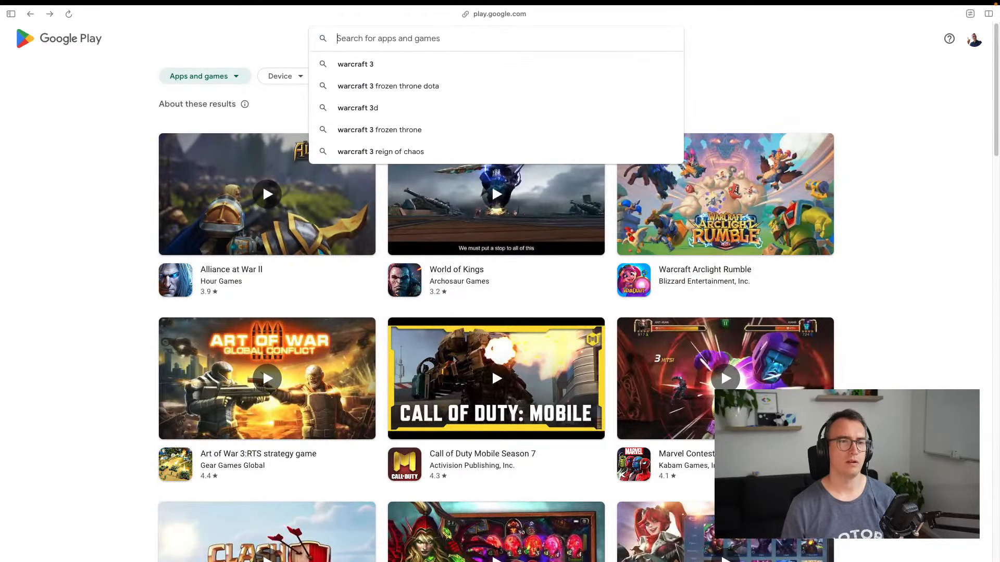
type("Trournam")
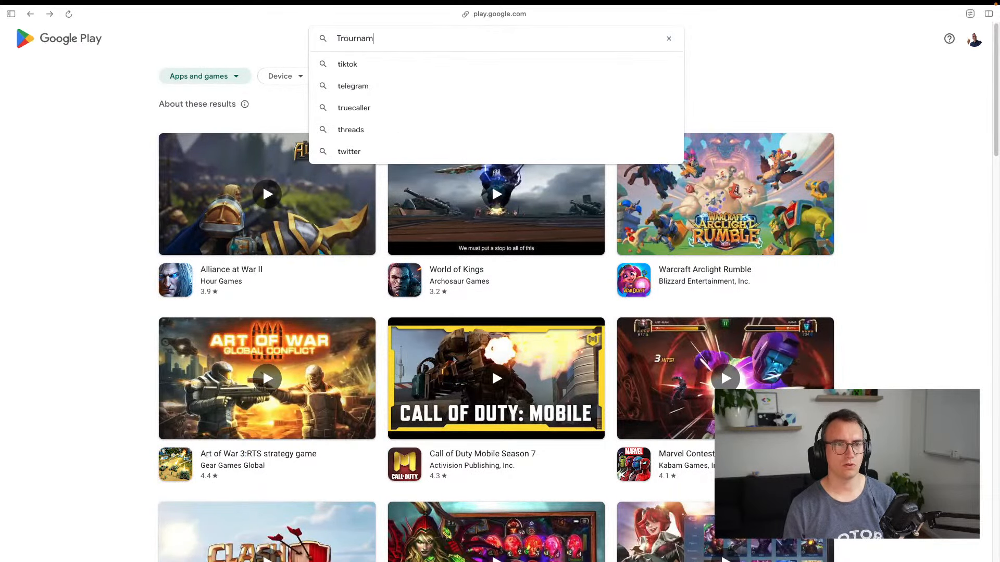
key("BackSpace")
key("BackSpace")
key("BackSpace")
key("BackSpace")
key("BackSpace")
key("BackSpace")
key("BackSpace")
key("BackSpace")
type("League ")
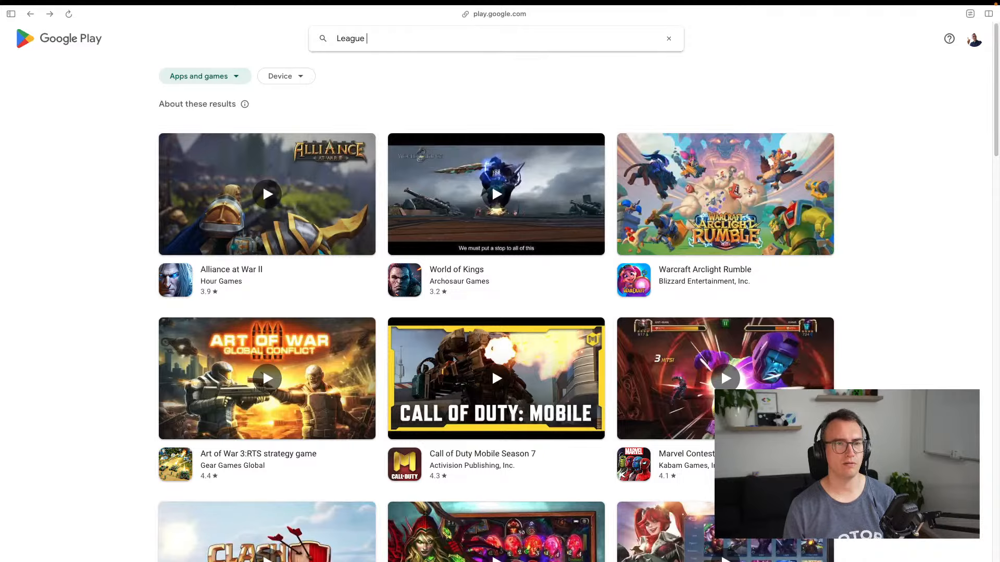
type("of Legends L")
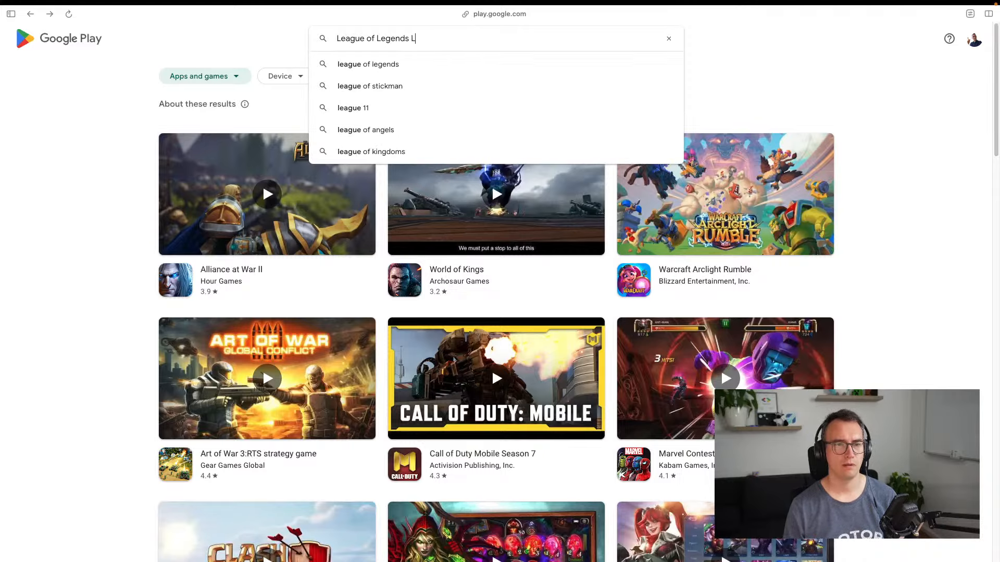
key("BackSpace")
type("Tournament")
key("Return")
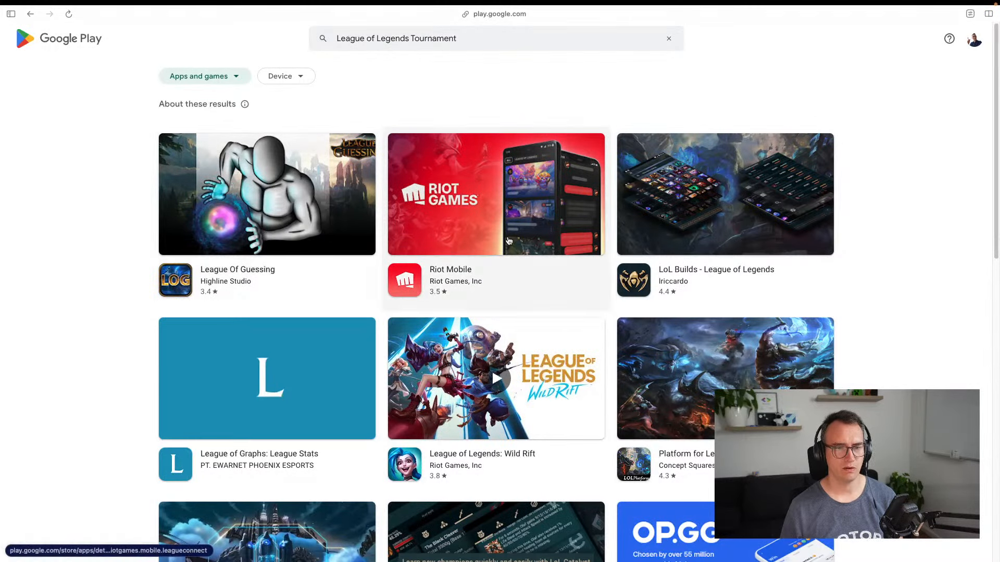
scroll(142, 321, "down", 5)
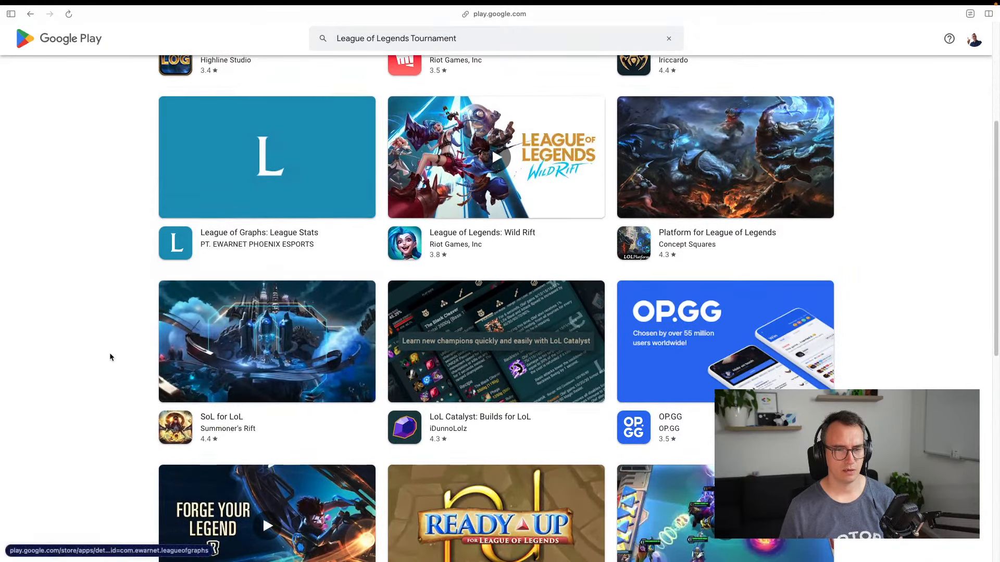
scroll(116, 339, "down", 4)
scroll(114, 316, "down", 3)
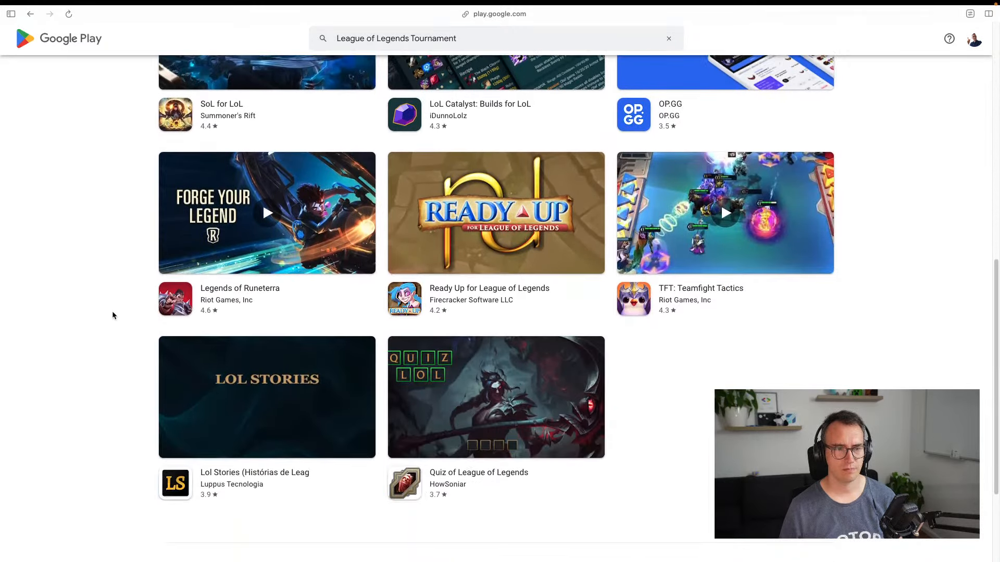
scroll(113, 316, "up", 8)
scroll(114, 316, "up", 5)
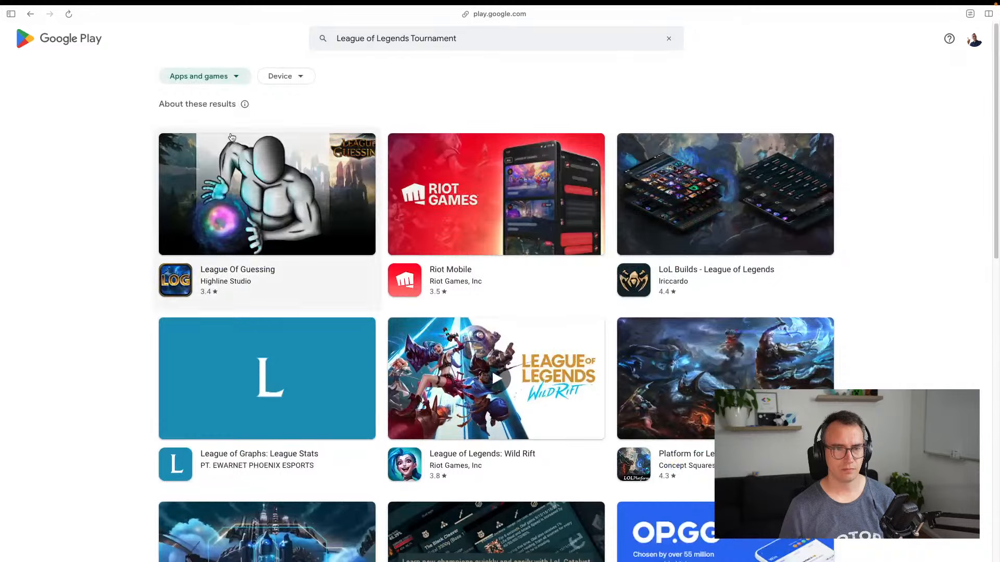
Clear the store search field and bring up the browser's address bar
left_click(413, 43)
key("super+a")
key("super+x")
key("super+t")
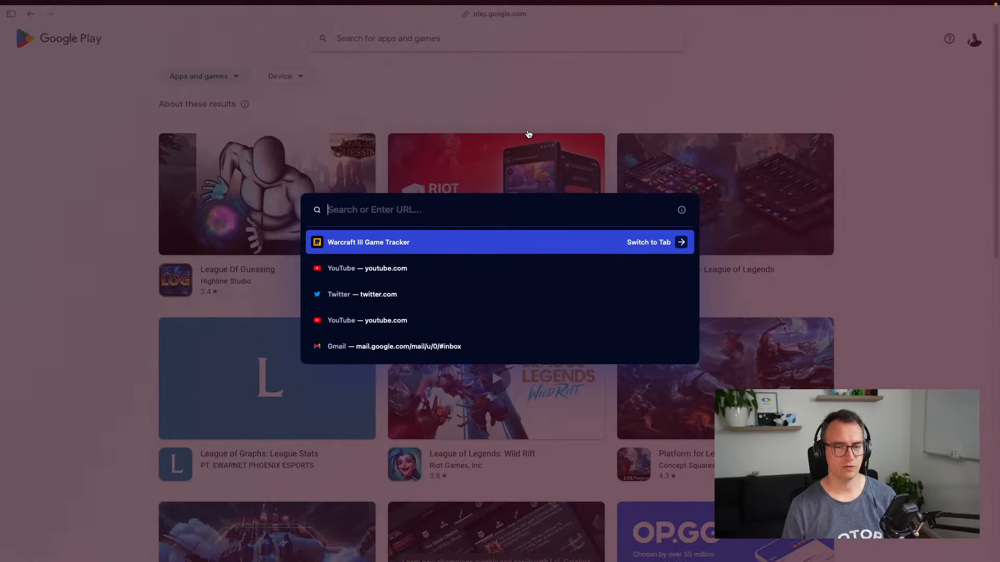
Google 'apps for tournament', expand Football Tournament Maker, and open Easy Tournament's Google Play page
type("a")
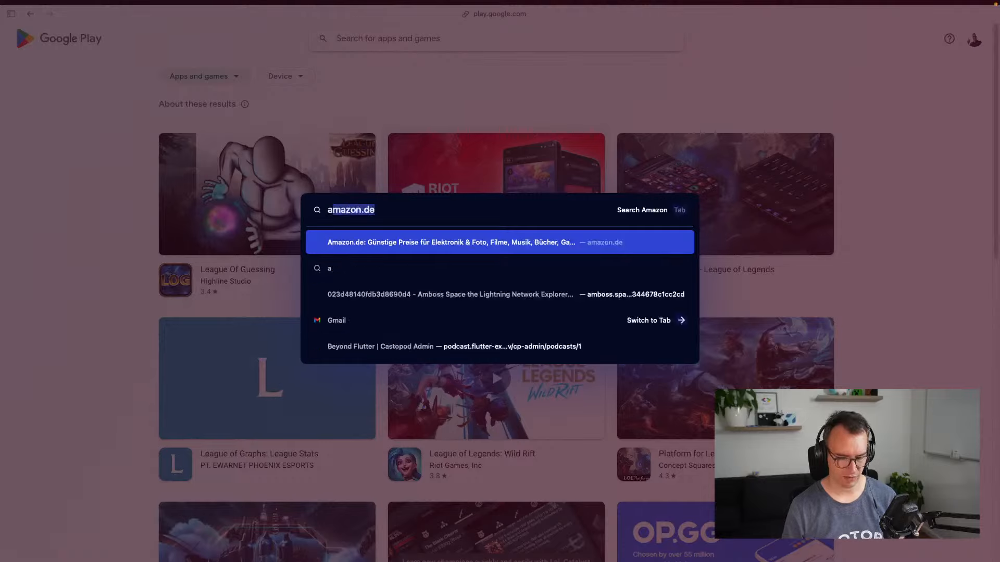
type("pps for tourn")
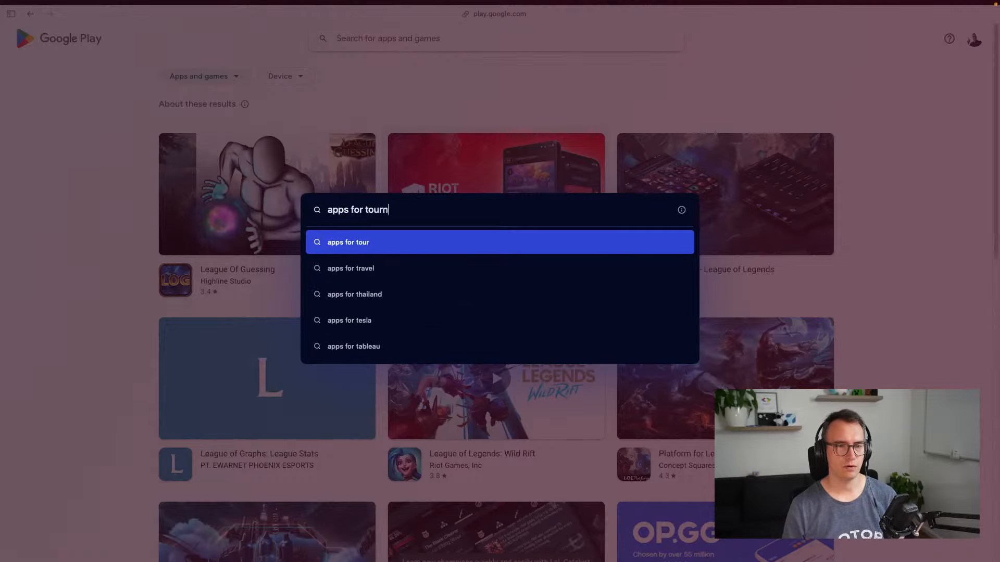
type("ament")
key("Return")
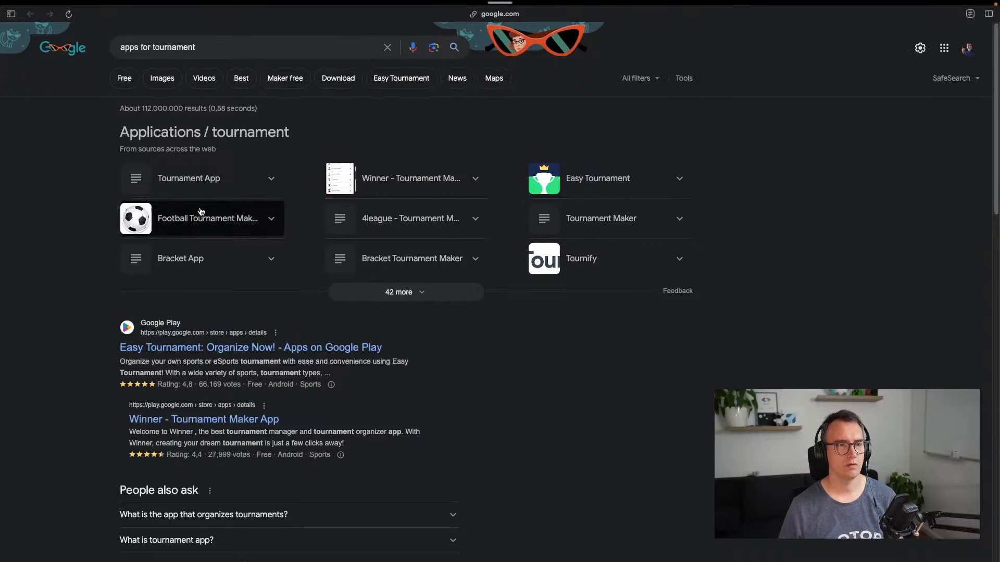
left_click(232, 222)
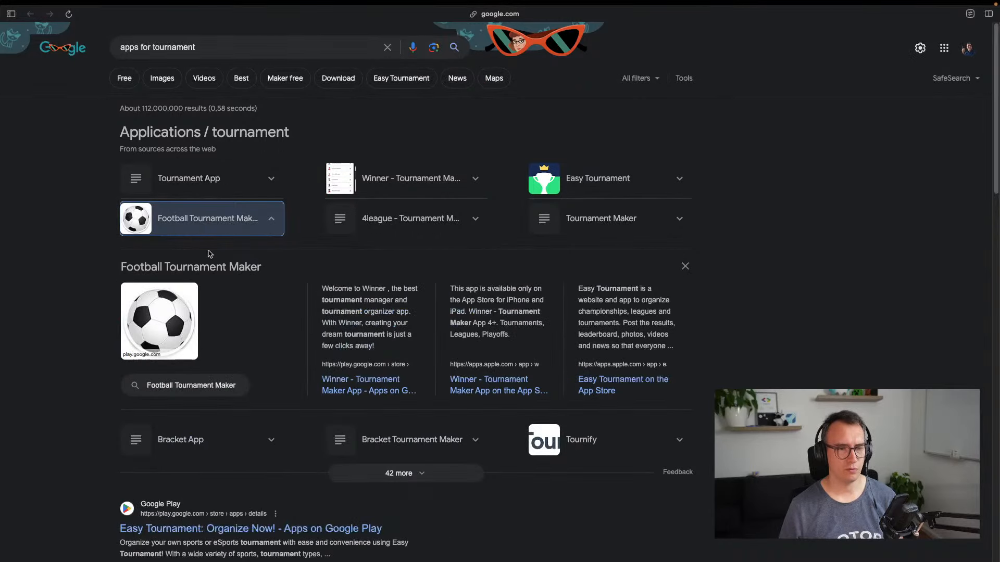
scroll(198, 394, "down", 4)
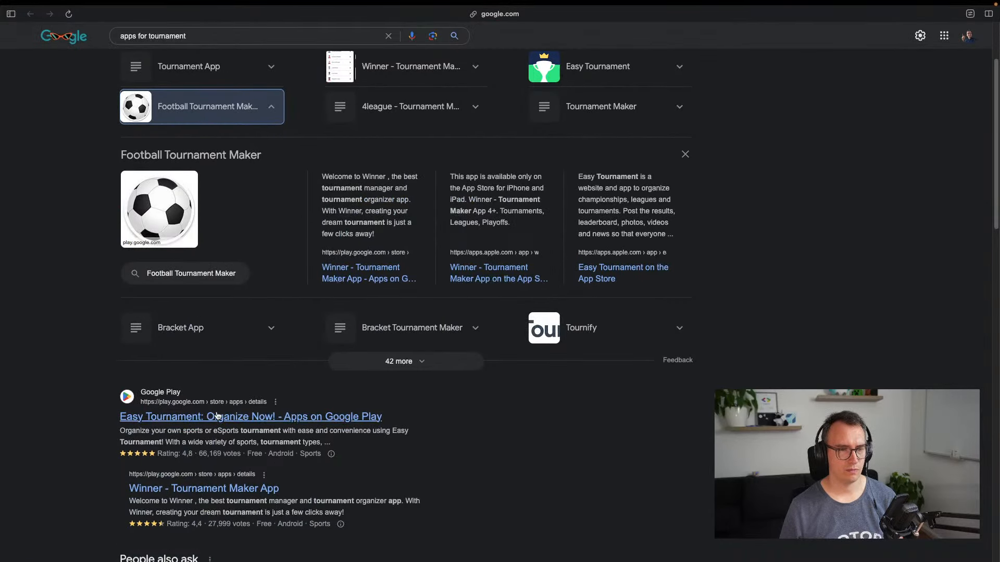
left_click(217, 351)
scroll(335, 315, "down", 6)
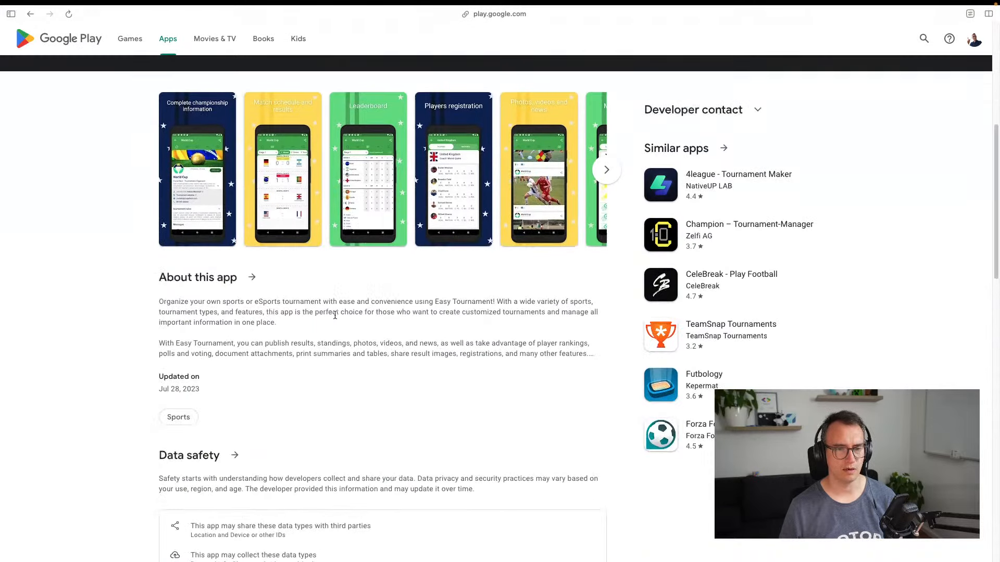
Enlarge Easy Tournament's screenshots and capture the 'Match schedule and results' image
left_click(218, 184)
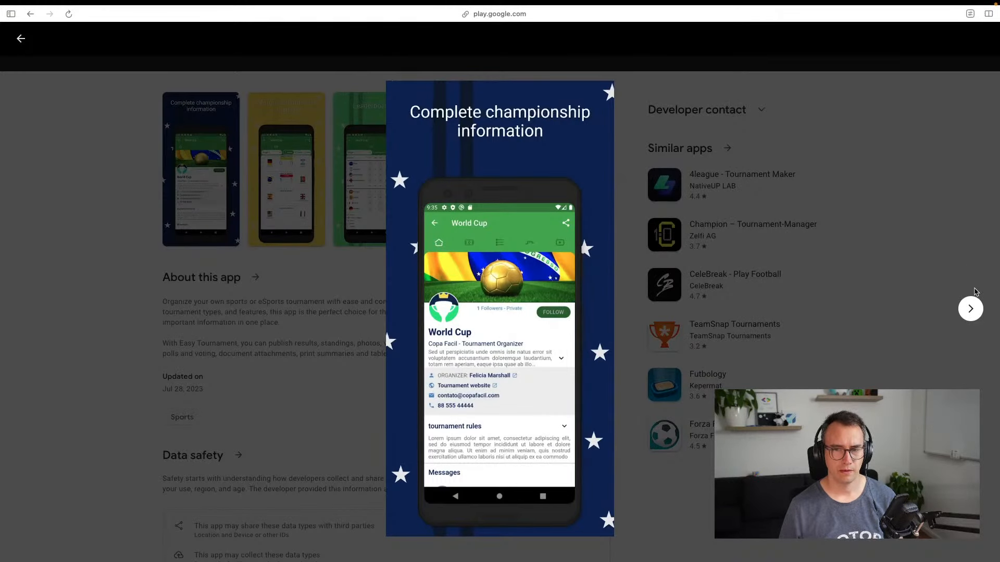
left_click(971, 309)
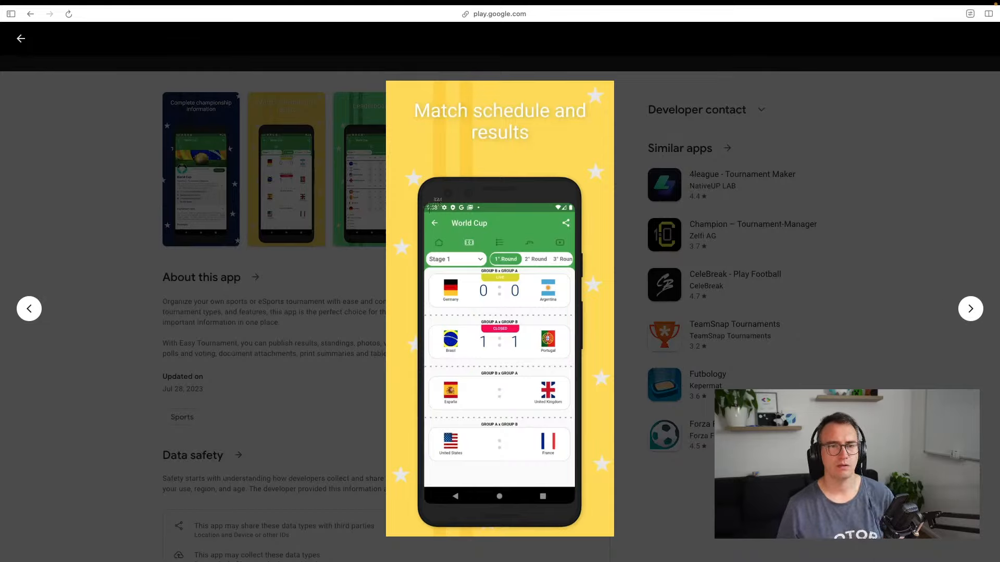
left_click_drag(415, 173, 599, 537)
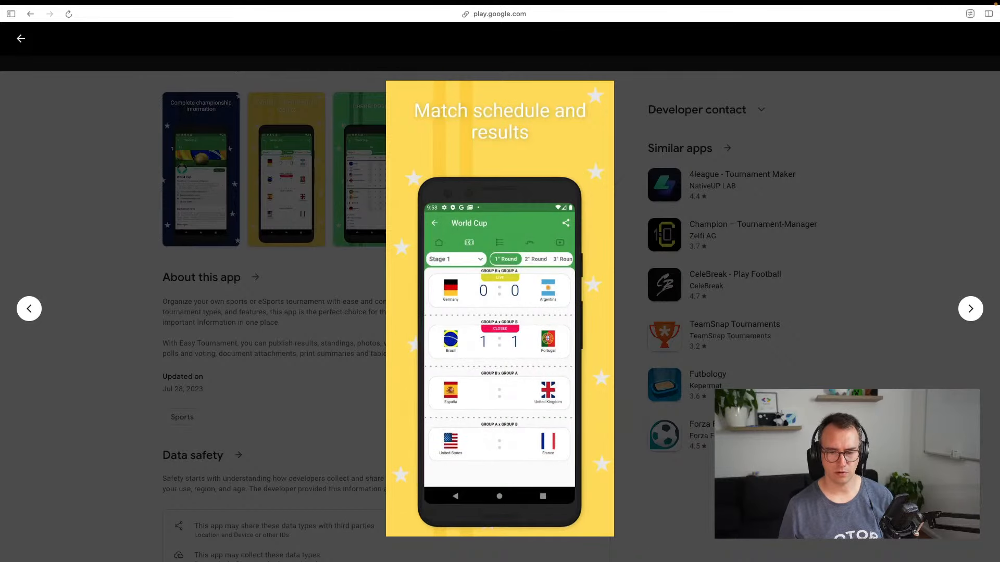
key("Escape")
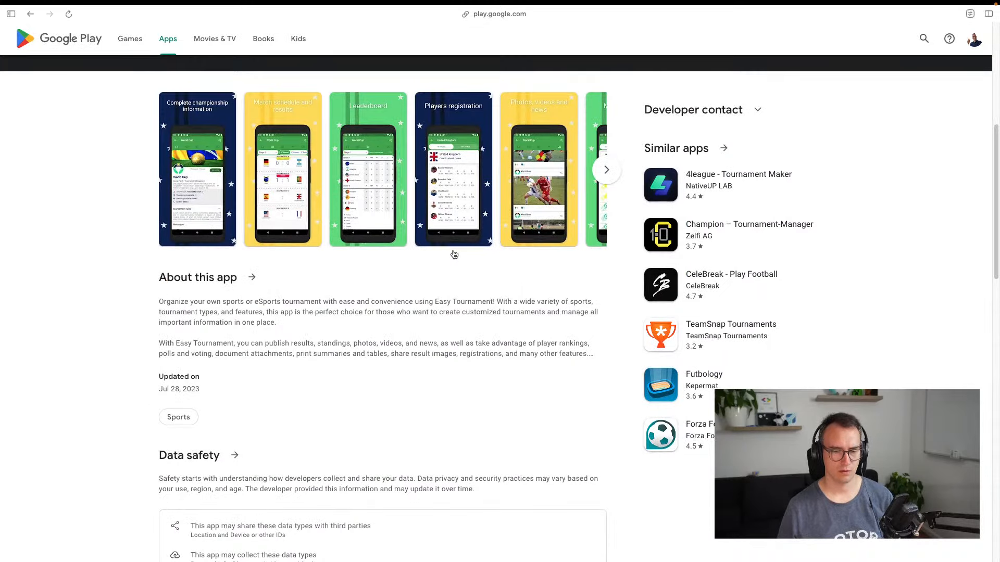
Paste the capture into Miro's UI / UX research frame, then enlarge the Photos, videos and news screenshot
key("ctrl+Tab")
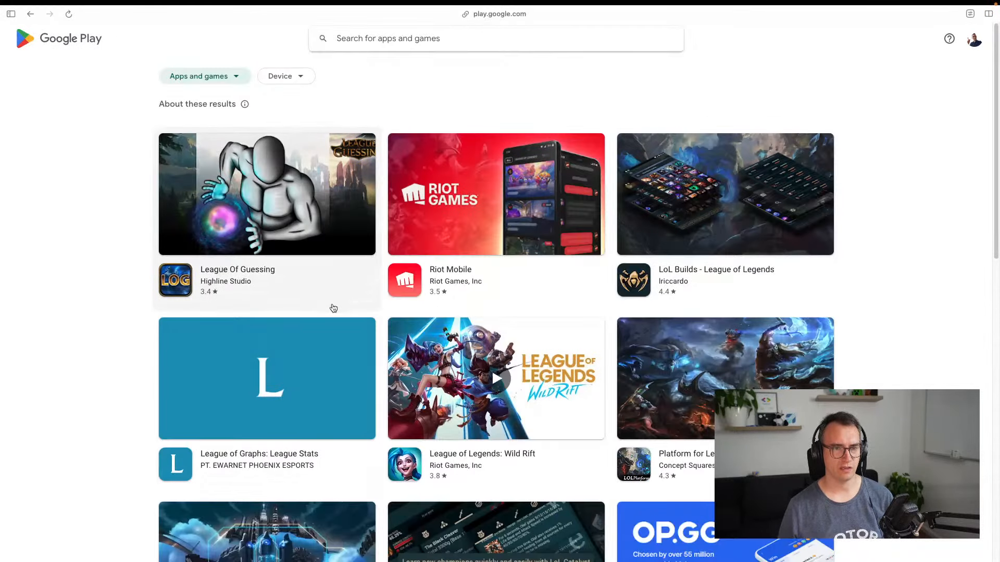
key("ctrl+Tab")
key("ctrl+Tab")
key("super+v")
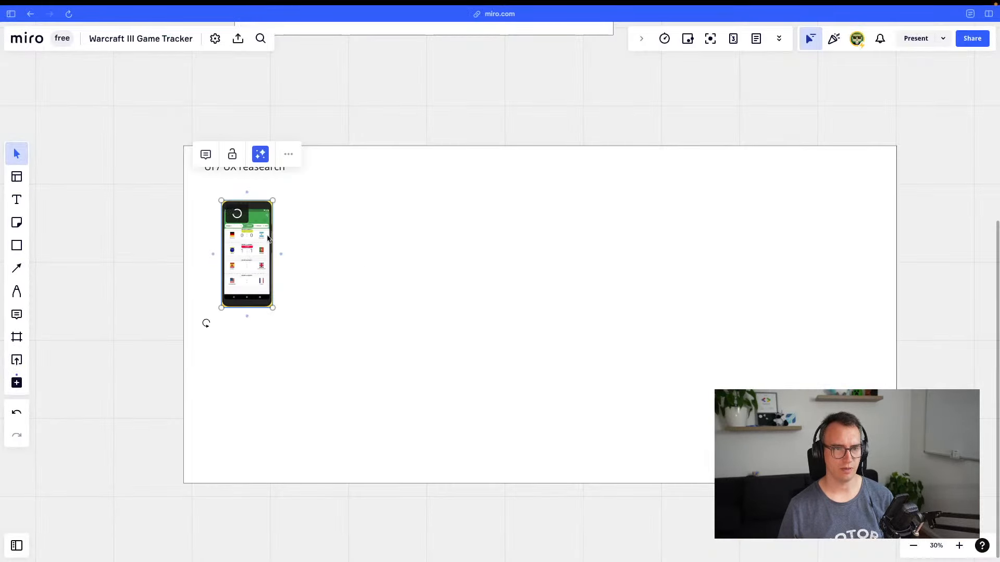
left_click(391, 288)
key("ctrl+Tab")
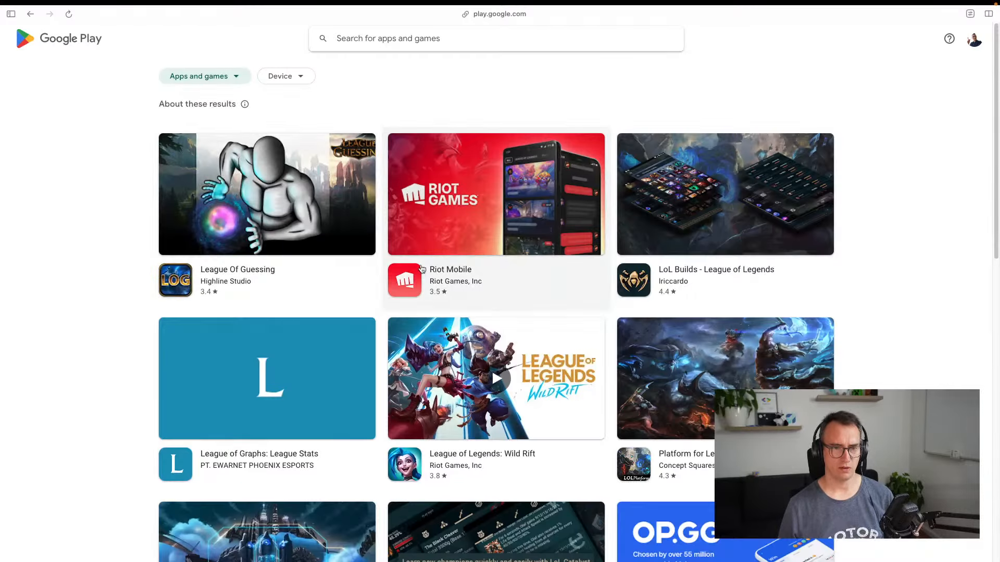
key("ctrl+Tab")
key("ctrl+Tab")
key("ctrl+Tab")
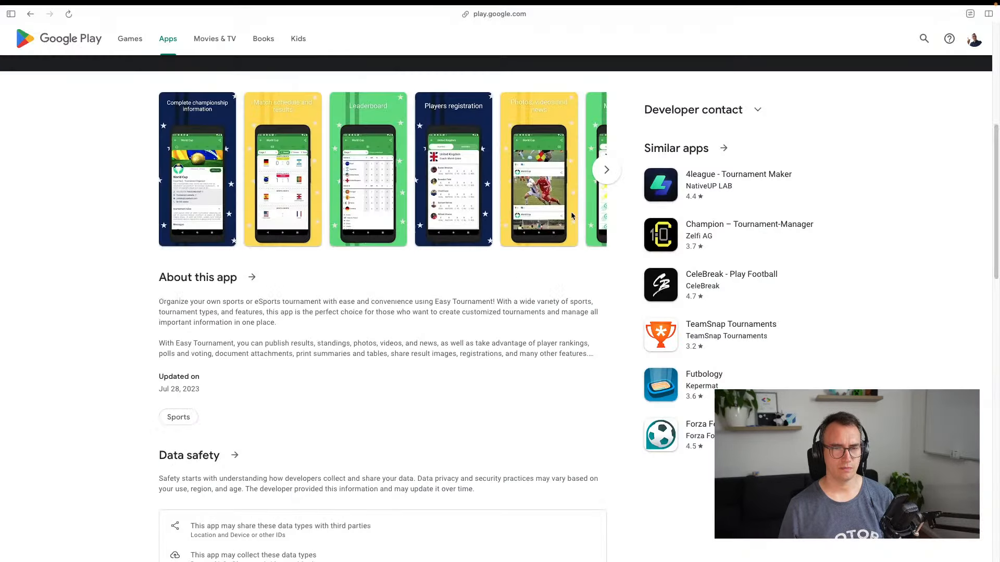
left_click(565, 217)
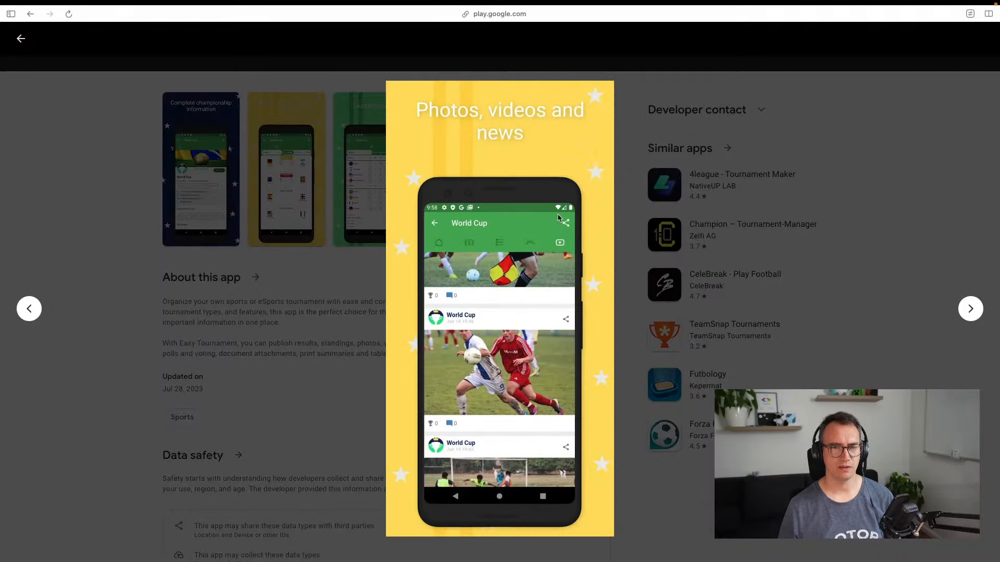
Open 4league Tournament Maker's page and capture its Match Statistics Summary screenshot
left_click(713, 182)
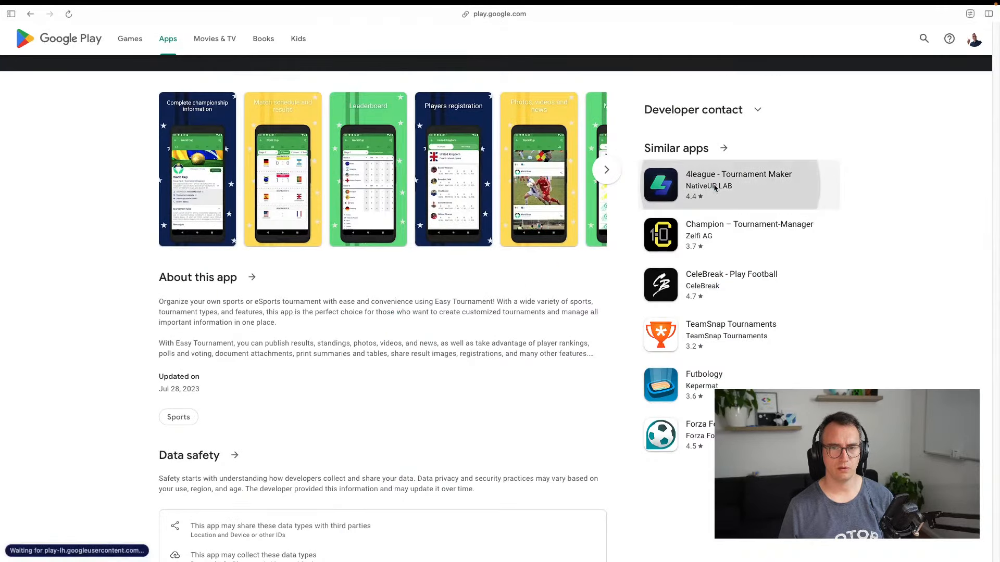
scroll(322, 305, "down", 5)
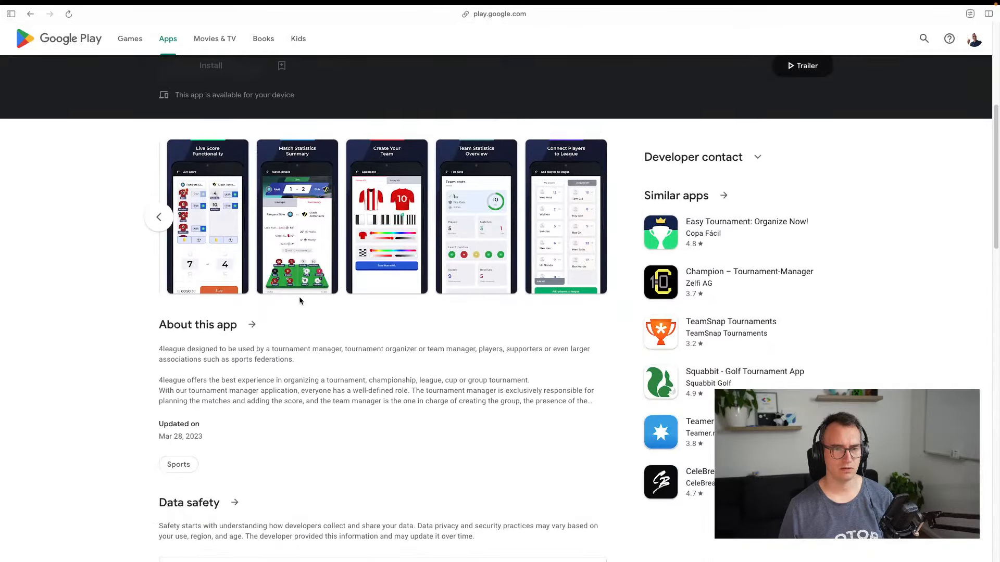
left_click(293, 237)
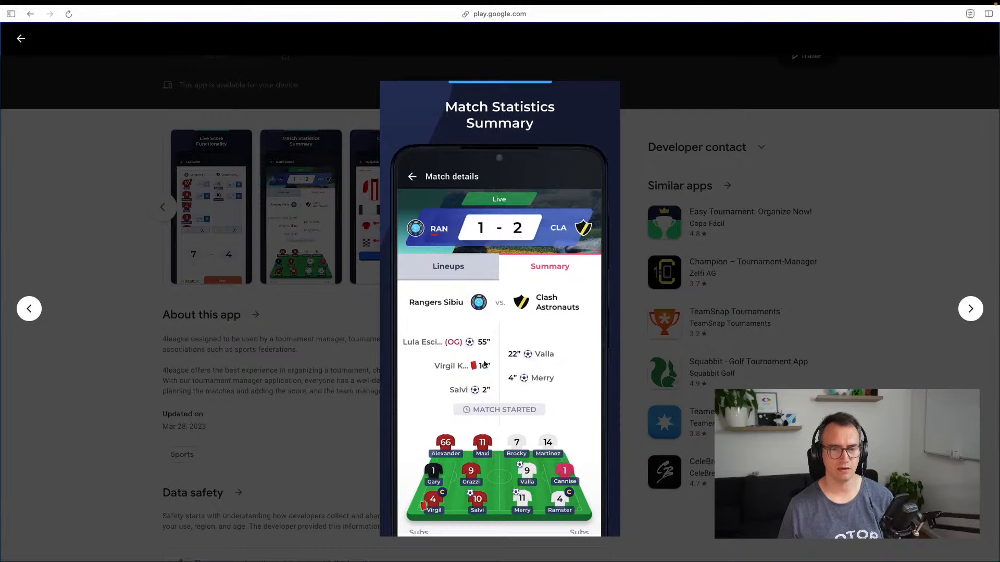
left_click(968, 313)
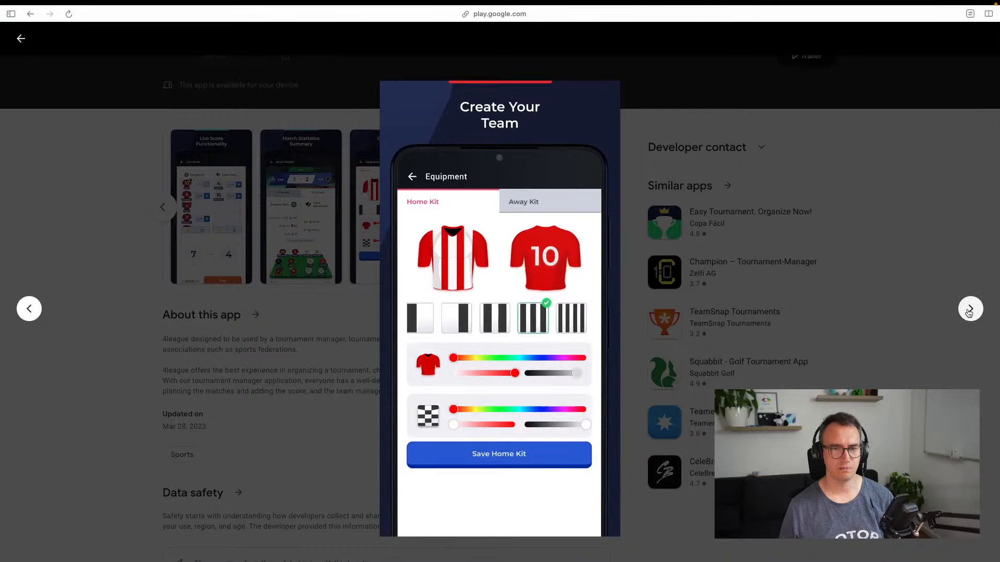
left_click(969, 313)
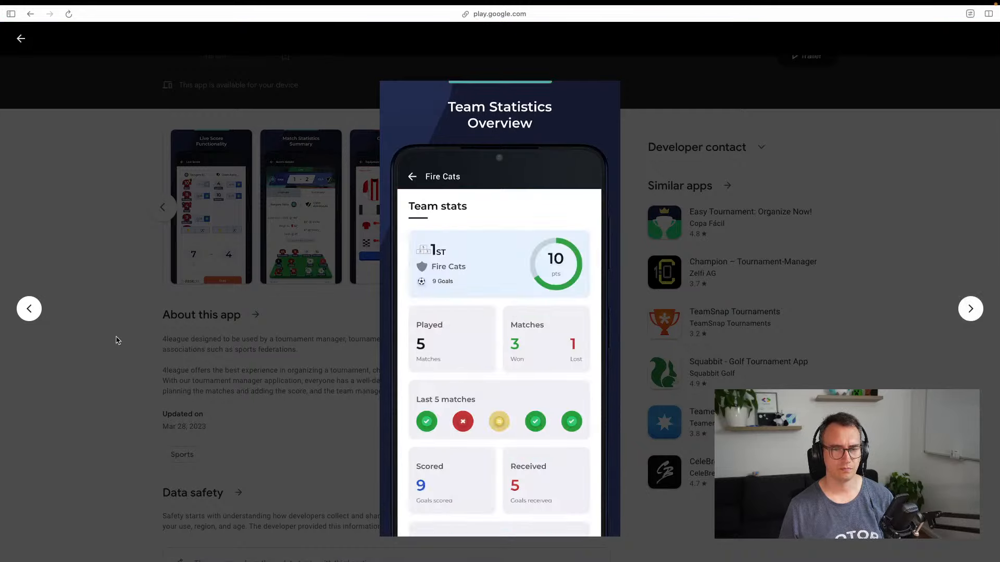
left_click(29, 313)
key("super+shift+4")
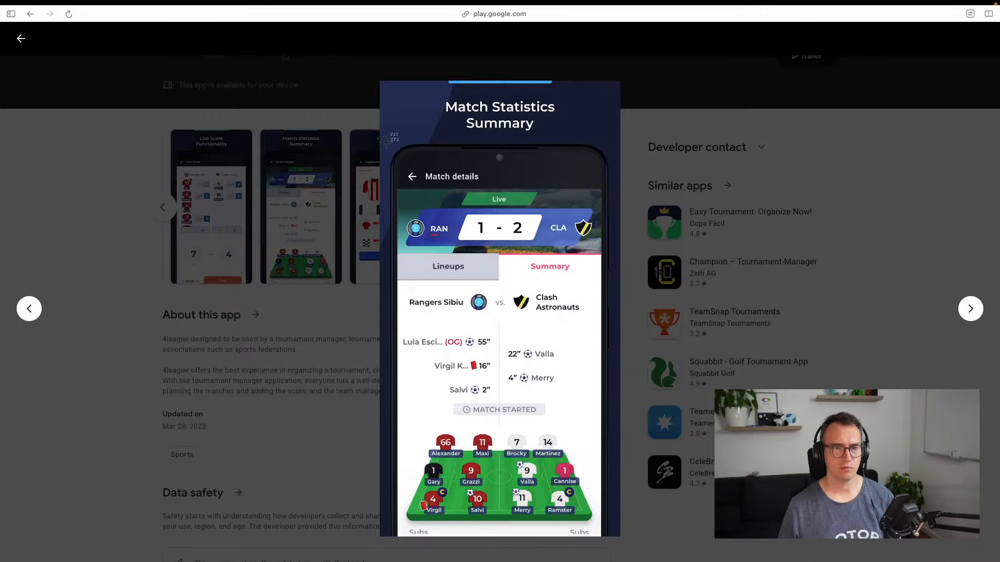
left_click_drag(390, 142, 611, 538)
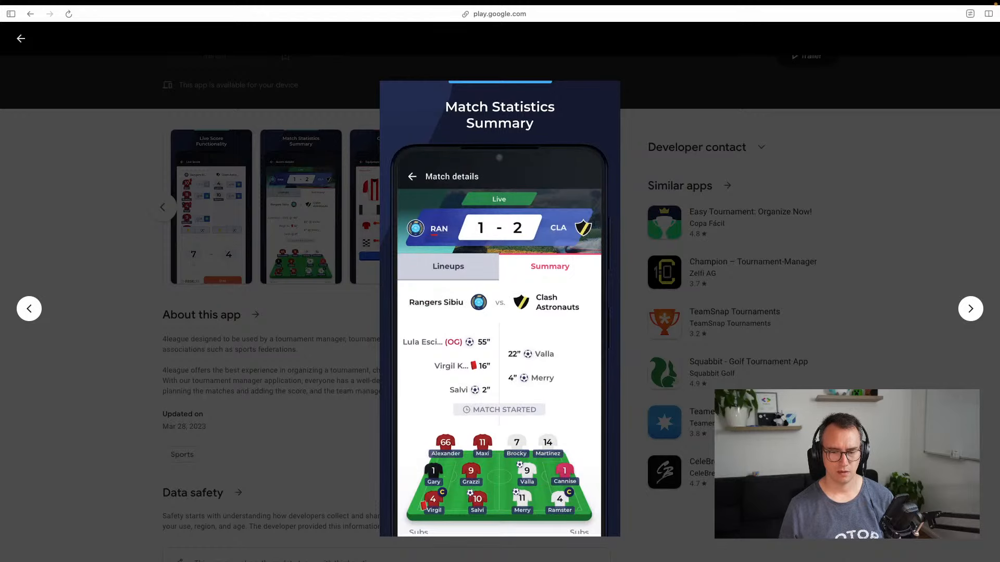
key("Escape")
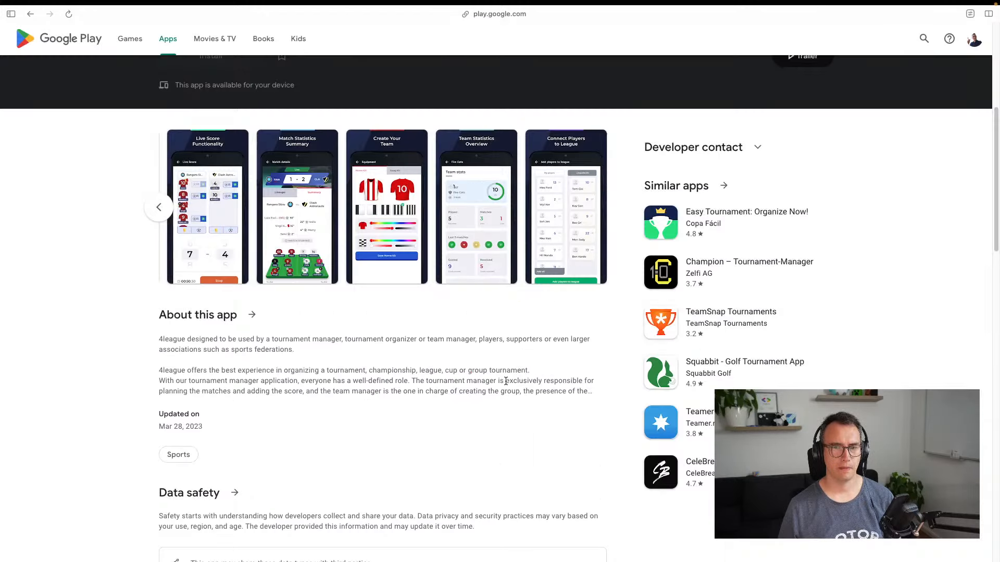
Paste it into Miro beside the first phone, shrinking it to match, and return to Google Play
key("ctrl+Tab")
key("ctrl+Tab")
key("ctrl+Tab")
key("ctrl+shift+Tab")
key("ctrl+shift+Tab")
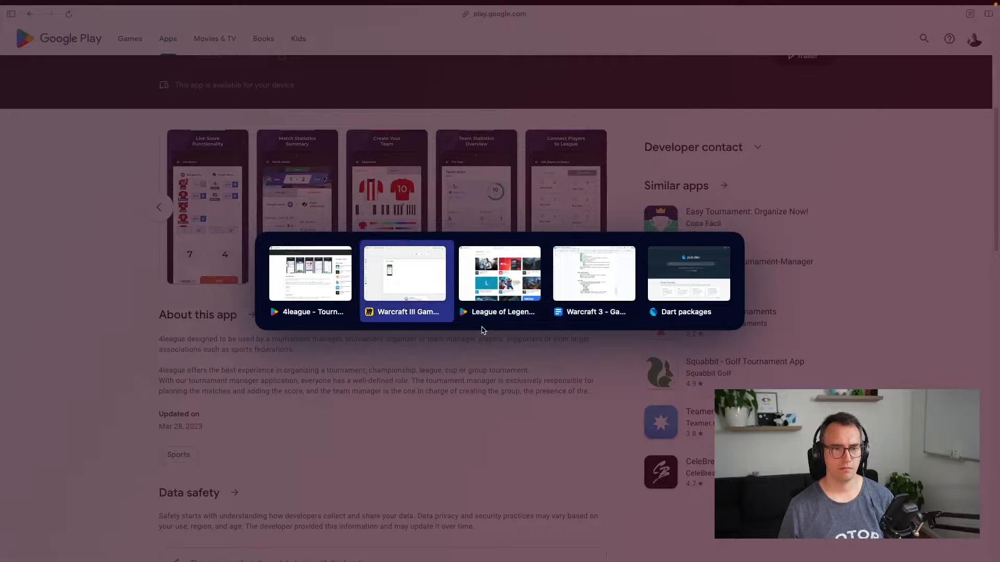
key("super+v")
left_click_drag(404, 314, 342, 255)
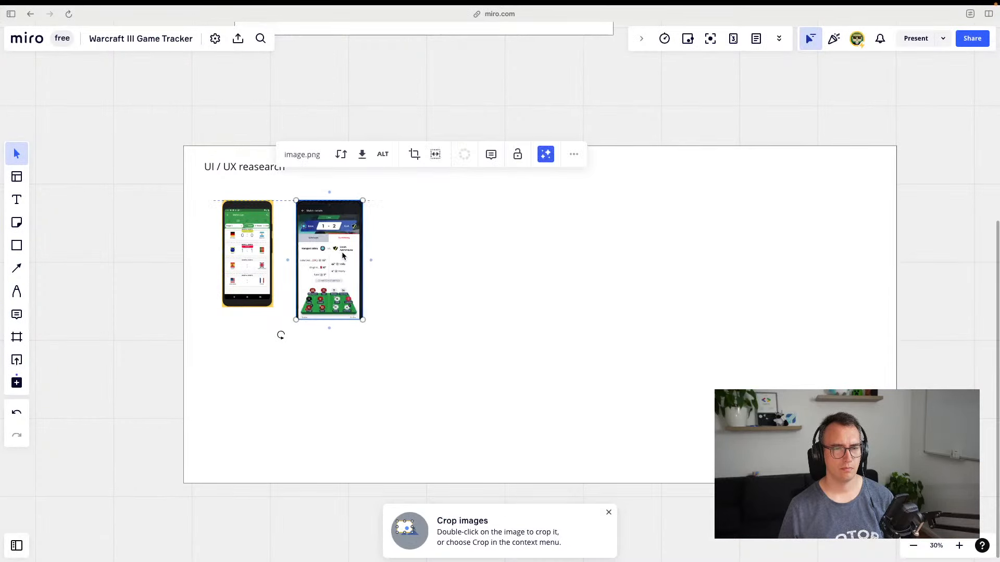
left_click_drag(363, 319, 352, 304)
left_click(472, 392)
key("ctrl+Tab")
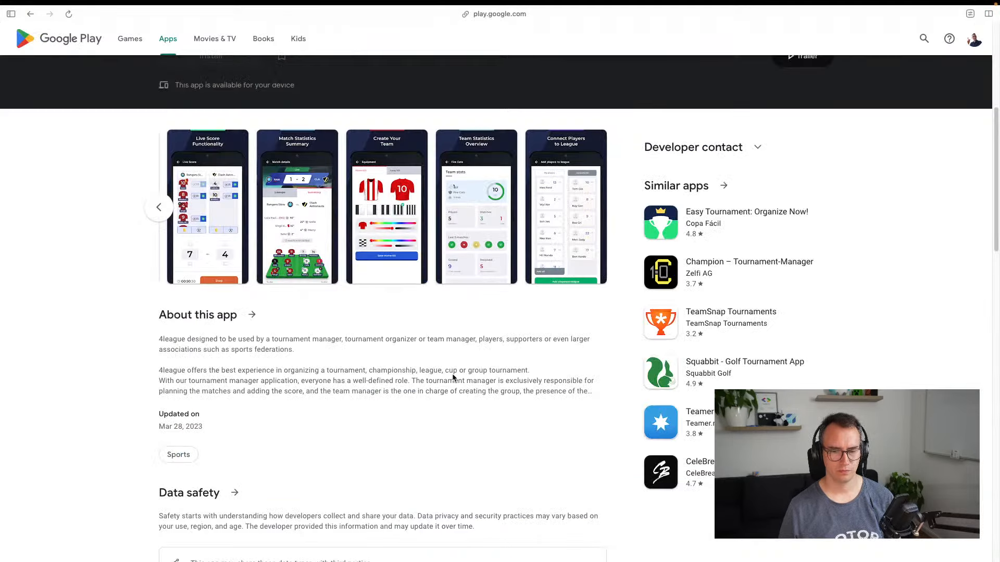
Return to Google and change the query to 'esport tournament app'
key("ctrl+Tab")
key("ctrl+Tab")
key("ctrl+Tab")
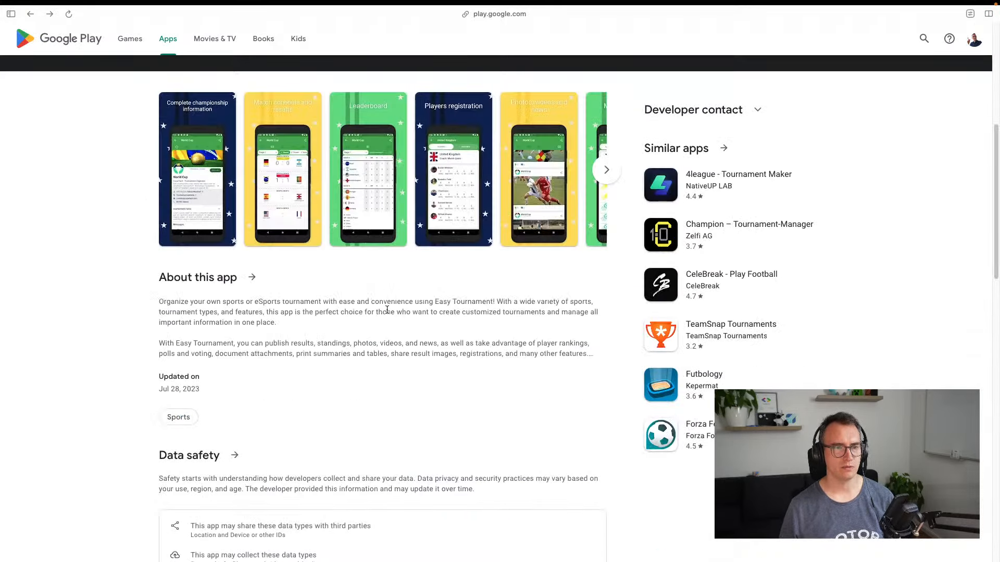
key("ctrl+Tab")
key("ctrl+Tab")
scroll(331, 223, "up", 3)
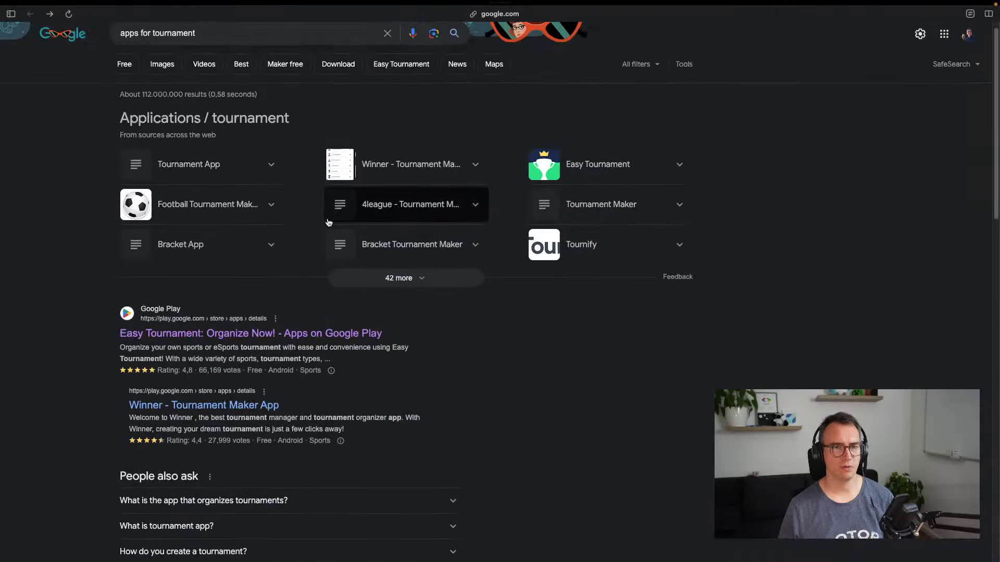
left_click(210, 49)
type("esport")
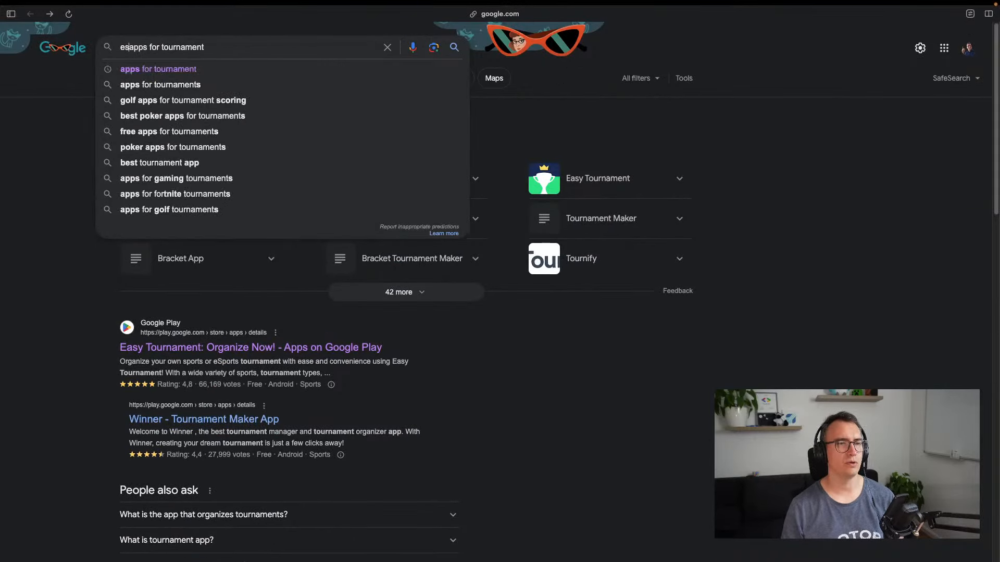
key("alt+shift+Right")
key("Delete")
key("Delete")
key("Delete")
key("Delete")
key("Delete")
key("Delete")
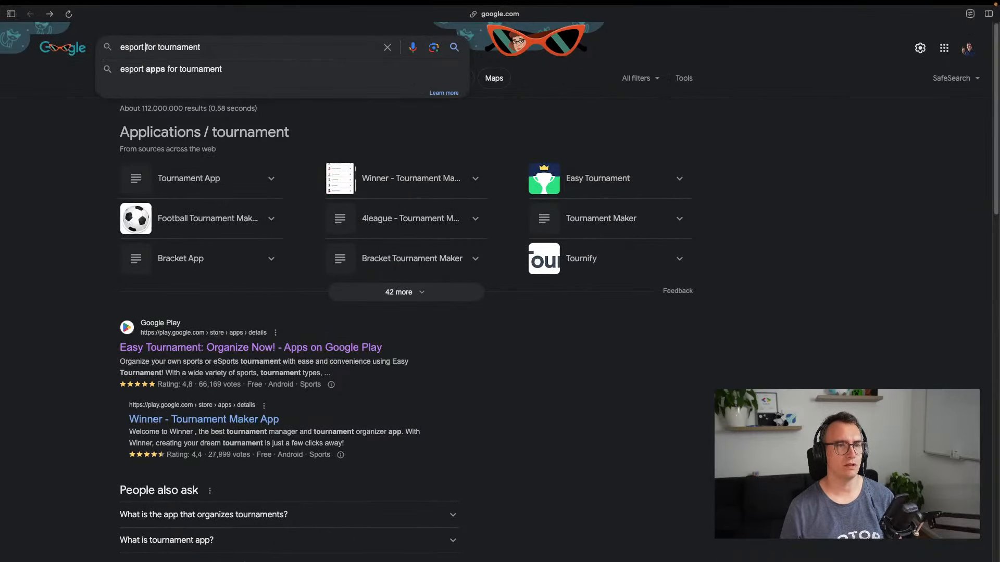
key("super+Right")
type("a")
key("BackSpace")
type("app")
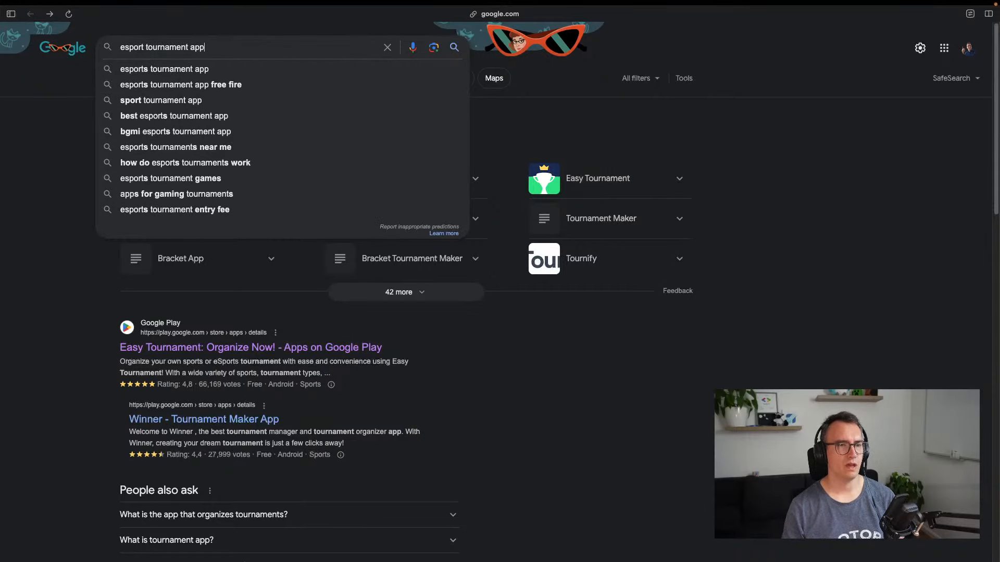
key("Return")
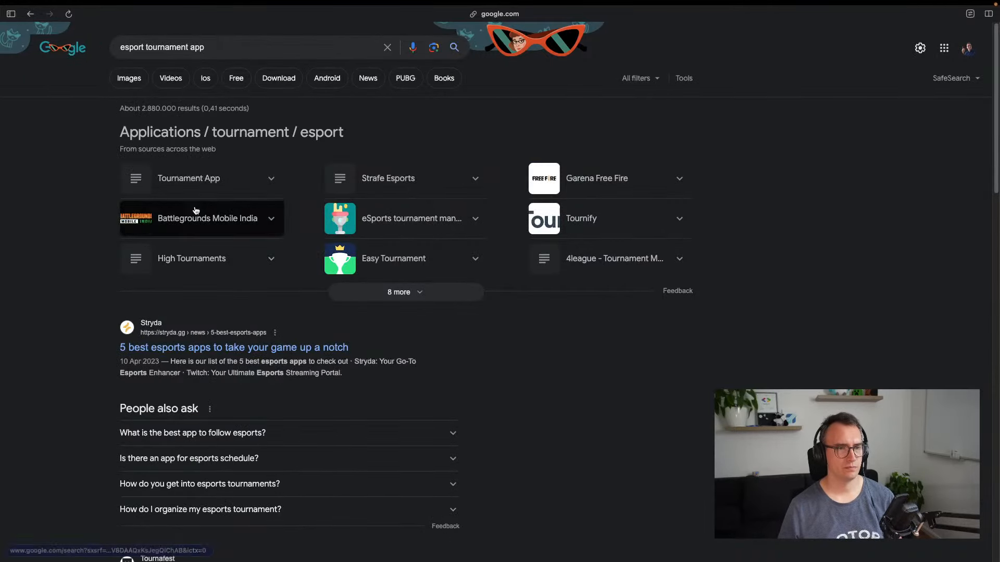
Skim Stryda's best esports apps article after accepting its cookies, then go back
left_click(213, 347)
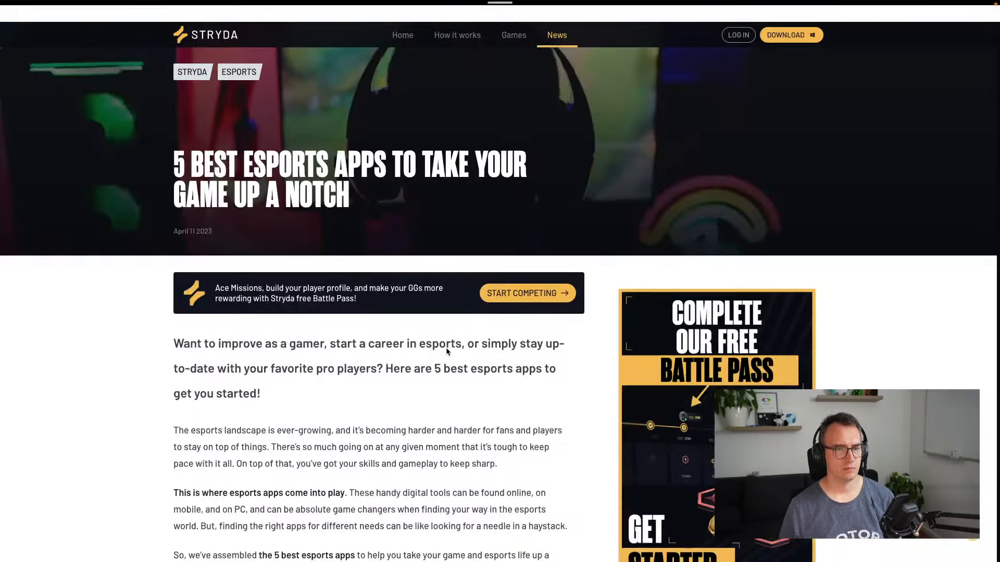
scroll(289, 336, "down", 10)
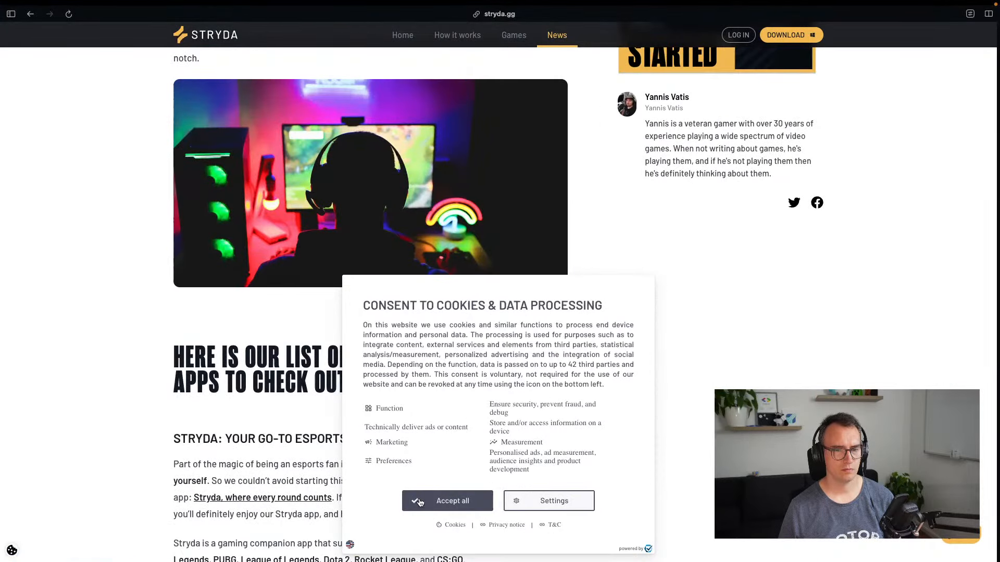
left_click(448, 501)
scroll(168, 340, "down", 15)
scroll(167, 340, "down", 15)
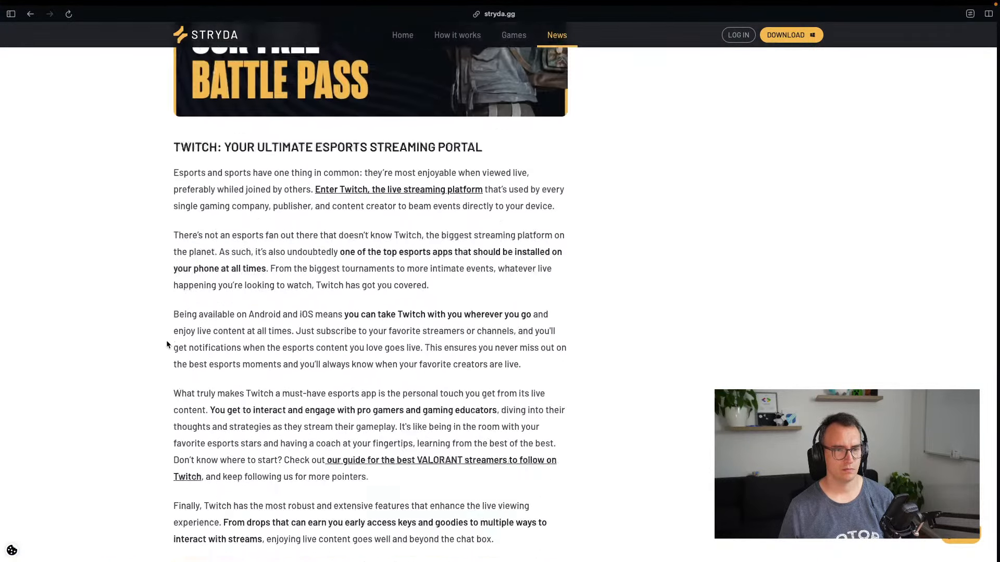
key("super+Left")
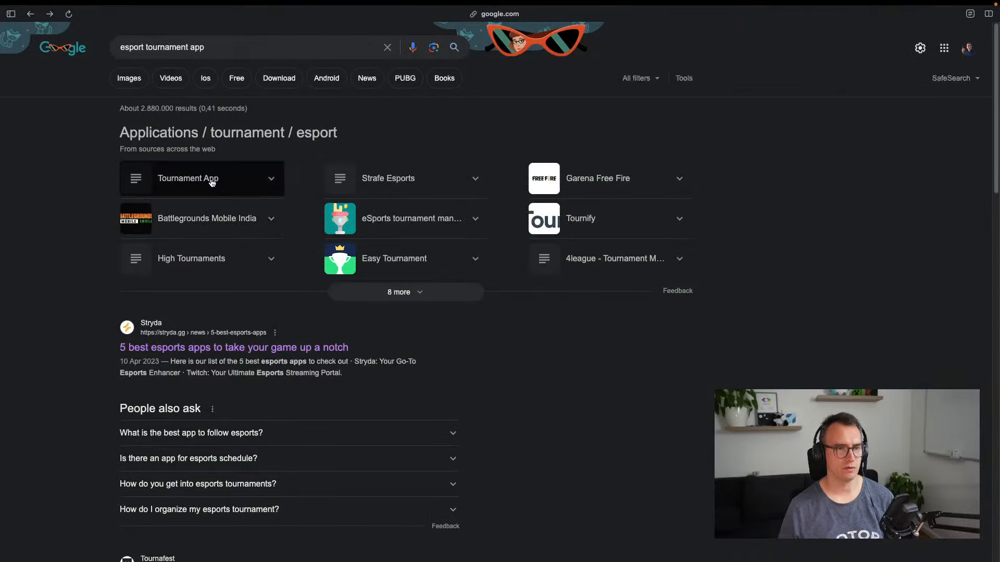
Search 'esport league app', expand the LOL ESPORTS card, and return to those results
double_click(173, 46)
type("league")
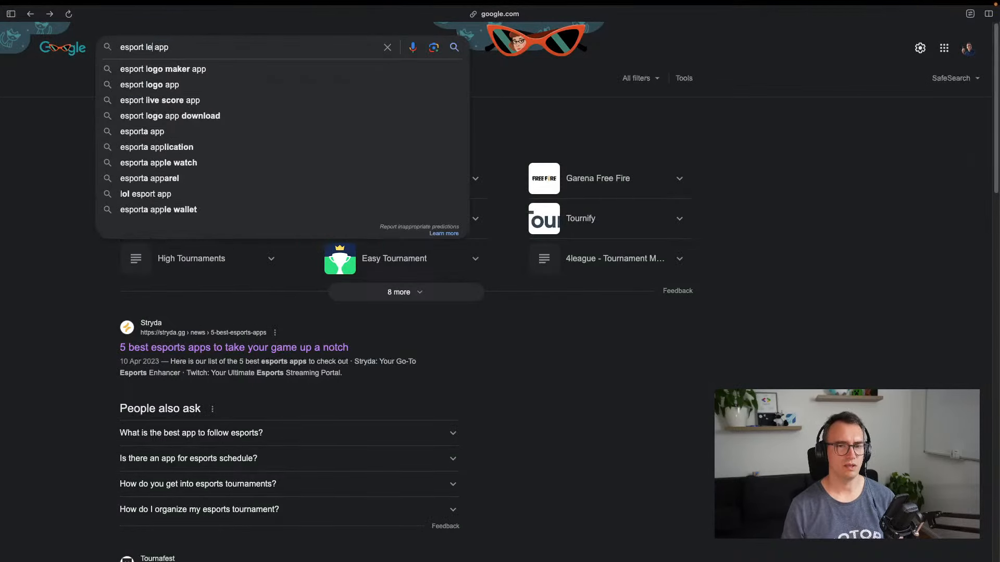
key("Return")
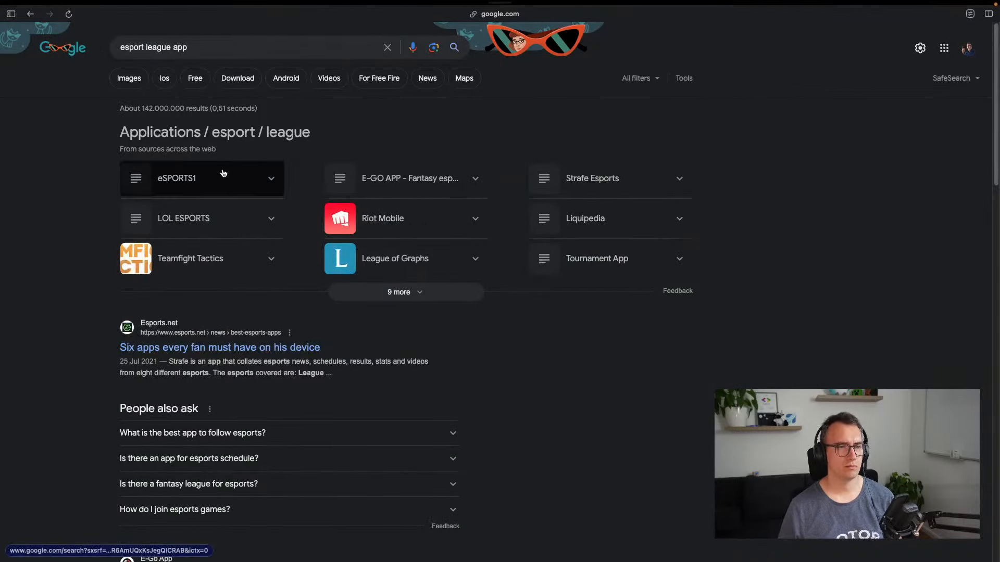
left_click(213, 228)
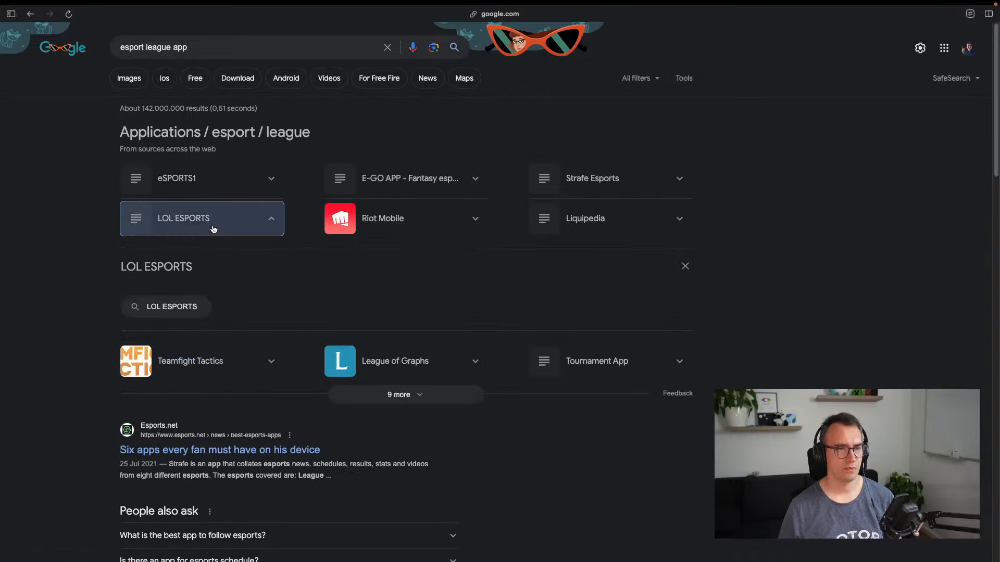
left_click(173, 314)
key("super+bracketleft")
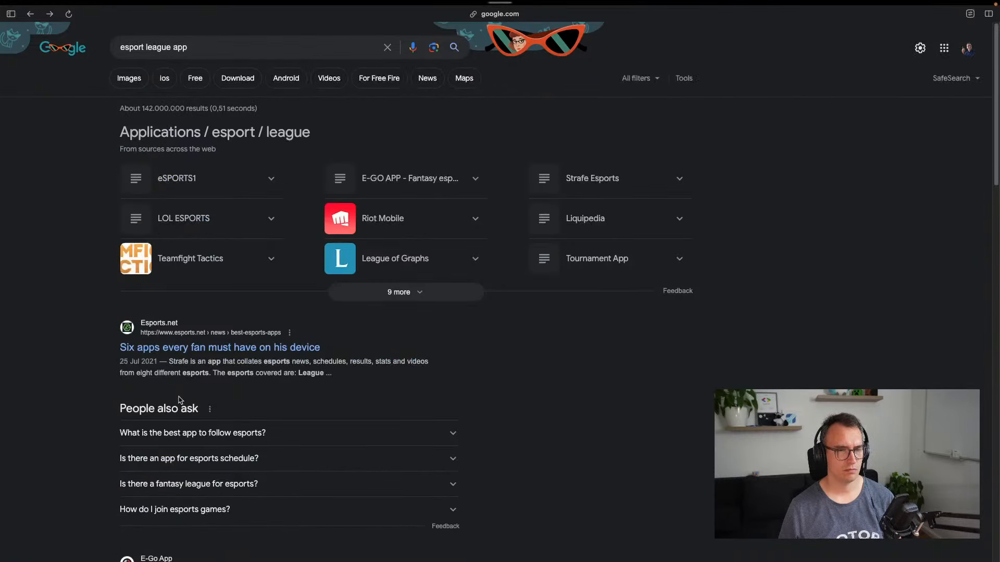
Read the Esports.net six-apps article down to the UPCOMER ESPORTS heading and select it
left_click(172, 348)
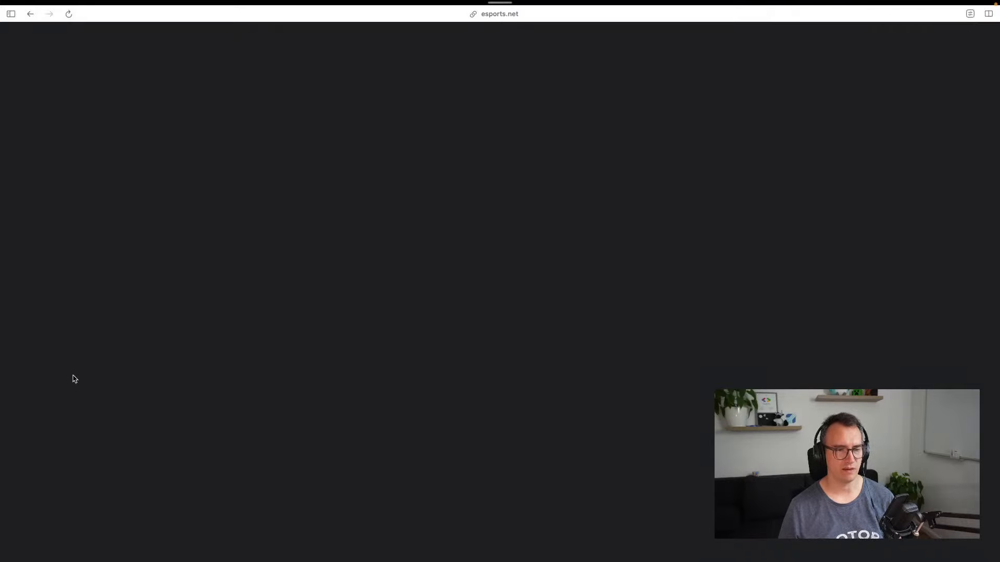
scroll(245, 324, "down", 5)
scroll(263, 304, "up", 5)
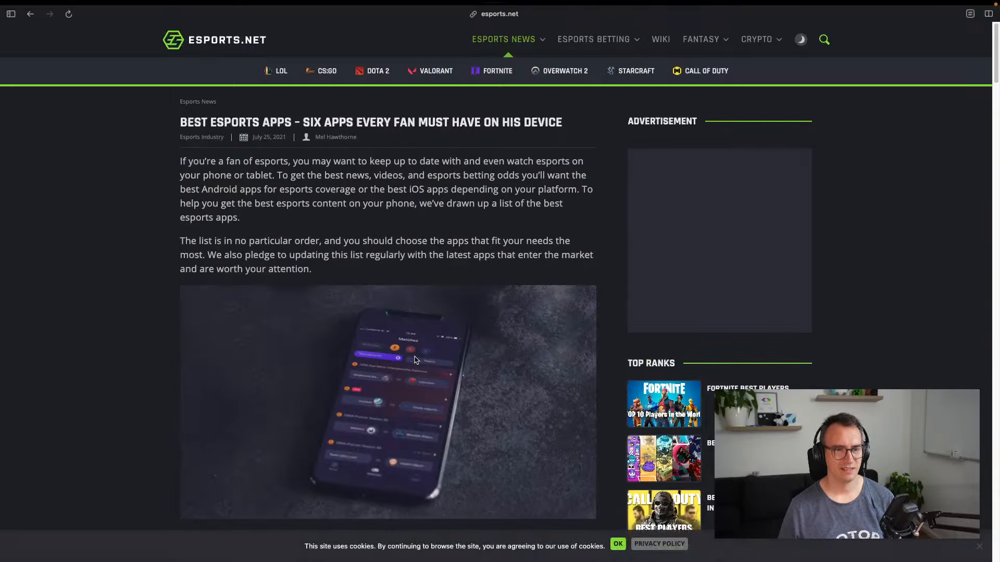
scroll(382, 422, "down", 3)
scroll(277, 286, "up", 3)
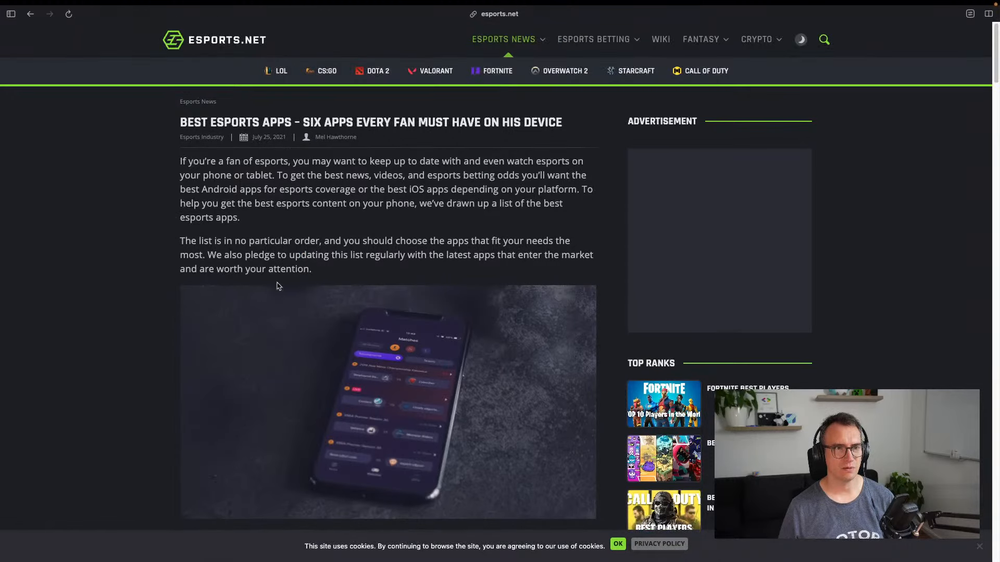
left_click_drag(181, 125, 400, 125)
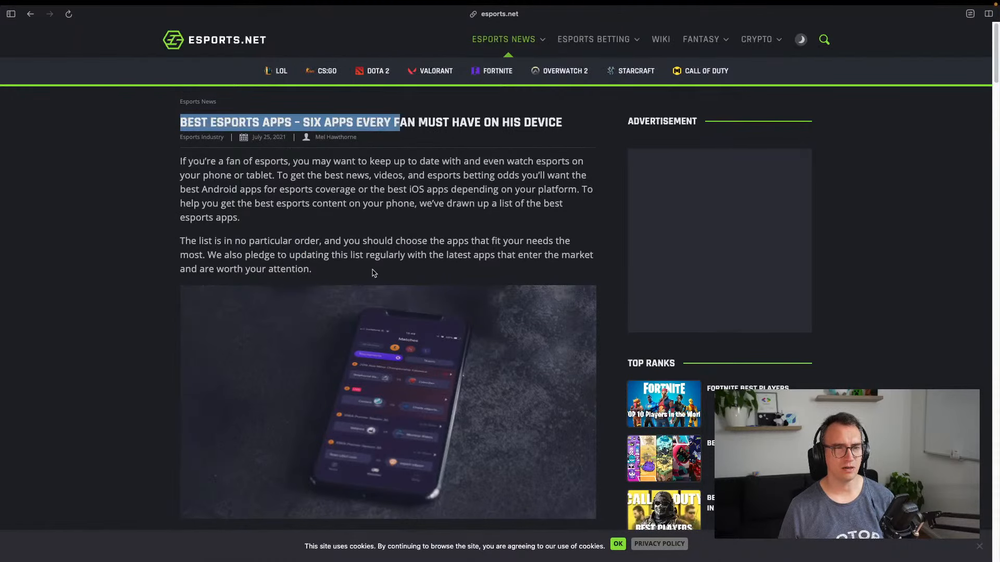
left_click(272, 233)
scroll(274, 250, "down", 15)
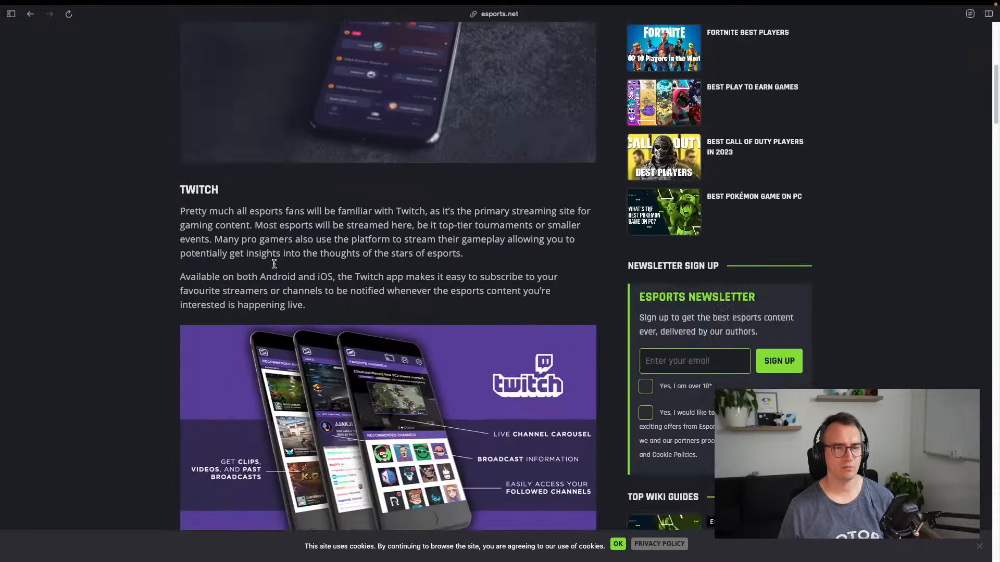
scroll(415, 252, "up", 4)
scroll(334, 289, "down", 10)
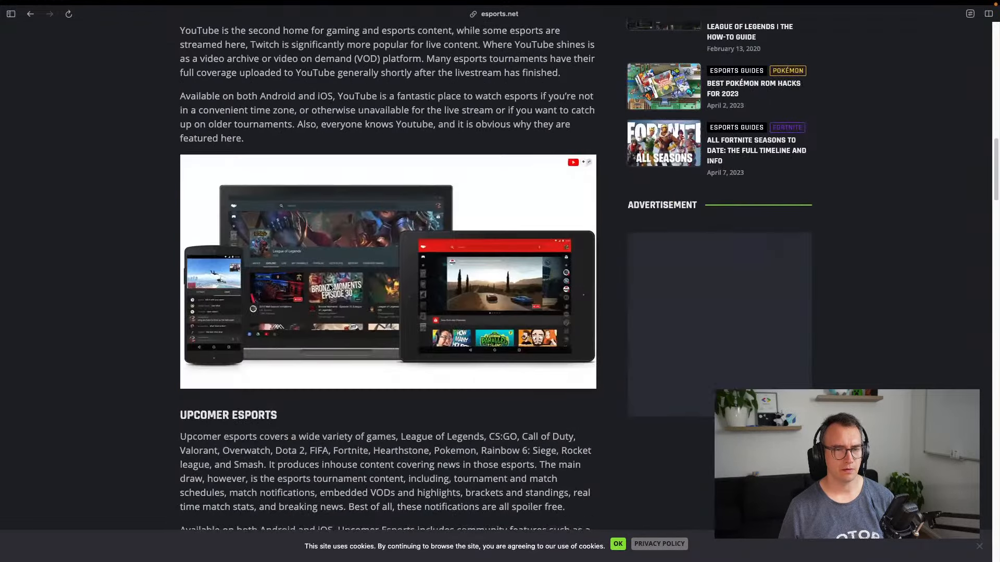
scroll(286, 267, "down", 11)
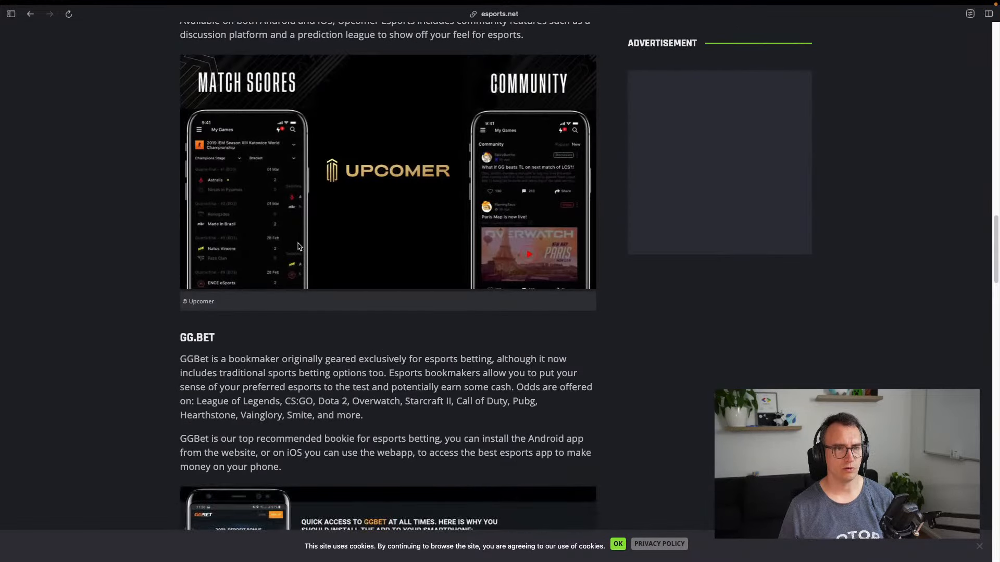
scroll(345, 243, "up", 4)
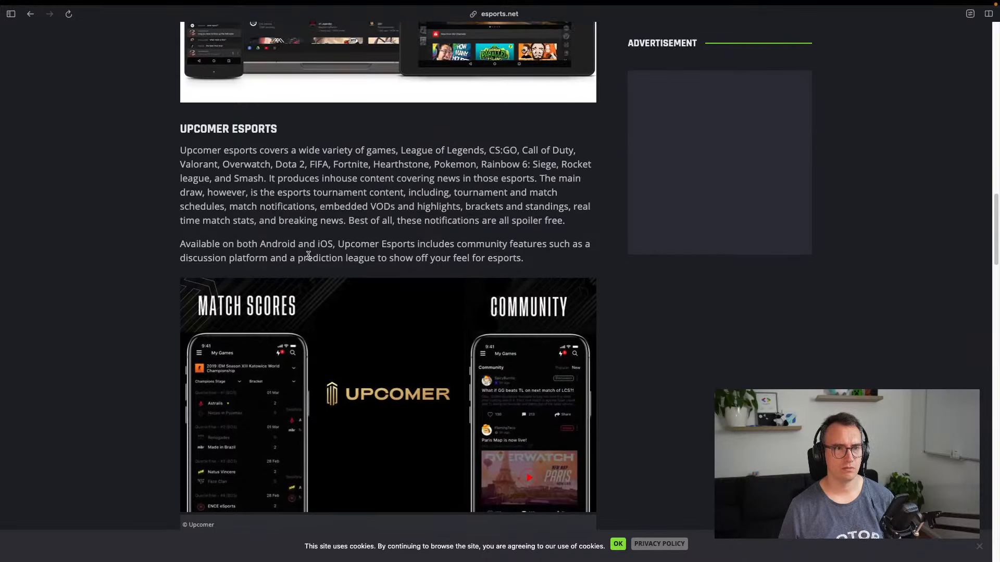
scroll(256, 220, "down", 2)
scroll(232, 127, "up", 1)
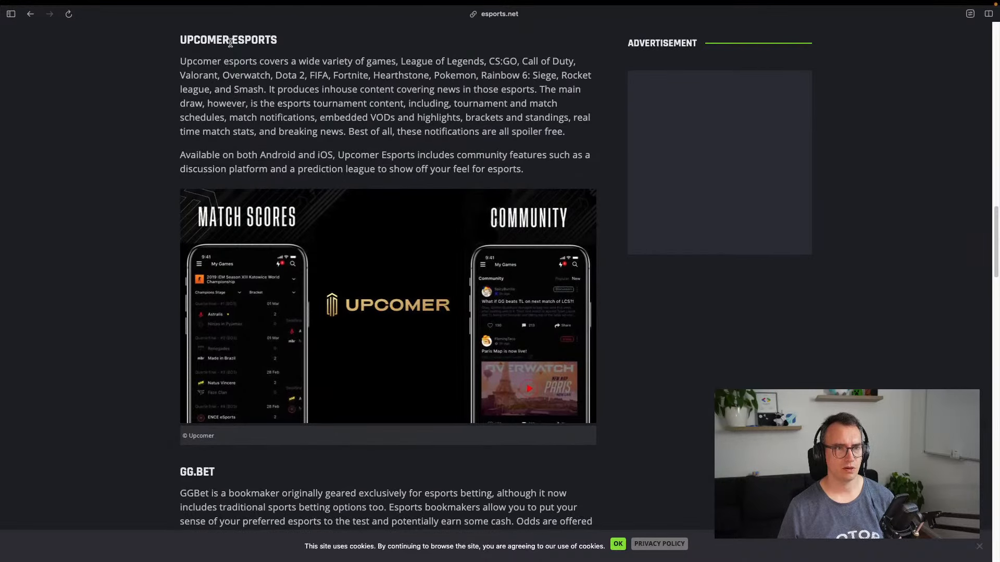
triple_click(233, 41)
key("ctrl+c")
Switch to the Google Play 'warcraft 3' tab via the tab search bar
key("super+t")
key("Escape")
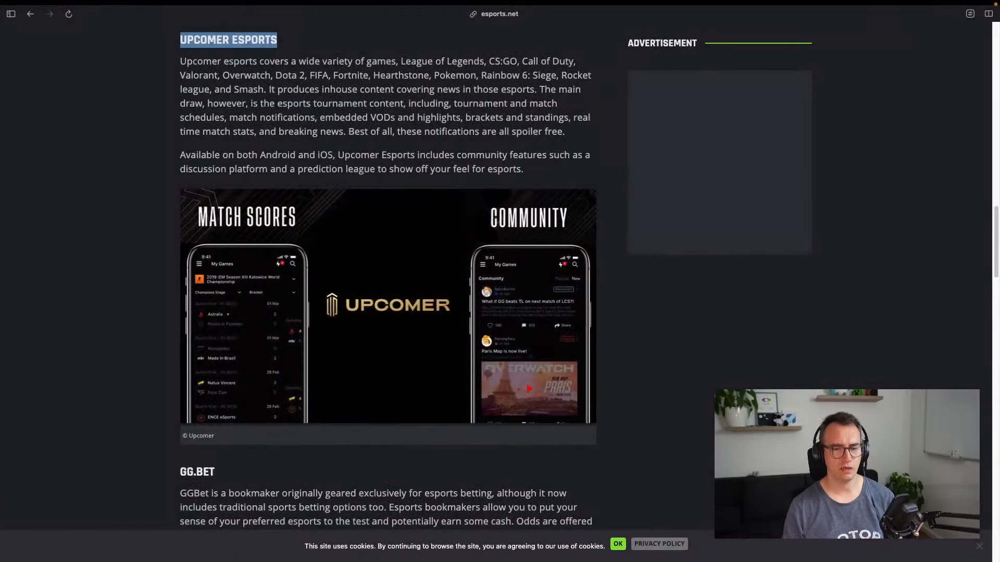
key("super+t")
type("google play")
key("Down")
key("Return")
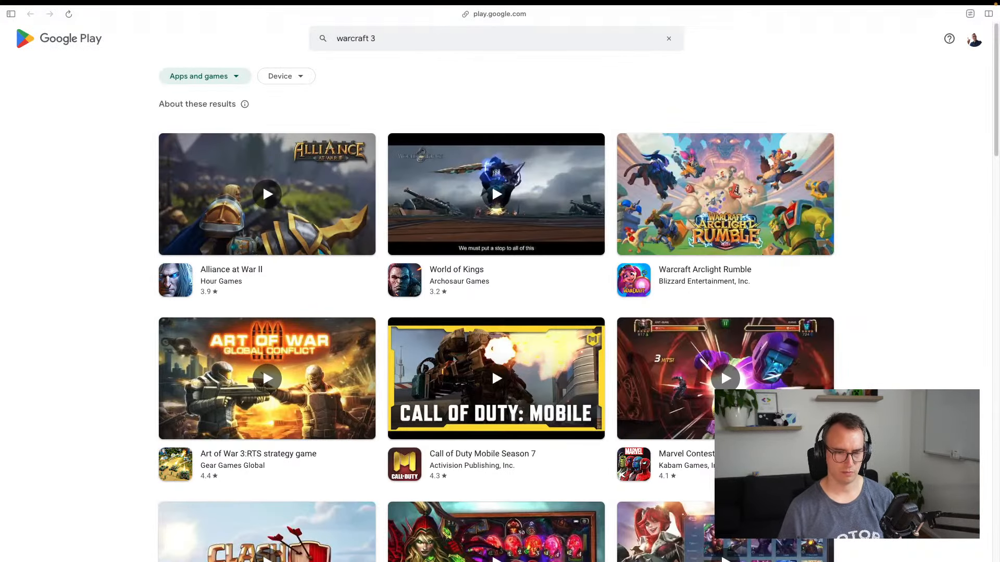
left_click(350, 47)
key("ctrl+a")
key("ctrl+v")
key("Return")
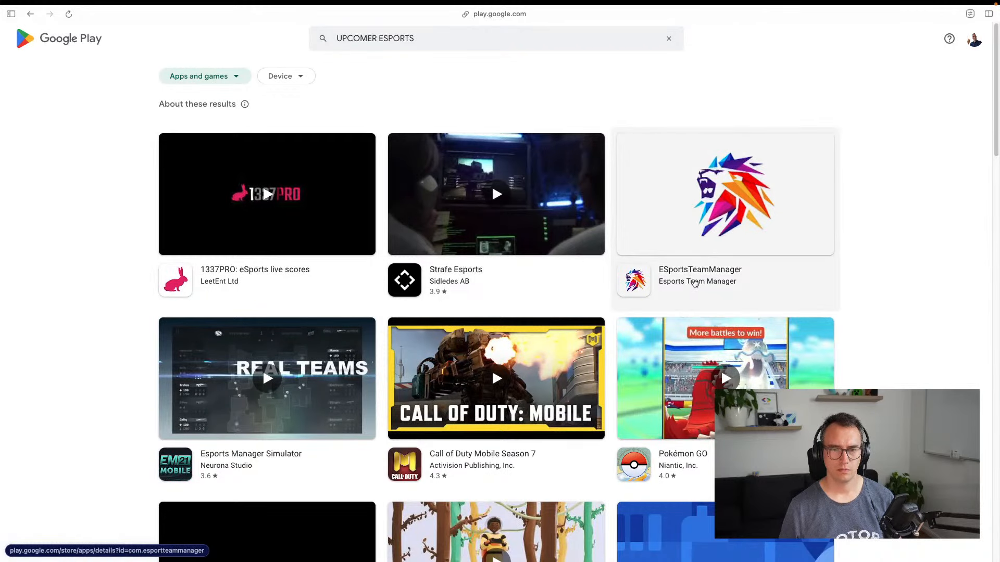
scroll(215, 396, "down", 2)
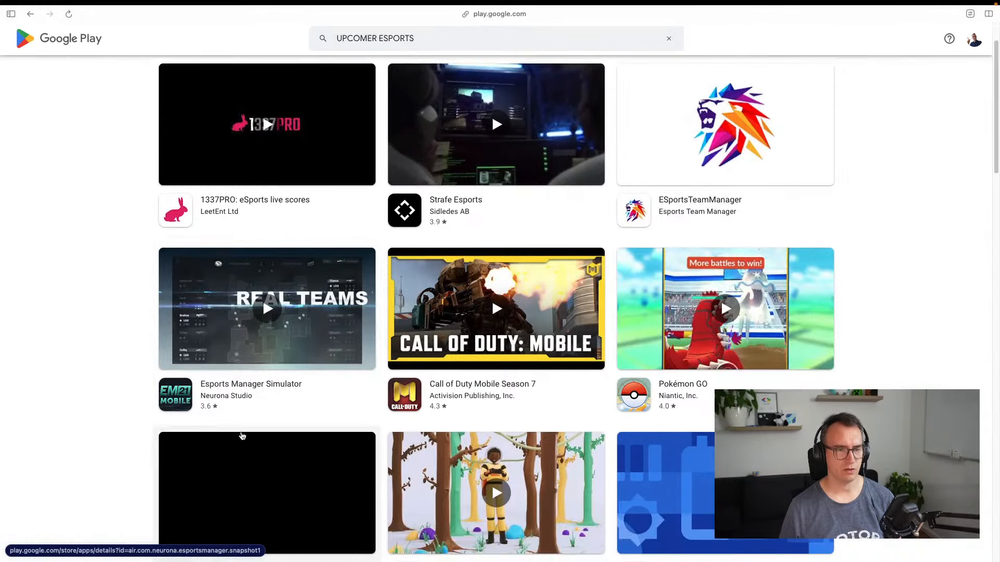
scroll(119, 395, "down", 2)
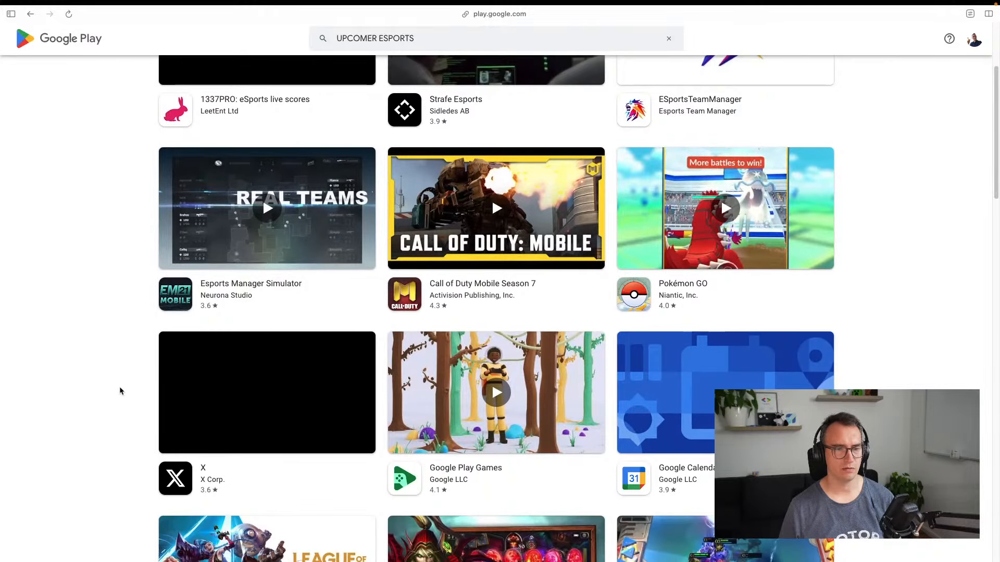
scroll(121, 386, "down", 2)
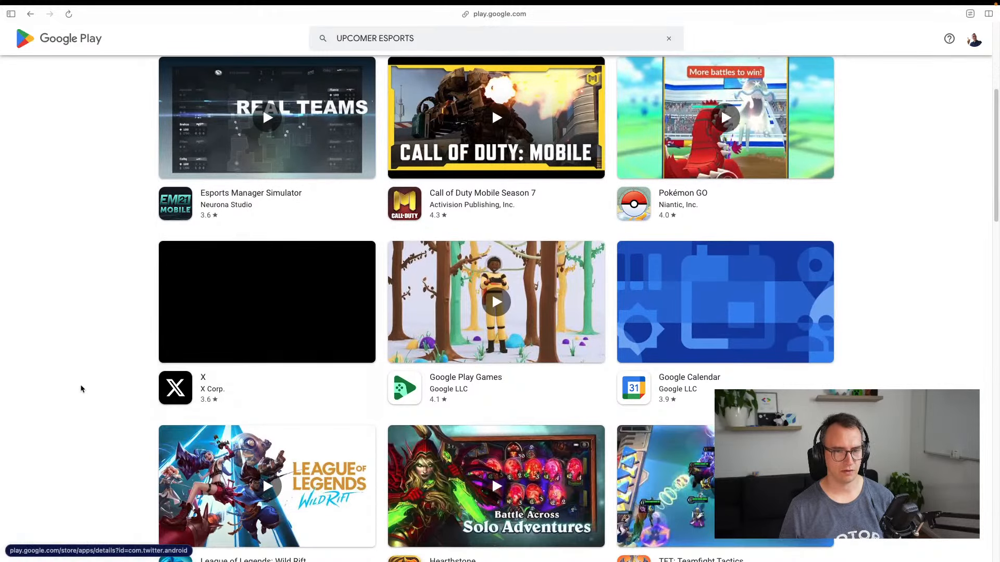
scroll(147, 383, "down", 3)
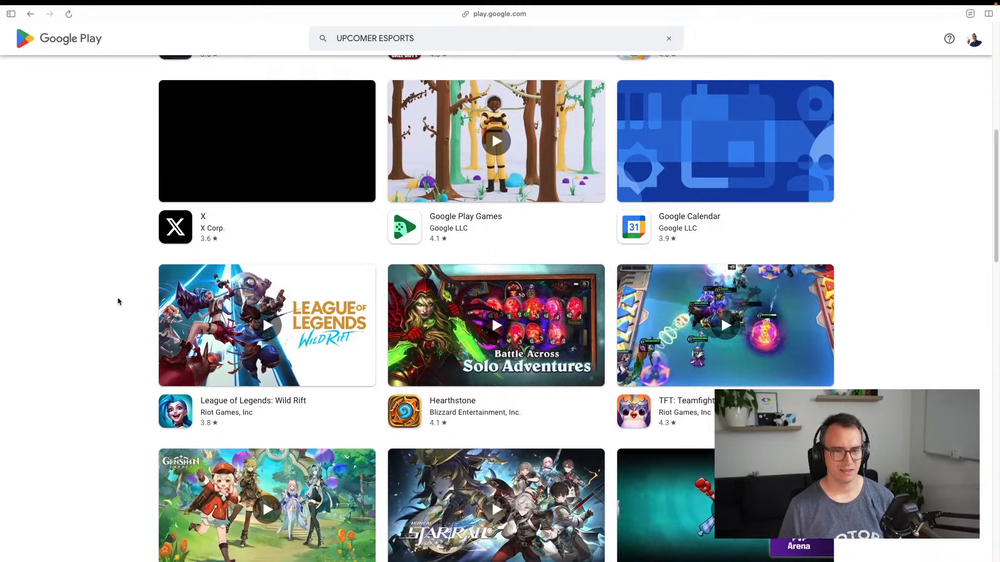
left_click(214, 209)
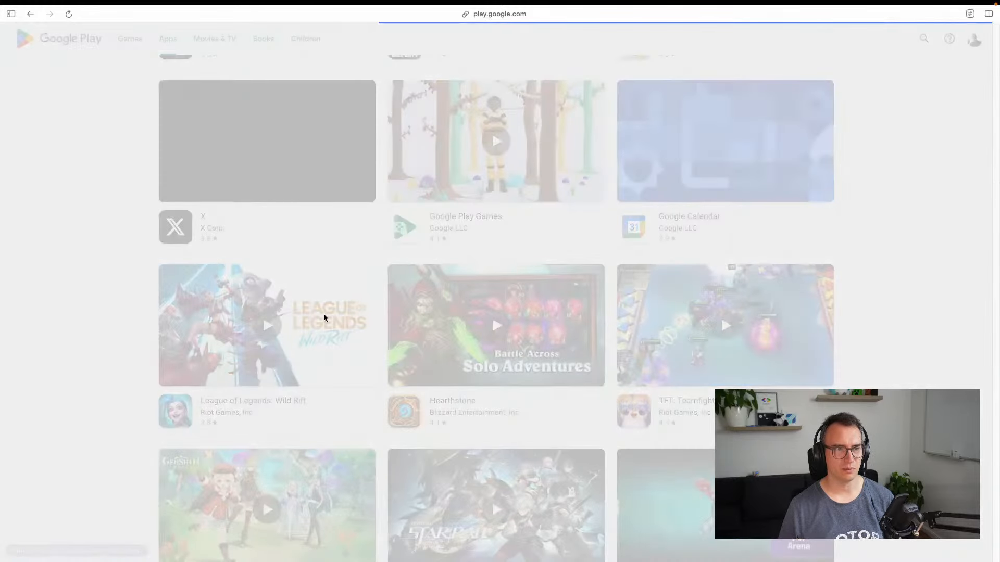
key("super+Left")
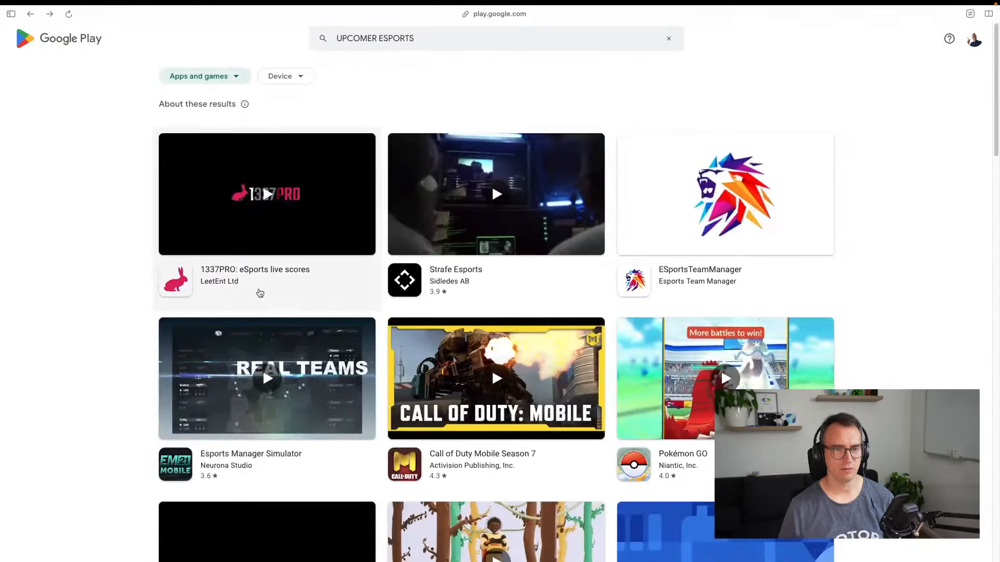
scroll(271, 313, "down", 10)
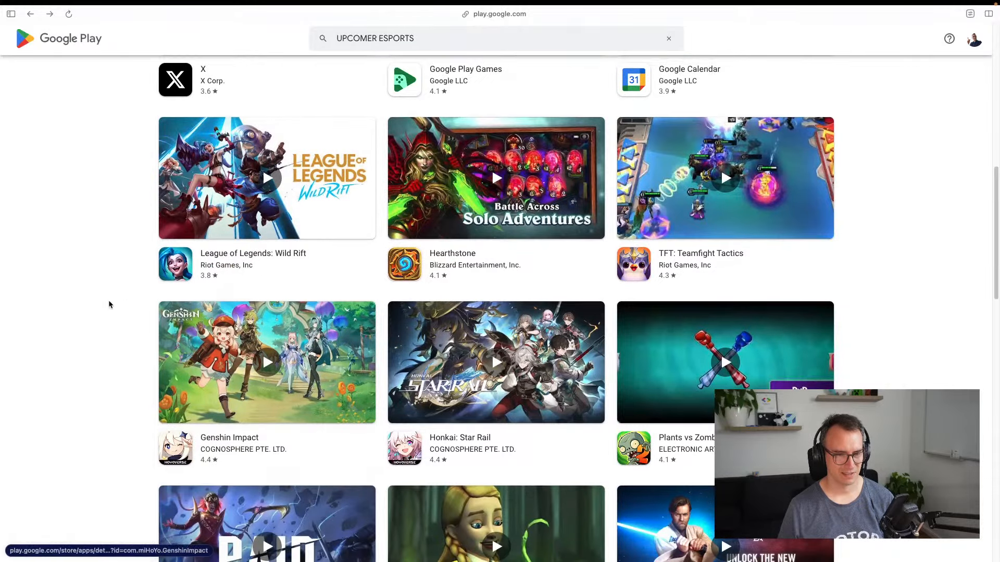
scroll(109, 304, "down", 15)
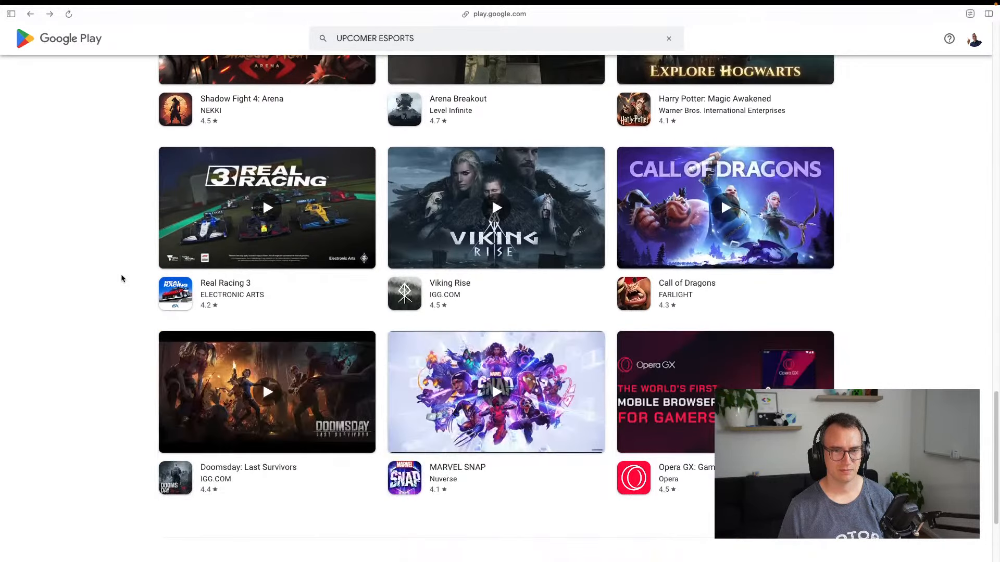
key("super+Left")
key("super+Right")
scroll(146, 289, "down", 1)
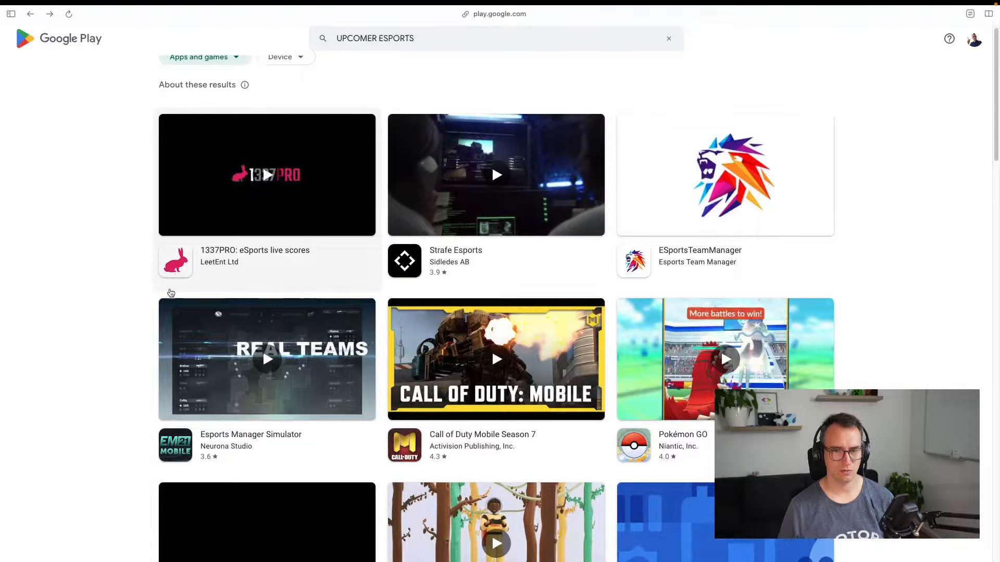
scroll(171, 292, "down", 20)
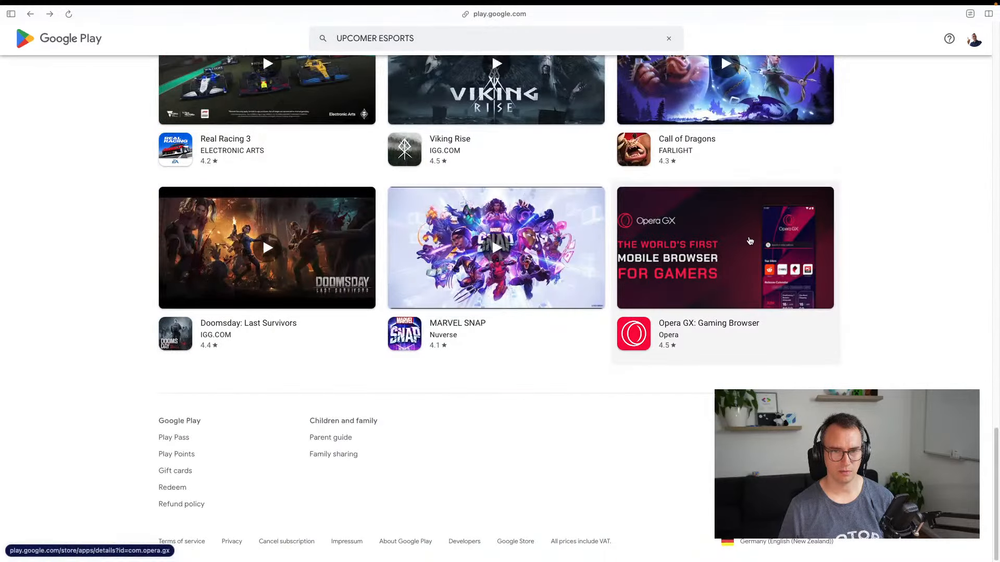
key("super+Left")
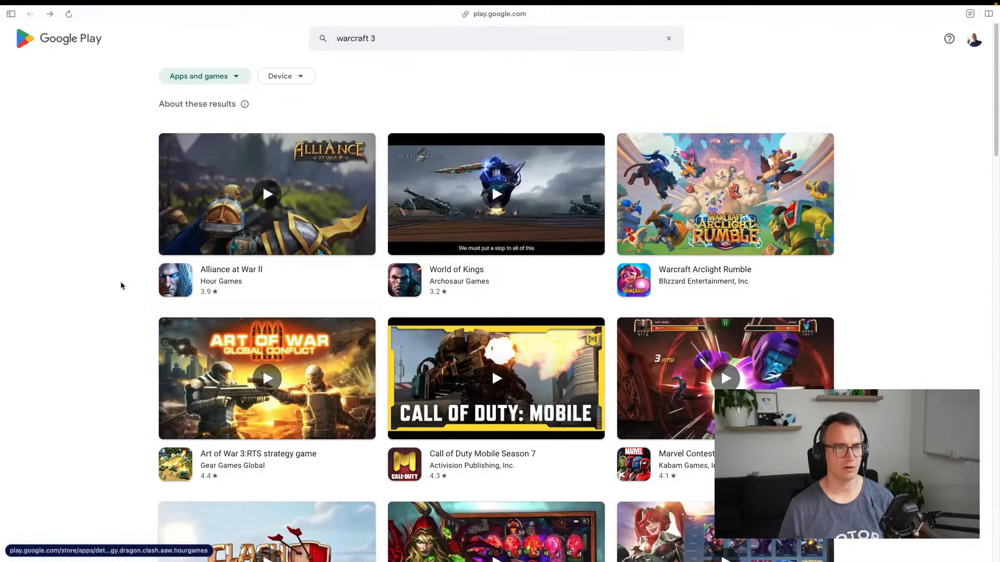
key("super+Right")
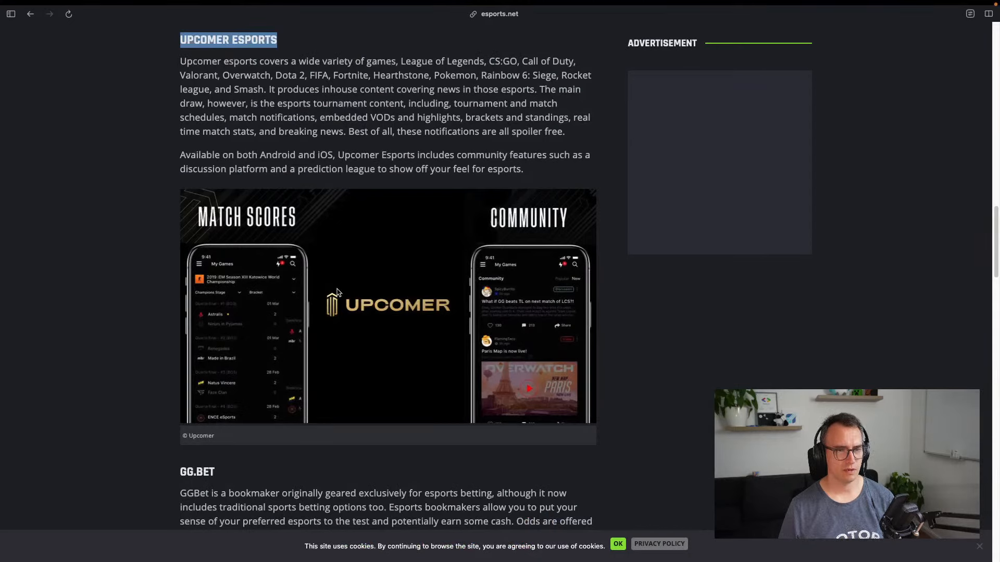
Copy the UPCOMER ESPORTS heading and search the web for it in a new tab
left_click_drag(202, 163, 368, 164)
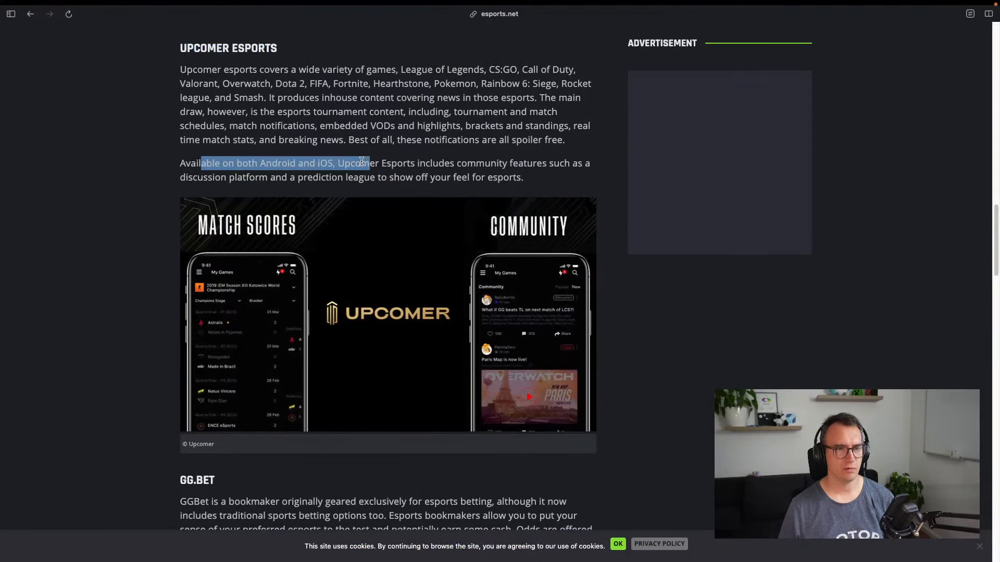
left_click(321, 160)
triple_click(233, 46)
key("super+c")
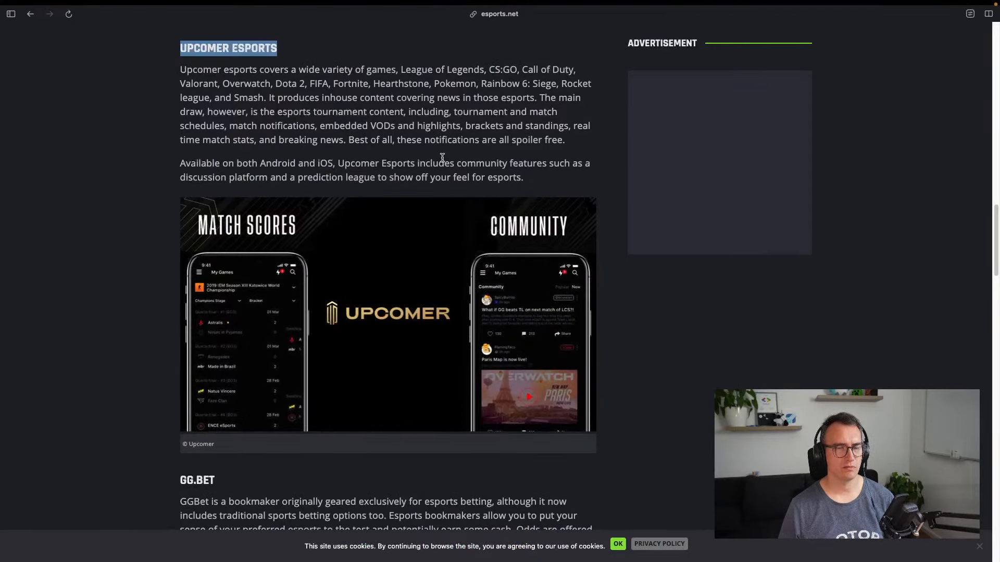
key("super+t")
key("super+v")
key("Return")
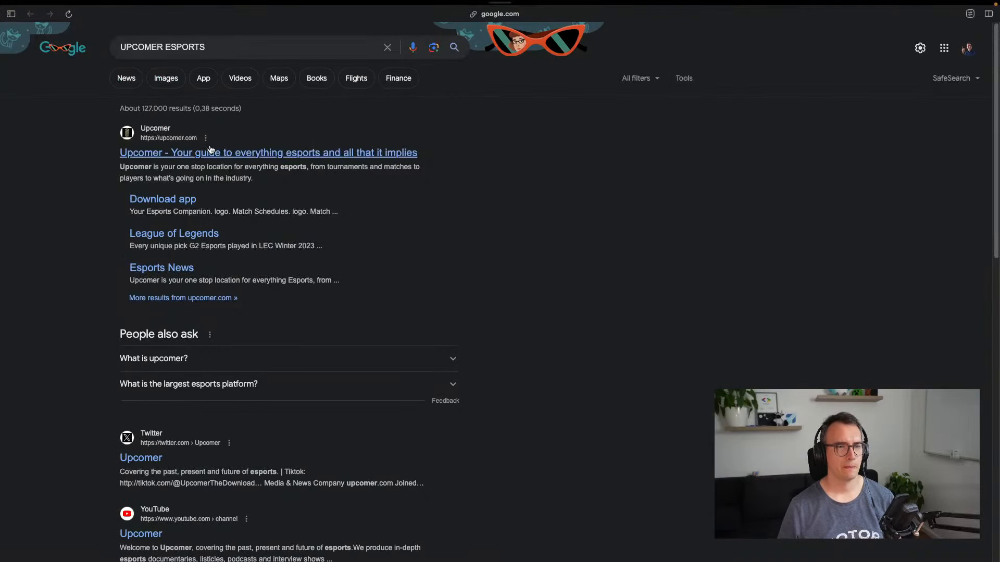
Open upcomer.com, accept consent, and follow its download page's store links to the App Store
left_click(219, 151)
scroll(207, 321, "down", 5)
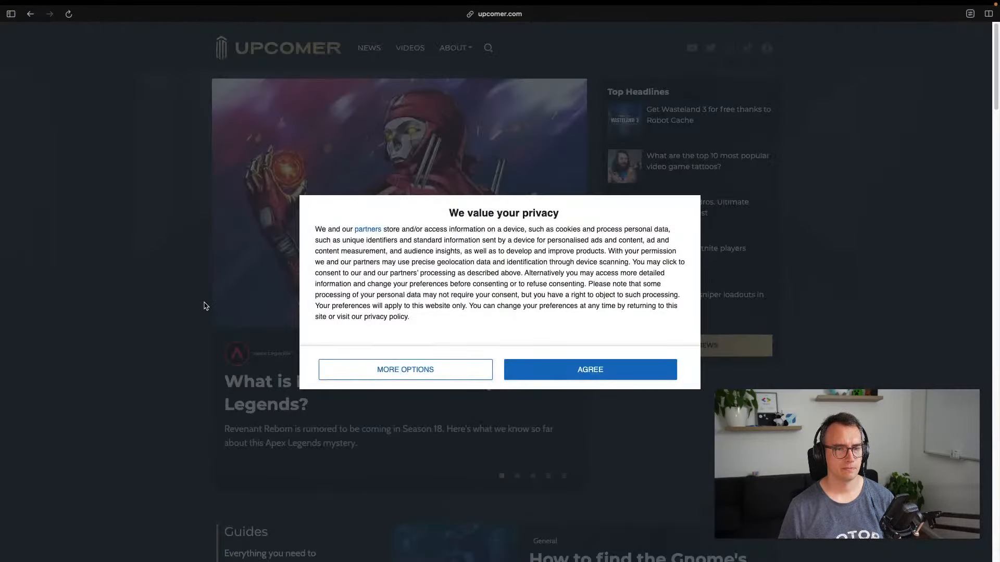
left_click(568, 369)
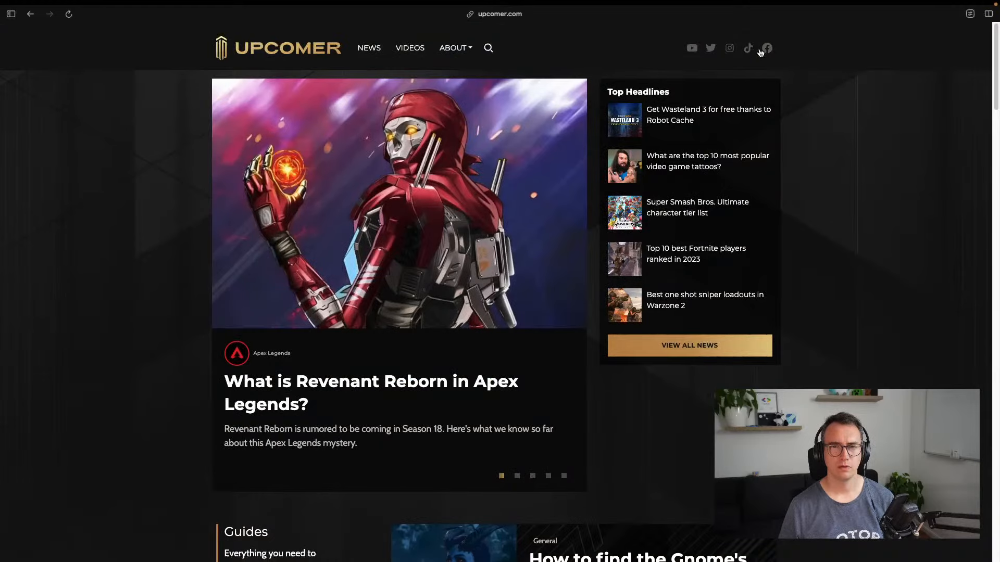
scroll(300, 271, "down", 20)
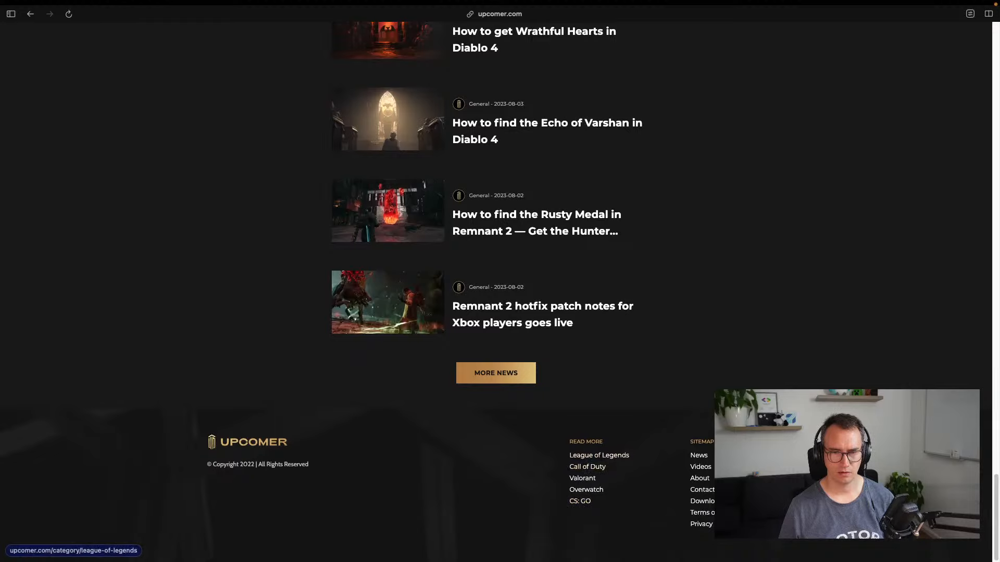
left_click(712, 503)
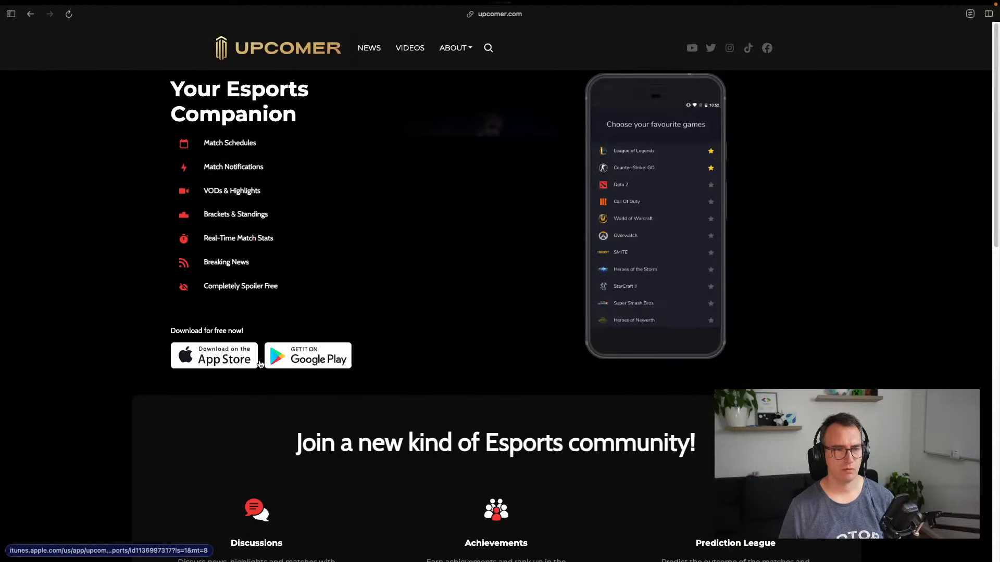
left_click(330, 357)
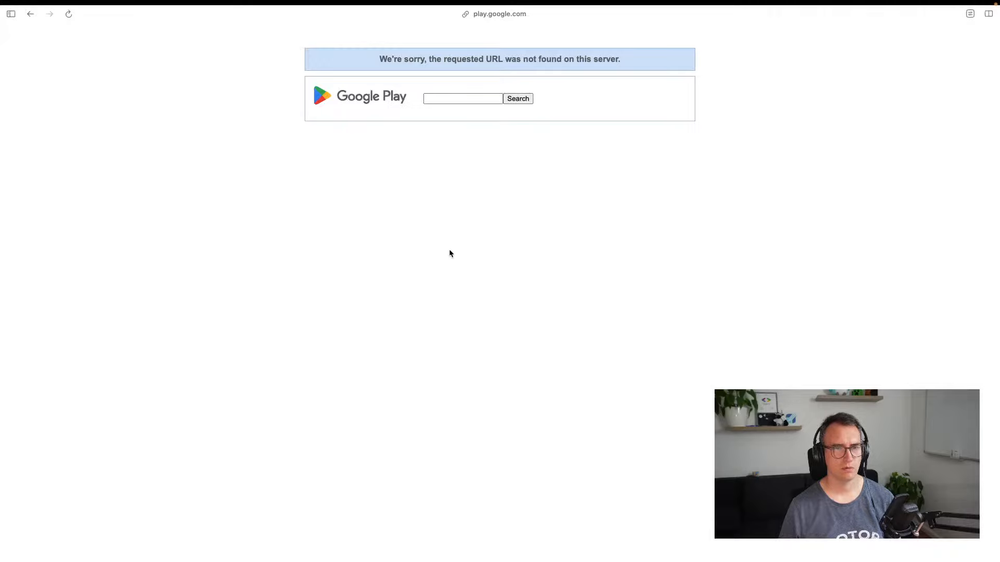
key("super+bracketleft")
left_click(197, 360)
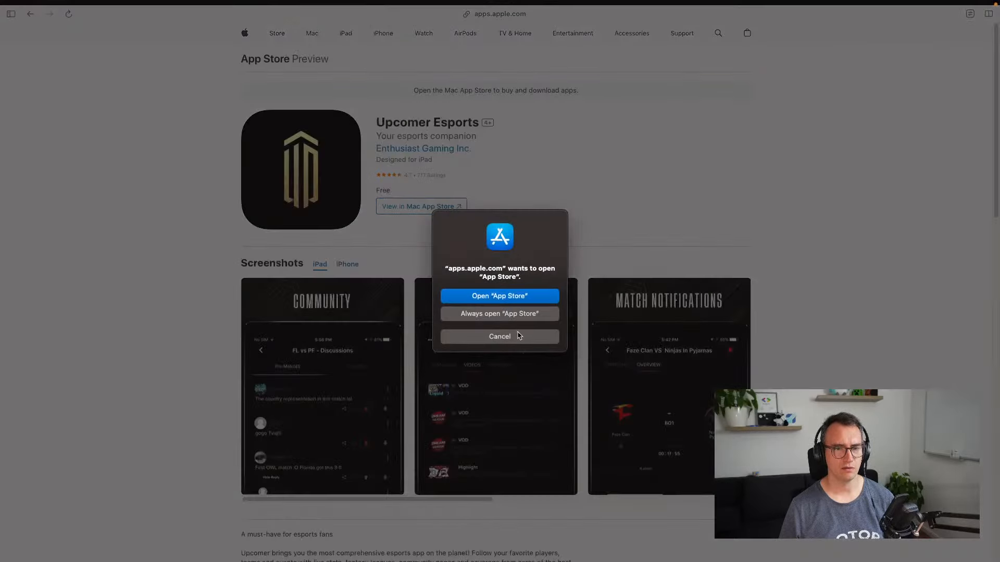
Open the Upcomer Esports listing in the Mac App Store, then switch to the code editor desktop
left_click(518, 336)
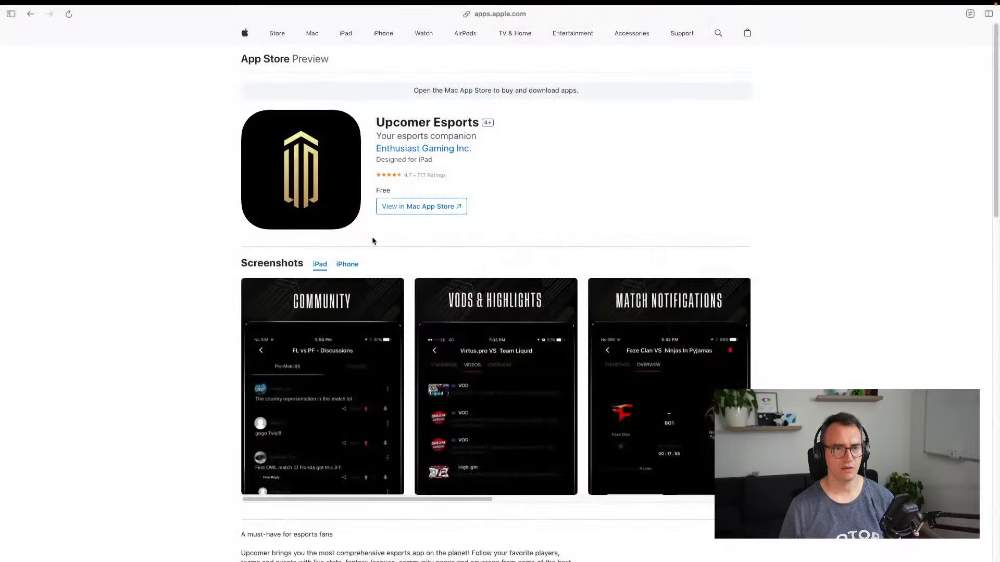
left_click(431, 212)
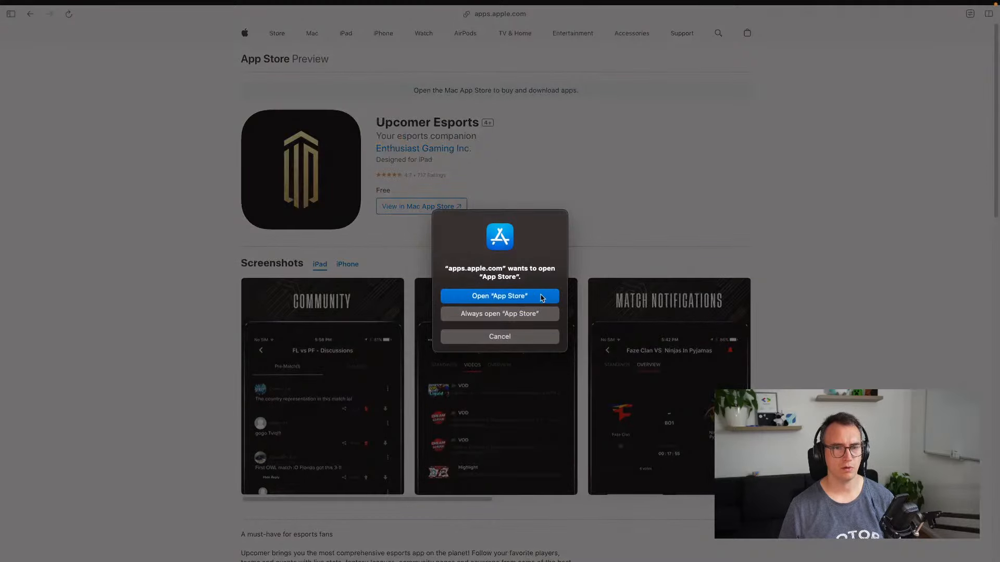
left_click(542, 300)
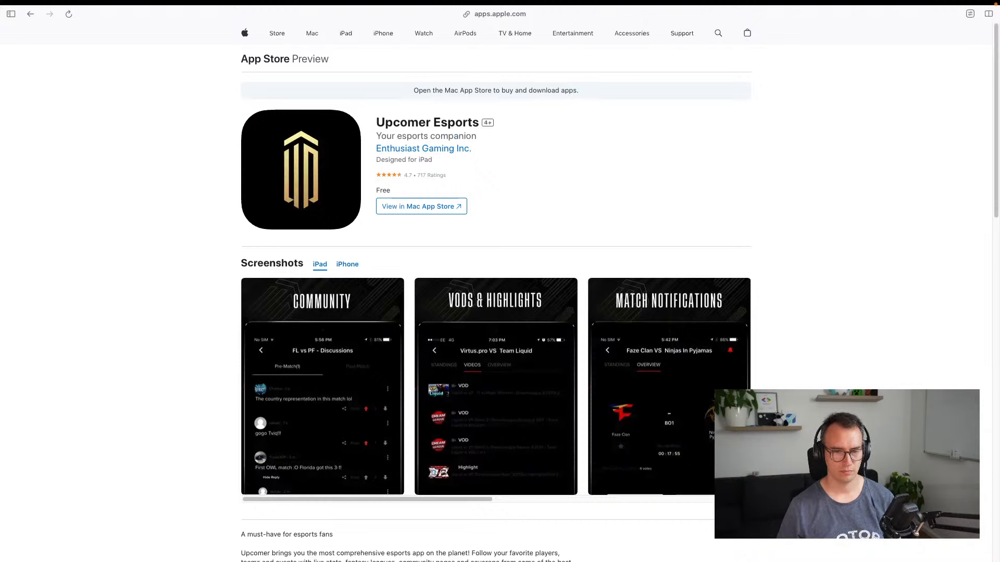
key("ctrl+Left")
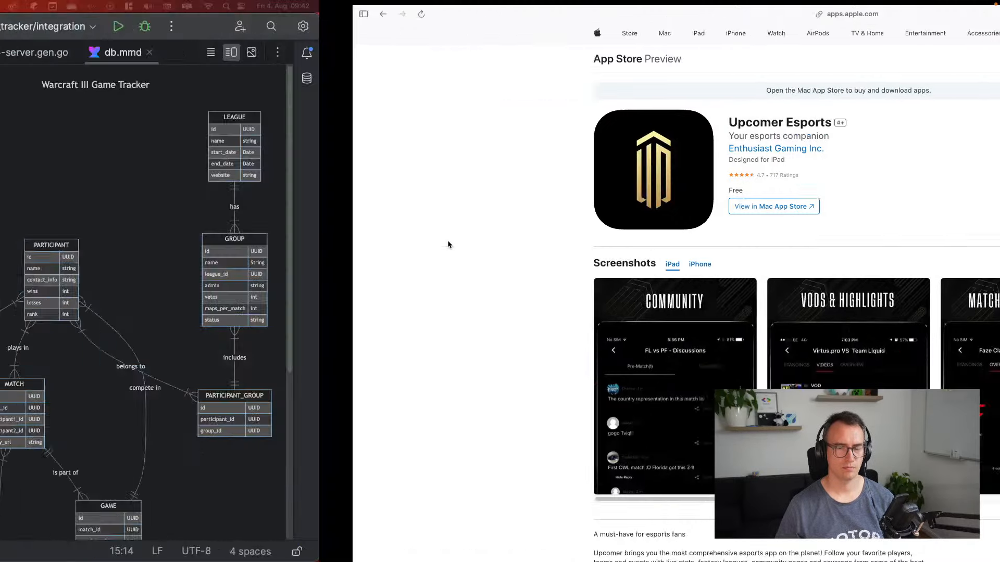
Bring the Upcomer app window onscreen and start its Quick setup
left_click_drag(552, 561, 392, 62)
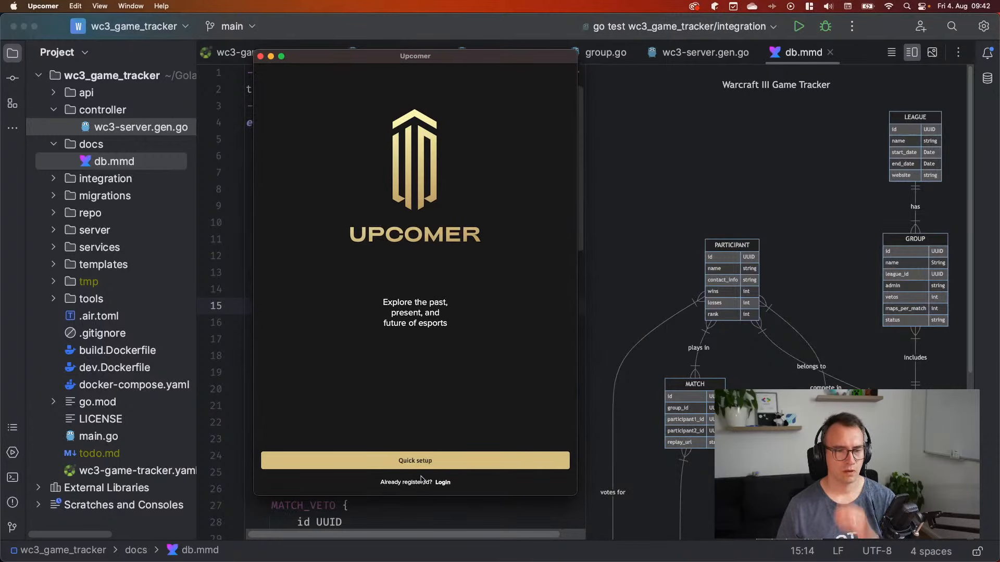
left_click(421, 460)
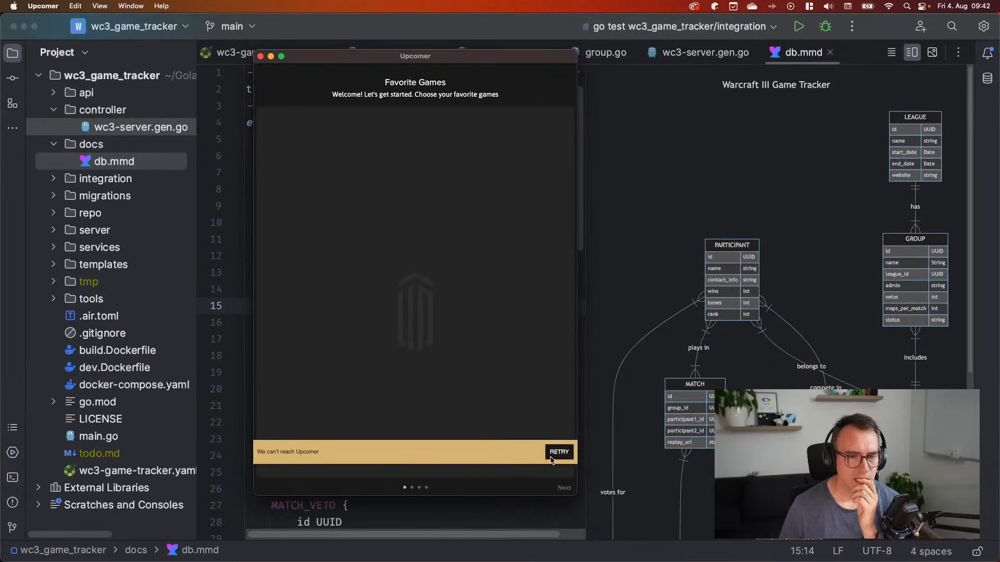
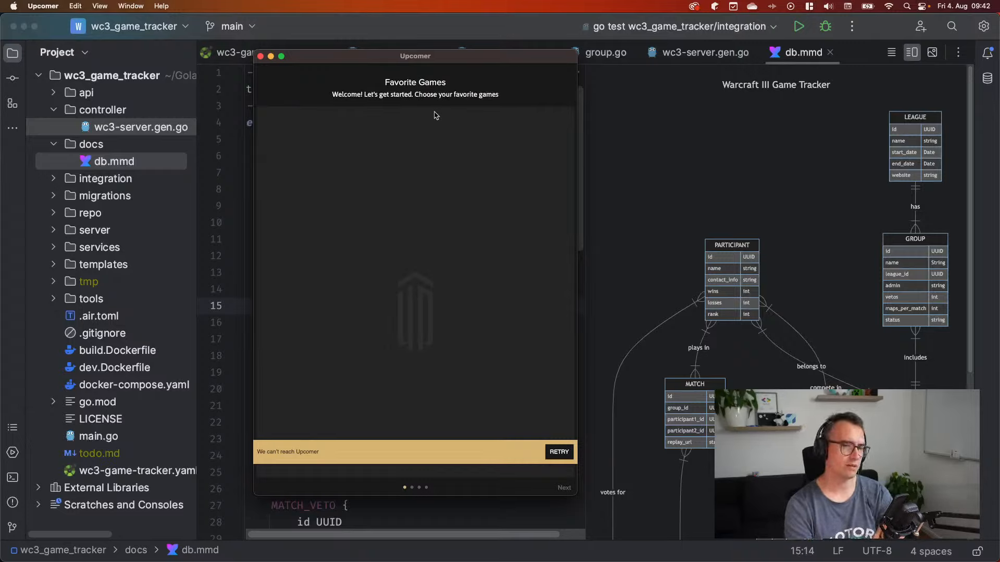
Quit the unreachable Upcomer app and return to the Upcomer Esports App Store page
key("super+q")
key("ctrl+Right")
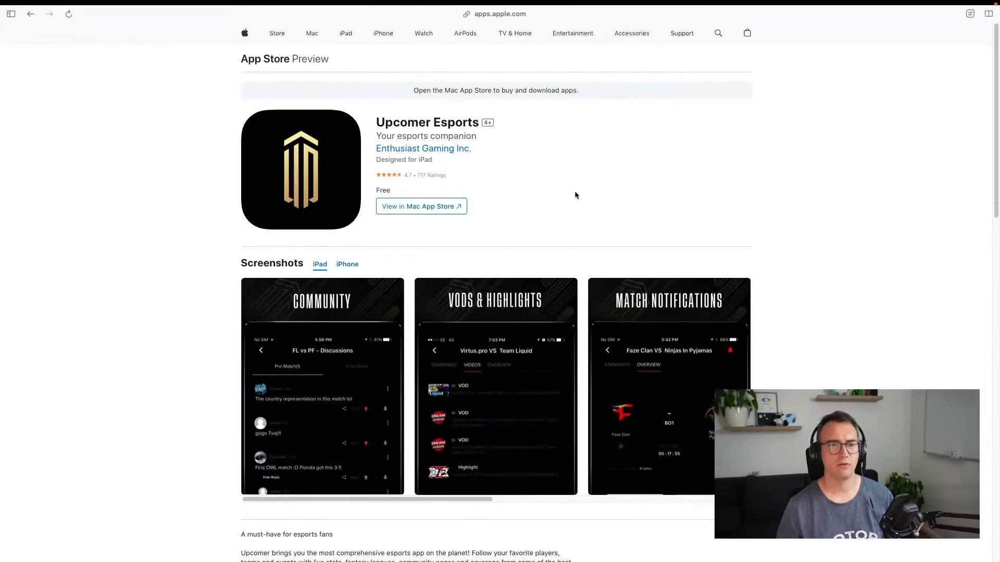
Copy the GG.BET heading from the esports.net article and open GG.BET in a new tab
key("ctrl+Tab")
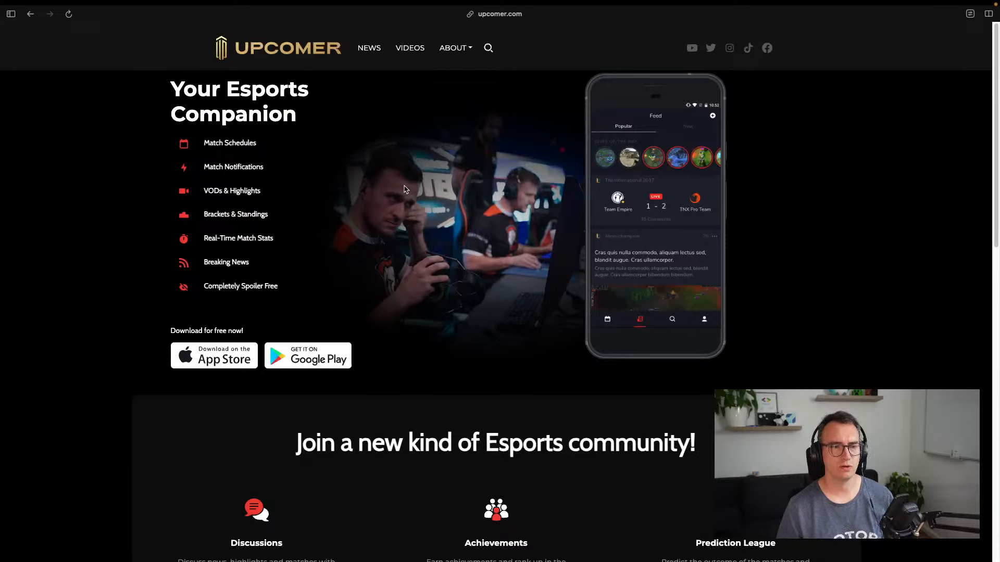
key("ctrl+Tab")
key("ctrl+Tab")
key("ctrl+Tab")
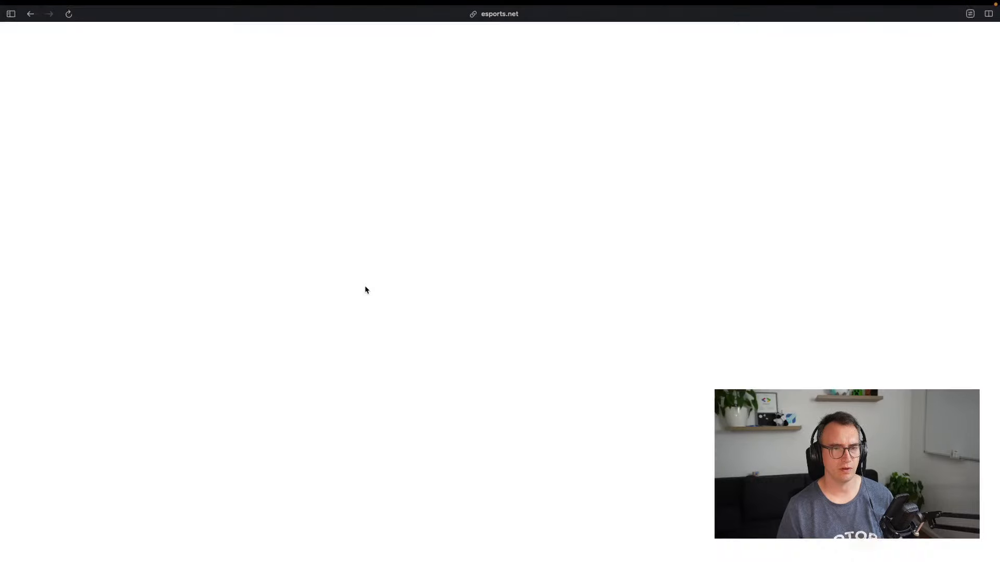
scroll(259, 397, "down", 10)
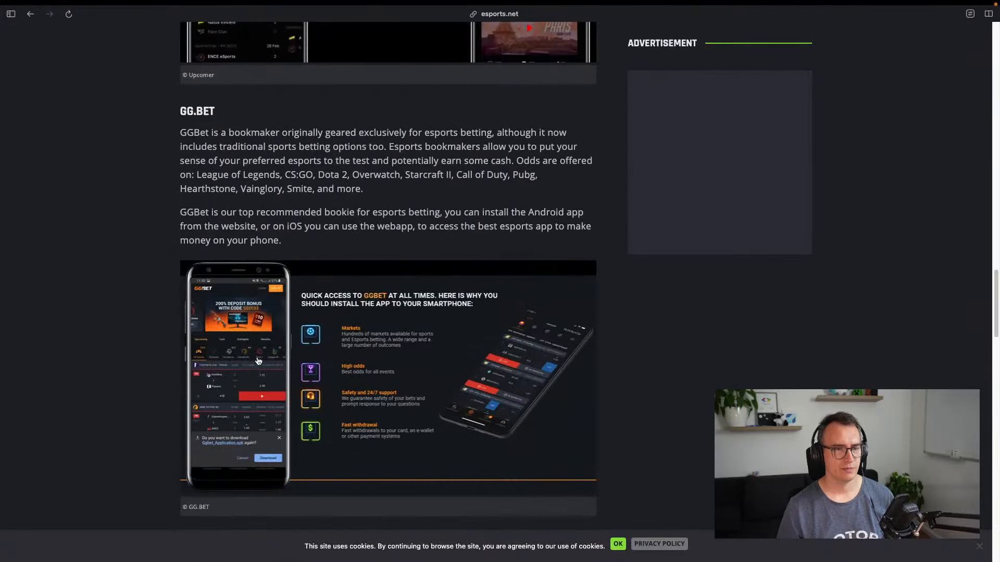
double_click(202, 91)
key("super+c")
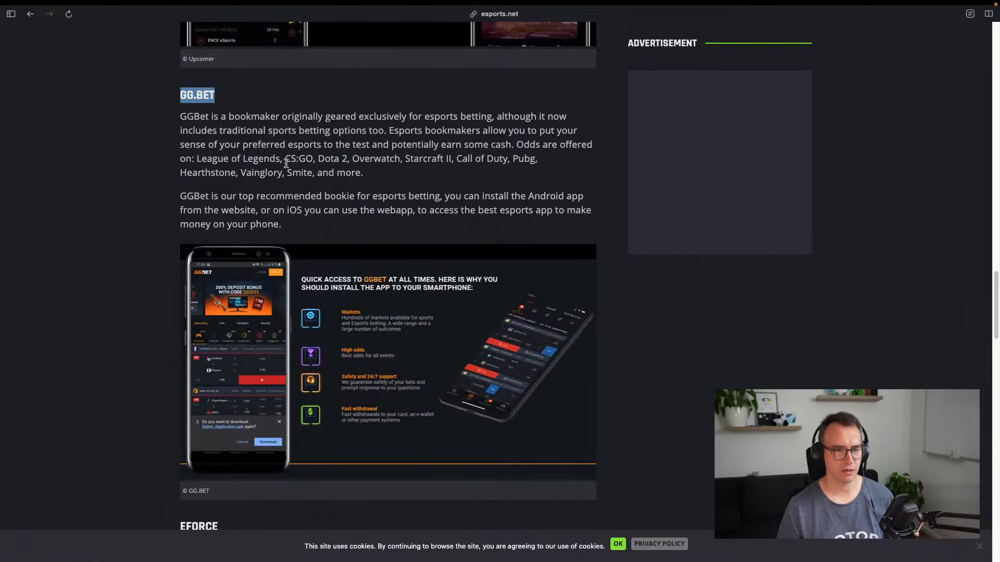
key("super+t")
key("super+v")
key("Return")
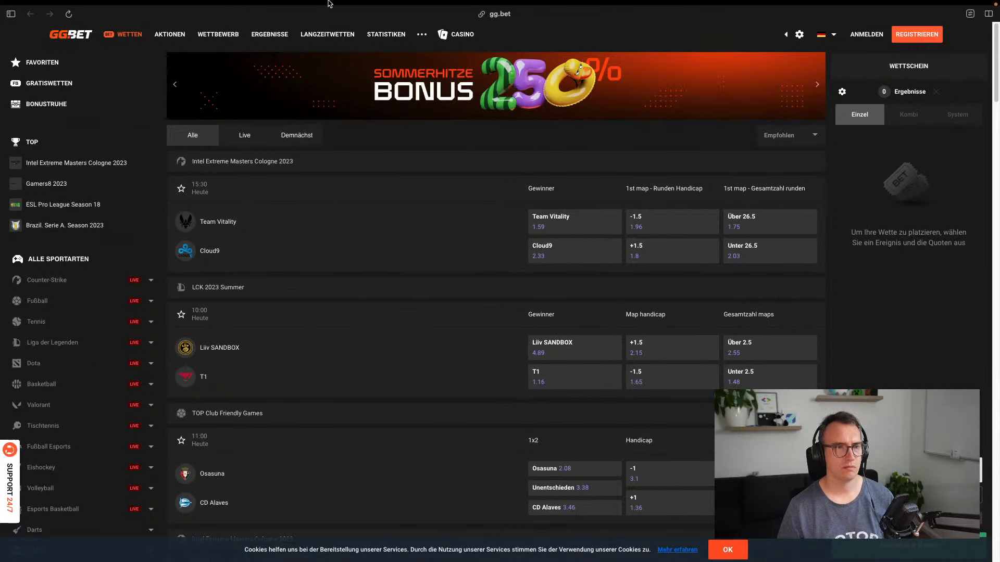
Open DevTools on gg.bet and preview the site as an iPhone XR
mouse_move(267, 1)
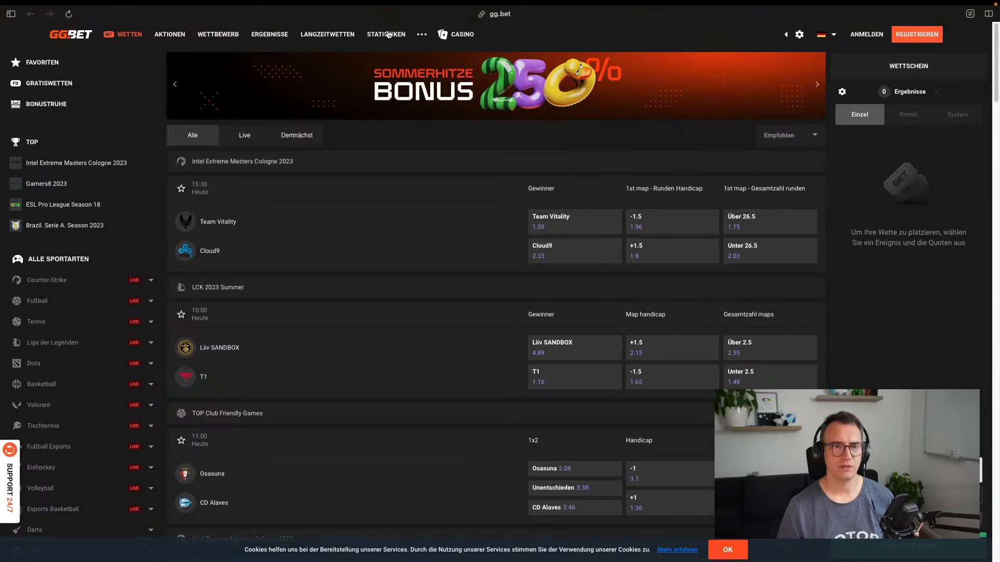
right_click(607, 30)
left_click(628, 185)
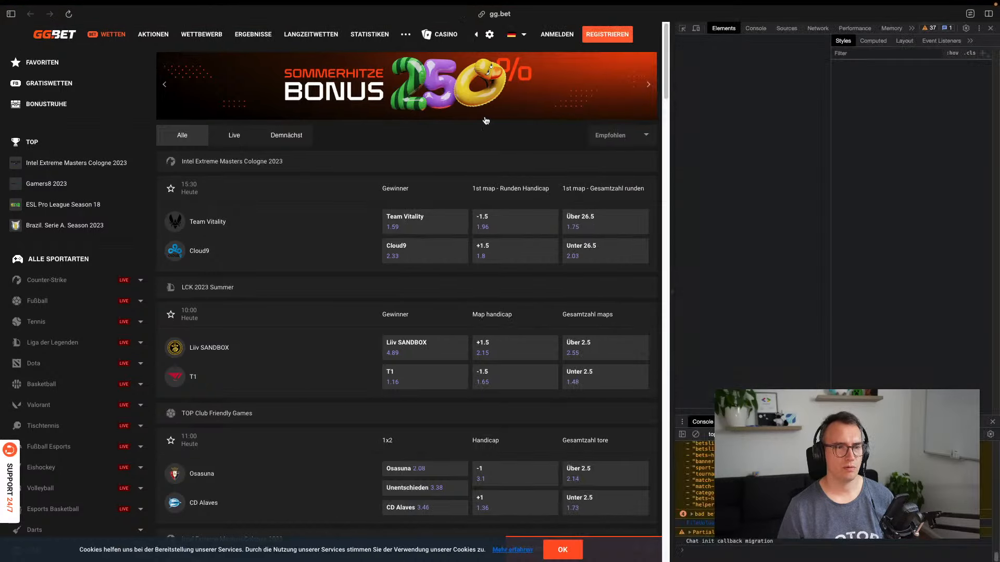
left_click(697, 29)
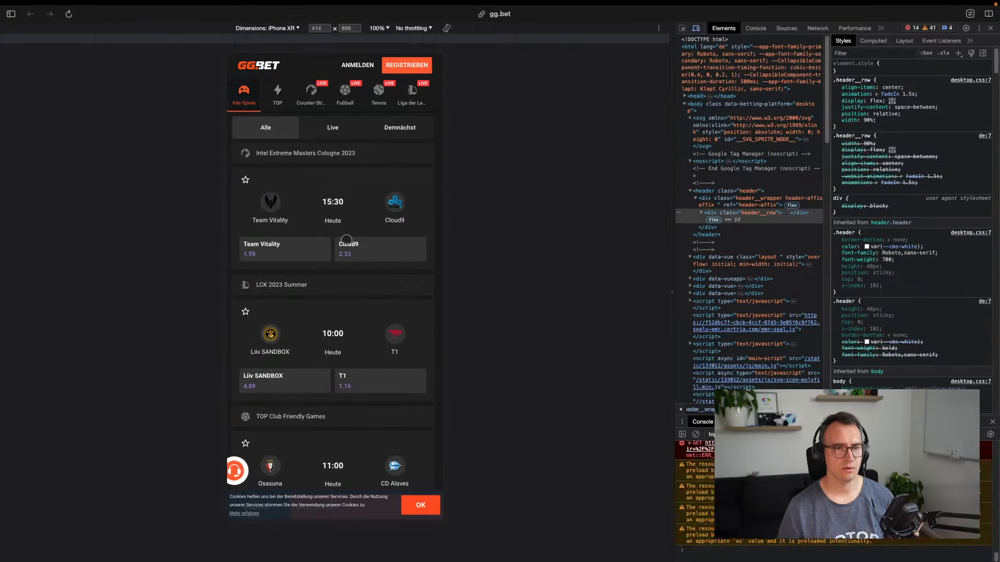
scroll(360, 282, "down", 1)
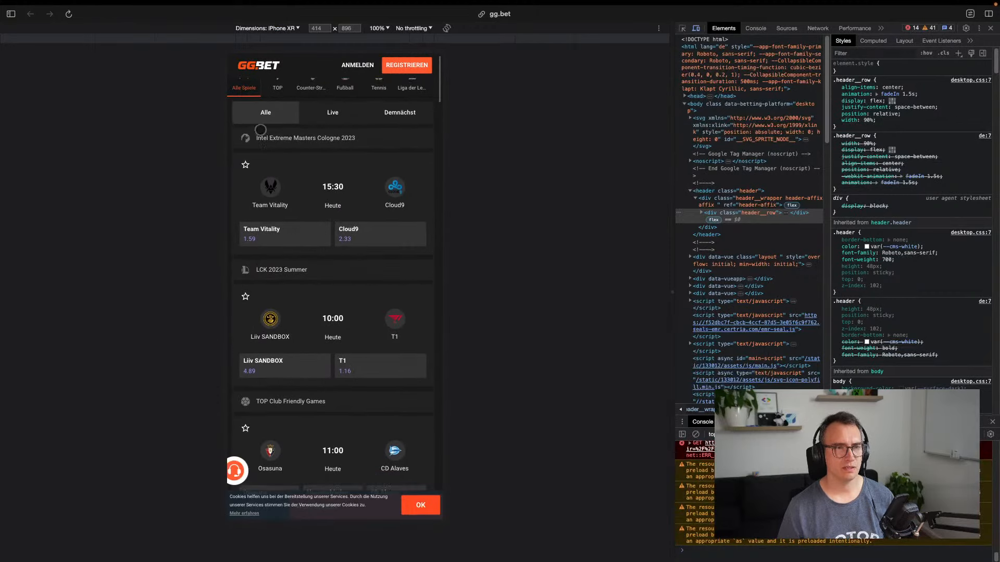
scroll(260, 130, "up", 1)
Browse the Liga der Legenden category's all, live and upcoming matches in the mobile view
left_click(276, 94)
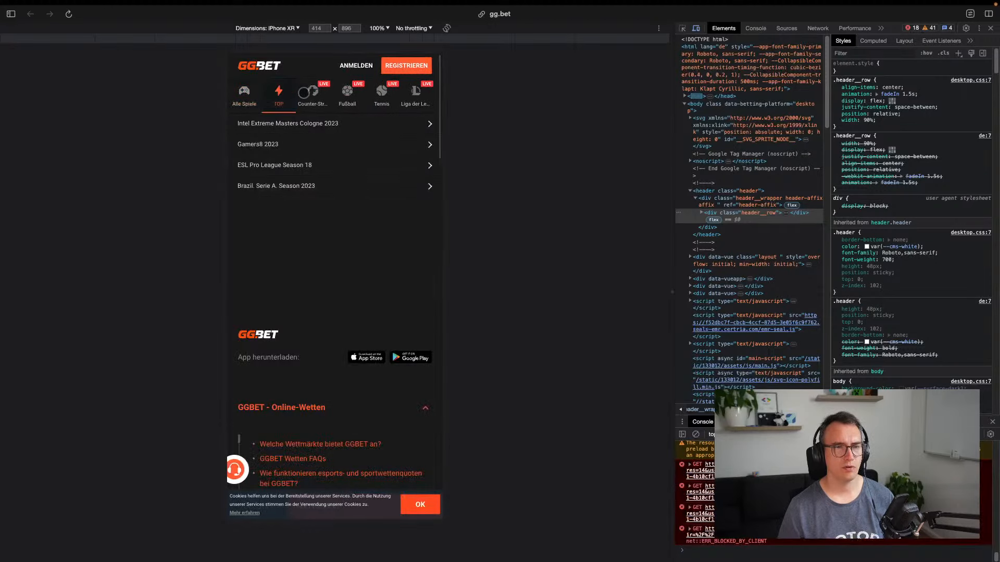
left_click(407, 94)
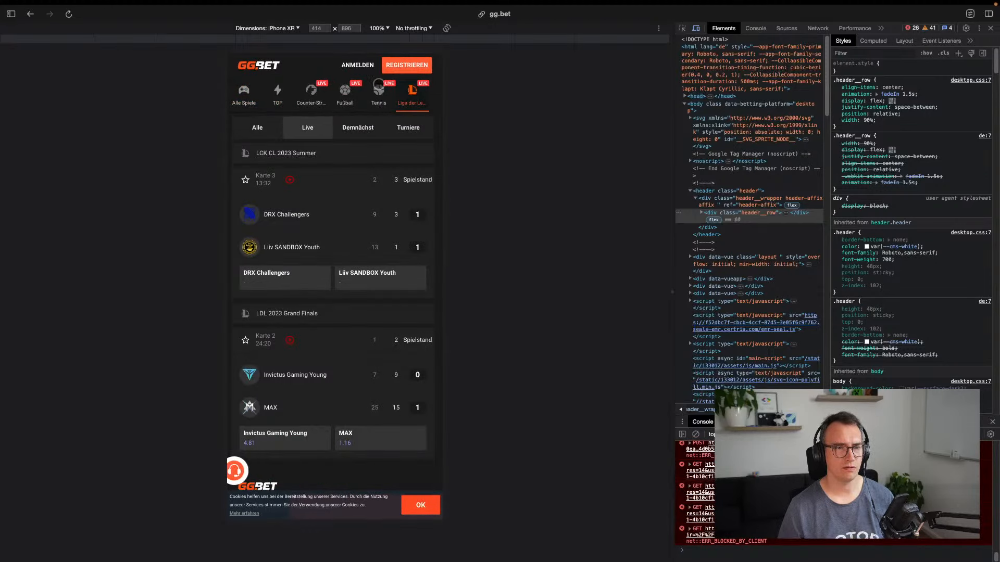
scroll(327, 281, "down", 1)
scroll(311, 296, "up", 1)
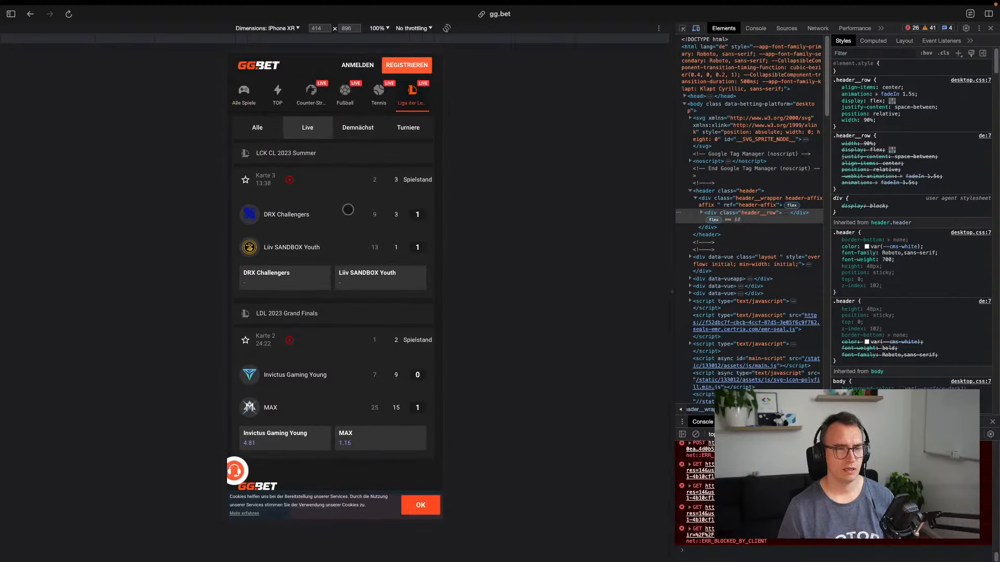
left_click(237, 126)
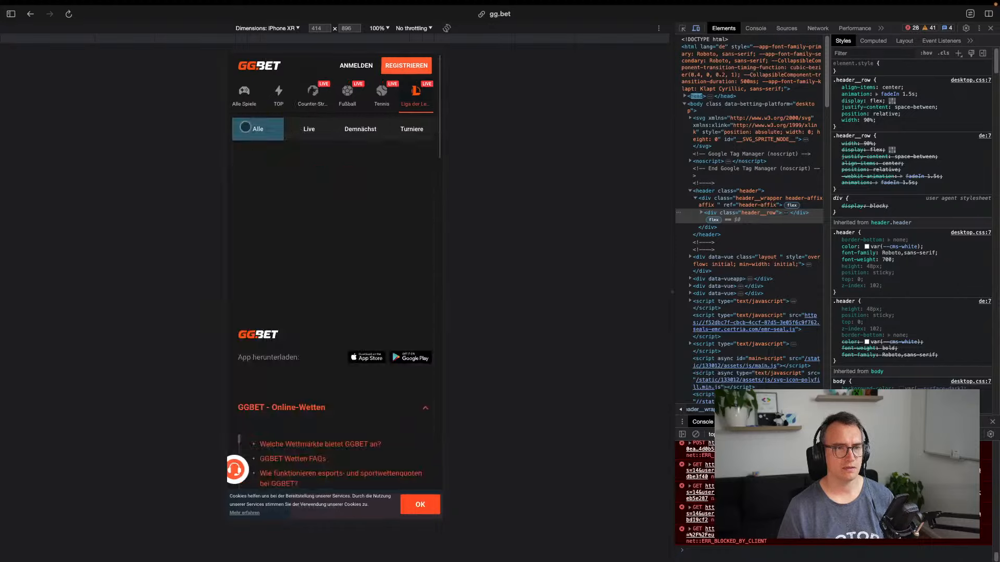
left_click(302, 132)
left_click(342, 139)
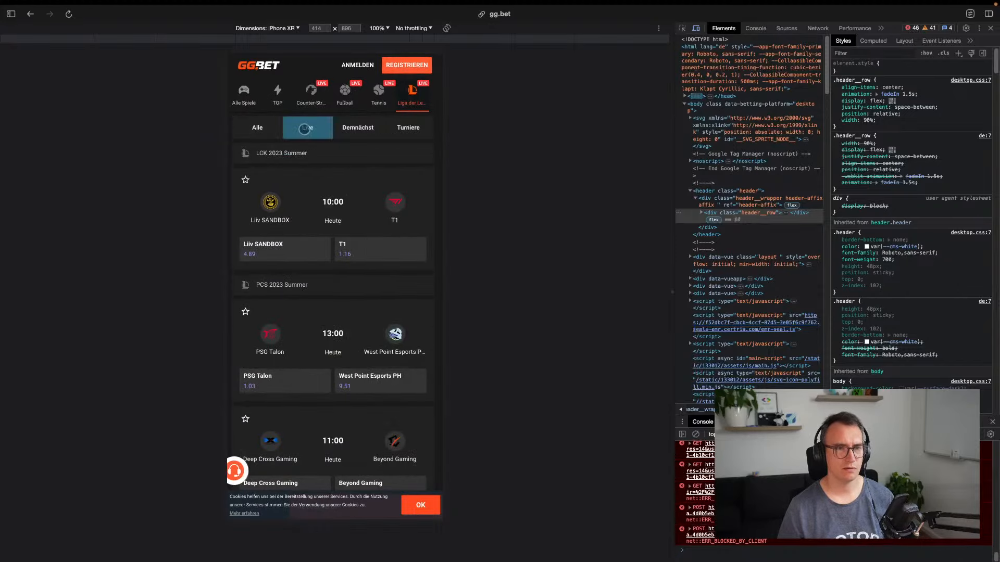
scroll(346, 225, "down", 1)
scroll(347, 225, "down", 10)
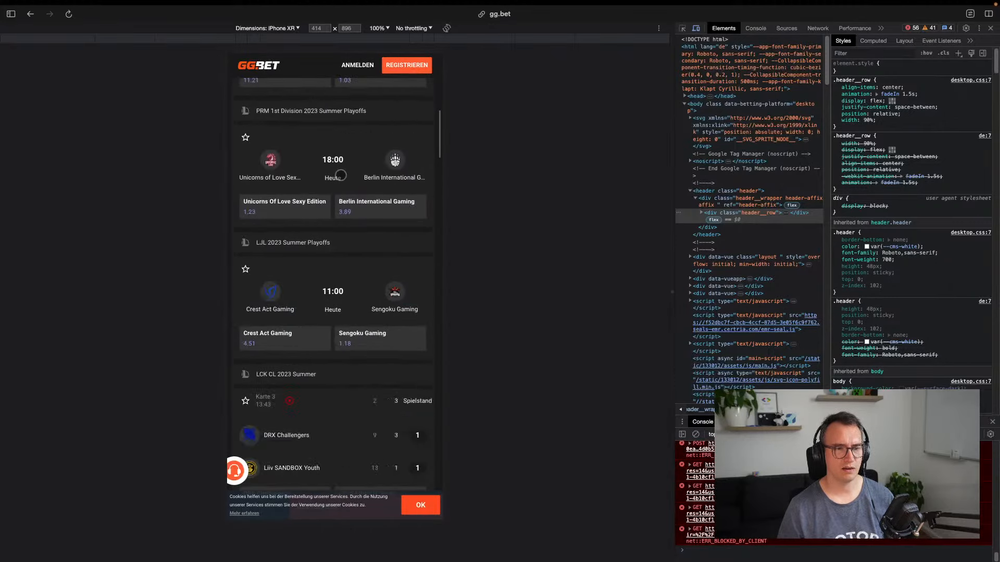
scroll(334, 216, "up", 12)
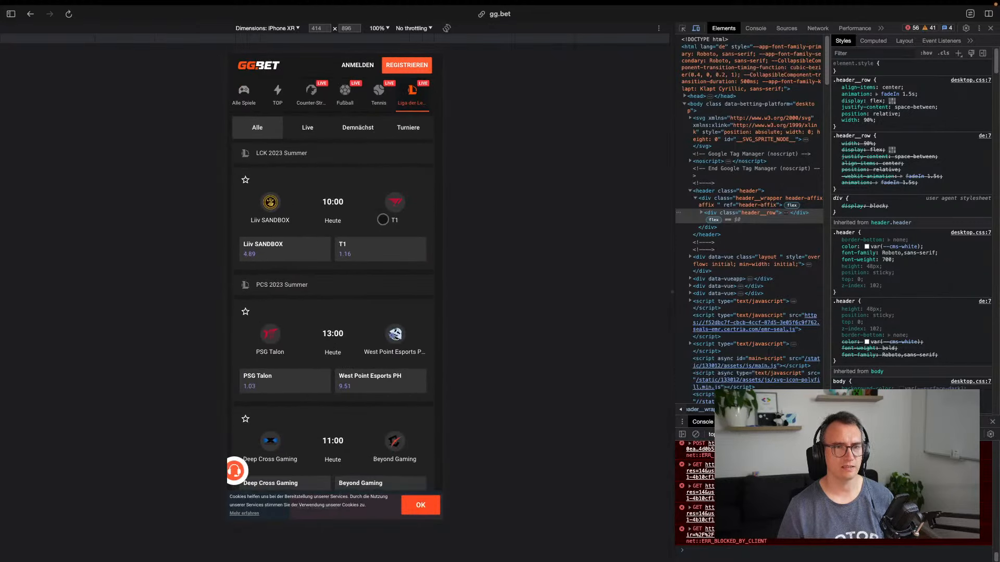
Screenshot the mobile tournament list, then return to the esports.net article
left_click(410, 130)
scroll(314, 272, "down", 15)
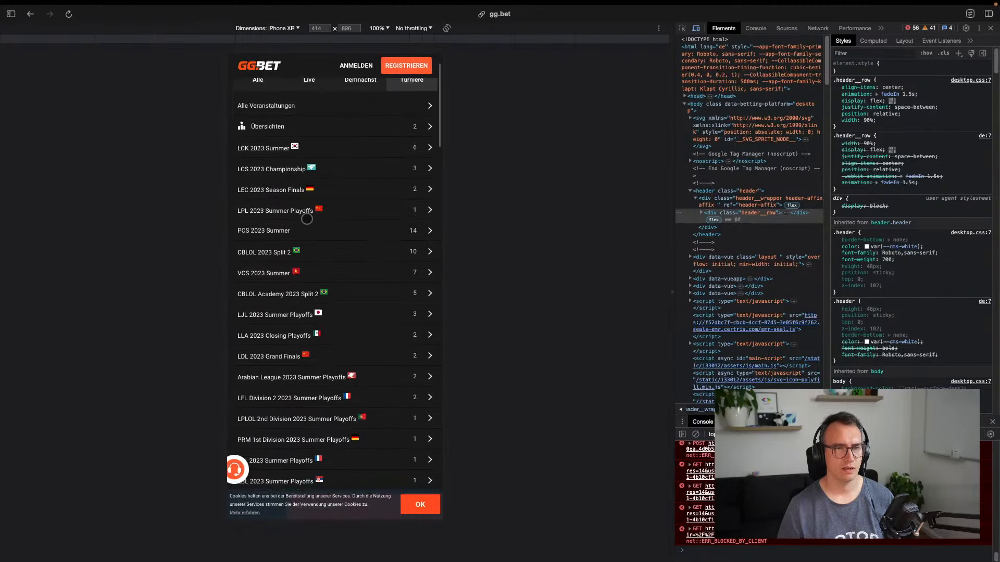
scroll(322, 246, "up", 15)
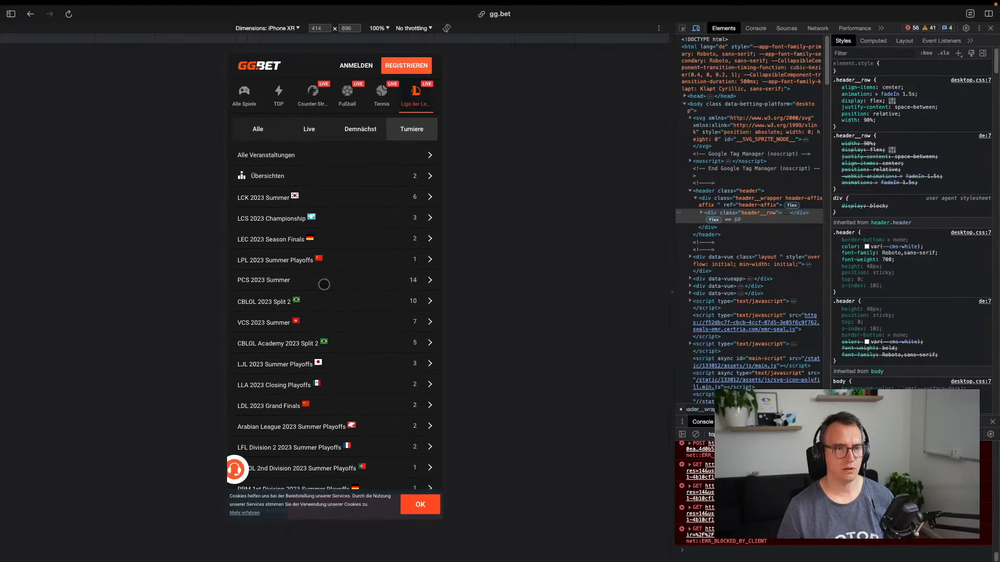
left_click_drag(225, 43, 443, 516)
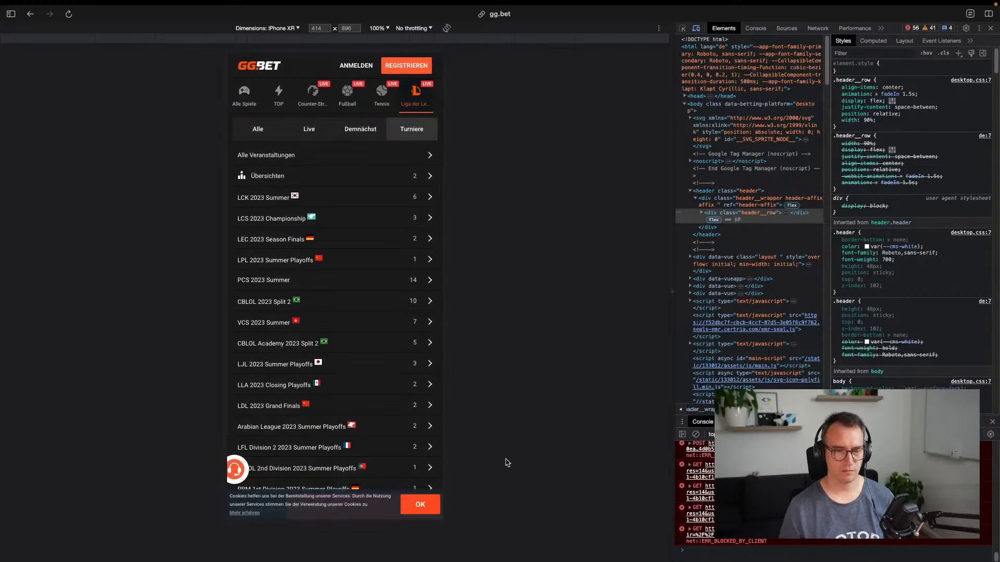
key("super+w")
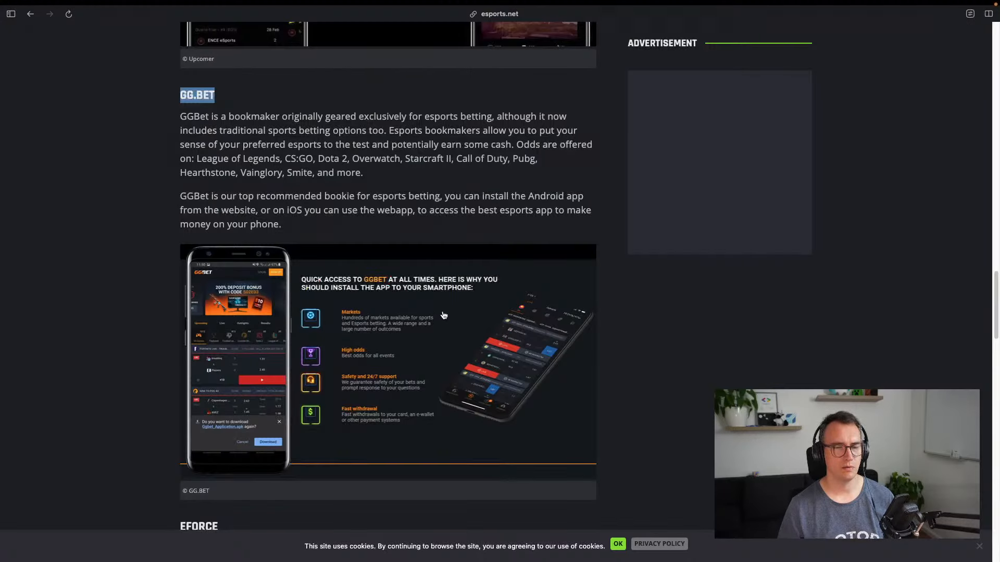
Paste the GG.BET screenshot into Miro, placed beside the other phone screenshots and shrunk to match
key("ctrl+Tab")
key("ctrl+Tab")
key("ctrl+Tab")
key("super+v")
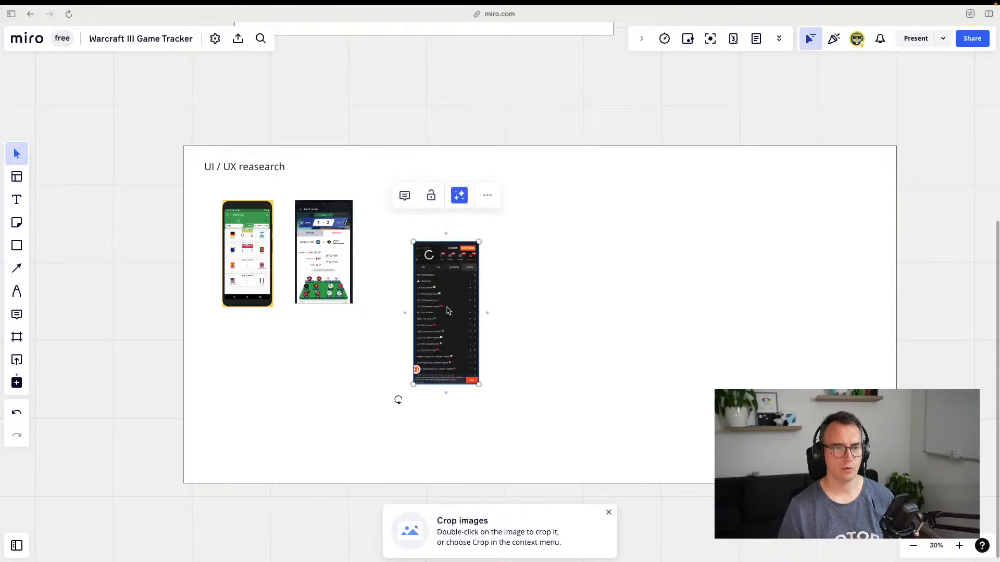
left_click_drag(465, 317, 436, 268)
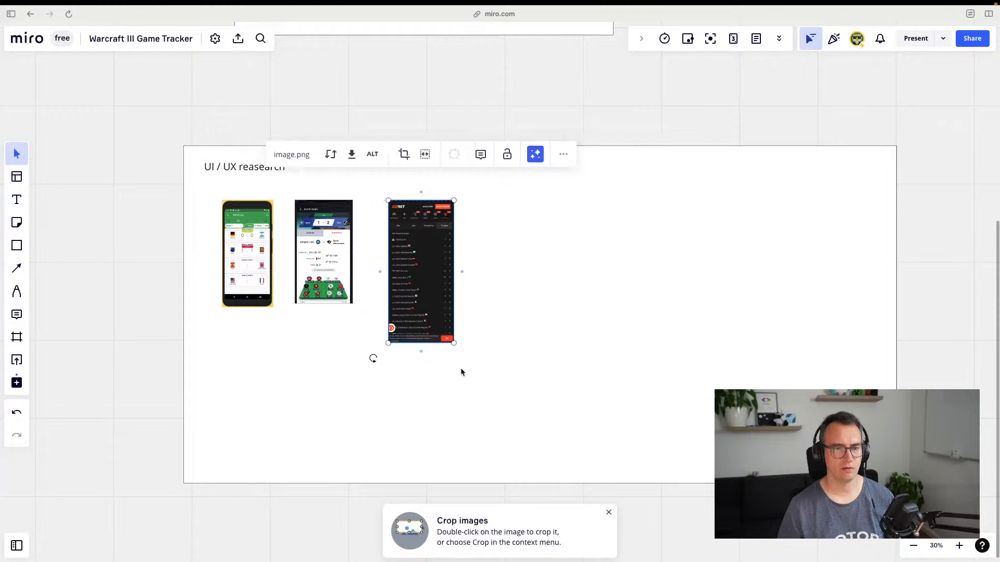
left_click_drag(456, 345, 436, 304)
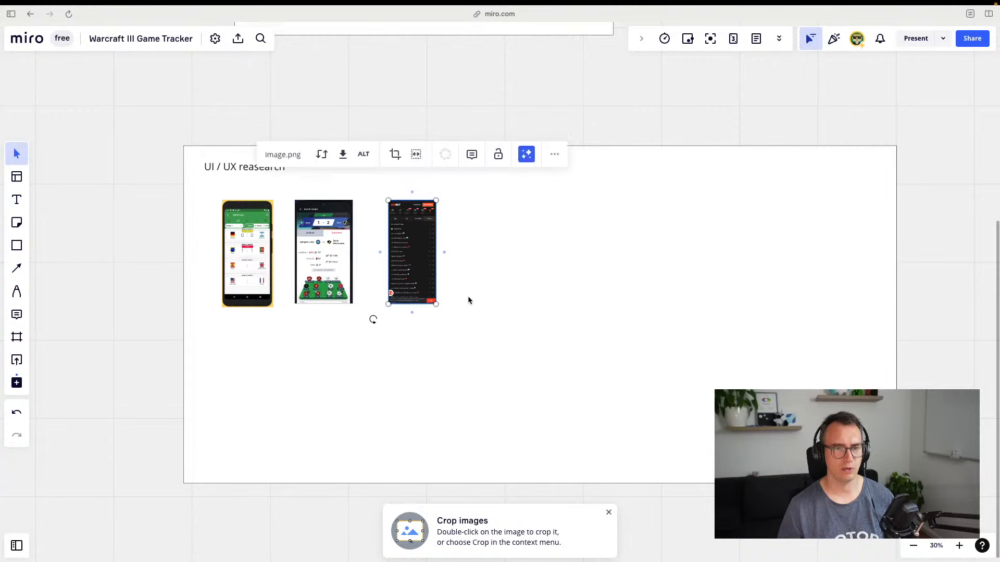
left_click(503, 317)
key("ctrl+Tab")
key("ctrl+Tab")
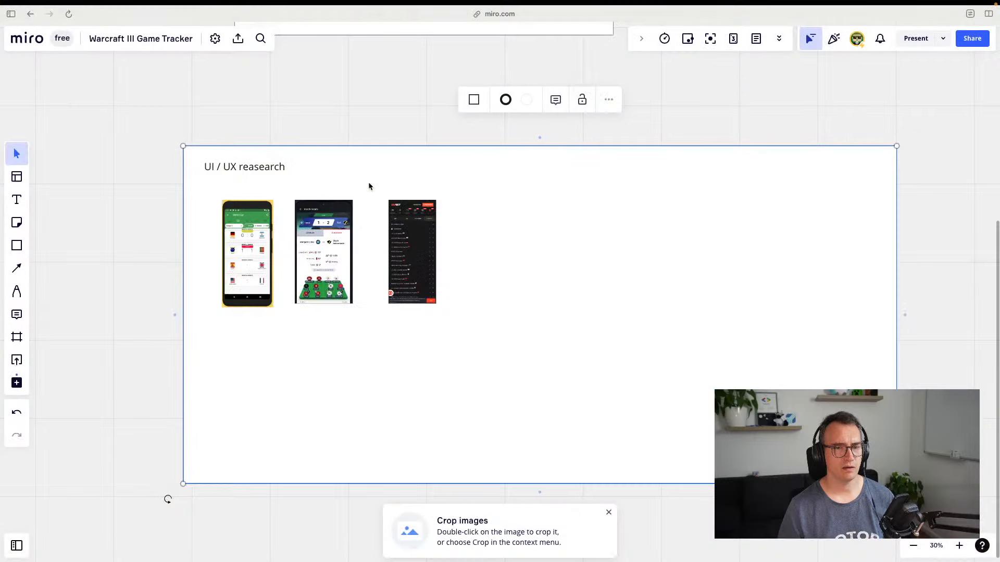
key("ctrl+Tab")
key("ctrl+Tab")
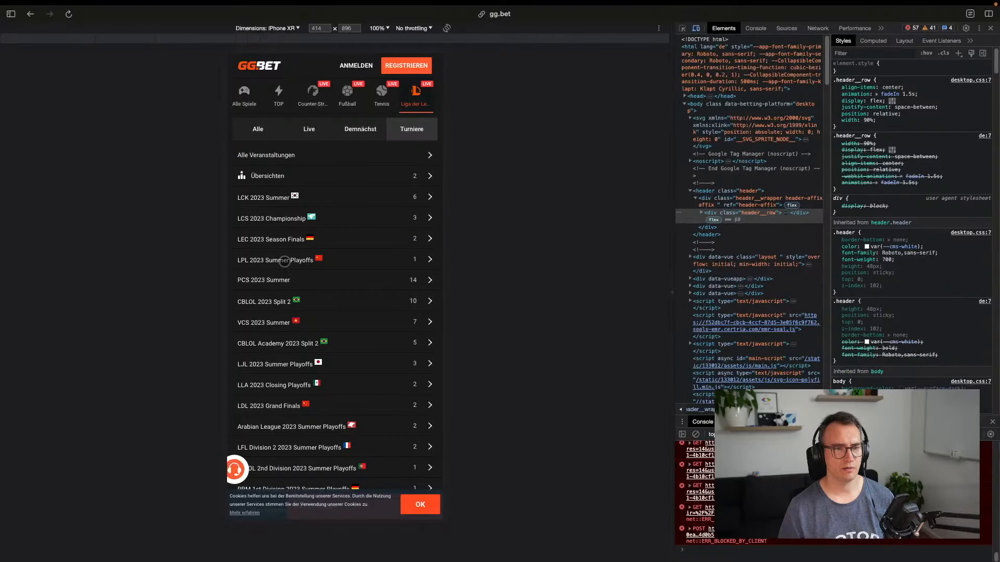
Browse the LCK 2023 Summer match list, then bring up the list of all tournaments
scroll(271, 219, "down", 2)
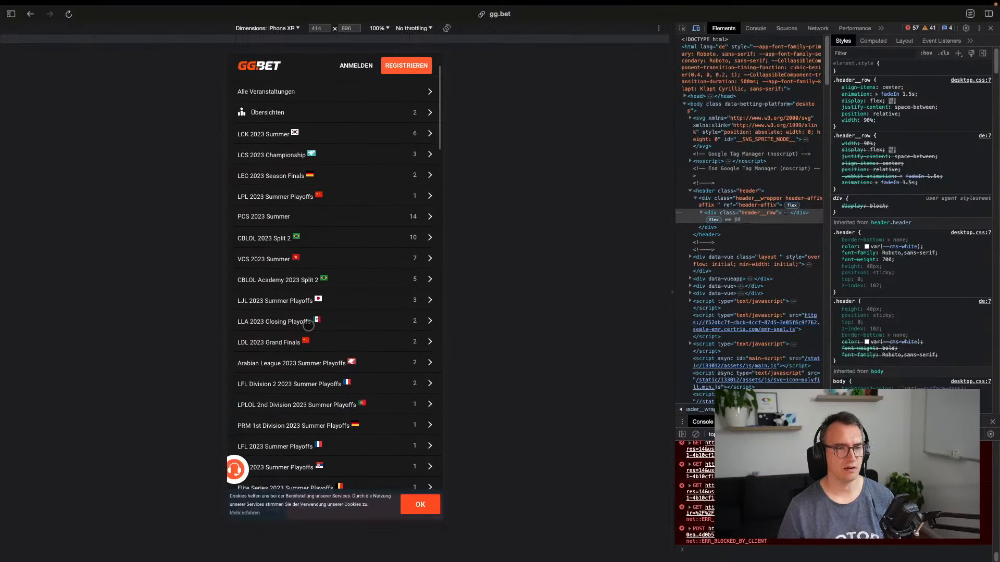
scroll(267, 203, "down", 10)
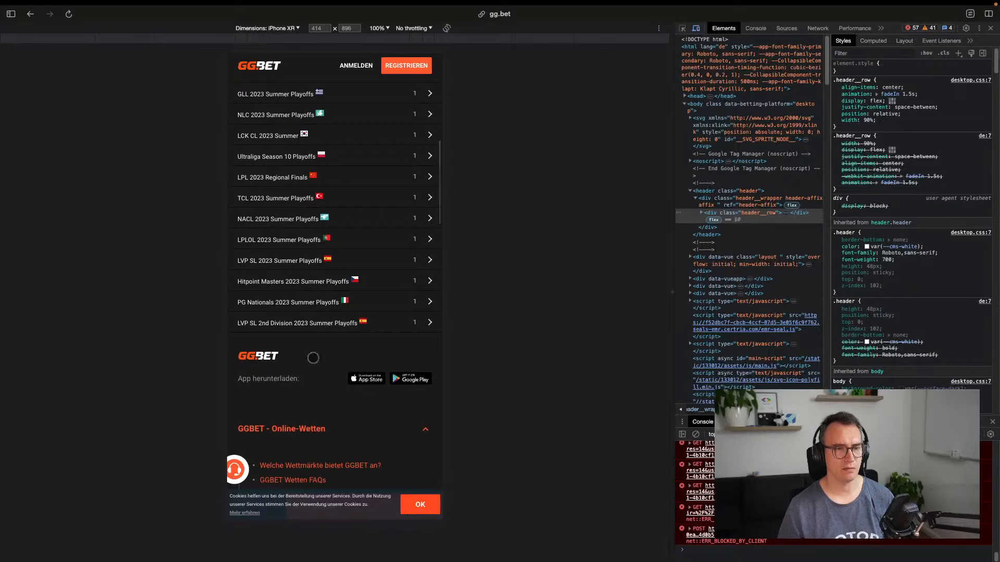
scroll(311, 357, "up", 10)
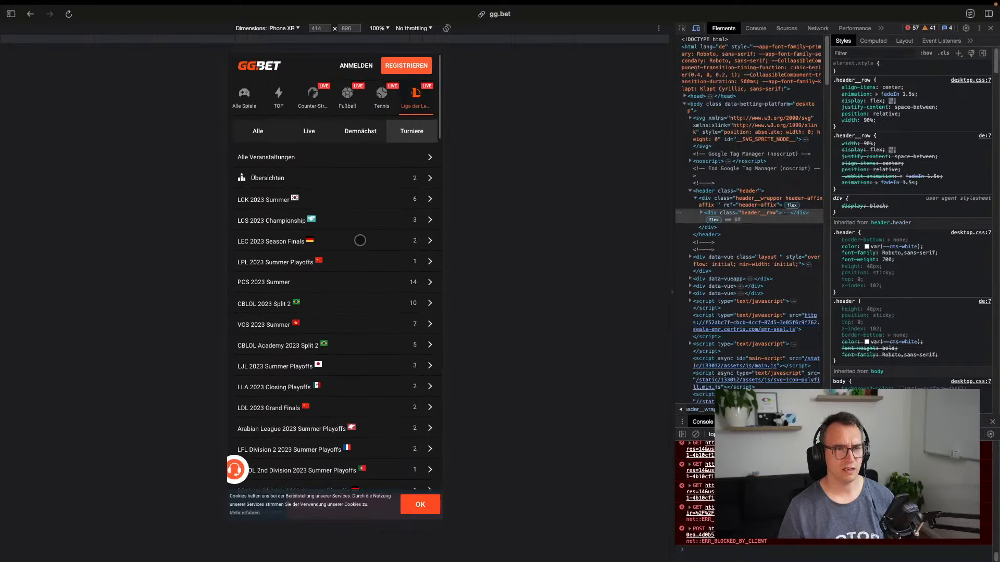
left_click(272, 197)
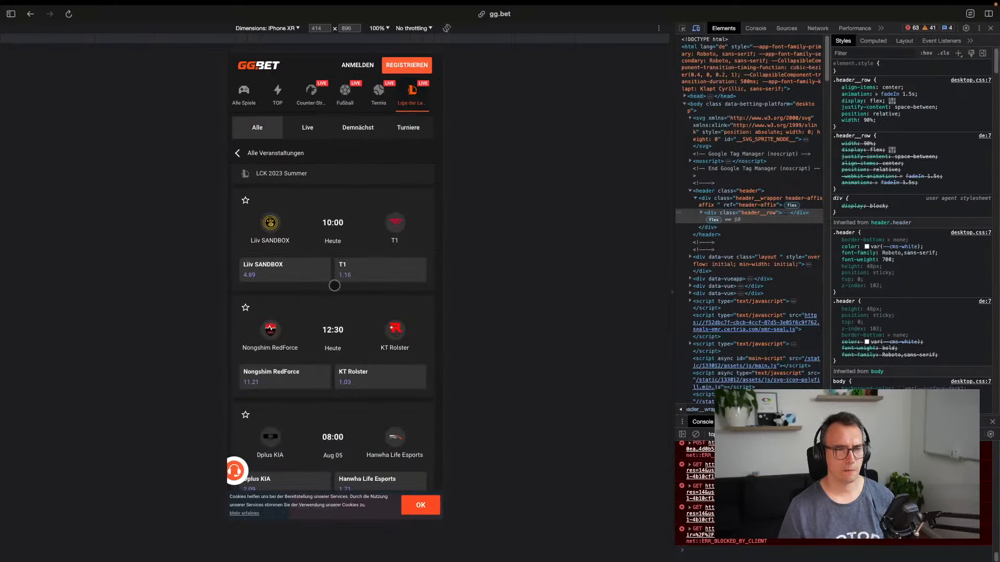
scroll(335, 283, "down", 10)
scroll(349, 328, "up", 5)
scroll(349, 328, "up", 5)
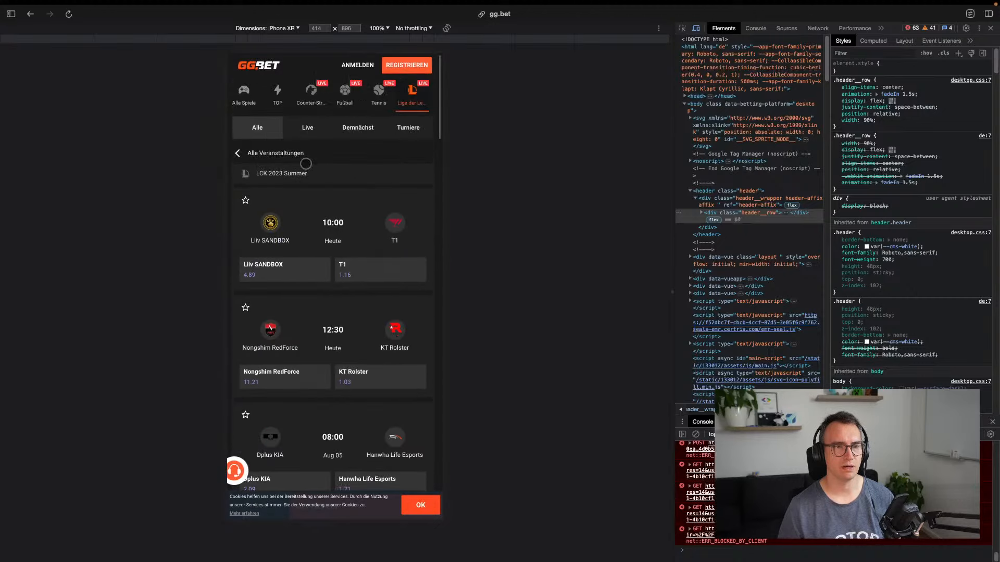
scroll(335, 190, "down", 10)
left_click_drag(320, 271, 318, 427)
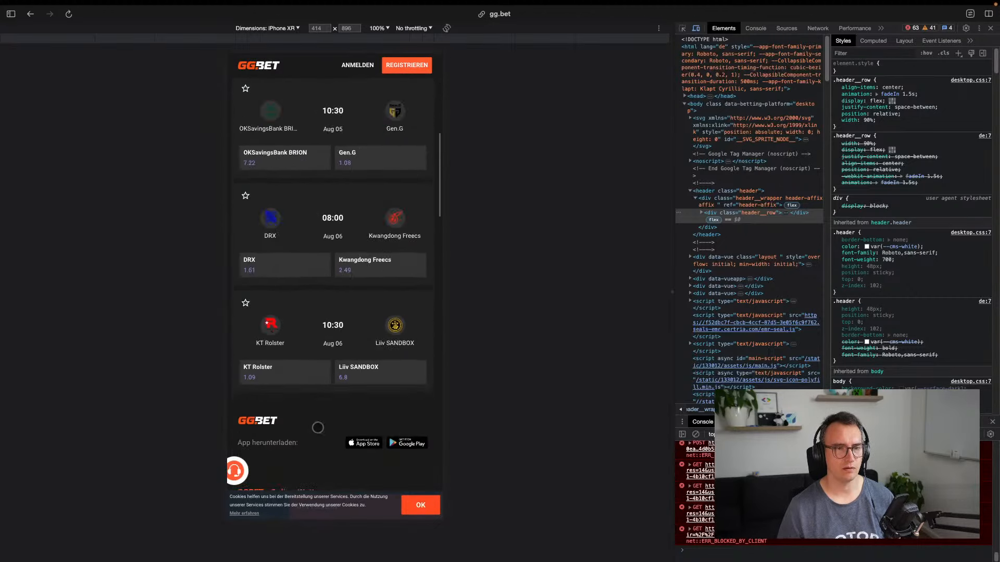
left_click(240, 152)
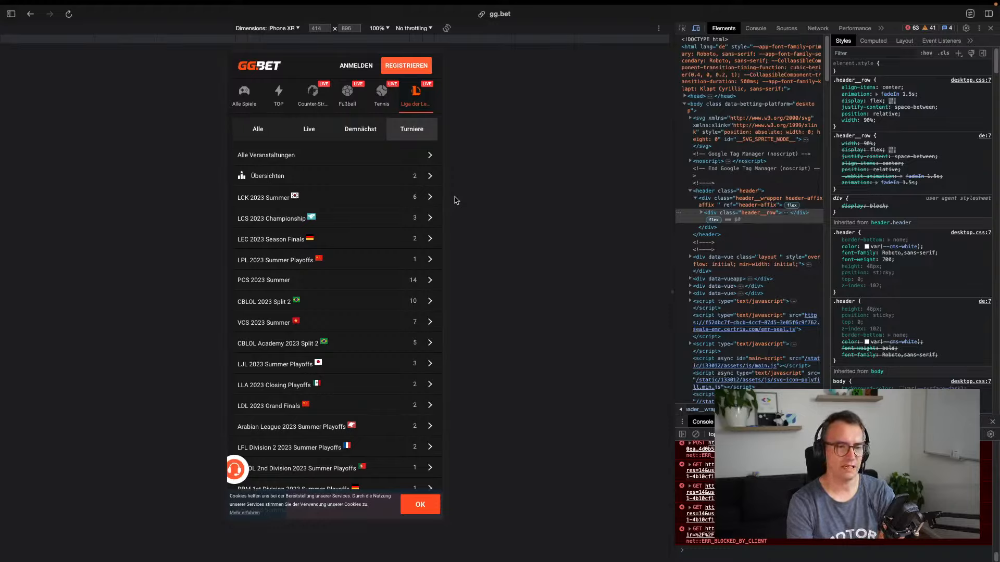
View the Übersichten overview with LEC 2023 Season Finals winner odds, then close the GG.BET tab
scroll(349, 328, "down", 10)
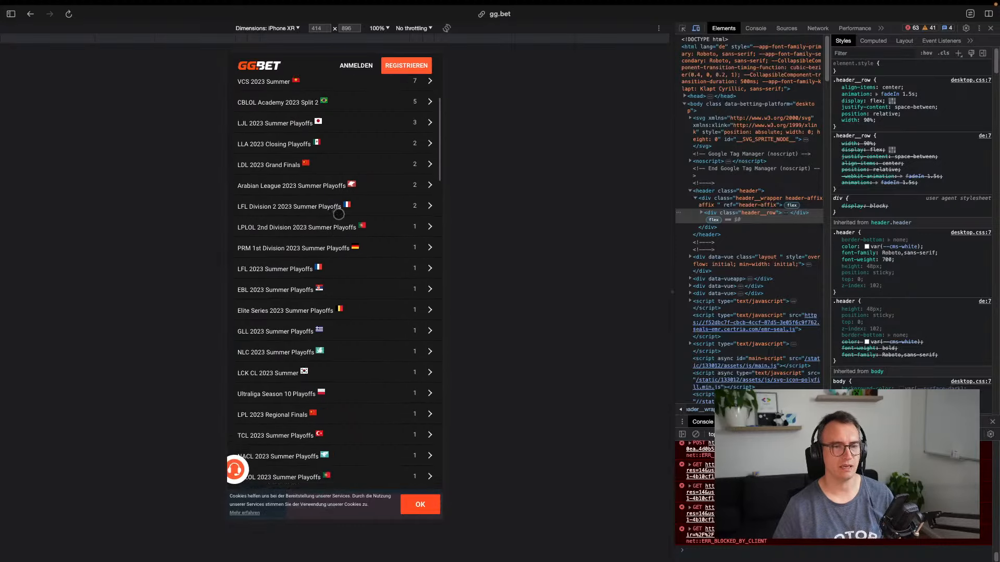
scroll(338, 261, "up", 10)
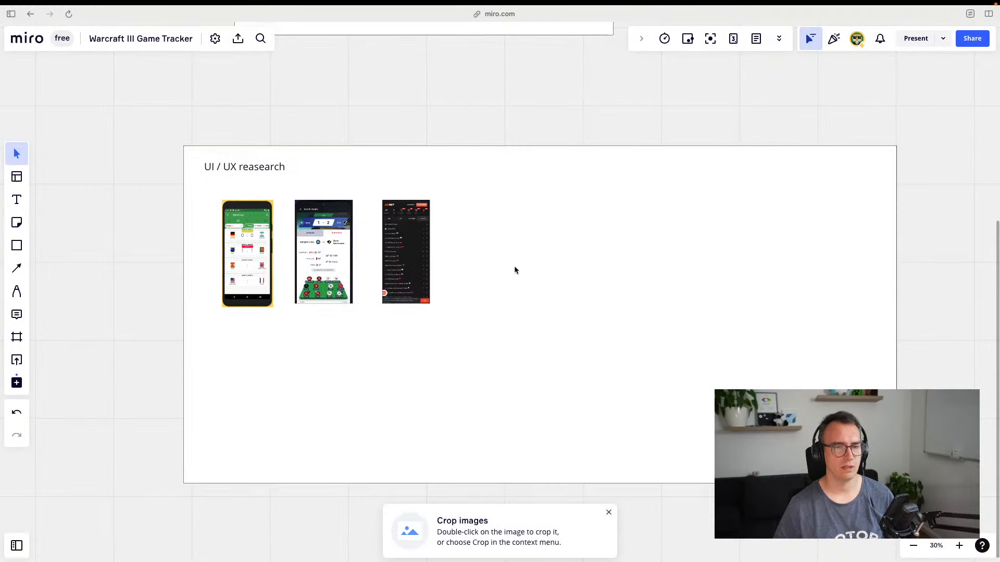
left_click(525, 276)
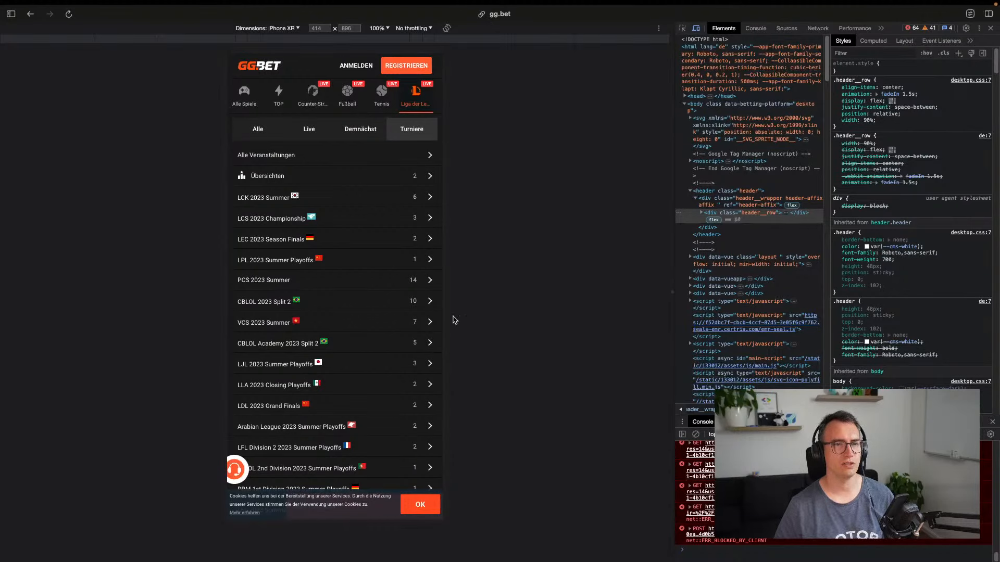
key("super+s")
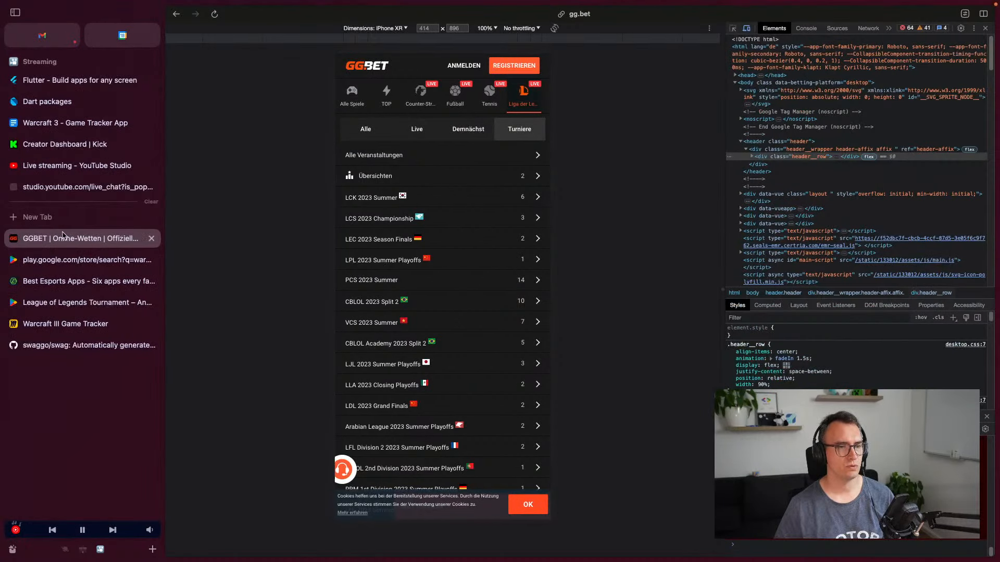
left_click(390, 171)
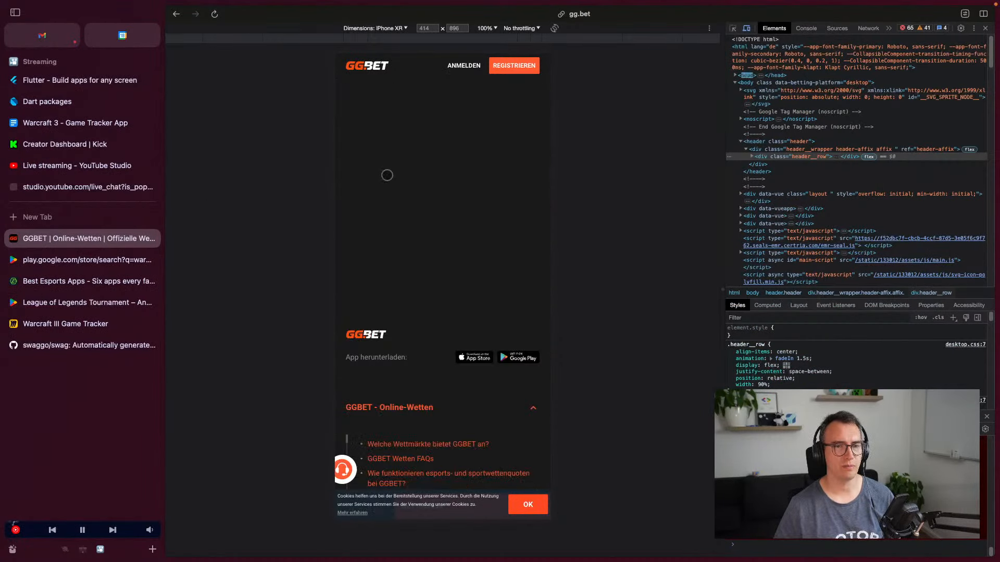
left_click_drag(464, 273, 439, 348)
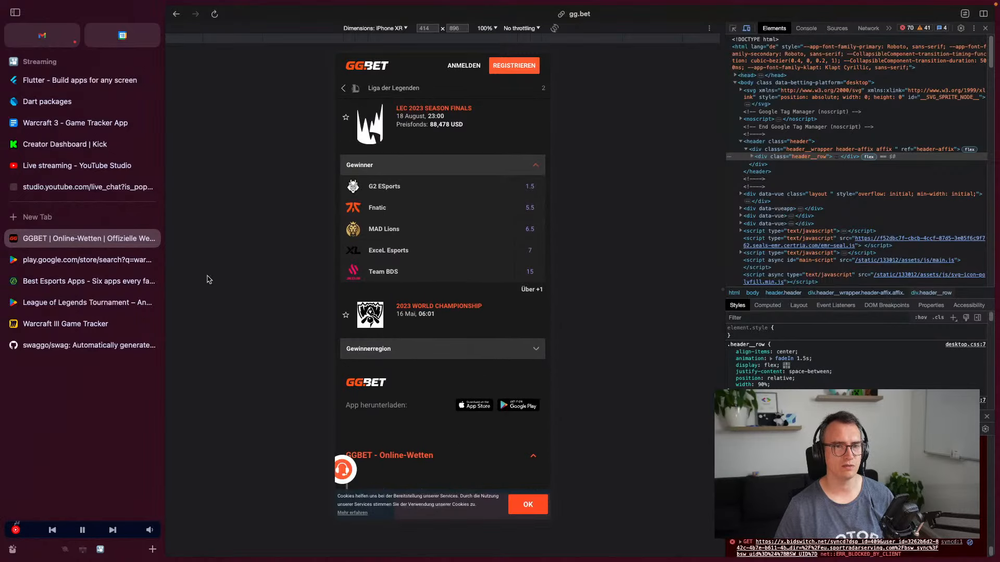
key("super+w")
key("super+w")
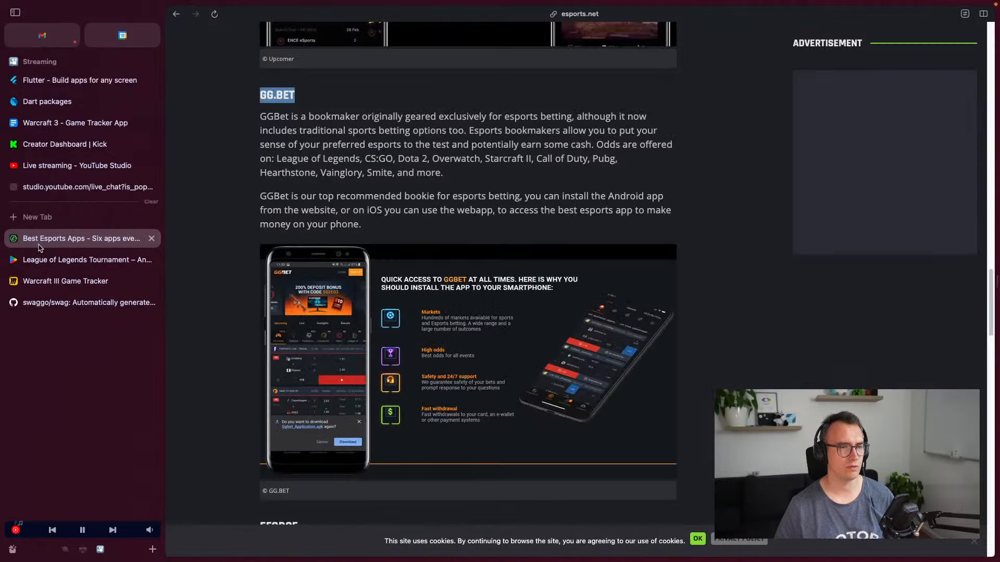
Read through the eForce section of the esports apps article
scroll(286, 172, "down", 5)
double_click(285, 172)
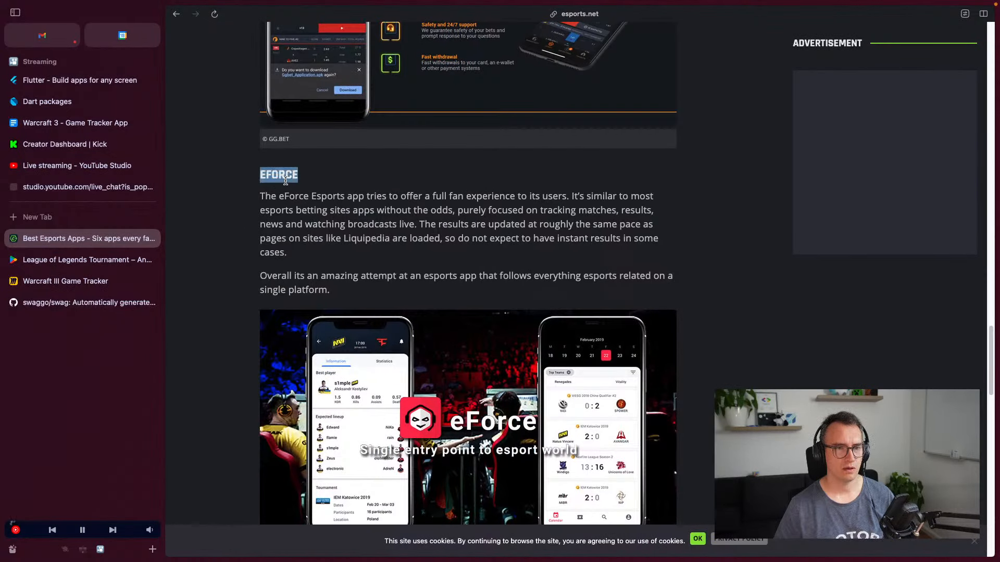
scroll(250, 301, "down", 3)
left_click_drag(287, 114, 612, 175)
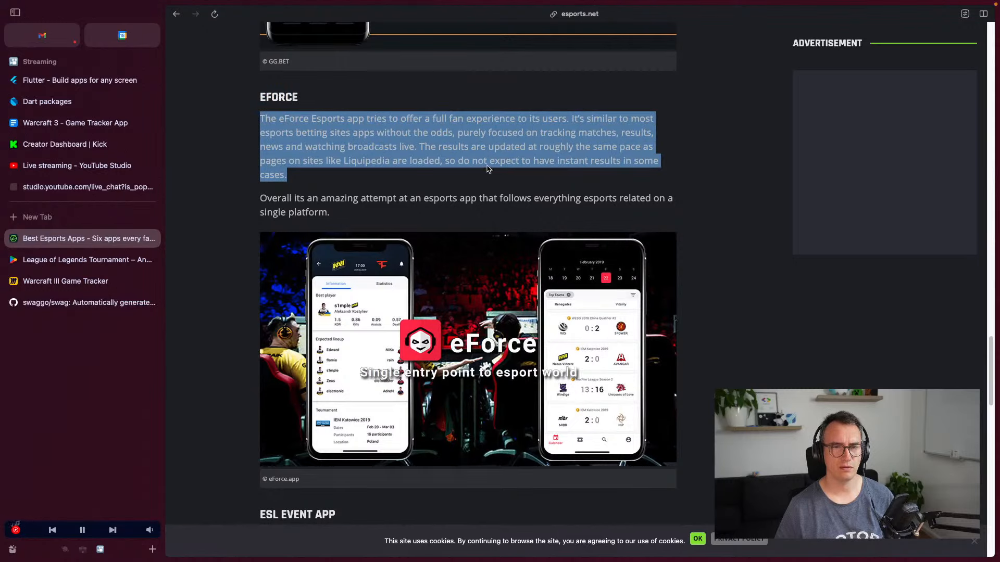
left_click(296, 157)
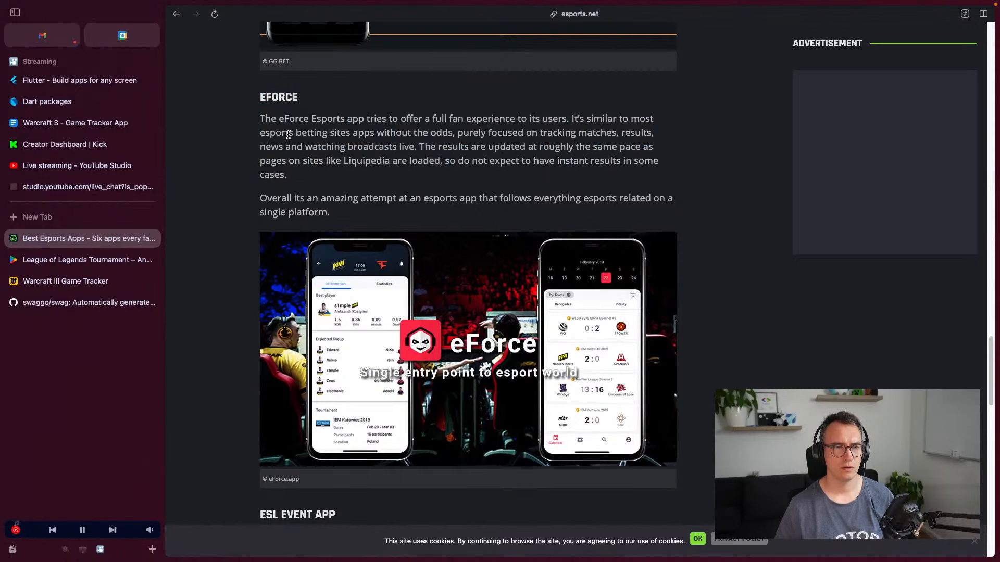
scroll(251, 188, "down", 5)
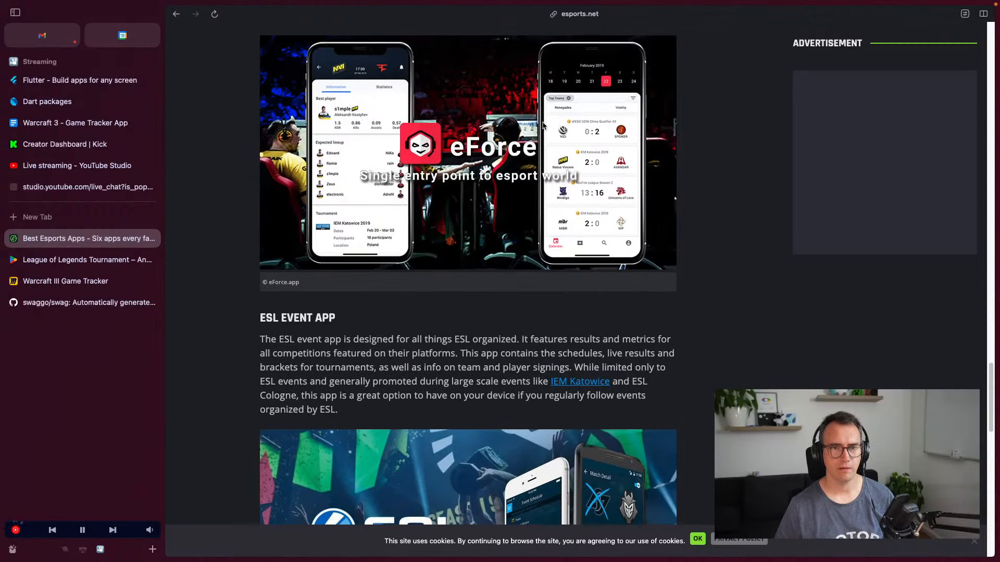
scroll(573, 138, "up", 1)
scroll(365, 237, "up", 1)
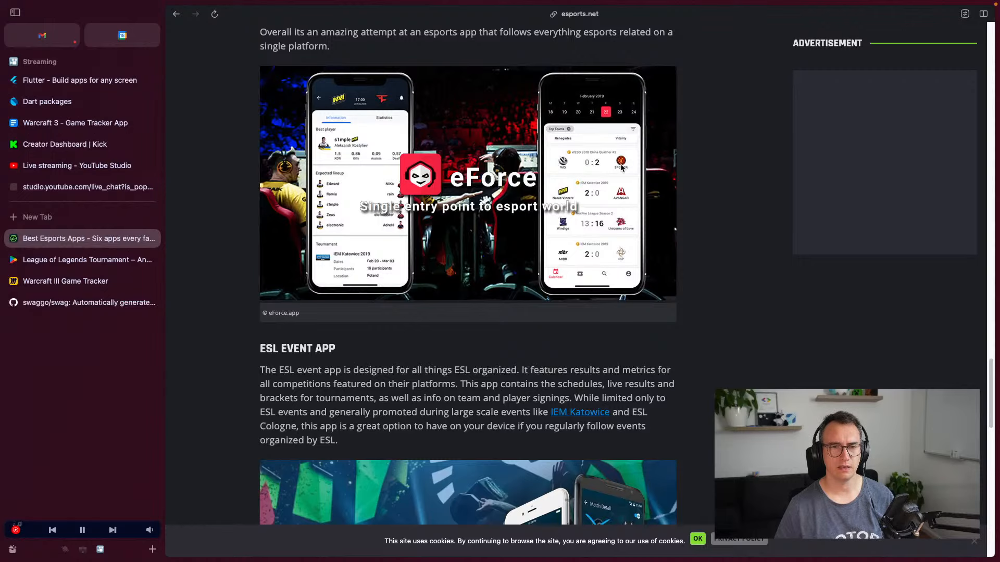
scroll(463, 193, "up", 2)
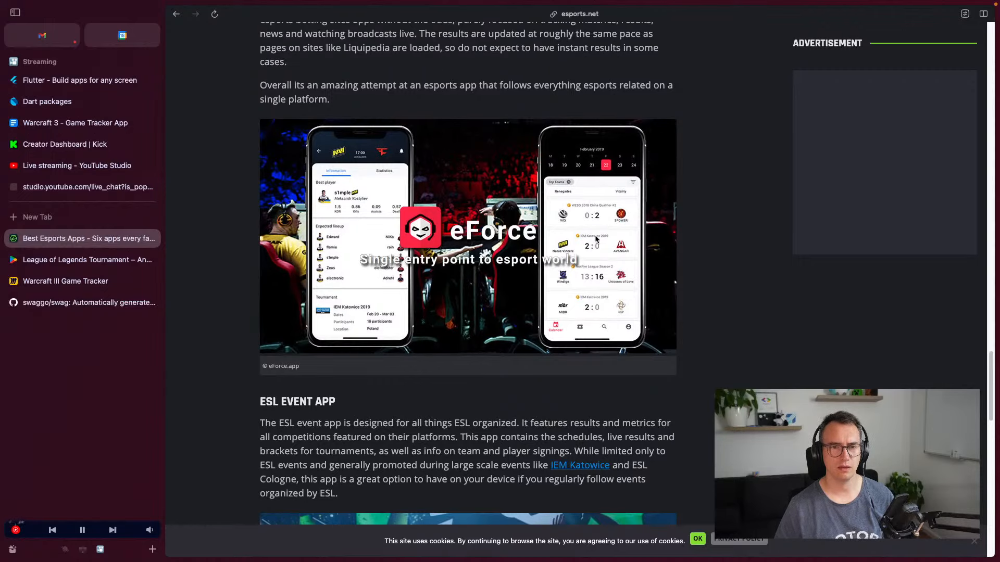
scroll(596, 239, "up", 6)
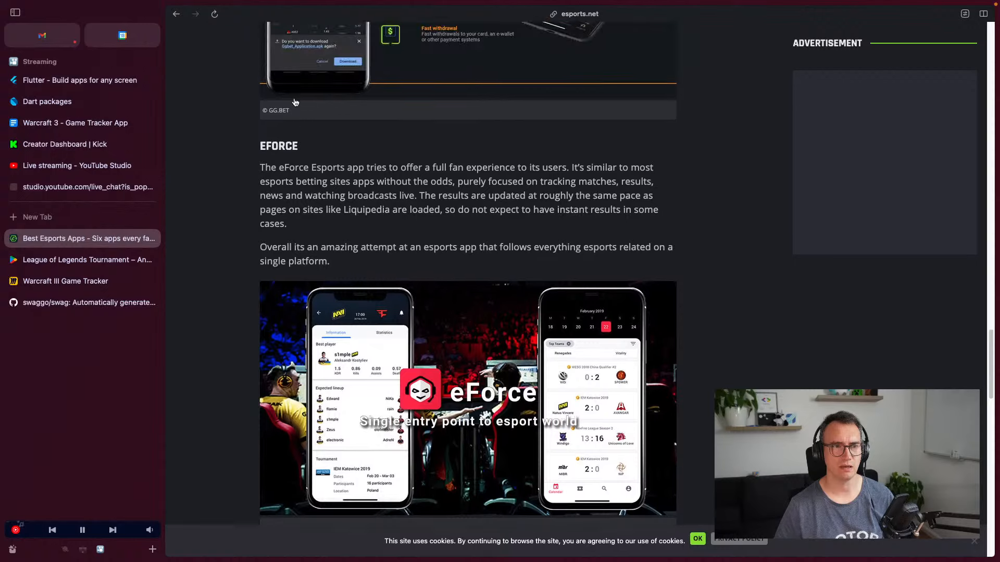
scroll(294, 103, "up", 1)
scroll(393, 186, "down", 8)
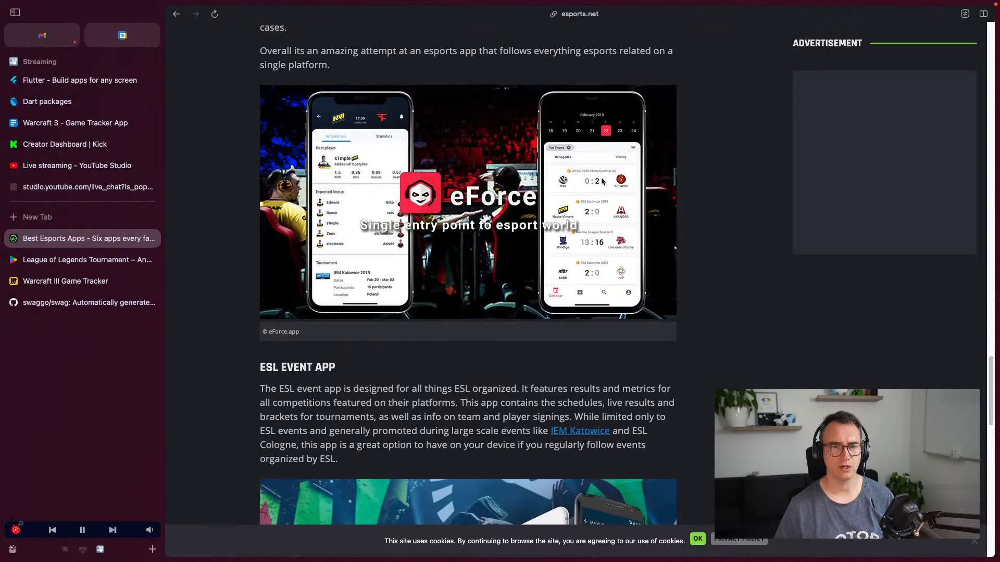
Screenshot the eForce match-results phone image and paste it onto the Miro board
key("super+shift+4")
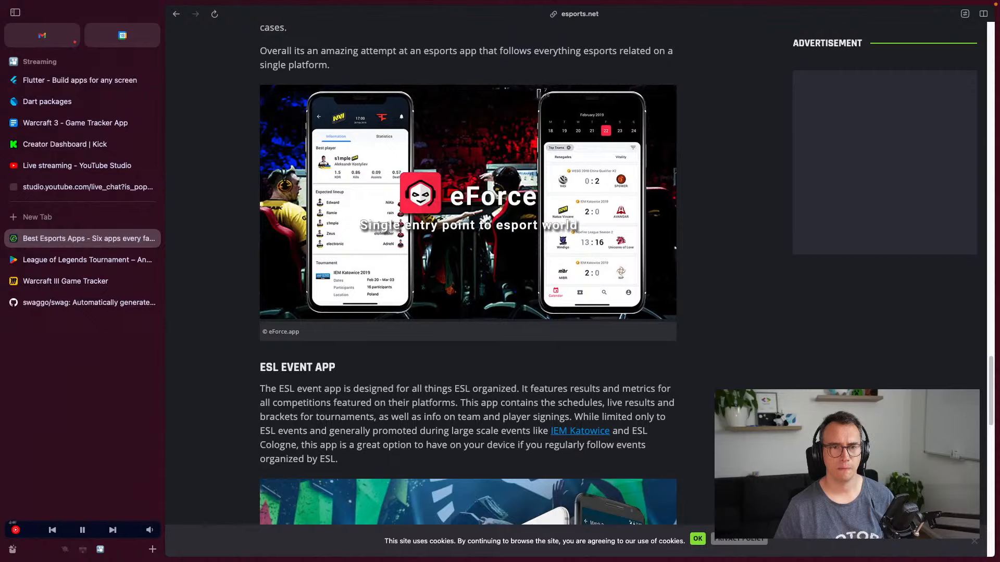
left_click_drag(535, 90, 646, 319)
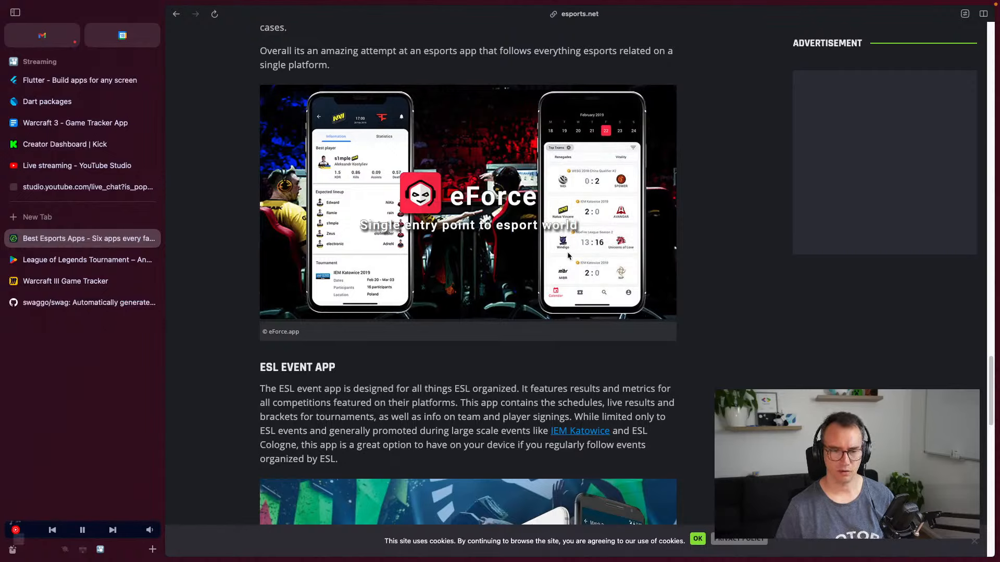
left_click(66, 282)
key("super+v")
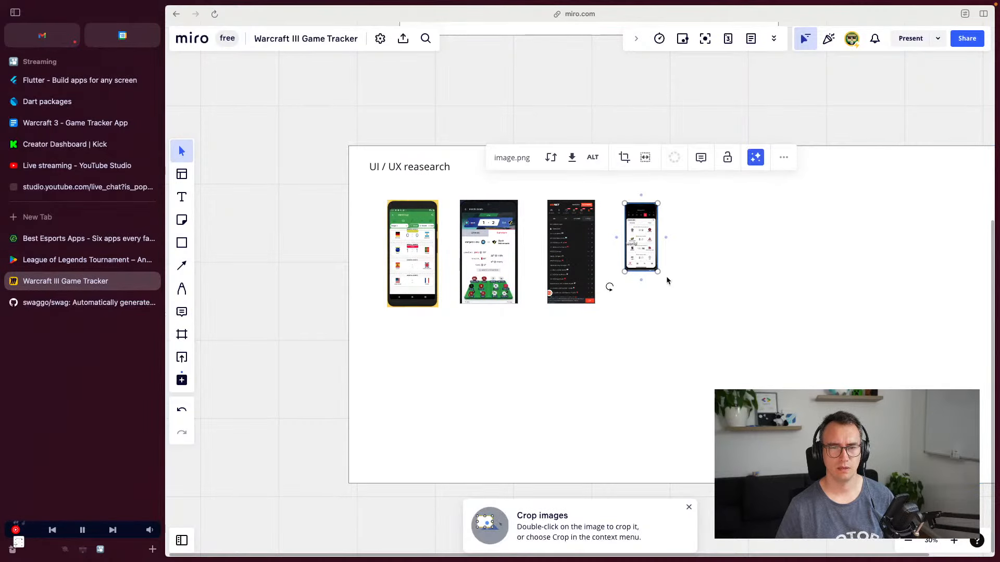
Enlarge the eForce screenshot in Miro, then open Dribbble's Play Button Animation page
left_click_drag(667, 281, 694, 296)
left_click(809, 320)
key("super+t")
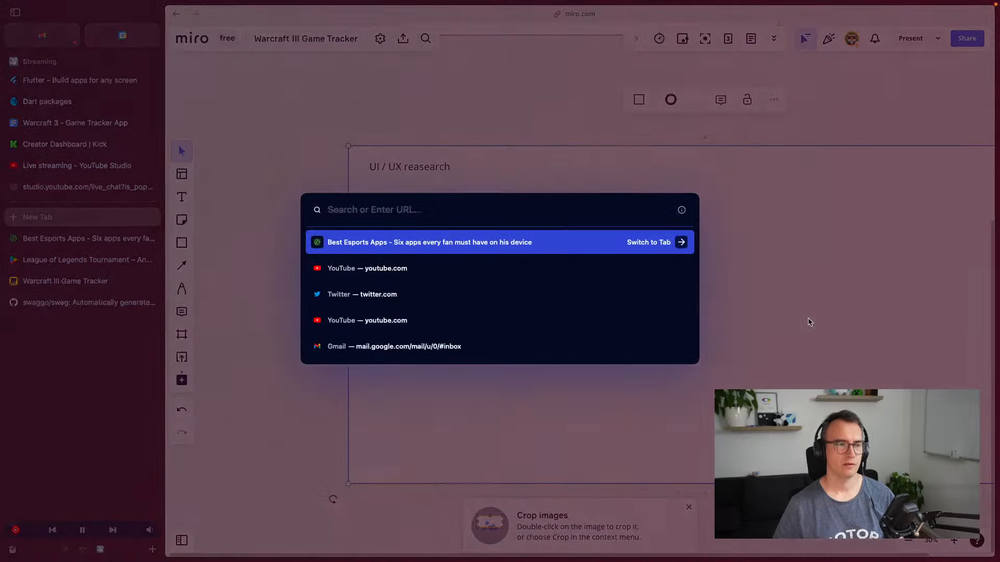
type("dribbble.com/tags/play_button_animation")
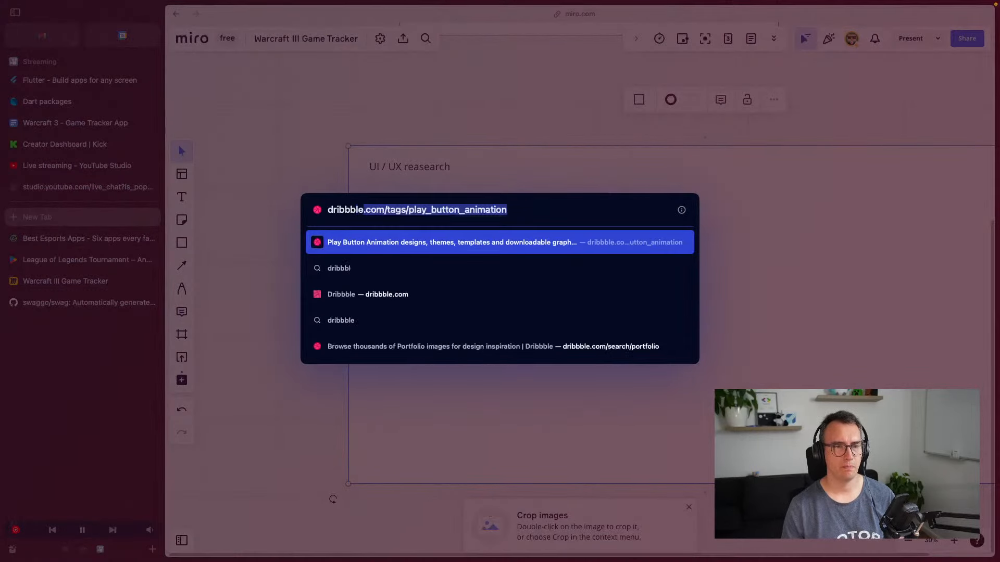
key("Return")
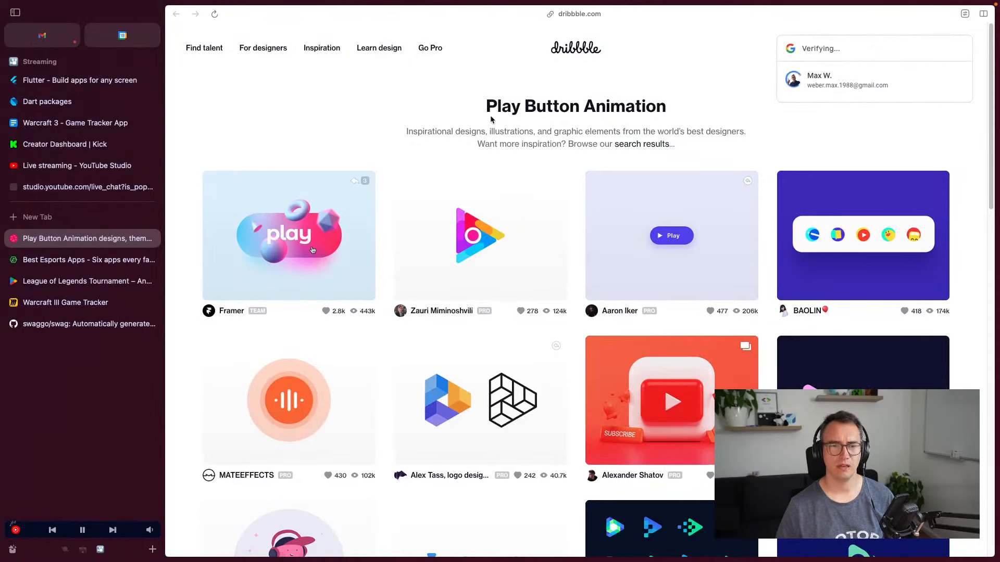
Search Dribbble for Esport and narrow the results to mobile designs
key("super+s")
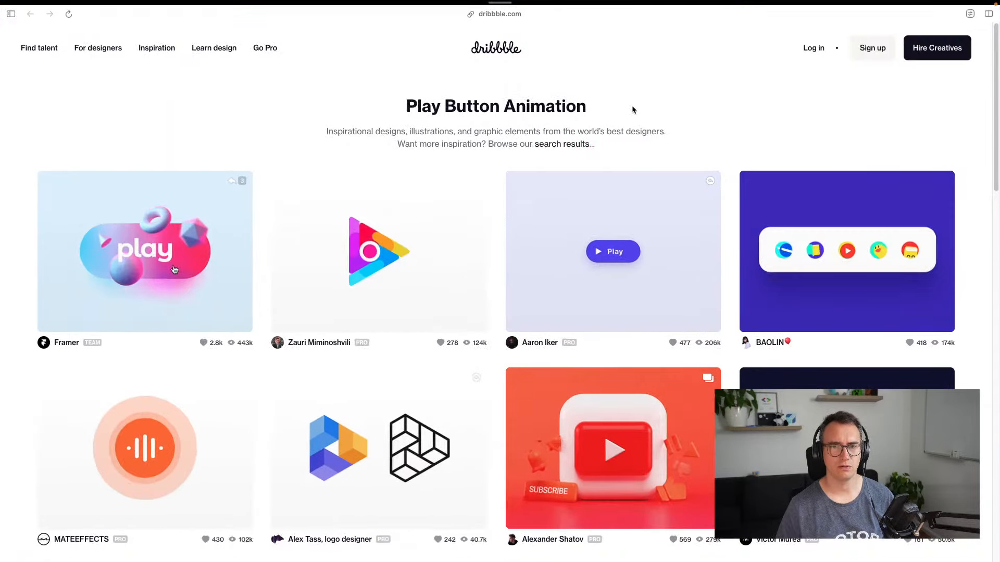
left_click(742, 48)
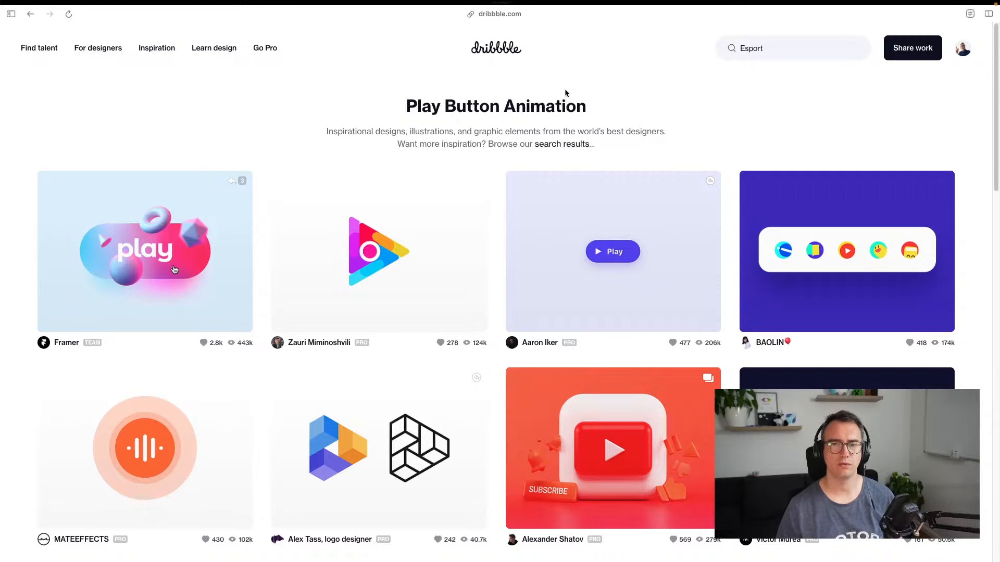
key("Return")
scroll(333, 156, "down", 5)
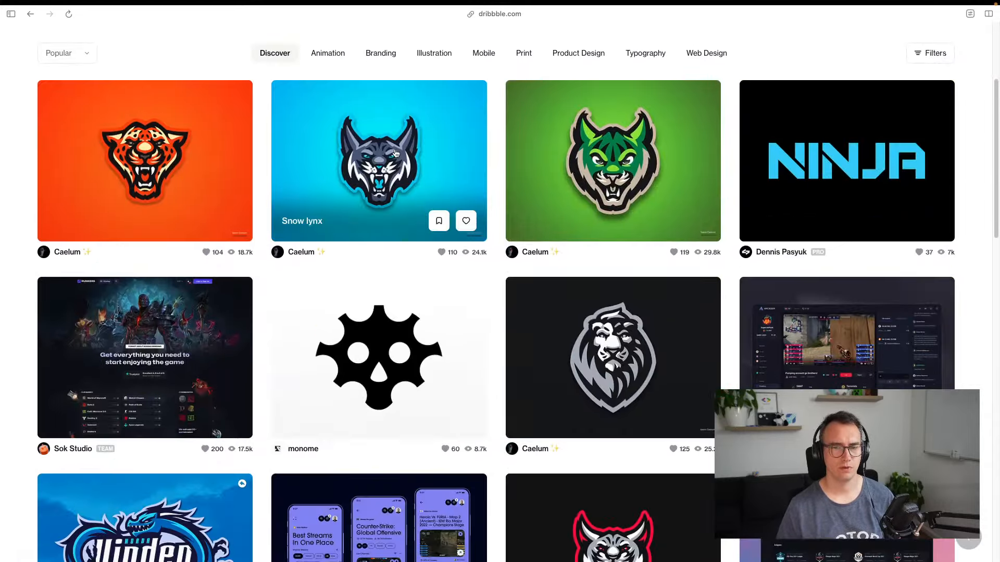
scroll(448, 135, "up", 5)
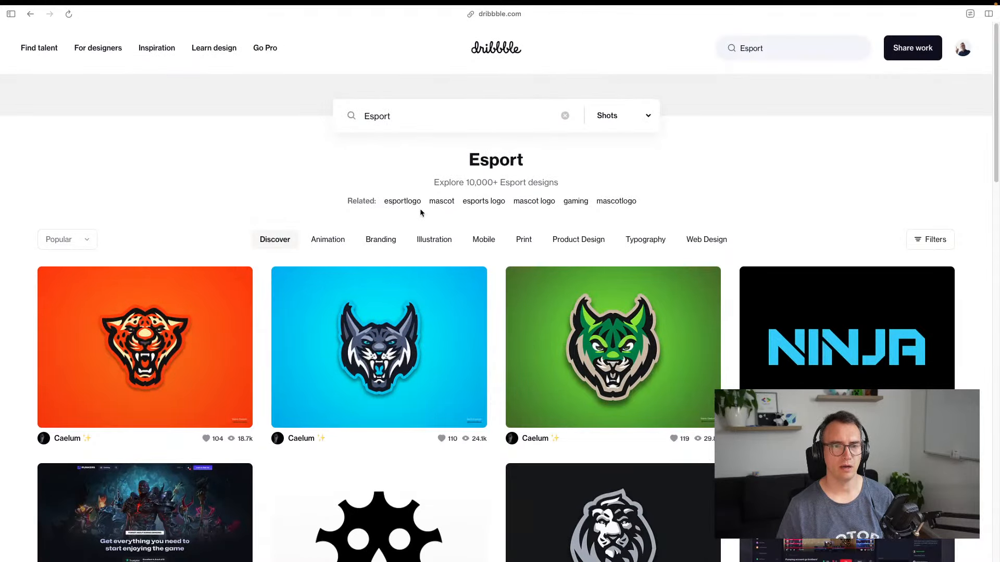
left_click(485, 241)
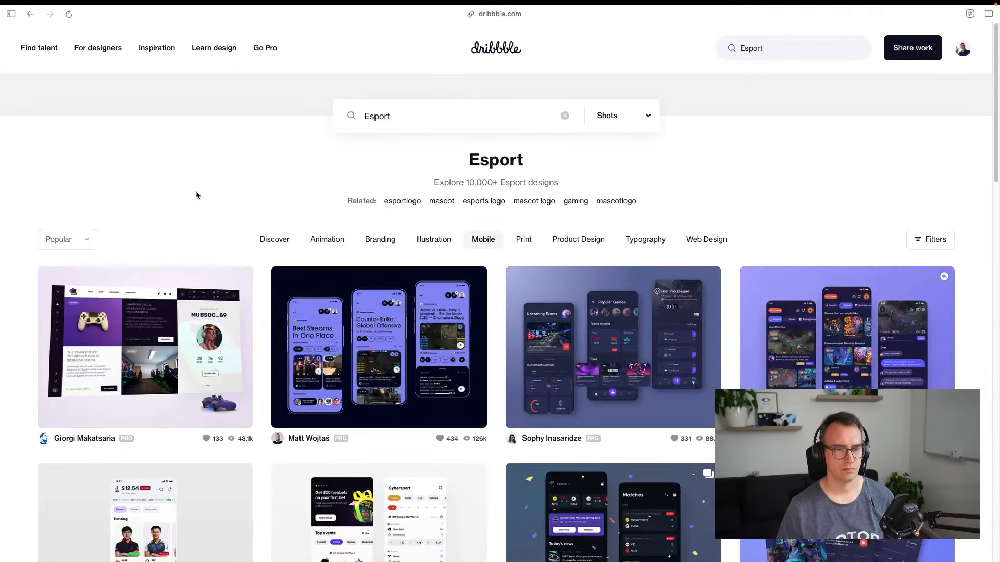
scroll(196, 191, "down", 4)
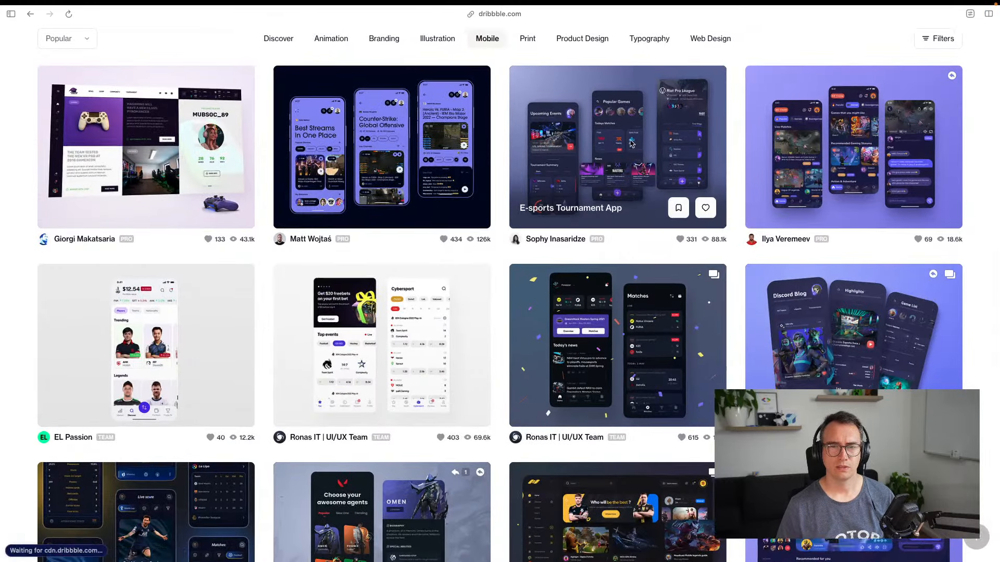
Screenshot the E-sports Tournament App shot's Upcoming Events mockup and view the image full size
left_click(631, 144)
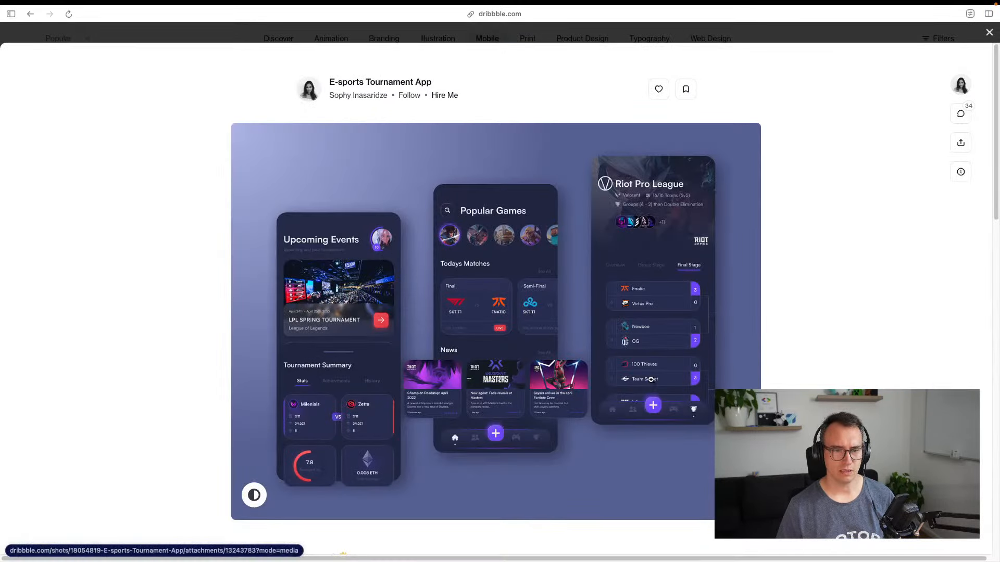
scroll(632, 177, "down", 1)
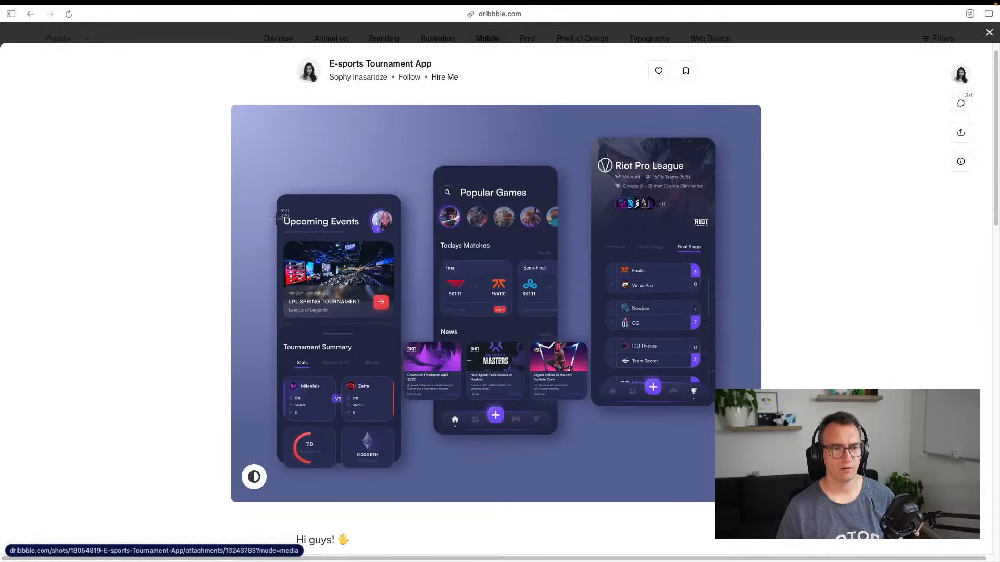
left_click_drag(275, 192, 400, 469)
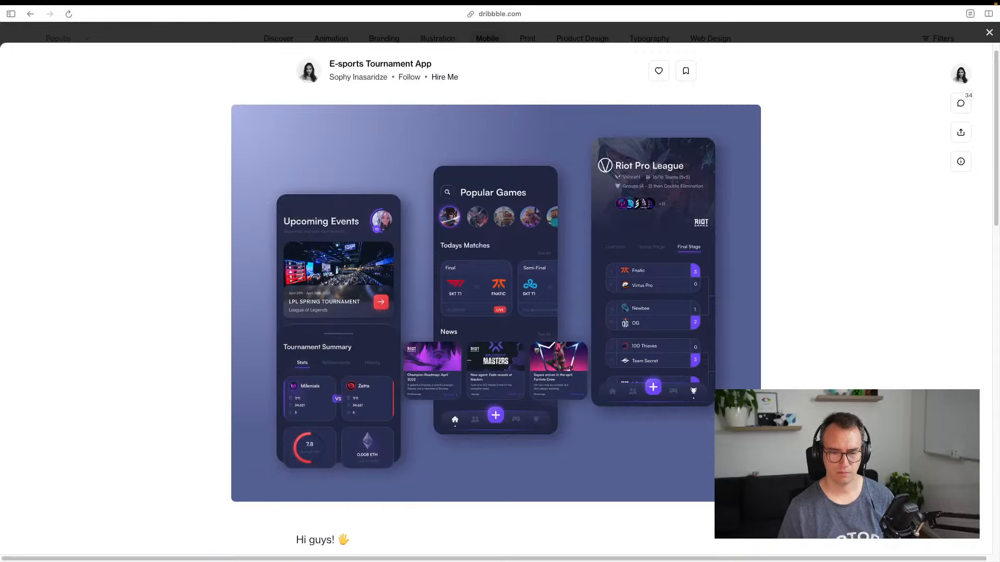
left_click(585, 437)
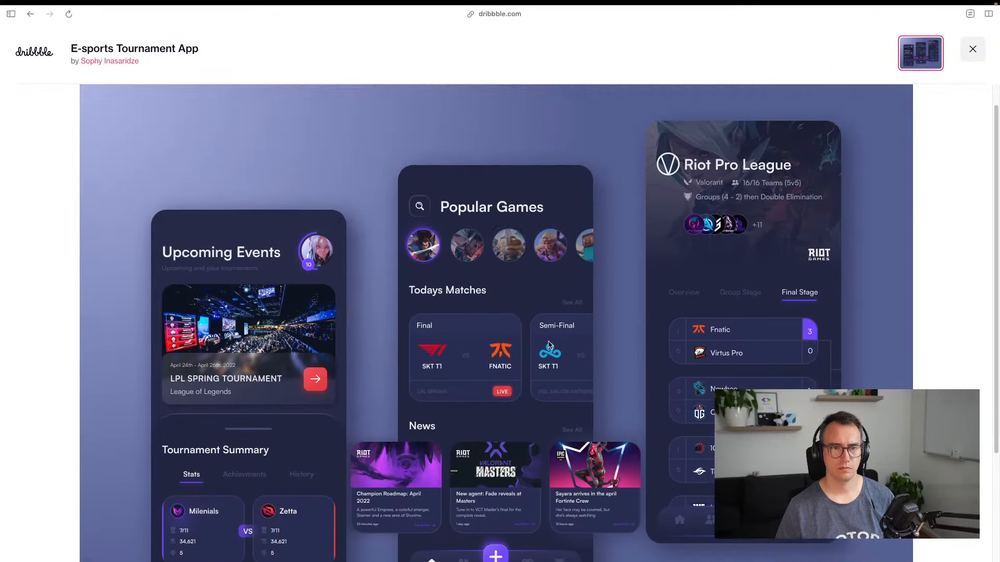
scroll(480, 364, "down", 3)
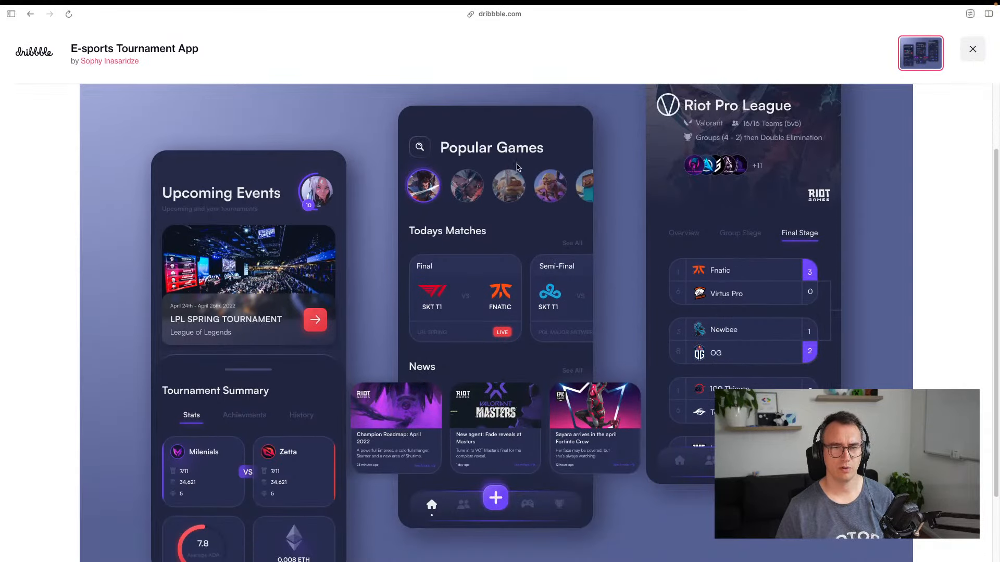
scroll(520, 218, "down", 3)
scroll(521, 249, "up", 5)
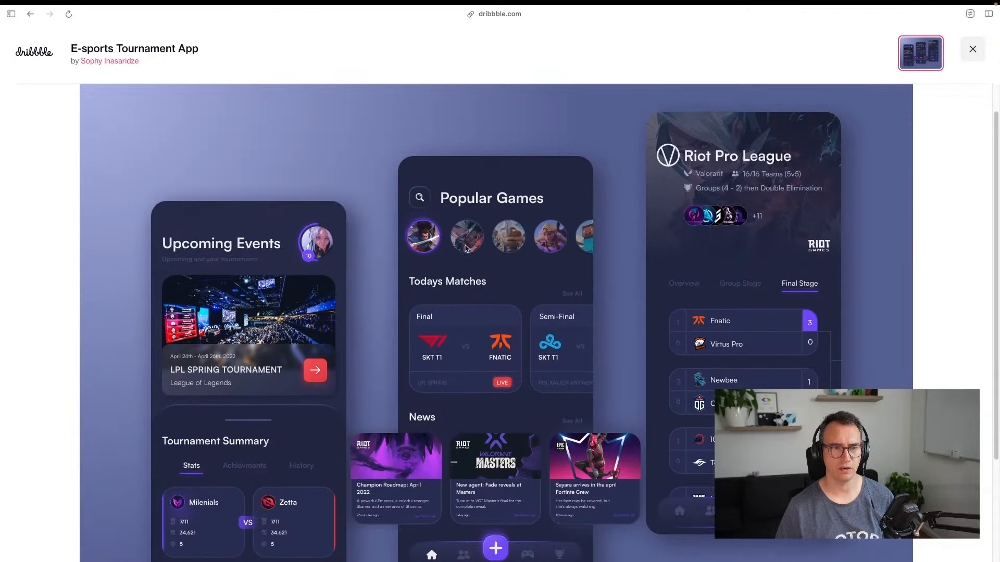
scroll(448, 229, "down", 2)
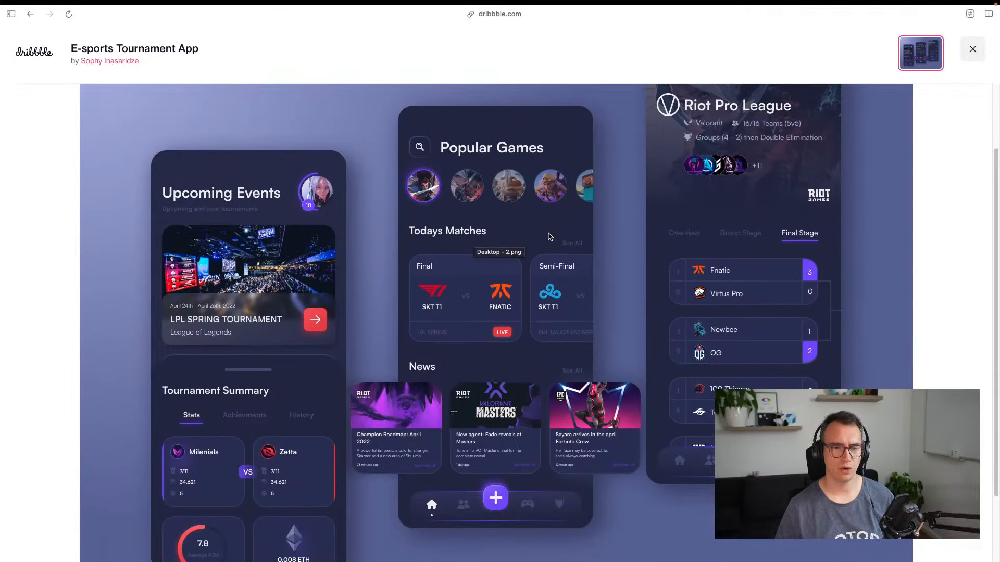
key("ctrl+Left")
left_click(346, 120)
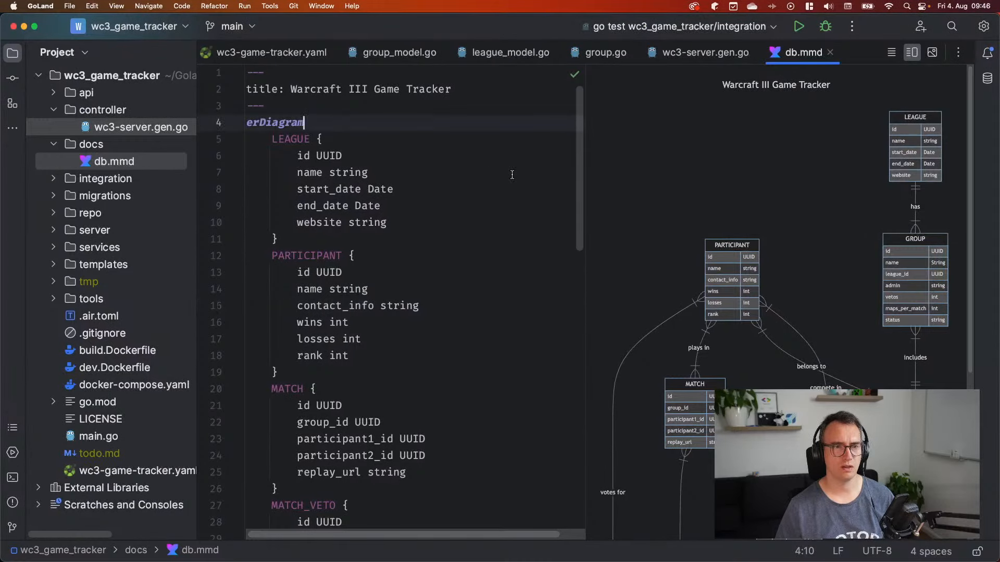
Add a GAMES entity with an 'id UUID' field after erDiagram in db.mmd
key("Return")
type("GAMES {")
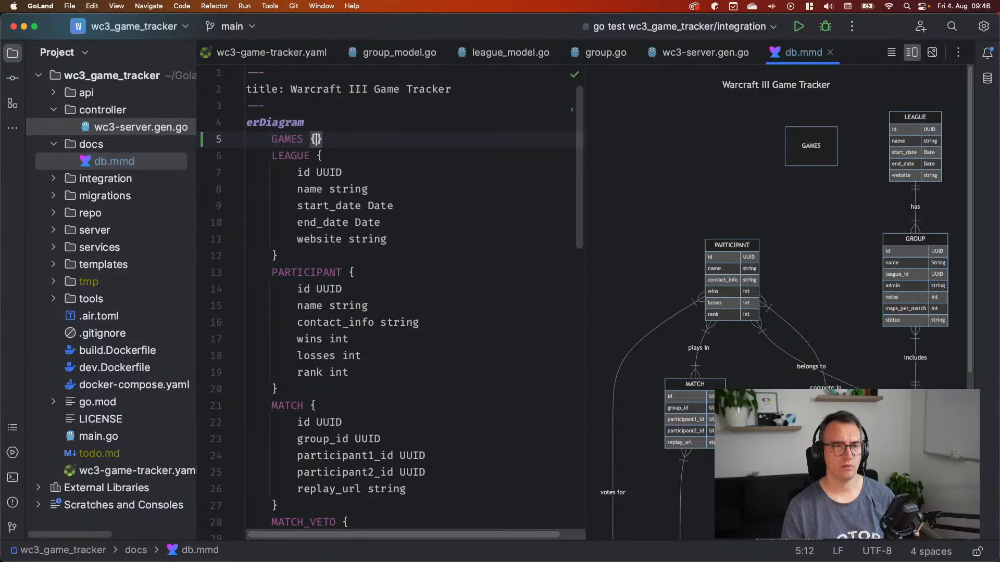
key("Return")
type("id UUID")
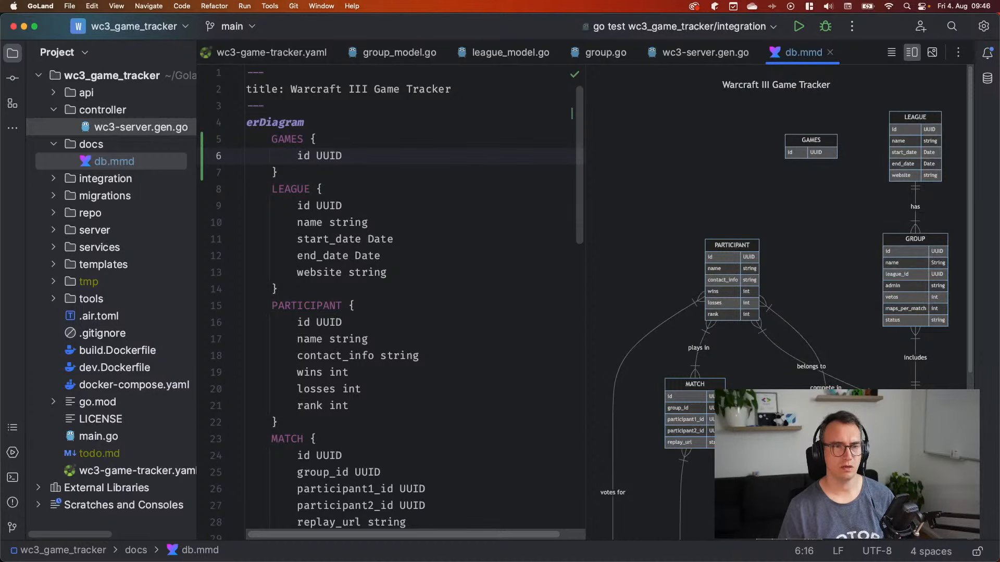
Add a 'game_id UUID' field under LEAGUE's id
key("Down")
key("Down")
key("Down")
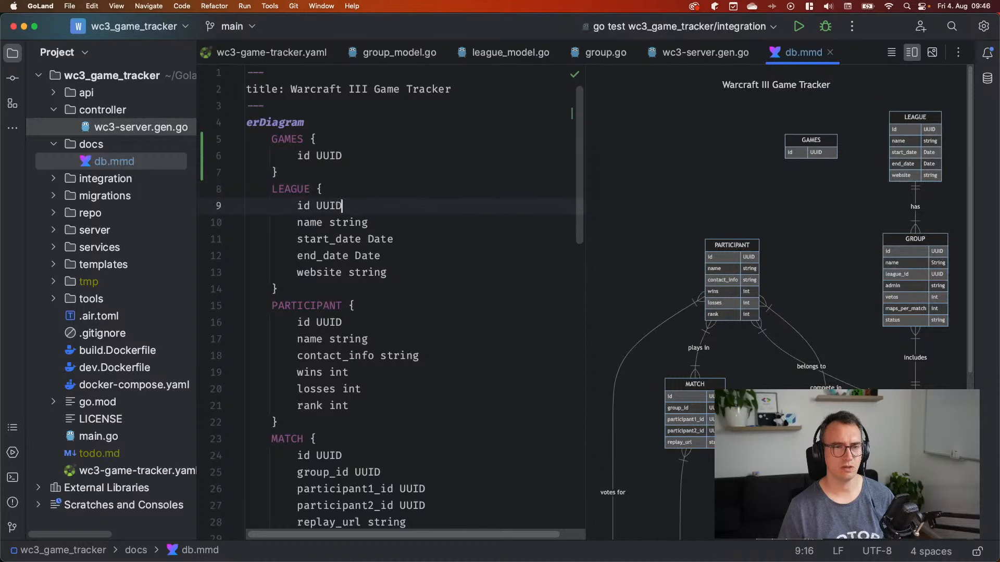
key("Return")
type("game_")
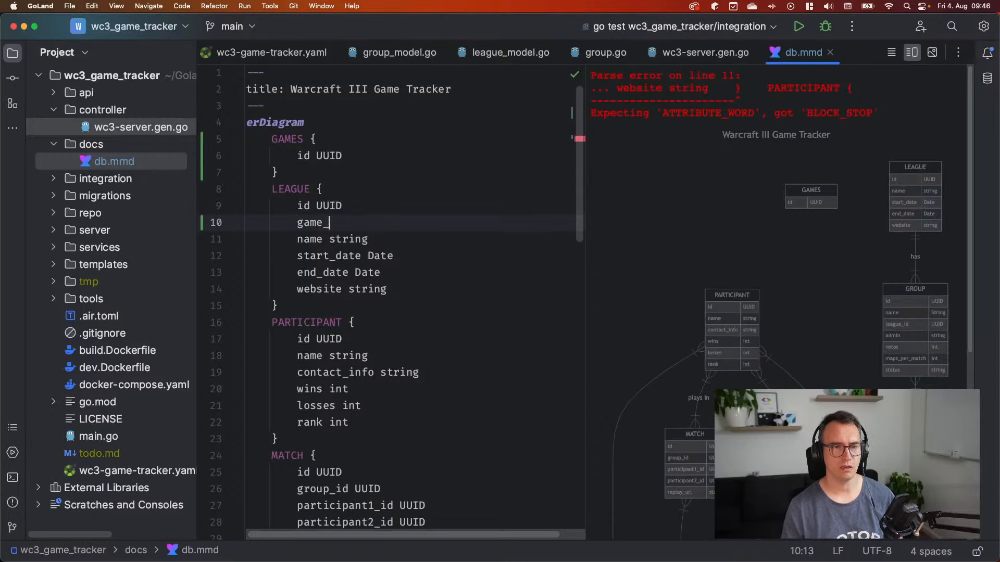
type("id UUID")
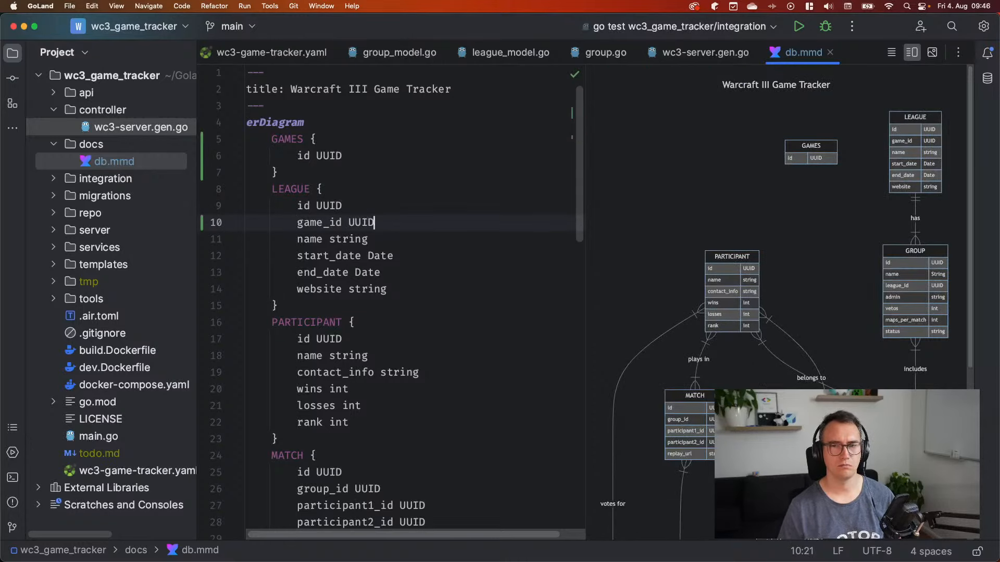
key("Up")
key("Up")
key("Up")
key("Down")
key("Down")
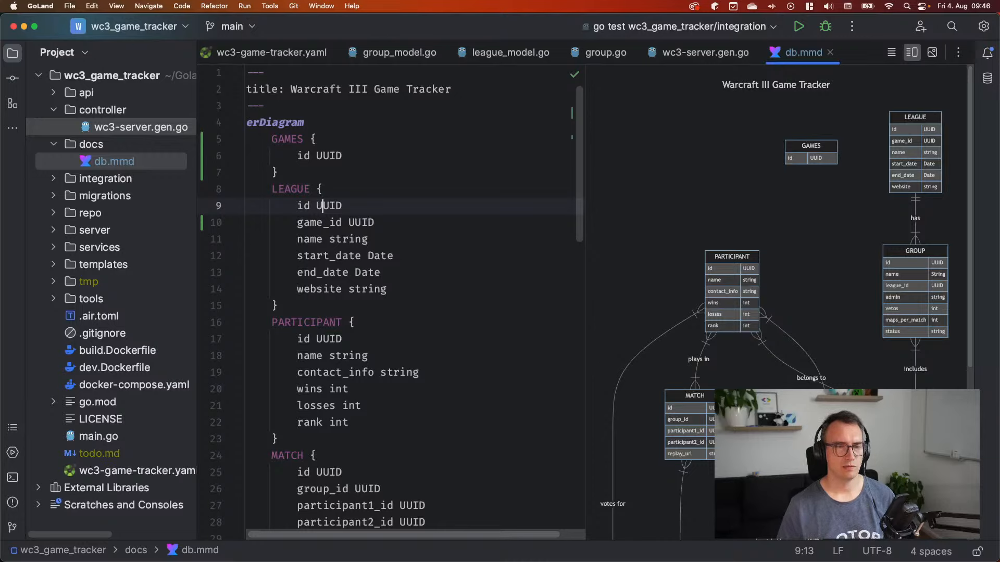
Jump from the GAME reference in the relationships to the GAME entity's declaration
scroll(363, 319, "down", 15)
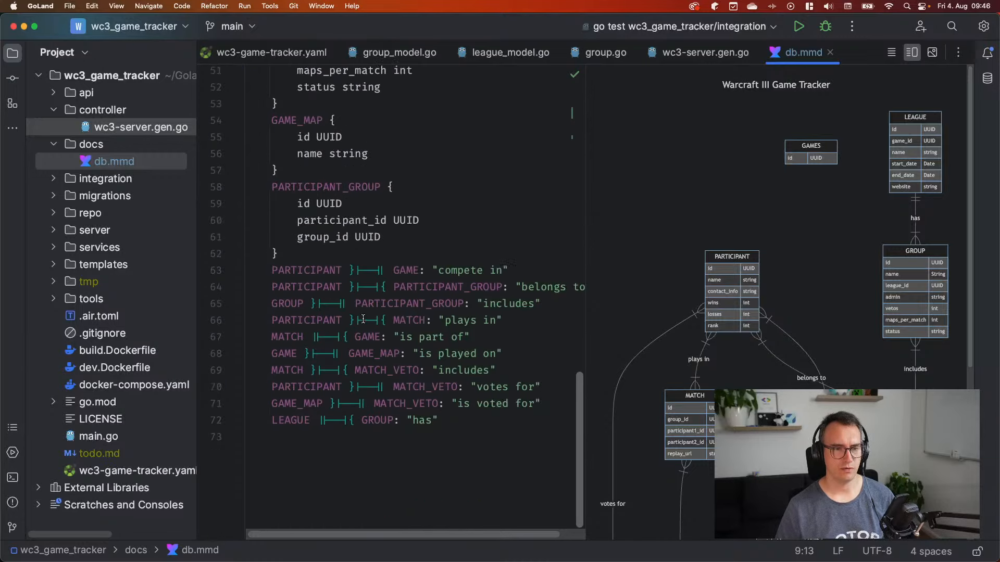
left_click(346, 238)
scroll(347, 300, "up", 5)
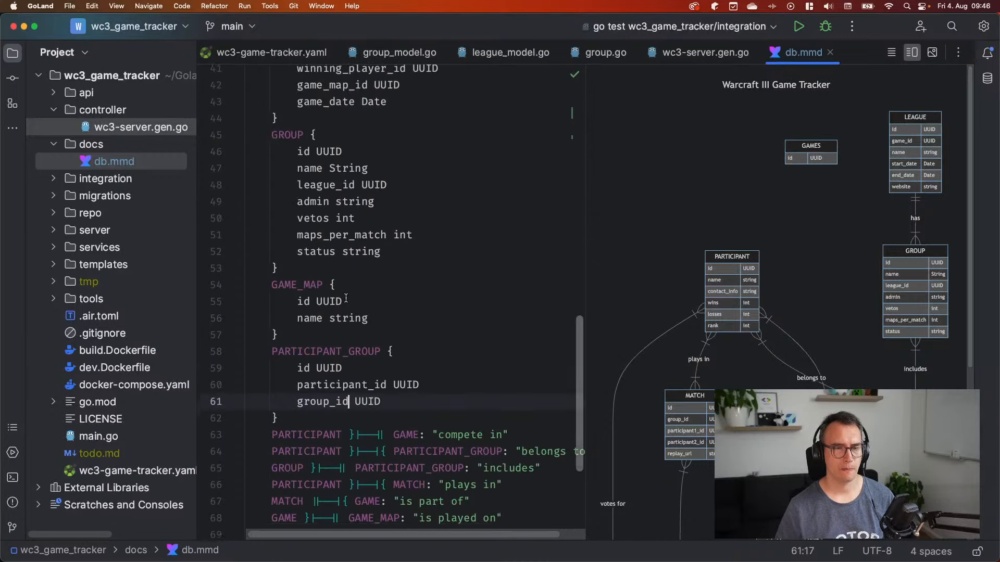
scroll(346, 298, "down", 5)
key("Down")
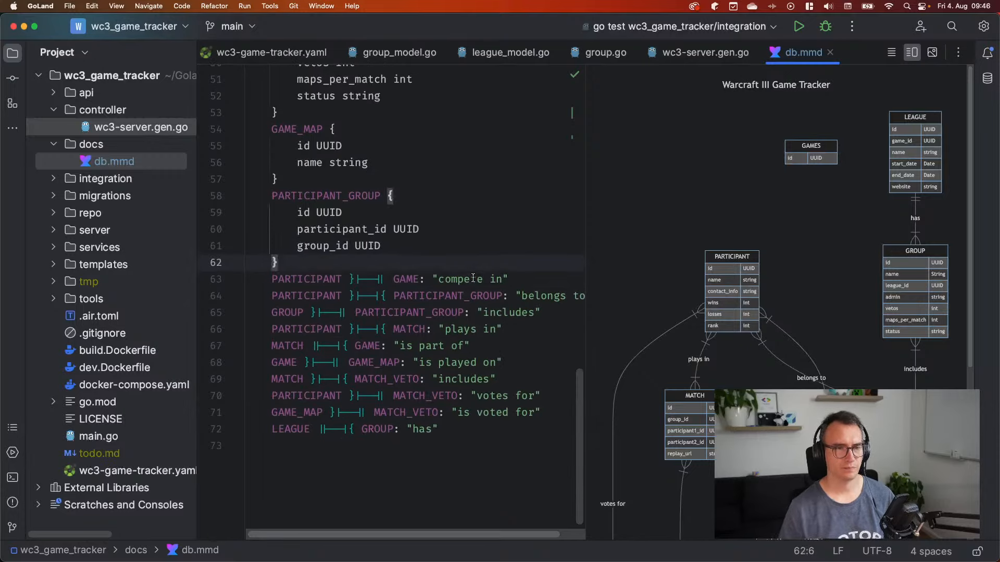
key("Down")
key("Down")
key("Down")
key("Down")
key("Down")
key("Down")
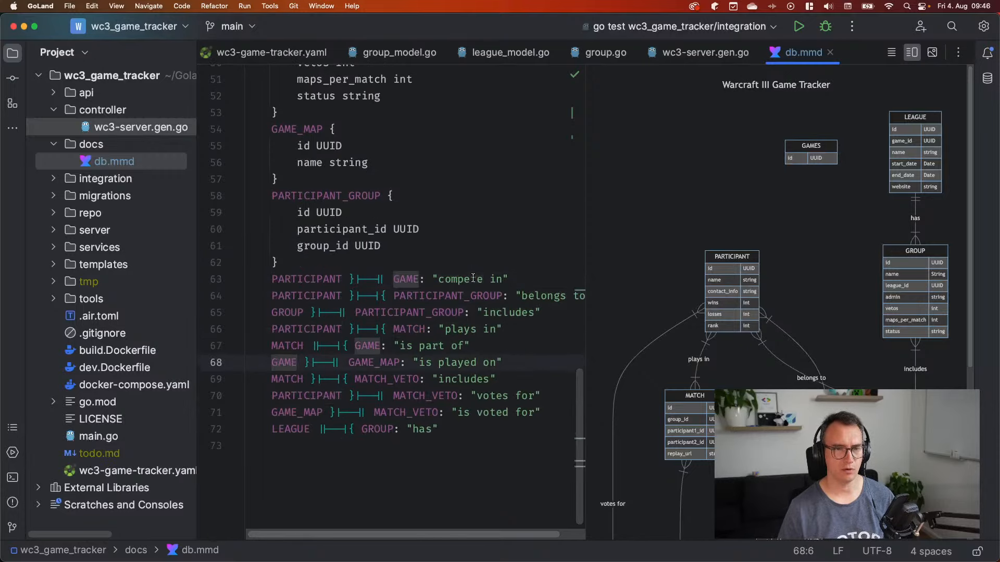
key("super+b")
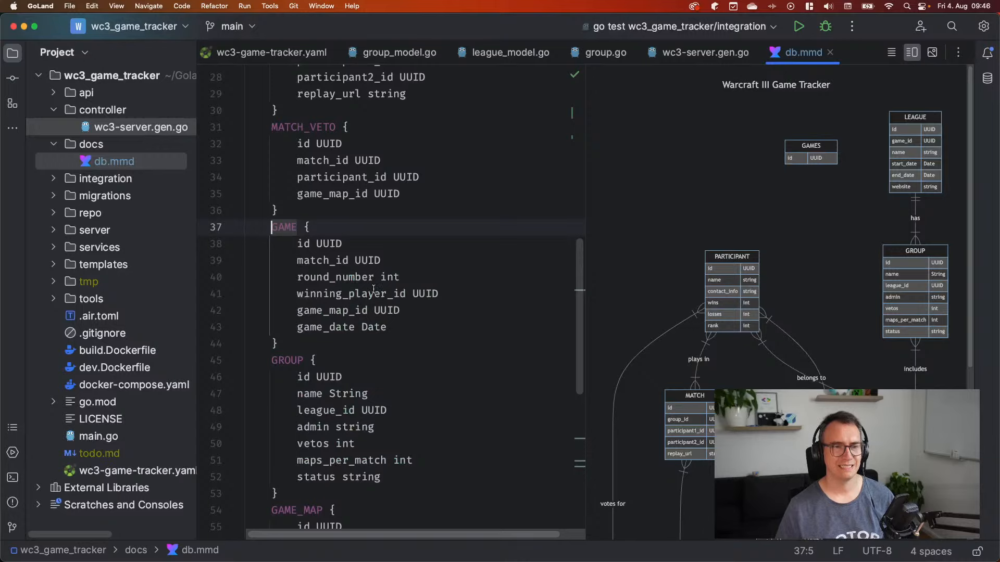
key("alt+shift+Right")
scroll(776, 259, "down", 5)
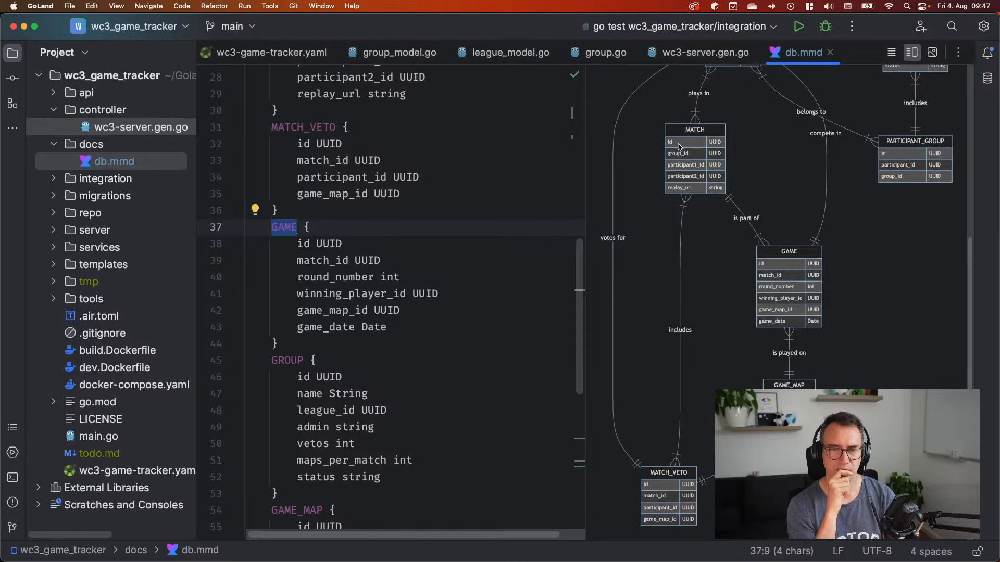
key("ctrl+Right")
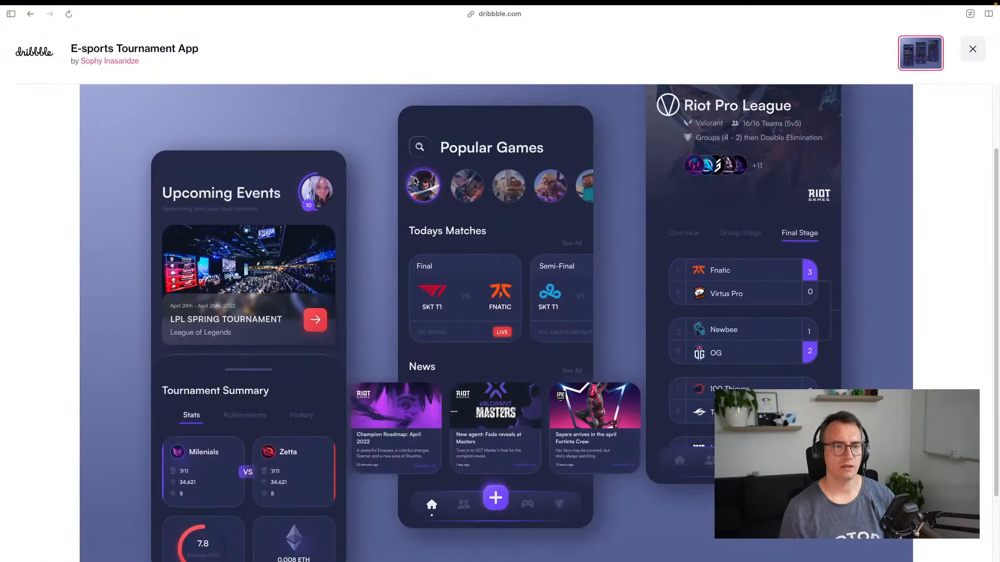
Load google.de in a new tab and search for 'english dict'
key("super+t")
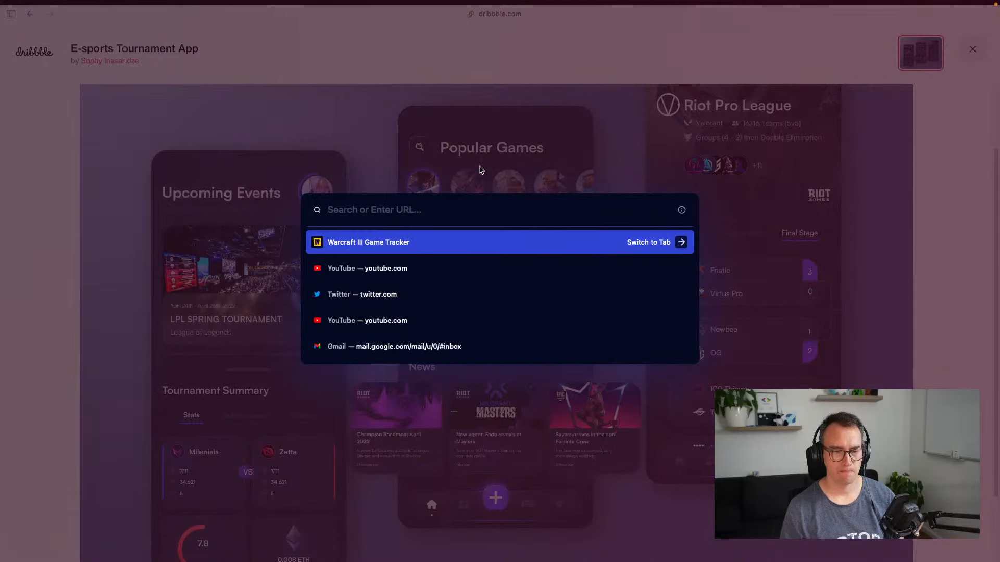
type("google.de")
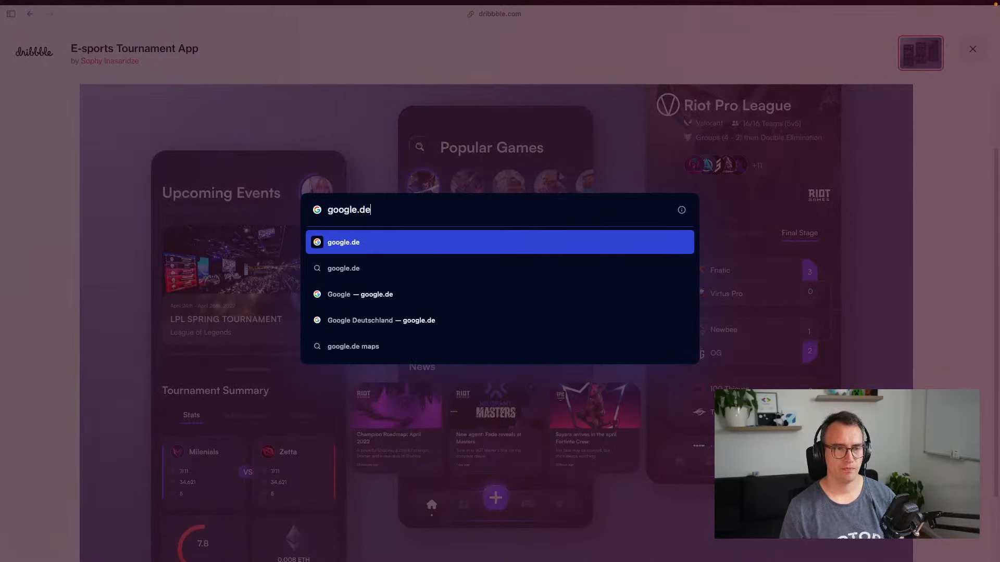
key("Return")
type("session")
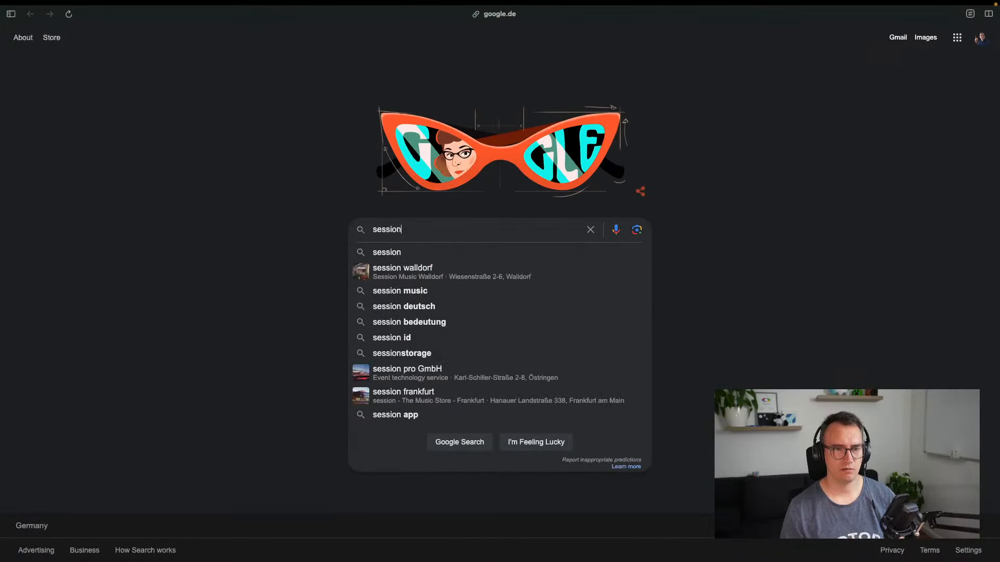
key("super+BackSpace")
type("di")
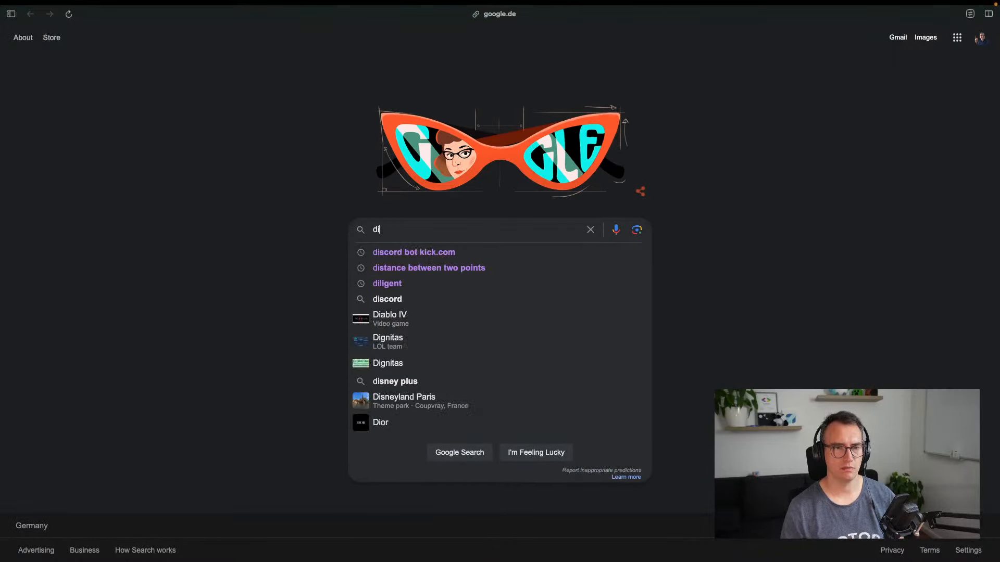
key("BackSpace")
key("BackSpace")
type("english dict")
key("Return")
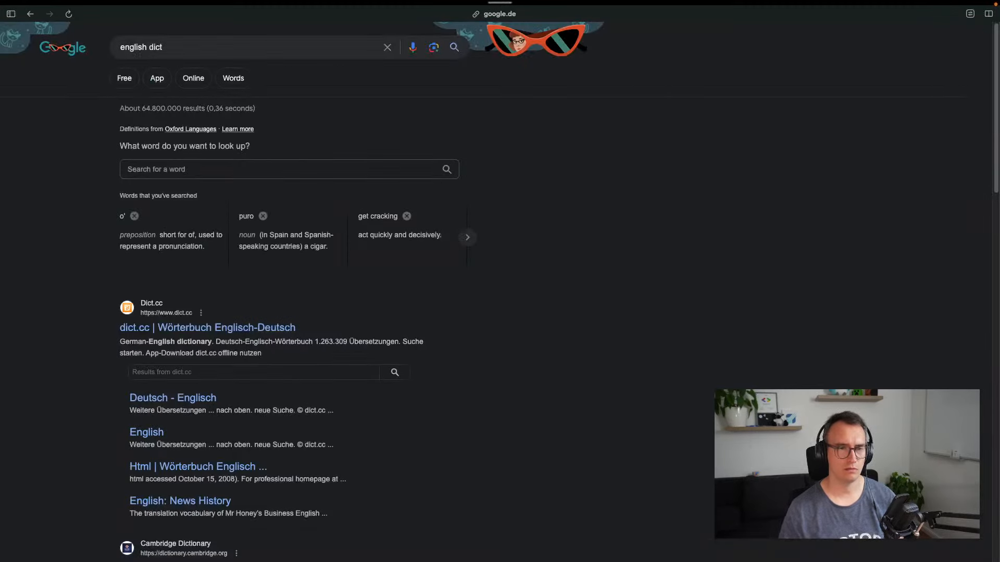
Look up the English definition of 'session' in the dictionary box
left_click(199, 170)
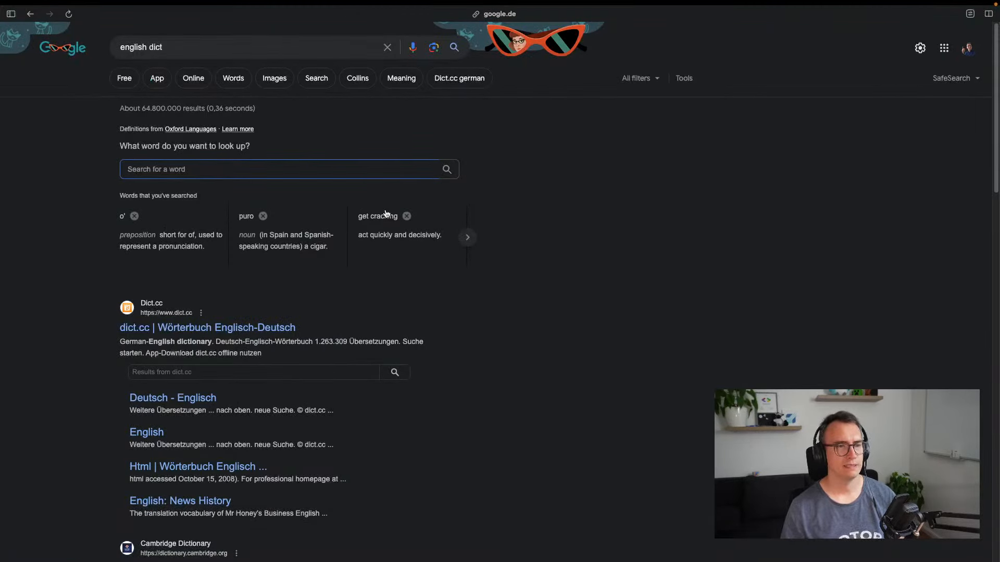
type("session")
key("Return")
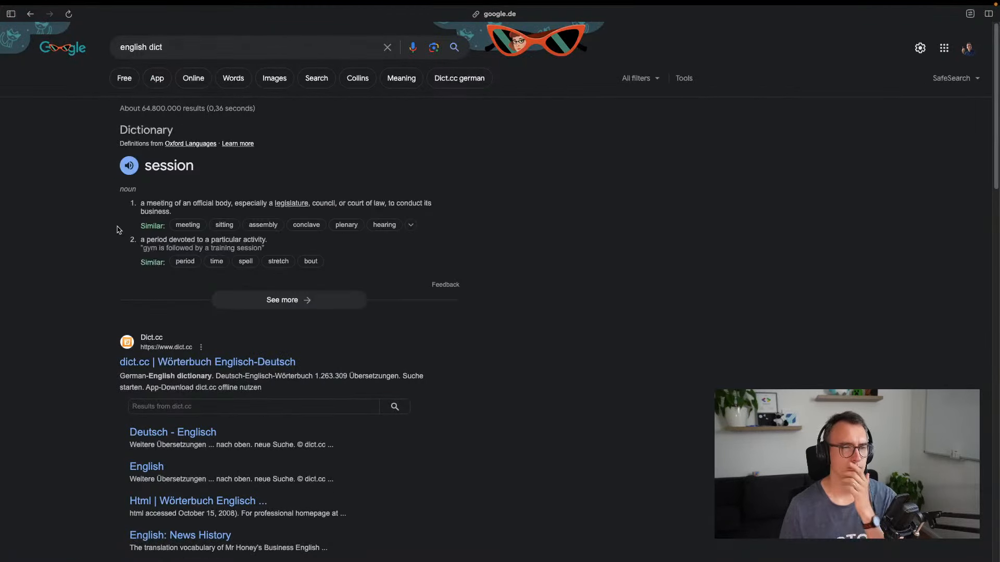
left_click_drag(186, 202, 316, 204)
left_click(393, 214)
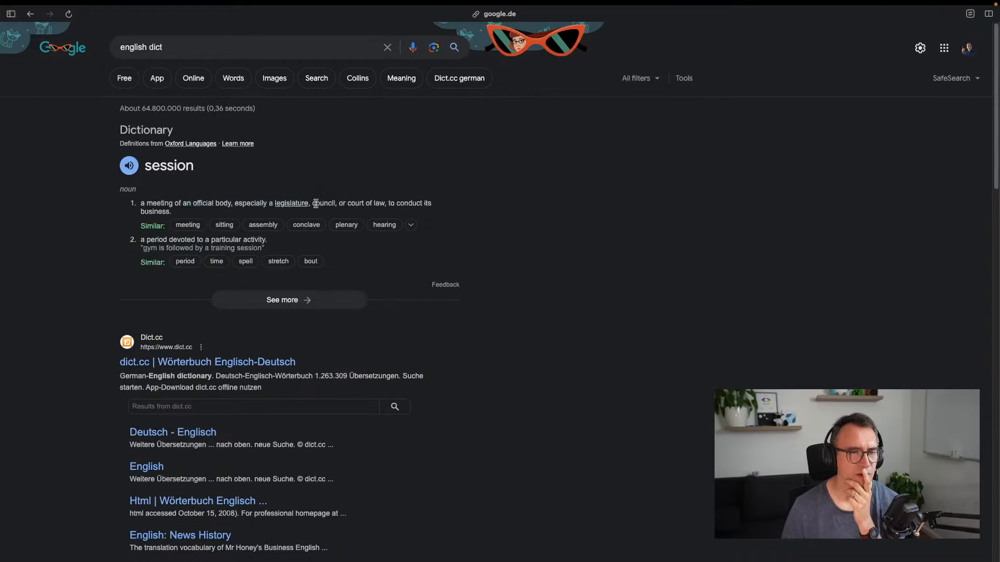
Search 'english dict match' and read the definition of 'match'
triple_click(187, 50)
key("Escape")
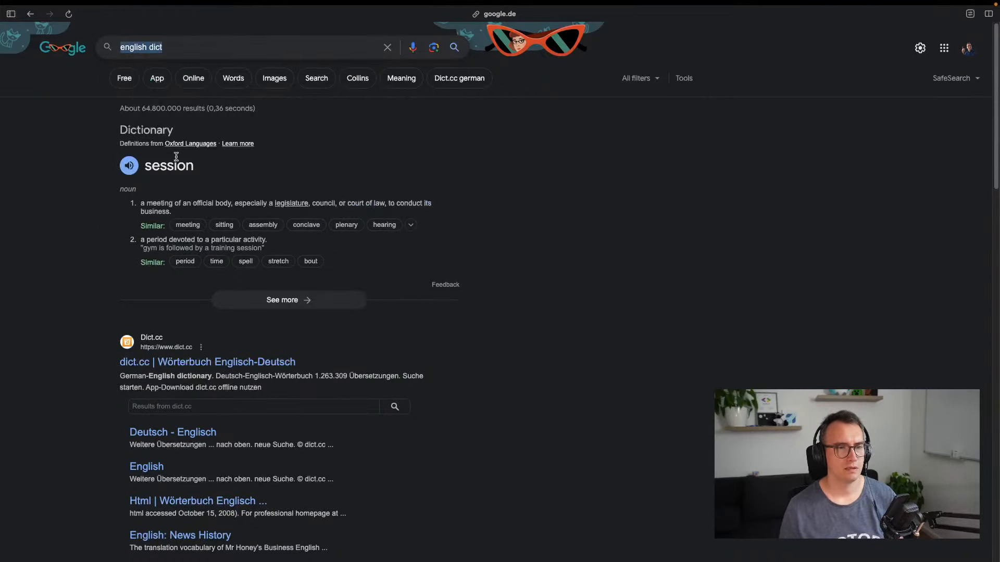
left_click(124, 47)
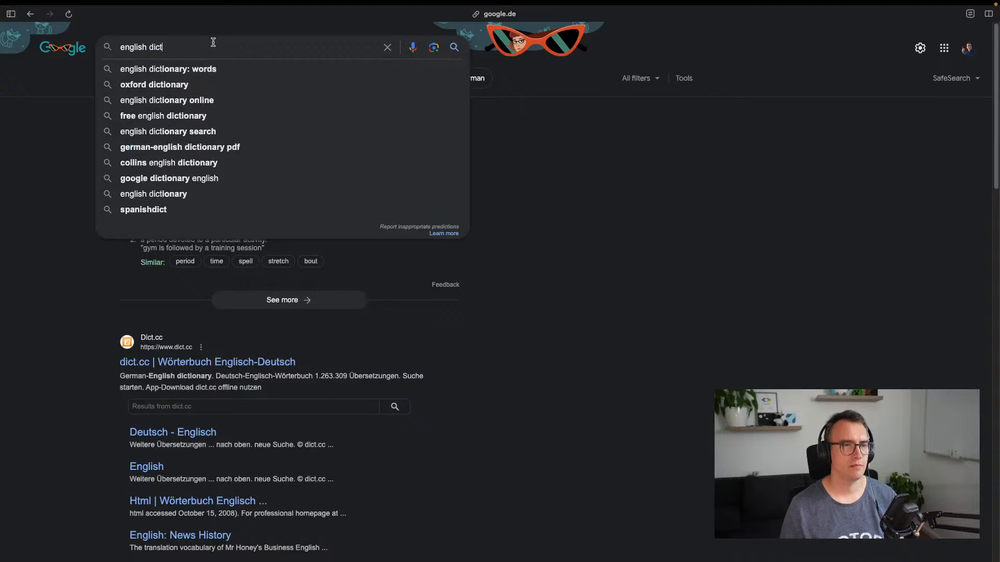
type("match")
key("Return")
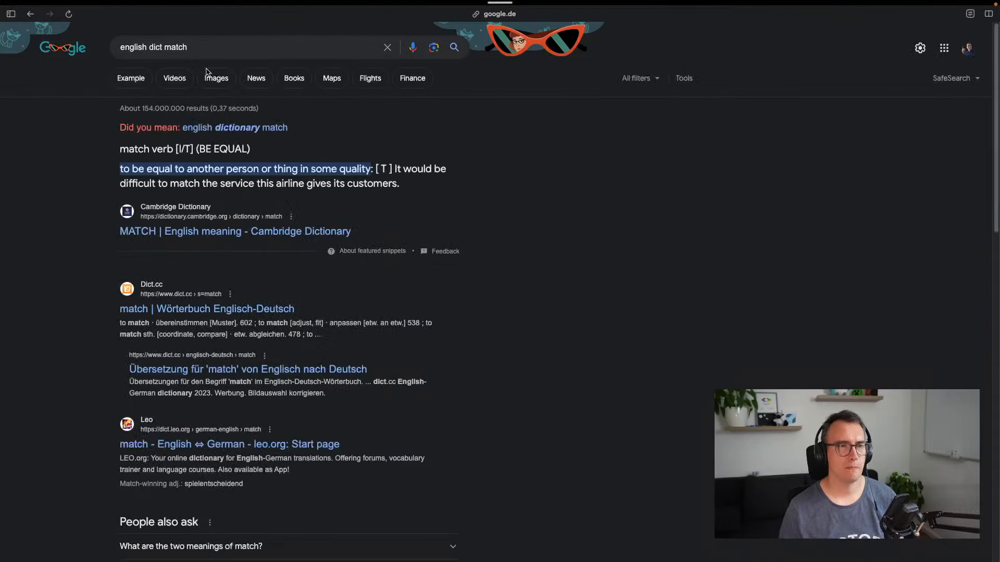
left_click_drag(136, 169, 342, 170)
left_click(341, 171)
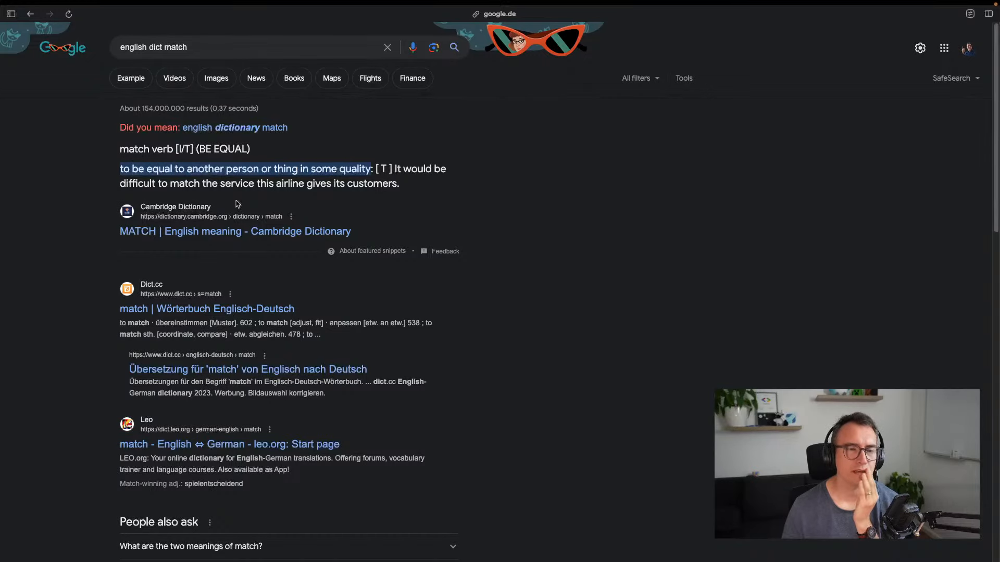
Browse the dict.cc German translations of 'match', then return to the search results
left_click(213, 310)
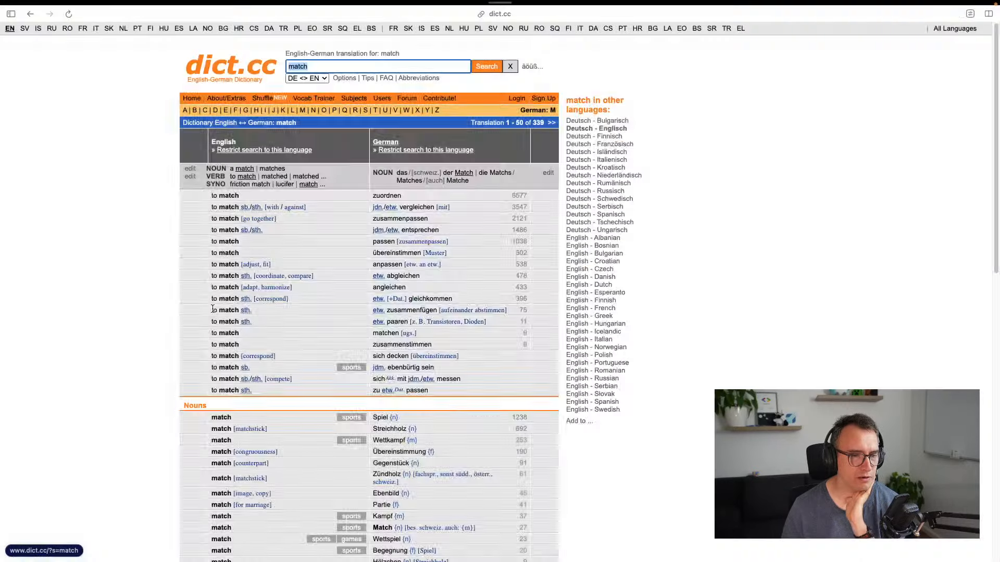
left_click(621, 413)
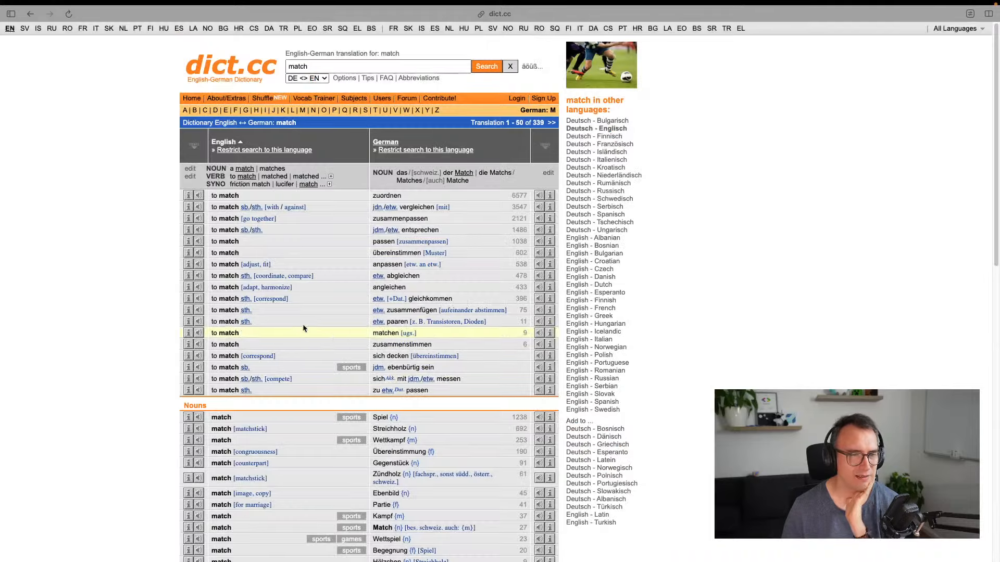
scroll(254, 389, "down", 6)
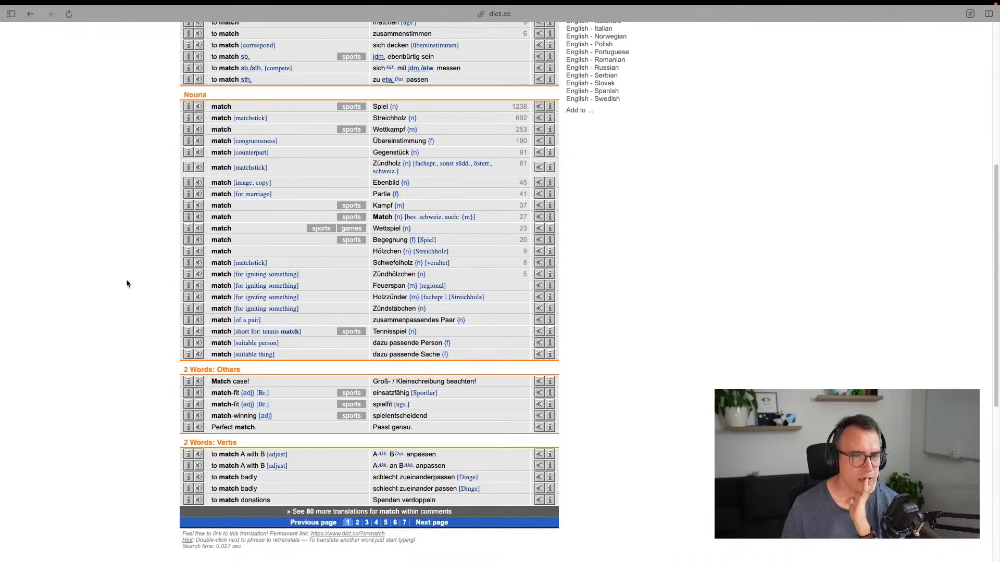
scroll(120, 262, "up", 1)
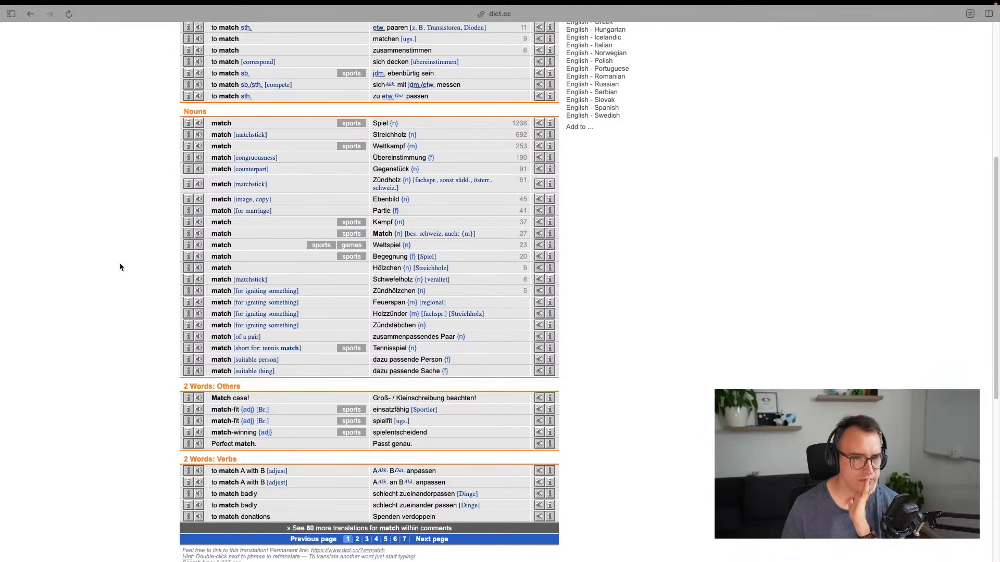
scroll(119, 266, "up", 2)
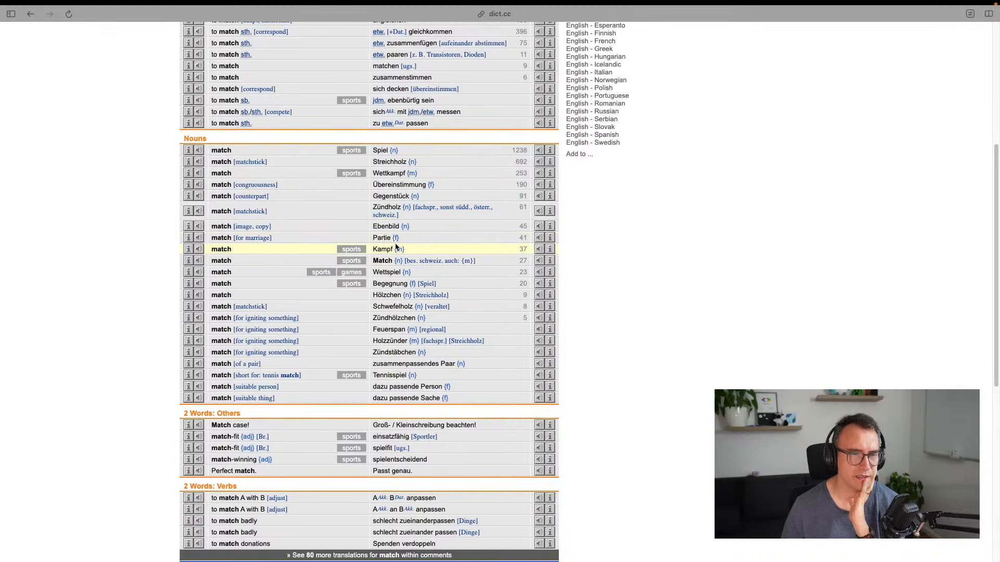
scroll(197, 275, "up", 10)
key("super+[")
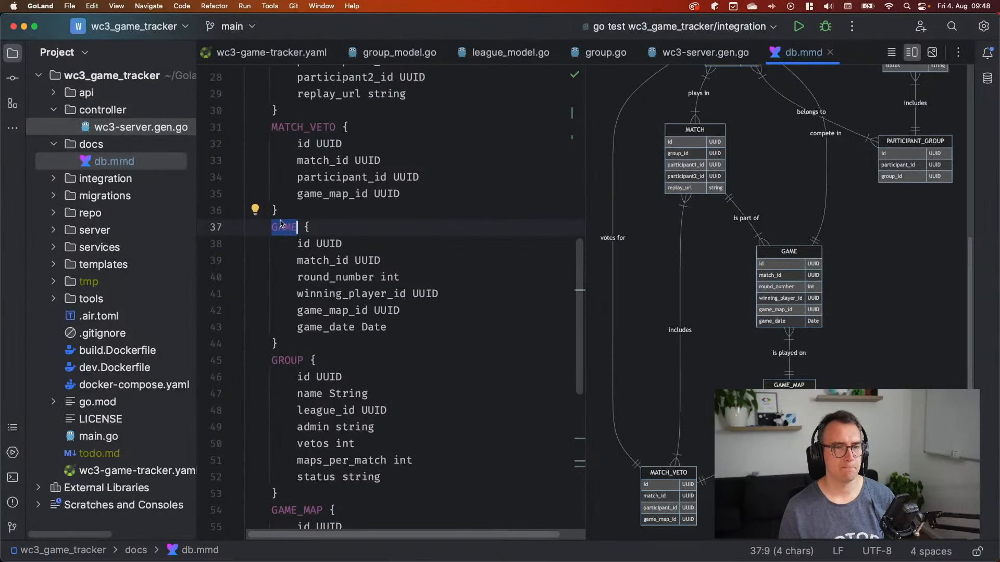
Rename MATCH to SET in the MATCH_VETO definition and the line 24 entity name
key("ctrl+Right")
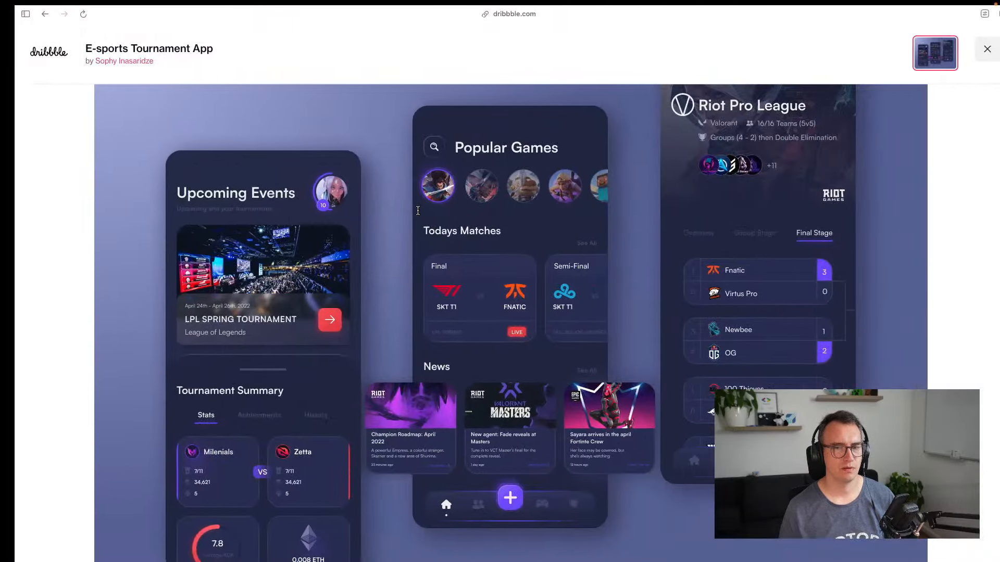
key("ctrl+Left")
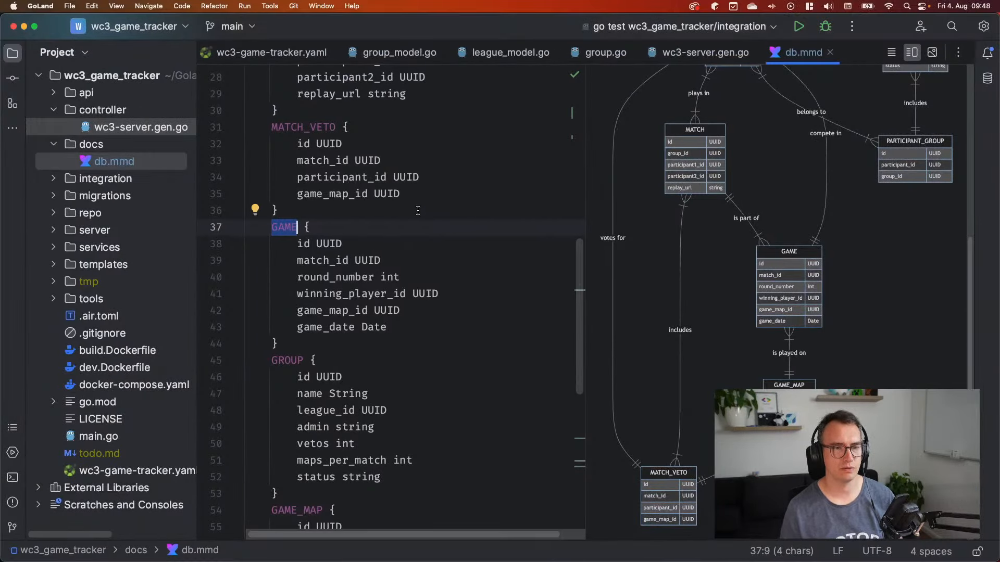
key("Up")
key("Up")
key("Up")
key("Up")
key("Up")
key("Up")
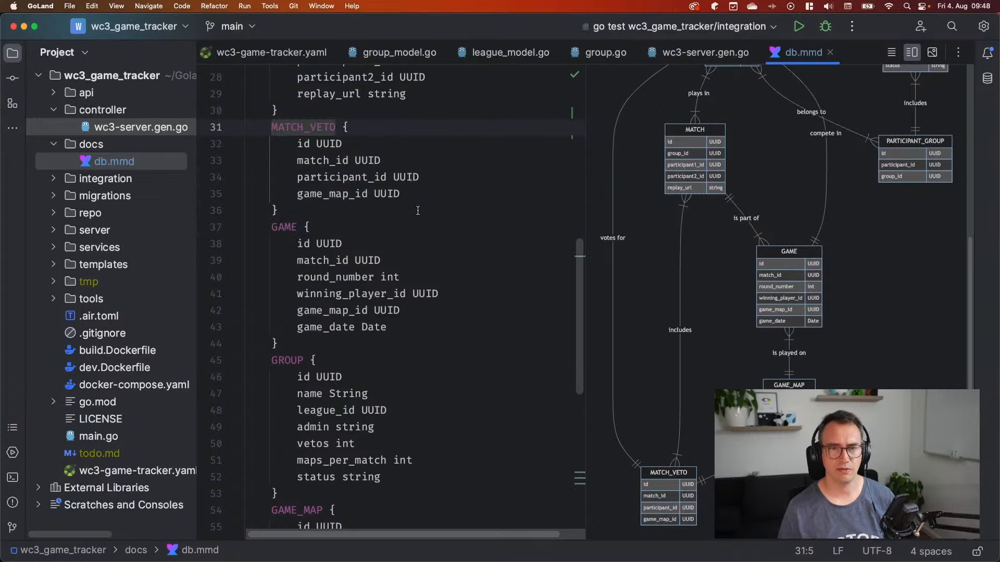
key("shift+Right")
key("shift+Right")
key("shift+Right")
key("shift+Right")
key("shift+Right")
type("SET")
scroll(385, 238, "up", 5)
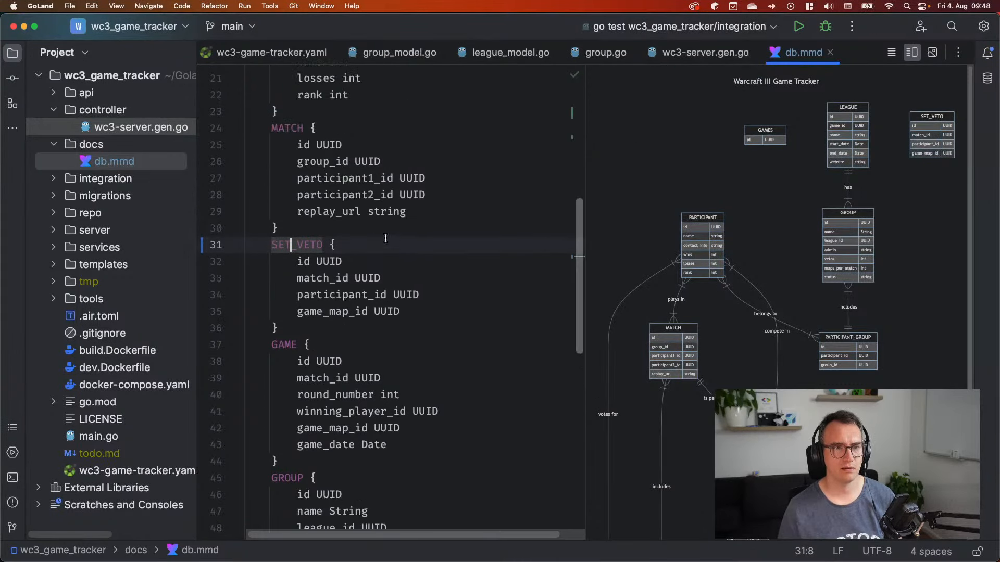
double_click(300, 129)
type("SET")
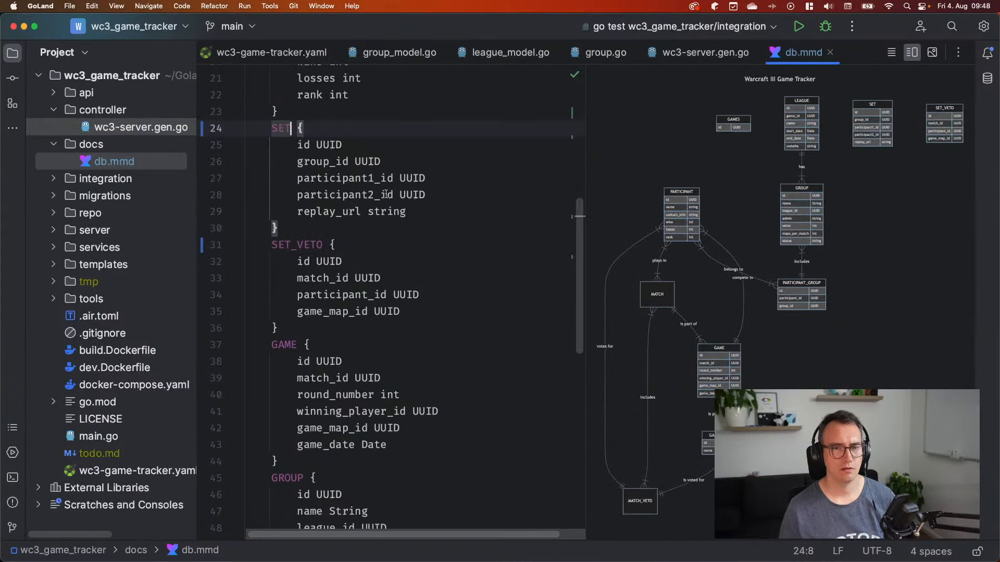
scroll(382, 270, "down", 10)
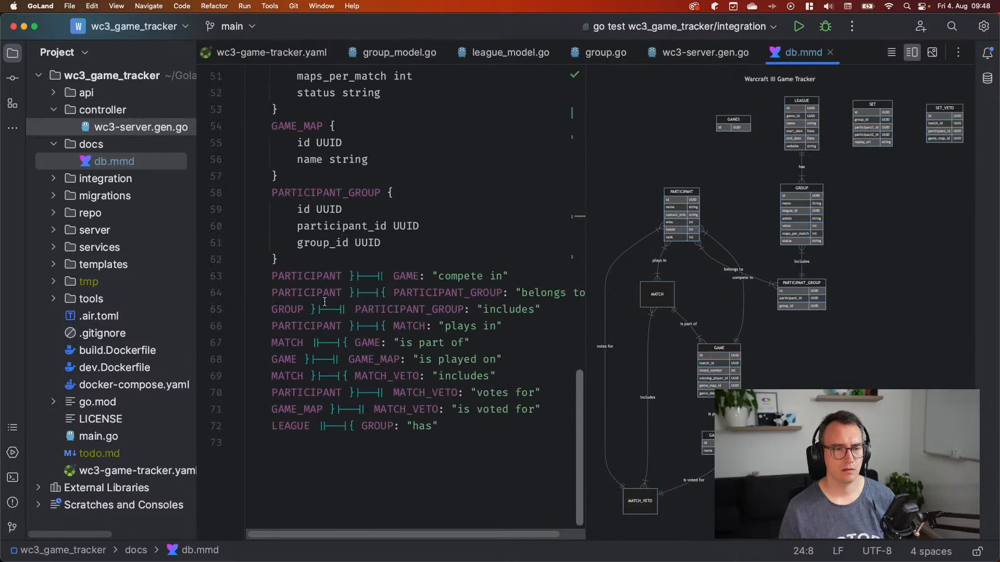
Replace MATCH with SET in the 'plays in', 'is part of' and line 69 relationships
double_click(406, 326)
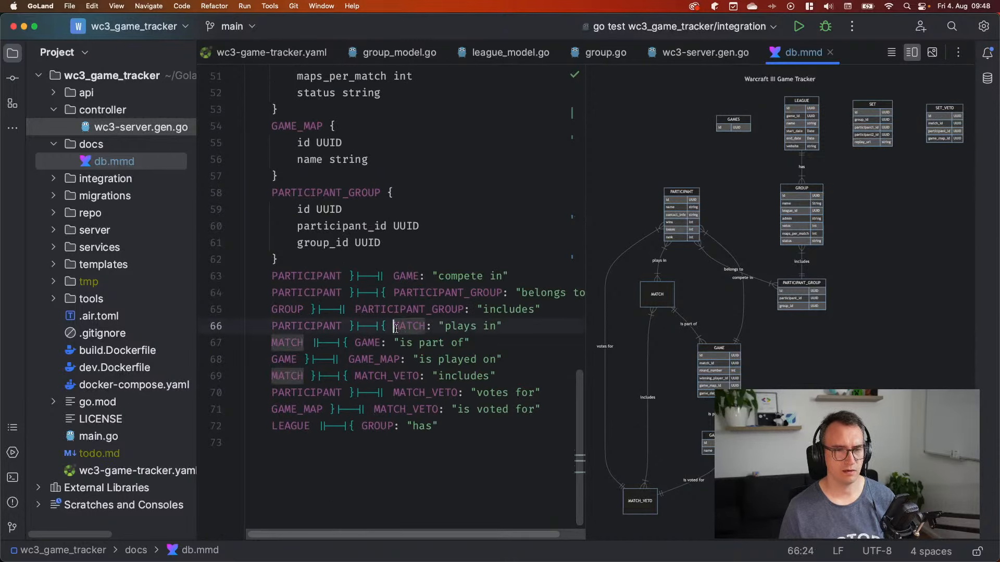
type("STE")
key("BackSpace")
key("BackSpace")
type("ET")
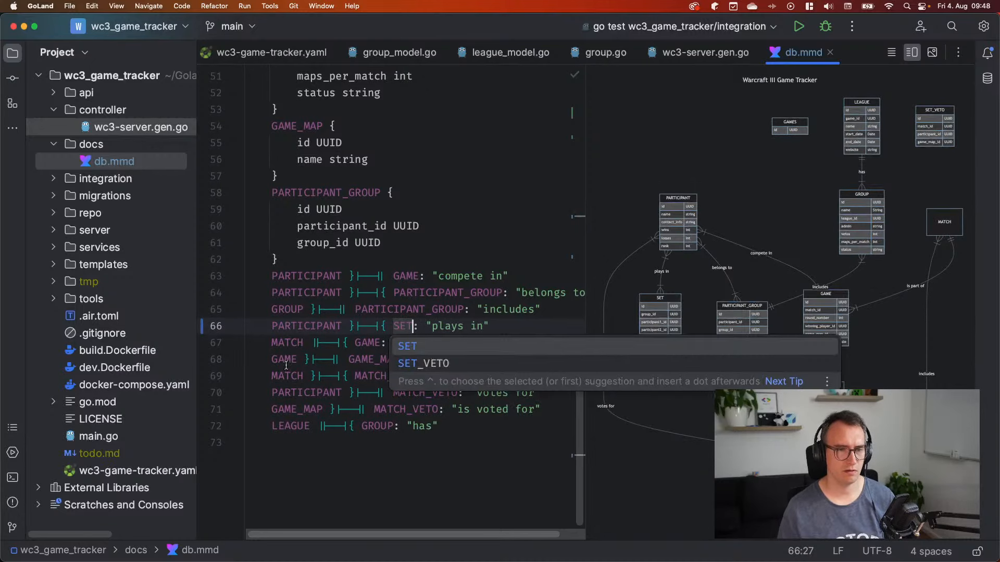
double_click(285, 344)
type("SET")
key("BackSpace")
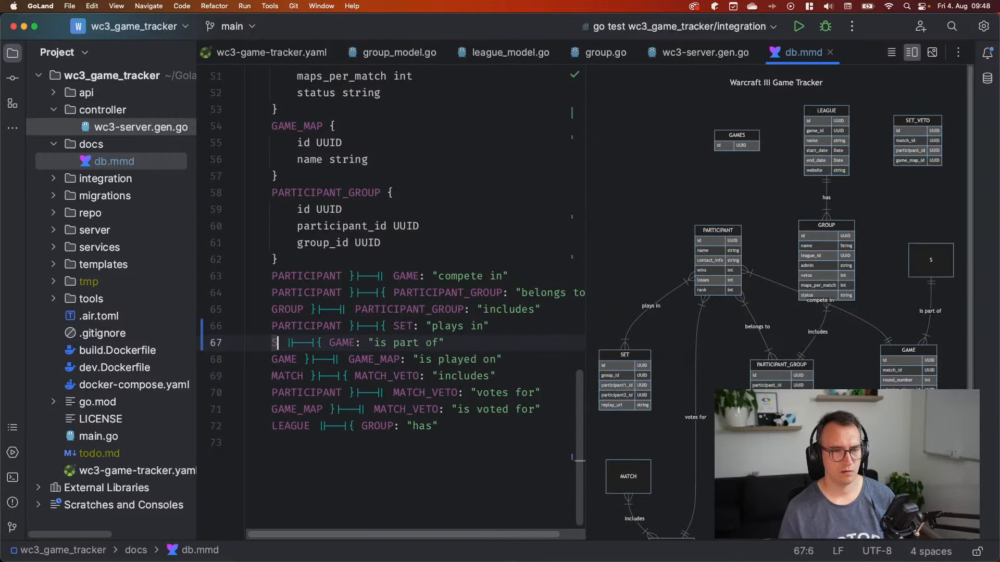
type("ET")
key("Return")
key("Down")
double_click(287, 376)
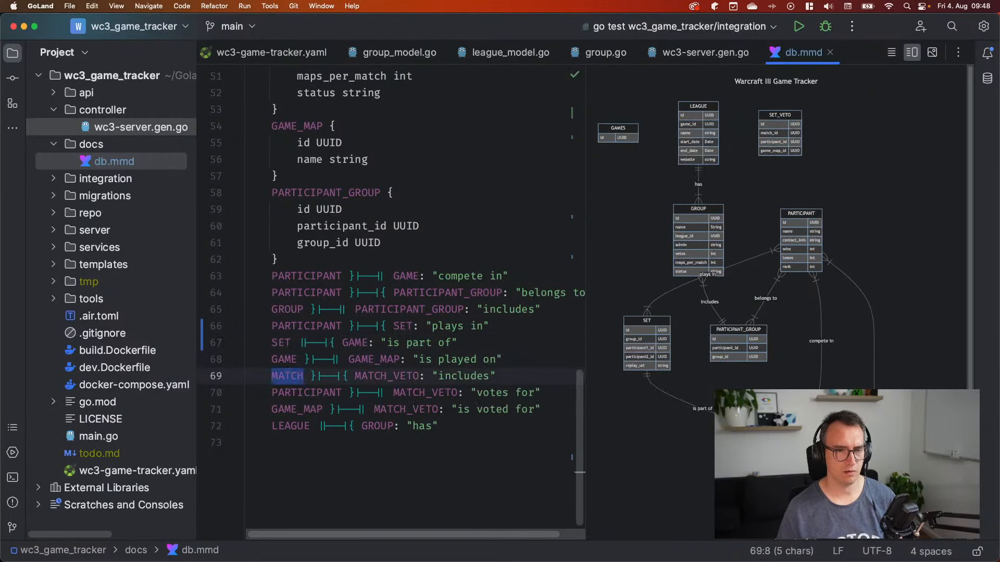
type("S")
key("Return")
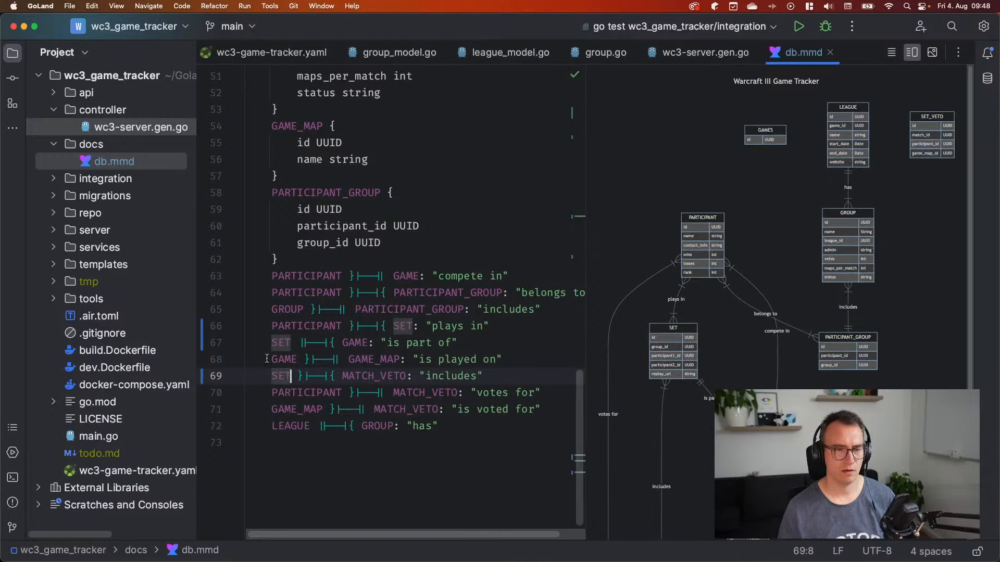
Change MATCH_VETO to SET_VETO in the relationships on lines 69 to 71
left_click(367, 376)
key("Down")
key("Up")
key("Right")
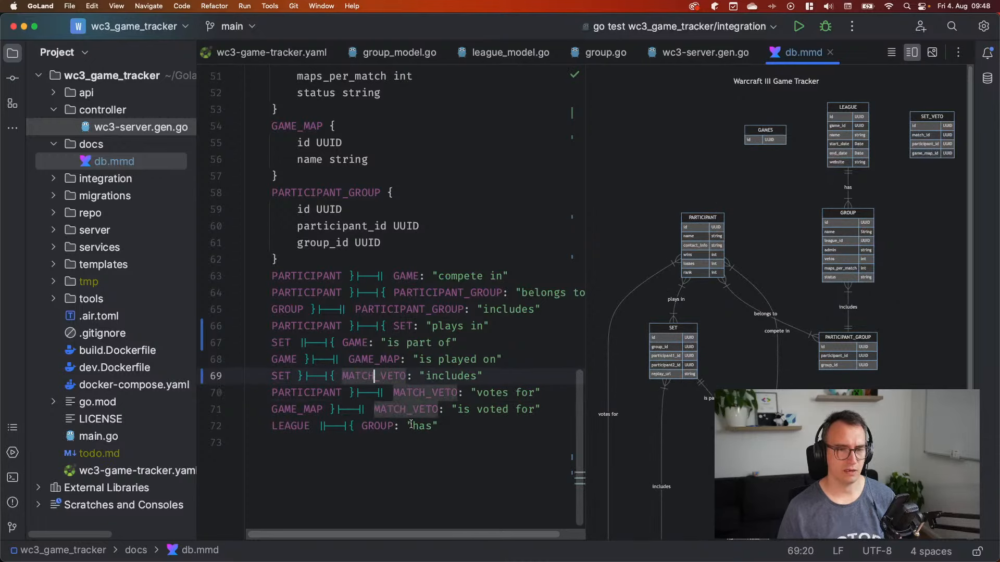
key("alt+shift+Left")
type("SET")
key("Down")
key("alt+Right")
key("Right")
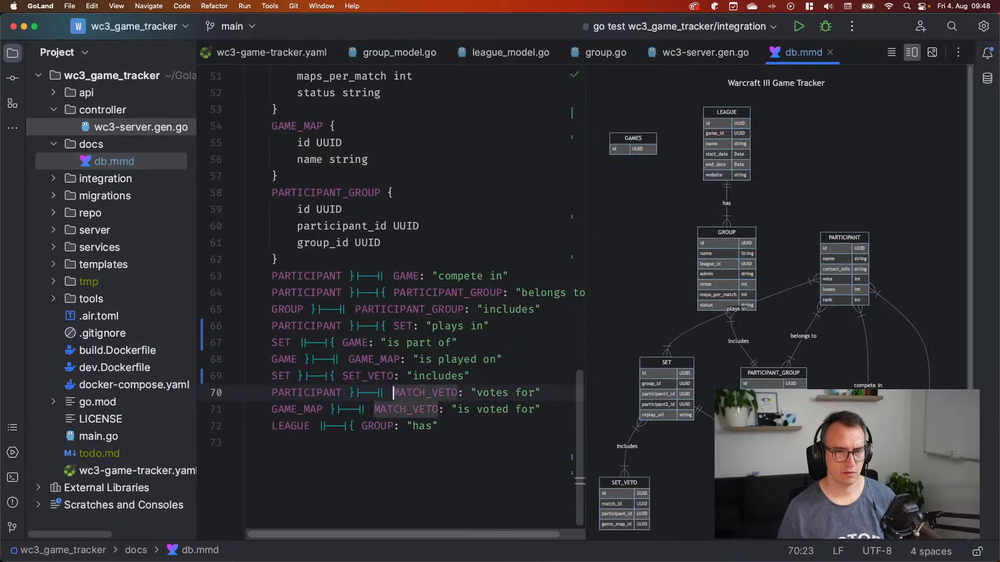
key("Delete")
key("Delete")
key("Delete")
key("Delete")
key("Delete")
type("SET")
key("Down")
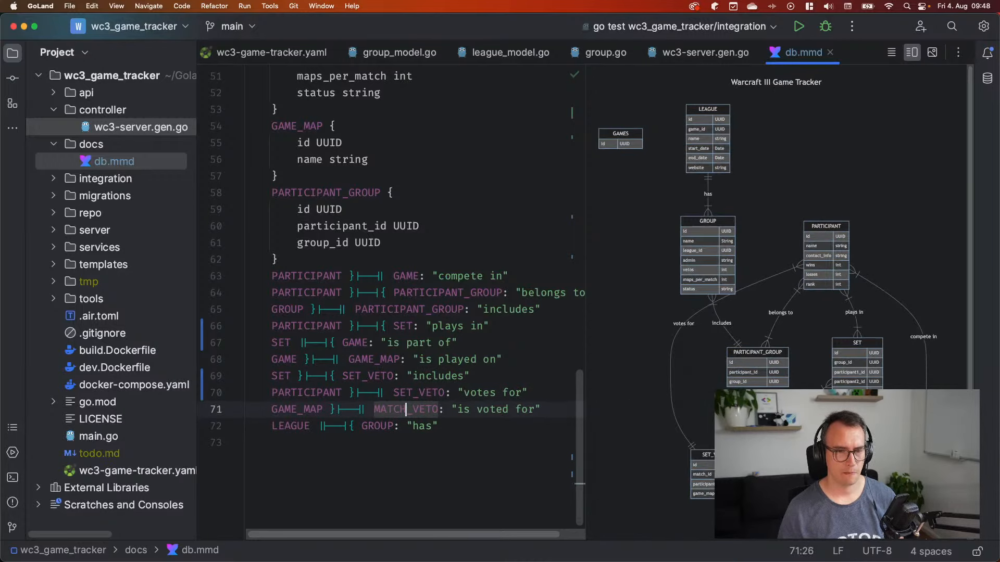
key("alt+shift+Left")
type("SET")
Rename GAME to MATCH in the relationships on lines 63, 67 and 68
key("Up")
key("Up")
key("Up")
key("Up")
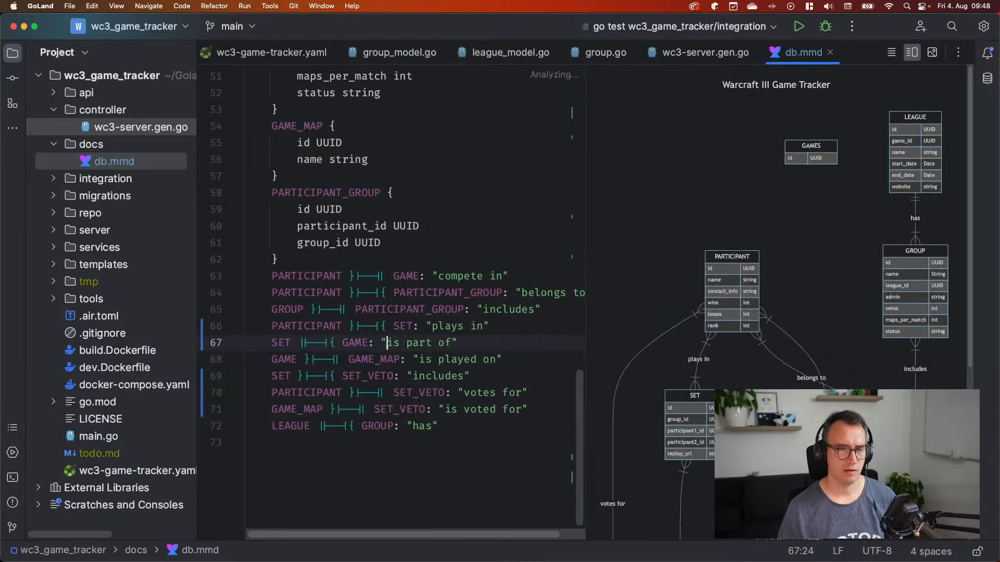
key("alt+shift+Left")
type("MATCH")
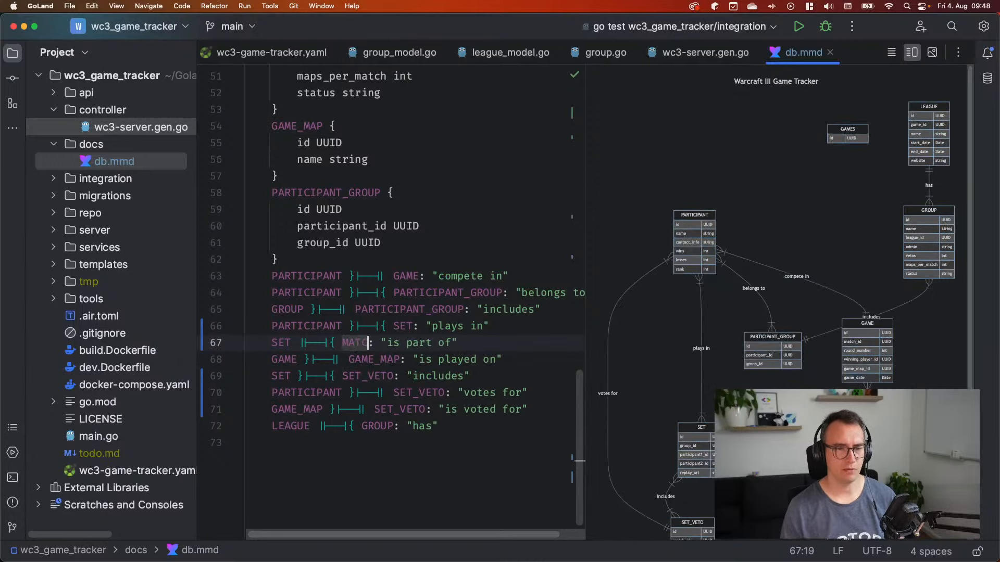
key("Down")
key("super+Left")
type("MATCH")
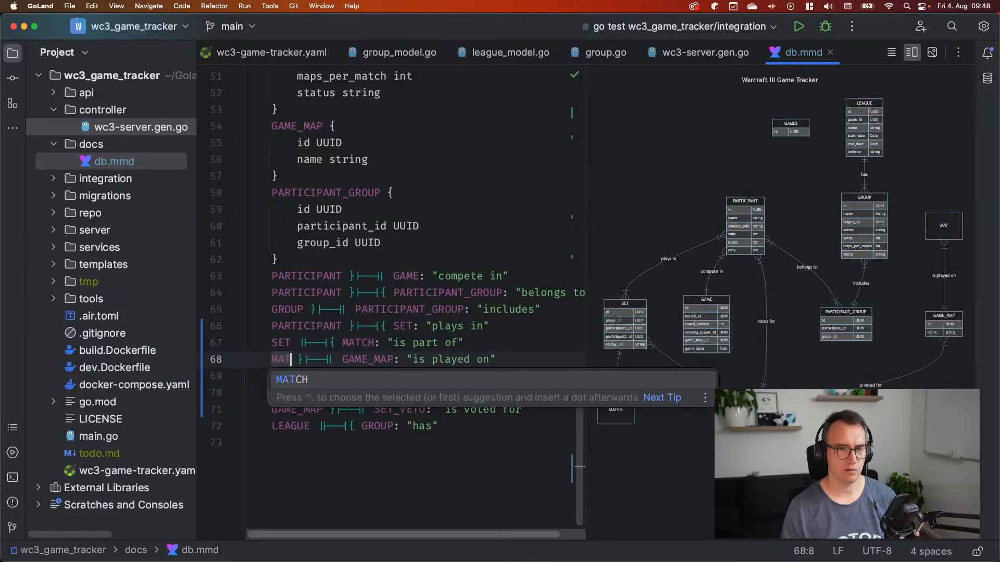
key("Up")
key("Up")
key("Up")
key("Up")
key("Up")
key("alt+Right")
key("alt+Right")
key("alt+Right")
key("alt+shift+Right")
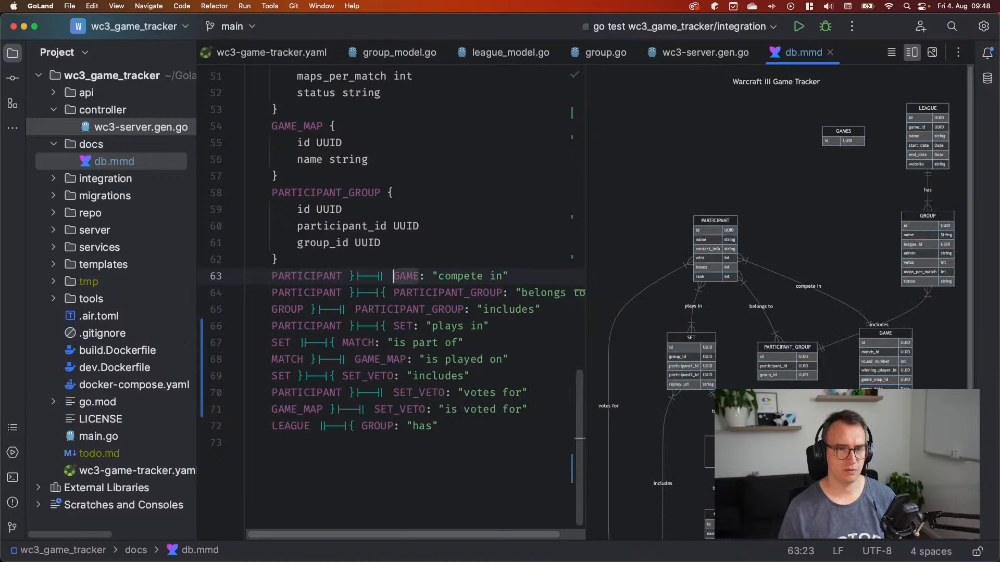
type("MATCH")
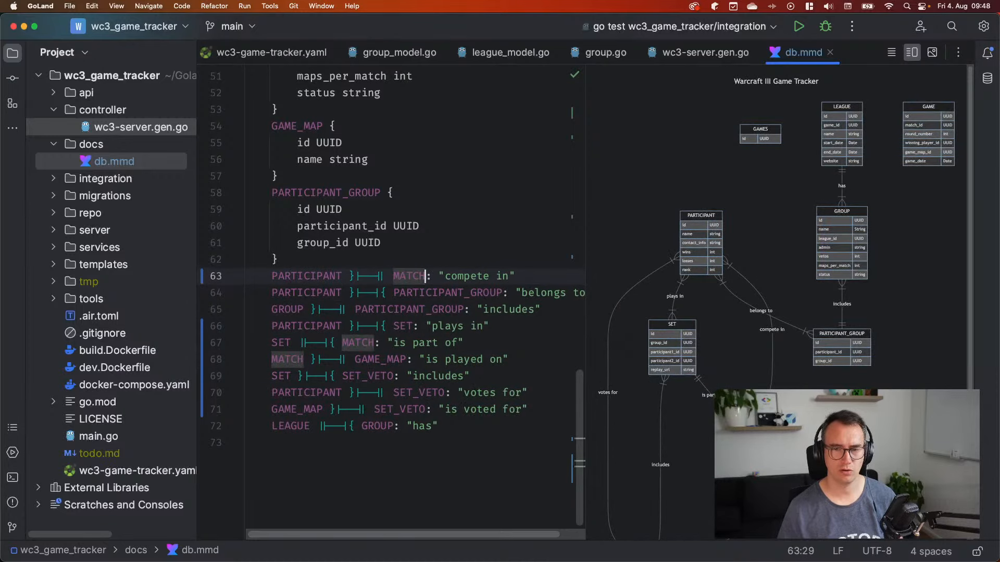
key("Down")
Rename the GAME entity declaration to MATCH and check the MATCH table in the preview
scroll(298, 258, "up", 5)
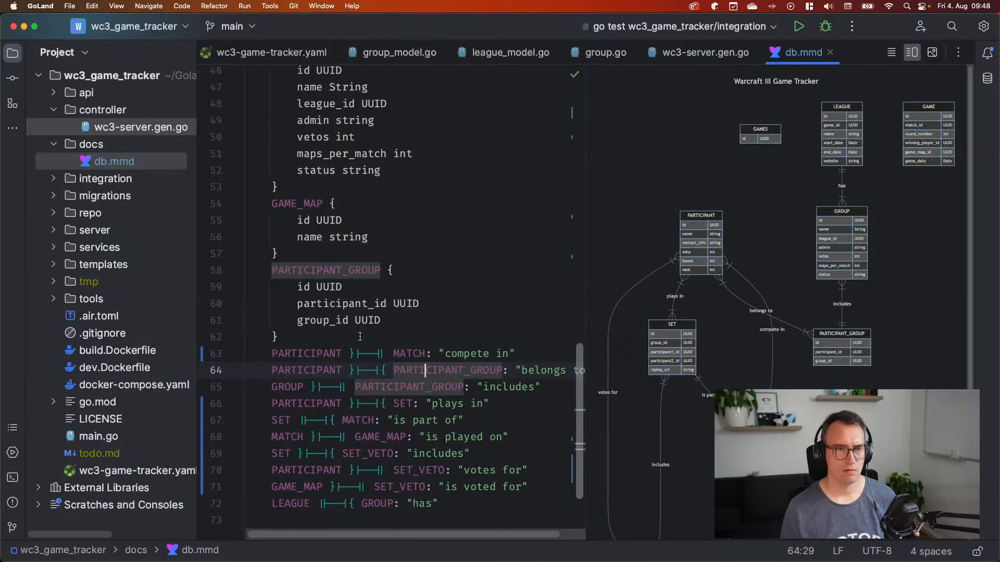
scroll(298, 259, "up", 3)
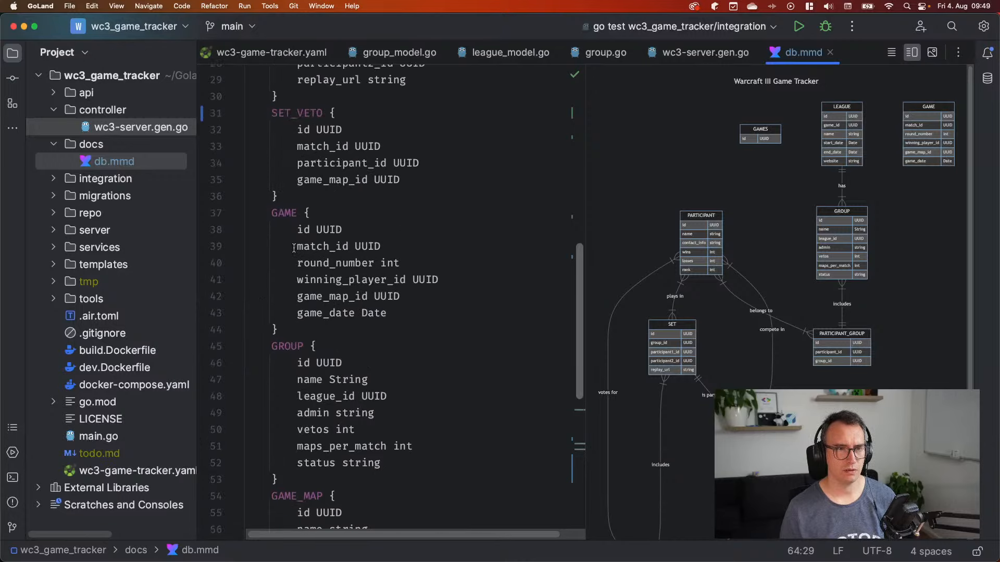
double_click(282, 213)
type("MATCH")
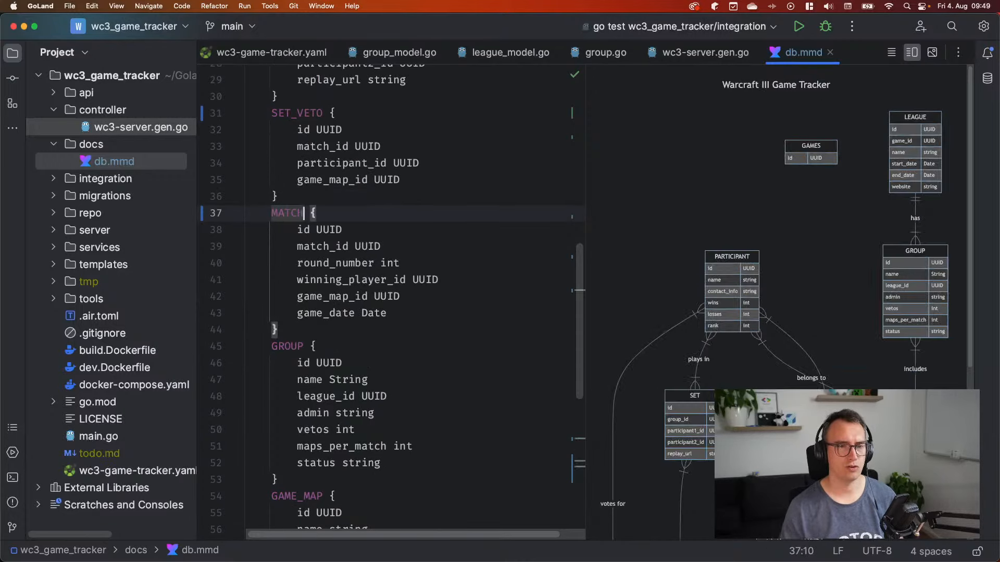
scroll(679, 327, "down", 5)
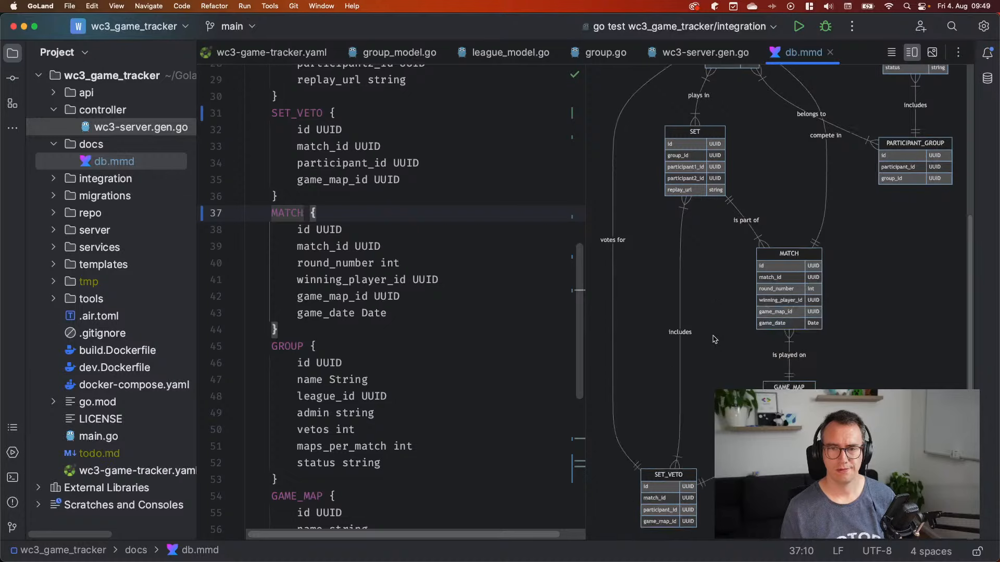
scroll(679, 327, "up", 5)
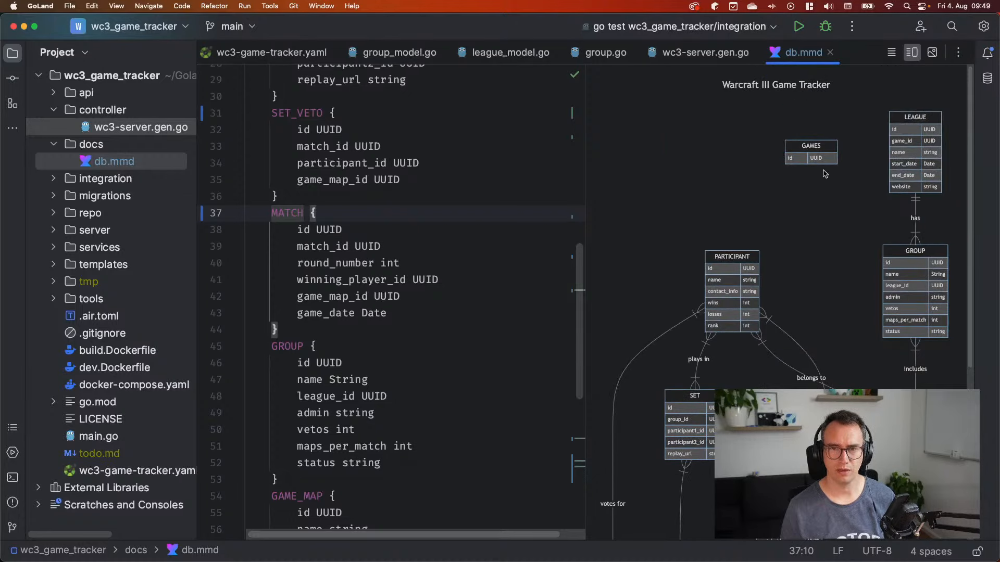
scroll(357, 266, "up", 5)
scroll(357, 266, "up", 5)
Add a 'name string' attribute below the id UUID line in the GAMES entity
double_click(290, 128)
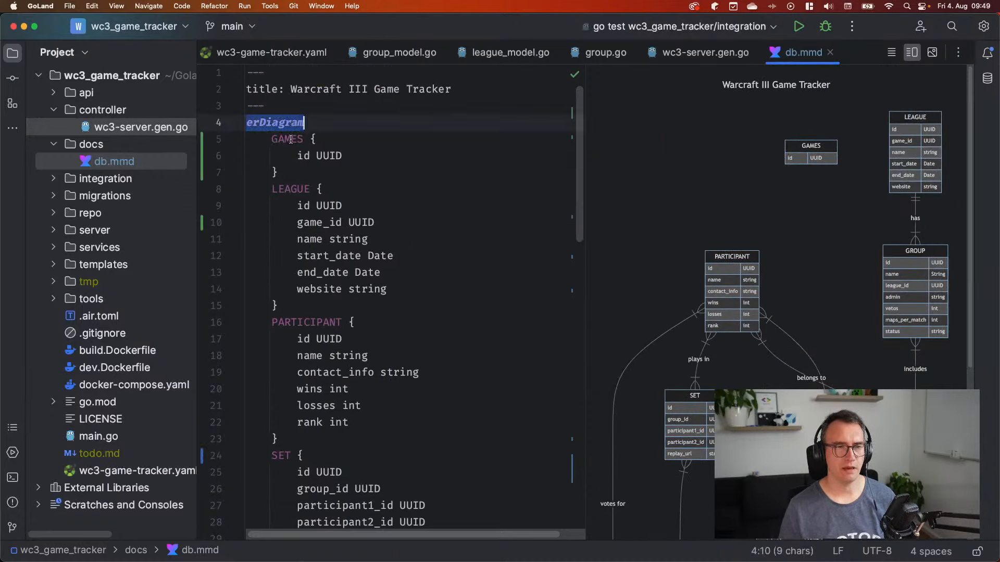
double_click(291, 140)
left_click(380, 154)
key("Return")
type("na")
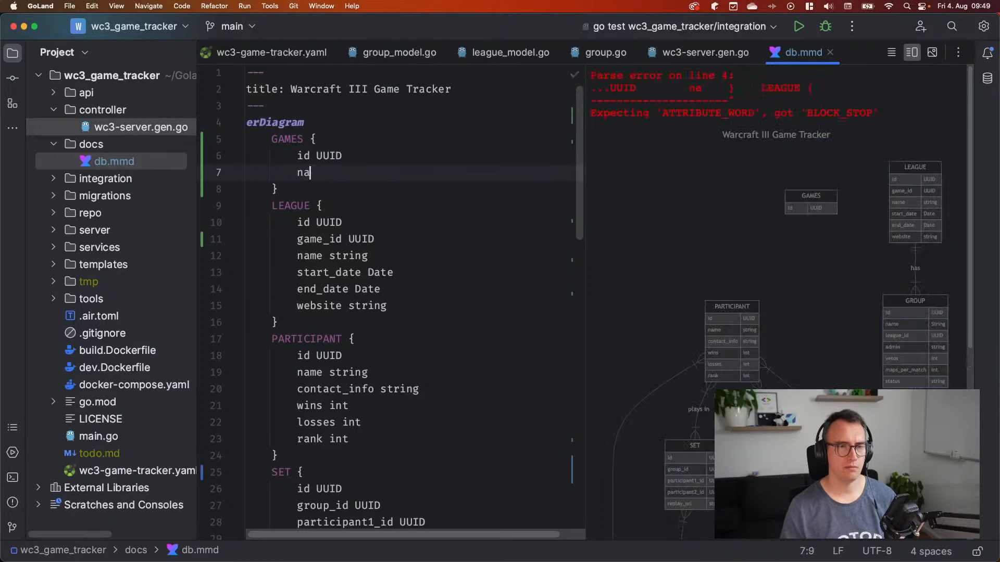
type("me String")
key("alt+BackSpace")
type("string")
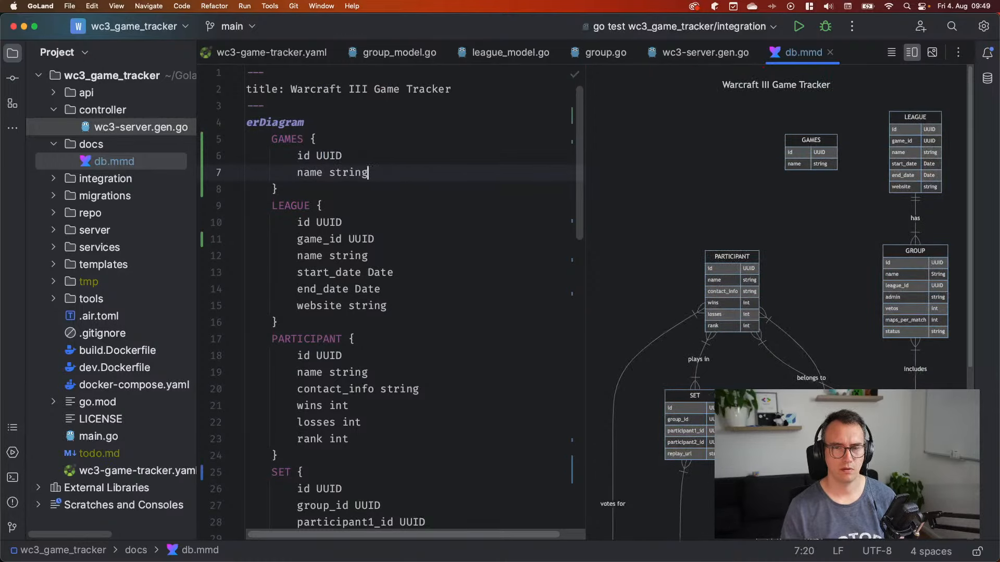
key("Down")
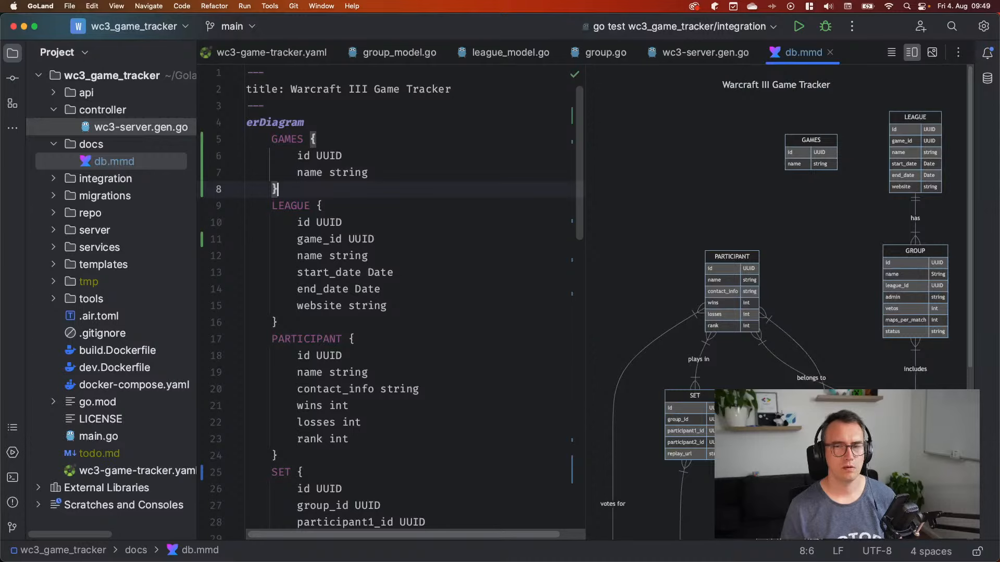
Add a GAMES to LEAGUE relationship line after the last entity block
scroll(330, 338, "down", 15)
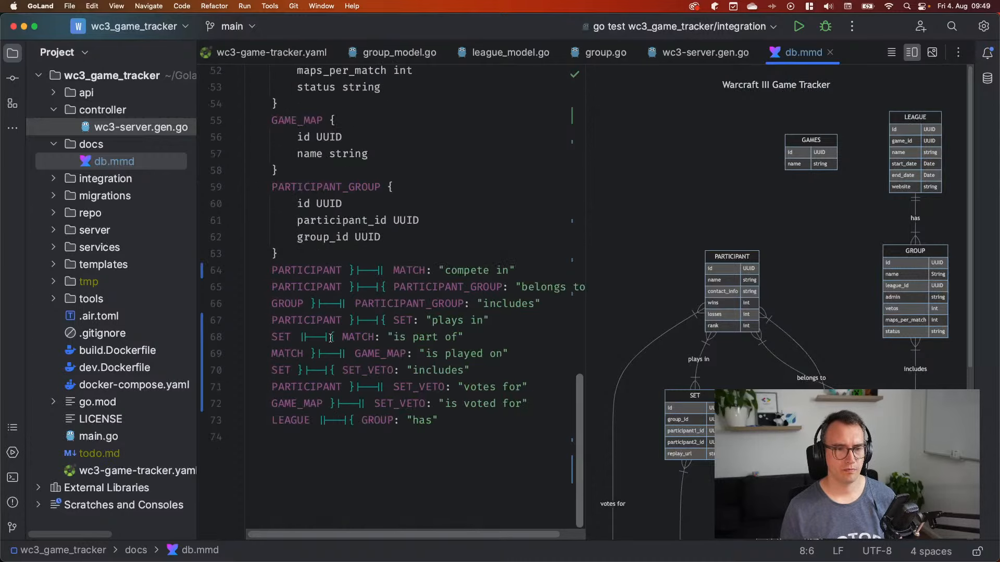
left_click(328, 256)
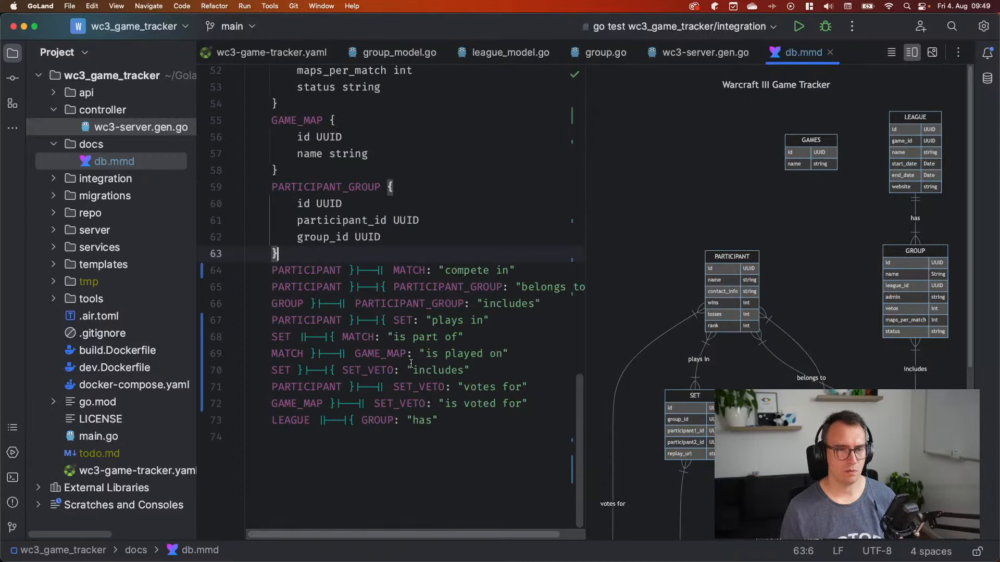
key("Return")
type("GAME ")
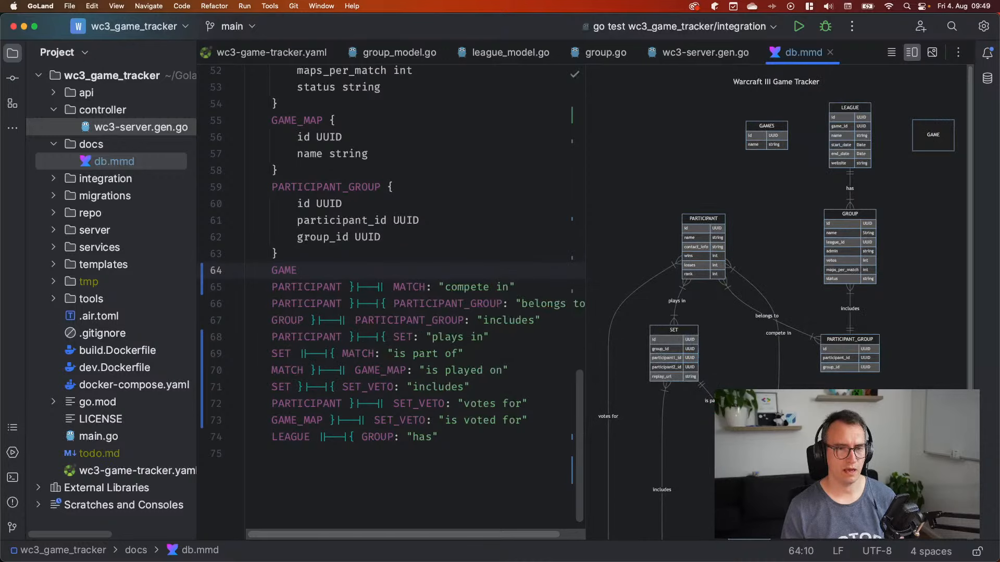
type("}|-")
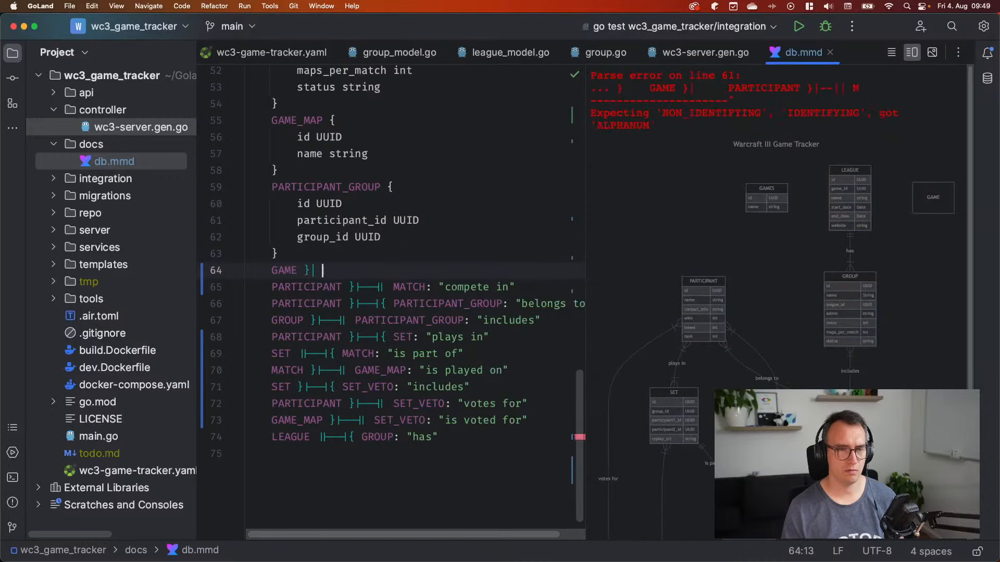
type("-|| LEAGUES")
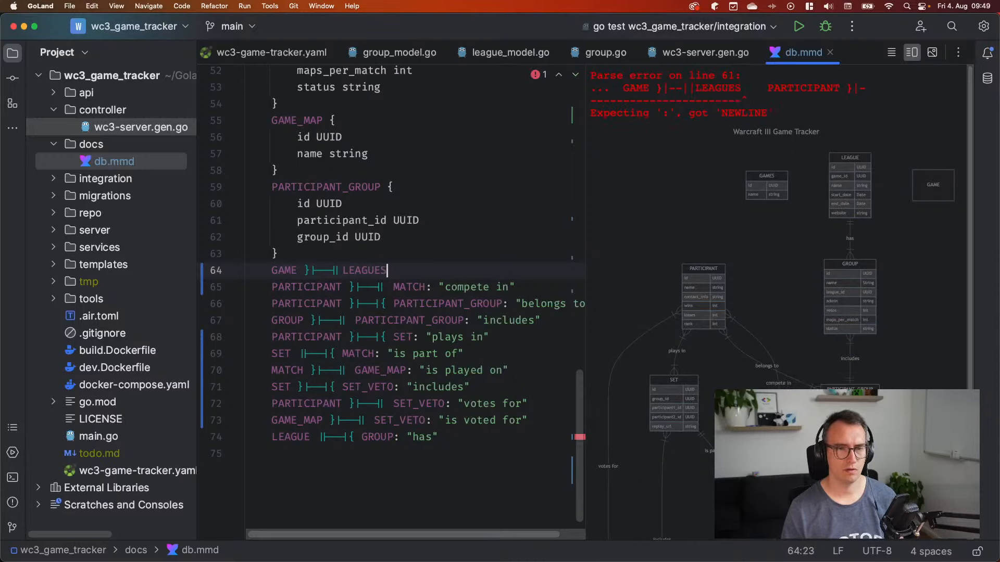
type(": \"")
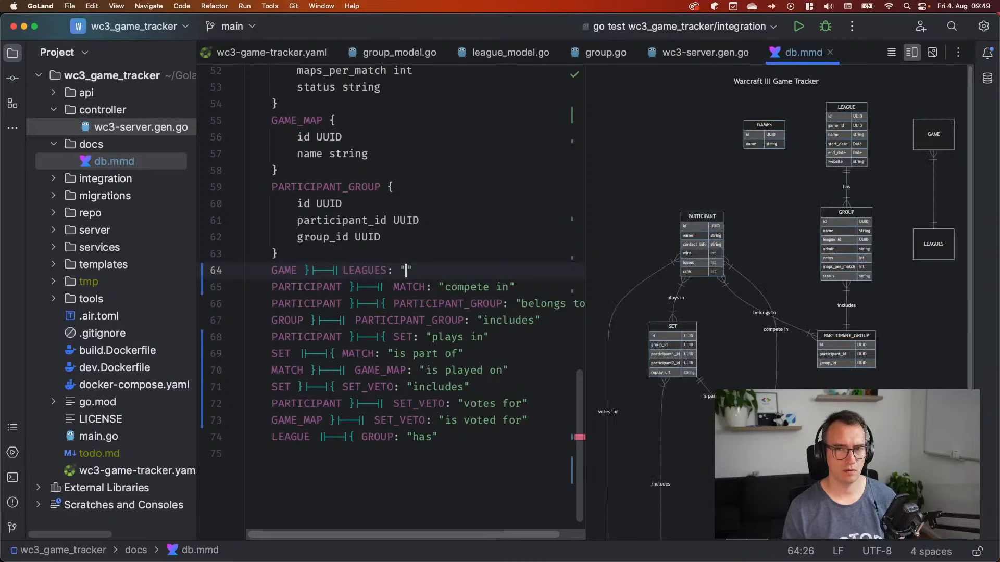
key("alt+Left")
key("alt+Left")
key("alt+Left")
key("alt+Left")
key("alt+Left")
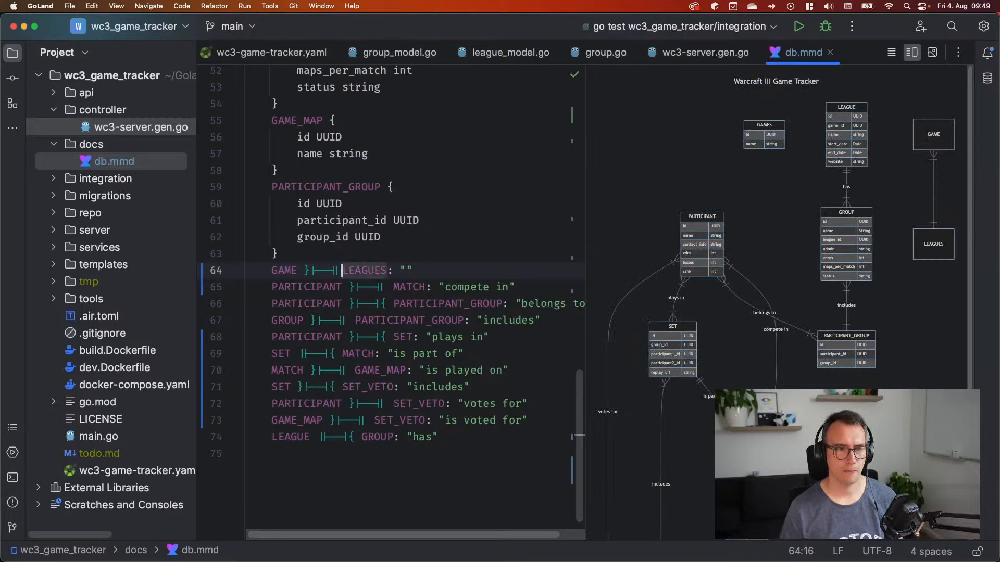
key("alt+Left")
type("S")
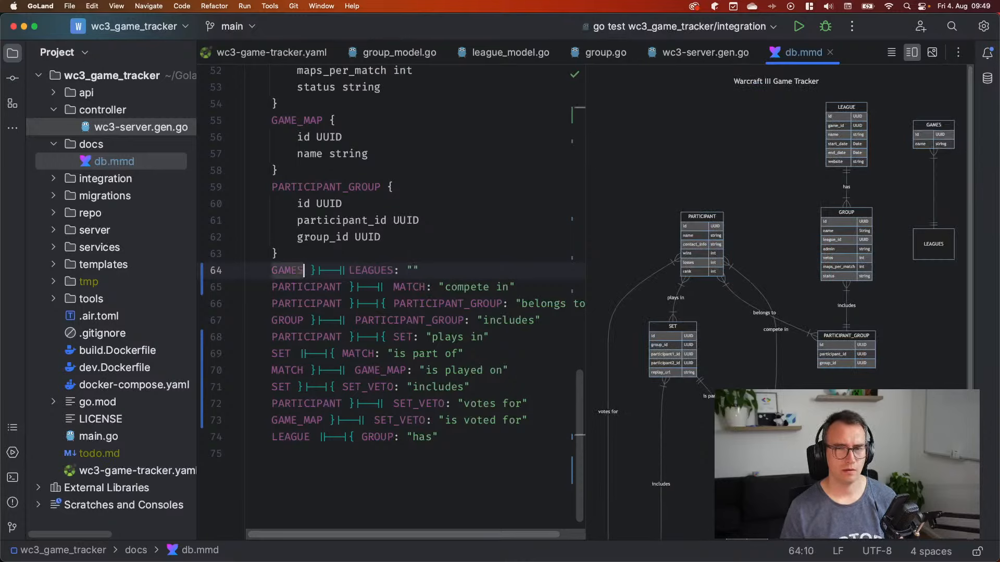
key("alt+Right")
key("alt+Right")
key("BackSpace")
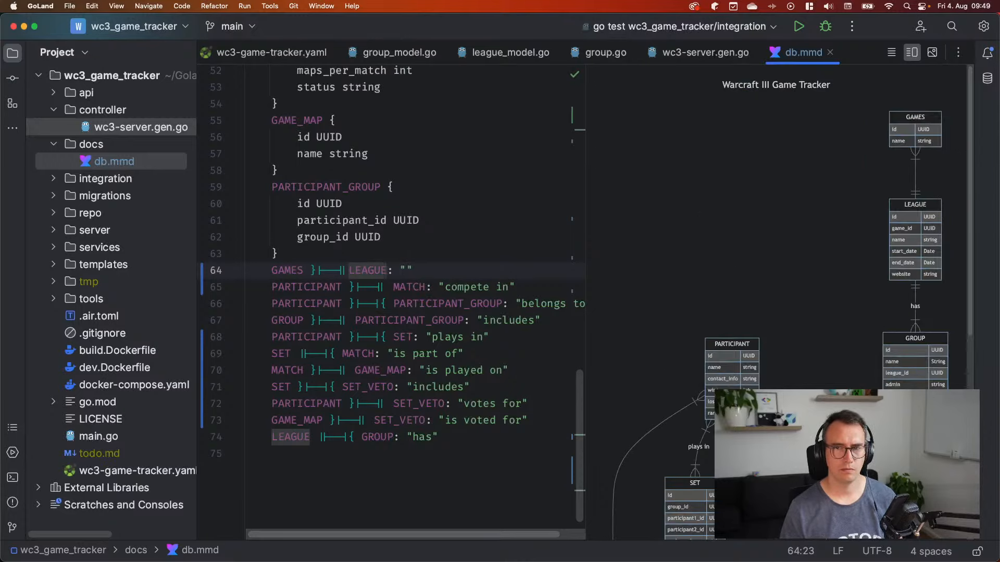
Change the connector to GAMES ||--|{ LEAGUE so it reads one-to-many
key("alt+Left")
key("alt+Left")
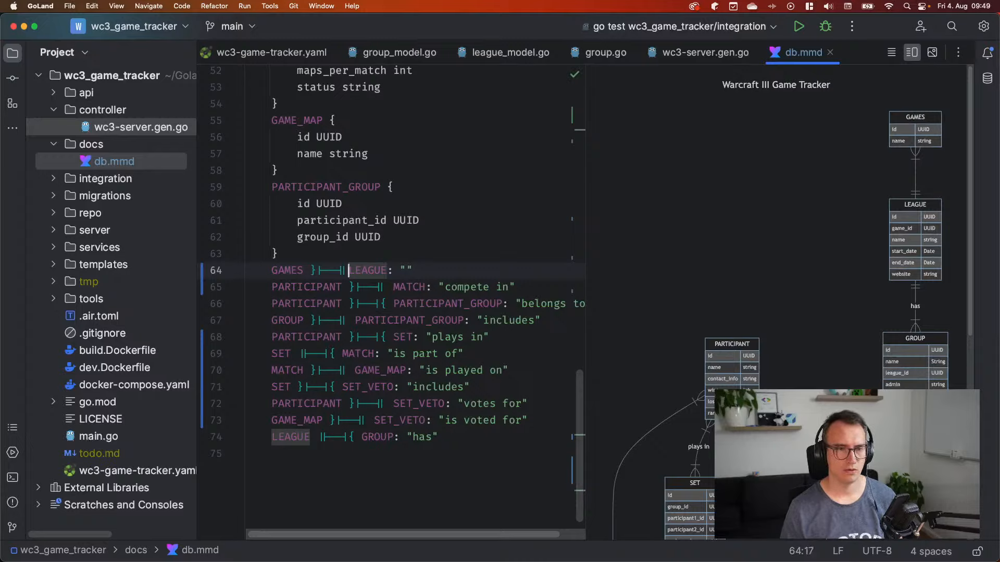
key("Left")
key("Left")
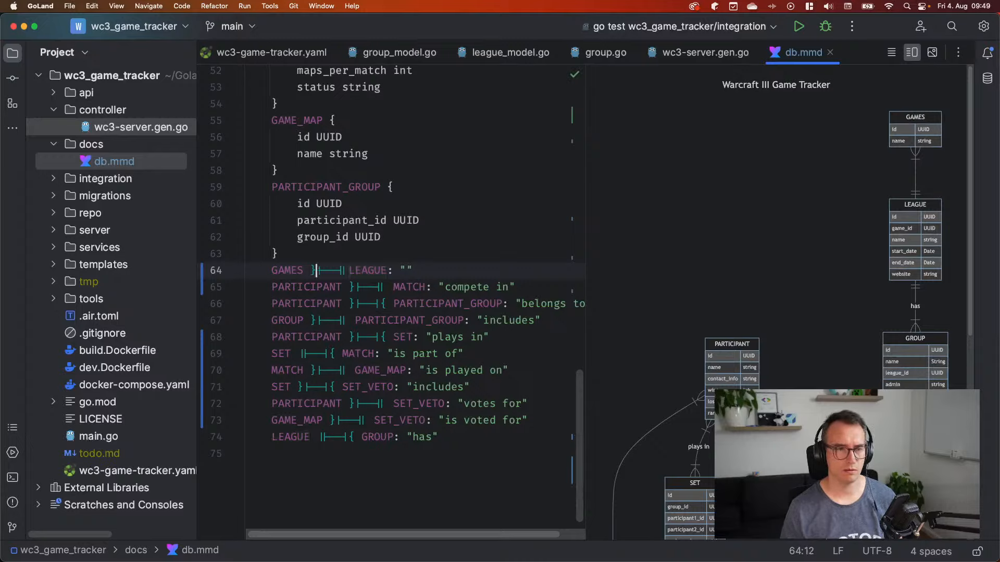
key("Right")
key("Left")
key("BackSpace")
type("|")
key("Right")
key("Right")
key("Right")
key("Right")
key("Right")
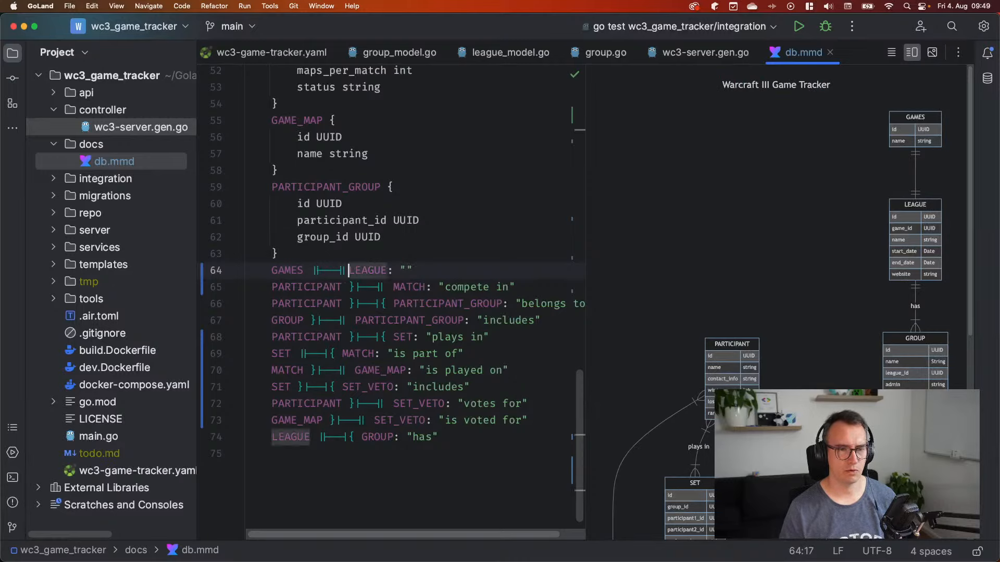
key("BackSpace")
type("{")
Label the relationship "holds" and save db.mmd
key("super+Right")
key("Left")
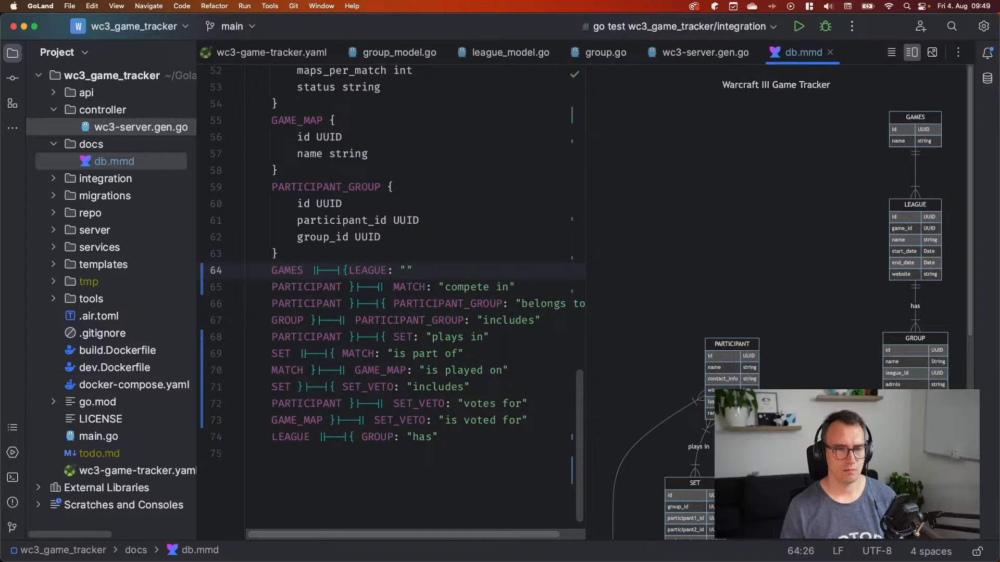
type("part")
key("alt+BackSpace")
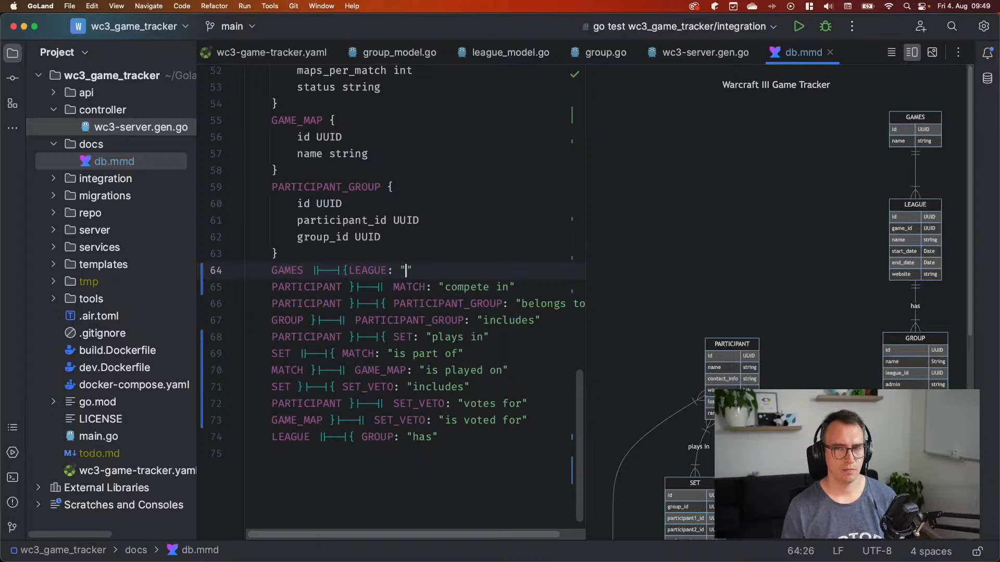
type("is")
key("alt+BackSpace")
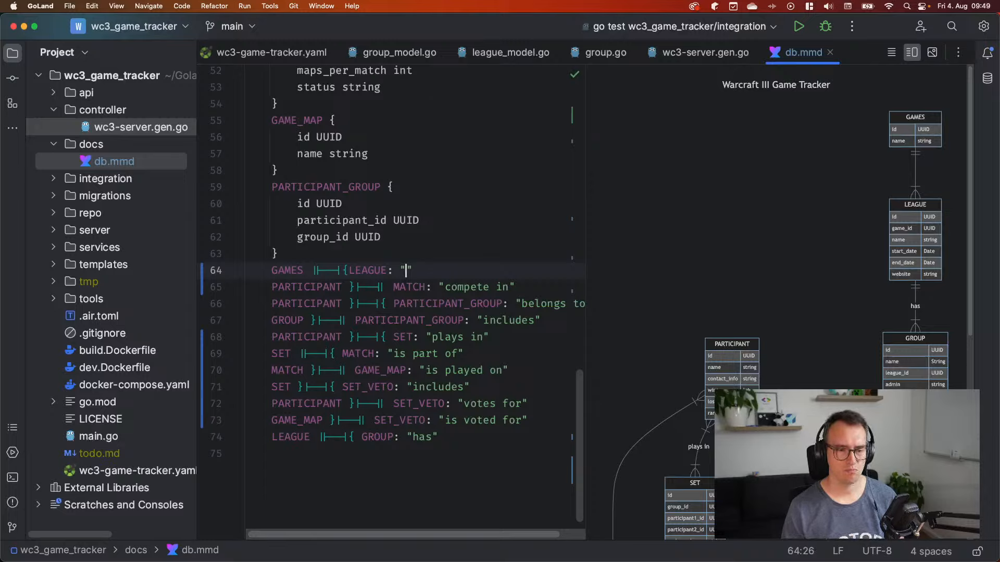
type("lds")
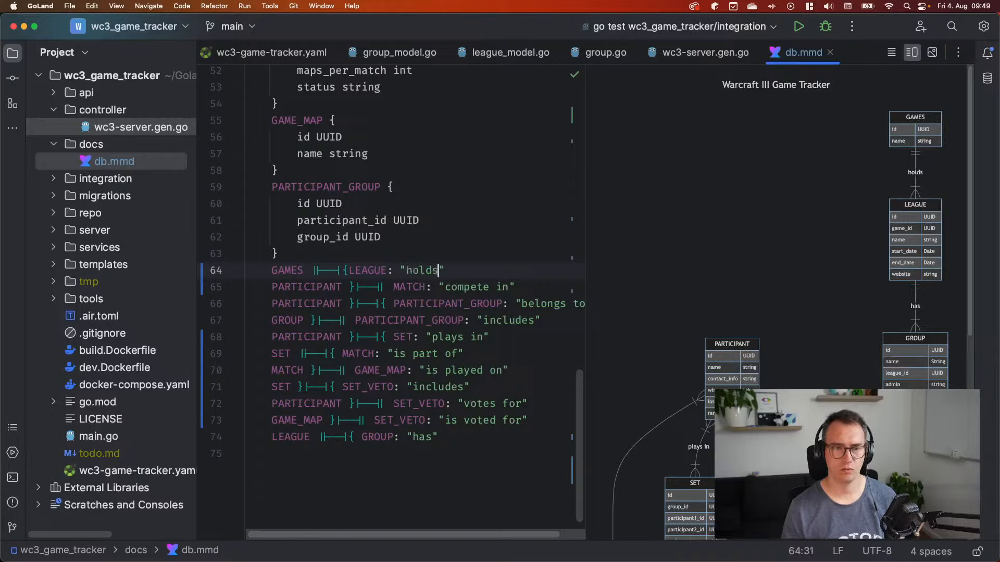
key("super+s")
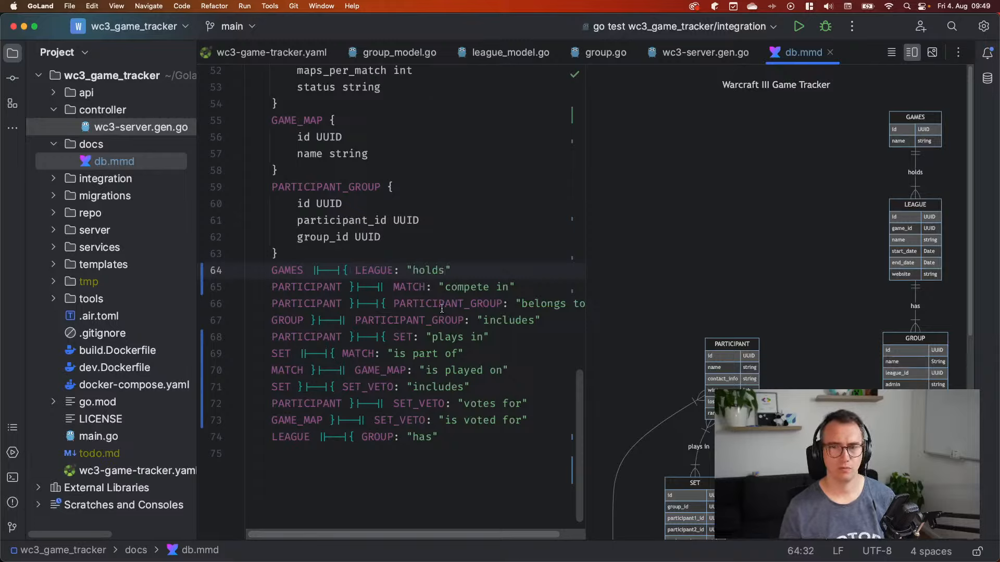
scroll(459, 296, "up", 15)
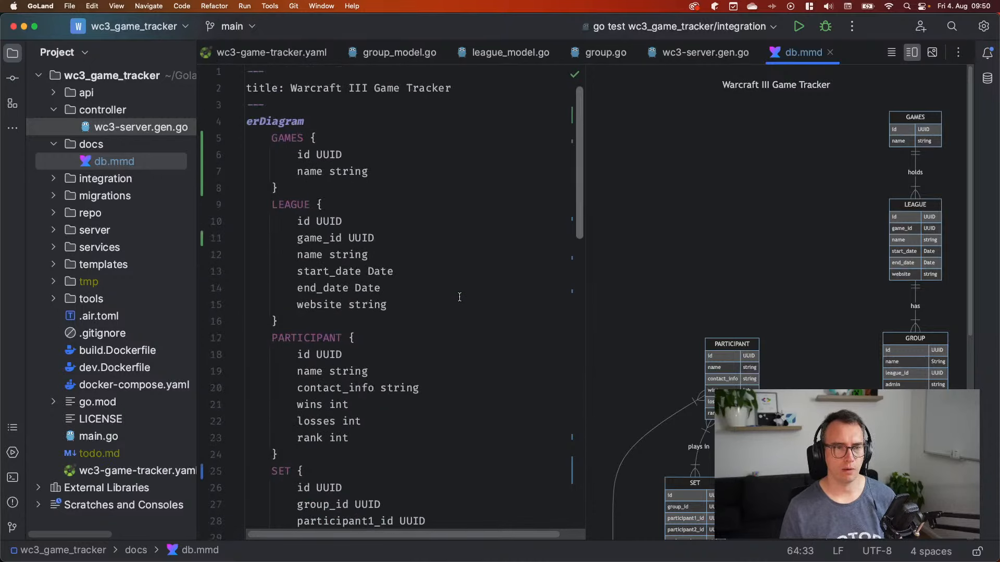
key("ctrl+Right")
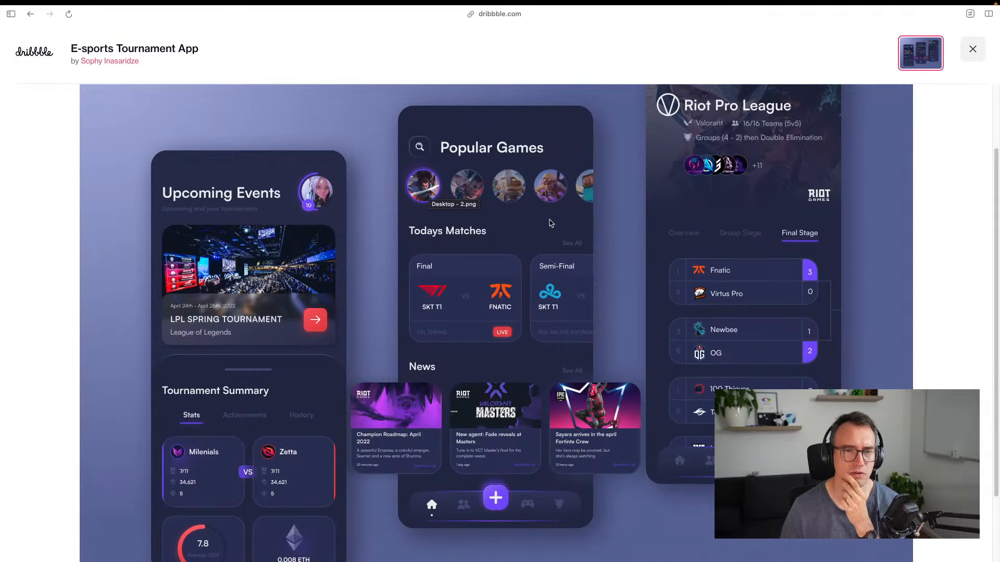
Close the enlarged Dribbble shot and browse down the Esport mobile shots grid
scroll(639, 203, "up", 2)
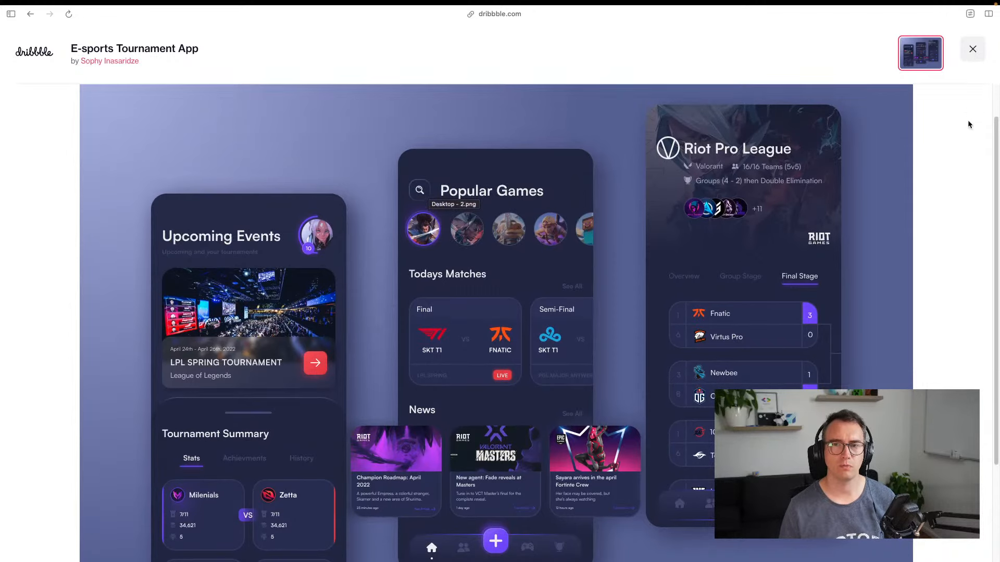
left_click(973, 52)
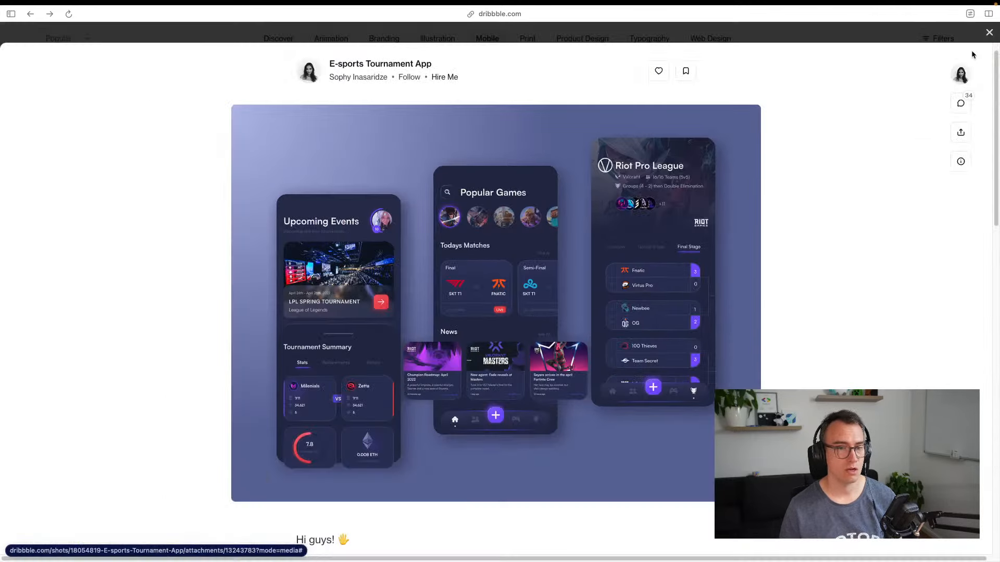
scroll(363, 238, "down", 15)
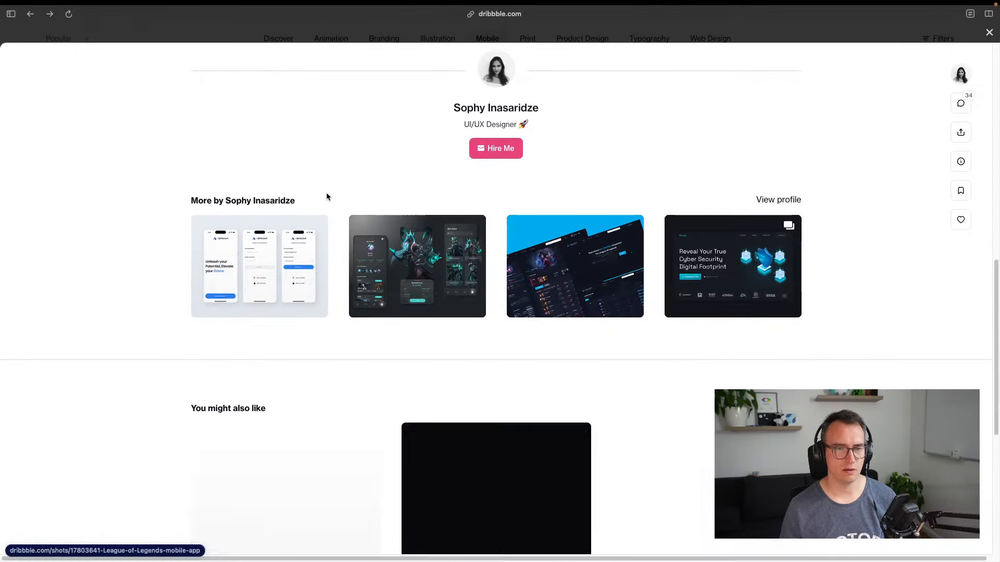
scroll(370, 187, "down", 3)
scroll(349, 217, "down", 5)
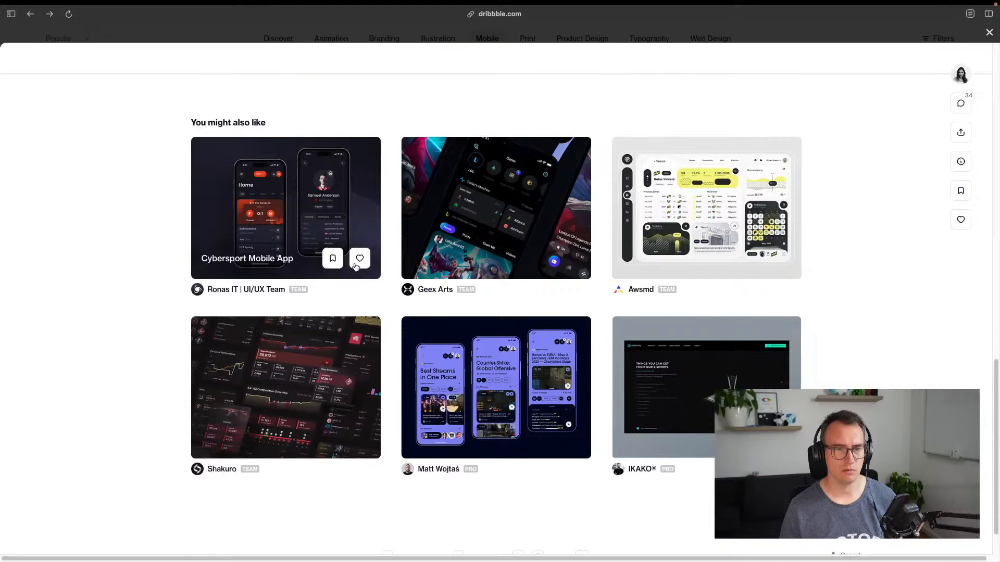
key("Escape")
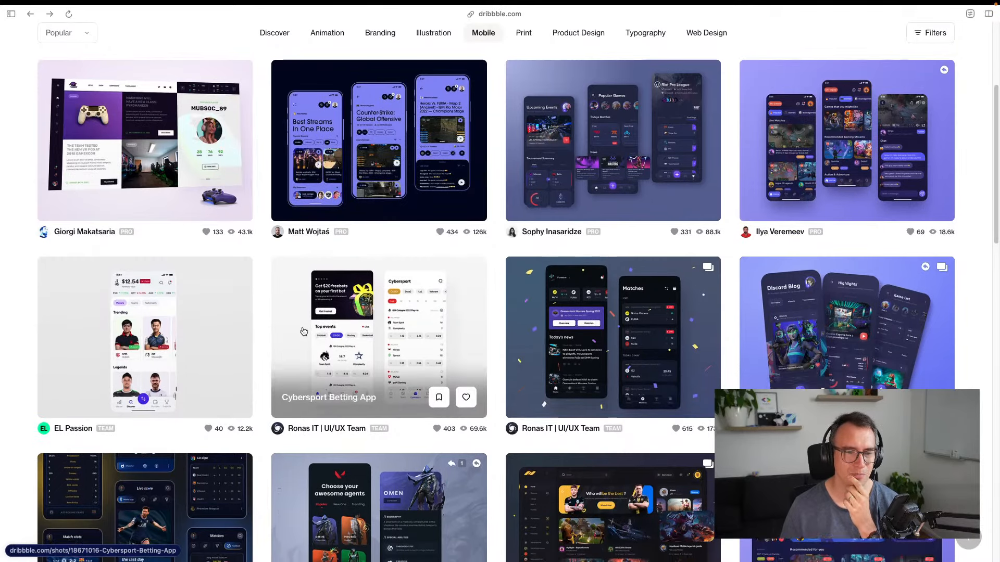
scroll(334, 354, "down", 4)
scroll(180, 313, "down", 4)
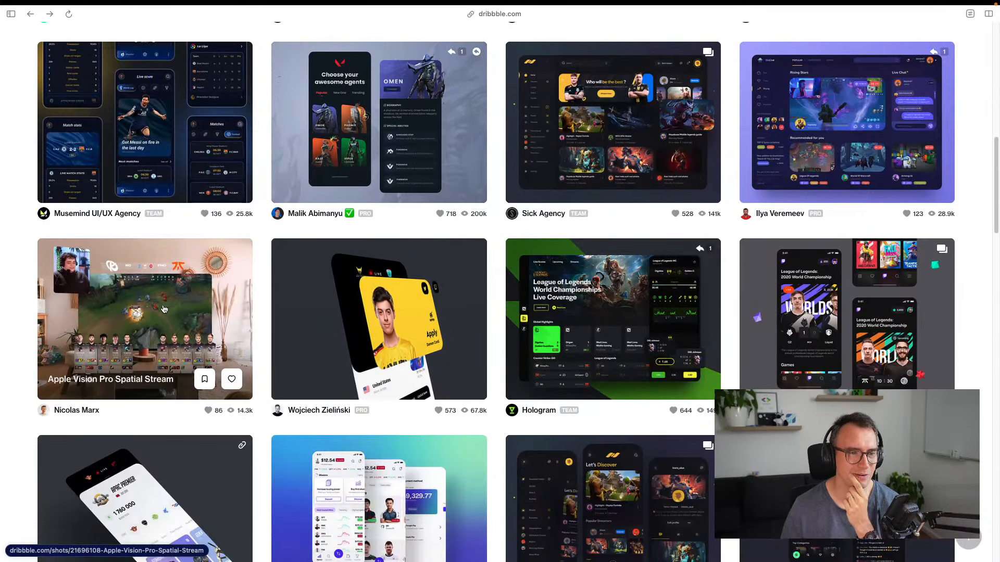
scroll(179, 306, "up", 2)
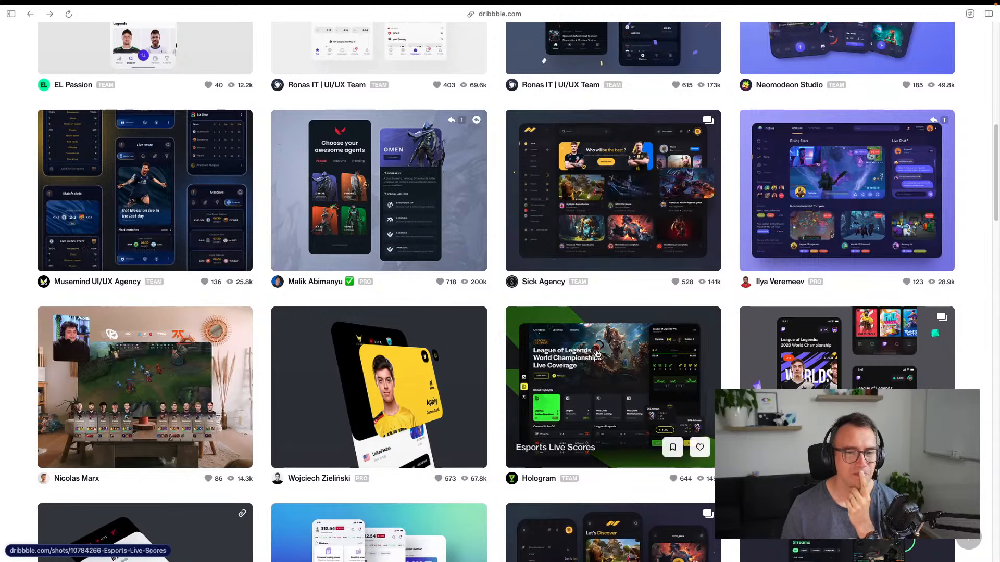
scroll(589, 360, "down", 8)
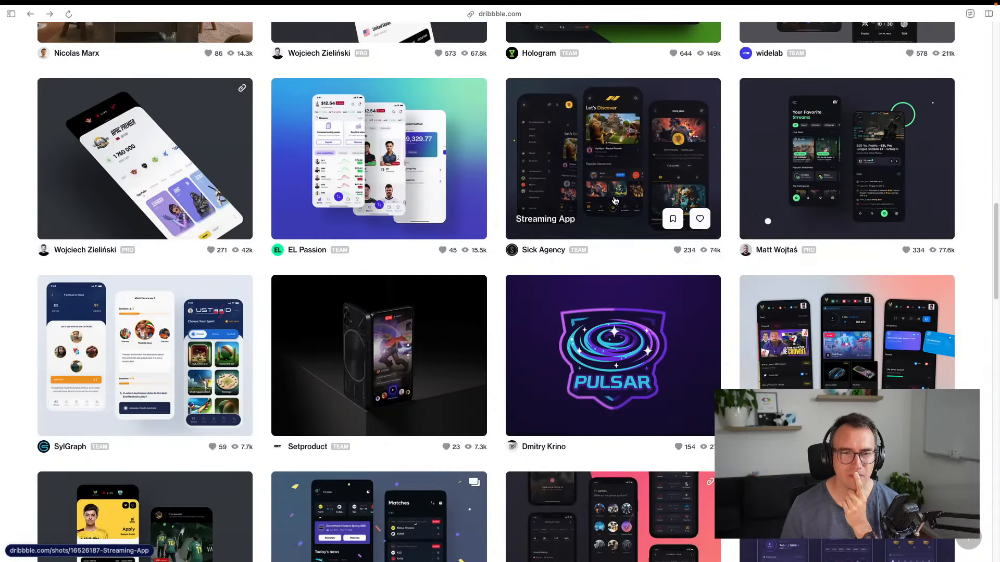
scroll(609, 241, "down", 6)
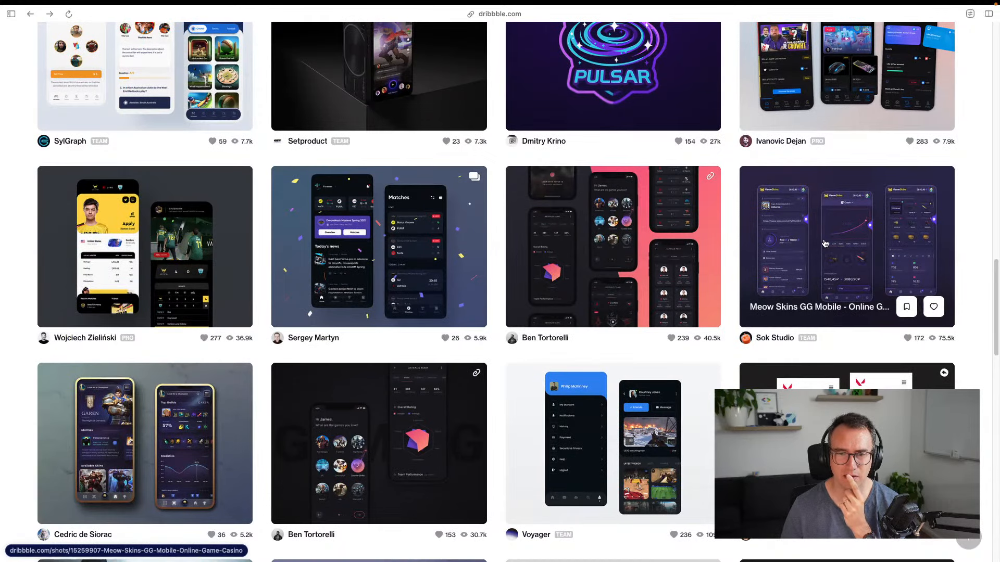
Preview the Esports News and Esports App shots, then return to the results
left_click(373, 252)
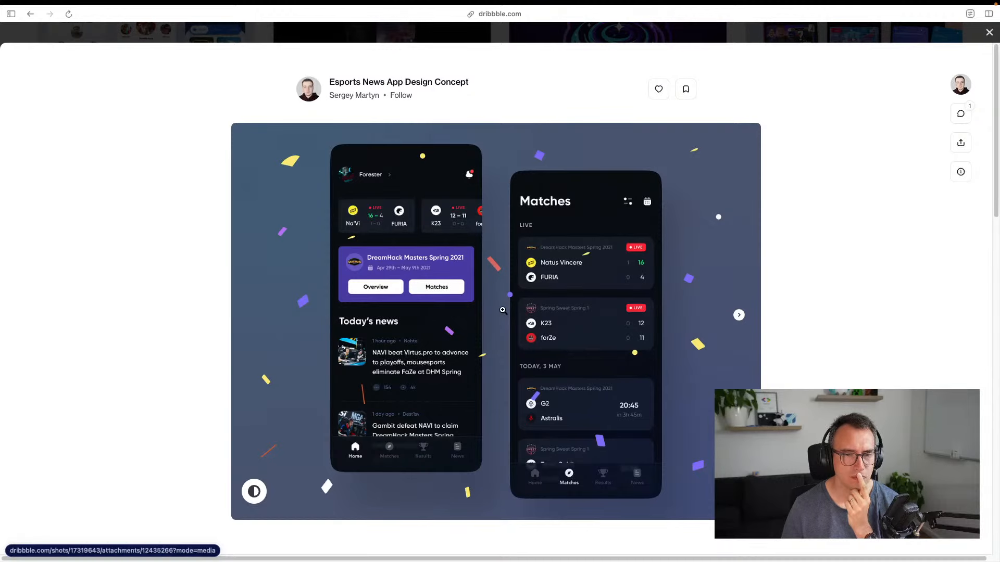
left_click(990, 33)
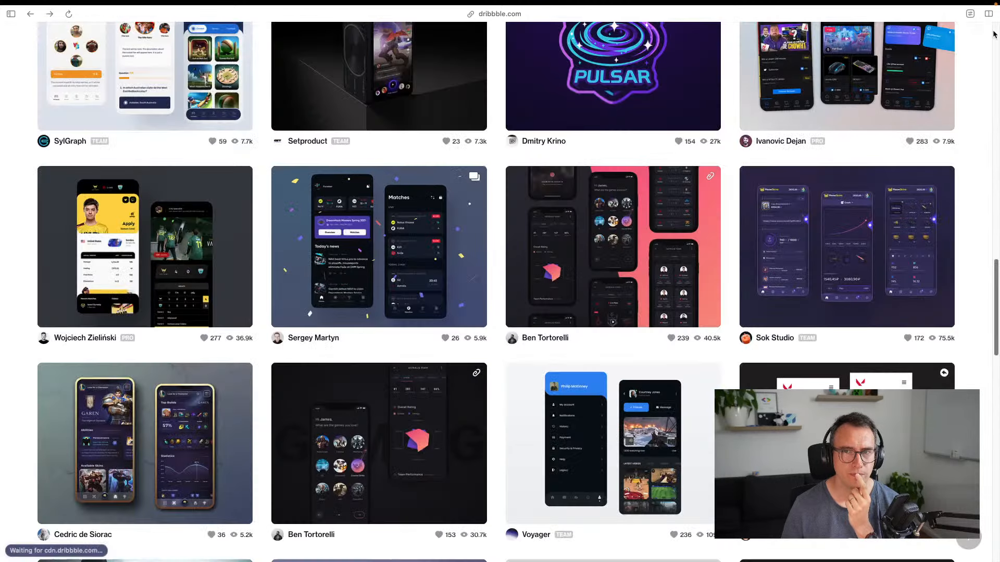
scroll(474, 314, "down", 3)
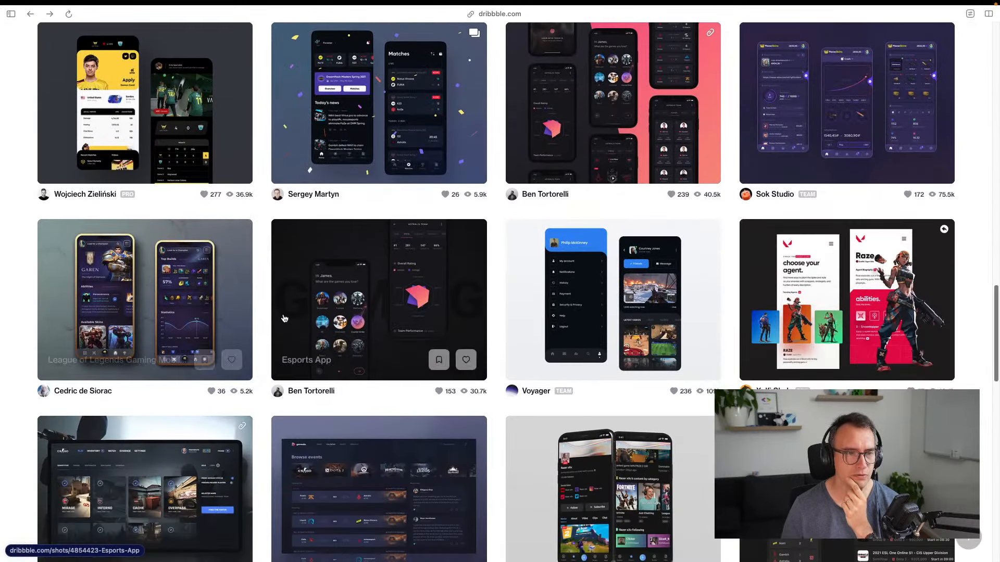
left_click(366, 290)
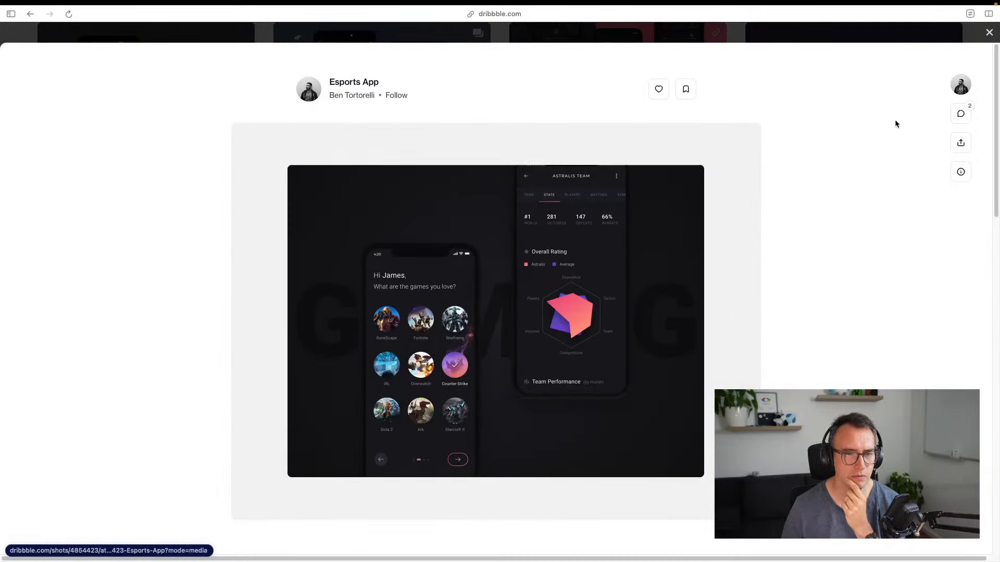
left_click(989, 32)
scroll(467, 274, "down", 5)
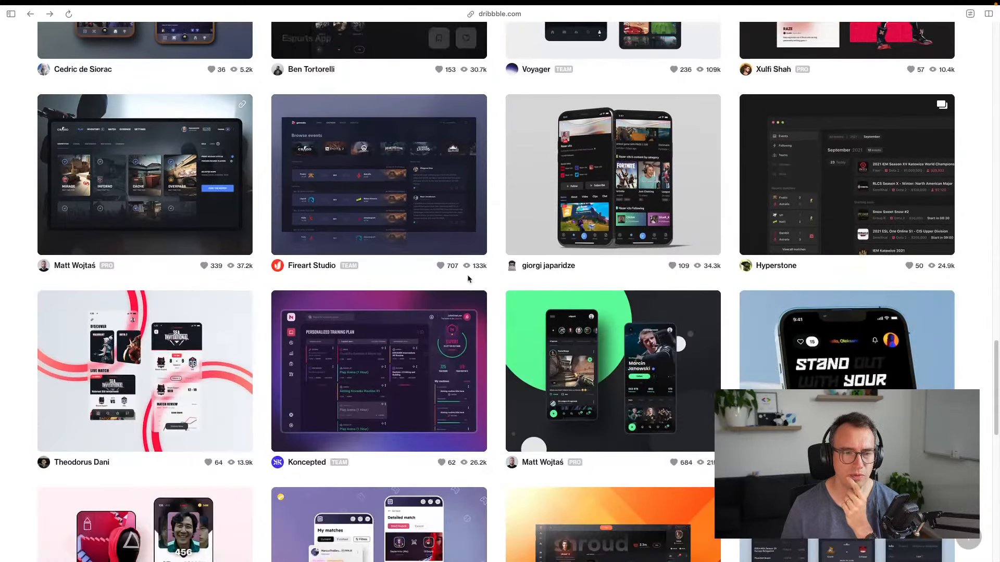
scroll(379, 205, "up", 15)
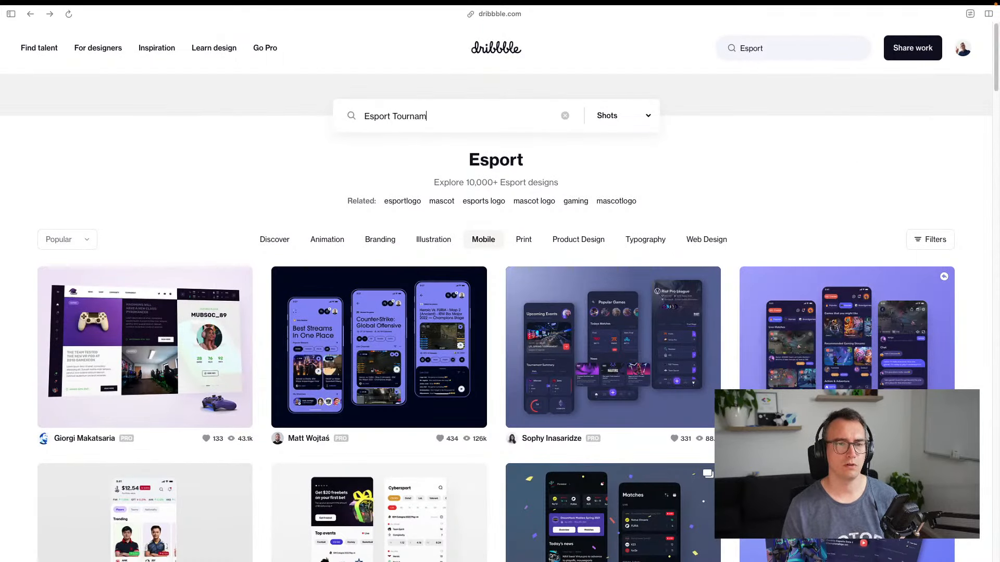
Search Esport Tournament designs, filter to Mobile, and open the GX gaming platform shot
key("Return")
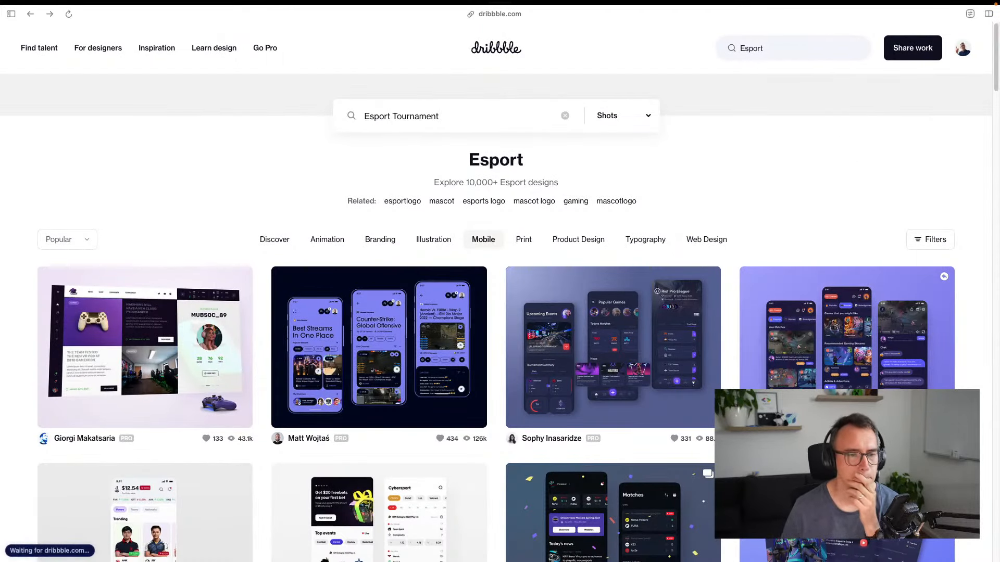
scroll(379, 312, "down", 2)
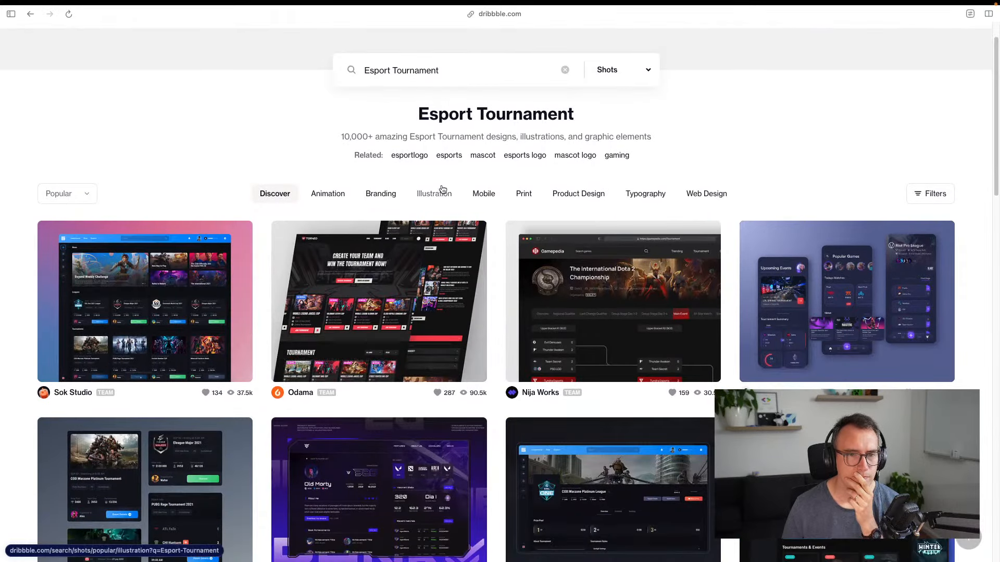
left_click(483, 193)
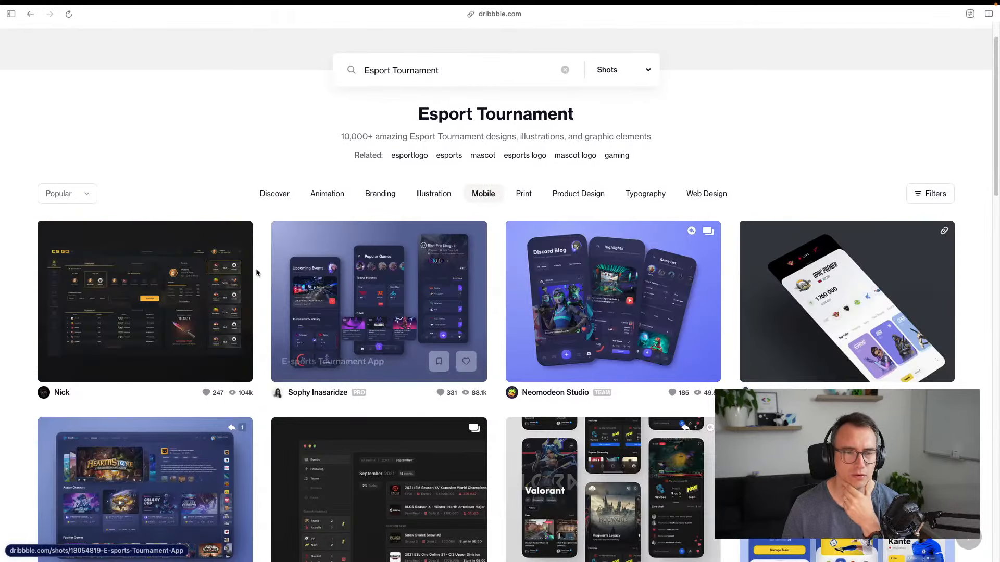
scroll(499, 186, "down", 3)
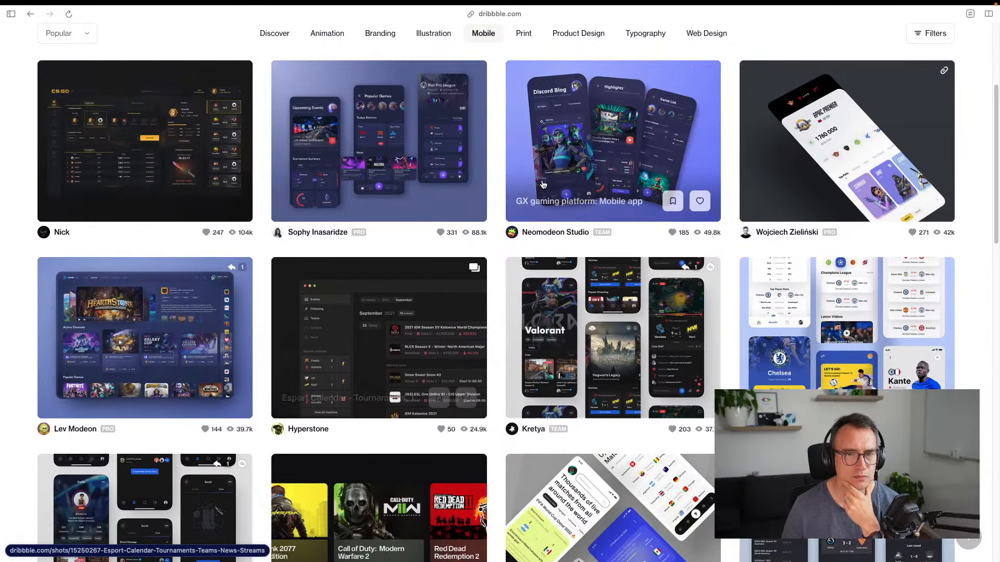
left_click(644, 135)
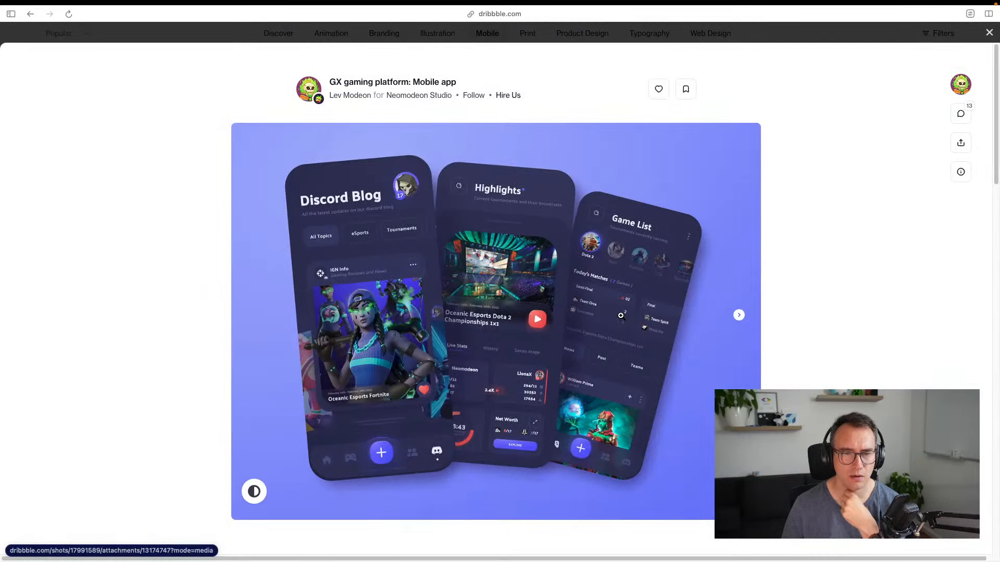
View the GX shot's next image full size to study its three phone screens
left_click(739, 316)
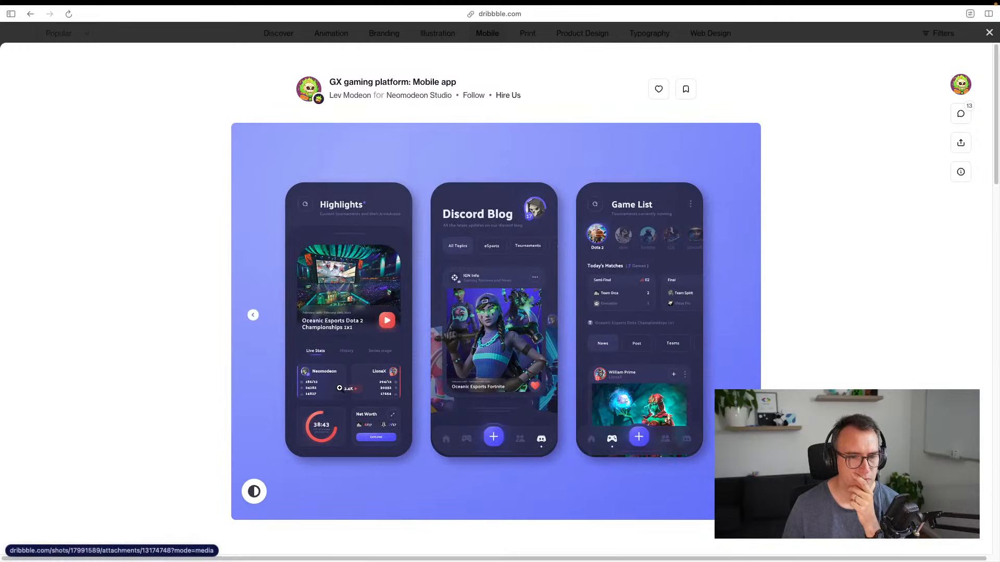
left_click(343, 376)
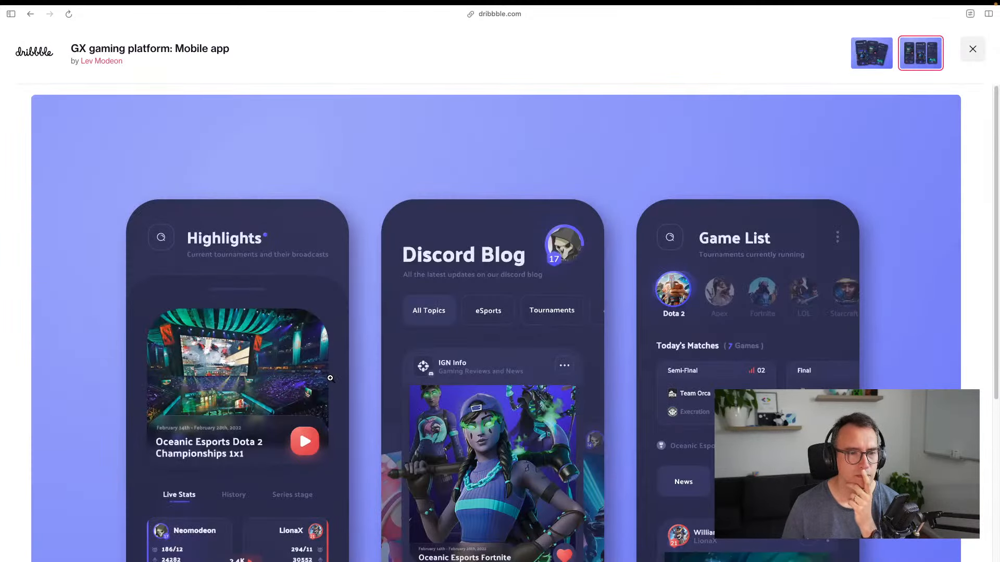
scroll(330, 378, "down", 5)
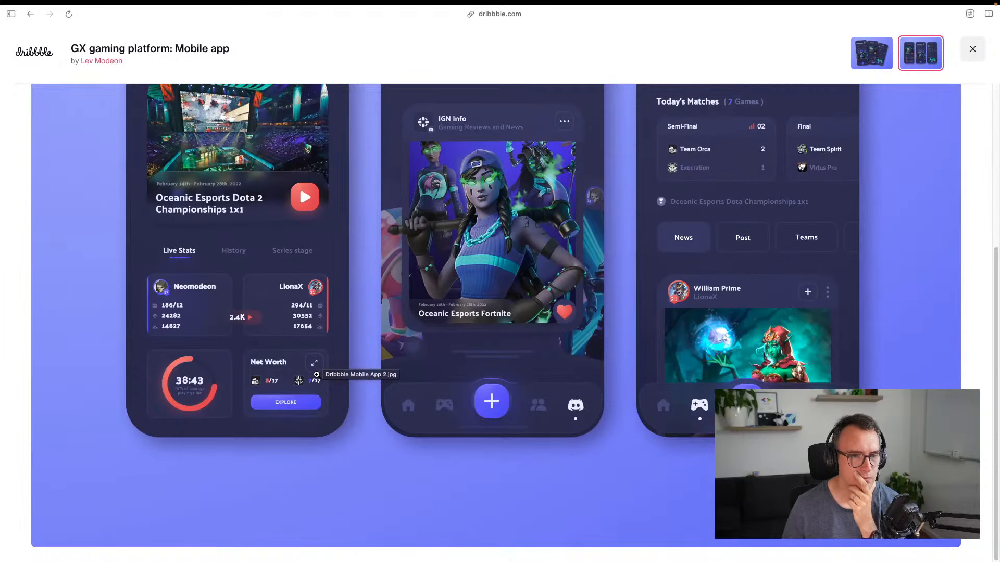
scroll(289, 373, "up", 3)
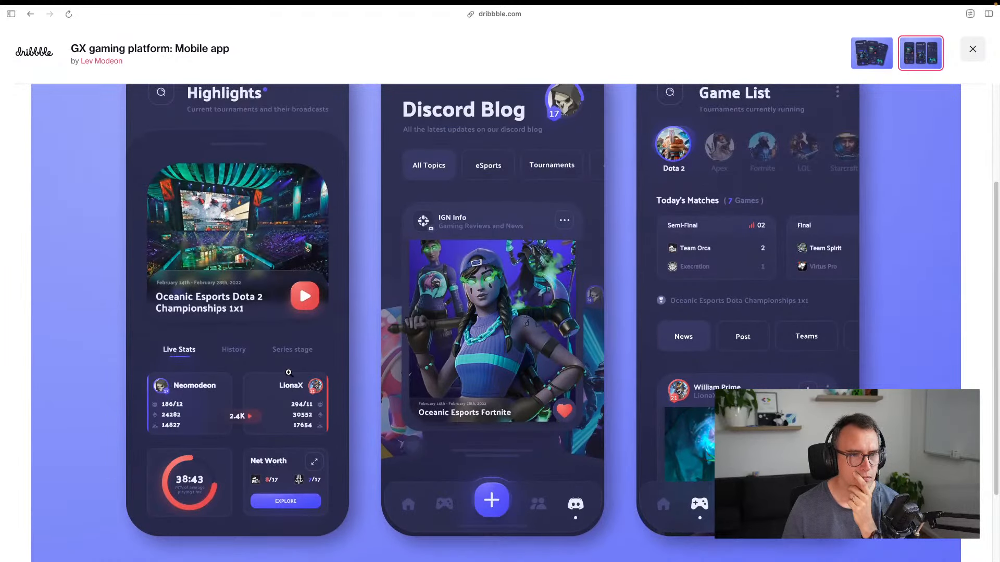
scroll(288, 373, "down", 1)
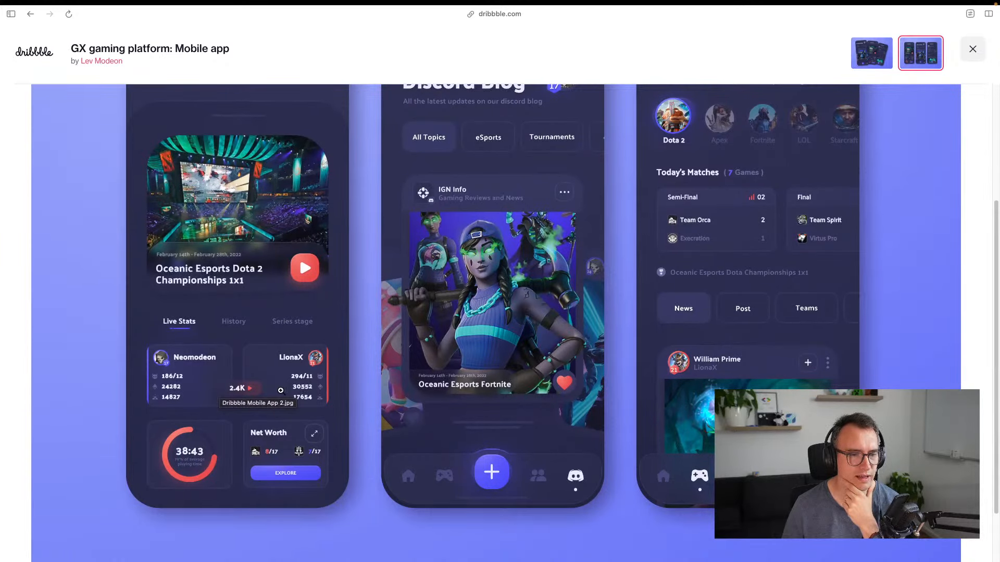
scroll(672, 358, "up", 3)
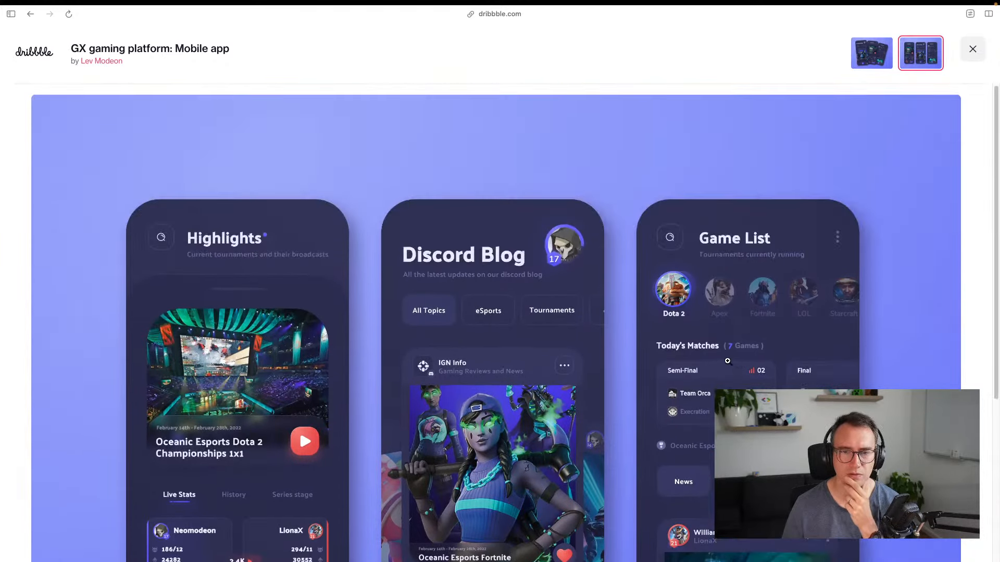
scroll(719, 362, "down", 4)
scroll(717, 360, "up", 2)
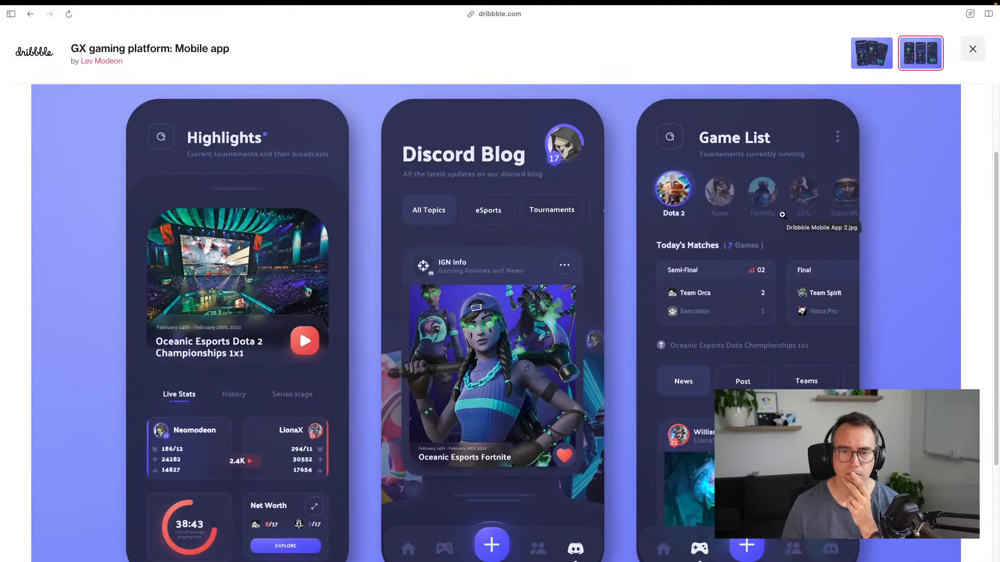
scroll(748, 344, "down", 3)
scroll(748, 320, "up", 3)
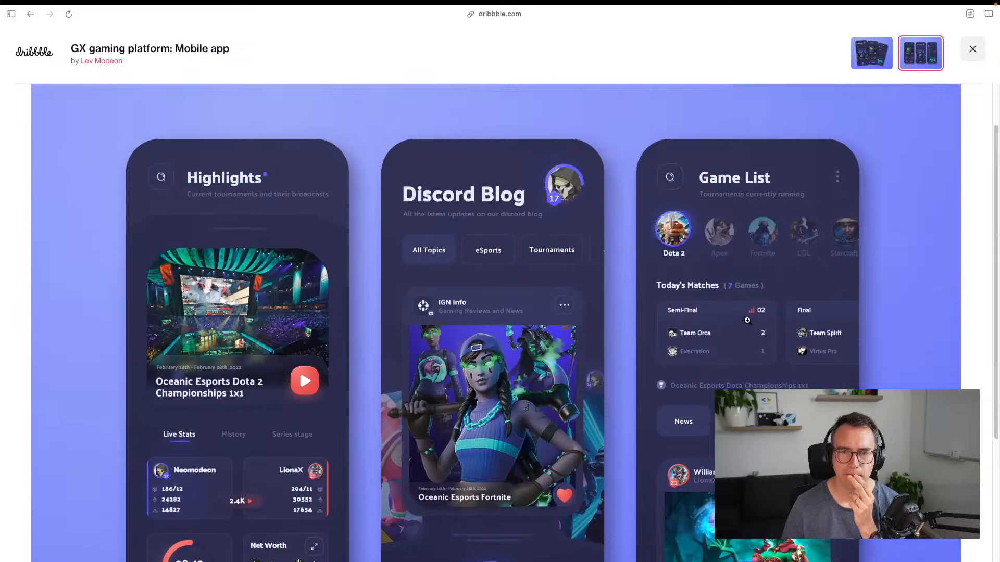
left_click(971, 49)
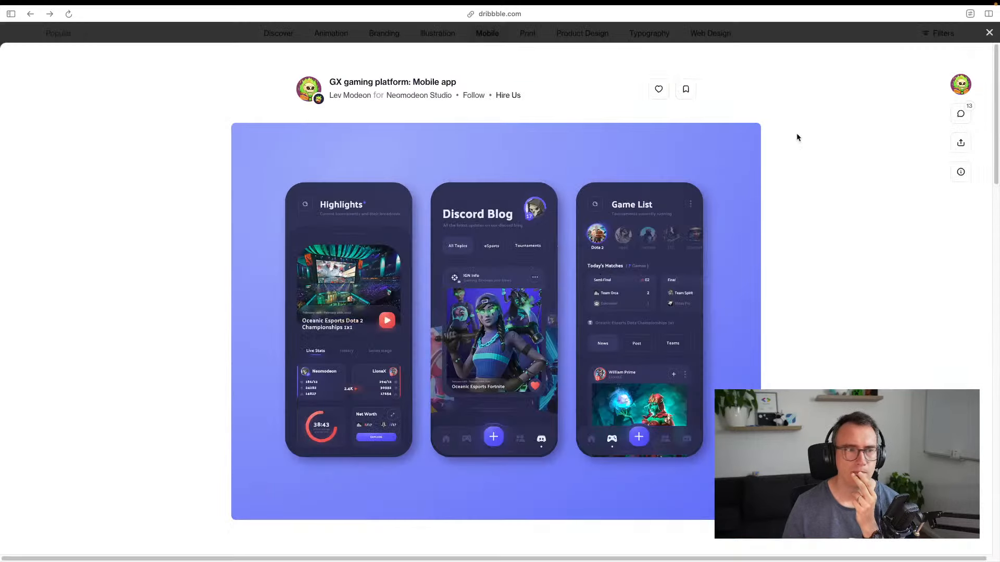
Go back to the results and open the Monster app shot at full size
left_click(992, 30)
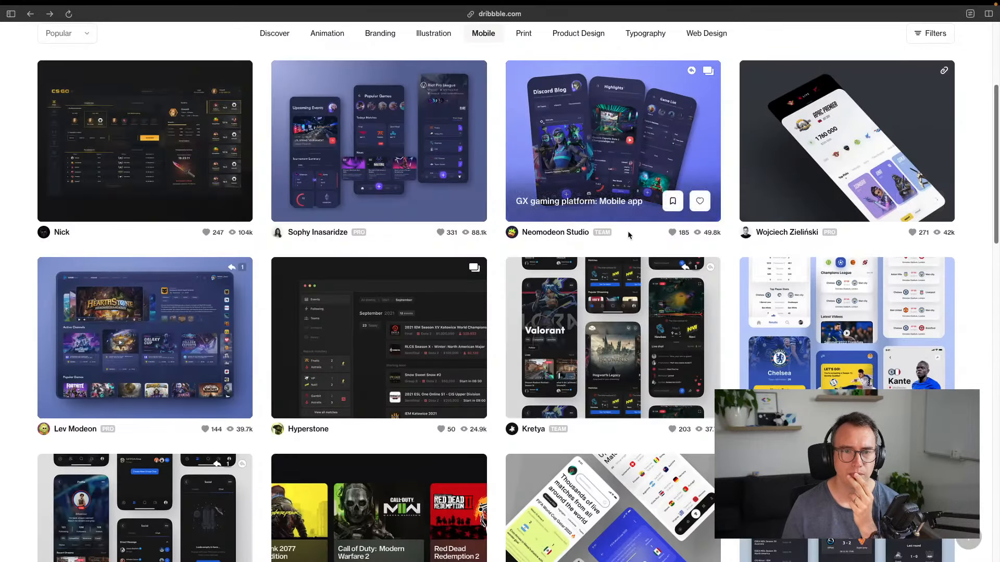
scroll(361, 295, "down", 3)
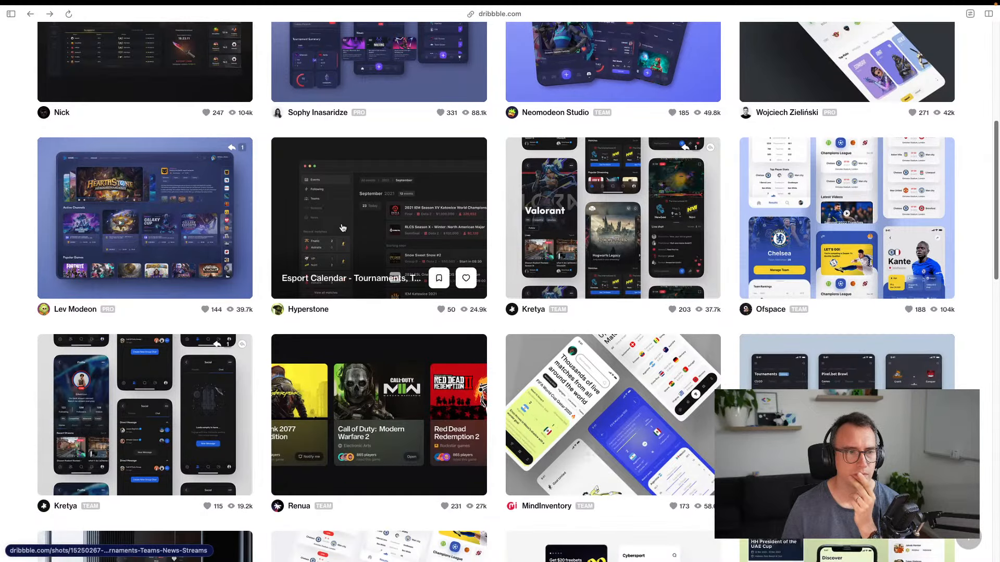
scroll(361, 295, "down", 2)
scroll(362, 288, "down", 3)
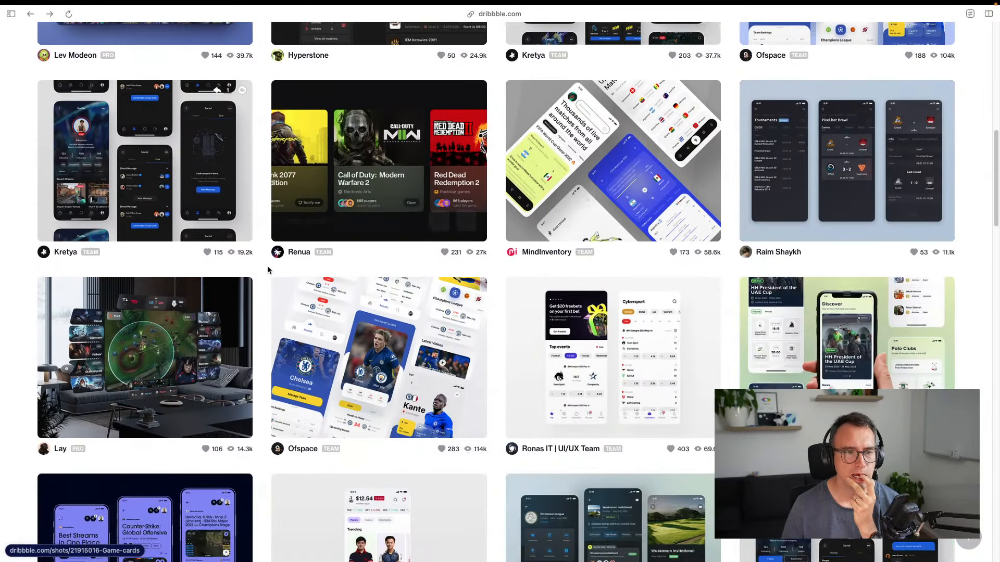
scroll(357, 193, "down", 5)
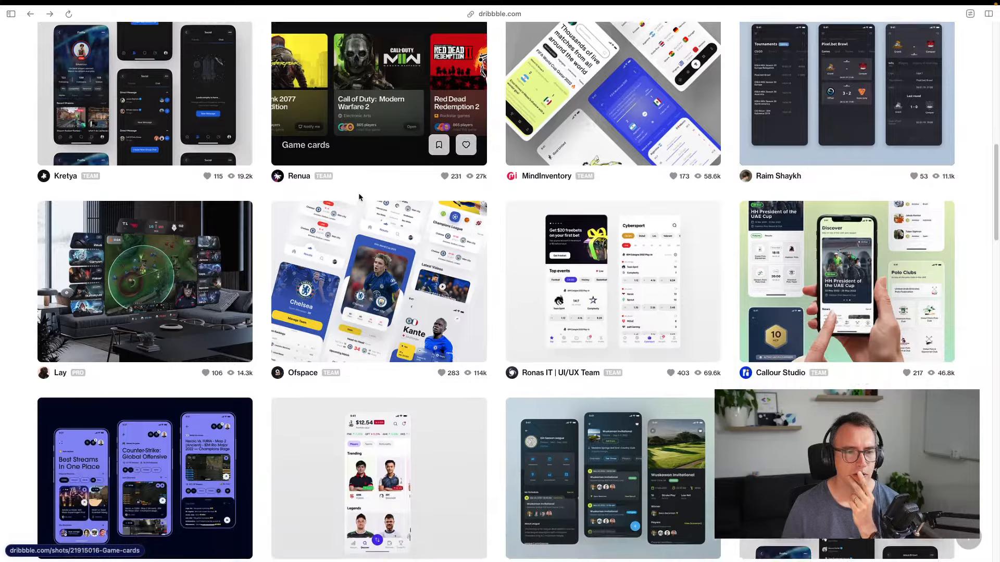
scroll(389, 196, "up", 9)
scroll(740, 361, "down", 6)
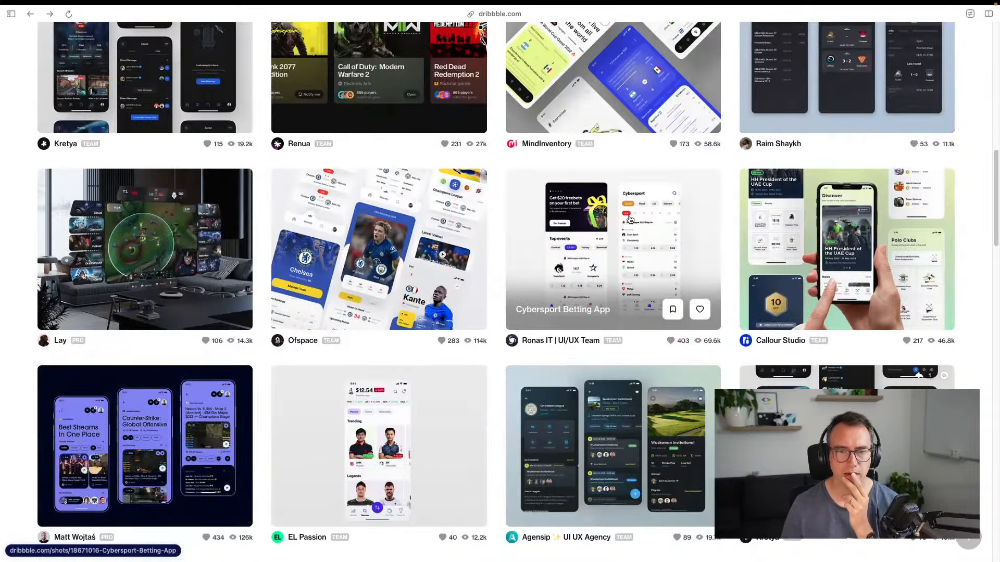
scroll(617, 259, "down", 4)
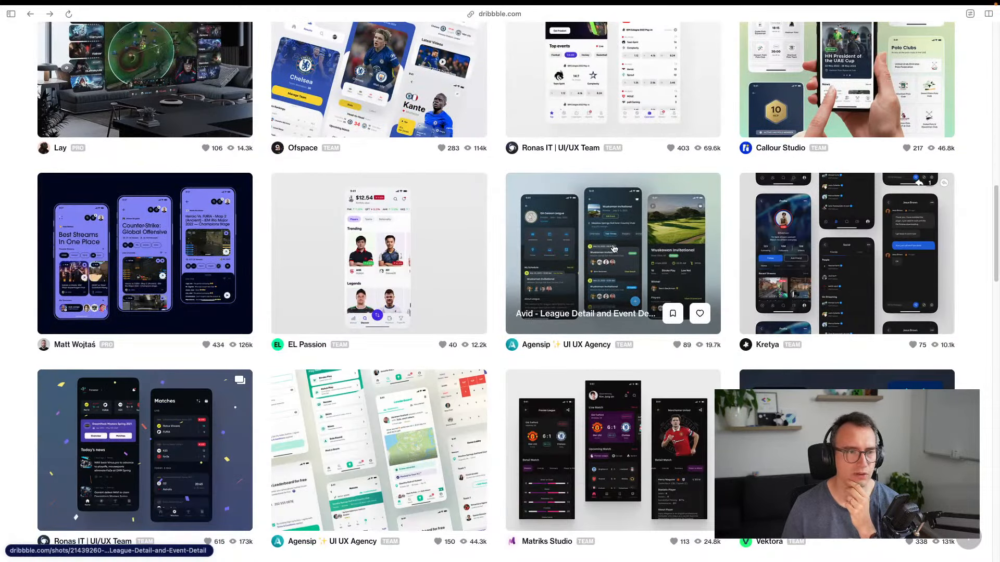
scroll(614, 250, "down", 3)
scroll(630, 273, "down", 4)
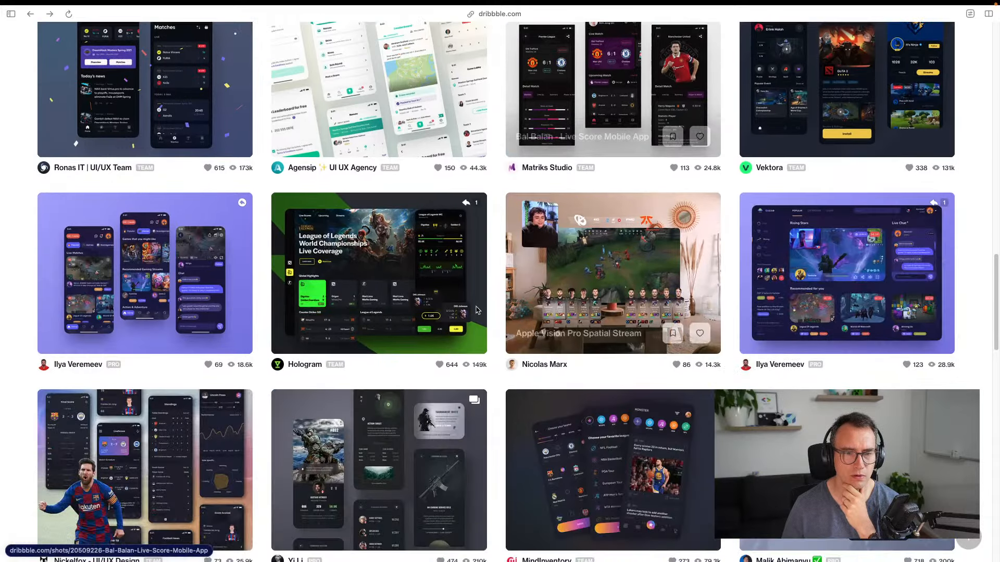
scroll(217, 356, "down", 3)
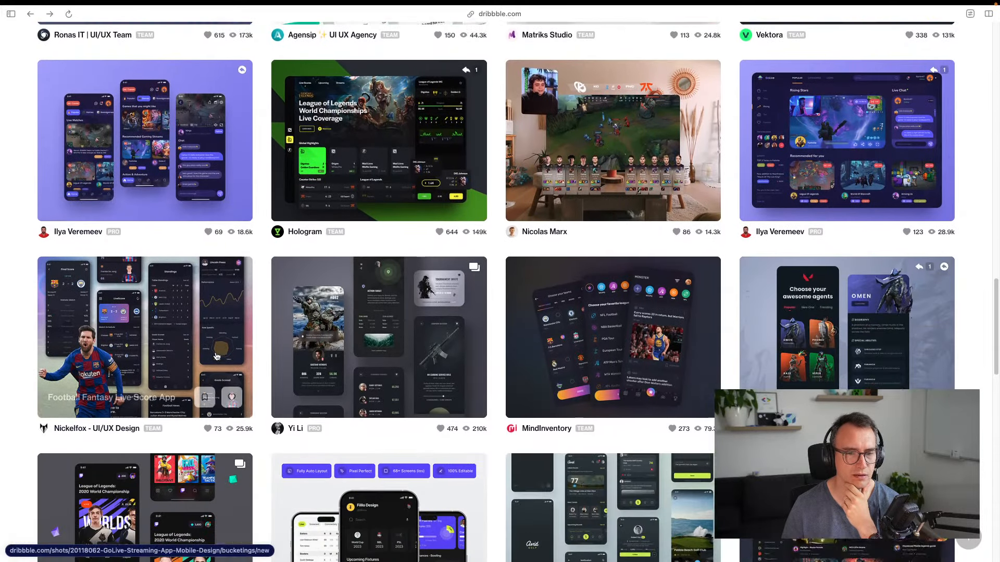
scroll(585, 294, "down", 1)
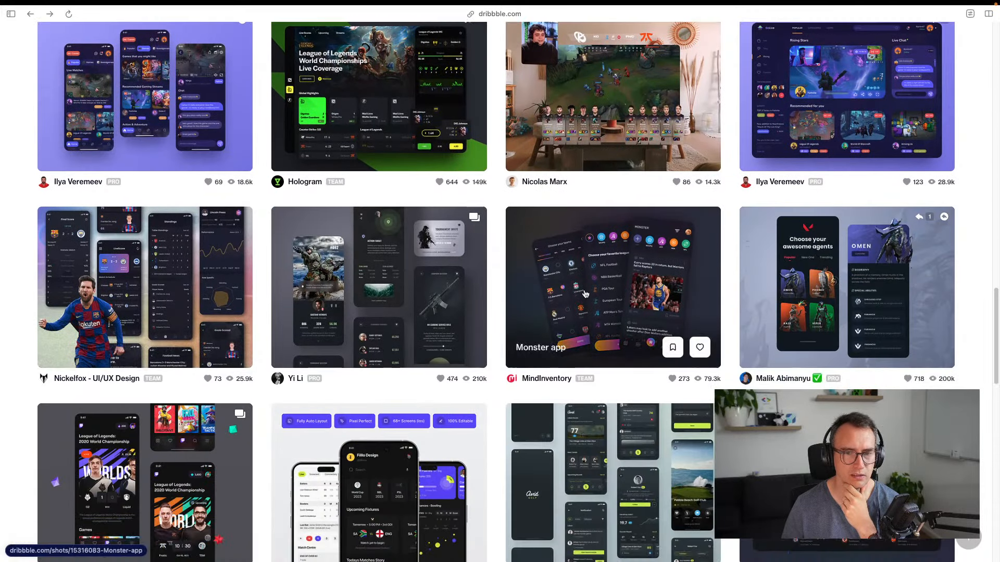
left_click(619, 283)
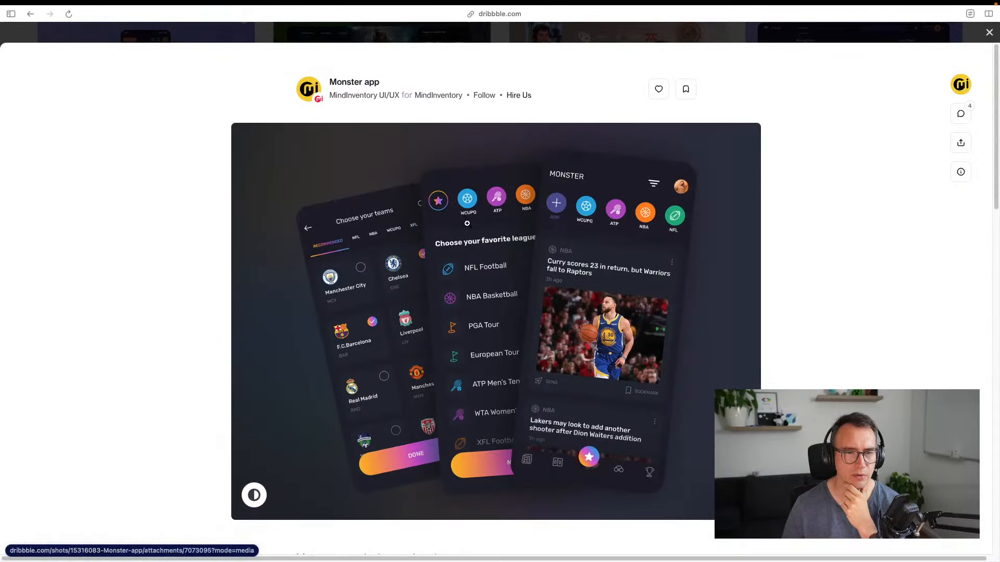
left_click(450, 207)
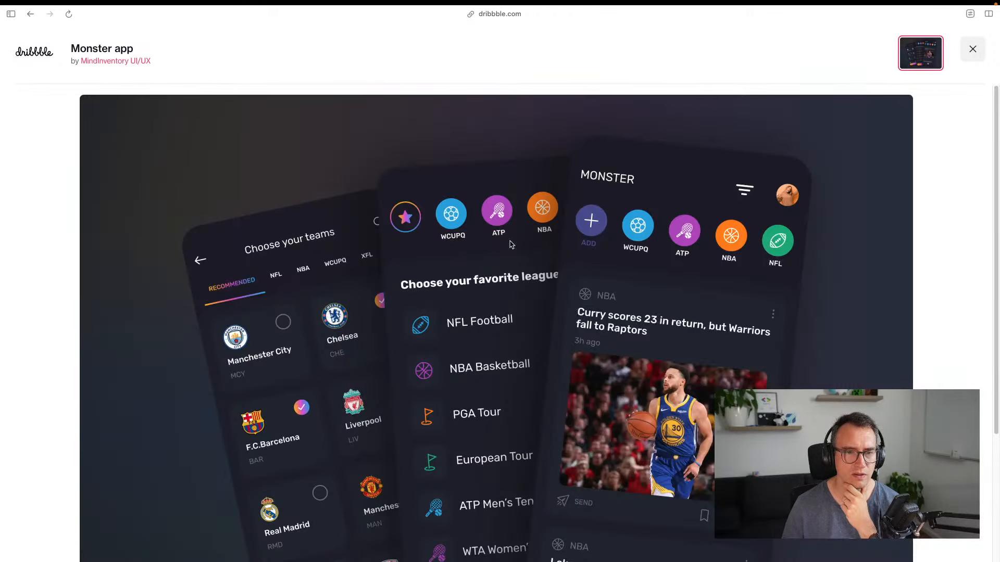
Capture the Monster app phone mockups as a region screenshot
scroll(542, 224, "down", 1)
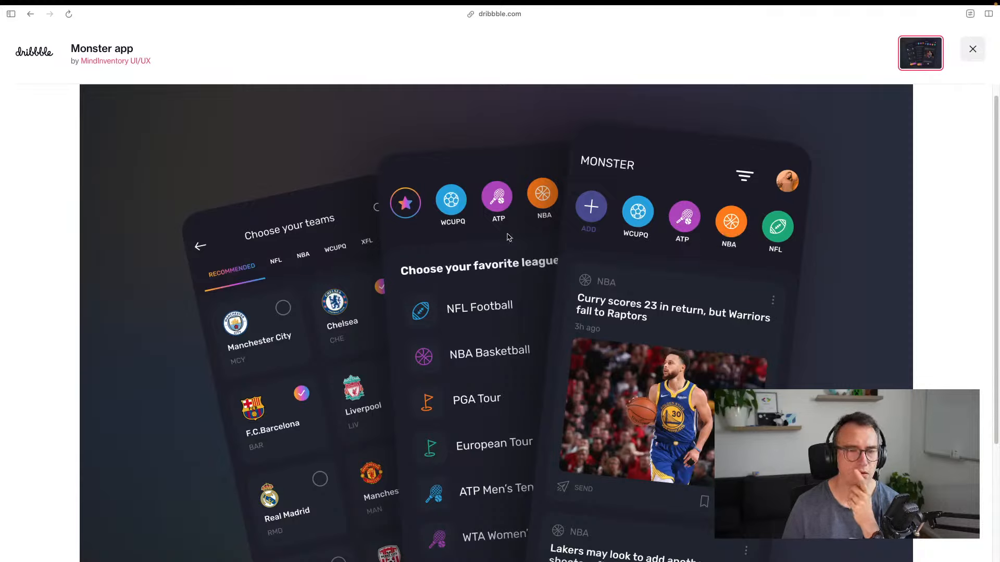
scroll(677, 208, "down", 3)
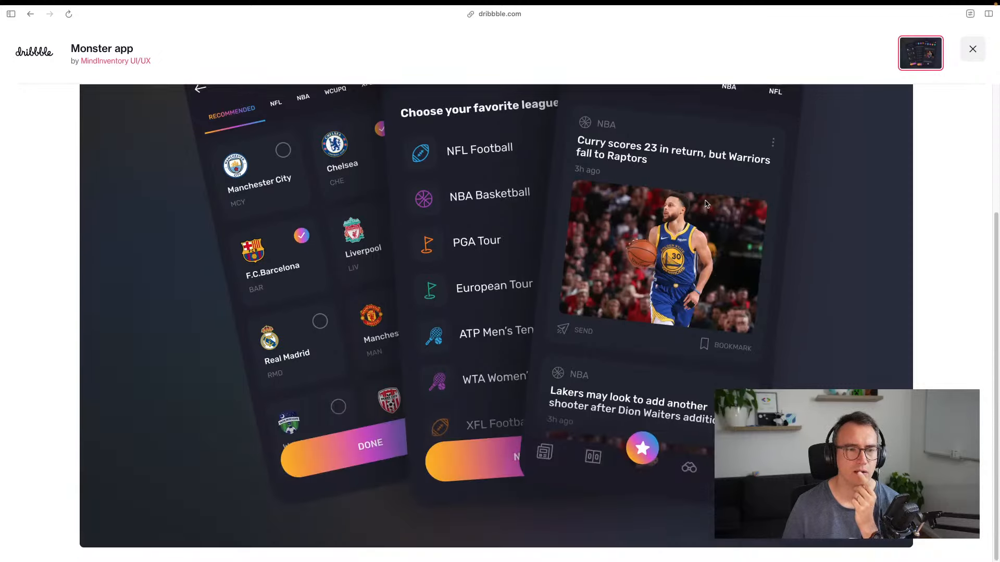
scroll(613, 224, "up", 3)
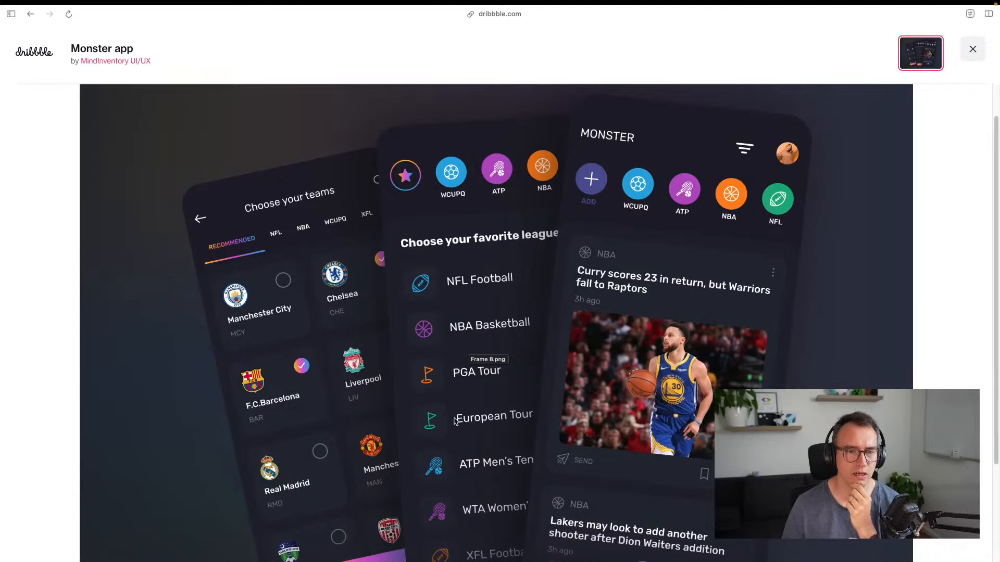
scroll(452, 483, "down", 2)
scroll(598, 261, "up", 3)
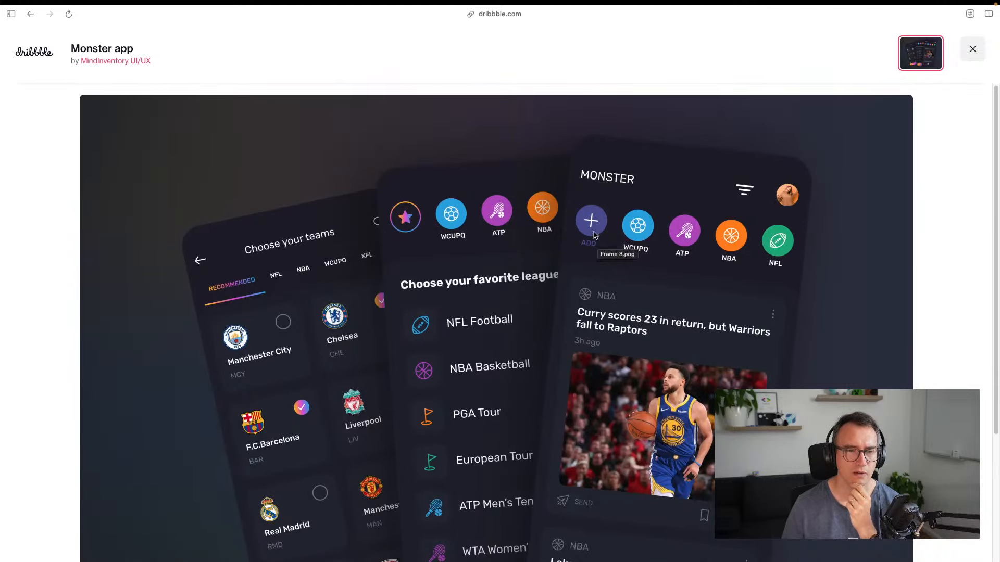
scroll(599, 267, "down", 1)
scroll(599, 268, "down", 2)
scroll(599, 268, "up", 2)
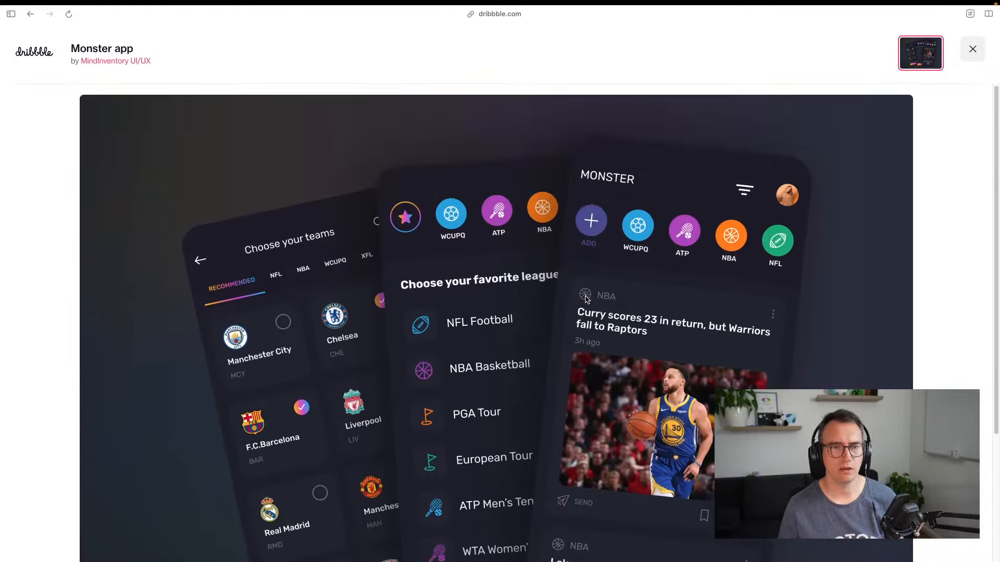
key("super+shift+4")
left_click_drag(348, 150, 825, 561)
Copy the Monster app mockup image and return to the Miro board
scroll(594, 312, "down", 1)
right_click(536, 316)
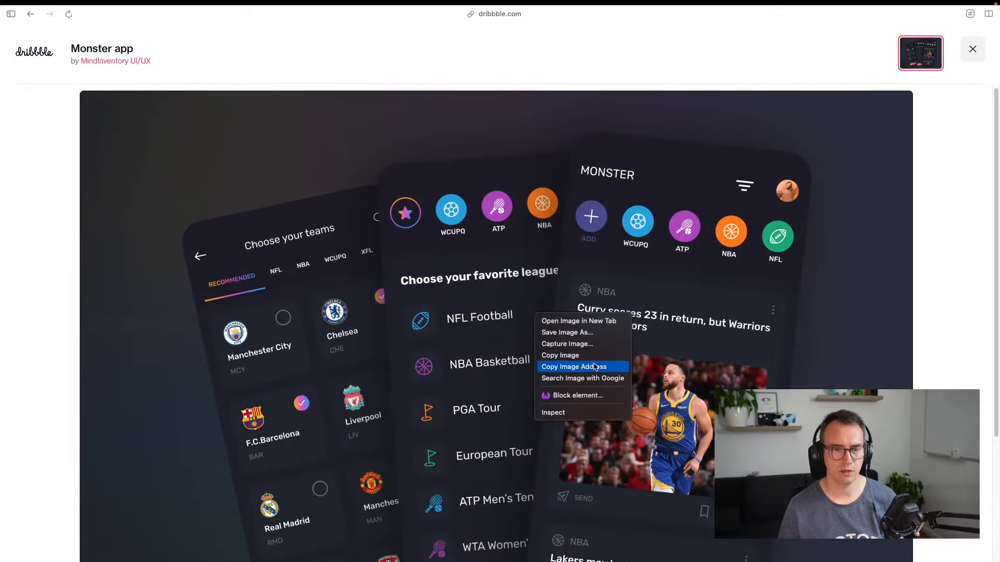
left_click(584, 356)
key("alt+Tab")
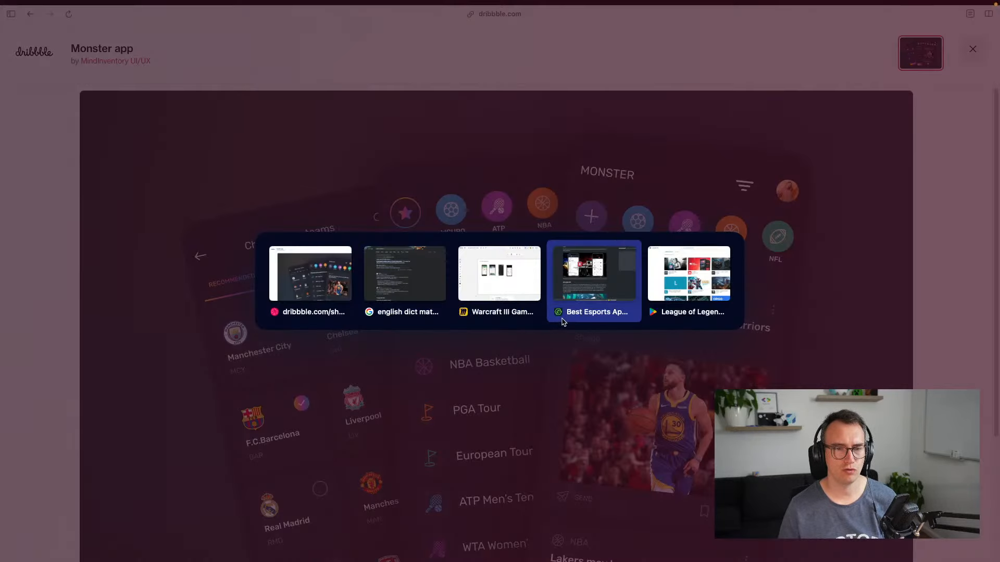
Paste the Monster app mockup into the UI / UX research frame and size it
key("ctrl+v")
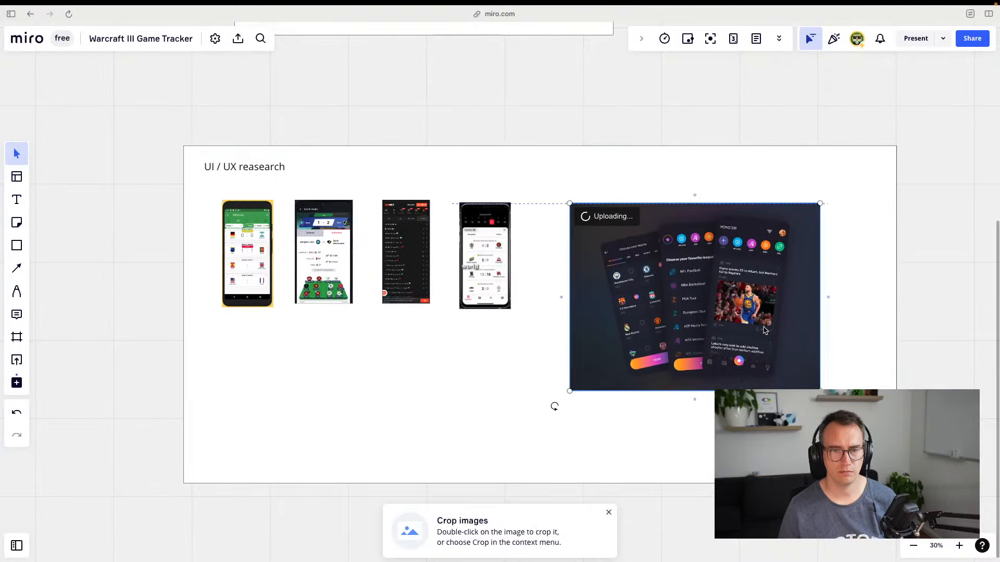
left_click_drag(818, 387, 709, 308)
left_click(730, 310)
left_click_drag(655, 267, 622, 265)
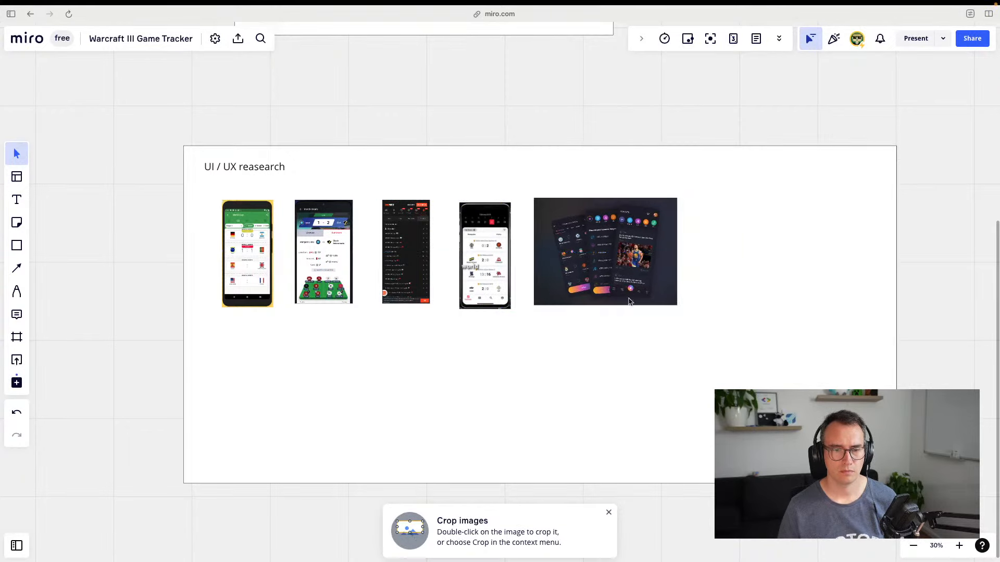
left_click(608, 511)
left_click(607, 298)
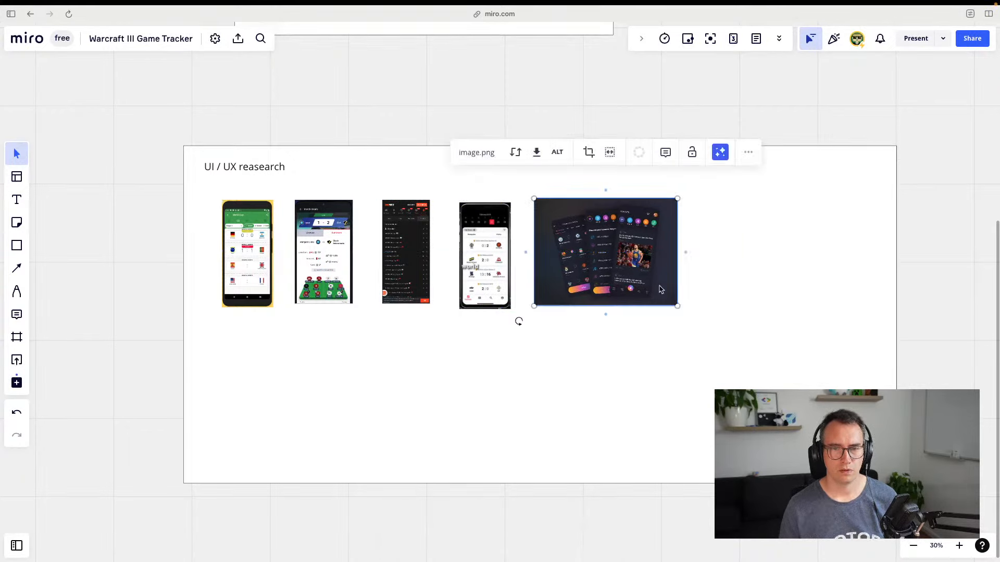
left_click_drag(678, 307, 853, 438)
left_click_drag(600, 328, 614, 333)
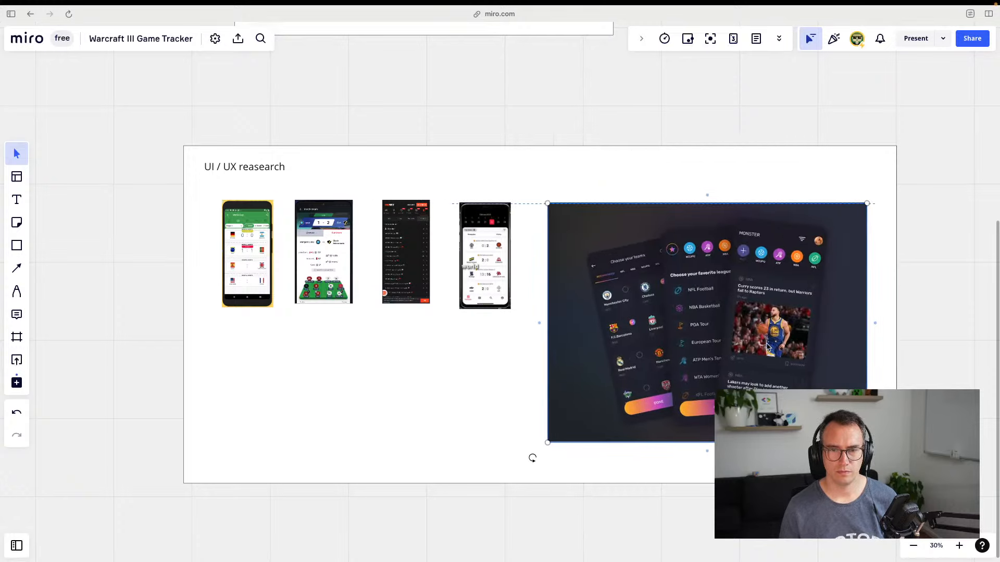
left_click(508, 379)
Resize and line up the fourth and dark third phone screenshots beside it
left_click(482, 284)
left_click_drag(460, 310, 421, 373)
left_click(420, 375)
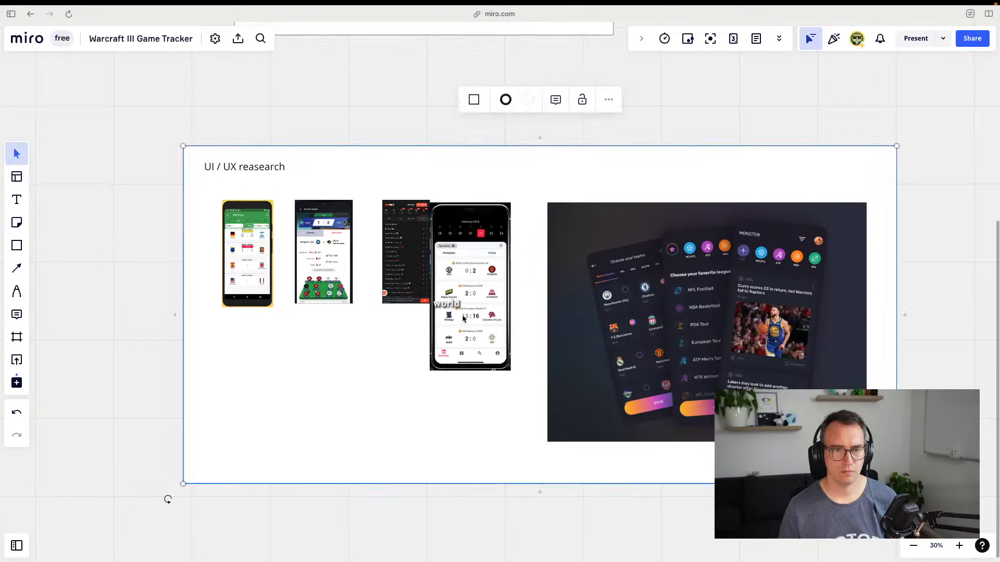
left_click_drag(462, 316, 479, 336)
left_click(437, 422)
left_click_drag(405, 264, 412, 290)
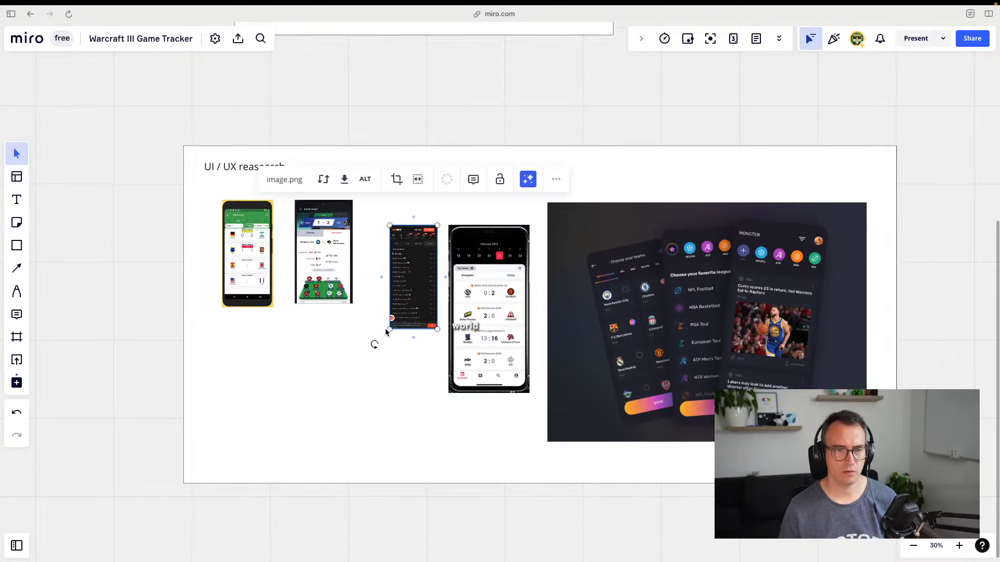
mouse_move(386, 332)
left_mouse_down()
mouse_move(354, 394)
mouse_move(399, 337)
left_mouse_up()
left_click(392, 327)
Enlarge and align the Match details and green phone screenshots into the same row
left_click(334, 239)
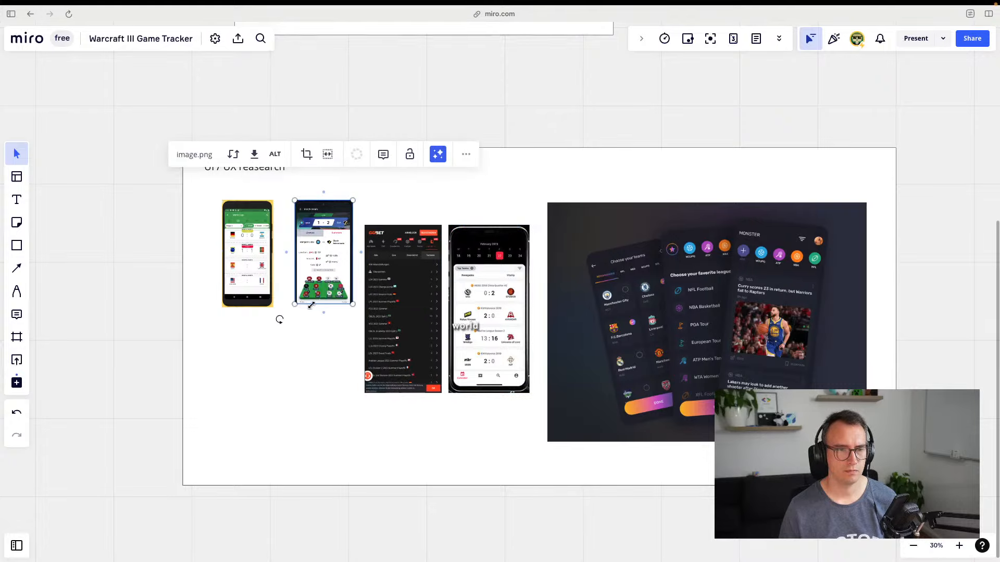
left_click_drag(295, 304, 260, 375)
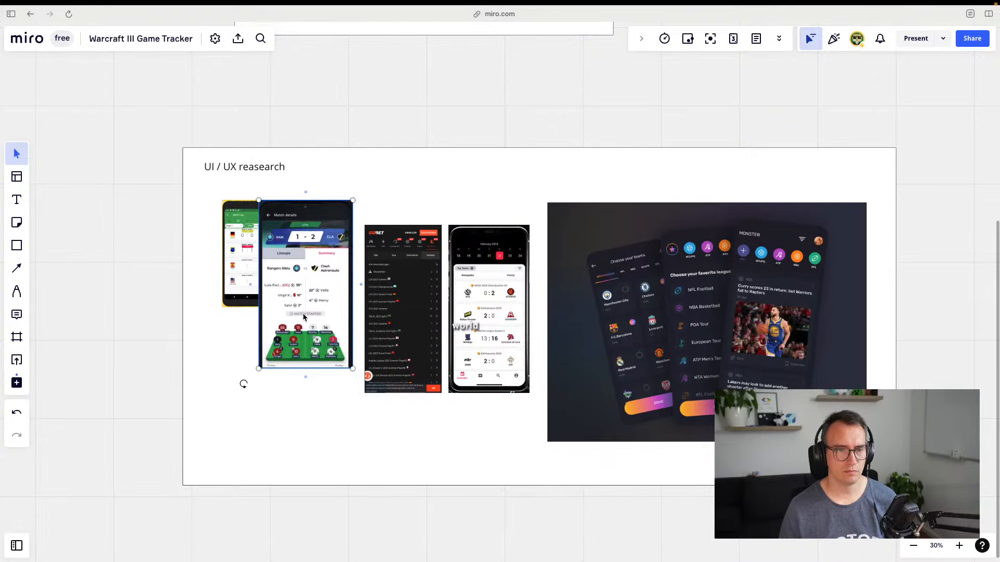
left_click_drag(304, 315, 311, 337)
left_click(237, 287)
left_click_drag(237, 286, 219, 311)
left_click(500, 131)
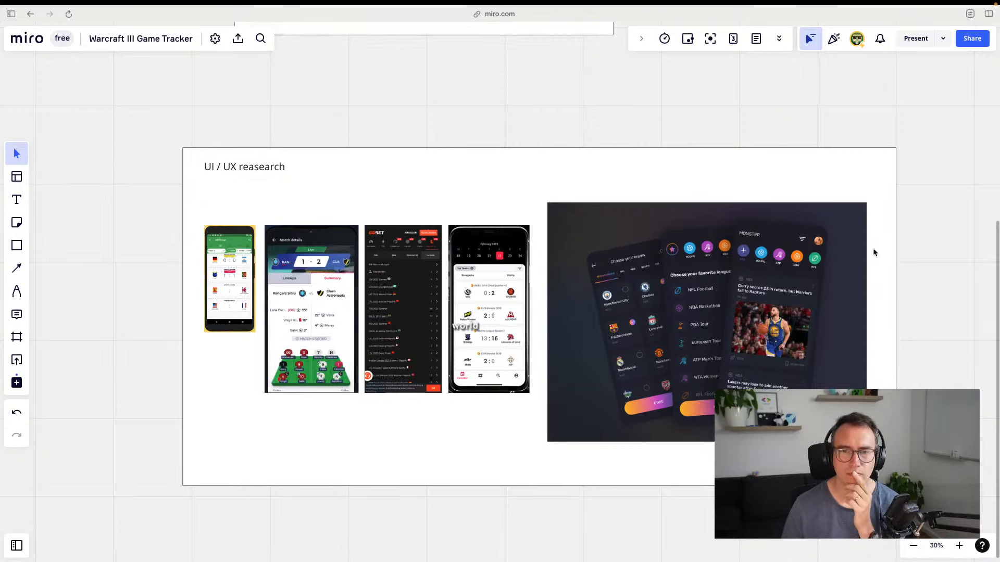
left_click_drag(874, 252, 767, 242)
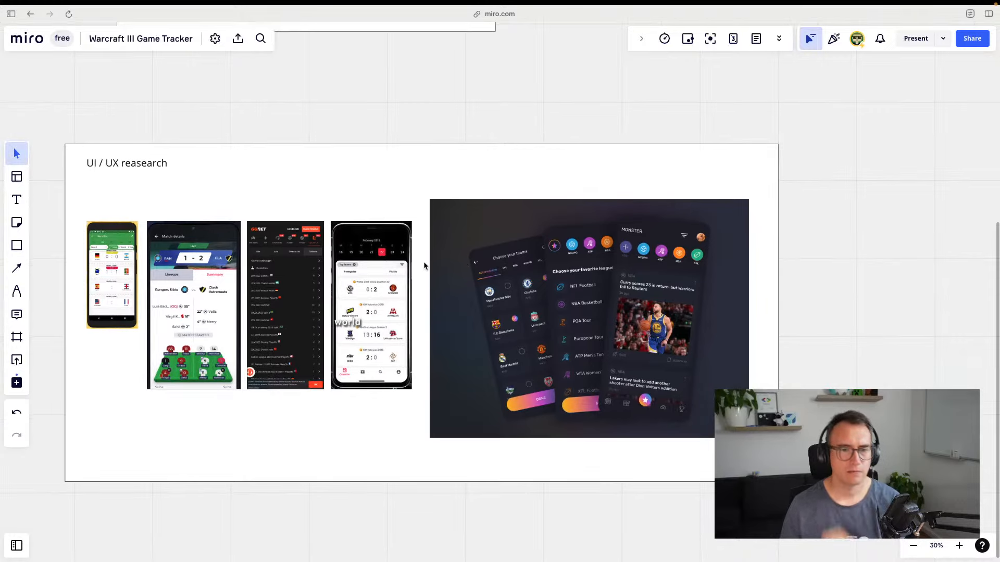
key("ctrl+Tab")
Close the Monster app shot and return to the Esport Tournament results
key("Escape")
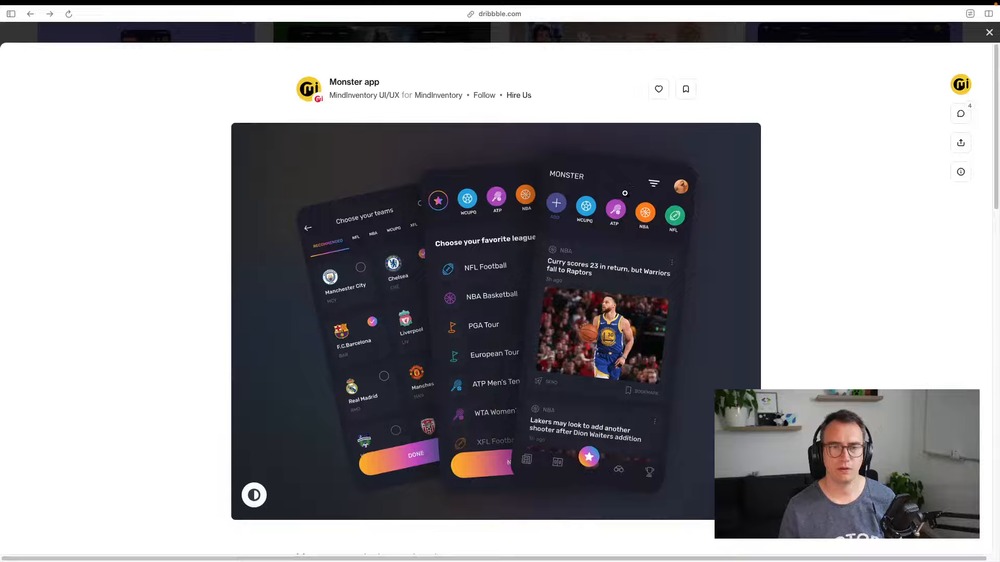
key("Escape")
scroll(474, 280, "up", 12)
scroll(610, 295, "up", 10)
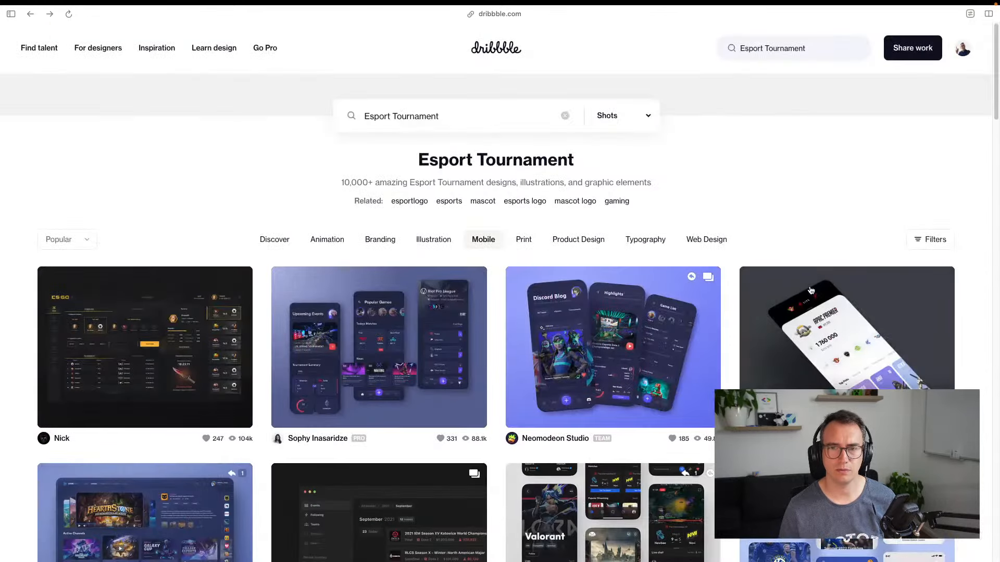
scroll(677, 208, "down", 6)
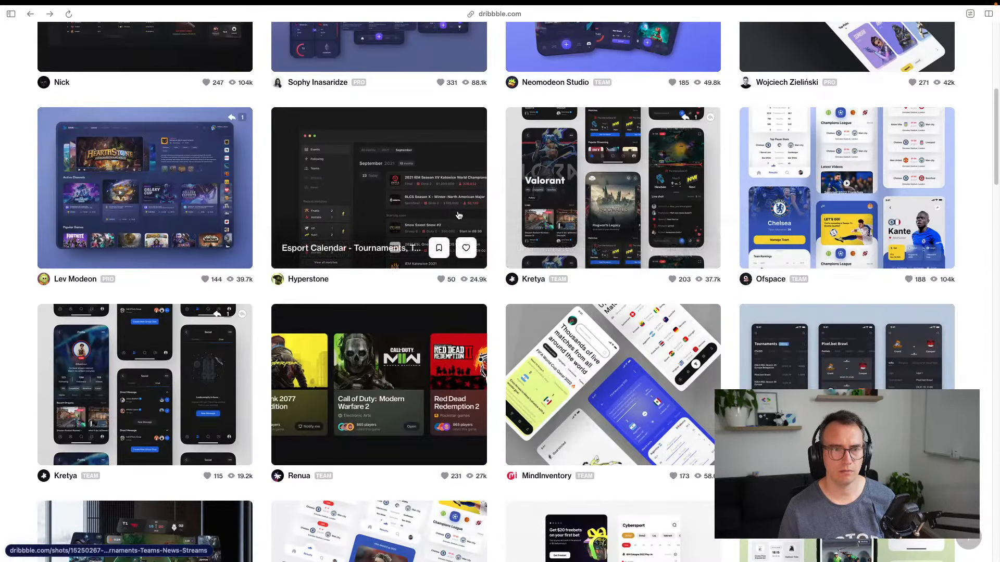
scroll(412, 312, "up", 6)
Capture the E-sports Tournament App's middle phone mockup, then return to the Miro board
left_click(411, 327)
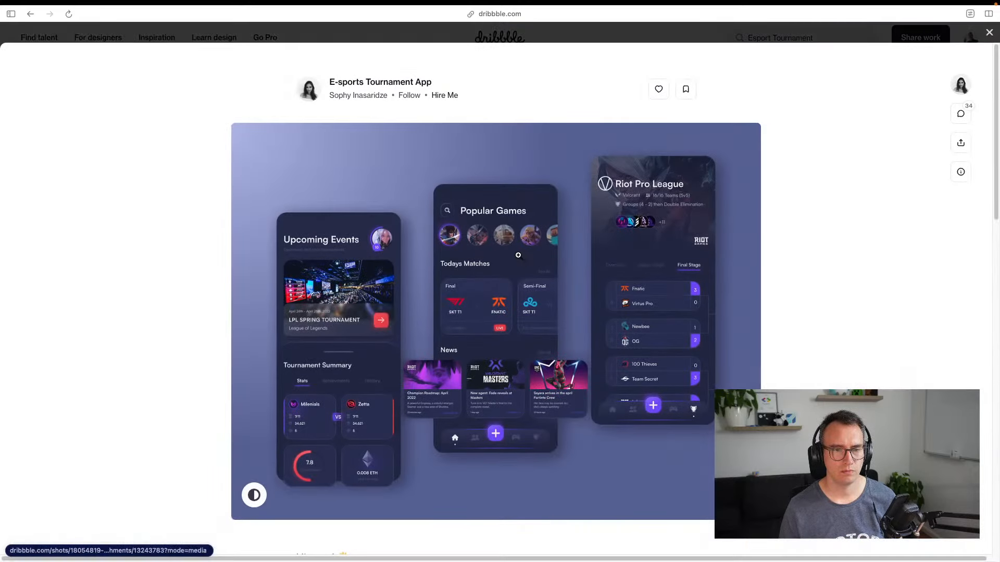
left_click_drag(432, 185, 574, 464)
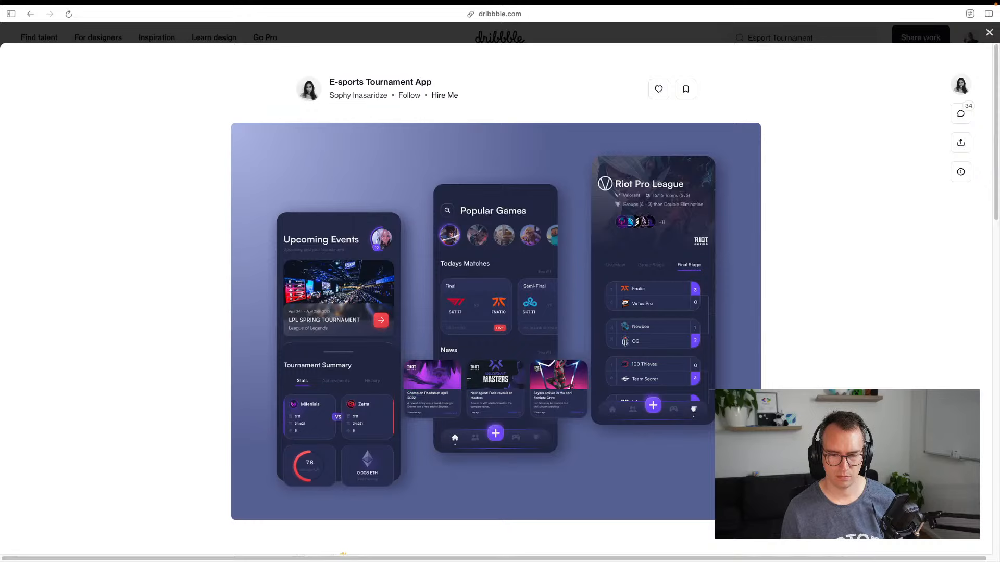
key("Escape")
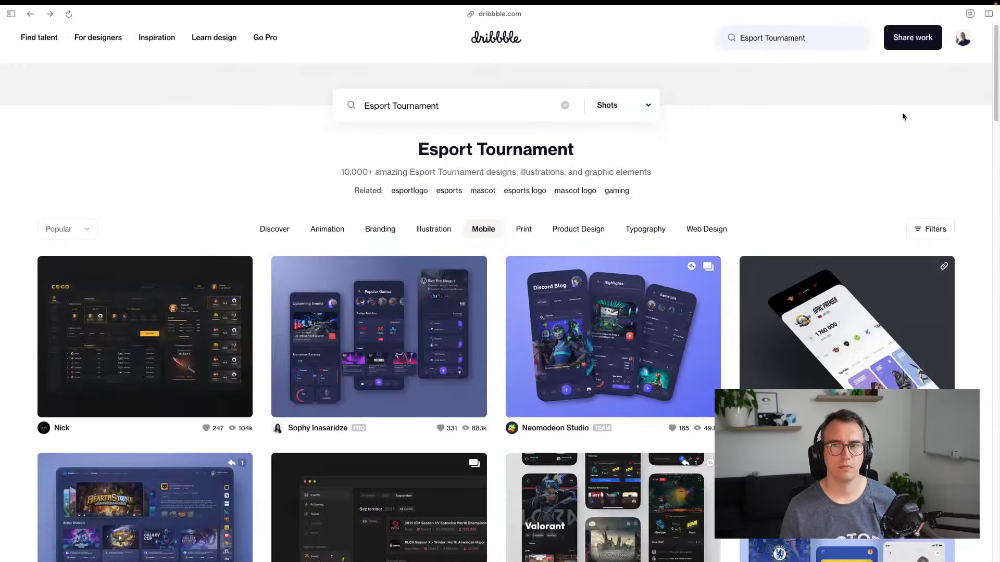
key("ctrl+Tab")
key("ctrl+Tab")
key("ctrl+shift+Tab")
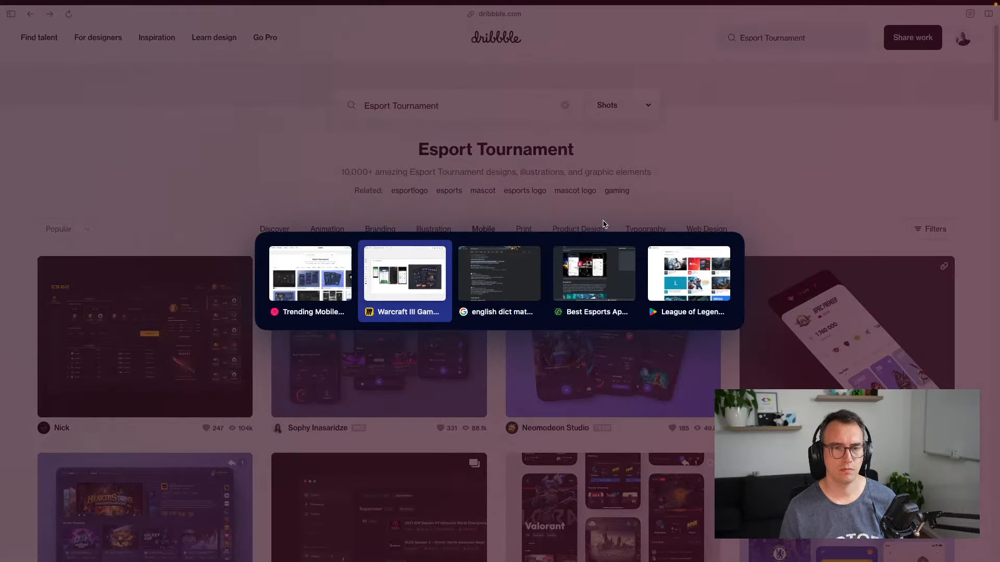
Put the Popular Games screenshot under the first phone, then browse the GX gaming and E-sports Tournament shots
left_click_drag(568, 330, 121, 427)
left_click(233, 456)
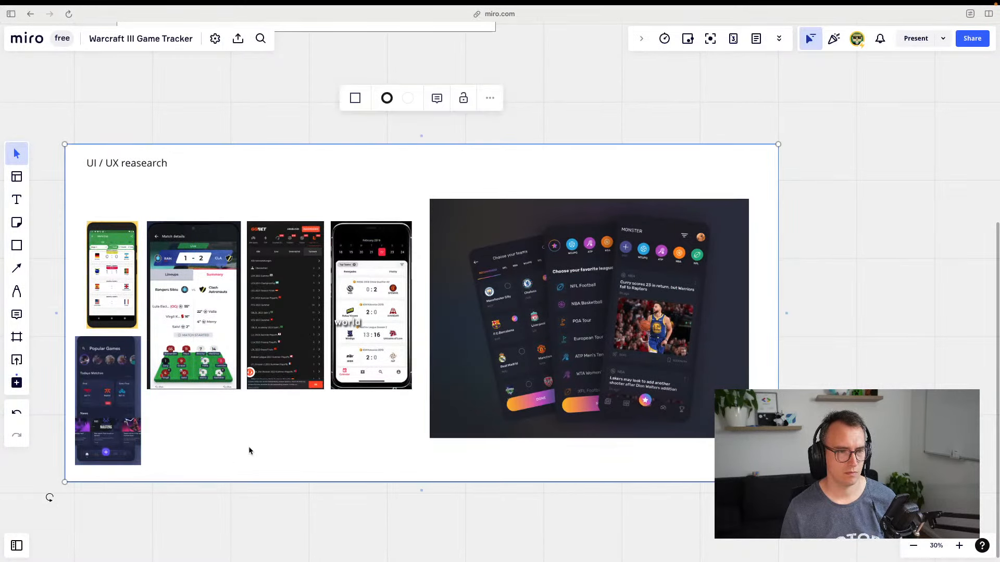
key("ctrl+Tab")
left_click(508, 336)
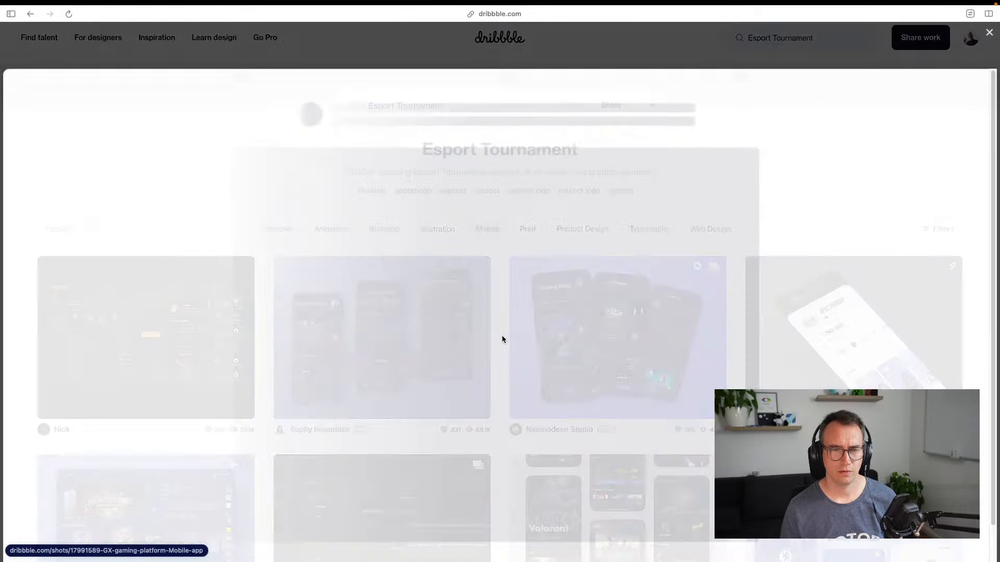
key("Escape")
left_click(446, 353)
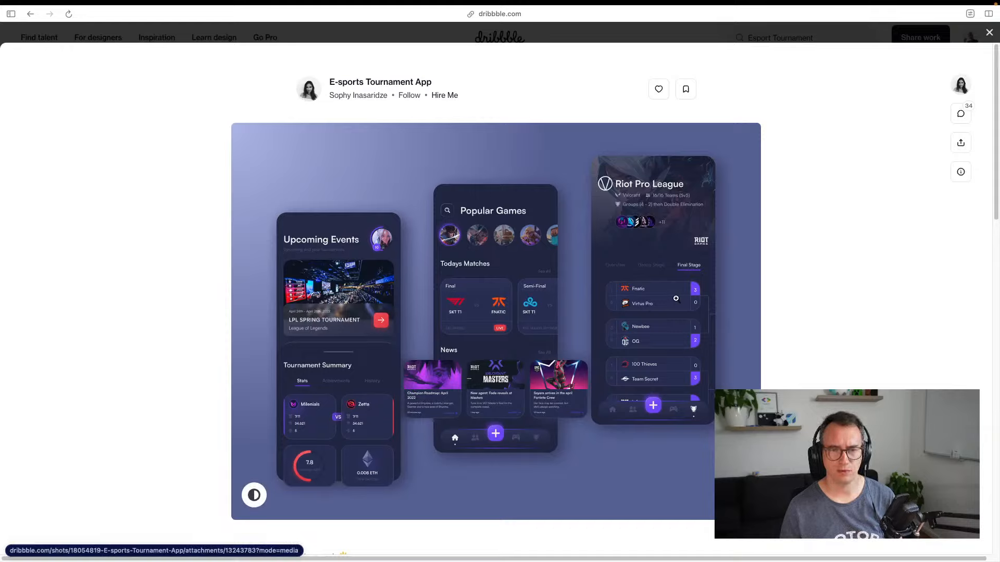
left_click(989, 32)
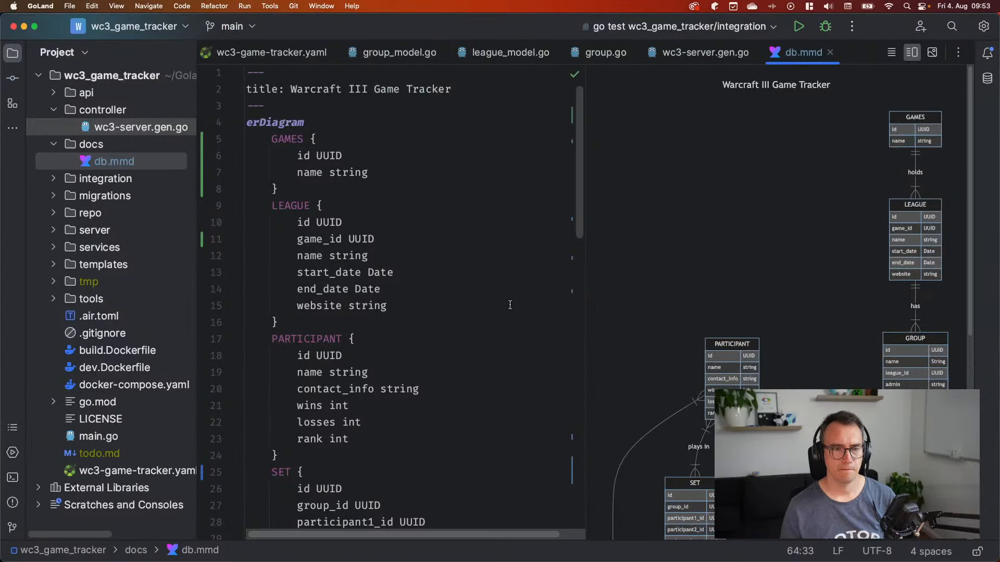
Close wc3-server.gen.go, group.go, league_model.go, group_model.go and wc3-game-tracker.yaml, keeping db.mmd
left_click(476, 296)
middle_click(713, 55)
middle_click(606, 56)
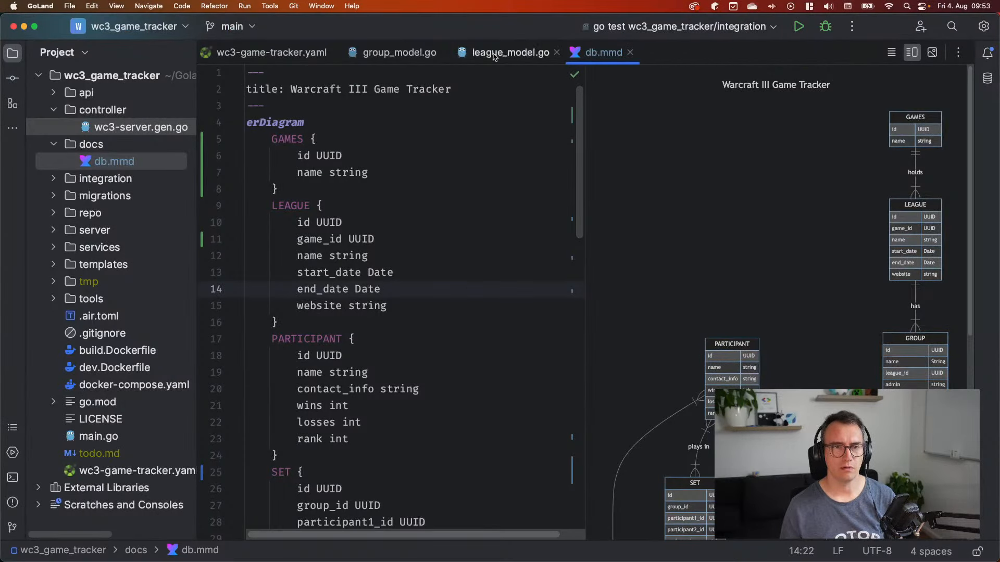
middle_click(493, 56)
middle_click(395, 53)
middle_click(270, 53)
Select the project root folder, then move to the desktop showing the Miro board
left_click(277, 189)
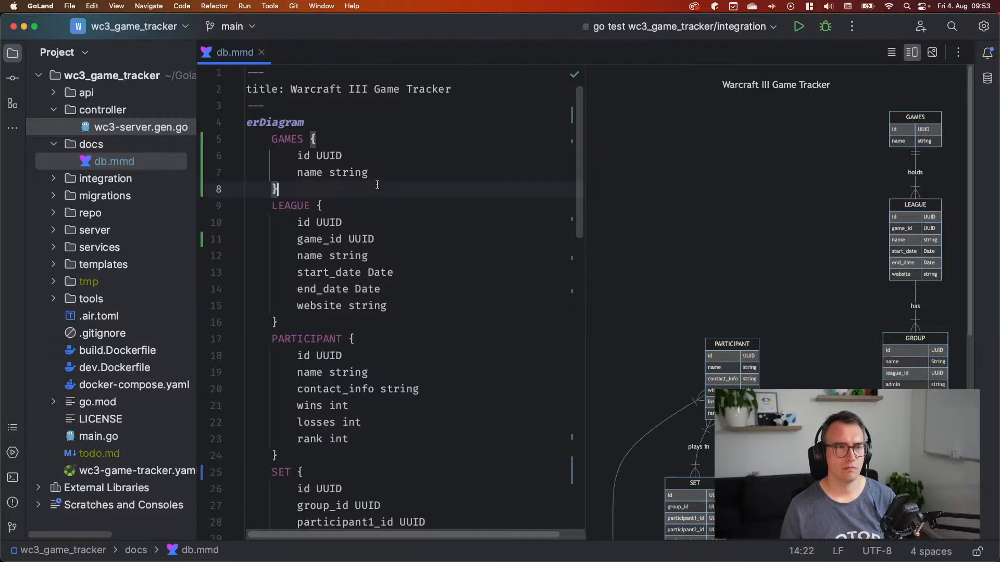
left_click(164, 96)
key("Up")
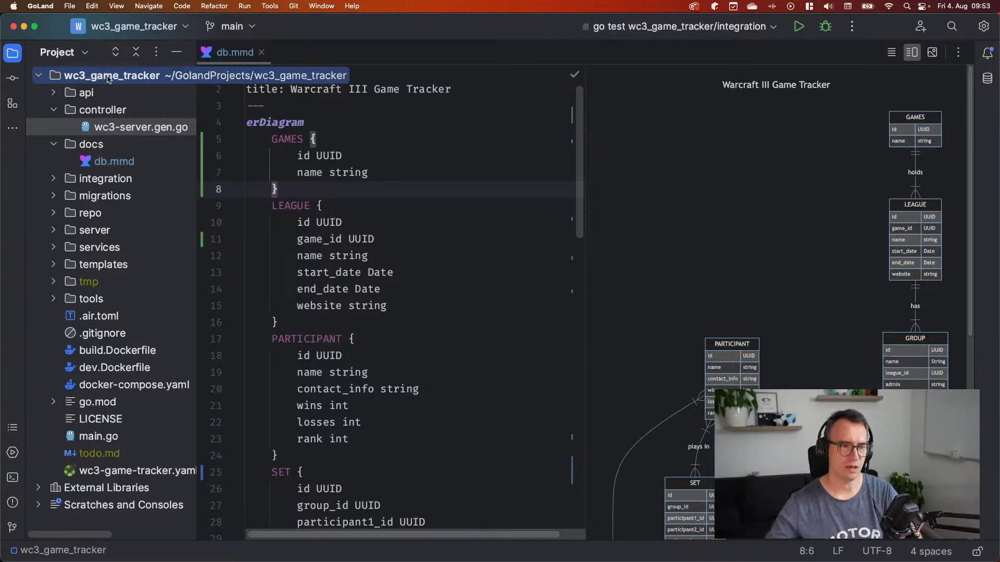
key("super+Tab")
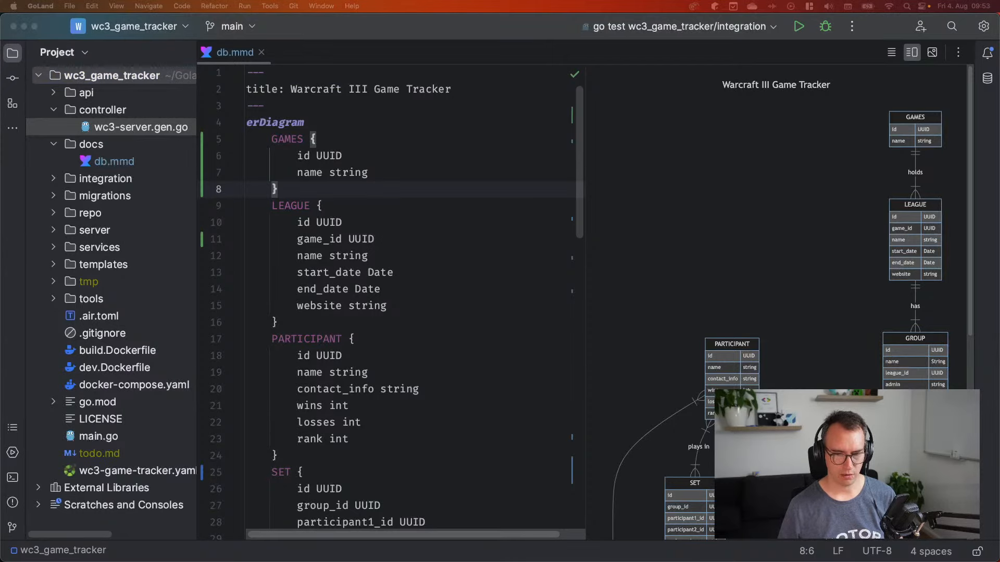
key("ctrl+Right")
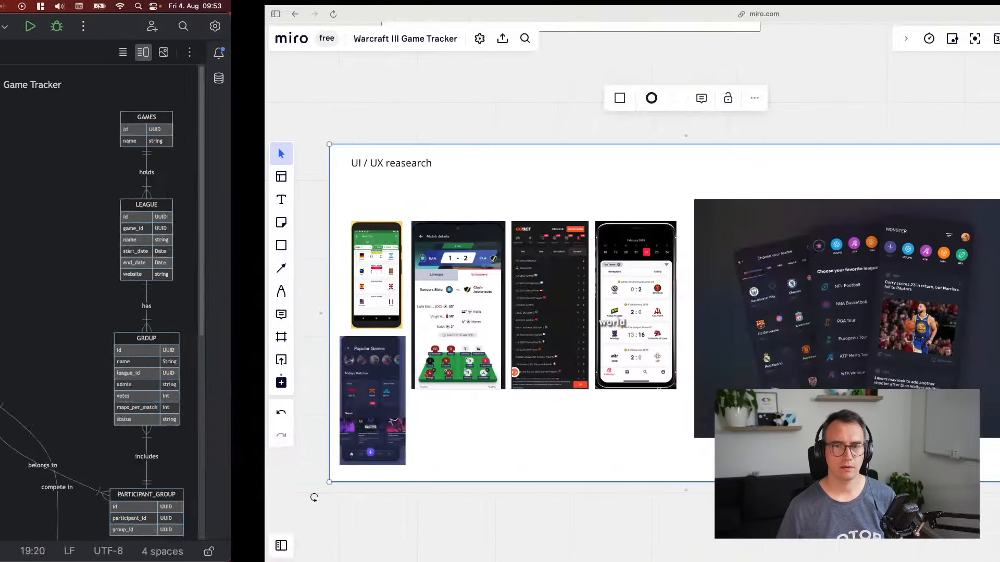
Go to figma.com, log in with Google, and create a new blank design file
key("super+t")
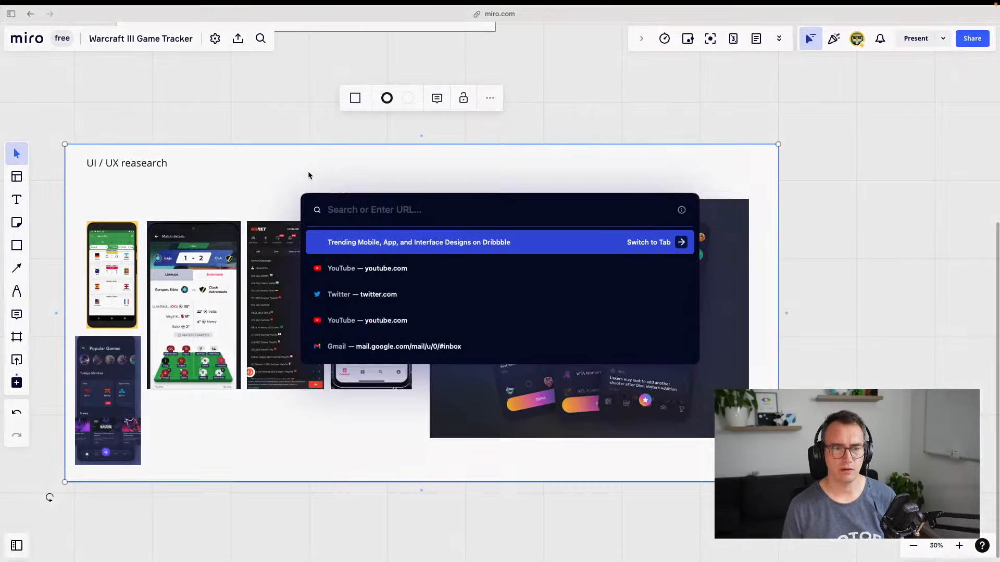
type("figma.com")
key("Return")
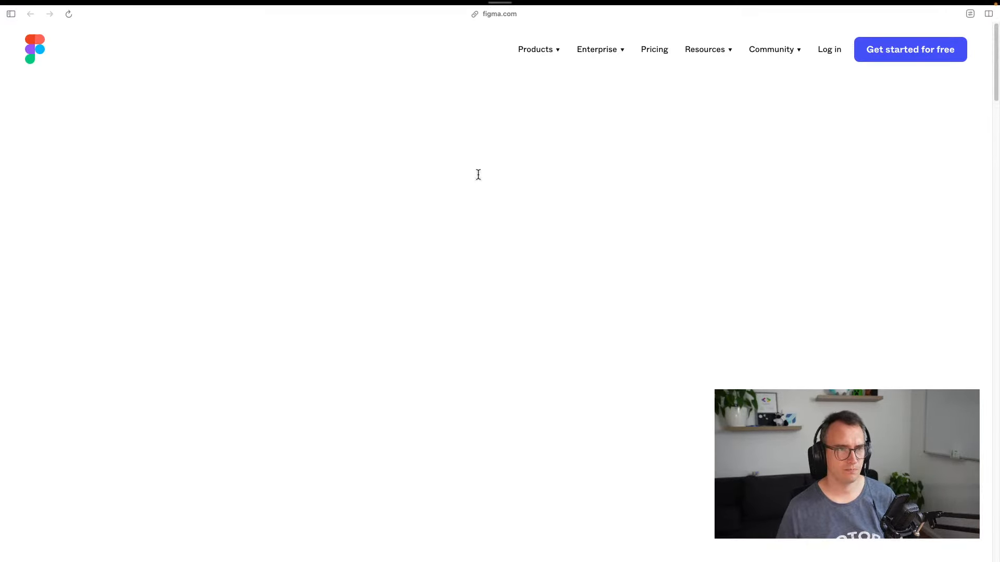
left_click(844, 48)
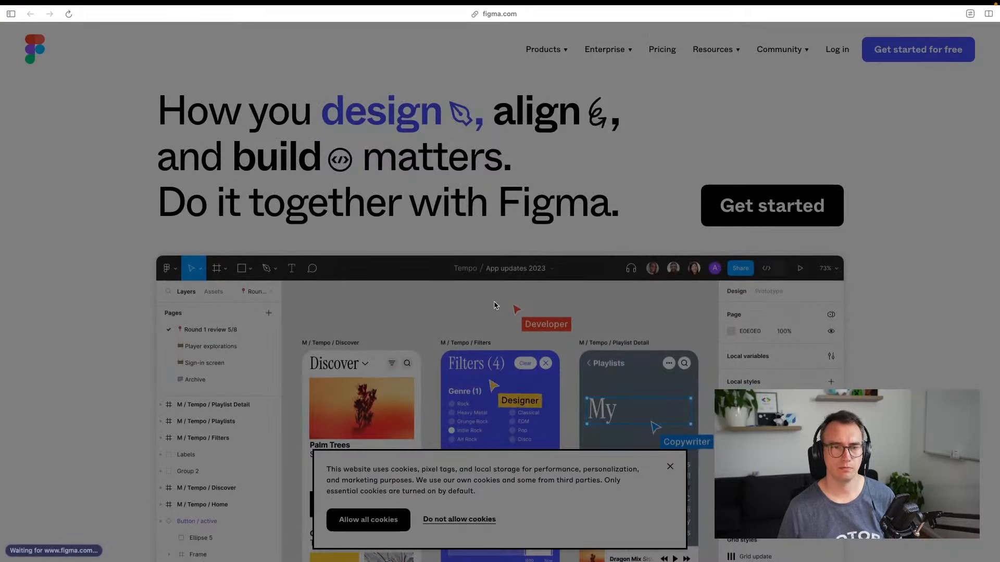
left_click(503, 124)
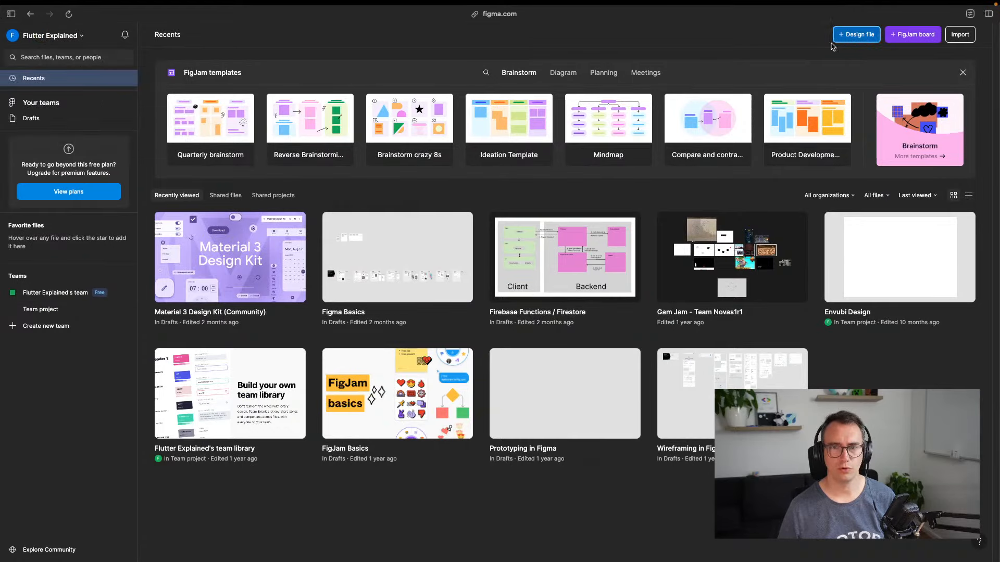
left_click(856, 34)
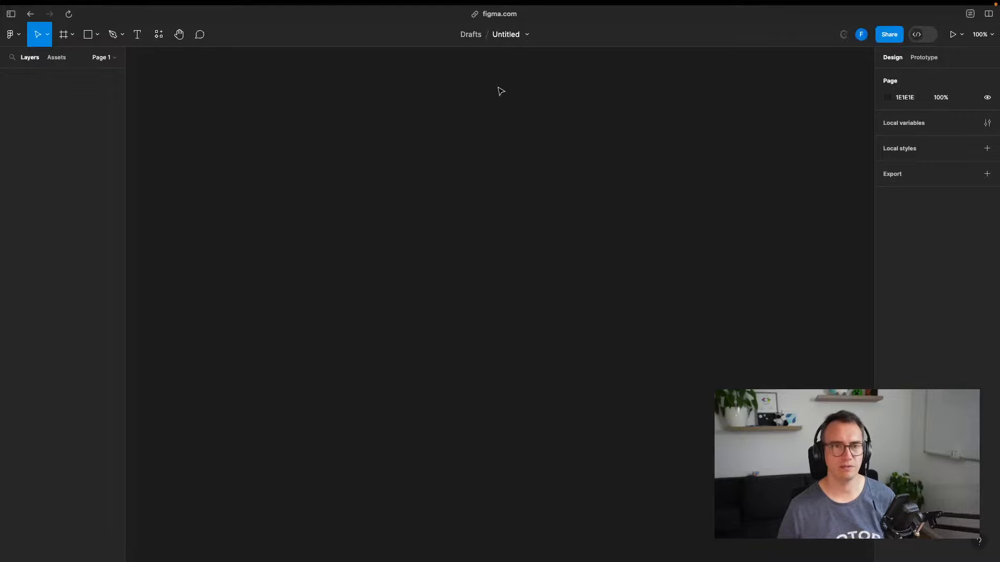
Rename the Figma file to 'Tournament Tracker'
double_click(506, 34)
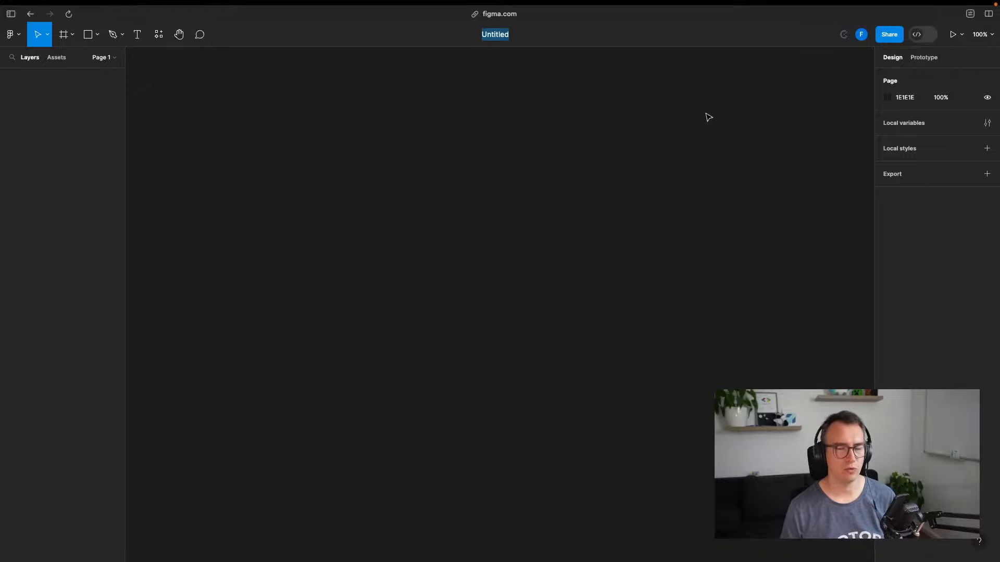
type("Wournament Tracker")
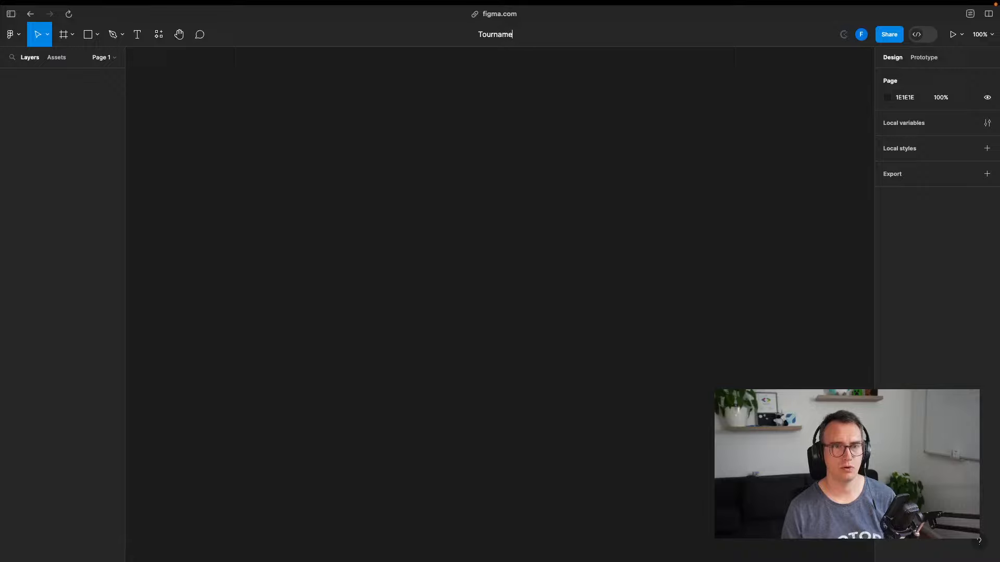
key("Return")
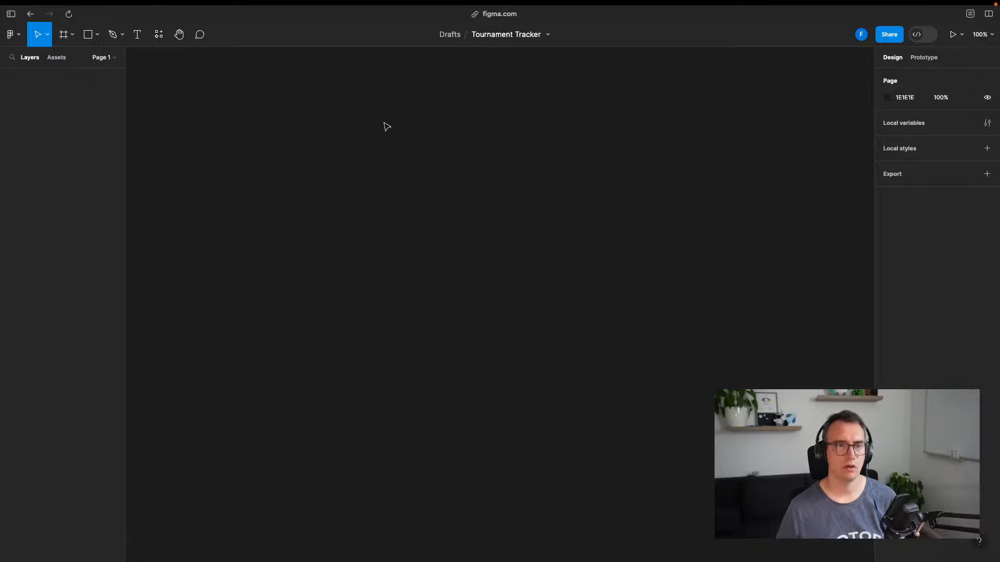
Add an iPhone 8 Plus frame from the Phone frame presets
left_click(74, 37)
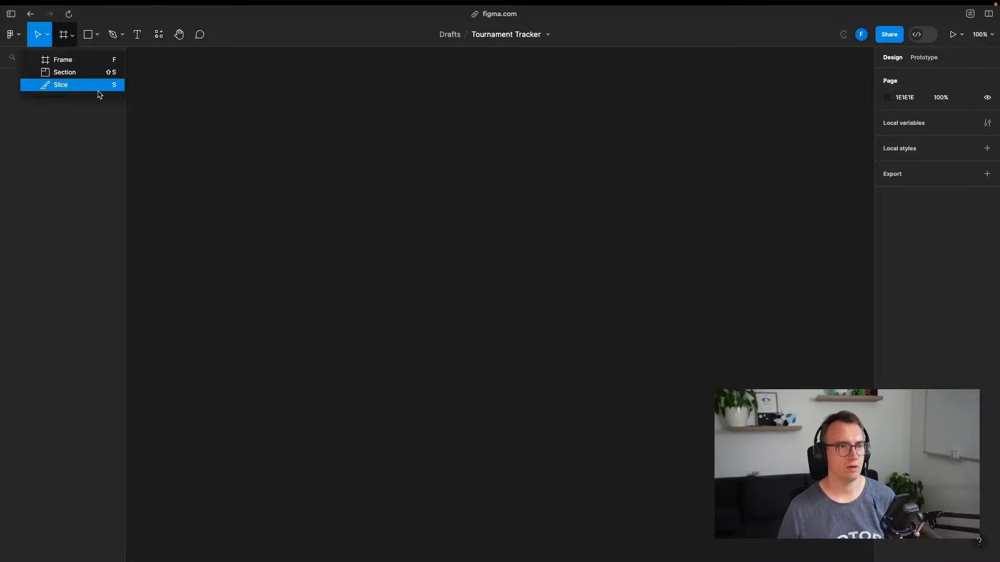
left_click(76, 59)
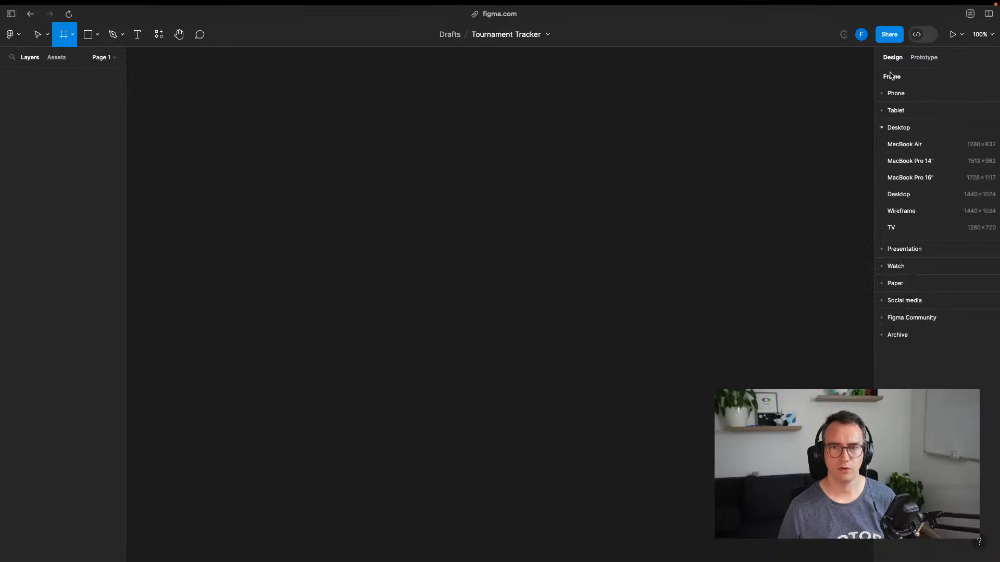
left_click(900, 92)
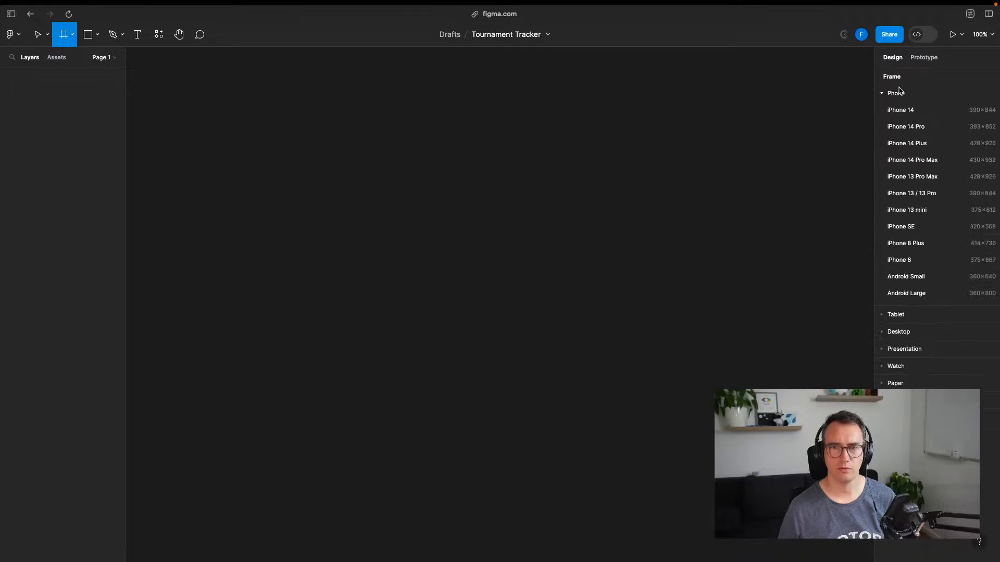
left_click(912, 243)
left_click(681, 293)
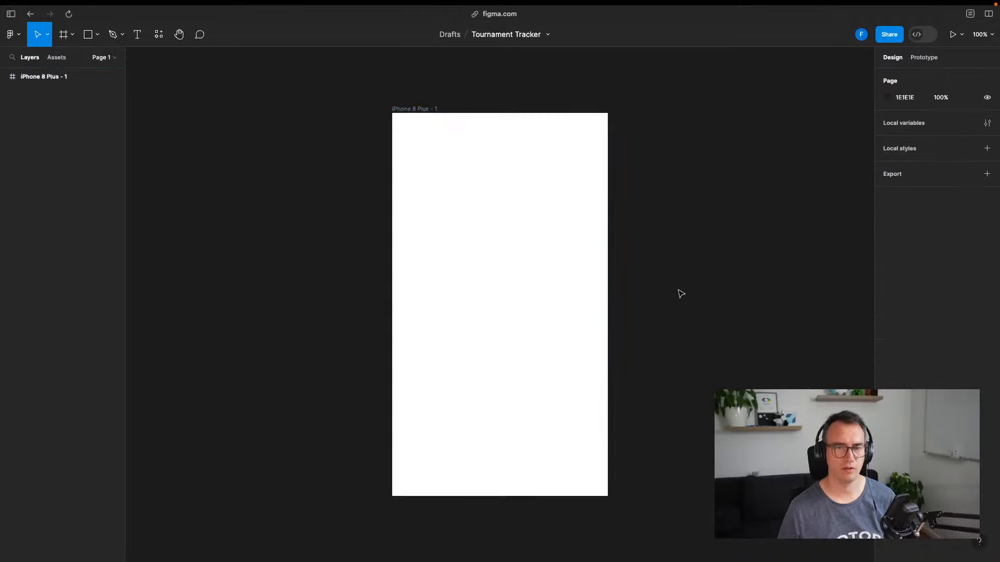
Draw a grey square above the iPhone 8 Plus frame and duplicate it into four evenly spaced copies
left_click(502, 275)
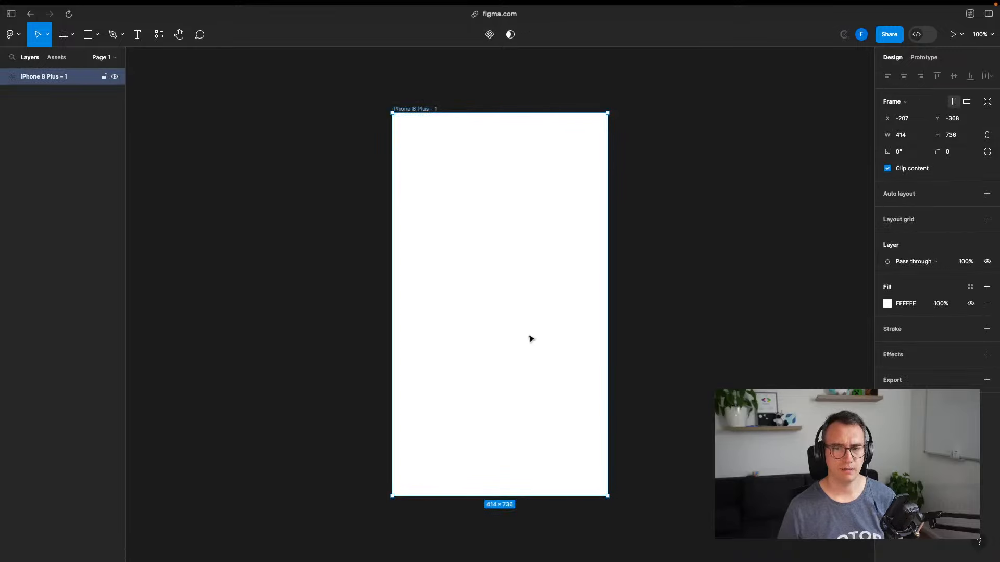
left_click(88, 34)
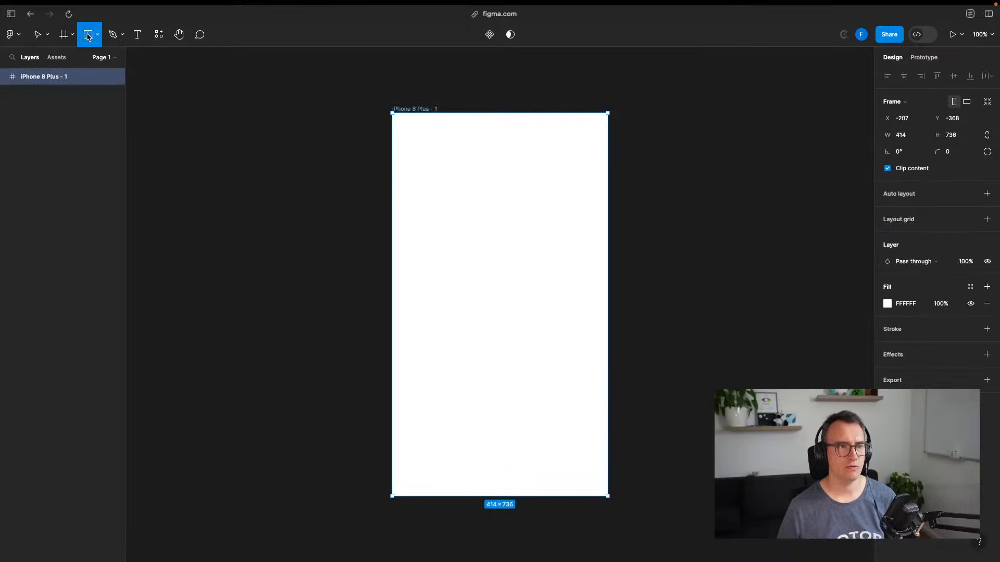
mouse_move(396, 57)
left_mouse_down()
mouse_move(416, 89)
mouse_move(543, 86)
mouse_move(530, 78)
left_mouse_up()
key("ctrl+d")
key("ctrl+d")
key("ctrl+d")
left_click(598, 92)
left_click(534, 79)
left_click(660, 105)
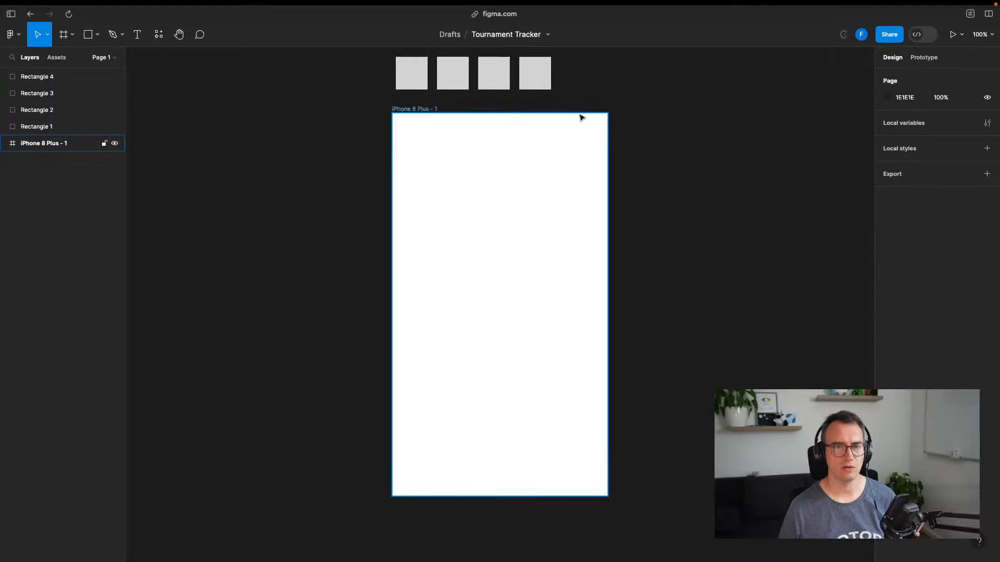
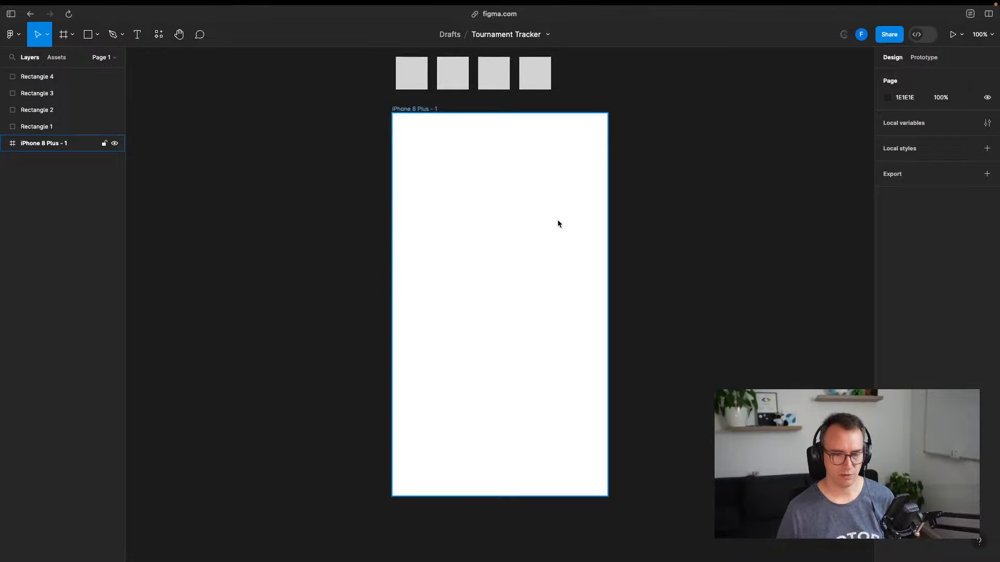
Deselect the iPhone 8 Plus frame and bring up the 'Warcraft III Game Tracker' Miro board
left_click(329, 222)
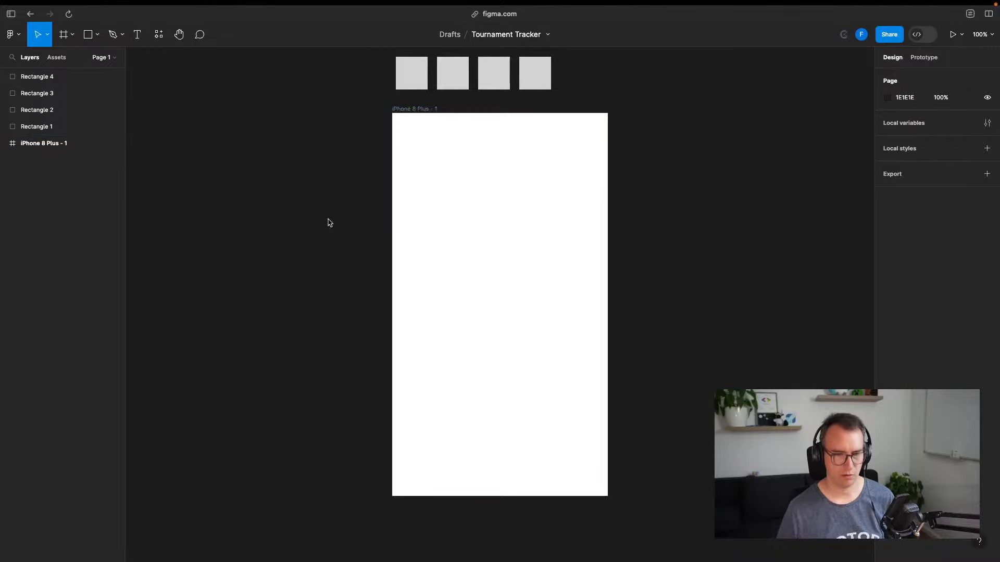
key("alt+Tab")
left_click(406, 277)
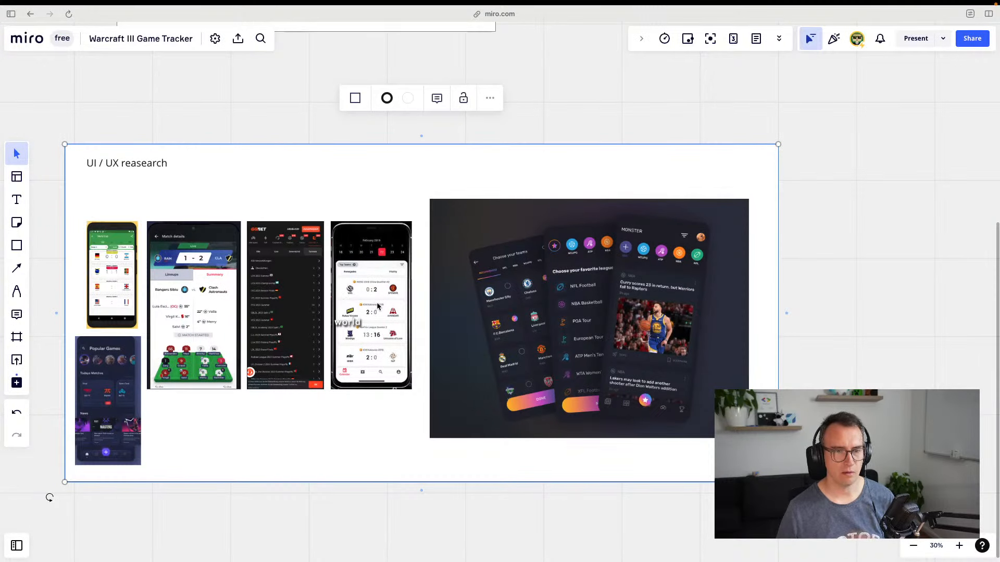
Shrink the Match details screenshot and place it beside the first phone in the top row
left_click(370, 281)
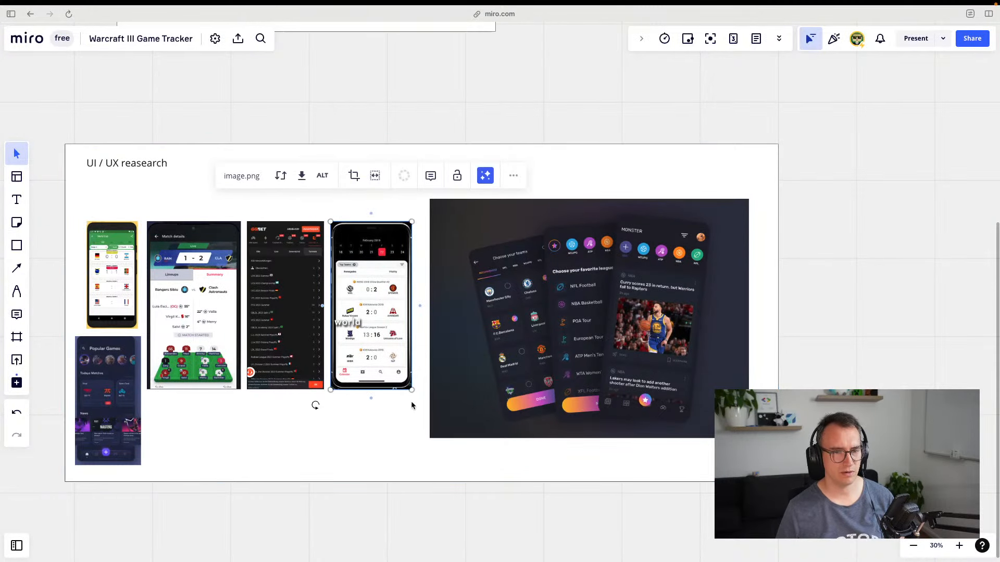
left_click(178, 311)
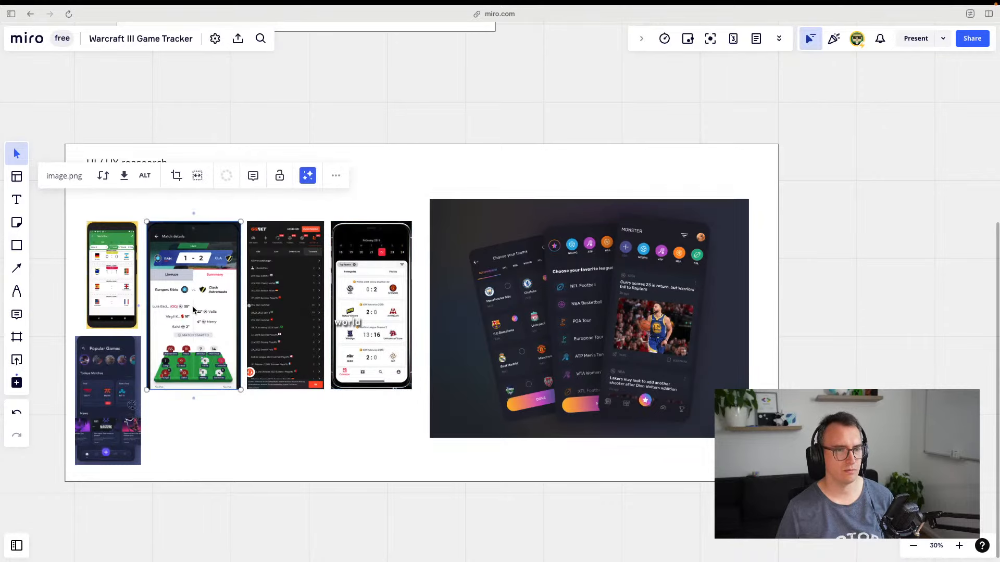
left_click_drag(242, 389, 209, 328)
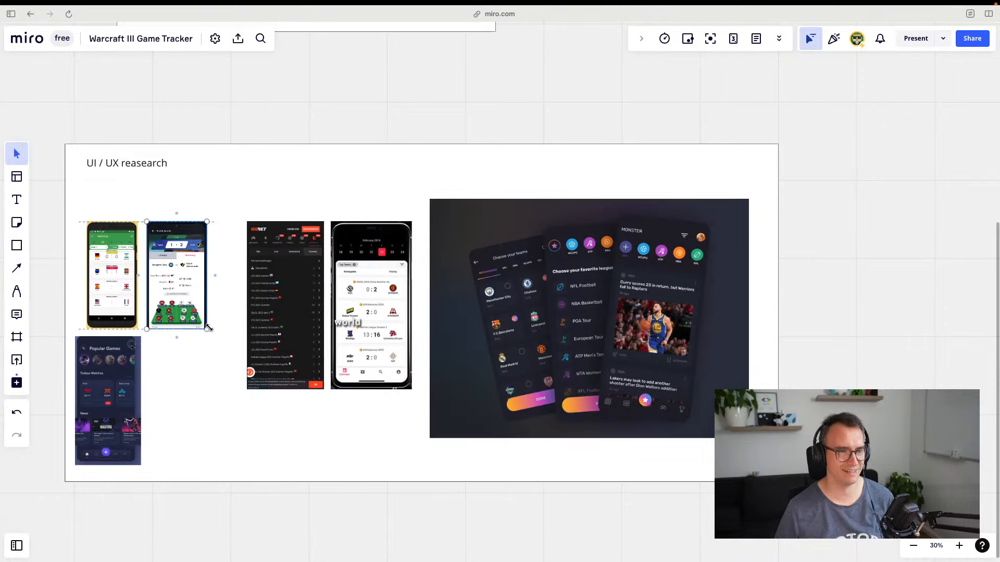
left_click_drag(176, 280, 176, 240)
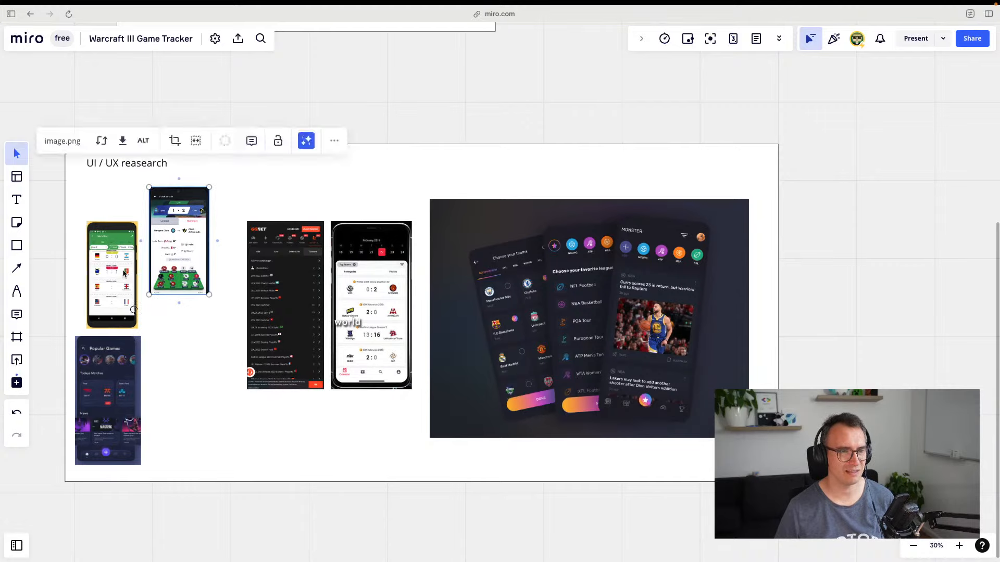
left_click_drag(125, 275, 125, 241)
left_click(182, 317)
left_click_drag(187, 256, 181, 255)
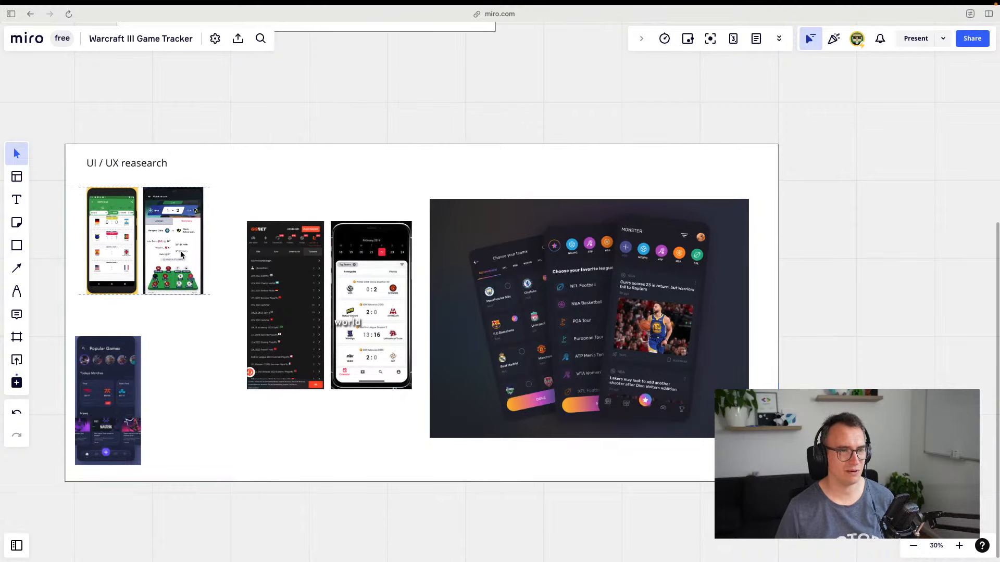
Enlarge the Popular Games screenshot to about double size and move it to the frame centre
left_click(224, 364)
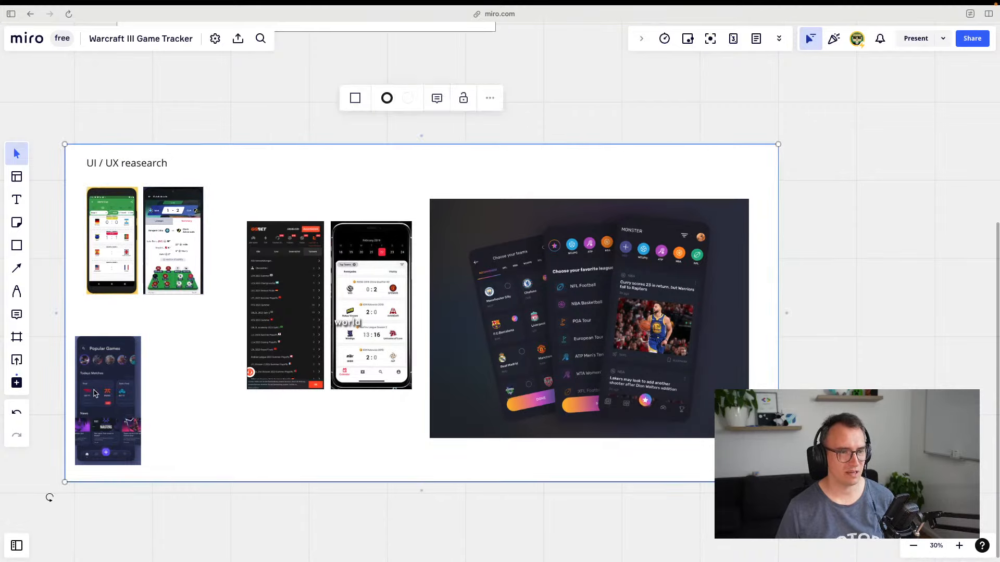
left_click_drag(94, 394, 129, 355)
left_click(174, 422)
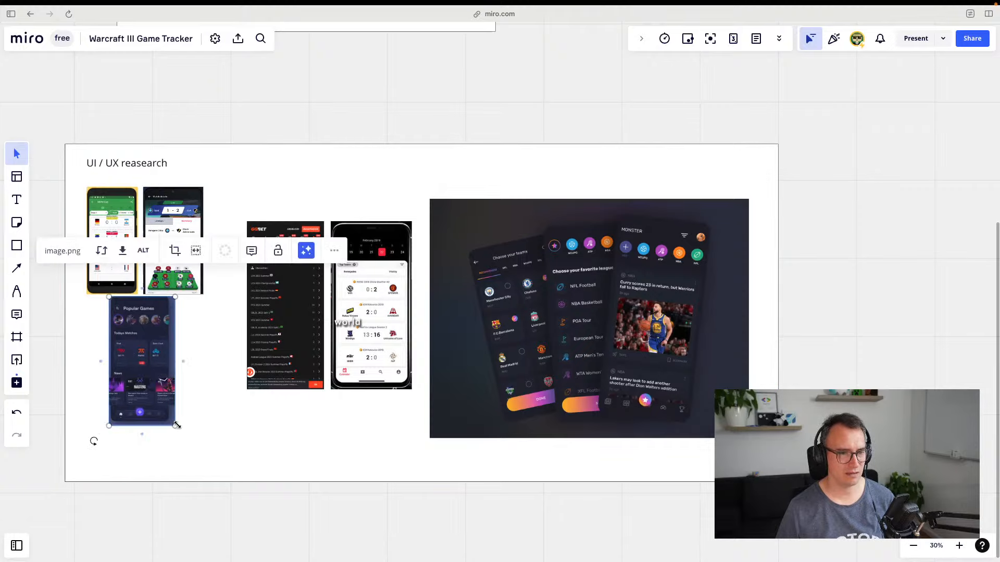
left_click_drag(176, 426, 243, 558)
left_click_drag(200, 486, 286, 298)
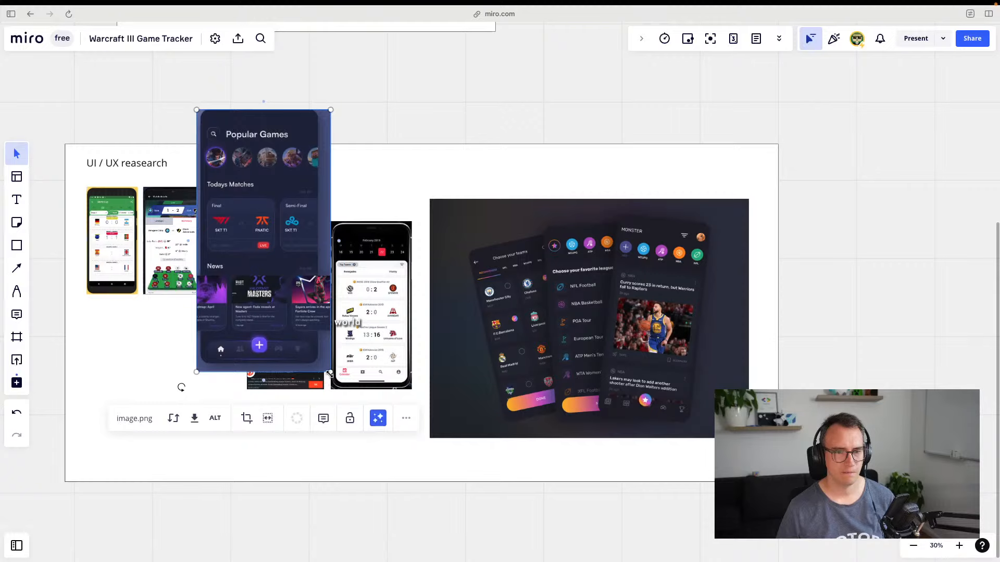
left_click_drag(331, 372, 337, 401)
left_click(538, 410)
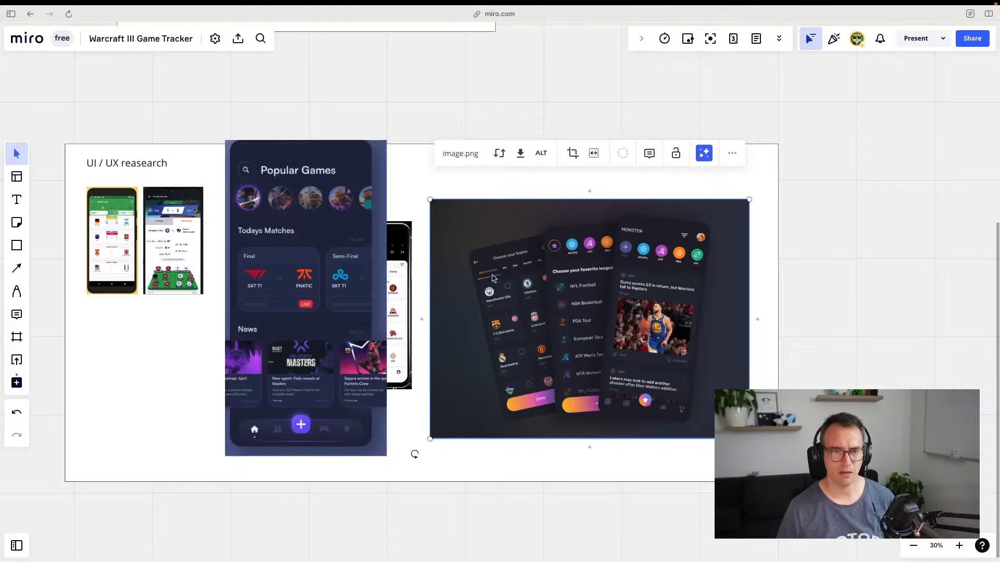
scroll(507, 282, "down", 5)
scroll(507, 281, "up", 10)
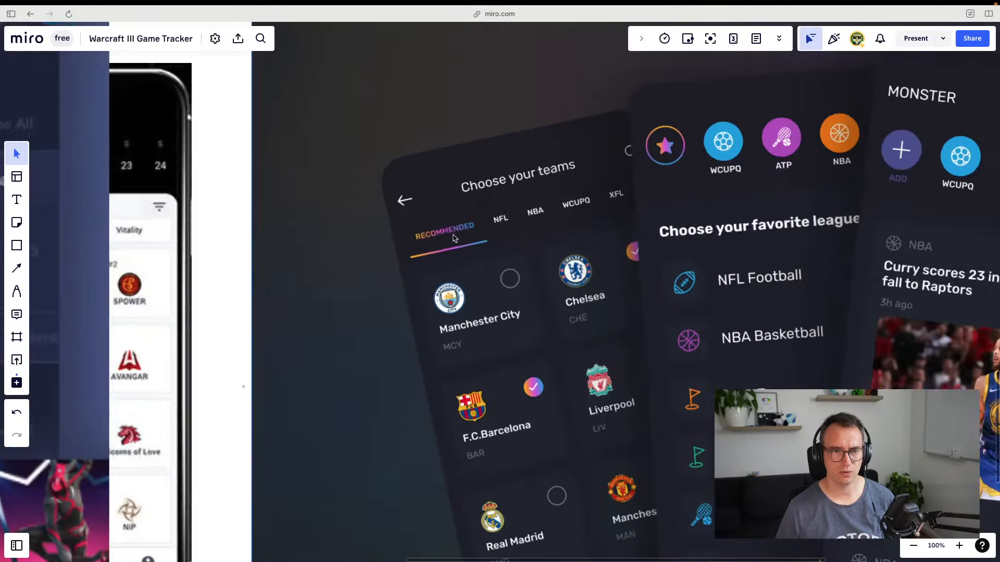
scroll(453, 237, "up", 5)
scroll(504, 249, "down", 10)
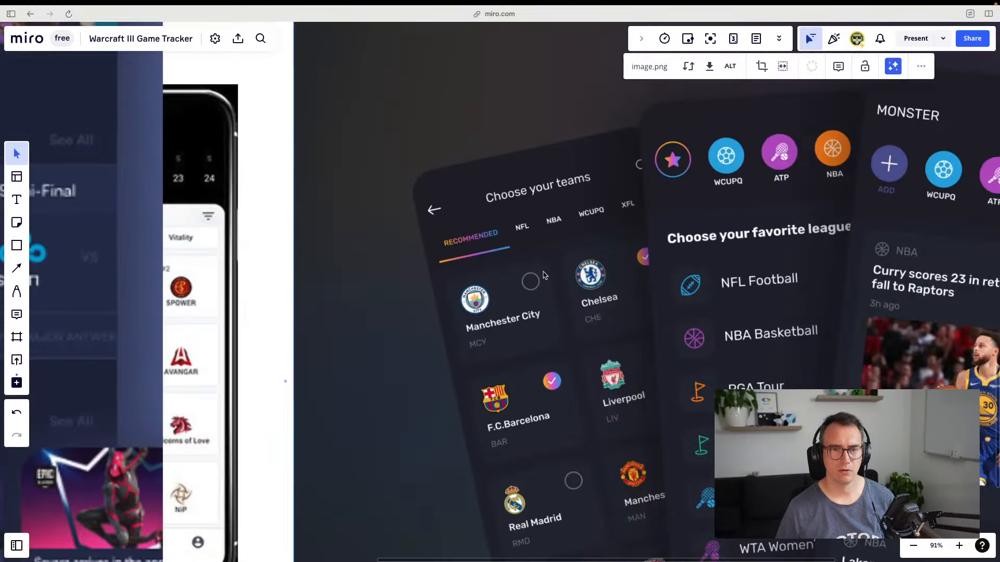
left_click_drag(661, 340, 545, 228)
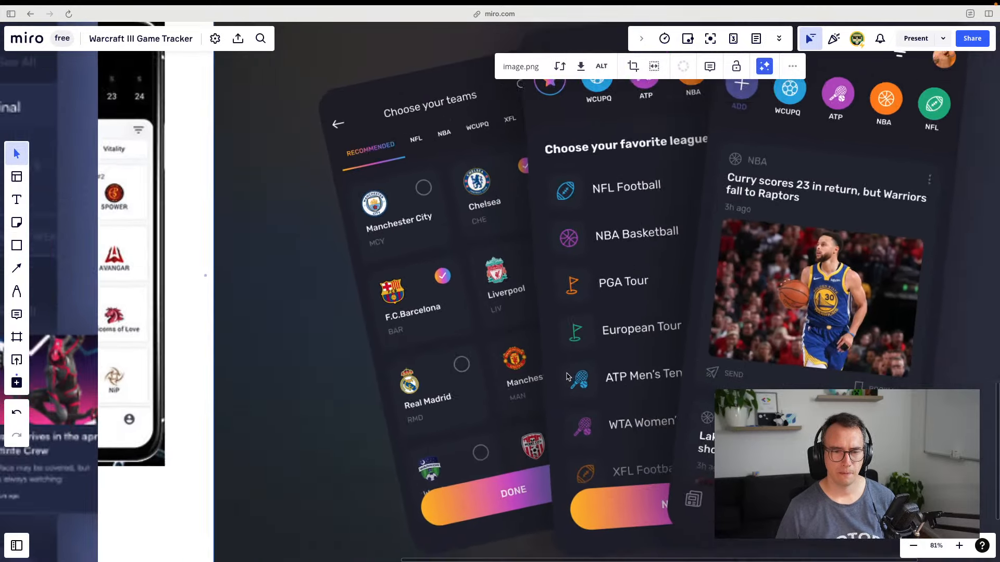
scroll(587, 354, "down", 5)
scroll(587, 352, "left", 8)
scroll(588, 352, "down", 3)
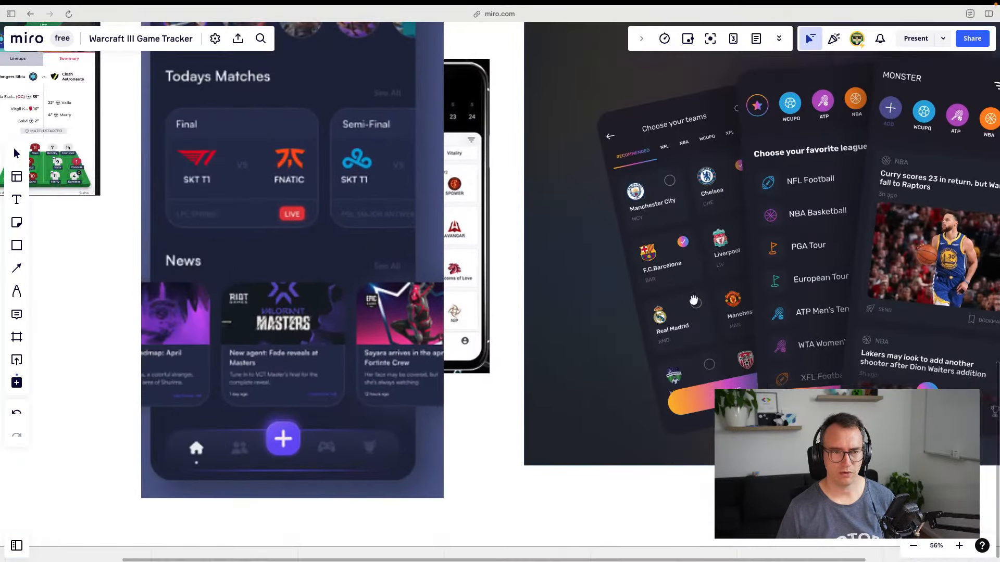
scroll(359, 396, "up", 3)
scroll(358, 396, "left", 3)
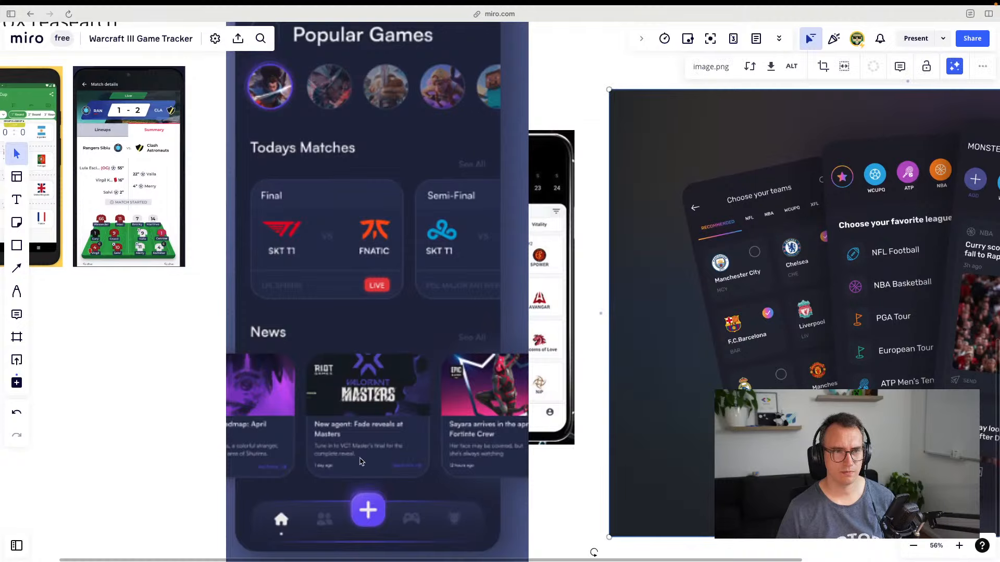
scroll(359, 372, "up", 3)
scroll(359, 372, "left", 1)
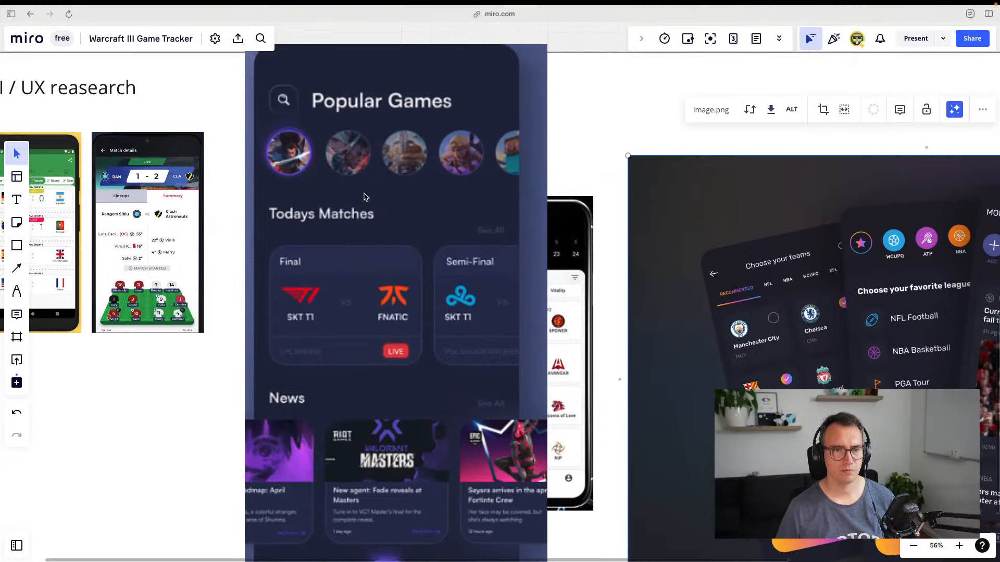
scroll(356, 213, "right", 6)
scroll(356, 212, "down", 1)
scroll(280, 181, "right", 2)
scroll(280, 181, "down", 1)
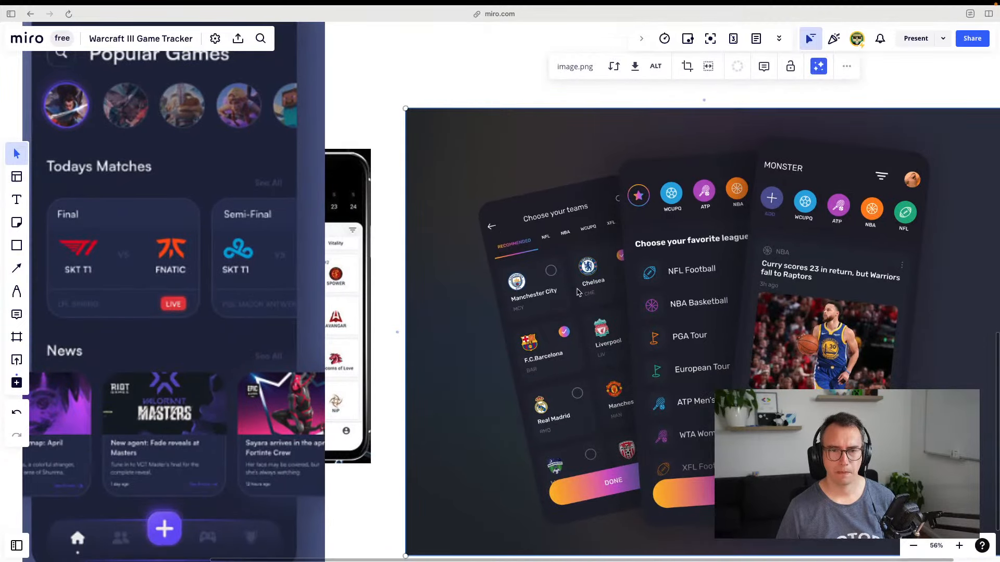
scroll(545, 254, "down", 8)
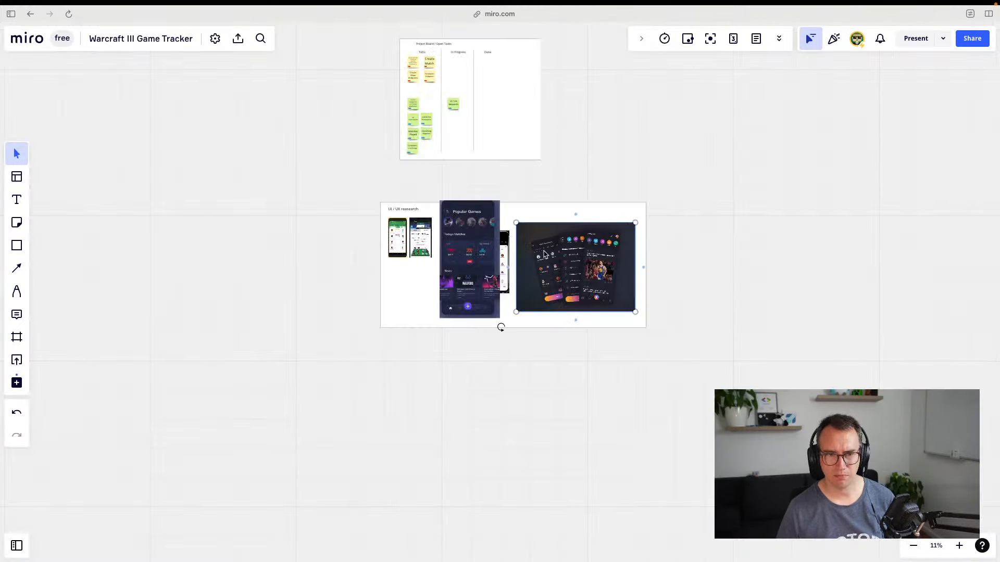
scroll(544, 254, "up", 15)
scroll(504, 274, "down", 12)
scroll(503, 275, "down", 3)
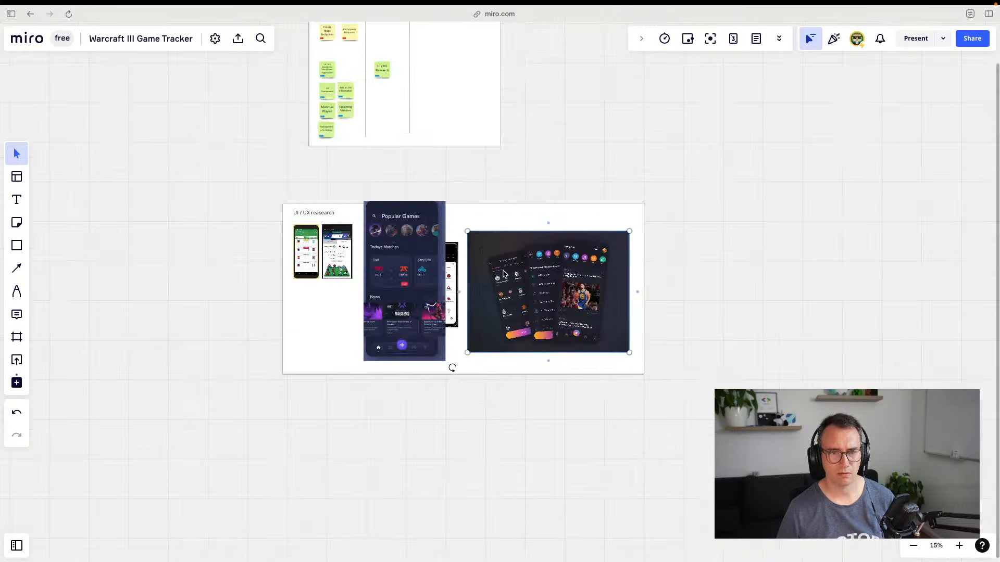
scroll(427, 306, "up", 8)
scroll(545, 277, "left", 4)
scroll(545, 276, "down", 1)
scroll(388, 245, "up", 2)
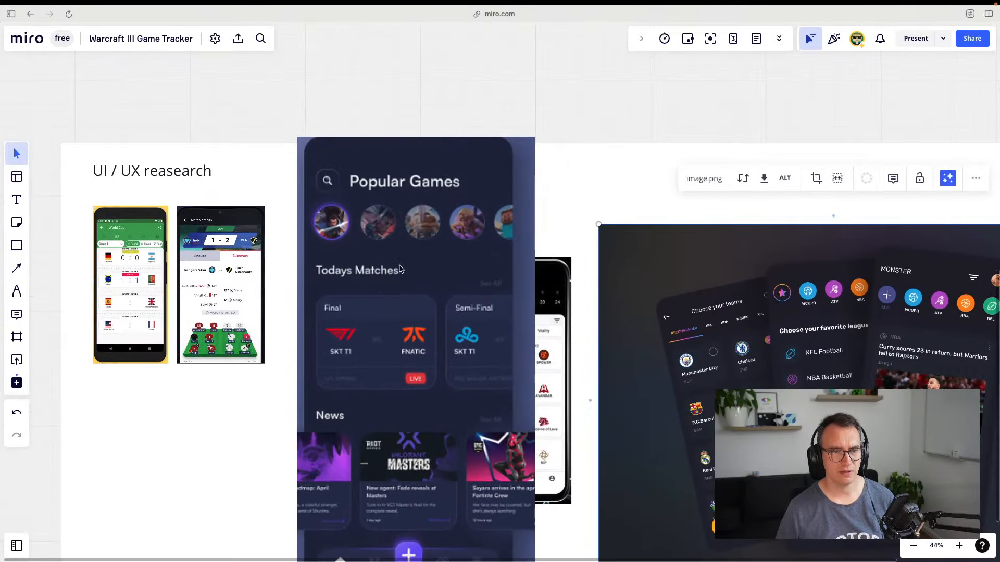
scroll(398, 263, "up", 3)
scroll(367, 268, "down", 2)
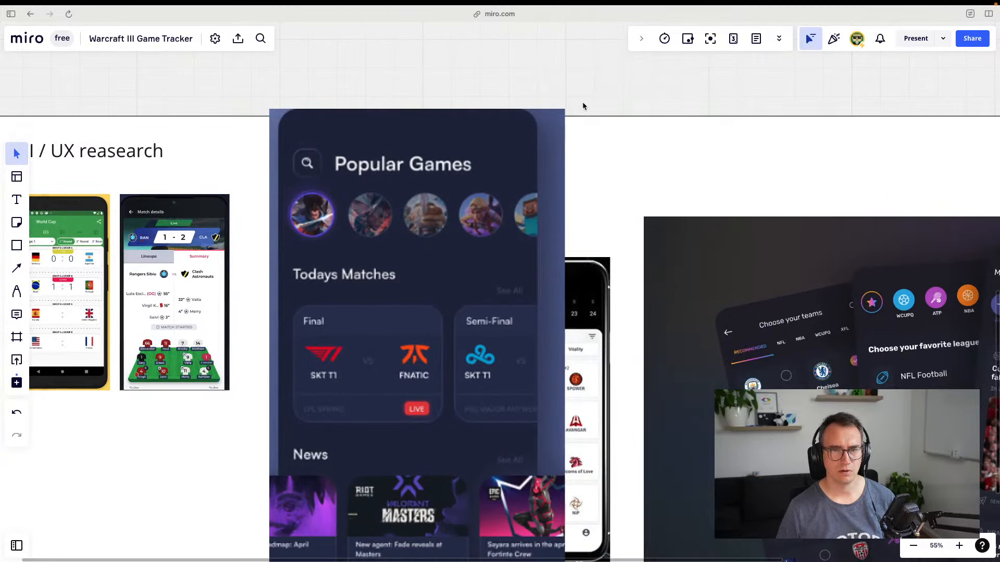
Launch ColorSlurp, sample a colour from the Popular Games screenshot, and return to Figma
left_click(478, 202)
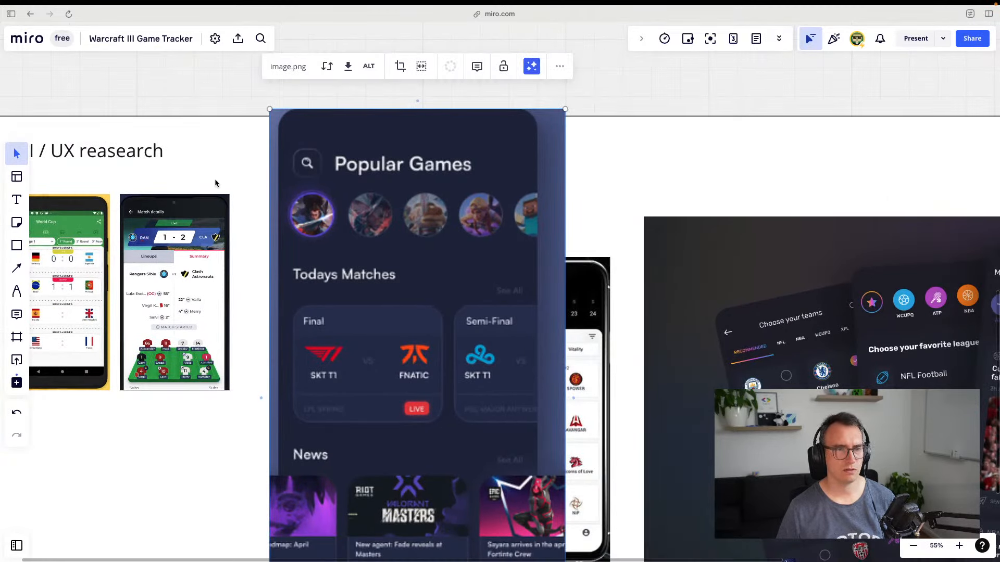
key("super+space")
type("slurp")
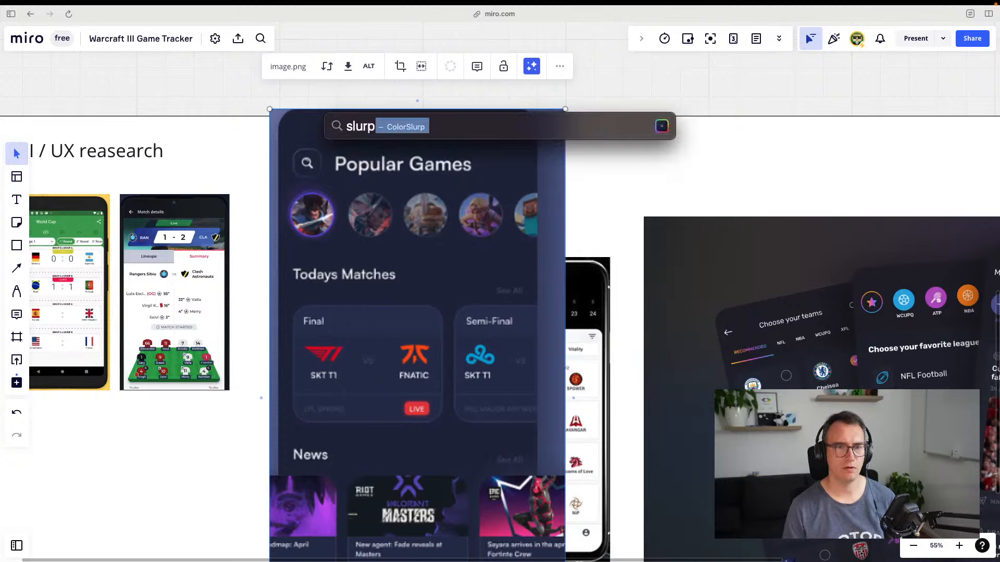
key("Return")
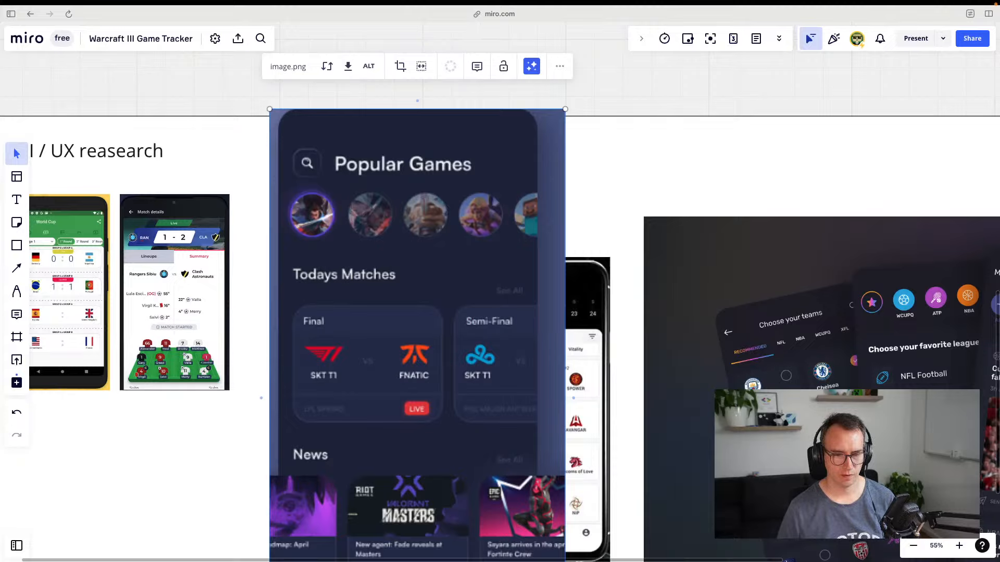
left_click(451, 252)
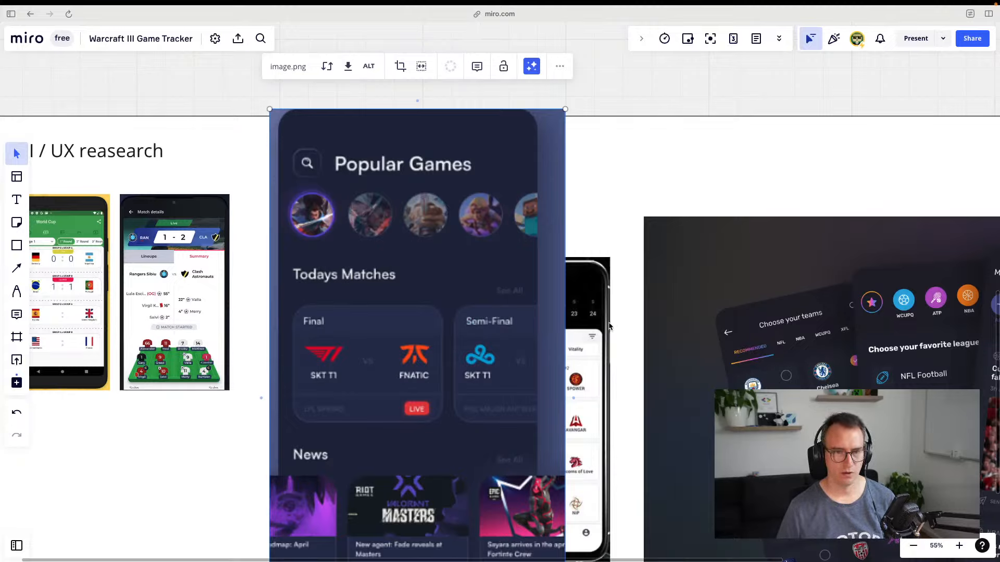
key("super+Tab")
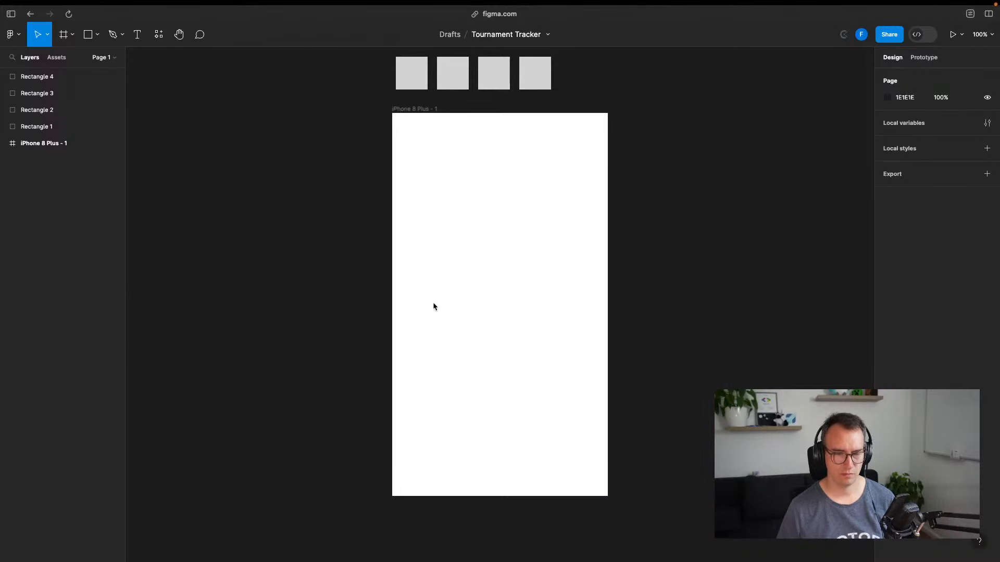
Fill the first swatch with navy 21253F and nudge it slightly left
left_click(411, 69)
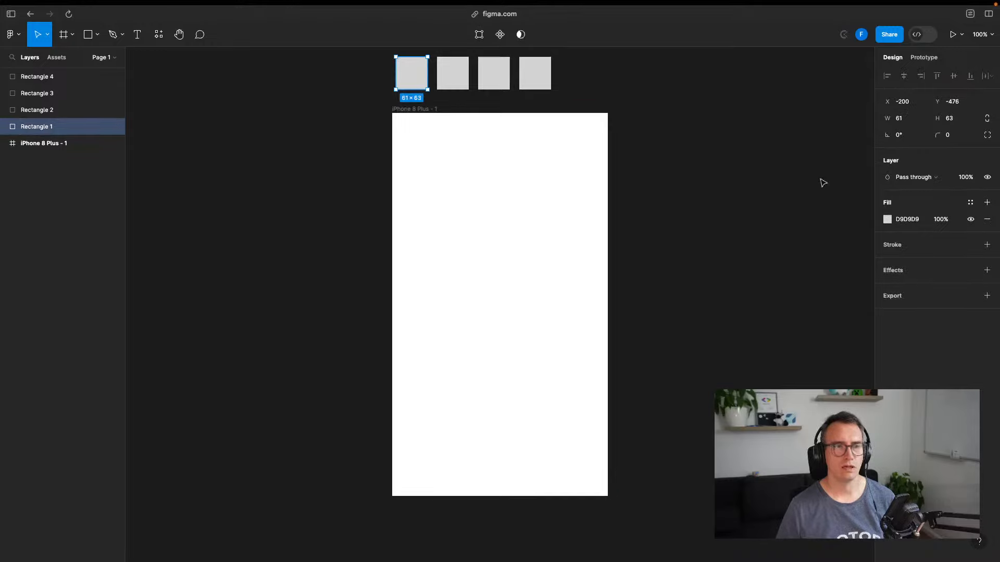
left_click(908, 222)
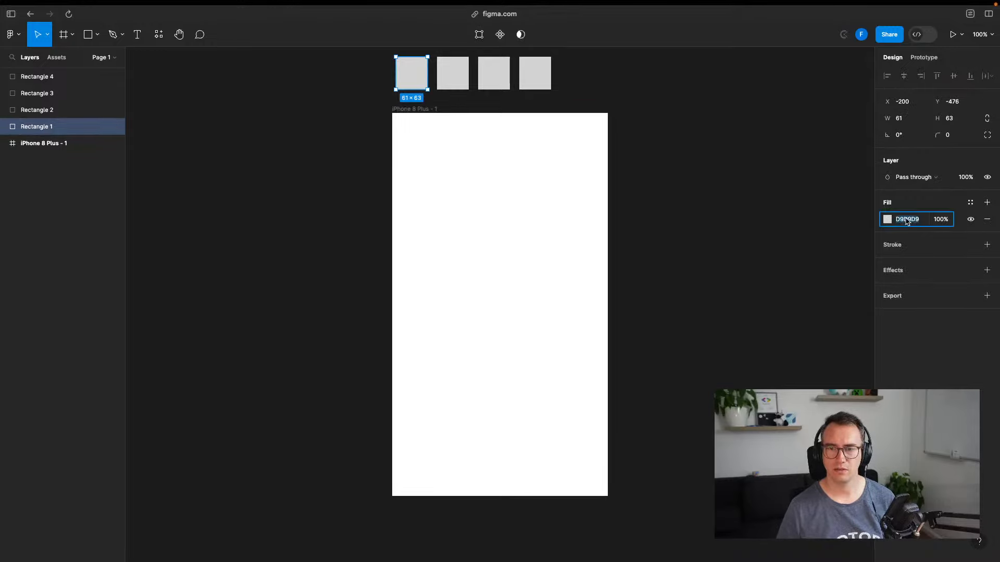
type("21253F")
key("Return")
left_click(725, 213)
left_click_drag(417, 79, 412, 77)
Check the frame and navy swatch, clear the selection, and glance at the code editor desktop
left_click(484, 225)
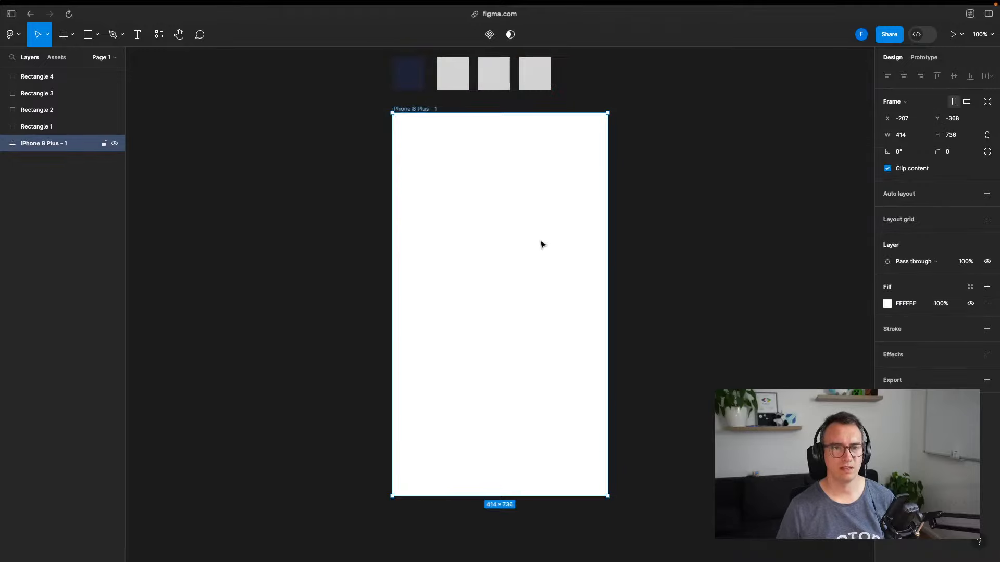
left_click(417, 71)
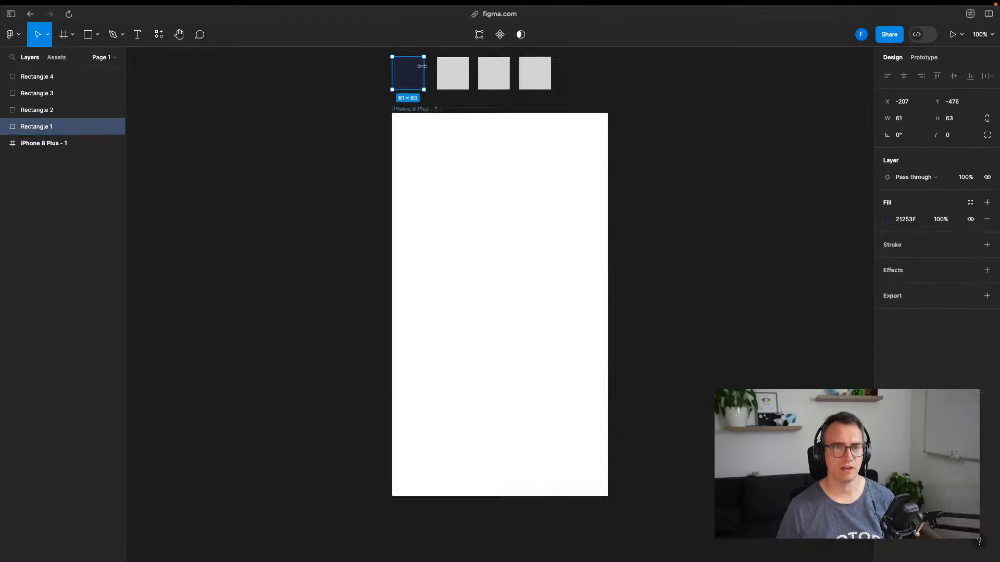
left_click(481, 305)
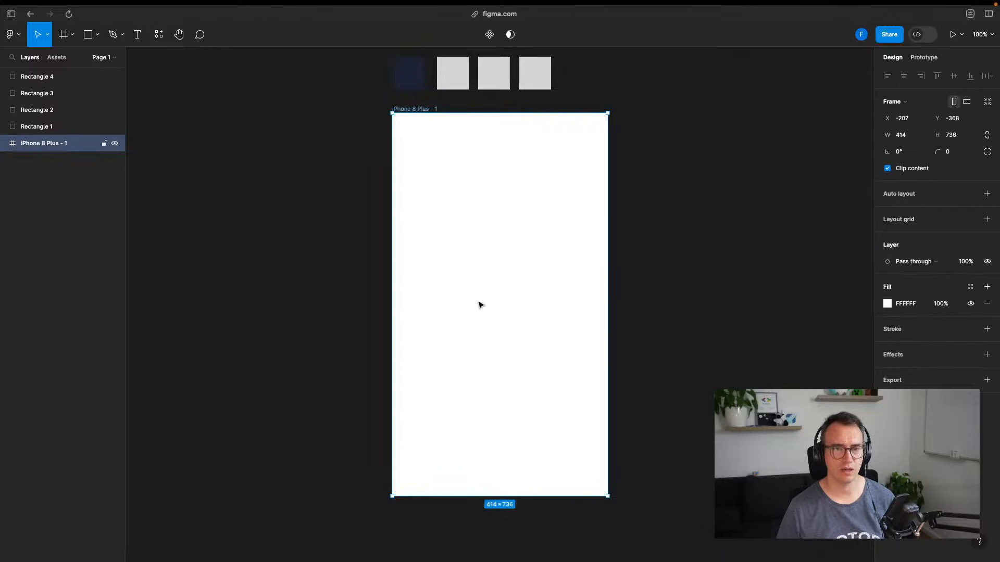
left_click(683, 259)
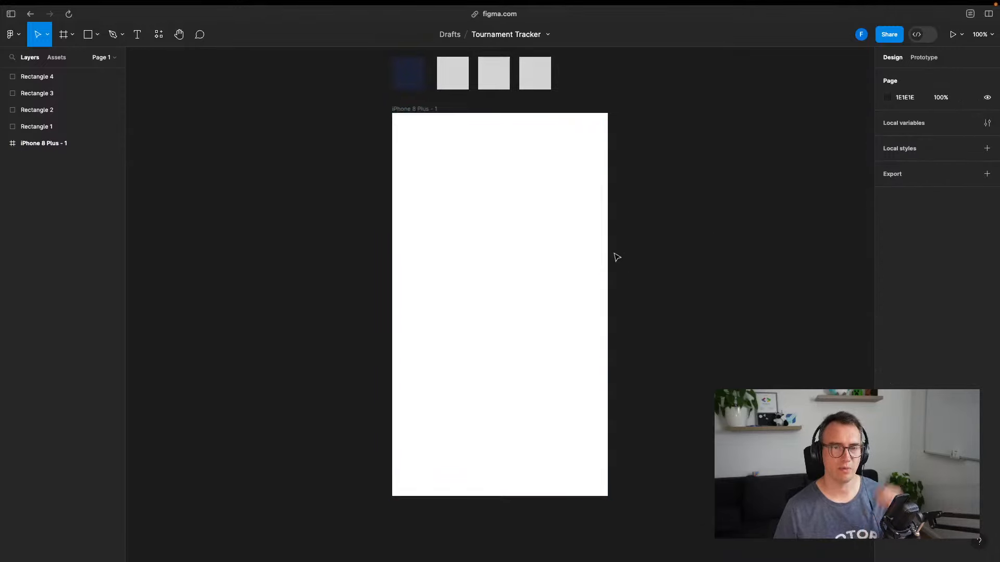
key("ctrl+Left")
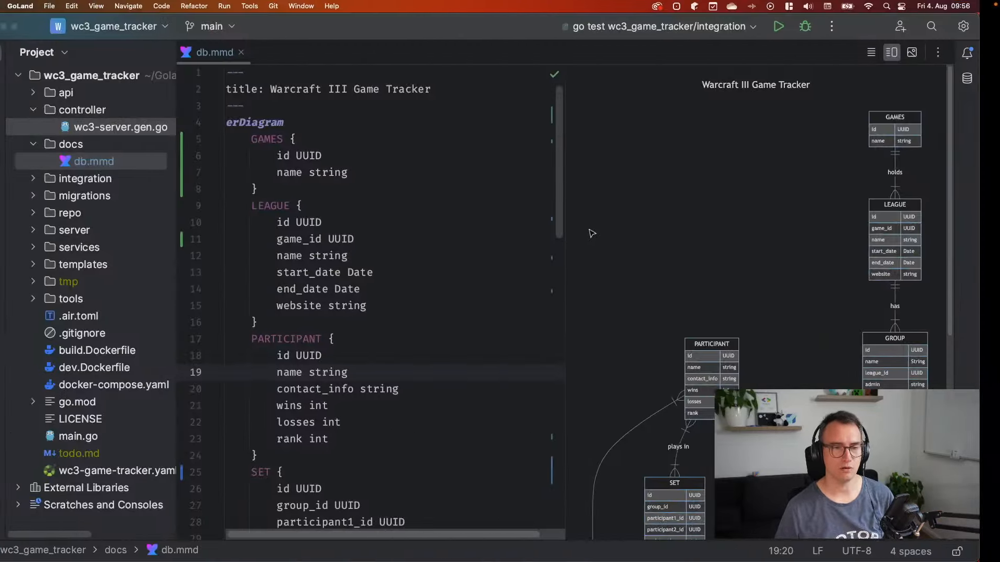
key("ctrl+Right")
Find the reference screenshots in Miro and sample the orange from the DONE button
left_click(275, 259)
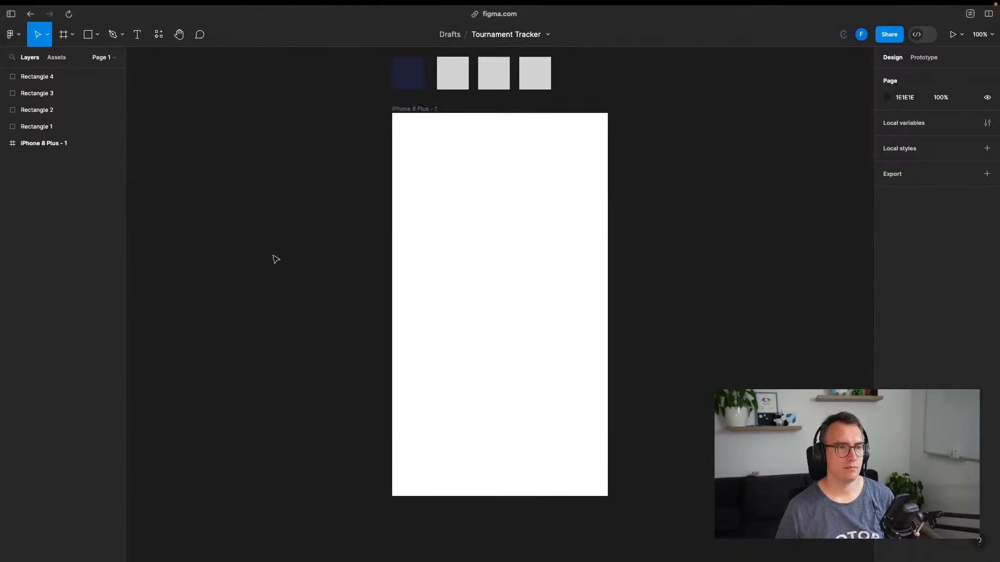
key("ctrl+Right")
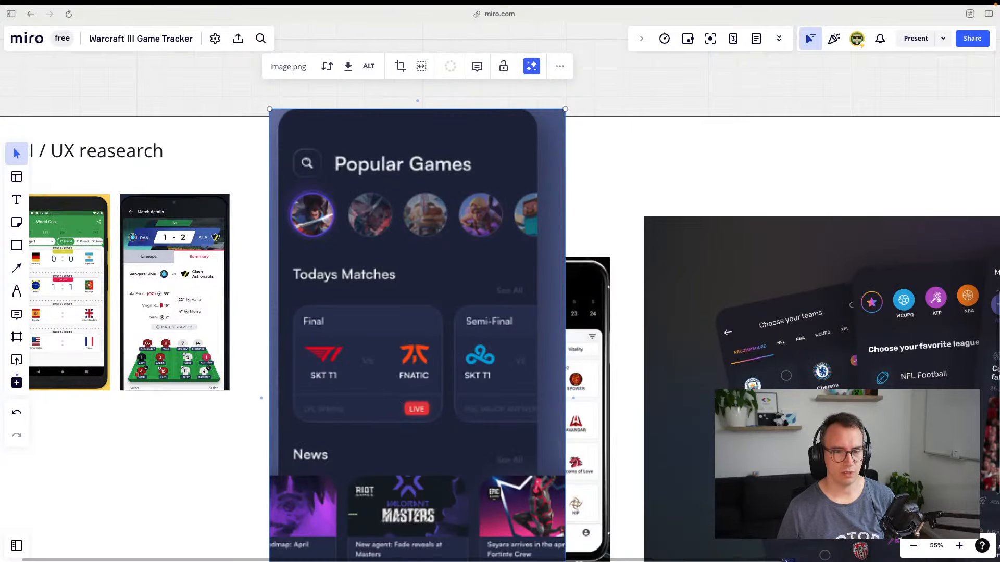
scroll(470, 427, "down", 5)
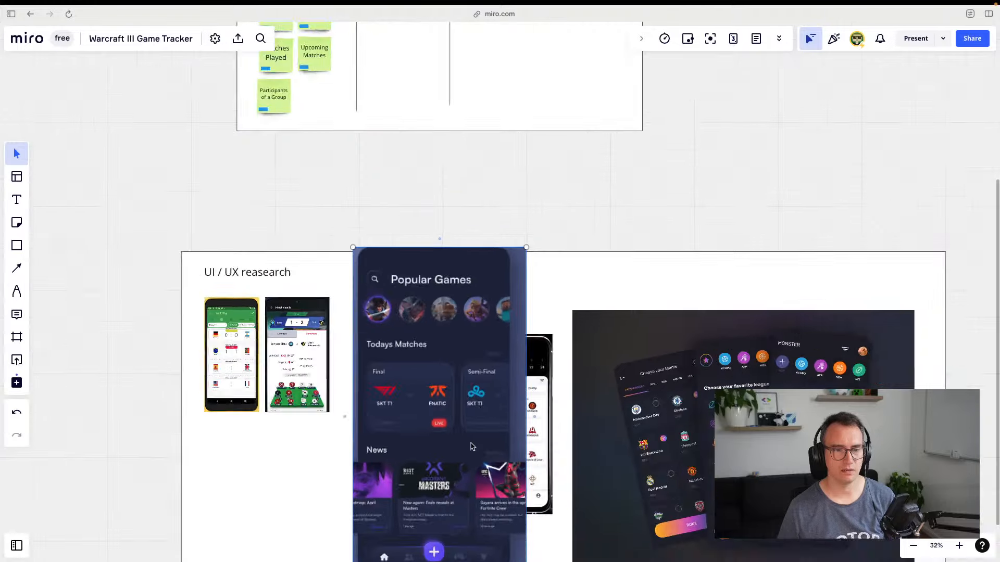
left_click_drag(627, 478, 487, 342)
scroll(523, 369, "up", 2)
scroll(524, 368, "up", 5)
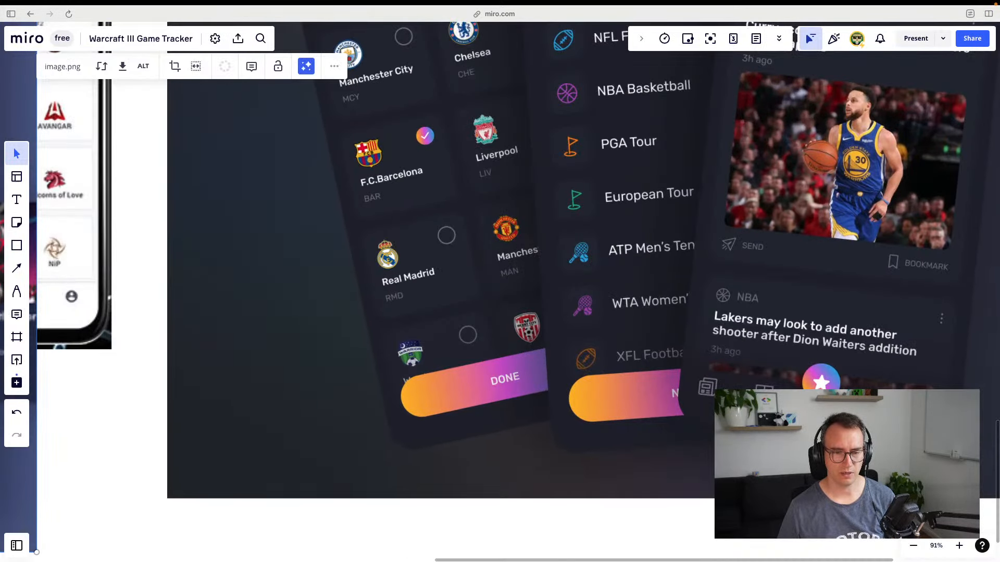
key("super+shift+c")
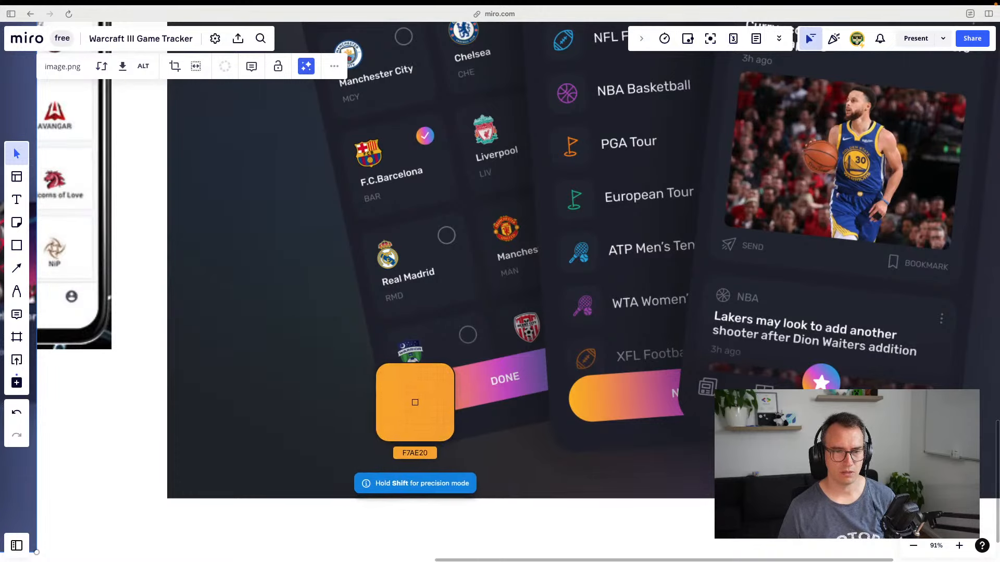
left_click(412, 402)
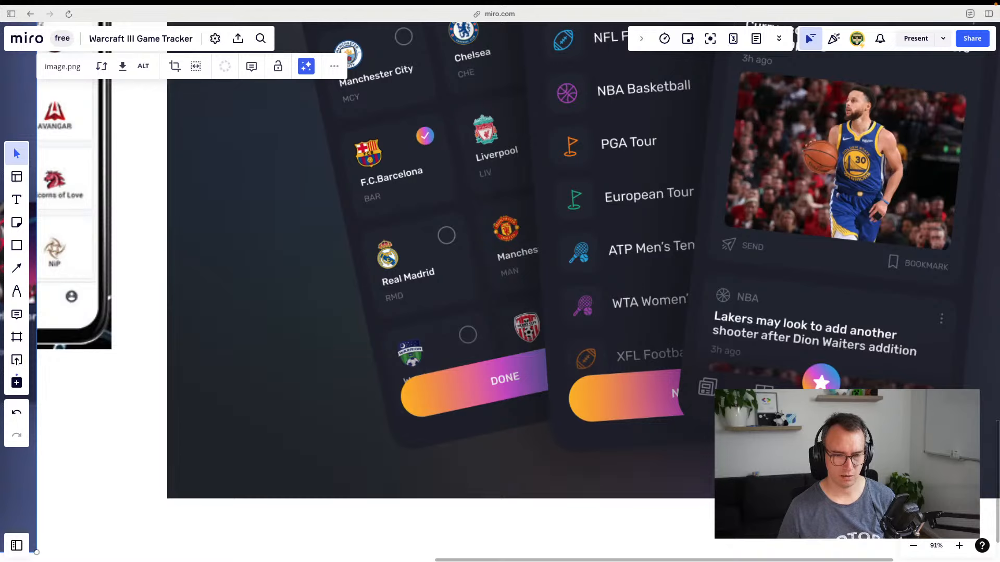
Paste the sampled orange into the second swatch's fill in Figma
key("super+Tab")
key("super+Tab")
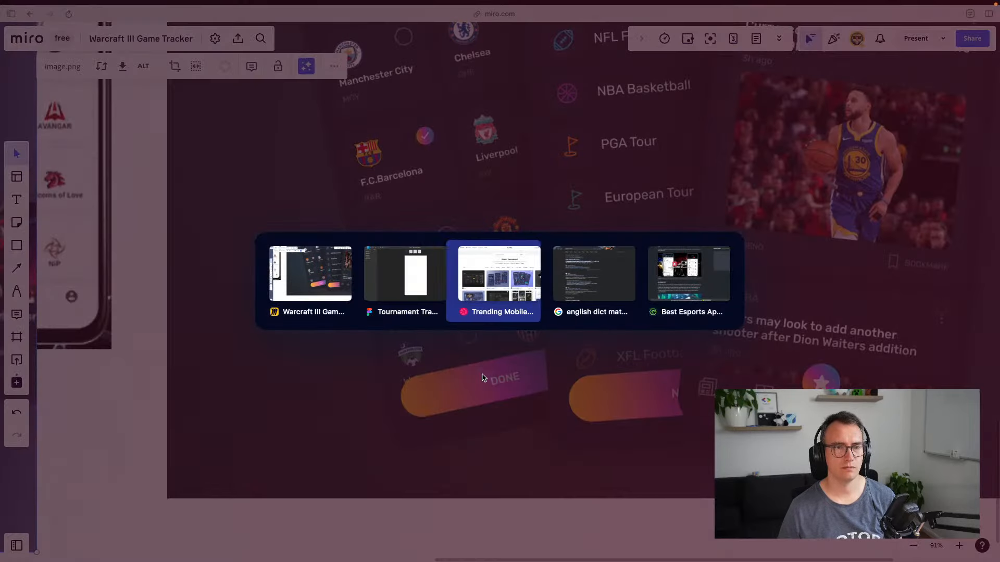
key("super+Tab")
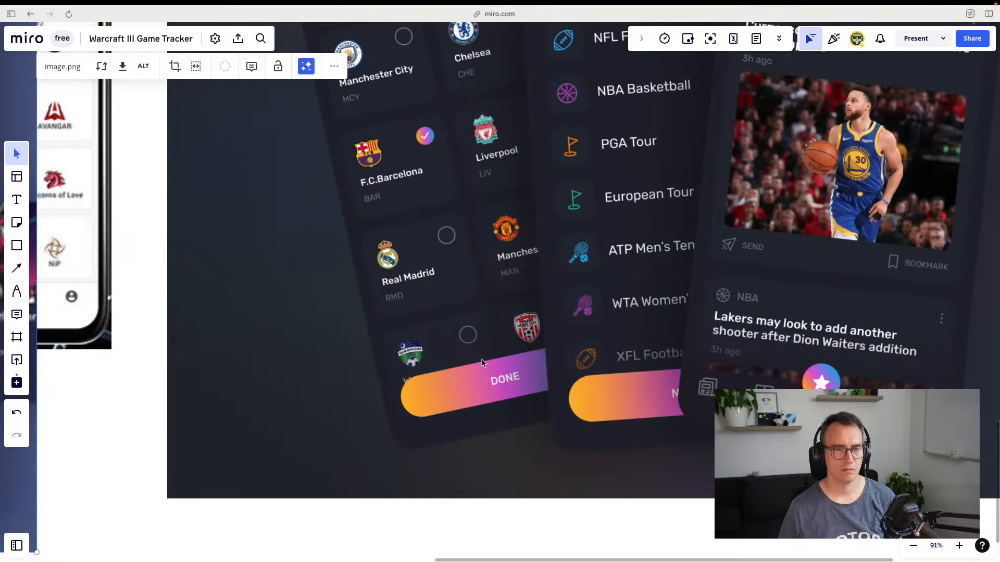
key("super+Tab")
key("super+Tab")
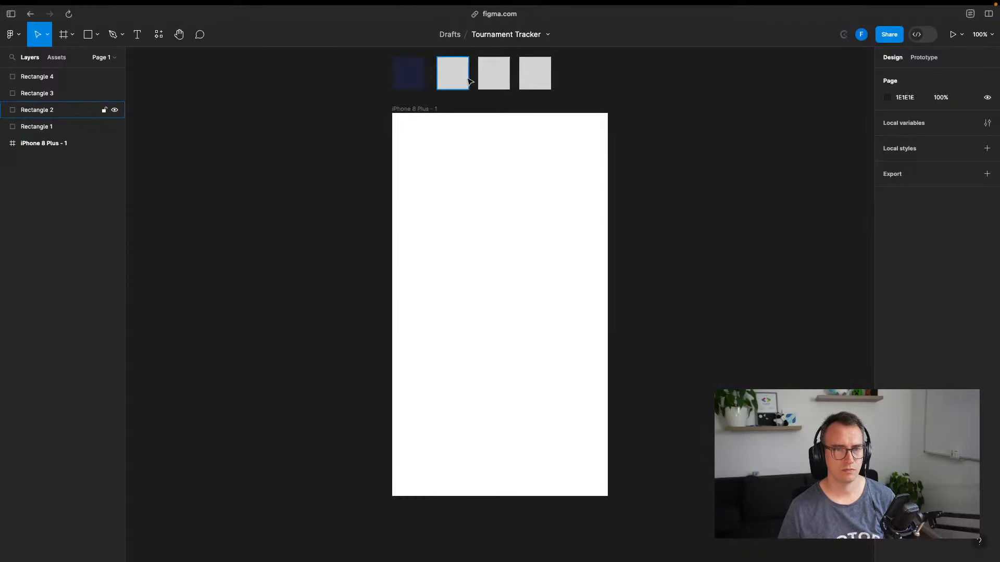
left_click(461, 66)
left_click(907, 221)
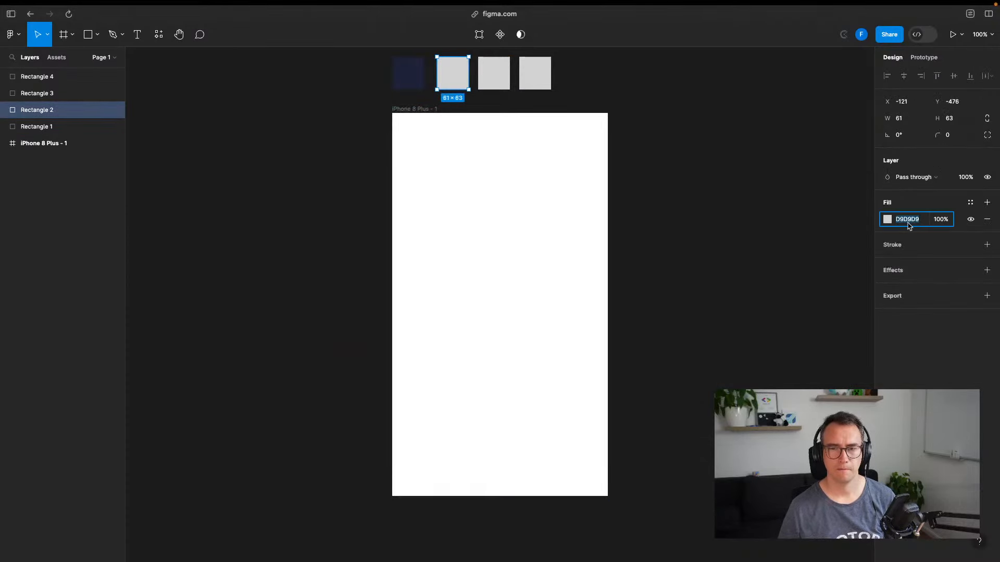
key("super+v")
left_click(701, 248)
key("ctrl+Tab")
key("ctrl+Tab")
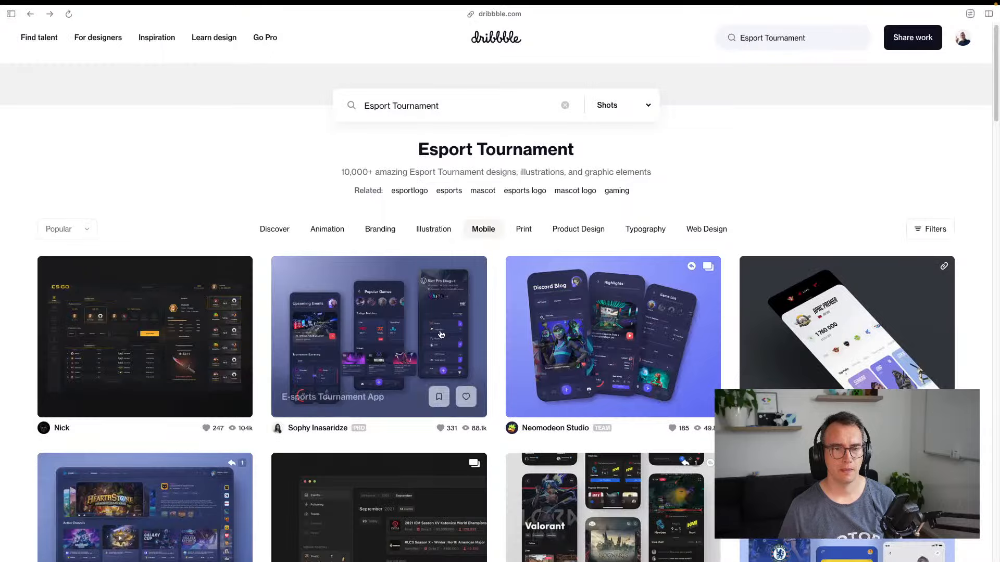
Browse further Esport Tournament mobile shots on Dribbble, then return to the Figma tab
scroll(461, 300, "down", 3)
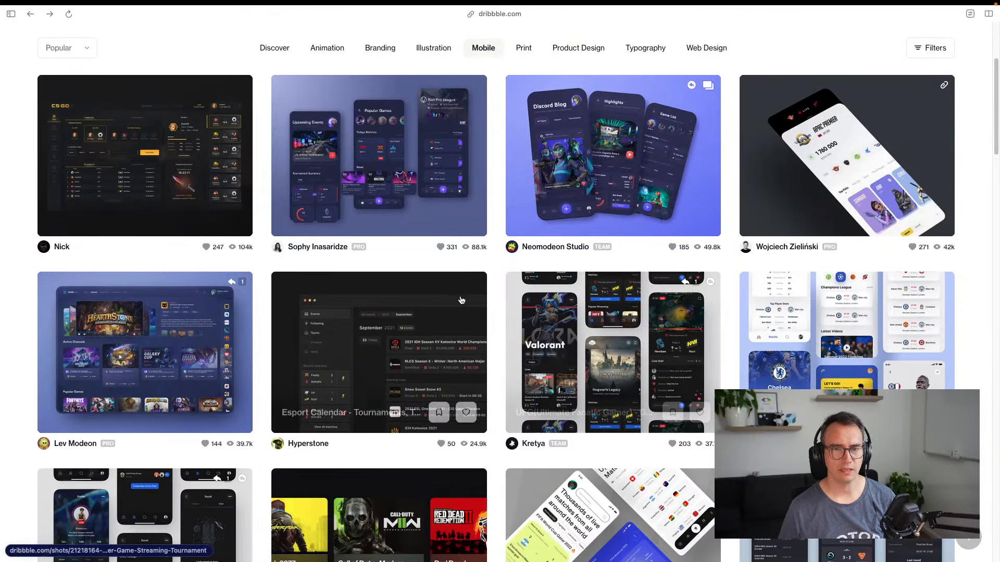
scroll(461, 301, "up", 2)
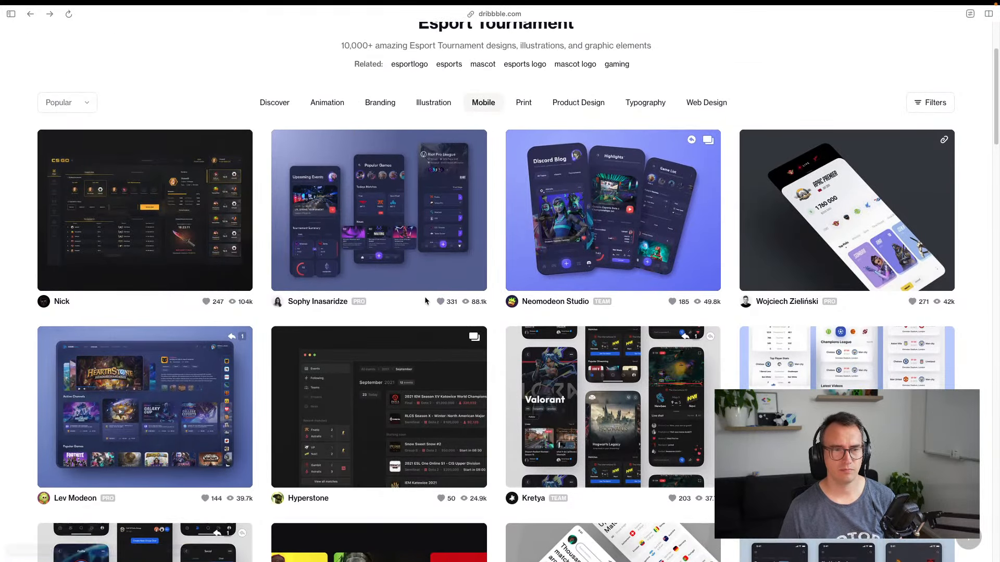
scroll(378, 257, "down", 4)
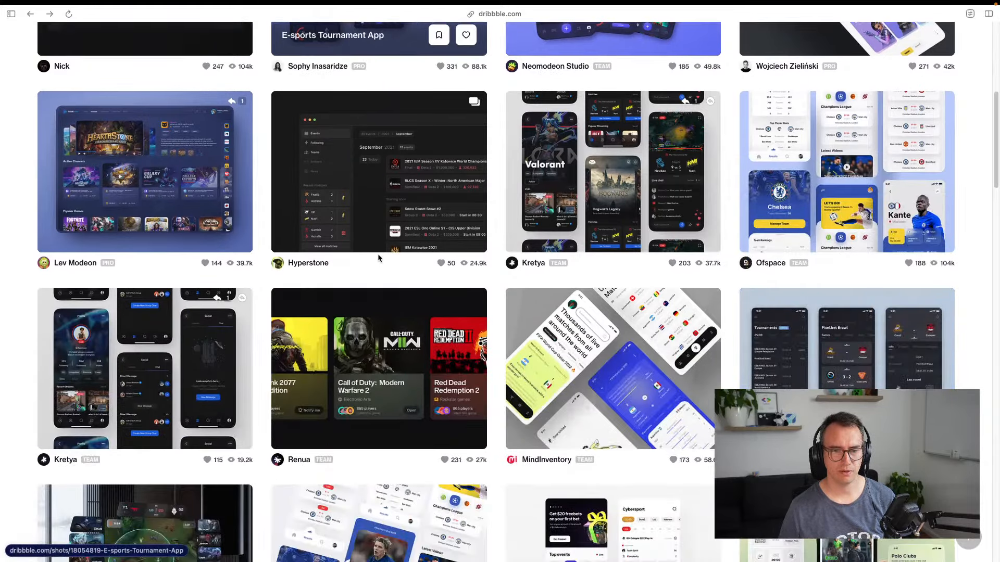
scroll(376, 263, "down", 4)
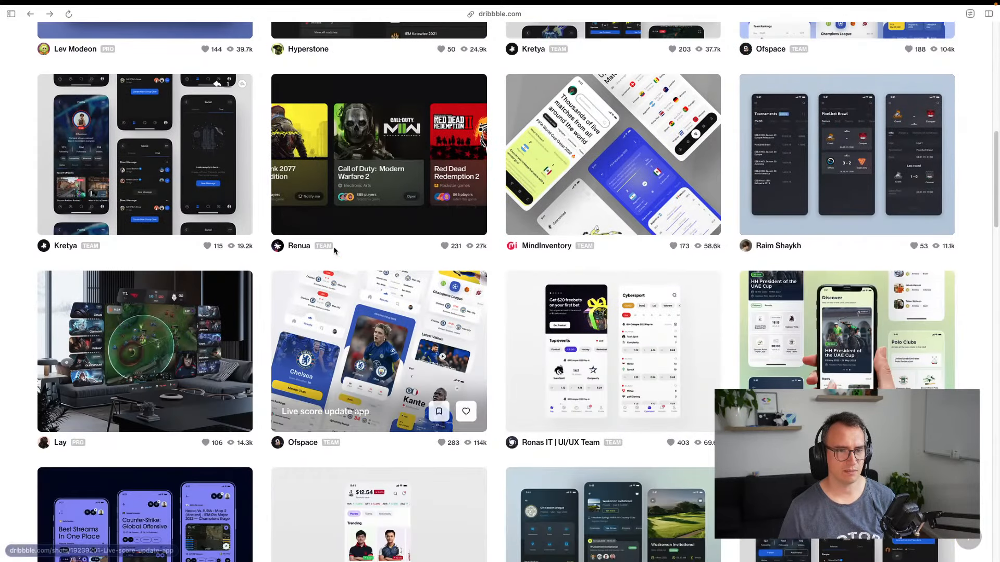
scroll(369, 245, "down", 4)
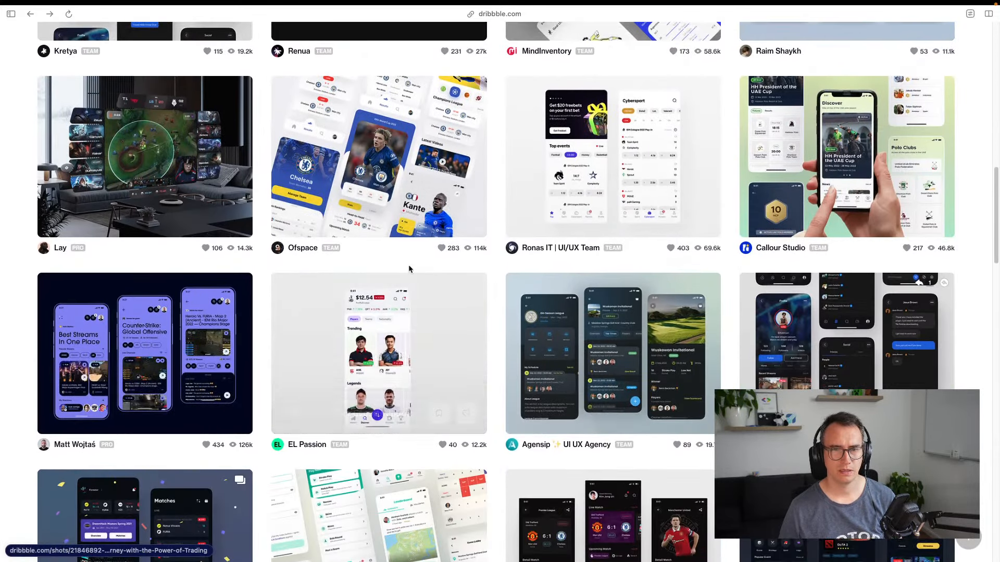
key("ctrl+Tab")
key("ctrl+Tab")
key("ctrl+Tab")
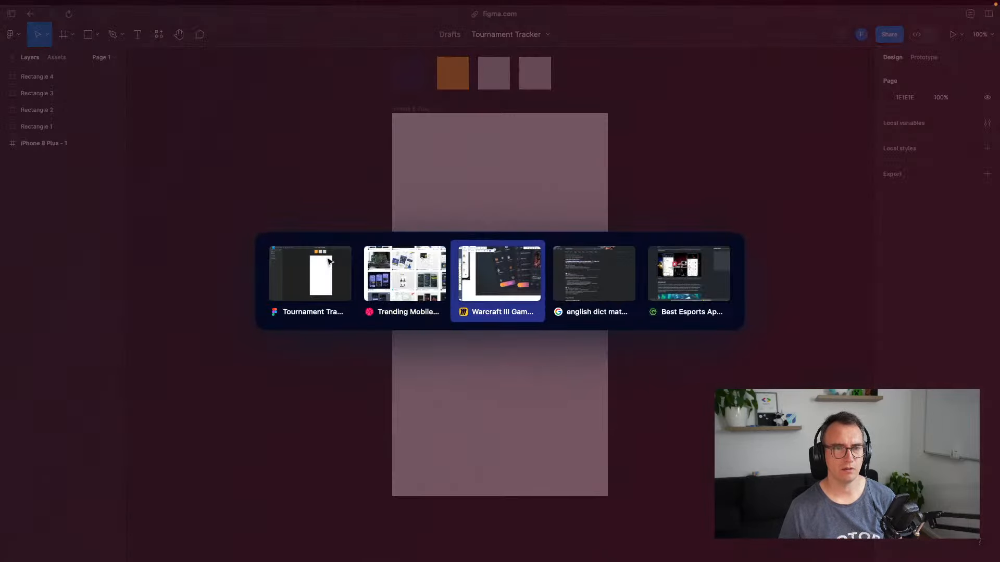
Pan and zoom the Miro board to bring the Popular Games and team-picker mockups into view
scroll(283, 299, "left", 10)
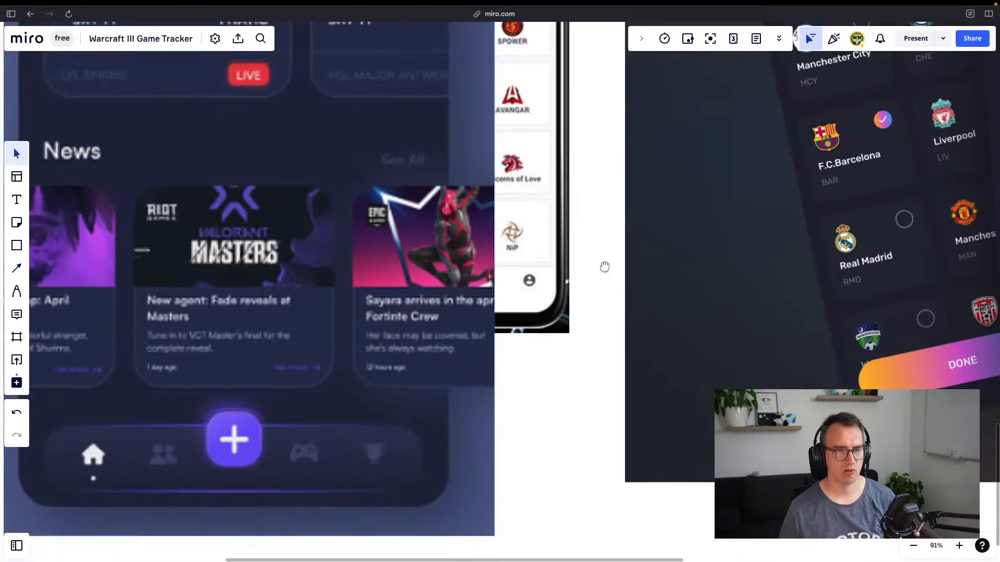
scroll(357, 412, "down", 10)
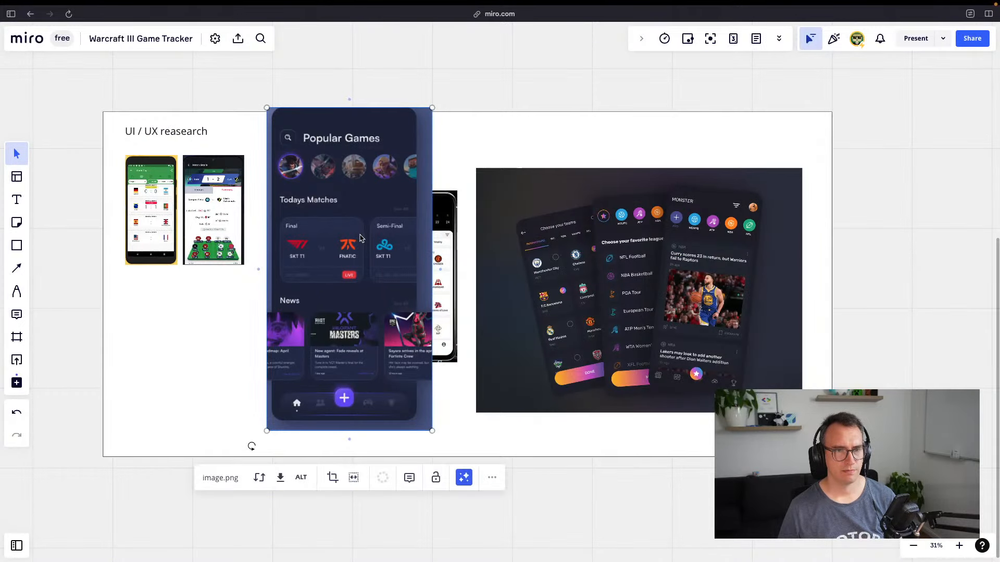
scroll(298, 173, "up", 5)
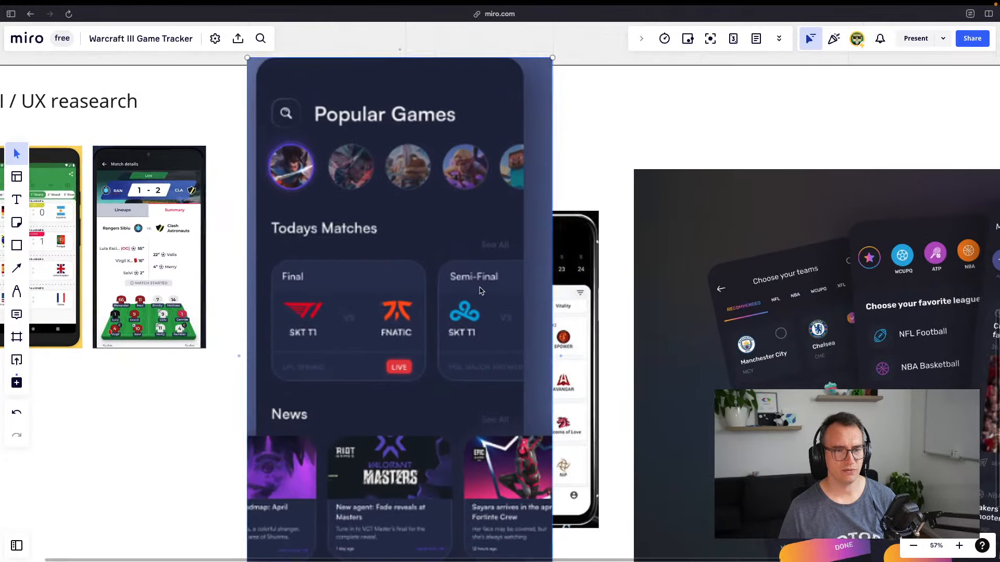
scroll(530, 291, "right", 2)
scroll(530, 291, "down", 1)
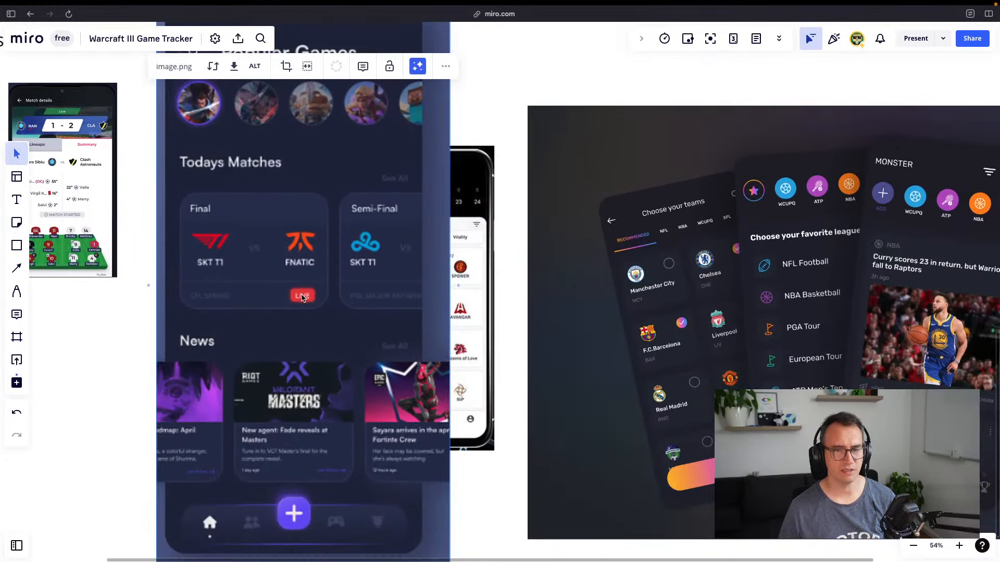
scroll(301, 297, "up", 5)
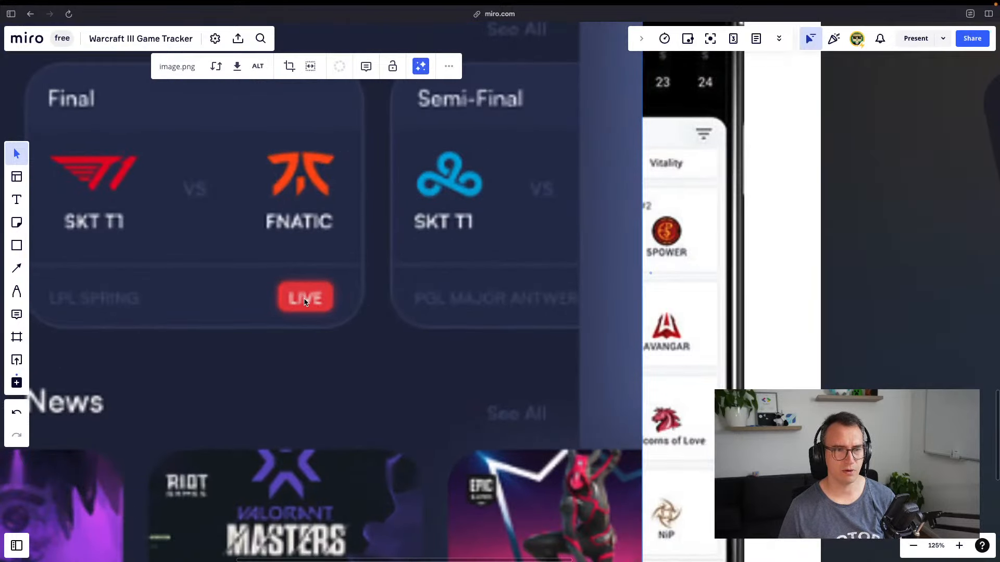
left_click_drag(306, 300, 479, 407)
scroll(450, 323, "down", 5)
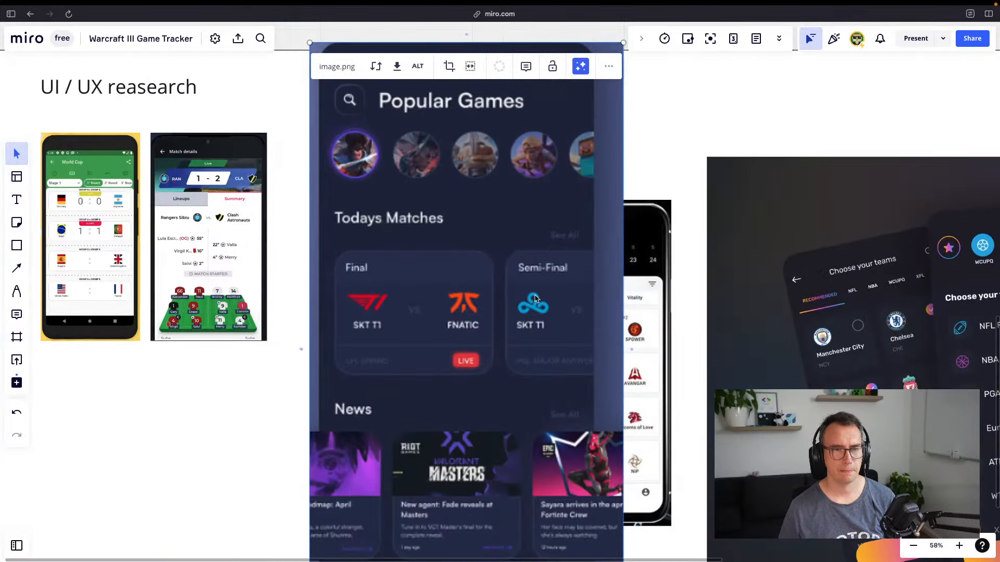
left_click_drag(550, 284, 374, 234)
scroll(374, 234, "right", 7)
scroll(374, 234, "down", 2)
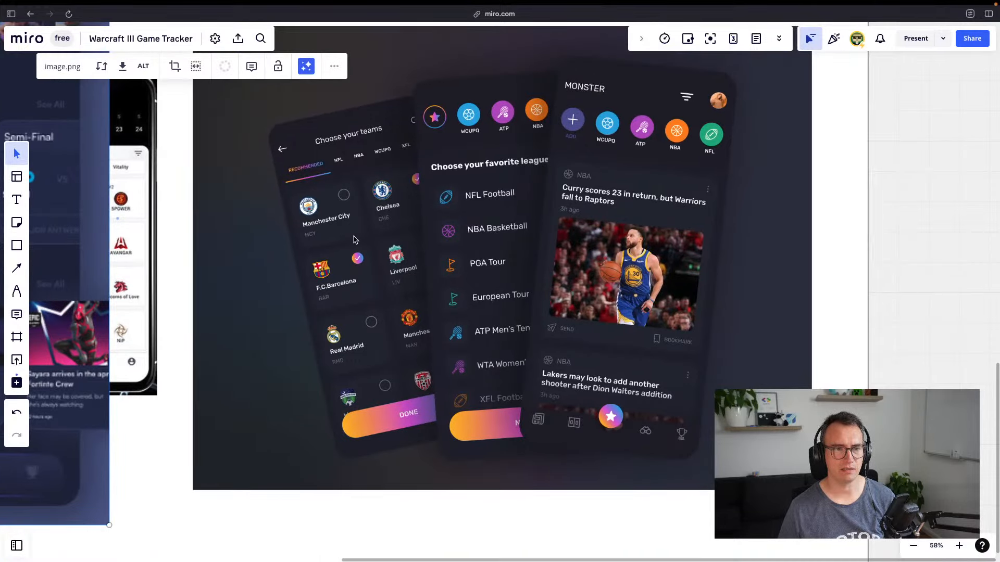
scroll(353, 240, "up", 1)
scroll(353, 240, "left", 1)
scroll(456, 399, "down", 2)
scroll(455, 400, "right", 1)
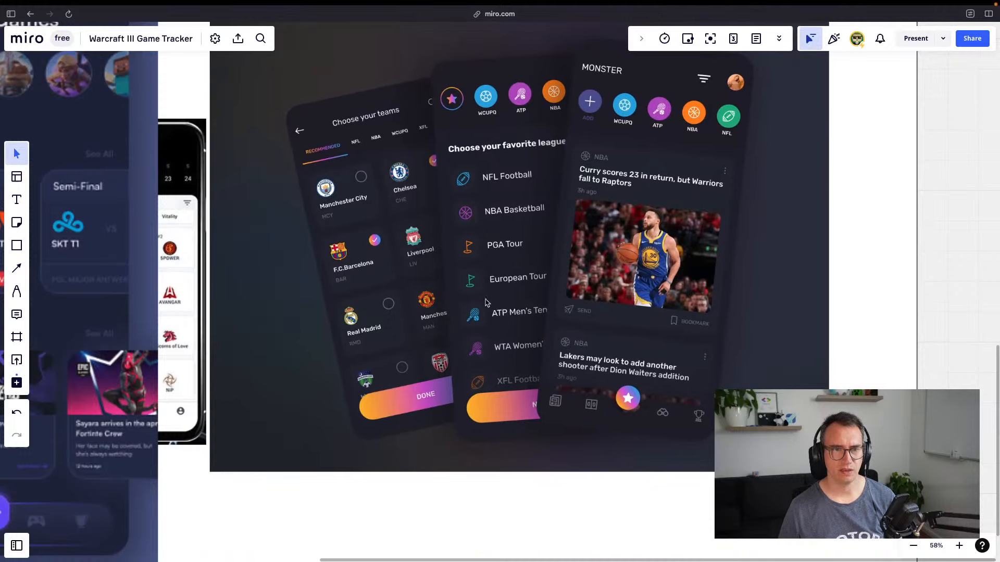
scroll(435, 415, "up", 5)
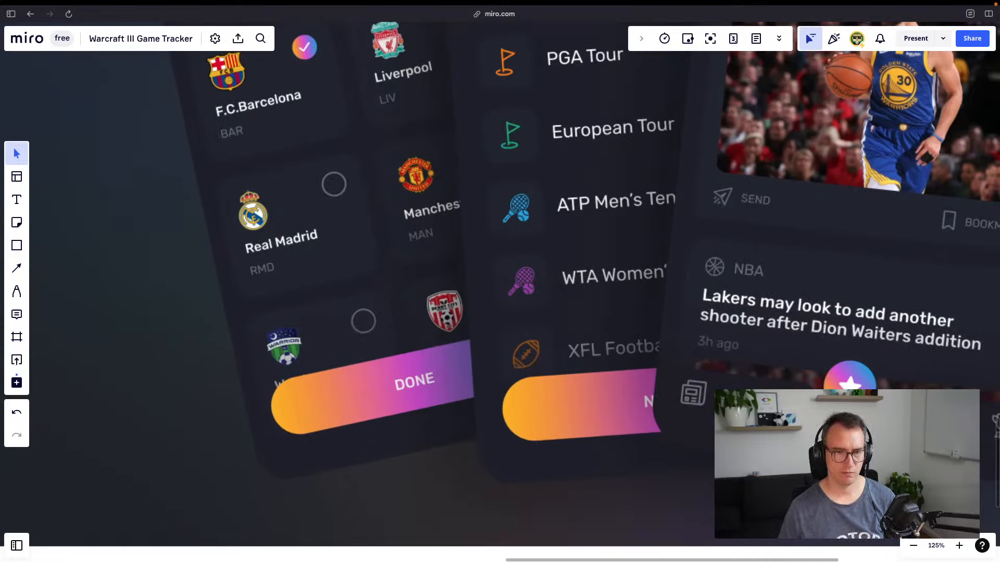
Sample the purple from the DONE button and select the third grey swatch in Figma
key("shift+super+c")
left_click(462, 351)
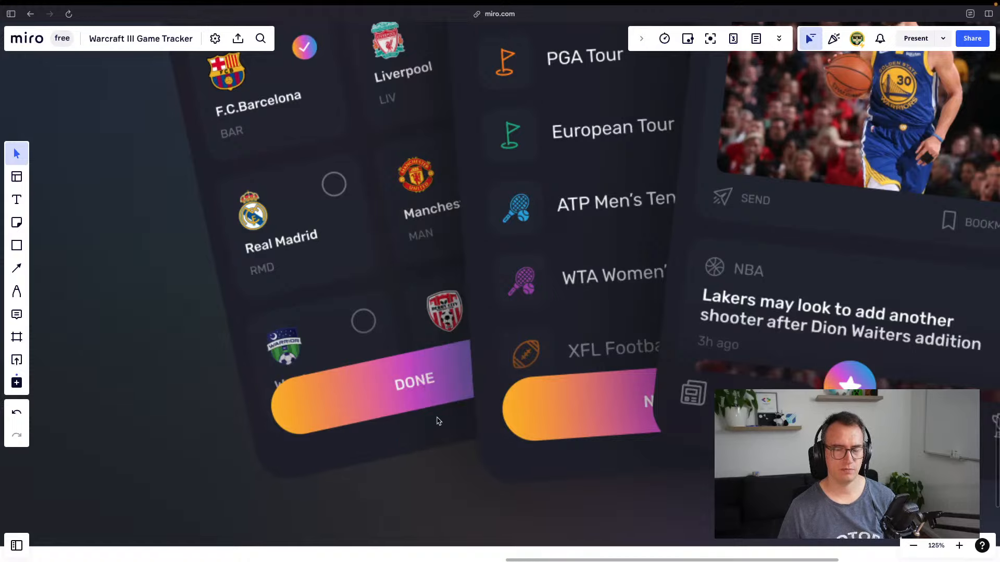
key("super+Tab")
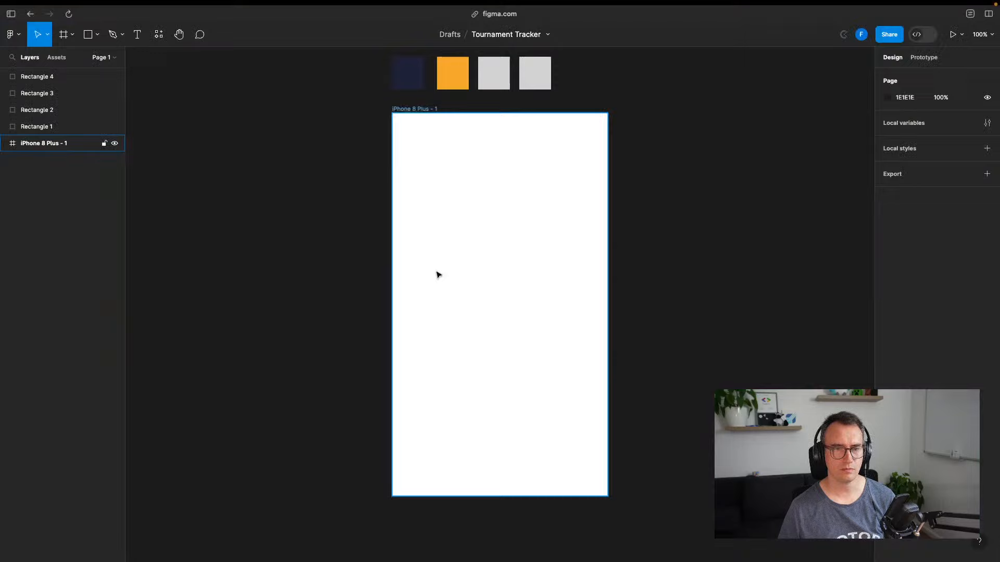
left_click(490, 77)
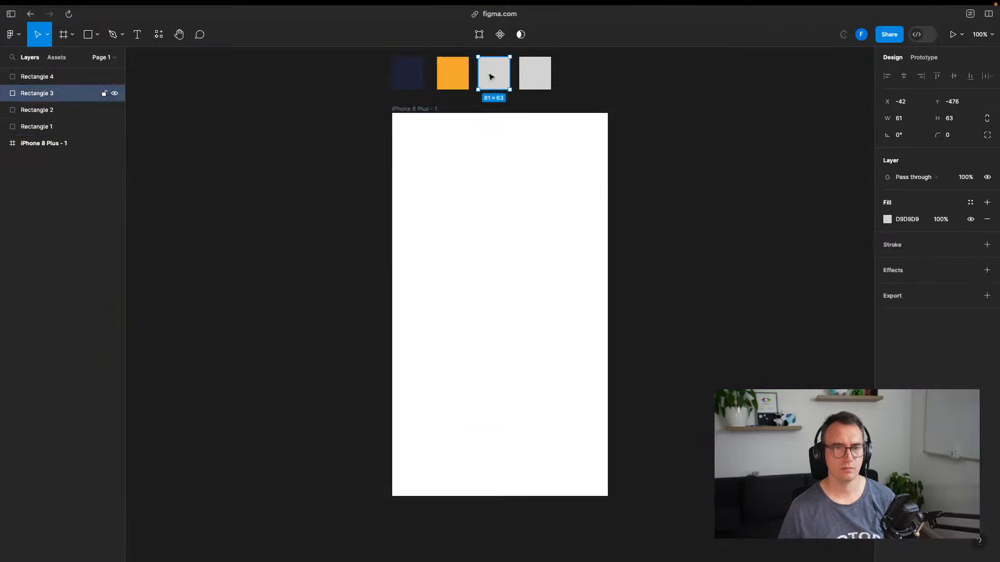
Fill the third swatch with purple 6F4F9D and reorder swatches to navy, purple, orange, grey
left_click(912, 219)
type("6F4F9D")
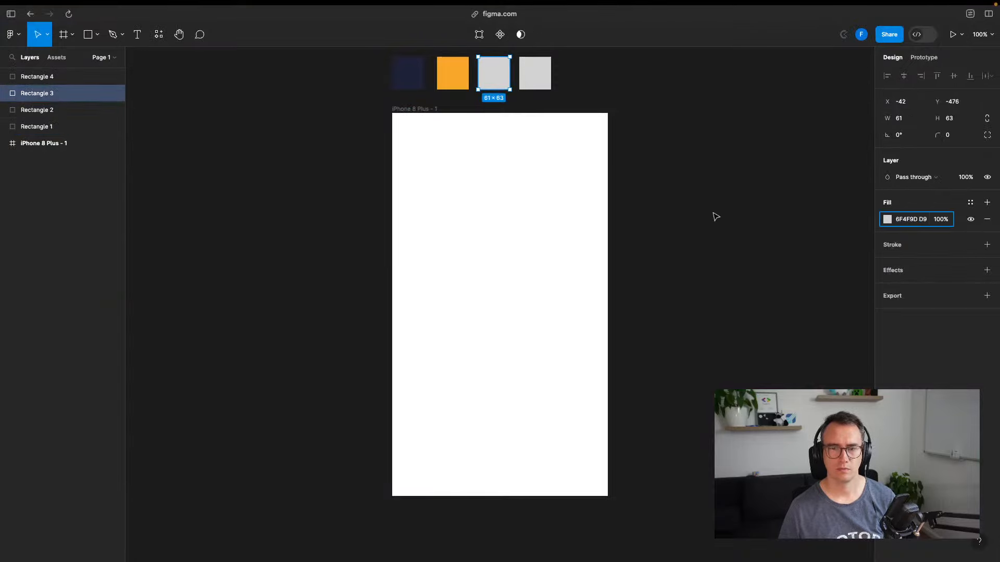
key("Return")
left_click(739, 217)
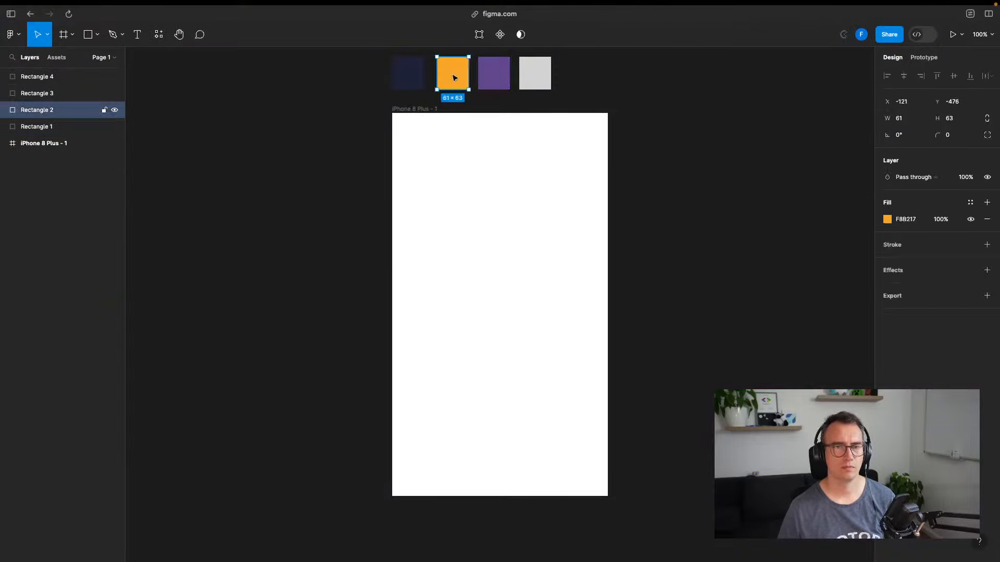
left_click_drag(454, 73, 581, 76)
left_click_drag(493, 73, 451, 75)
left_click_drag(581, 76, 498, 75)
left_click(623, 100)
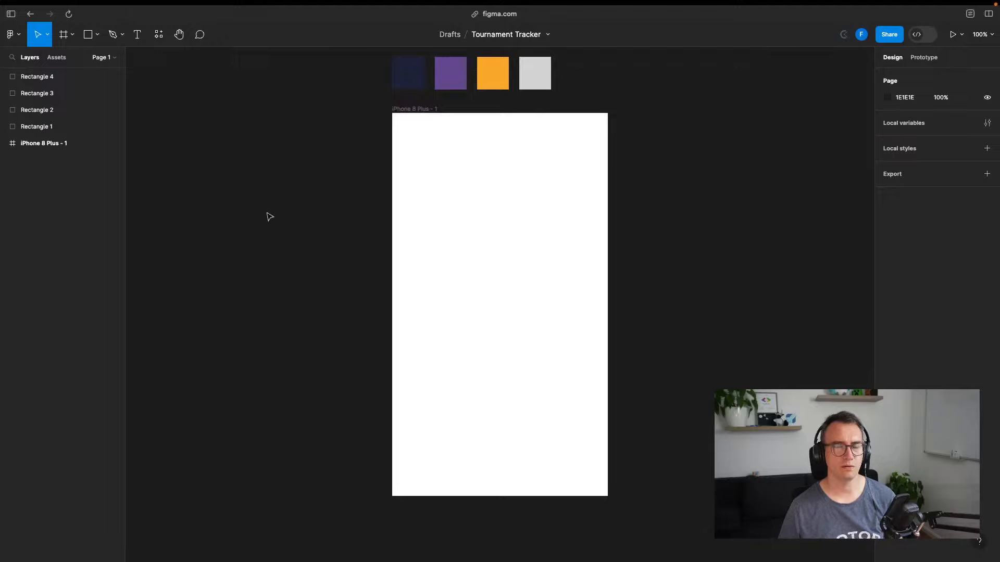
Search the web for 'ai color palette'
key("ctrl+Left")
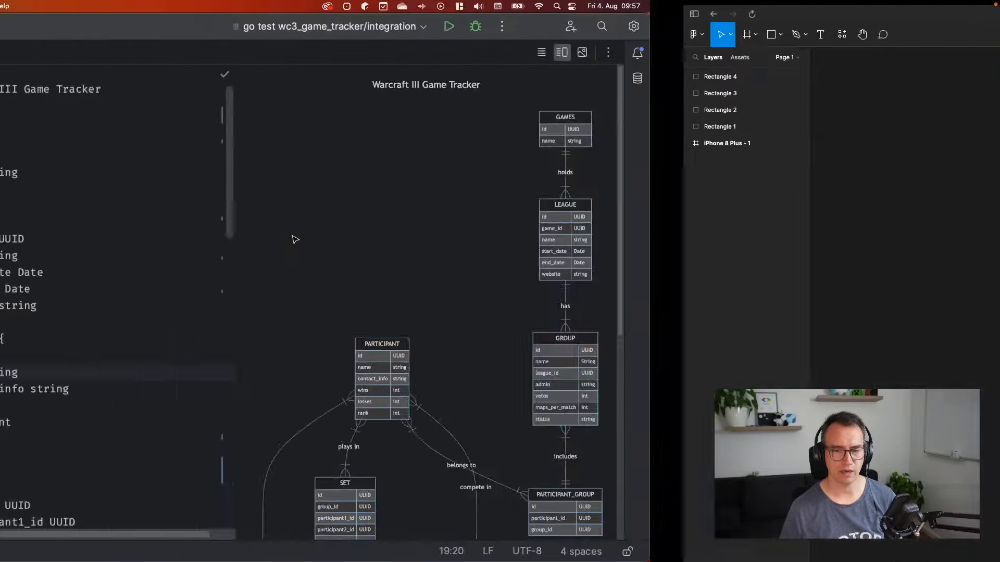
key("ctrl+Right")
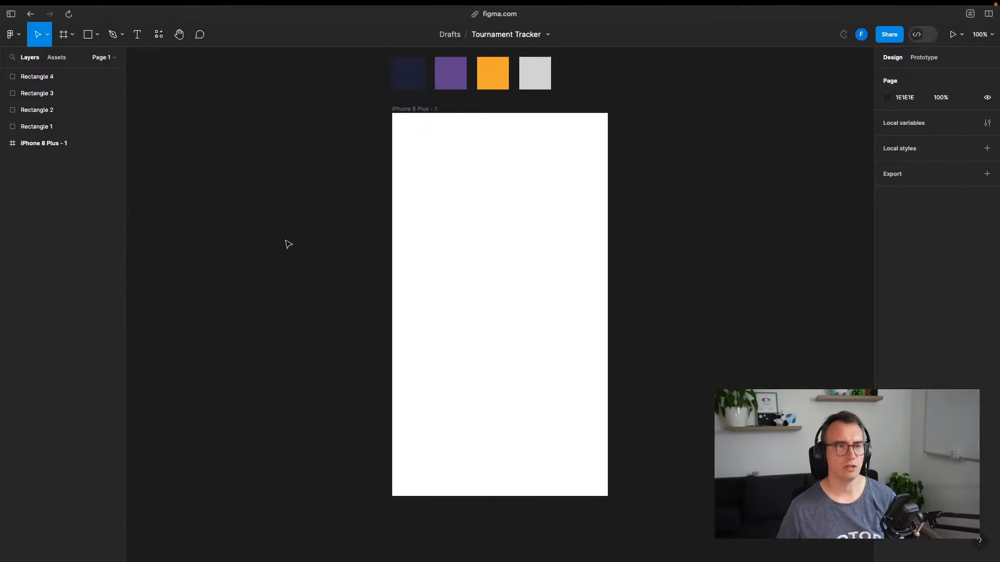
key("super+t")
type("ai color")
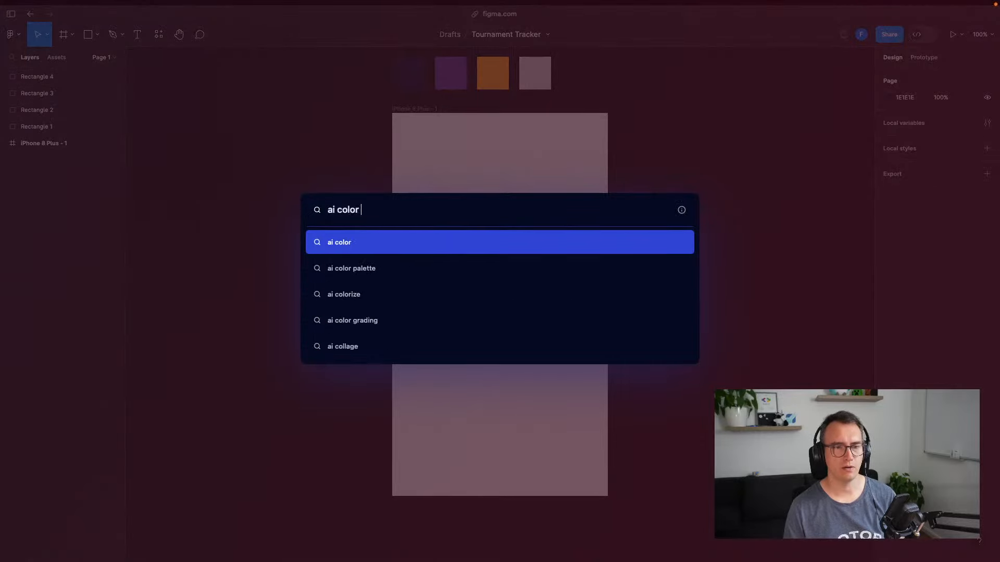
key("Down")
key("Return")
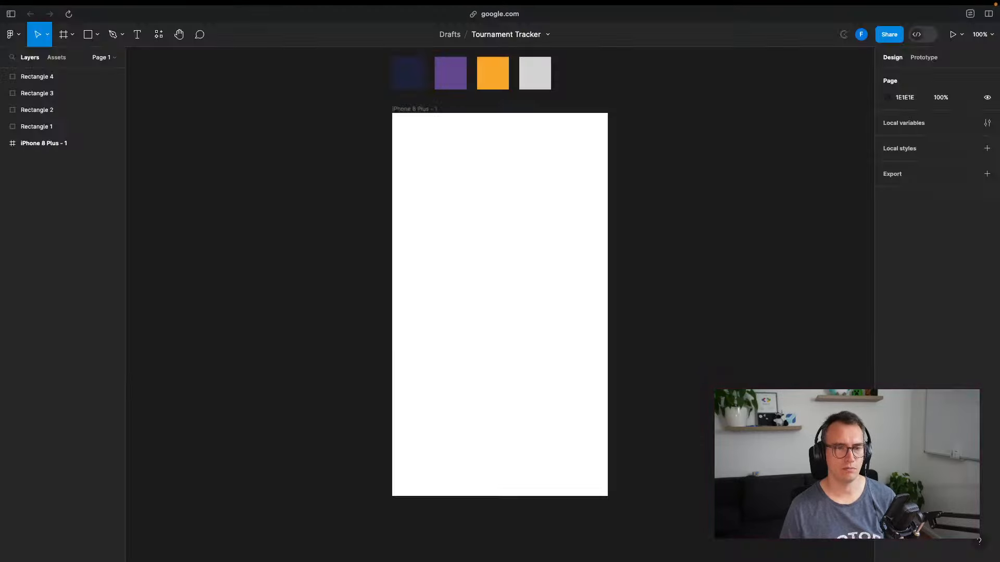
Open Huemint's 3-colour brand palette generator and set its first colour to navy 21253F
left_click(173, 153)
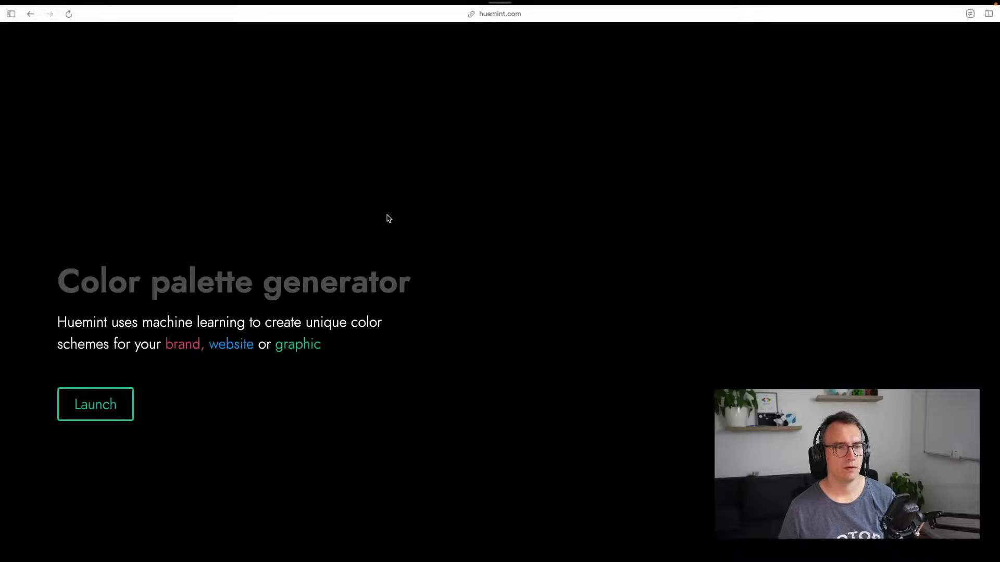
left_click(111, 404)
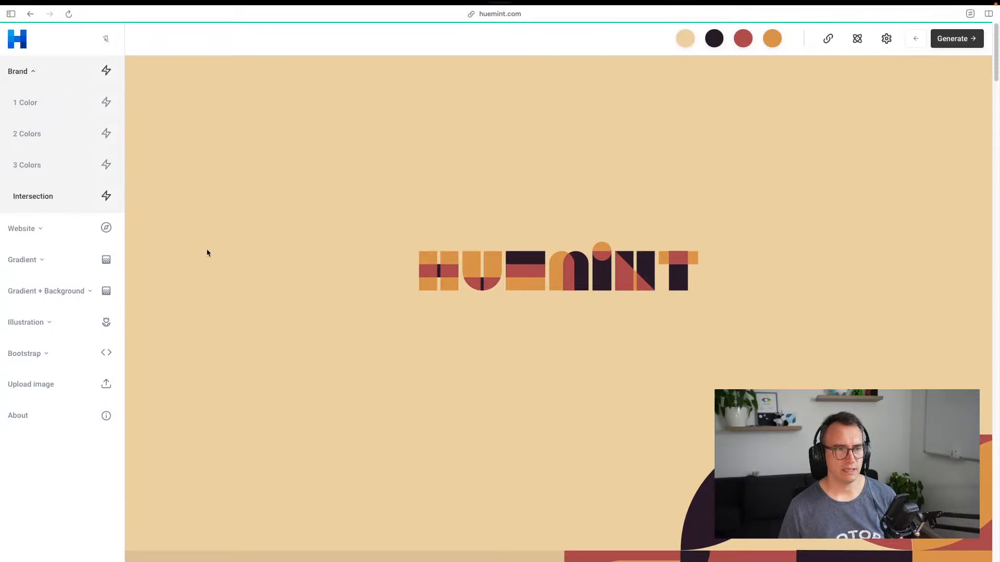
left_click(52, 165)
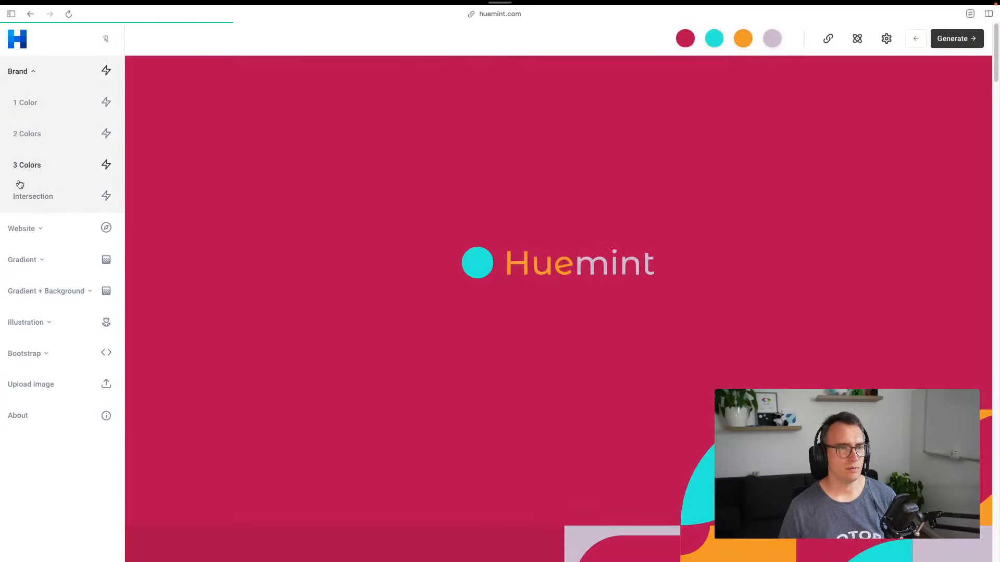
left_click(677, 43)
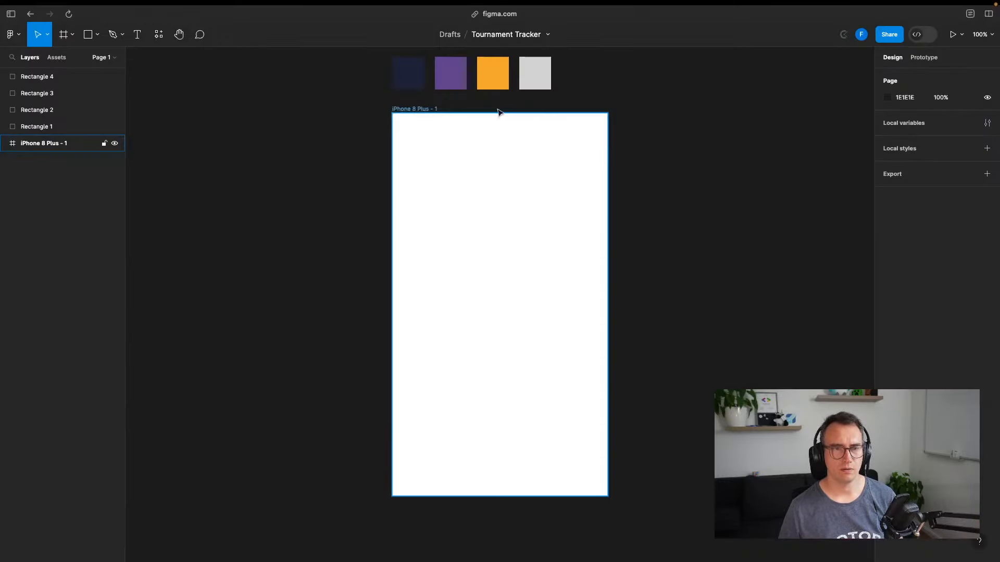
left_click(409, 72)
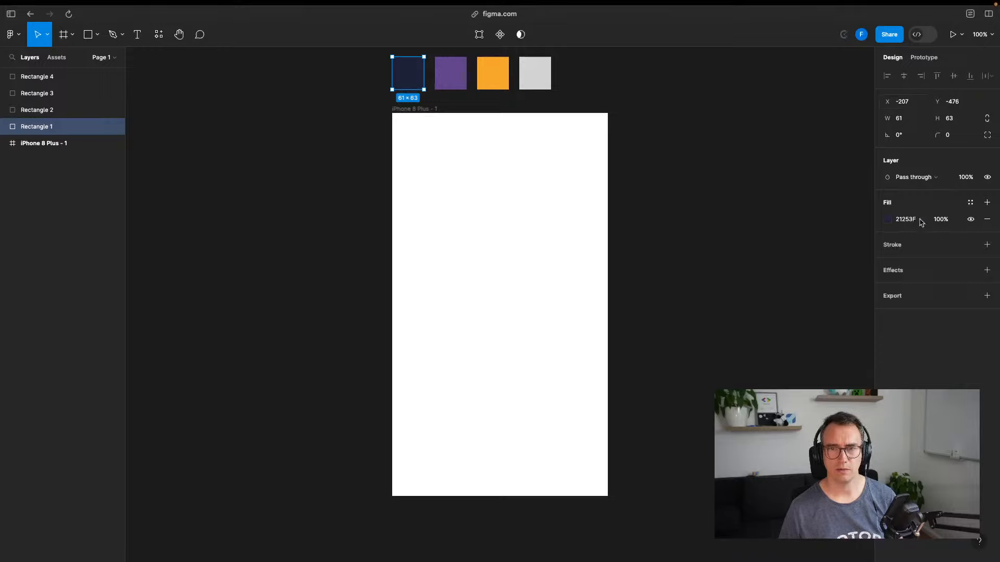
left_click(705, 207)
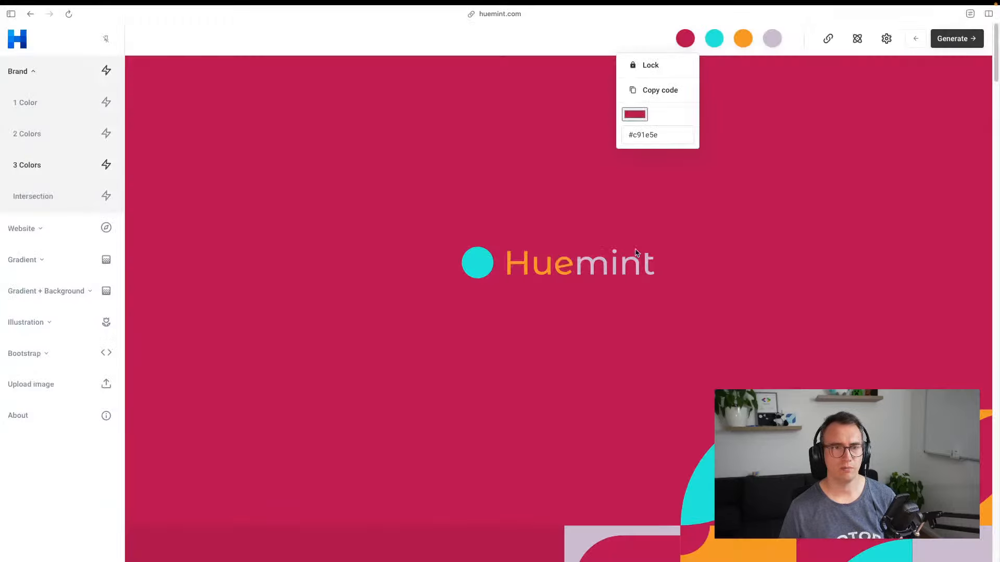
left_click(651, 134)
type("#21253F")
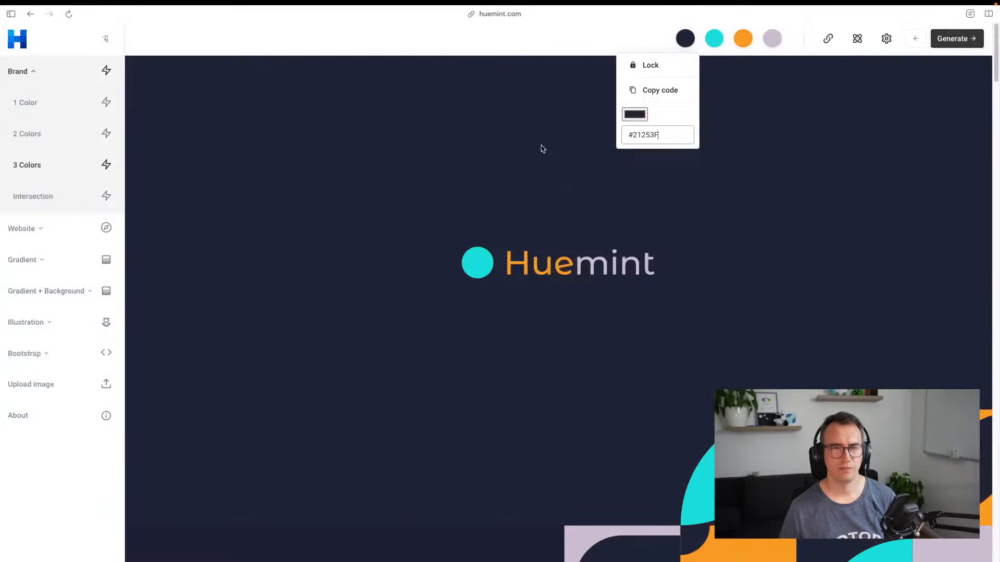
left_click(588, 65)
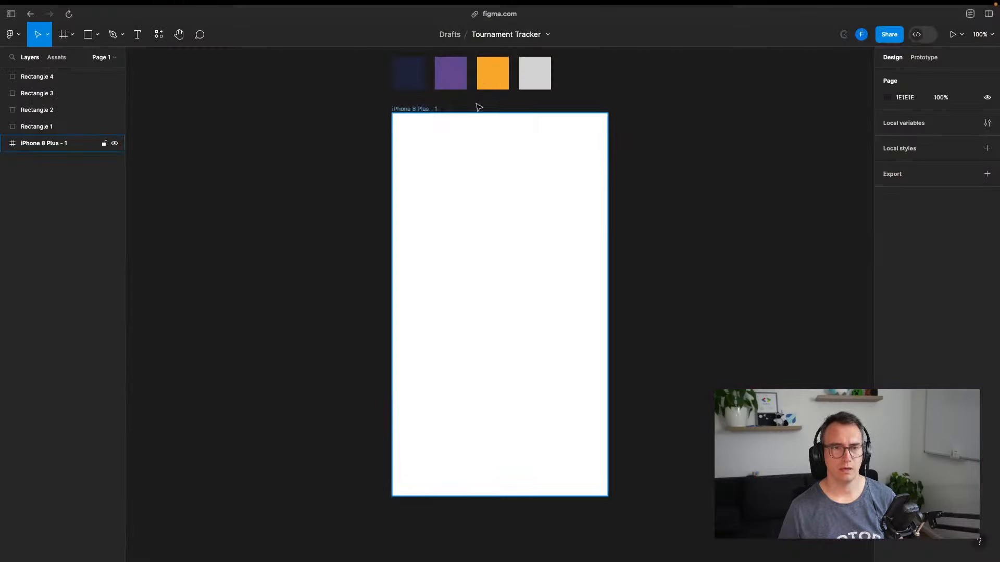
Replace Huemint's teal colour with Figma's purple 6F4F9D
left_click(36, 94)
left_click(915, 220)
key("super+c")
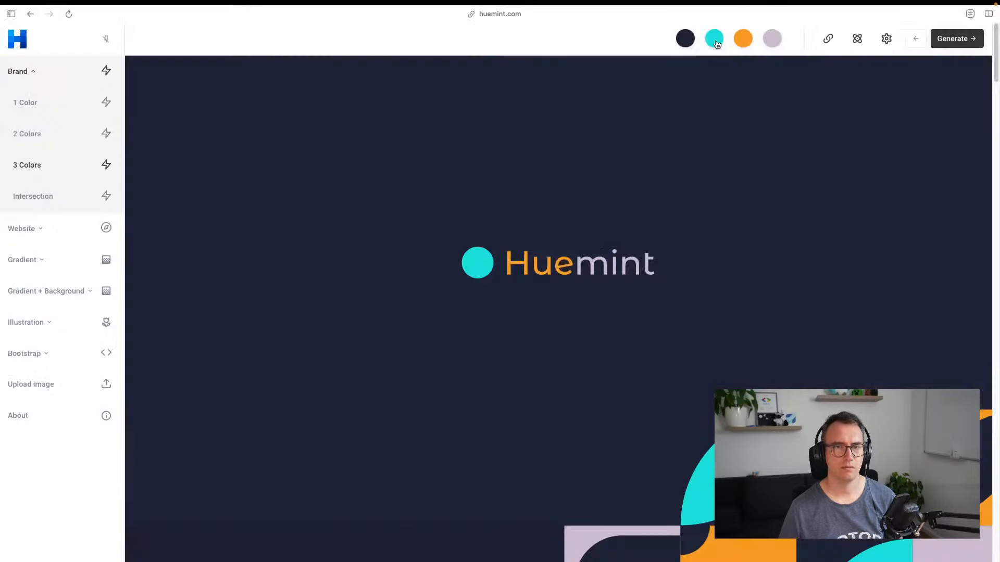
left_click(716, 42)
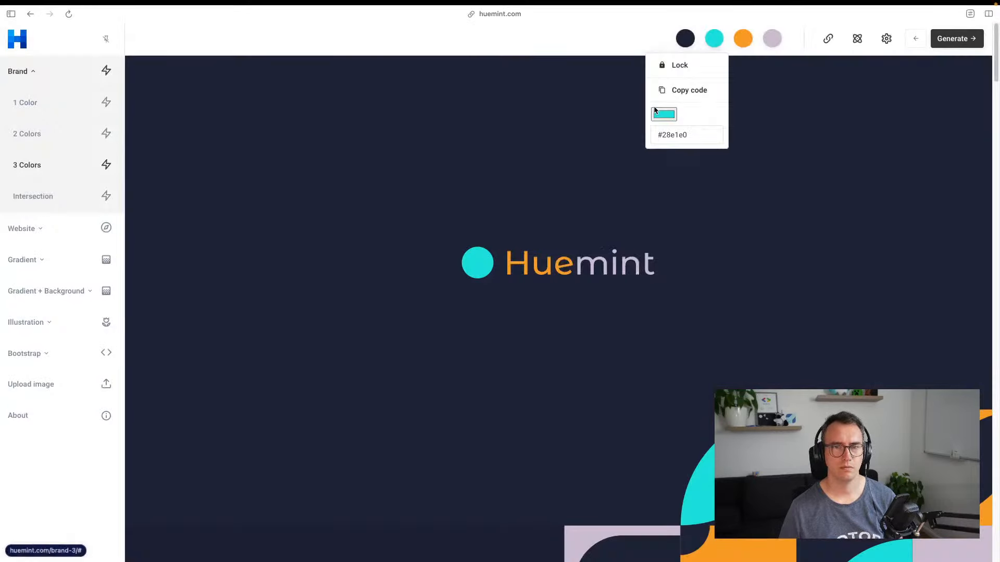
left_click(679, 132)
key("super+v")
key("super+a")
key("super+v")
left_click(613, 194)
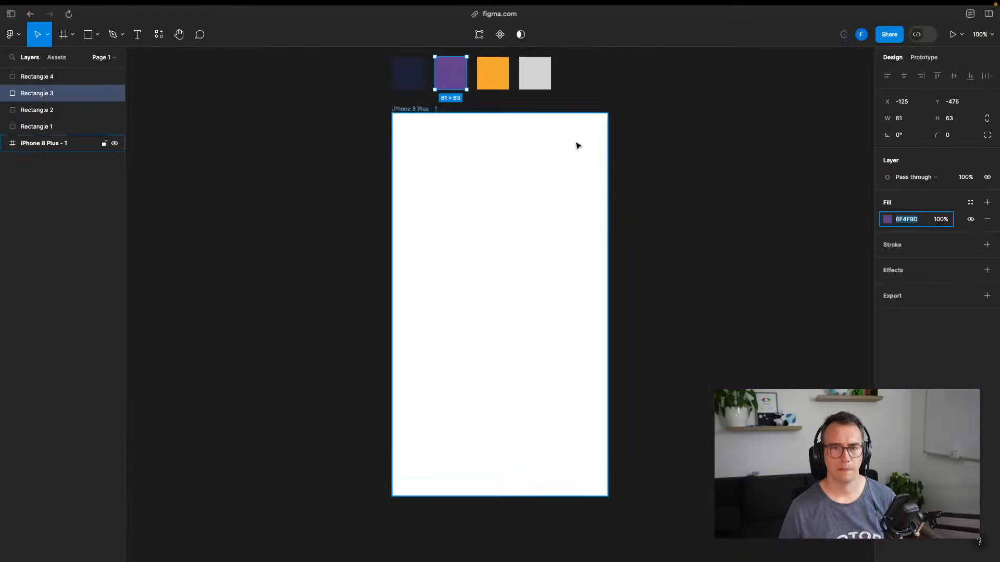
Set Huemint's orange to Figma's F8B217 and copy the grey swatch's hex
left_click(496, 85)
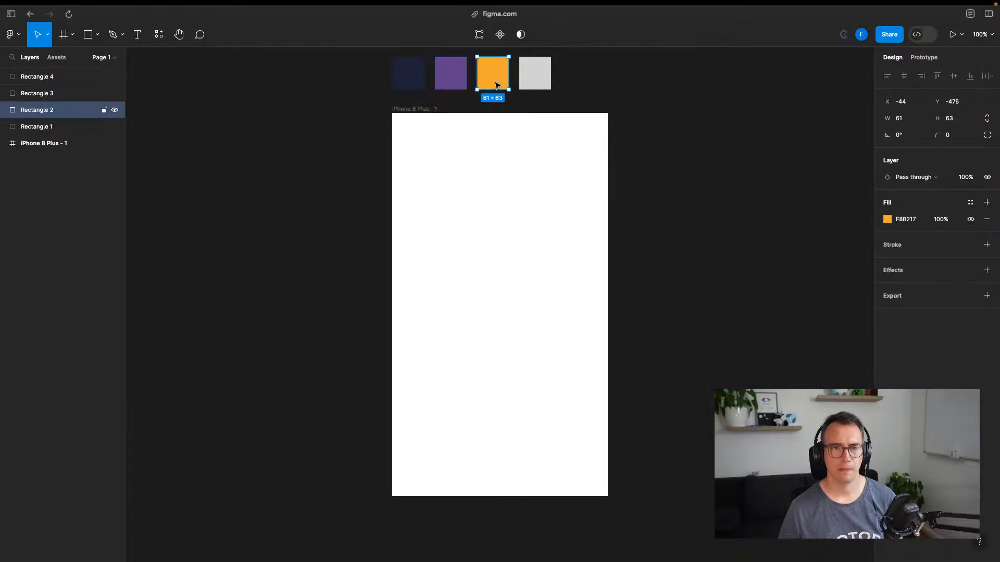
left_click(909, 219)
key("super+c")
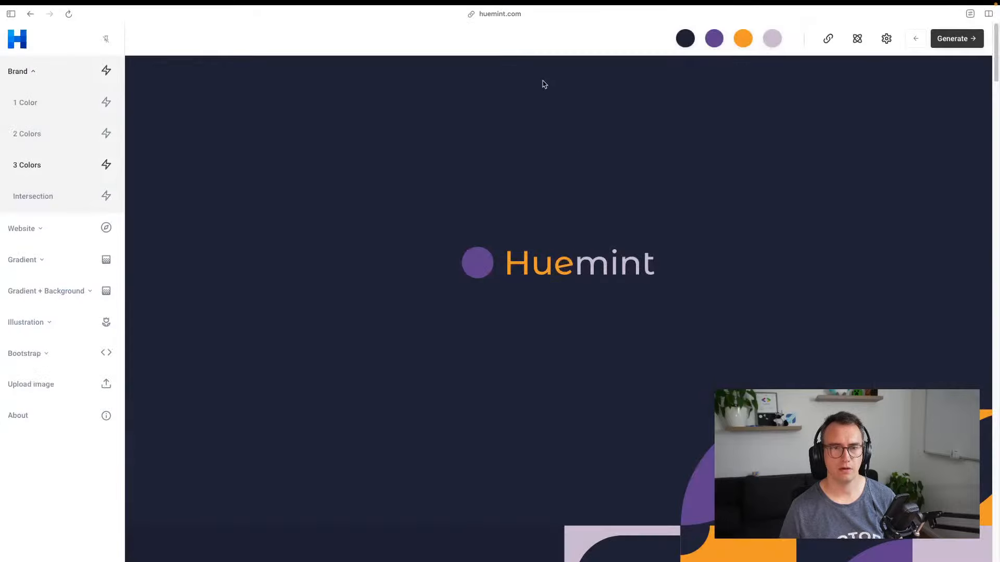
left_click(743, 40)
double_click(705, 134)
key("super+v")
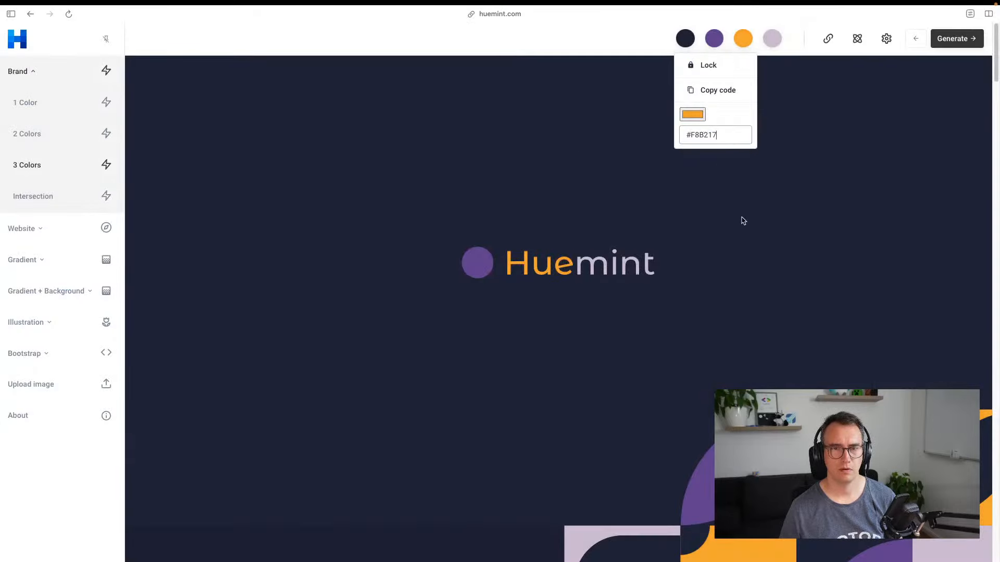
left_click(744, 221)
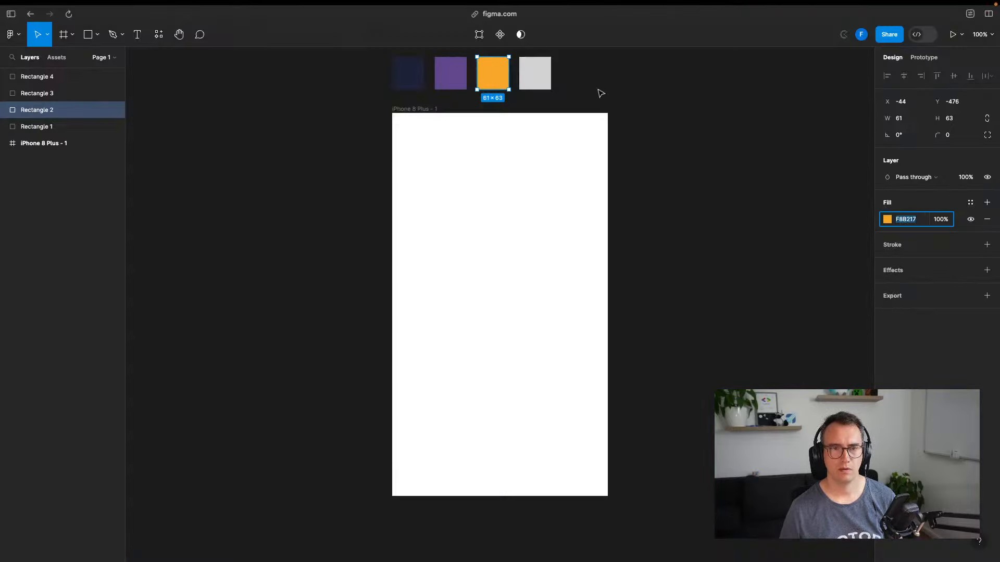
left_click(537, 76)
left_click(907, 221)
key("ctrl+Tab")
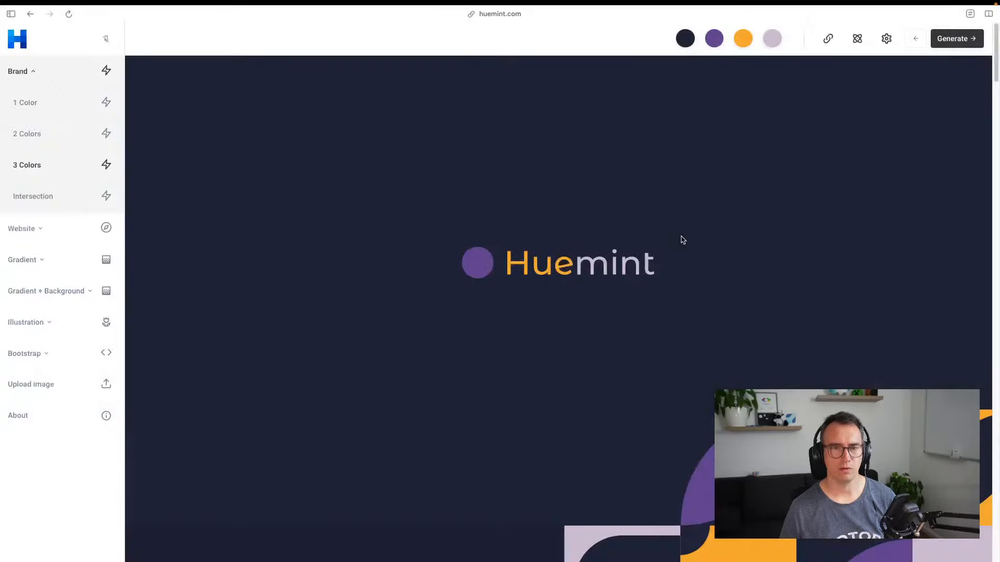
Lock the navy, purple and orange colours in the Huemint palette
left_click(685, 40)
left_click(654, 66)
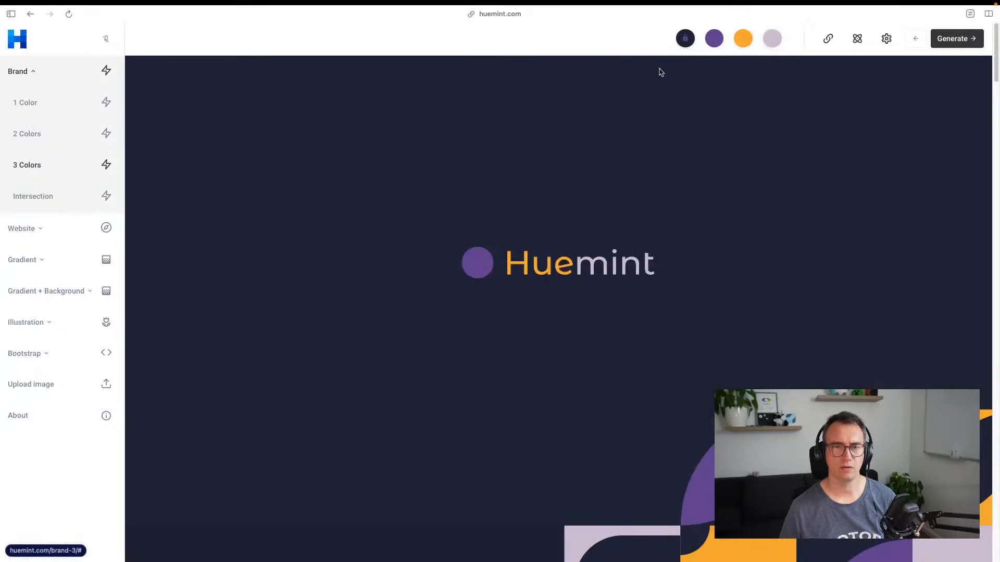
left_click(718, 41)
left_click(678, 65)
left_click(762, 46)
left_click(743, 42)
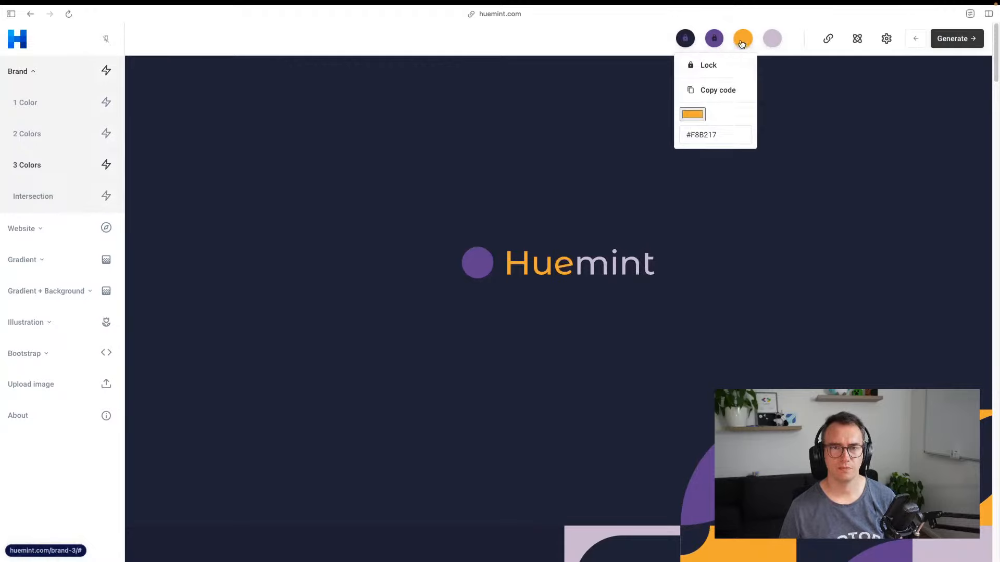
left_click(728, 65)
Regenerate until the fourth colour is blue 0369b0 and select its hex code
left_click(946, 40)
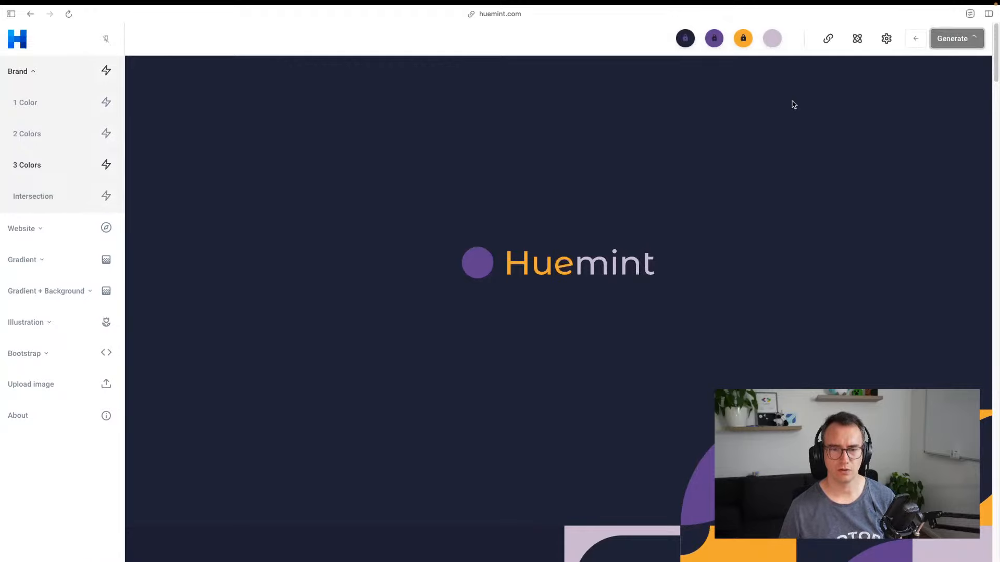
left_click(953, 39)
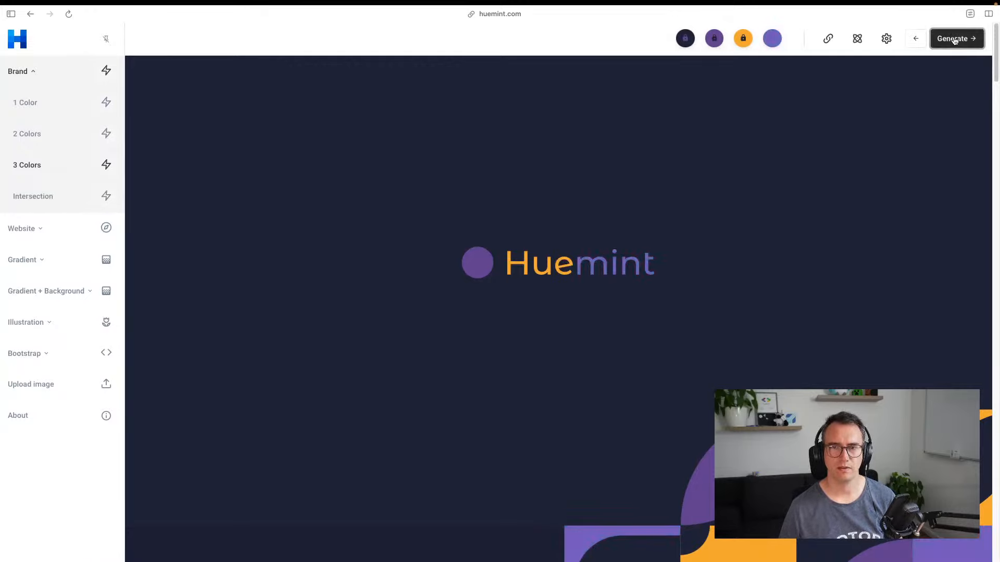
left_click(955, 41)
left_click(955, 40)
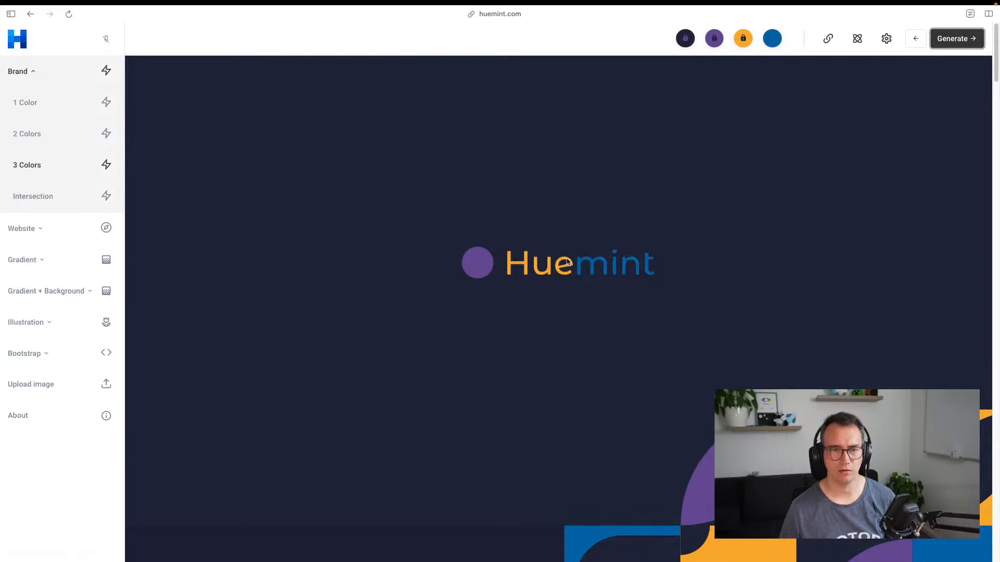
left_click(773, 44)
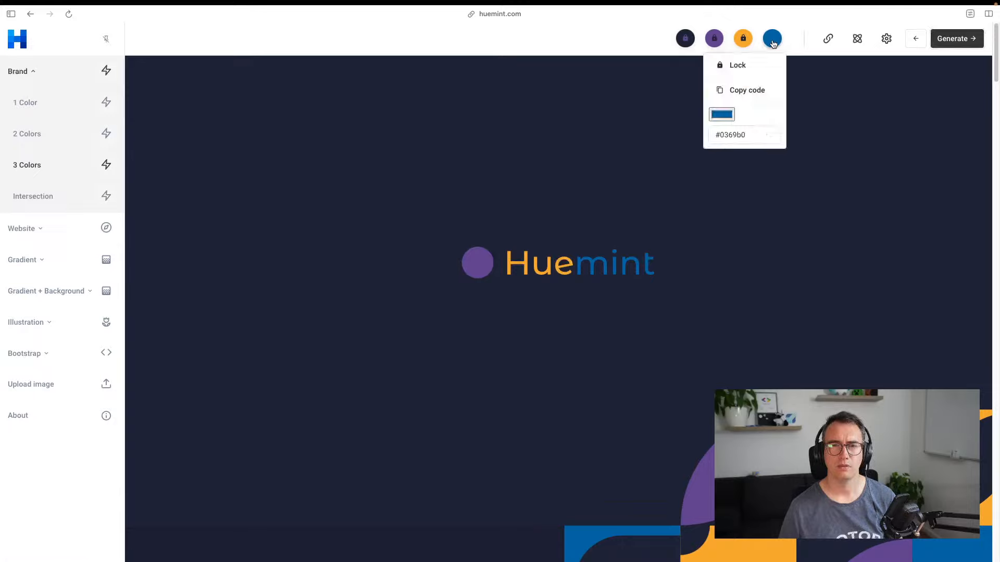
triple_click(731, 139)
key("super+c")
left_click(724, 255)
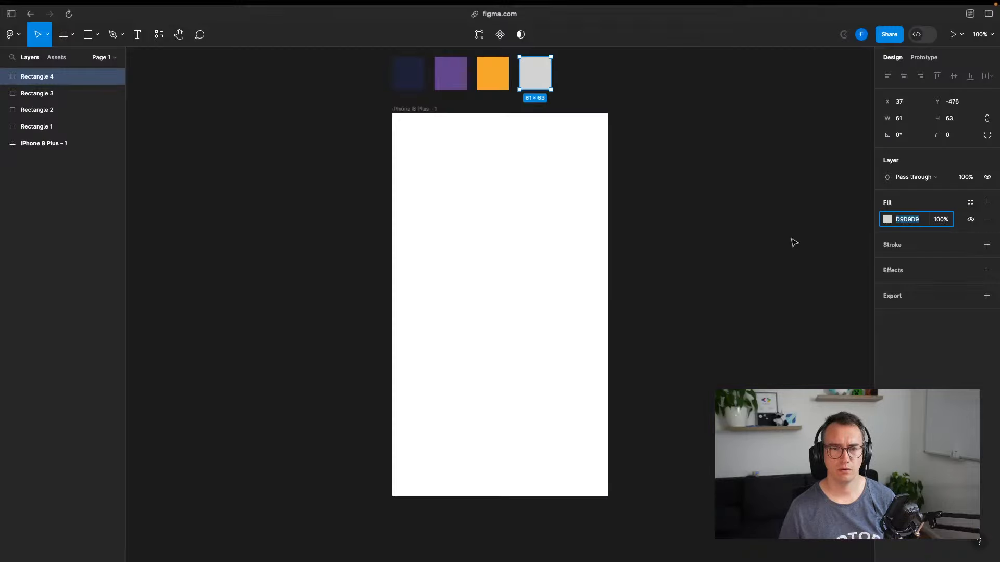
Fill Rectangle 4 with blue 0369B0, deselect it, and save the file
key("super+v")
key("Return")
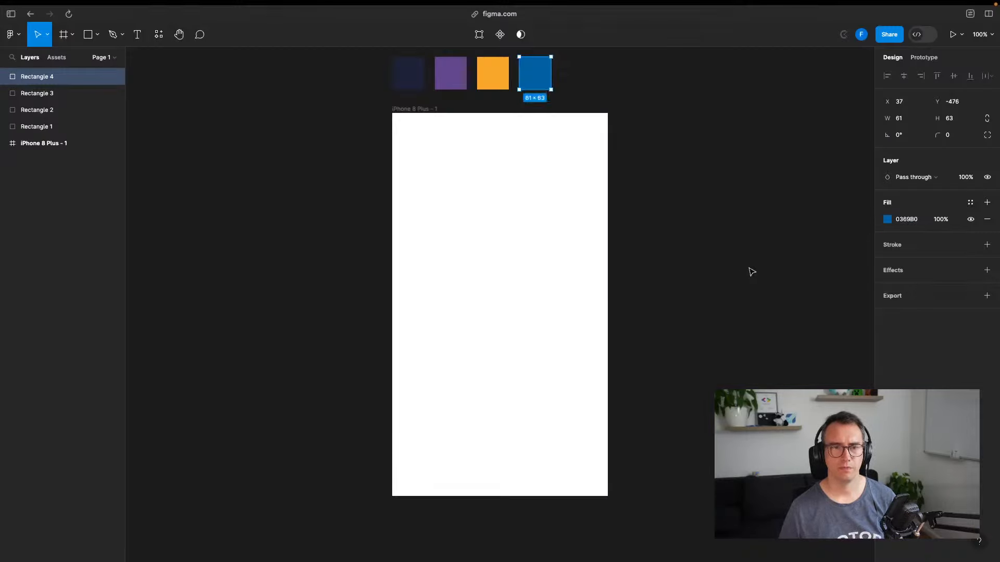
left_click(706, 290)
key("super+s")
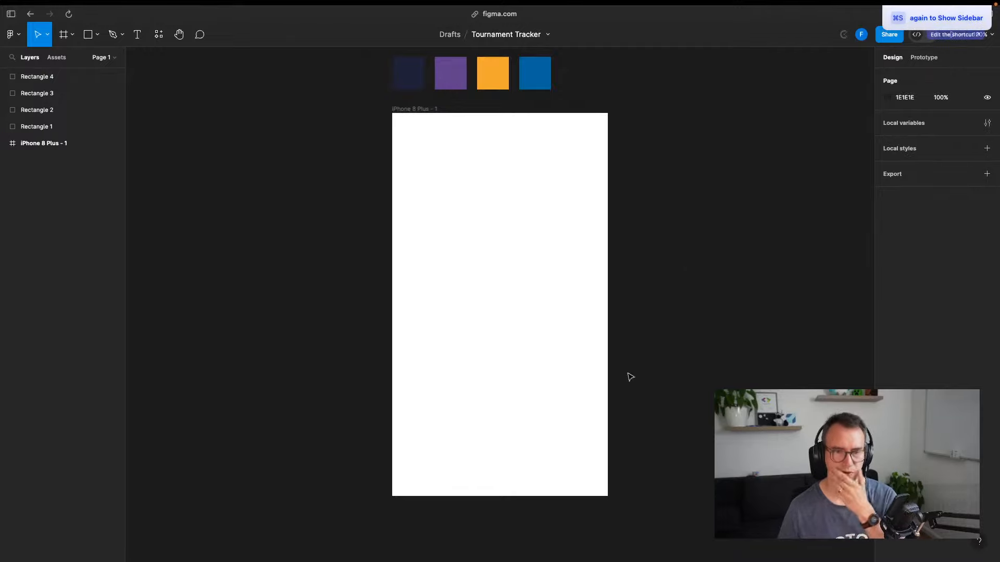
Select the iPhone 8 Plus - 1 frame and check its fill colour options
left_click(496, 277)
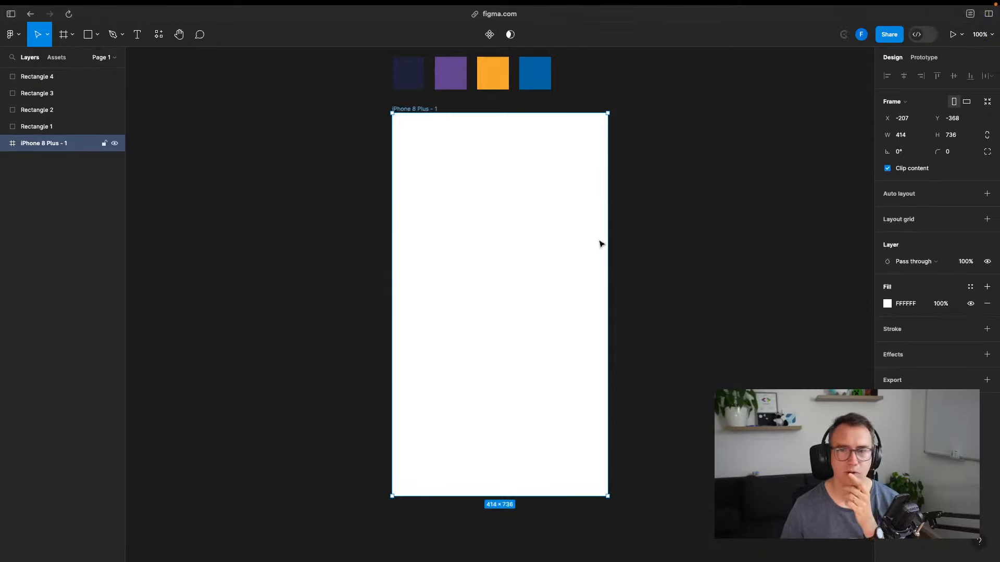
left_click(887, 304)
left_click(745, 166)
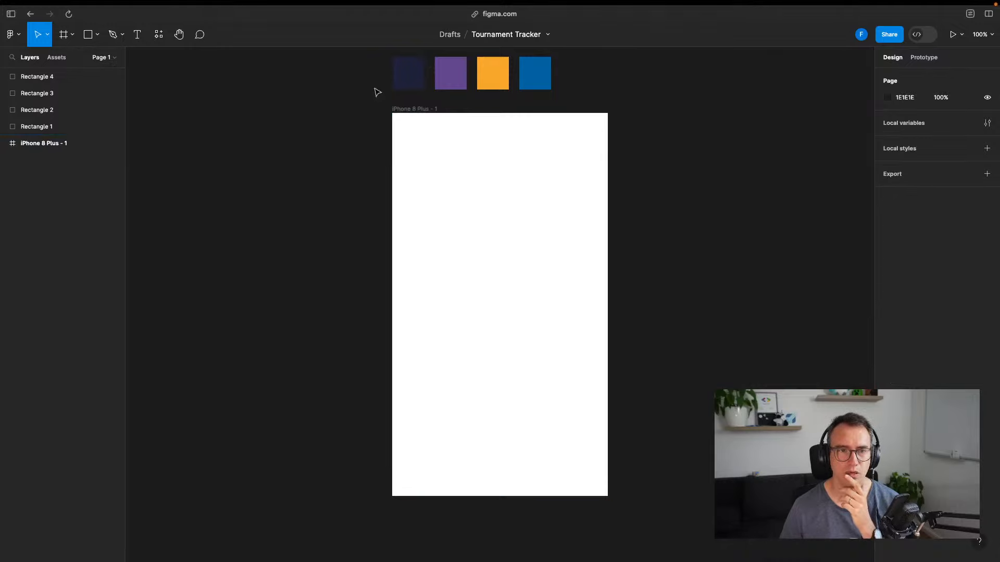
left_click(412, 81)
right_click(414, 76)
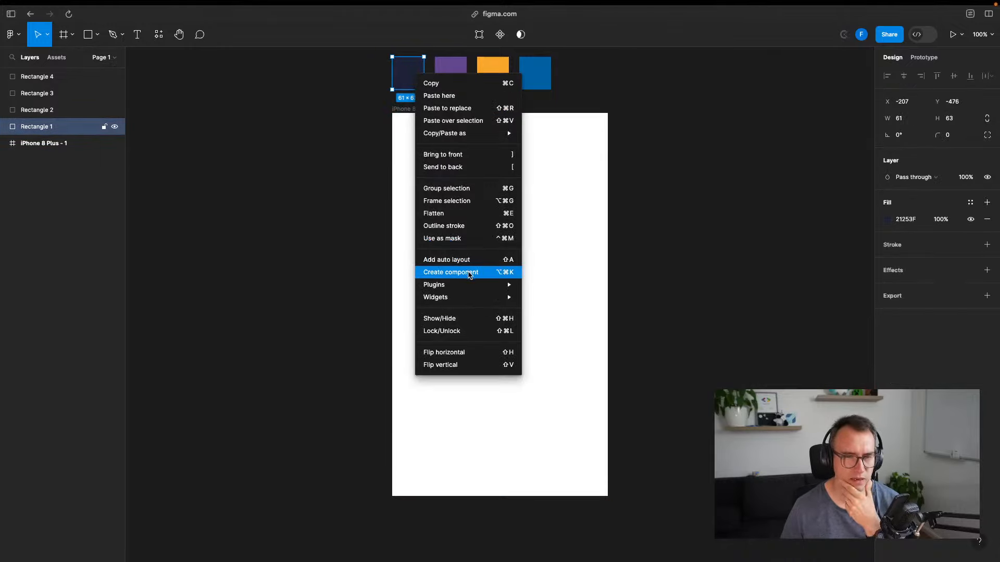
mouse_move(470, 287)
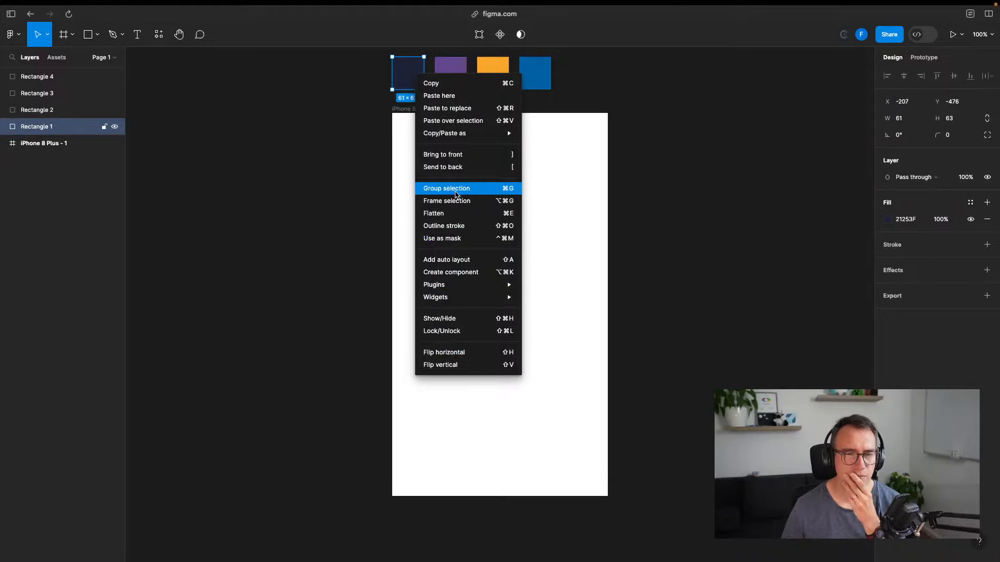
mouse_move(456, 130)
left_click(711, 154)
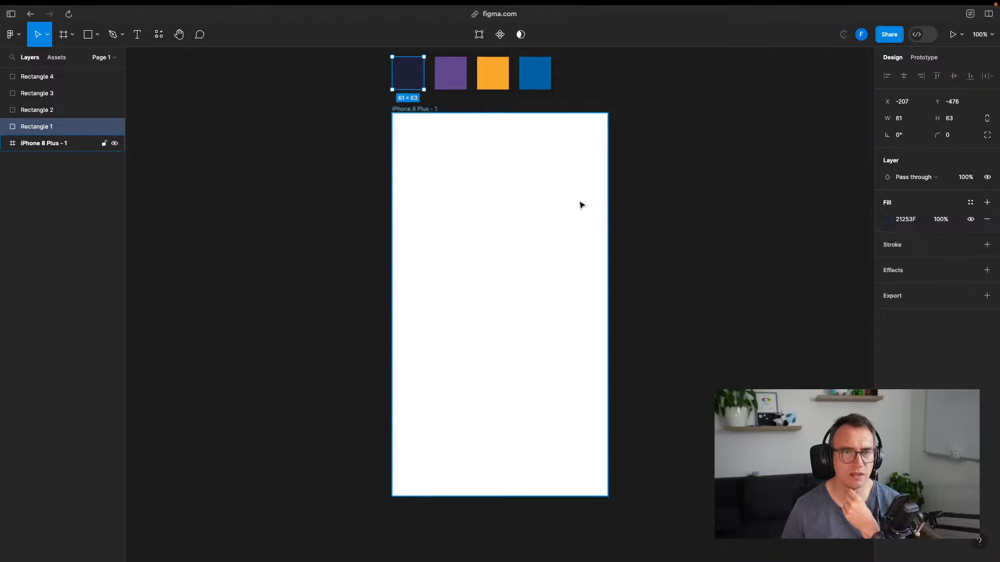
left_click(493, 243)
left_click(431, 80)
left_click(411, 78)
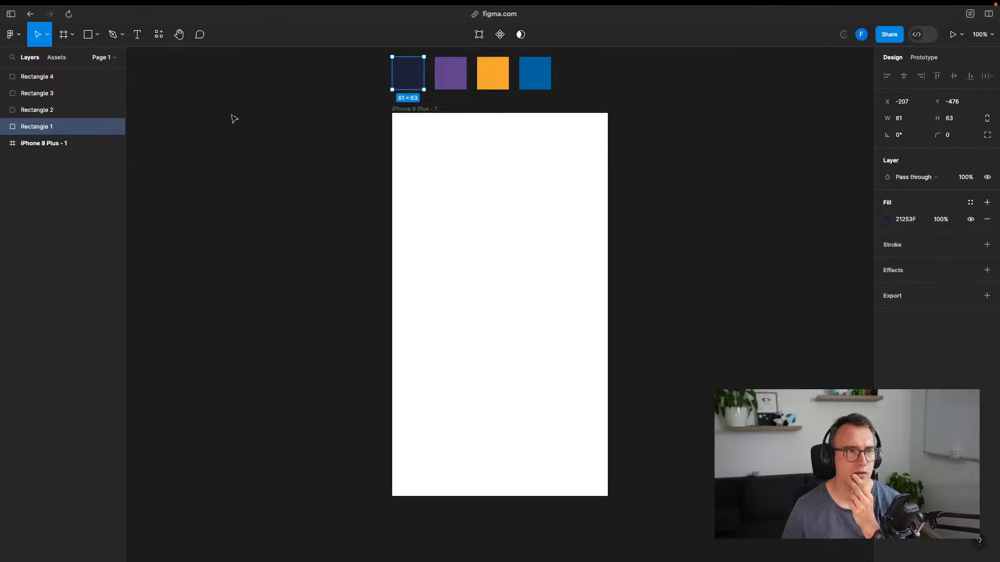
left_click(180, 6)
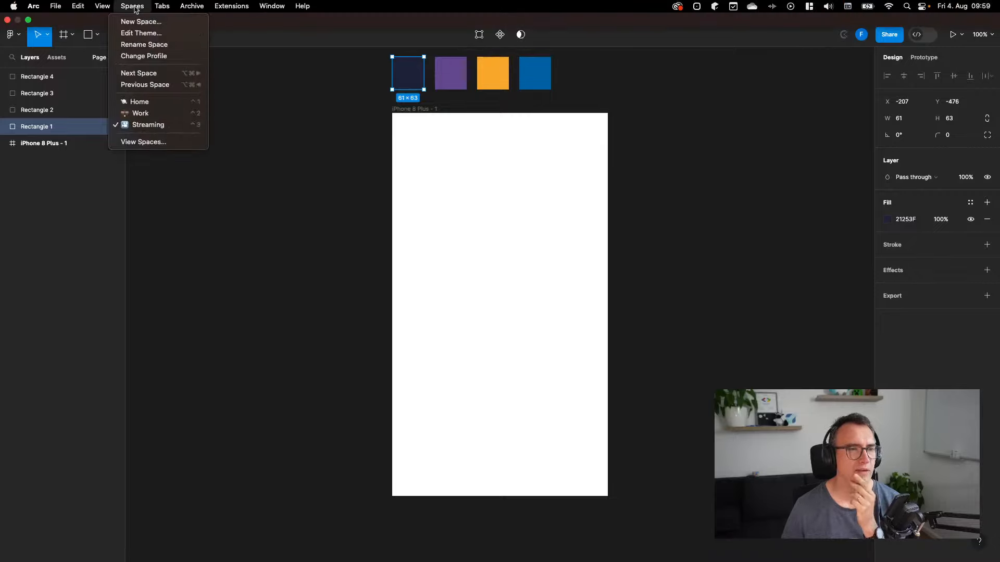
left_click(205, 194)
left_click(215, 214)
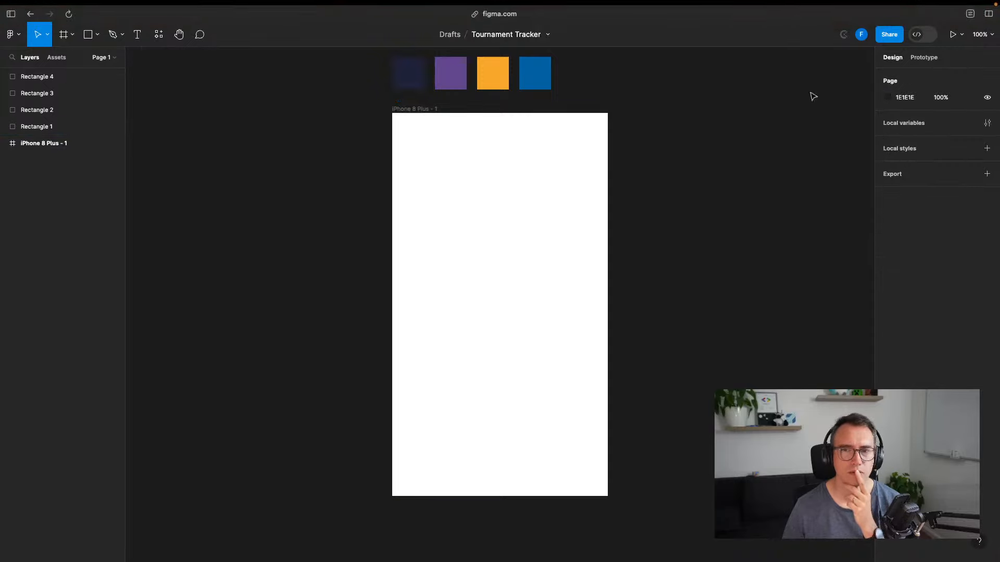
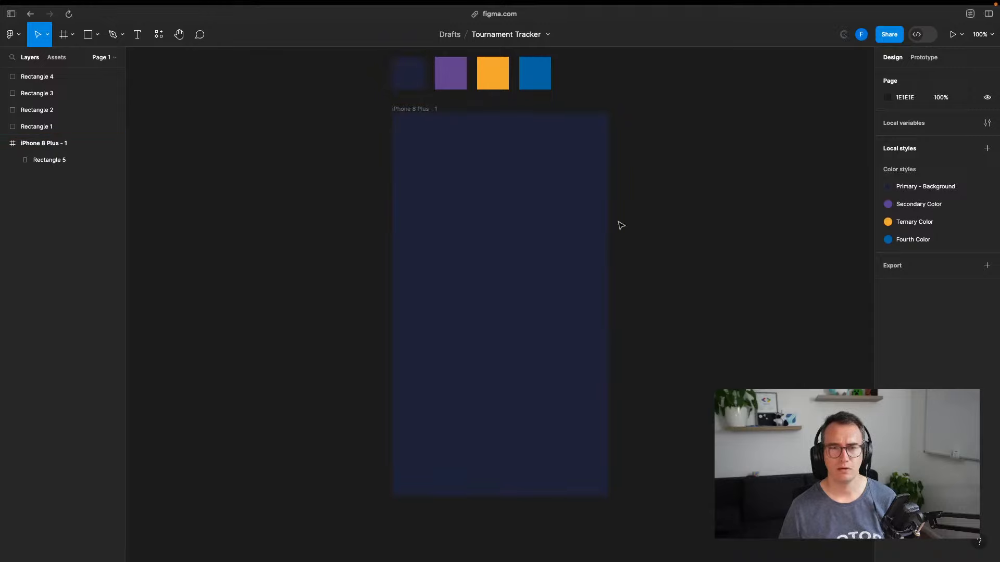
left_click(899, 188)
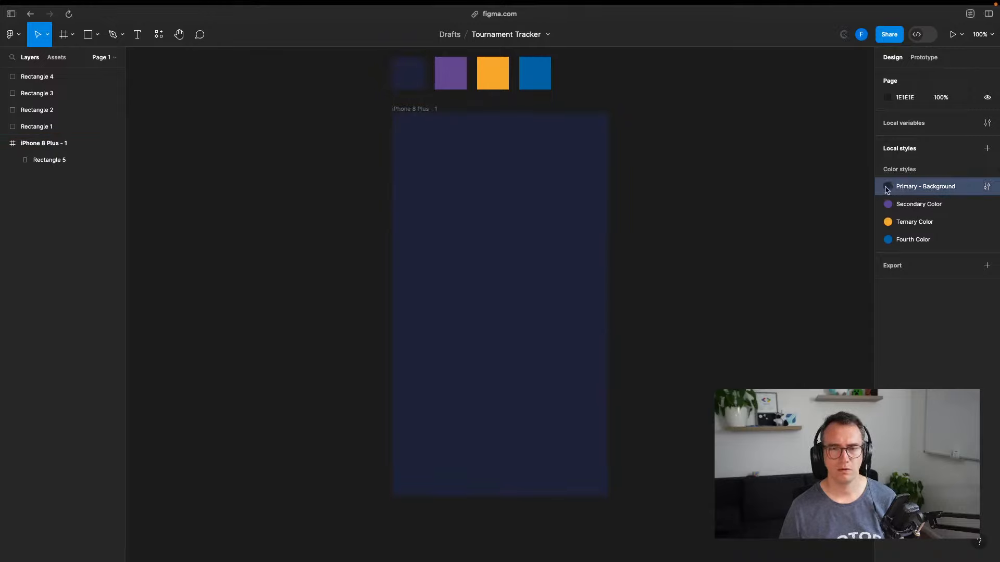
left_click(987, 187)
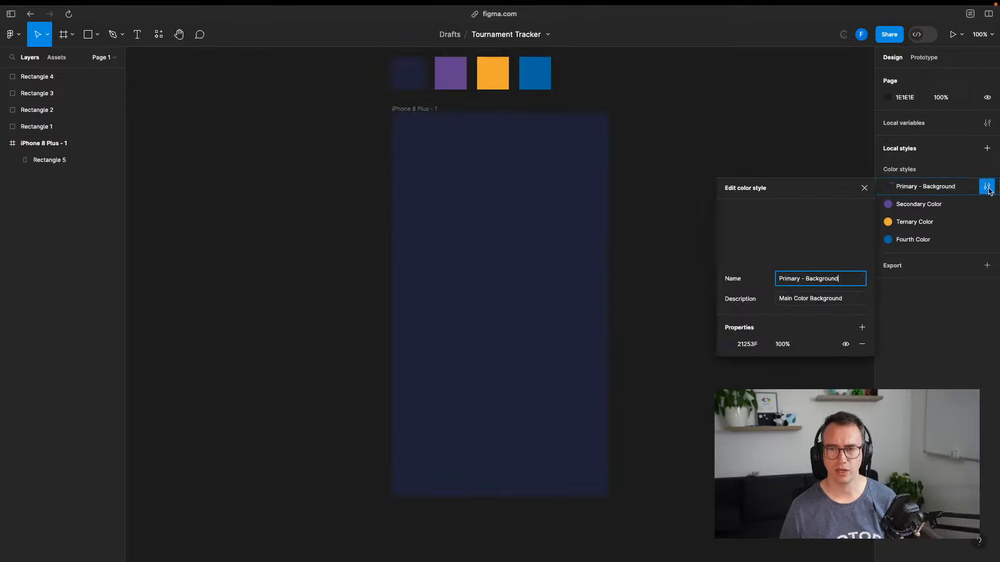
left_click(730, 345)
left_click(606, 438)
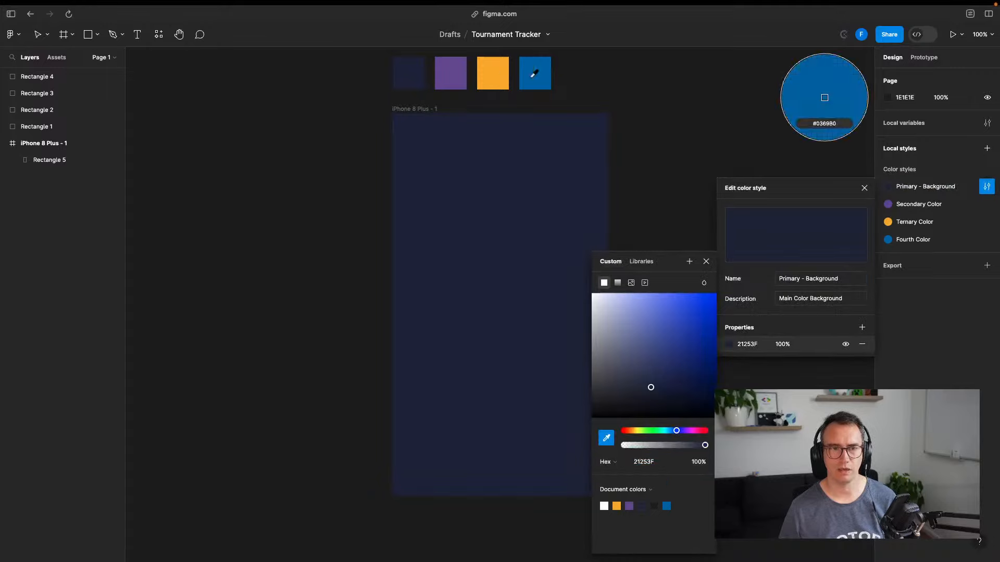
left_click(514, 75)
left_click(606, 438)
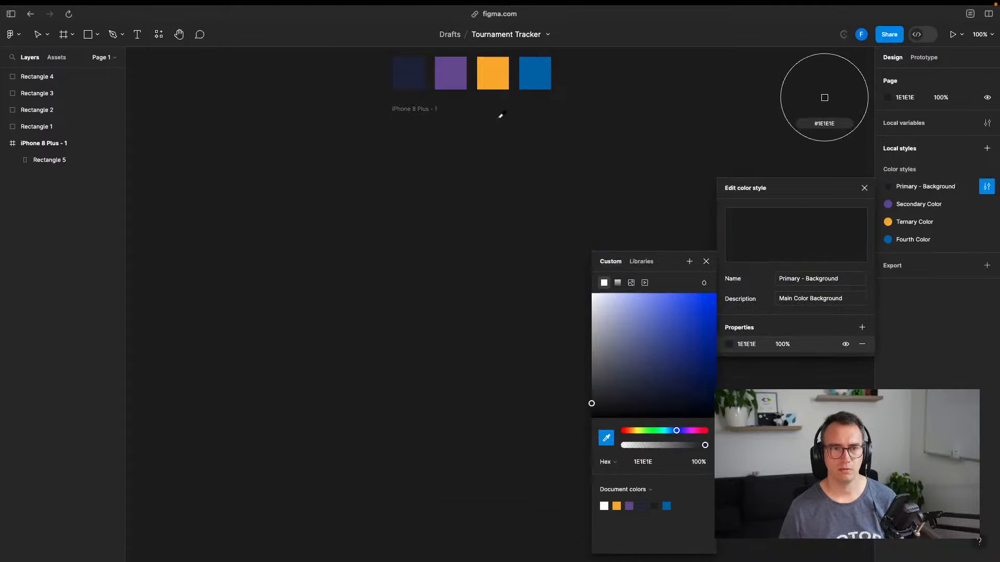
left_click(493, 75)
left_click(606, 438)
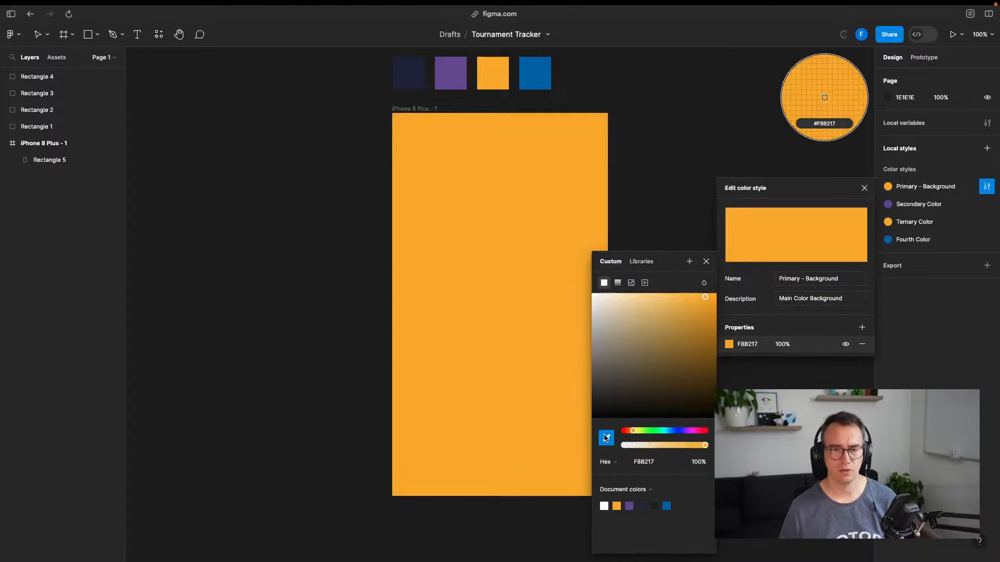
left_click(451, 73)
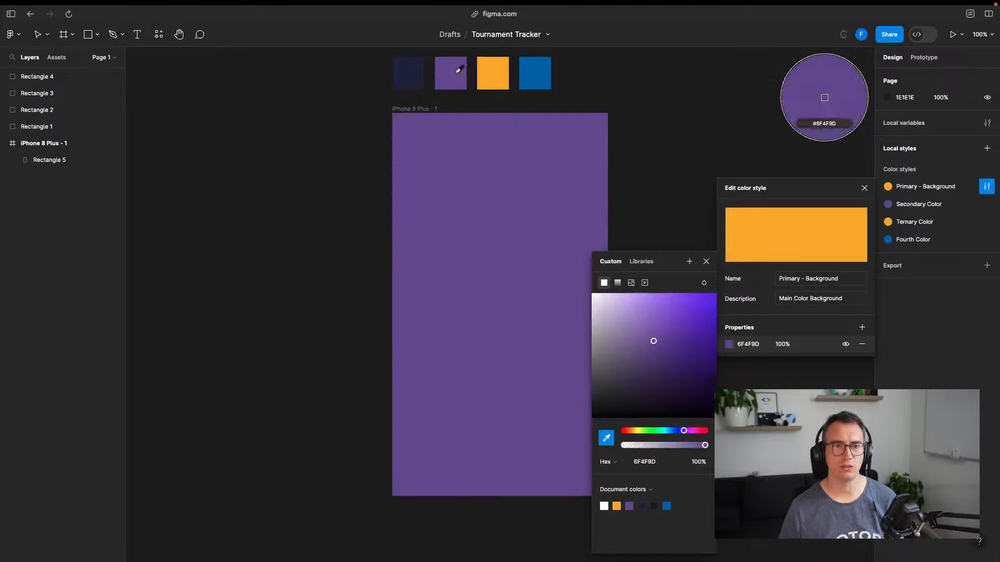
left_click(606, 438)
left_click(409, 73)
left_click(699, 113)
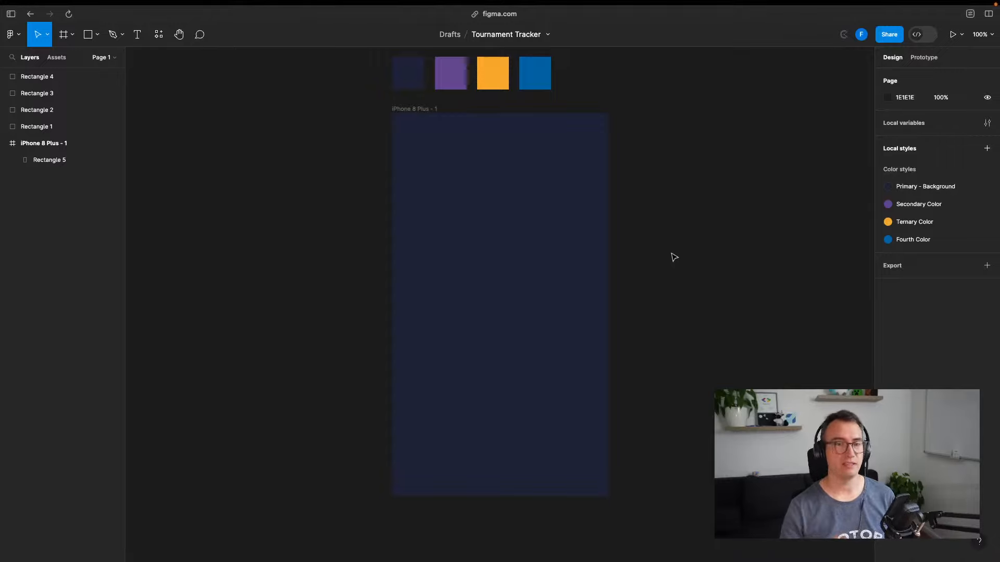
key("ctrl+Left")
Open the Warcraft III Game Tracker board in Miro and bring the phone mockup references into view
key("ctrl+Right")
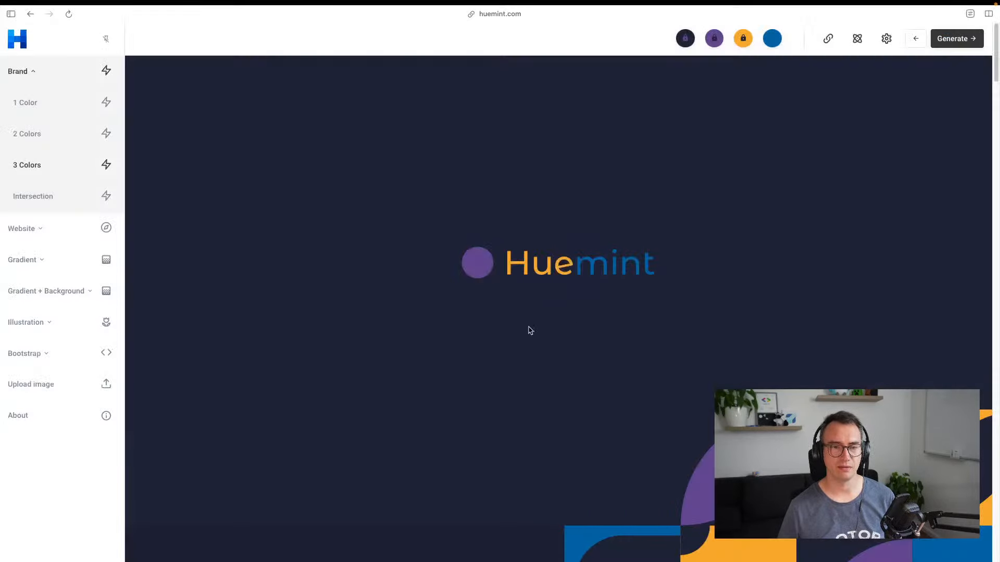
key("ctrl+Tab")
key("ctrl+Tab")
key("ctrl+Tab")
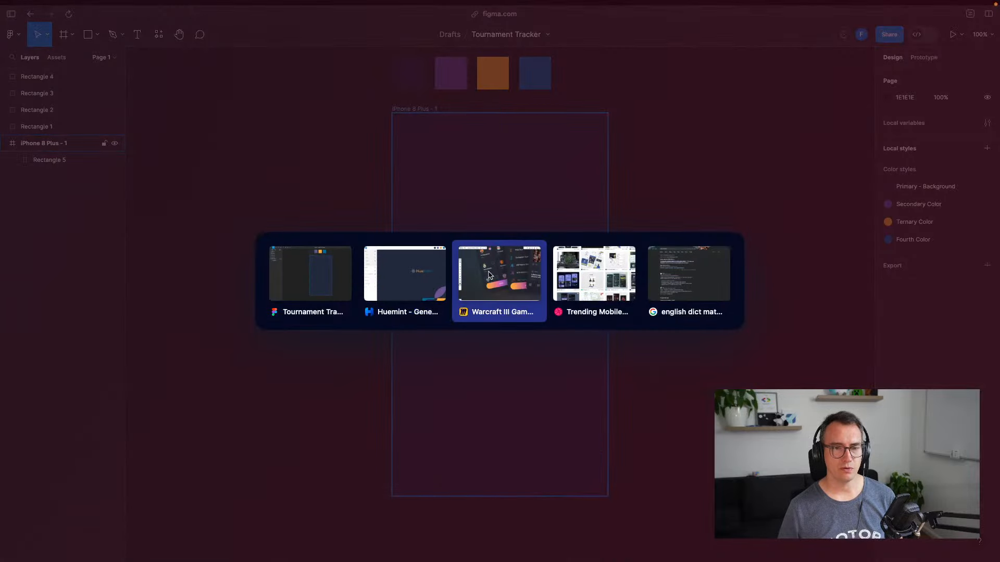
left_click(503, 277)
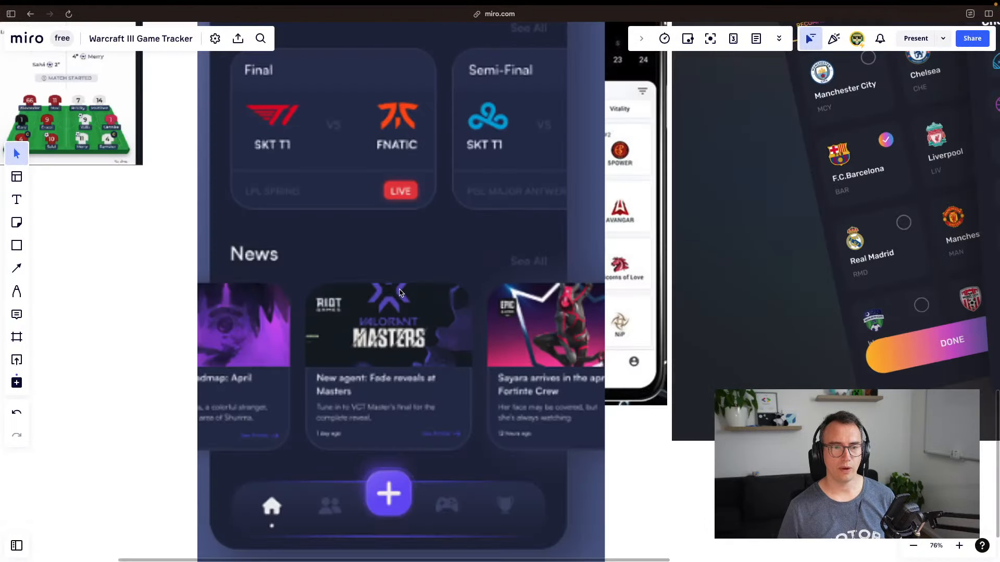
scroll(457, 293, "down", 3)
left_click_drag(541, 275, 406, 359)
left_click_drag(454, 243, 379, 275)
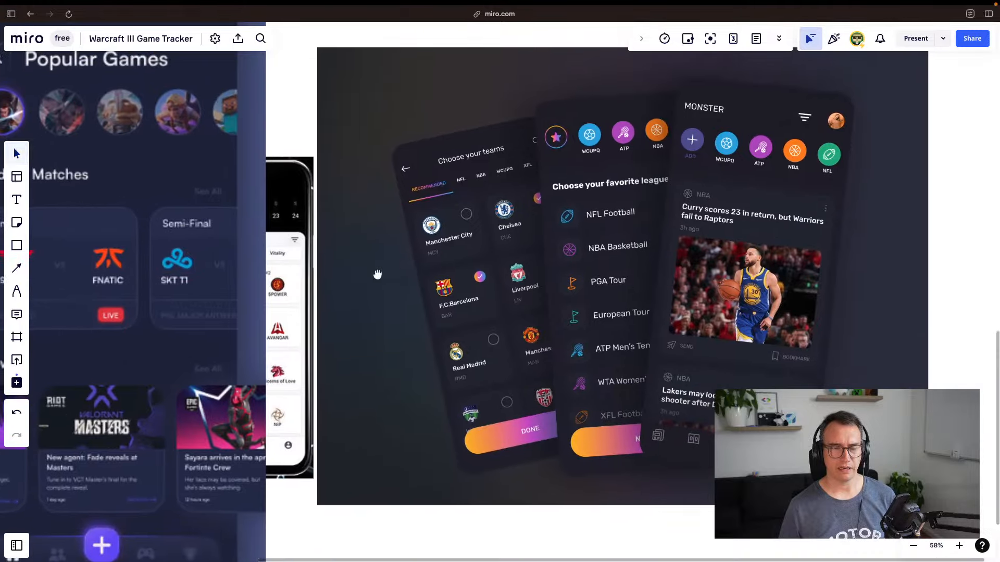
Resize the Popular Games screenshot smaller by its corner and move it next to the dark mockup
left_click(305, 276)
left_click(180, 268)
left_click_drag(157, 224, 282, 307)
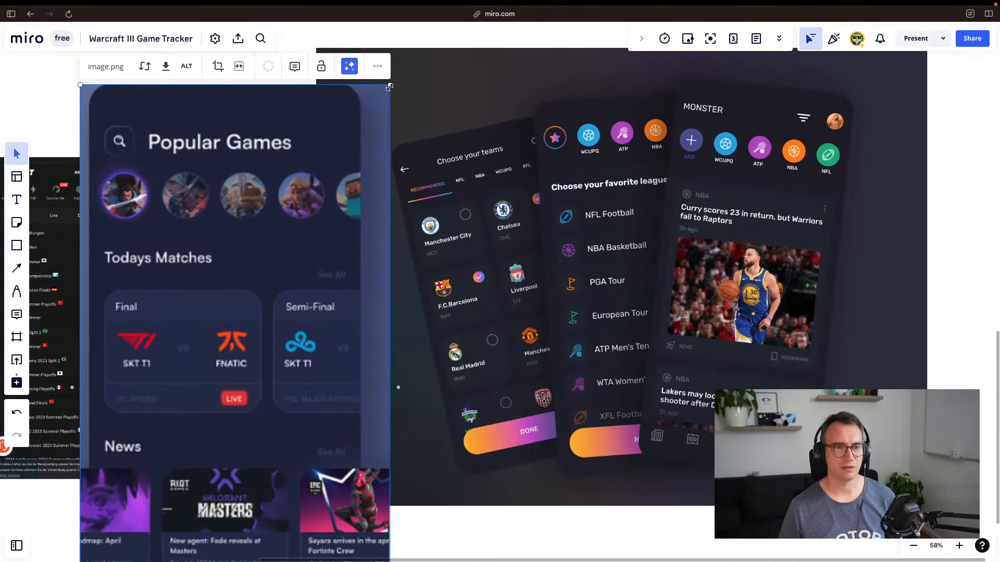
left_click_drag(389, 88, 287, 60)
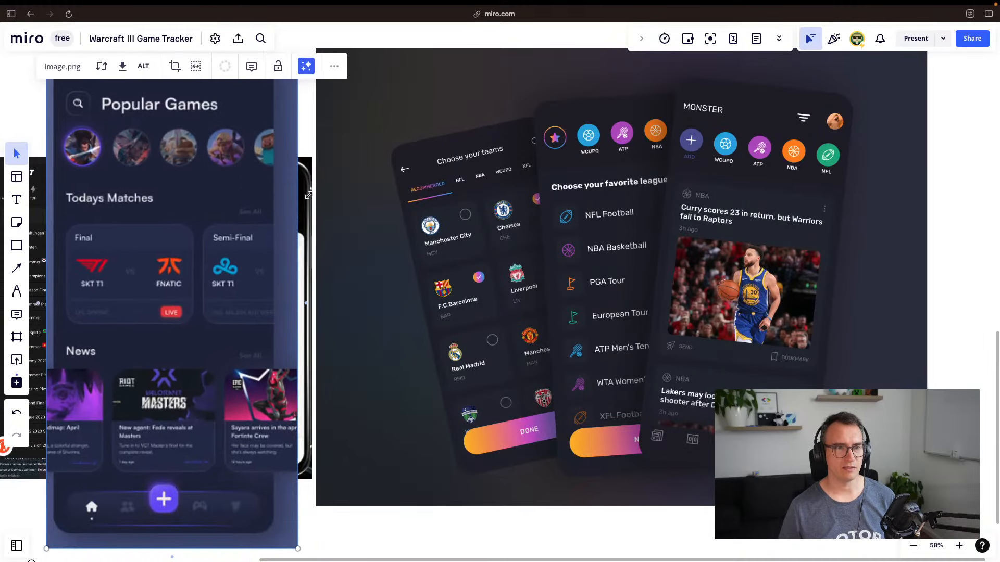
scroll(334, 110, "up", 3)
scroll(333, 111, "left", 3)
left_click_drag(349, 104, 297, 208)
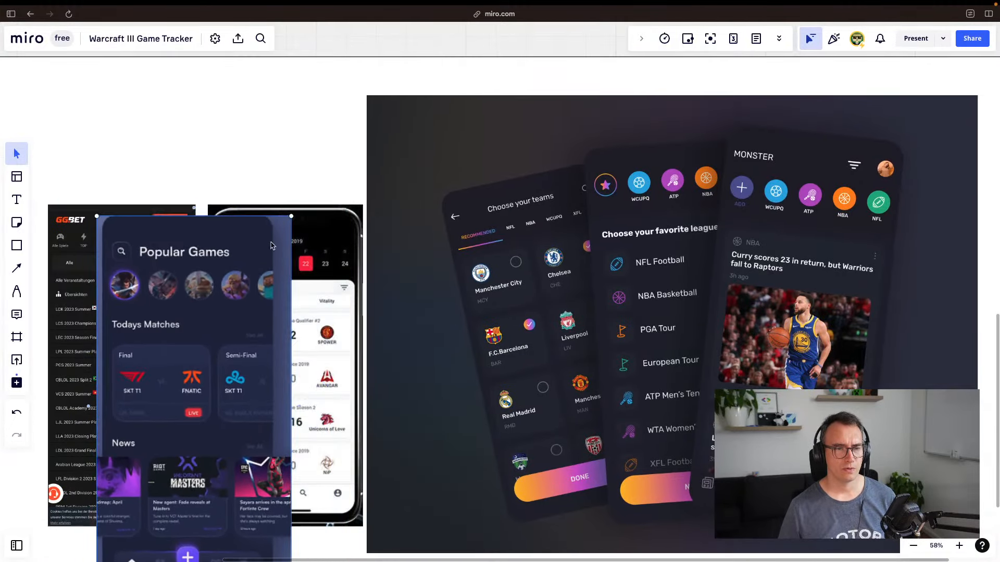
left_click_drag(260, 344, 329, 232)
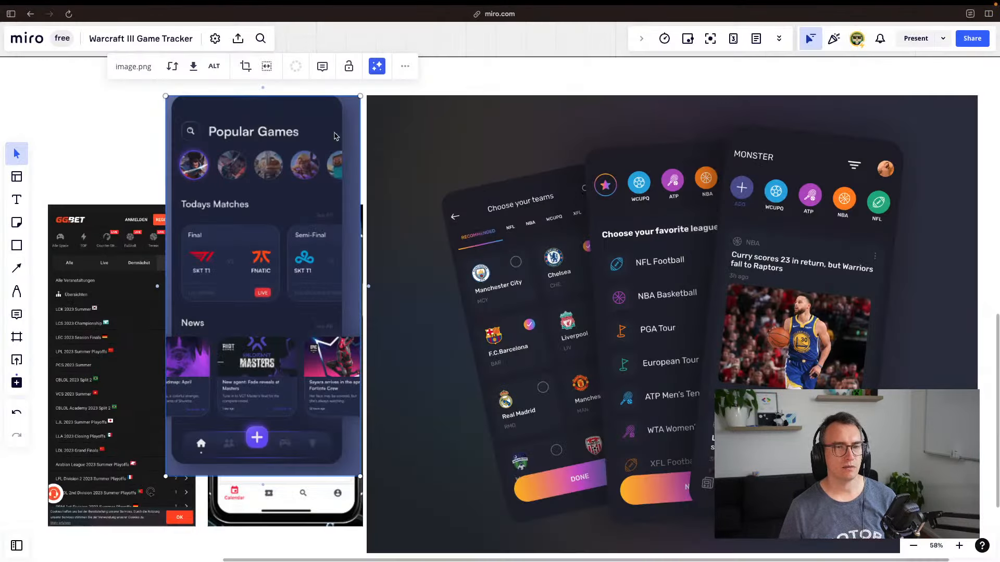
scroll(263, 311, "left", 4)
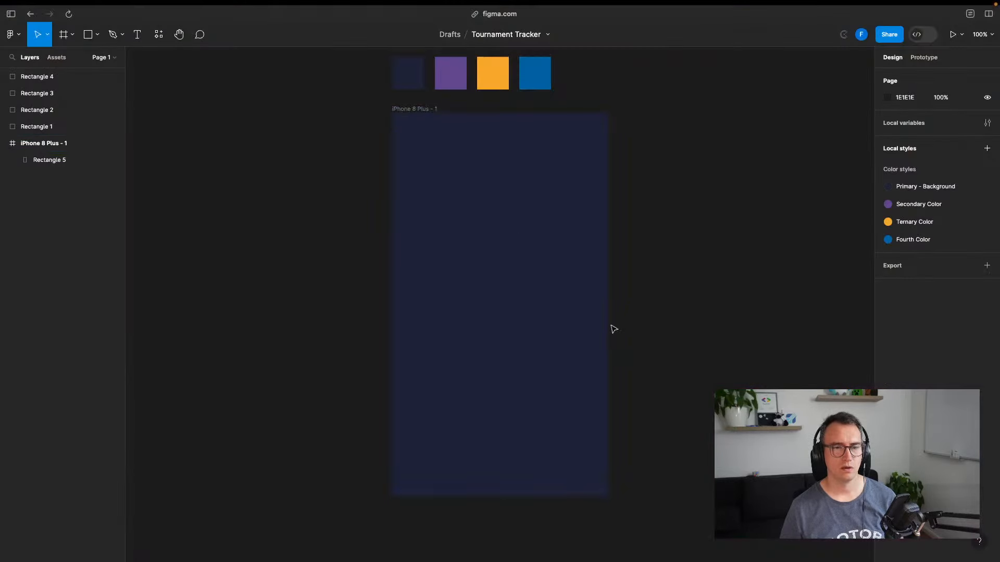
Add a 'Popular Games' text heading near the top-left of the navy iPhone frame
key("t")
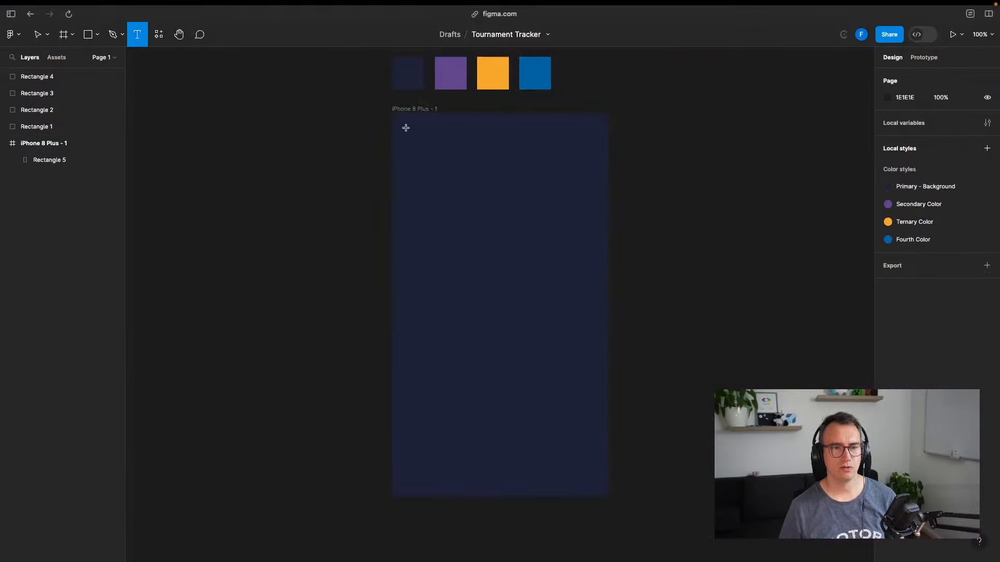
left_click(406, 128)
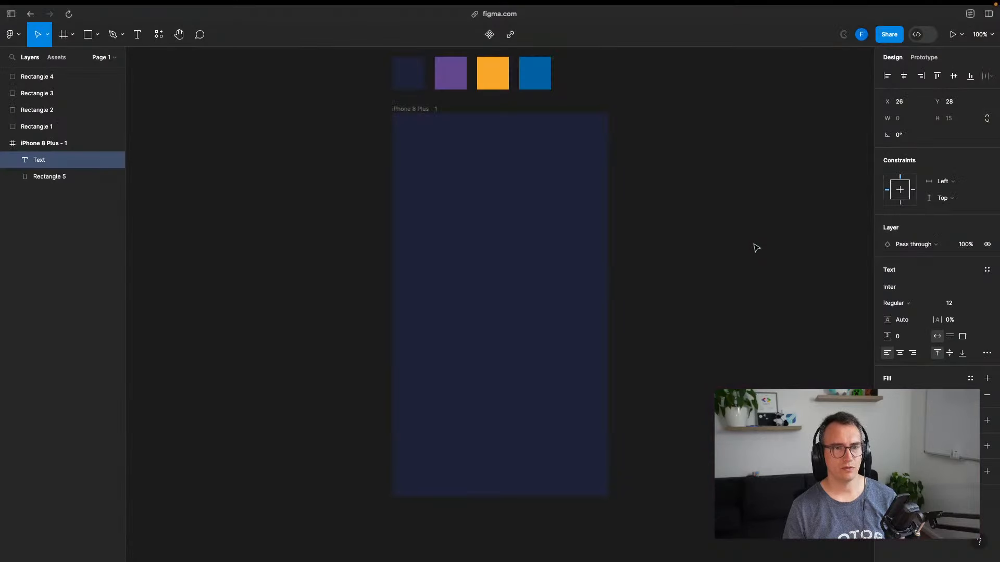
type("Po")
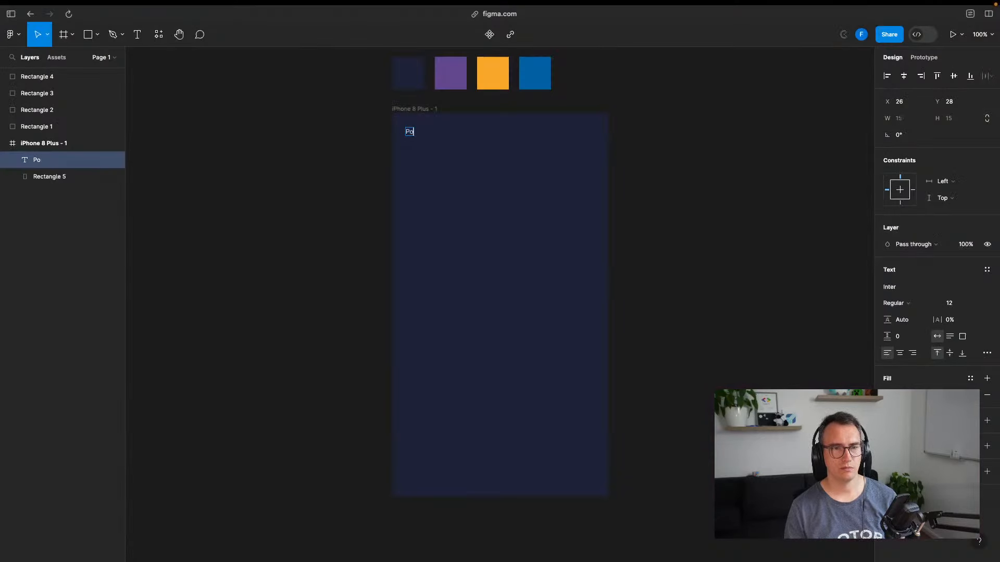
type("pular Games")
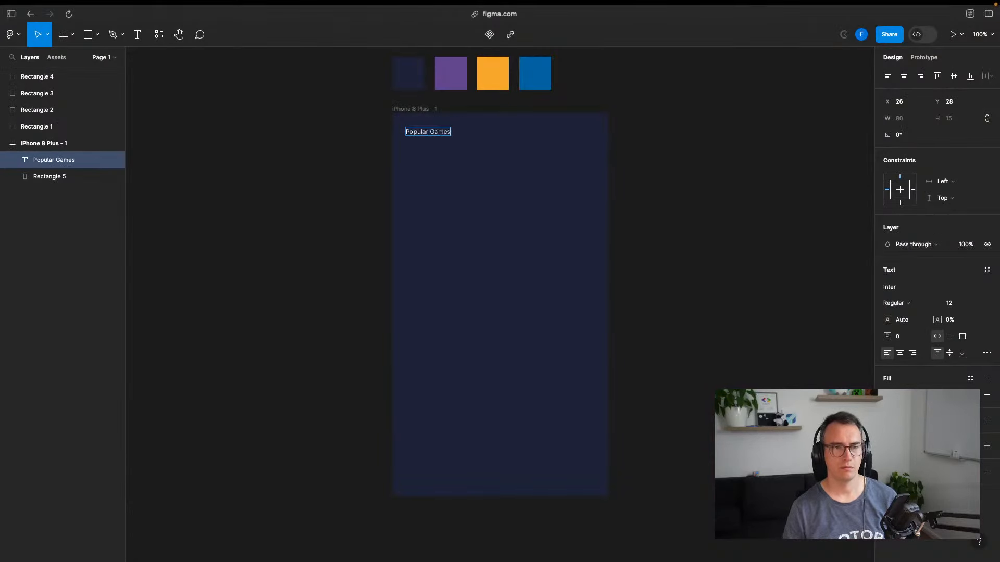
key("Escape")
left_click_drag(441, 137, 441, 131)
Try the heading at 36 point, settle on 24 point, and nudge it into place
double_click(441, 132)
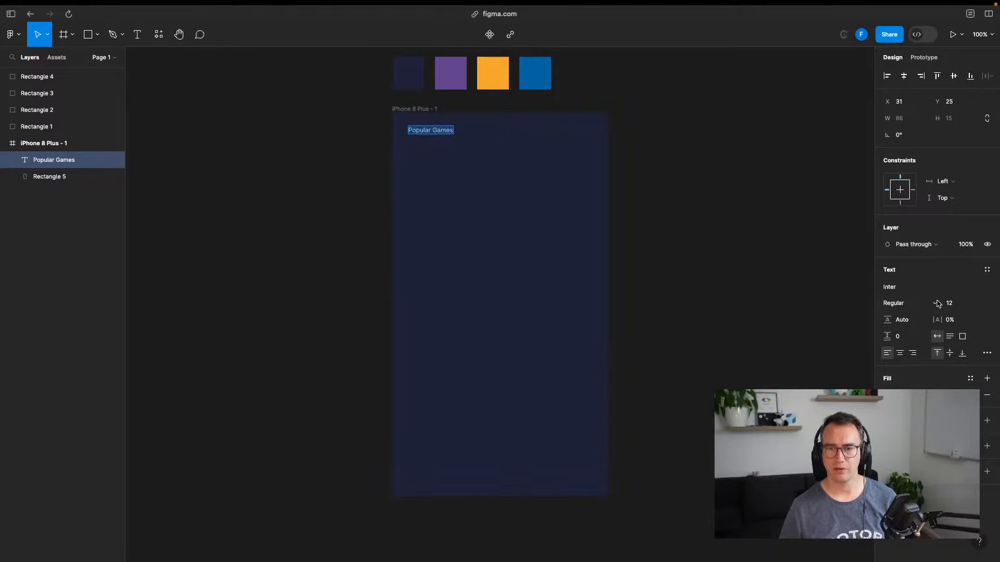
left_click(955, 303)
left_click(977, 304)
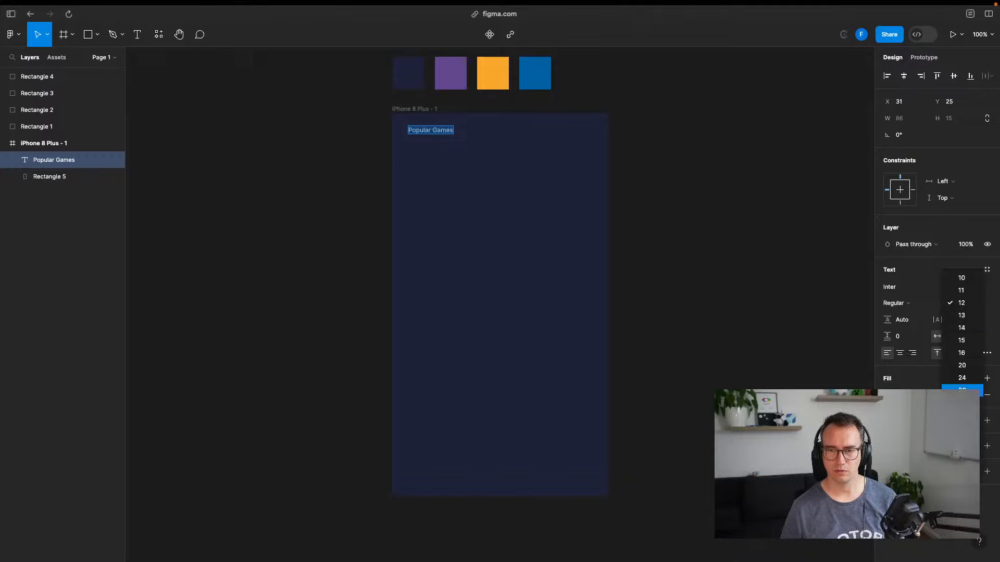
left_click(961, 415)
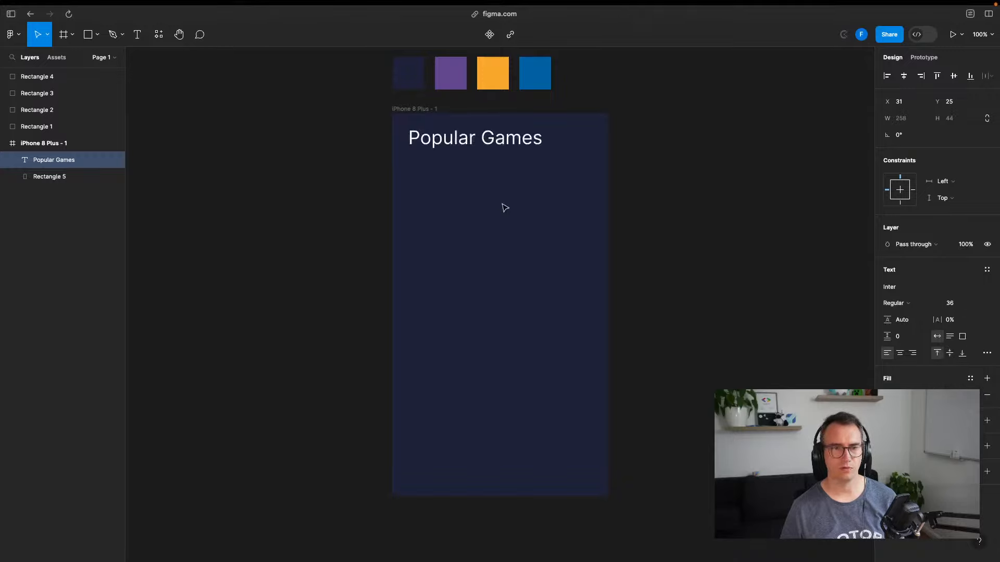
left_click(632, 160)
left_click(656, 152)
left_click(494, 144)
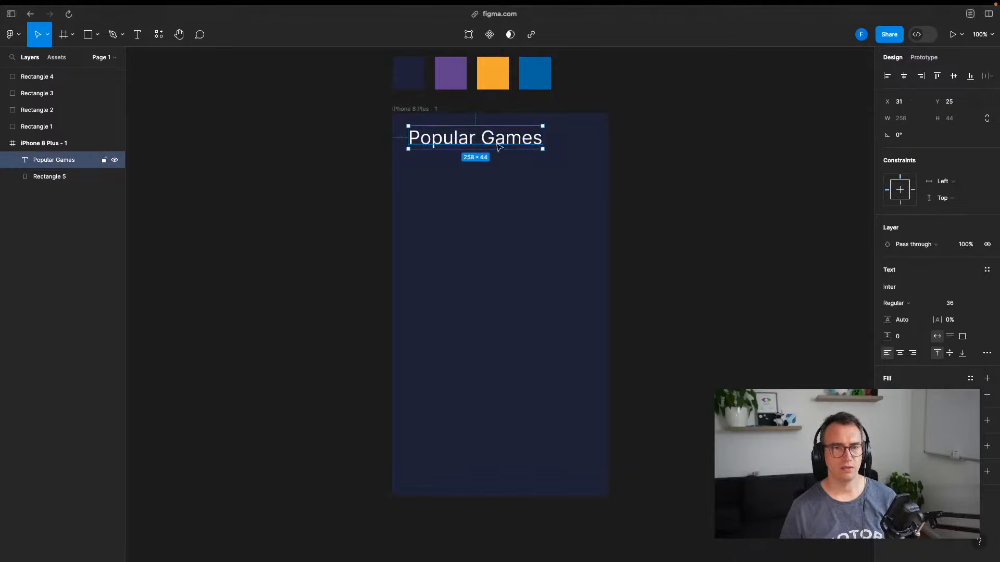
mouse_move(499, 146)
left_mouse_down()
mouse_move(483, 158)
mouse_move(498, 146)
left_mouse_up()
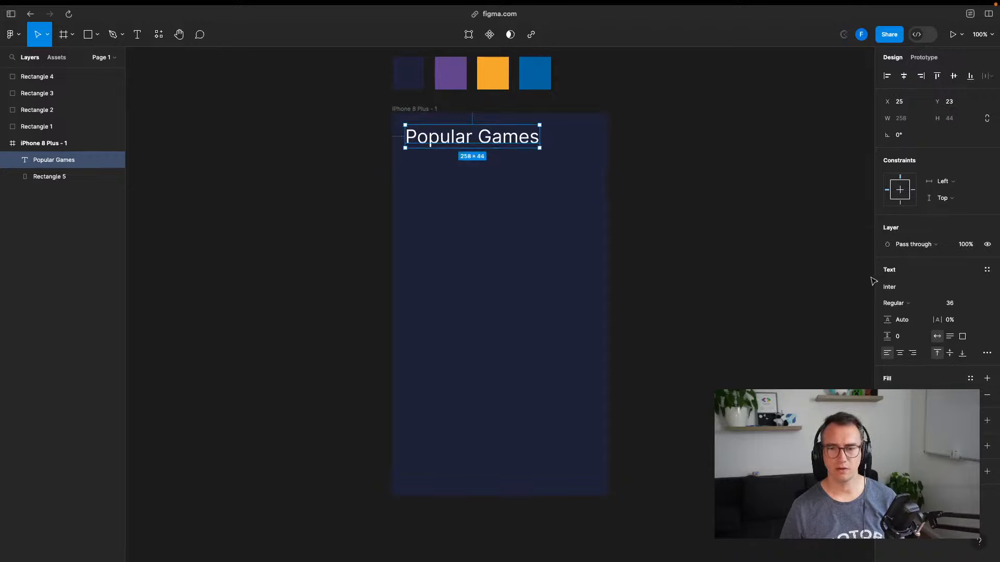
left_click(968, 303)
left_click(957, 270)
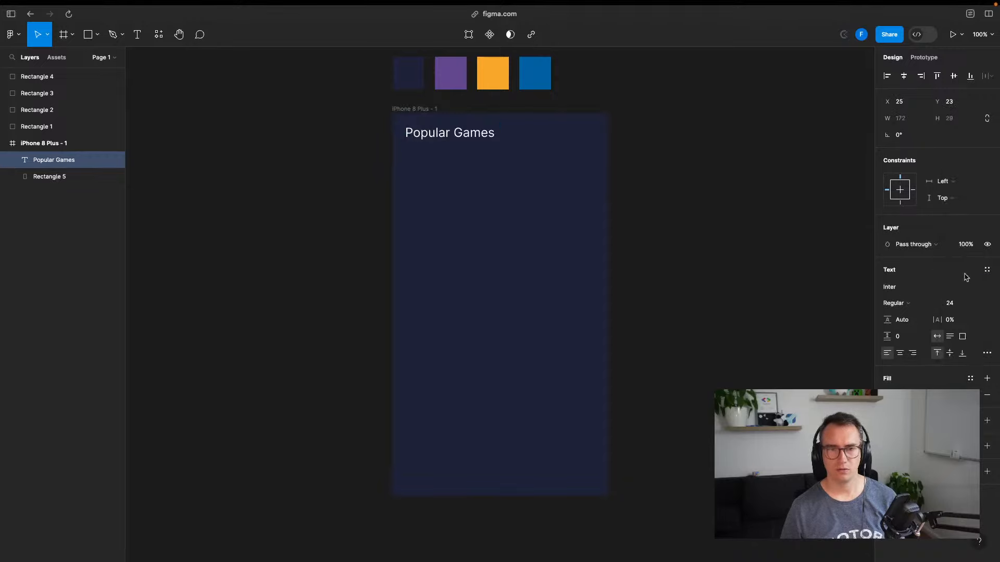
left_click_drag(456, 139, 462, 141)
left_click(714, 179)
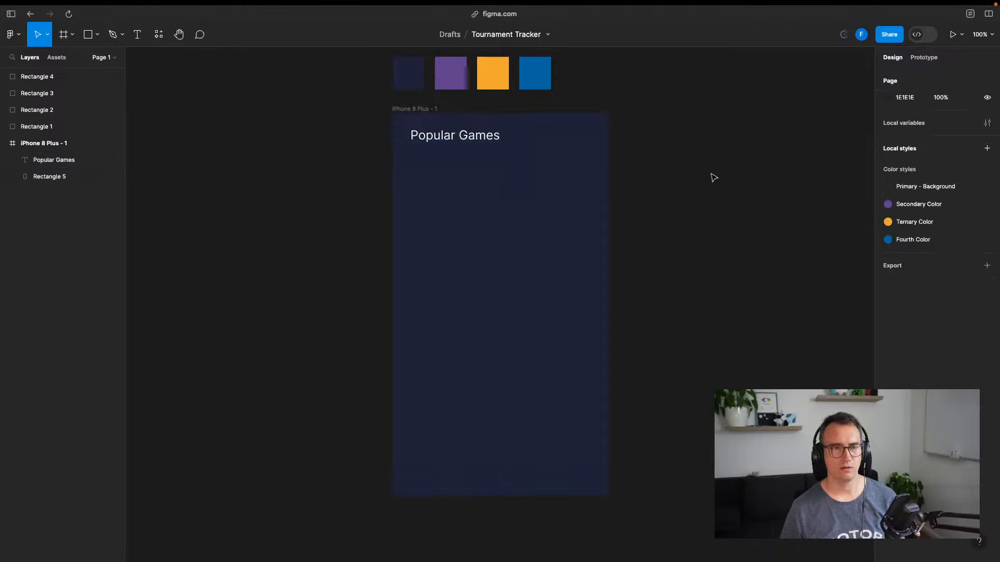
Search the web for 'esport font styles'
key("super+t")
type("e")
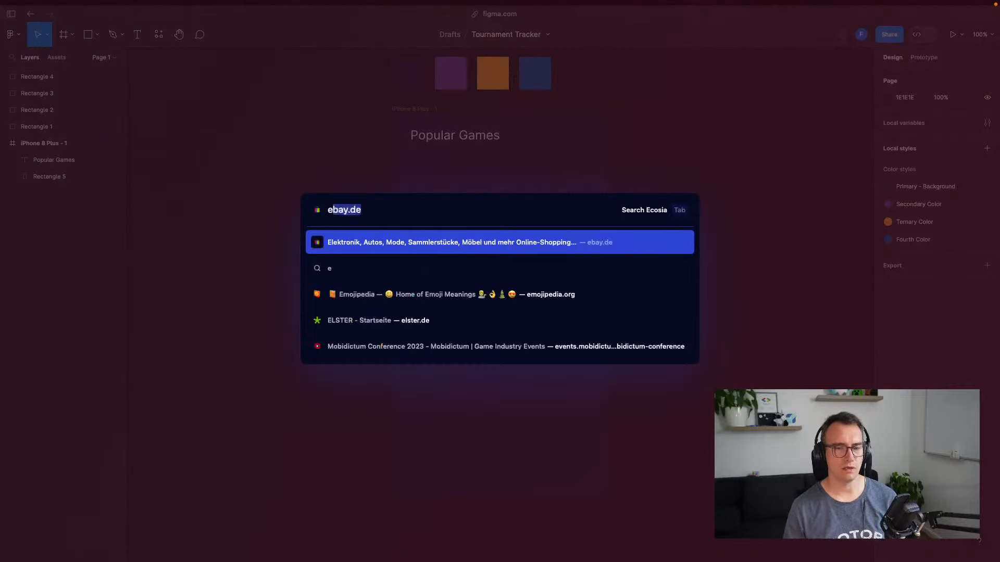
type("sport font styles")
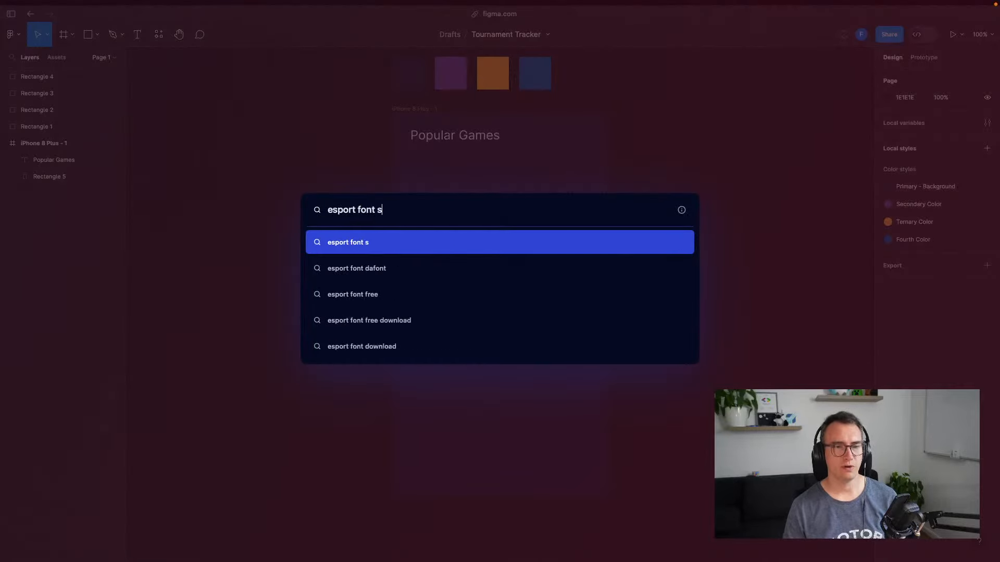
key("Return")
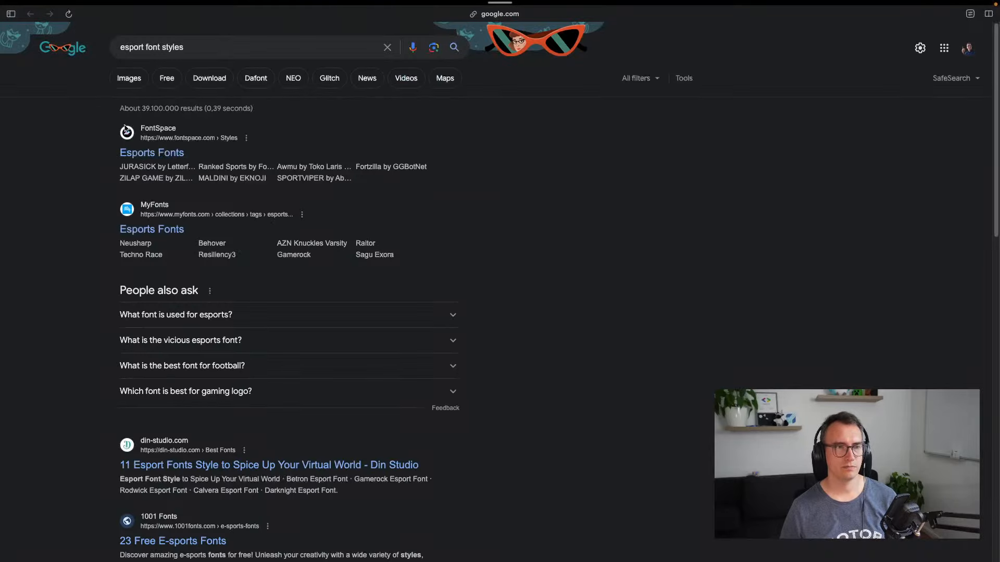
Scroll through FontSpace's Esports Fonts collection to the end, then return to the search results
left_click(151, 153)
scroll(251, 291, "down", 5)
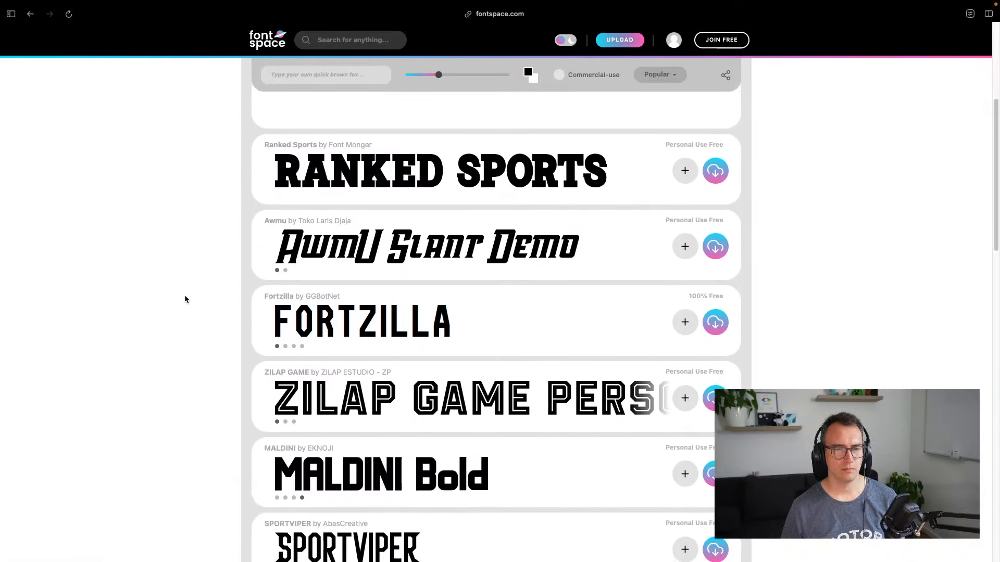
scroll(205, 303, "down", 3)
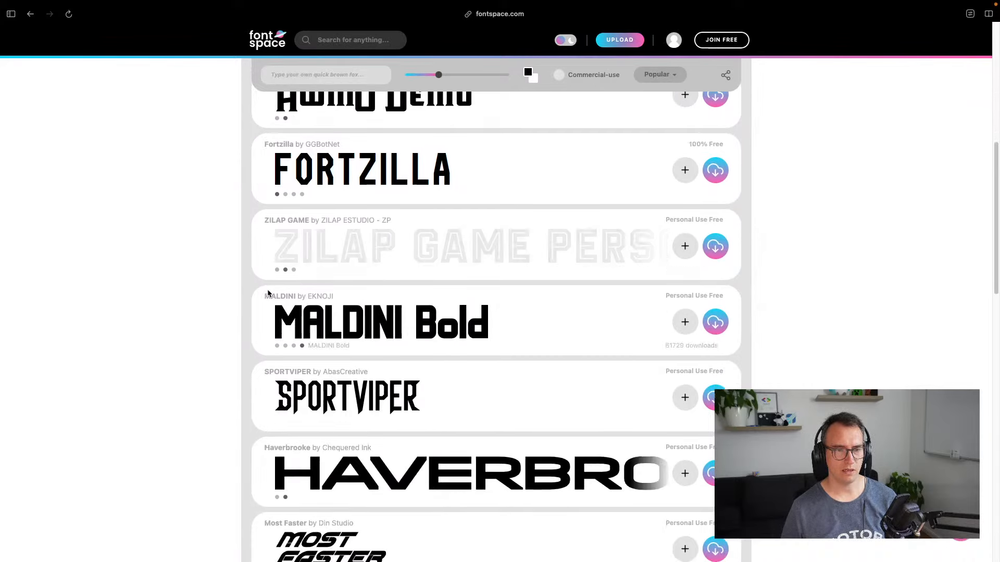
scroll(205, 290, "down", 2)
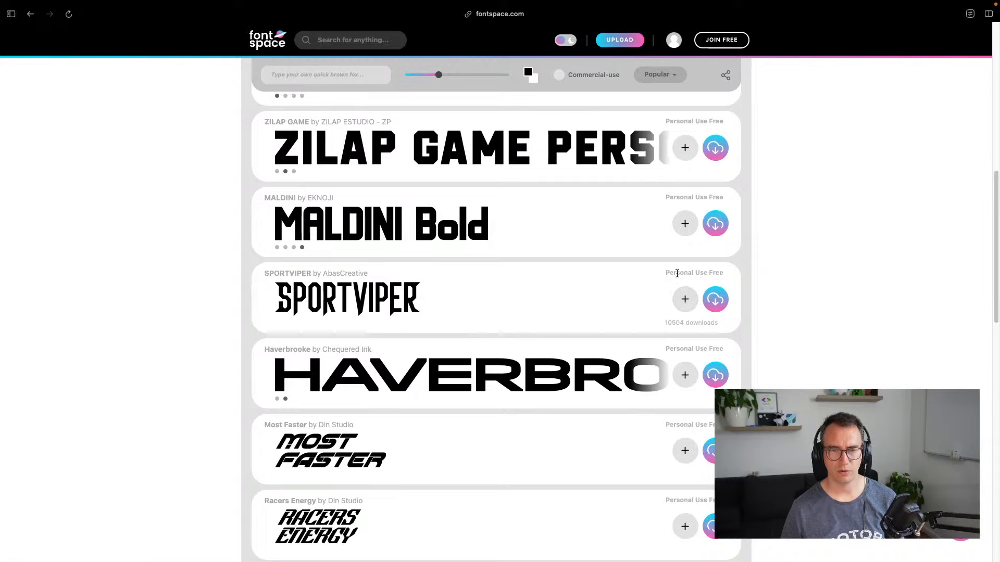
scroll(491, 305, "down", 9)
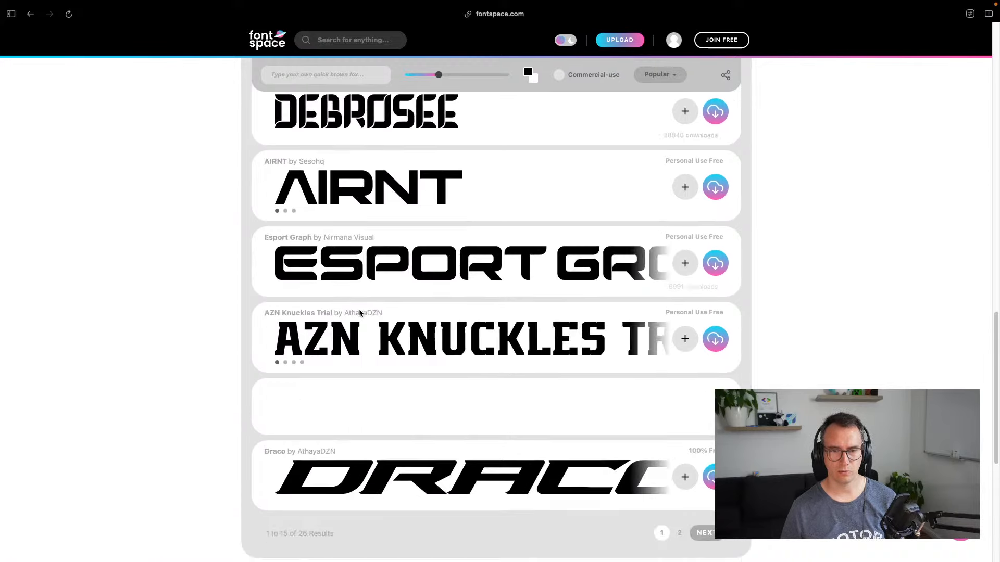
scroll(396, 289, "down", 4)
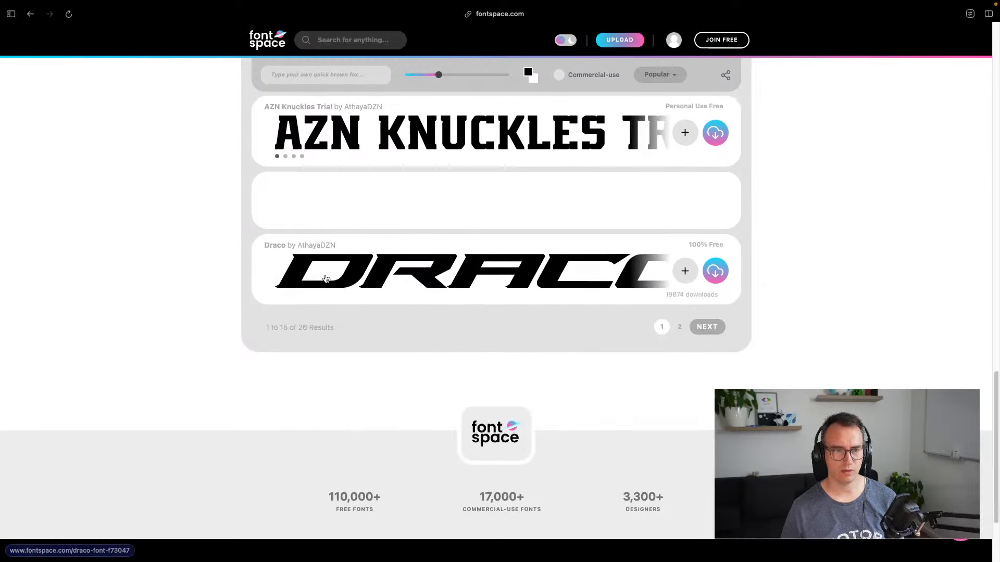
scroll(453, 248, "up", 20)
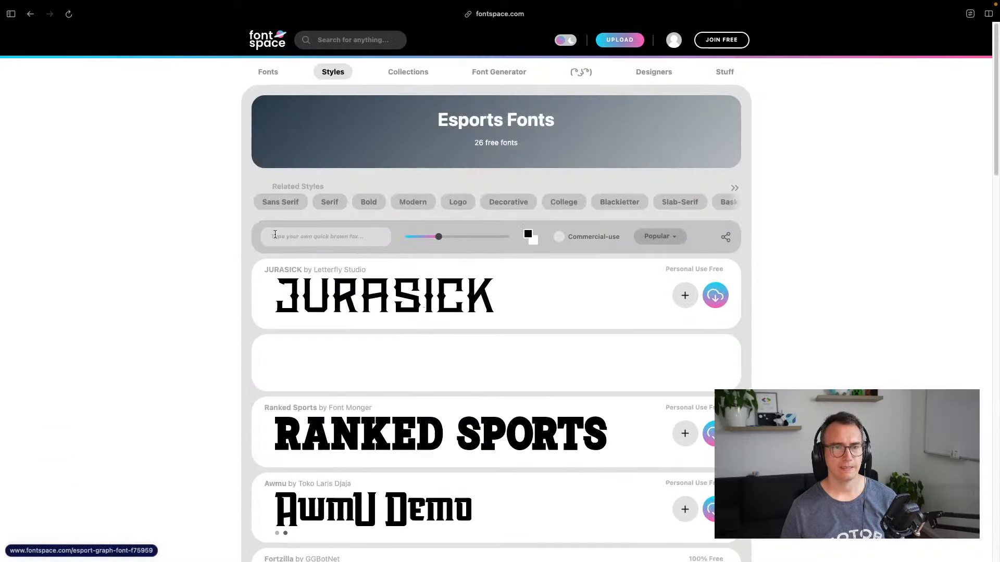
key("super+bracketleft")
Add 'google fonts' to the esport font search and open the Odibee Sans result
left_click(209, 45)
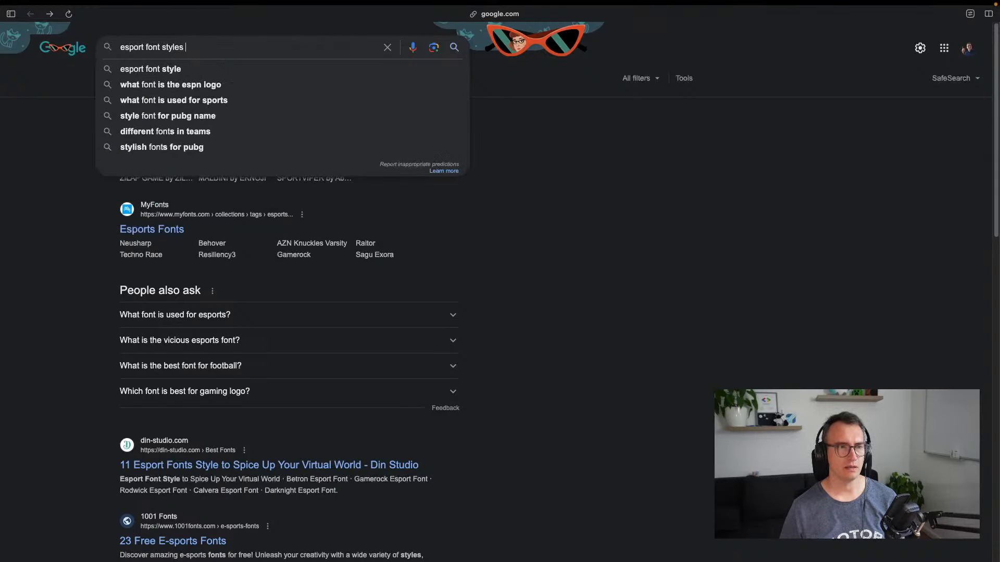
type("google fonts")
key("Return")
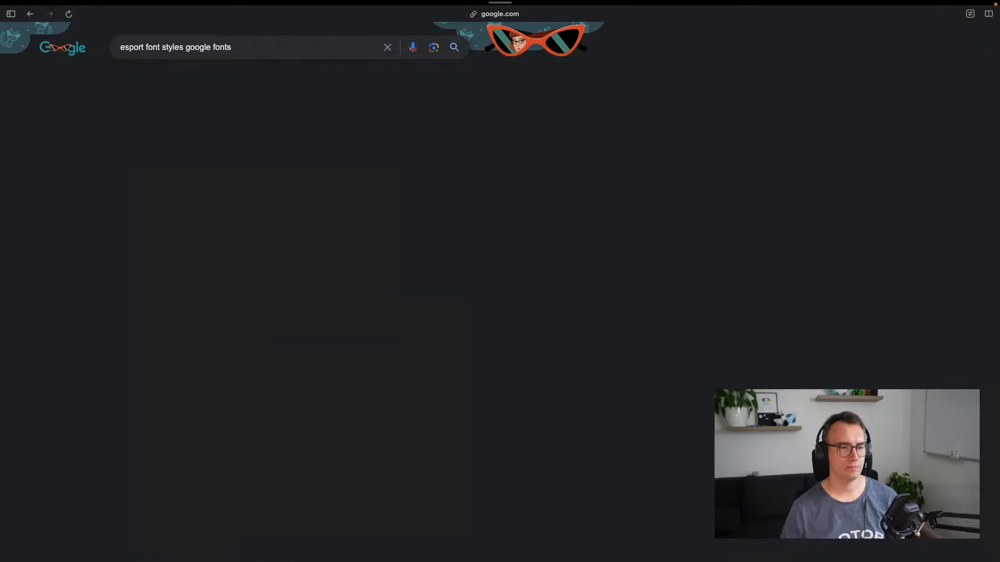
left_click(165, 151)
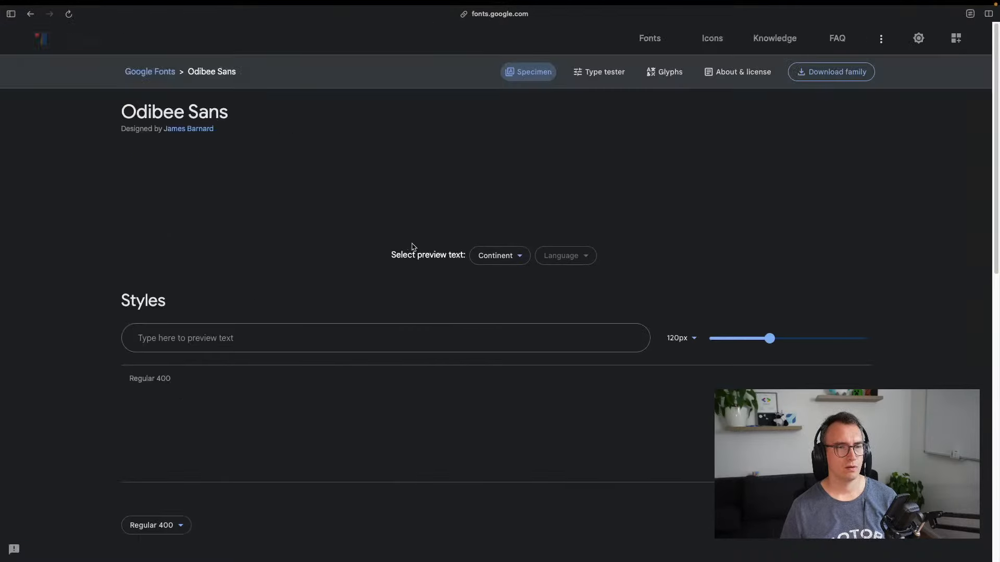
Look over the Odibee Sans specimen, trying its preview text and sample options
left_click_drag(250, 195, 526, 197)
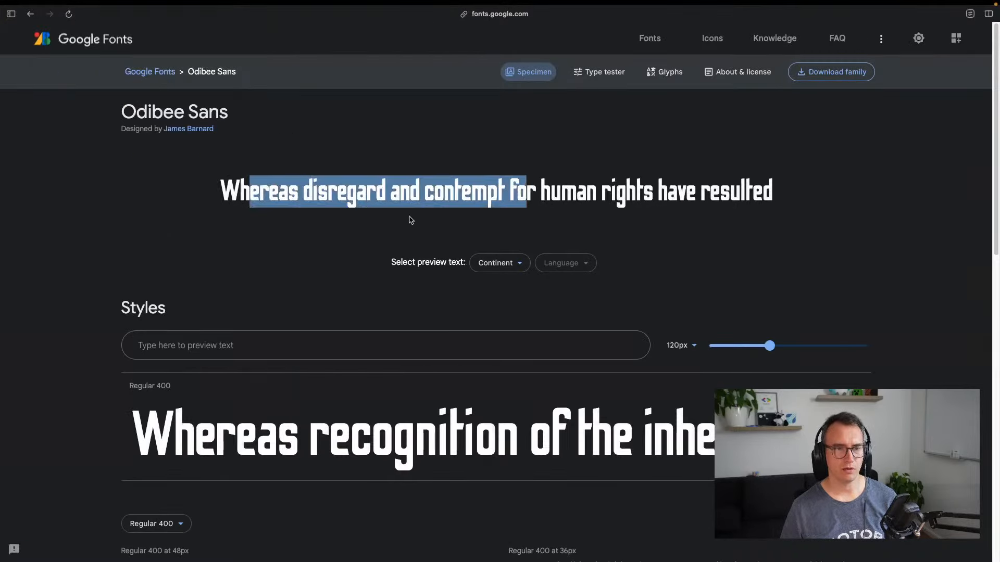
left_click(408, 219)
scroll(290, 266, "down", 5)
scroll(258, 301, "down", 7)
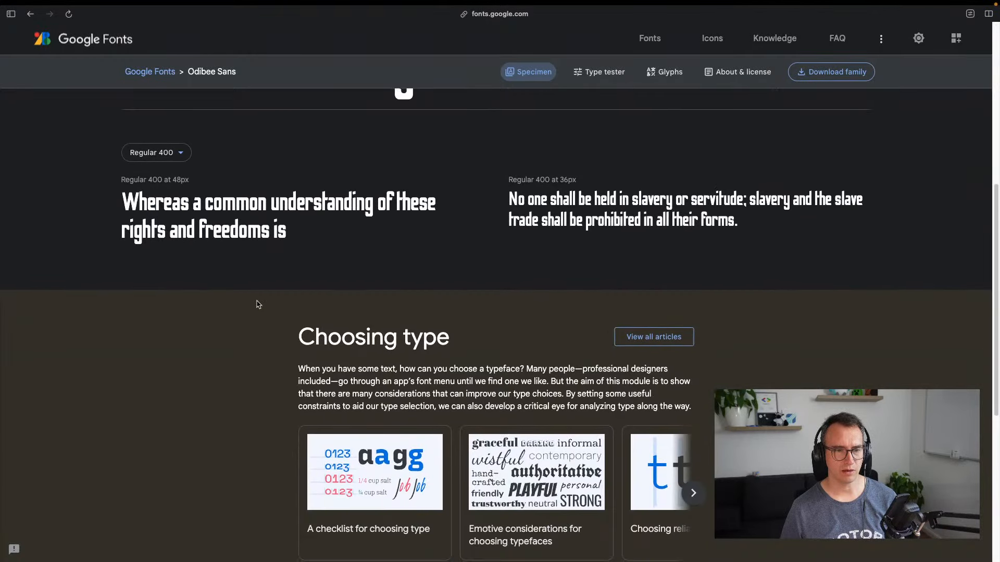
scroll(257, 302, "up", 4)
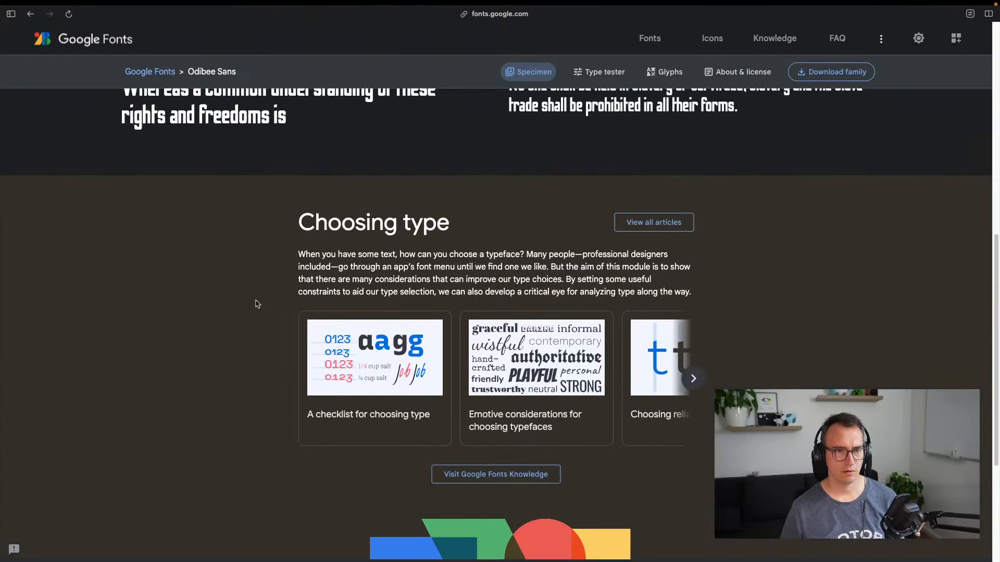
scroll(257, 304, "up", 4)
left_click_drag(161, 299, 341, 298)
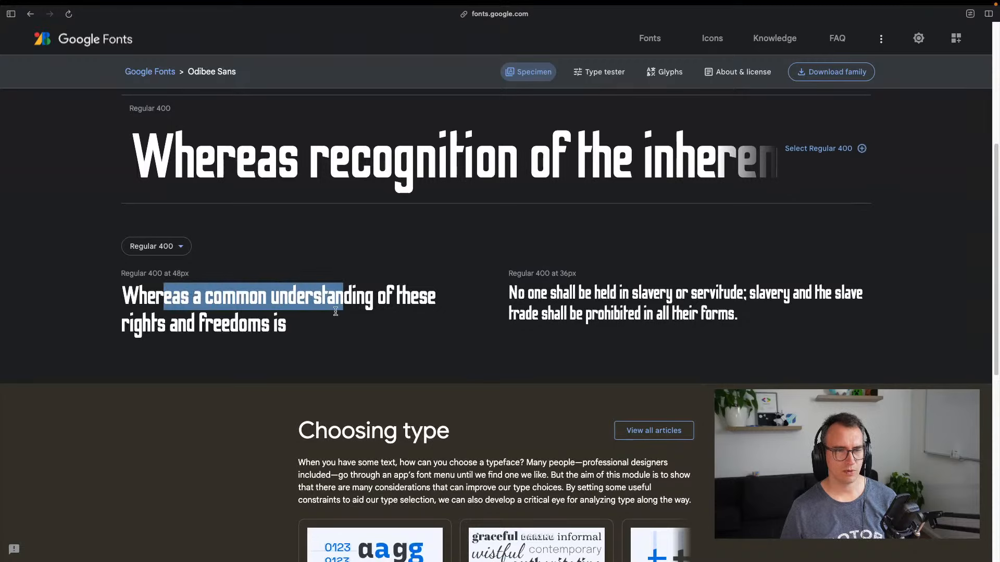
scroll(301, 330, "up", 3)
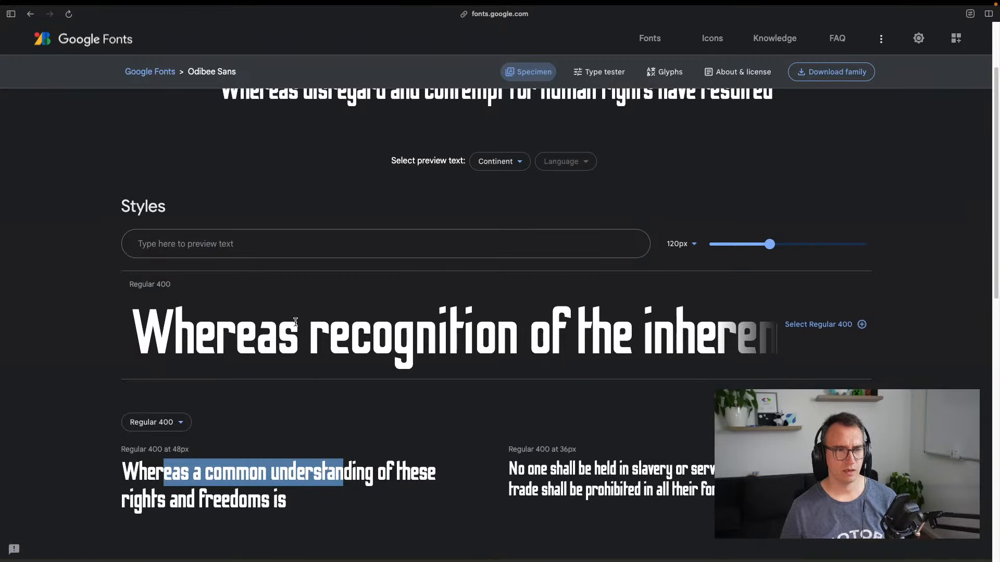
scroll(468, 255, "down", 6)
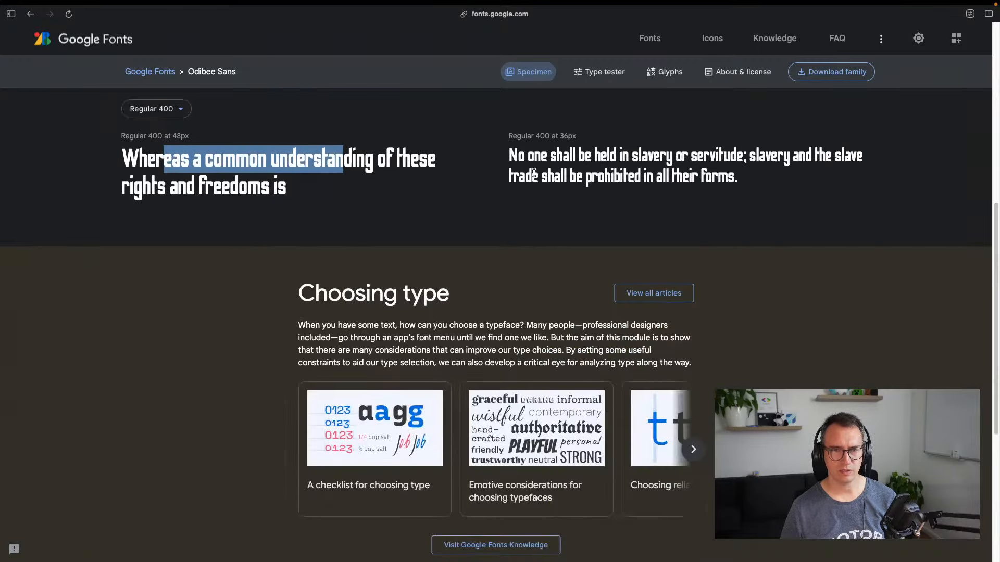
scroll(465, 254, "up", 8)
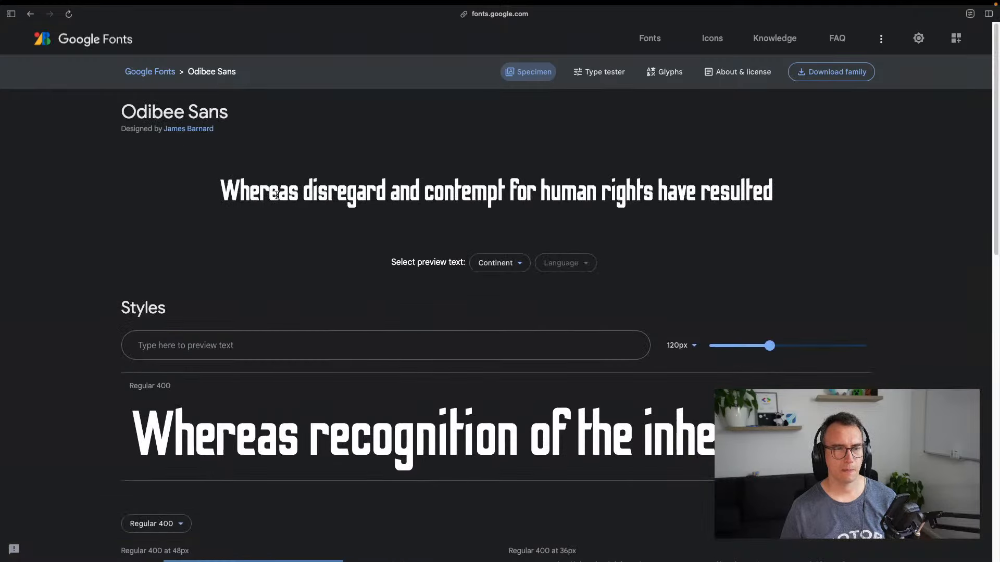
left_click_drag(249, 193, 678, 194)
left_click(480, 265)
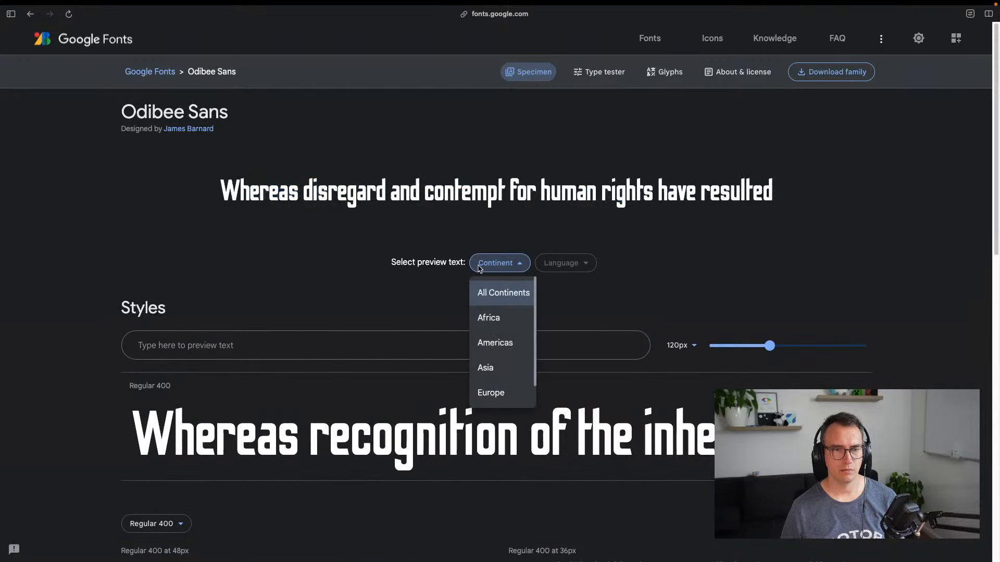
left_click(385, 283)
scroll(401, 312, "down", 9)
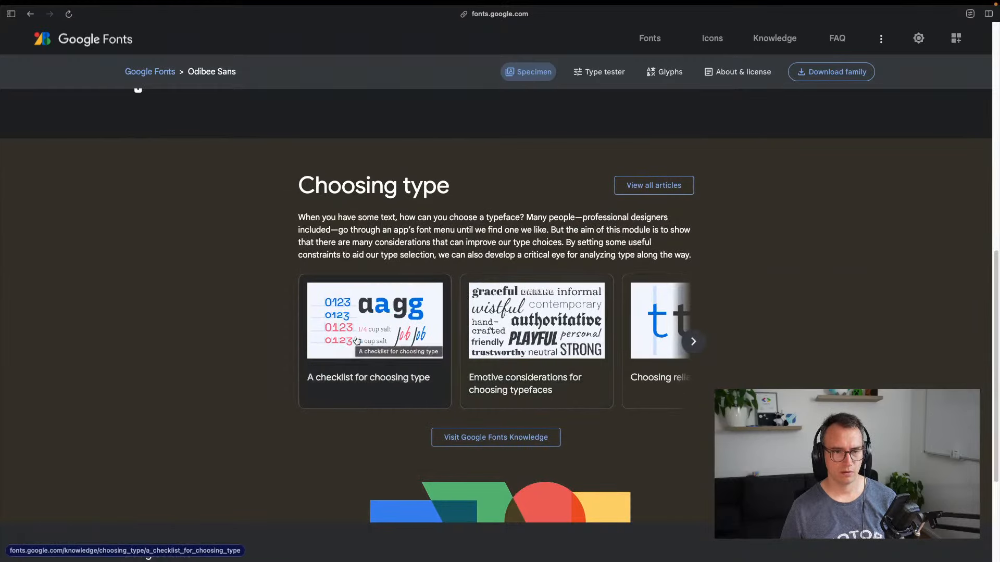
scroll(390, 230, "up", 9)
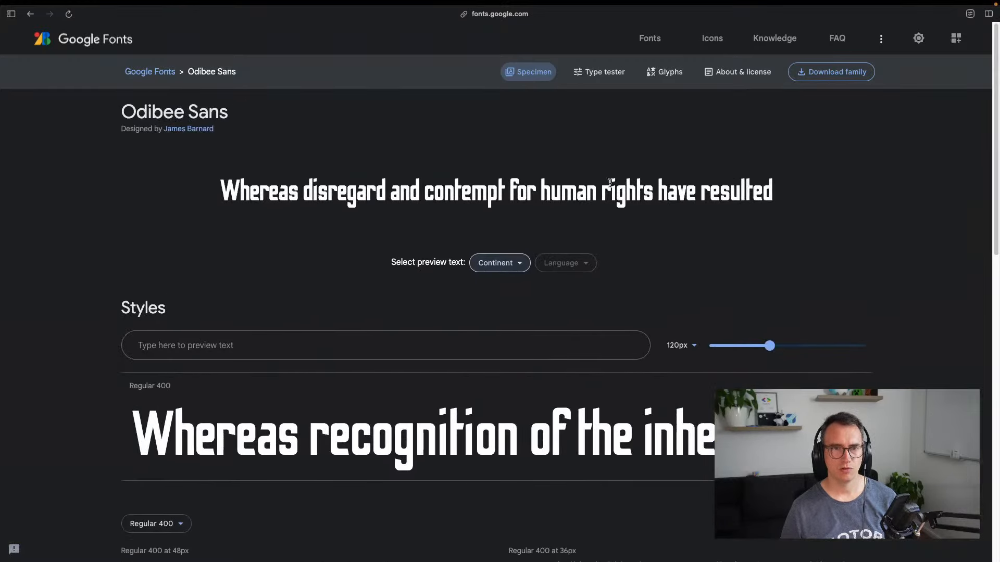
Select the Odibee Sans font name, then reselect the Popular Games heading in Figma
triple_click(168, 111)
key("ctrl+c")
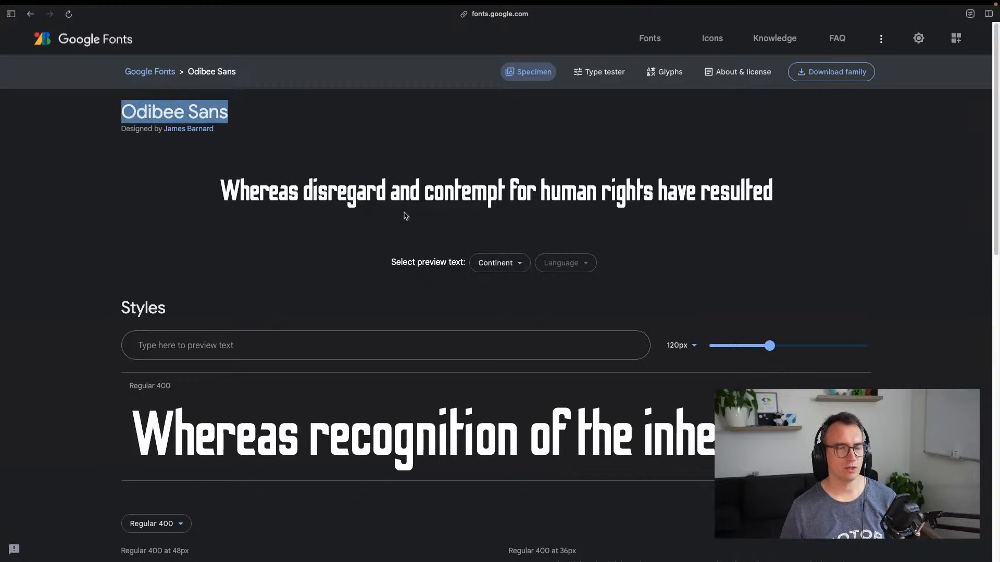
key("ctrl+Tab")
left_click(449, 139)
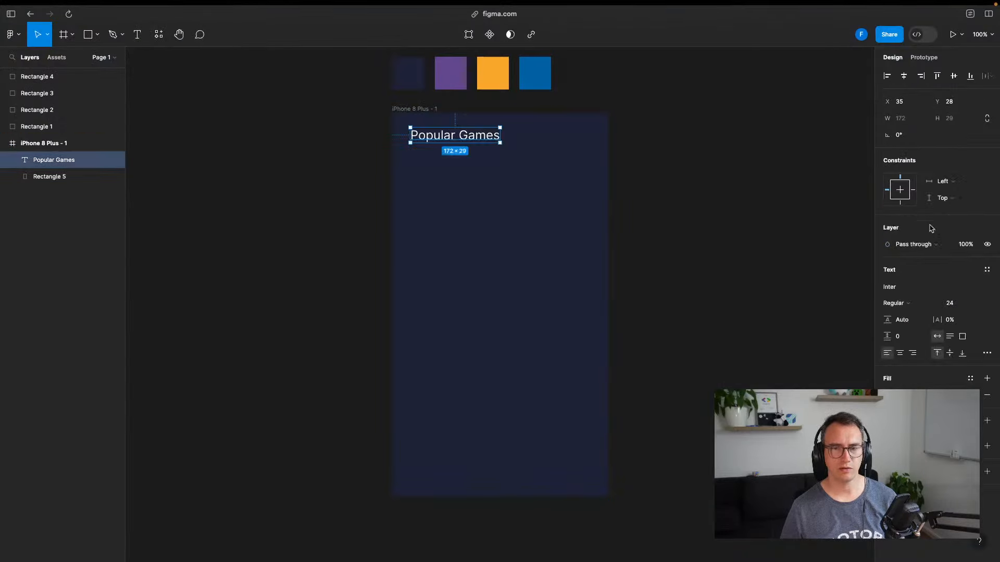
Change the Popular Games heading font from Inter to Odibee Sans
left_click(904, 291)
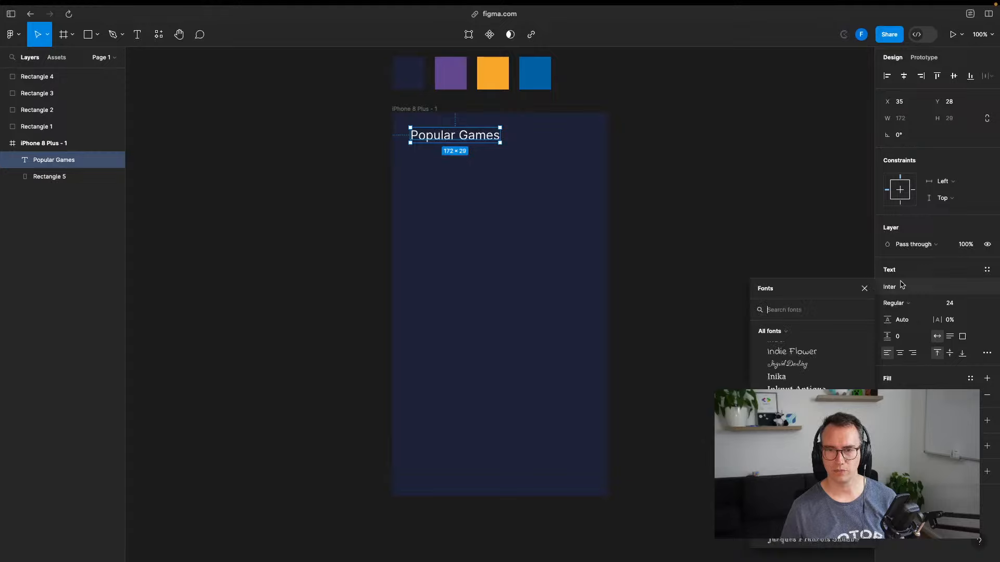
key("ctrl+v")
left_click(788, 327)
left_click(619, 212)
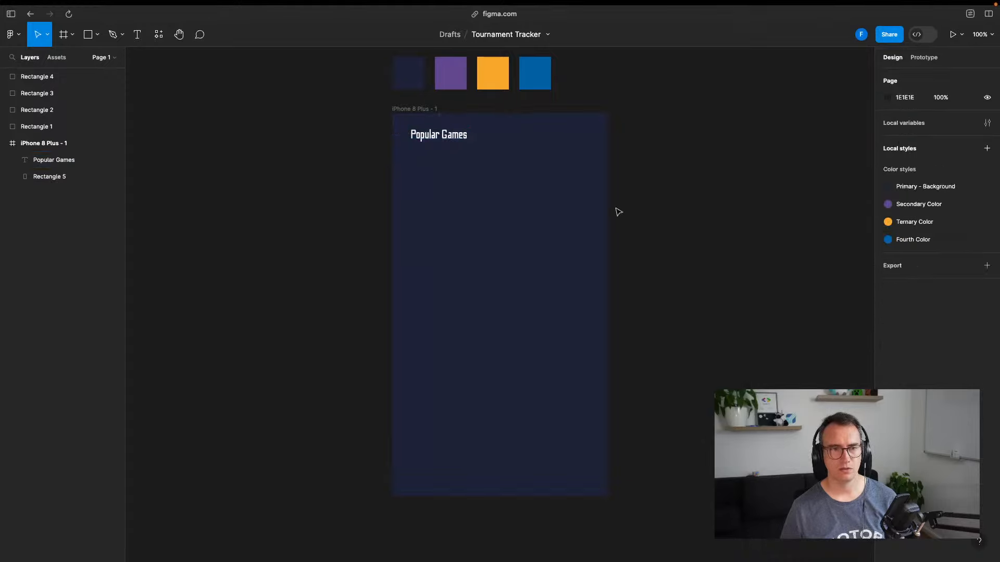
left_click(449, 135)
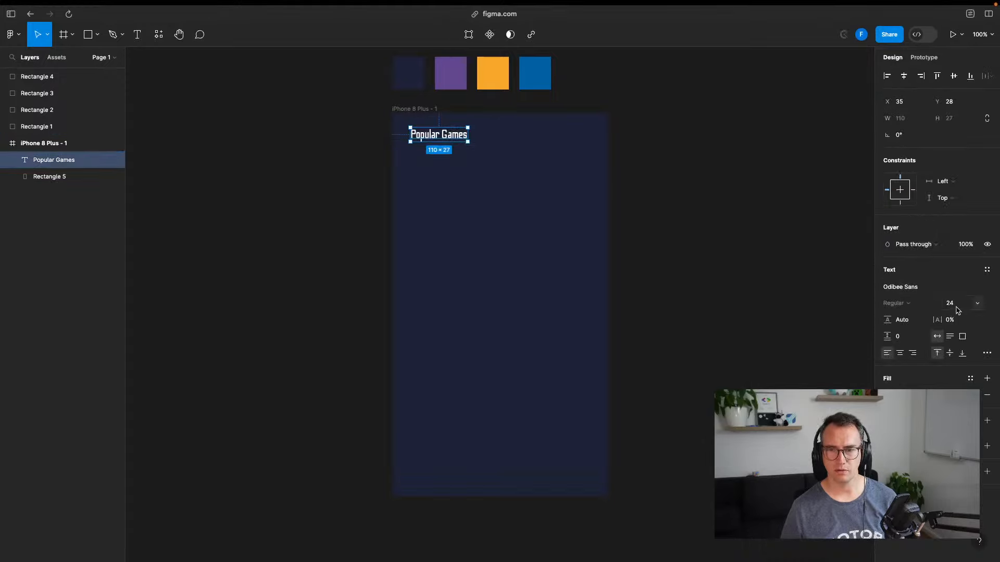
Set the heading to size 36 and position it near the frame's top-left
left_click(977, 304)
left_click(962, 328)
left_click(759, 297)
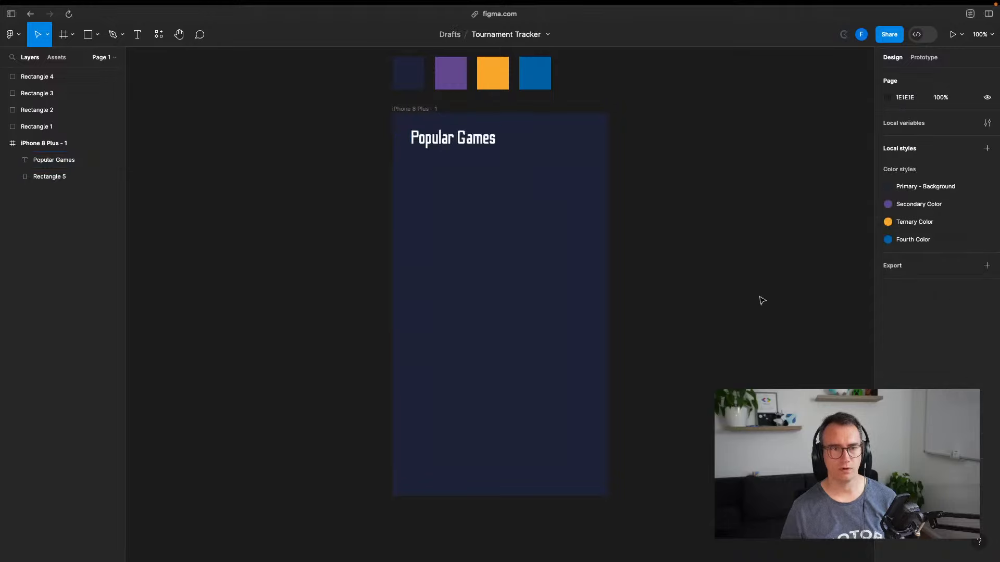
left_click(475, 142)
left_click_drag(475, 142, 436, 145)
left_click(771, 225)
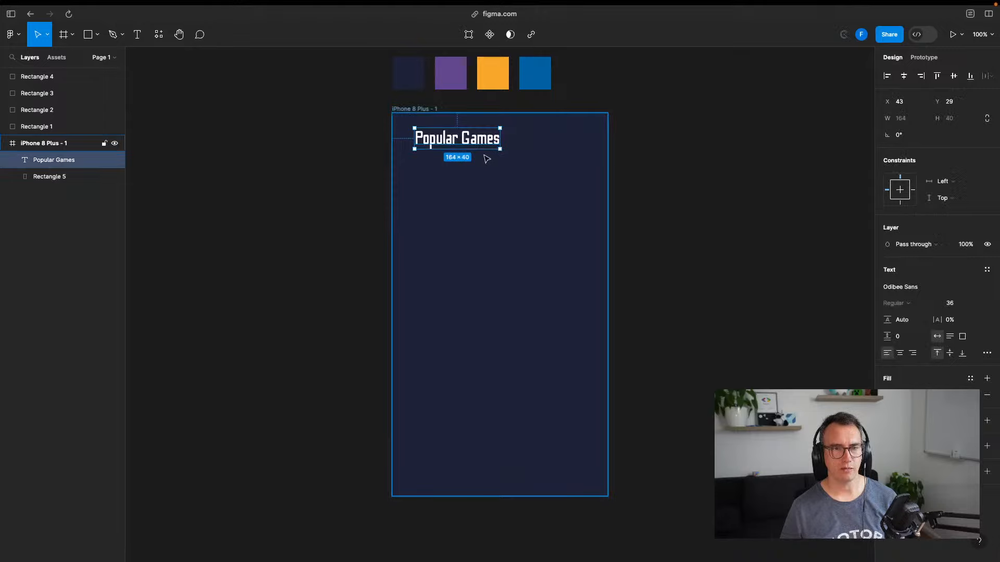
left_click(552, 210)
left_click(97, 35)
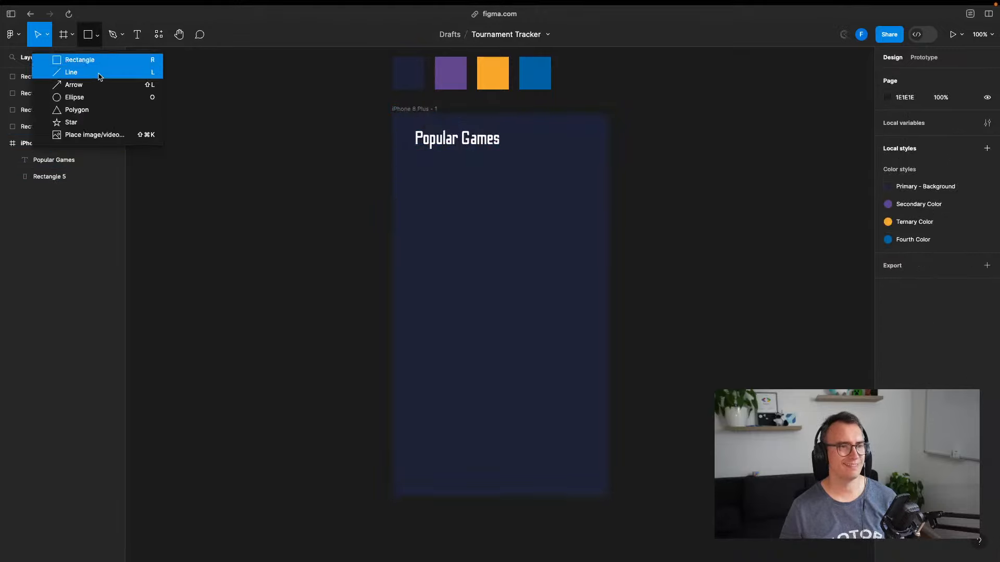
Draw an ellipse below the Popular Games heading and size it to a 56×56 circle
left_click(99, 96)
mouse_move(422, 176)
left_mouse_down()
mouse_move(458, 213)
mouse_move(438, 185)
left_mouse_up()
left_click_drag(419, 179, 505, 178)
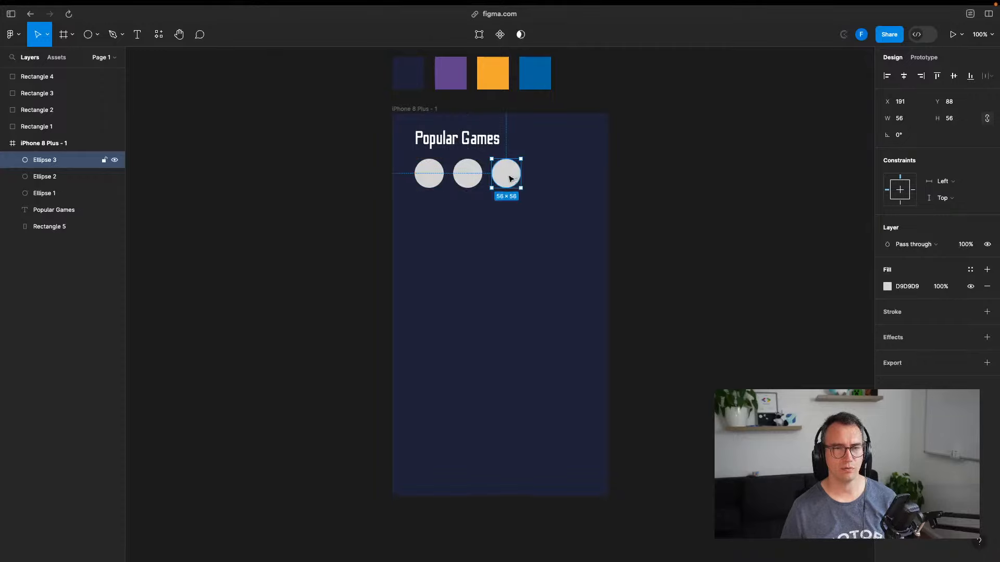
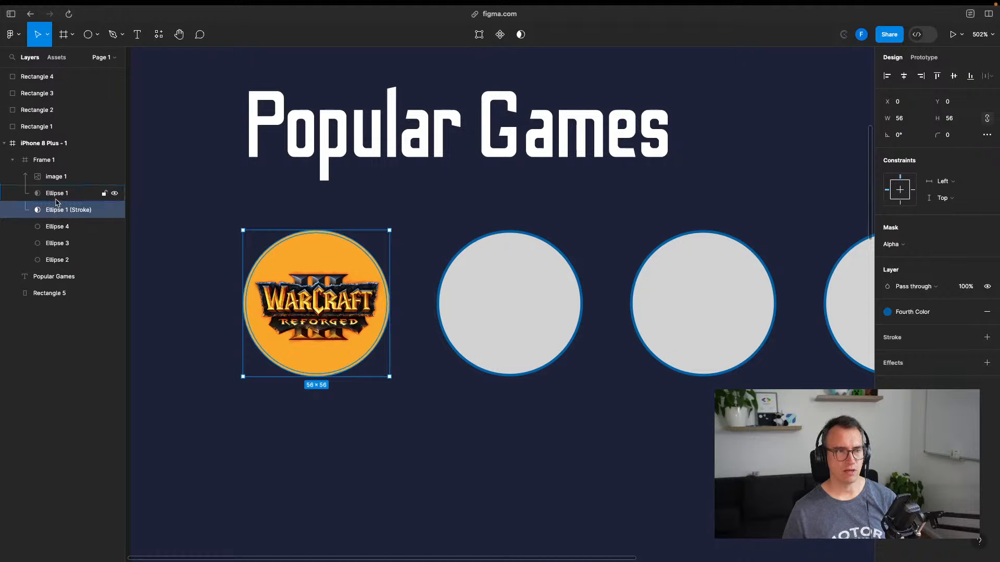
Test a recoloured copy of the grey circle behind the Warcraft logo, then delete it
left_click(97, 35)
left_click(435, 274)
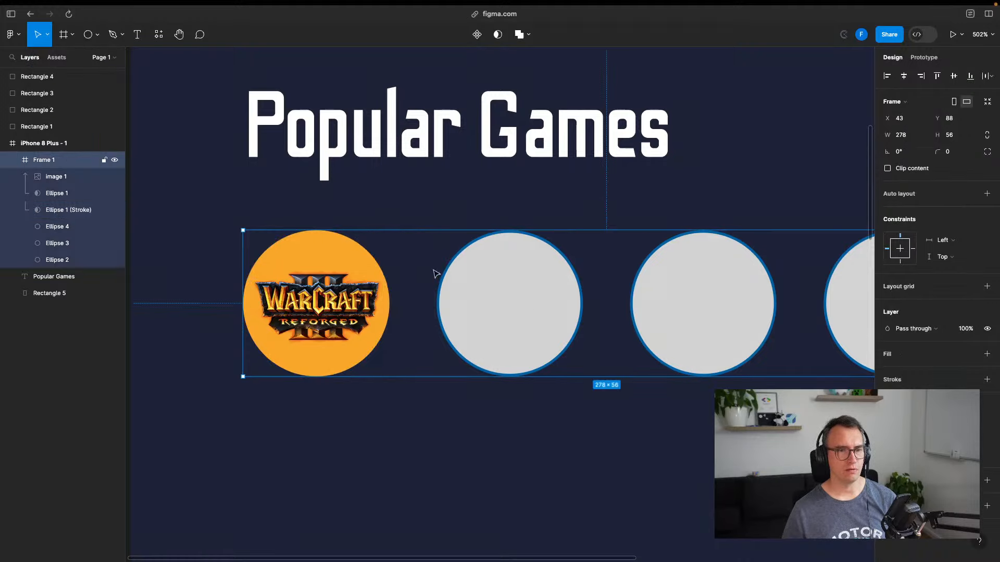
left_click(525, 306)
key("ctrl+d")
left_click_drag(529, 306, 315, 297)
left_click_drag(57, 260, 65, 206)
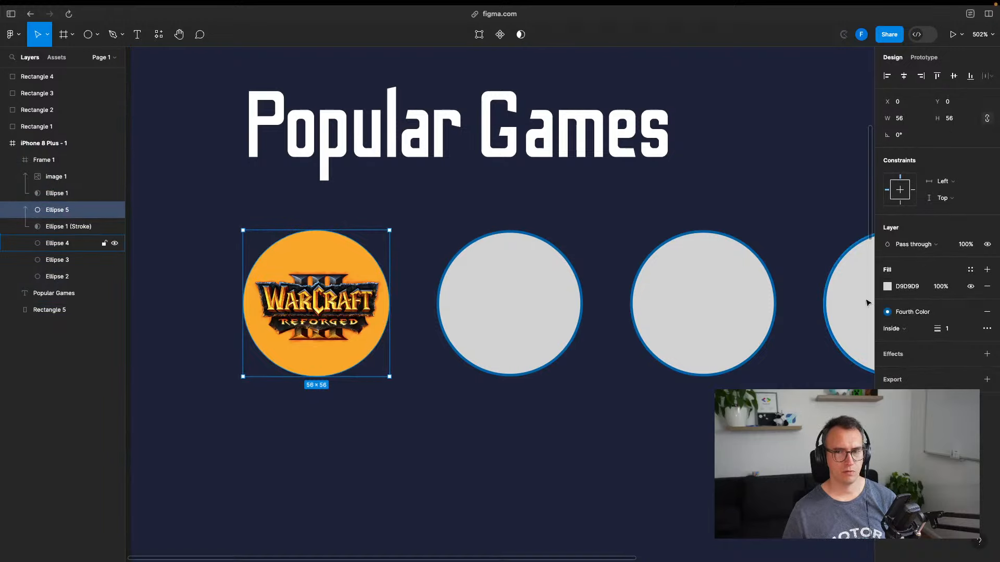
left_click(887, 286)
left_click(808, 320)
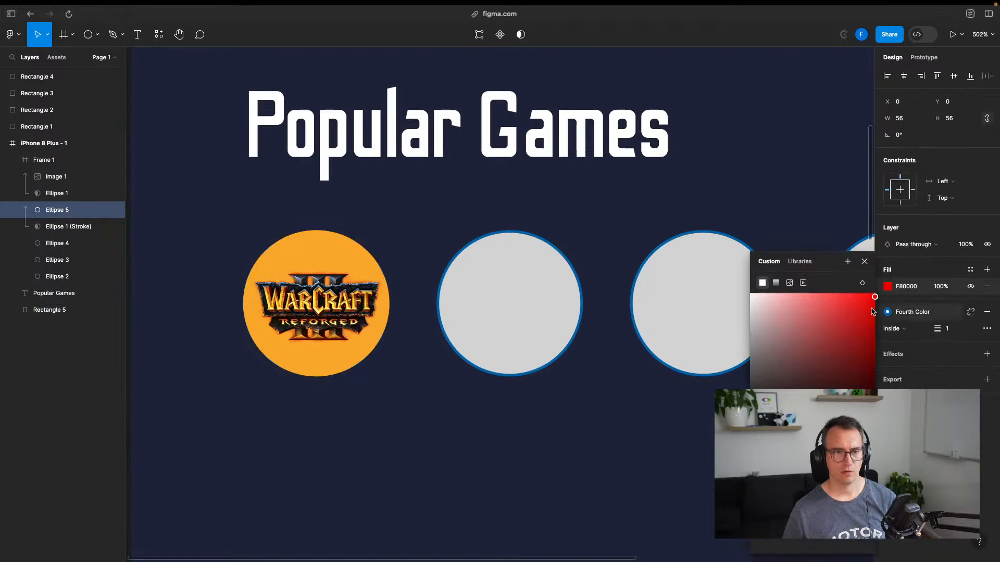
left_click(648, 416)
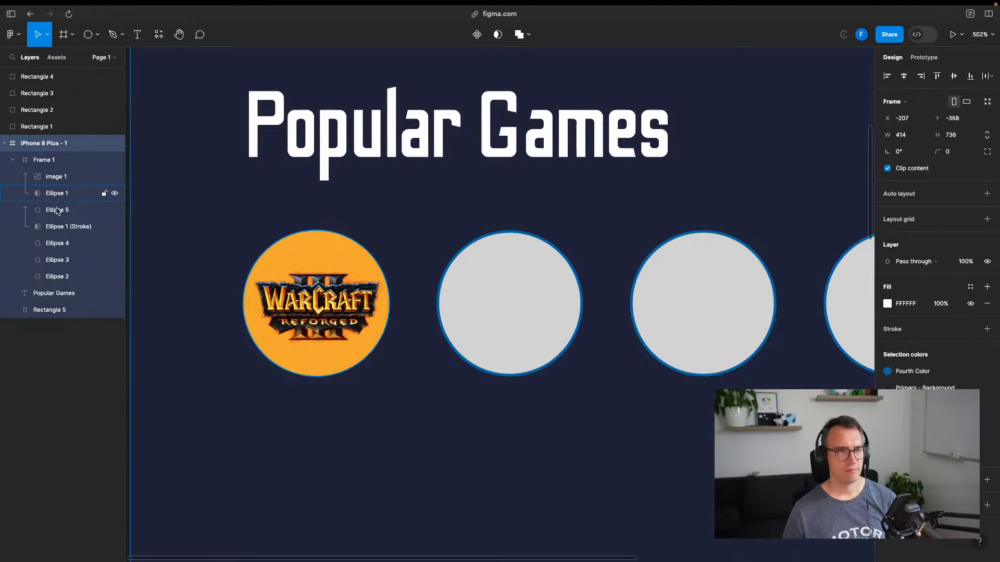
left_click(59, 214)
key("Delete")
Delete the Ellipse 1 stroke ring around the Warcraft logo, leaving a plain orange disc
left_click(59, 215)
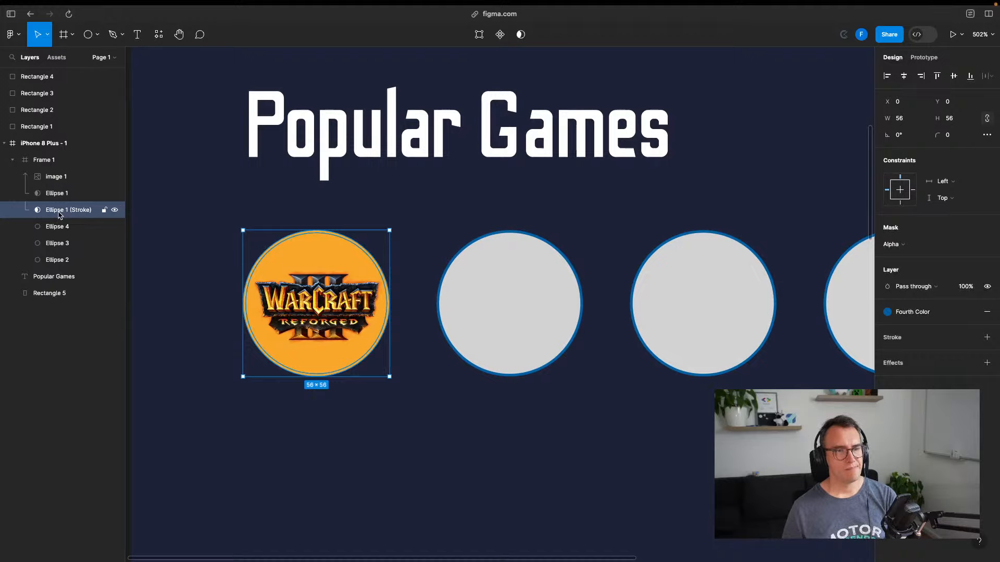
left_click_drag(61, 214, 59, 189)
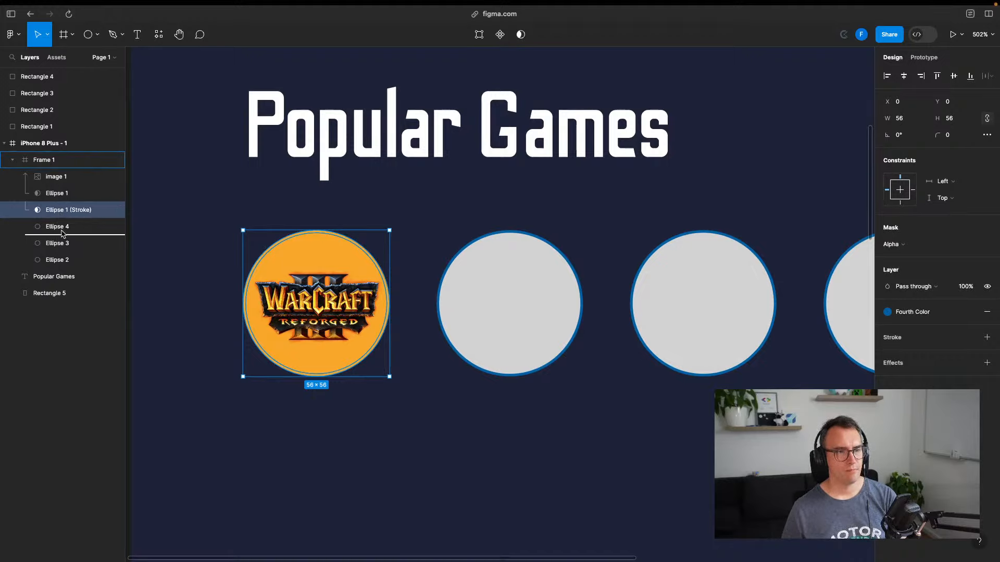
left_click_drag(62, 231, 60, 197)
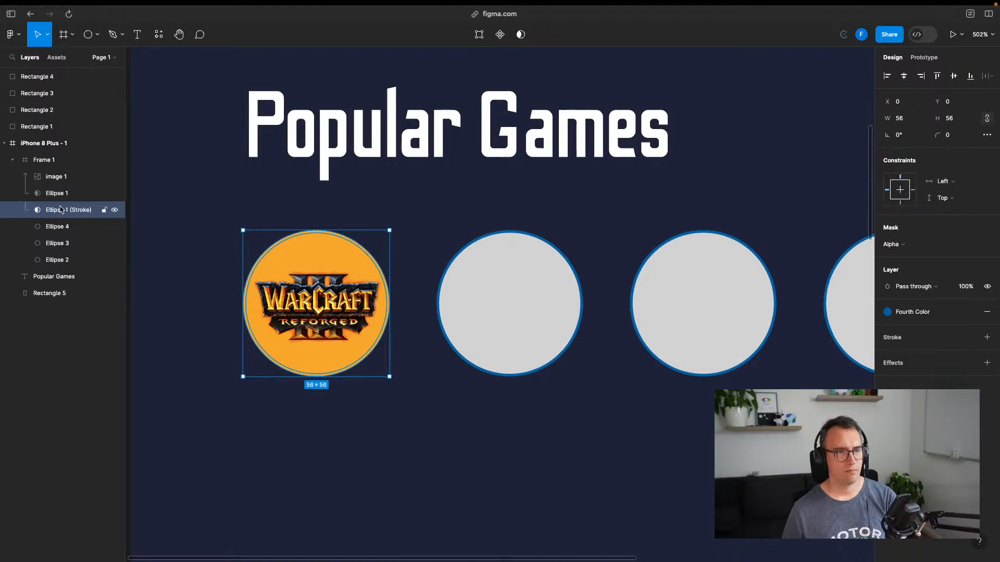
key("Delete")
left_click(364, 210)
left_click(319, 260)
Round the Warcraft logo image with a corner radius of 100
double_click(322, 257)
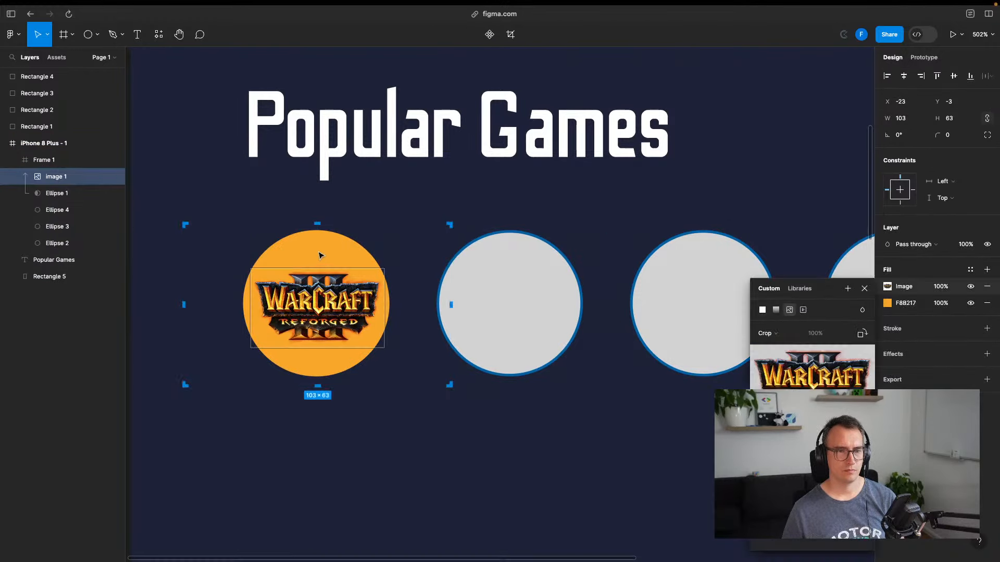
key("Escape")
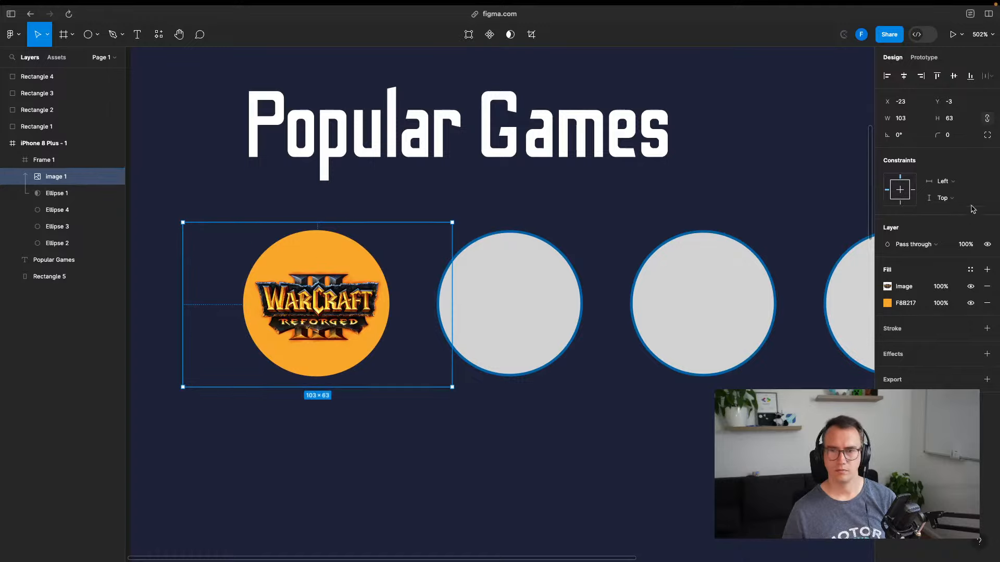
left_click(945, 135)
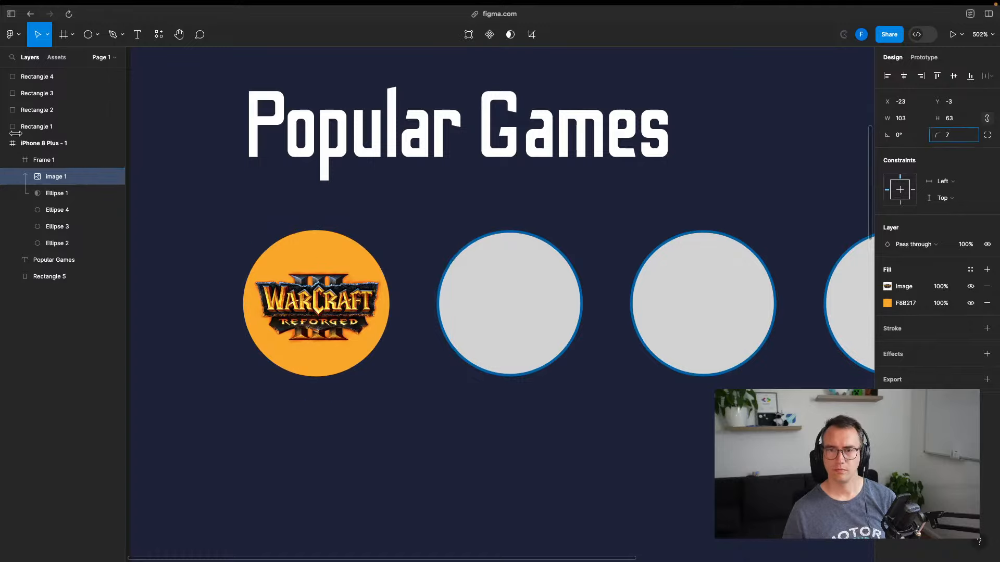
type("8")
key("Return")
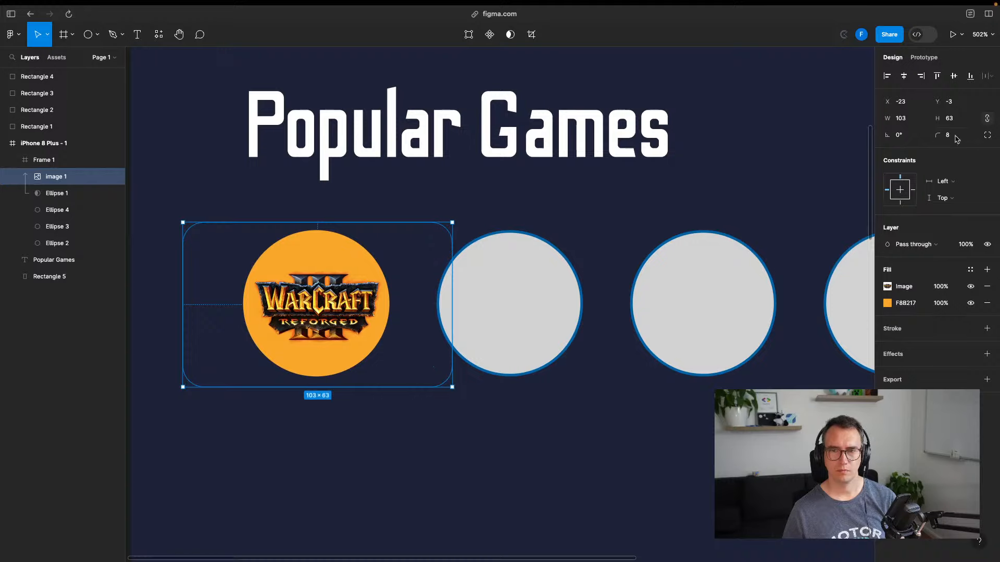
type("100")
key("Return")
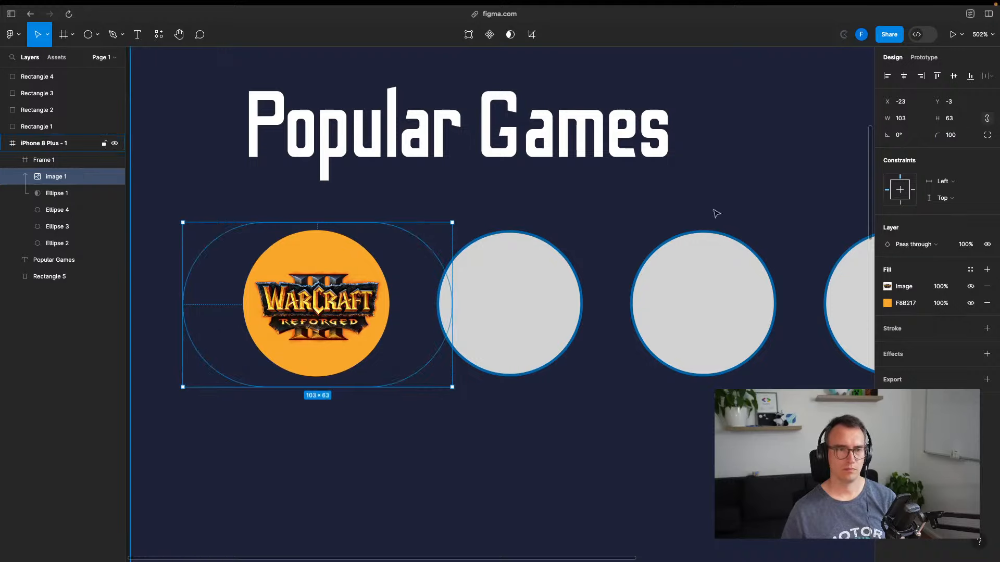
Trim the logo image's edges so it fits inside the first circle
left_click_drag(452, 288, 391, 292)
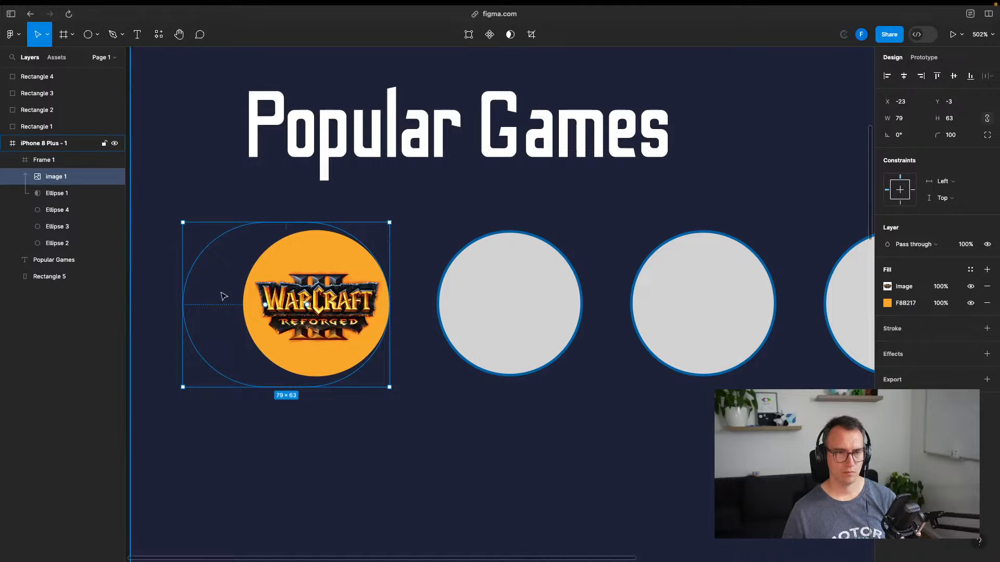
left_click_drag(182, 299, 242, 299)
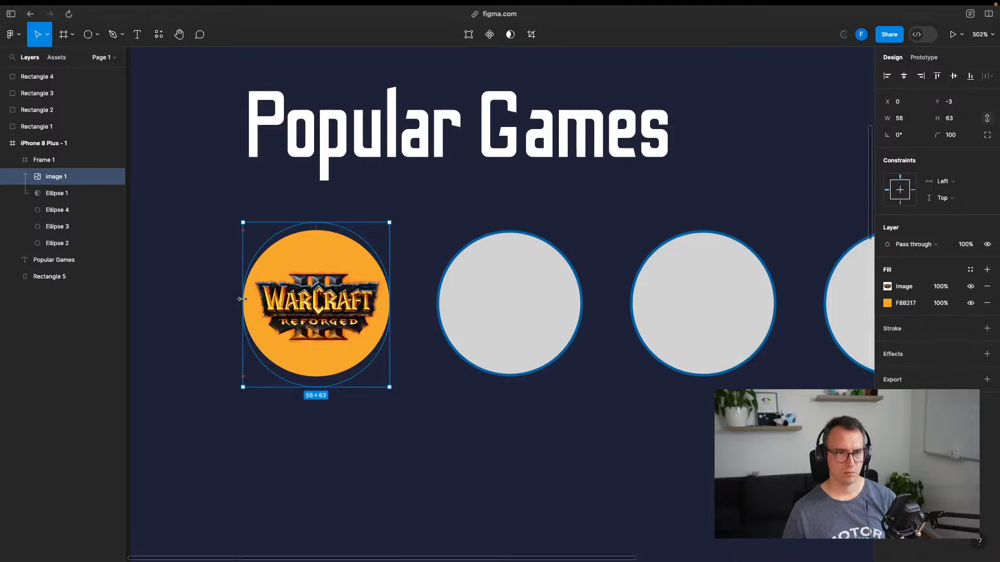
left_click_drag(313, 387, 312, 376)
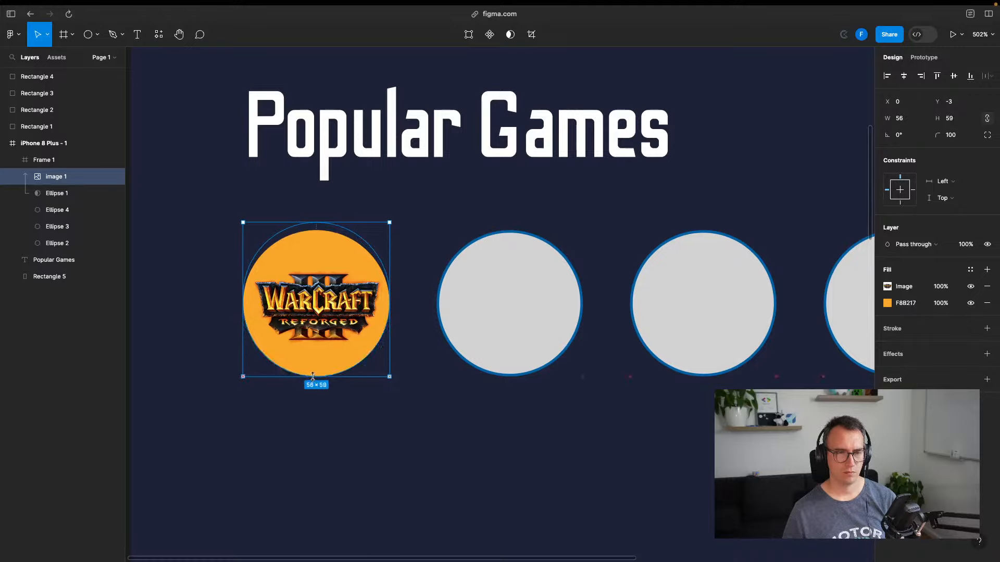
left_click_drag(318, 222, 318, 235)
left_click_drag(313, 373, 313, 369)
left_click_drag(390, 299, 385, 299)
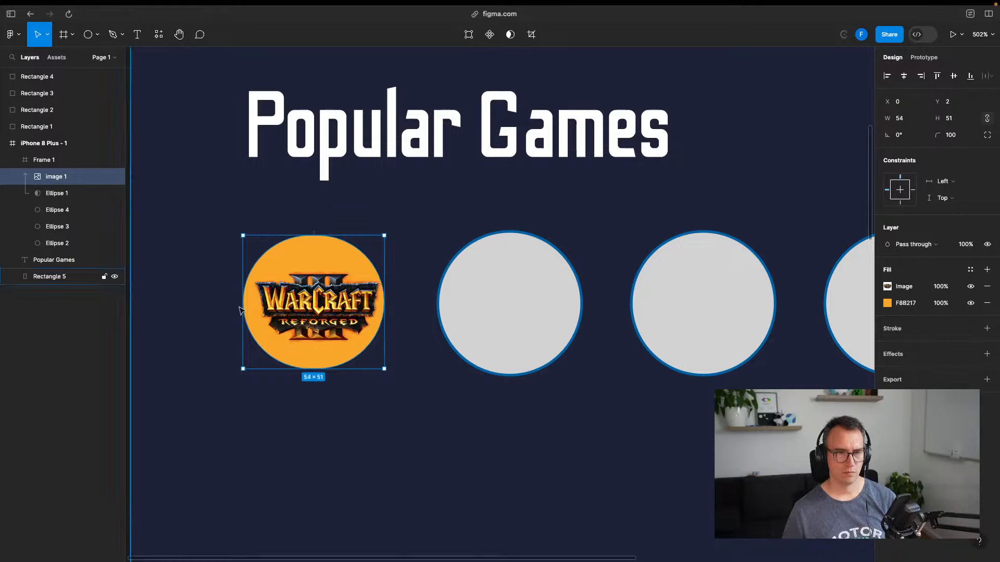
left_click_drag(243, 303, 248, 303)
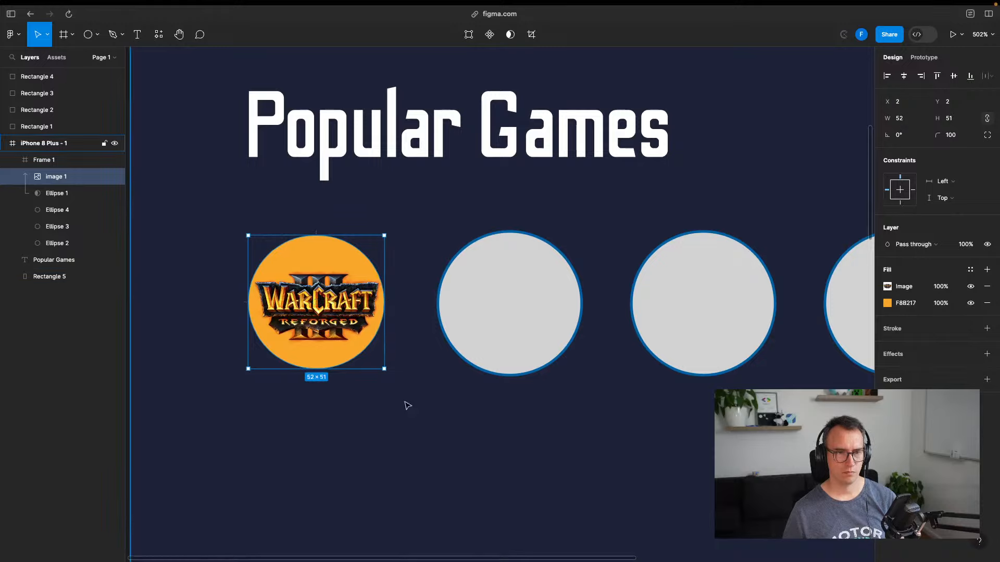
left_click(456, 362)
Duplicate the blue-outlined grey circle and place the copy behind the Warcraft logo
left_click(503, 318)
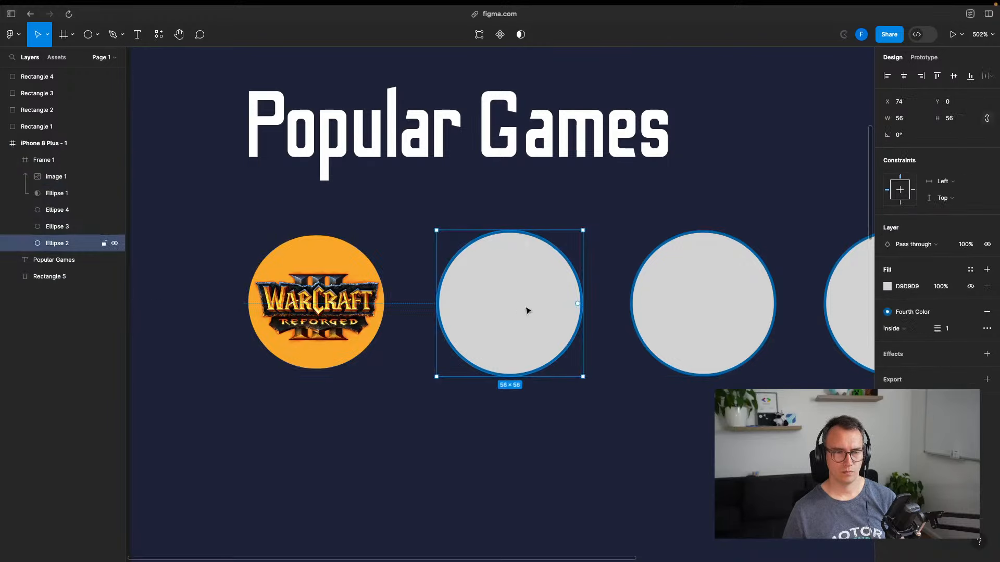
key("ctrl+d")
left_click_drag(526, 311, 328, 309)
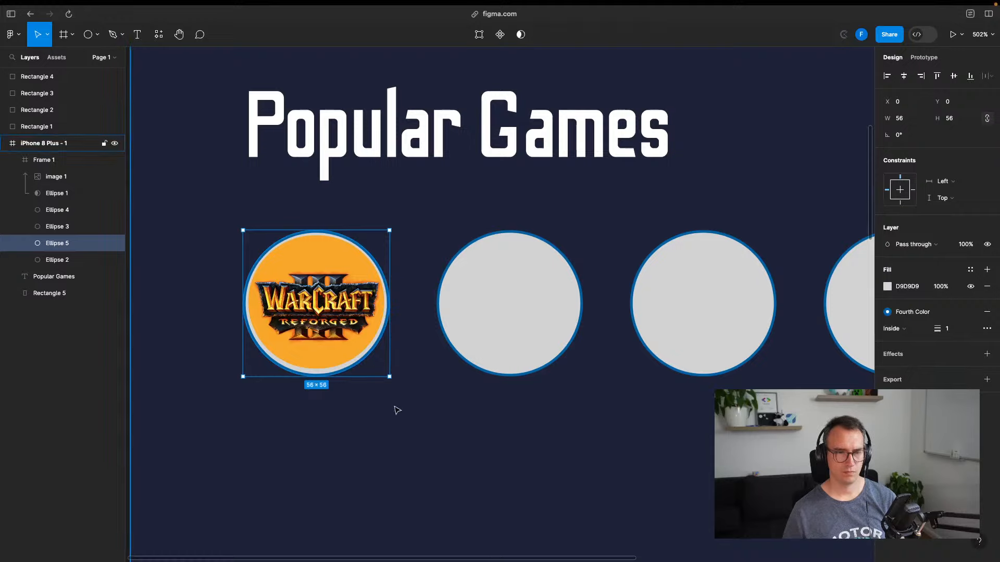
Resize the logo image to 54×54 within the blue border and save the file
double_click(329, 353)
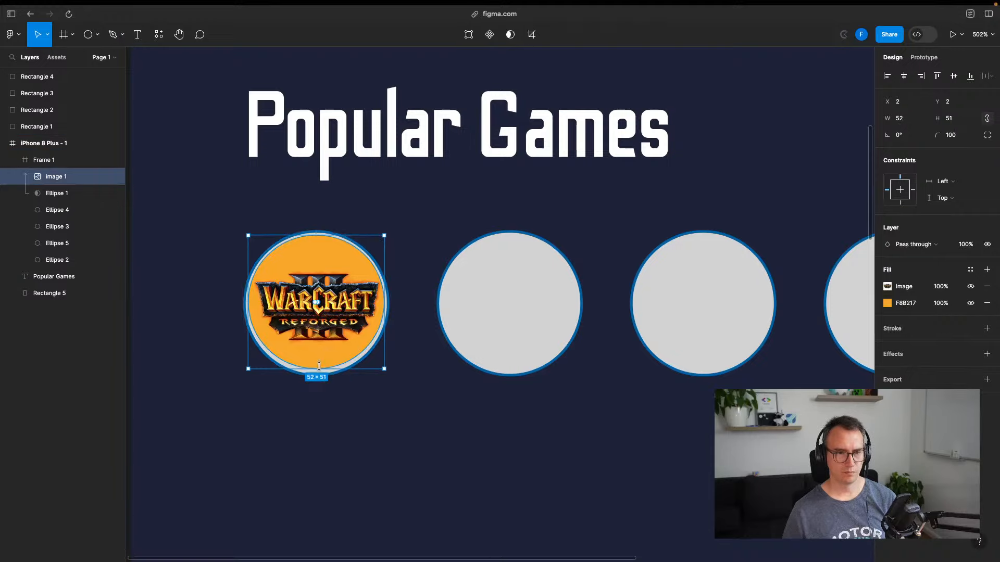
left_click_drag(318, 369, 317, 373)
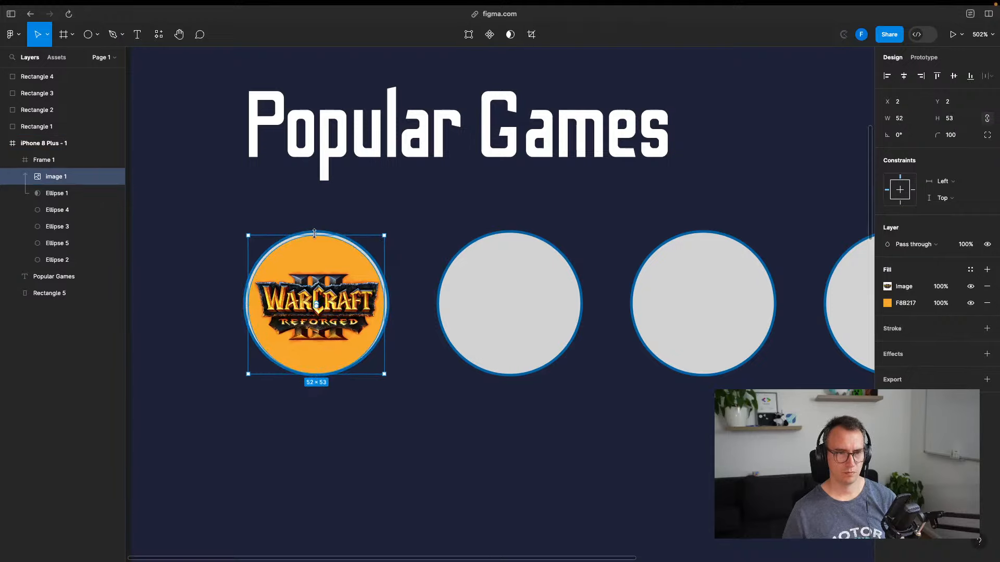
left_click_drag(314, 232, 314, 233)
left_click_drag(243, 289, 245, 289)
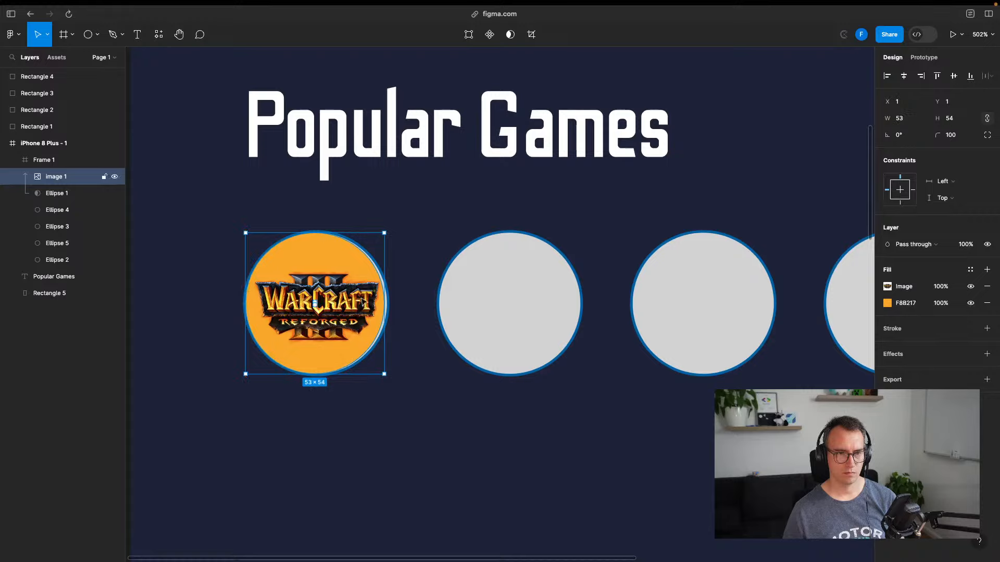
left_click_drag(384, 296, 387, 296)
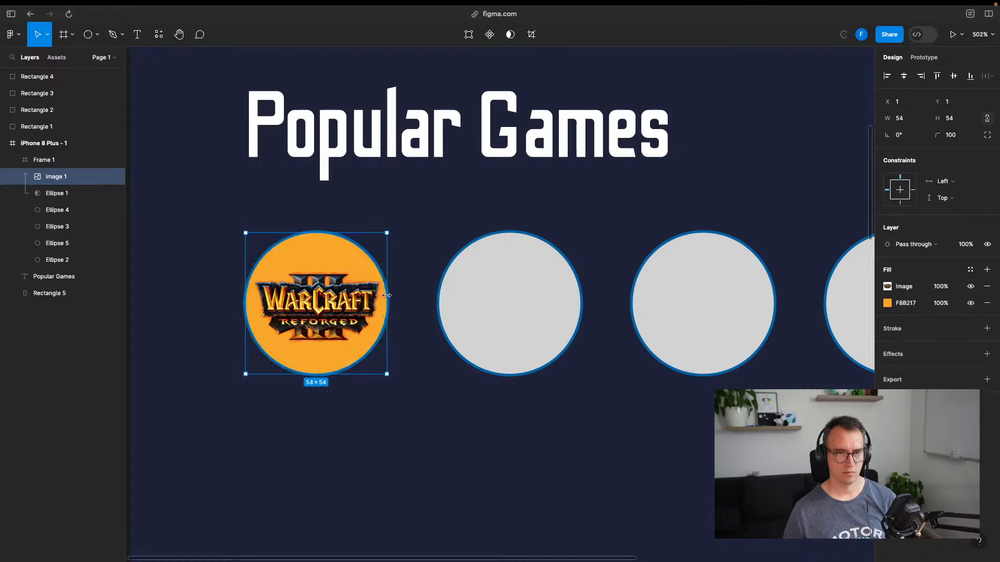
left_click(445, 210)
key("super+s")
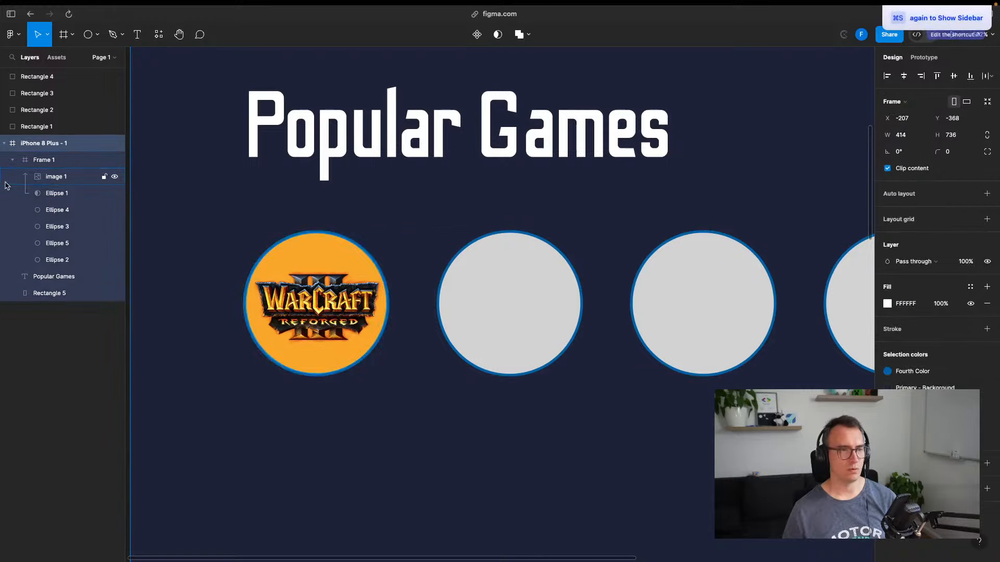
Copy the Warcraft logo and its circle mask onto the second circle
left_click(58, 178)
left_click(58, 194)
left_click(59, 178, "shift")
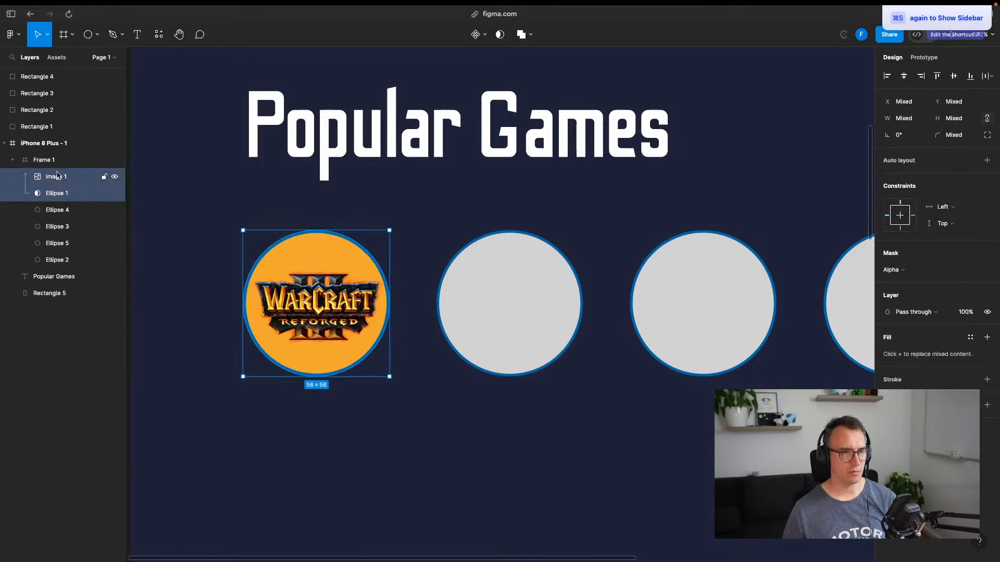
left_click(59, 164)
left_click(57, 210)
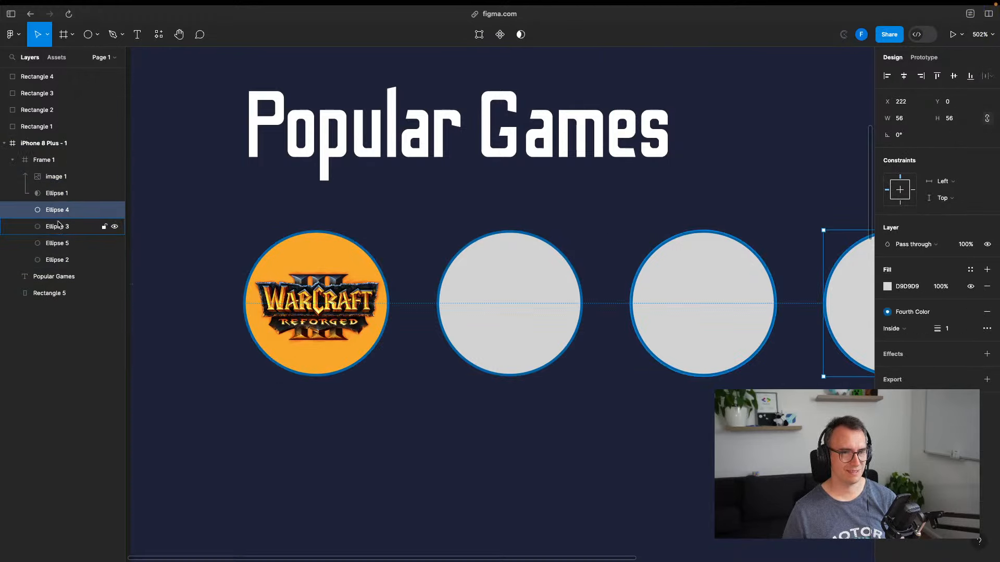
left_click(57, 194)
left_click(56, 184, "shift")
left_click_drag(336, 256, 530, 256)
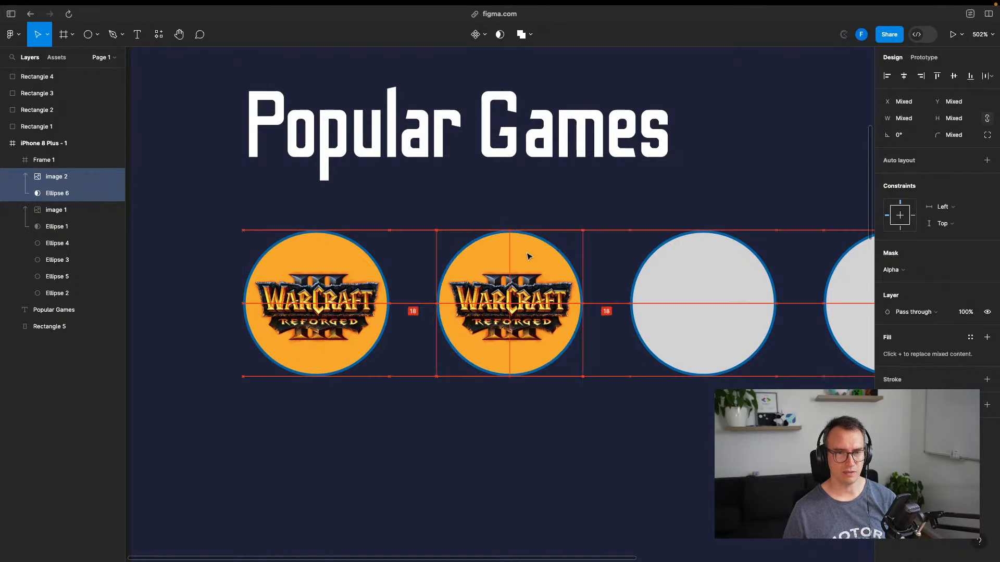
left_click(568, 437)
Find the duplicate logo (image 2) and Ellipse 6 in Layers and delete them
left_click(507, 292)
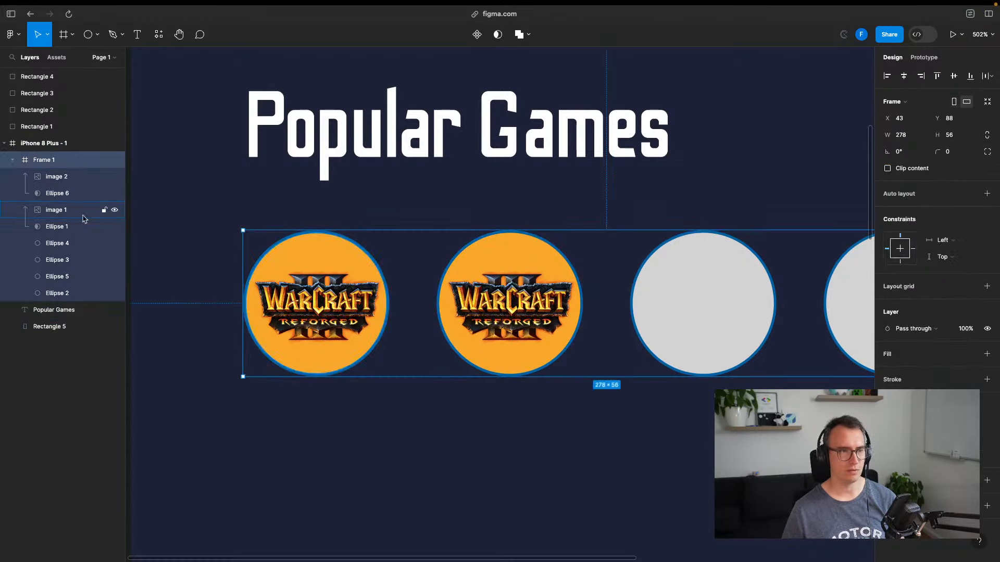
left_click(56, 213)
left_click(54, 228)
left_click(54, 194)
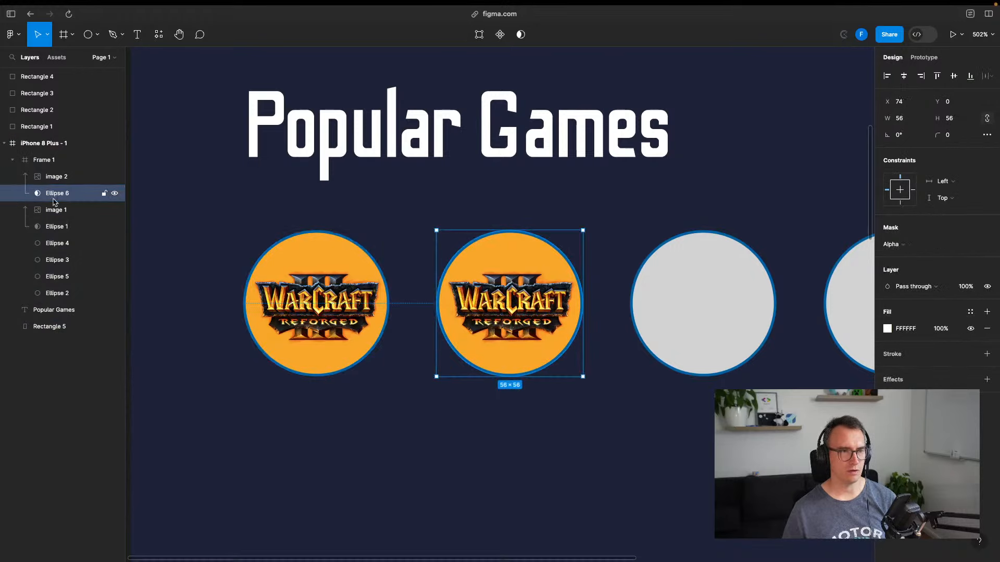
left_click(54, 181)
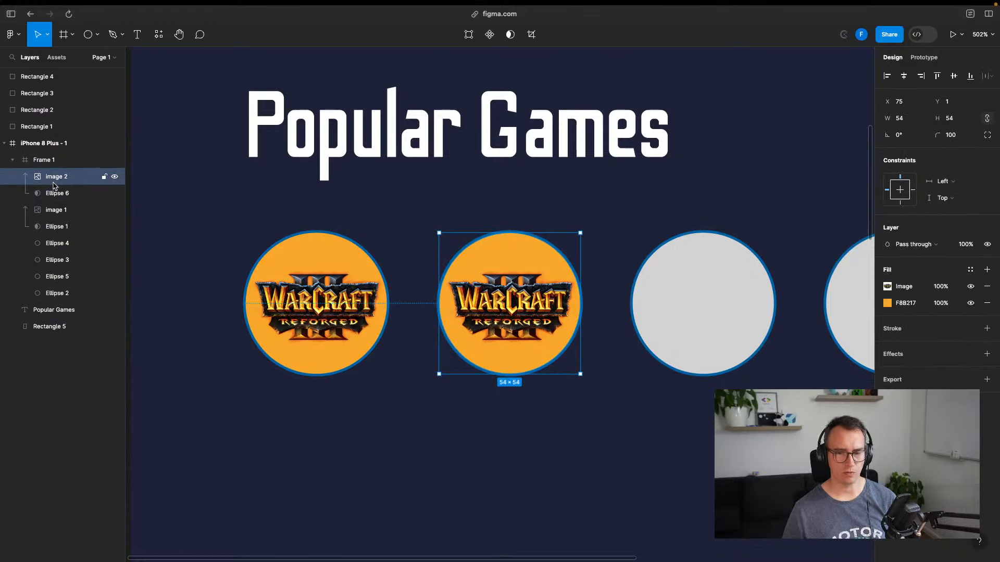
left_click(112, 179)
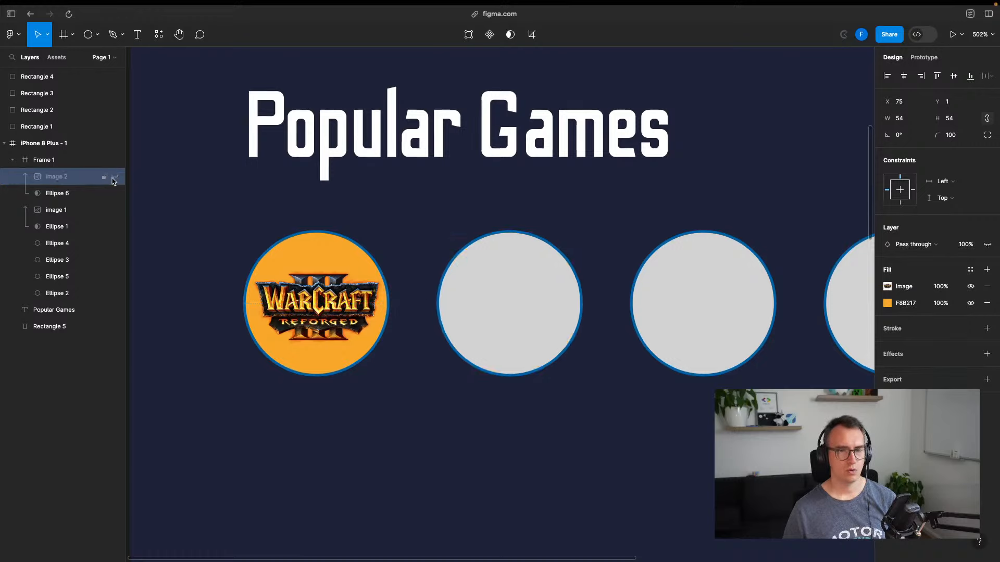
left_click(111, 179)
left_click(60, 194, "shift")
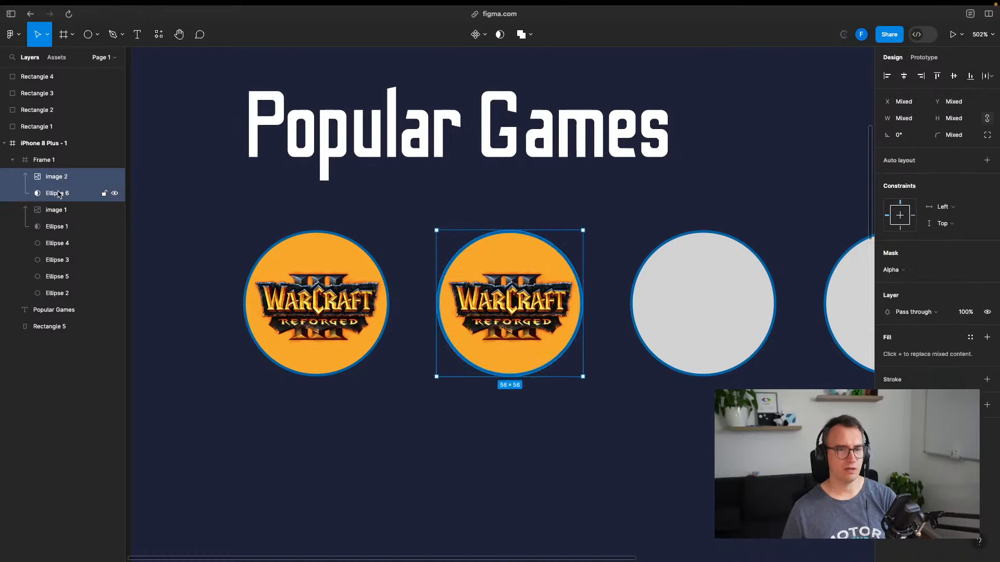
key("Delete")
left_click(53, 161)
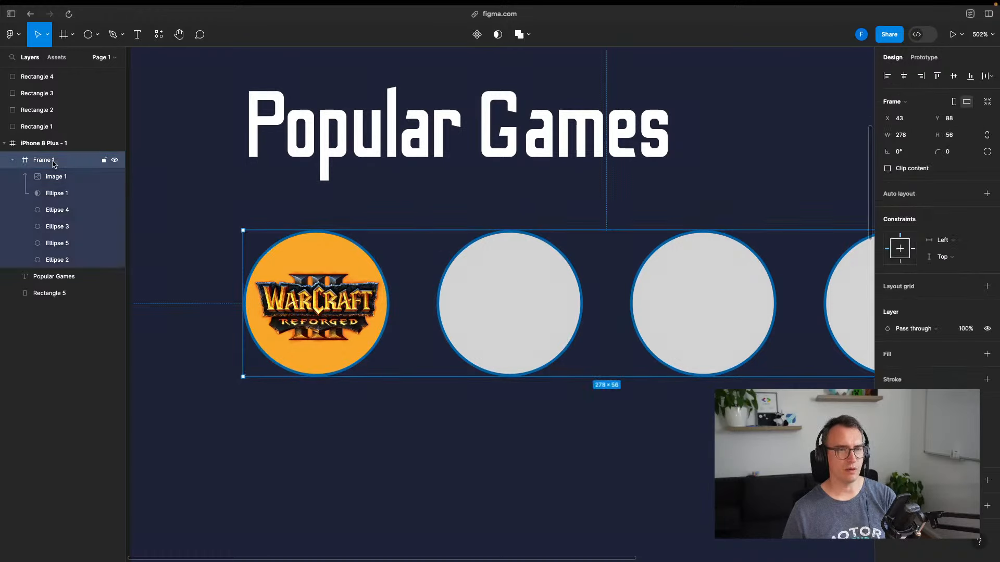
Duplicate the iPhone 8 Plus screen and delete the Popular Games title and circles row from the copy
scroll(376, 406, "down", 10)
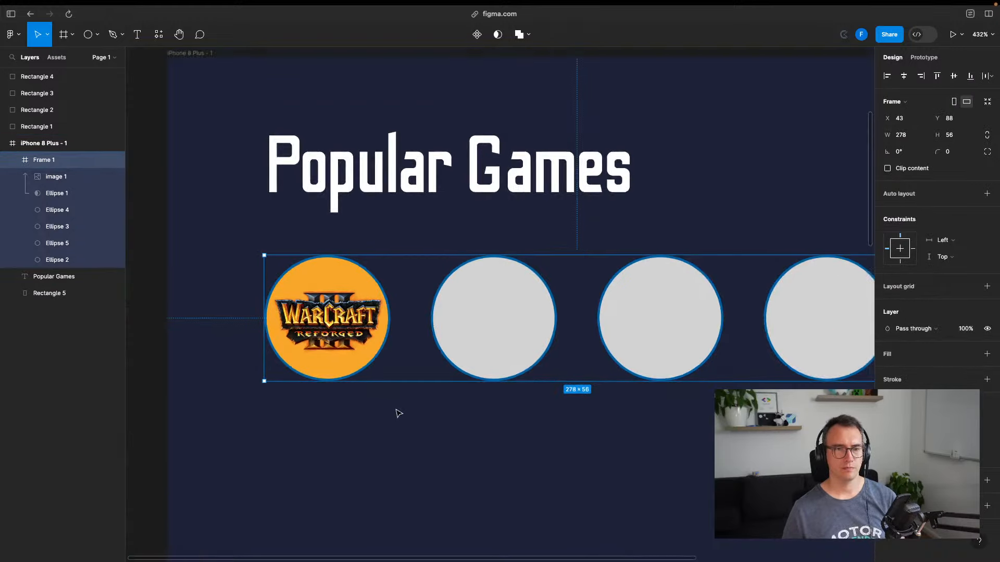
scroll(414, 338, "down", 2)
scroll(417, 364, "left", 1)
left_click(759, 305)
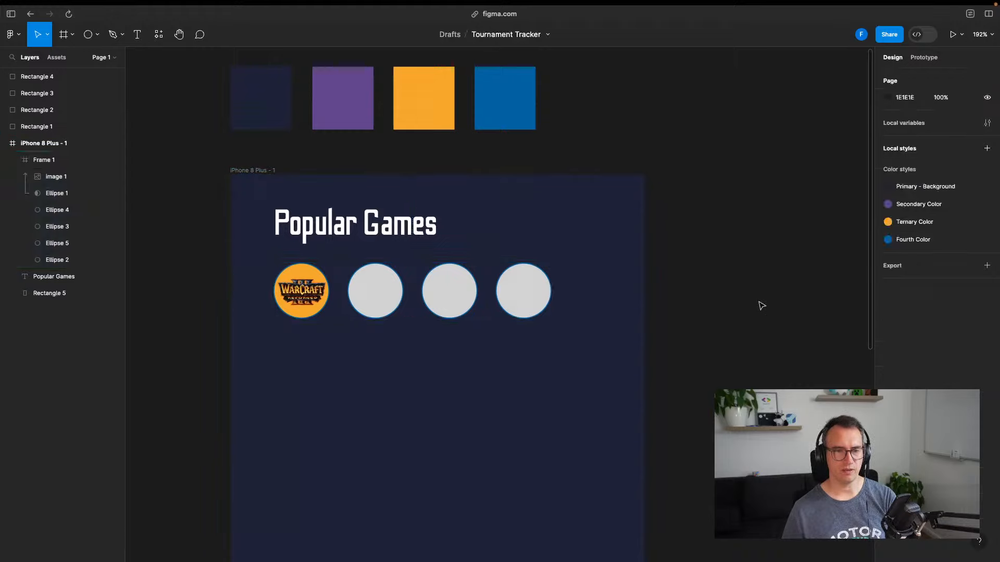
left_click(538, 224)
key("super+d")
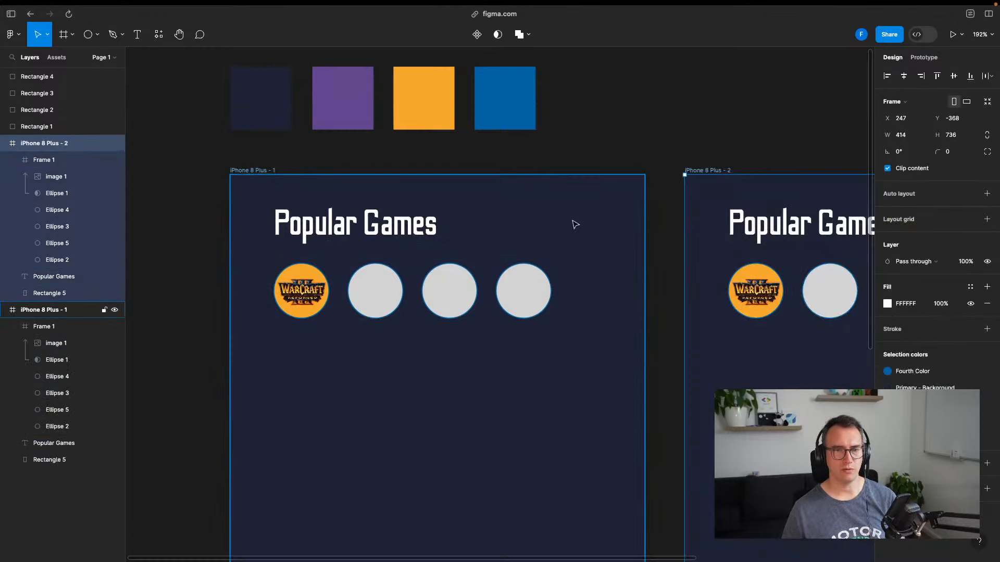
scroll(650, 266, "right", 10)
left_click(438, 259)
left_click(448, 204)
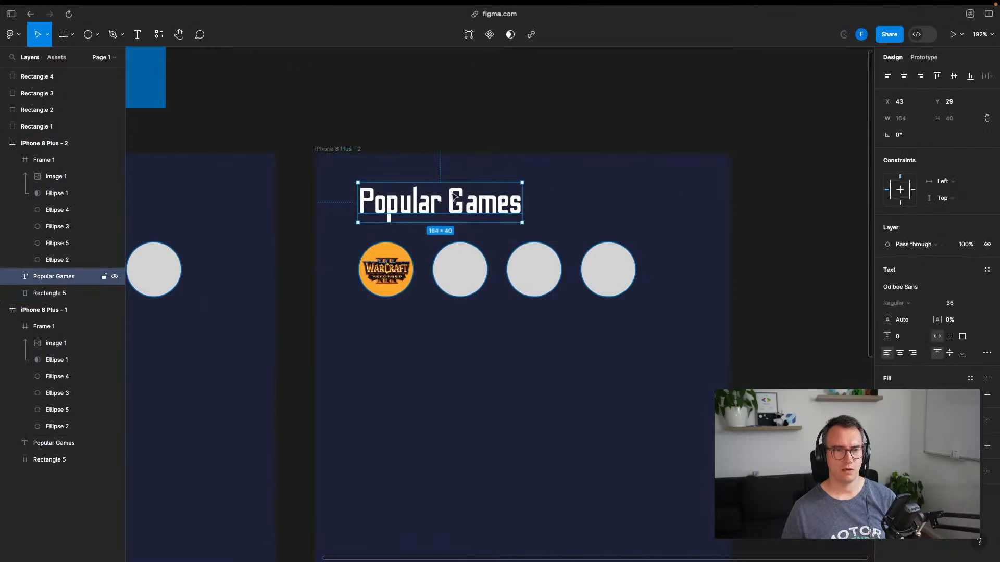
key("Delete")
left_click(465, 267)
key("Delete")
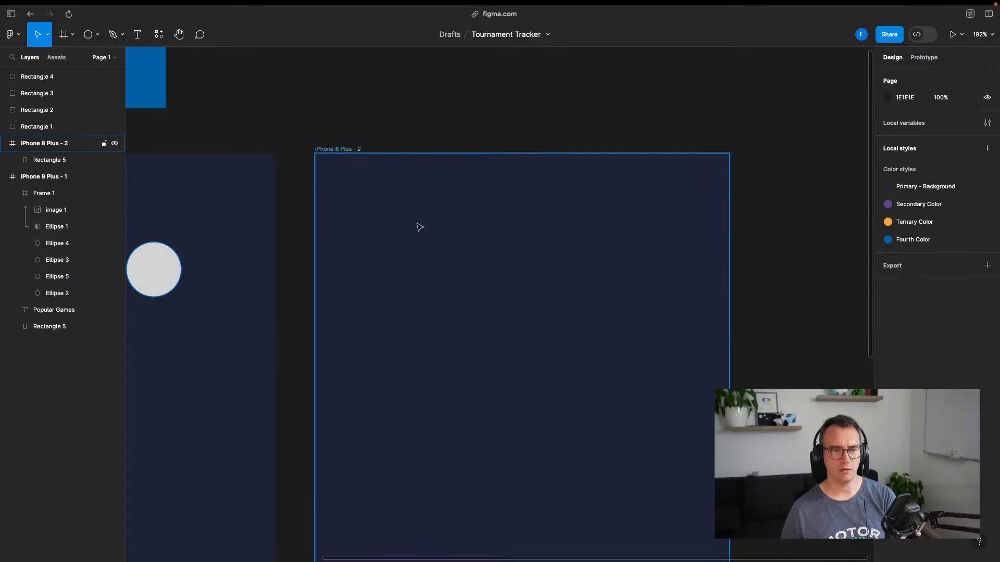
Add the heading 'Warcraft III Tournaments' near the top-left of the new screen
key("t")
left_click(350, 185)
type("Warcraft III")
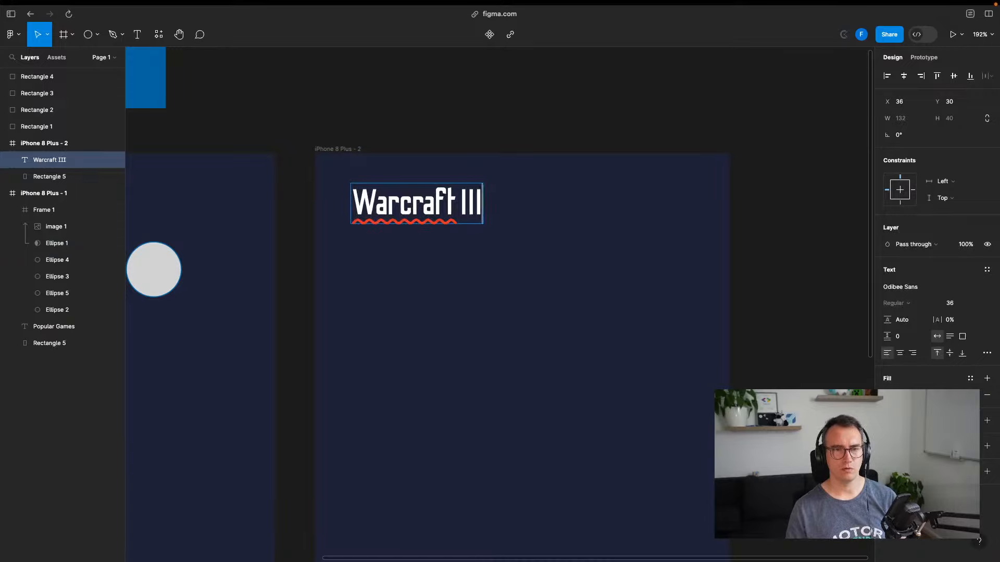
type(" Tournaments")
key("Escape")
left_click(500, 133)
mouse_move(516, 200)
left_mouse_down()
mouse_move(502, 193)
mouse_move(503, 203)
left_mouse_up()
left_click(499, 89)
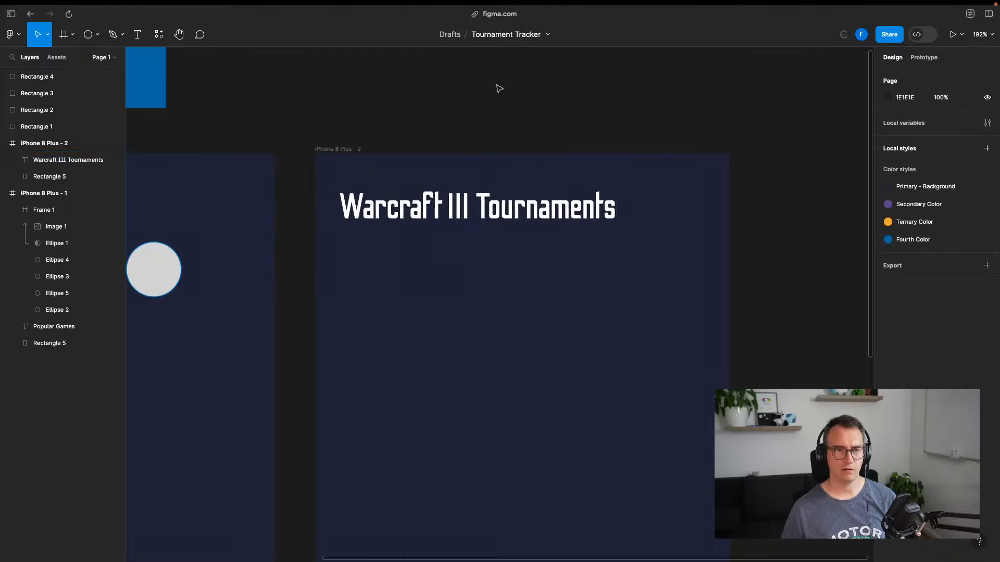
Try removing 'Tournaments' from the heading, then restore the full title
key("t")
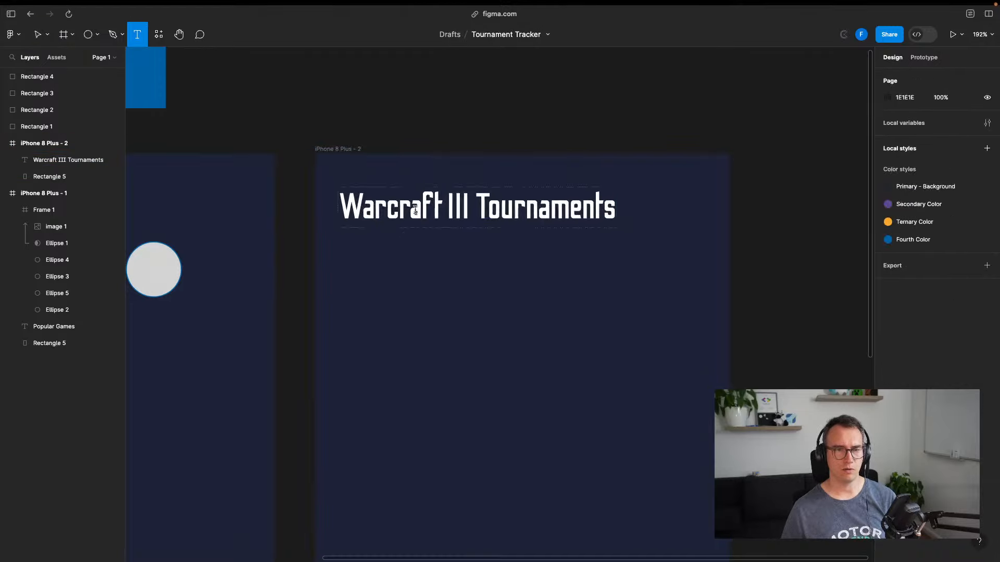
key("v")
double_click(509, 204)
double_click(509, 204)
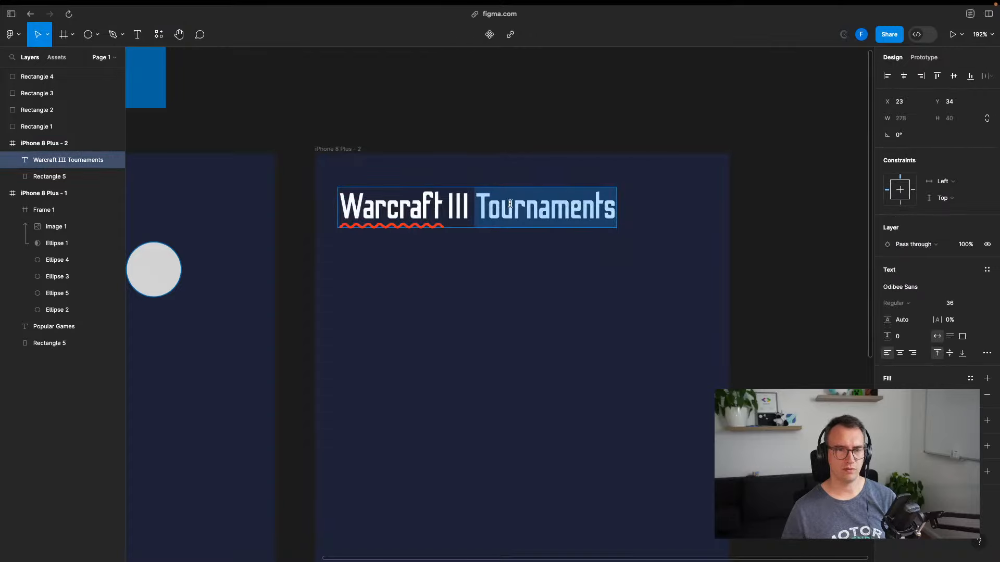
key("BackSpace")
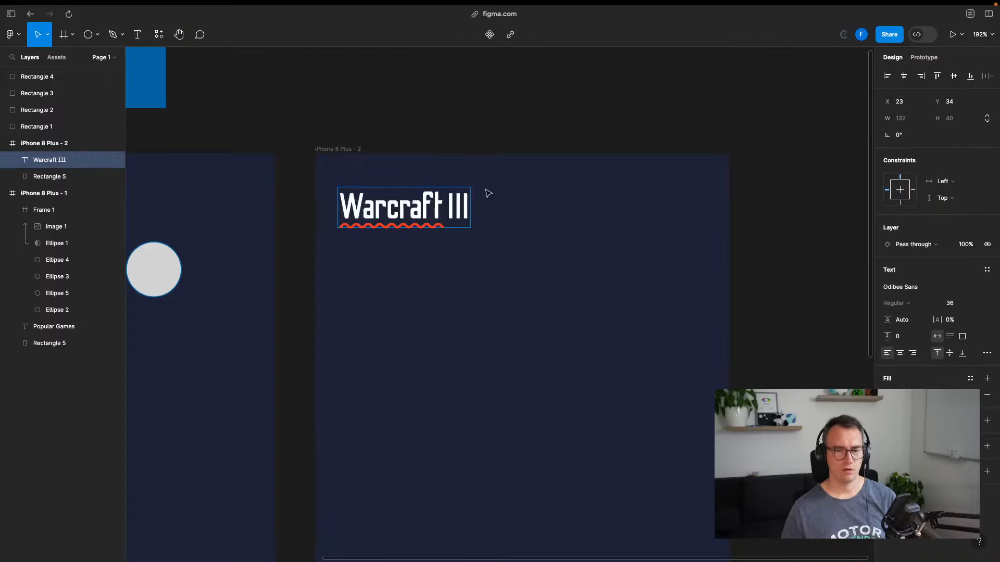
key("ctrl+z")
key("Escape")
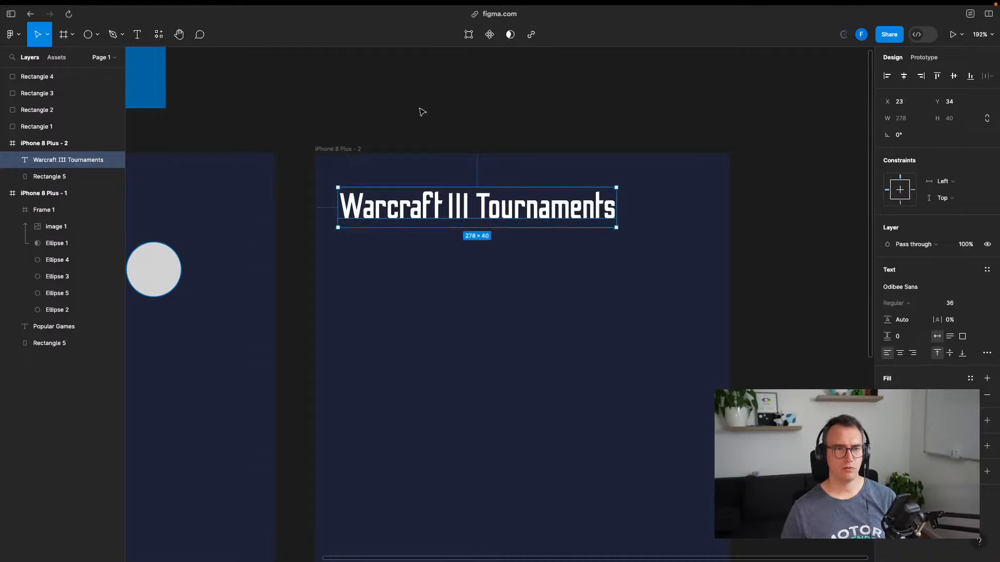
key("Escape")
Add a subheading below the title, settling on 'Activat Tournaments' after trying 'Upcoming' and 'Ongoing'
key("t")
left_click(350, 261)
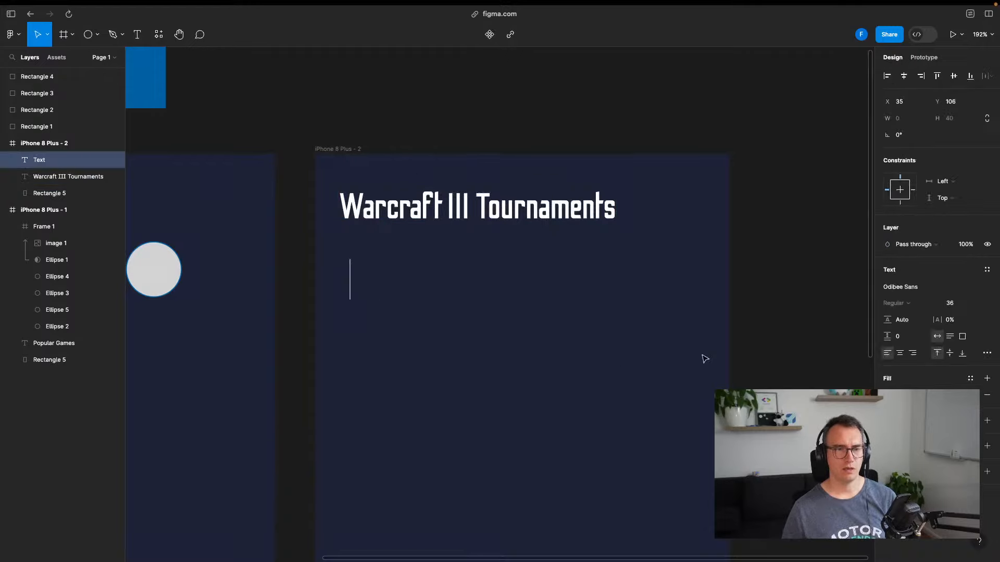
type("C")
key("BackSpace")
type("Upcoming Tour")
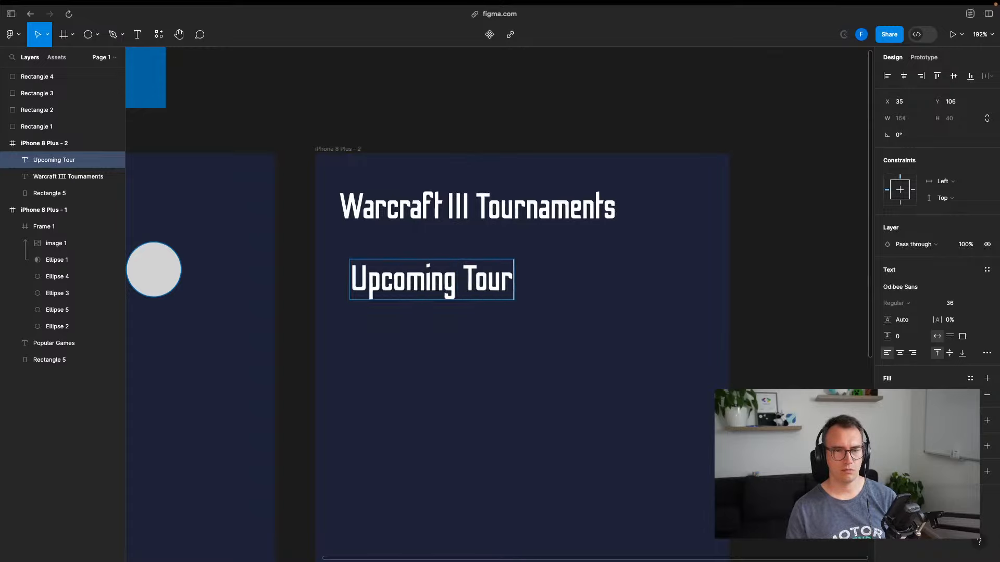
type("nament")
key("super+a")
key("BackSpace")
type("O")
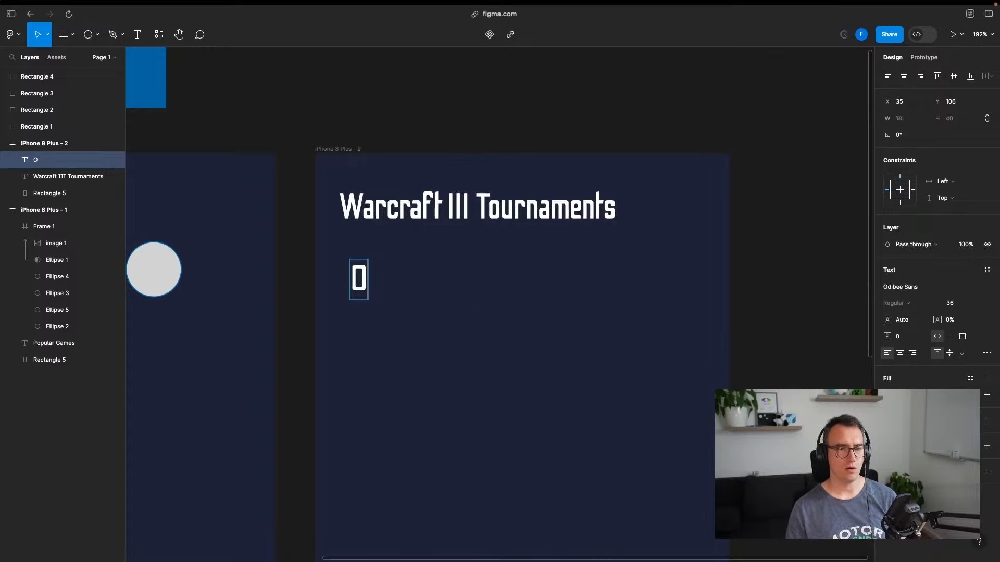
type("Ngoi")
key("BackSpace")
key("BackSpace")
key("BackSpace")
key("BackSpace")
type("ngoin")
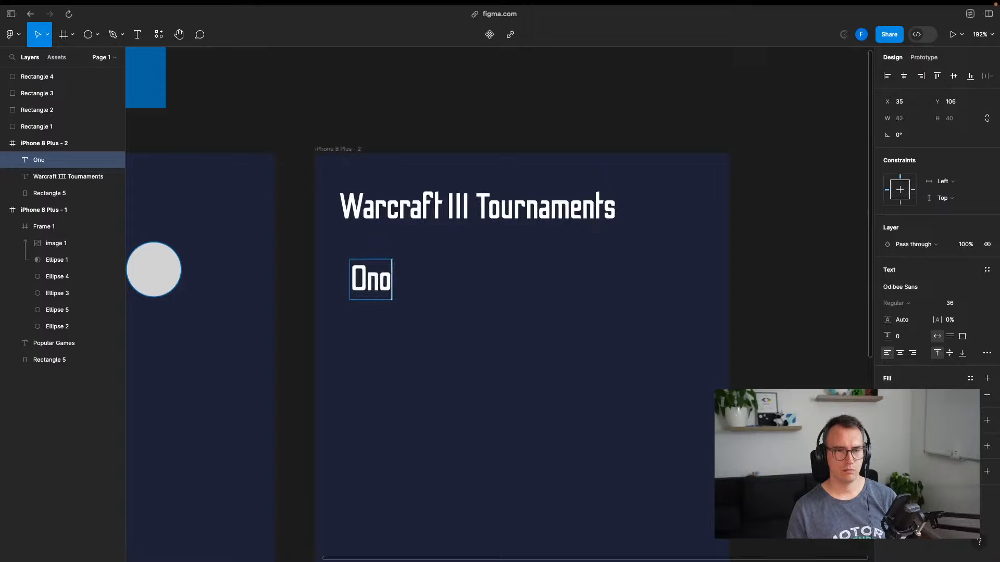
type("g")
key("super+a")
key("BackSpace")
type("A")
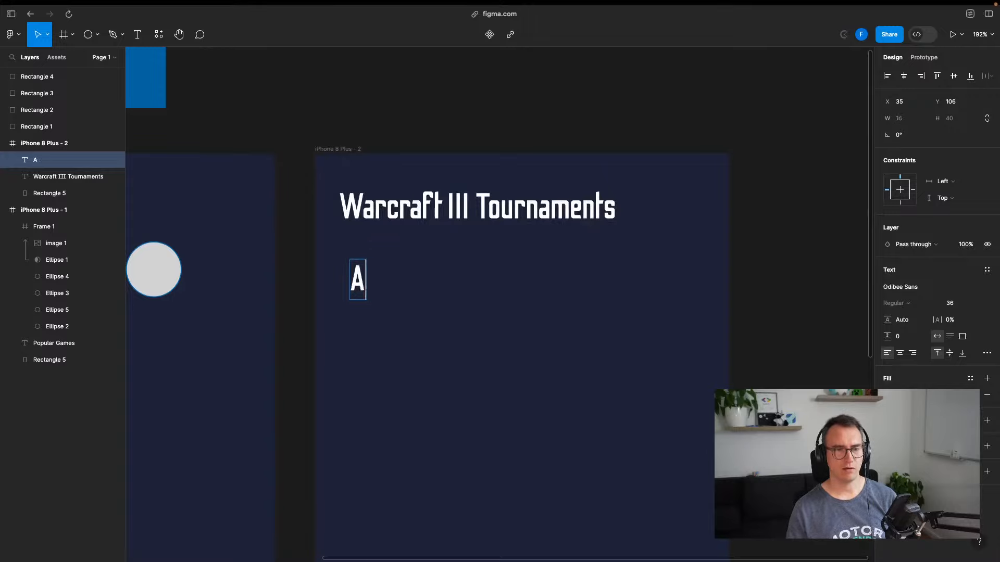
type("ctivate T")
key("BackSpace")
key("BackSpace")
key("BackSpace")
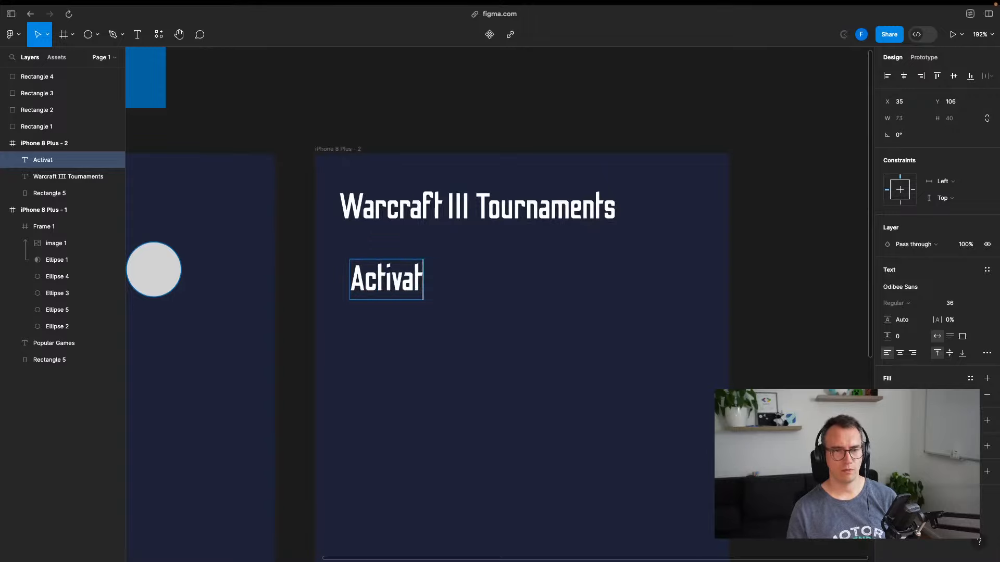
type("Tournaments")
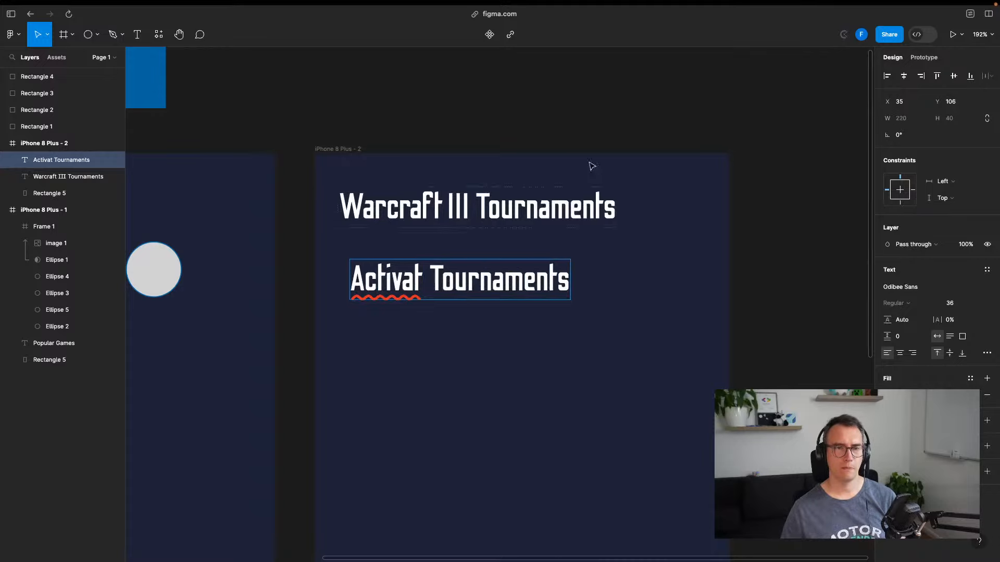
key("Escape")
Set the subheading to font size 32 and move it beneath the heading
left_click(978, 306)
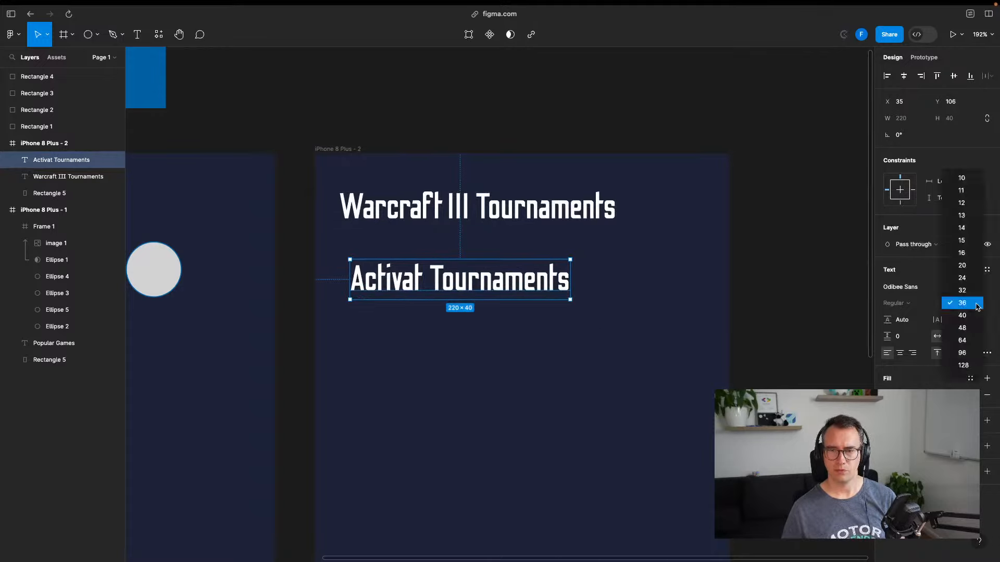
left_click(969, 290)
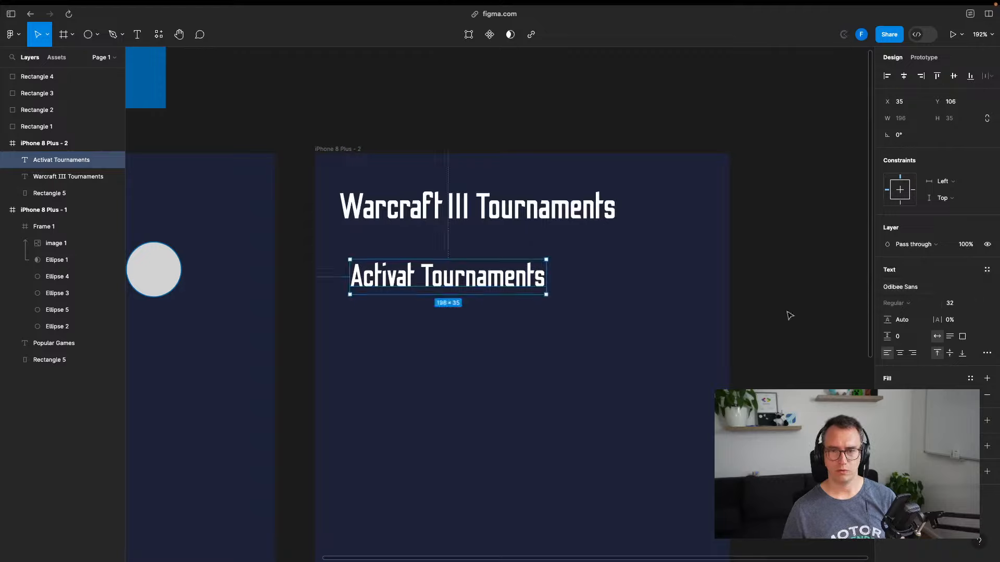
key("Escape")
key("Escape")
left_click_drag(489, 274, 411, 276)
Fix the typo so the subheading reads 'Active Tournaments'
double_click(401, 267)
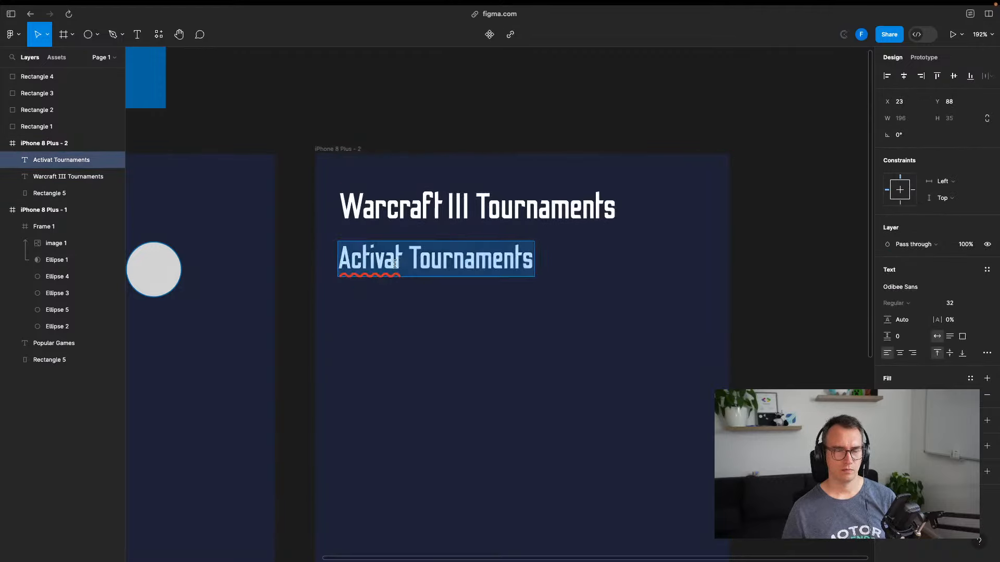
double_click(402, 265)
key("Right")
key("BackSpace")
key("BackSpace")
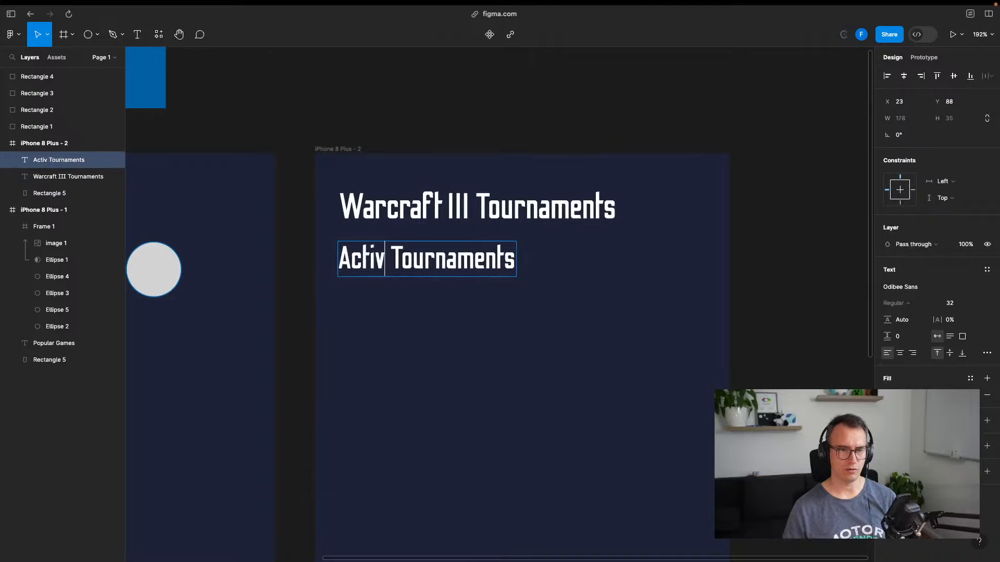
type("e")
key("Escape")
left_click(429, 101)
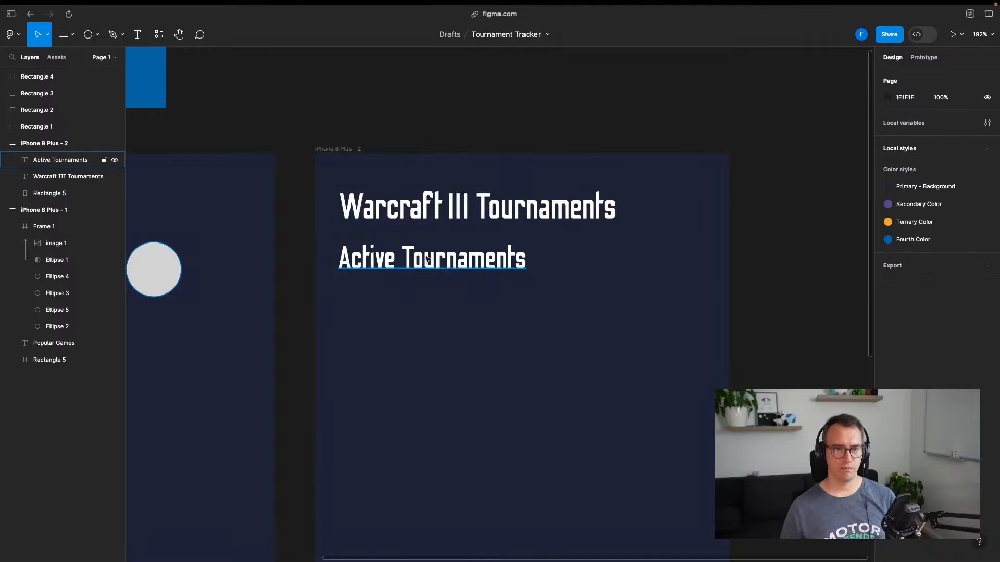
scroll(384, 258, "down", 3)
scroll(384, 258, "right", 3)
scroll(346, 328, "down", 2)
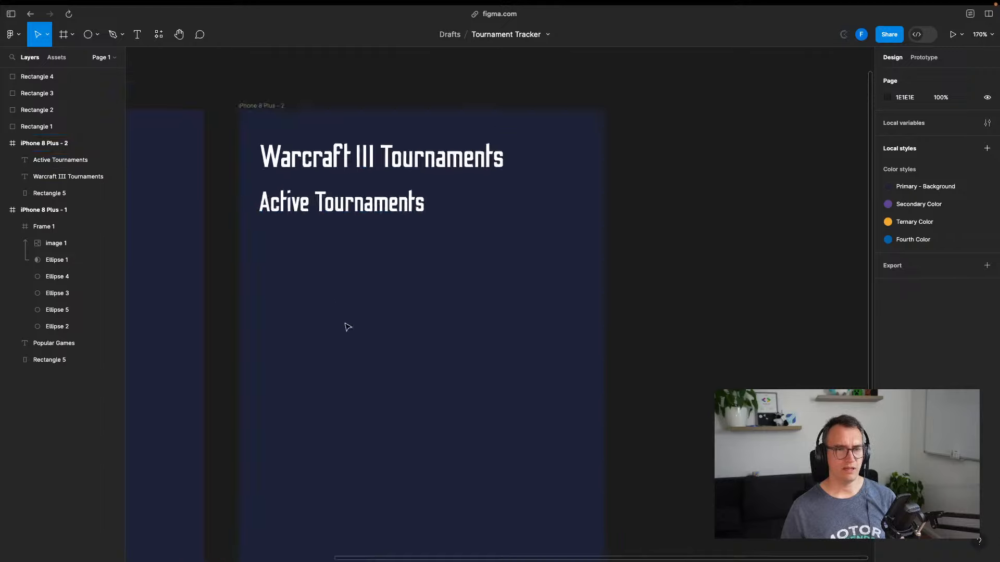
left_click_drag(402, 332, 455, 291)
scroll(463, 292, "down", 2)
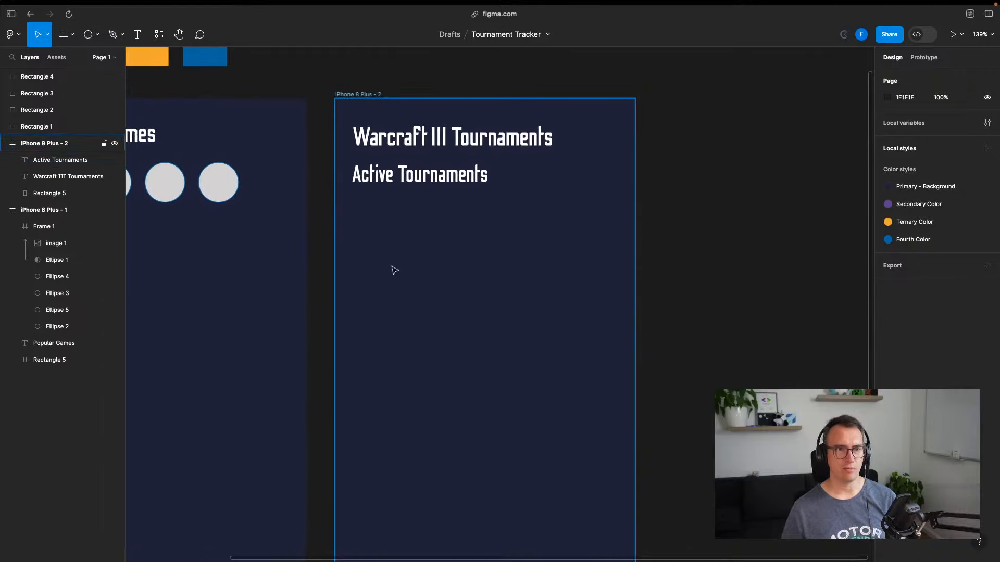
Draw a 360×52 rectangle bar below the Active Tournaments subheading
left_click(88, 35)
left_click(99, 35)
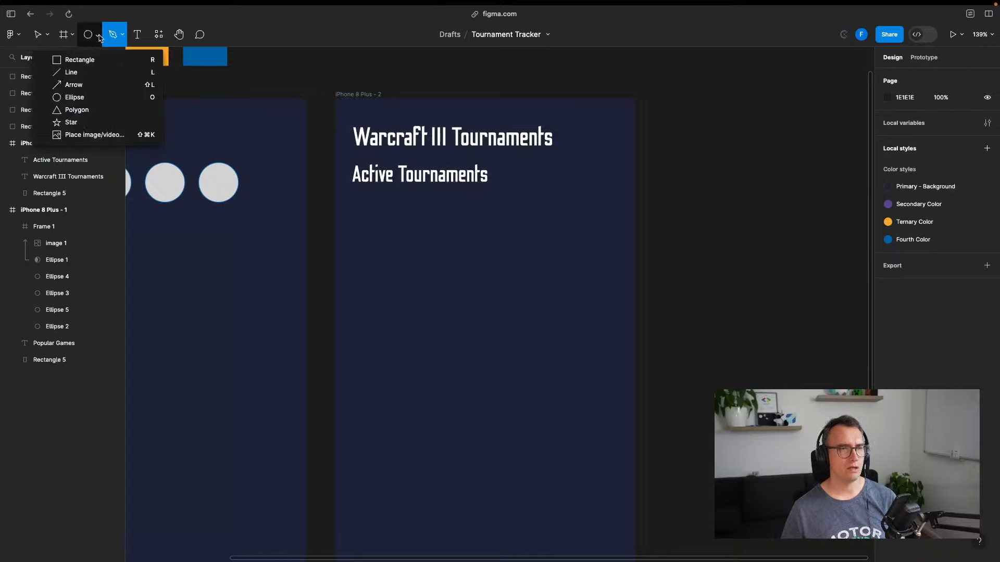
left_click(96, 54)
left_click(97, 35)
left_click(97, 59)
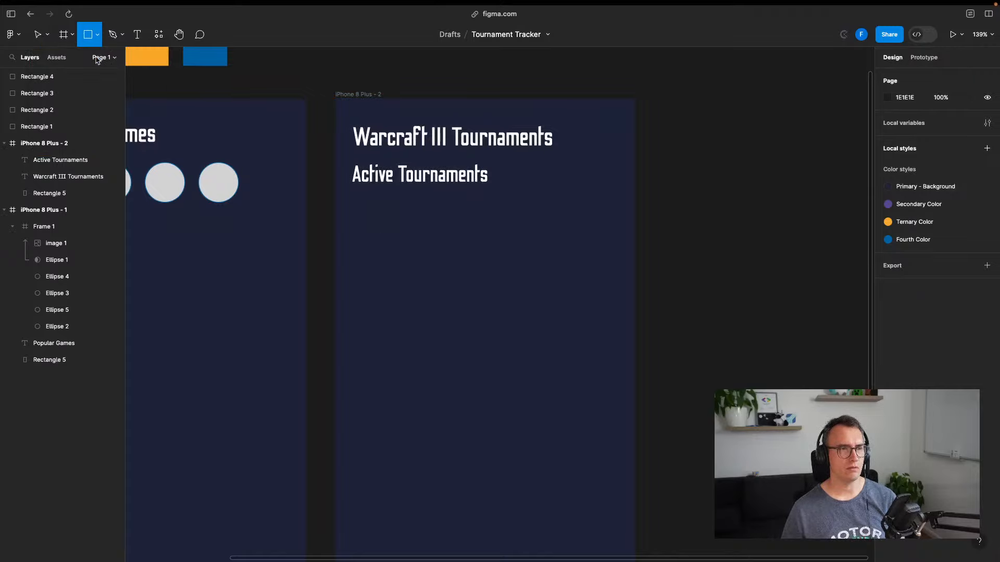
mouse_move(353, 216)
left_mouse_down()
mouse_move(520, 261)
mouse_move(614, 242)
mouse_move(614, 253)
left_mouse_up()
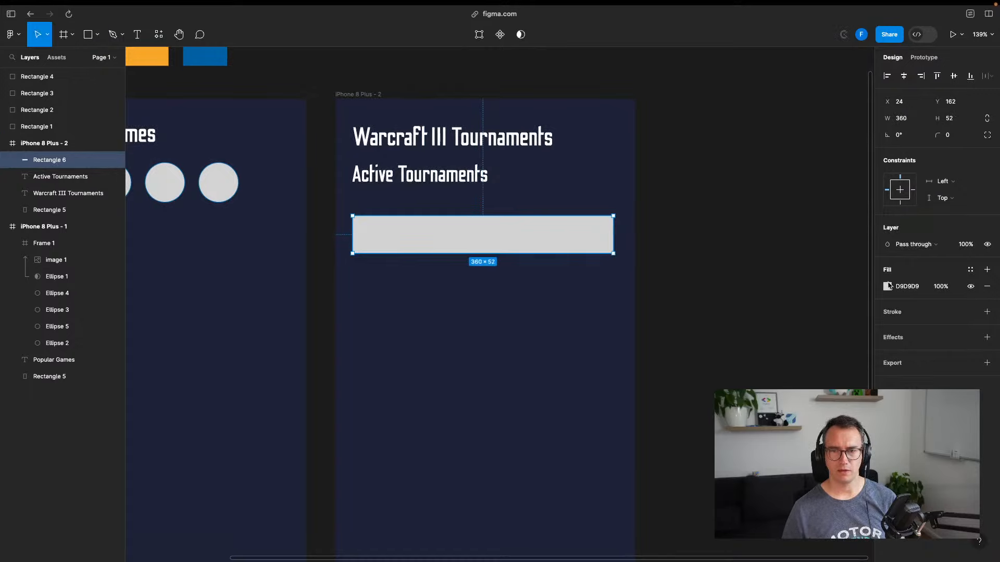
scroll(777, 317, "up", 3)
scroll(776, 317, "left", 4)
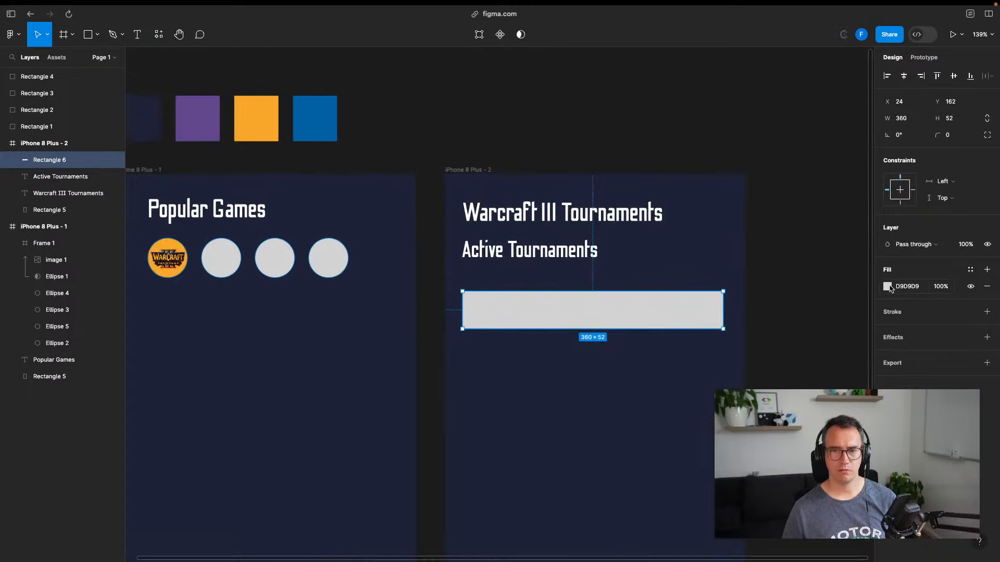
Fill the bar with the purple Secondary Color style
left_click(887, 287)
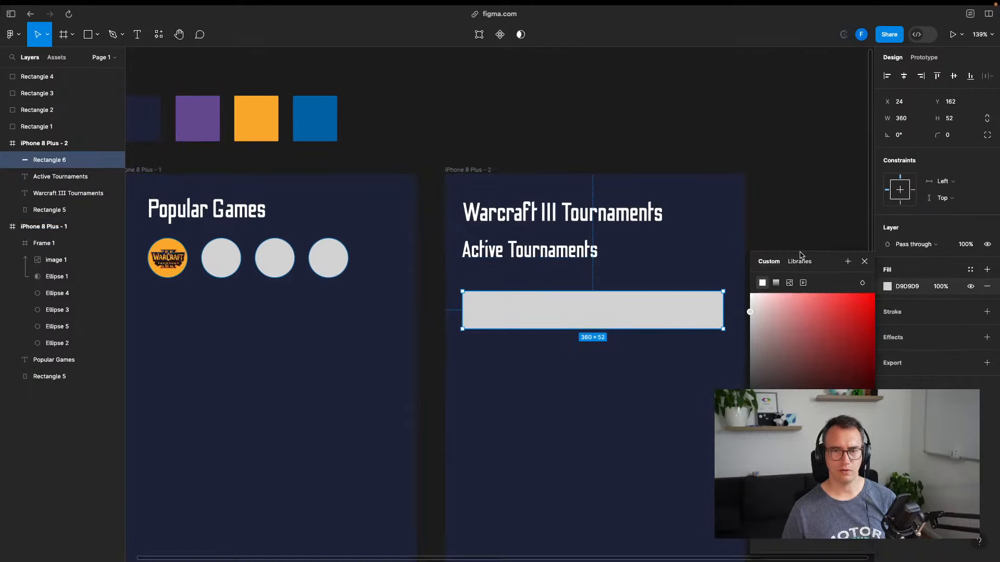
left_click(799, 261)
left_click(797, 345)
scroll(745, 174, "right", 2)
scroll(744, 174, "down", 1)
left_click(745, 174)
left_click(586, 295)
left_click(643, 328)
Add a 'CREEPCAMP LEAGUE' text label inside the purple bar and move it up toward the top-left
key("t")
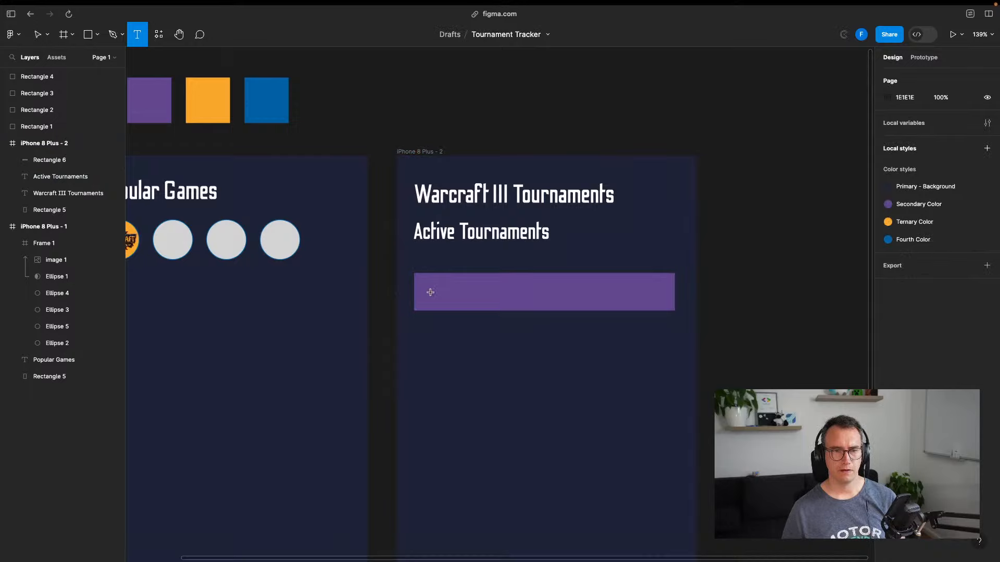
left_click(430, 292)
type("CREEPC")
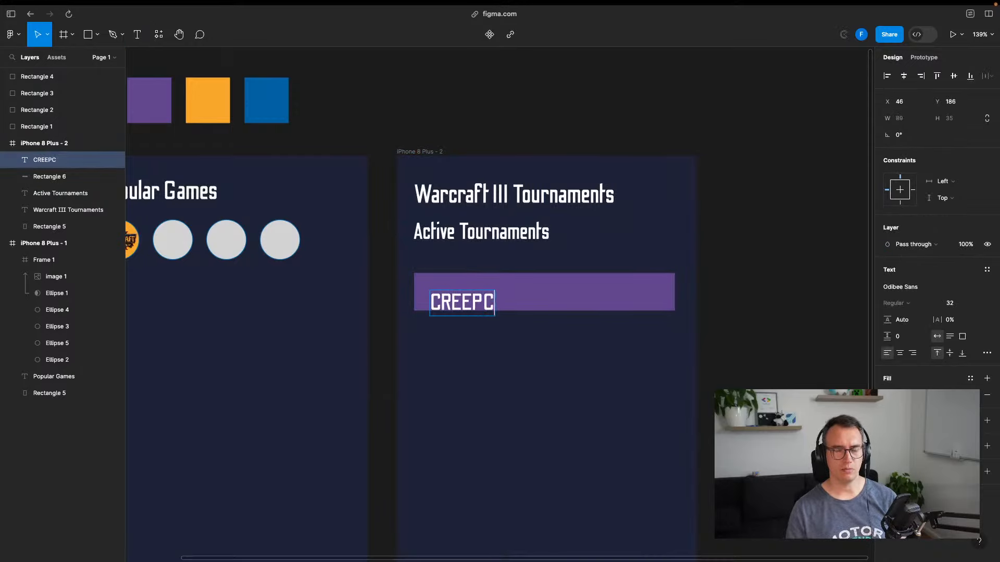
type("AMP Leag")
key("BackSpace")
key("BackSpace")
key("BackSpace")
key("BackSpace")
key("BackSpace")
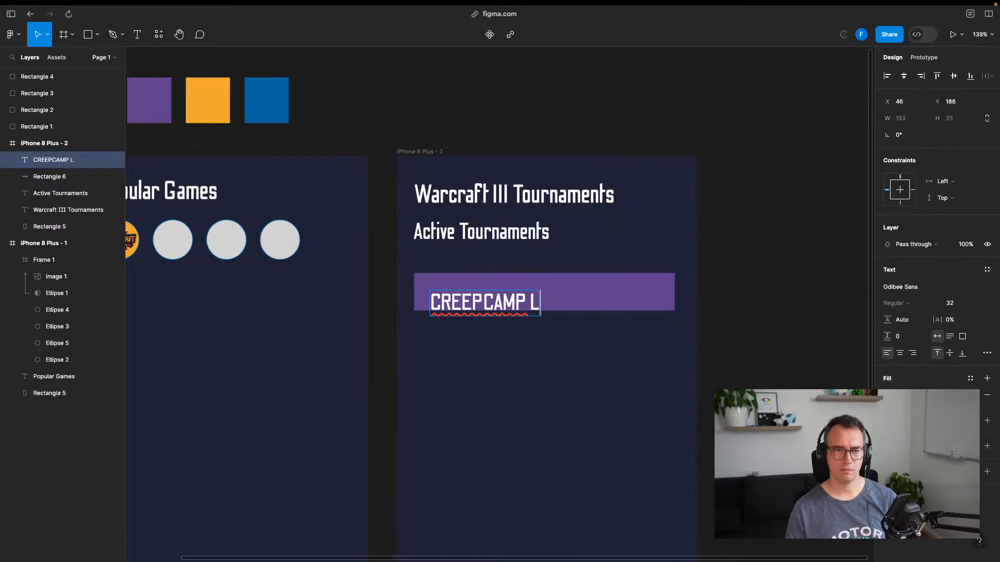
key("Escape")
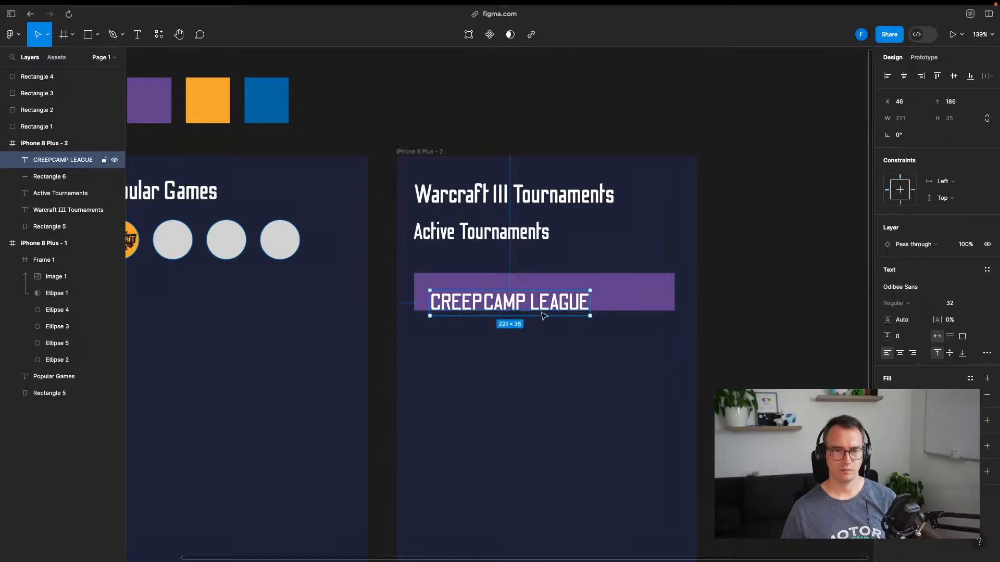
left_click_drag(542, 315, 538, 307)
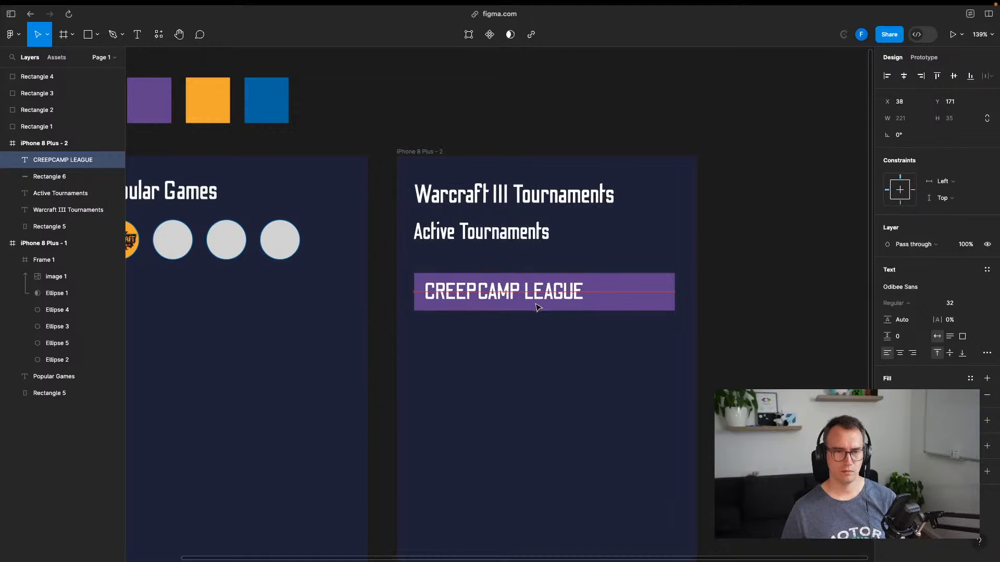
Try a 2023 suffix on the label, then delete it so it reads CREEPCAMP LEAGUE
key("Return")
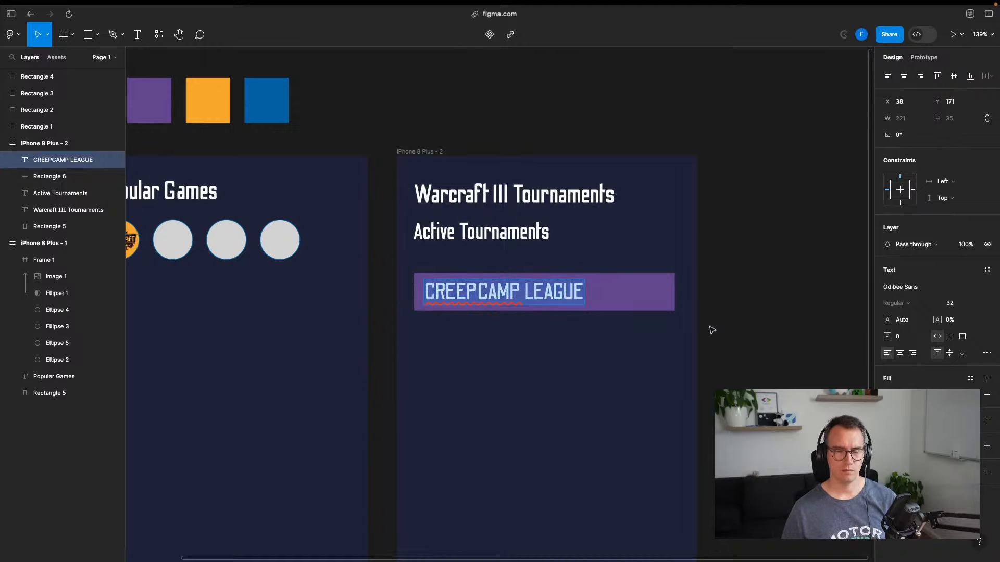
key("Right")
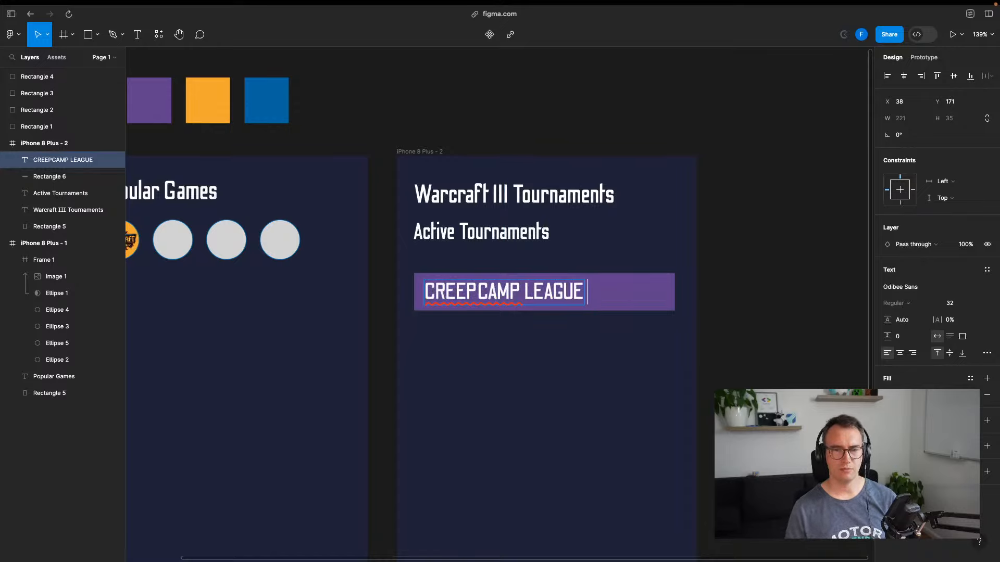
type("-")
key("BackSpace")
type("2023 - 2")
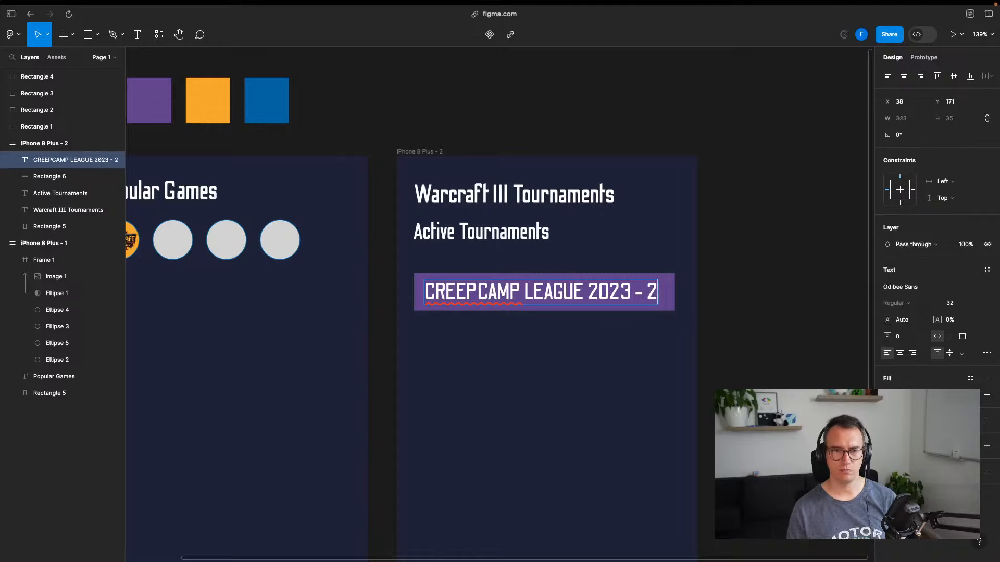
key("Escape")
scroll(703, 323, "down", 2)
scroll(703, 323, "right", 3)
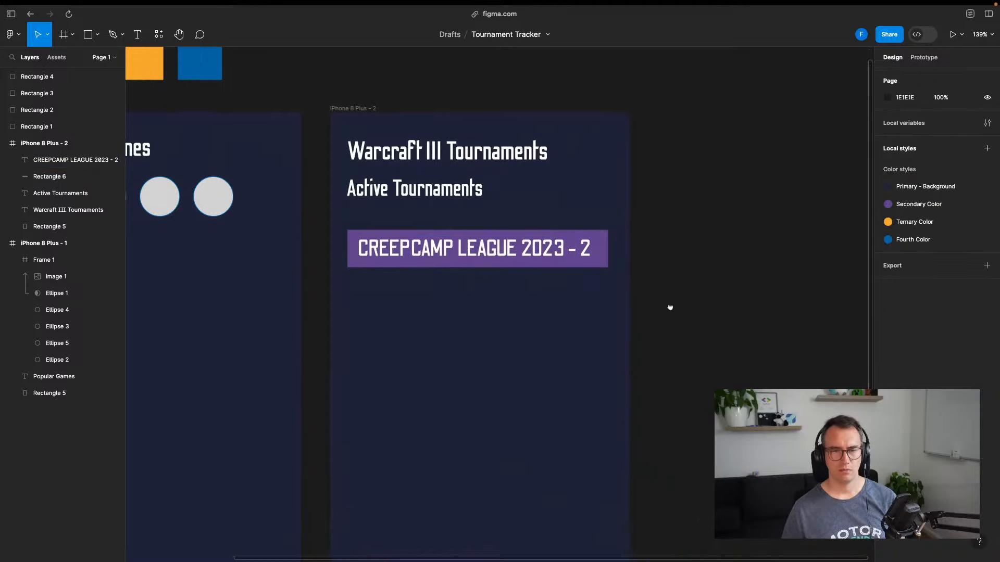
double_click(519, 244)
left_click(506, 233)
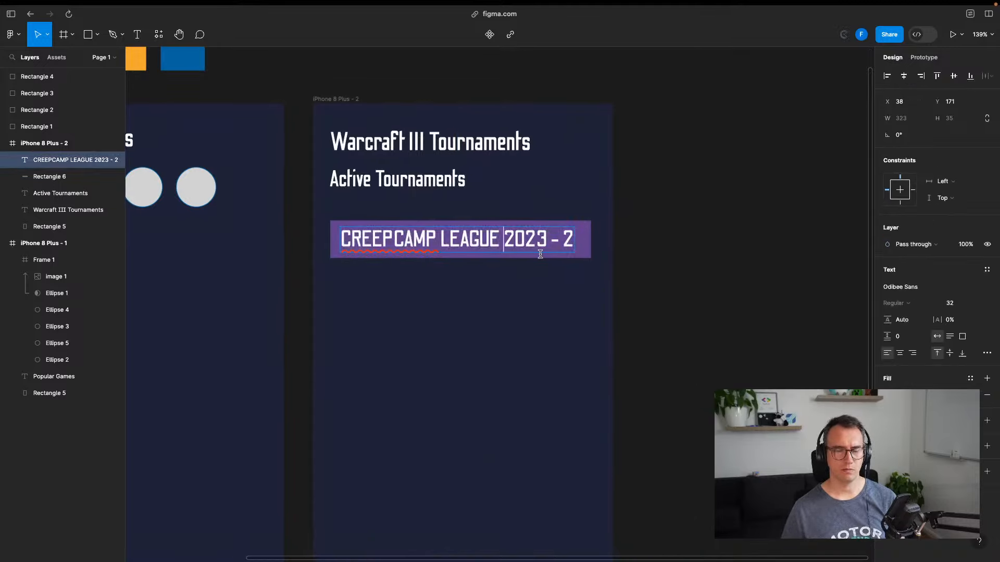
key("super+shift+Right")
key("BackSpace")
key("Escape")
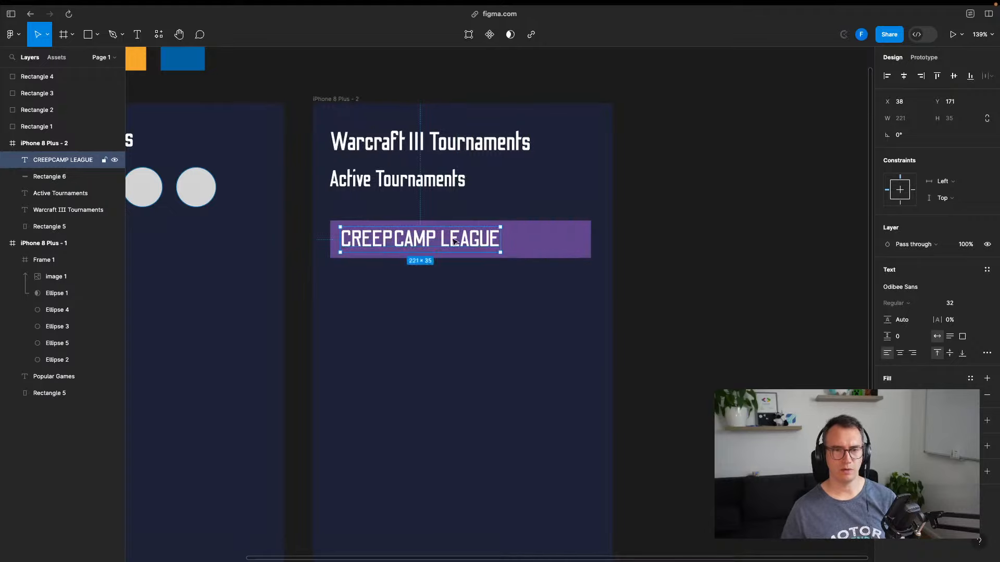
Shrink the label's font size from 32 to 16
left_click(978, 306)
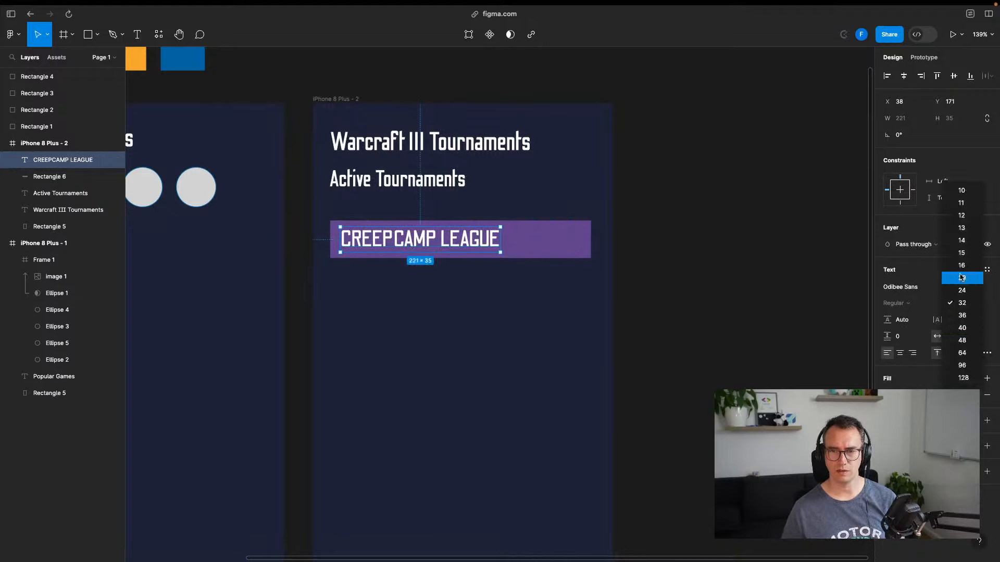
left_click(960, 264)
left_click(488, 271)
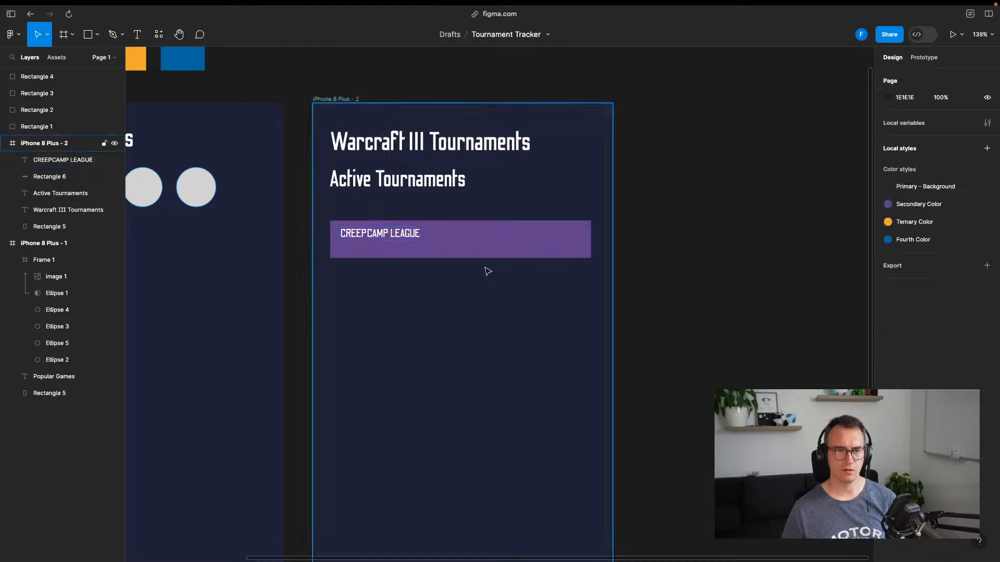
Duplicate the CREEPCAMP LEAGUE label below itself as size-12, light grey text
left_click(400, 235)
key("ctrl+d")
left_click_drag(400, 235, 402, 248)
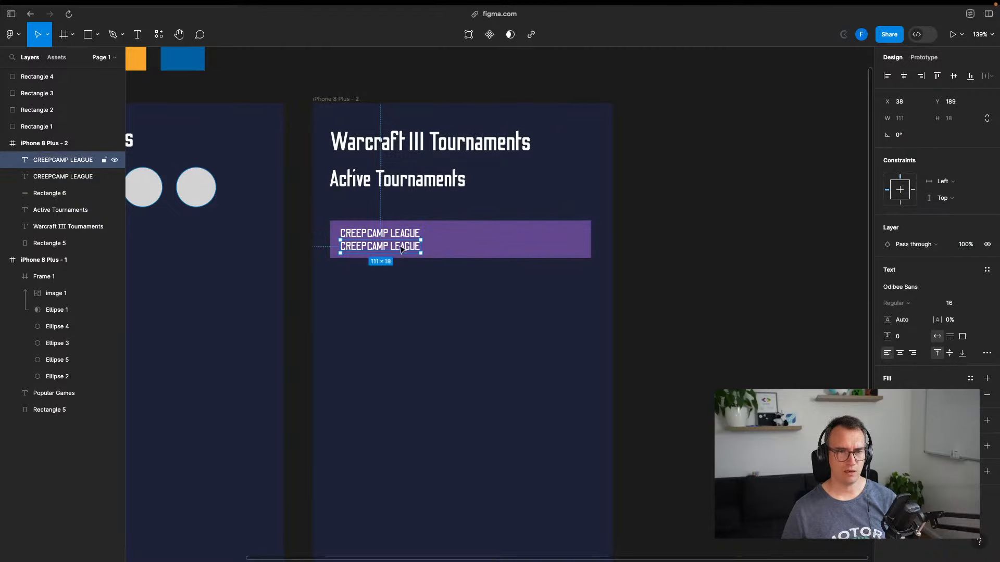
left_click(975, 304)
left_click(966, 261)
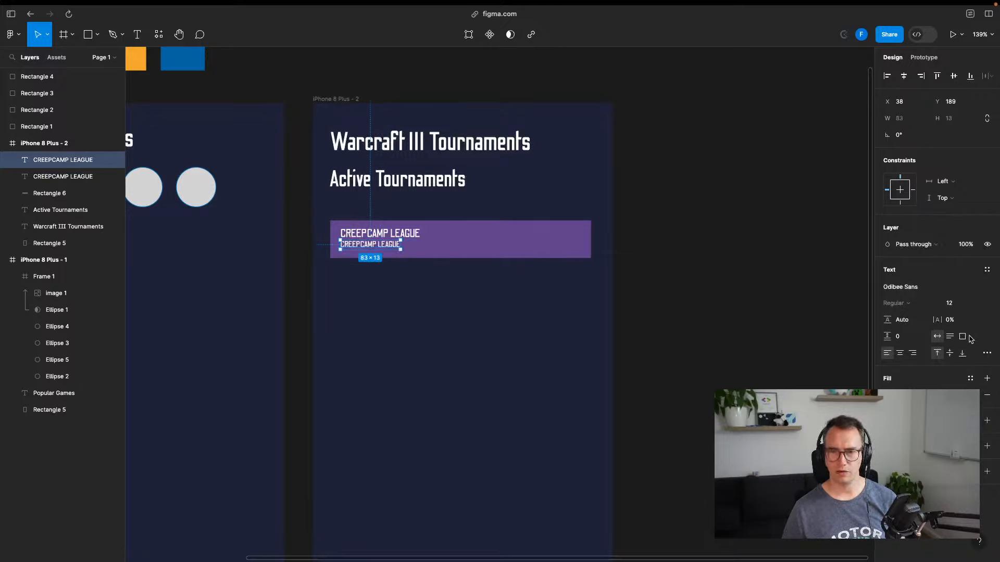
left_click(888, 395)
left_click_drag(781, 348, 751, 334)
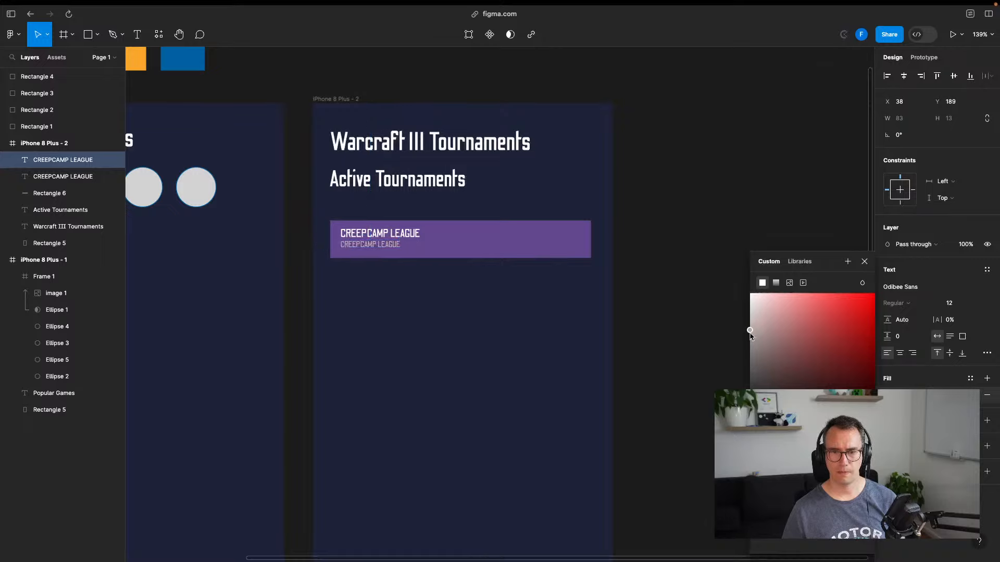
left_click(745, 344)
Change the grey copy to the date range '20.07.2023 - 06.08.2023' and position it under the title
left_click_drag(368, 244, 371, 249)
double_click(370, 247)
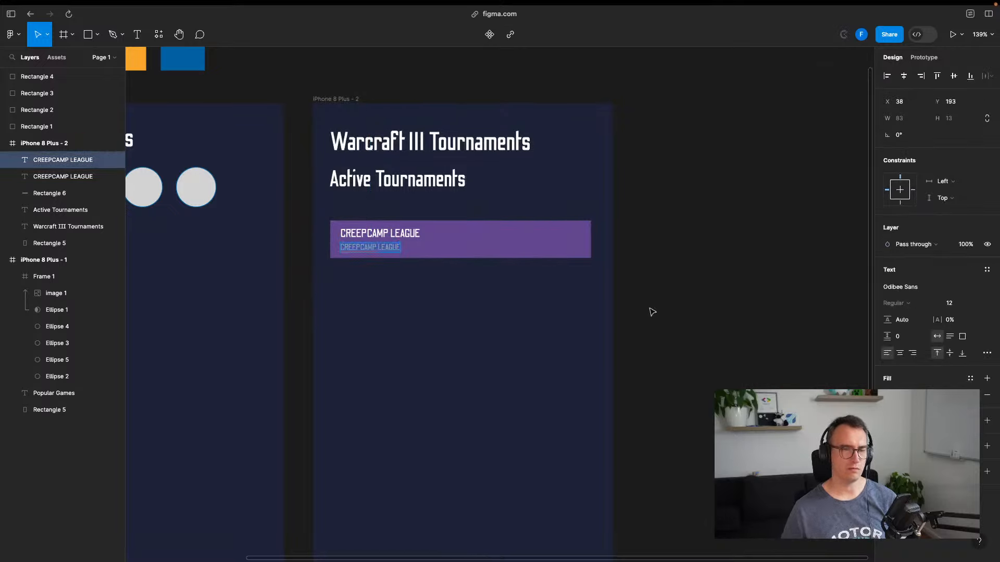
type("20")
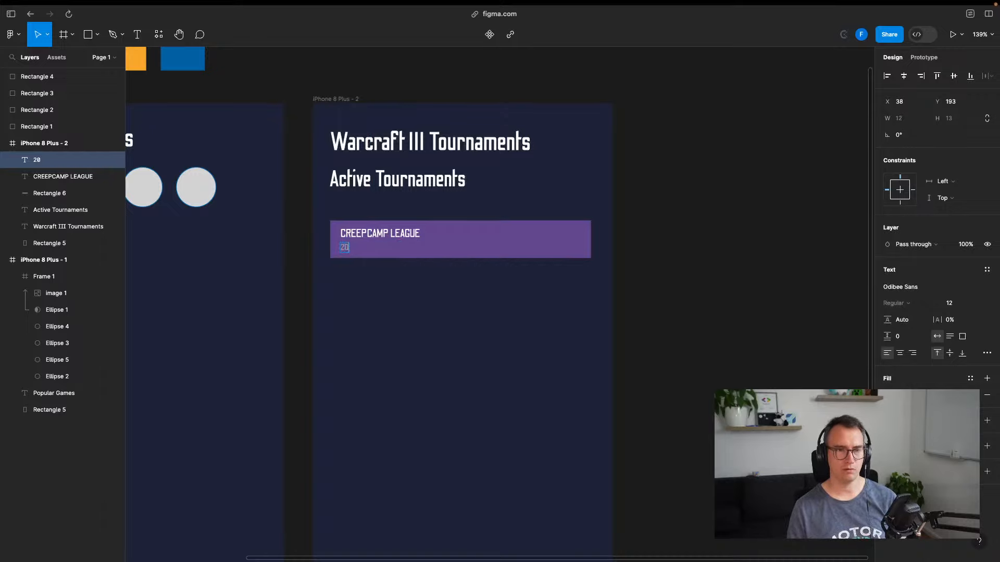
type("07.2023 - 06.08.2023")
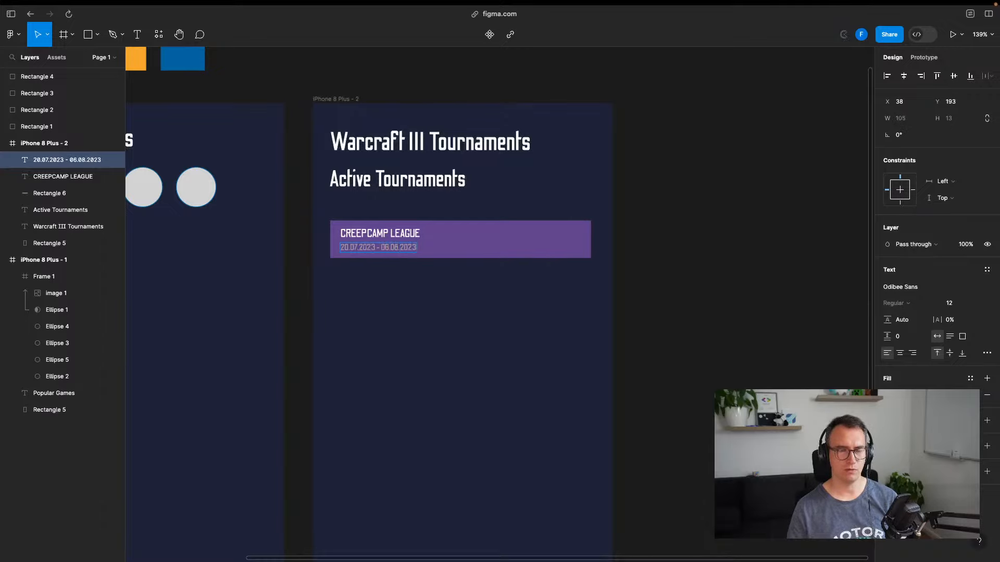
left_click(415, 271)
left_click(414, 270)
mouse_move(377, 250)
left_mouse_down()
mouse_move(393, 254)
mouse_move(377, 255)
left_mouse_up()
left_click(712, 276)
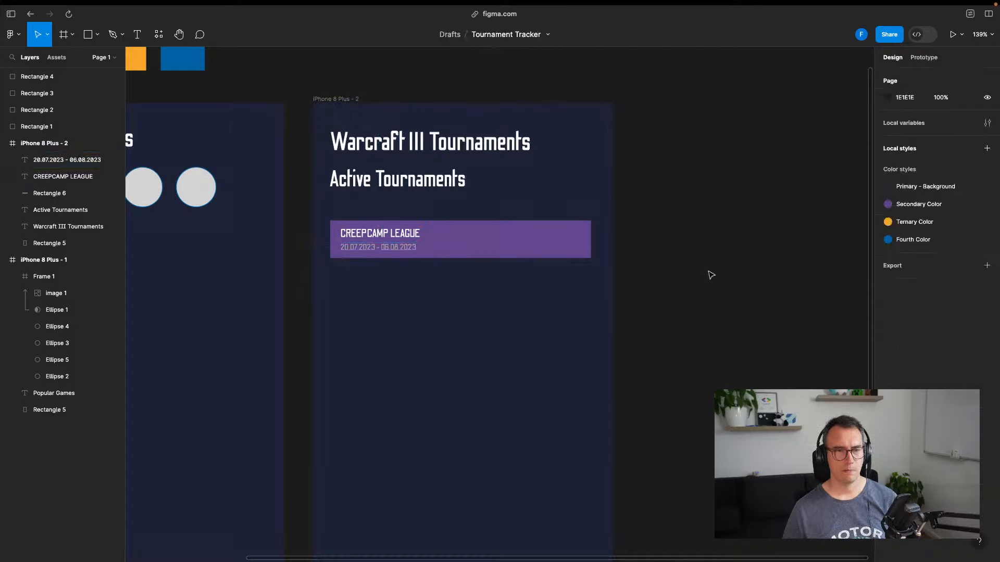
Rename the 'Active Tournaments' heading to 'Current Tournaments'
double_click(367, 185)
double_click(359, 179)
type("Curr")
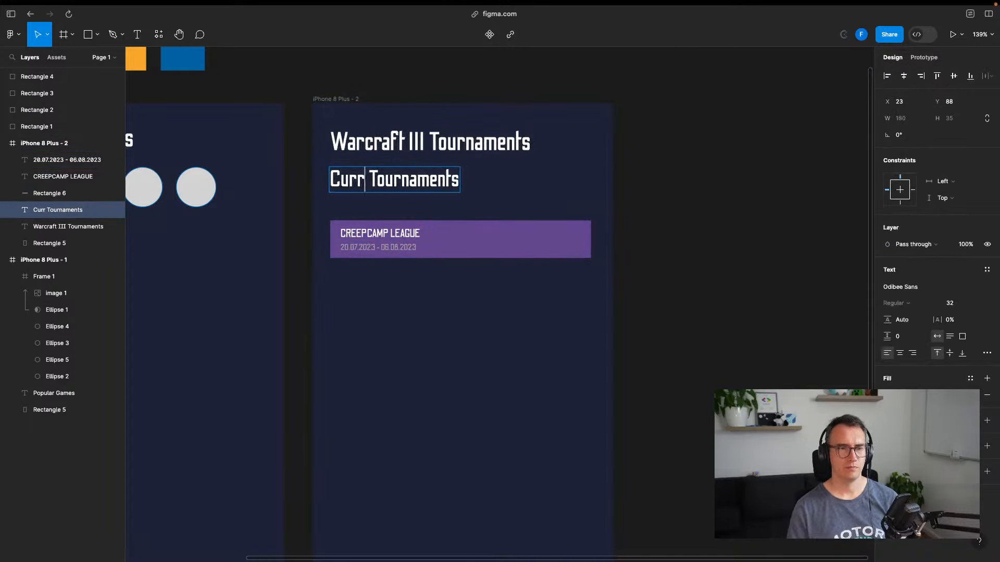
type("ent")
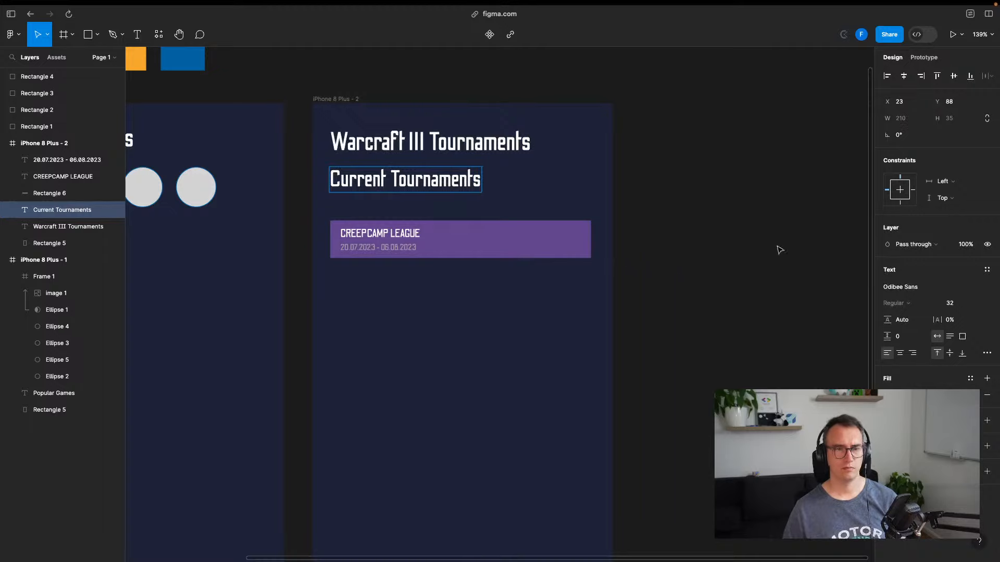
left_click(780, 250)
left_click(468, 388)
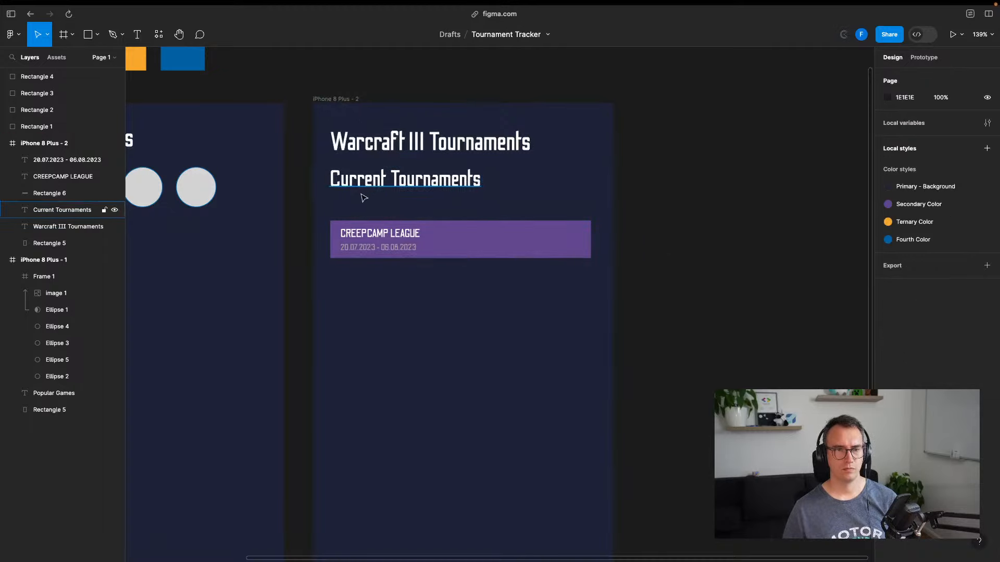
Lower the heading slightly and move the card's date, title and rectangle up about 12 px together
left_click_drag(364, 198, 369, 203)
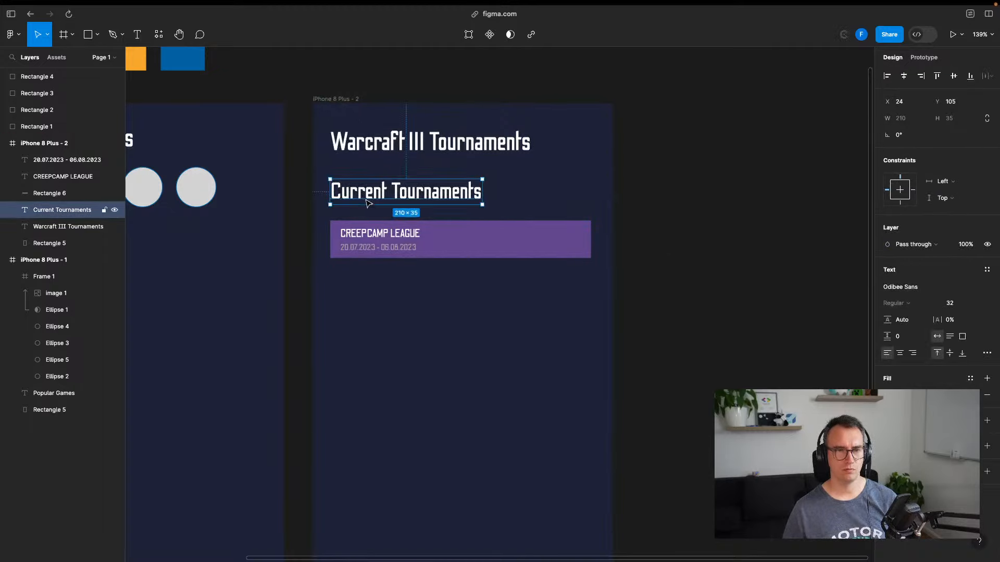
left_click(725, 263)
left_click(495, 238)
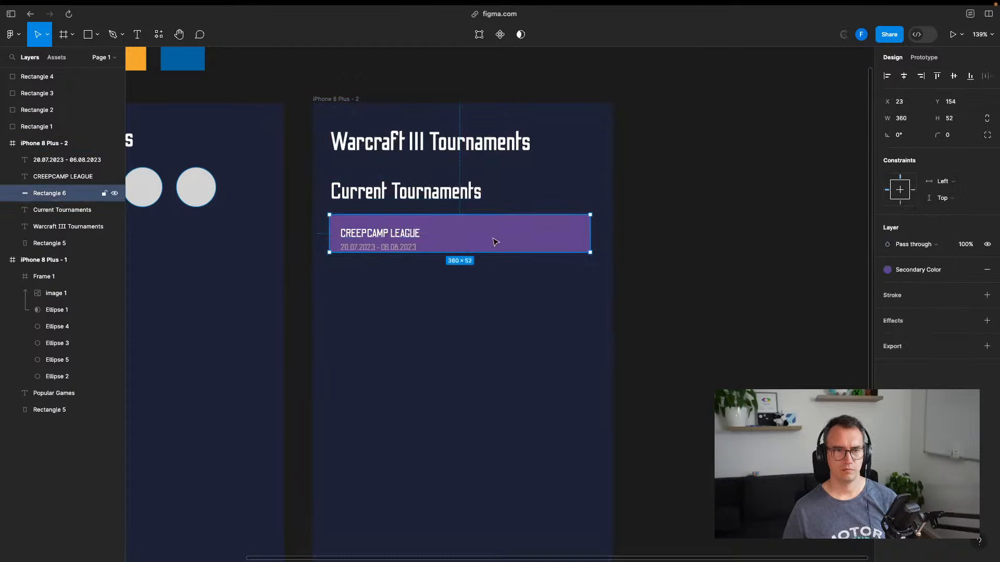
key("super+z")
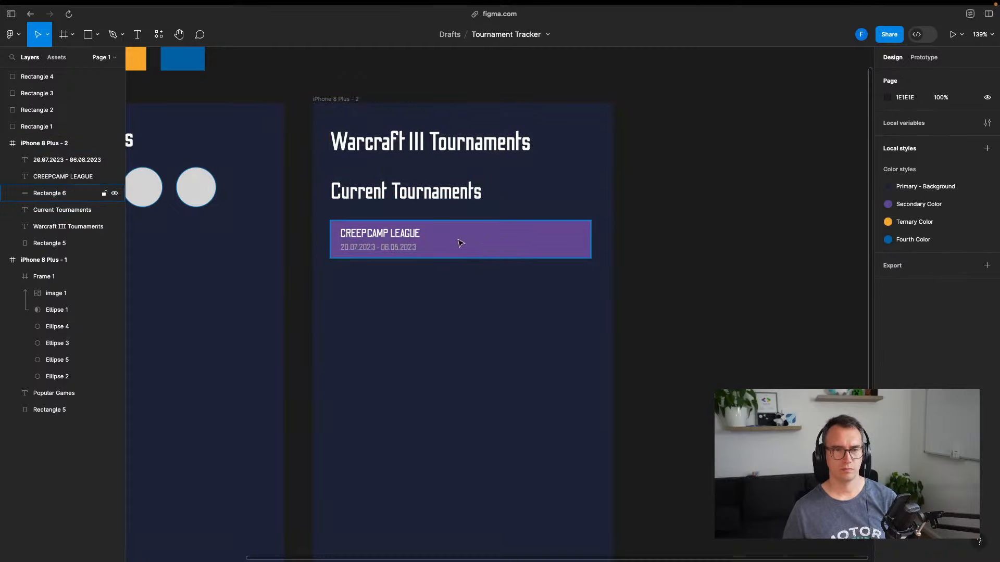
left_click(405, 249)
left_click(411, 235, "shift")
left_click(491, 250, "shift")
left_click_drag(485, 251, 484, 244)
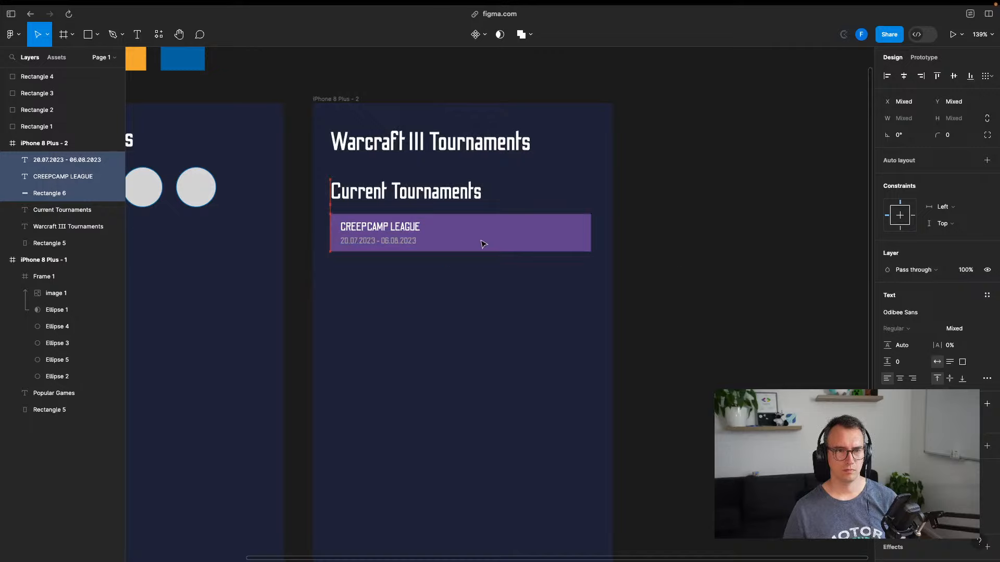
key("Escape")
Give the purple card rectangle a corner radius of 8 and save
left_click(571, 225)
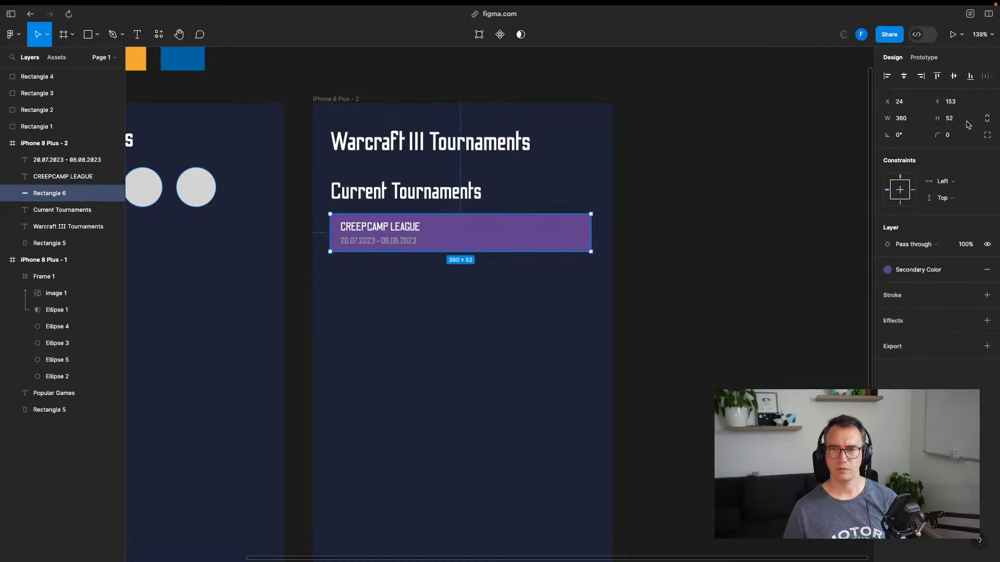
left_click(947, 136)
type("8")
key("Return")
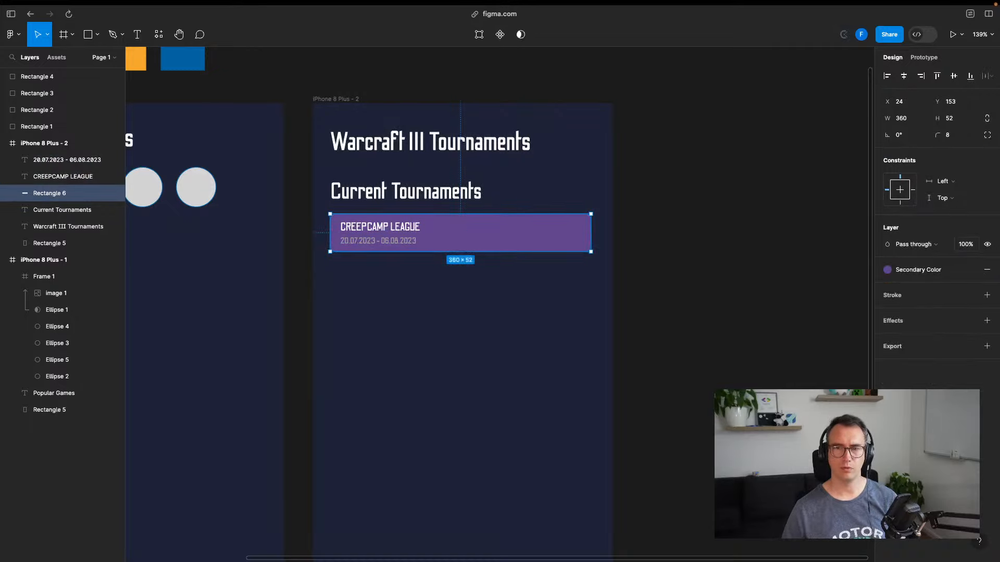
left_click(752, 259)
key("super+s")
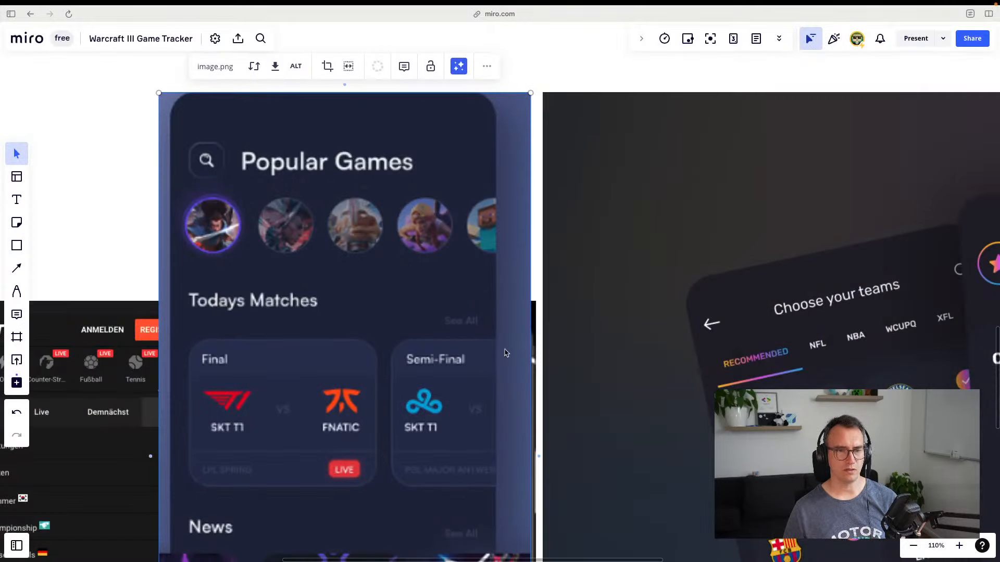
Pan the Miro board and sample the match card's navy 2C3156 with ColorSlurp
scroll(505, 354, "down", 5)
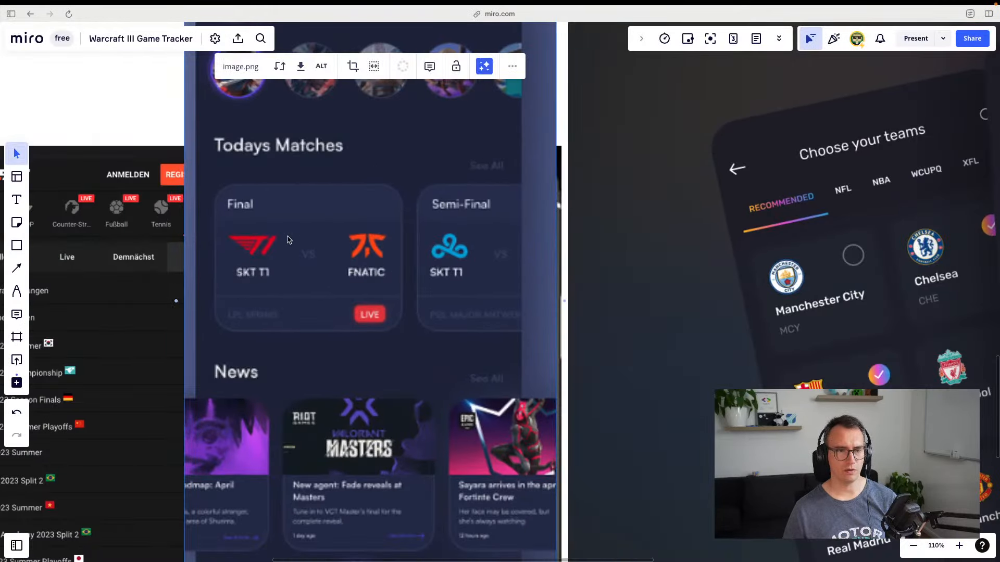
scroll(289, 239, "right", 5)
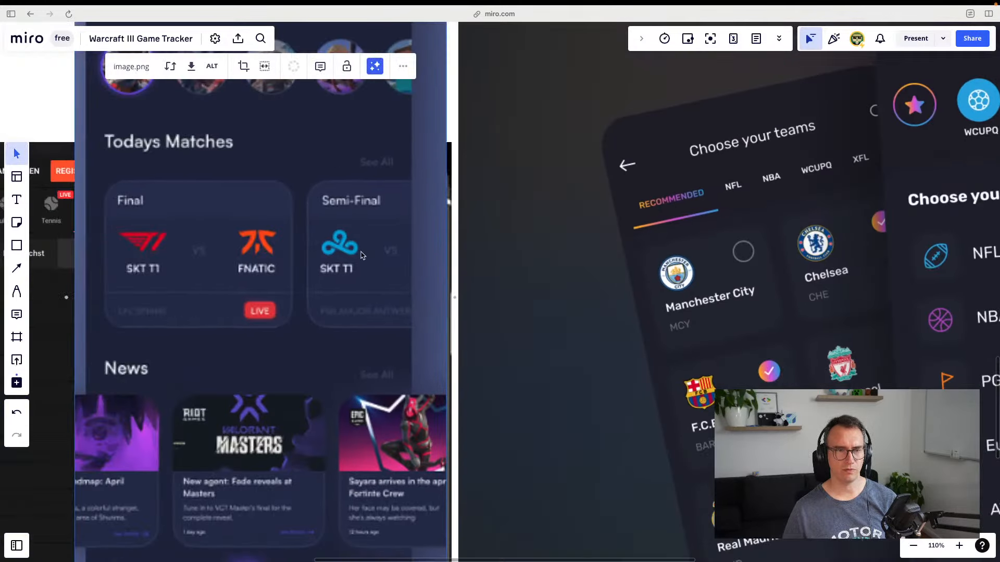
scroll(363, 255, "left", 5)
scroll(363, 255, "up", 3)
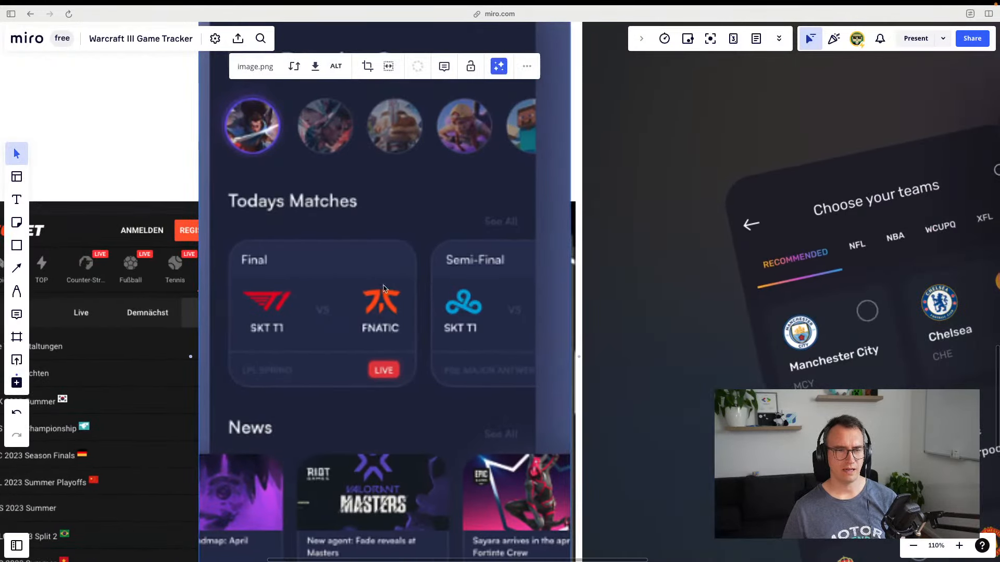
key("super+space")
type("colo")
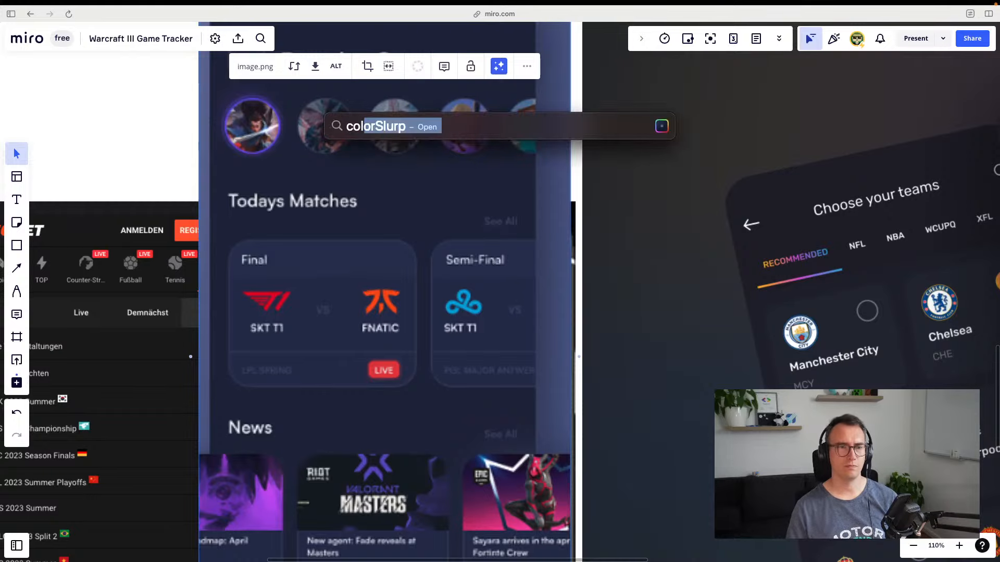
key("Return")
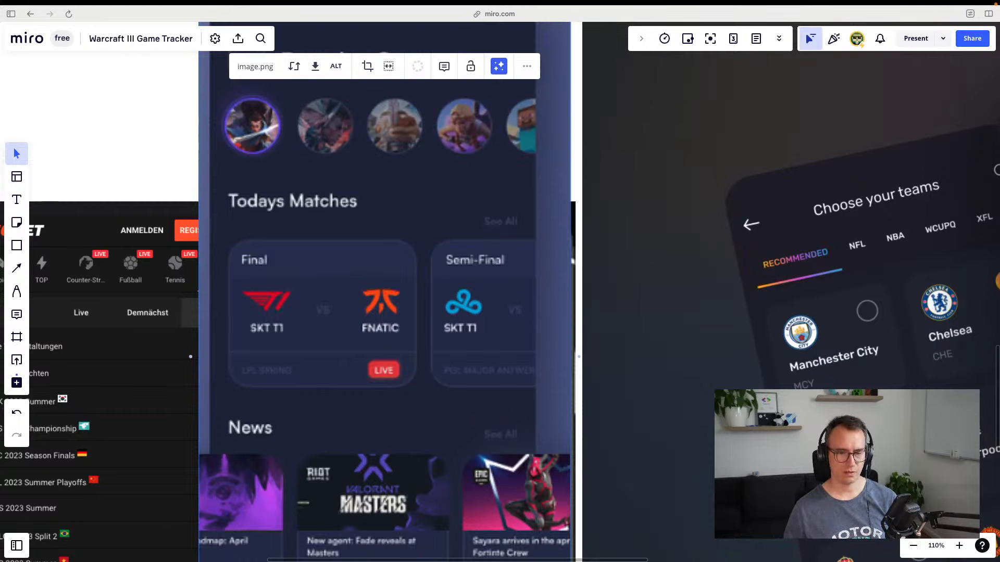
left_click(326, 261)
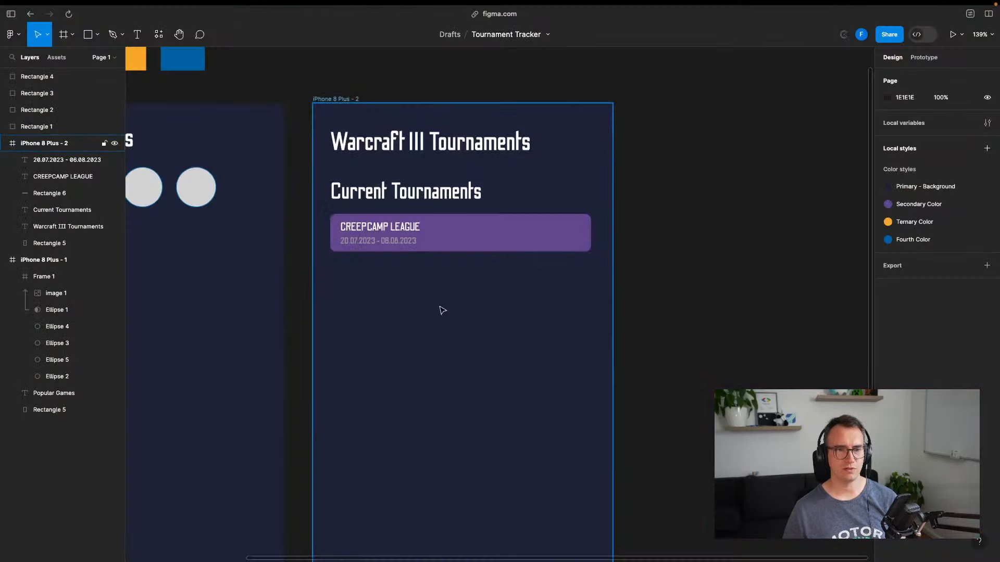
Duplicate the dark 21253F palette square and place the copy above the swatch row
scroll(701, 236, "left", 8)
scroll(701, 236, "up", 3)
left_click(260, 151)
key("ctrl+d")
left_click_drag(277, 133, 267, 92)
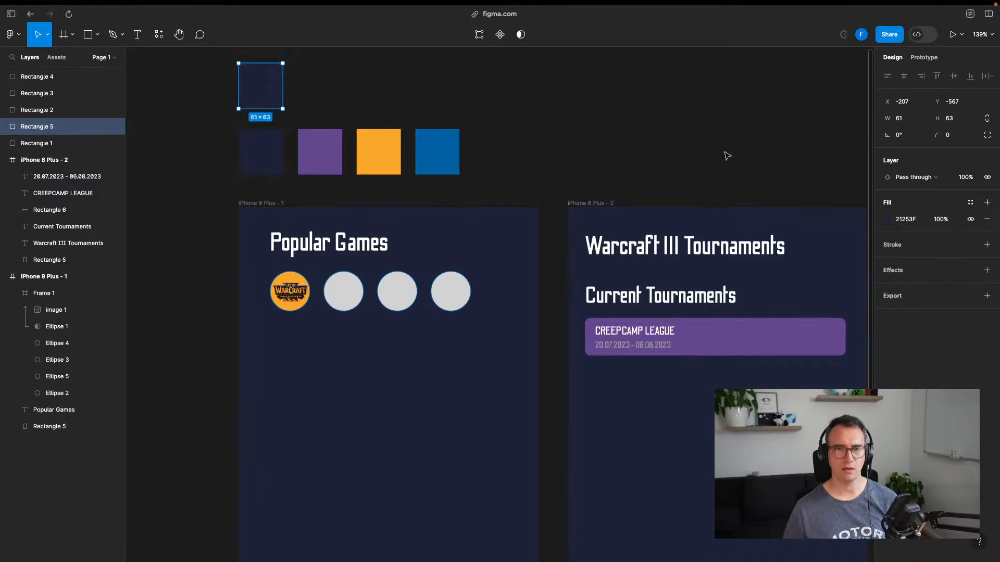
left_click(906, 220)
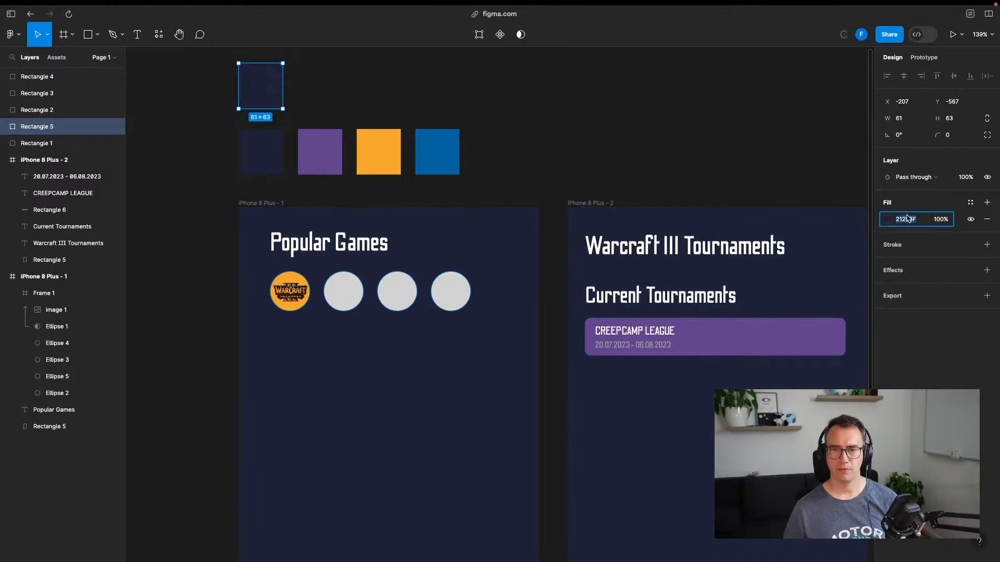
key("BackSpace")
left_click(669, 136)
Set the copied swatch's fill to the sampled 2C3156
key("ctrl+Tab")
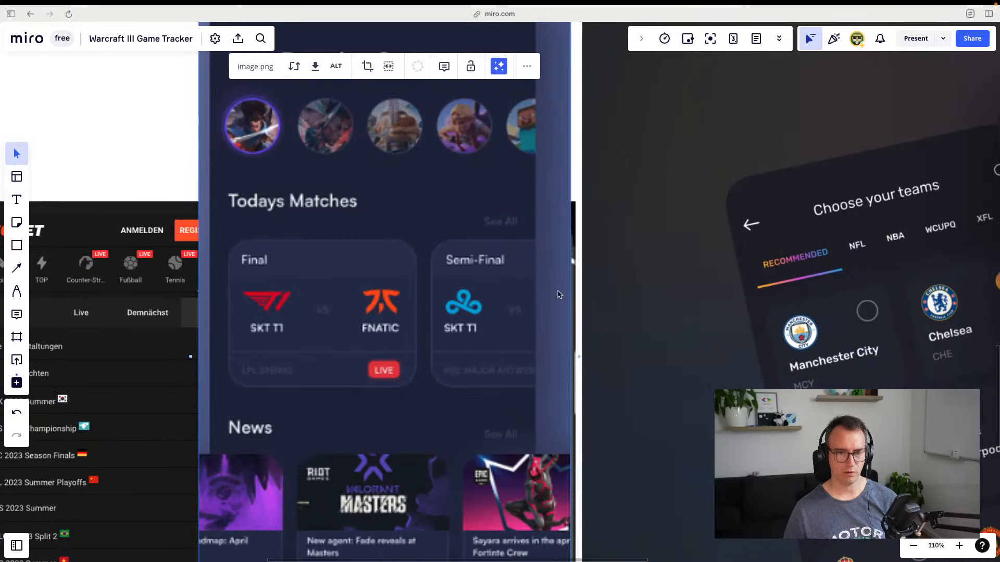
key("ctrl+shift+Tab")
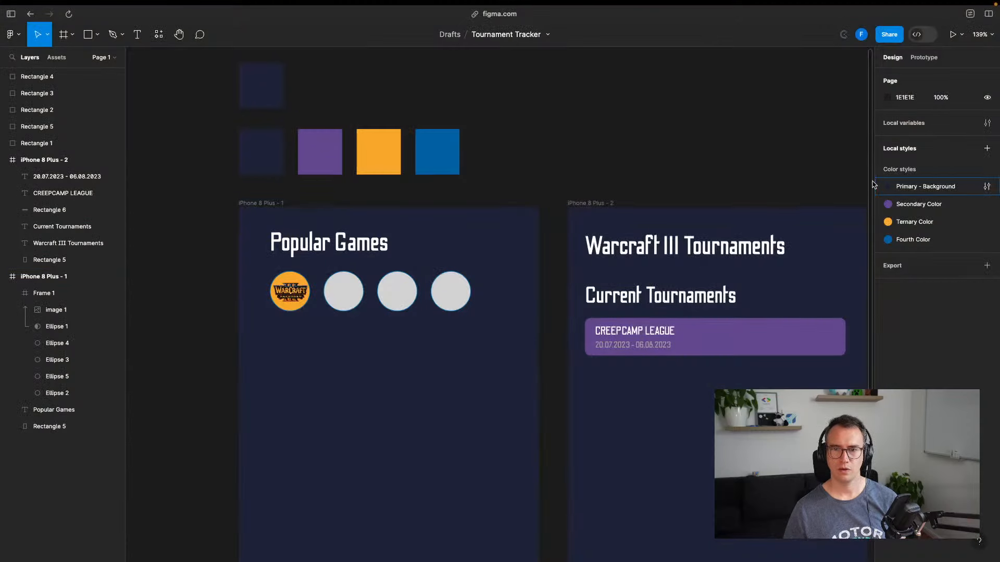
left_click(276, 95)
left_click(906, 219)
type("2C3156")
key("Return")
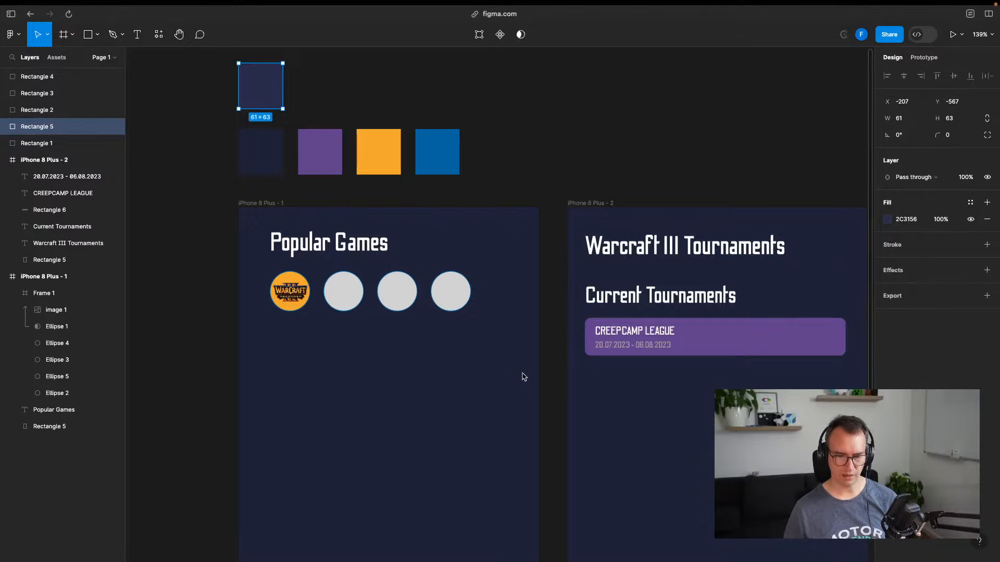
Check the colour styles list for the CREEPCAMP card's fill
scroll(564, 147, "right", 3)
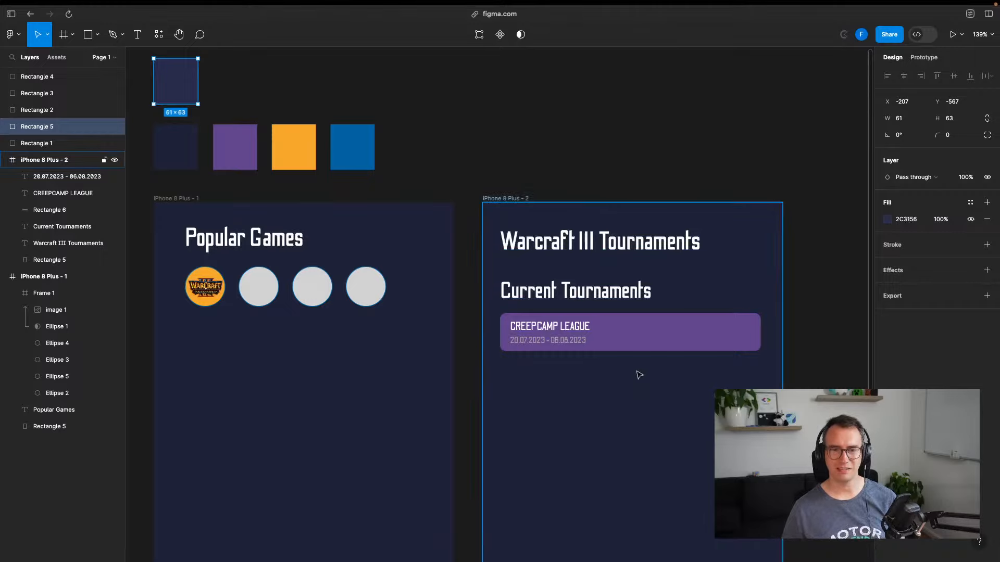
left_click(640, 344)
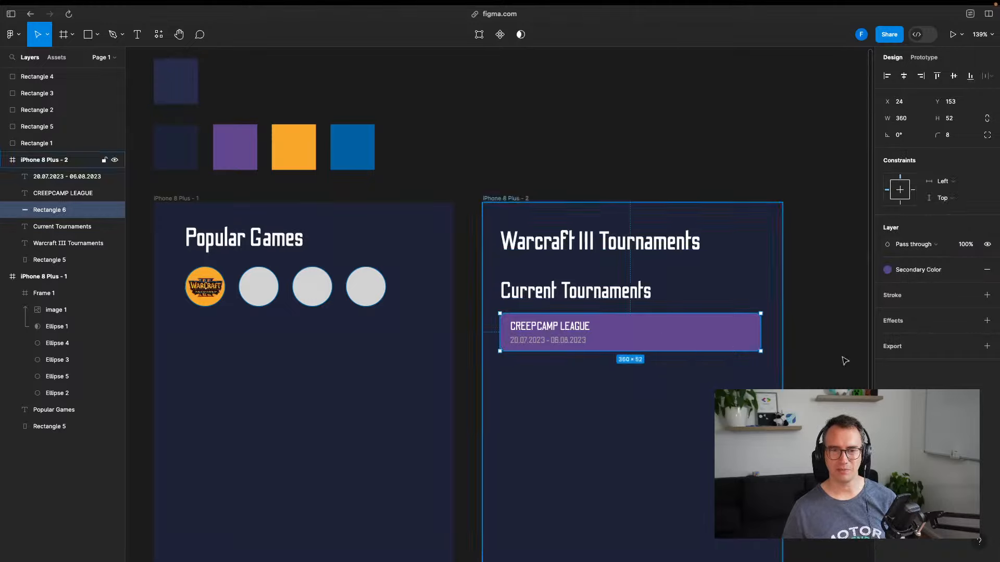
left_click(894, 271)
left_click(725, 134)
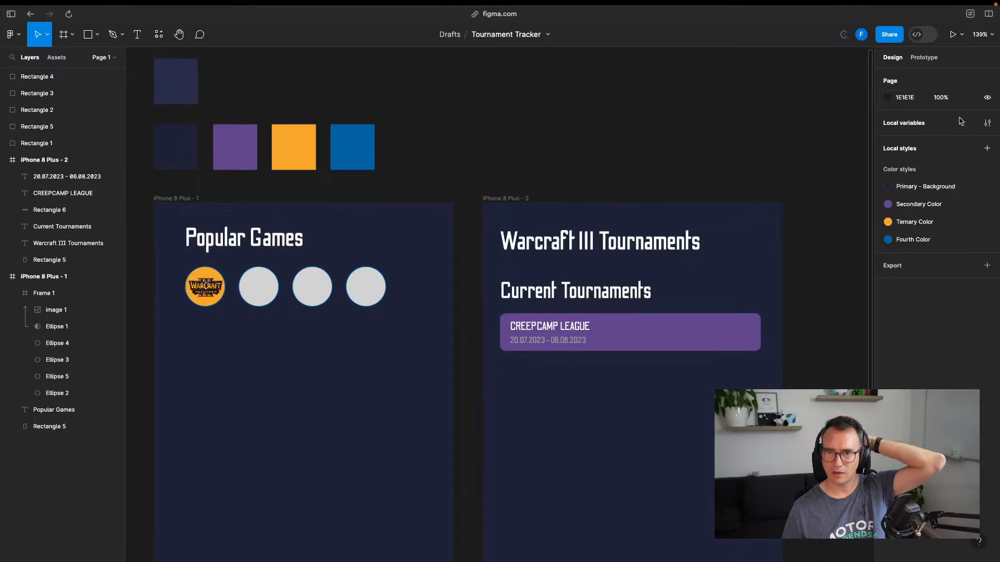
Create a 2C3156 'Card Color' style described 'Should only be used for cards'
left_click(943, 123)
key("Escape")
left_click(987, 149)
left_click(958, 182)
type("Ca")
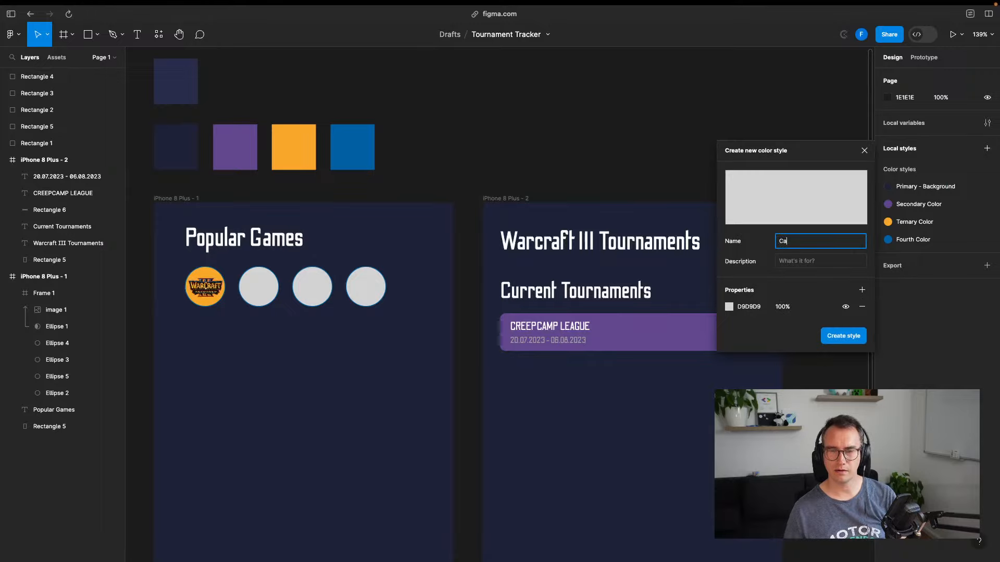
type("rd Color")
key("Tab")
type("Shoul")
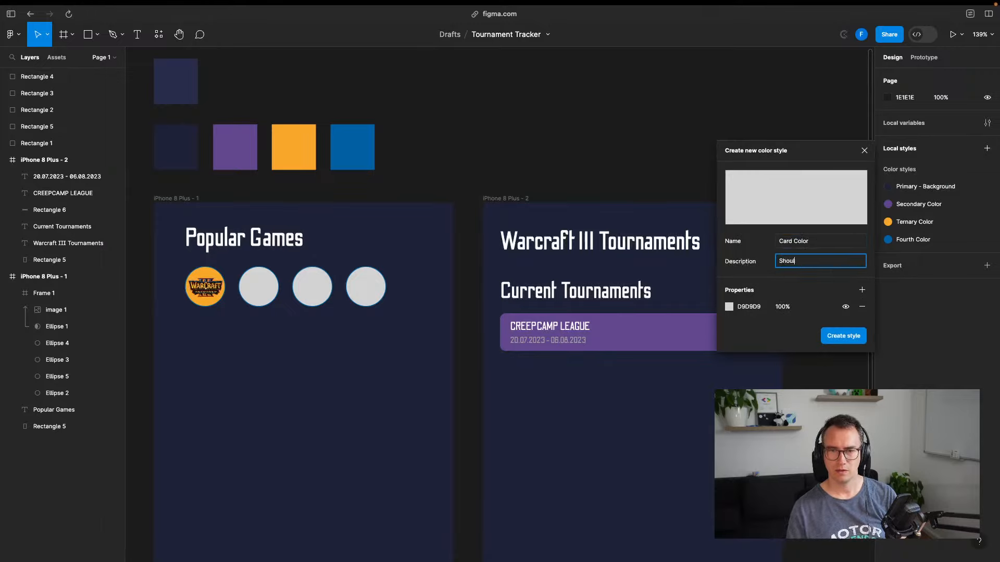
type("d only be us")
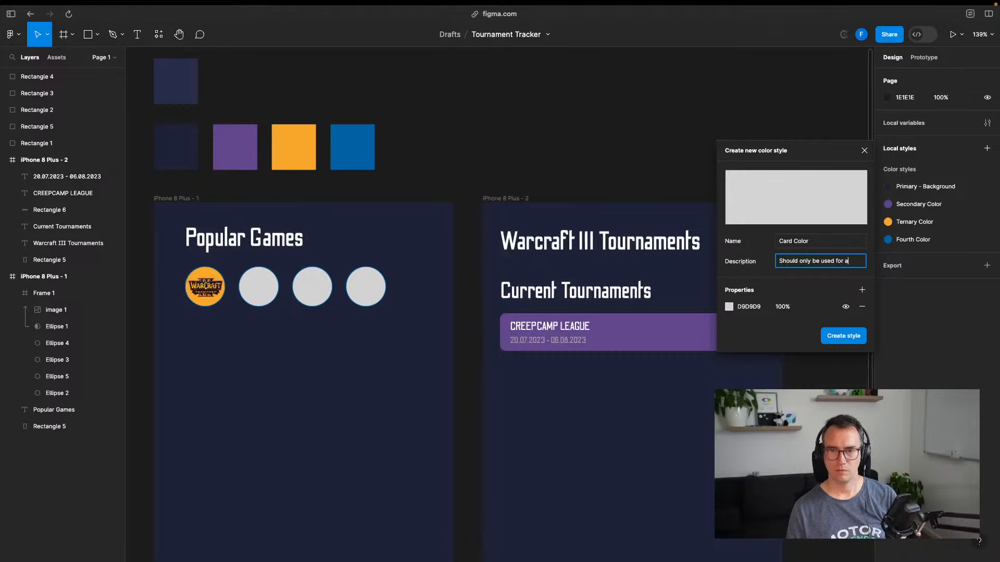
type("ed for cards")
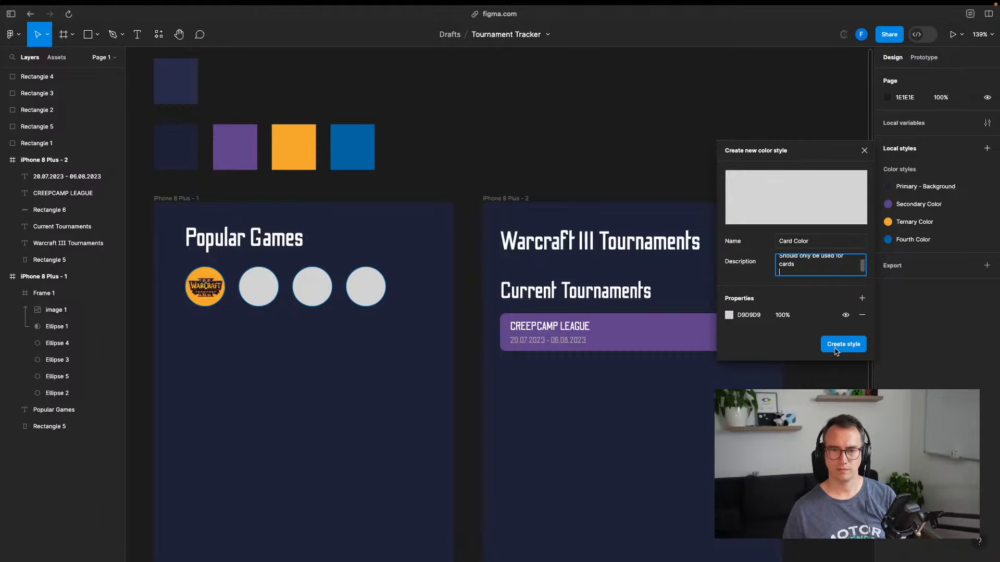
left_click(730, 307)
left_click(606, 440)
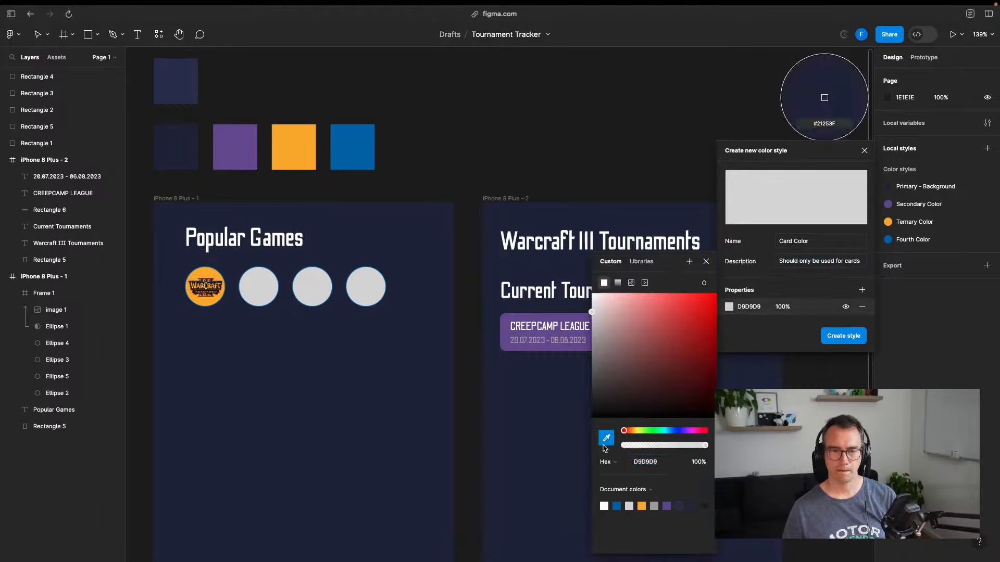
left_click(824, 97)
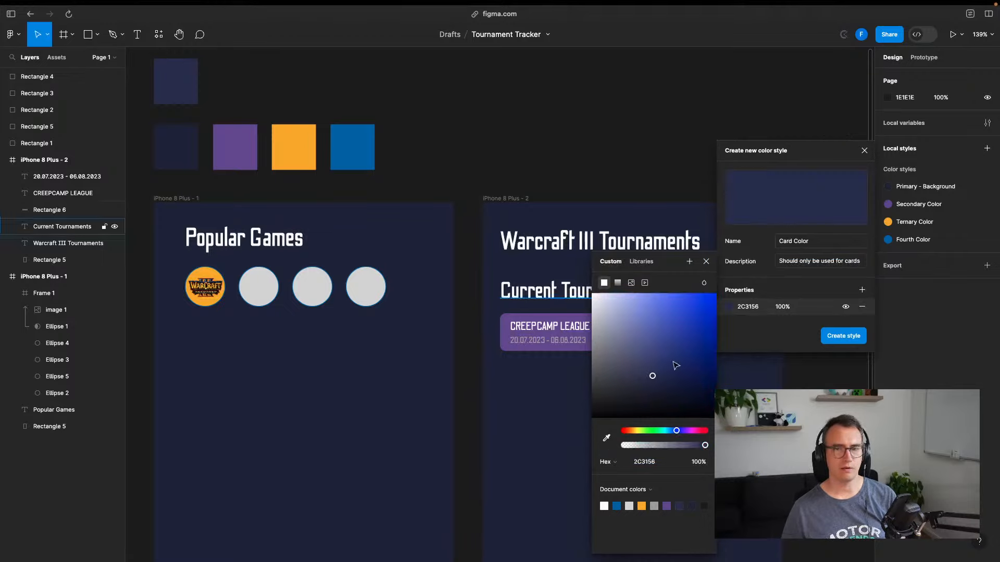
left_click(848, 337)
Apply the Card Color style to the CREEPCAMP card rectangle and save
left_click(661, 331)
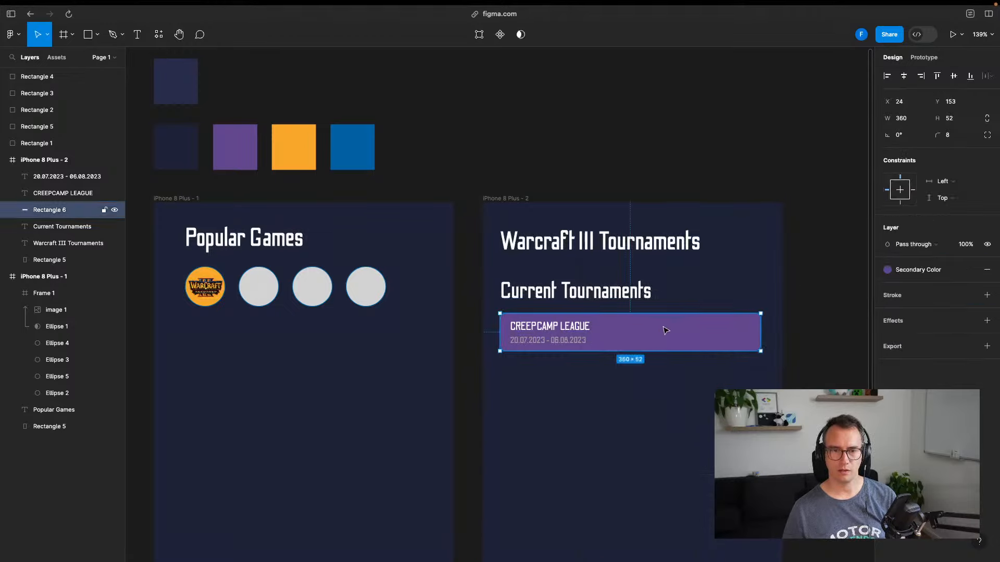
left_click(906, 271)
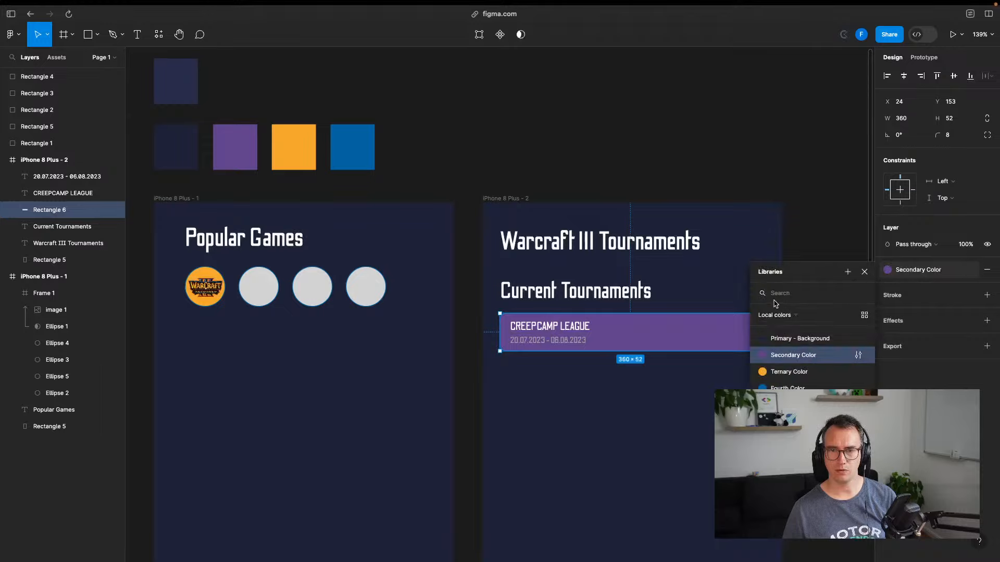
left_click(788, 406)
left_click(788, 166)
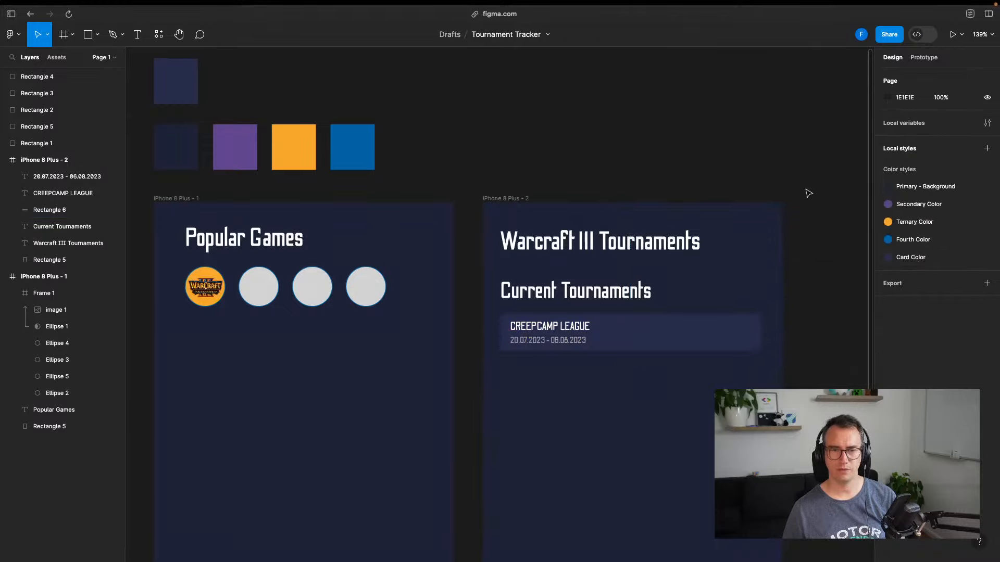
key("super+s")
scroll(808, 192, "down", 2)
scroll(808, 193, "right", 4)
Add a drop shadow effect to the CREEPCAMP LEAGUE card rectangle
left_click(609, 282)
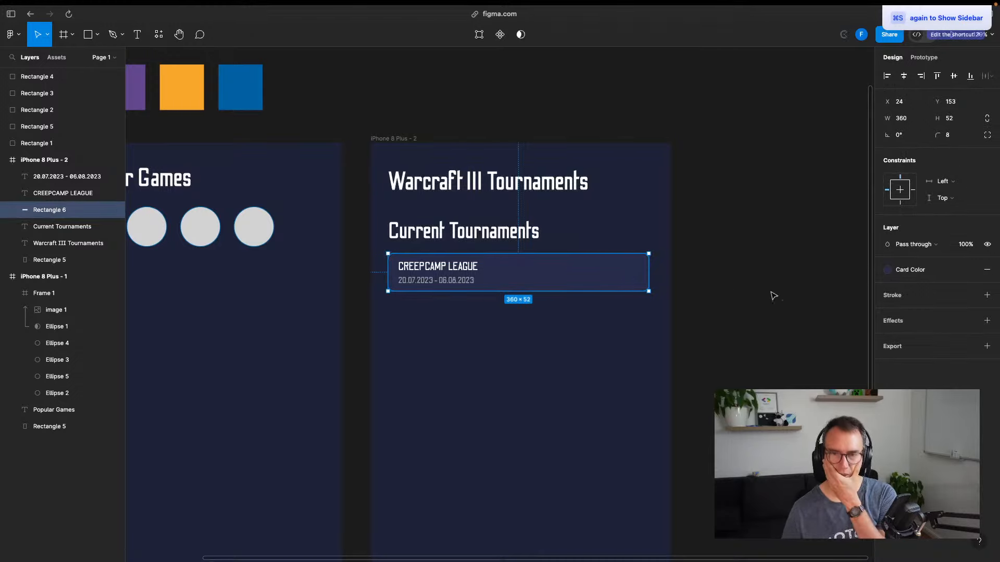
left_click(915, 320)
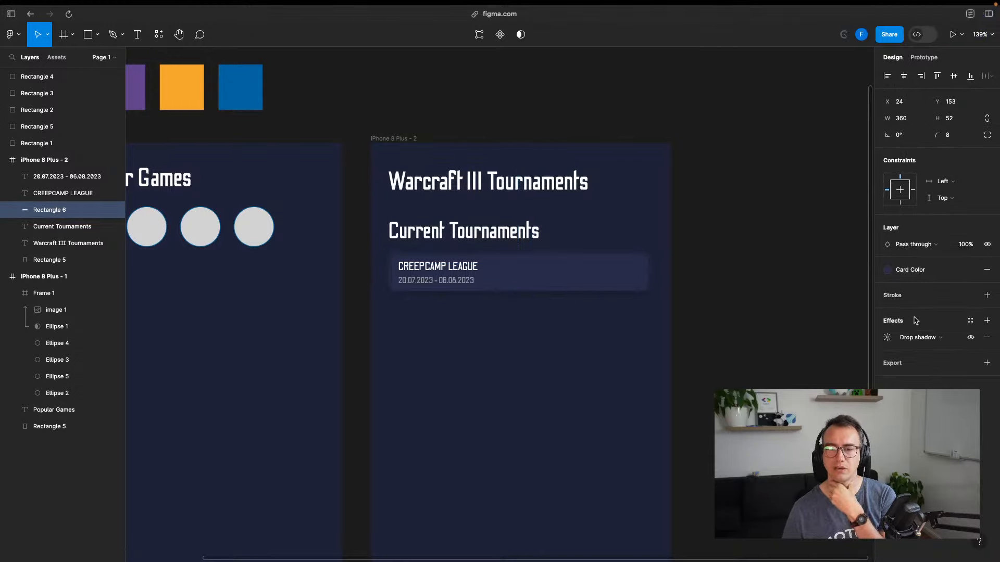
left_click(744, 292)
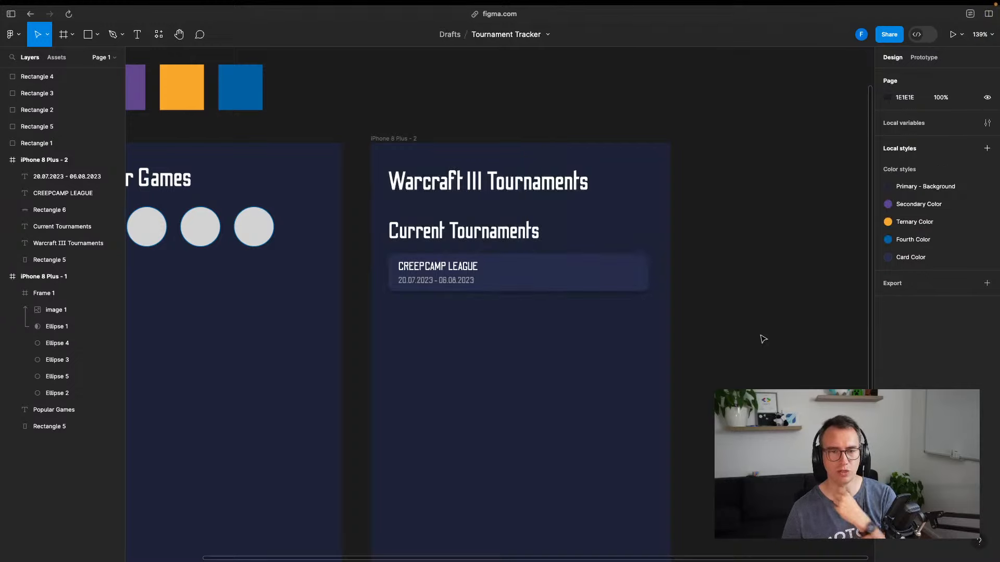
scroll(502, 253, "up", 5)
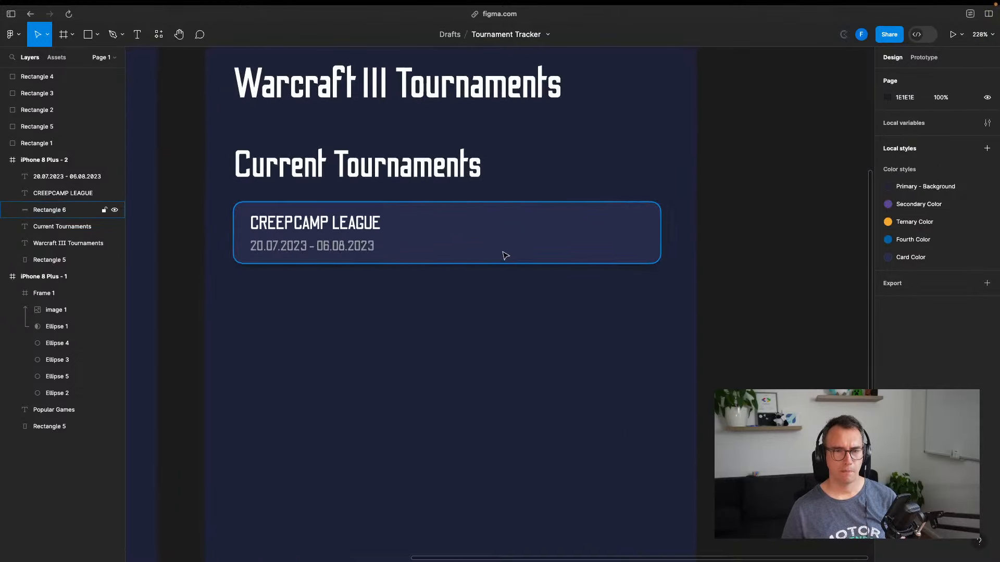
left_click(578, 251)
left_click(794, 341)
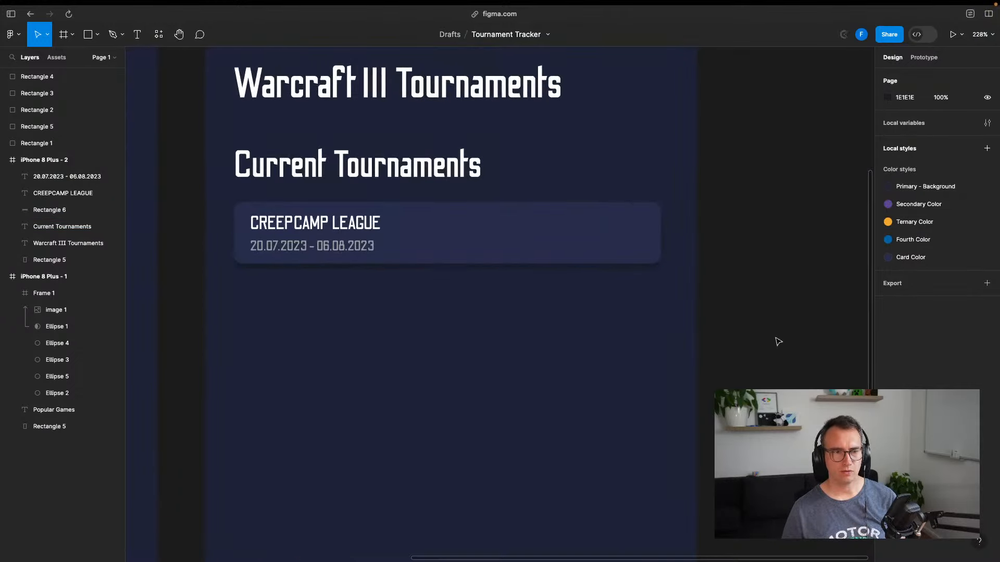
Compare the card with the Miro reference board, then reselect it in Figma
key("ctrl+Tab")
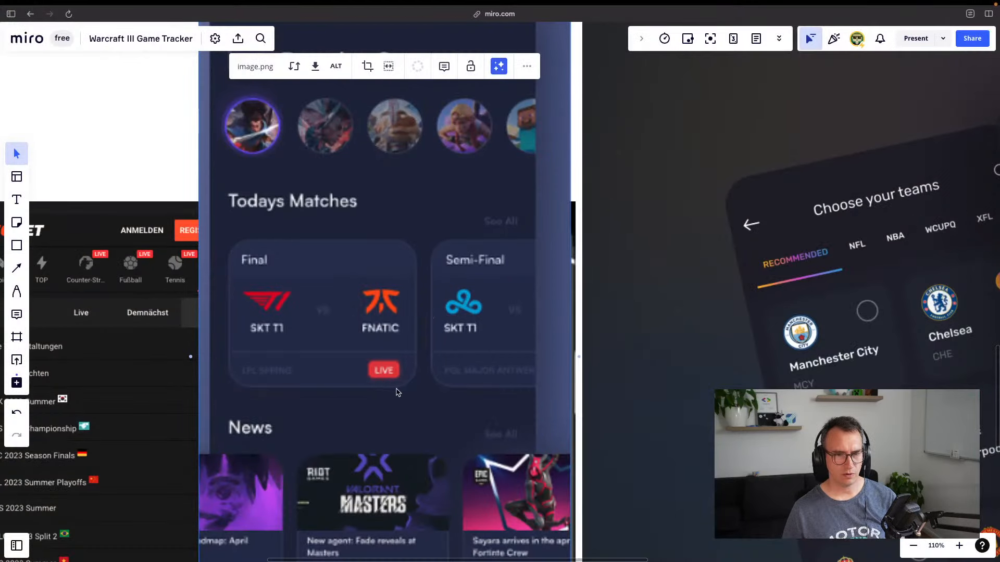
scroll(398, 393, "up", 5)
scroll(402, 393, "down", 7)
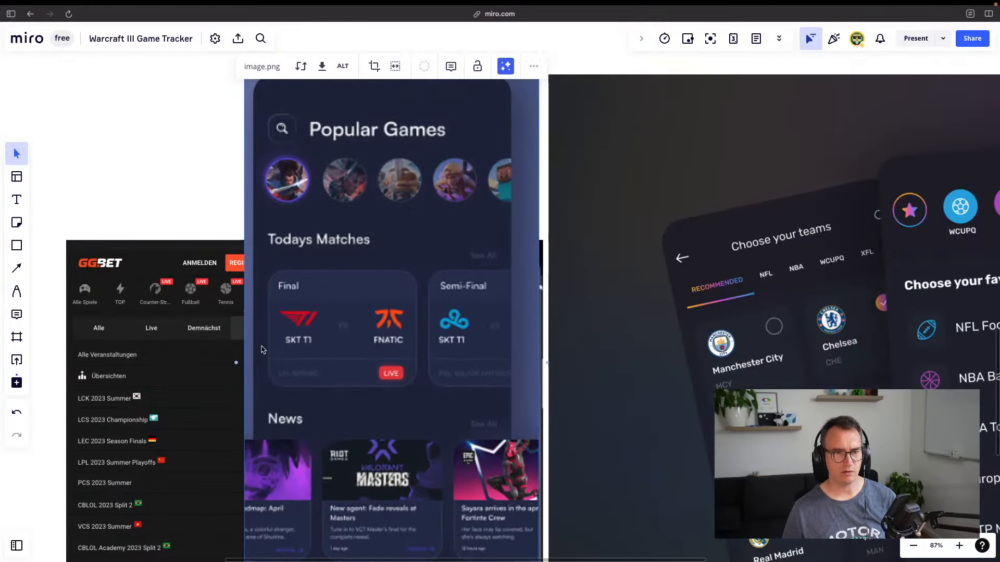
key("ctrl+shift+Tab")
left_click(567, 230)
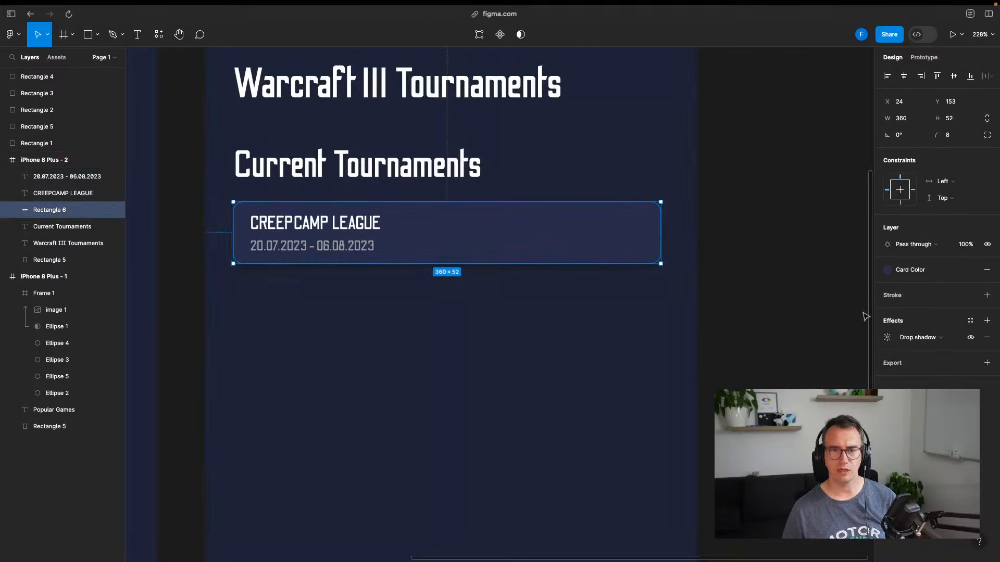
Add a 1 px inside stroke sampled from the card fill and lightened to muted 484074
left_click(987, 294)
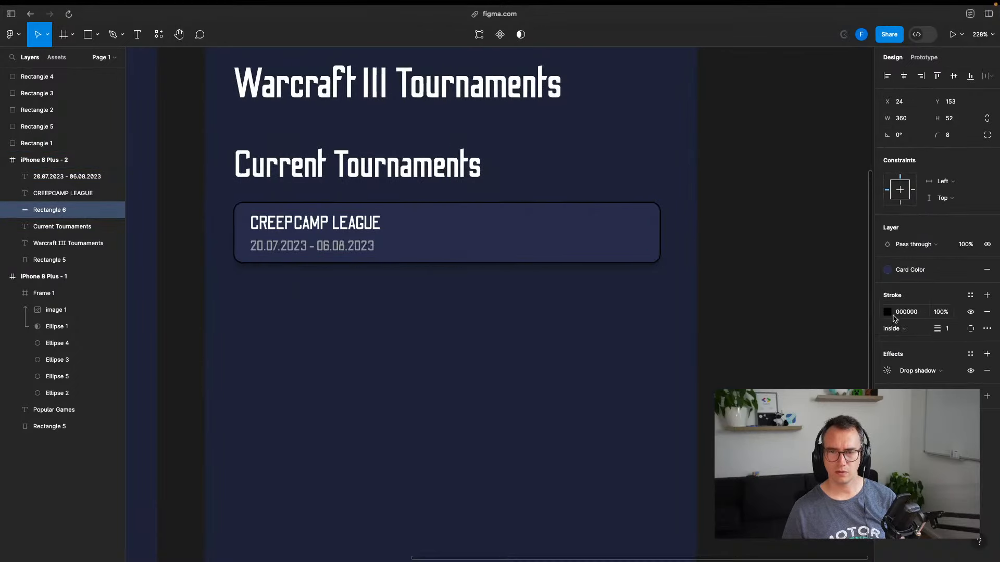
left_click(889, 312)
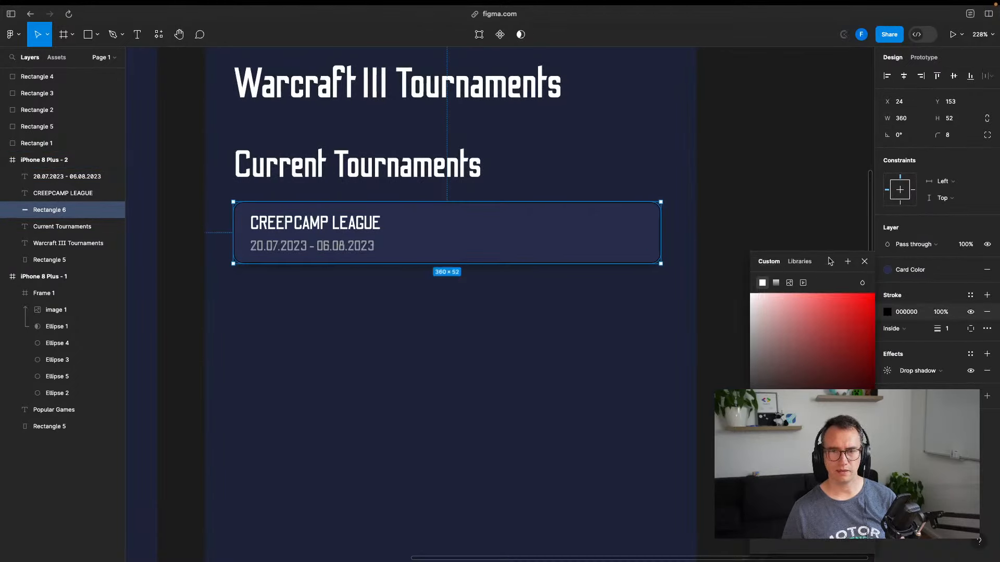
key("i")
left_click(569, 216)
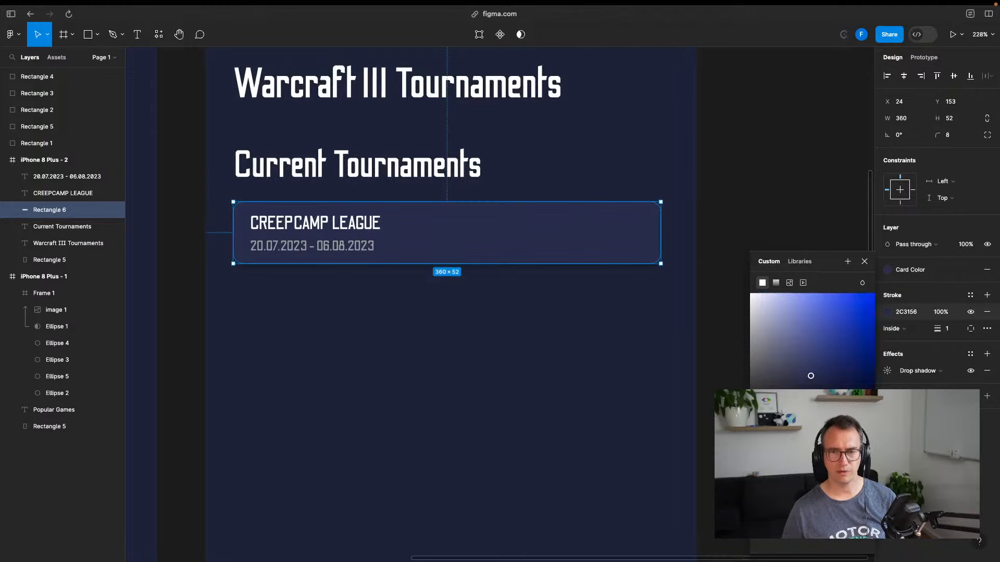
mouse_move(789, 359)
left_mouse_down()
mouse_move(706, 299)
mouse_move(763, 351)
mouse_move(806, 346)
left_mouse_up()
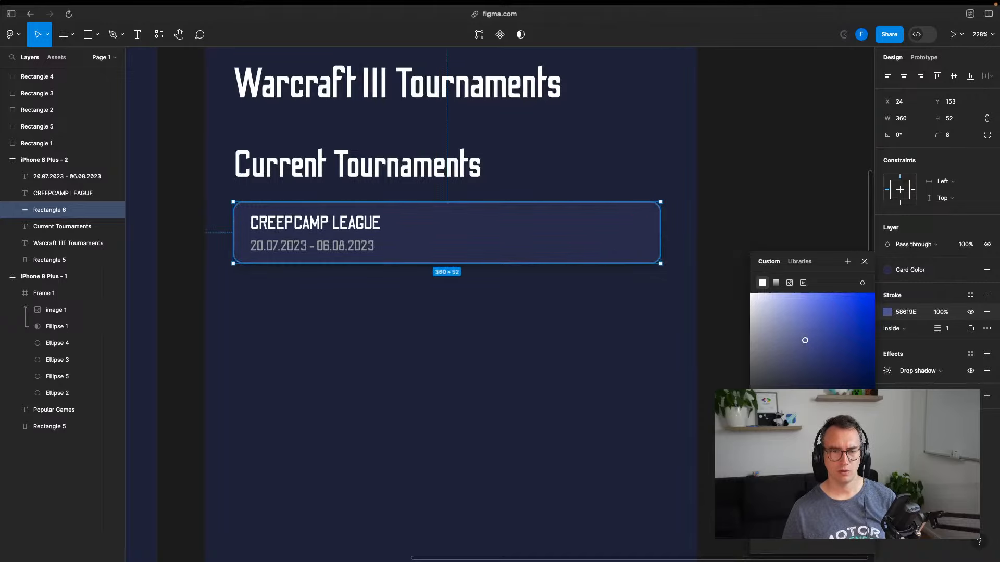
key("i")
left_click(571, 246)
left_click_drag(810, 379, 795, 363)
Set the CREEPCAMP LEAGUE card's border colour to hex 50567C
left_click(803, 149)
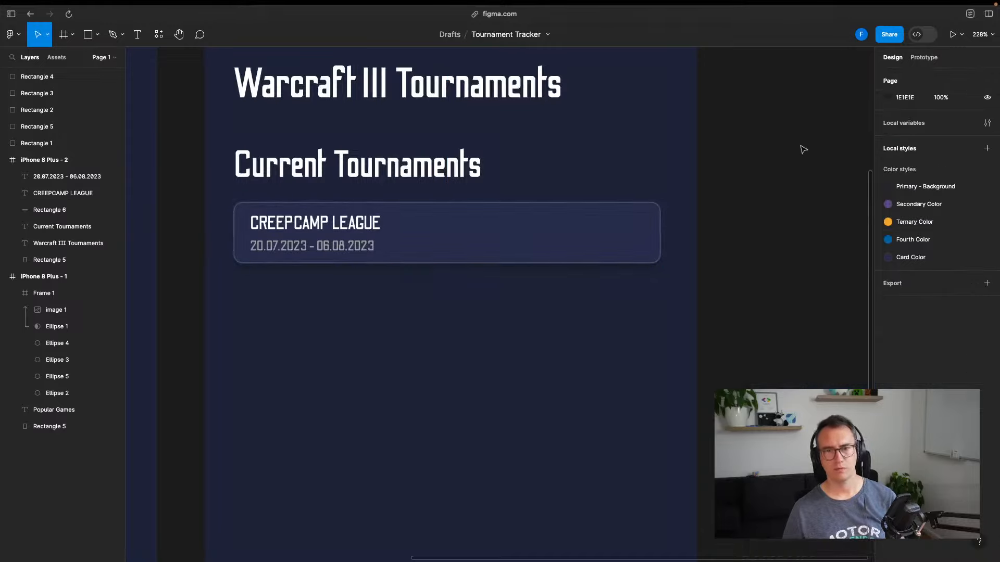
left_click(640, 245)
left_click(897, 314)
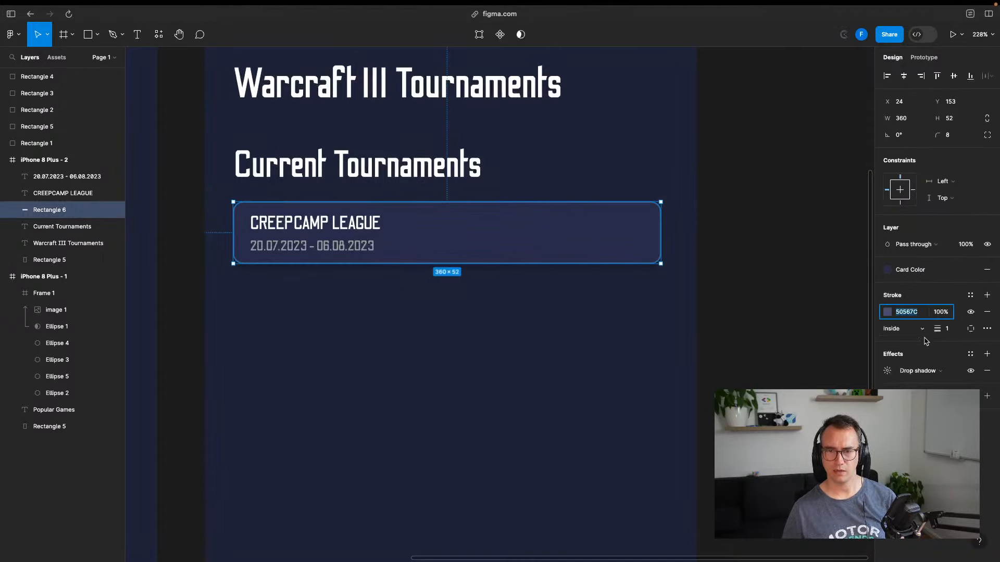
Duplicate the top palette square and line the copy up above the others
left_click_drag(765, 274, 926, 448)
left_click_drag(616, 289, 745, 285)
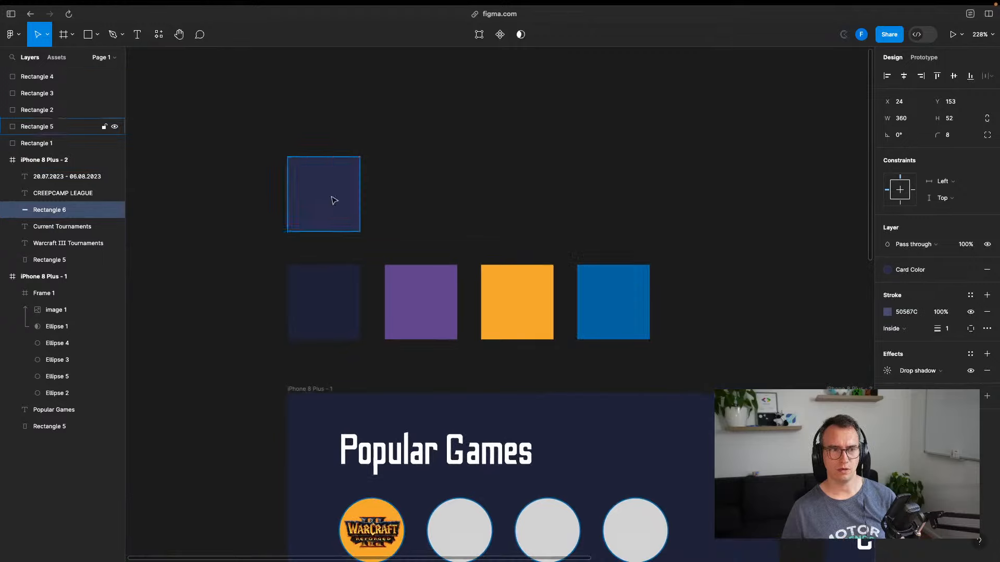
left_click(332, 197)
key("super+d")
left_click_drag(345, 217, 353, 116)
left_click_drag(339, 189, 339, 208)
left_click_drag(333, 117, 336, 146)
left_click(326, 203)
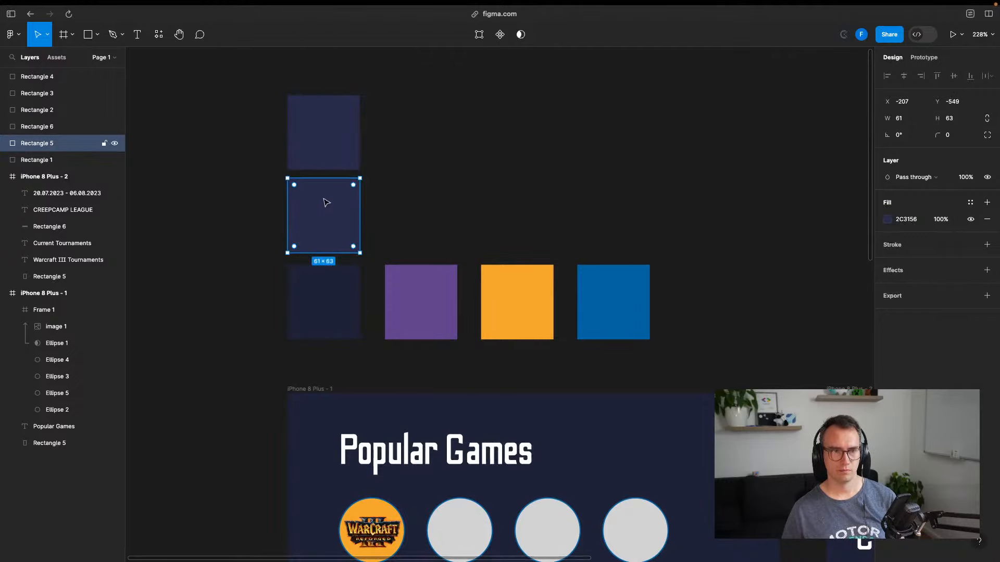
left_click(336, 142)
Give the new top swatch square a fill of 50567C, matching the card border
left_click(886, 219)
scroll(453, 96, "right", 5)
scroll(453, 96, "down", 3)
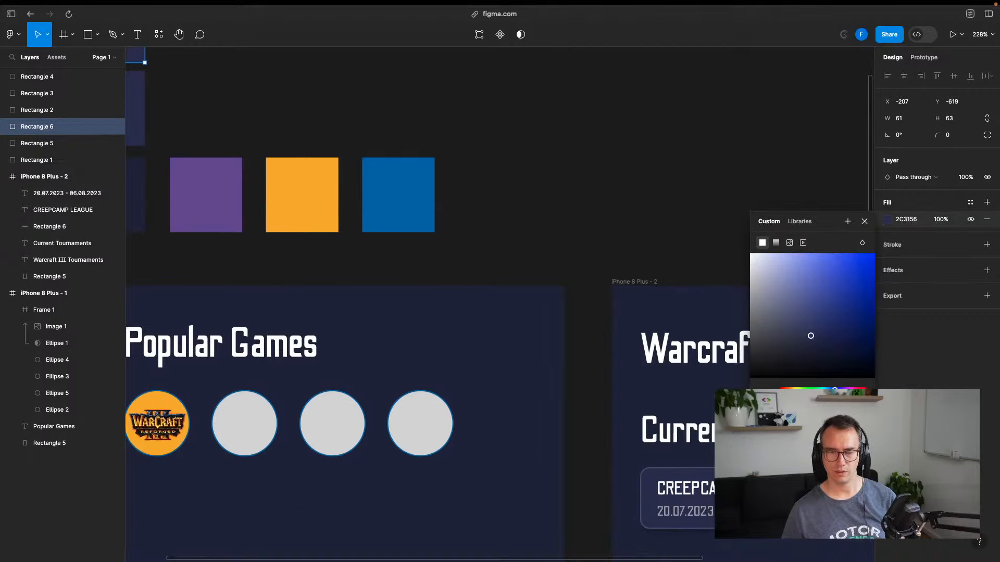
left_click(688, 495)
left_click(685, 472)
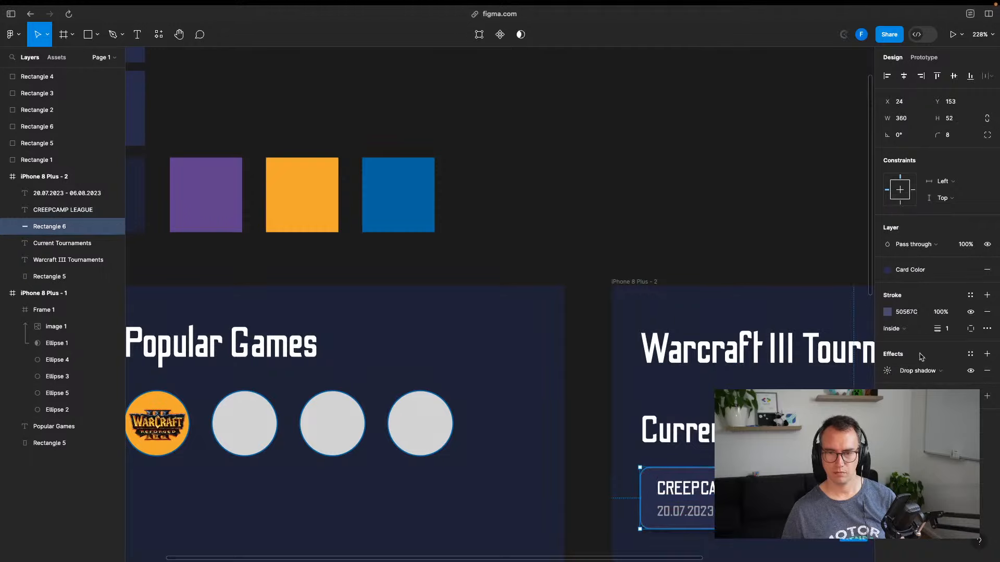
scroll(781, 292, "left", 4)
scroll(781, 292, "up", 2)
left_click(339, 134)
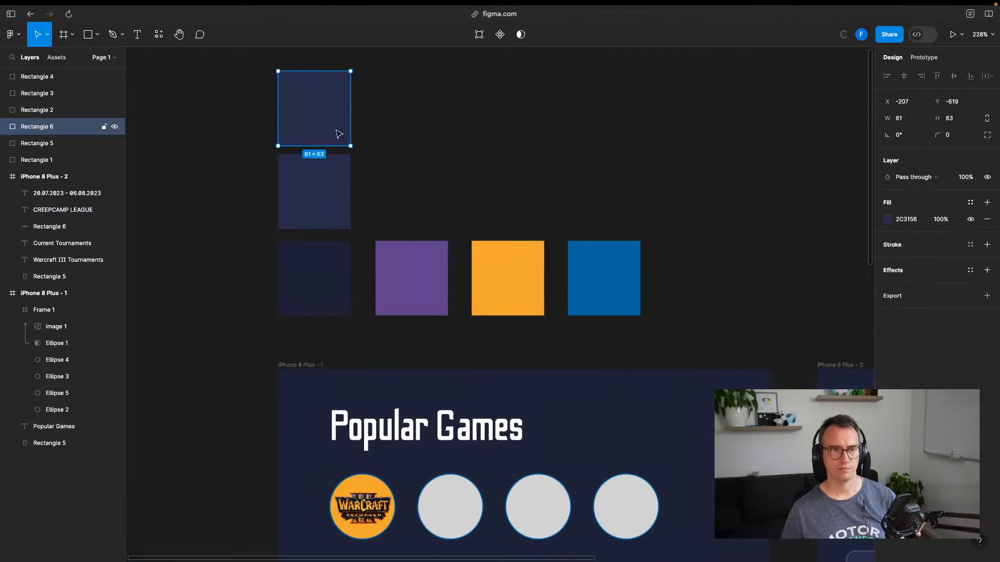
left_click(909, 219)
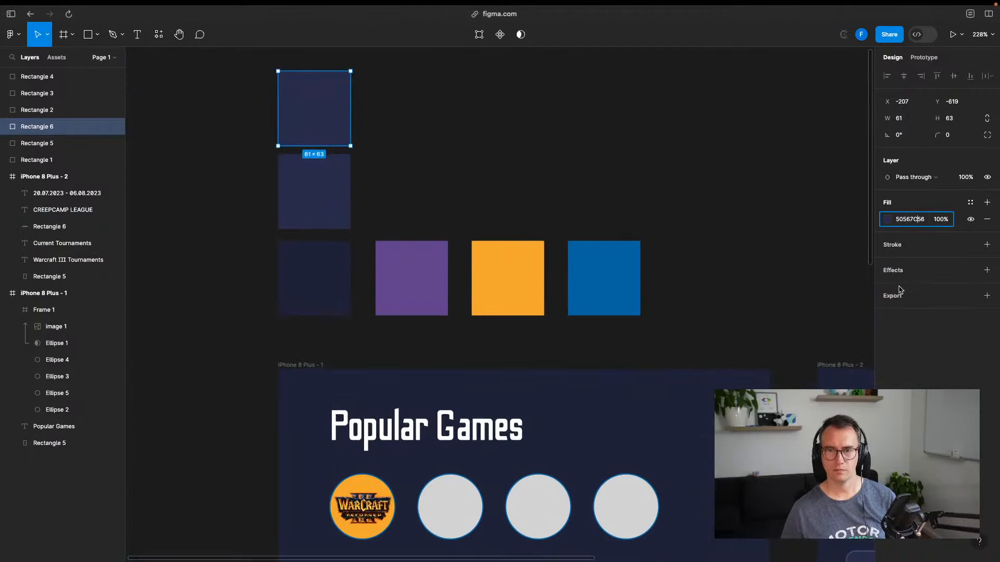
key("Return")
left_click(839, 223)
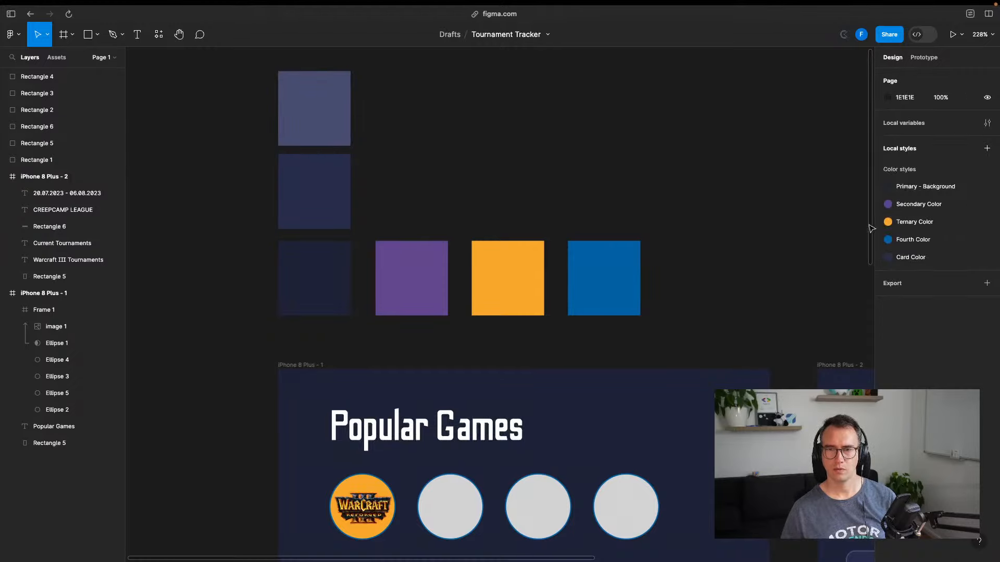
Start a new colour style and sample the top swatch square's colour with the eyedropper
left_click(987, 148)
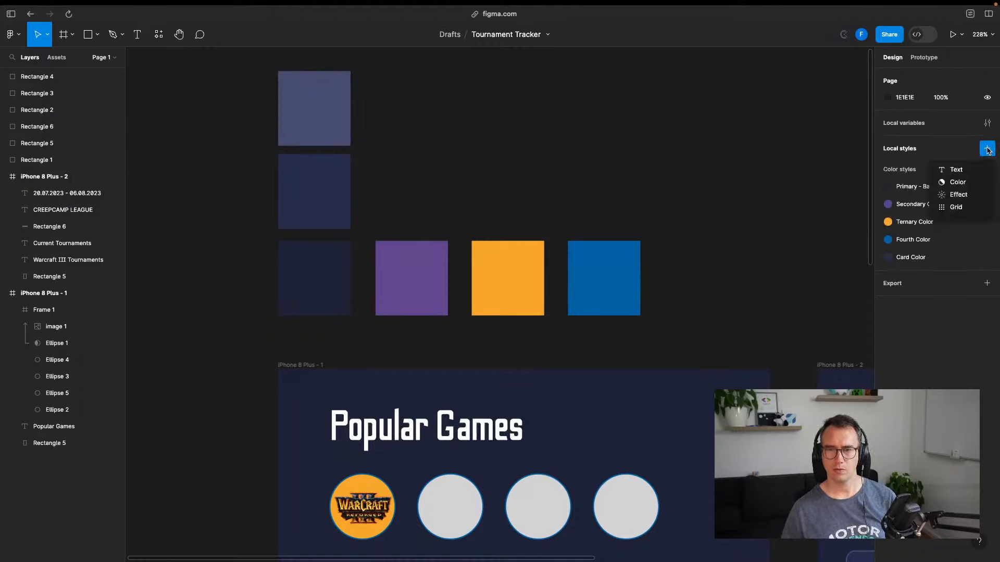
left_click(958, 178)
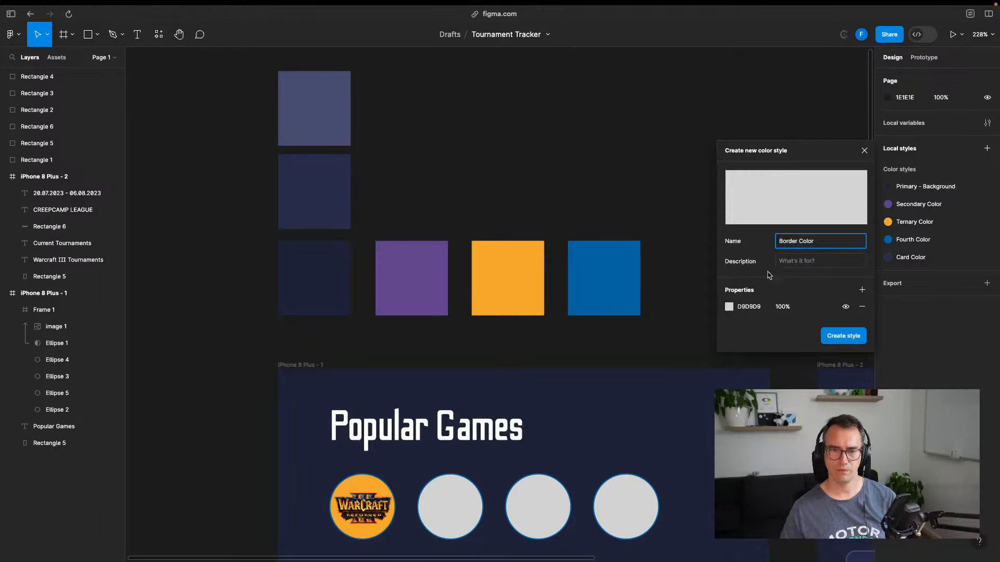
left_click(730, 306)
left_click(607, 438)
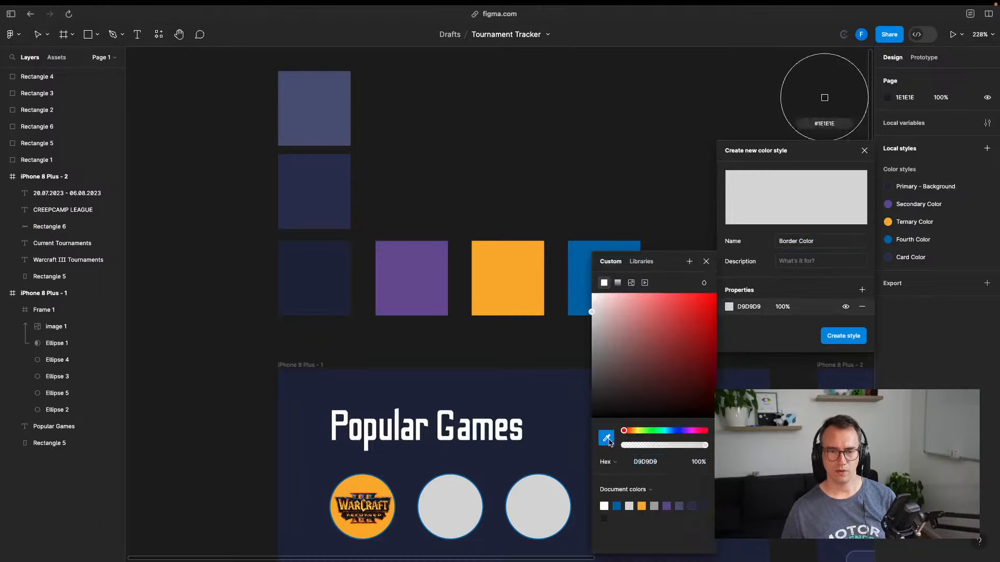
left_click(317, 101)
left_click(633, 165)
Check the CREEPCAMP LEAGUE card's border colour against the saved library colour styles
left_click_drag(726, 249, 398, 88)
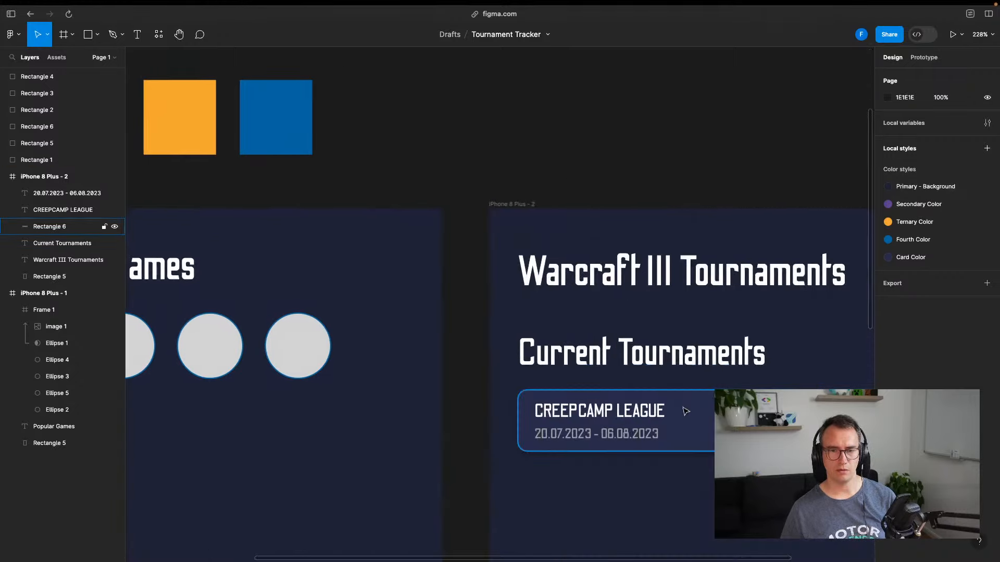
left_click(63, 227)
left_click(903, 312)
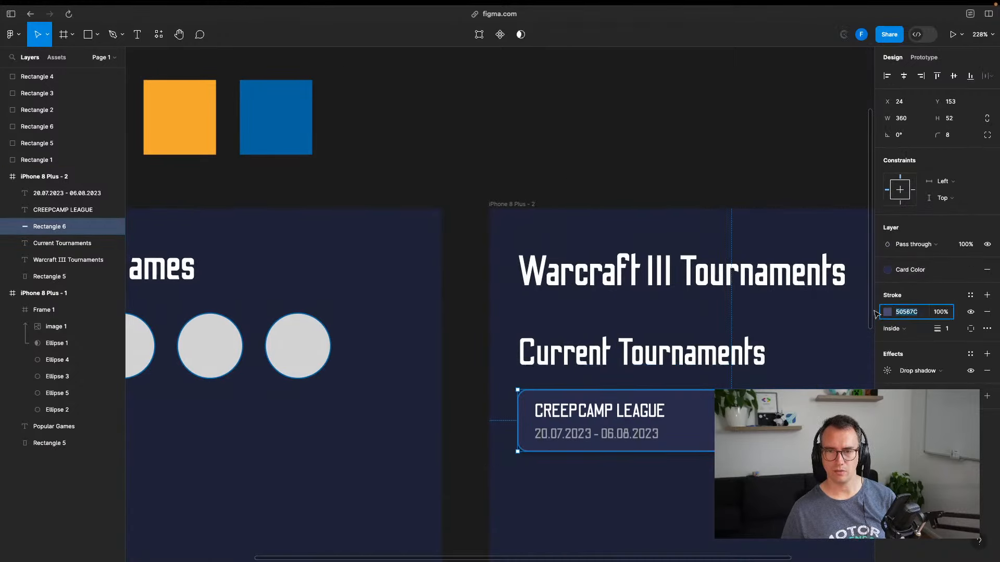
left_click(887, 312)
left_click(799, 261)
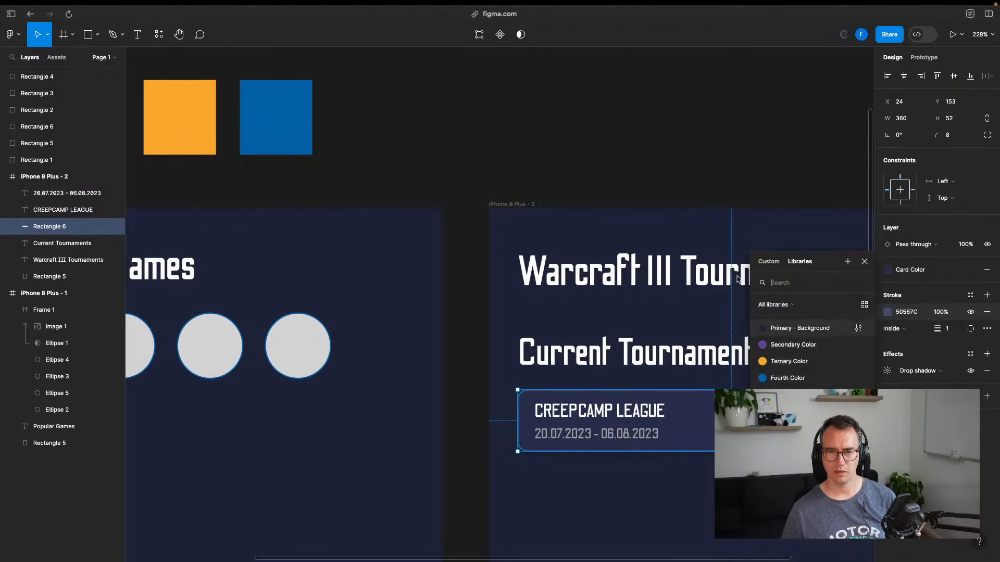
left_click(574, 157)
Begin another colour style sampling the blue-grey rectangle, then dismiss it unfinished
left_click_drag(522, 139, 807, 237)
left_click(987, 148)
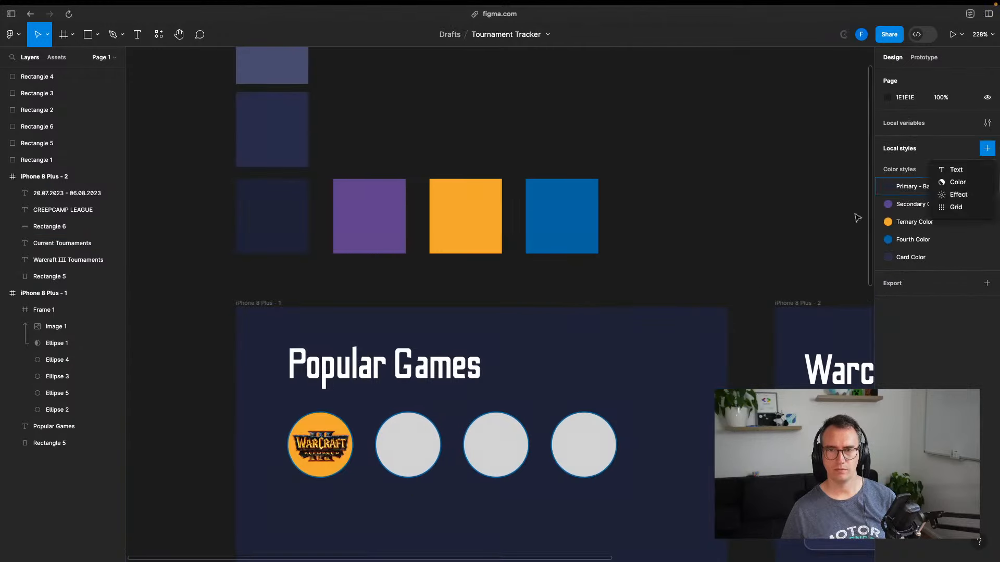
left_click(948, 183)
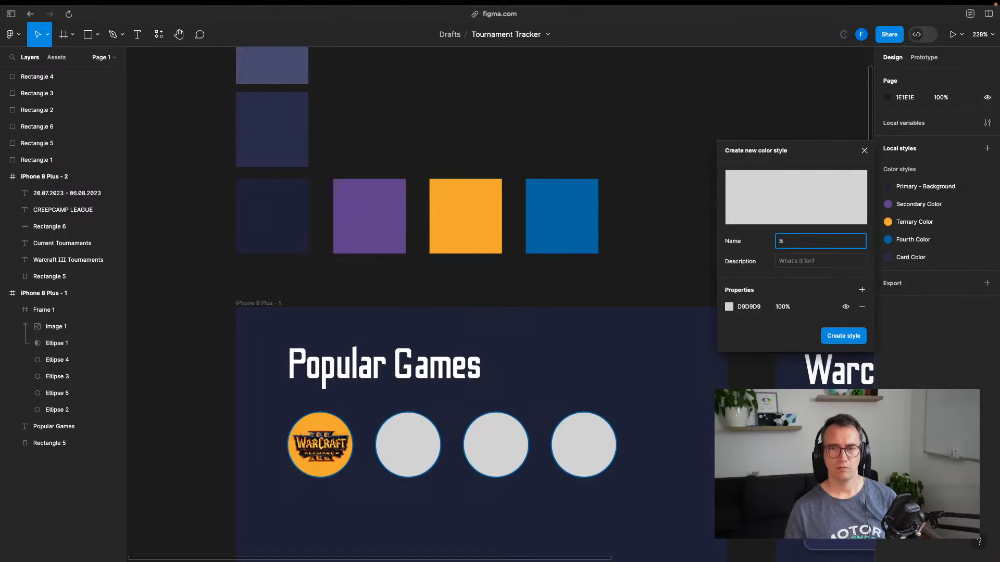
key("Tab")
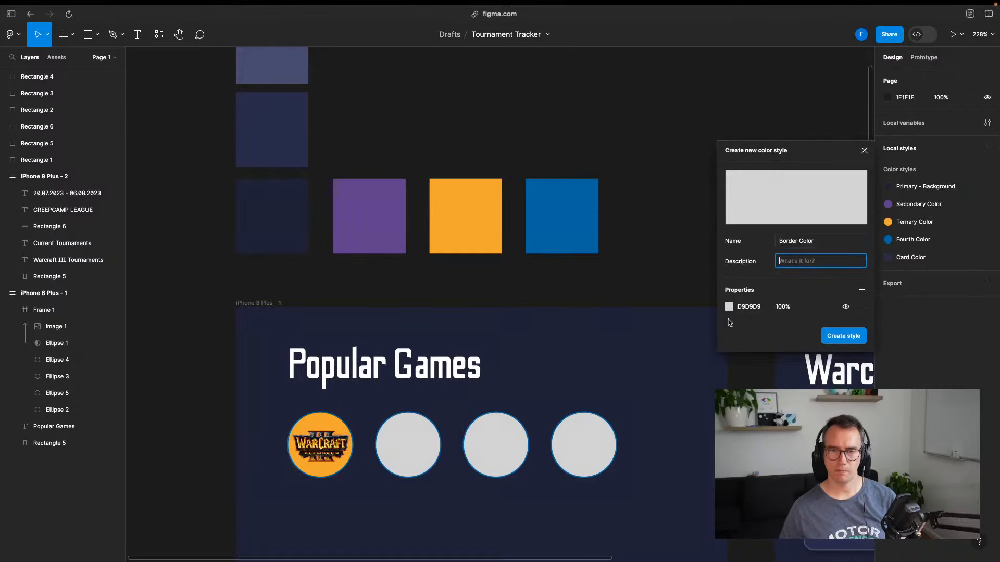
left_click(729, 307)
left_click(605, 439)
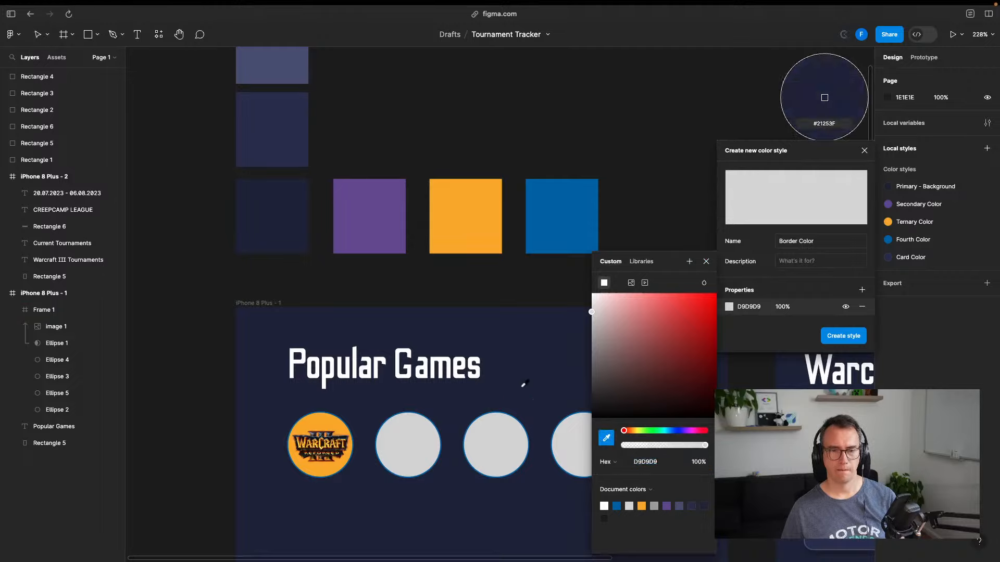
left_click(282, 62)
left_click(656, 213)
scroll(552, 188, "right", 3)
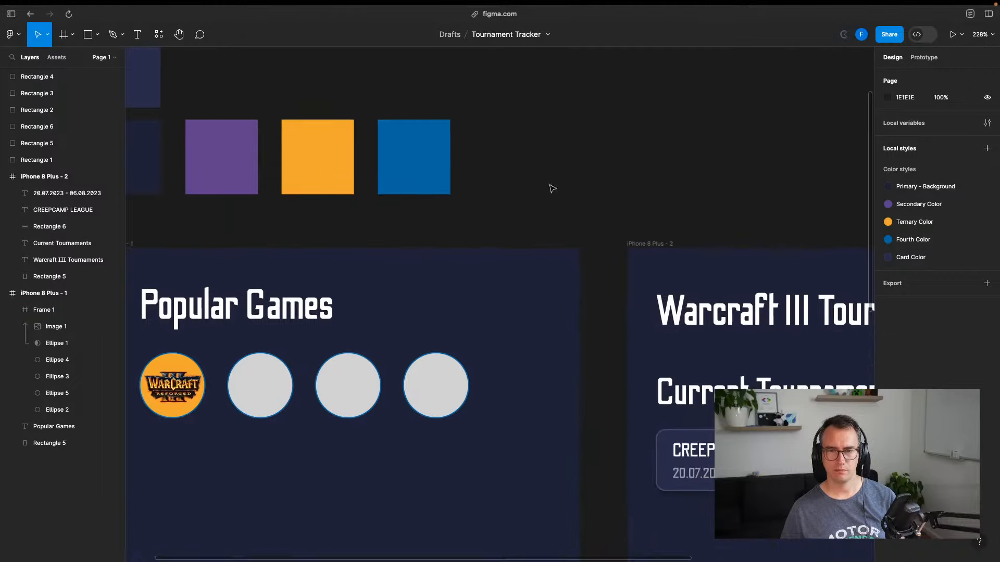
scroll(612, 96, "left", 4)
Create the Border Color style with its colour sampled from the blue-grey rectangle
left_click(987, 148)
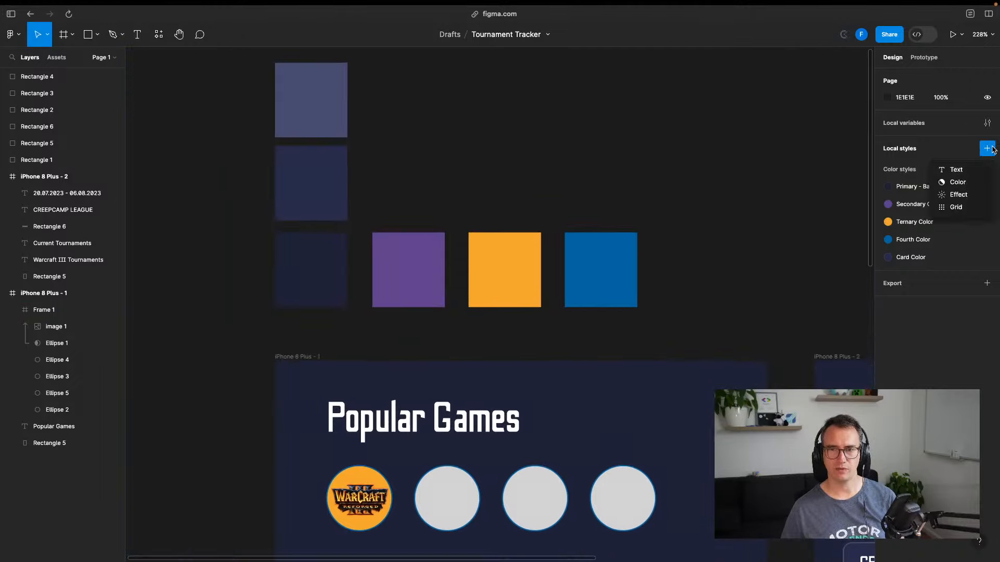
left_click(956, 186)
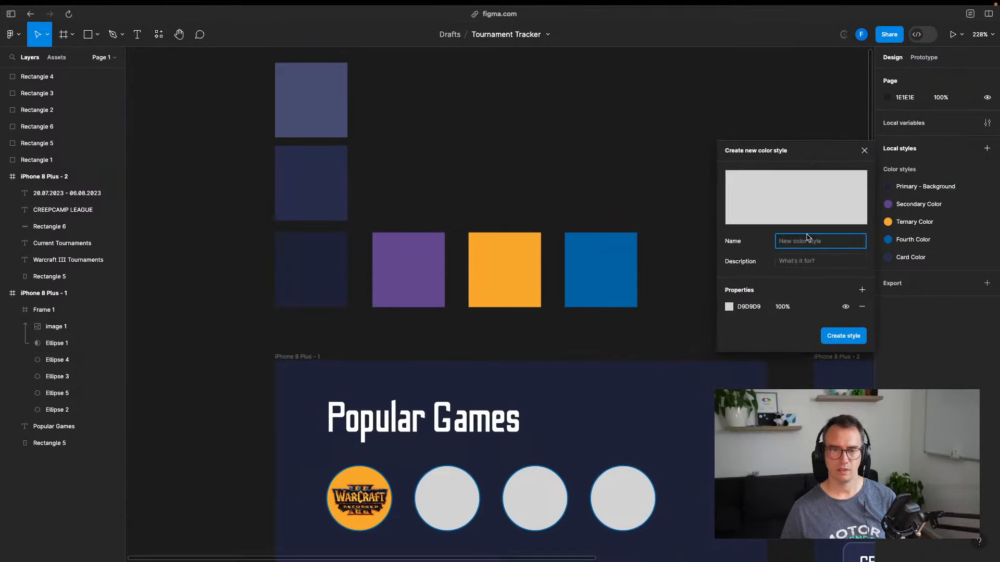
key("Tab")
key("Tab")
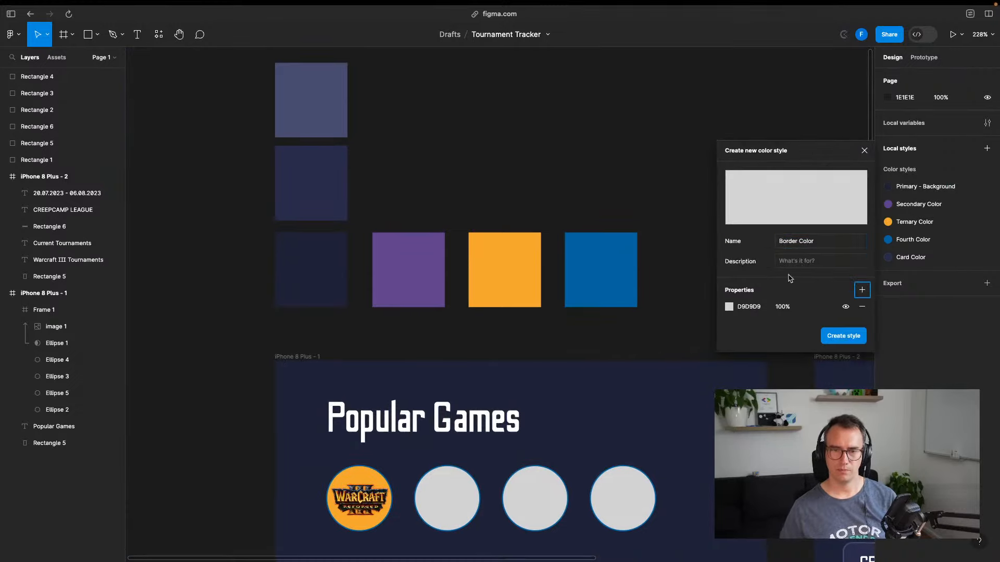
left_click(729, 307)
left_click(606, 438)
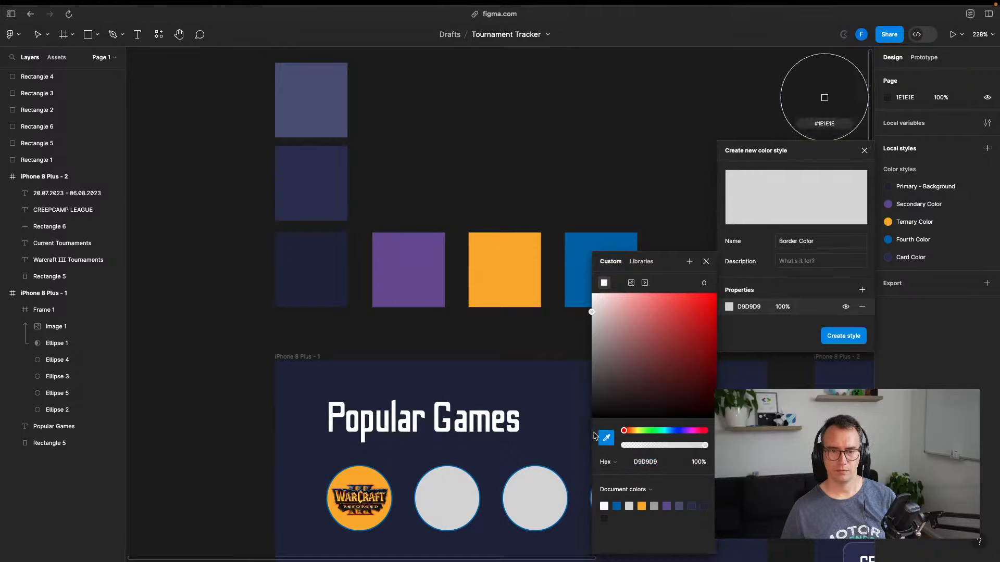
left_click(328, 96)
left_click(843, 335)
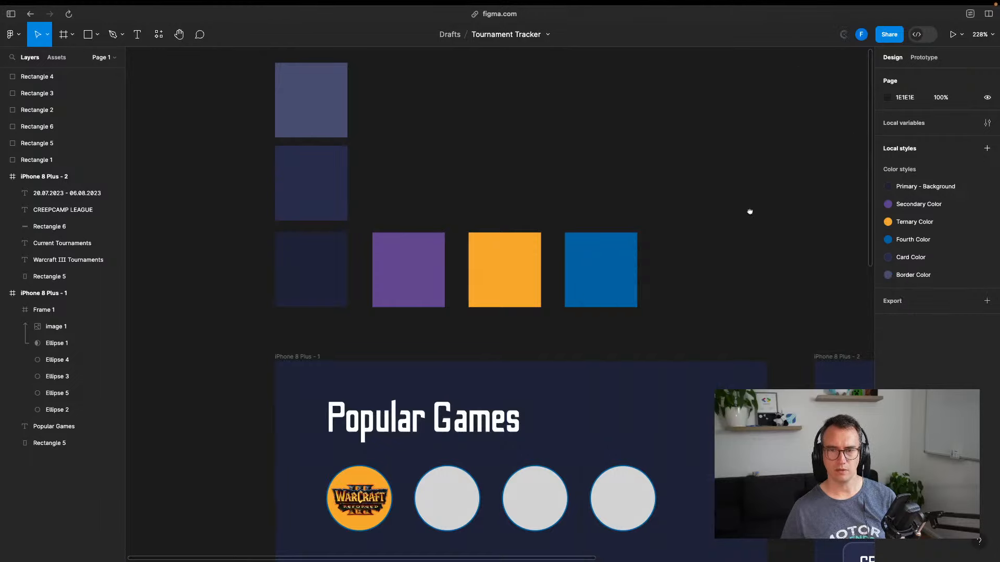
scroll(750, 211, "right", 9)
scroll(750, 211, "down", 4)
Apply the Border Color style to the CREEPCAMP LEAGUE card's outline
left_click(726, 326)
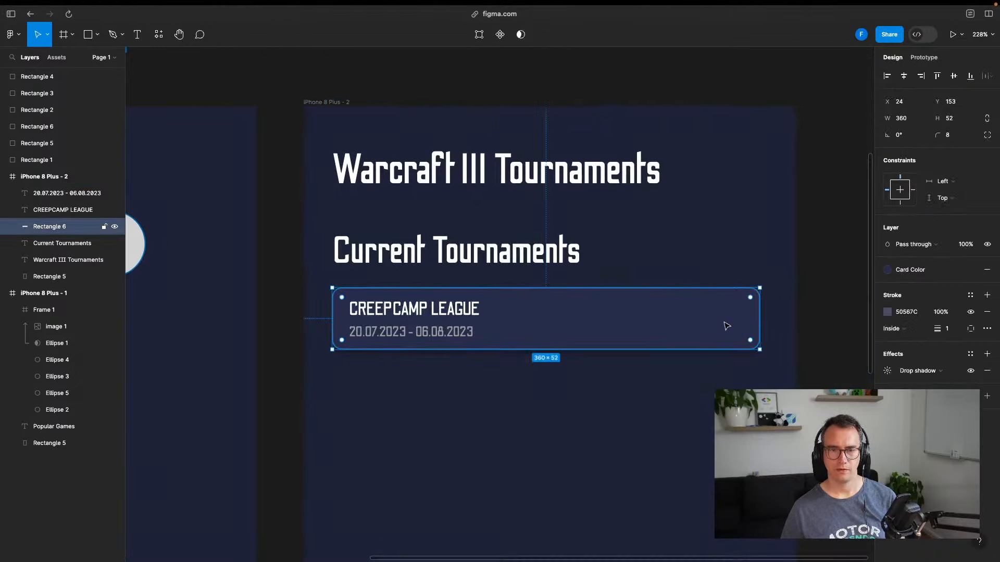
left_click(888, 311)
left_click(799, 263)
left_click(791, 341)
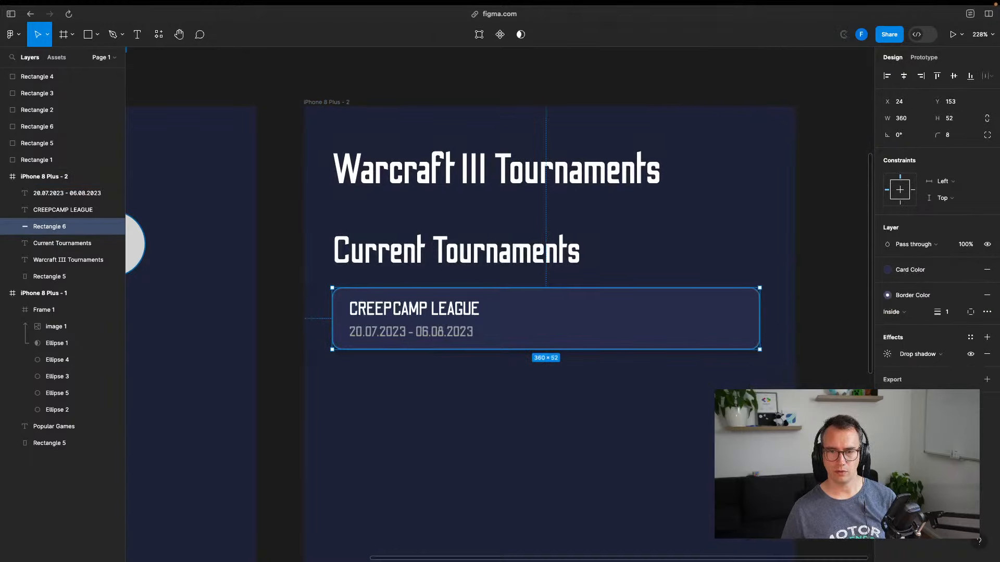
Apply Border Color to the outlines of the Popular Games circle group
scroll(645, 223, "left", 10)
scroll(644, 222, "up", 2)
left_click(338, 330)
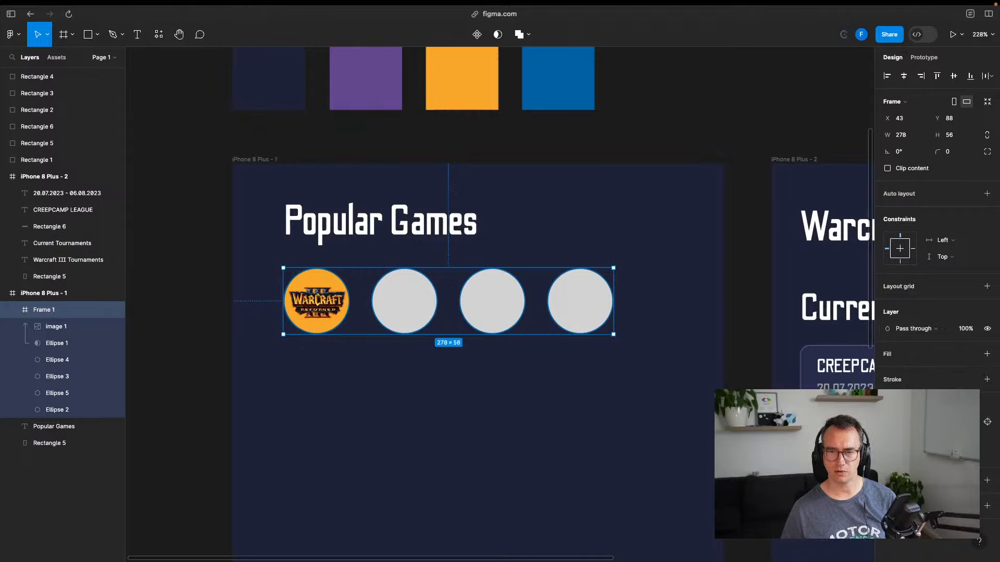
left_click(898, 422)
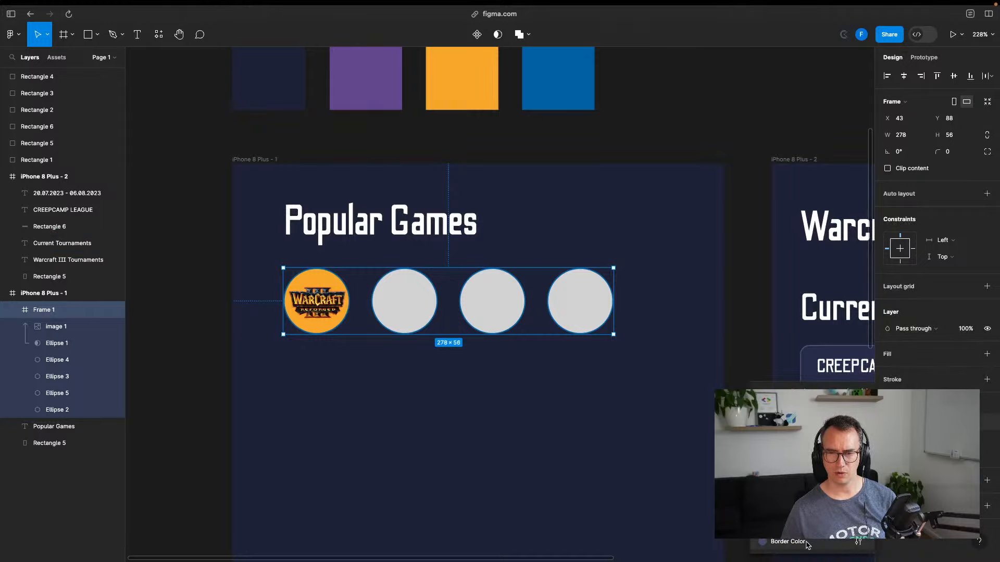
left_click(789, 541)
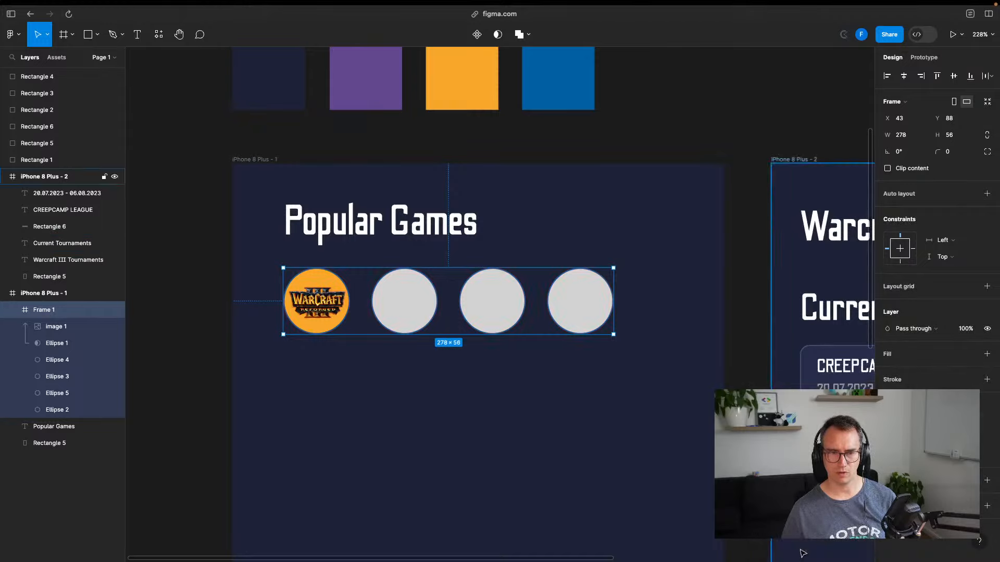
left_click(676, 138)
Verify the game circles' outlines use the Border Color style
scroll(373, 330, "up", 3)
scroll(372, 330, "up", 7)
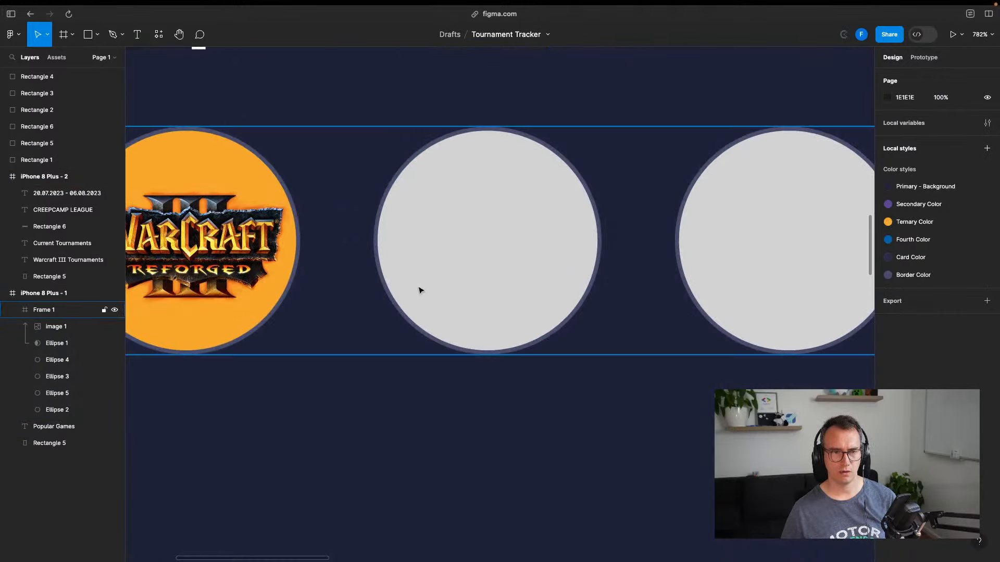
scroll(446, 286, "down", 10)
left_click_drag(628, 275, 462, 286)
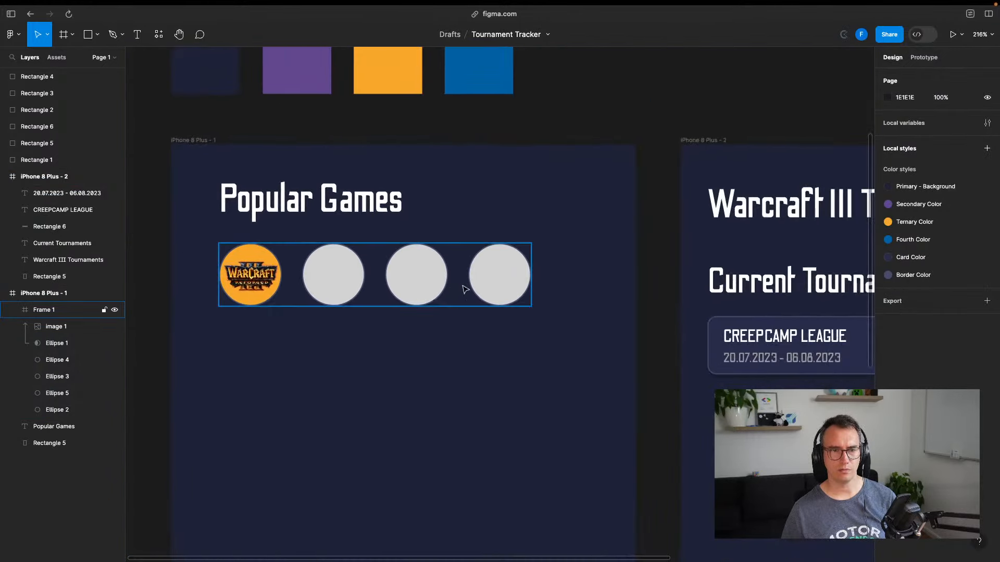
left_click(462, 286)
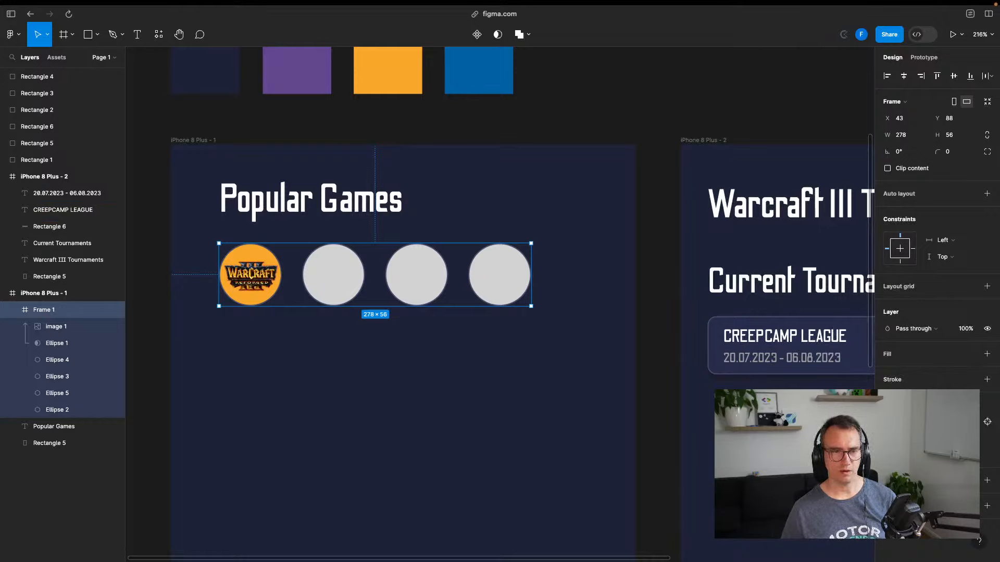
left_click(909, 422)
left_click(865, 392)
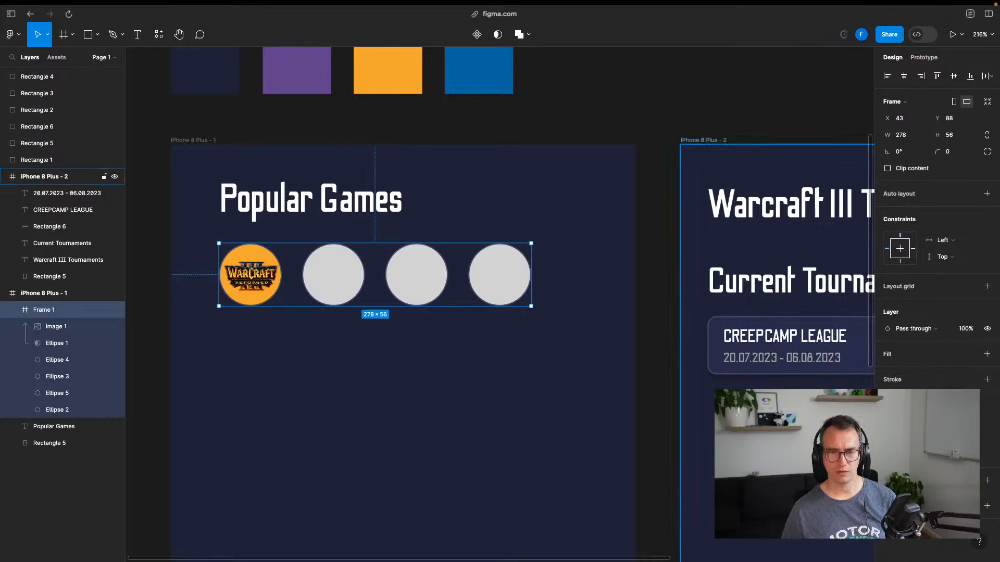
left_click(721, 125)
left_click_drag(687, 179, 491, 145)
Set the first grey circle's border weight to 3
left_click_drag(468, 274, 761, 290)
scroll(363, 276, "up", 5)
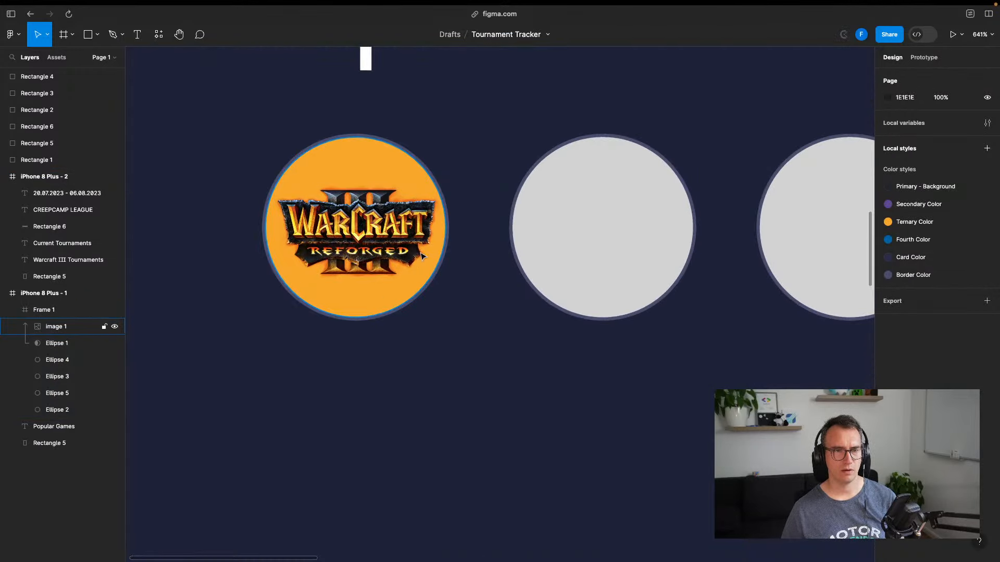
left_click(561, 230)
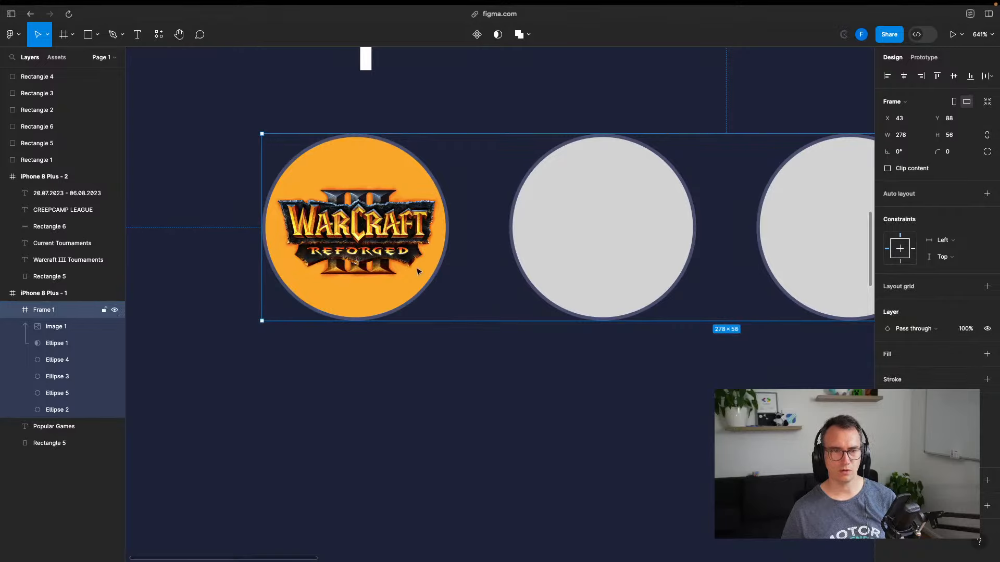
left_click(43, 360)
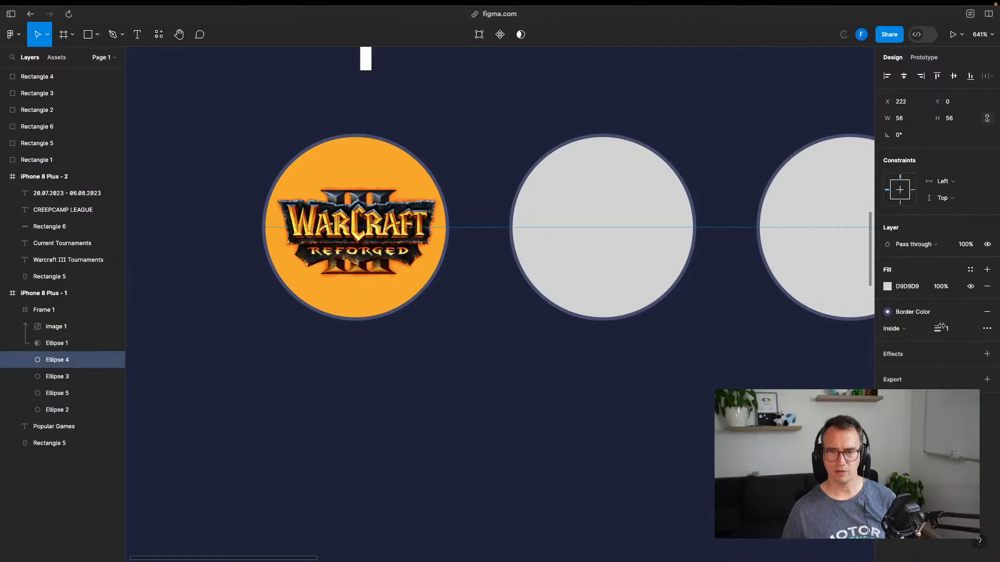
left_click(889, 313)
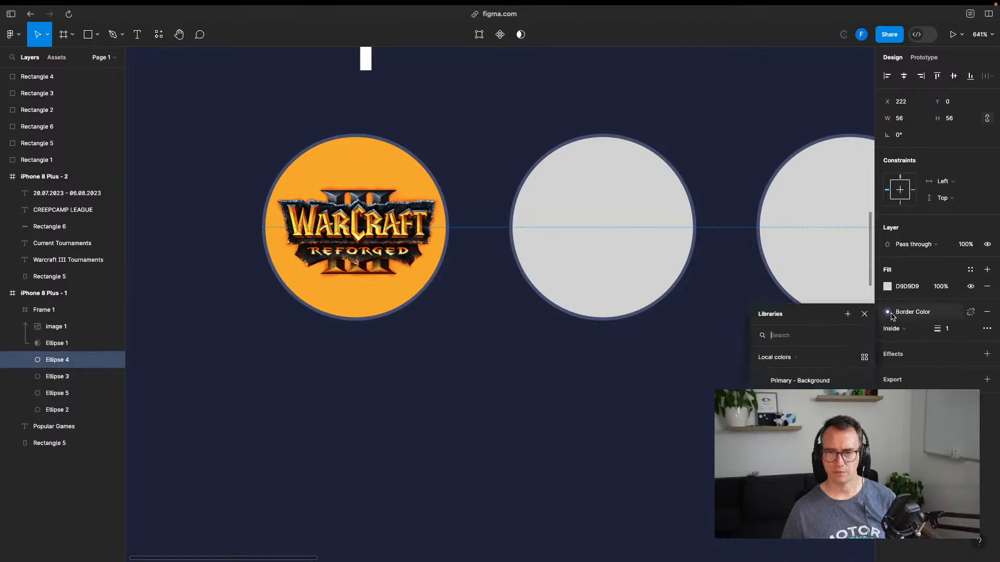
left_click(865, 315)
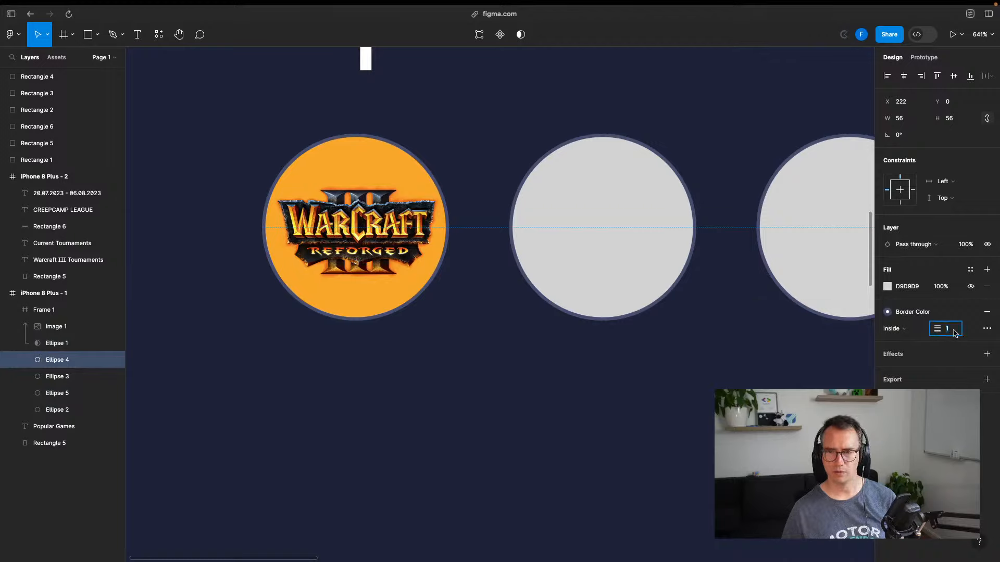
type("3")
key("Return")
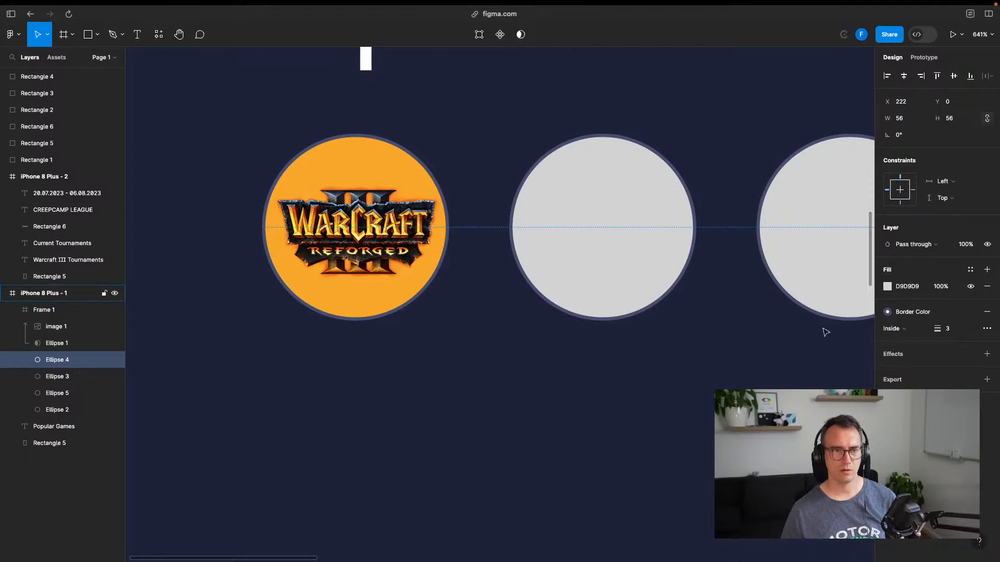
Give the second and third grey circles a border weight of 3 as well
left_click(618, 296)
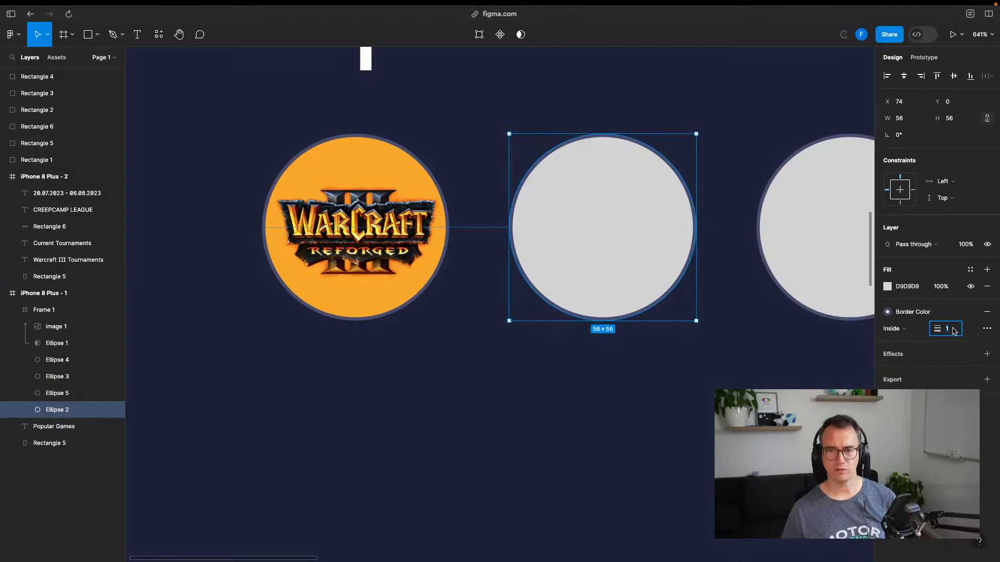
key("Return")
left_click(761, 370)
left_click_drag(762, 372, 548, 340)
scroll(548, 340, "down", 2)
scroll(548, 339, "down", 4)
left_click(598, 271)
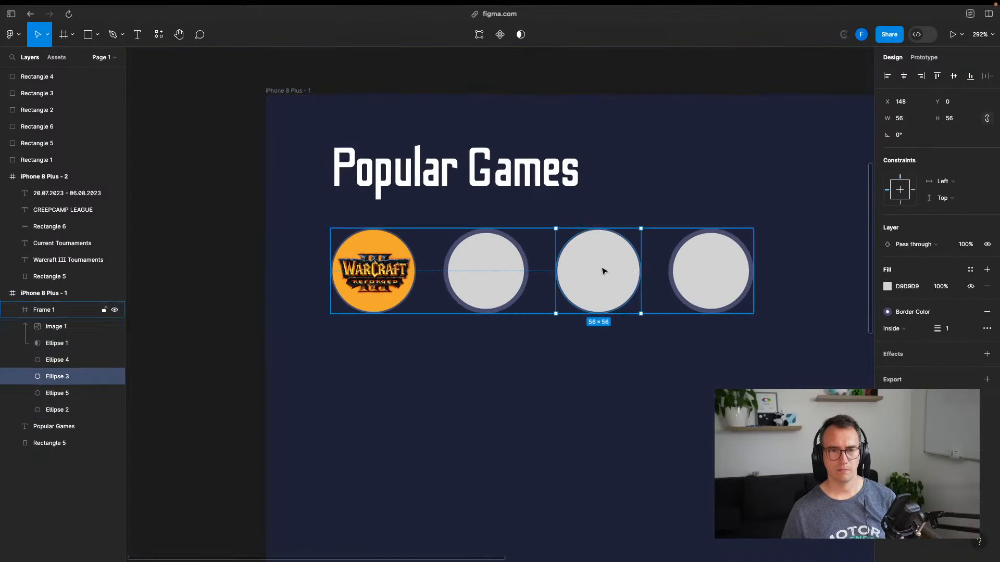
type("3")
key("Return")
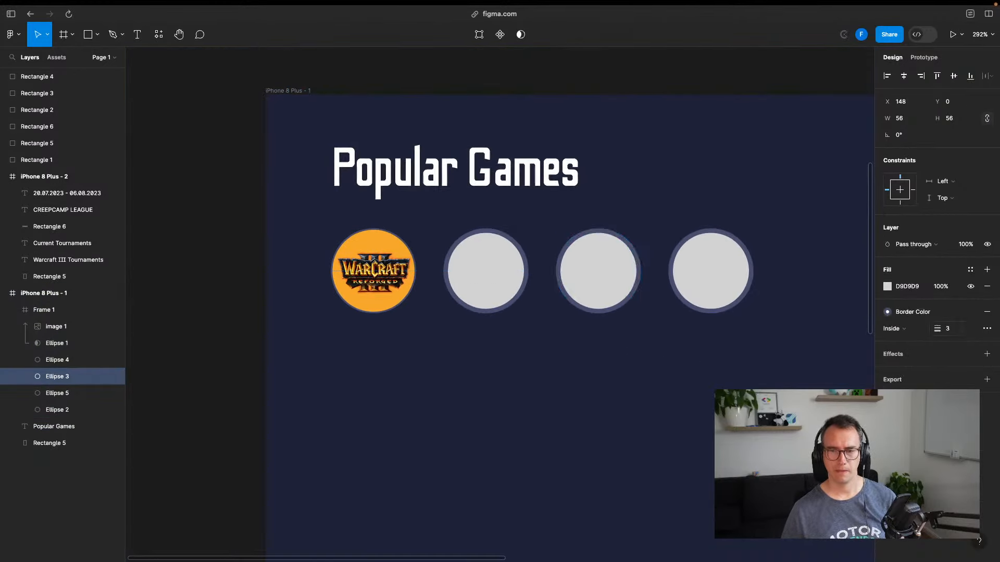
left_click(705, 400)
Duplicate the CREEPCAMP LEAGUE card with its title and date, placing the copy below
scroll(716, 377, "right", 5)
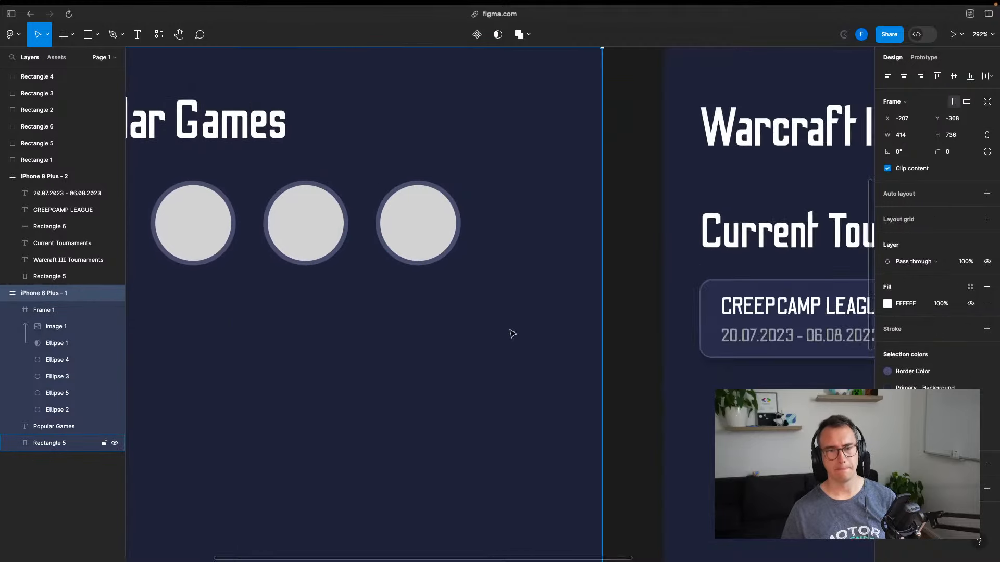
scroll(594, 335, "down", 2)
scroll(480, 340, "right", 4)
scroll(635, 334, "right", 5)
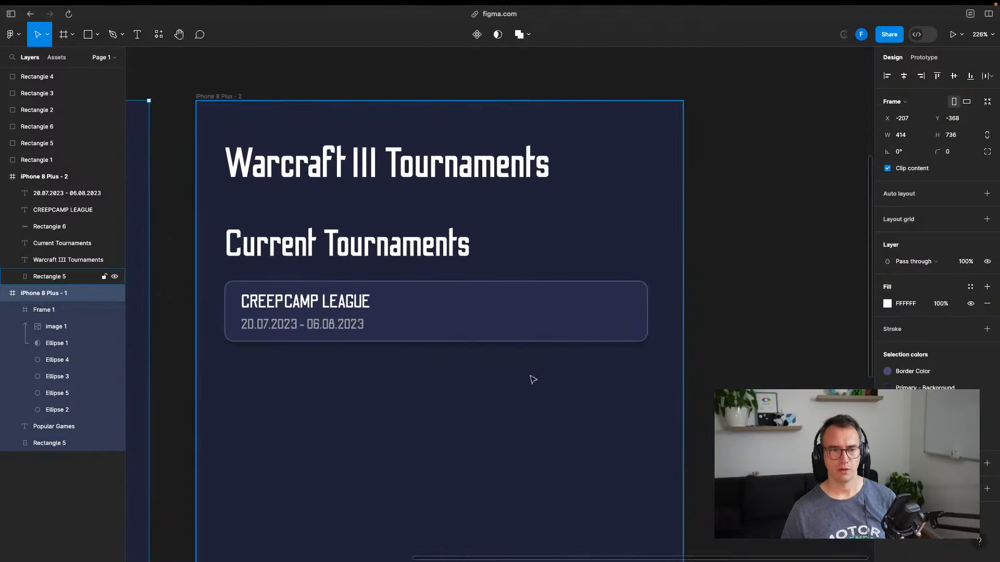
left_click(545, 319)
key("ctrl+d")
left_click_drag(534, 315, 531, 382)
key("ctrl+z")
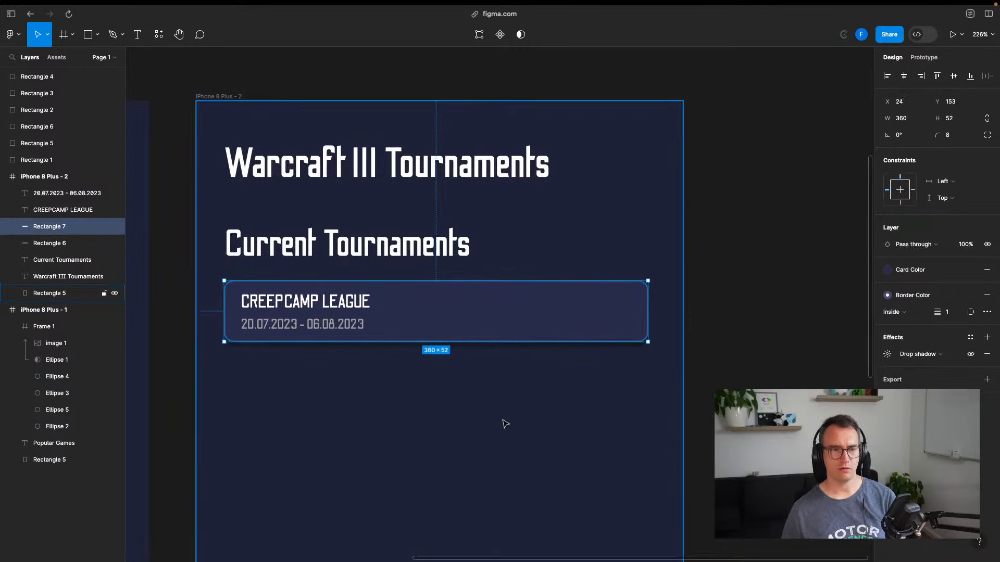
left_click(312, 302, "shift")
left_click(359, 325, "shift")
key("ctrl+d")
left_click_drag(484, 326, 483, 385)
key("Down")
key("Down")
key("Down")
key("Down")
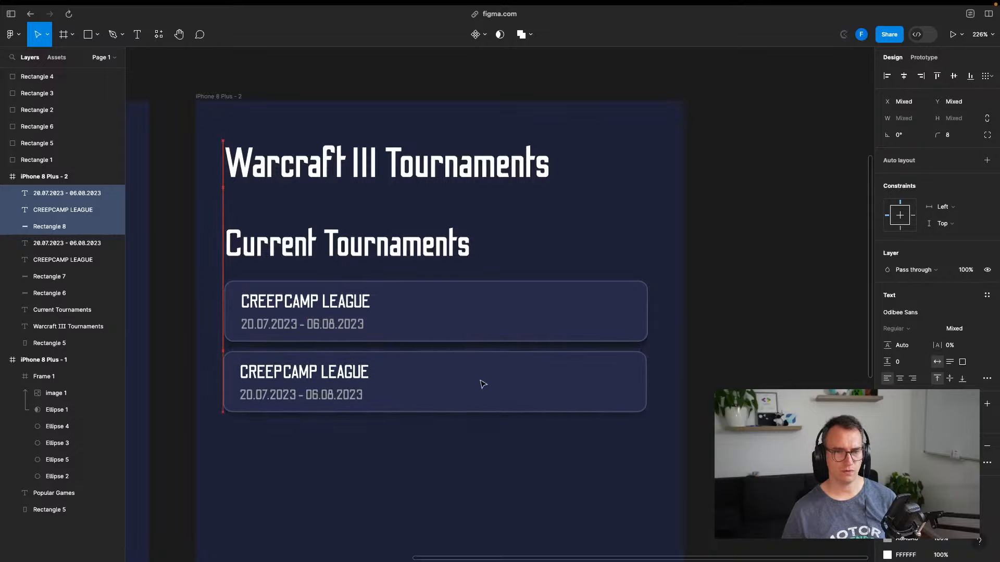
Duplicate the second card to make a third card stacked underneath it
left_click(483, 386)
key("super+d")
key("super+z")
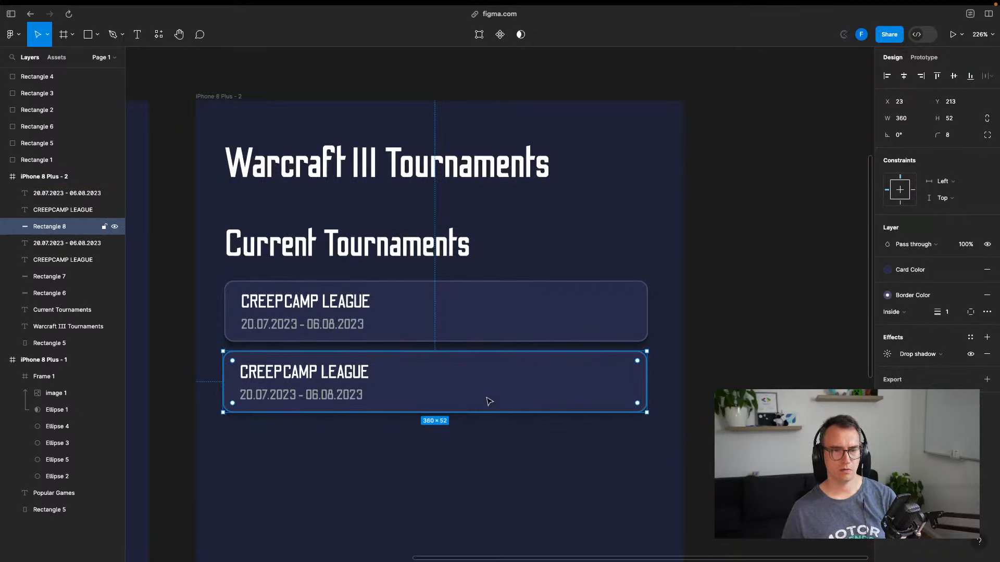
left_click(447, 478)
left_click(298, 377)
left_click(298, 395, "shift")
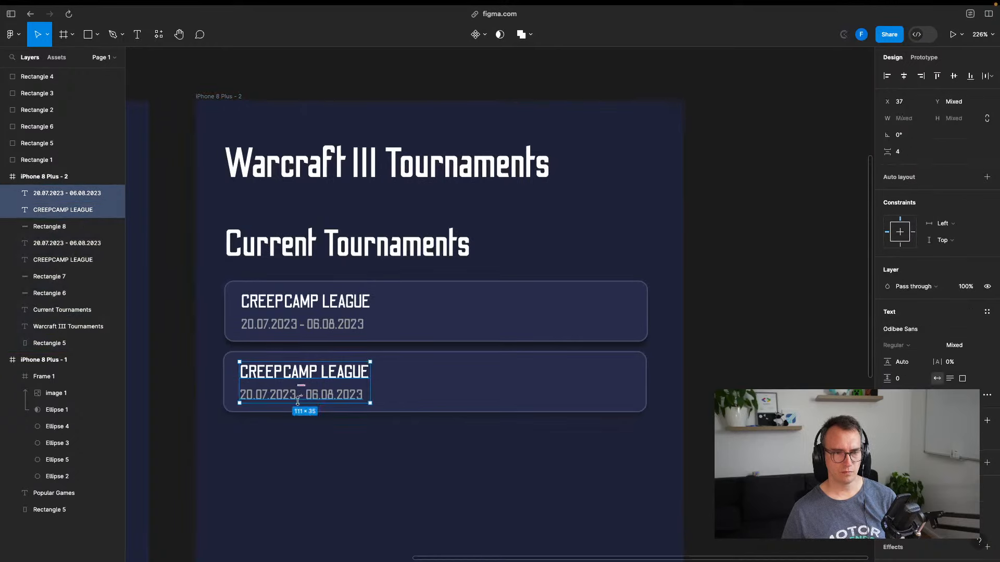
left_click(452, 382, "shift")
key("super+d")
left_click_drag(462, 382, 464, 453)
scroll(463, 453, "down", 2)
scroll(464, 453, "left", 1)
left_click(770, 354)
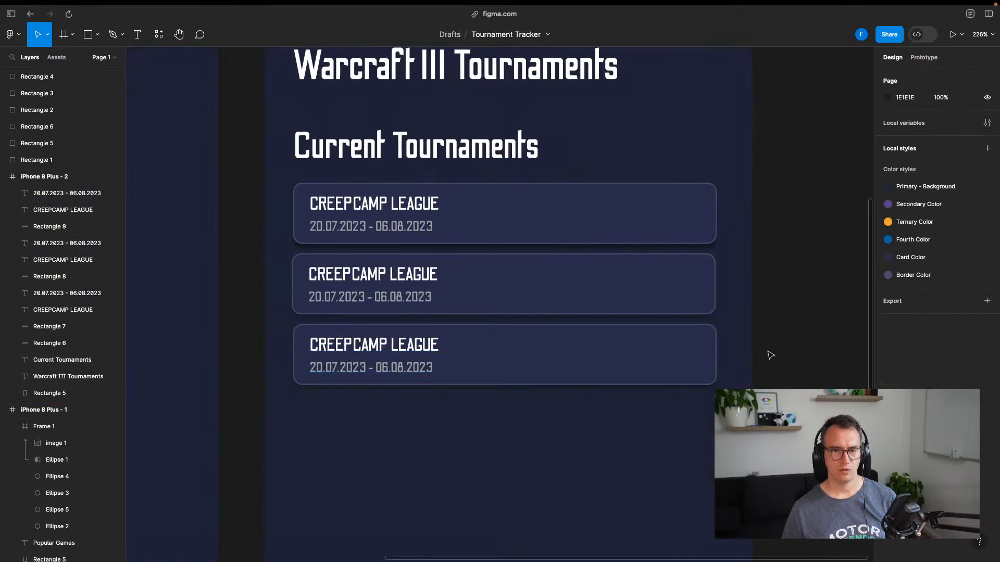
Retitle the middle card 'League' and start a web search for 'warcraft 3 tournaments'
double_click(397, 283)
type("League I")
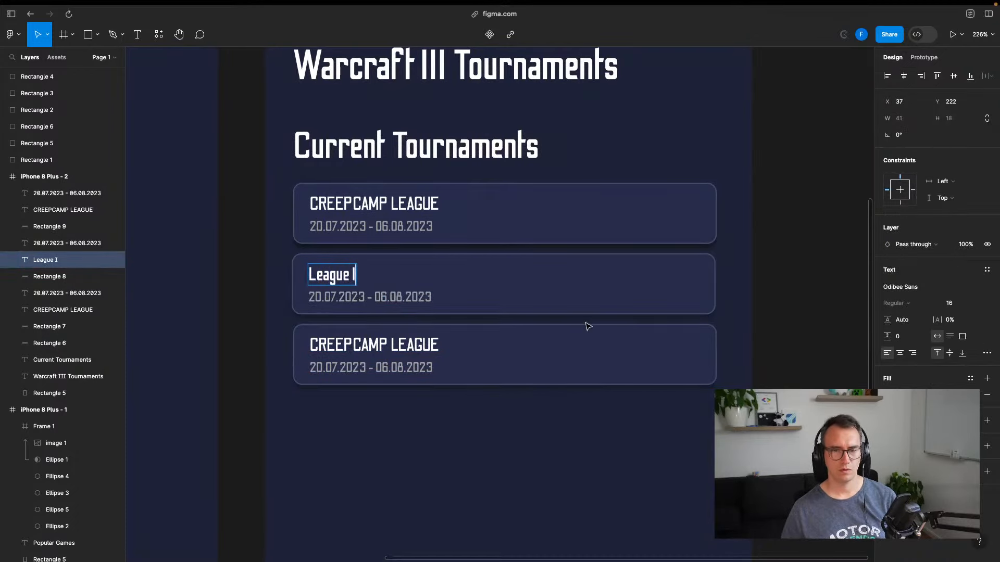
key("BackSpace")
key("BackSpace")
key("super+t")
type("warcraft 3 tournaments")
Run the 'warcraft 3 tournaments' search and open Liquipedia's Tier 1 Tournaments page
key("Return")
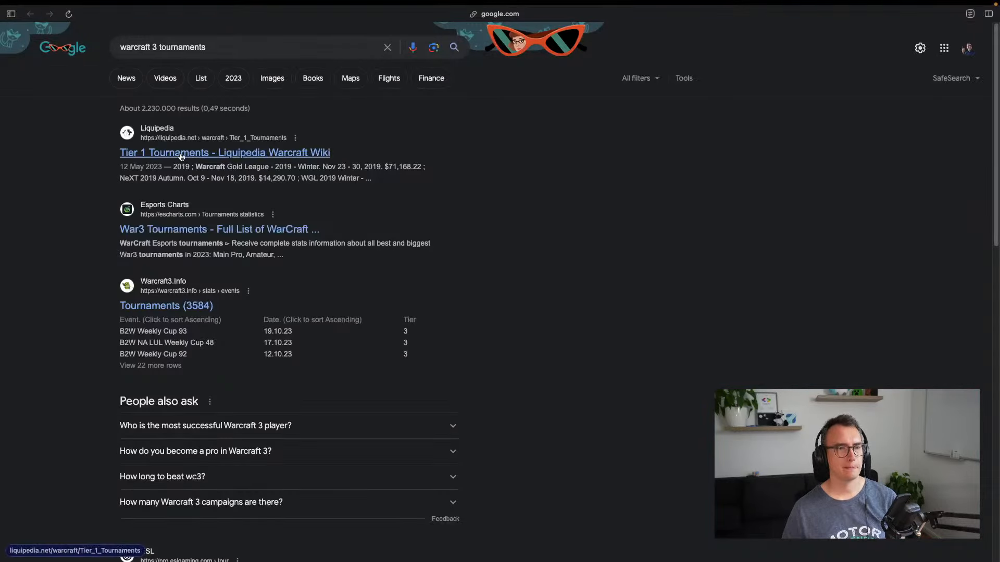
left_click(180, 156)
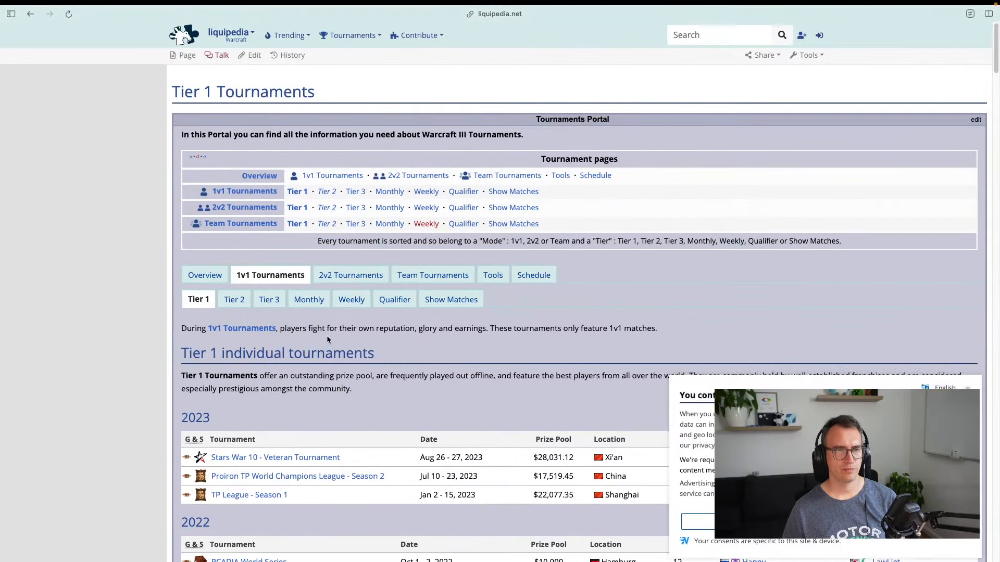
scroll(326, 335, "down", 15)
scroll(367, 277, "up", 15)
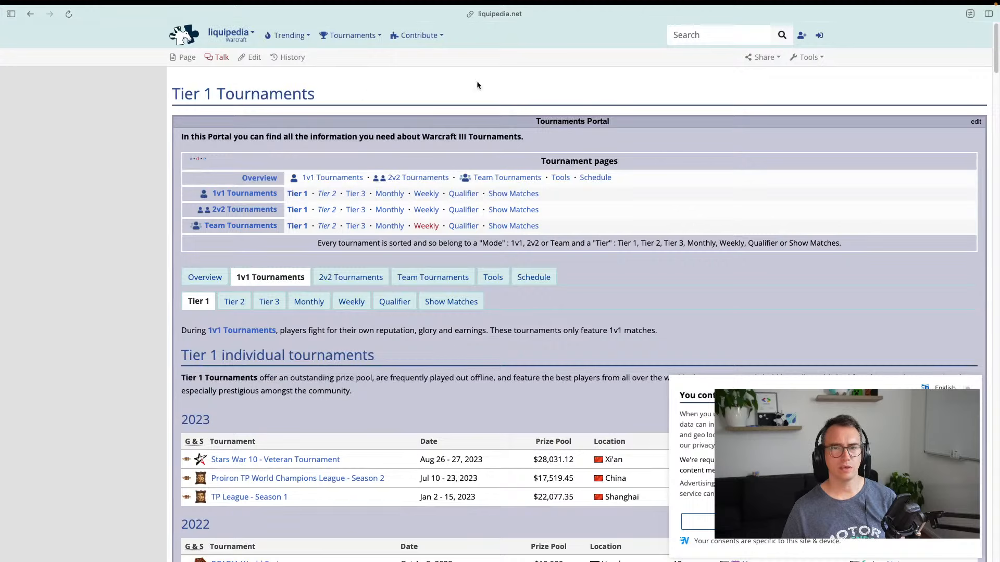
Browse Liquipedia's contribution, tournaments and trending menus
left_click(416, 36)
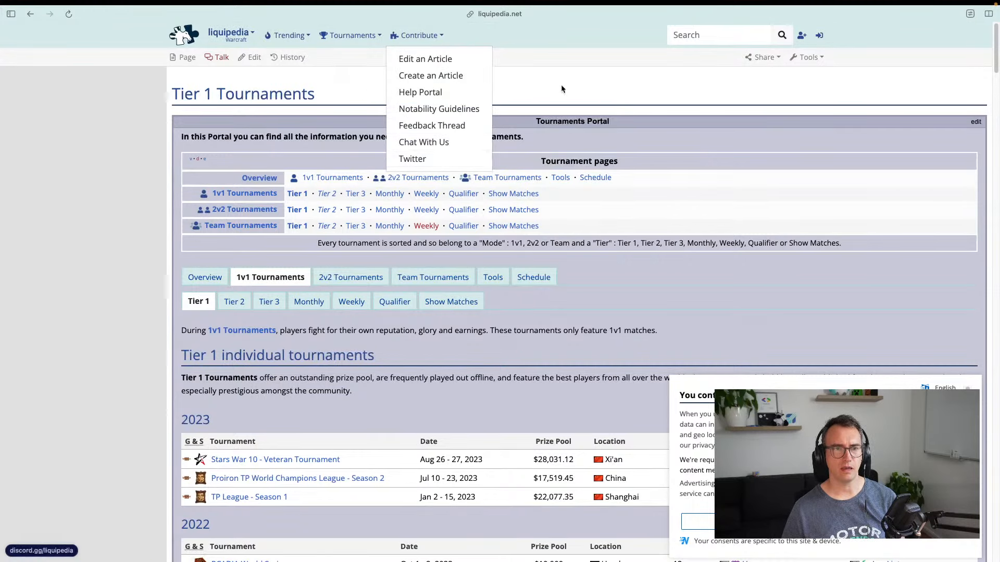
left_click(352, 35)
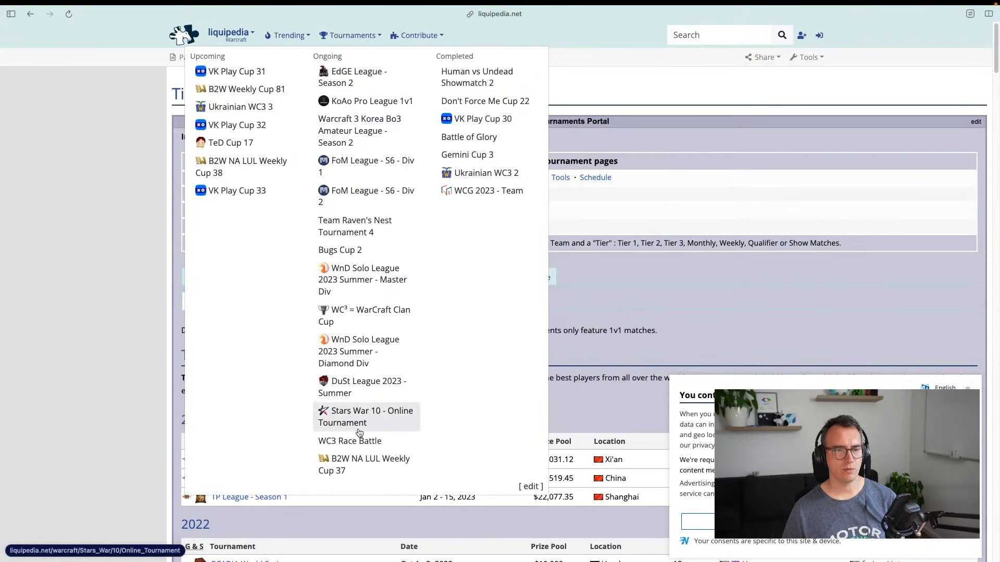
left_click(616, 78)
left_click(292, 40)
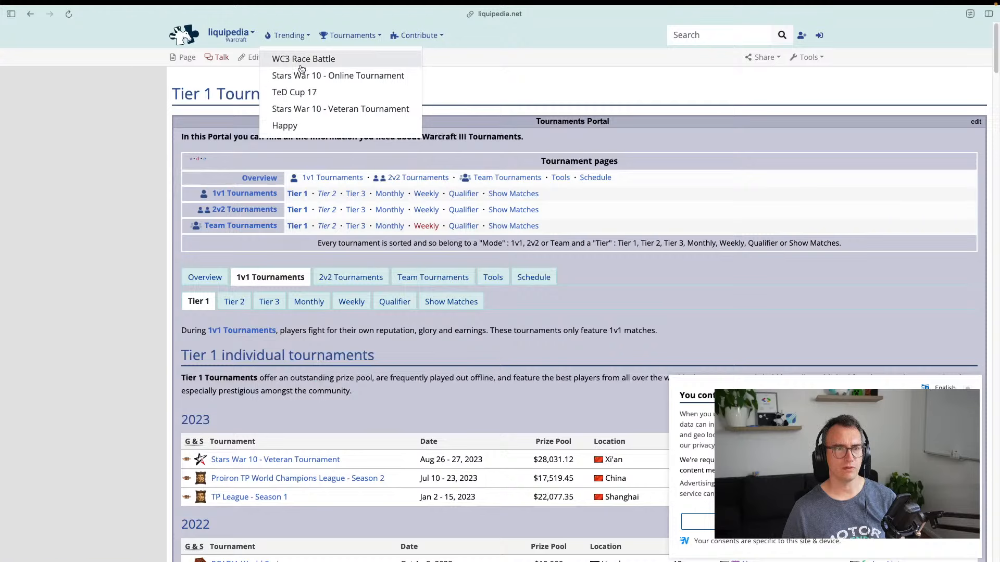
Go to the Warcraft wiki main page and open the API link in its footer
left_click(247, 35)
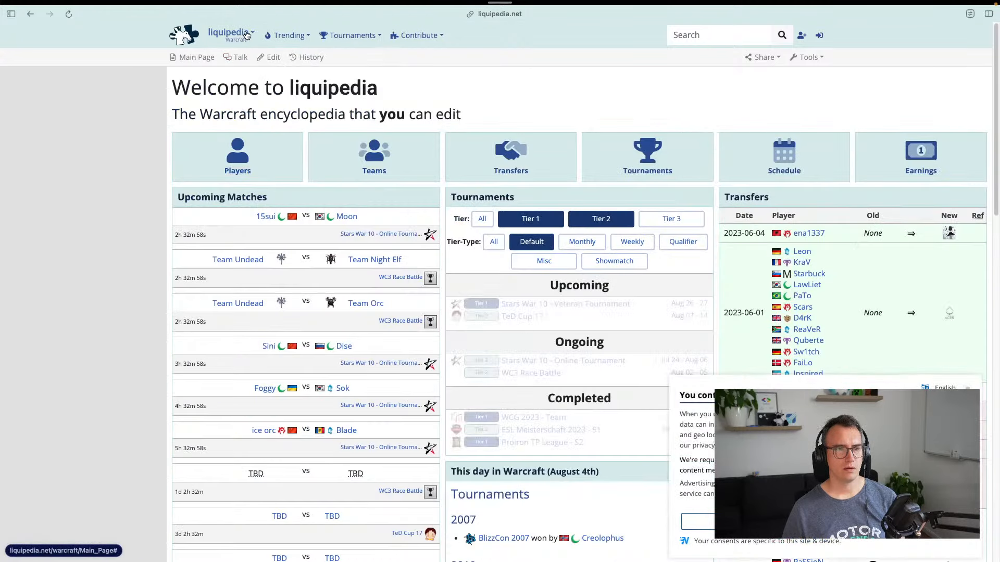
mouse_move(246, 35)
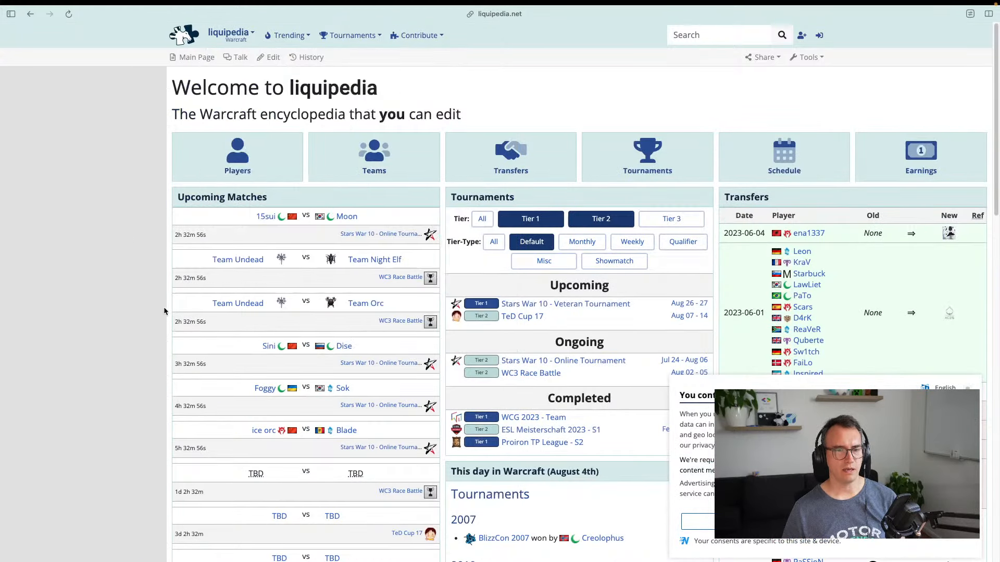
scroll(151, 317, "down", 15)
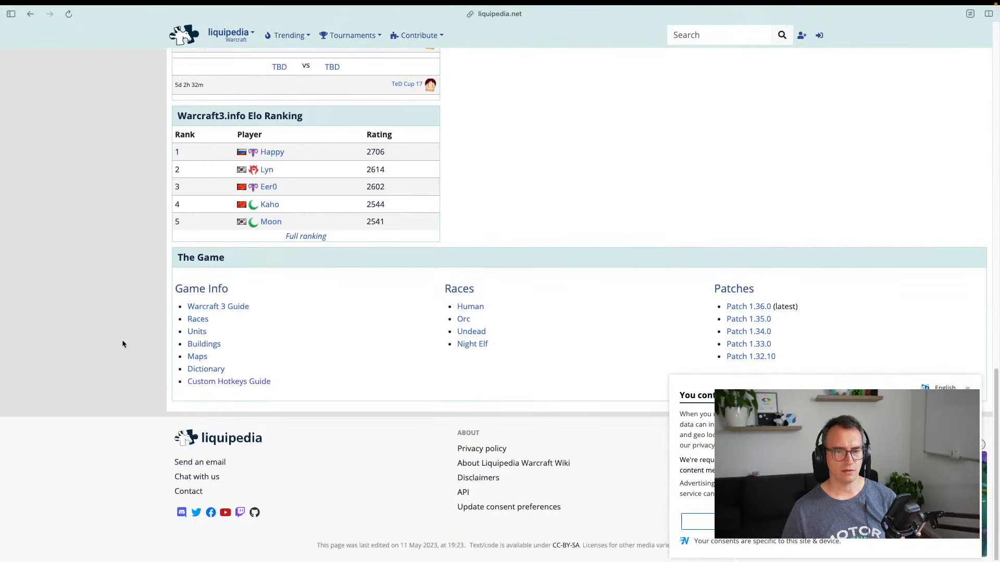
left_click(461, 494)
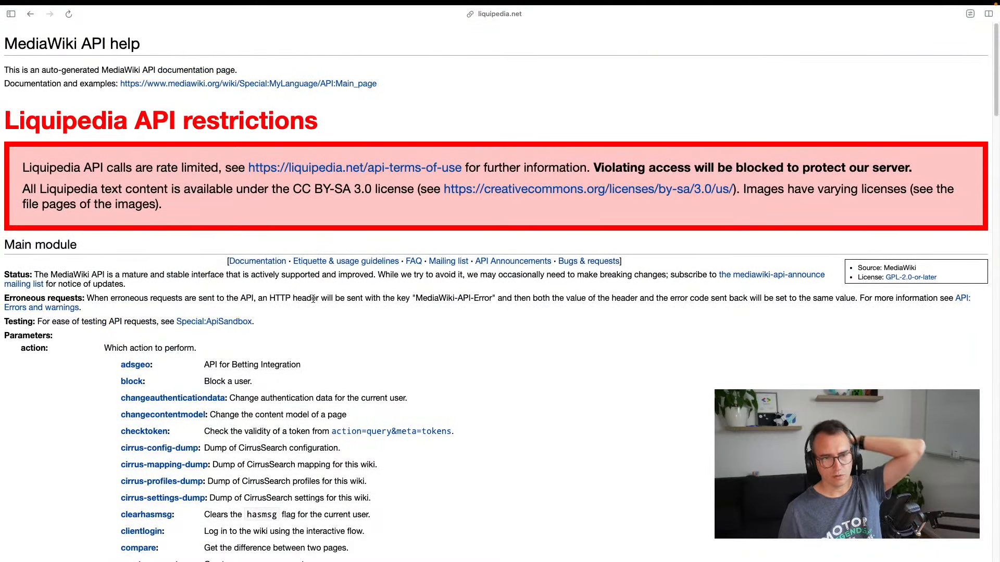
scroll(312, 300, "down", 15)
scroll(313, 300, "down", 10)
scroll(313, 300, "up", 20)
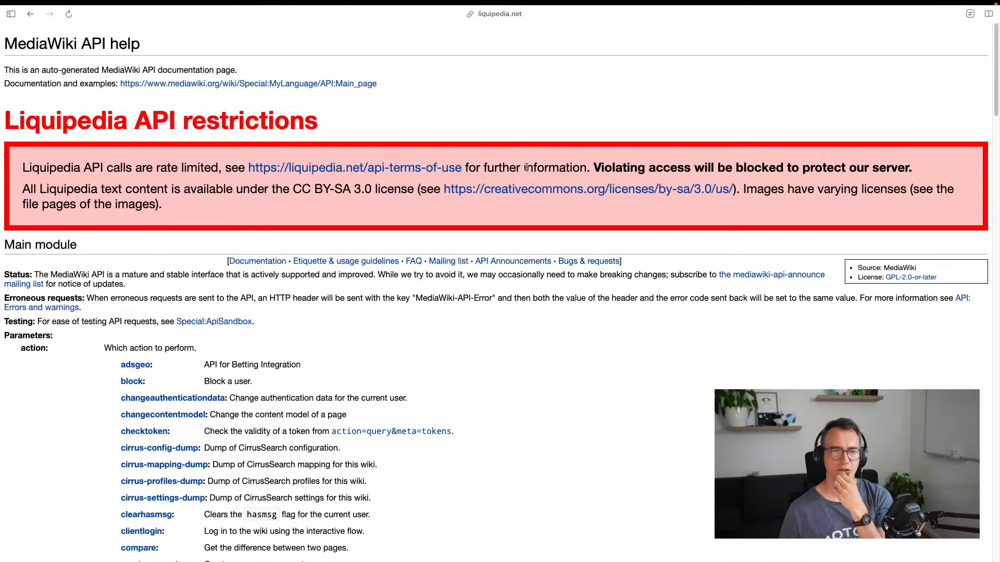
left_click_drag(614, 167, 877, 167)
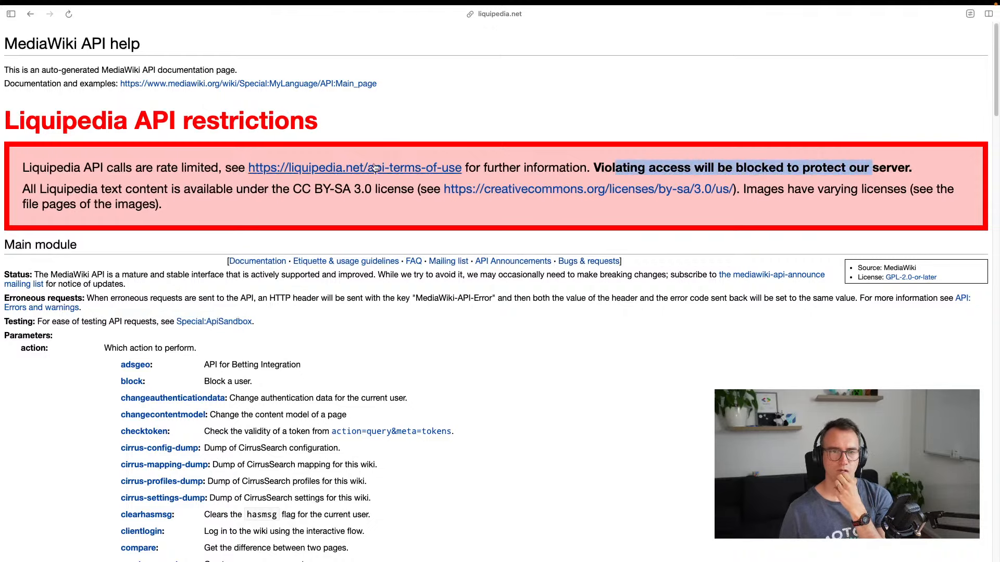
left_click(417, 167)
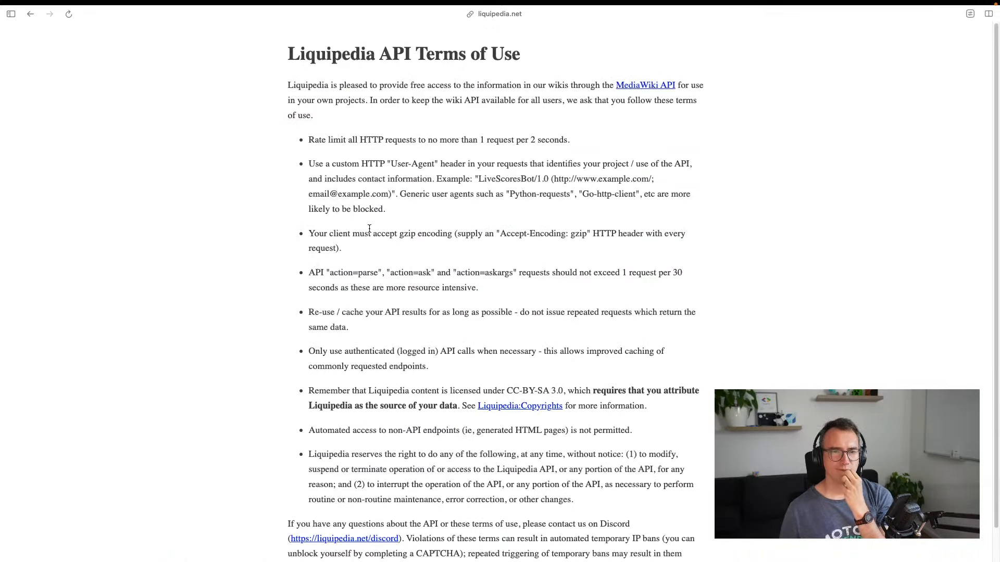
left_click_drag(409, 142, 628, 137)
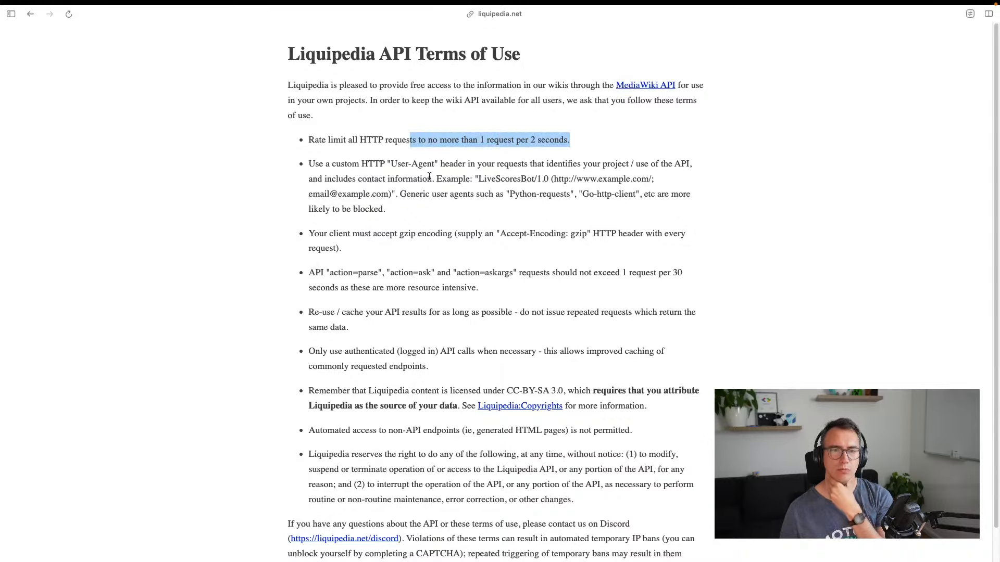
left_click(379, 179)
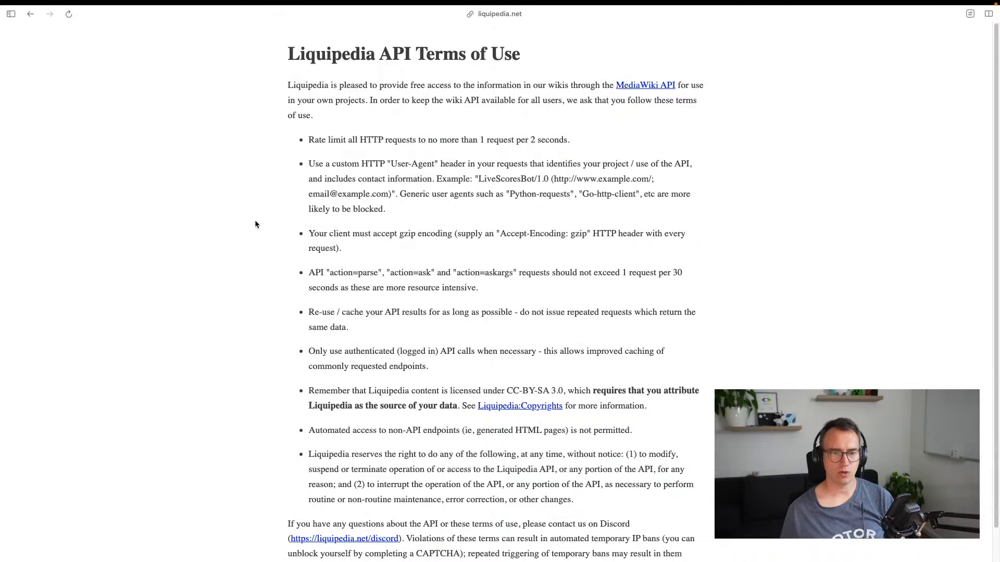
key("super+s")
left_click(176, 15)
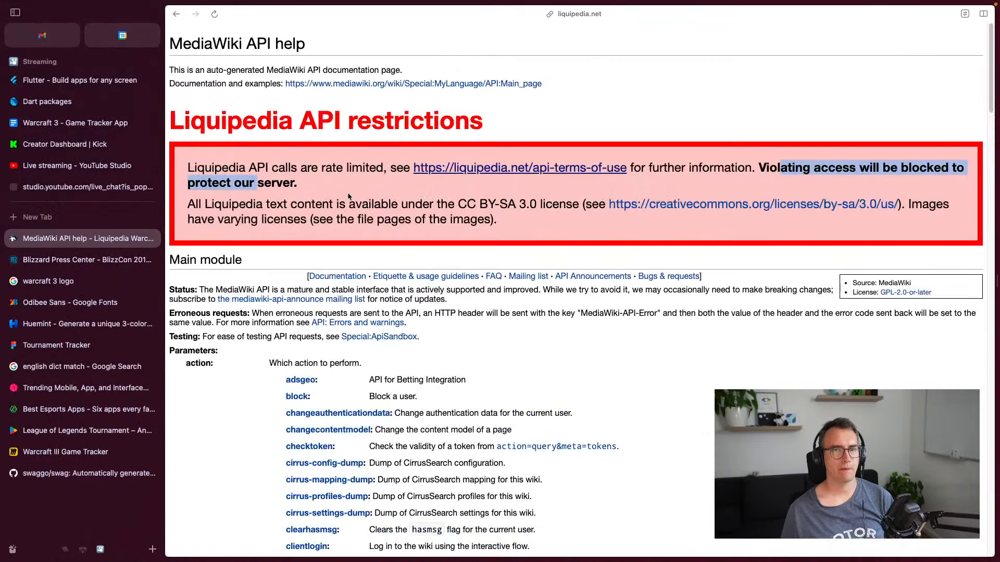
Return from the Warcraft main page to the Tier 1 Tournaments list
key("super+s")
key("super+bracketleft")
scroll(157, 168, "up", 18)
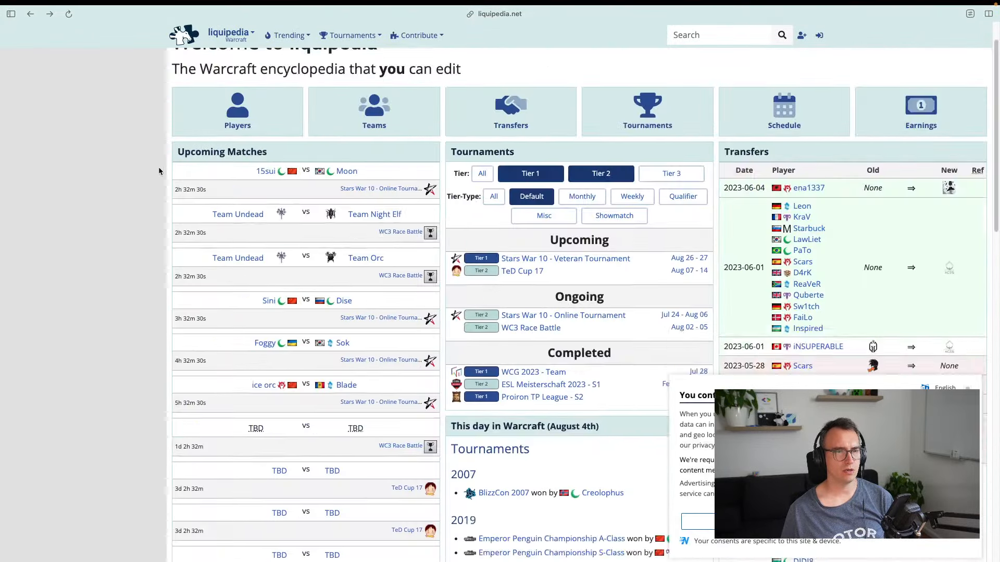
key("super+bracketleft")
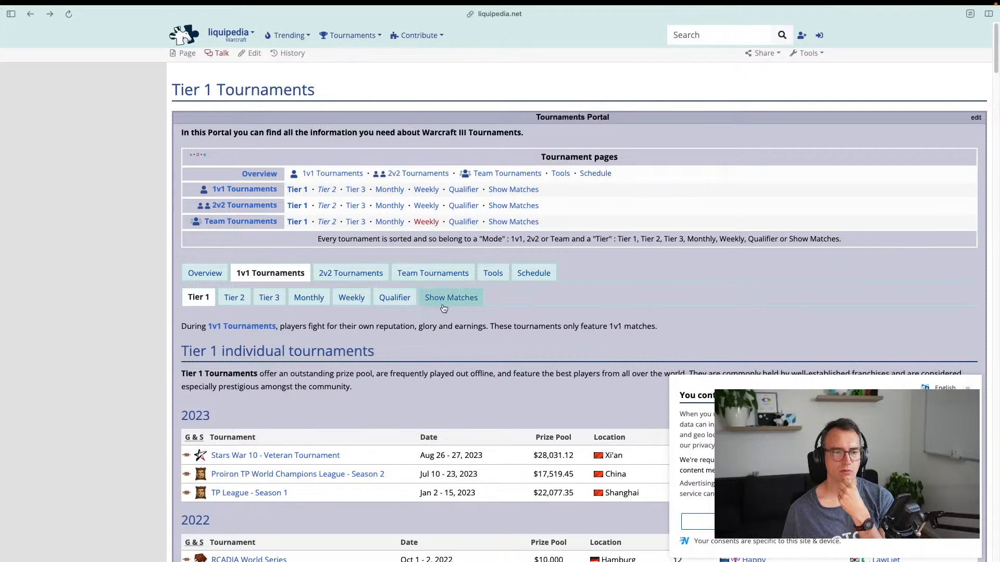
scroll(379, 301, "down", 6)
scroll(379, 300, "down", 1)
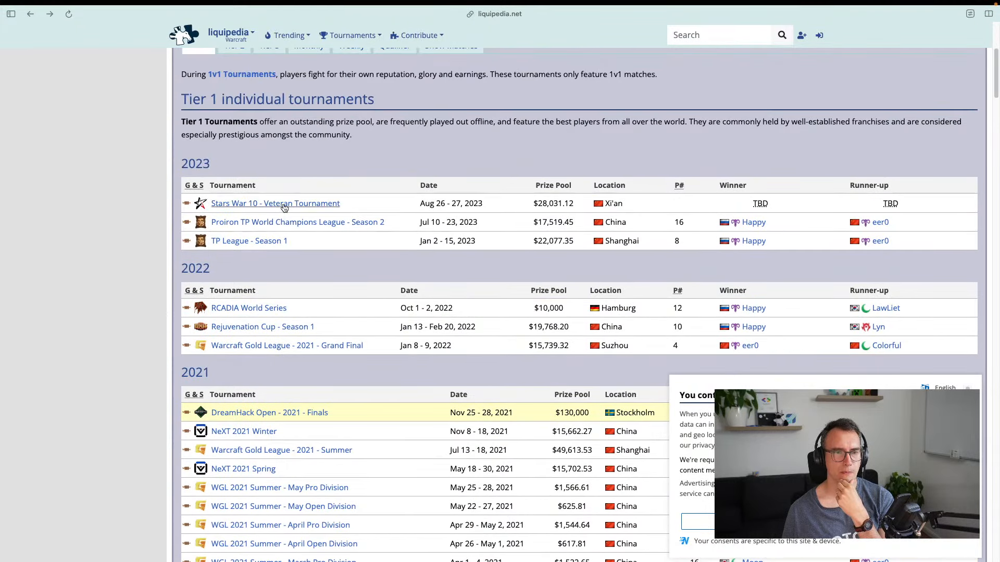
Preview the Stars War 10 - Veteran Tournament page, dismissing the cookie popup, then go back
left_click(284, 208)
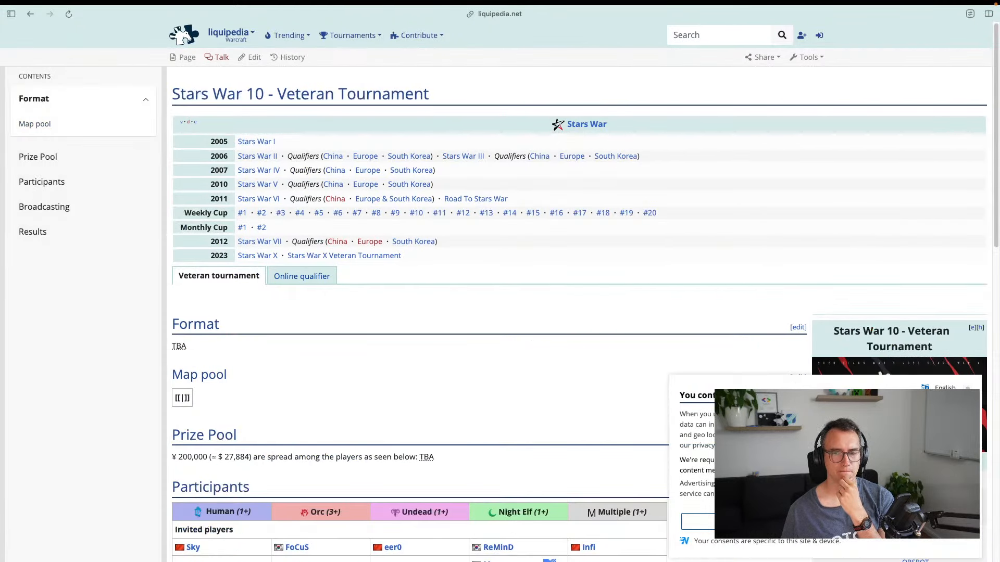
left_click(899, 522)
scroll(416, 289, "down", 4)
key("super+bracketleft")
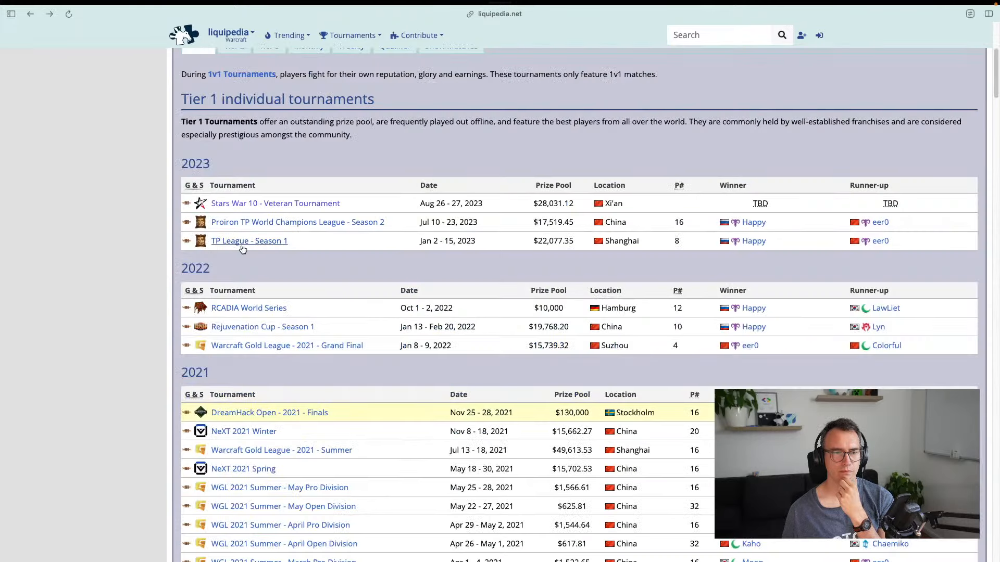
scroll(242, 249, "up", 3)
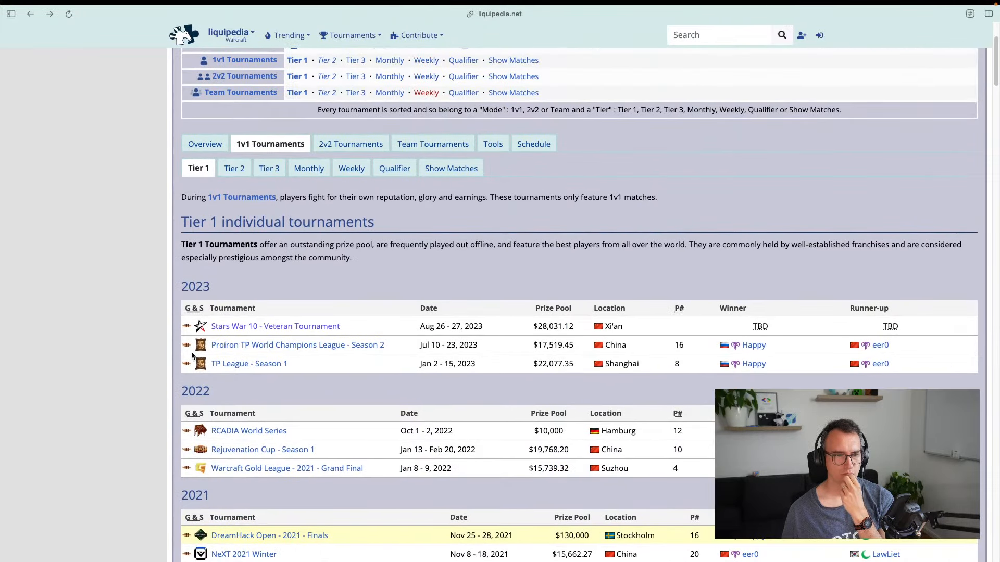
scroll(216, 320, "up", 3)
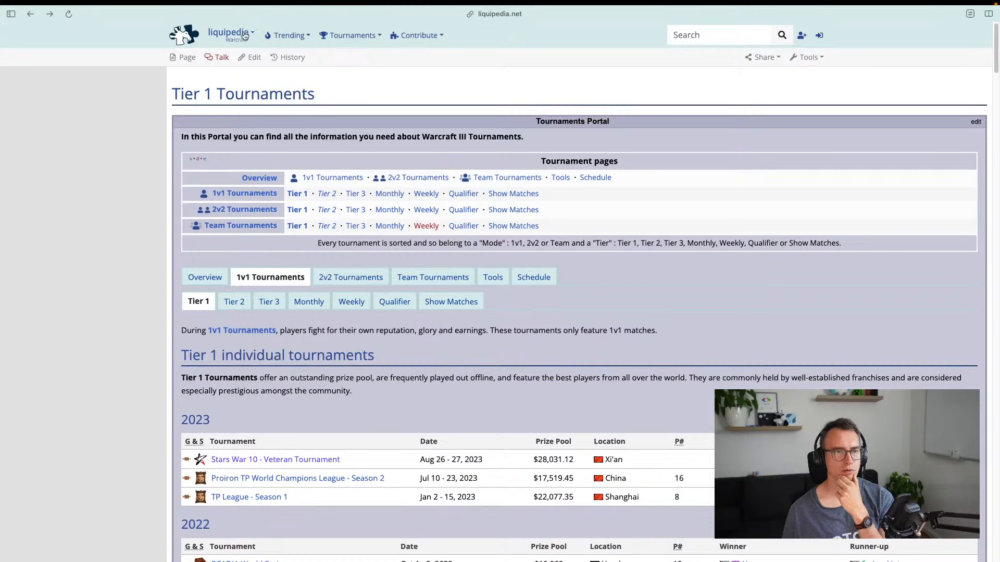
Open the 1v1 Individual Tournaments page, then the DreamHack Open - 2021 - Finals page
left_click(336, 182)
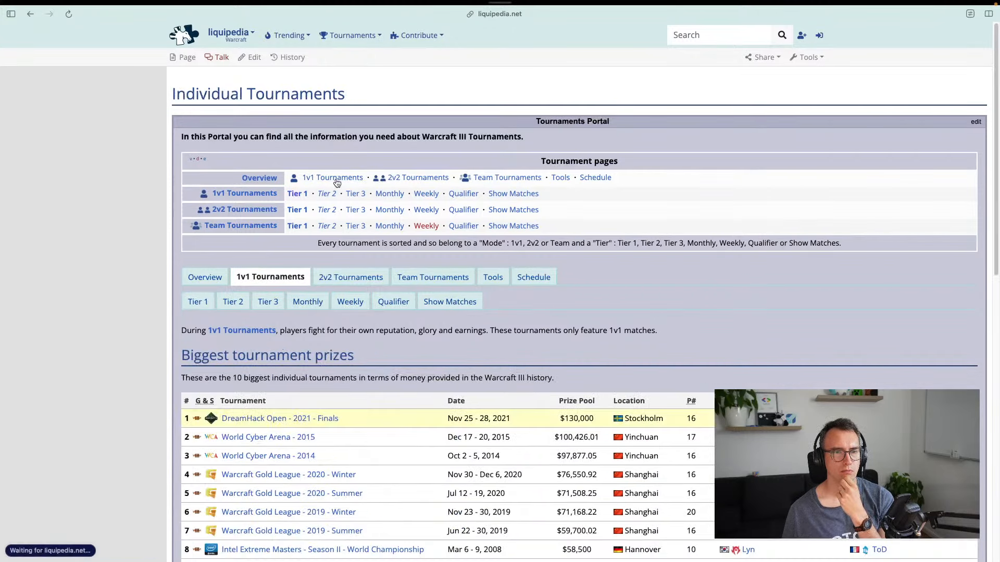
scroll(238, 244, "down", 5)
left_click(280, 137)
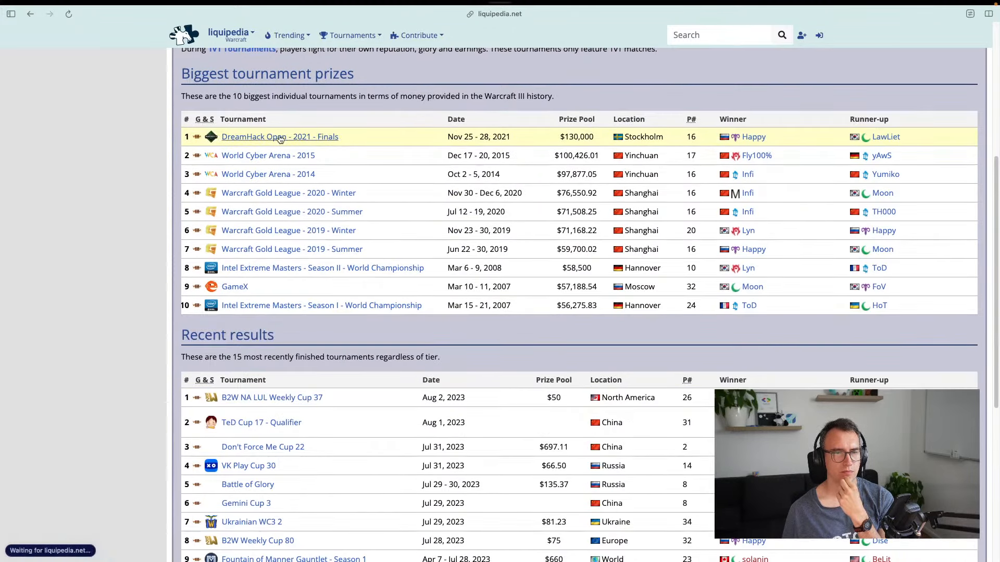
Read through the DreamHack Open 2021 Finals page
scroll(418, 297, "down", 3)
scroll(420, 297, "down", 3)
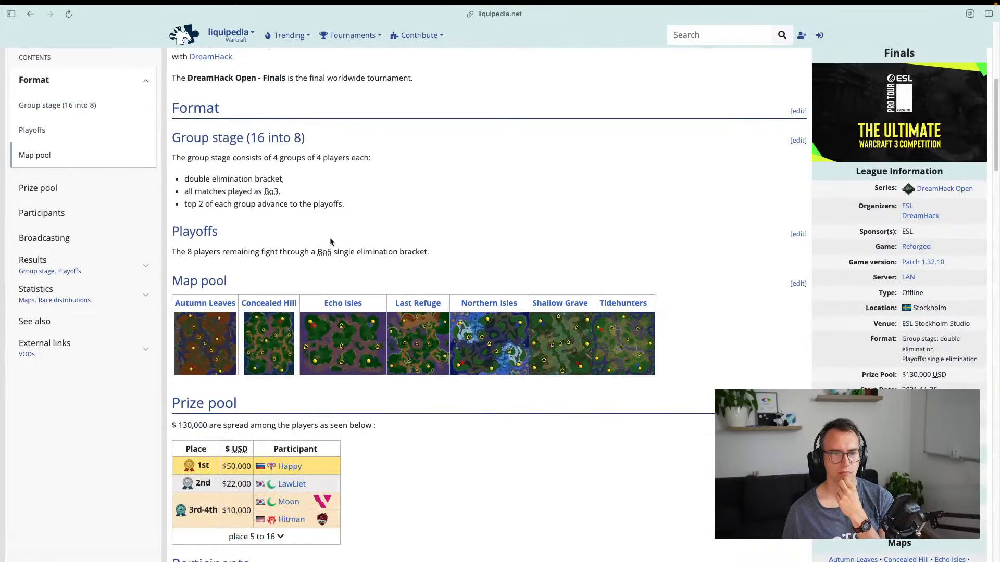
scroll(385, 265, "up", 6)
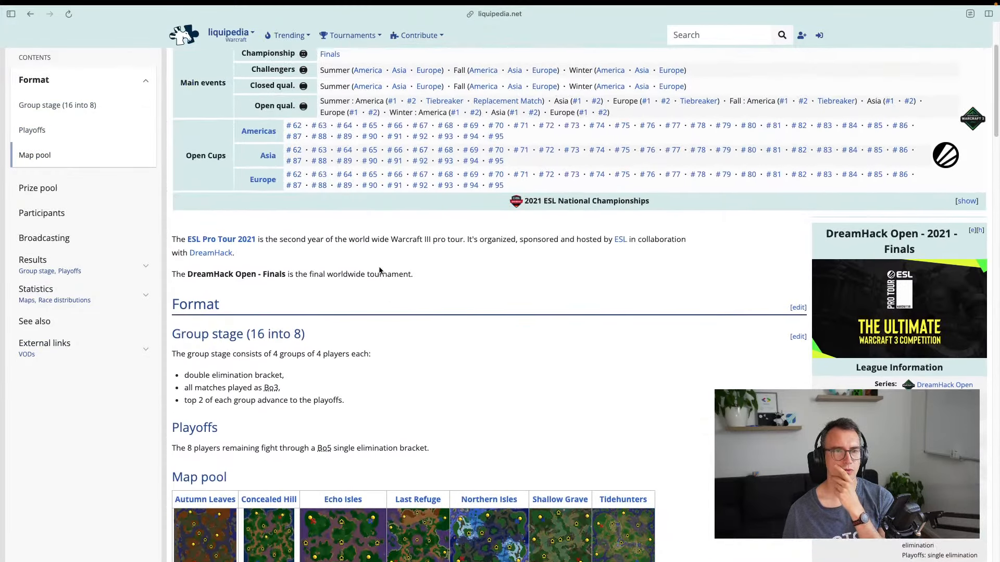
scroll(389, 398, "down", 18)
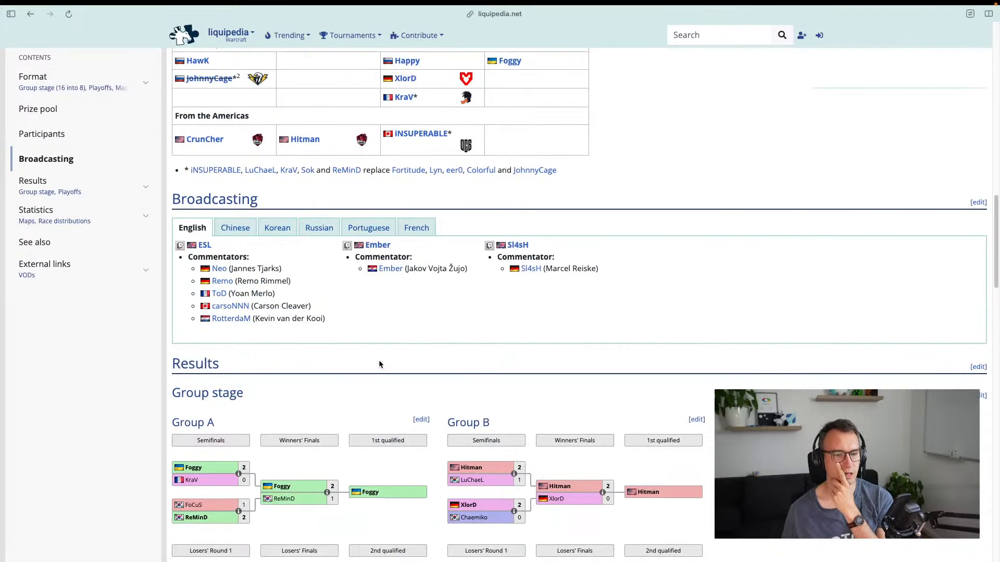
scroll(378, 364, "down", 7)
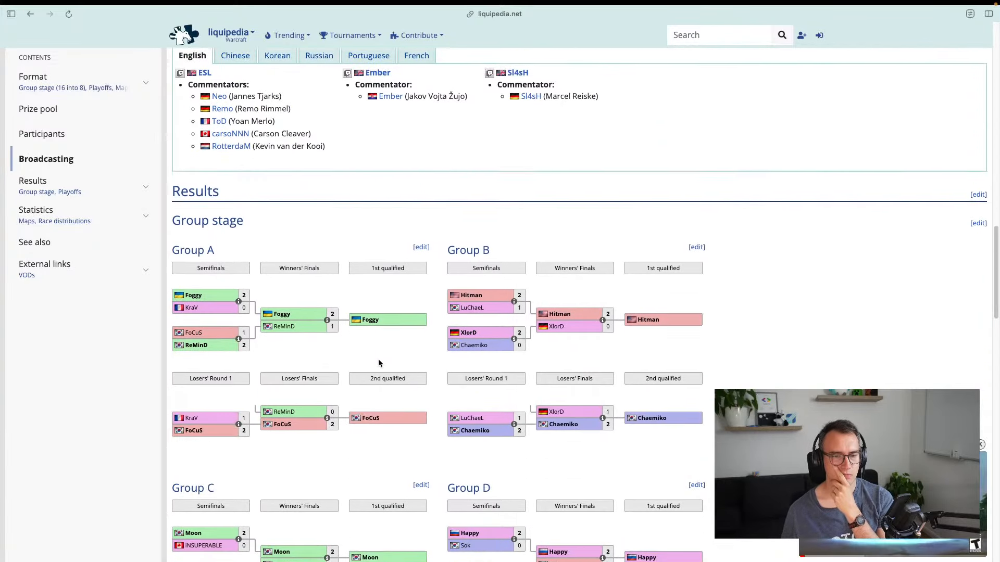
scroll(273, 316, "up", 3)
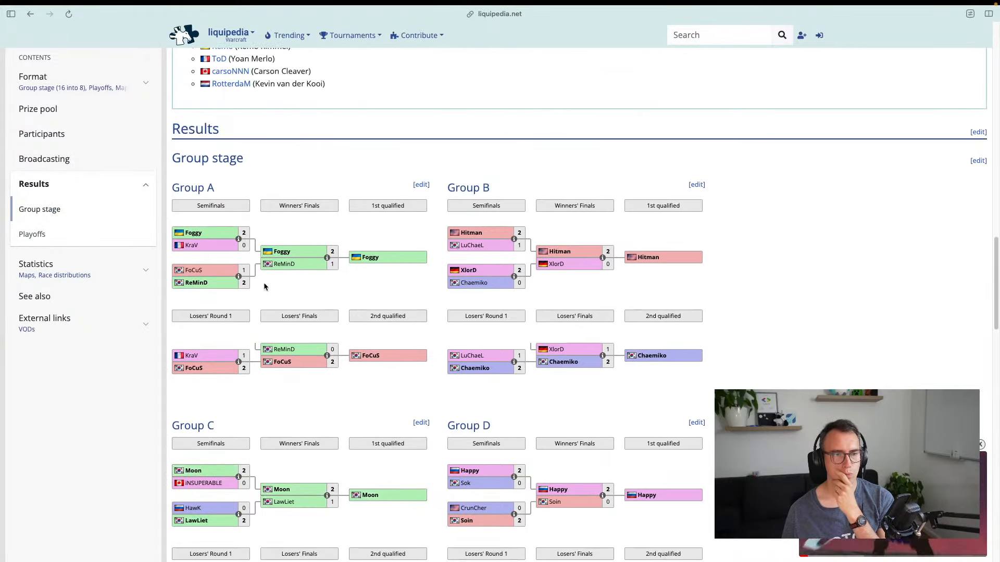
scroll(266, 292, "up", 4)
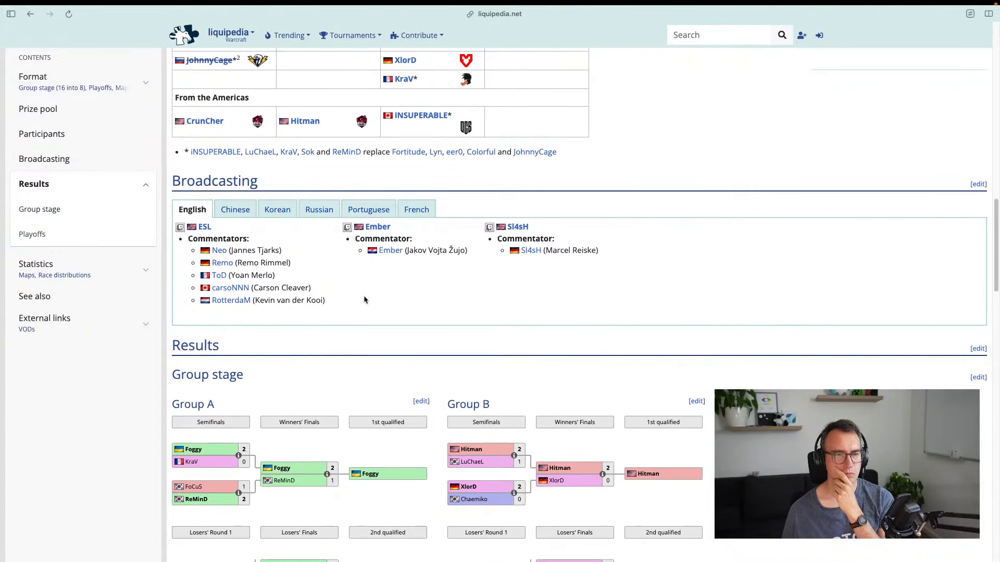
scroll(371, 312, "up", 10)
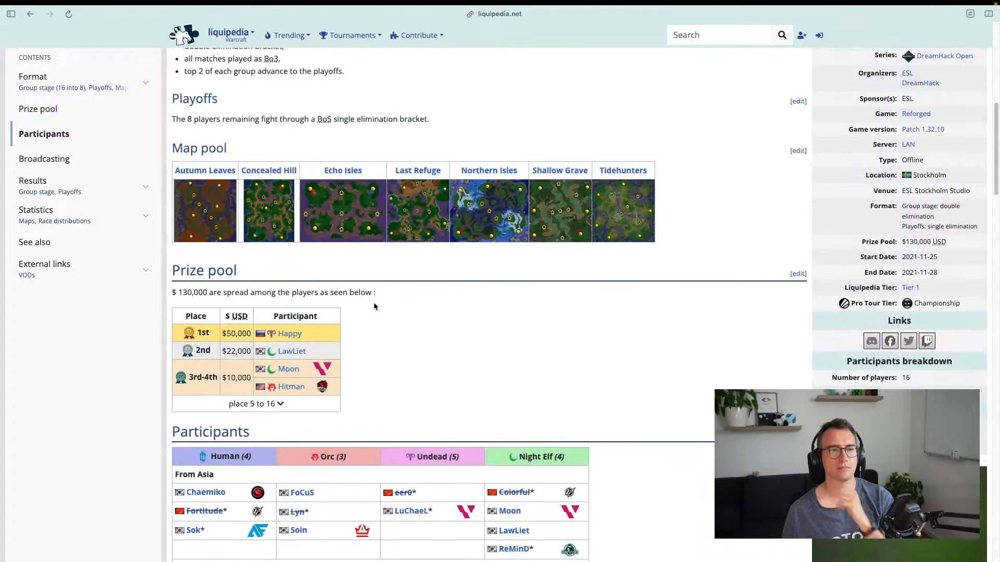
scroll(445, 302, "up", 8)
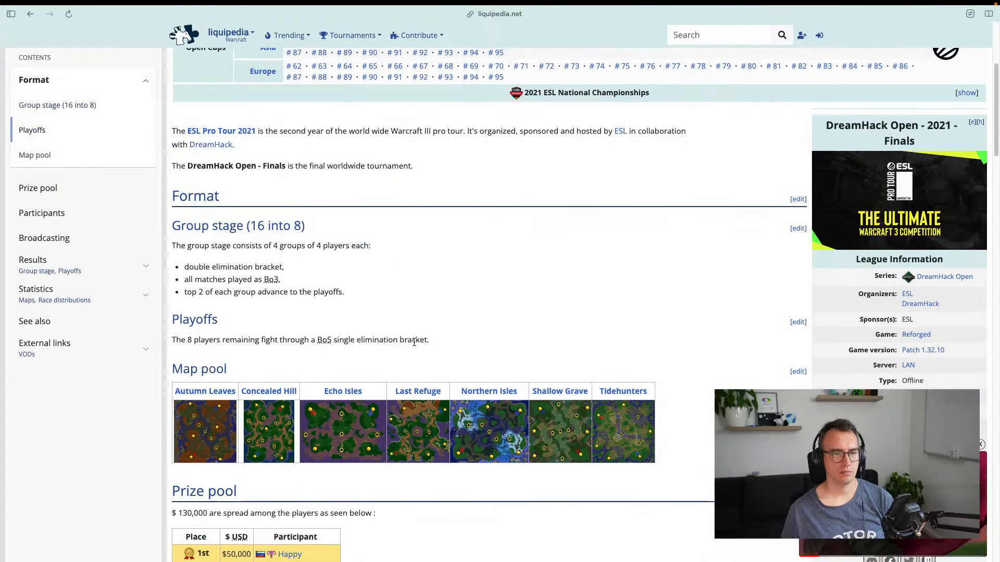
Go back and review the Individual Tournaments page's recent results
key("super+bracketleft")
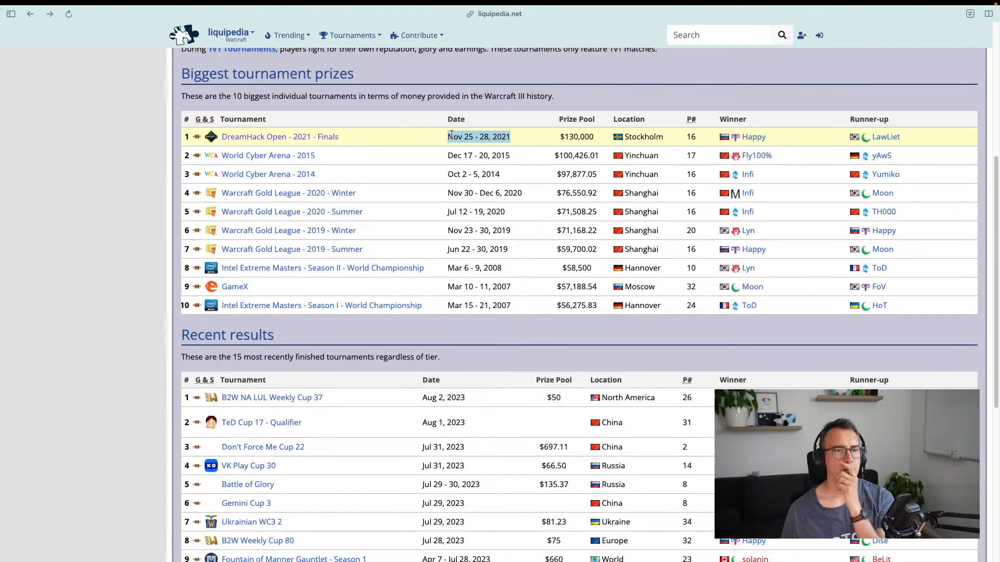
scroll(320, 190, "down", 3)
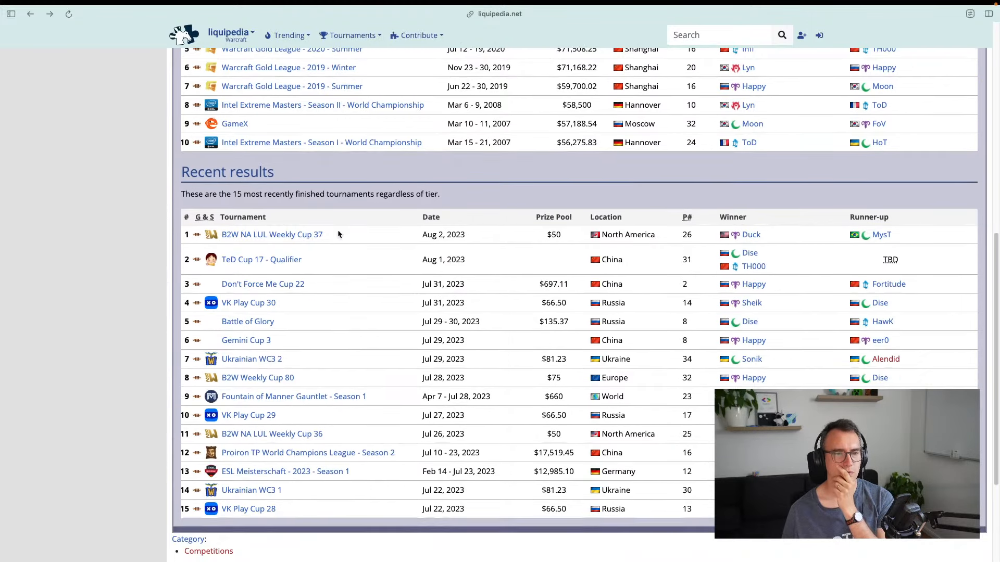
scroll(329, 194, "up", 8)
left_click(322, 182)
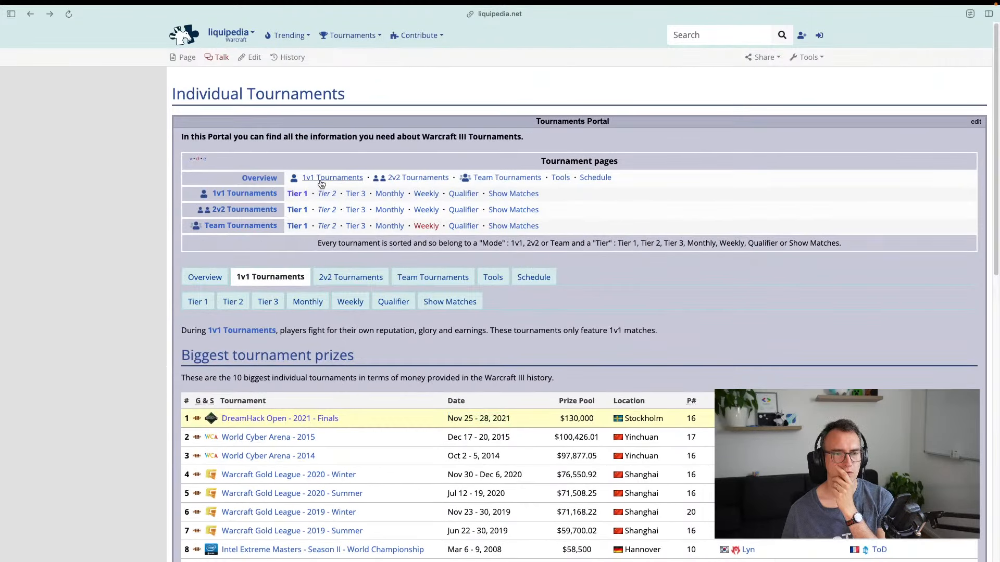
scroll(276, 240, "down", 9)
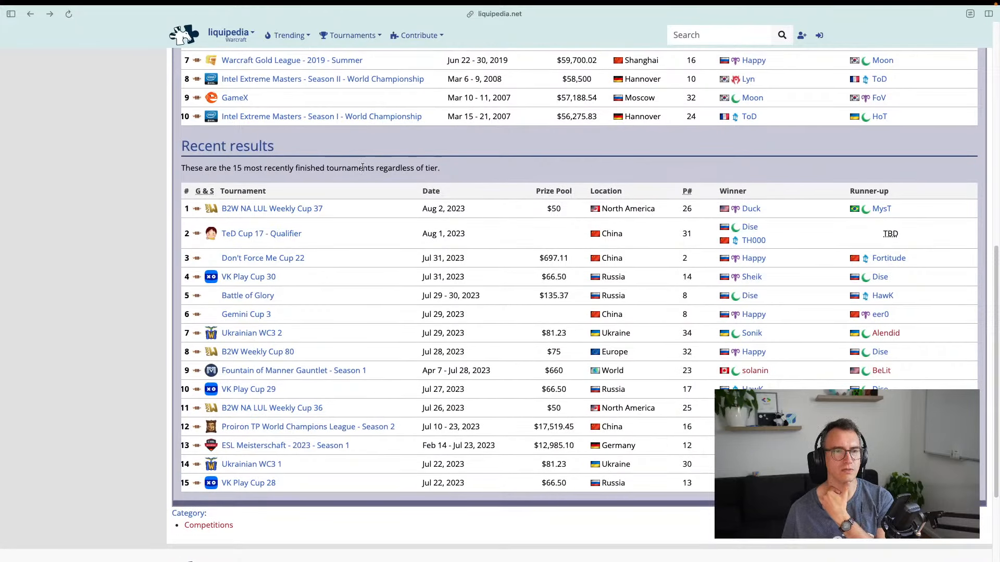
left_click_drag(310, 168, 396, 172)
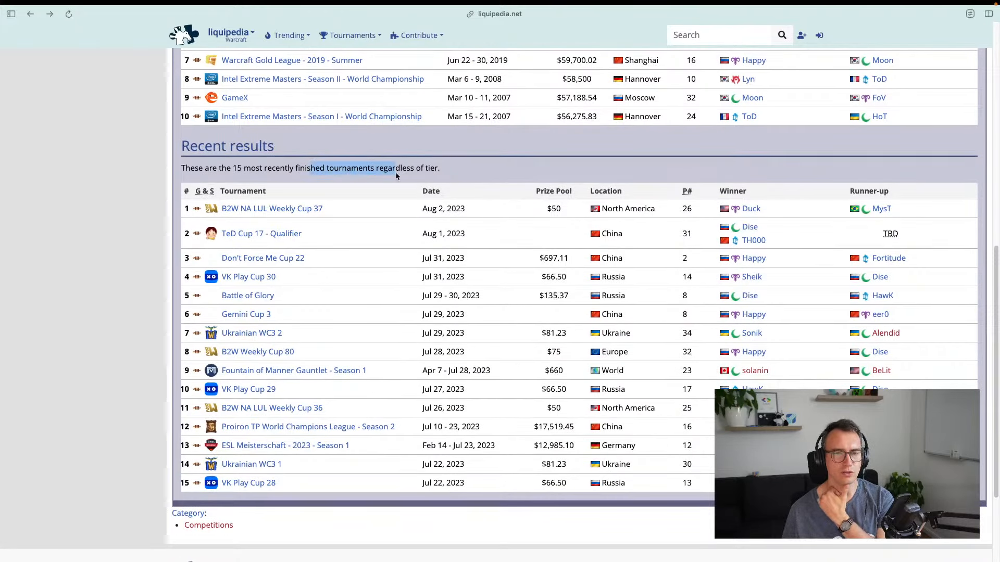
left_click(394, 178)
scroll(458, 421, "down", 3)
scroll(360, 305, "up", 20)
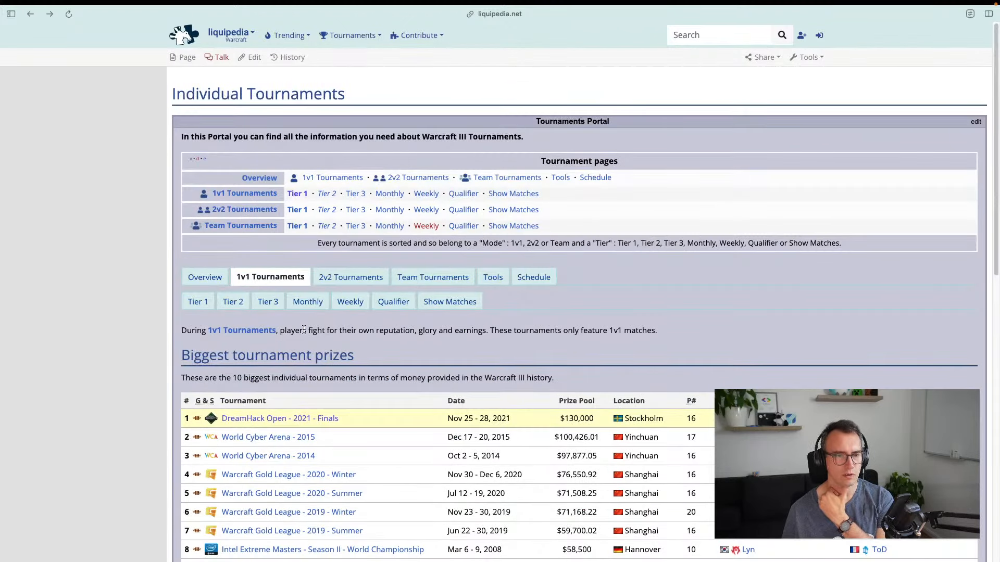
Open WC3 Race Battle, then Stars War 10 - Online Tournament from the Trending list
left_click(289, 35)
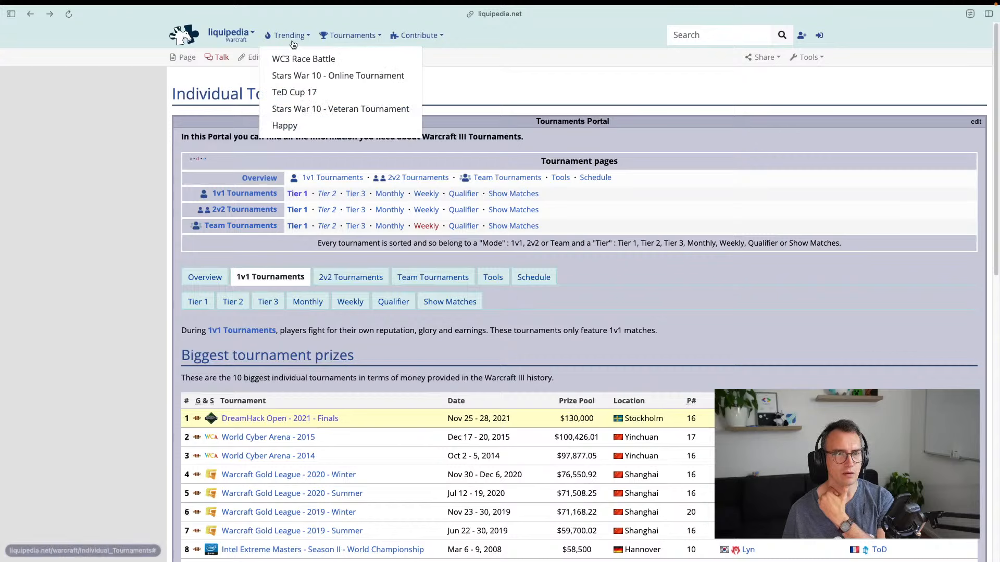
left_click(307, 56)
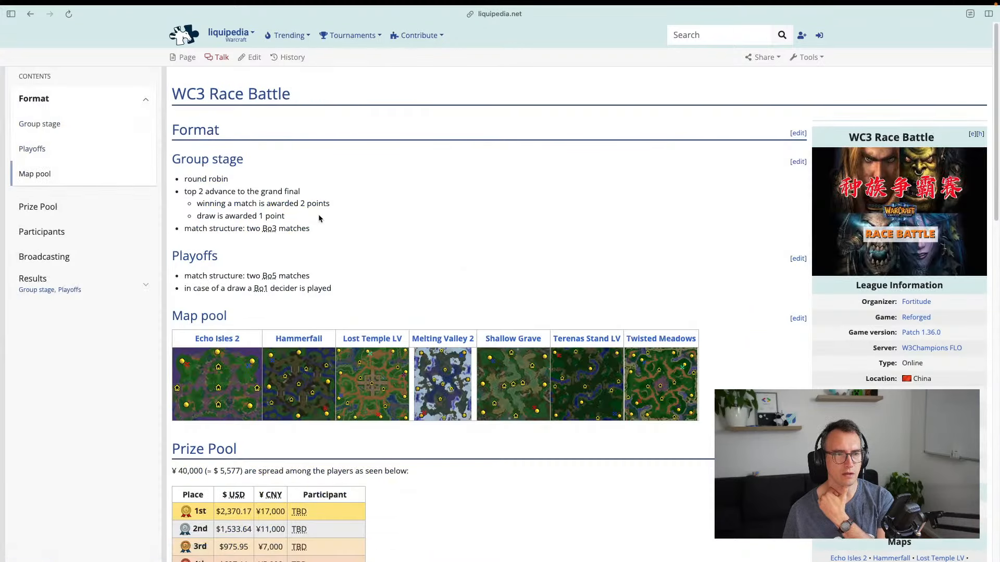
left_click(289, 35)
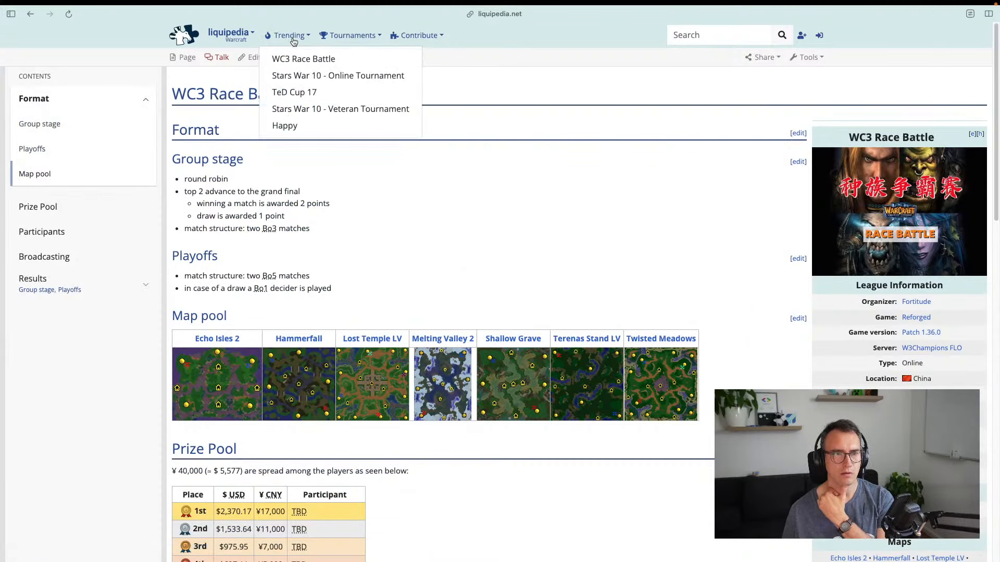
left_click(301, 76)
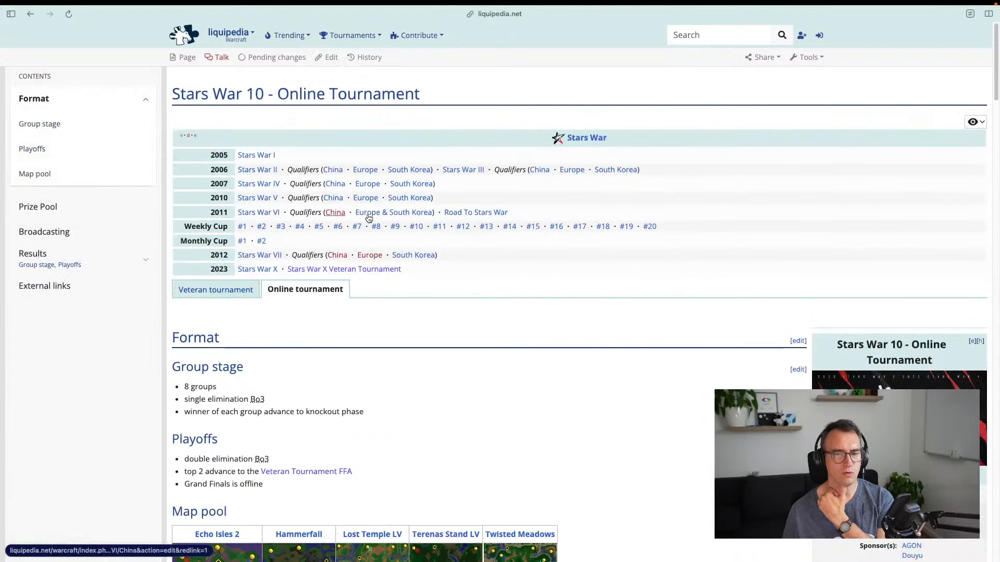
scroll(372, 215, "down", 6)
scroll(372, 215, "down", 3)
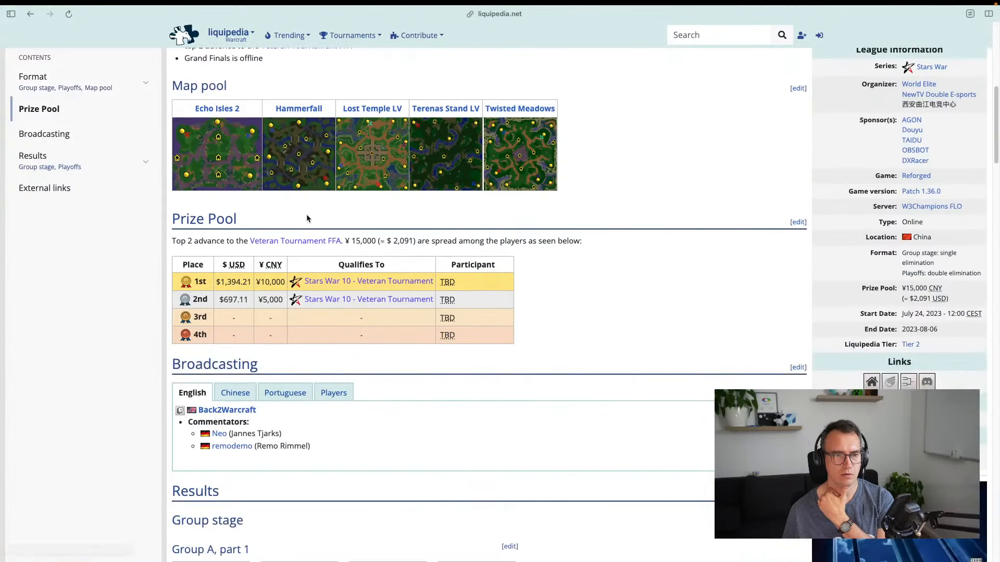
scroll(306, 214, "down", 3)
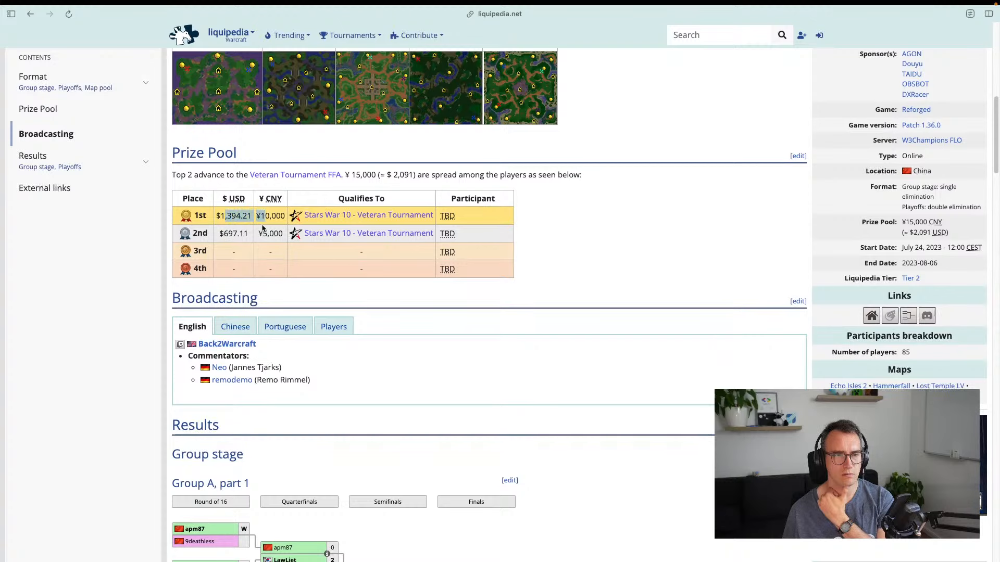
scroll(258, 234, "down", 5)
scroll(263, 234, "down", 1)
scroll(269, 233, "up", 14)
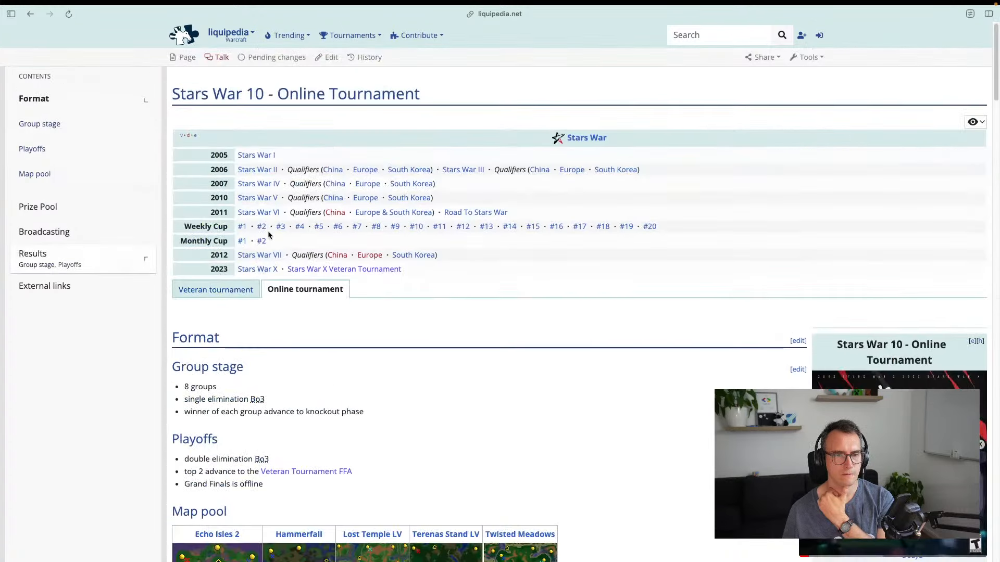
Revisit the WC3 Race Battle points rule, then return to Individual Tournaments
key("super+Left")
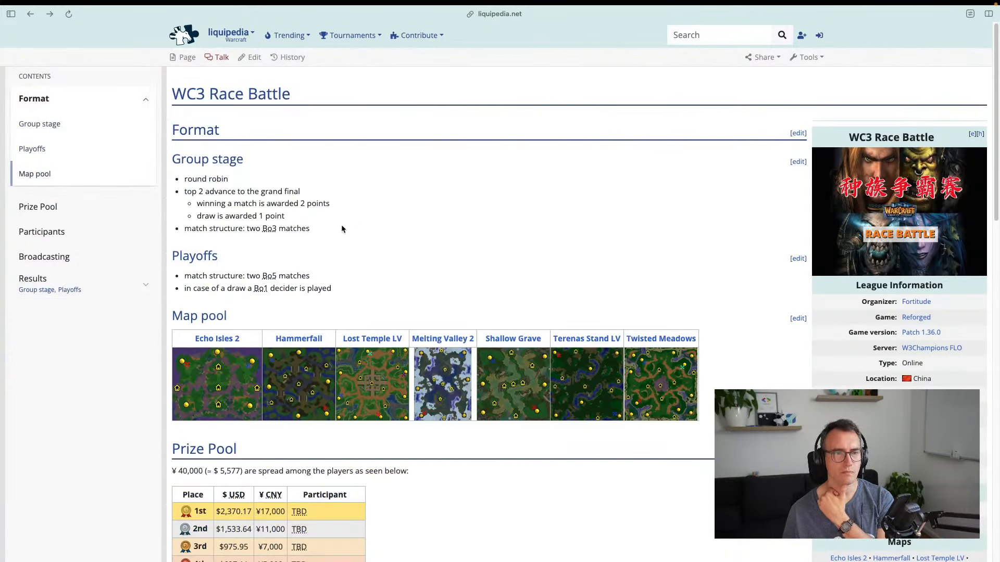
left_click_drag(225, 216, 300, 219)
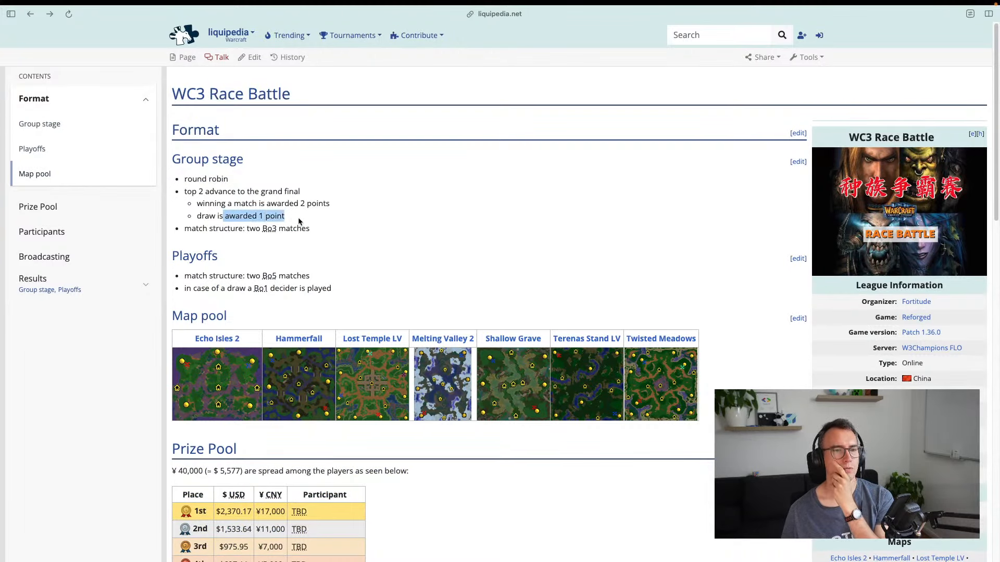
left_click(309, 223)
key("super+Right")
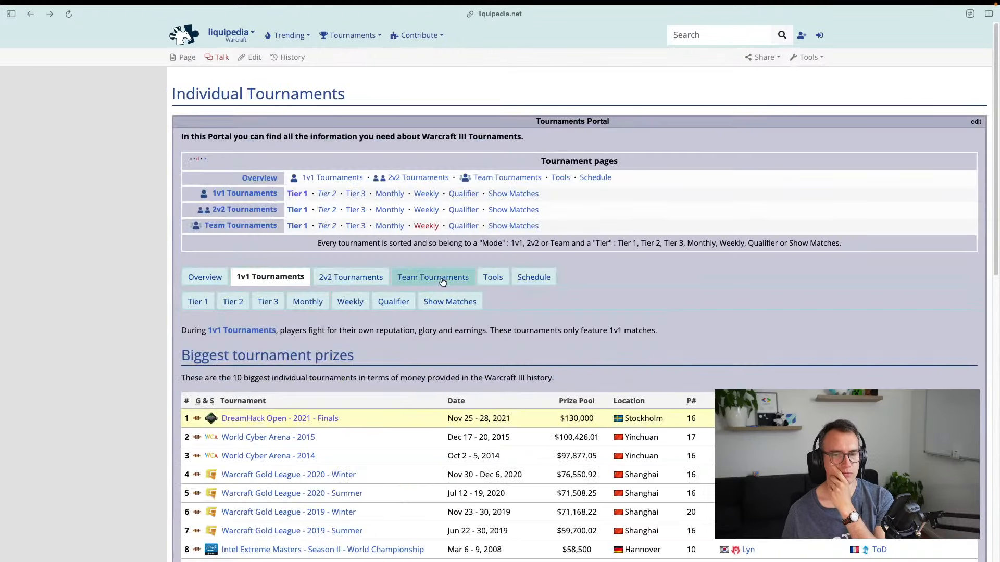
scroll(313, 263, "down", 3)
scroll(313, 263, "up", 3)
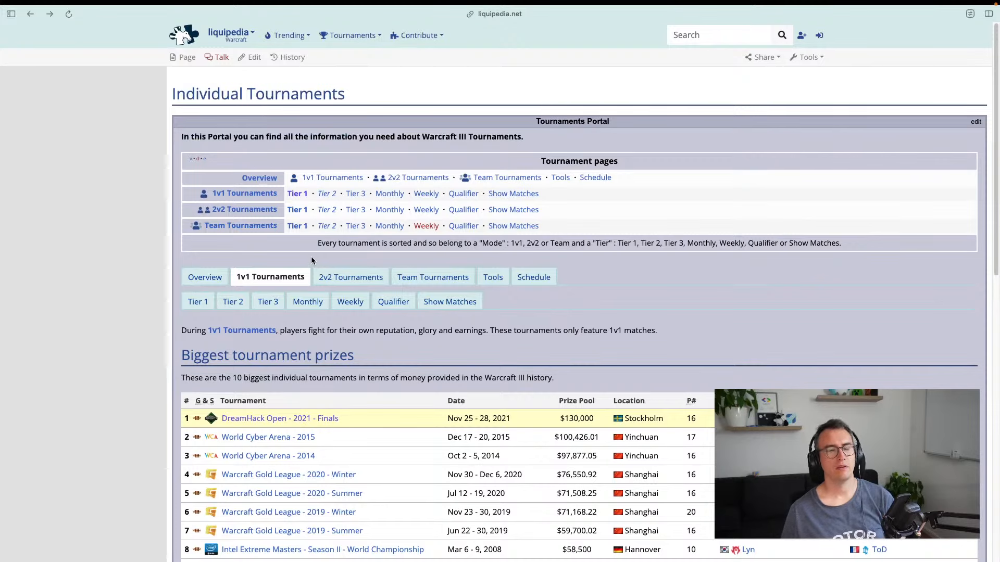
Switch back to the Figma tournament design
key("ctrl+Tab")
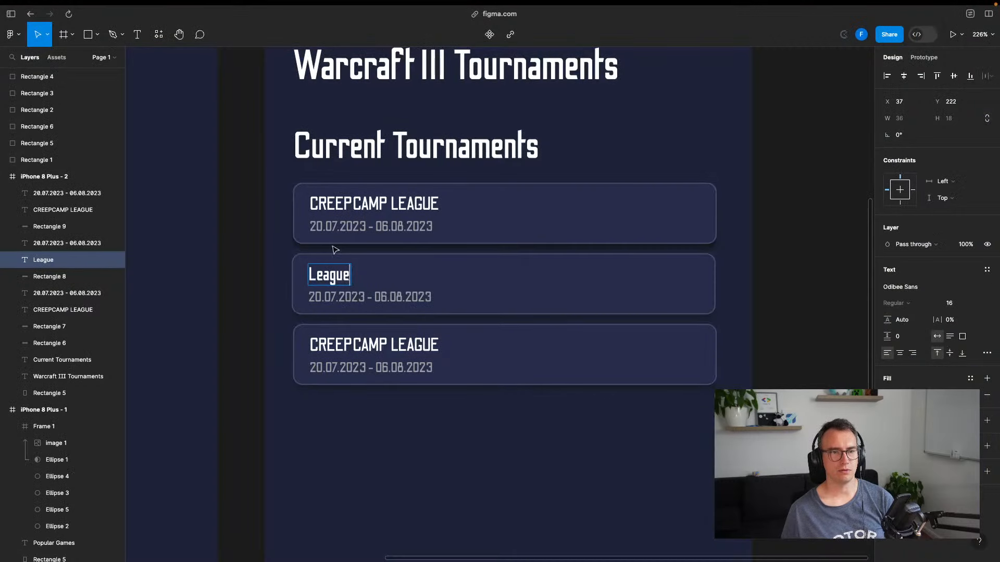
key("ctrl+Tab")
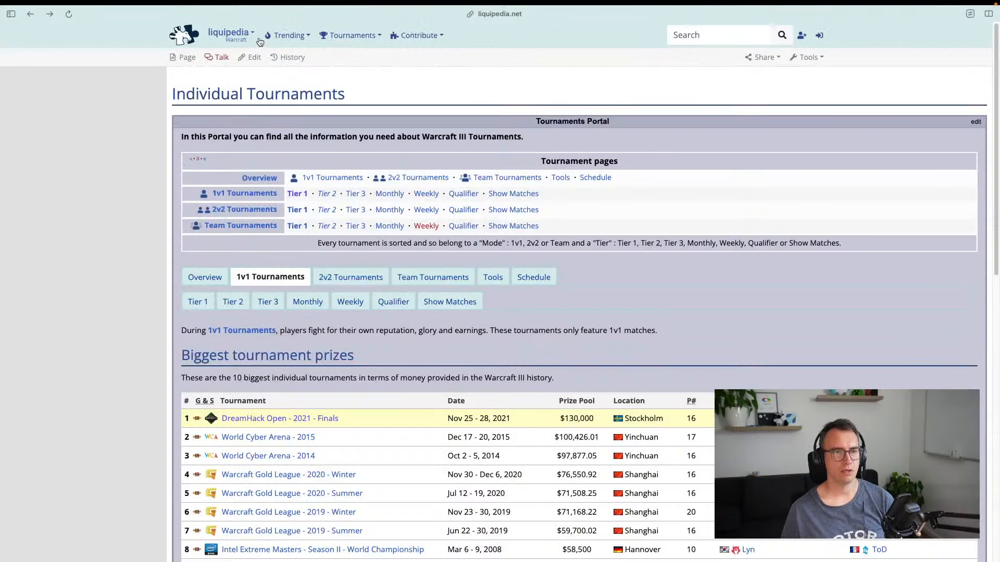
key("ctrl+Tab")
Retitle the second card 'WC3 Race Battle', checking the name on Liquipedia
double_click(342, 273)
type("WC3")
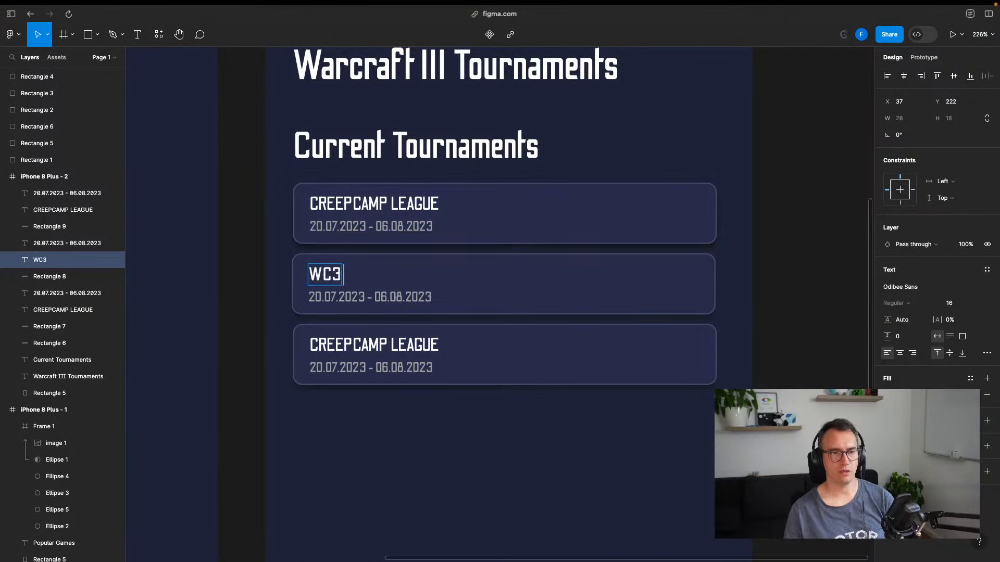
key("ctrl+Tab")
key("ctrl+Tab")
type("R")
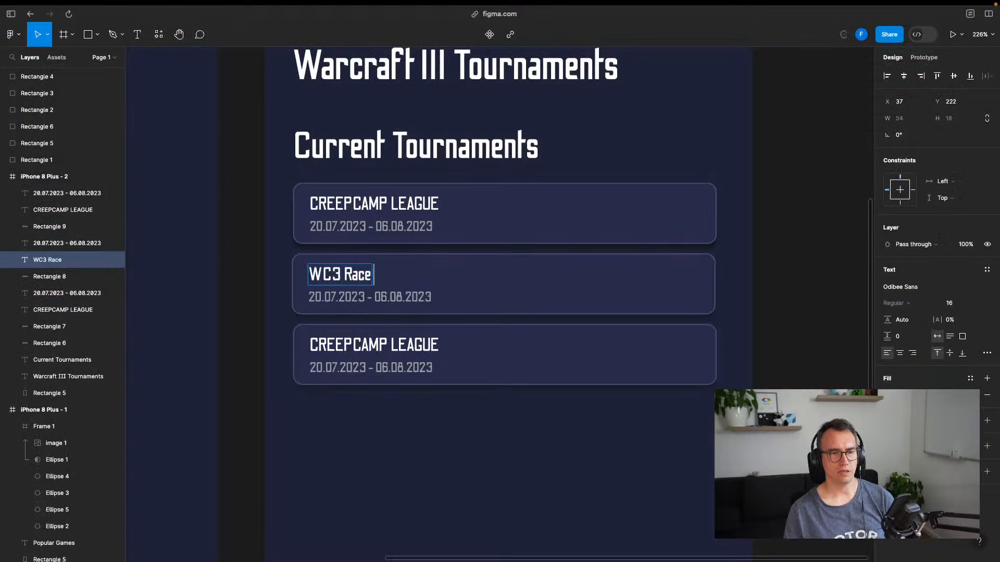
key("Escape")
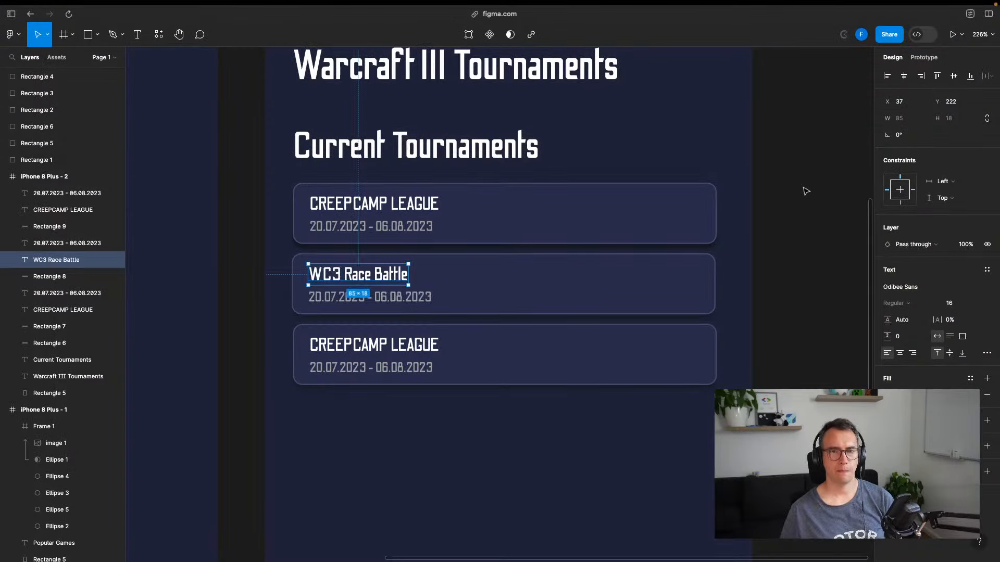
left_click(735, 310)
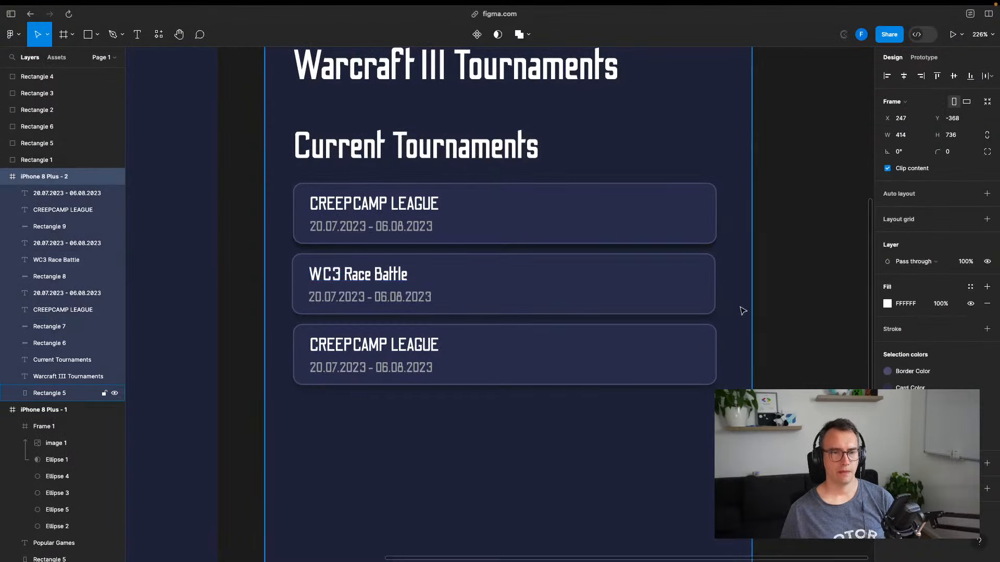
Retype the first card's title as 'Creepcamp League'
double_click(374, 204)
type("Creep")
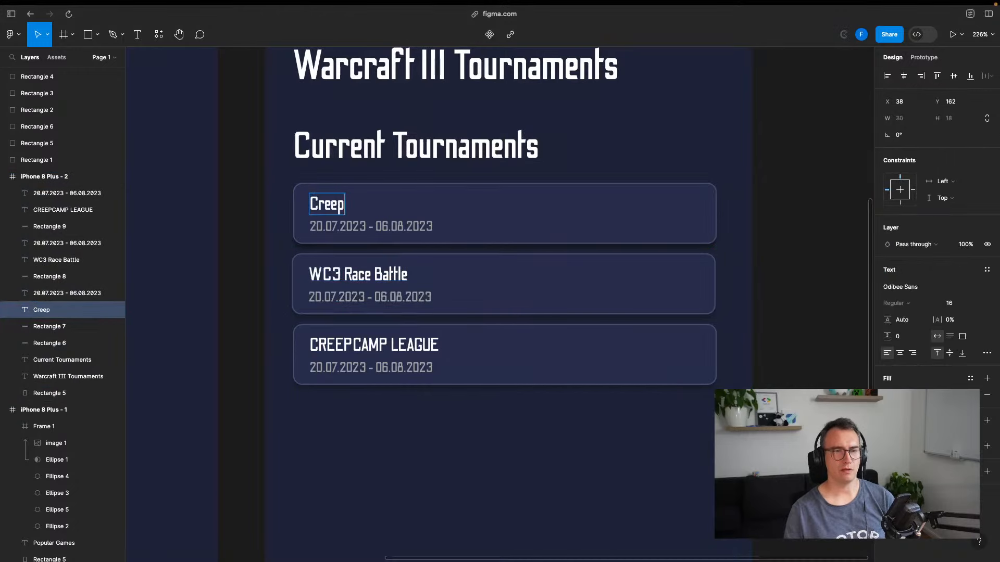
type("camp League")
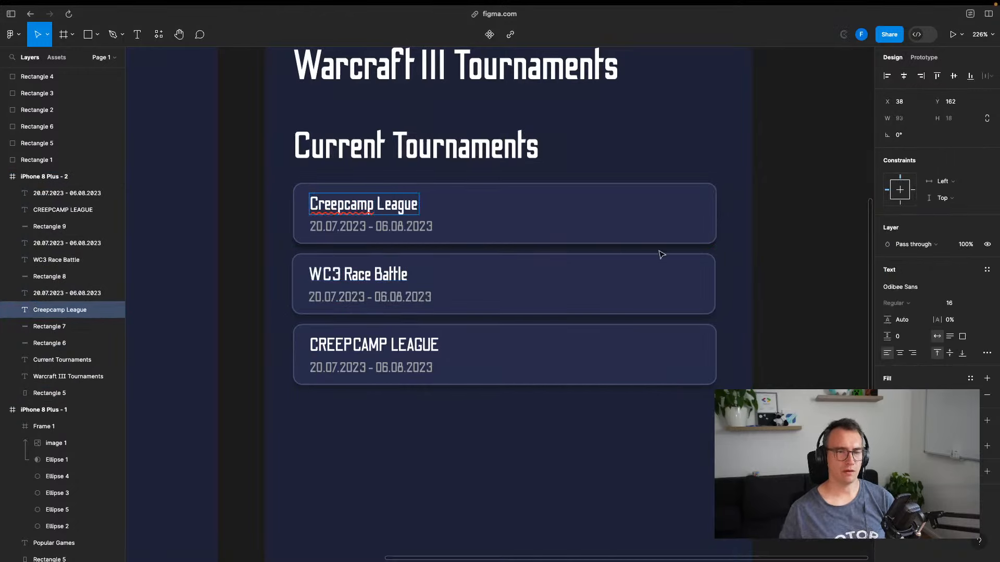
left_click(530, 197)
Move the Creepcamp League card's layers below the third tournament card
left_click(387, 210, "shift")
left_click(390, 229, "shift")
left_click_drag(480, 203, 476, 344)
key("super+z")
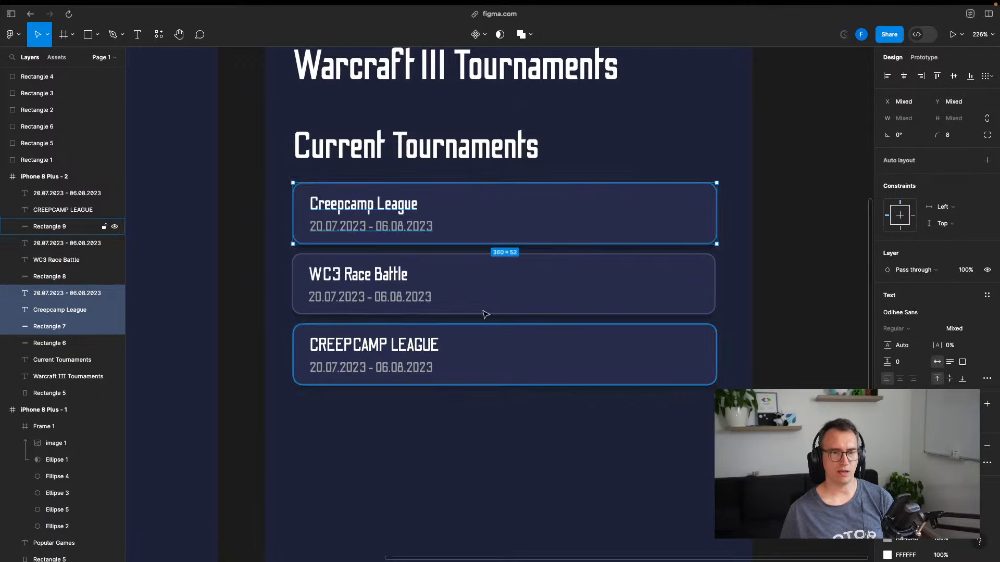
left_click_drag(466, 203, 479, 491)
left_click_drag(513, 414, 531, 356)
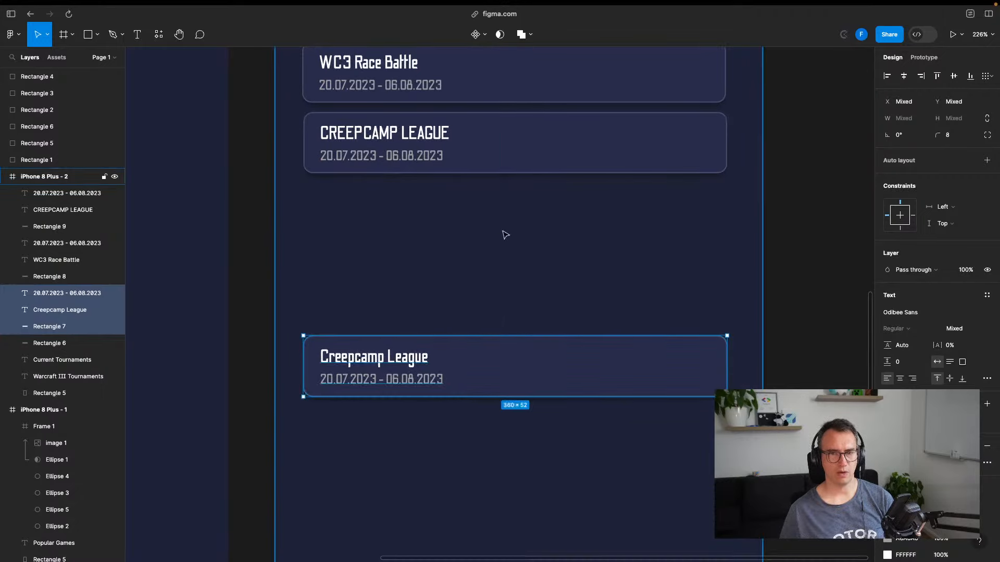
left_click_drag(488, 205, 494, 400)
Copy the Current Tournaments heading above the moved card and change it to 'Current Leagues'
left_click(458, 136)
left_click_drag(464, 143, 463, 493)
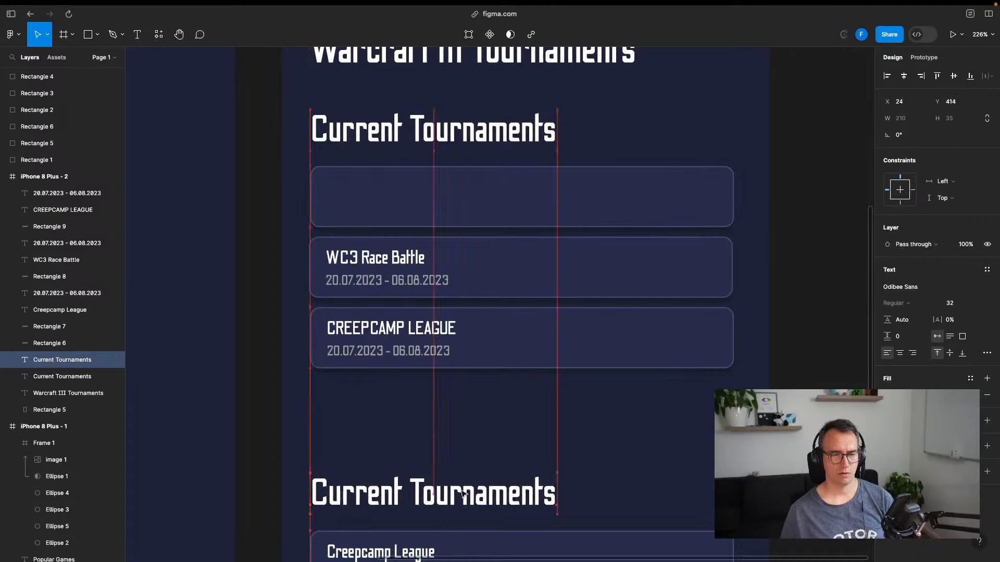
scroll(464, 283, "down", 5)
double_click(509, 344)
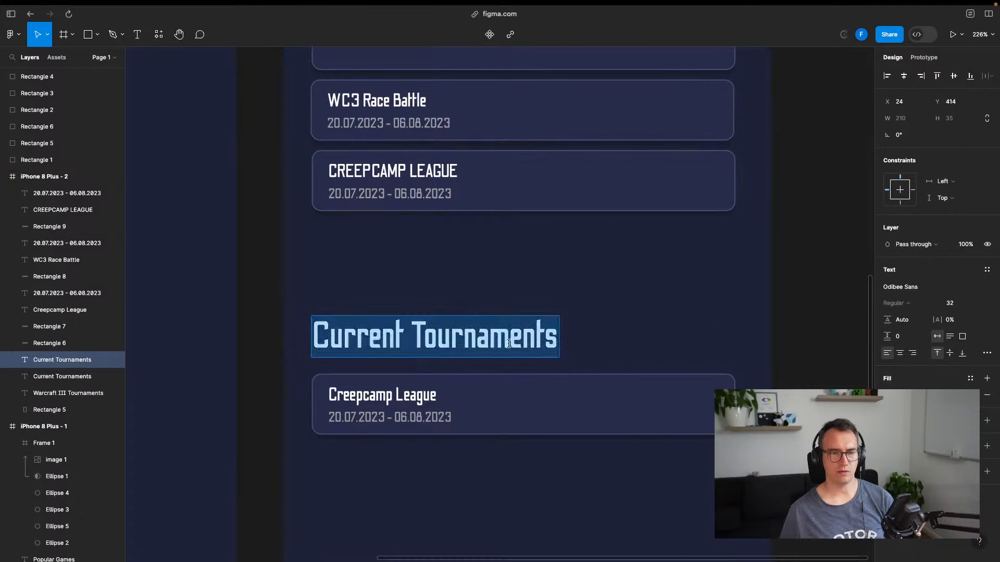
double_click(509, 344)
type("Leagues")
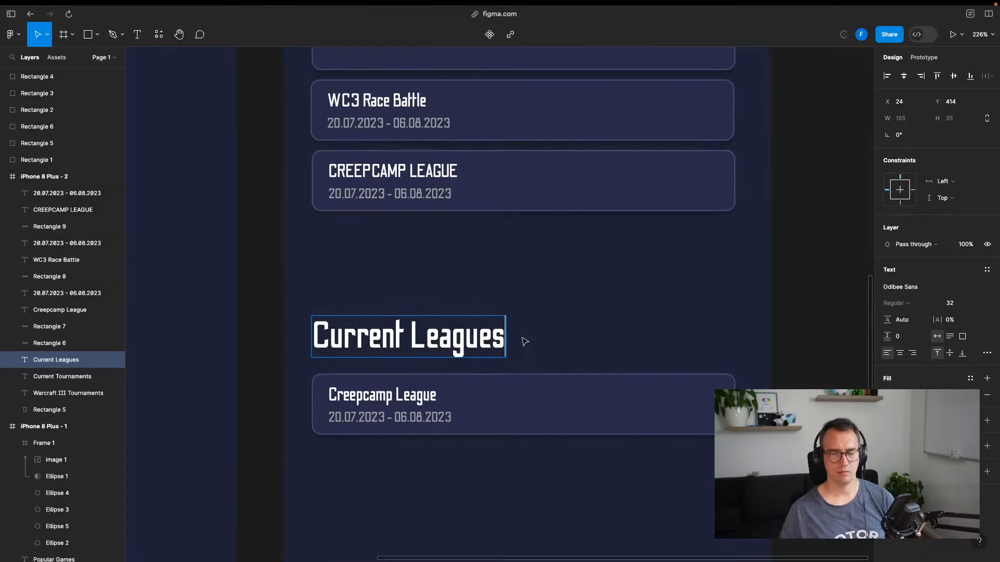
key("Escape")
key("Escape")
Rename the new heading to 'Active Leagues' and save the file
double_click(374, 339)
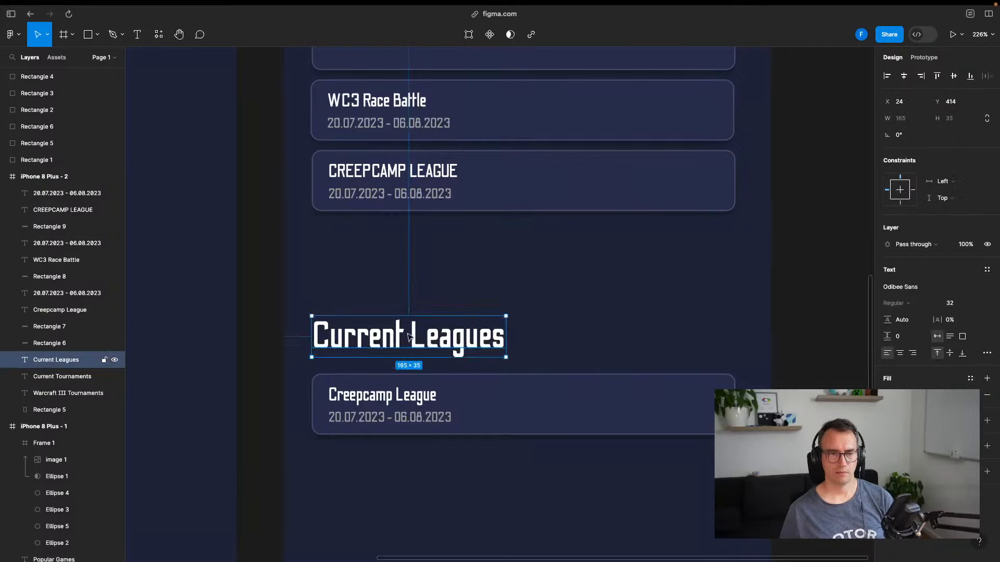
double_click(374, 339)
type("Active")
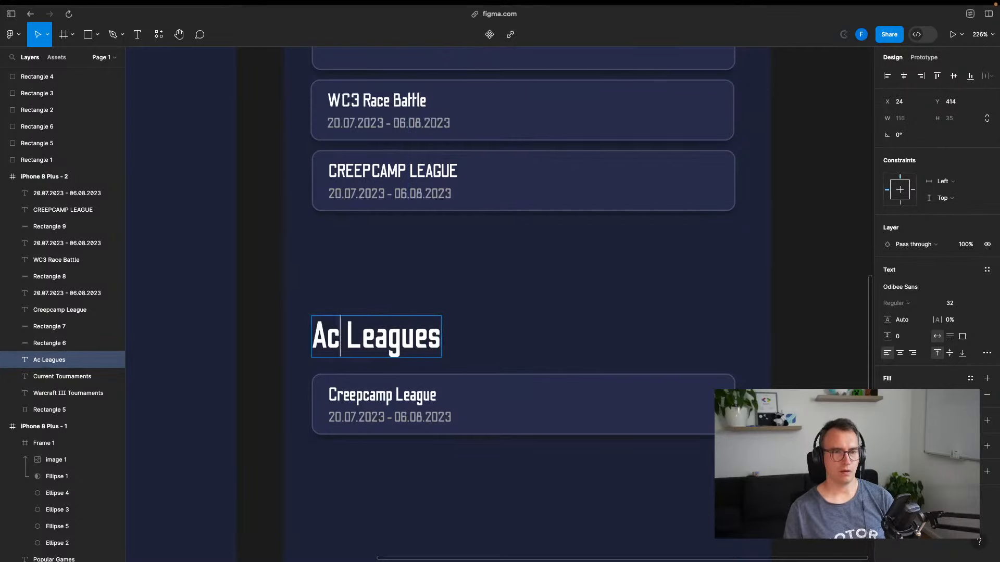
key("super+s")
left_click(813, 349)
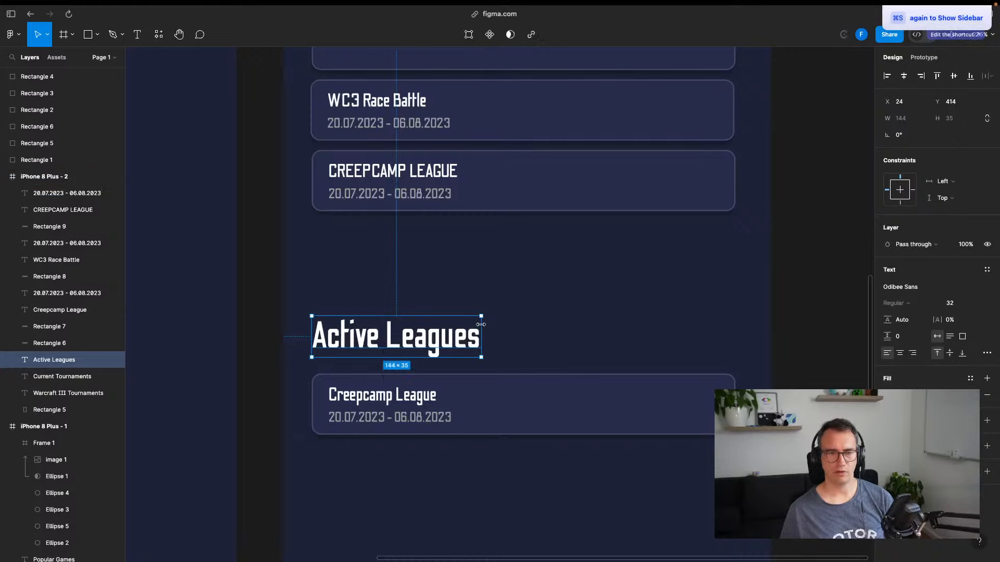
left_click(770, 319)
key("Escape")
scroll(750, 336, "up", 8)
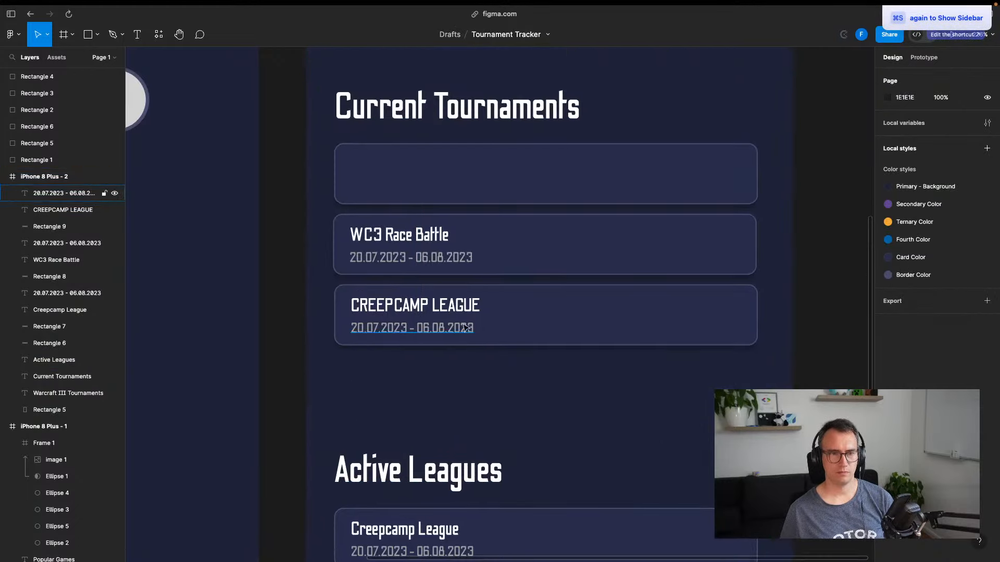
Delete the empty card slot and fill it with a copy of the WC3 Race Battle card
left_click(432, 248)
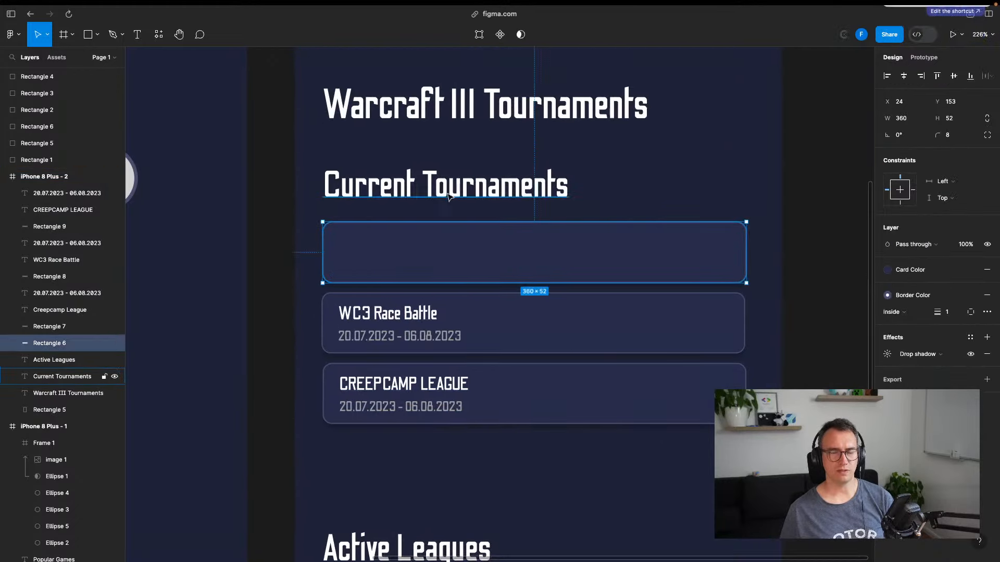
key("Delete")
left_click(450, 310)
left_click(430, 314, "shift")
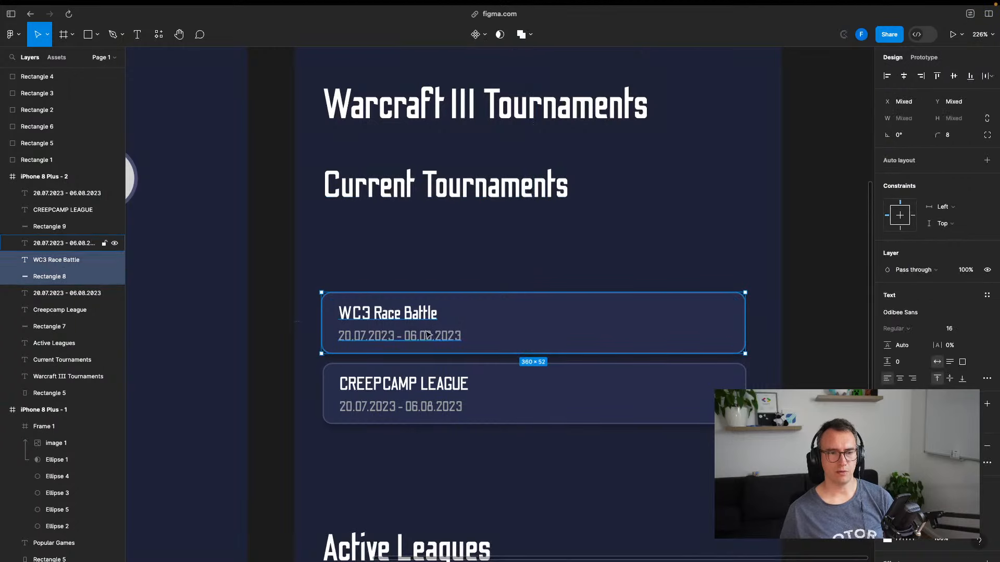
left_click(428, 335, "shift")
left_click_drag(527, 323, 527, 251, "alt")
left_click(816, 258)
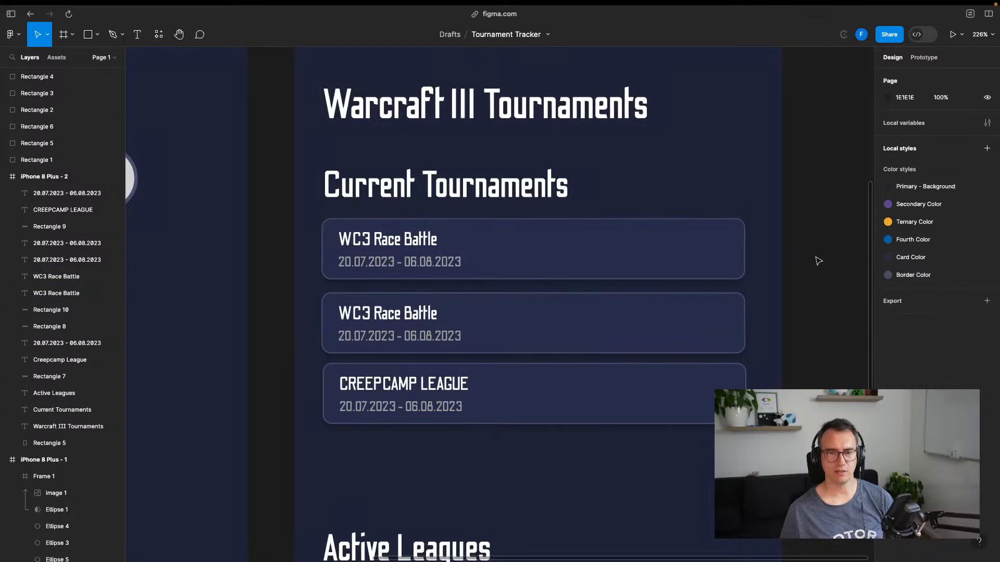
Select the top card's layers and attempt another copy of it
left_click(582, 269)
left_click(395, 241, "shift")
left_click(434, 263, "shift")
left_click_drag(516, 252, 518, 253, "alt")
left_click(808, 272)
Duplicate the CREEPCAMP LEAGUE card directly below the original
scroll(792, 261, "down", 5)
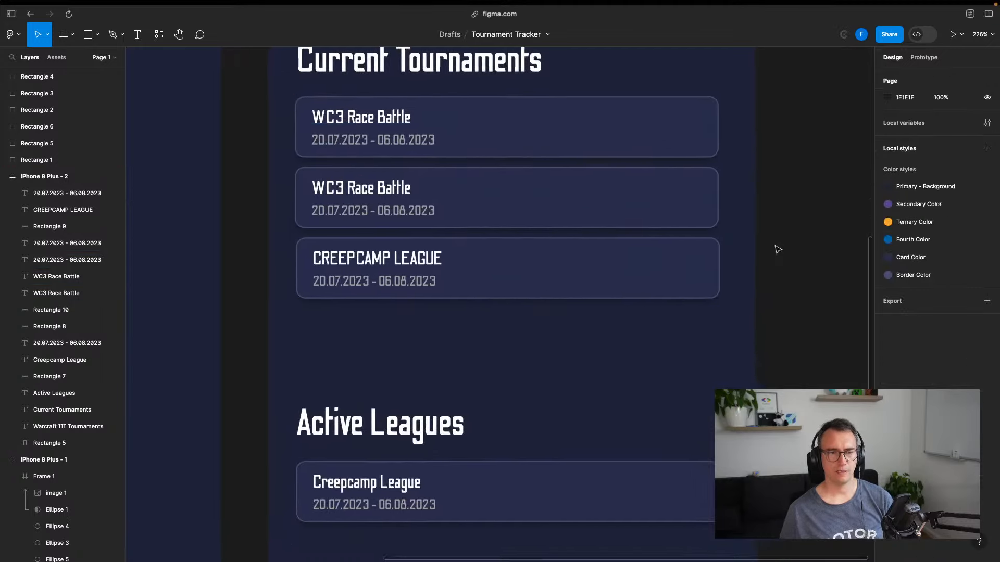
left_click(515, 284)
left_click(410, 265, "shift")
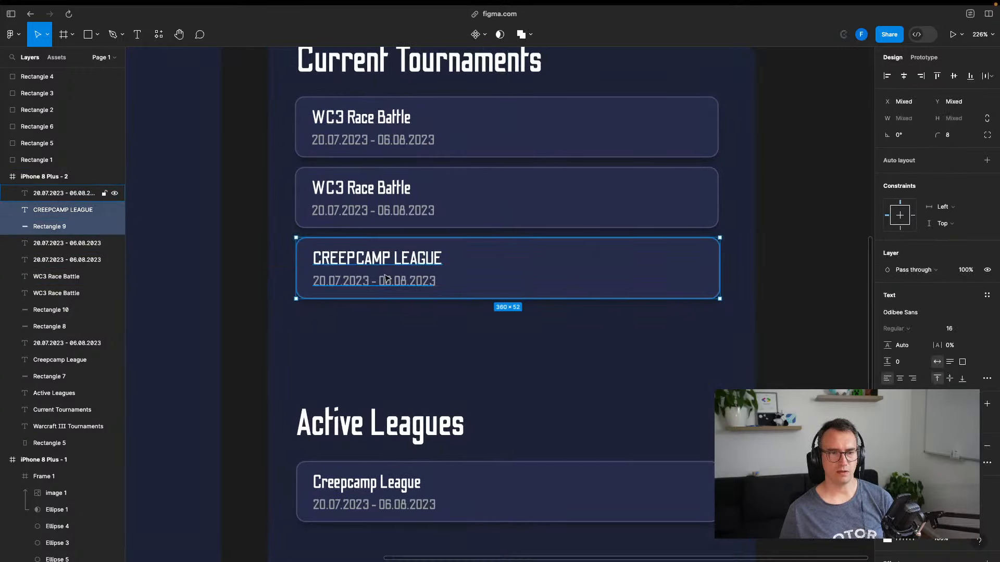
left_click(385, 282, "shift")
left_click_drag(517, 269, 515, 341)
left_click(763, 323)
scroll(459, 265, "down", 5)
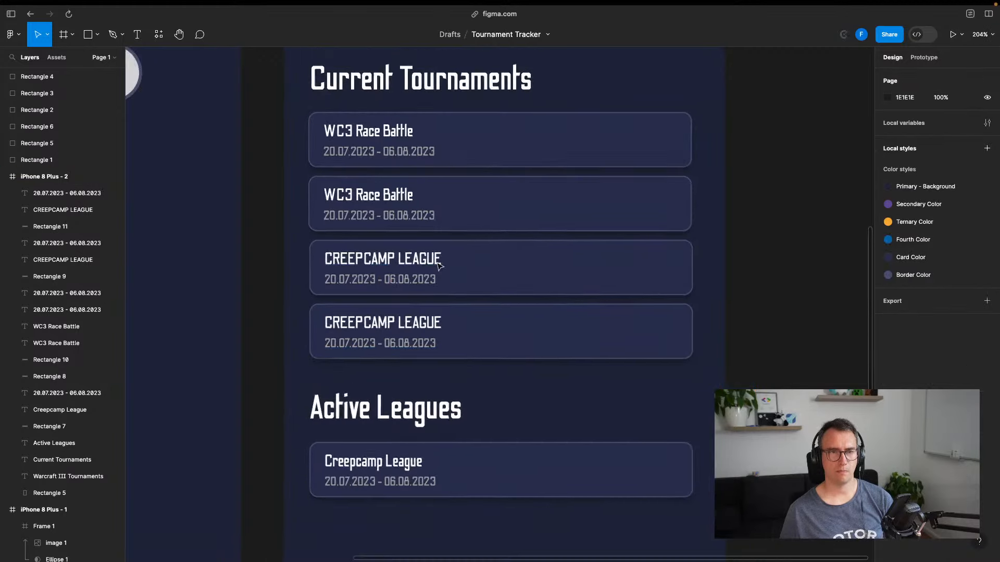
Duplicate the Active Leagues Creepcamp League card twice with Cmd+D, stacking three evenly spaced cards
scroll(469, 227, "up", 3)
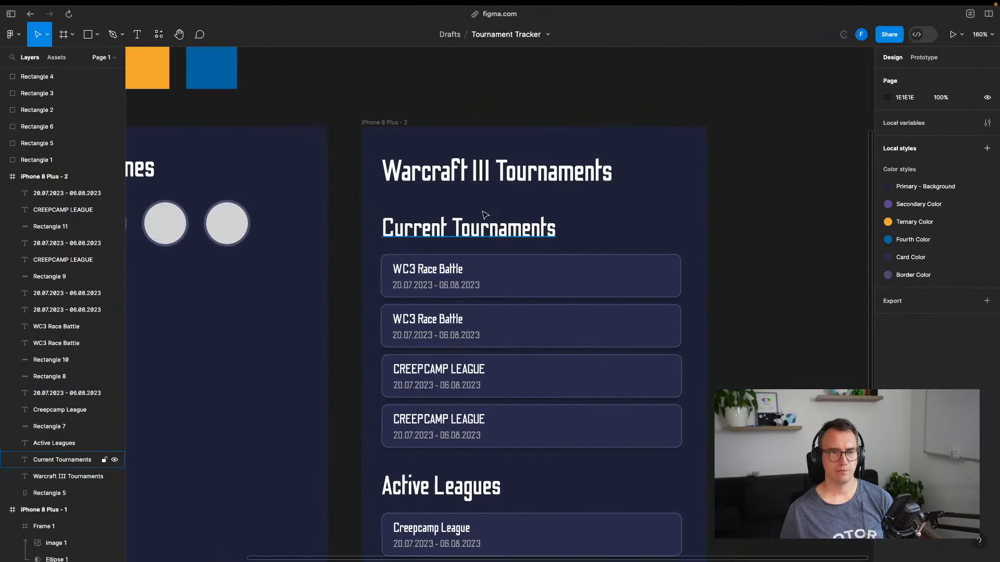
scroll(519, 314, "down", 5)
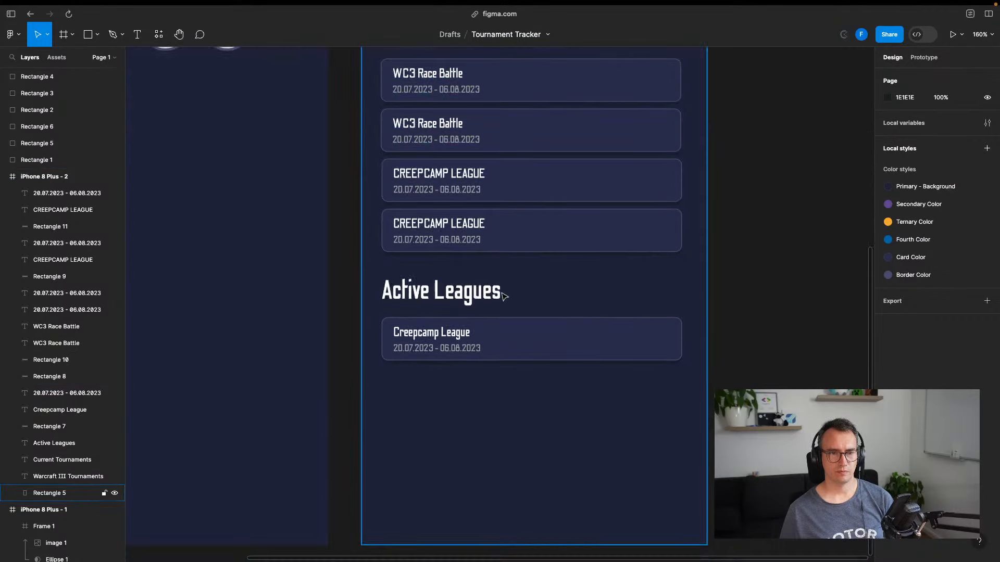
left_click(484, 340)
left_click(434, 336, "shift")
left_click(441, 350, "shift")
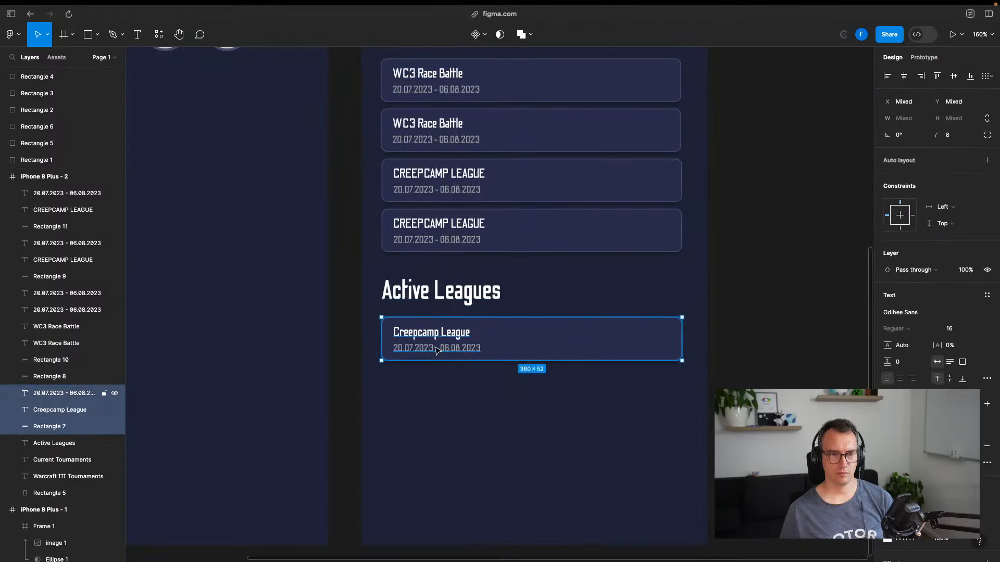
key("super+d")
left_click_drag(529, 356, 526, 434)
key("super+d")
key("Escape")
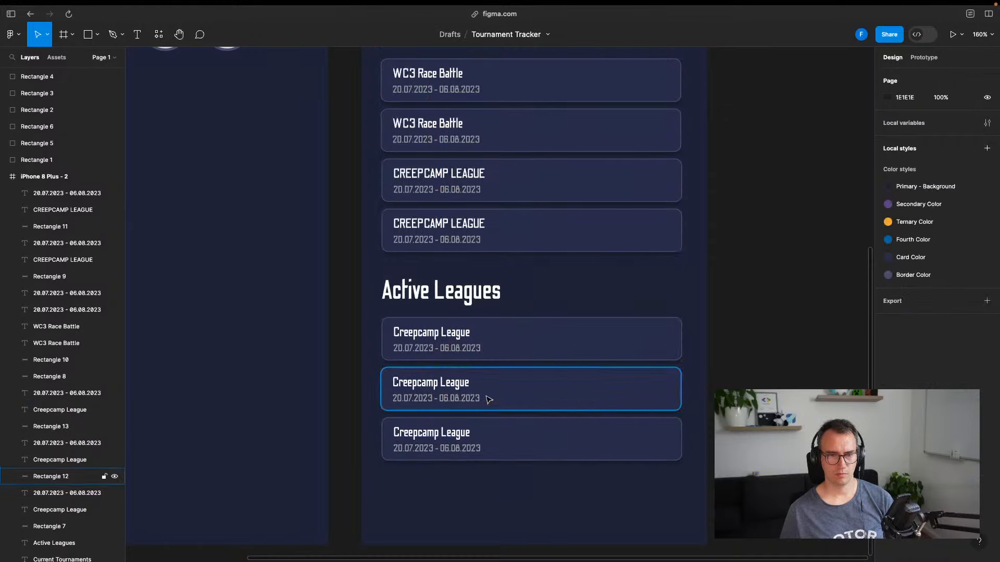
double_click(452, 384)
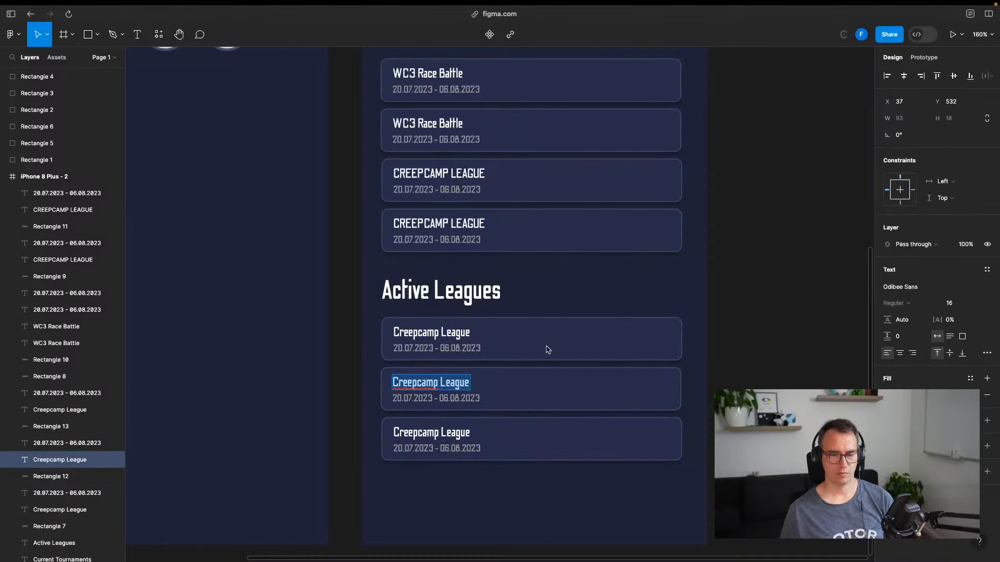
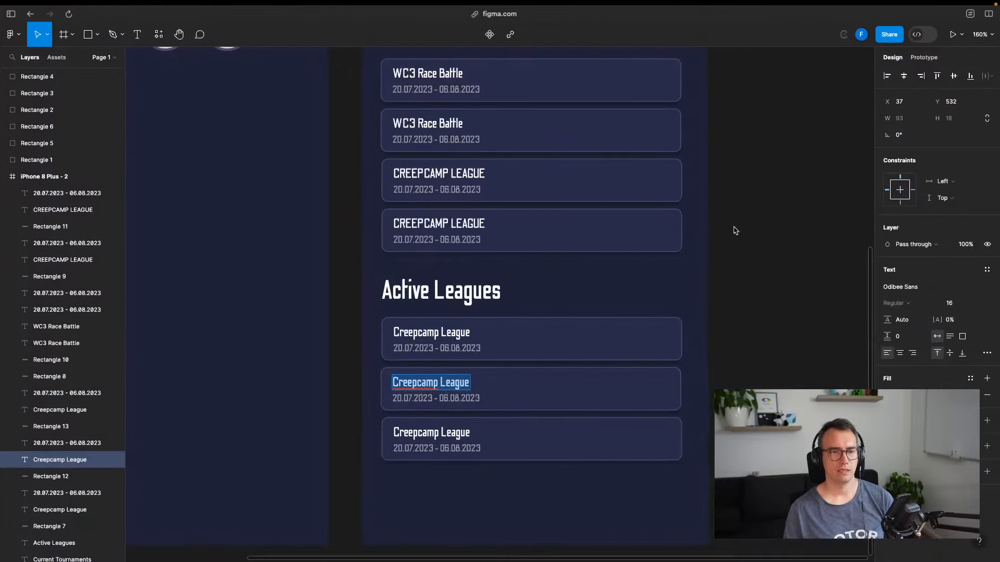
Search Google for 'warcraft 3 leagues' from Arc's command bar
key("super+t")
type("wa")
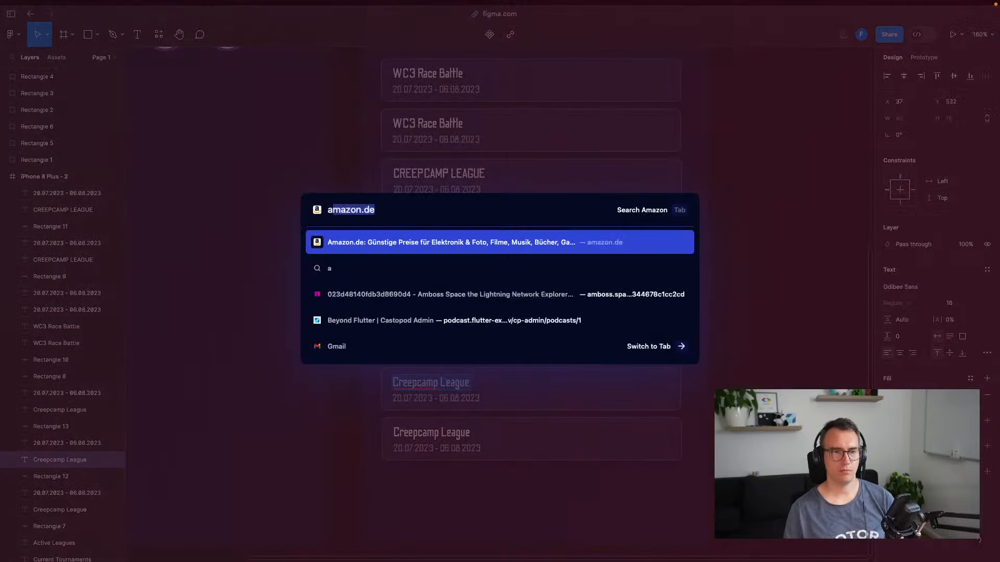
type("rcraft 3 leag")
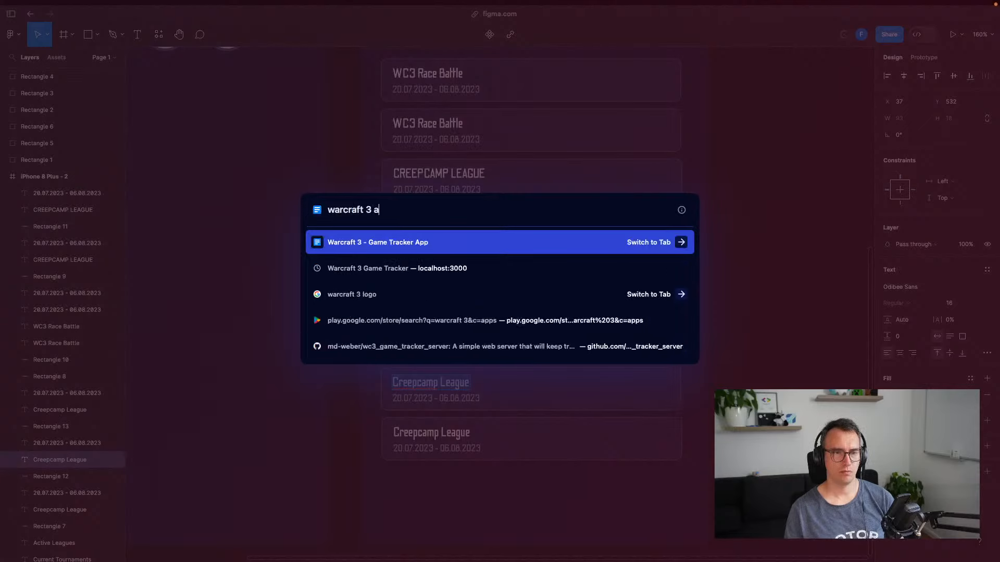
key("Return")
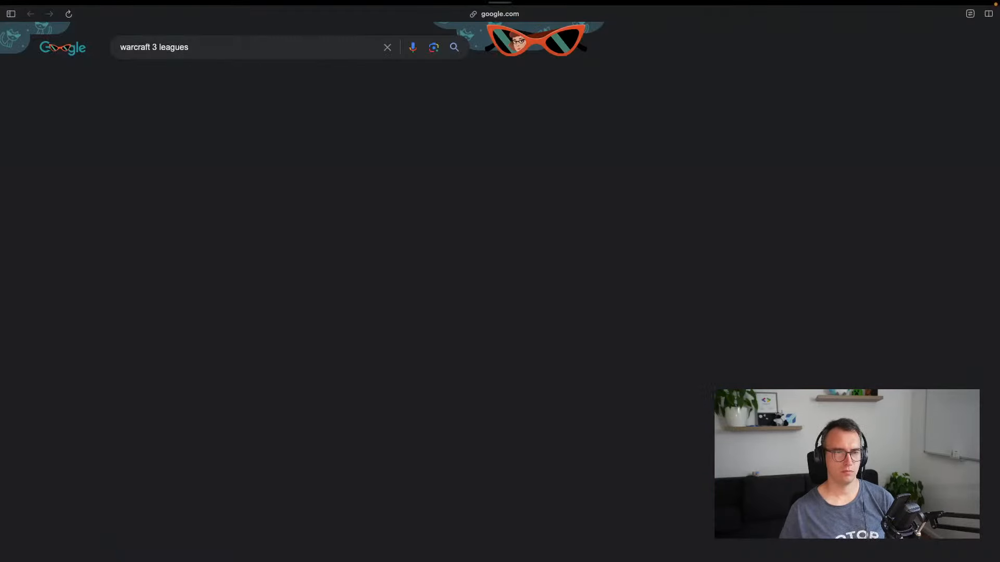
Skim the tournament results and open the 'League - Warcraft3.Info' page
left_click_drag(137, 127, 268, 143)
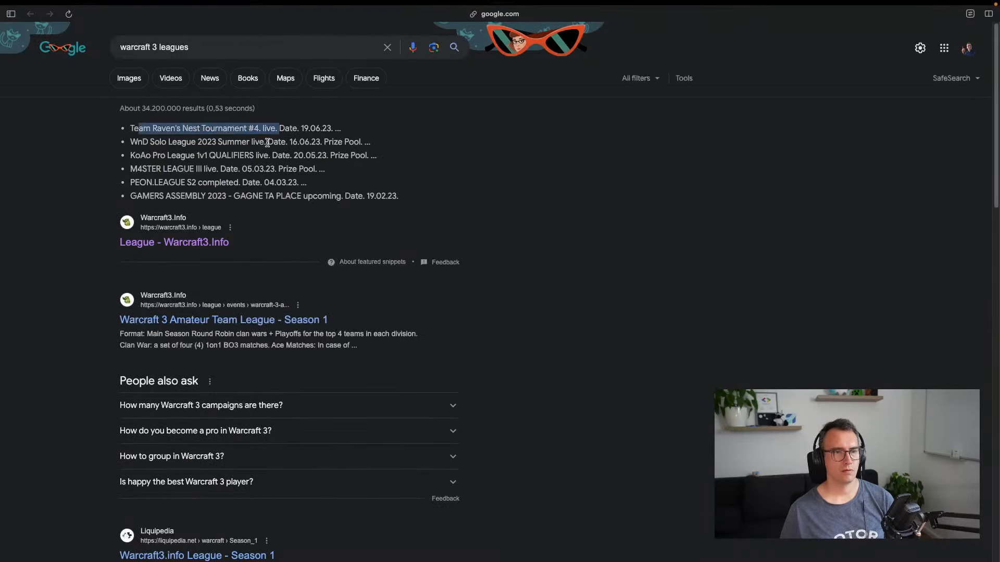
left_click(159, 151)
left_click_drag(153, 157, 218, 170)
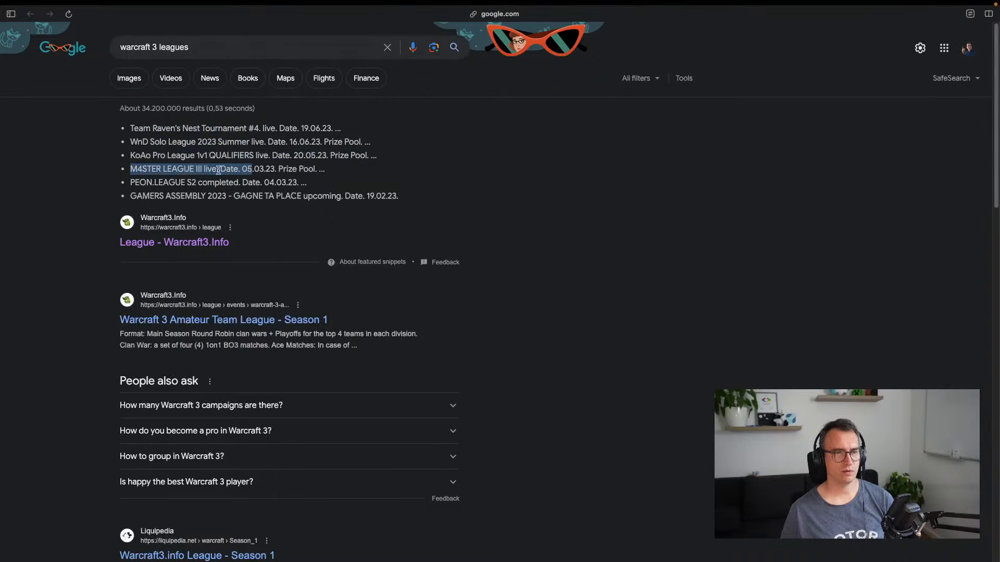
left_click(176, 243)
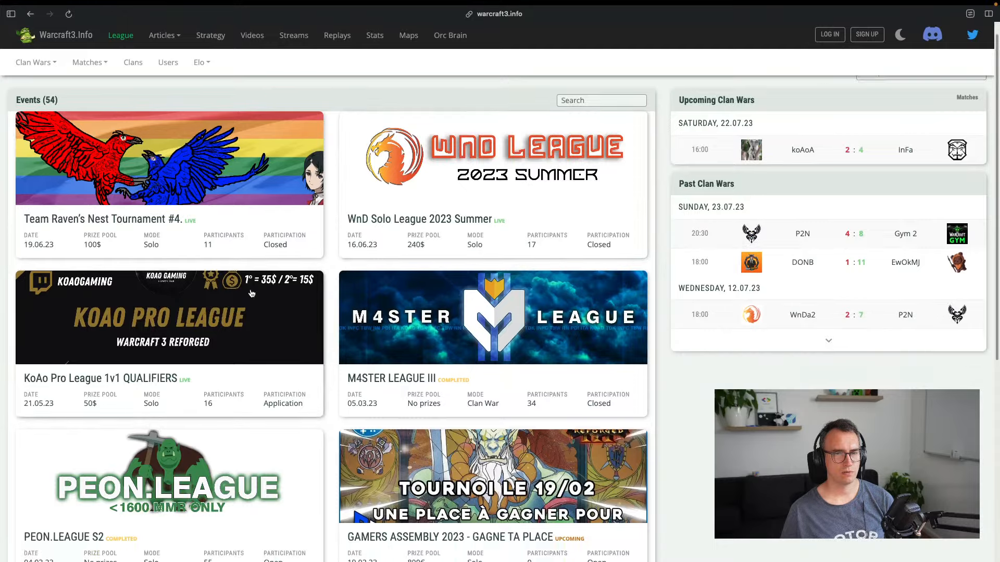
Read the WnD Solo League 2023 Summer sign-up, match timing and map veto rules
left_click(467, 201)
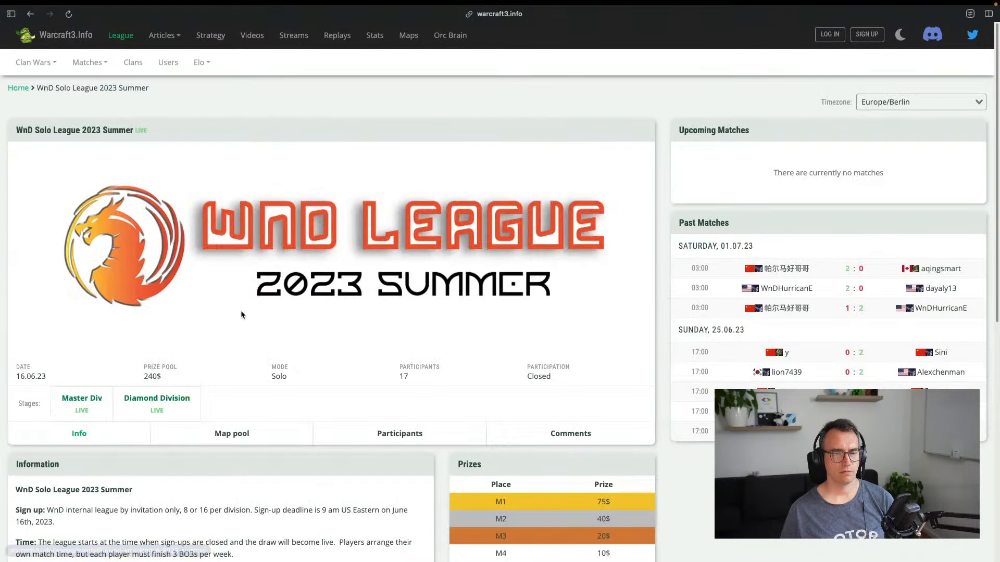
scroll(241, 315, "down", 5)
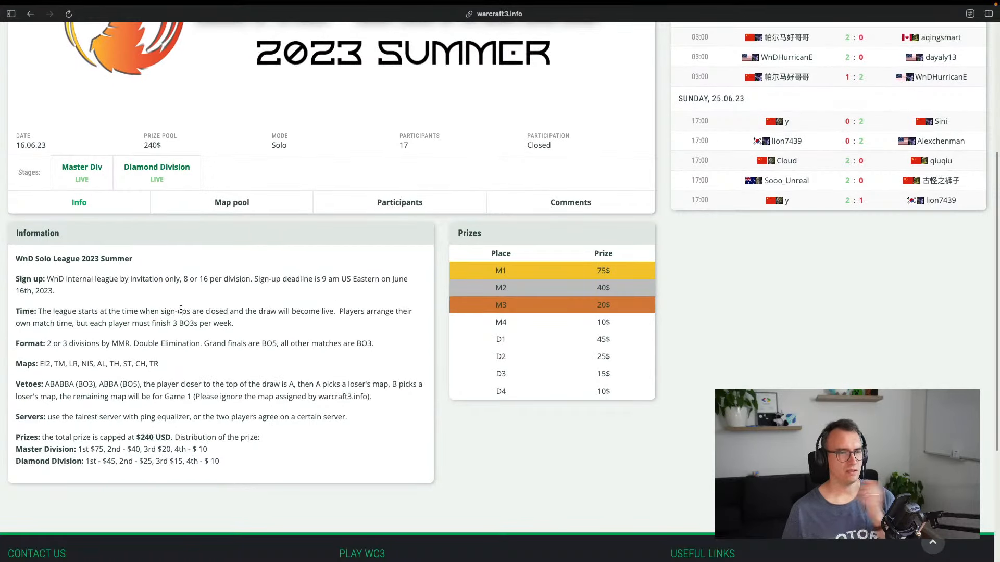
left_click_drag(198, 282, 321, 281)
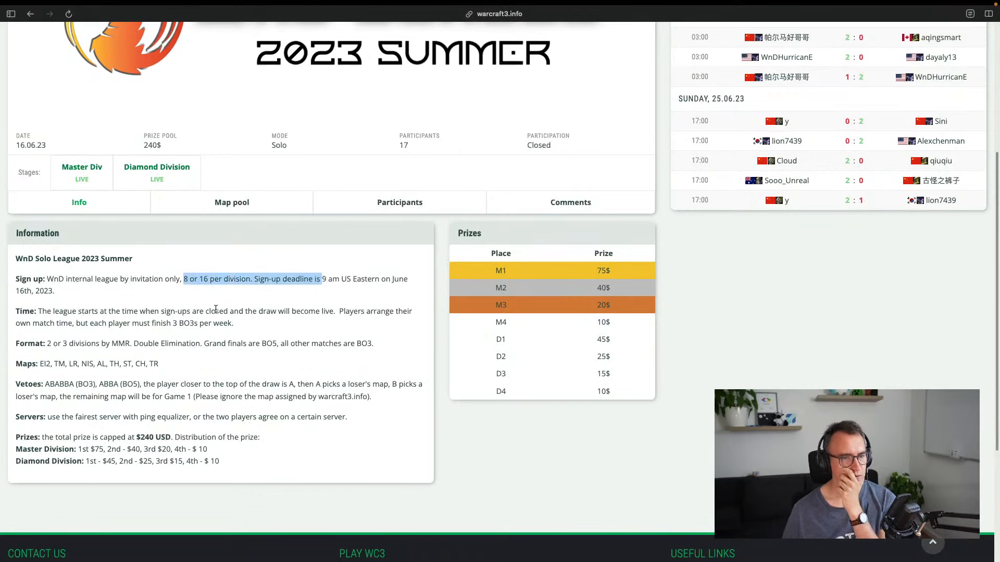
left_click_drag(39, 313, 230, 324)
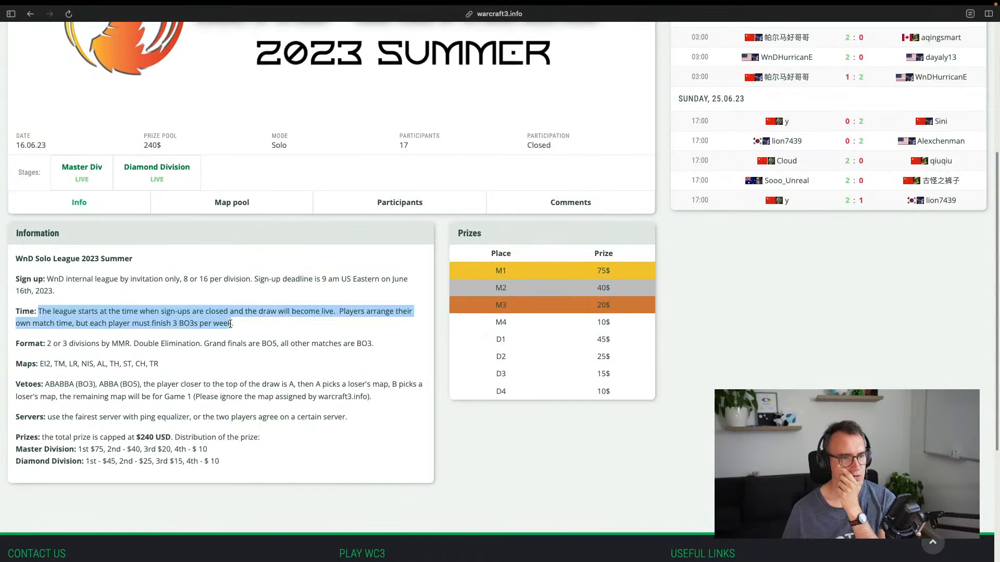
left_click(67, 339)
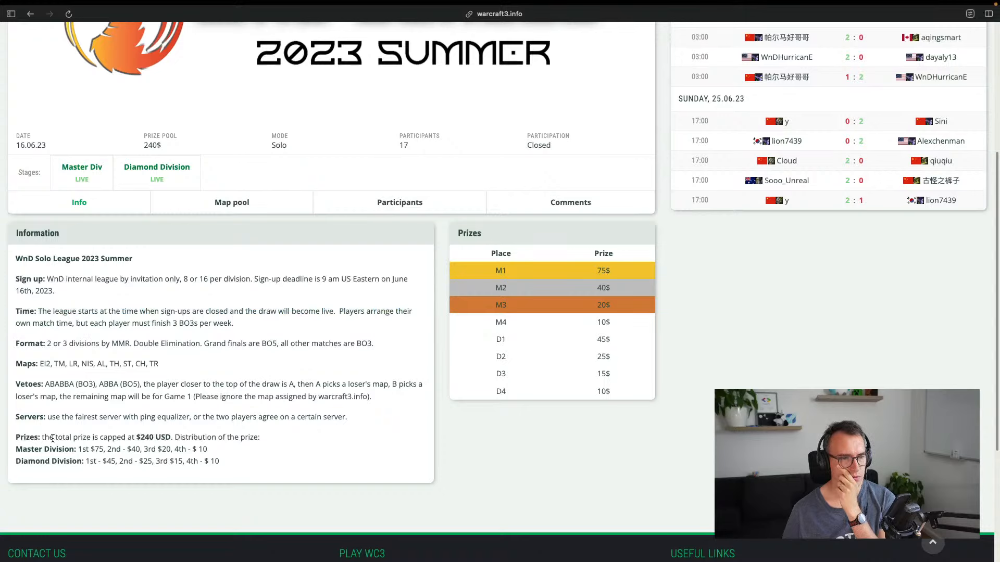
left_click_drag(53, 438, 16, 438)
left_click_drag(50, 385, 314, 392)
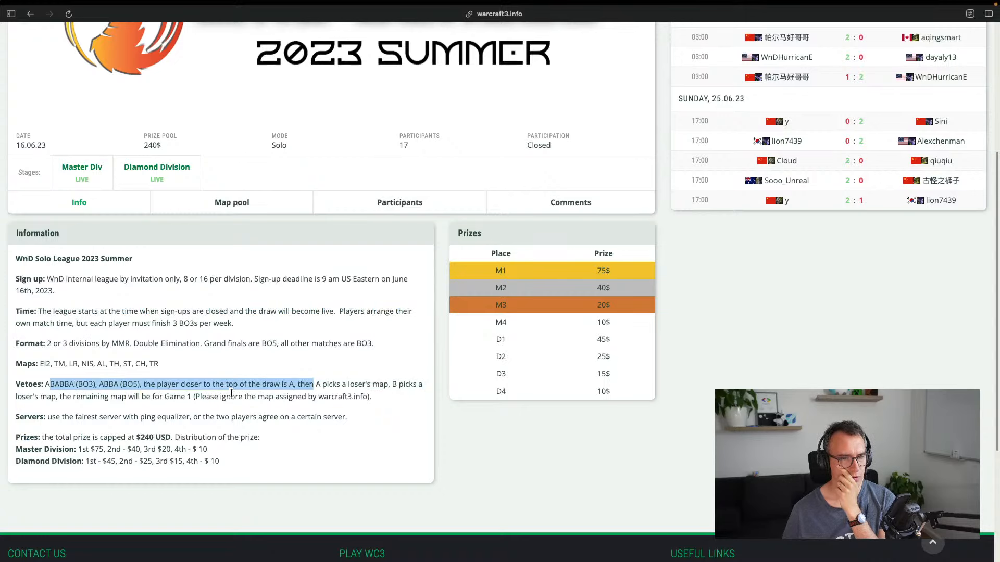
scroll(231, 393, "up", 5)
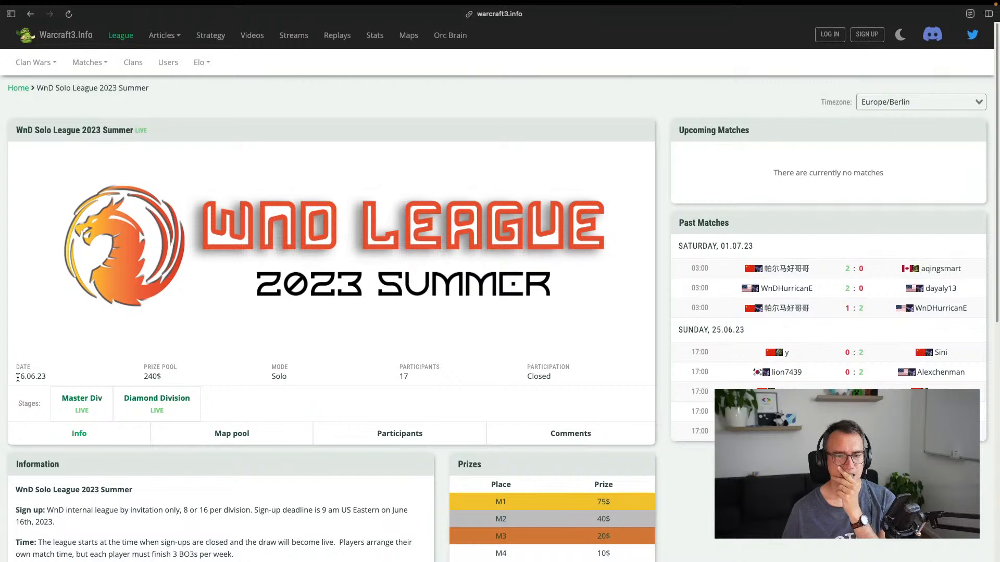
Return to the league events list and browse its pages 2, 3 and 4
key("super+bracketleft")
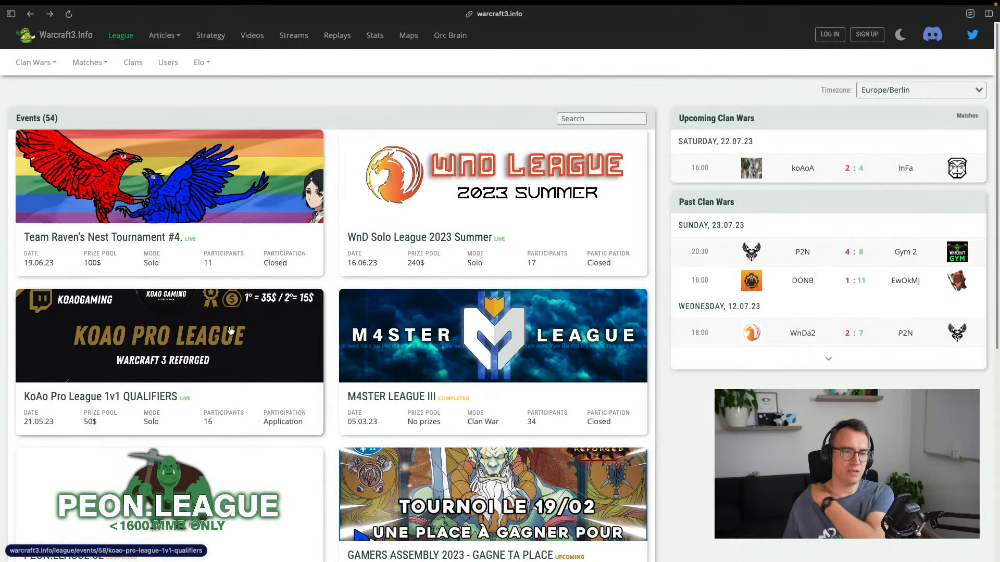
scroll(231, 331, "down", 4)
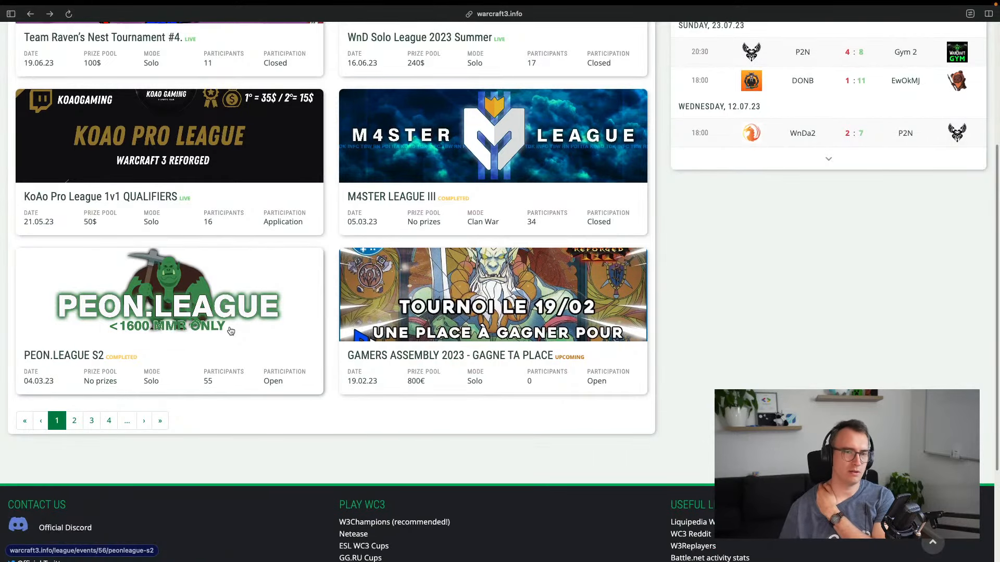
scroll(162, 319, "up", 1)
scroll(66, 353, "down", 3)
left_click(74, 317)
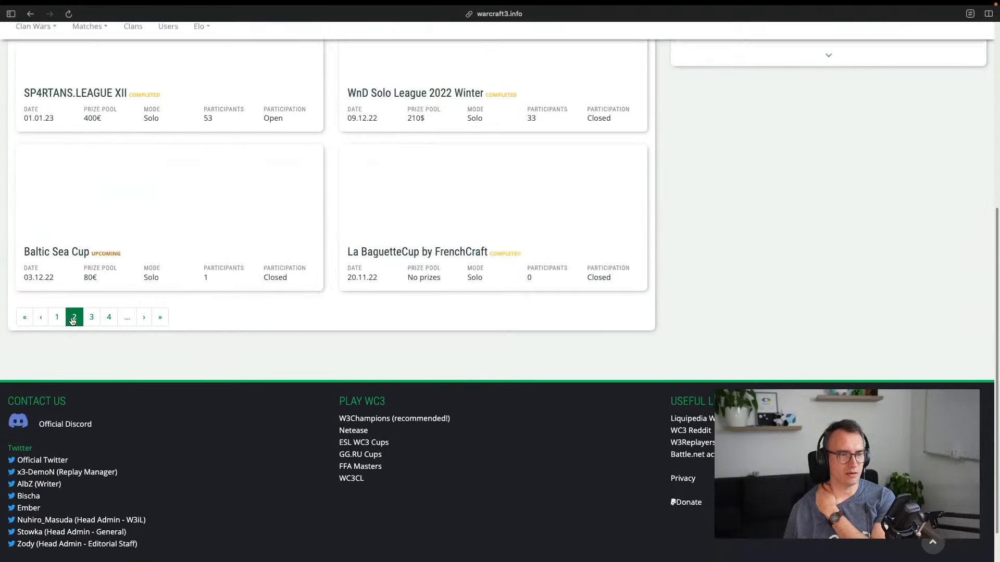
scroll(100, 337, "up", 6)
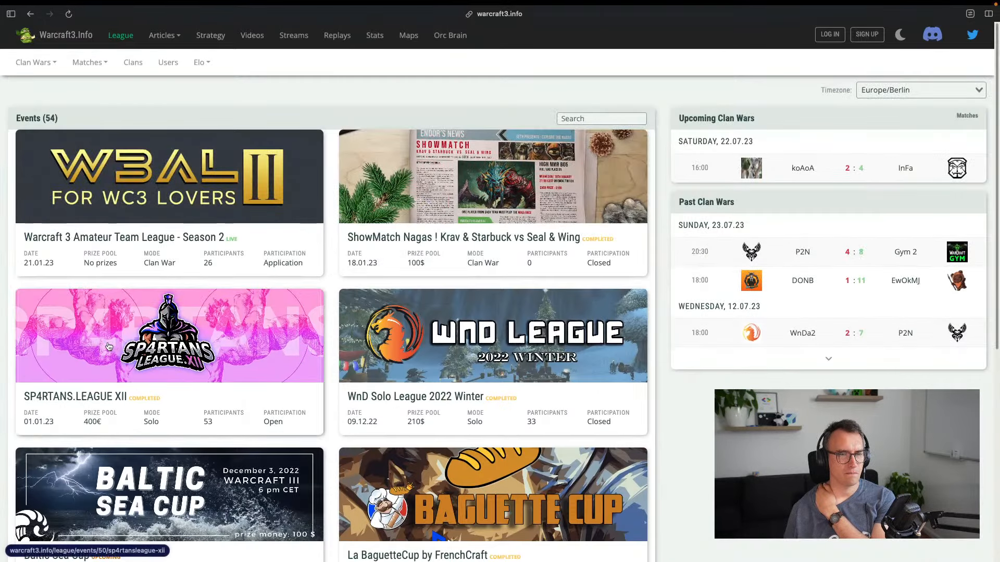
scroll(167, 321, "down", 3)
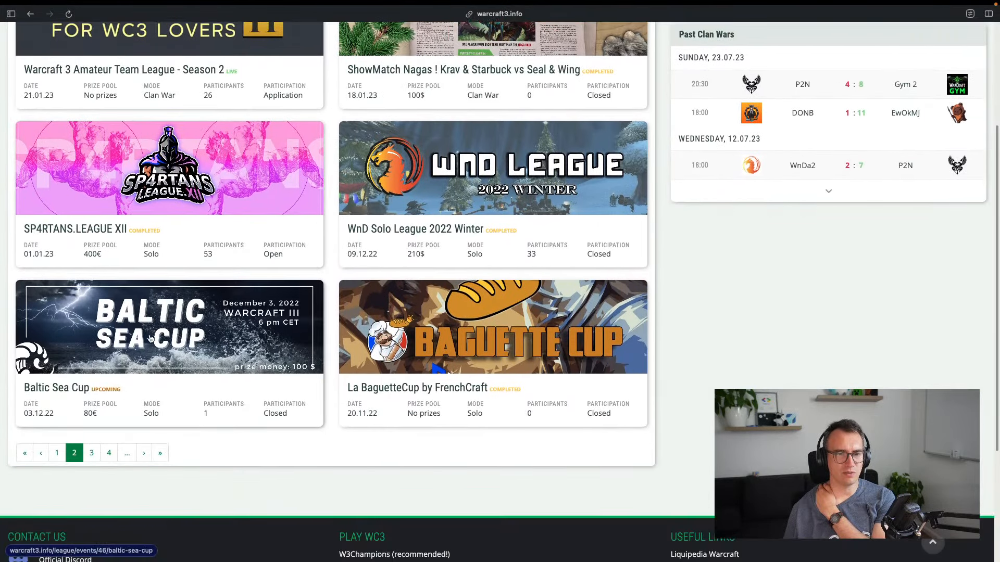
left_click(92, 453)
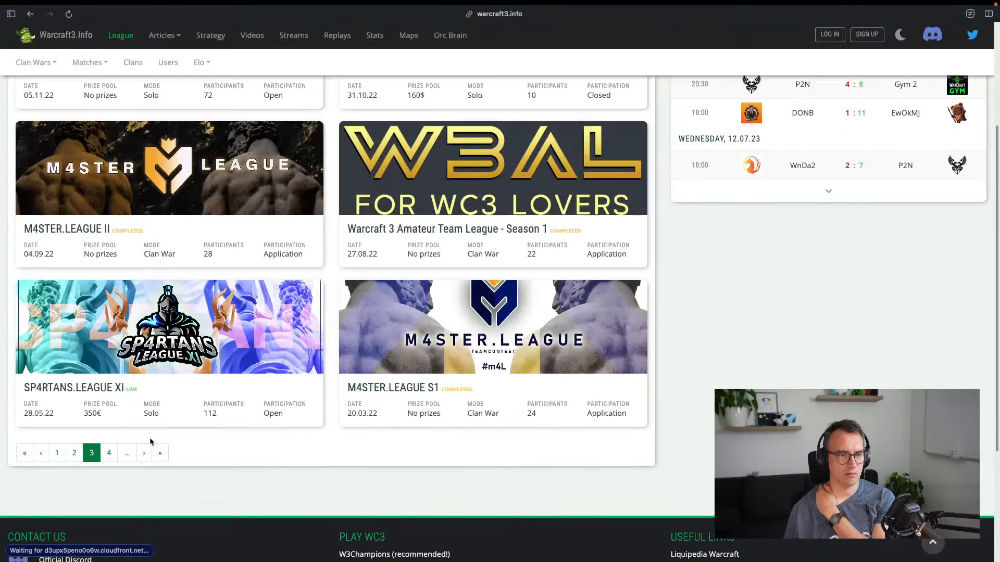
left_click(109, 453)
scroll(115, 365, "up", 5)
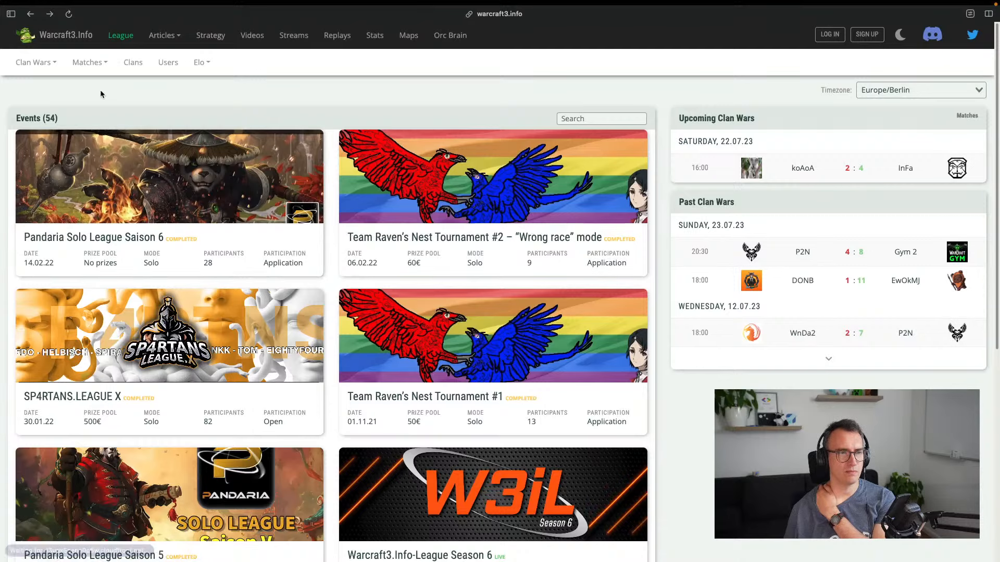
Visit the Clans and Users pages, ending on Clan Wars > Upcoming
left_click(129, 63)
left_click(165, 69)
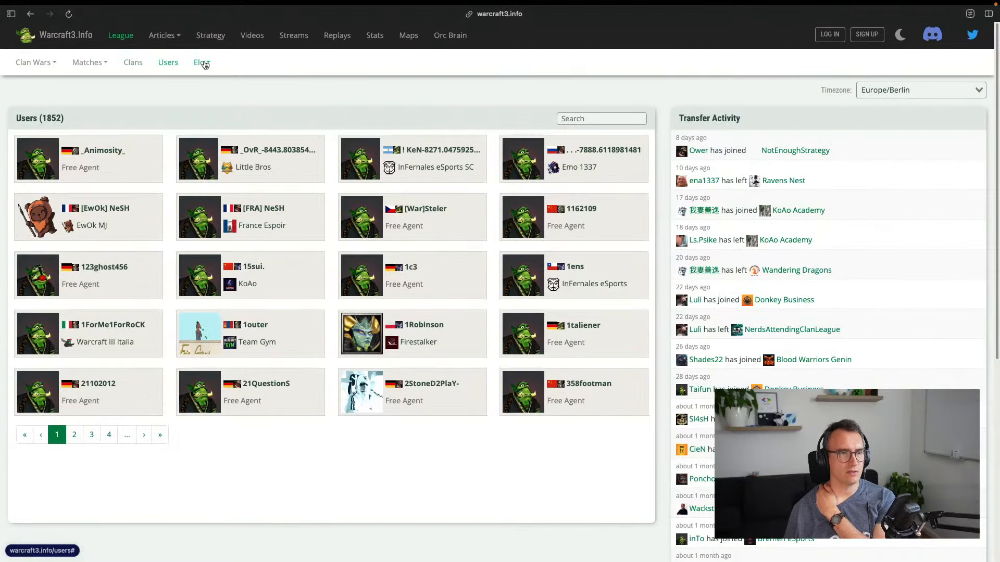
left_click(35, 84)
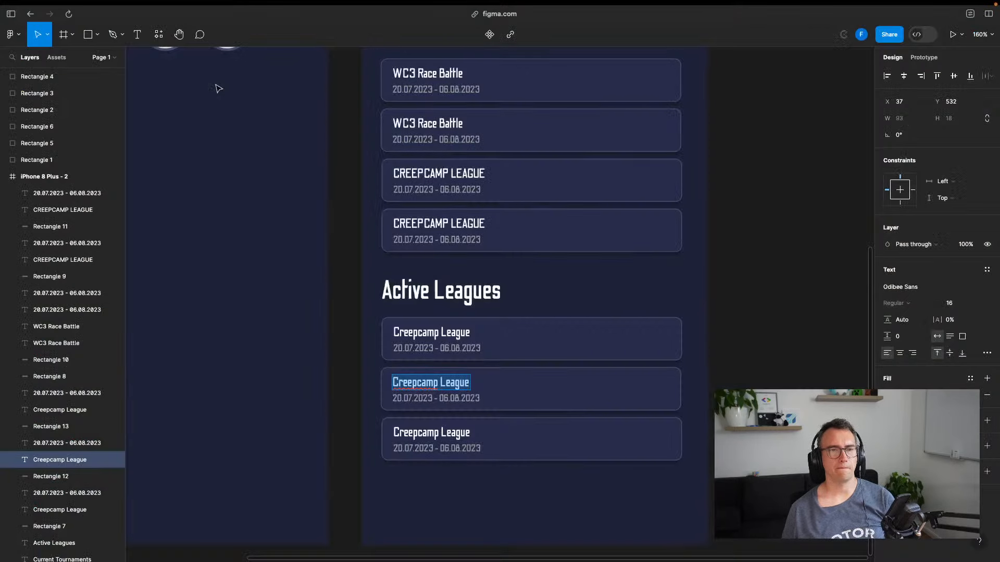
Rename the Active Leagues heading to 'Active Leagues (On Request)'
left_click(420, 297)
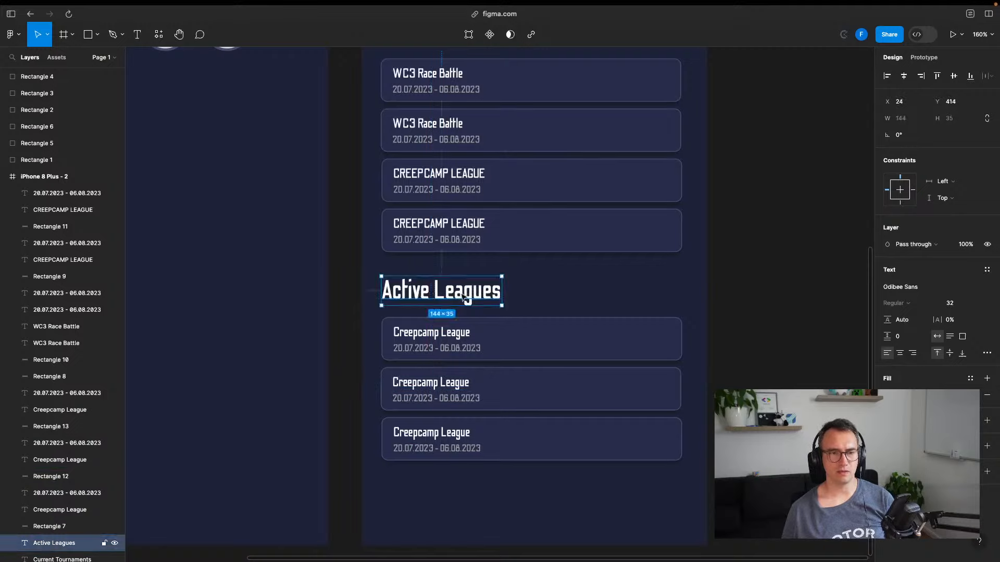
key("Return")
key("Right")
type("(")
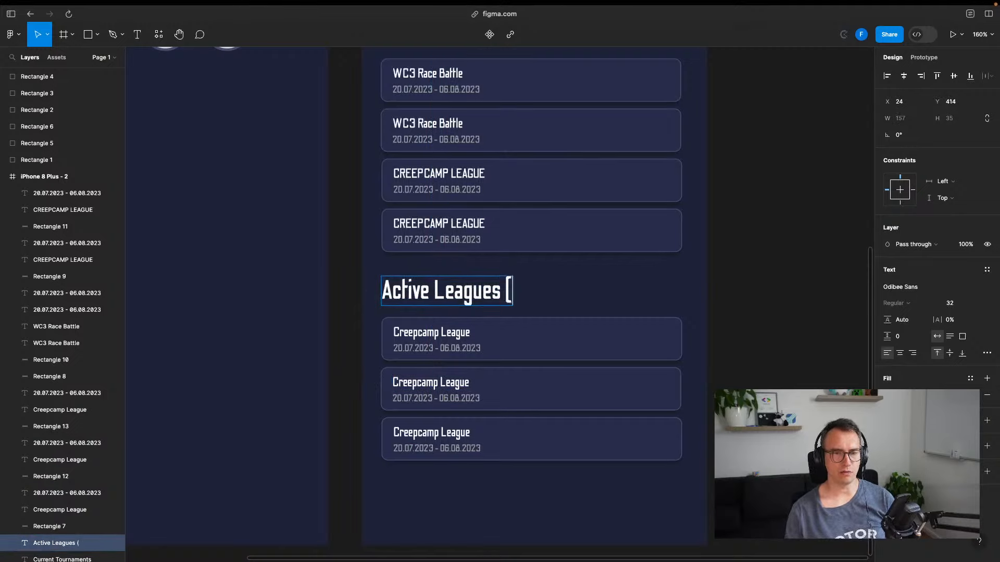
type("On Request)")
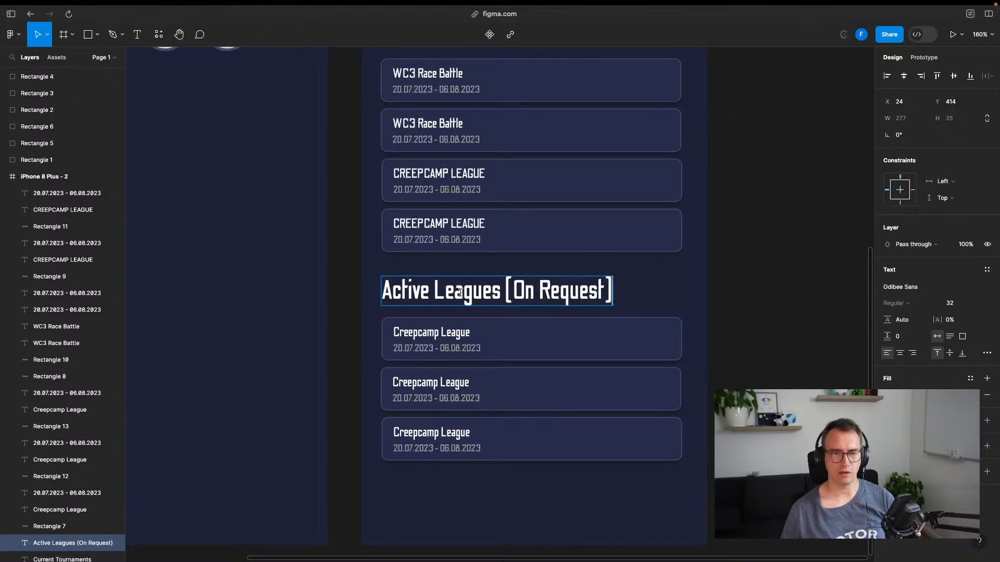
key("Escape")
left_click(762, 250)
scroll(740, 276, "up", 4)
left_click(464, 182)
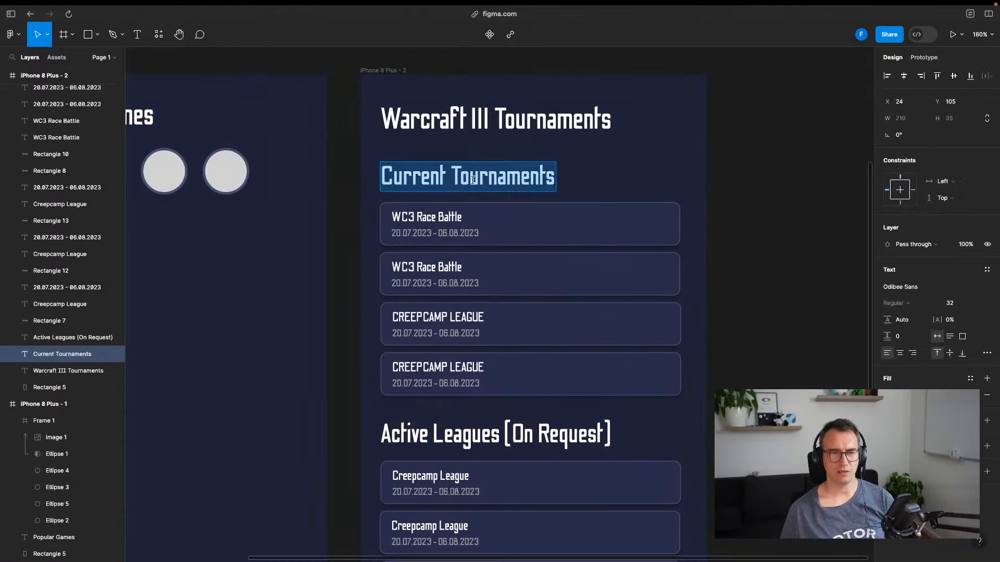
left_click(747, 230)
Delete the Popular Games heading from the first phone frame and select the circles' frame
left_click_drag(752, 260, 866, 240)
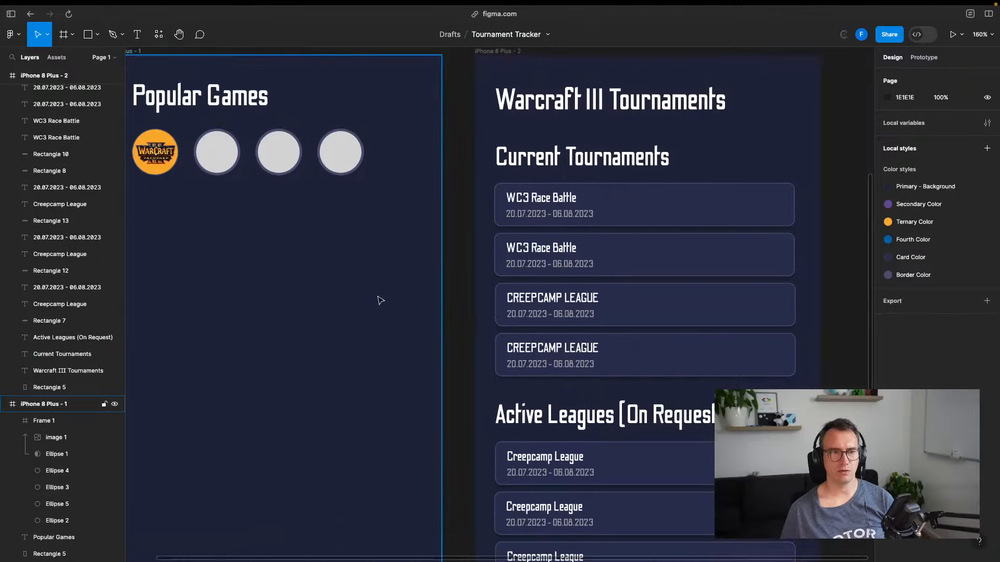
left_click_drag(376, 298, 429, 279)
scroll(417, 319, "down", 5)
scroll(417, 320, "down", 1)
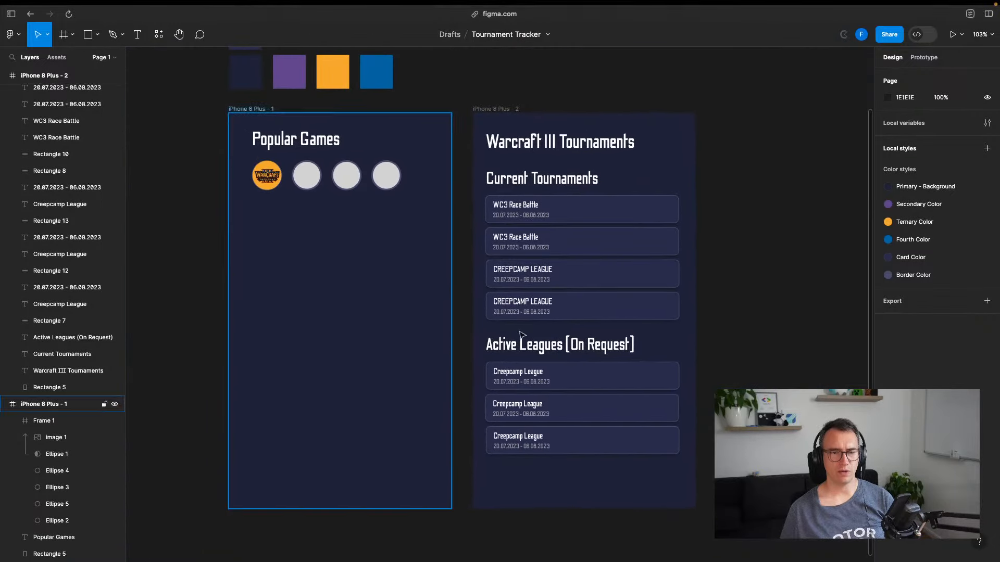
left_click(315, 146)
left_click(308, 176)
left_click(268, 171)
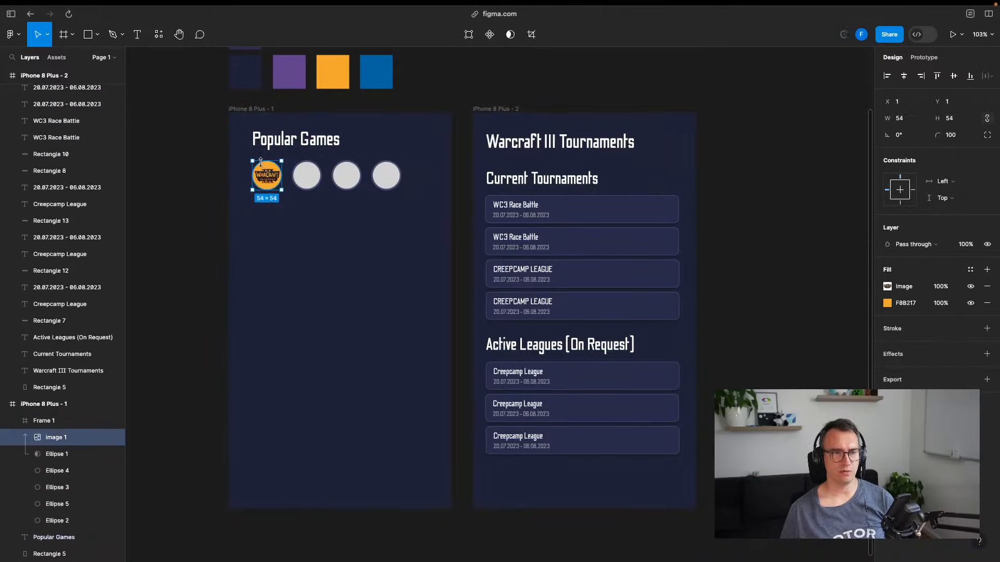
left_click(245, 167)
left_click(269, 145)
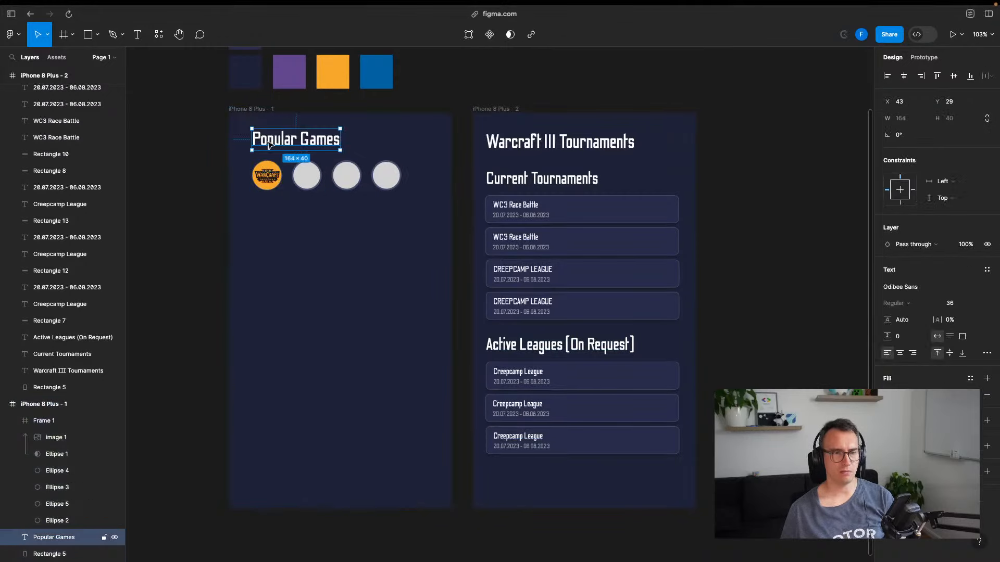
key("BackSpace")
left_click(306, 176)
Delete the circle row and start a 'Warcraft' title text in the empty first frame
key("BackSpace")
left_click_drag(300, 198, 429, 250)
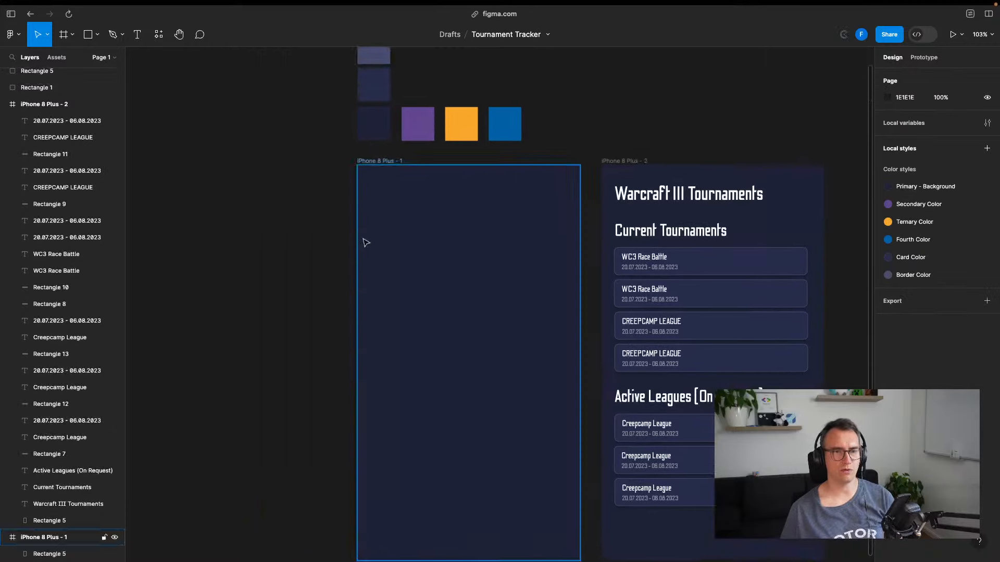
key("t")
left_click(381, 192)
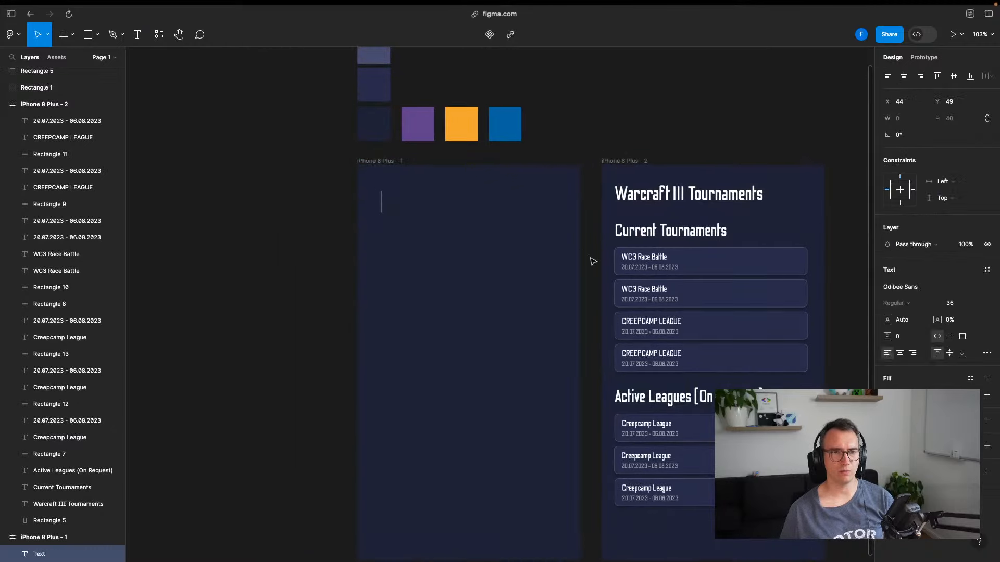
type("Warcra")
key("BackSpace")
key("BackSpace")
key("BackSpace")
key("BackSpace")
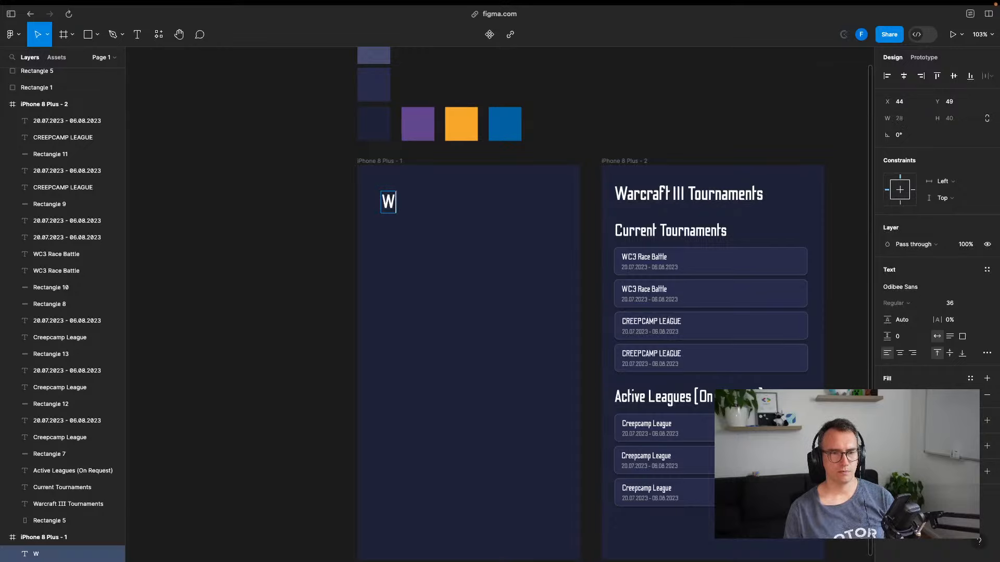
type("arcraft III - Esport")
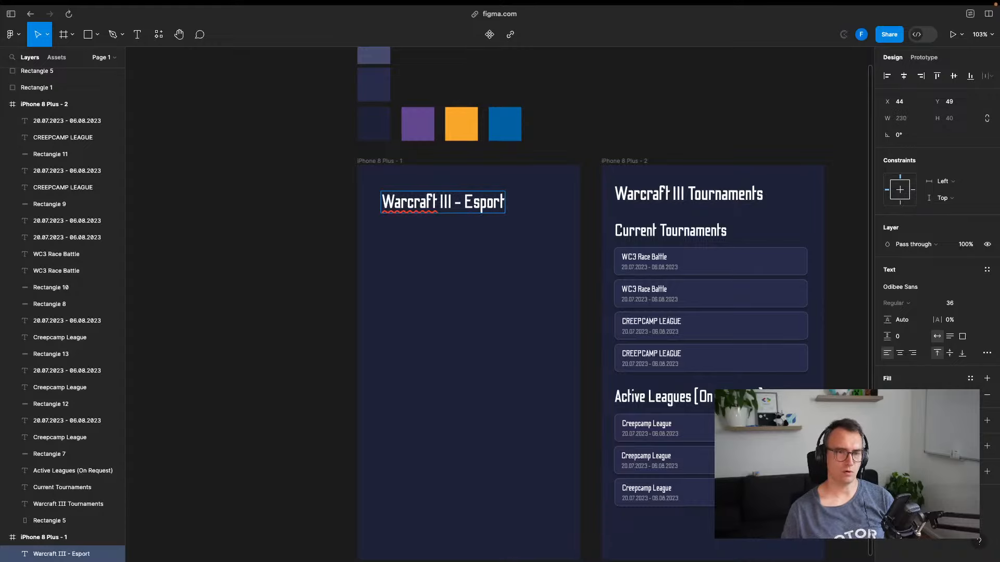
Finish the title as 'Warcraft III - Game Tracker' and move it to the frame's top-left
key("super+a")
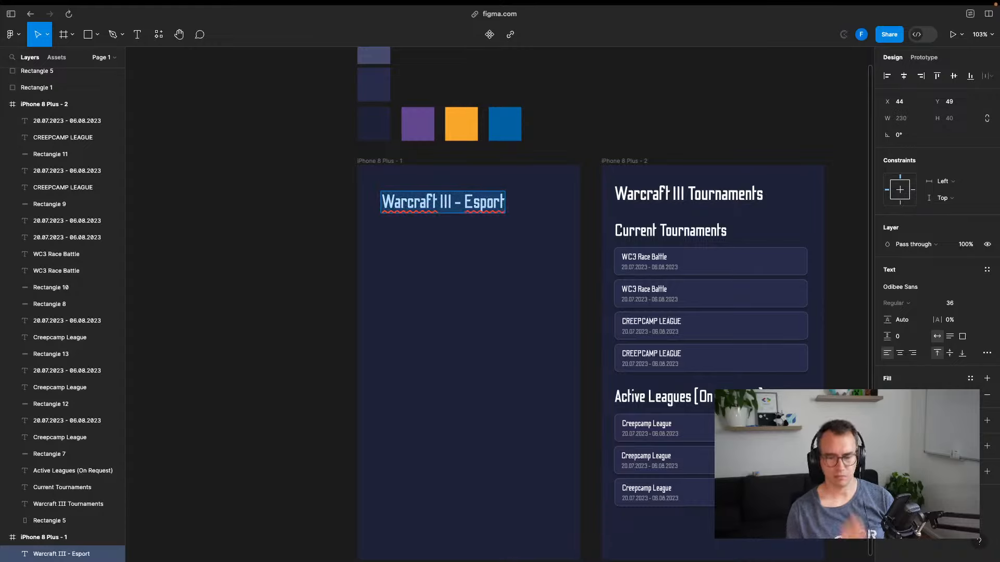
type("W")
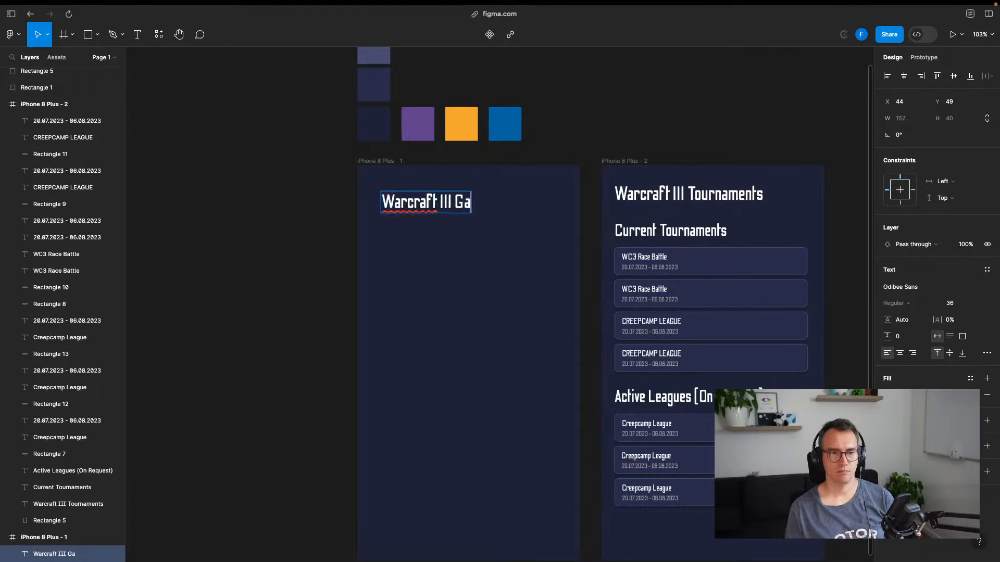
key("alt+Left")
type("-")
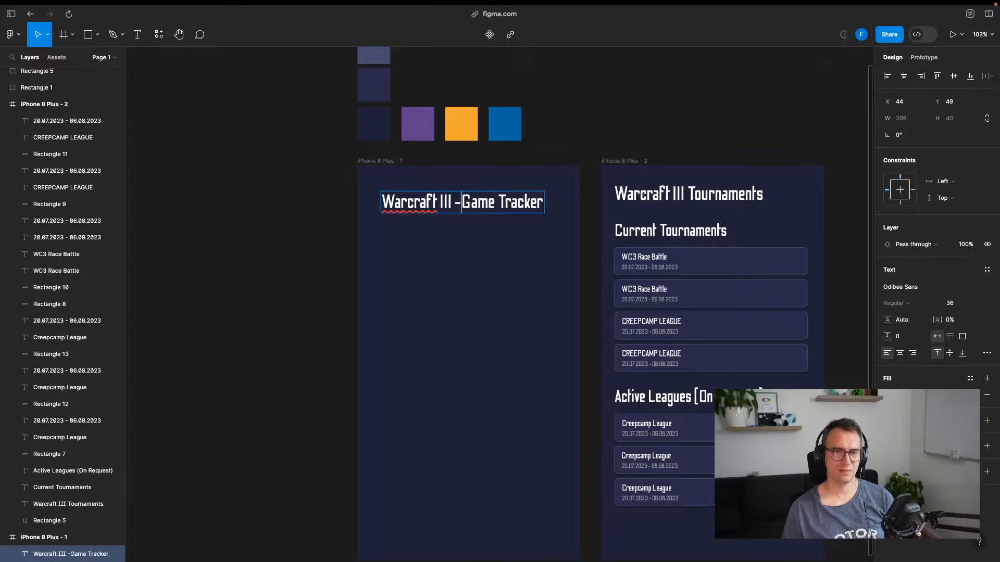
key("Escape")
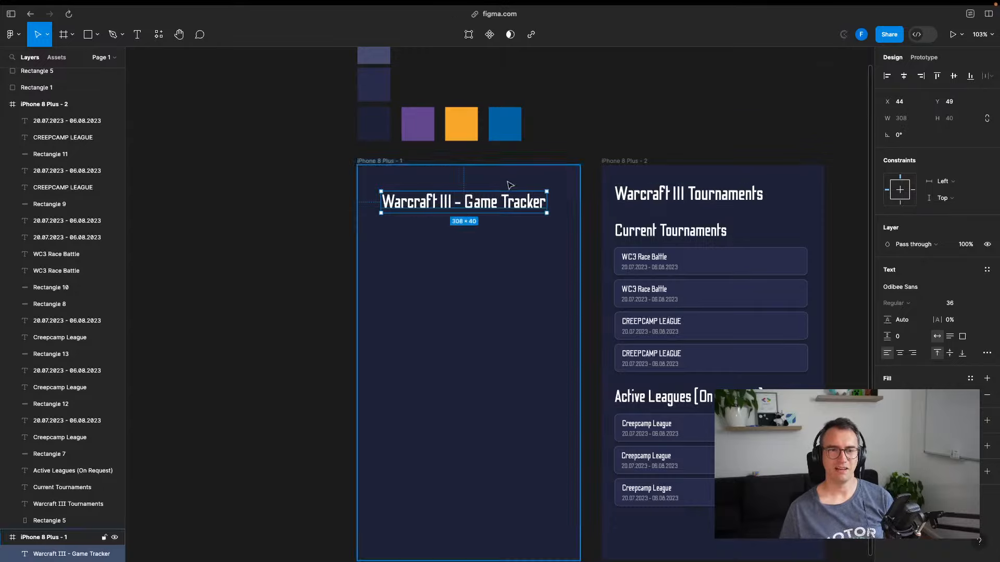
left_click_drag(510, 203, 499, 195)
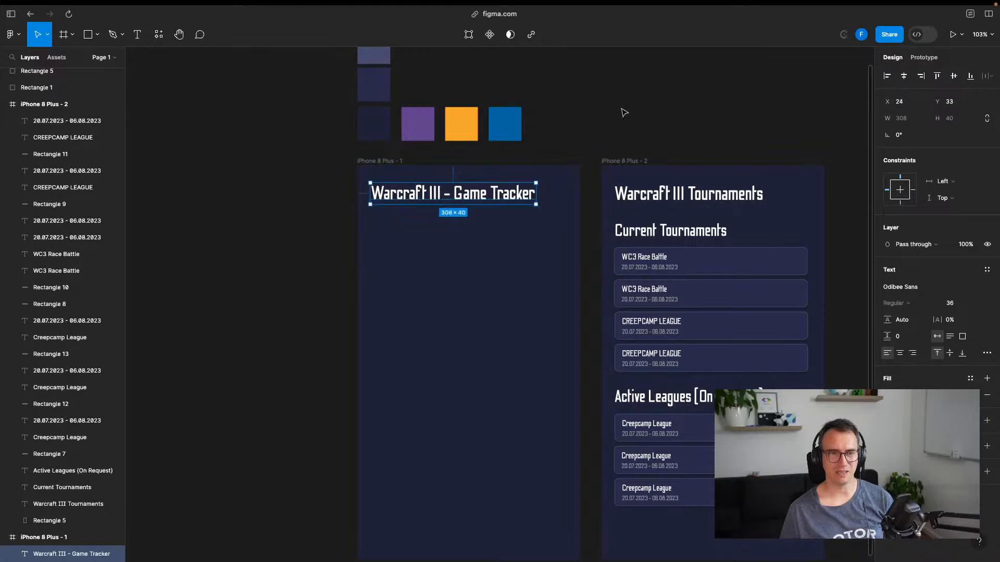
left_click(386, 238)
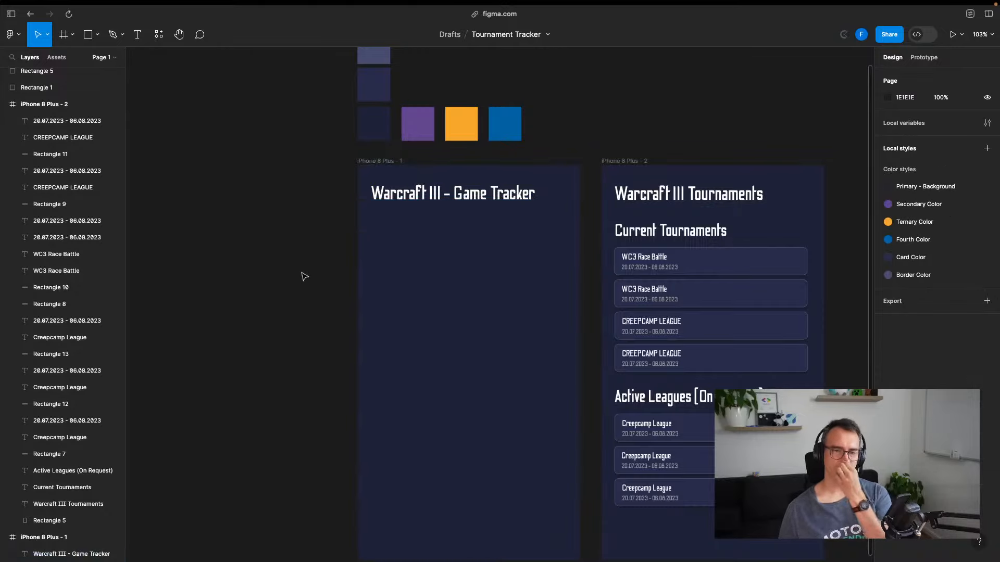
Delete the Warcraft III Tournaments heading and select Current Tournaments with its four cards
left_click(655, 198)
key("Delete")
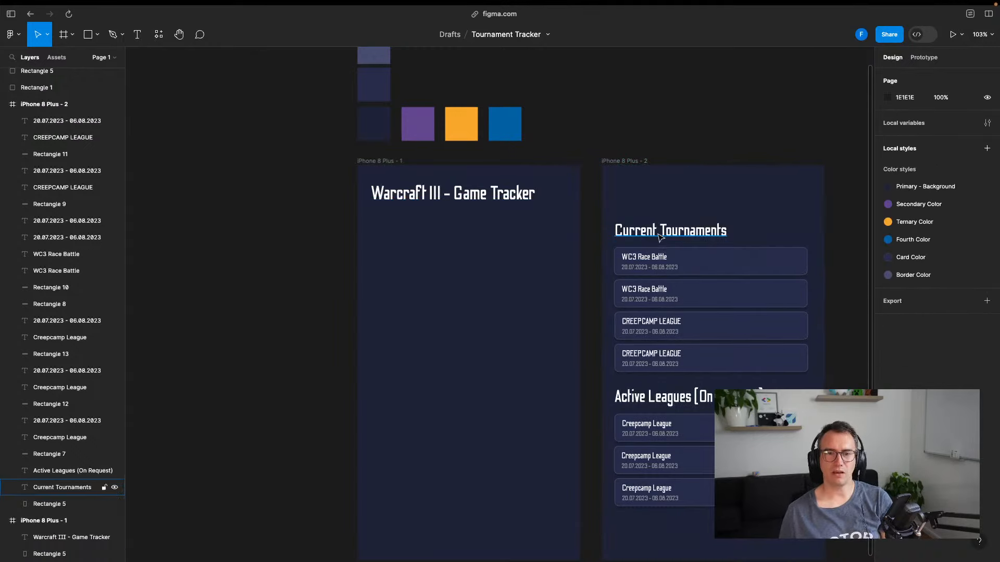
left_click(663, 235)
left_click(697, 260, "shift")
left_click(703, 294, "shift")
left_click(718, 324, "shift")
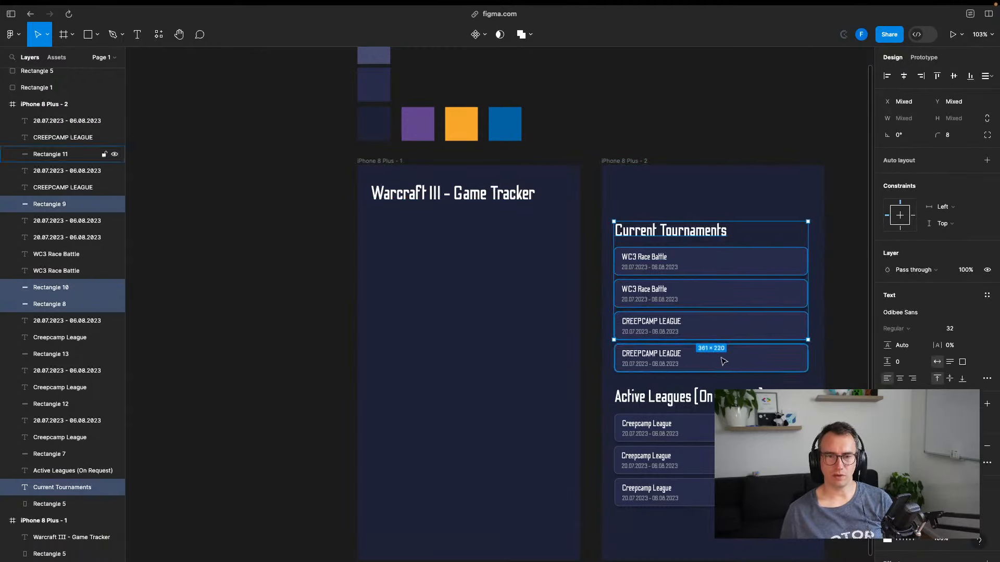
left_click(703, 362, "shift")
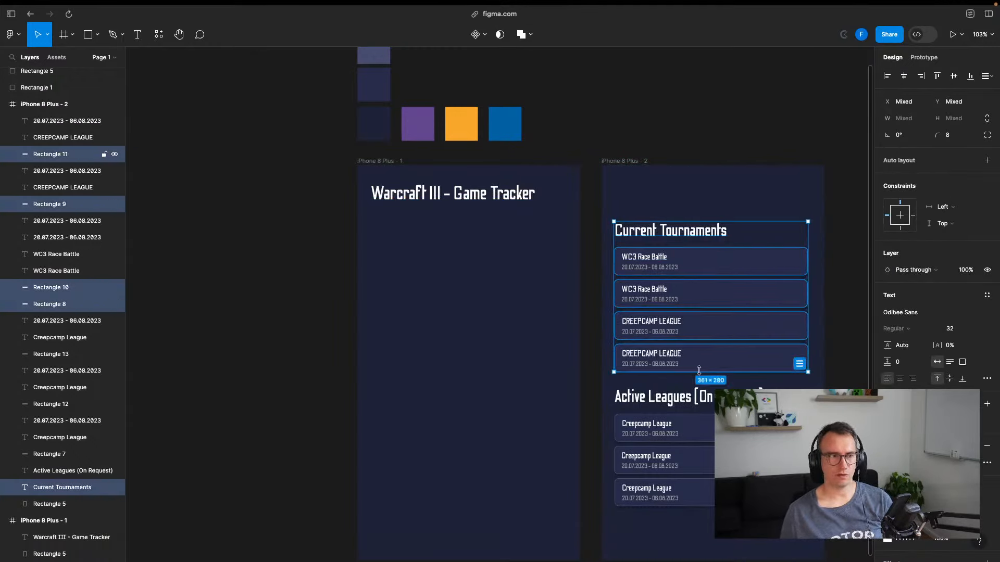
left_click(48, 121)
Multi-select the four tournament cards' titles, dates and background rectangles
left_click(49, 138)
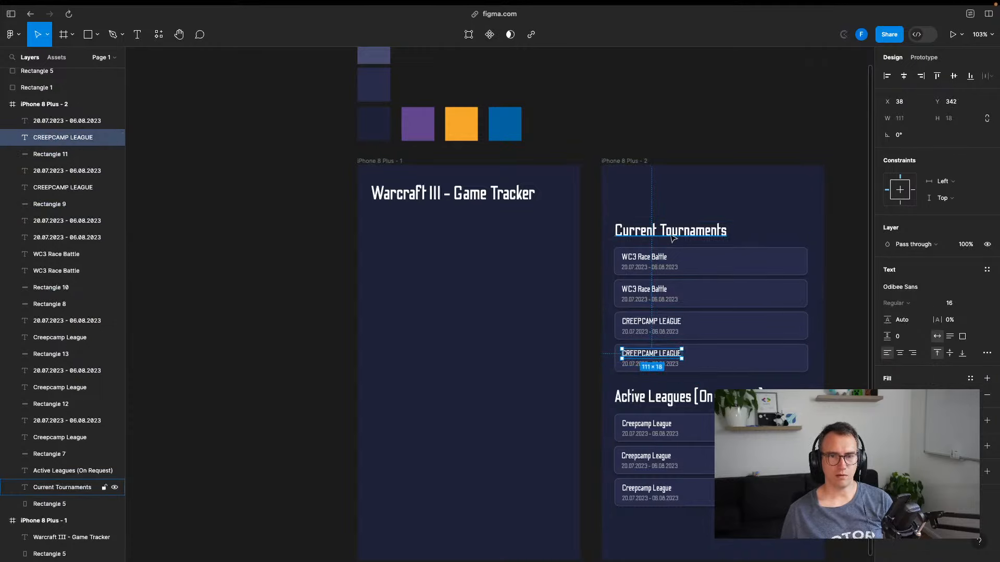
left_click(60, 487)
left_click(700, 266)
left_click(644, 258)
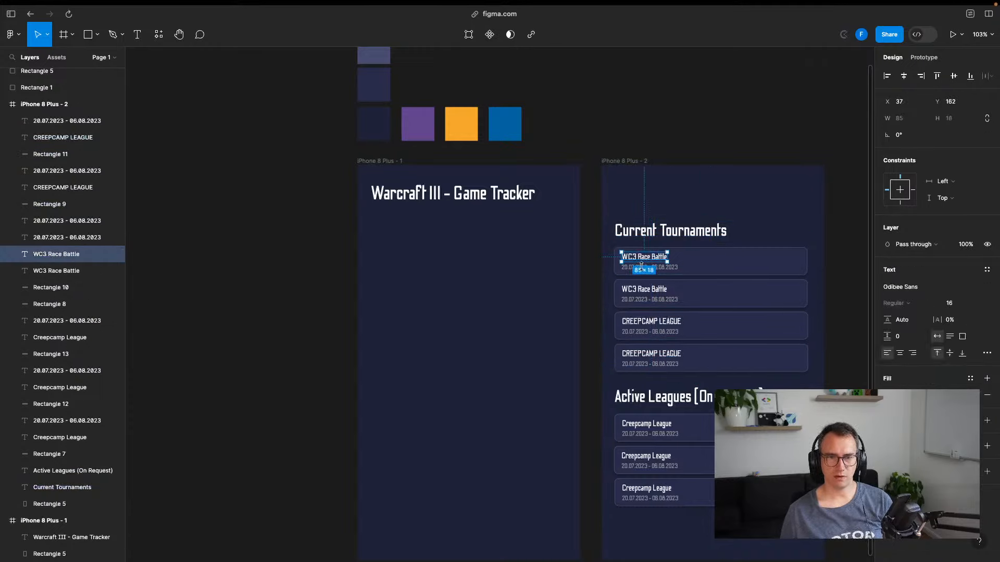
left_click(648, 267)
left_click(651, 257, "shift")
left_click(688, 264, "shift")
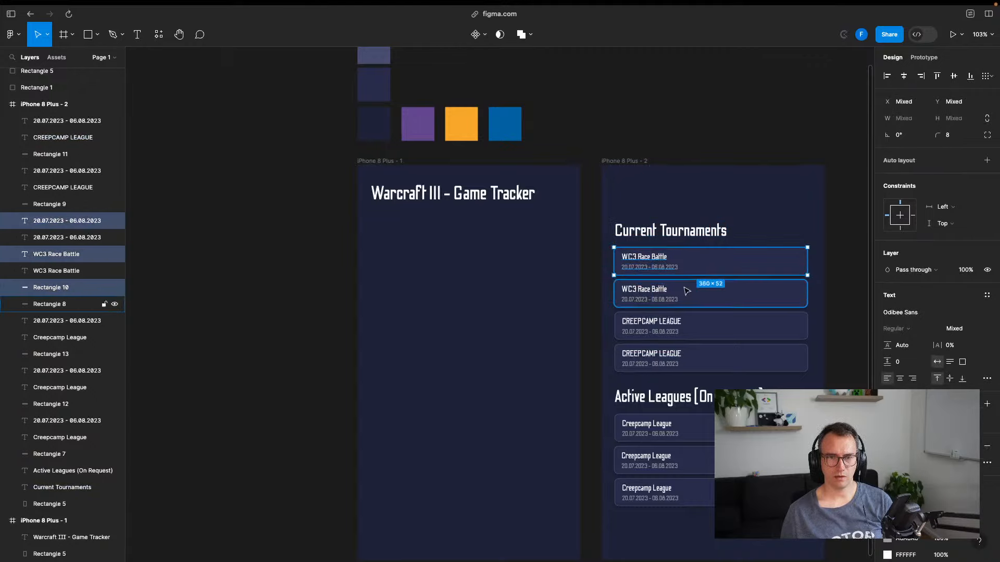
left_click(666, 290, "shift")
left_click(666, 298, "shift")
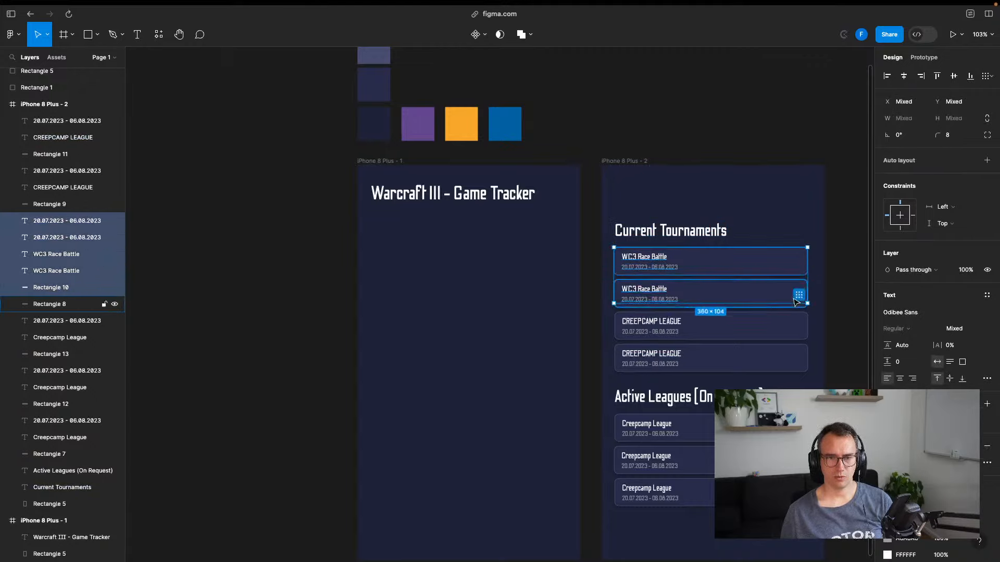
left_click(800, 302, "shift")
left_click(697, 334, "shift")
left_click(650, 323, "shift")
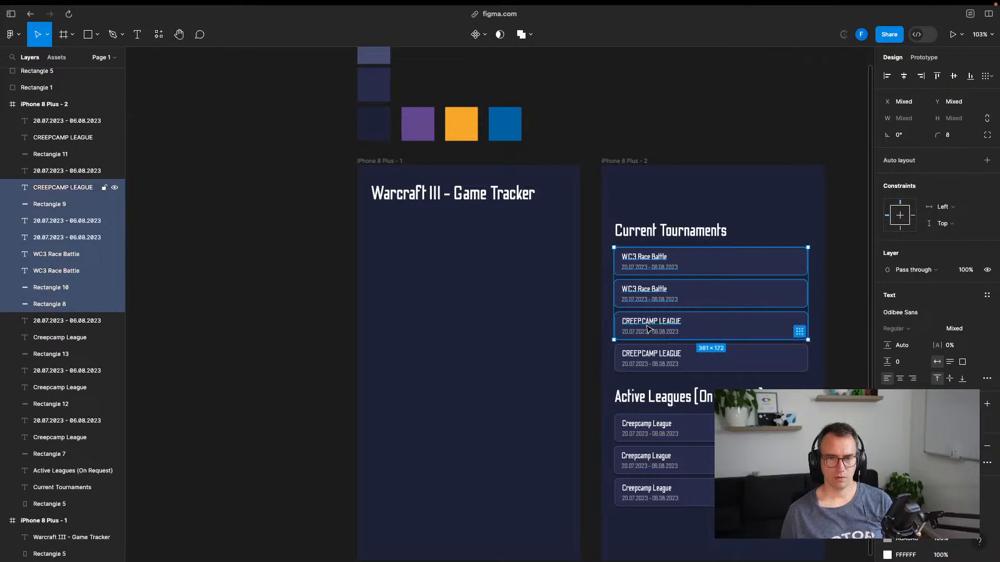
left_click(651, 332, "shift")
left_click(657, 356, "shift")
left_click(657, 363, "shift")
left_click(771, 359, "shift")
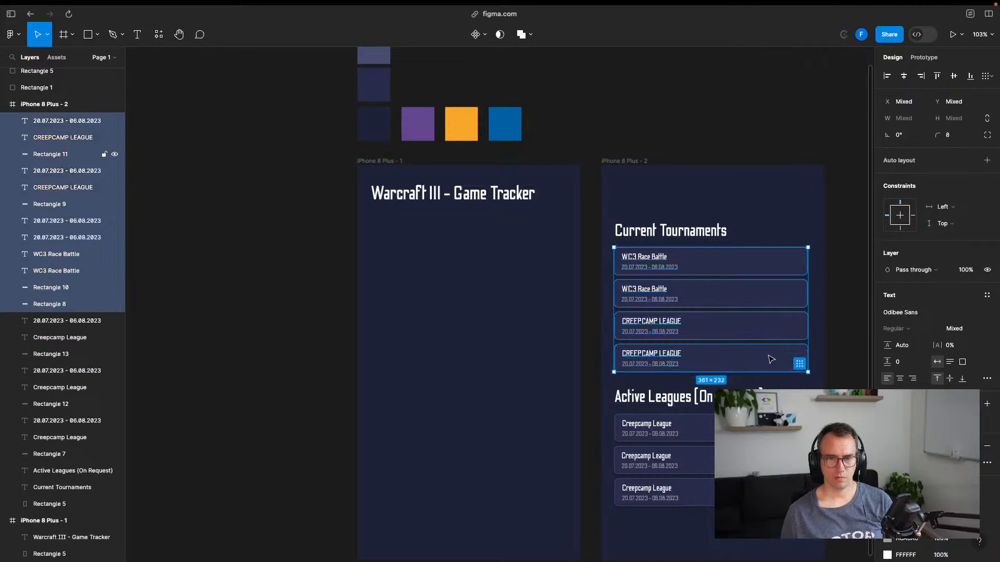
Group all four tournament cards' layers together
right_click(54, 170)
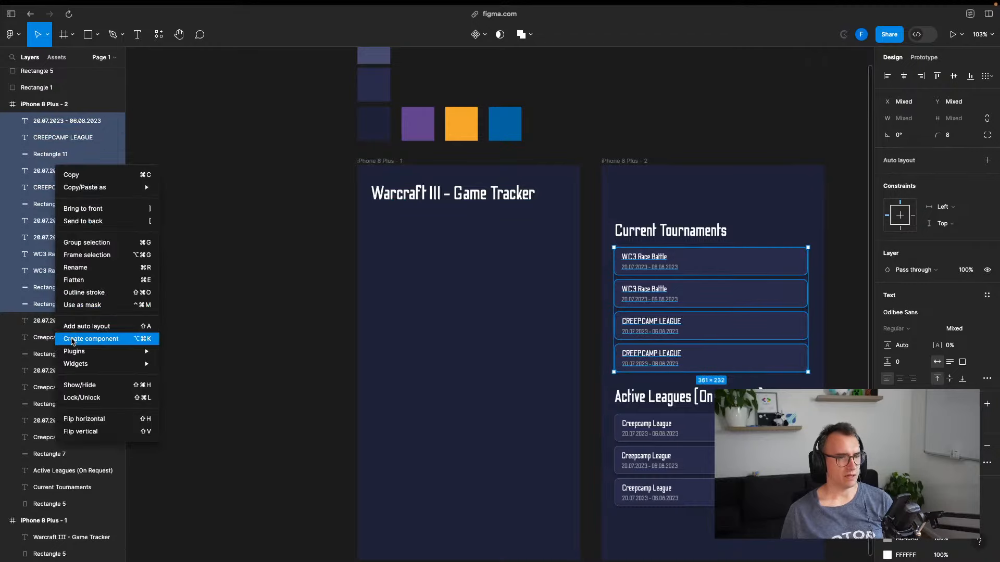
key("Escape")
right_click(43, 106)
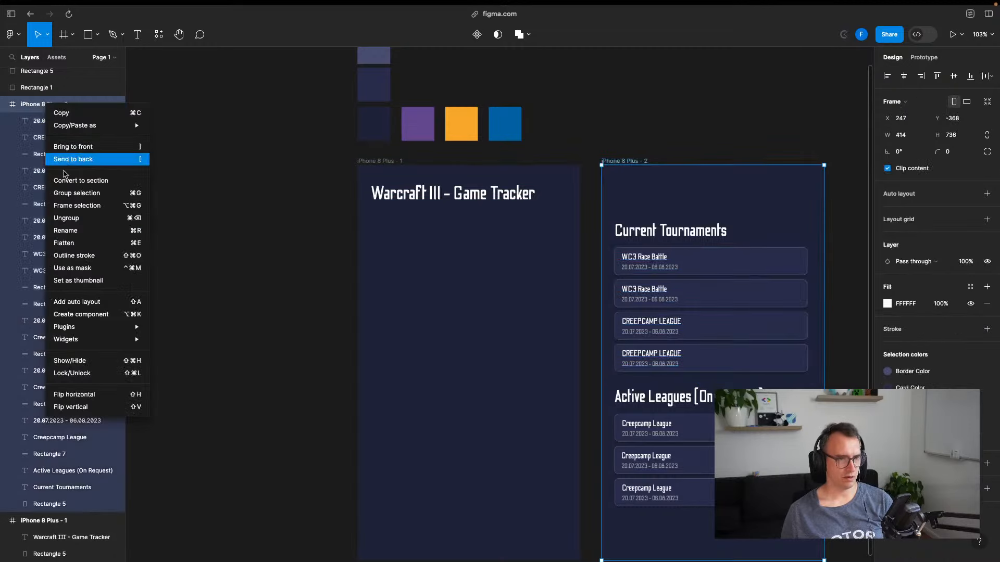
left_click(50, 107)
left_click(52, 120)
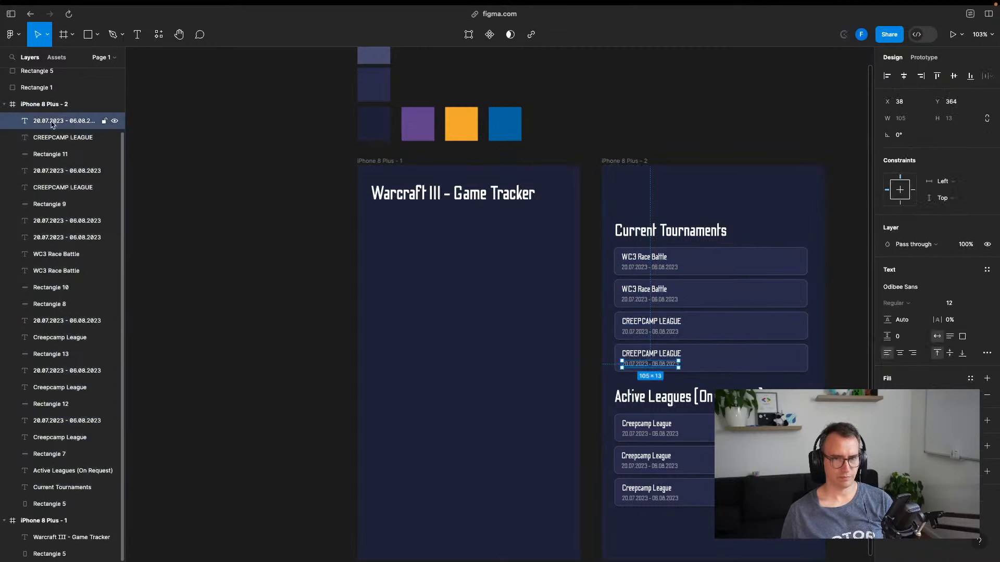
left_click(57, 319, "shift")
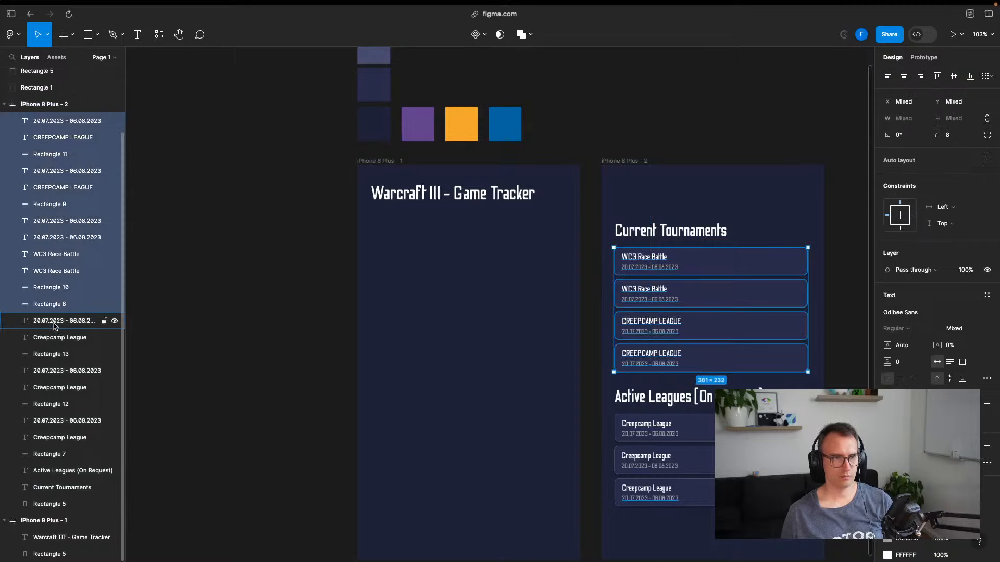
left_click(55, 323)
left_click(52, 304)
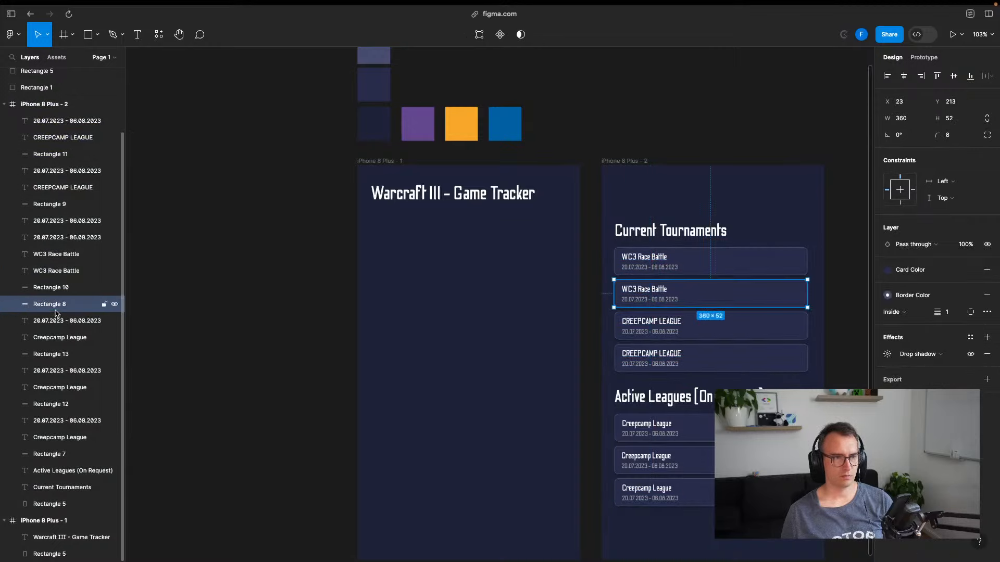
left_click(57, 127, "shift")
right_click(53, 141)
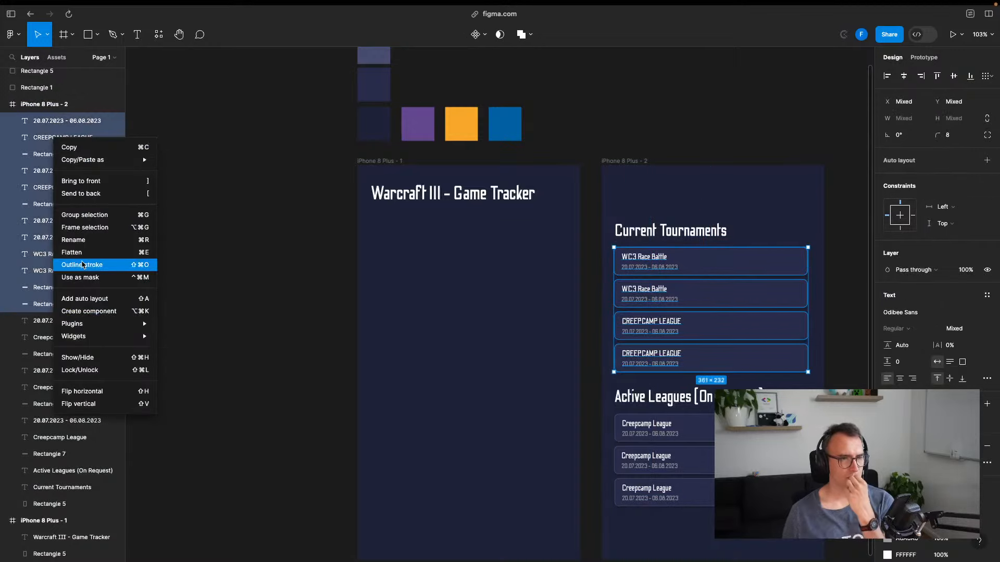
mouse_move(91, 343)
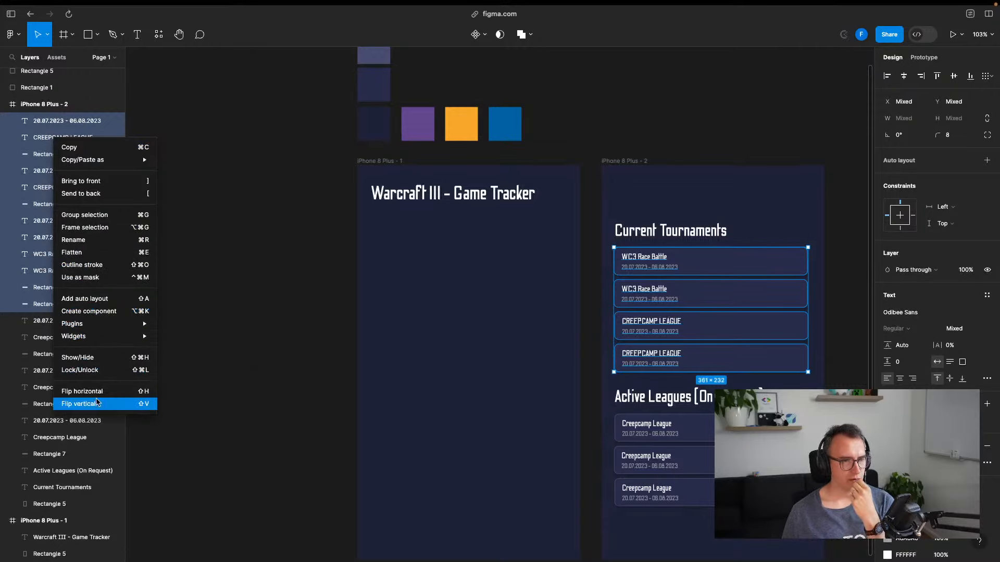
left_click(94, 214)
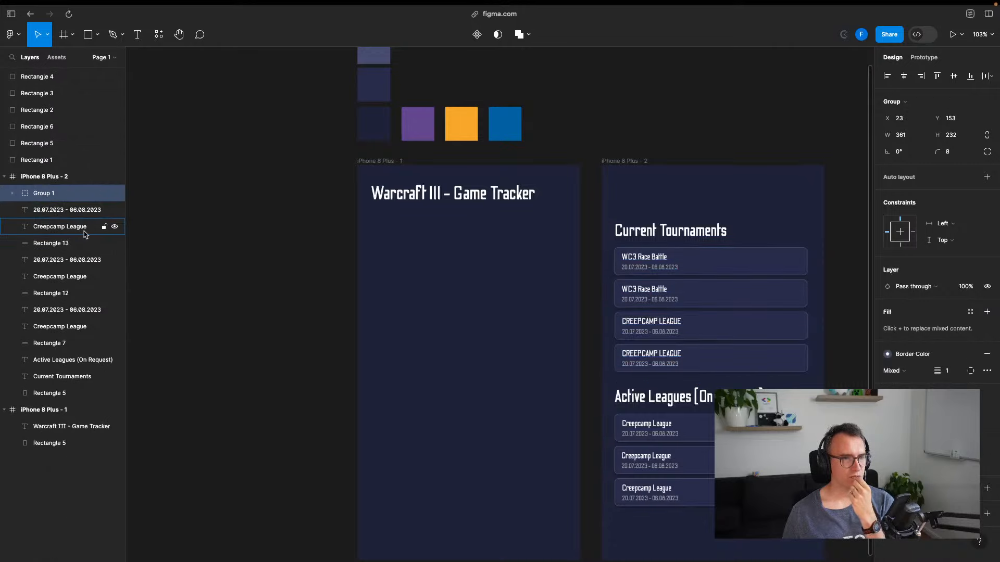
Name the group 'Tournaments' and move the Current Tournaments heading into it
double_click(43, 194)
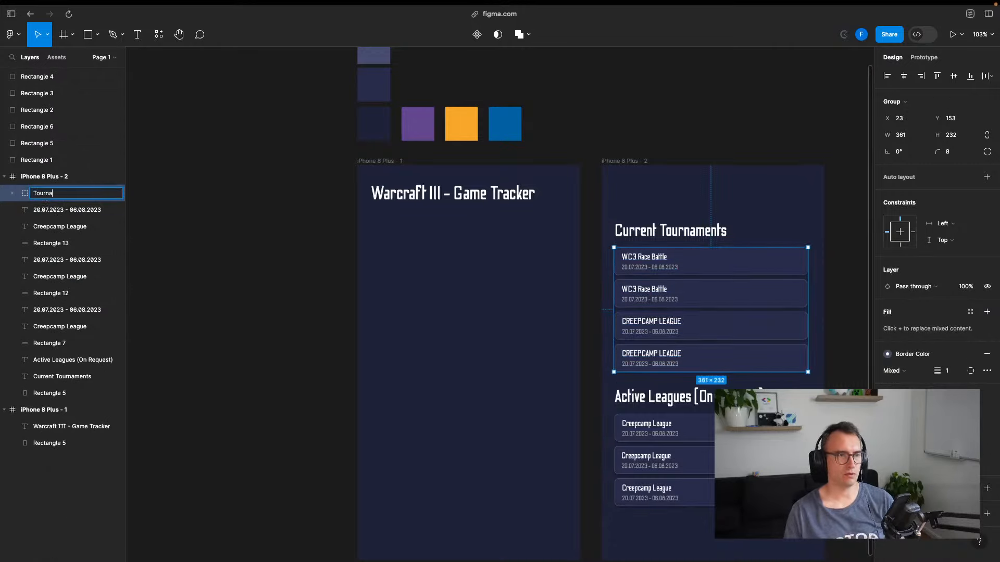
type("Tournaments")
key("Return")
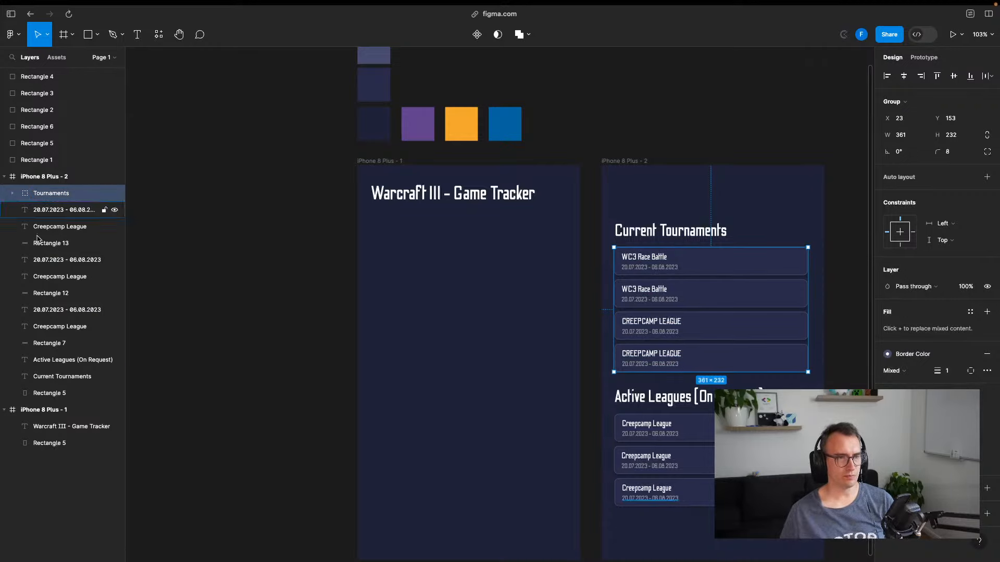
left_click(62, 380)
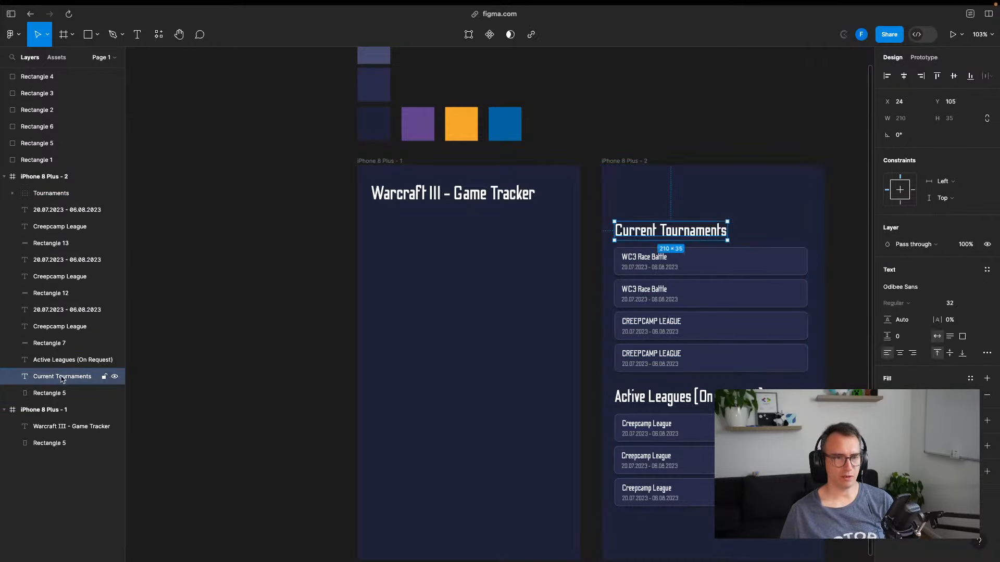
left_click_drag(61, 379, 49, 197)
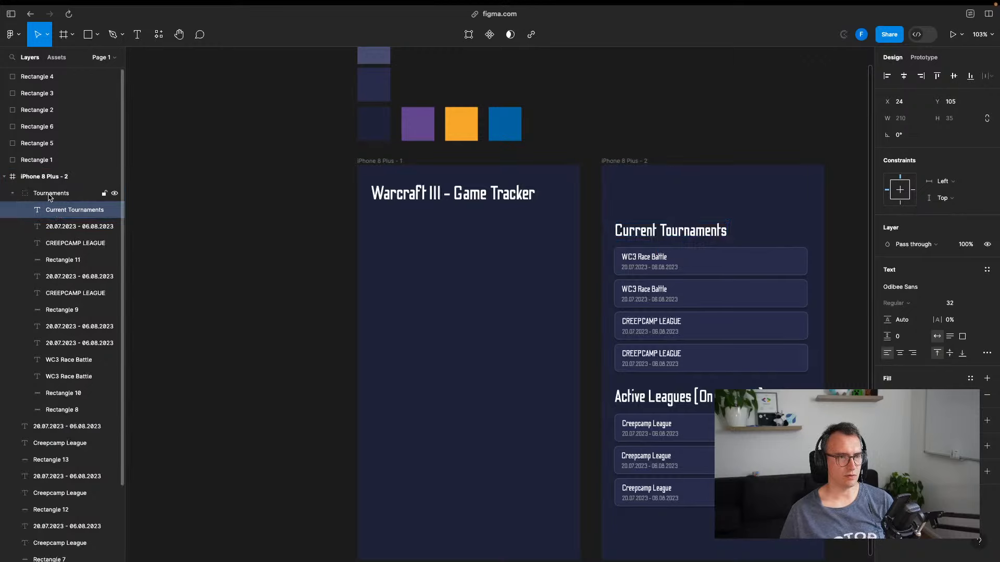
Shift the Tournaments block up toward the second frame's top
left_click(53, 194)
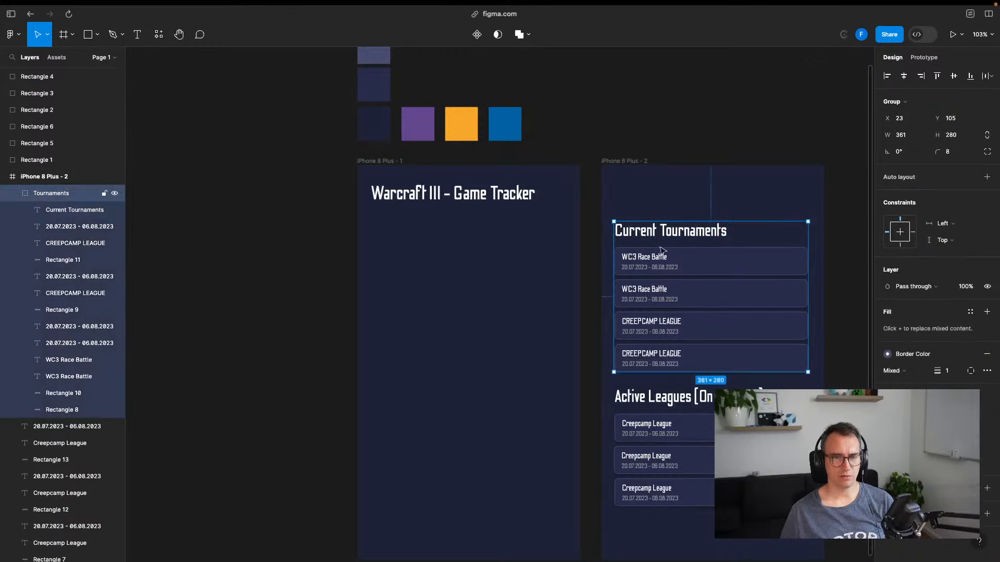
left_click_drag(684, 238, 682, 205)
left_click(664, 134)
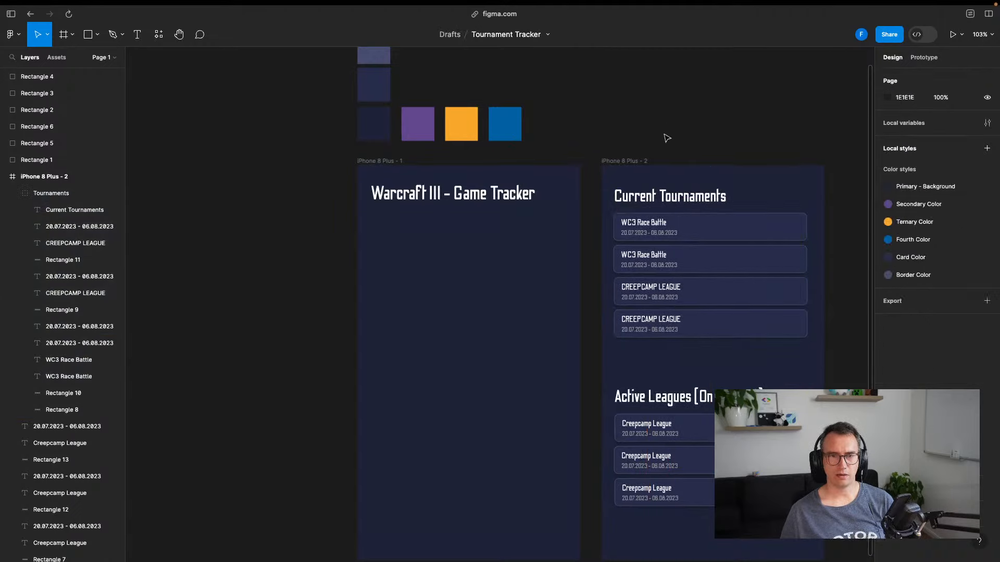
scroll(660, 291, "down", 3)
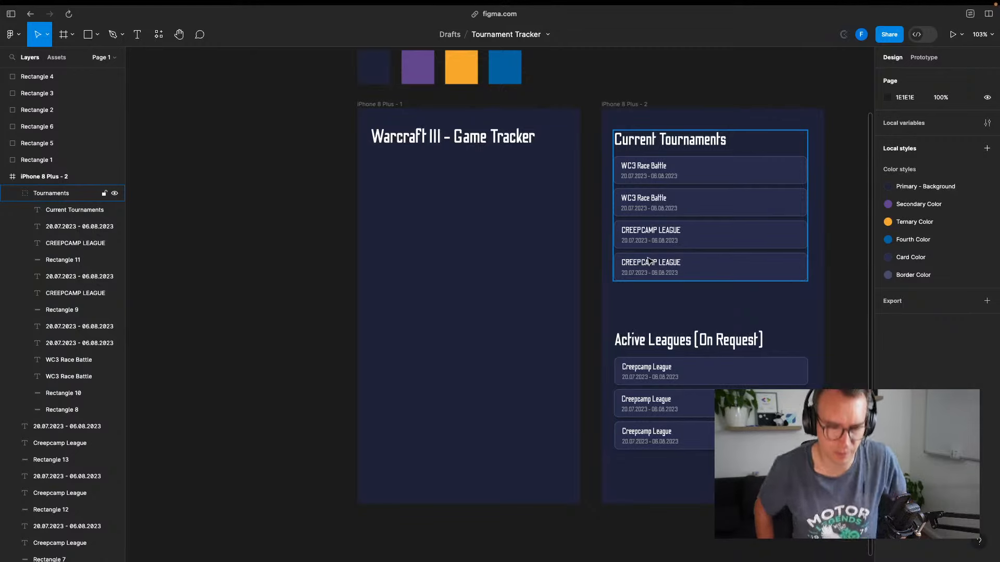
left_click(492, 146)
left_click(575, 90)
key("t")
left_click(385, 173)
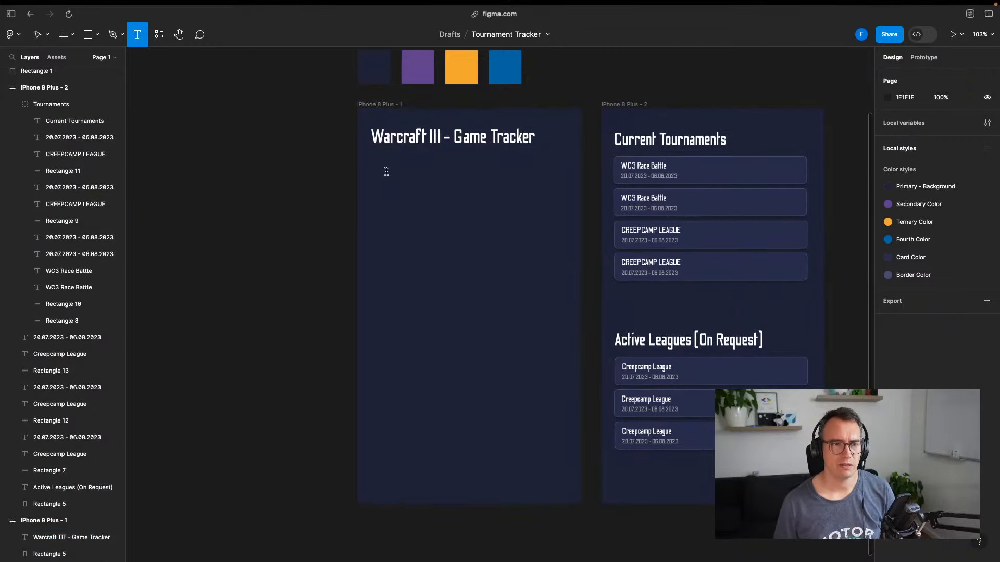
type("Tournaments")
key("Escape")
left_click_drag(432, 187, 417, 179)
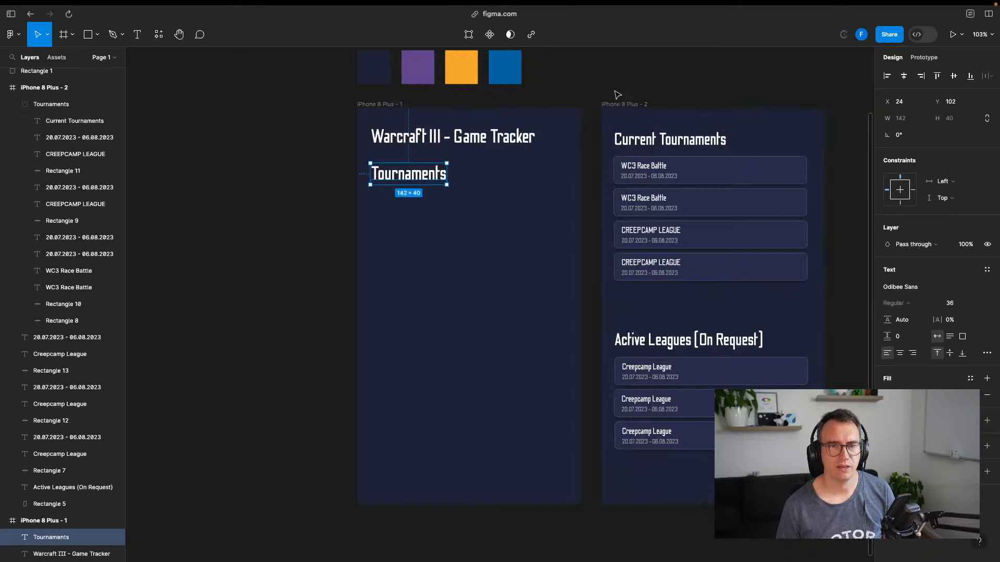
key("Escape")
left_click(409, 173)
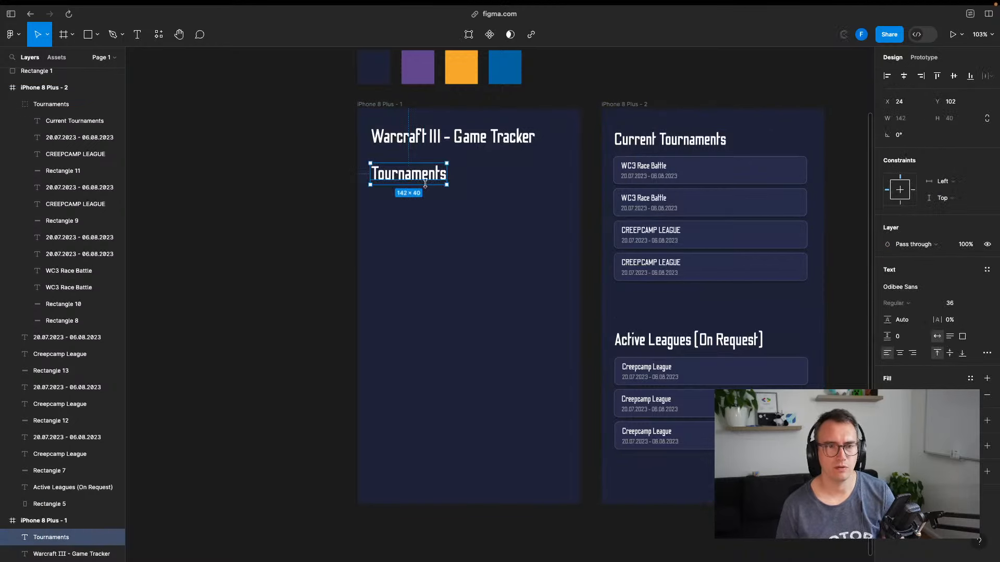
key("Delete")
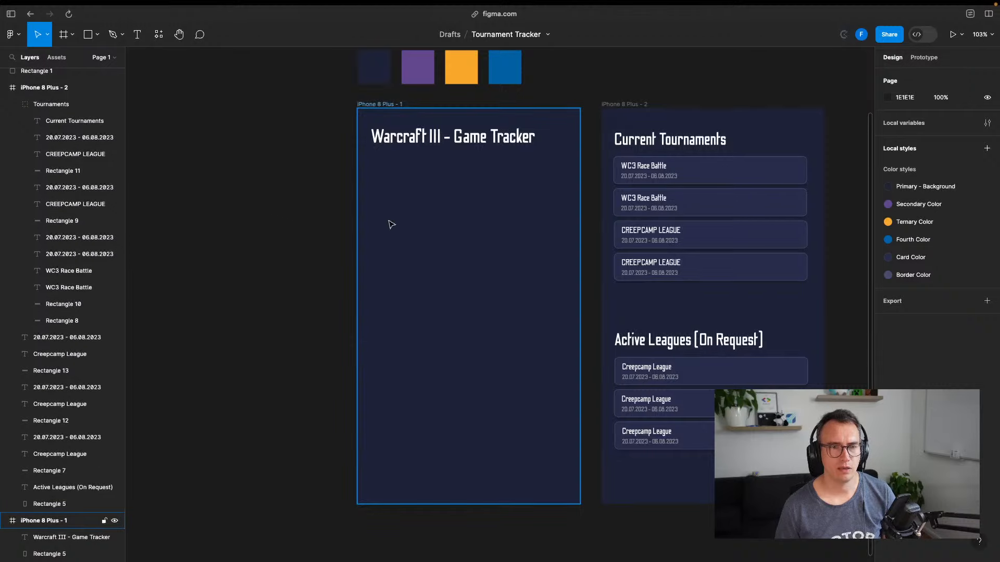
key("t")
key("Escape")
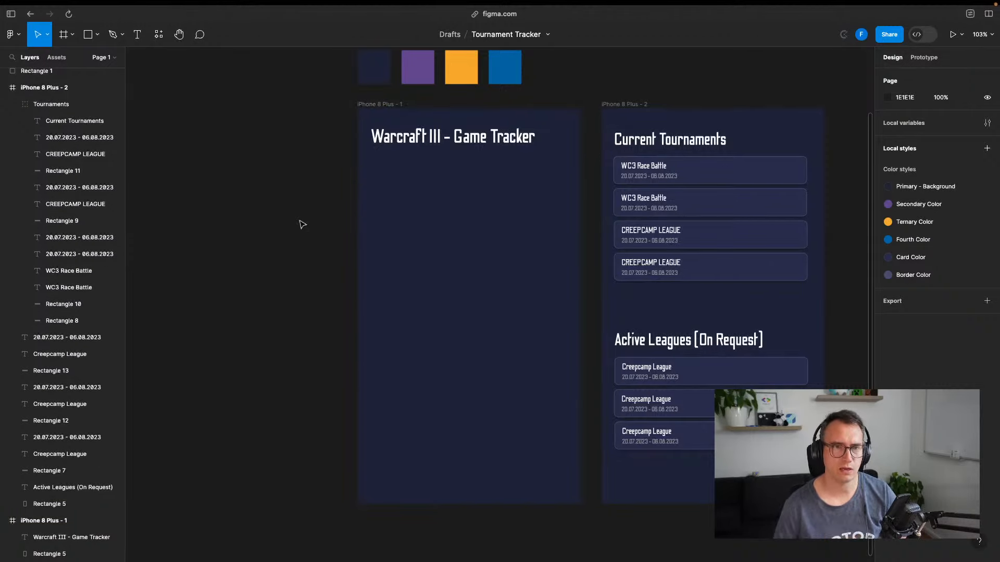
left_click_drag(285, 215, 309, 246)
Draw a 203×117 grey rounded card under the title and copy it to the right
left_click(97, 34)
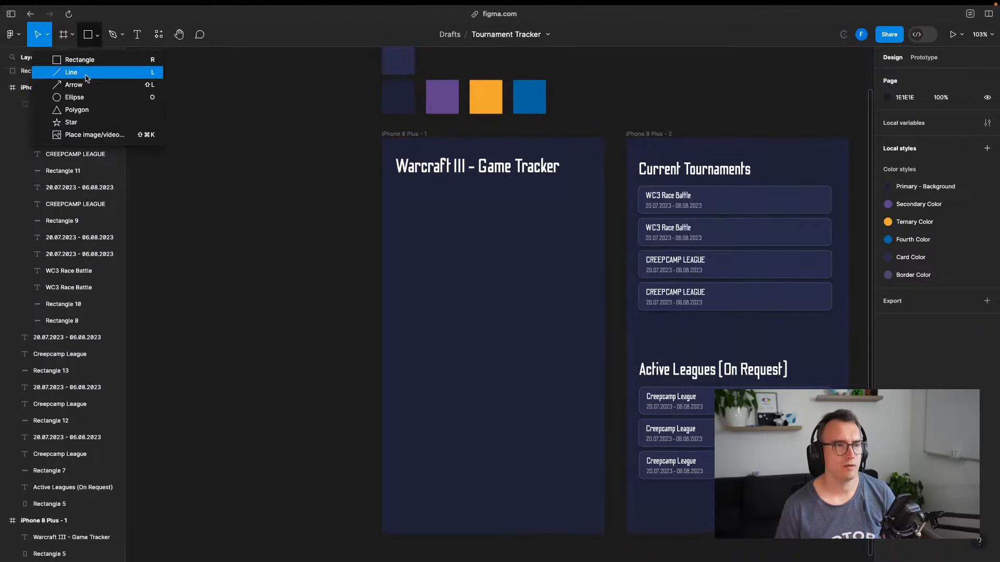
left_click(83, 61)
mouse_move(392, 194)
left_mouse_down()
mouse_move(465, 273)
mouse_move(524, 267)
mouse_move(501, 259)
left_mouse_up()
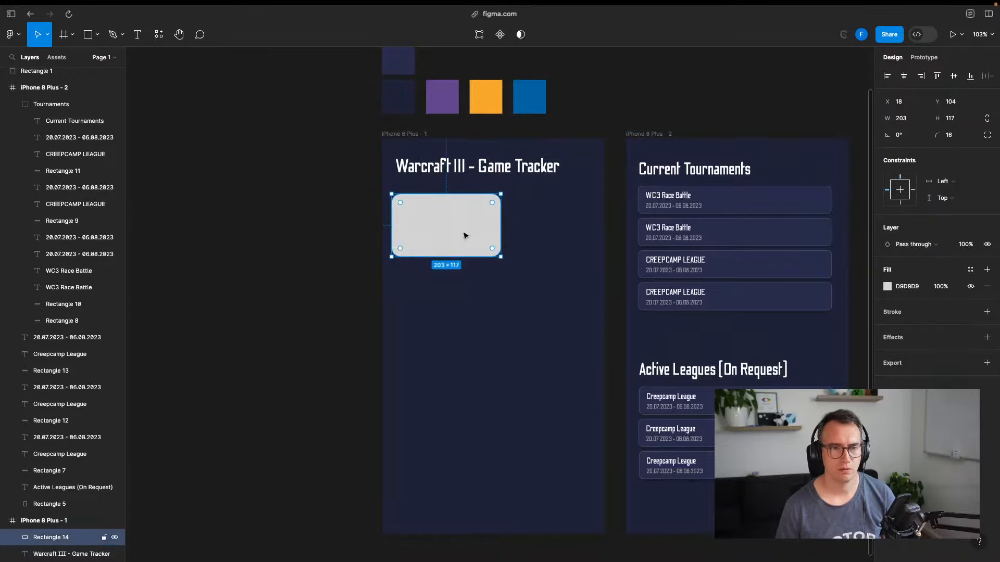
left_click_drag(465, 236, 583, 229)
left_click(351, 218)
Place the left card at X 24 and nudge the right card to even the gap
left_click(451, 237)
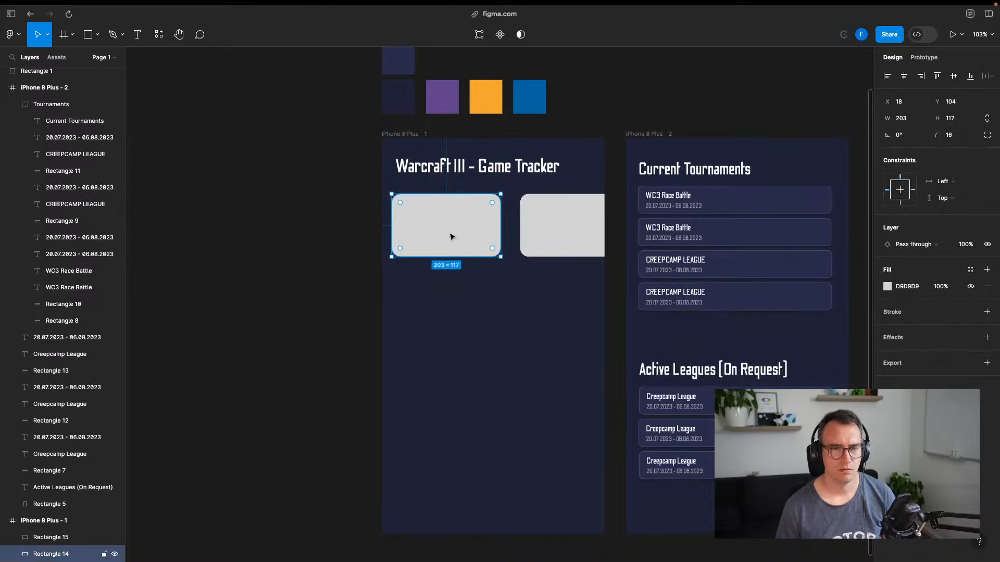
left_click_drag(451, 237, 454, 234)
mouse_move(563, 234)
left_mouse_down()
mouse_move(551, 237)
mouse_move(568, 247)
left_mouse_up()
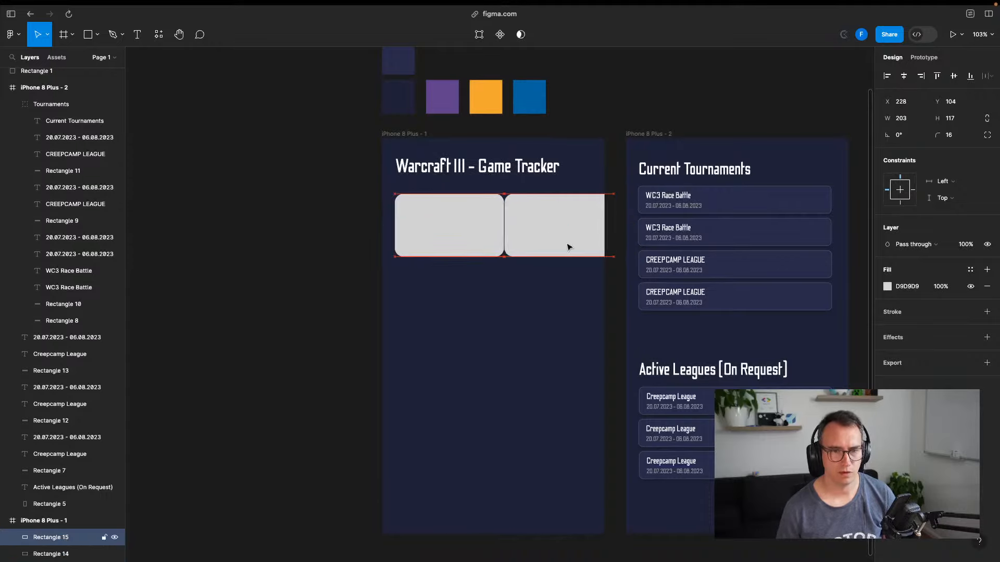
key("shift+Right")
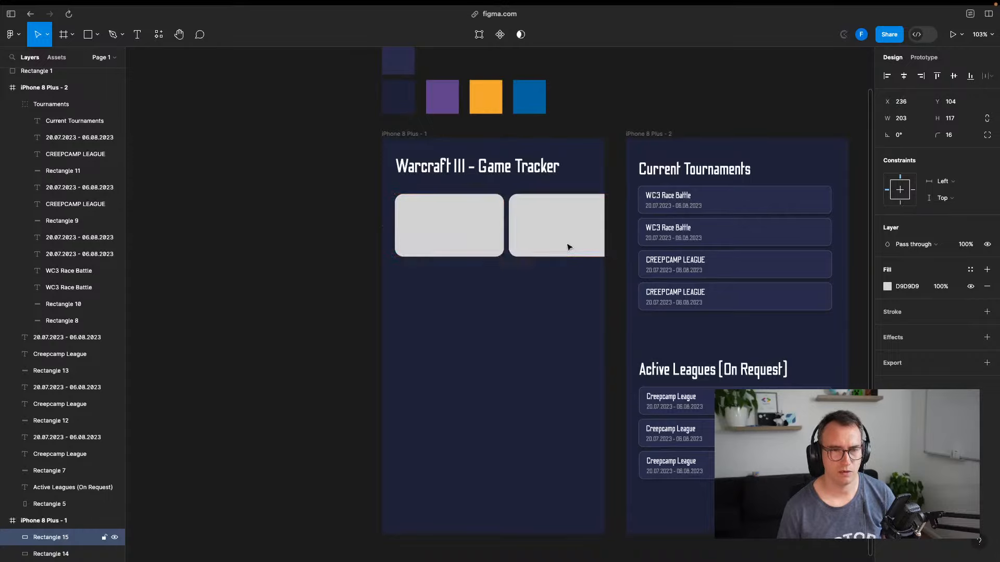
key("shift+Right")
left_click(281, 257)
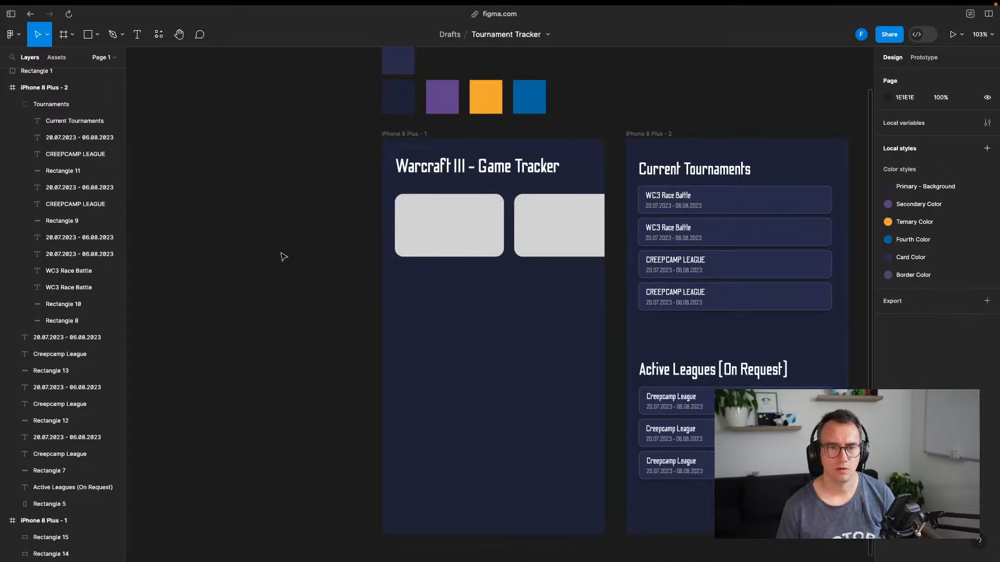
left_click(449, 223)
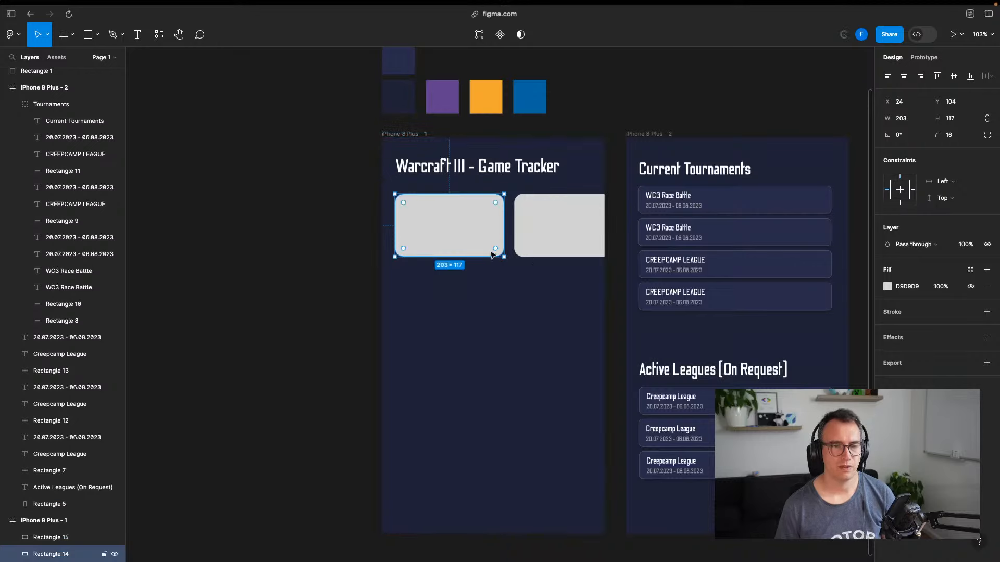
left_click(248, 312)
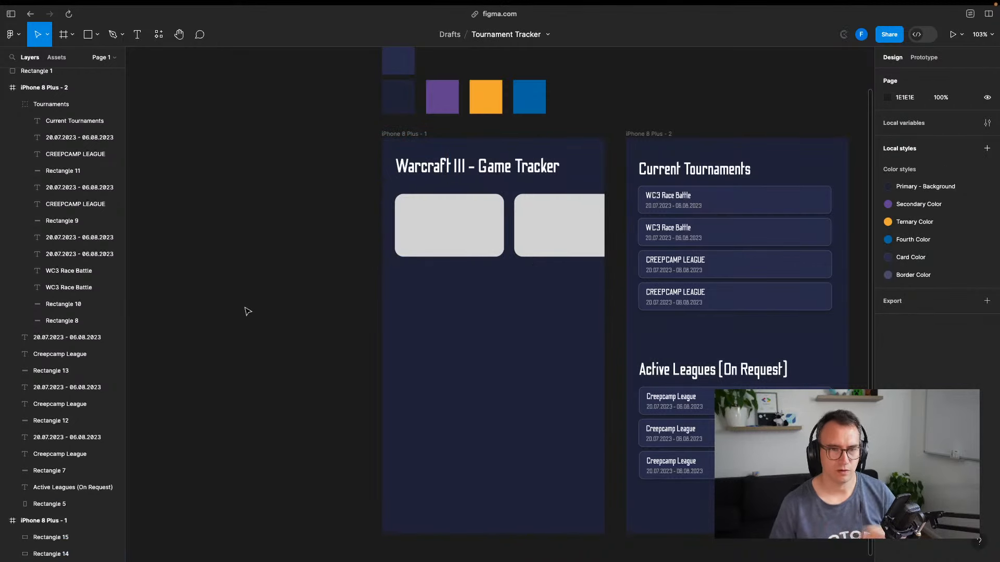
Switch to the Finder desktop, close its window, and return to Figma
key("ctrl+Left")
key("super+w")
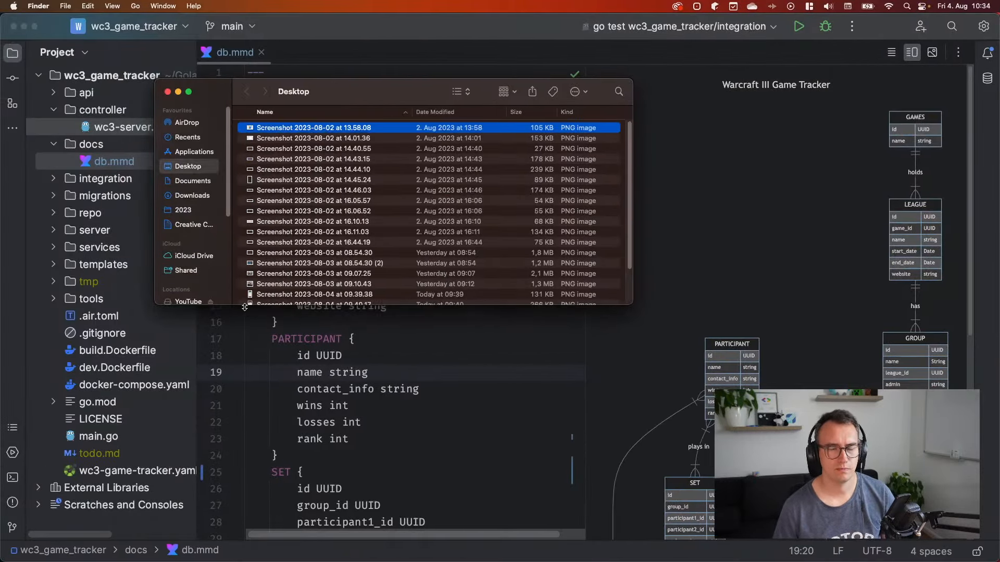
key("super+w")
key("ctrl+Right")
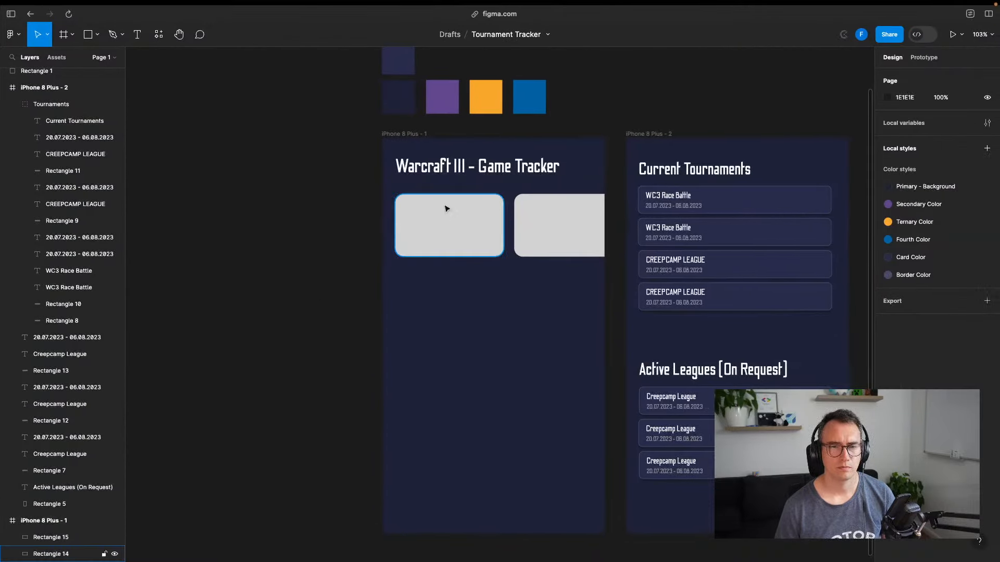
Add an 'Upcoming Matches' heading below the gray cards, lined up on the left
key("t")
left_click(399, 295)
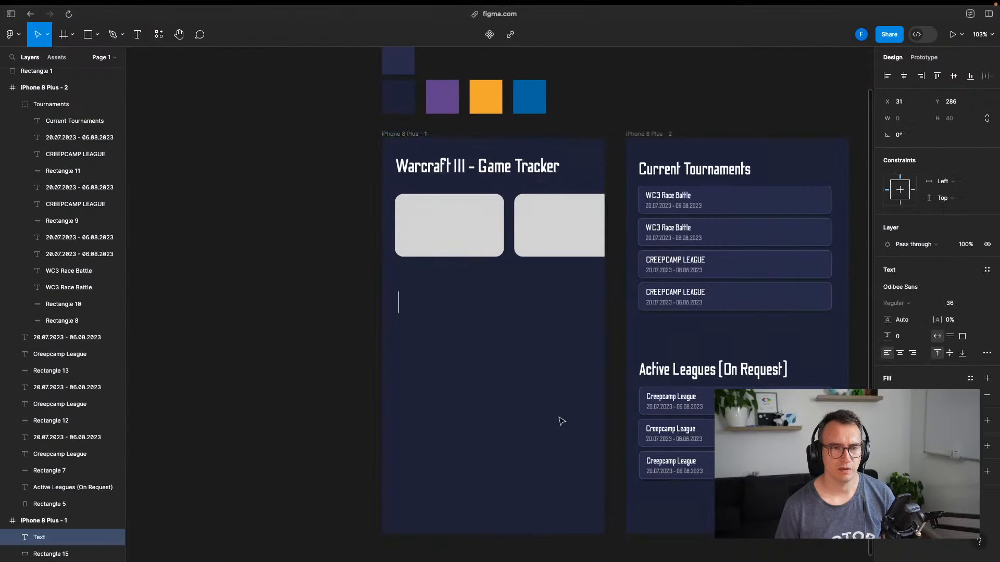
type("Upcoming Matches")
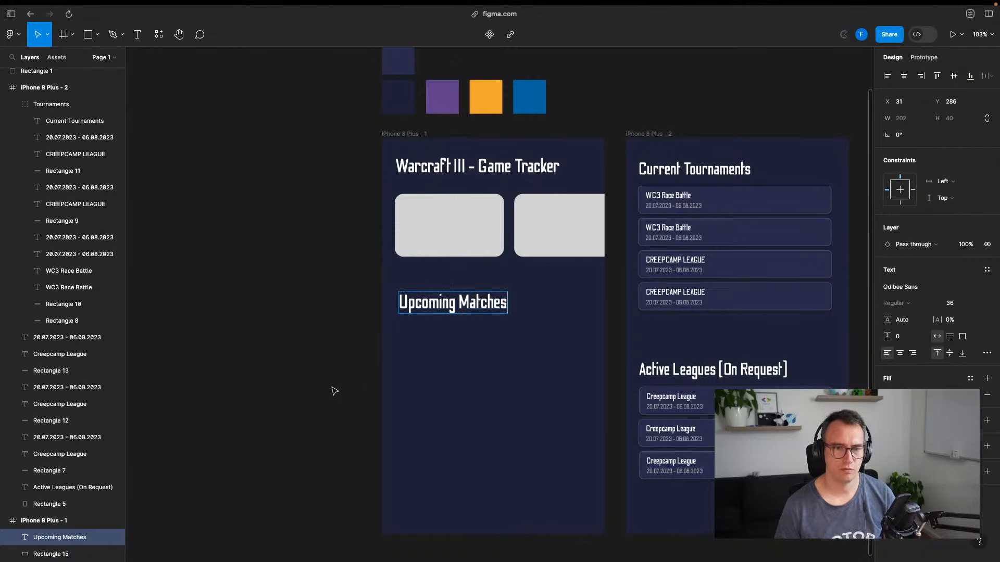
key("Escape")
key("Escape")
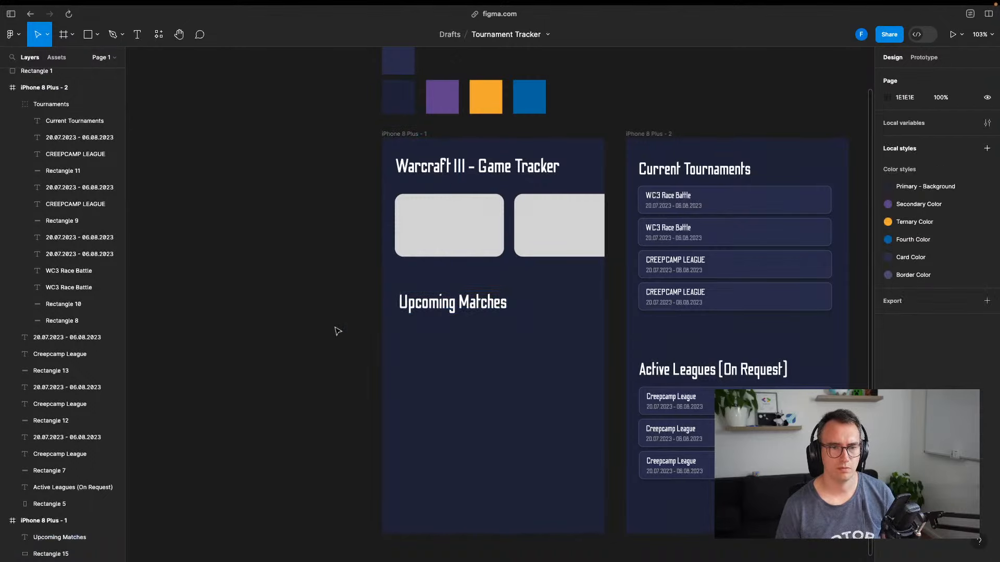
left_click_drag(466, 303, 463, 298)
left_click(288, 358)
Add an 'xyz' team name and a centred '0 : 0' score text below the heading
key("t")
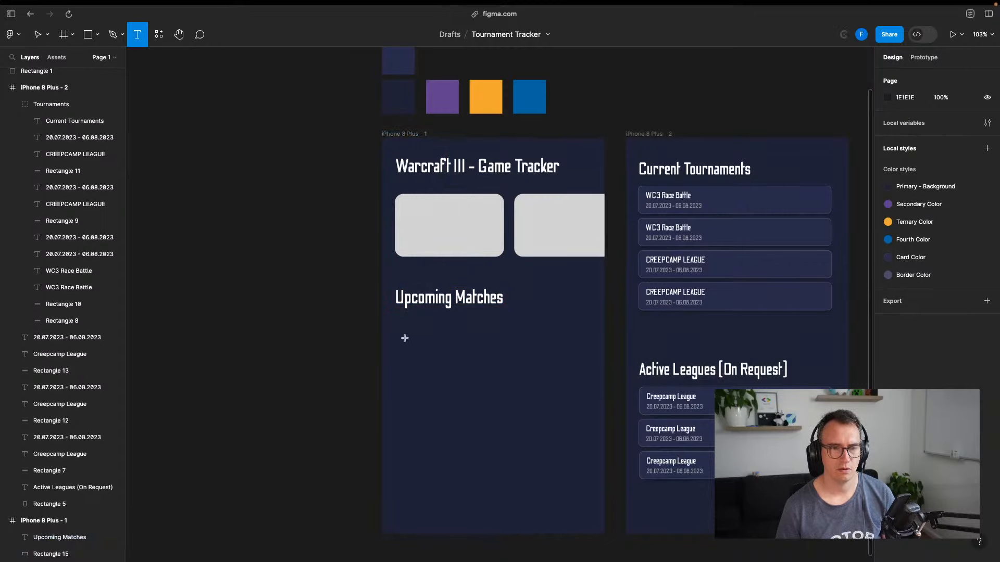
left_click(405, 336)
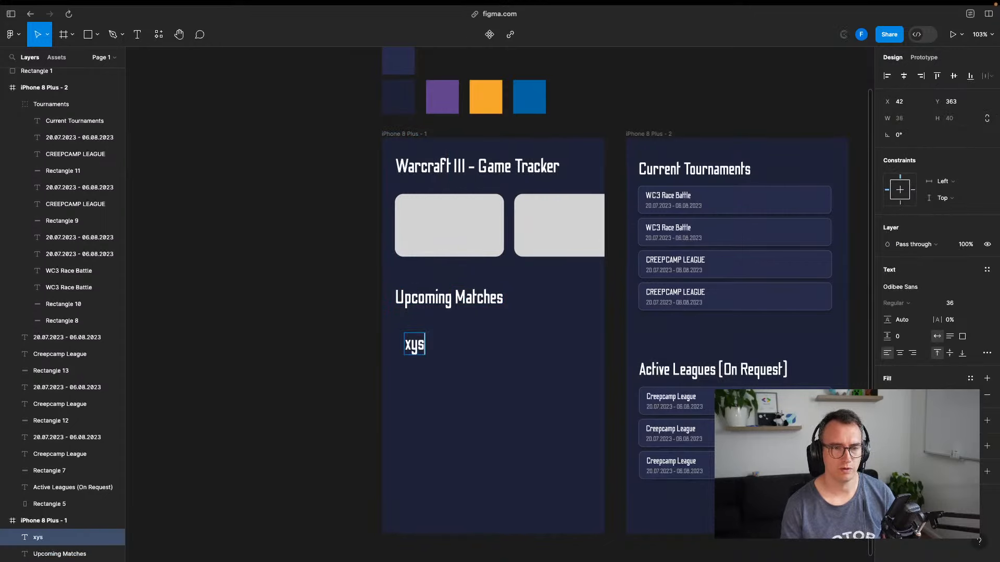
key("Escape")
key("t")
left_click(489, 347)
type("0 : 0")
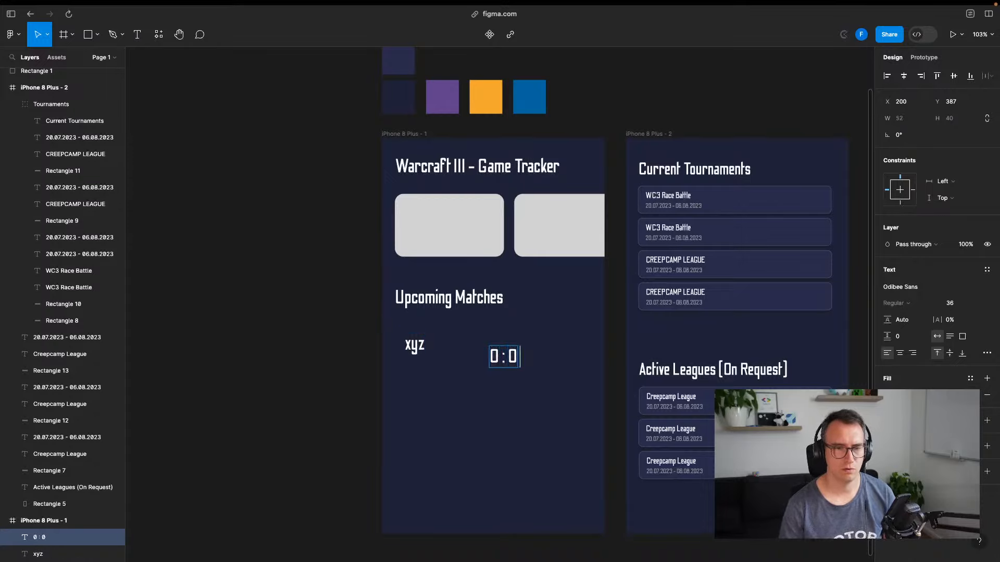
mouse_move(517, 361)
left_mouse_down()
mouse_move(483, 341)
mouse_move(498, 353)
mouse_move(454, 353)
mouse_move(505, 354)
left_mouse_up()
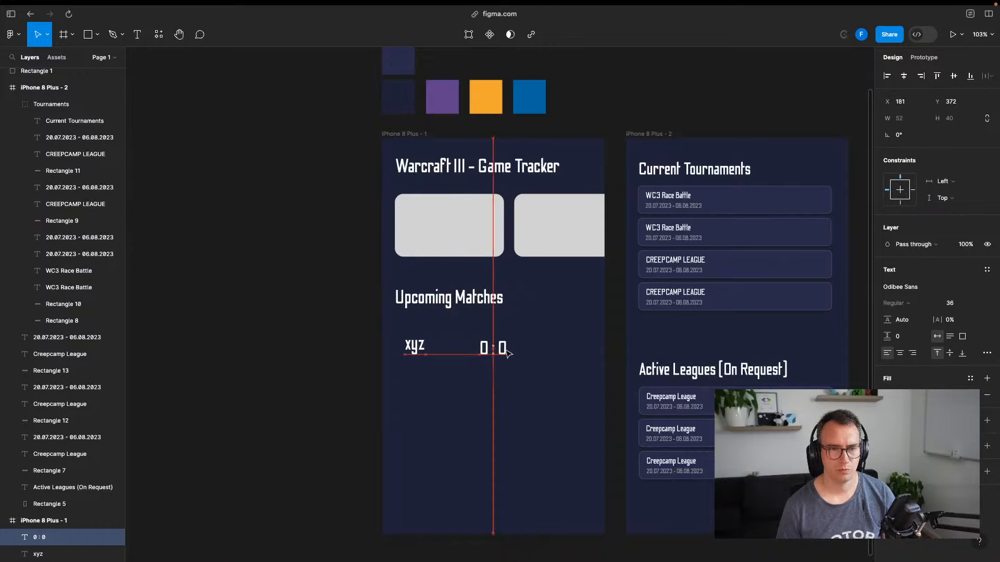
left_click_drag(508, 353, 508, 353)
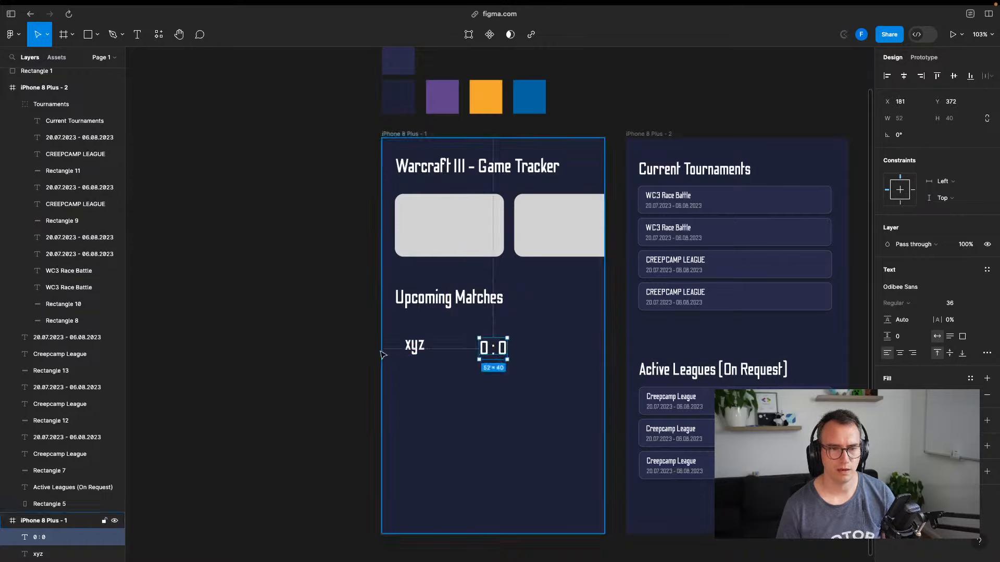
left_click(357, 358)
Add a 'zyx' team name right of the score and level it with 'xyz'
key("t")
left_click(540, 347)
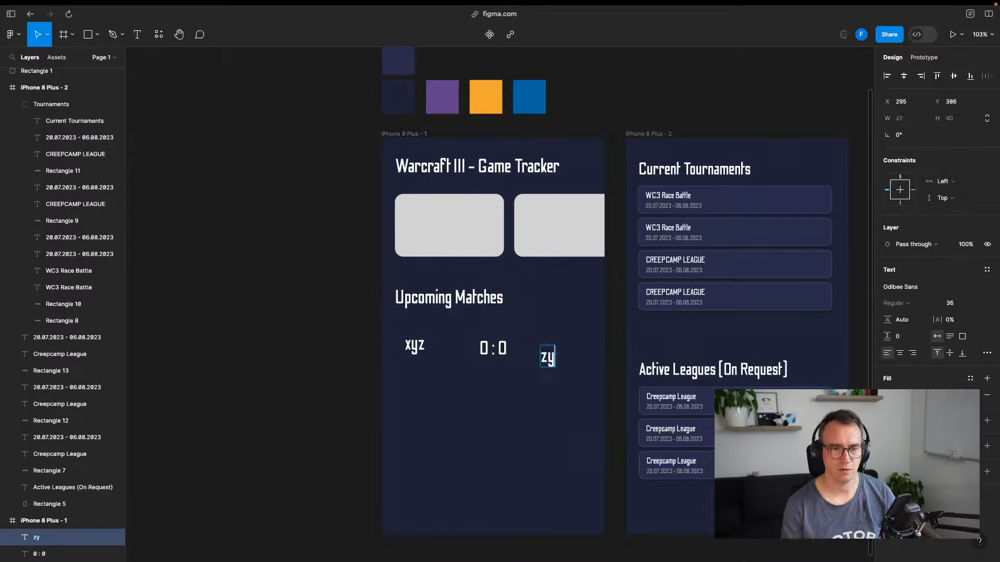
key("Escape")
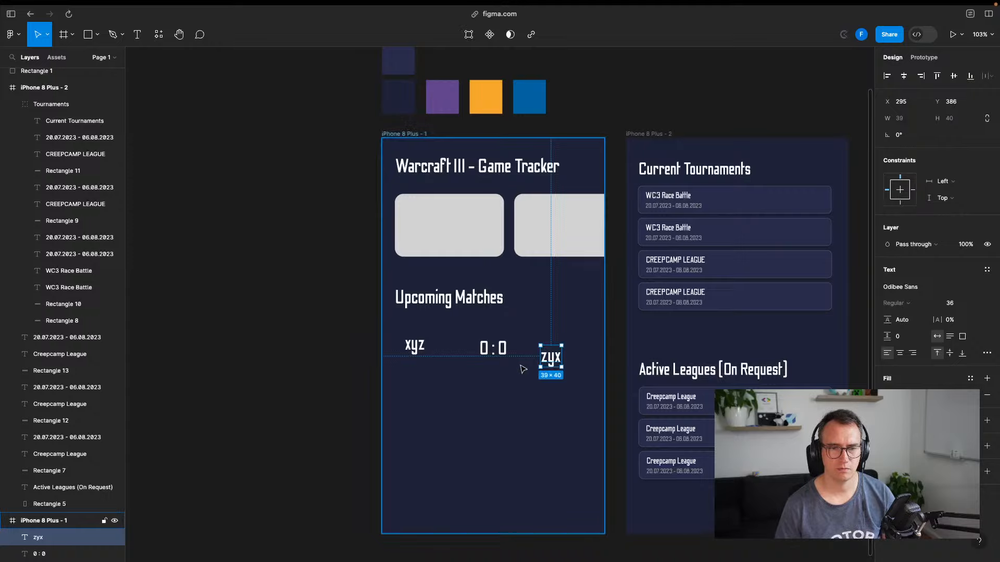
left_click_drag(557, 362, 567, 350)
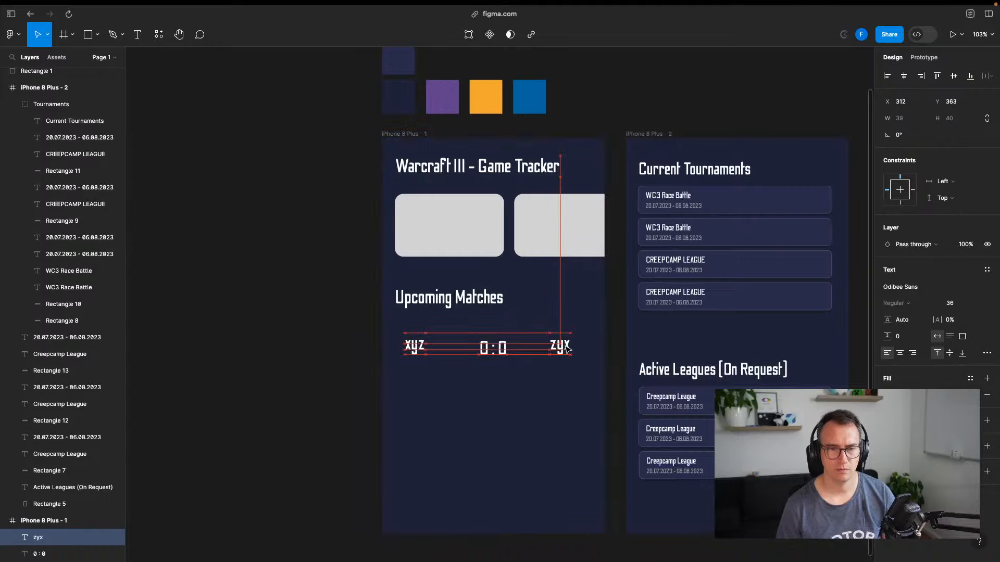
left_click(419, 350, "shift")
key("alt+w")
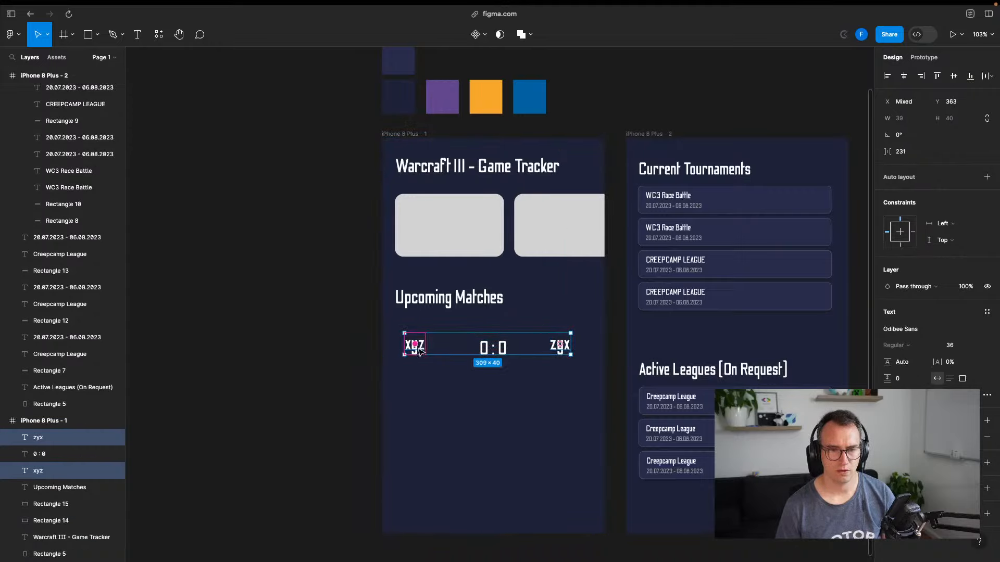
left_click(458, 355)
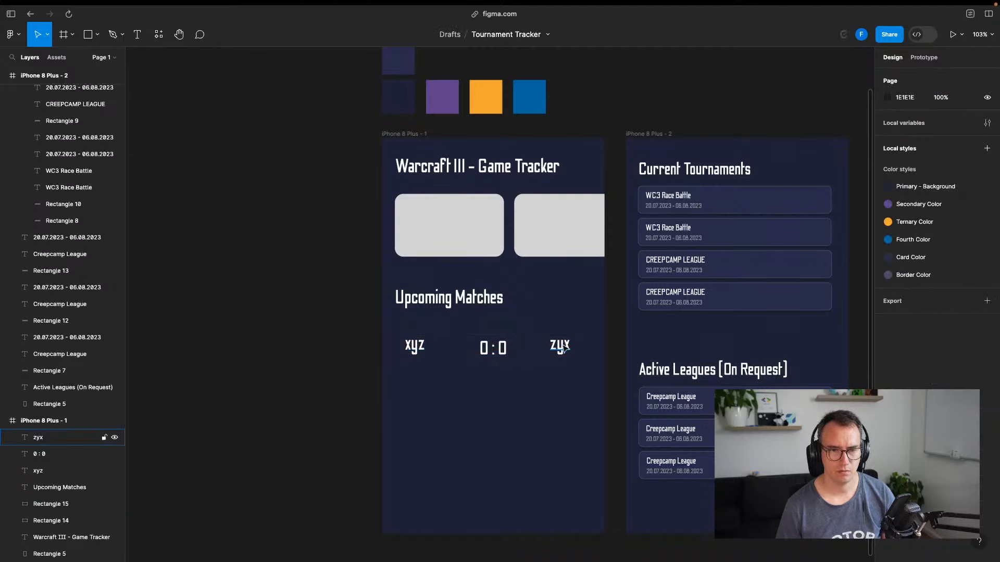
left_click_drag(562, 345, 561, 350)
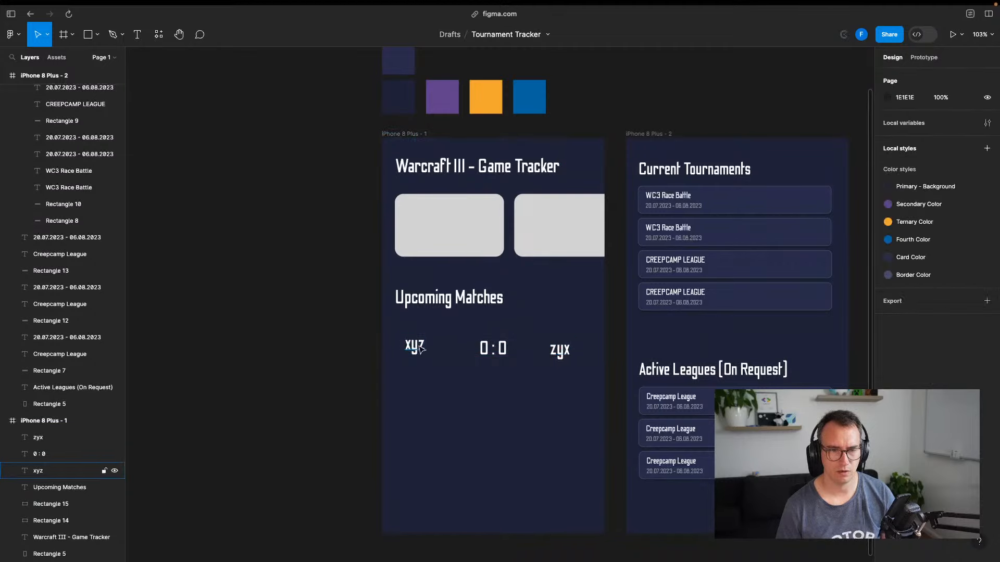
left_click_drag(420, 349, 421, 353)
Align xyz, 0 : 0 and zyx by their vertical centres in one row
scroll(502, 375, "up", 5)
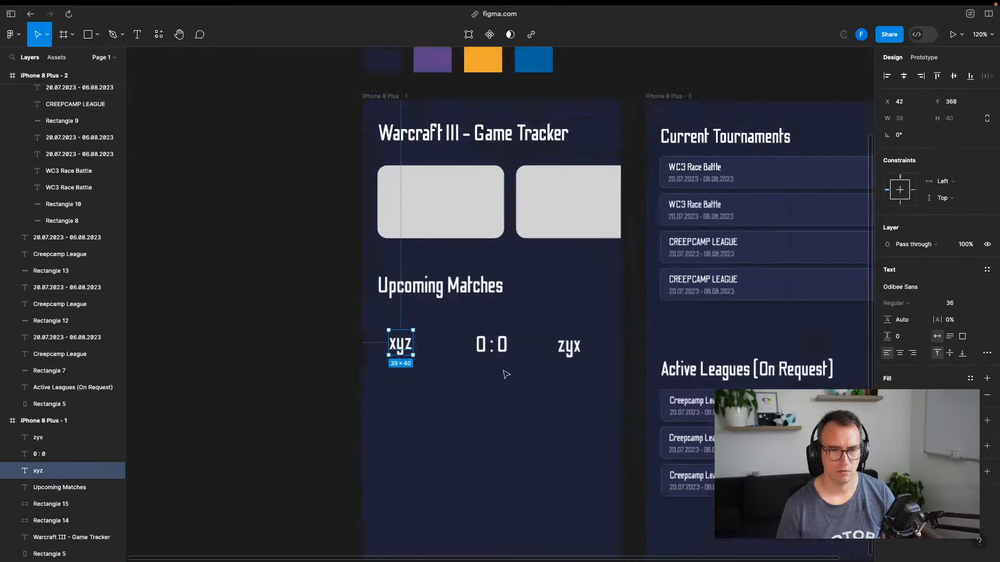
left_click(491, 339, "shift")
left_click(603, 336, "shift")
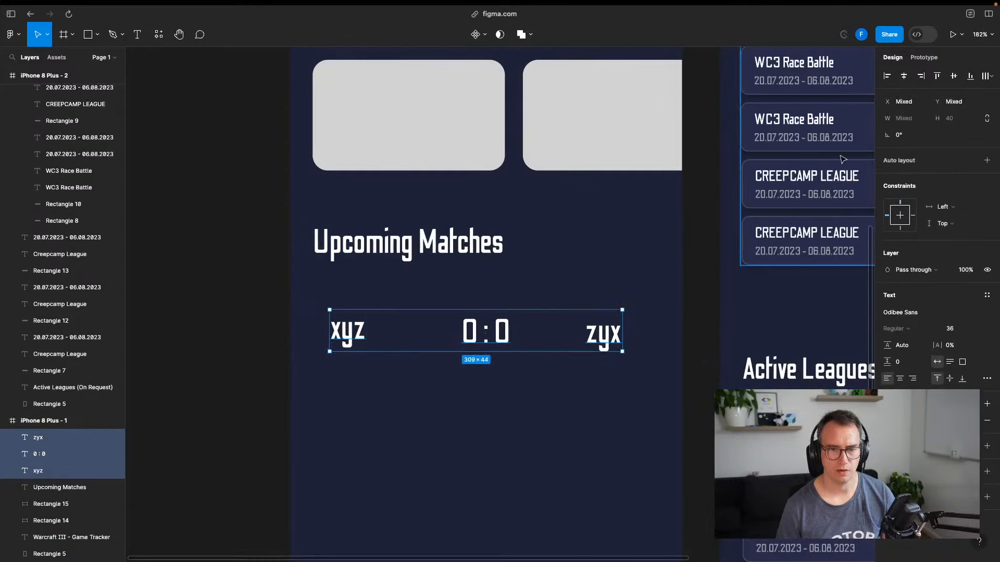
left_click(905, 76)
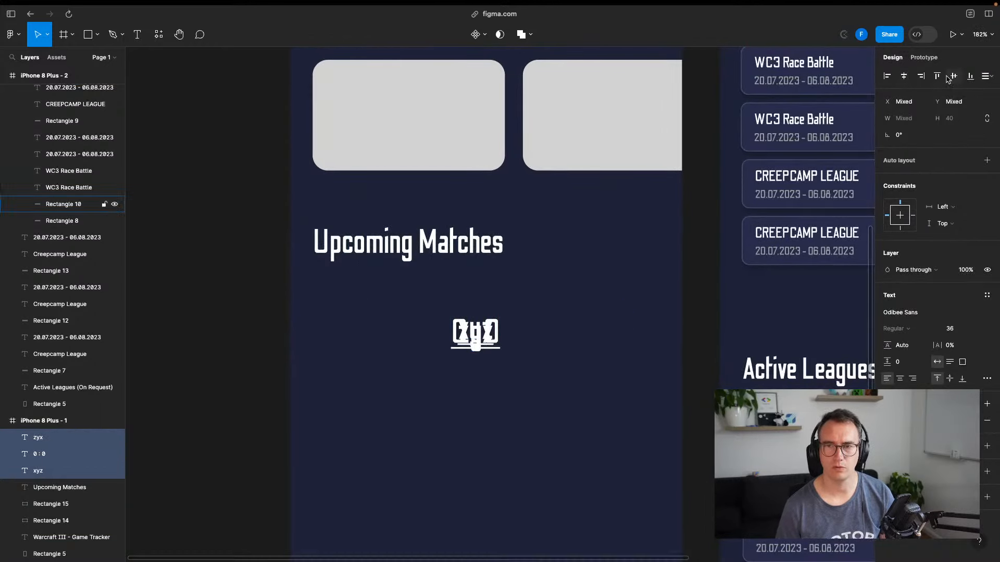
key("super+z")
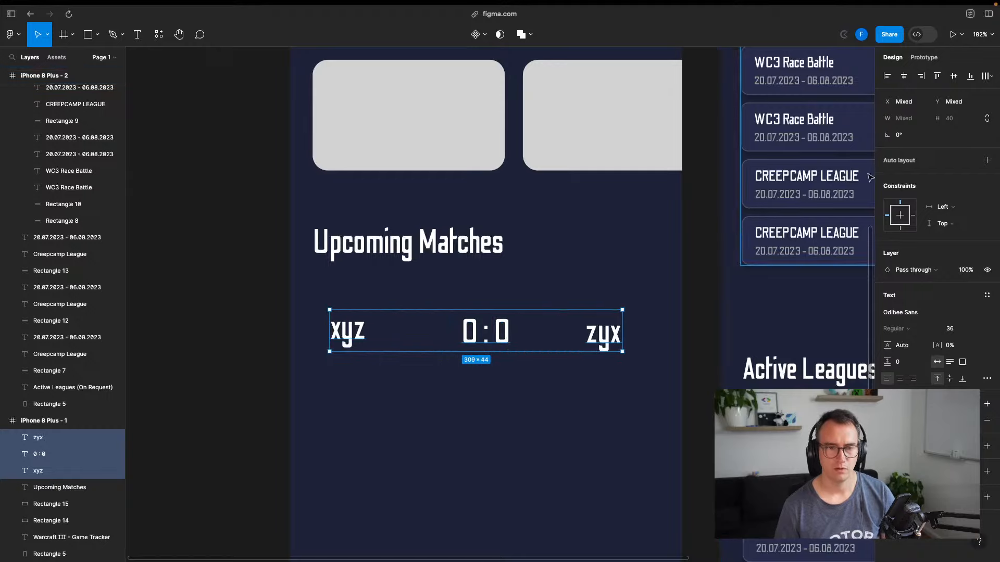
left_click(955, 77)
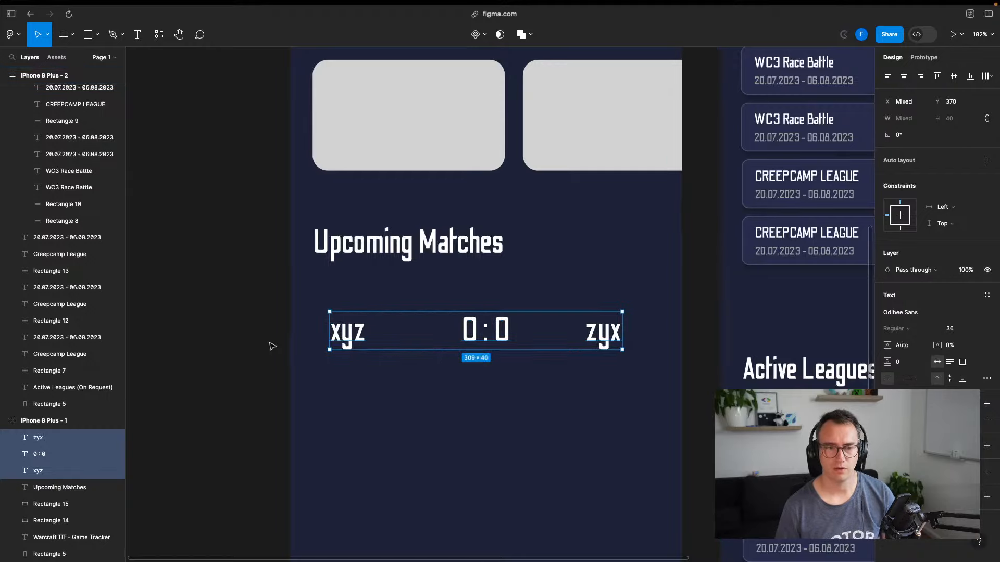
left_click(260, 279)
Retype the team names in capitals as XYZ and ZYX
double_click(346, 331)
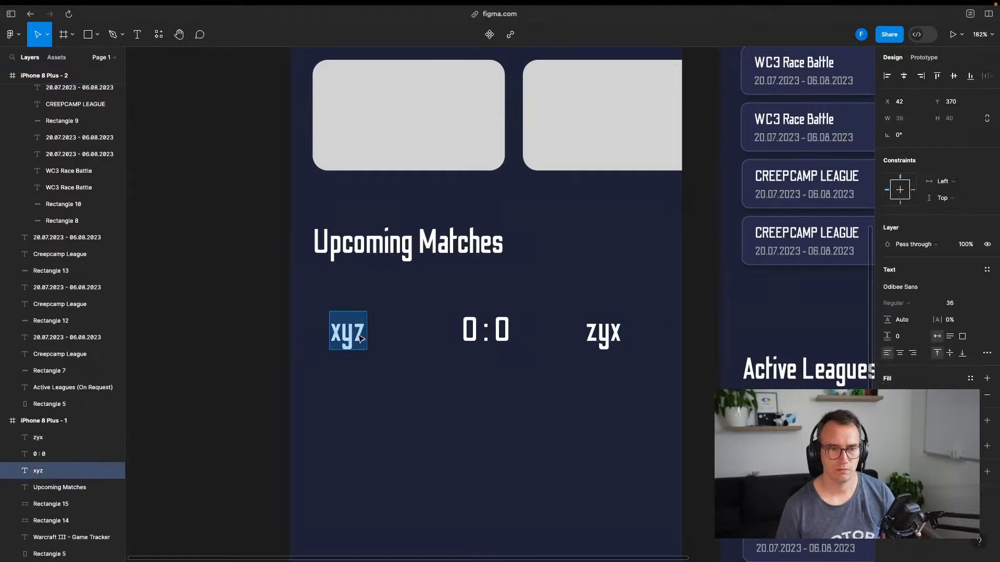
type("XYZ")
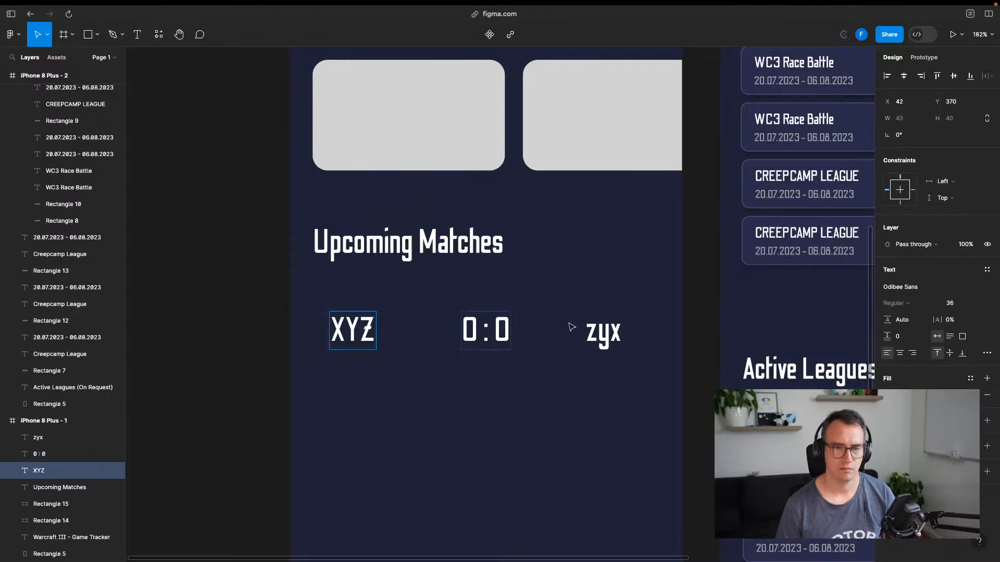
double_click(599, 323)
type("ZYX")
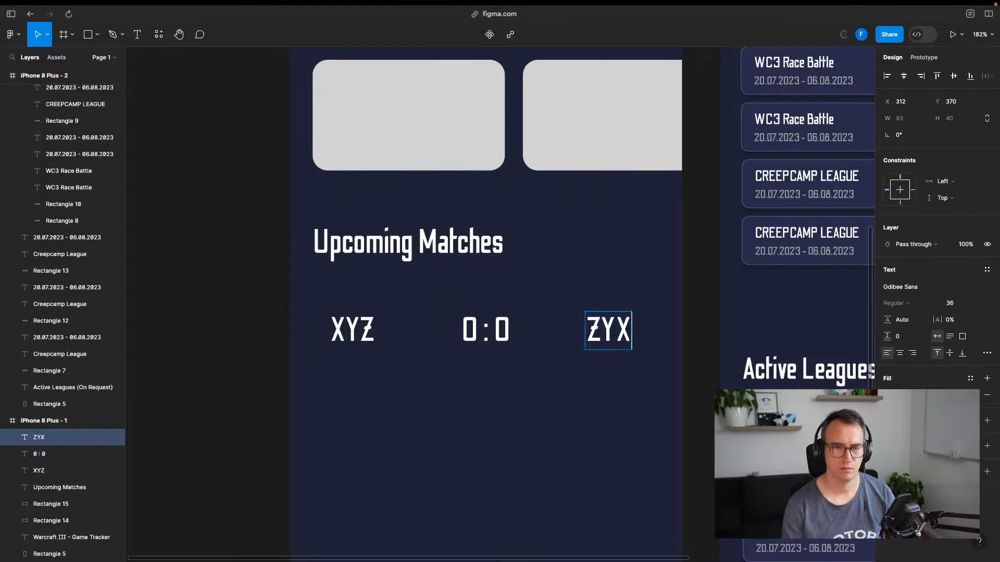
key("Escape")
left_click(210, 378)
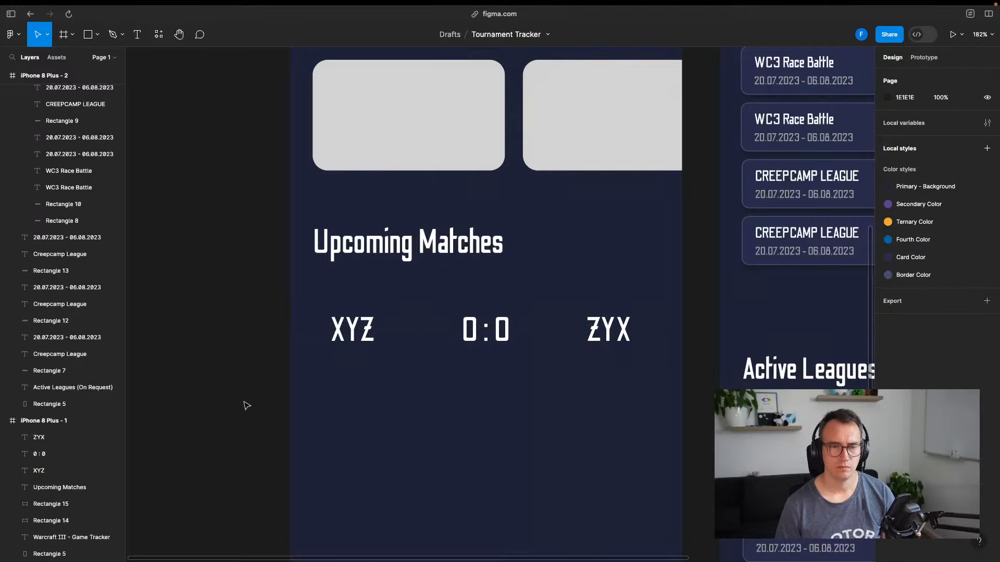
Paste a copy of a WC3 Race Battle tournament card into the left phone frame
scroll(245, 406, "down", 3)
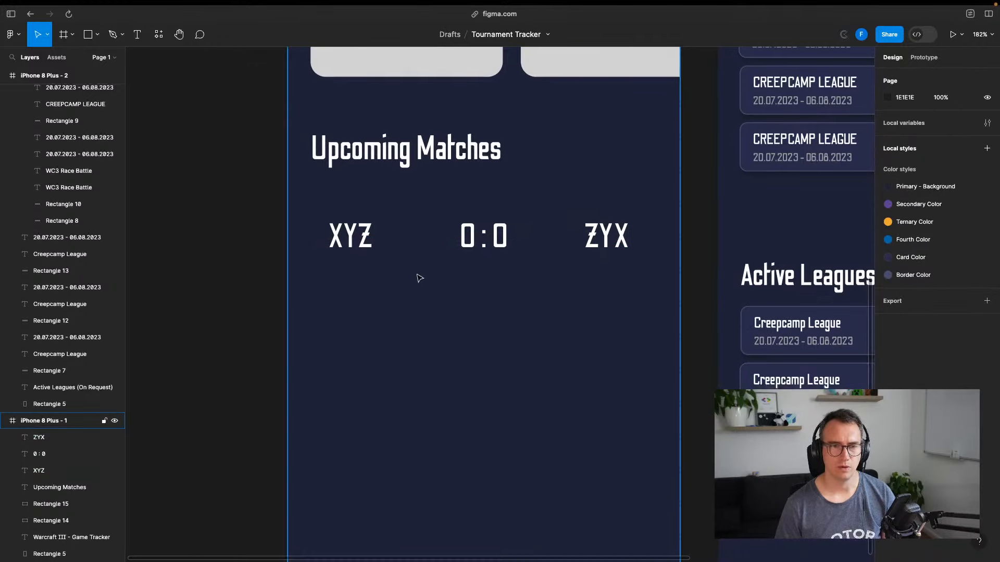
scroll(631, 259, "right", 7)
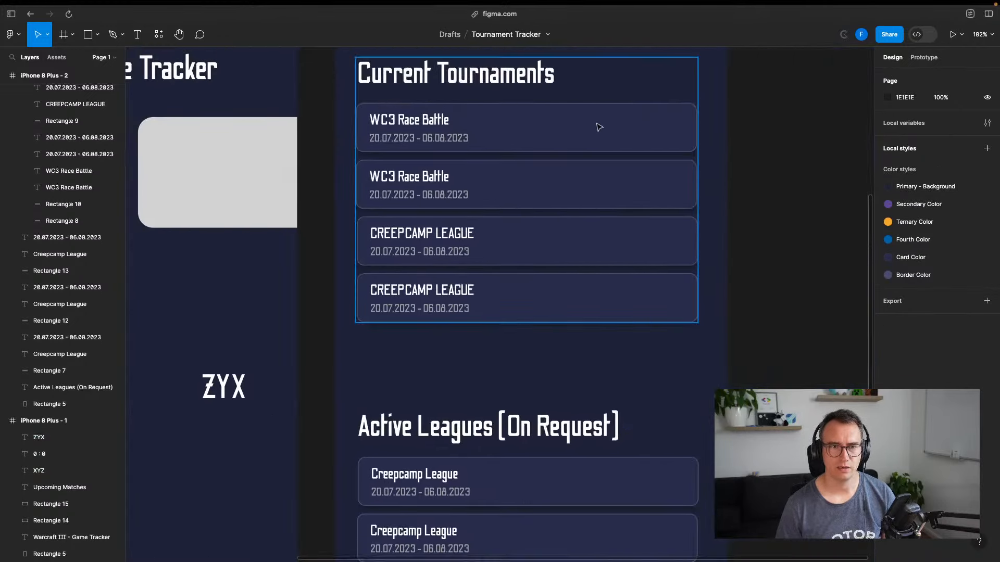
left_click(598, 129)
left_click(616, 130)
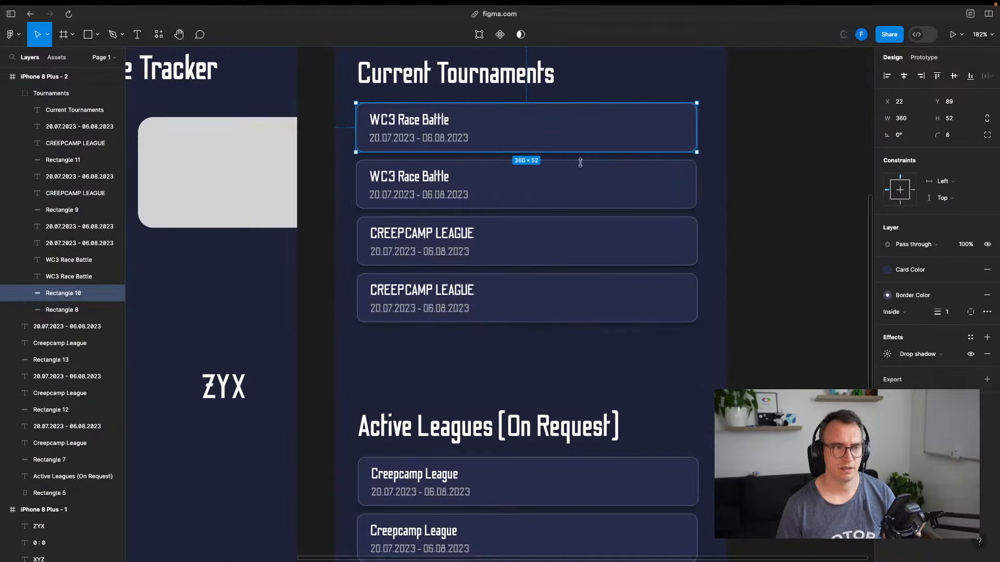
scroll(721, 189, "left", 6)
left_click(136, 316)
key("super+v")
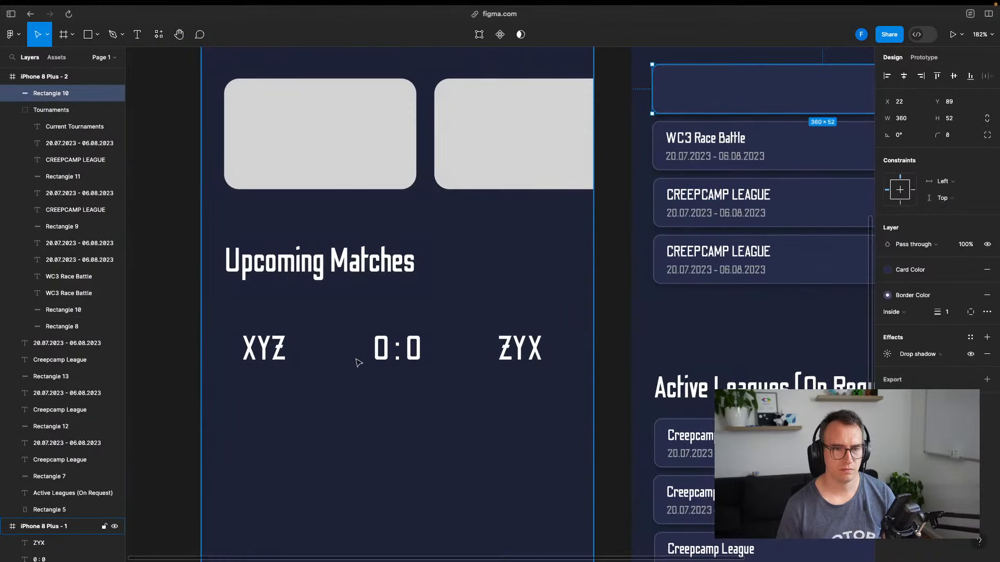
key("super+z")
left_click(260, 301)
key("super+v")
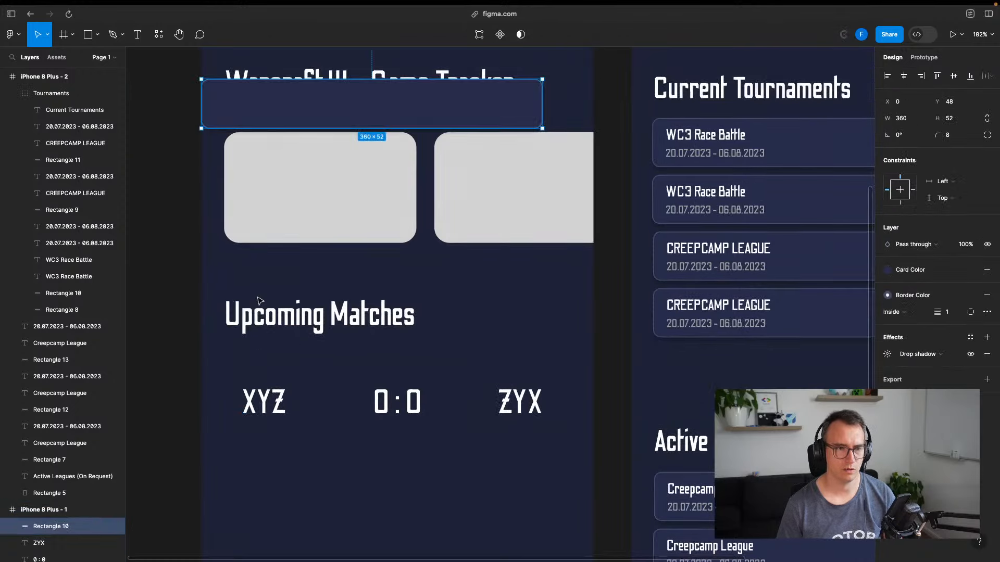
Resize the pasted card over the score row and send it behind the texts
left_click_drag(376, 128, 398, 395)
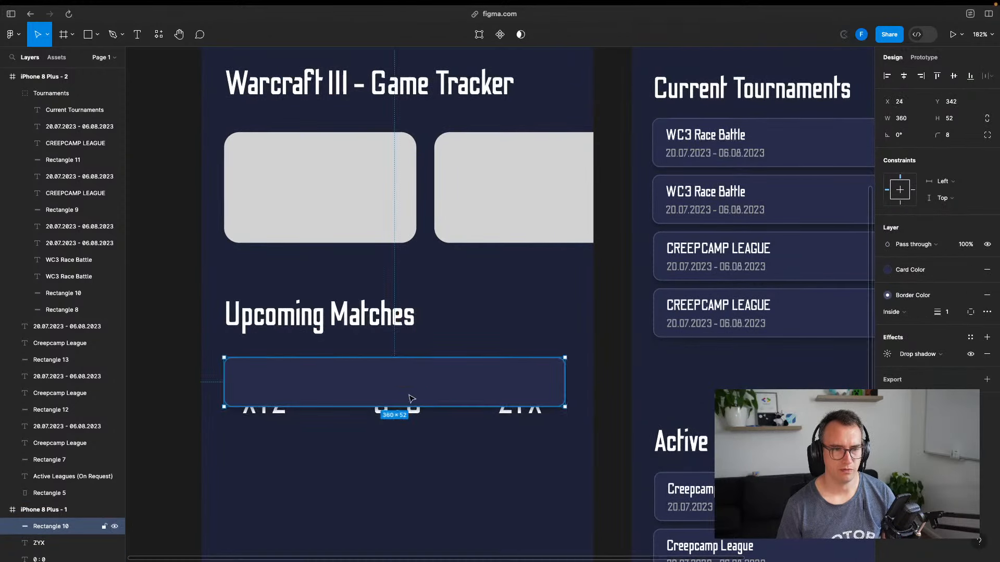
left_click_drag(564, 407, 577, 432)
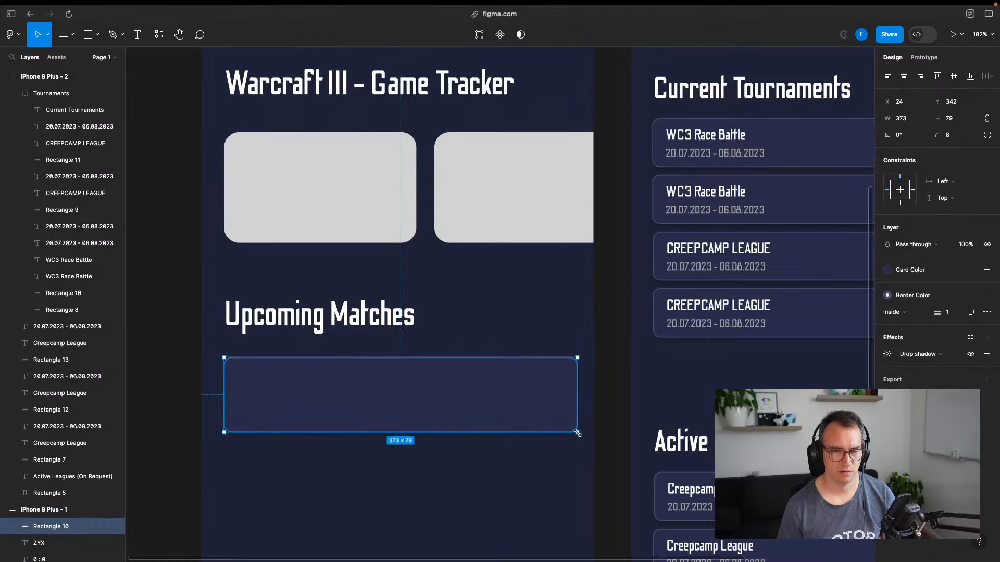
right_click(455, 387)
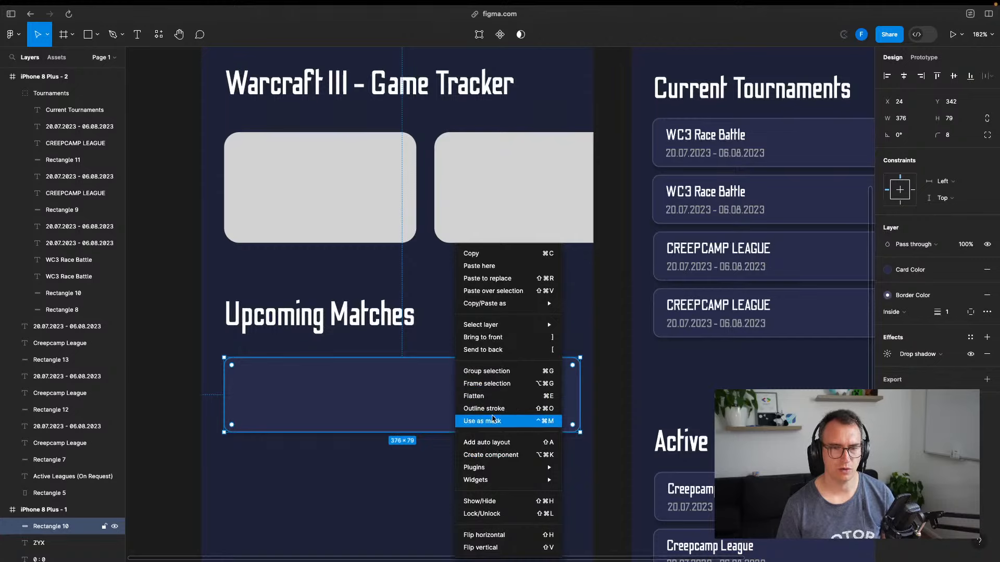
left_click(497, 341)
right_click(405, 392)
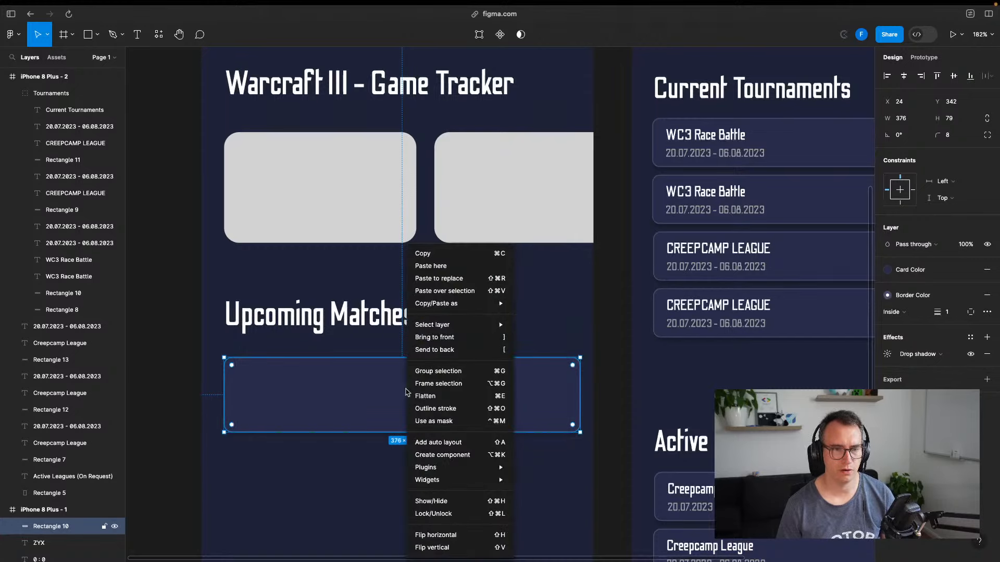
left_click(458, 345)
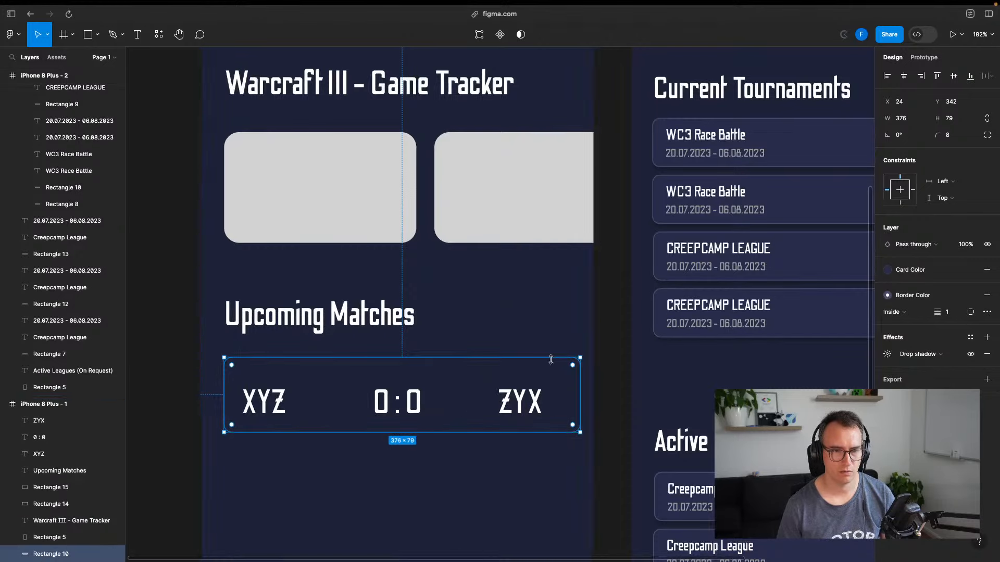
left_click_drag(62, 515, 62, 514)
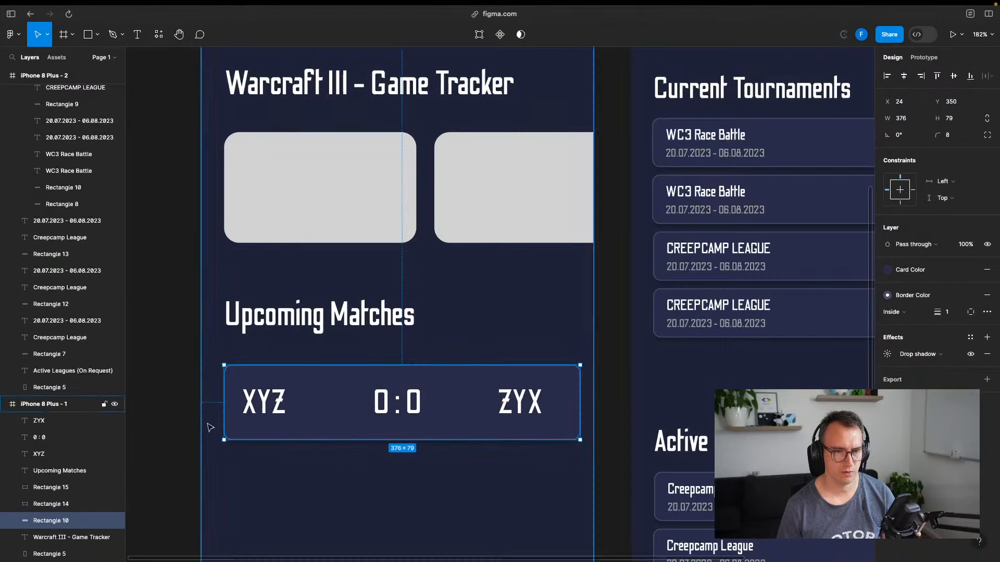
left_click(170, 375)
Duplicate the match card with XYZ, 0 : 0 and ZYX and place it below
scroll(170, 375, "down", 3)
scroll(170, 374, "left", 3)
left_click(432, 314)
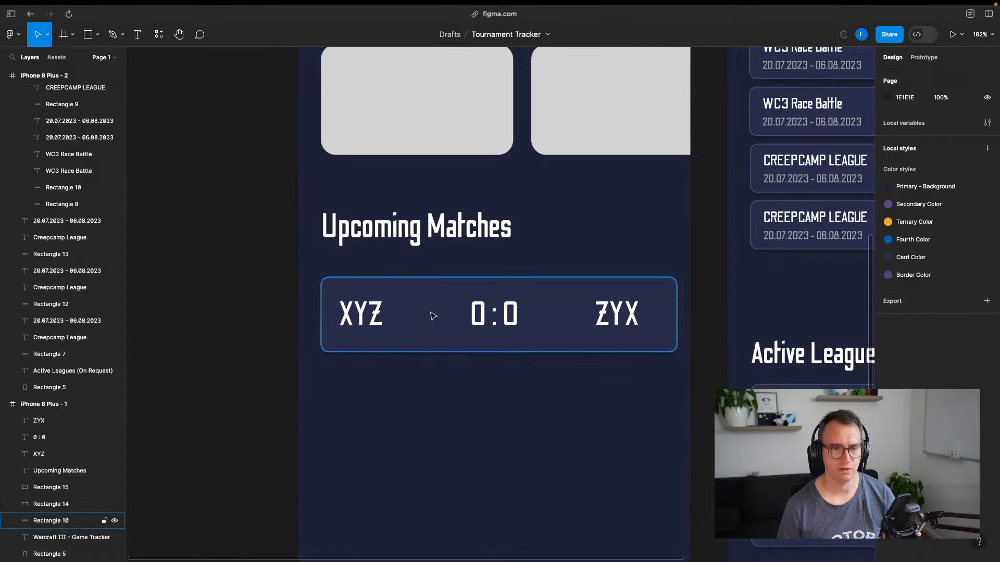
left_click(344, 320, "shift")
left_click(494, 314, "shift")
left_click(616, 314, "shift")
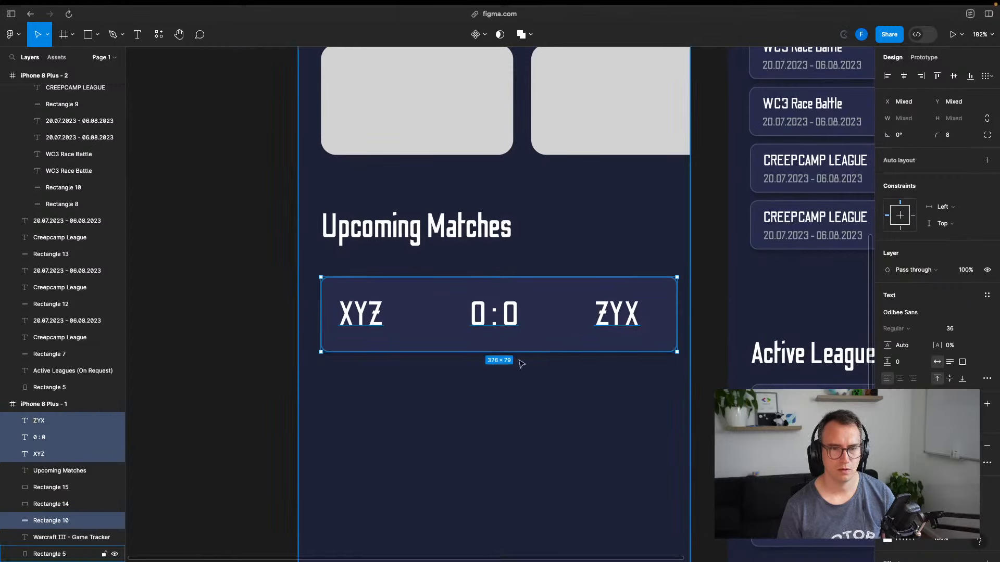
key("ctrl+d")
left_click_drag(494, 320, 440, 406)
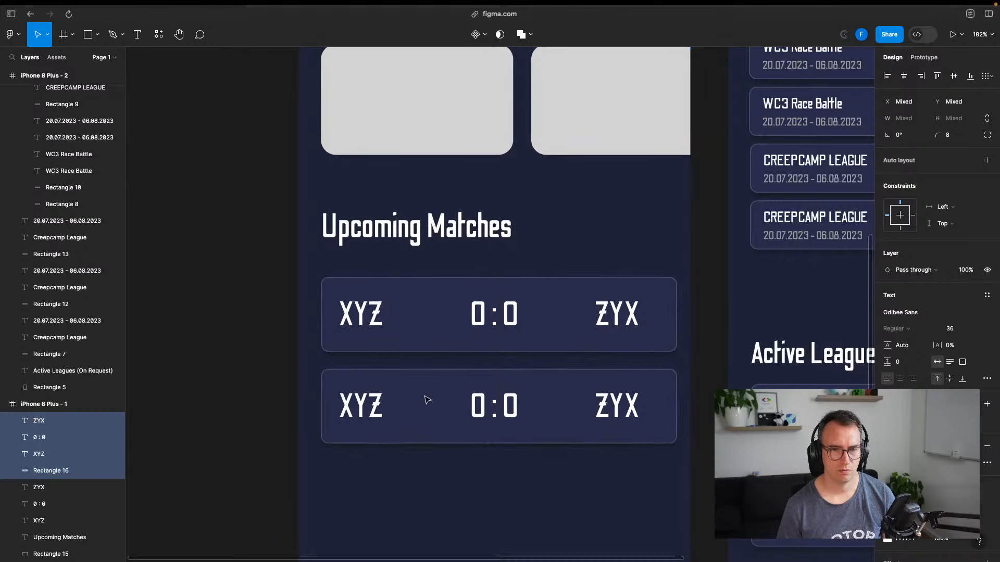
Move both gray news cards slightly lower together
left_click(302, 247)
left_click_drag(281, 248, 233, 402)
left_click(344, 239)
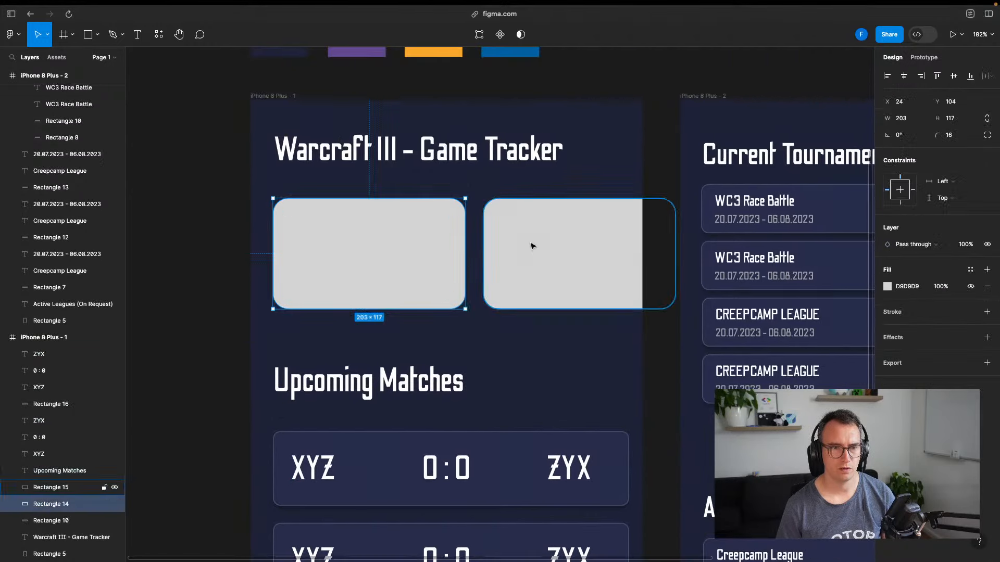
left_click(534, 245)
left_click_drag(520, 229, 521, 267)
key("ctrl+z")
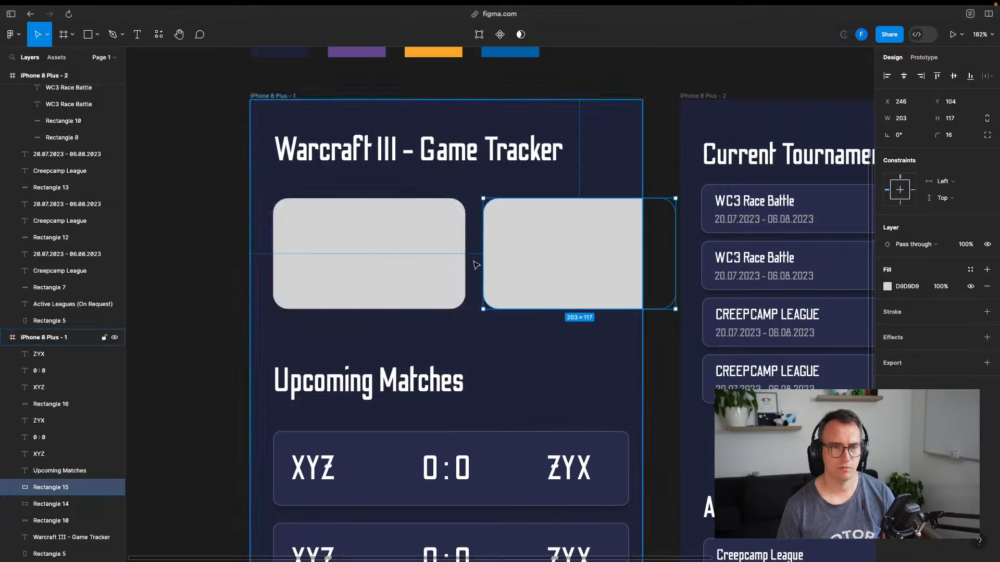
left_click(404, 241, "shift")
mouse_move(406, 243)
left_mouse_down()
mouse_move(404, 273)
mouse_move(401, 248)
left_mouse_up()
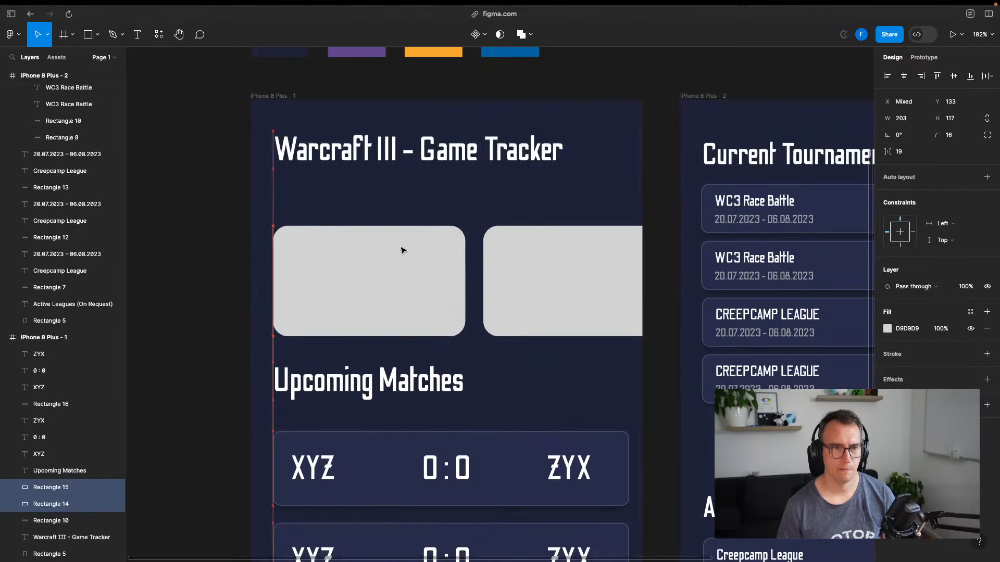
left_click(194, 239)
Type a 'News' heading and place it just above the gray cards
key("t")
left_click(279, 192)
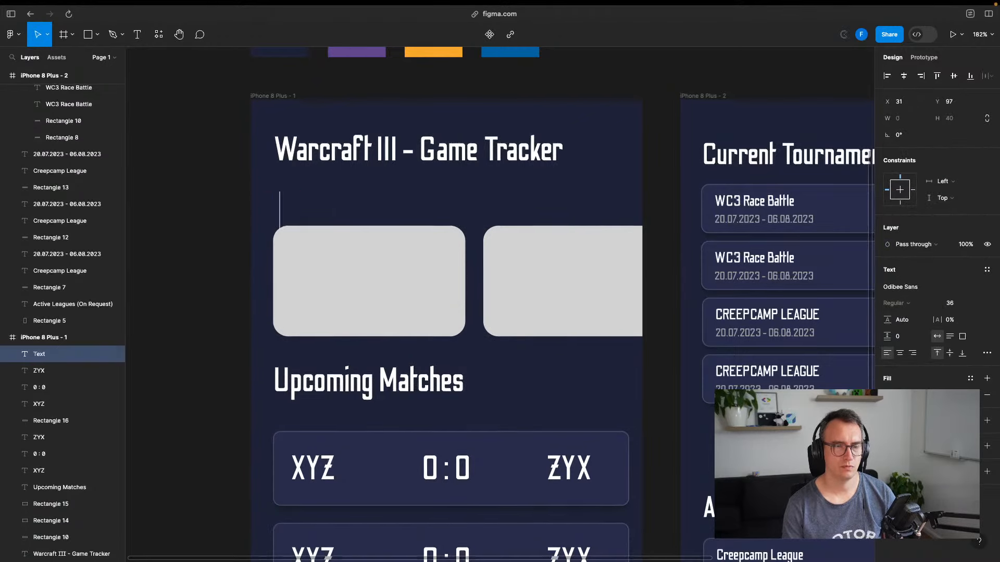
type("News")
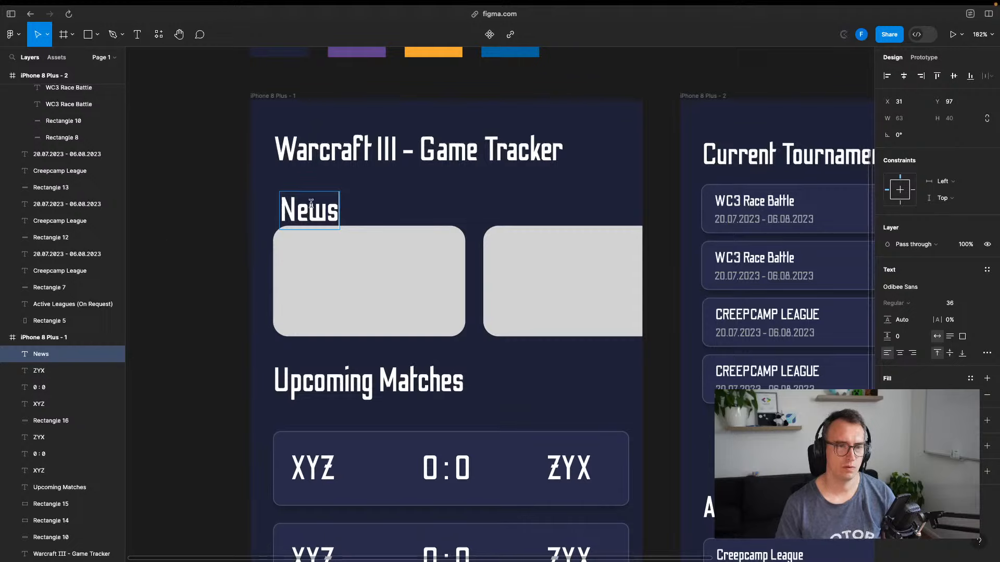
left_click_drag(319, 211, 316, 204)
left_click(190, 248)
left_click_drag(212, 308, 250, 296)
left_click_drag(404, 330, 338, 126)
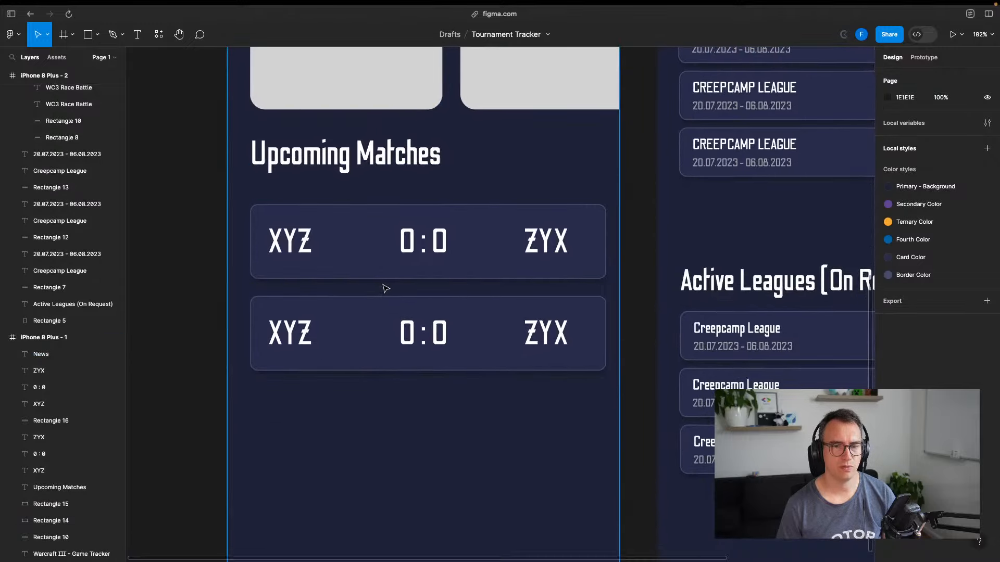
scroll(385, 288, "down", 5)
key("super+t")
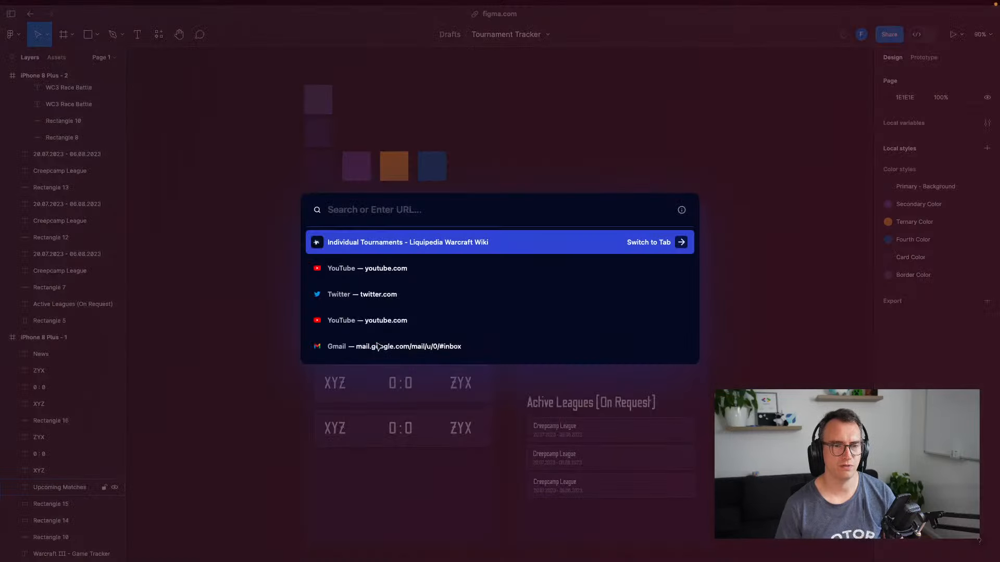
type("flutter news to")
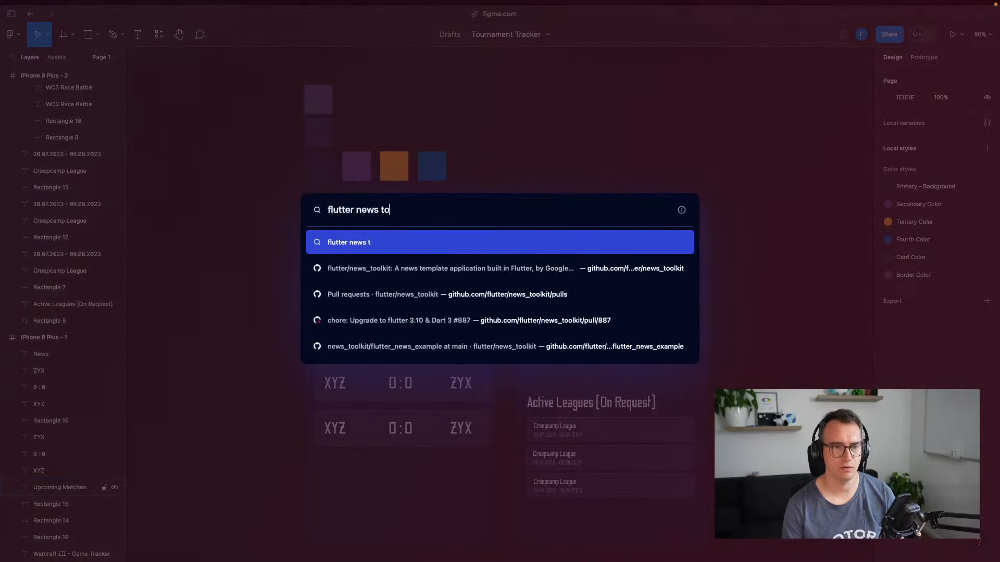
type("olkit")
key("Return")
left_click(164, 152)
scroll(305, 276, "down", 10)
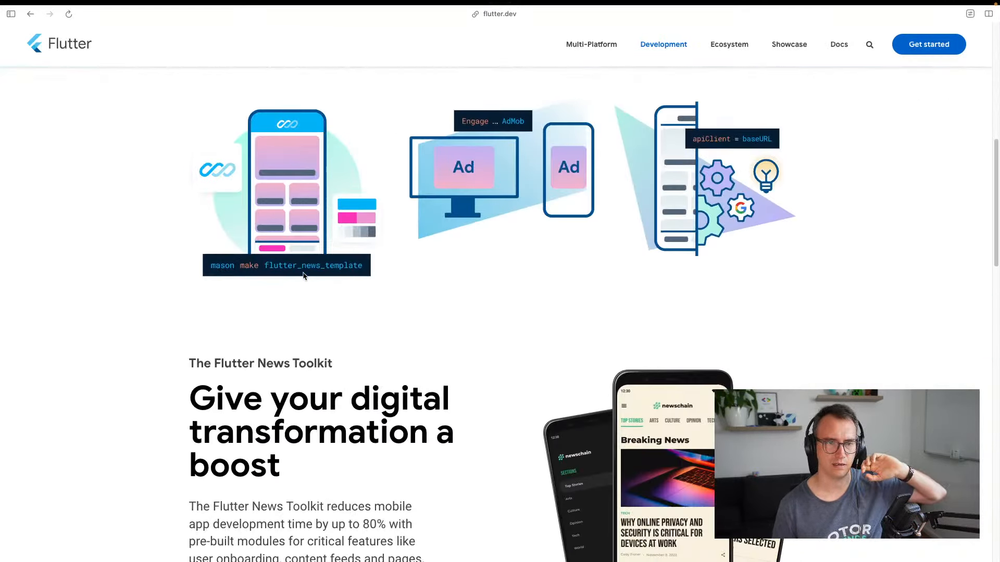
scroll(305, 276, "up", 1)
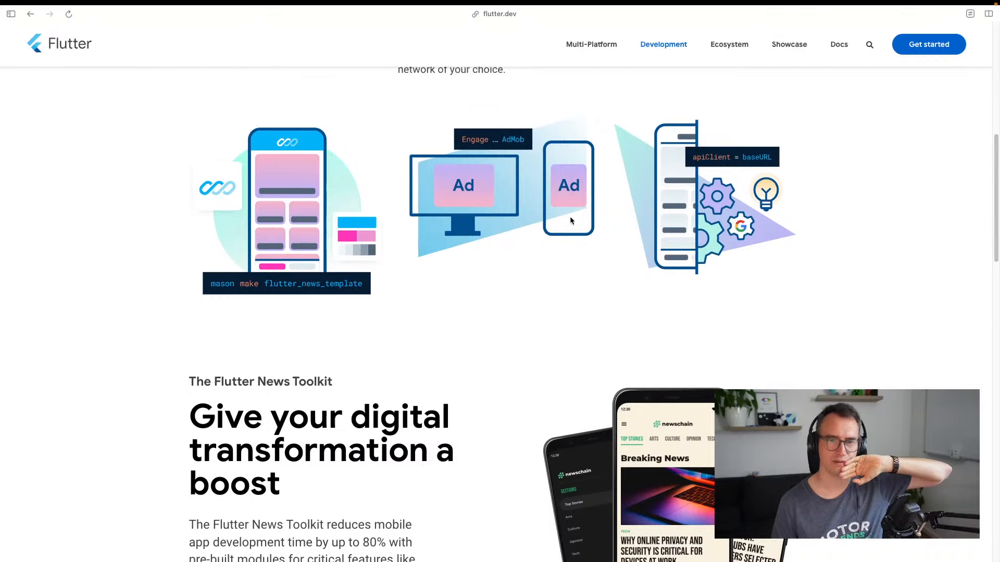
scroll(494, 296, "down", 5)
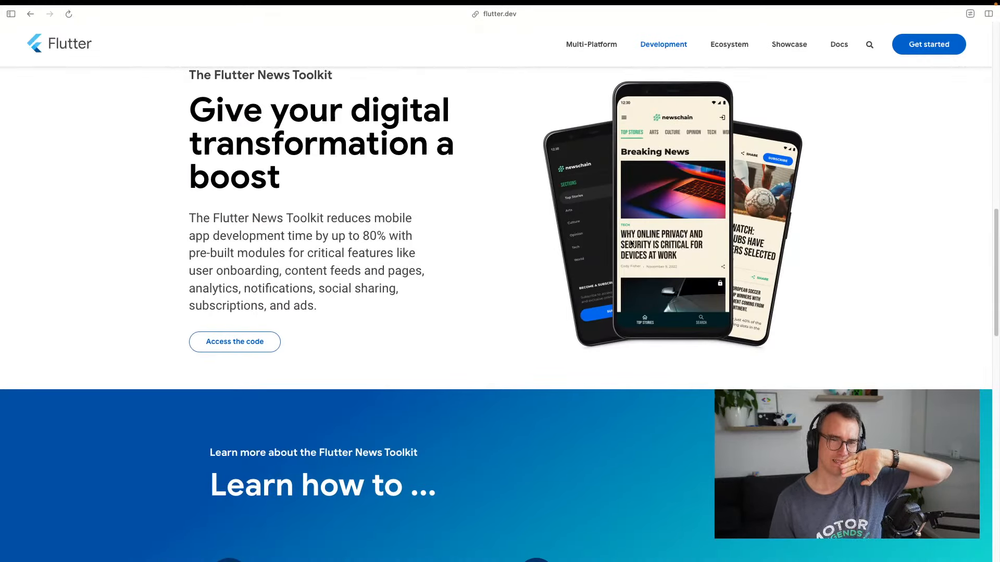
scroll(402, 252, "down", 14)
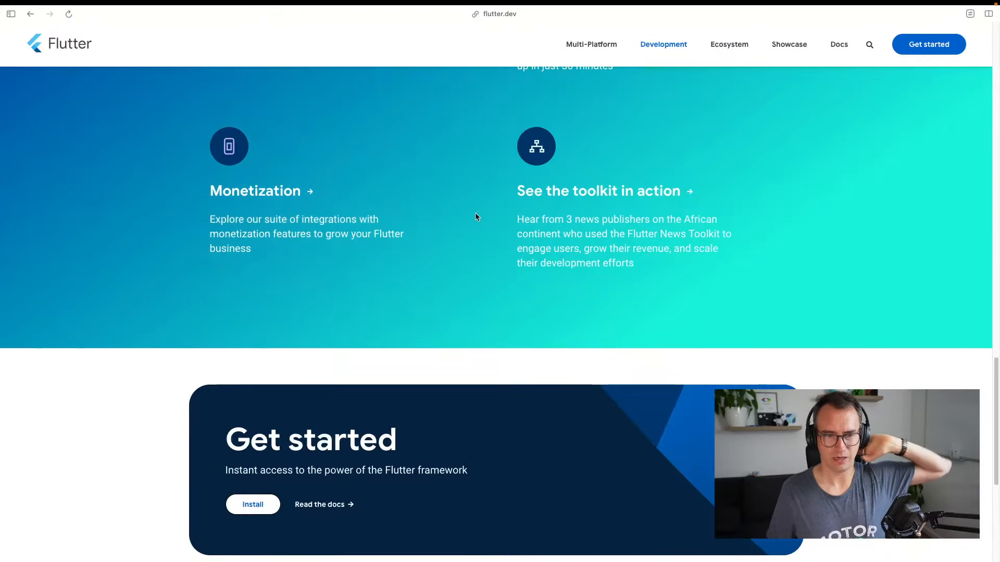
scroll(466, 219, "up", 16)
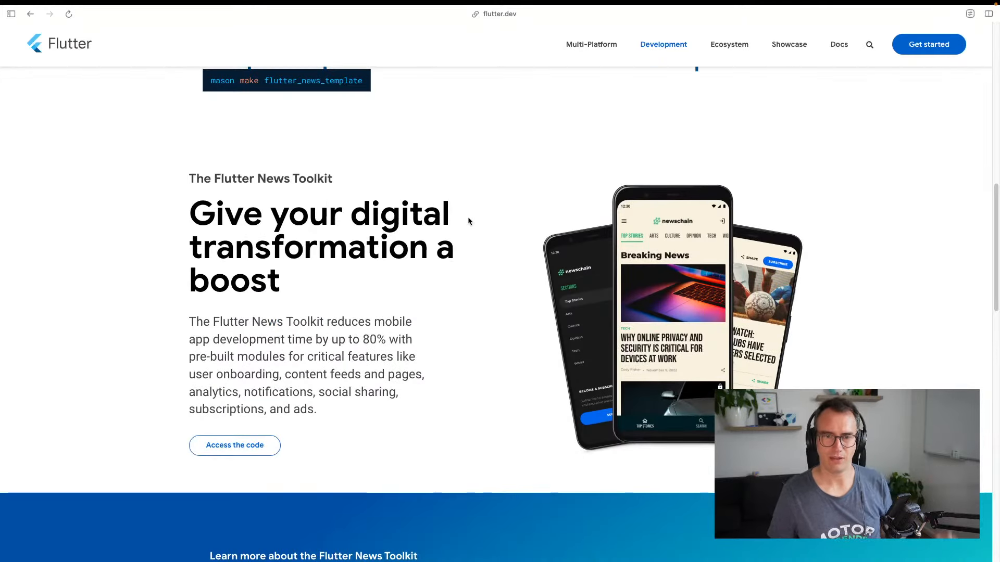
scroll(467, 216, "up", 7)
scroll(467, 220, "up", 4)
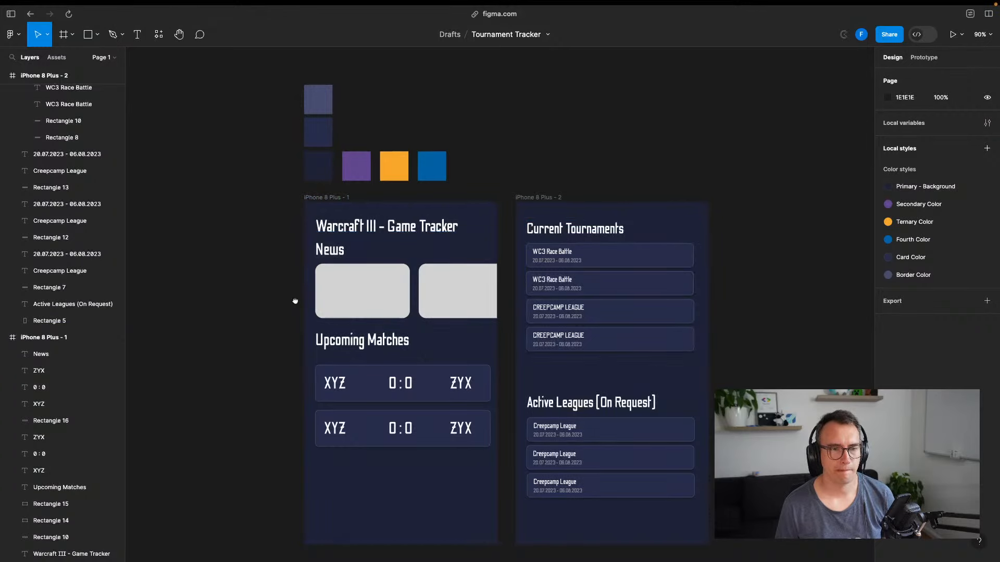
left_click_drag(296, 302, 306, 254)
scroll(252, 295, "down", 1)
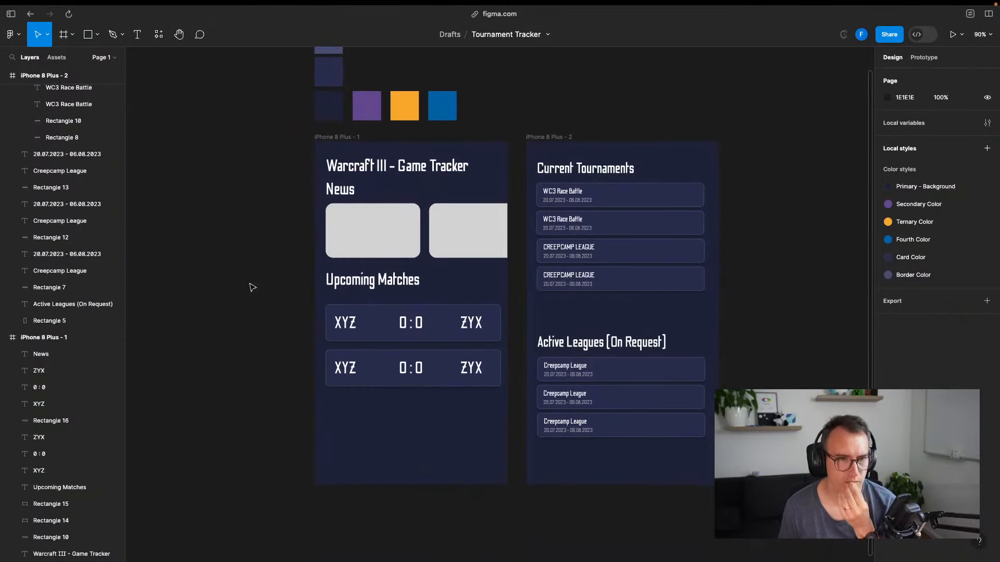
Move the News heading and both gray cards slightly down
left_click(361, 228)
left_click(463, 229)
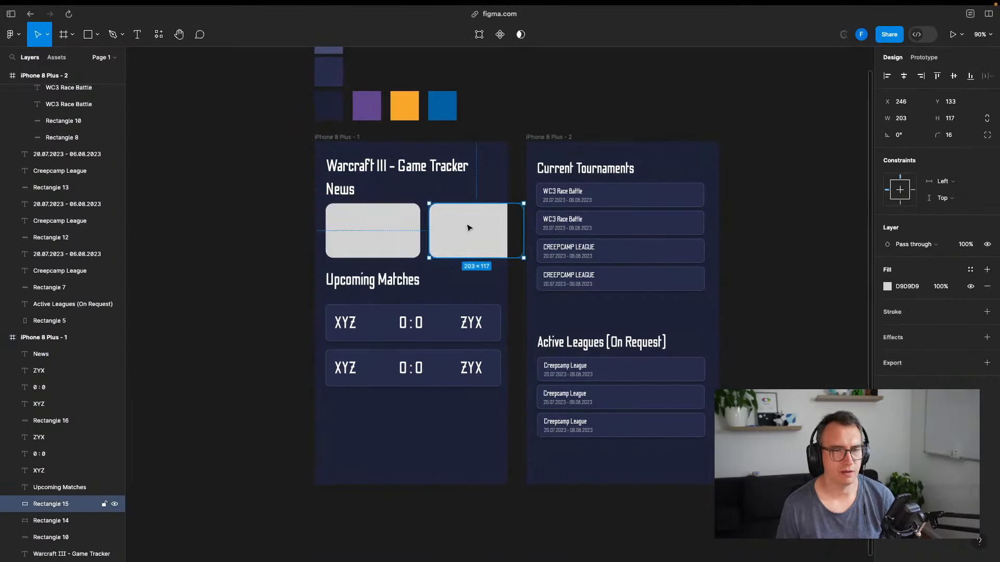
left_click(391, 230, "shift")
left_click(345, 196, "shift")
left_click_drag(370, 221, 370, 230)
left_click(312, 262)
Move the Upcoming Matches heading, both match cards and their texts lower, then save
left_click(374, 283)
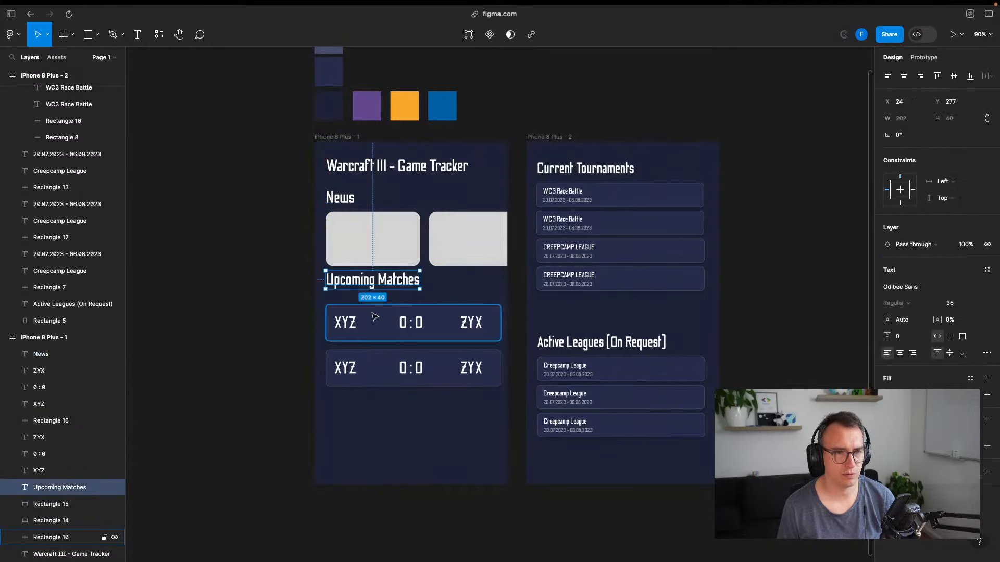
left_click(375, 318, "shift")
left_click(378, 358, "shift")
mouse_move(378, 326)
left_mouse_down()
mouse_move(378, 349)
mouse_move(378, 326)
left_mouse_up()
left_click(348, 327, "shift")
left_click(410, 327, "shift")
left_click(469, 328, "shift")
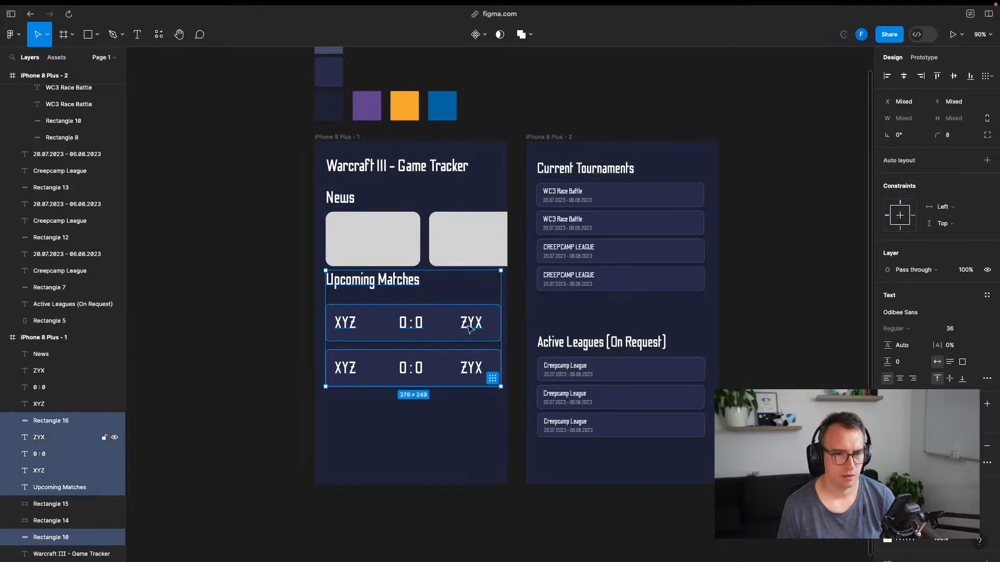
left_click(472, 370, "shift")
left_click(400, 375, "shift")
left_click(352, 373, "shift")
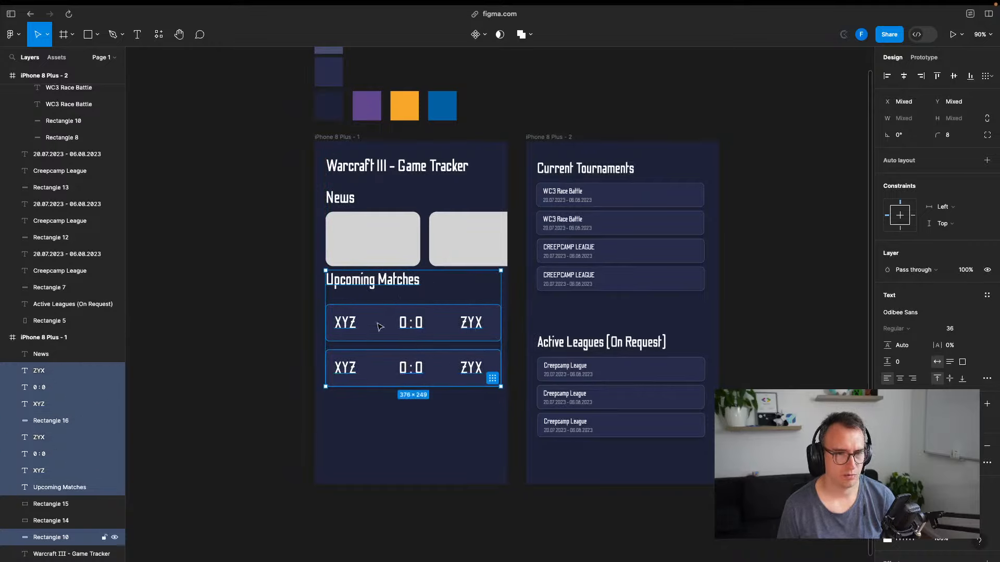
left_click_drag(380, 326, 379, 341)
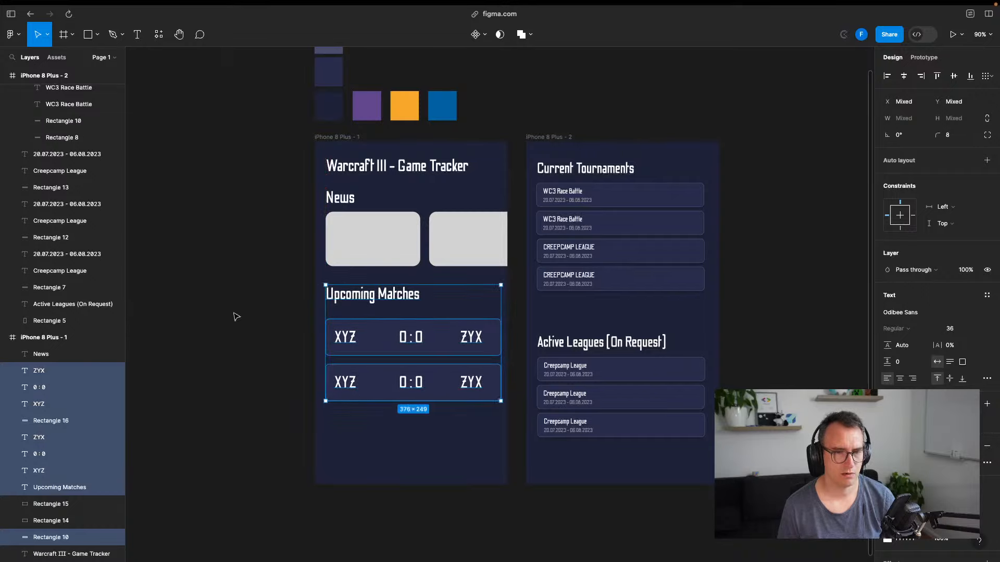
left_click(243, 319)
key("super+s")
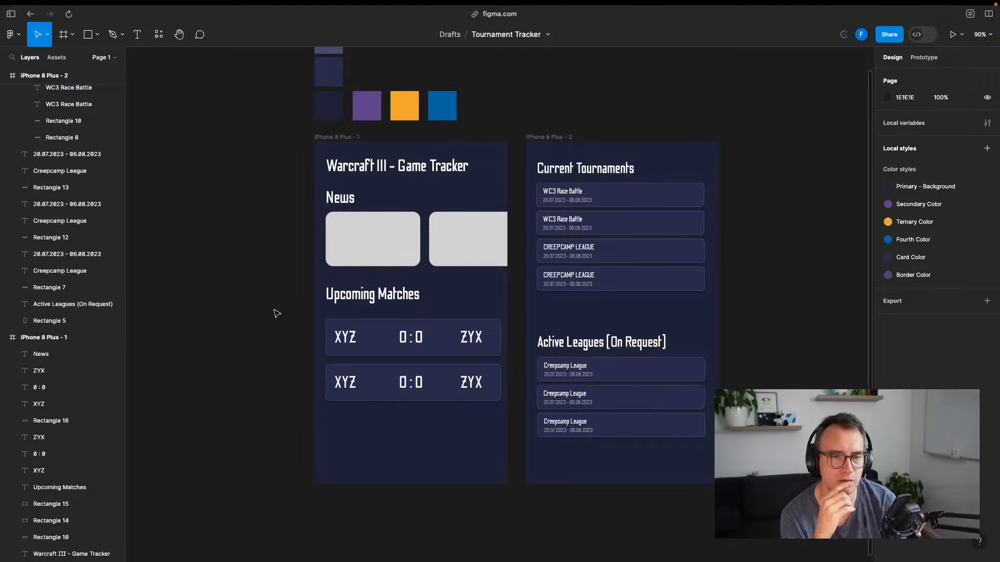
Select both match cards together with their XYZ, 0:0 and ZYX texts
key("t")
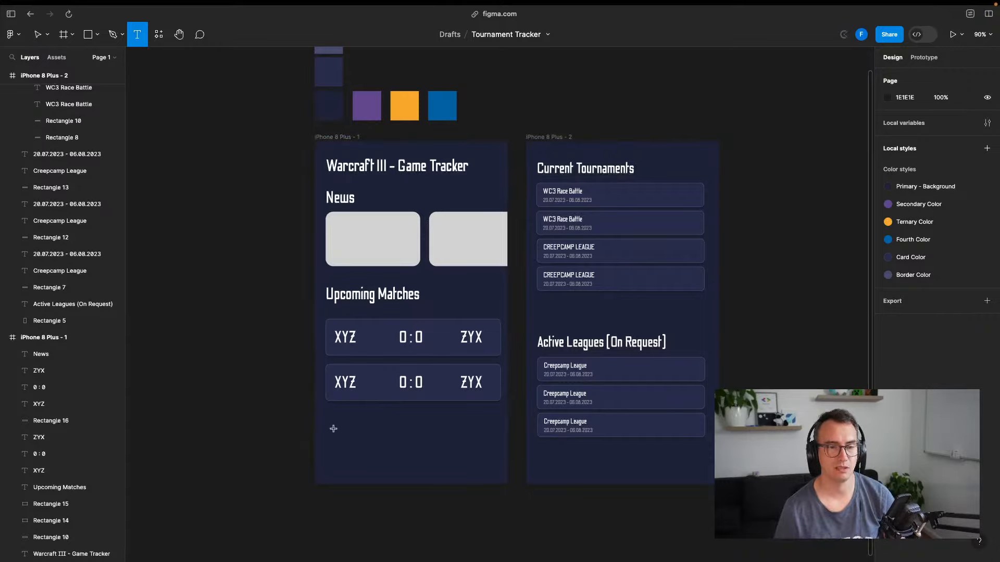
key("v")
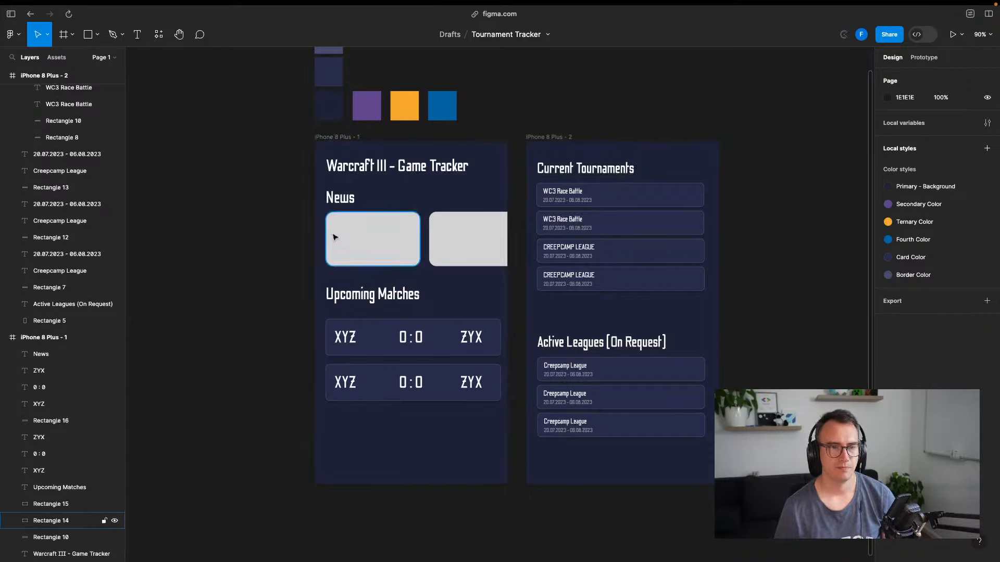
left_click(341, 199)
left_click(364, 239, "shift")
left_click(464, 242, "shift")
left_click(365, 300, "shift")
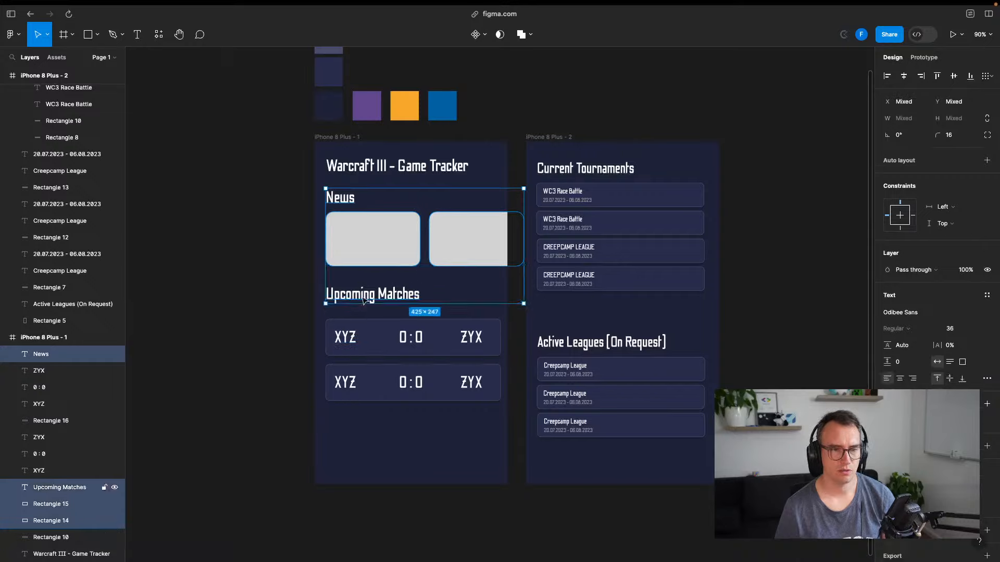
left_click(278, 345)
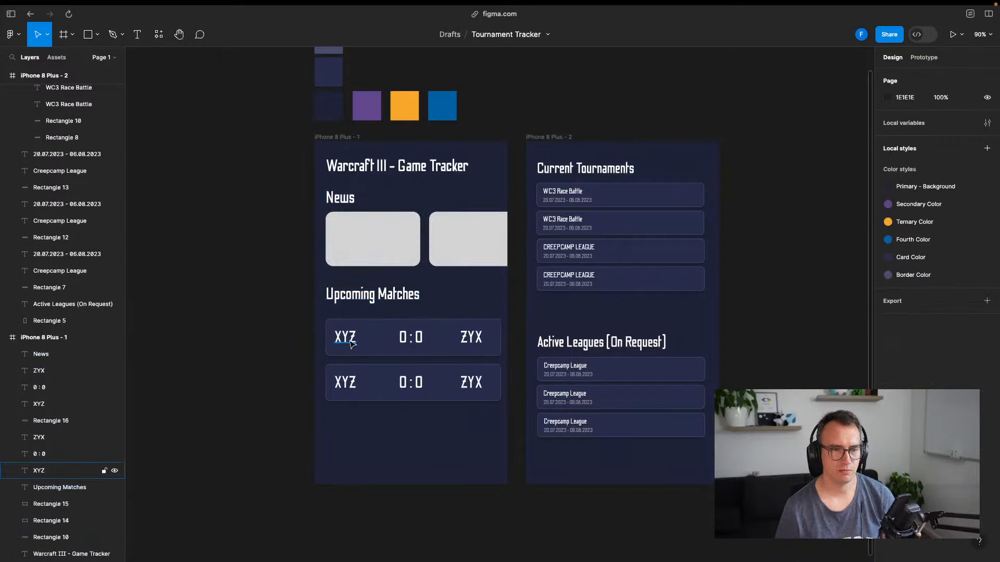
left_click(350, 341)
left_click(386, 344, "shift")
left_click(411, 338, "shift")
left_click(470, 339, "shift")
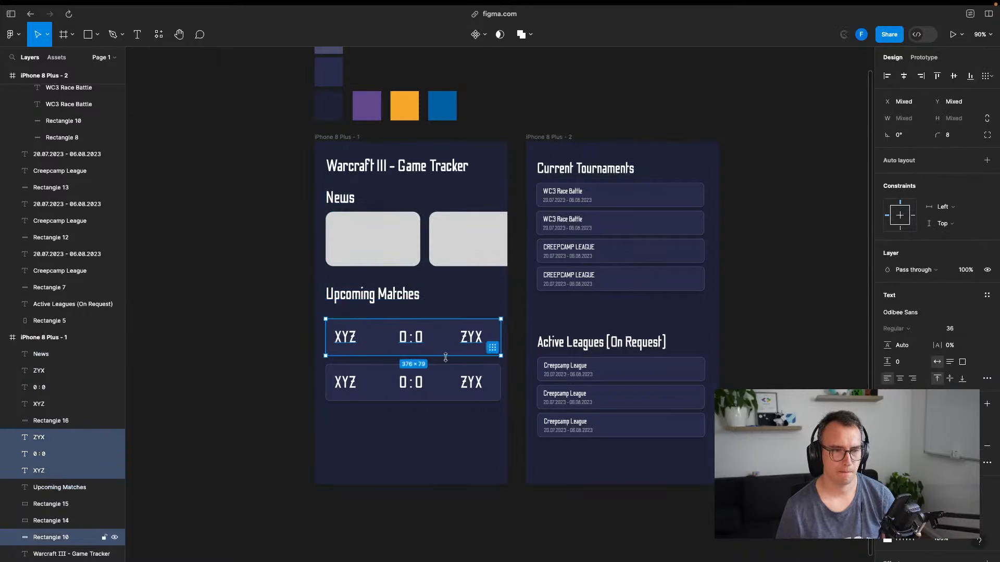
left_click(468, 386, "shift")
left_click(437, 390, "shift")
left_click(415, 385, "shift")
left_click(348, 385, "shift")
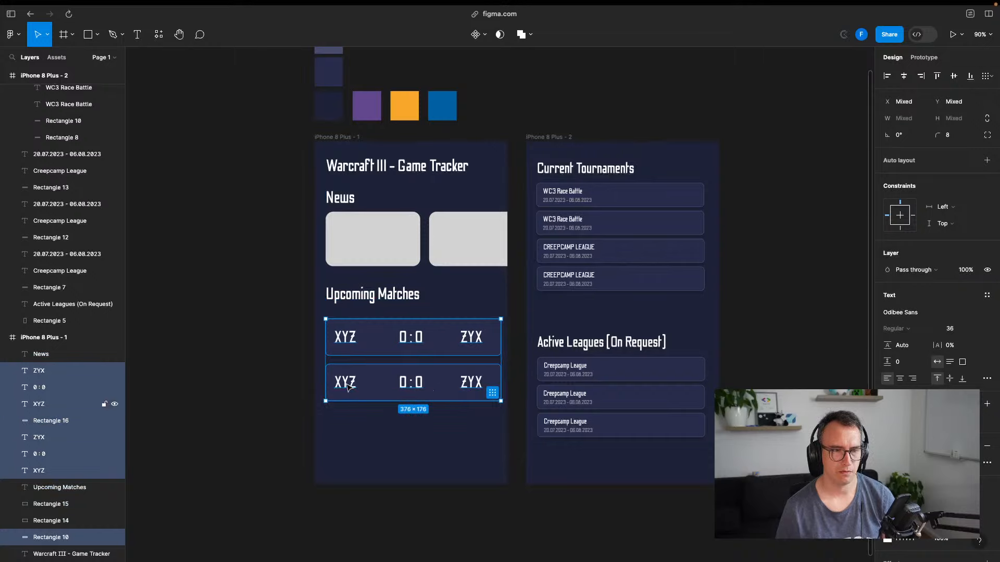
Group the match layers as 'Upcoming Matches' and move the group further down
right_click(54, 371)
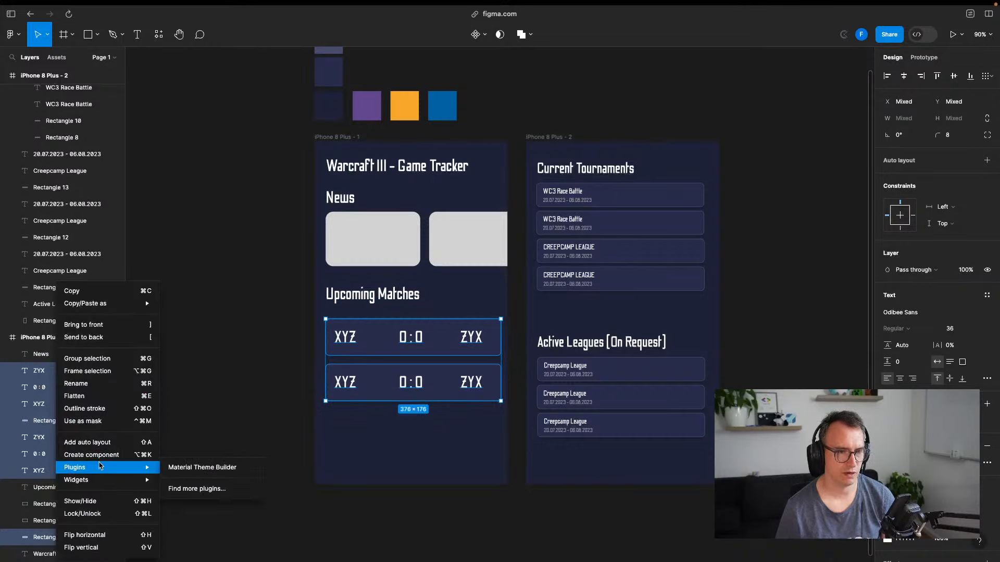
mouse_move(96, 486)
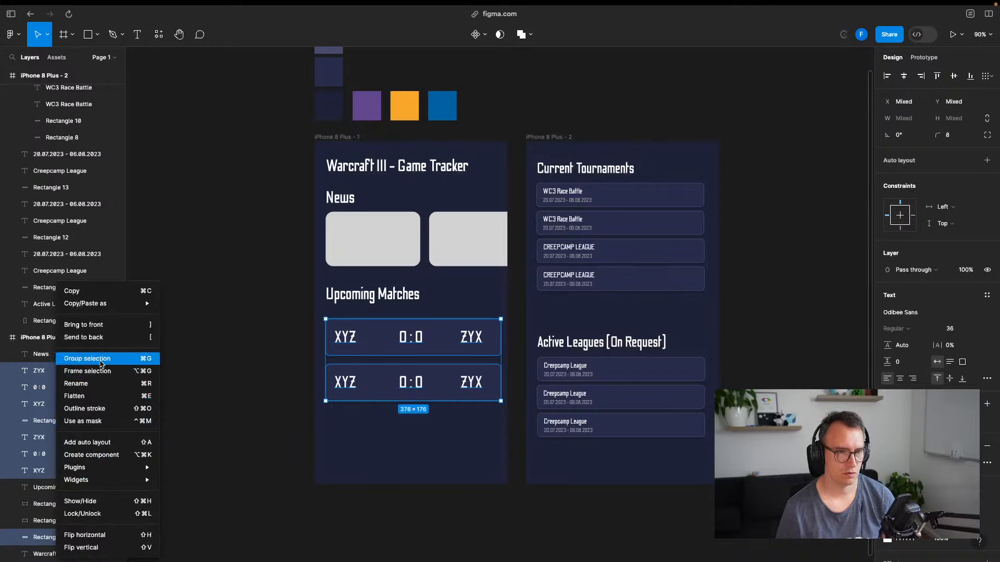
left_click(98, 359)
double_click(56, 471)
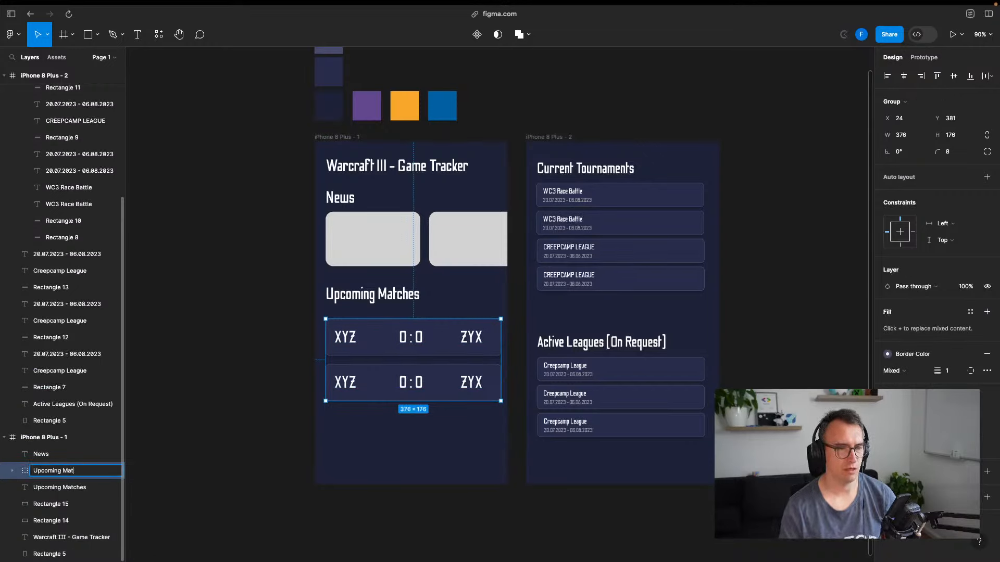
key("Return")
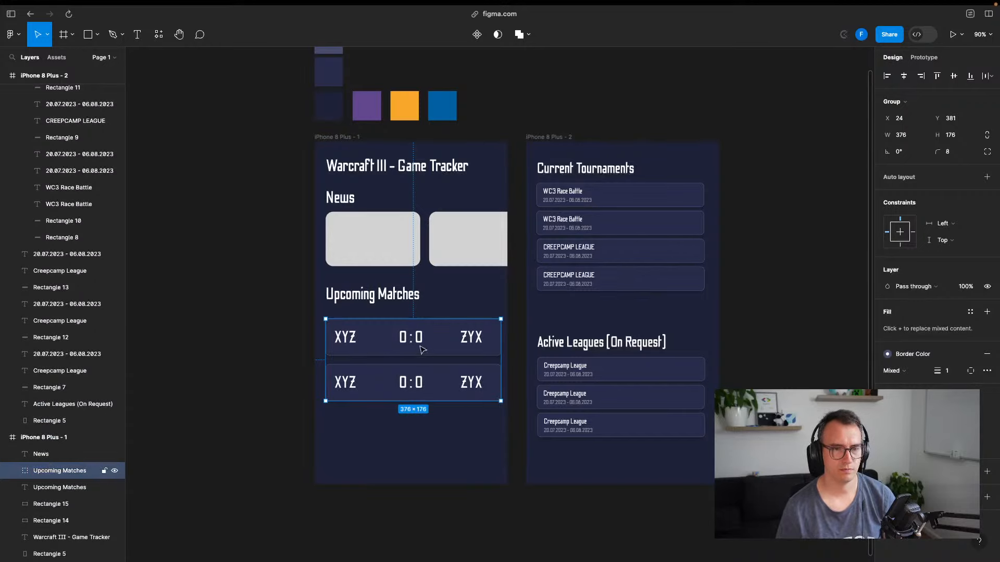
left_click(374, 303)
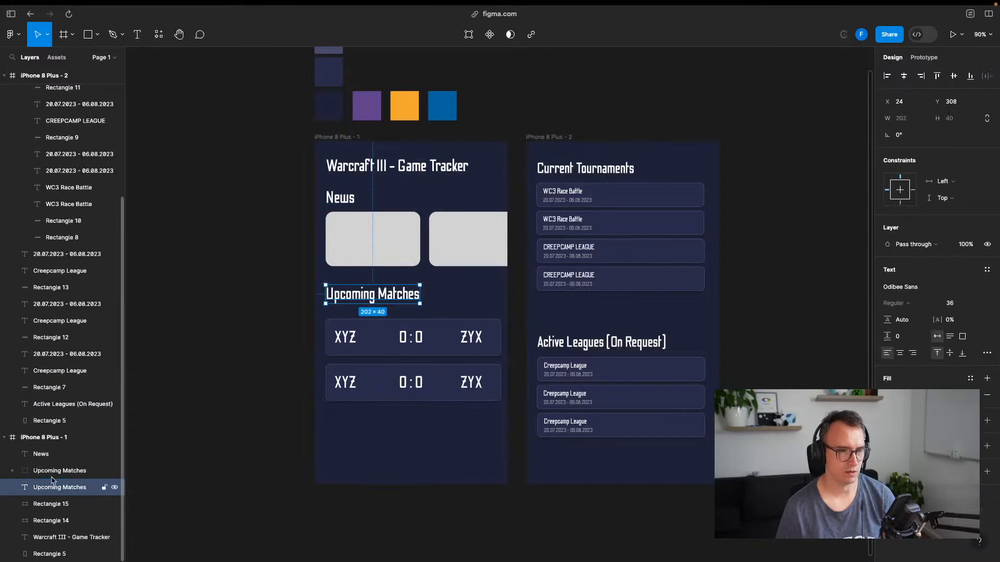
left_click(54, 471)
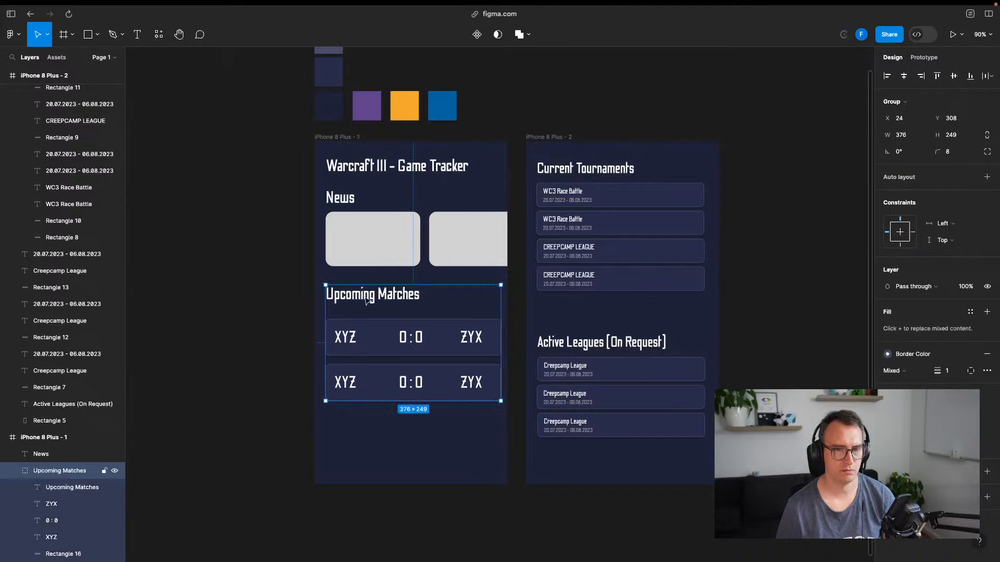
left_click_drag(371, 301, 370, 349)
left_click(262, 357)
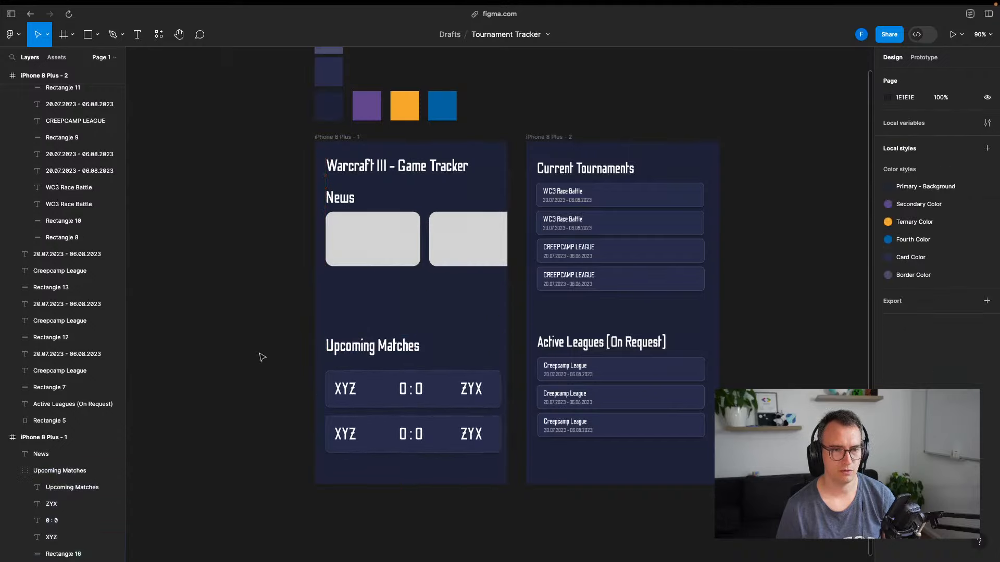
Group the News heading and its two gray cards into a group named 'News'
left_click(345, 199)
left_click(366, 229, "shift")
left_click(473, 236, "shift")
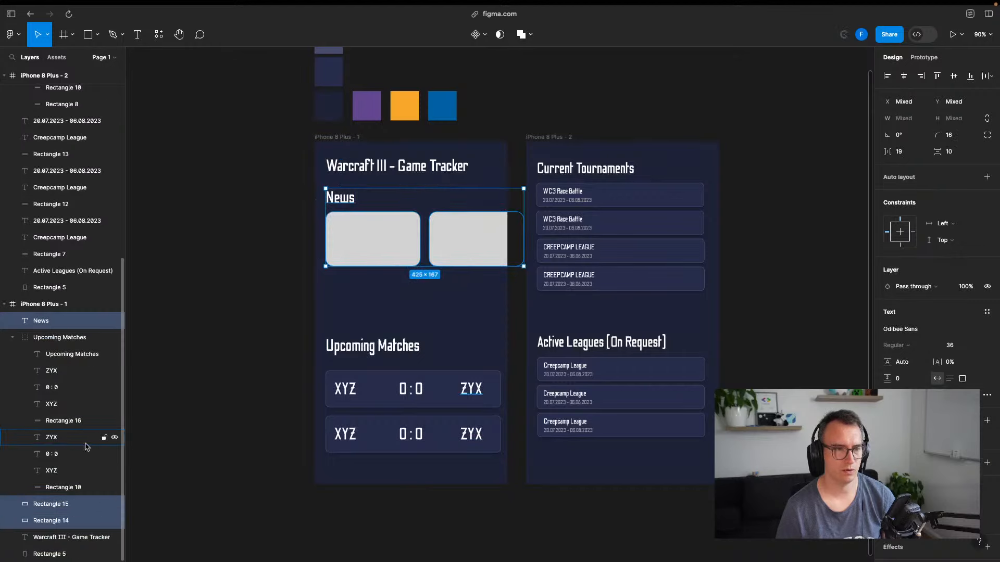
right_click(57, 509)
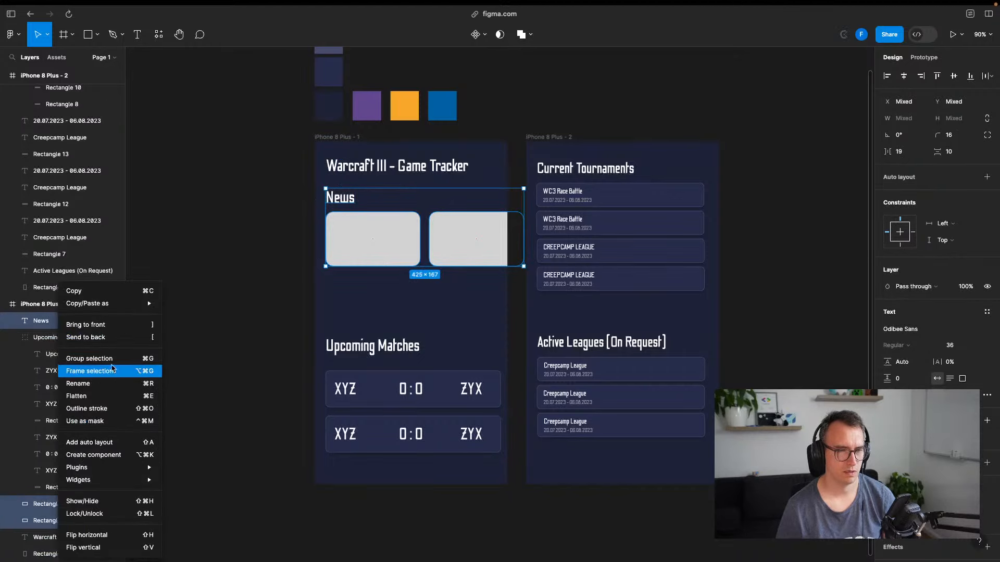
left_click(78, 359)
double_click(47, 354)
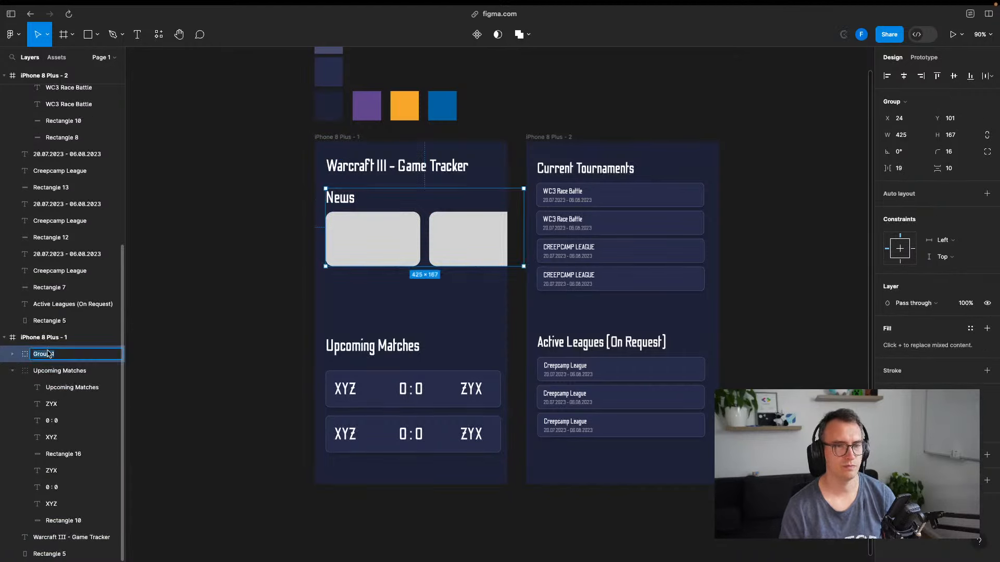
type("News")
key("Return")
Lower the game tracker title and the News group in the frame
left_click(185, 314)
left_click_drag(401, 228, 377, 244)
left_click(263, 282)
left_click(272, 234)
left_click_drag(380, 166, 380, 182)
left_click_drag(382, 253, 381, 264)
left_click_drag(384, 183, 384, 189)
left_click(234, 204)
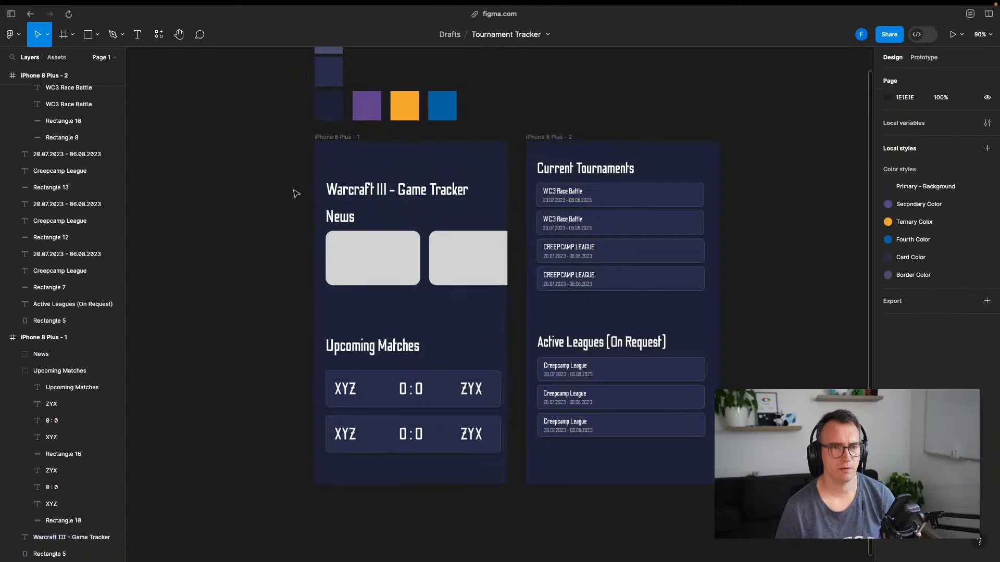
Draw a small test ellipse near the frame's top-right corner
scroll(170, 119, "up", 3)
left_click(87, 36)
right_click(98, 36)
left_click(98, 37)
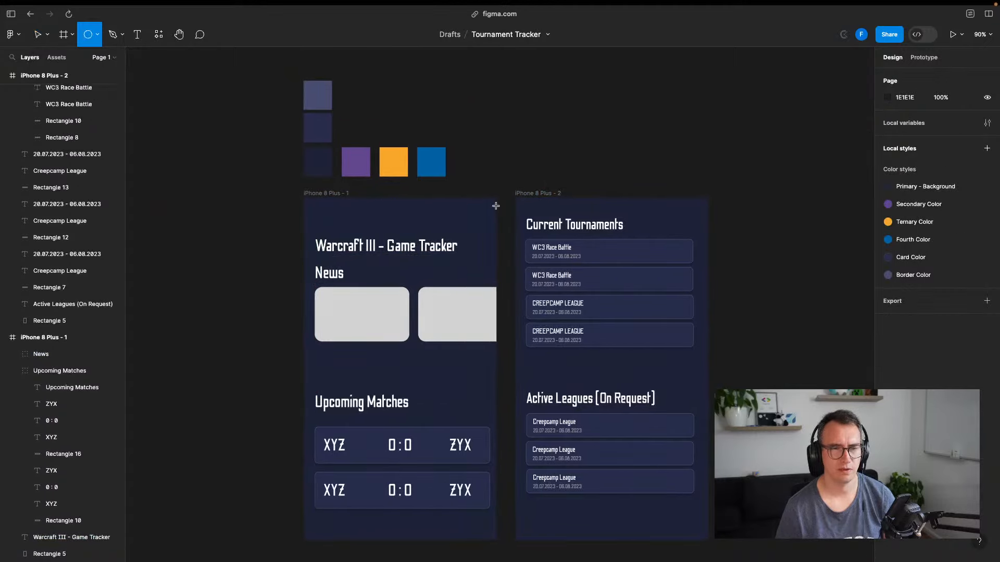
mouse_move(462, 200)
left_mouse_down()
mouse_move(487, 226)
mouse_move(476, 216)
mouse_move(473, 225)
left_mouse_up()
left_click(406, 229)
Shift the title and News row down together, then delete the test circle
left_click(364, 246)
left_click(327, 276, "shift")
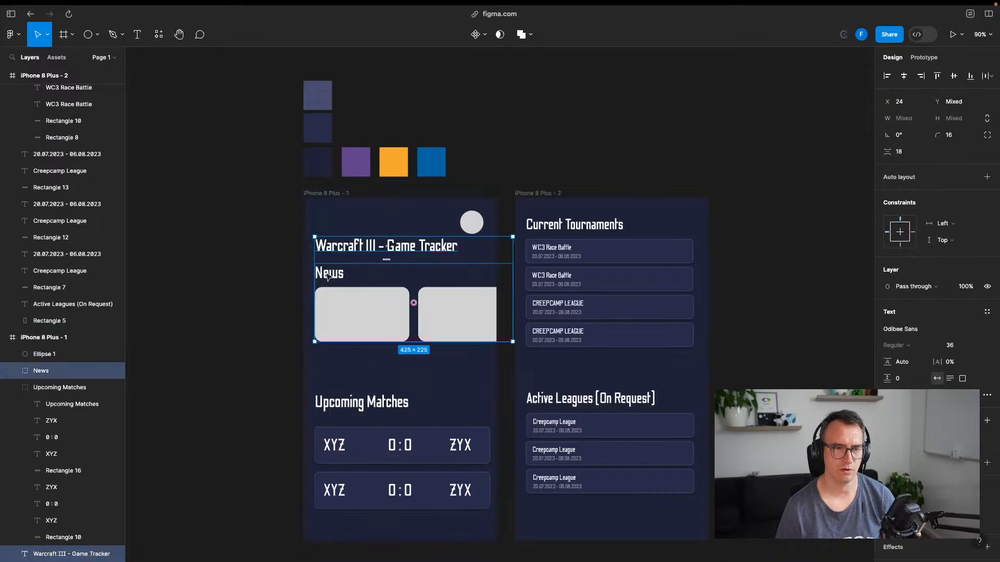
left_click_drag(327, 276, 327, 288)
left_click(239, 248)
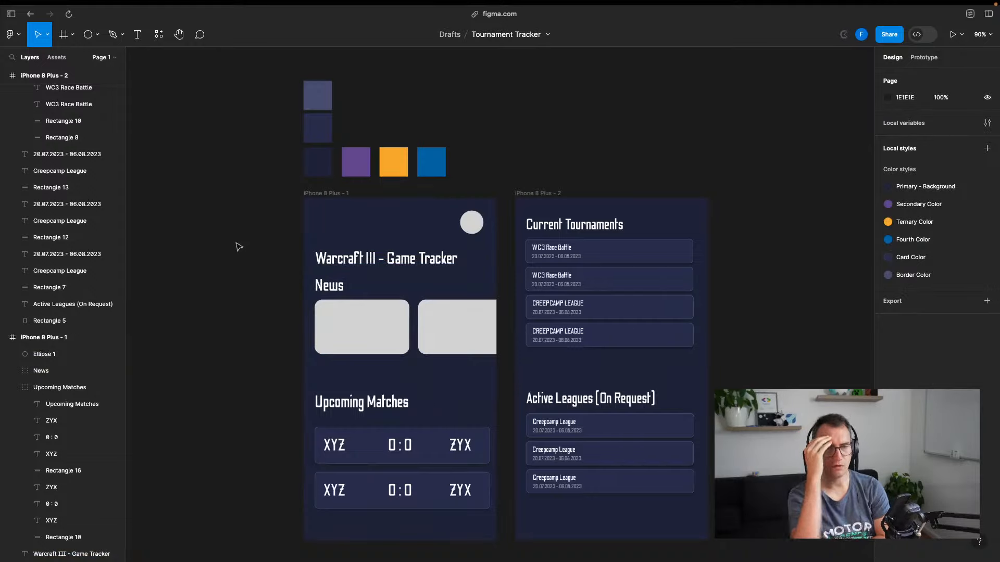
left_click(470, 234)
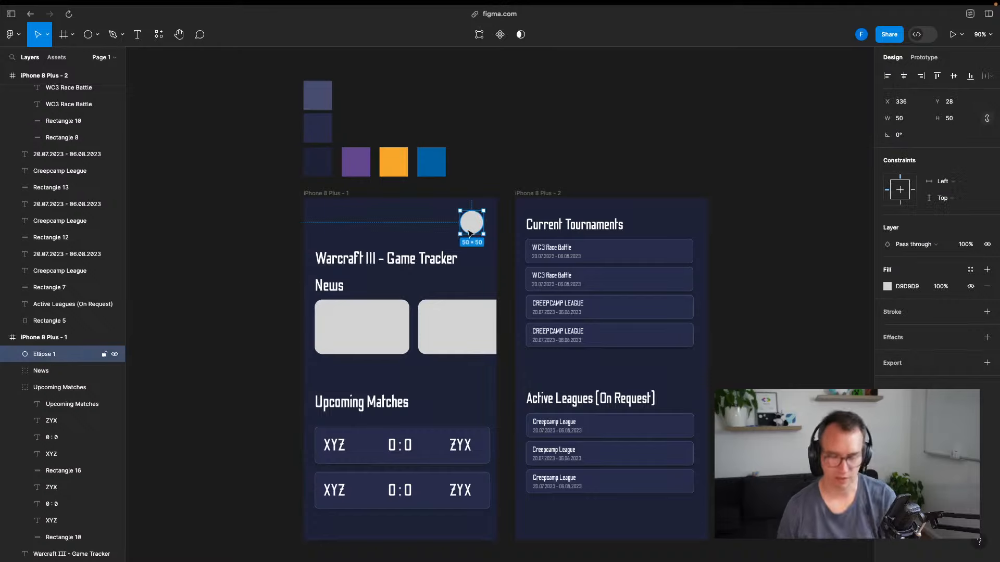
key("Delete")
Move the title up to the frame top and the News row directly beneath it
left_click(405, 256)
left_click_drag(405, 256, 396, 222)
left_click(546, 136)
left_click(561, 135)
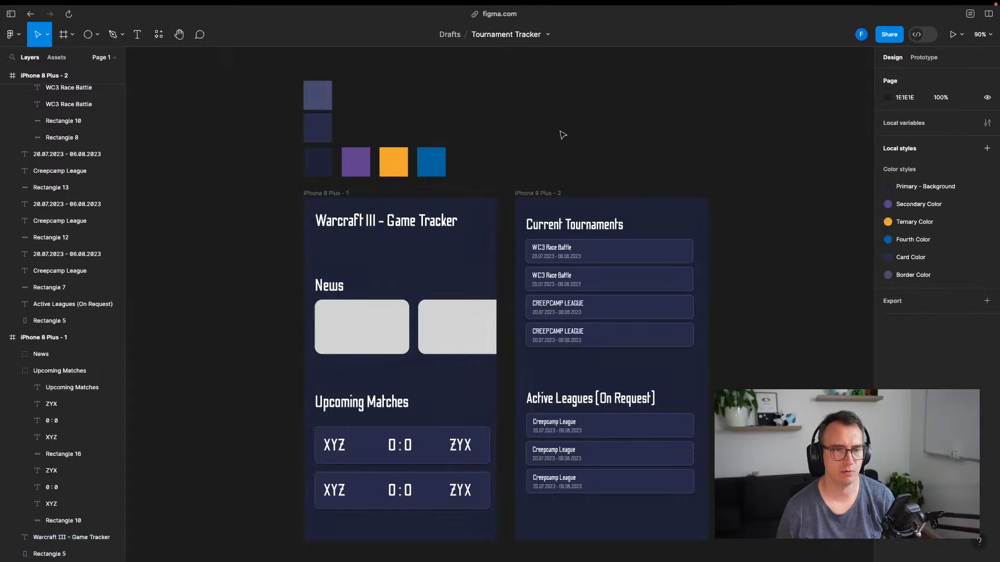
left_click(338, 290)
left_click_drag(337, 291, 341, 253)
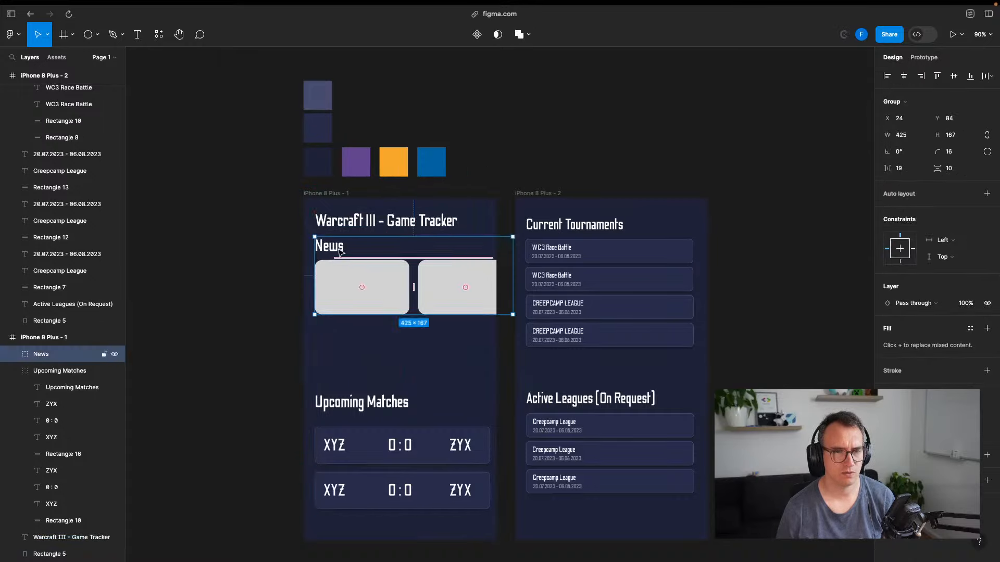
left_click(232, 307)
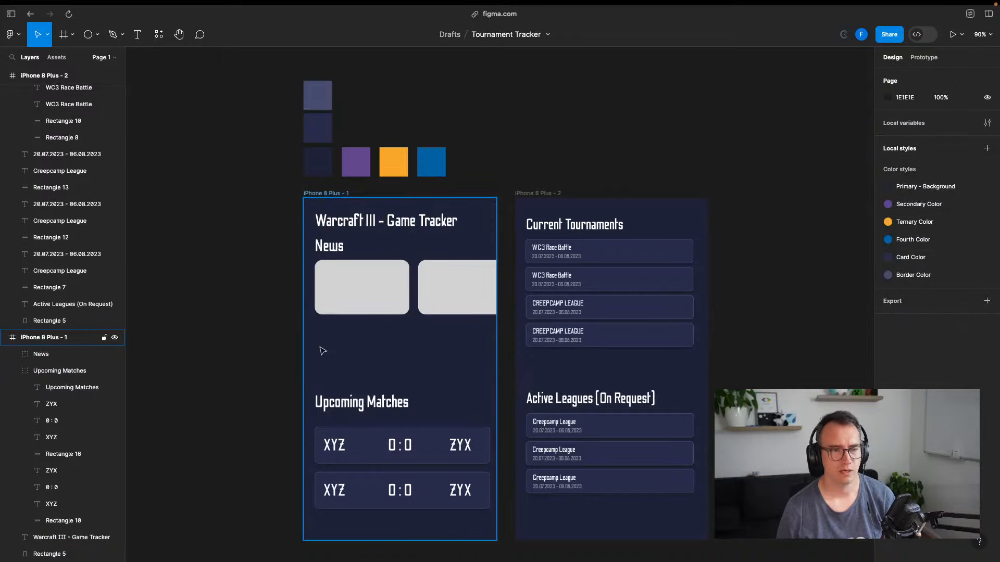
Draw a small button rectangle below the News cards
left_click(96, 38)
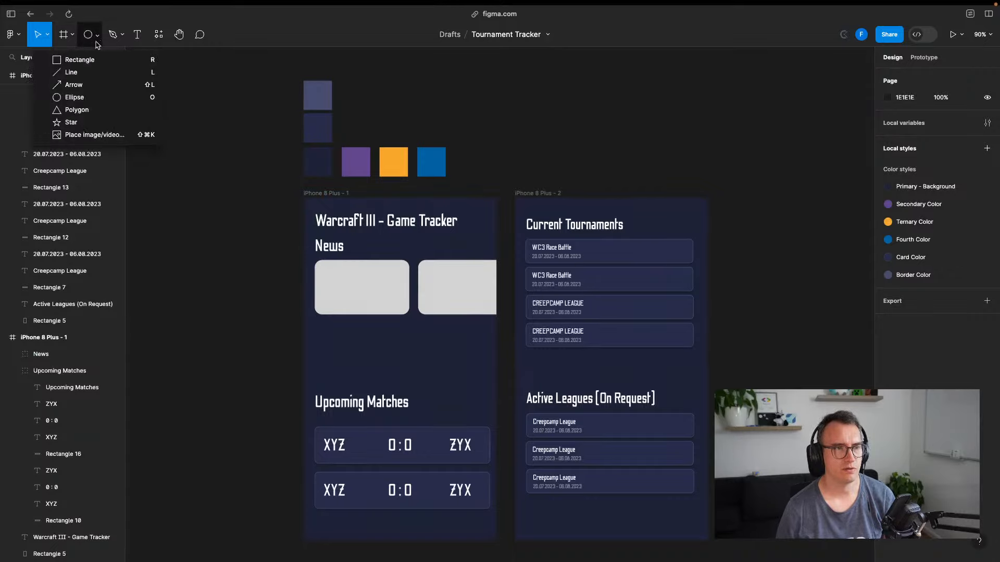
left_click(76, 60)
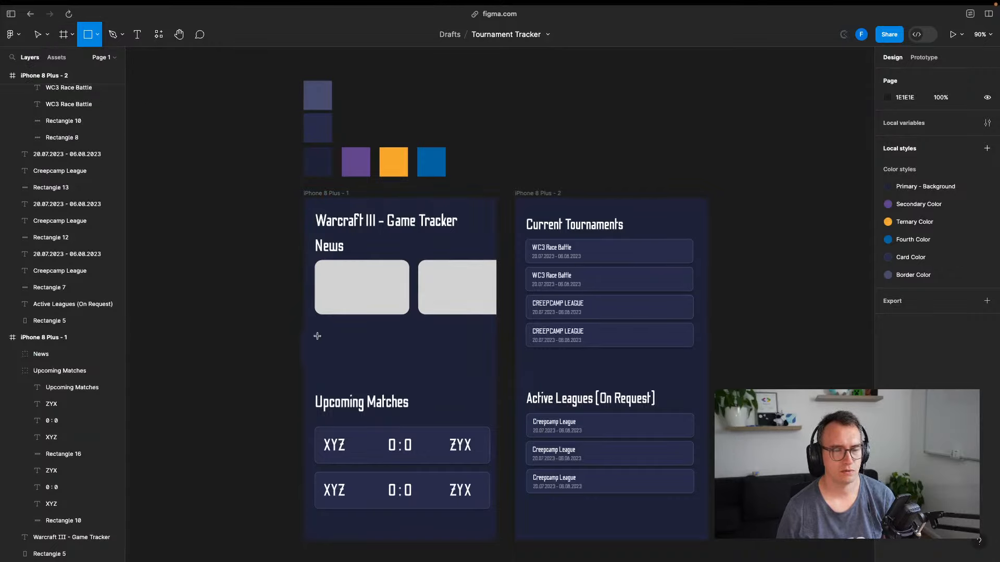
left_click(95, 38)
left_click(75, 60)
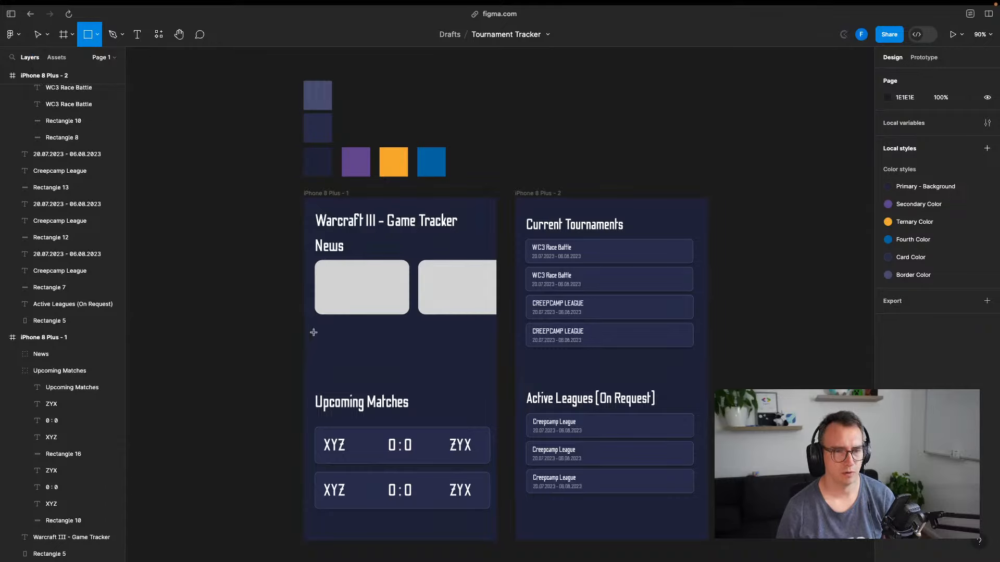
key("Escape")
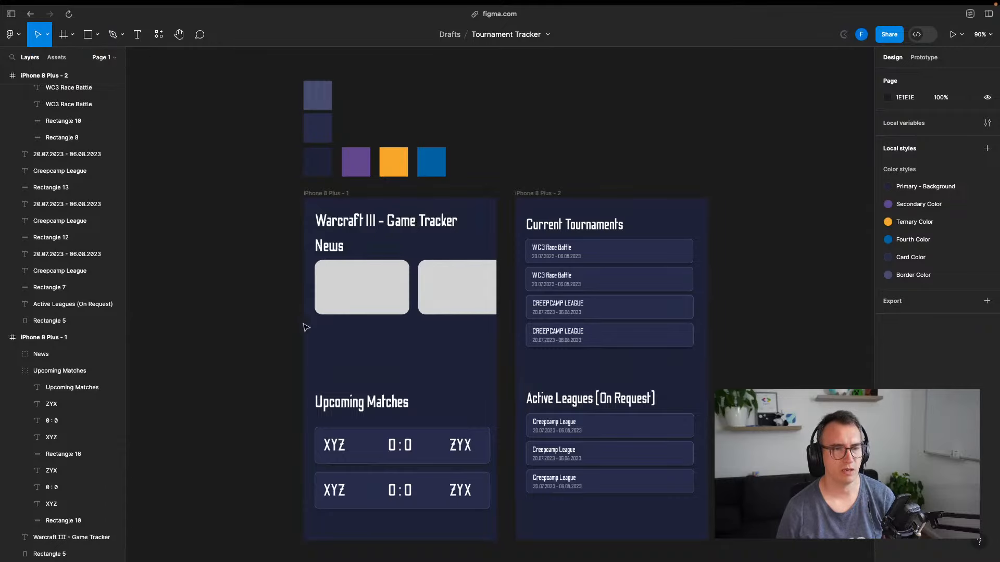
left_click(97, 35)
left_click(79, 60)
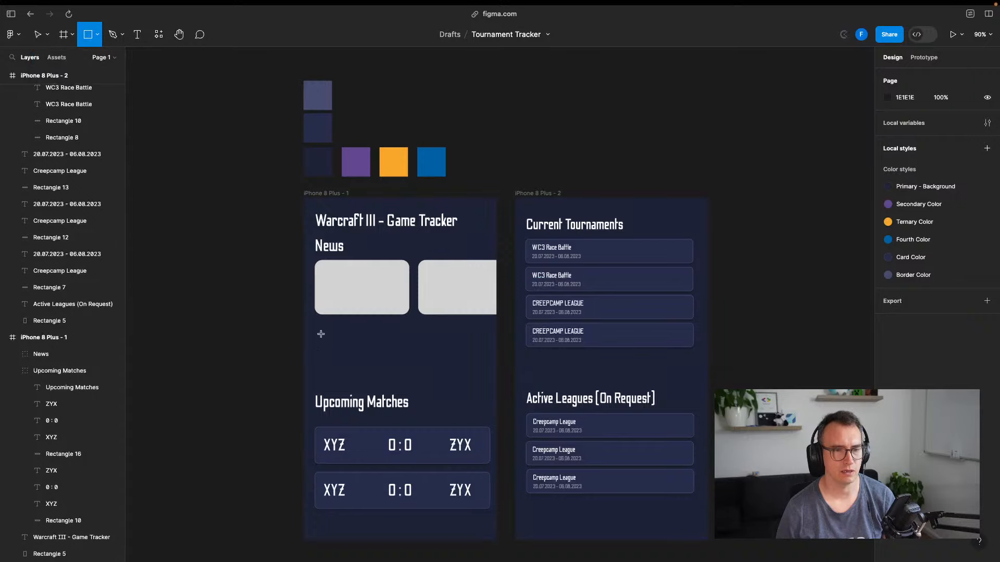
mouse_move(321, 334)
left_mouse_down()
mouse_move(413, 359)
mouse_move(367, 351)
mouse_move(387, 346)
mouse_move(378, 346)
mouse_move(357, 356)
left_mouse_up()
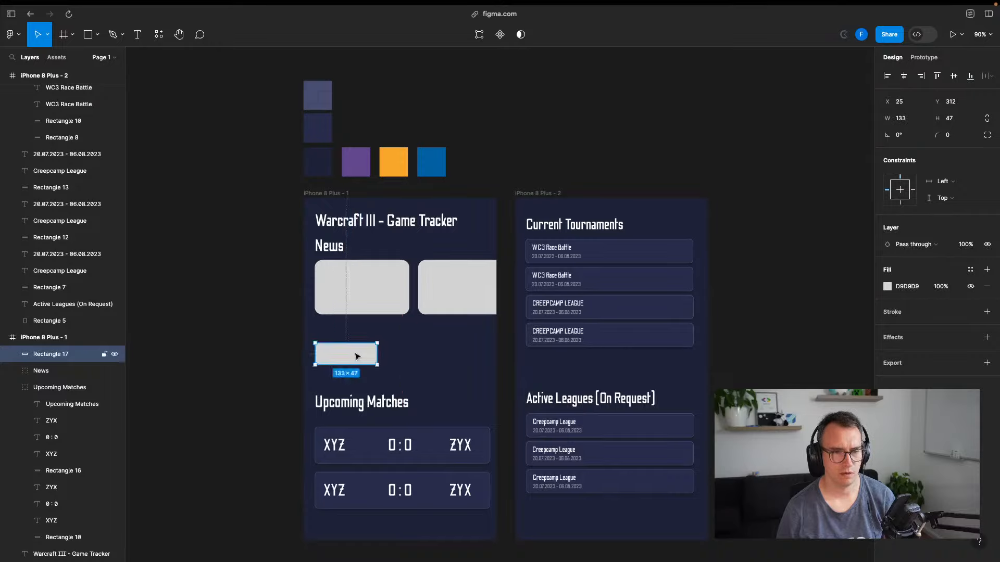
Add a label reading 'Checkout active Tournamnets' over the new rectangle
double_click(357, 357)
key("Escape")
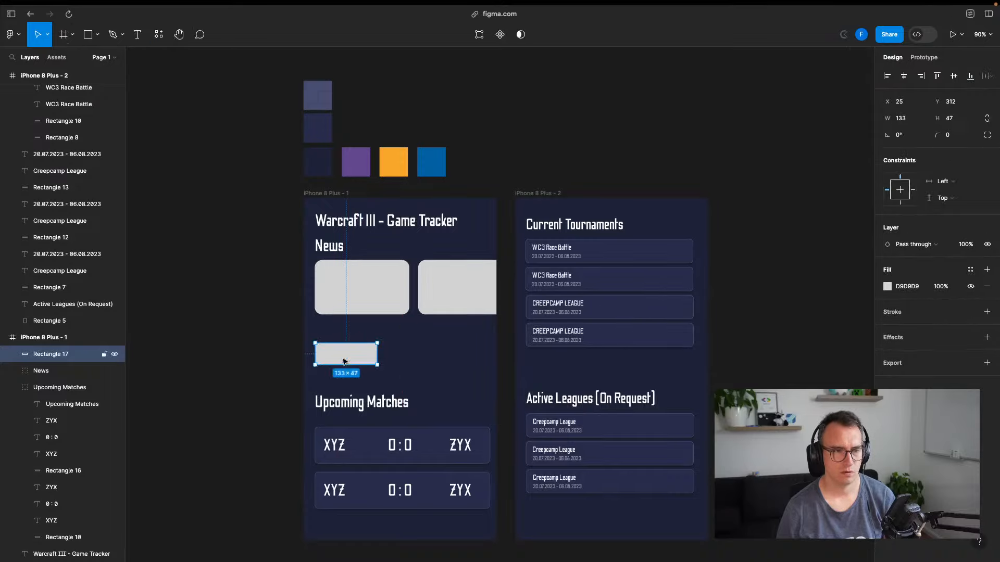
key("t")
left_click(329, 358)
type("Checkout")
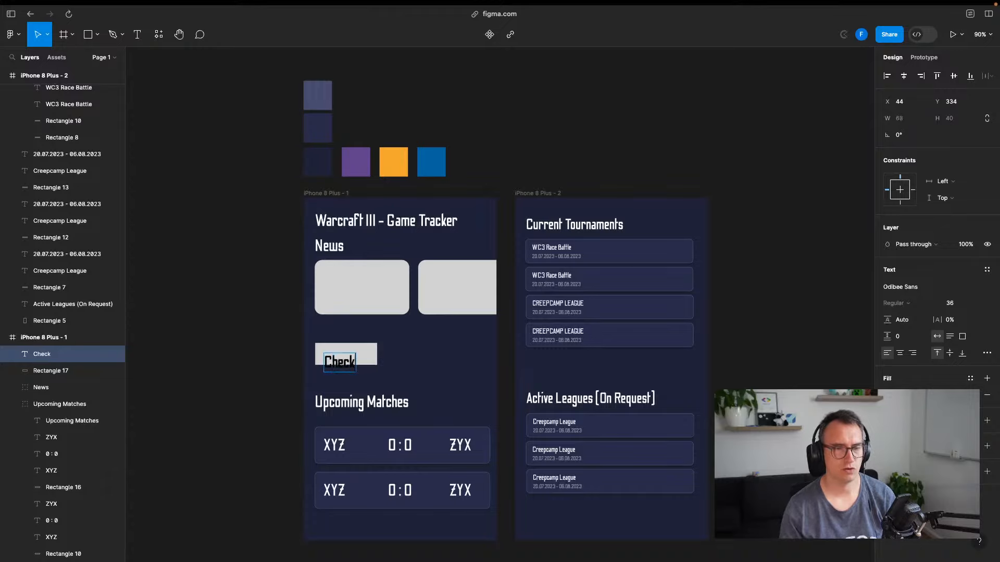
key("alt+BackSpace")
key("alt+BackSpace")
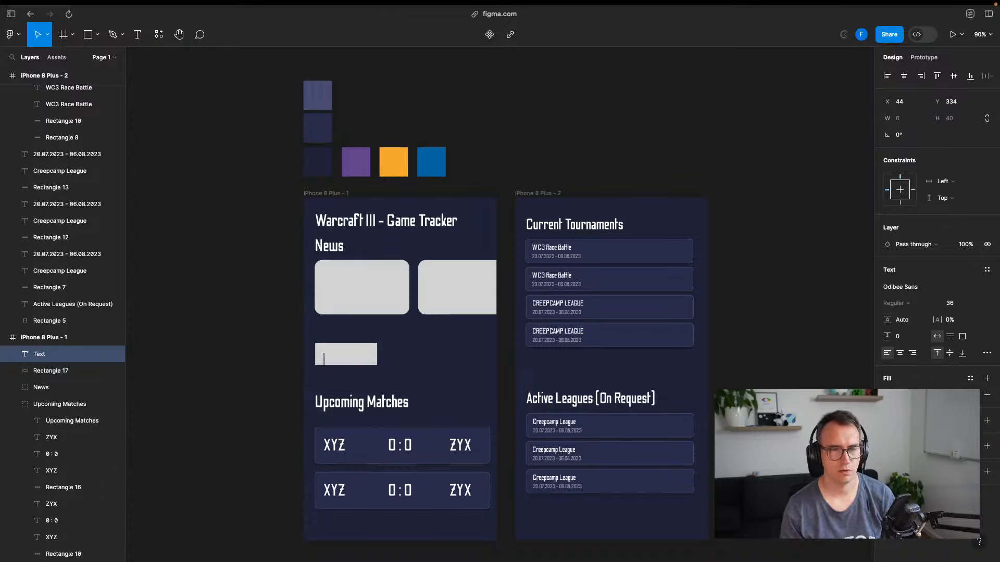
type("Checkout")
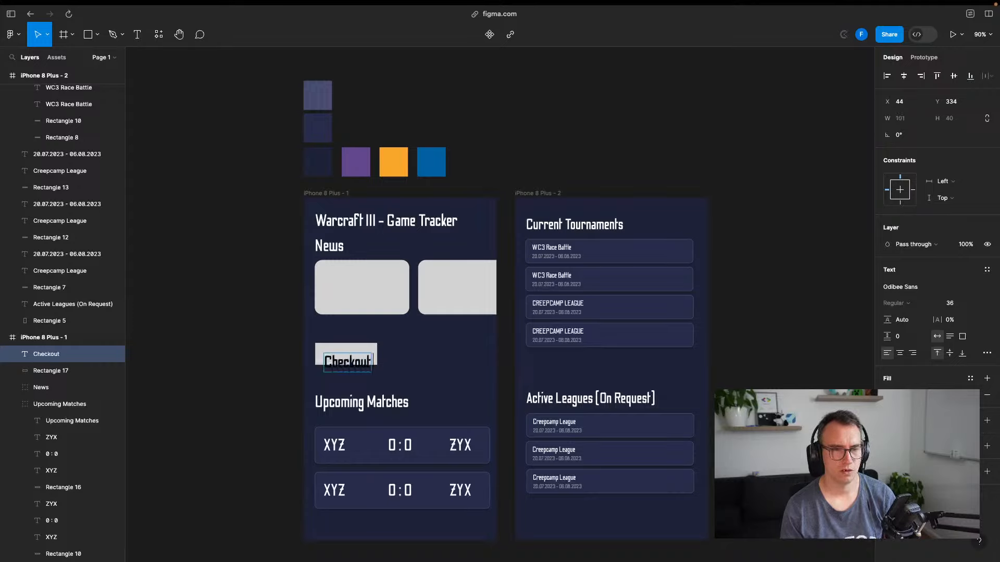
type(" active Tour")
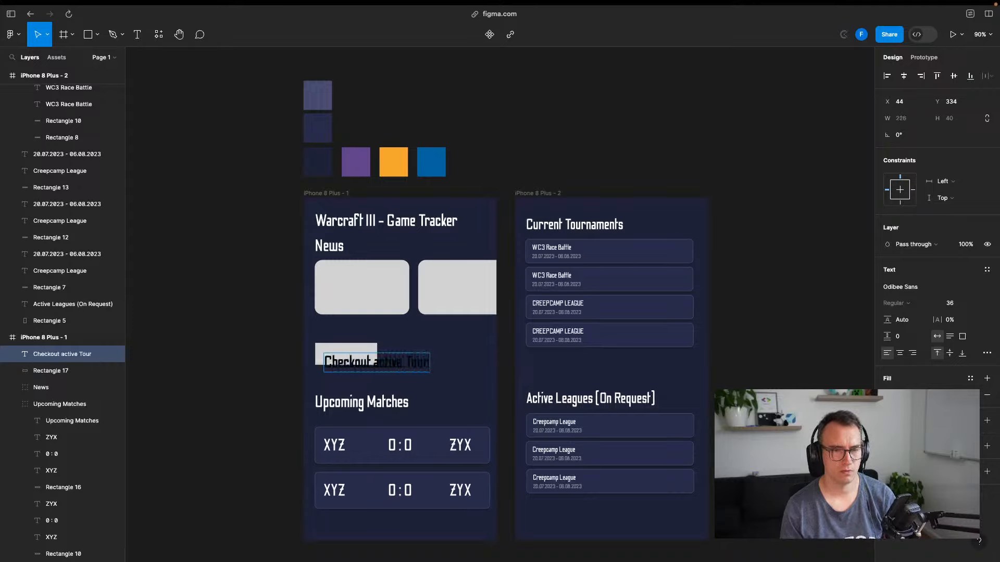
type("namnets")
key("Escape")
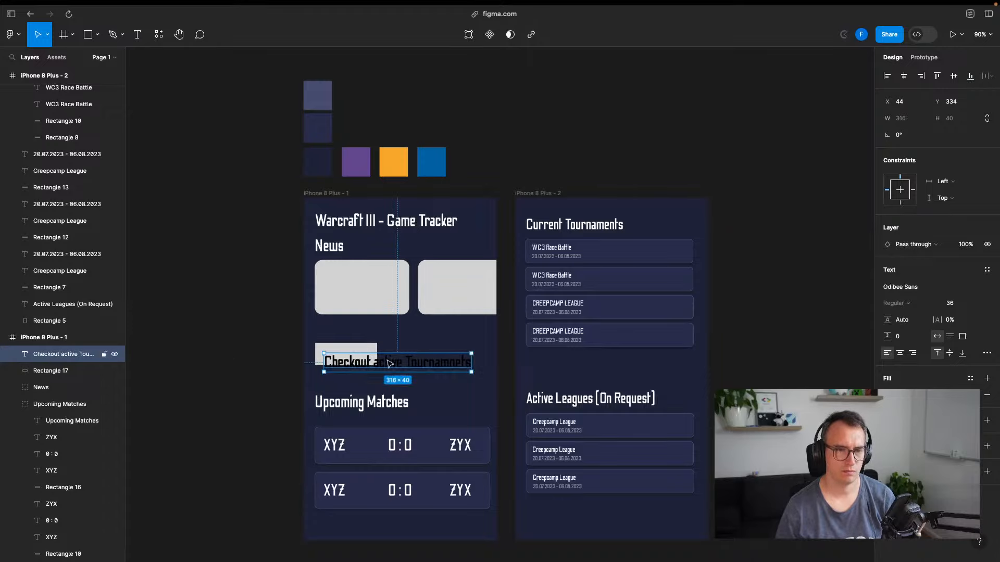
Try a font size of 15 for the label, then revert it to 36
double_click(408, 362)
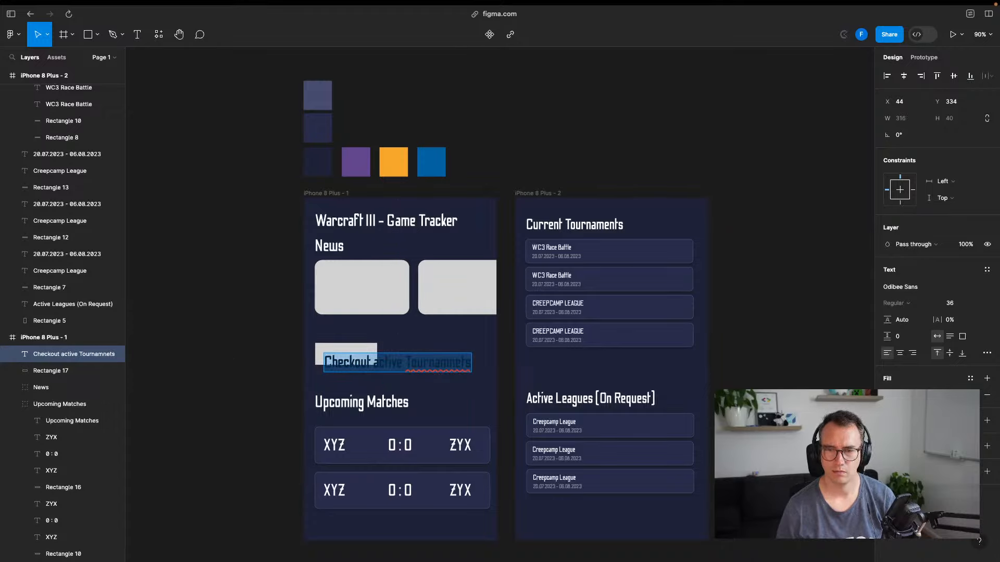
left_click(888, 395)
key("Escape")
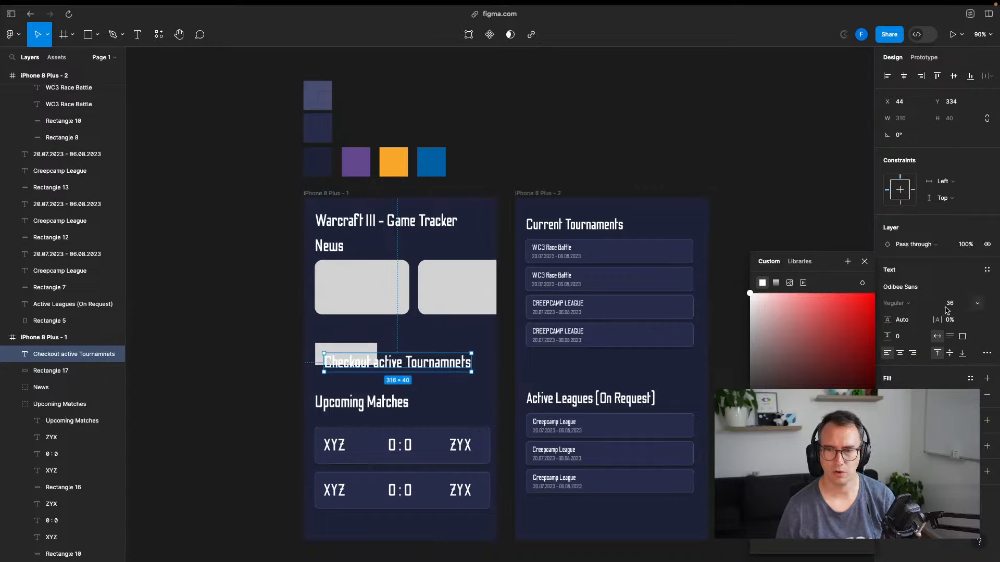
left_click(972, 307)
left_click(976, 305)
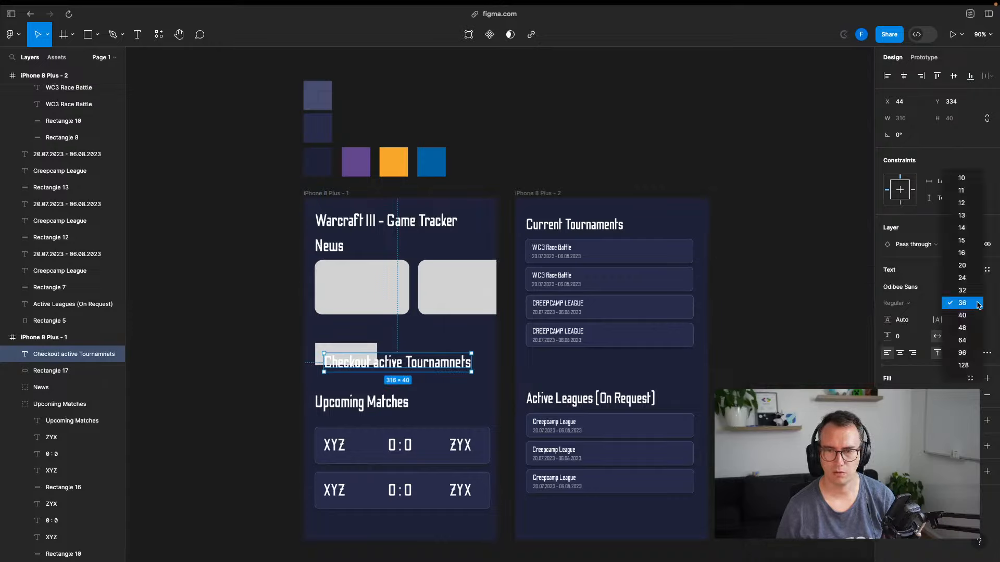
left_click(970, 240)
left_click(968, 304)
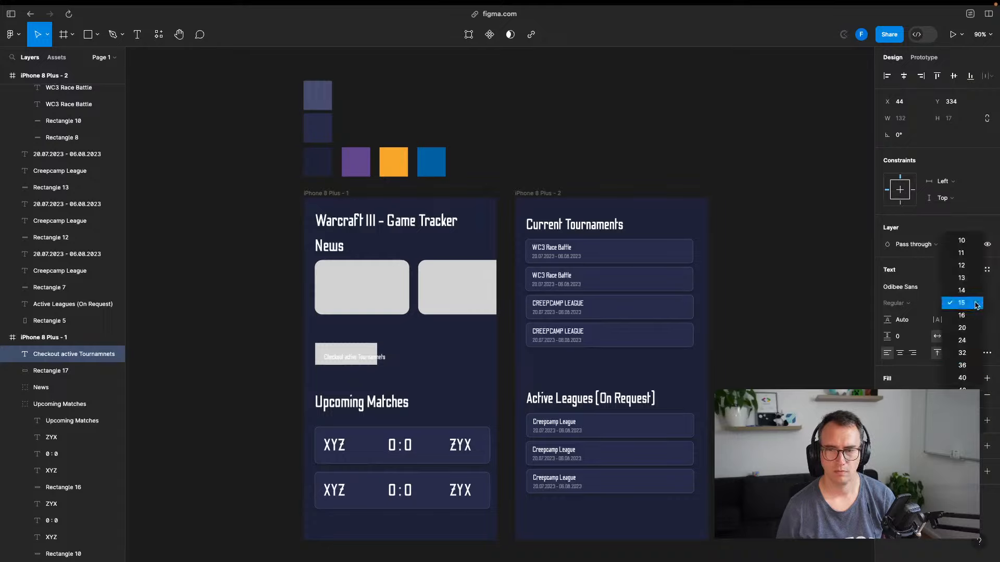
left_click(962, 366)
Change the label text to 'Tournements' and position it on the rectangle
double_click(394, 364)
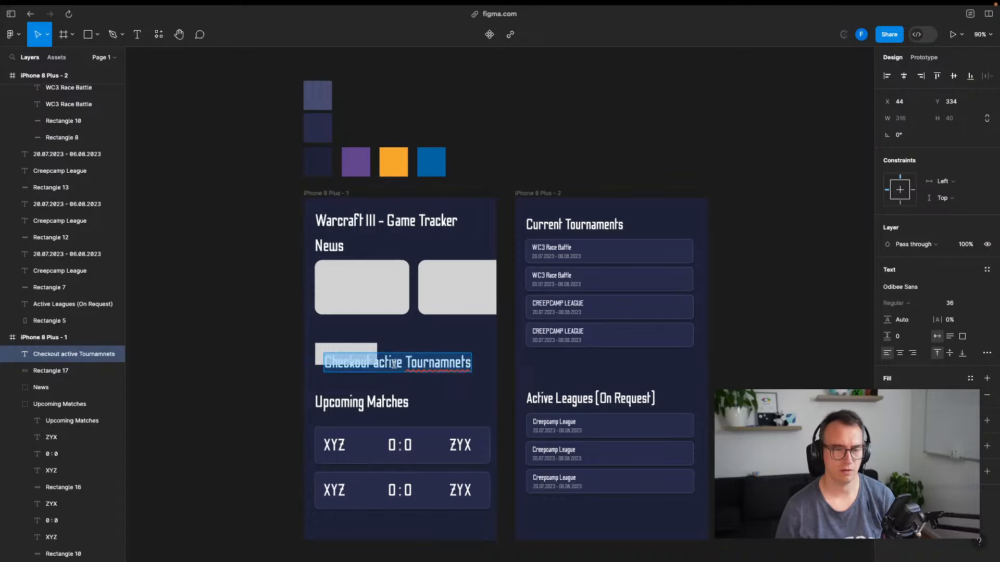
type("Tournements")
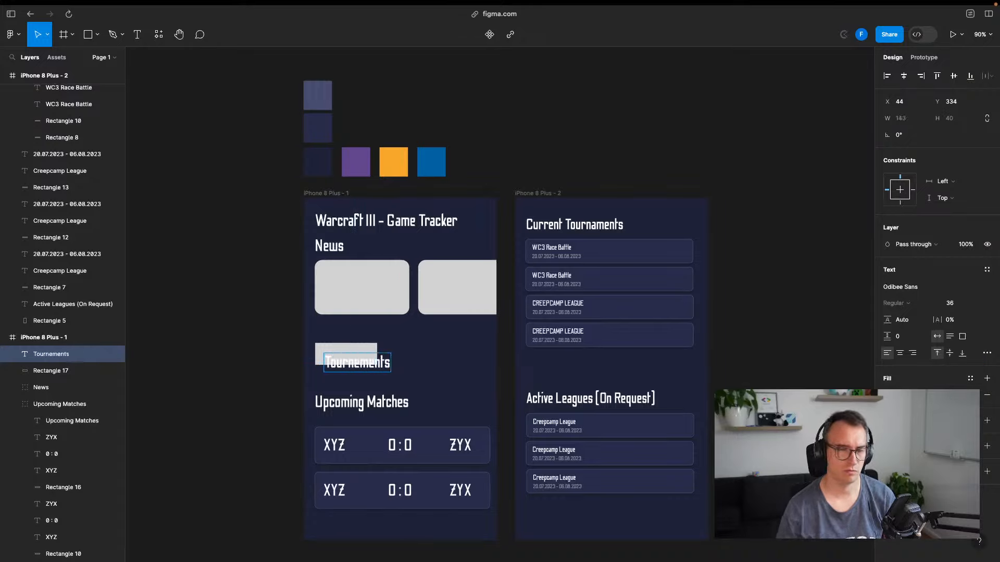
key("Escape")
left_click_drag(375, 370, 370, 361)
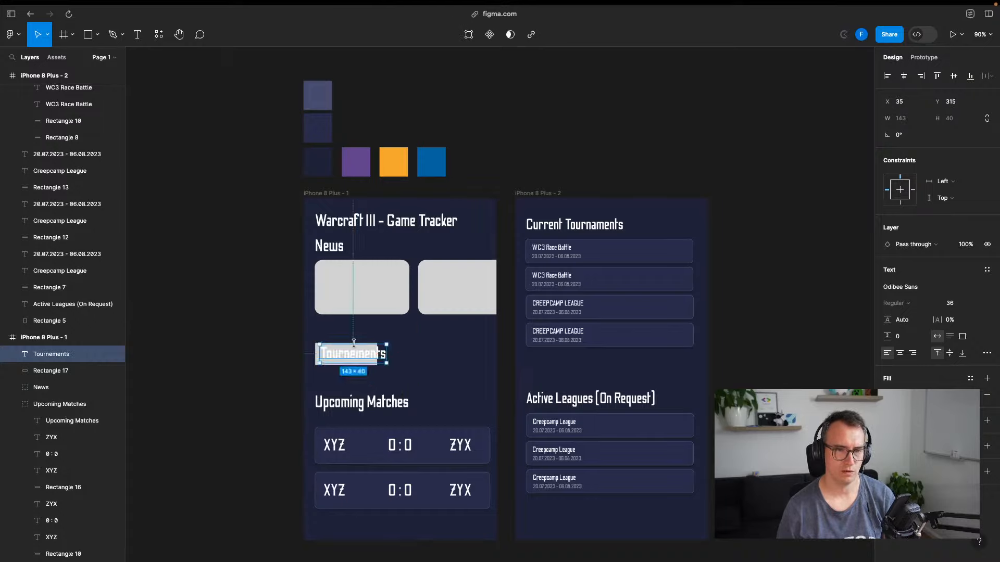
Widen the gray rectangle to 202 and give it a corner radius of 8
left_click(316, 356)
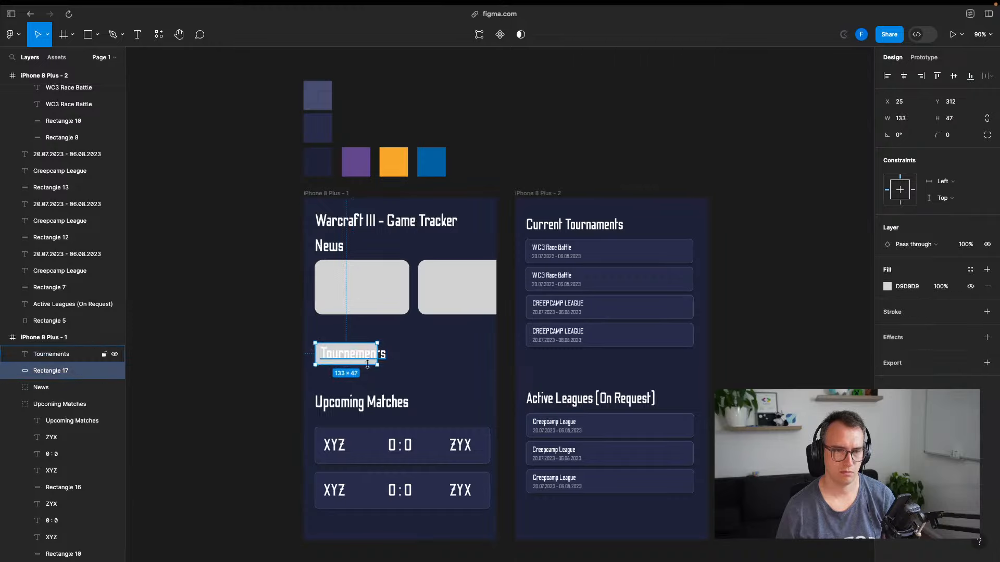
left_click_drag(377, 354, 409, 354)
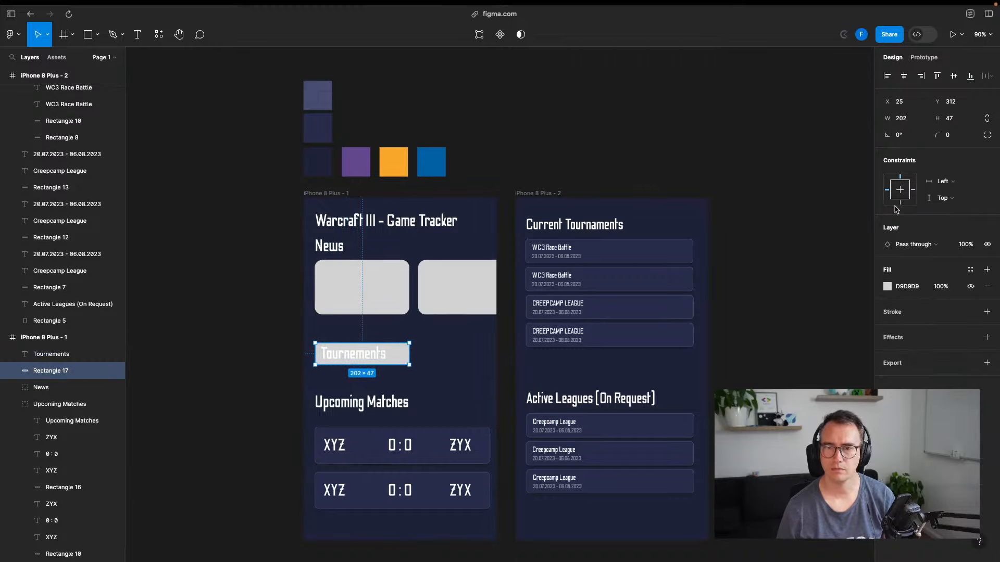
left_click(953, 136)
type("8")
key("Return")
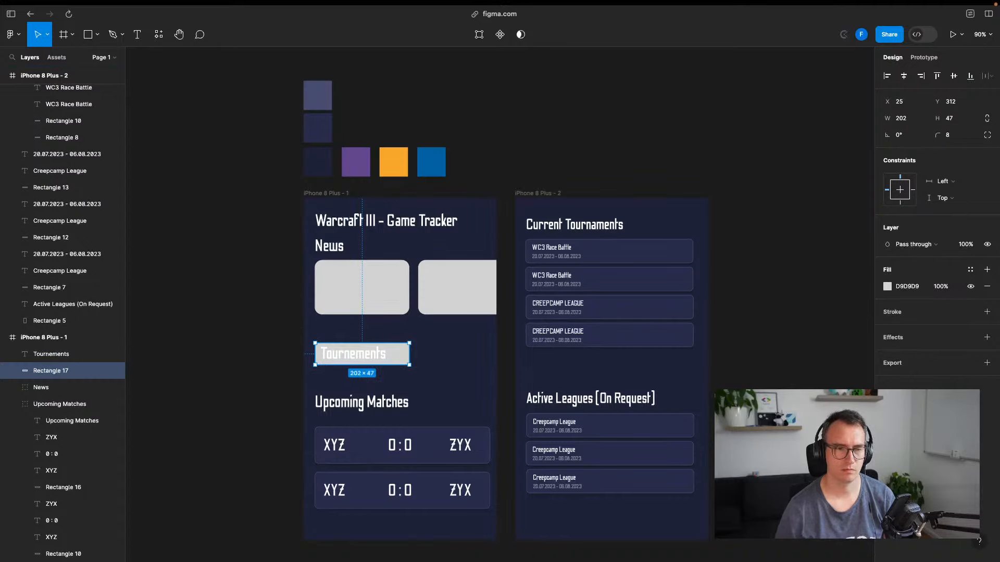
Delete the Tournements text layer from the bar
scroll(410, 366, "down", 5)
scroll(409, 366, "up", 8)
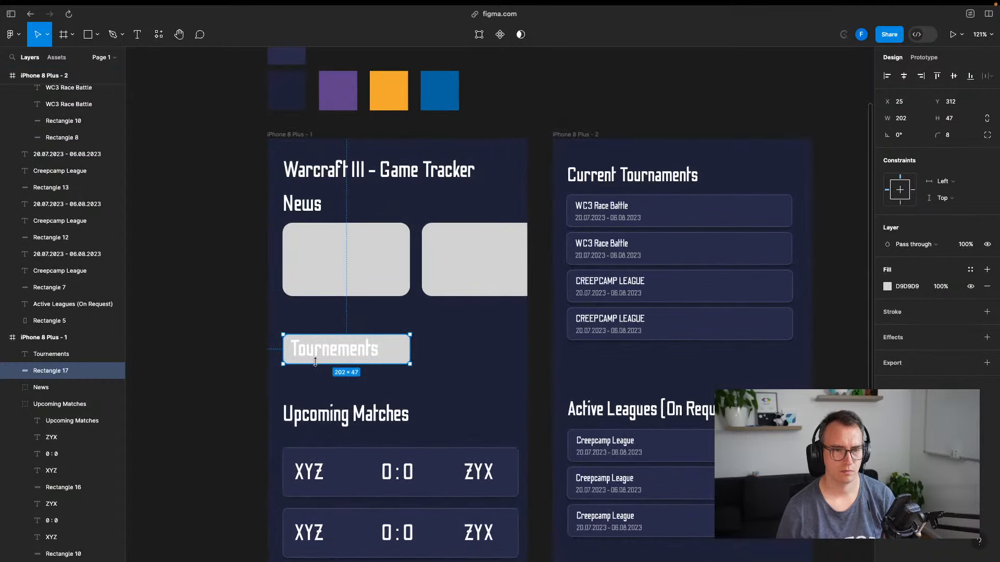
scroll(312, 359, "up", 5)
left_click_drag(301, 299, 321, 287)
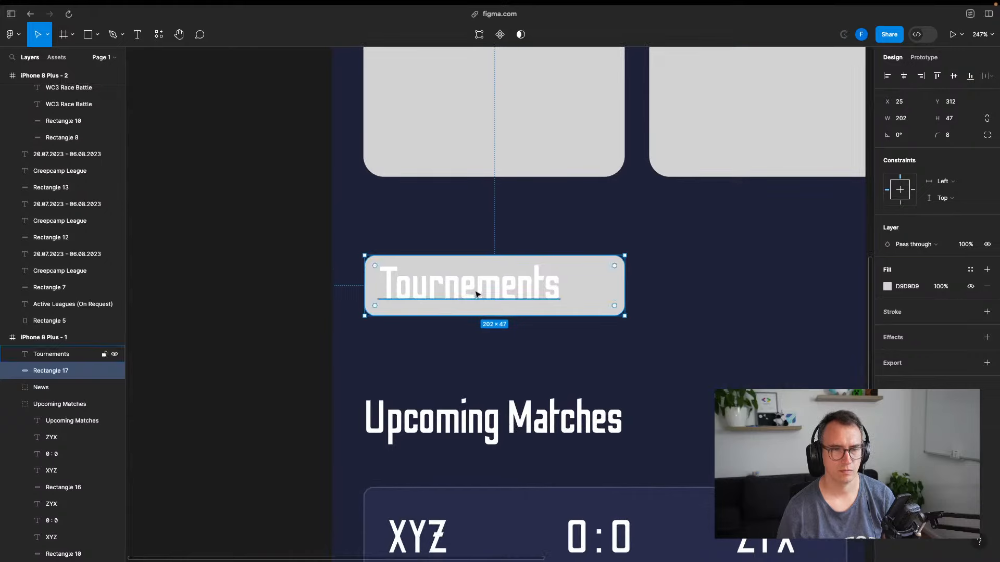
left_click(476, 294)
key("Delete")
Give the bar a linear gradient fill using blue and orange sampled from the swatches
left_click(580, 302)
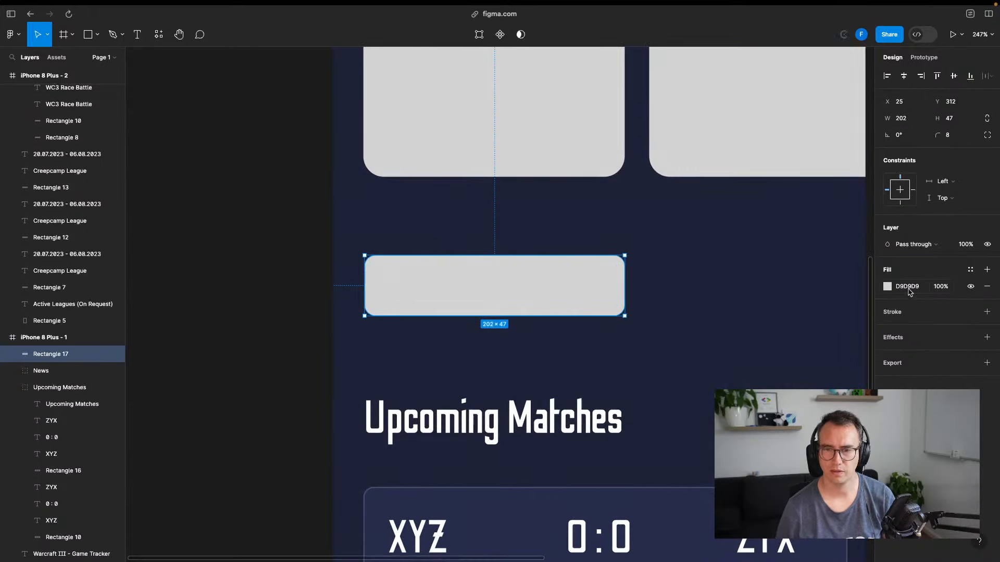
left_click(887, 287)
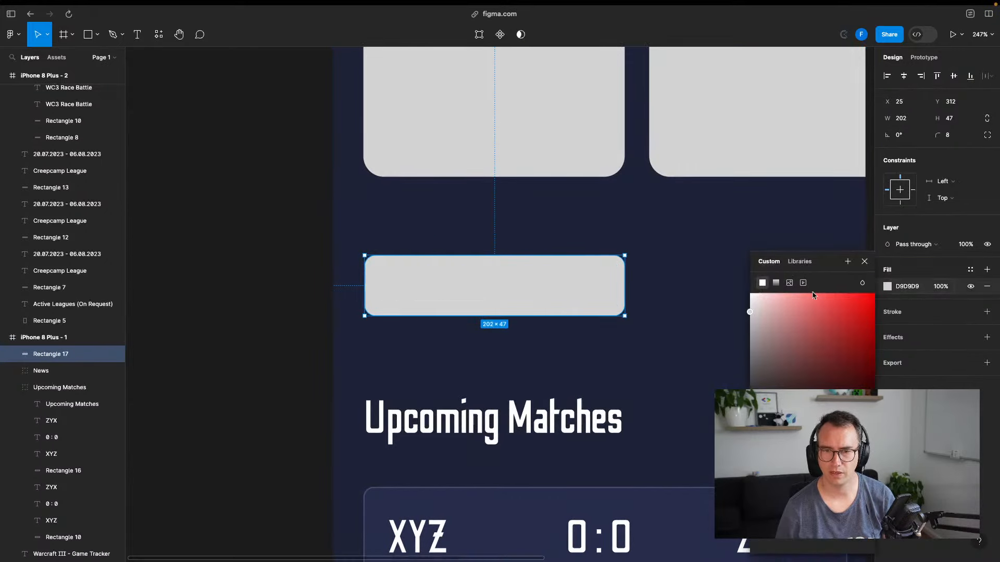
left_click(776, 283)
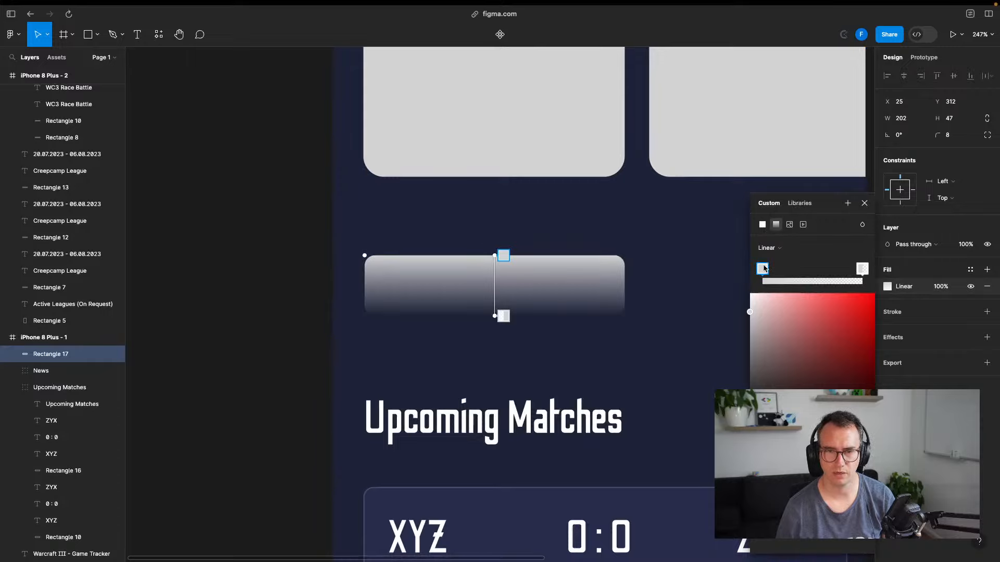
left_click(800, 430)
mouse_move(811, 336)
left_mouse_down()
mouse_move(841, 314)
mouse_move(809, 335)
left_mouse_up()
scroll(518, 173, "up", 10)
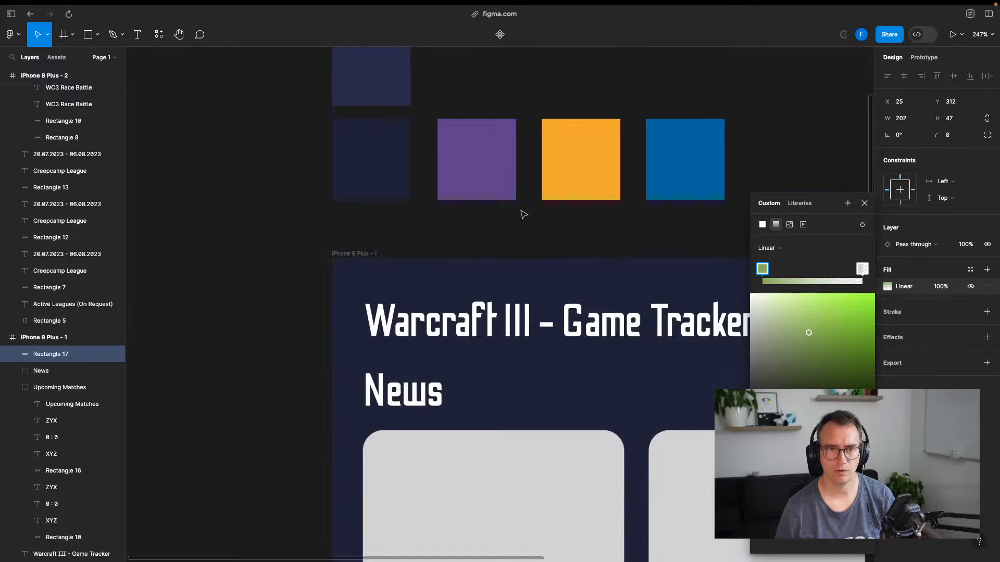
key("i")
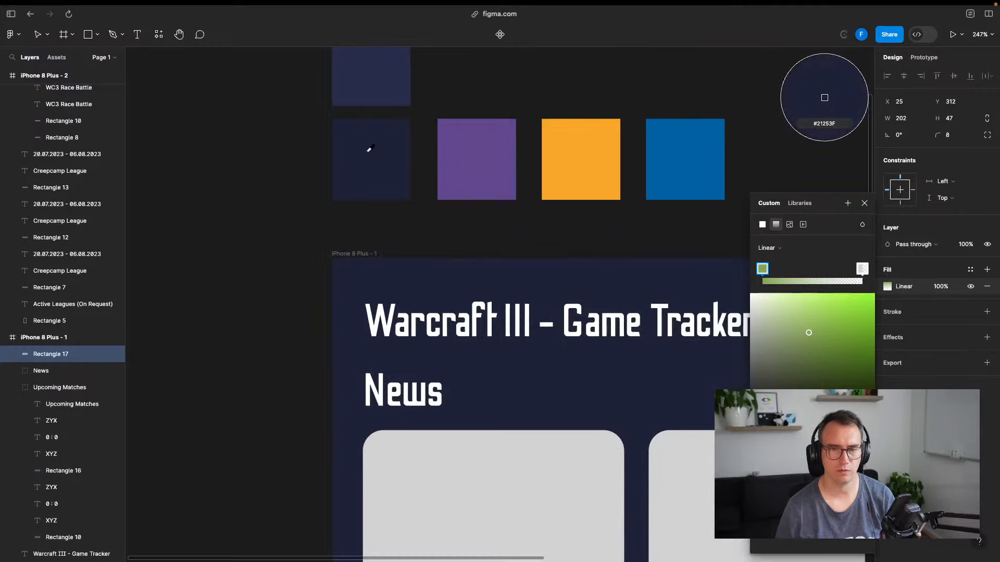
left_click(683, 156)
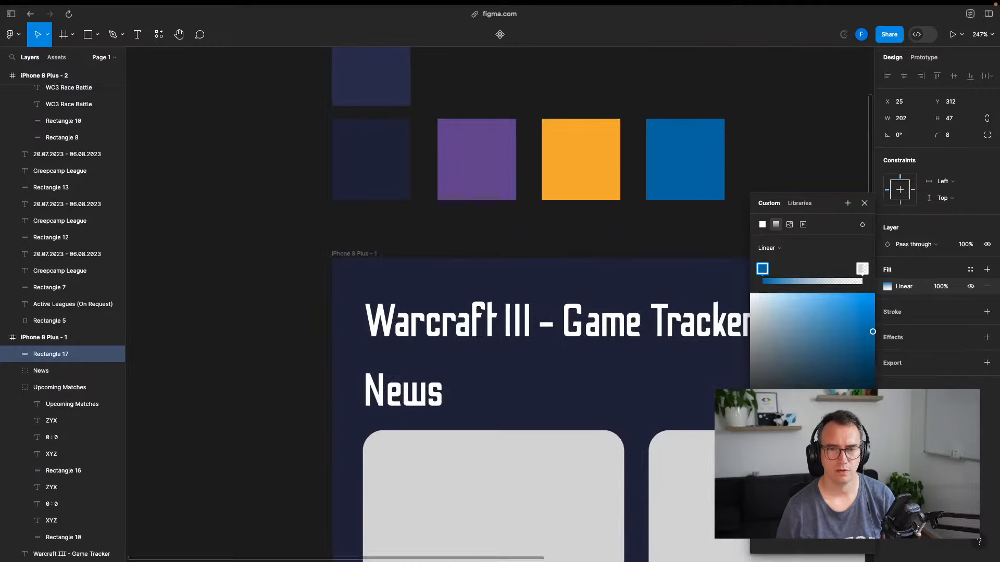
left_click(863, 269)
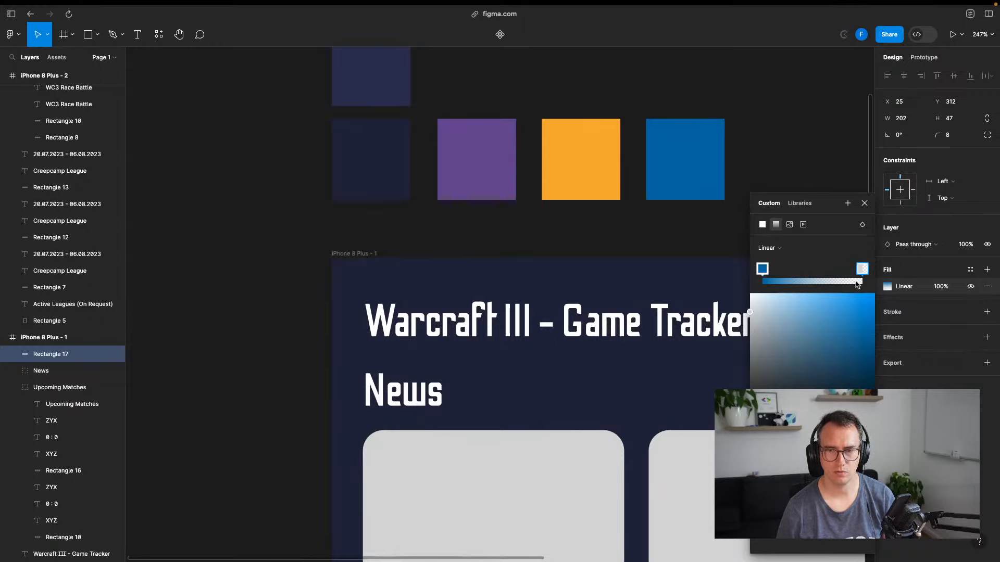
key("i")
left_click(583, 179)
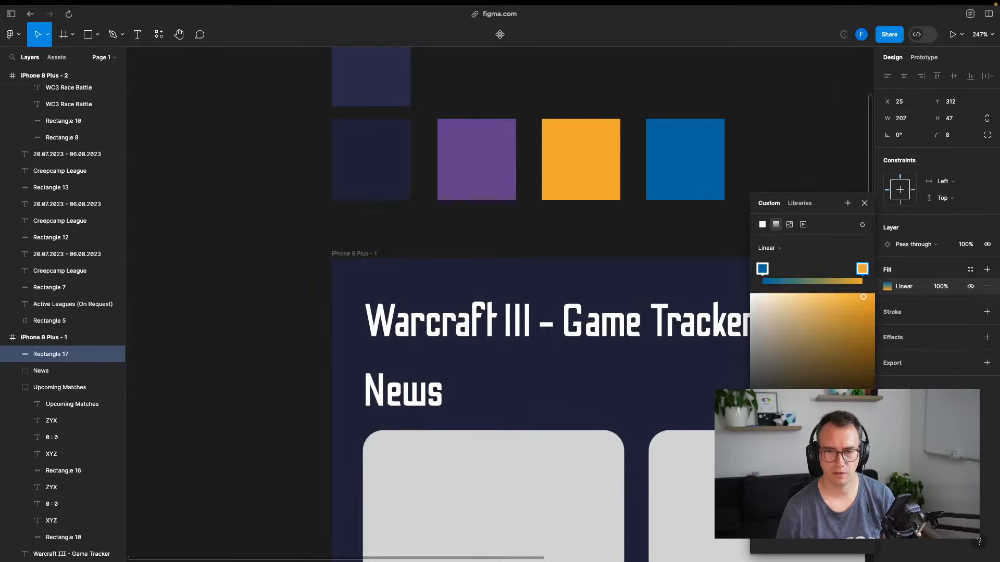
Run the gradient horizontally, orange at the left edge, and drag a copy rightward
scroll(587, 298, "down", 10)
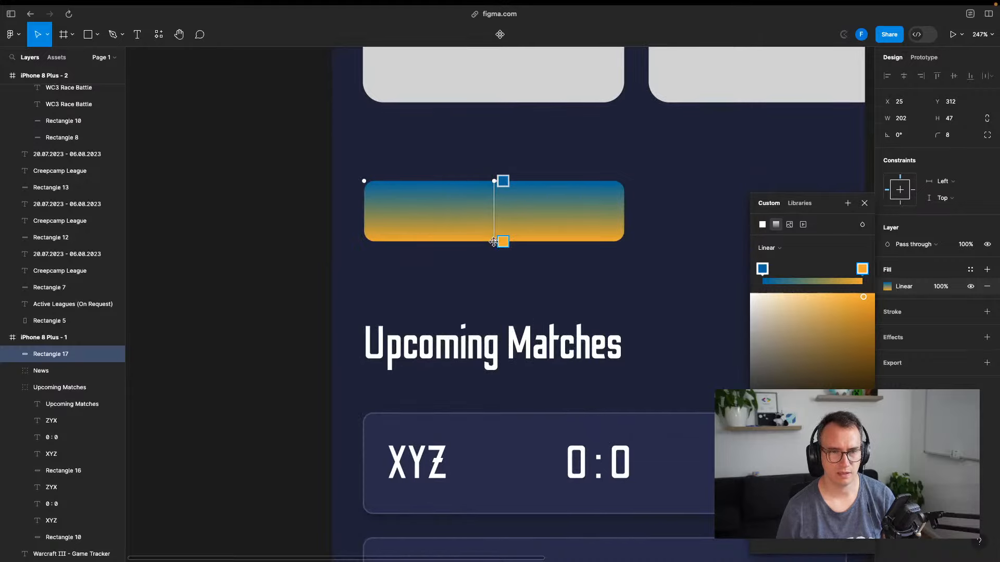
left_click_drag(493, 243, 431, 204)
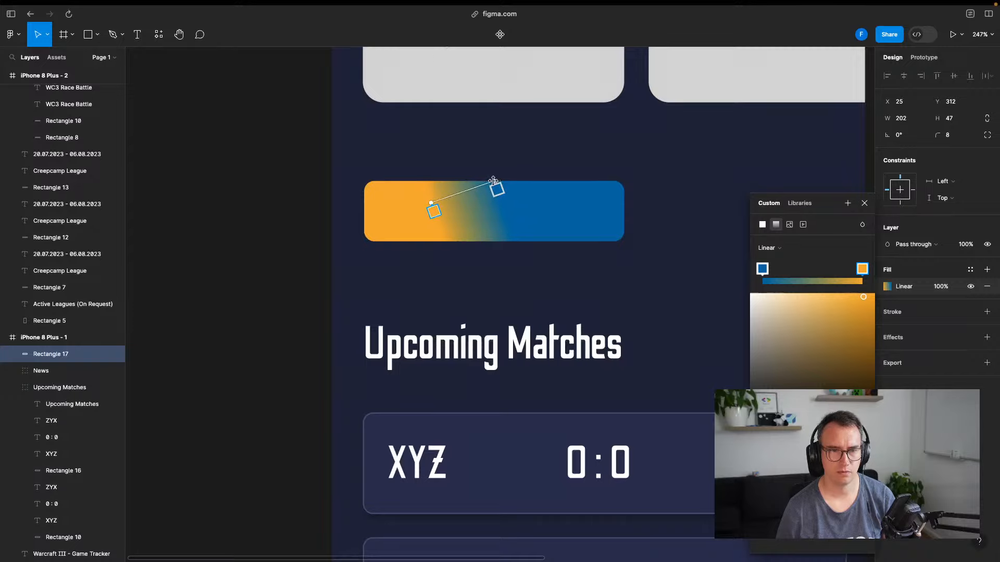
left_click_drag(493, 181, 610, 203)
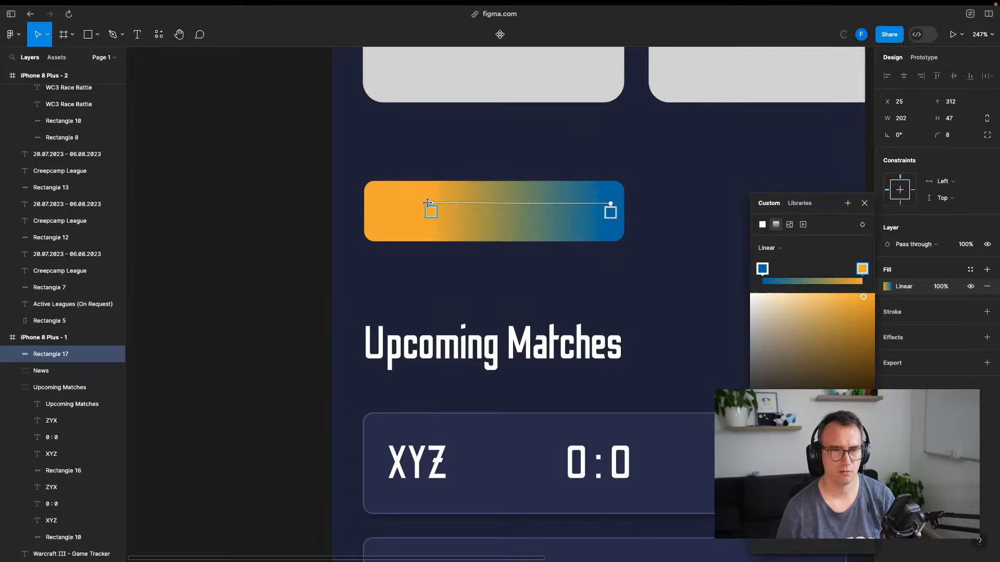
left_click_drag(429, 203, 378, 205)
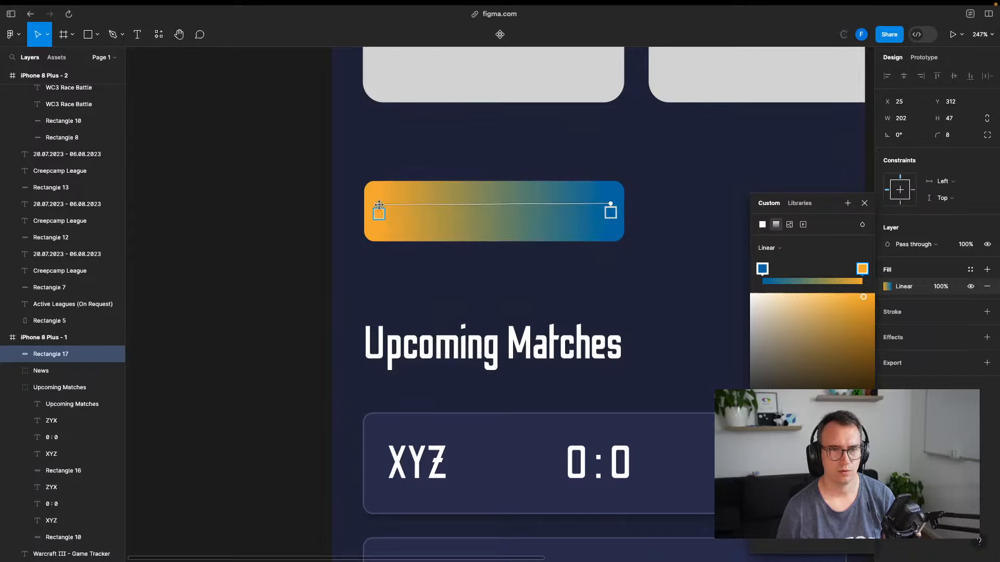
left_click(864, 203)
left_click_drag(458, 227, 710, 269)
Duplicate the gradient bar and narrow both bars so the copy sits beside the original
key("super+d")
left_click(541, 266)
left_click_drag(561, 265, 474, 265)
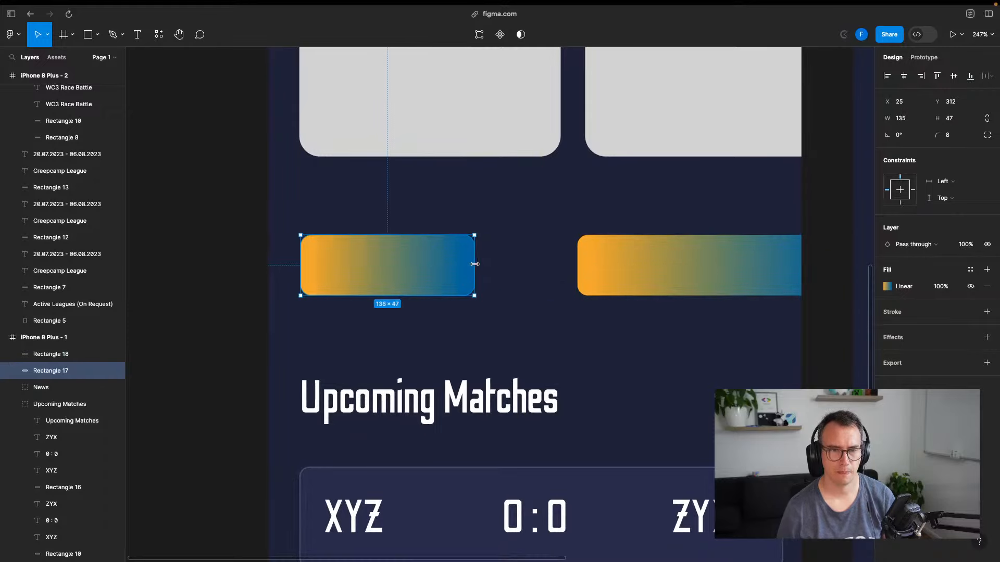
left_click_drag(683, 268, 631, 268)
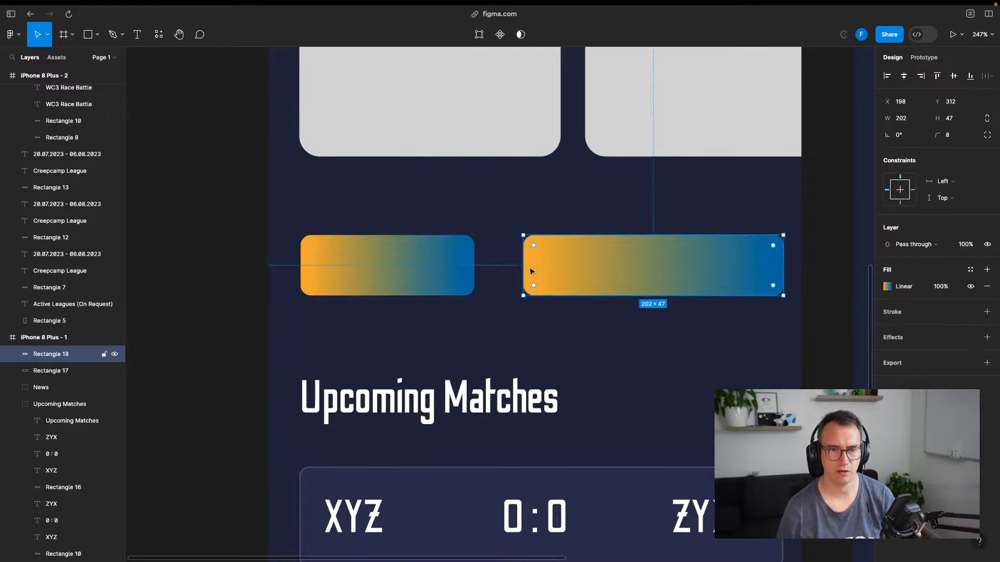
left_click_drag(523, 265, 580, 260)
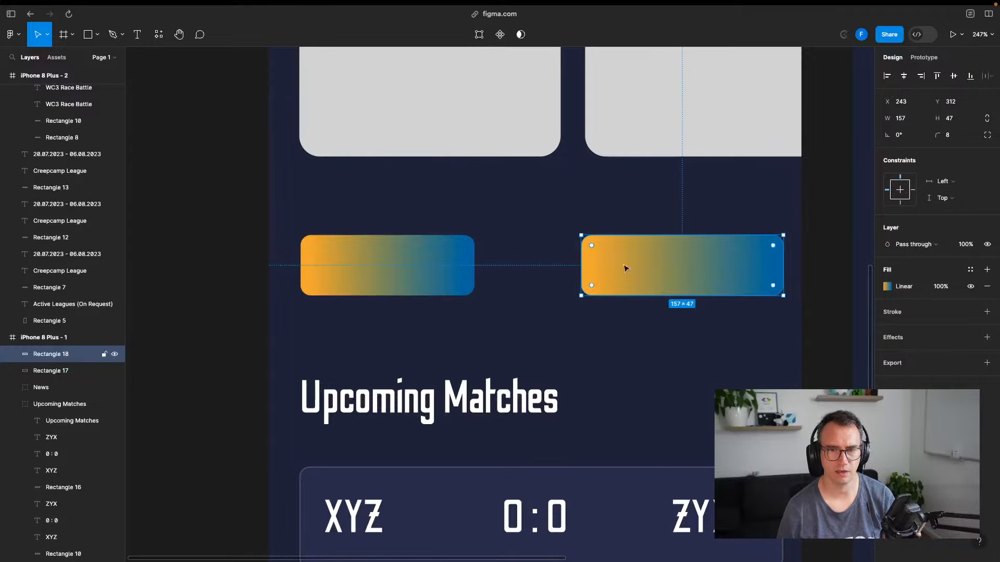
Adjust both bars' widths and positions so they sit side by side across the frame
scroll(655, 270, "right", 2)
left_click(441, 283)
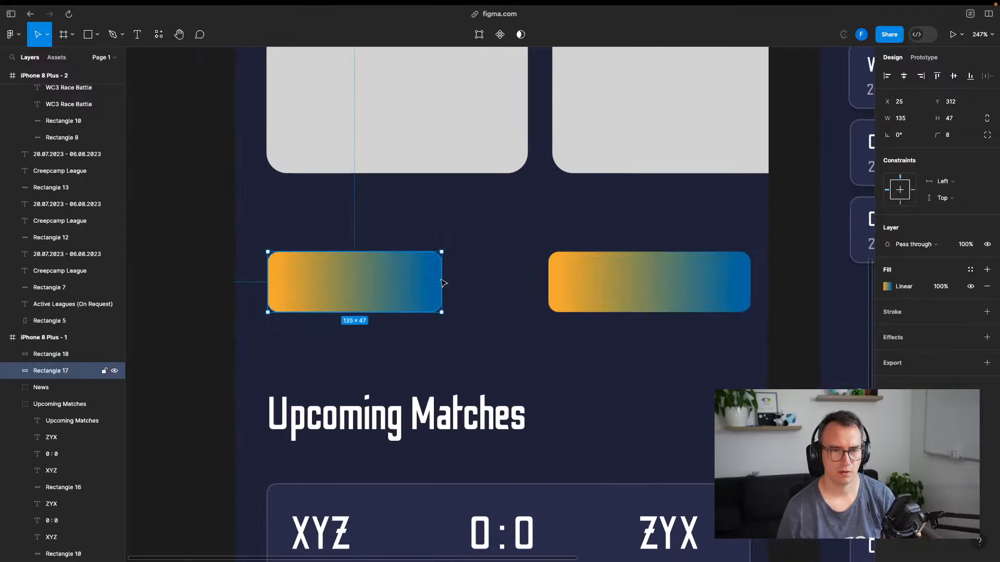
left_click_drag(442, 280, 421, 284)
left_click_drag(662, 283, 616, 288)
left_click(474, 282)
mouse_move(480, 281)
left_mouse_down()
mouse_move(508, 282)
mouse_move(498, 281)
left_mouse_up()
left_click(557, 286)
left_click(488, 288)
left_click(585, 283)
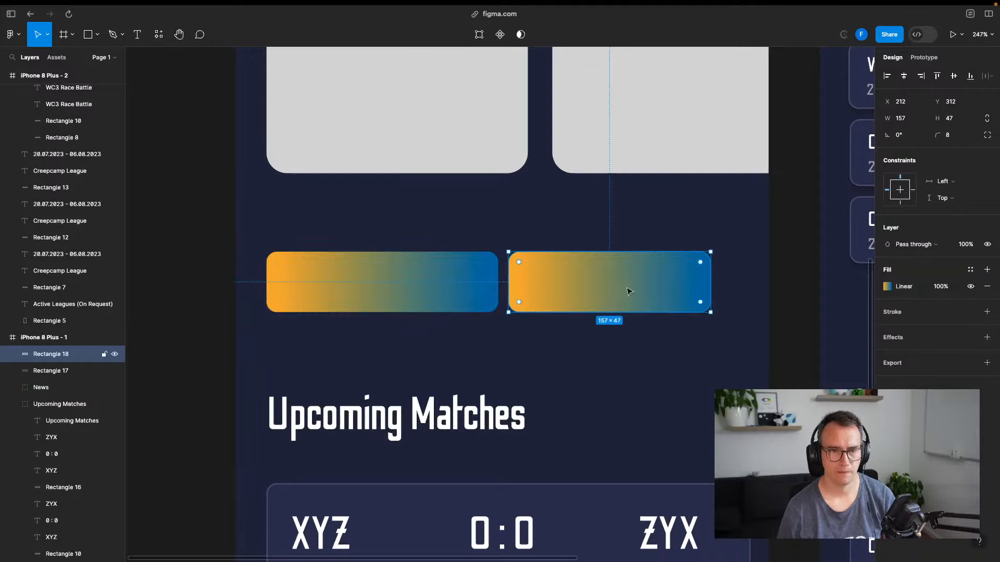
left_click_drag(510, 279, 520, 281)
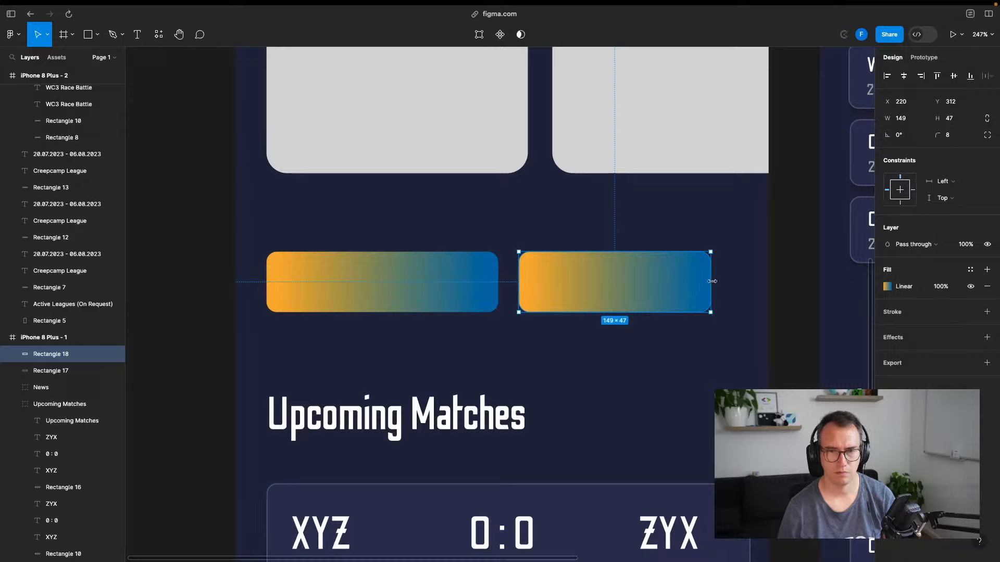
left_click_drag(711, 282, 732, 280)
Fine-tune the right bar's width to 169 while checking its distances to the frame edges
key("alt")
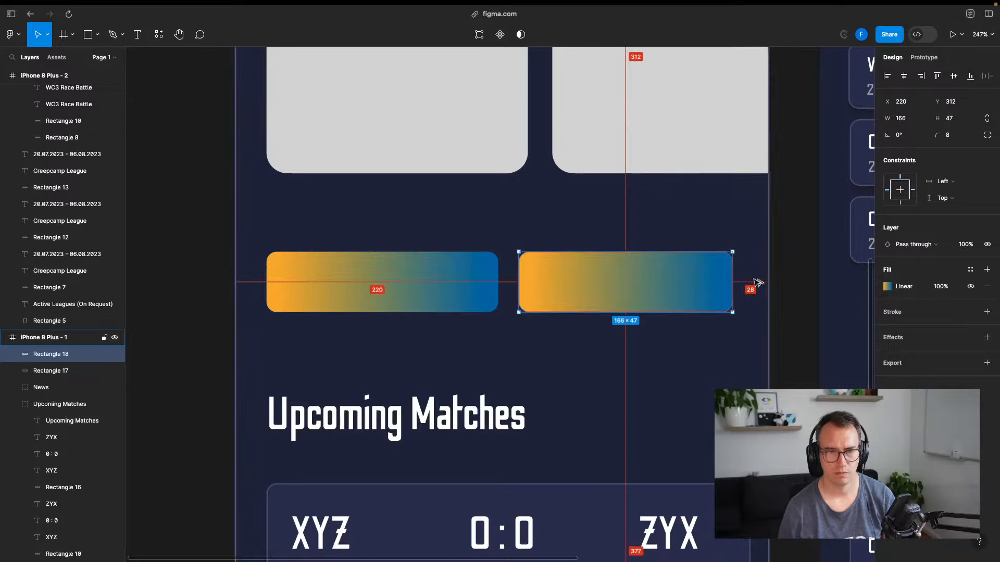
left_click(348, 292)
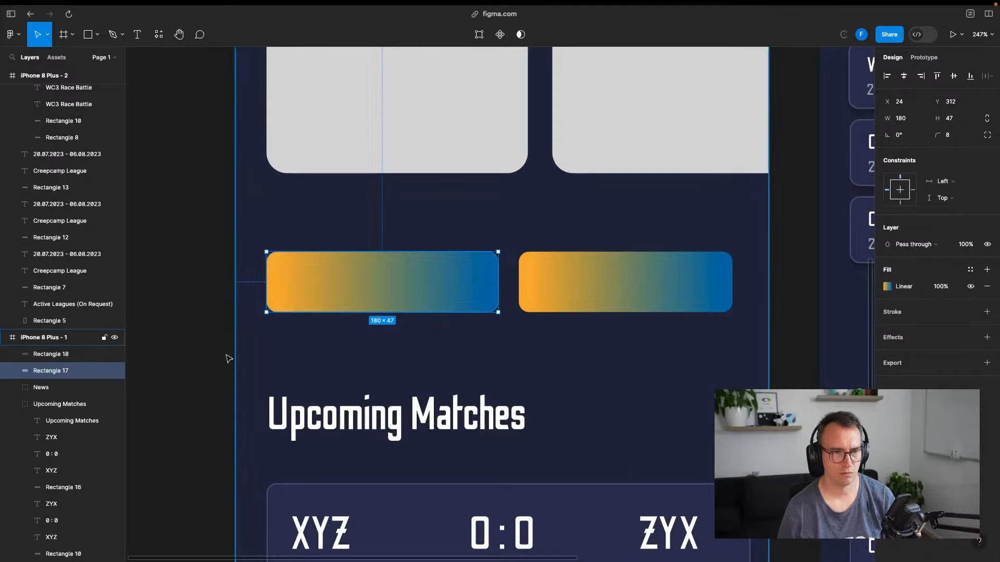
left_click(228, 355)
left_click(291, 305)
key("alt")
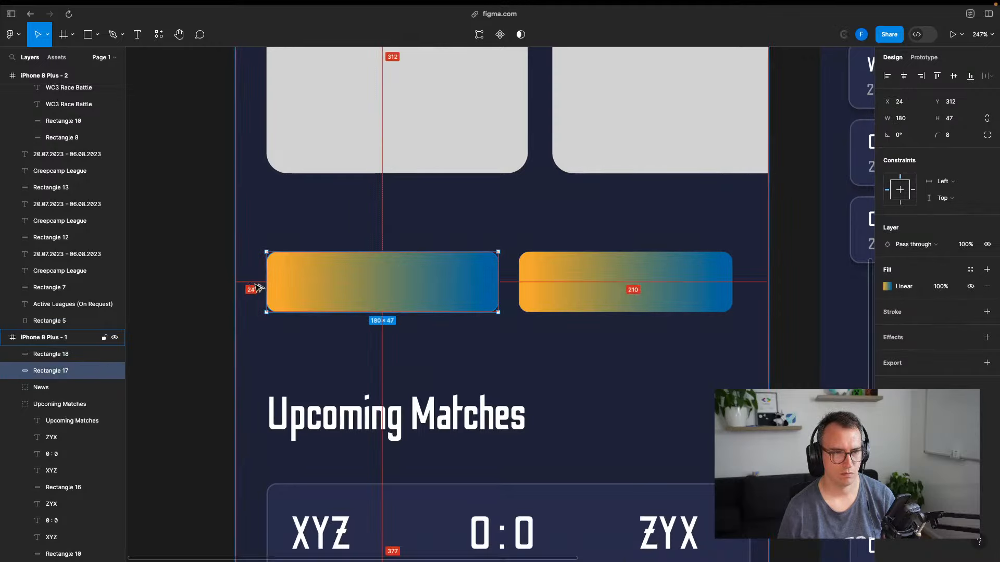
left_click(654, 297)
left_click_drag(731, 285, 742, 285)
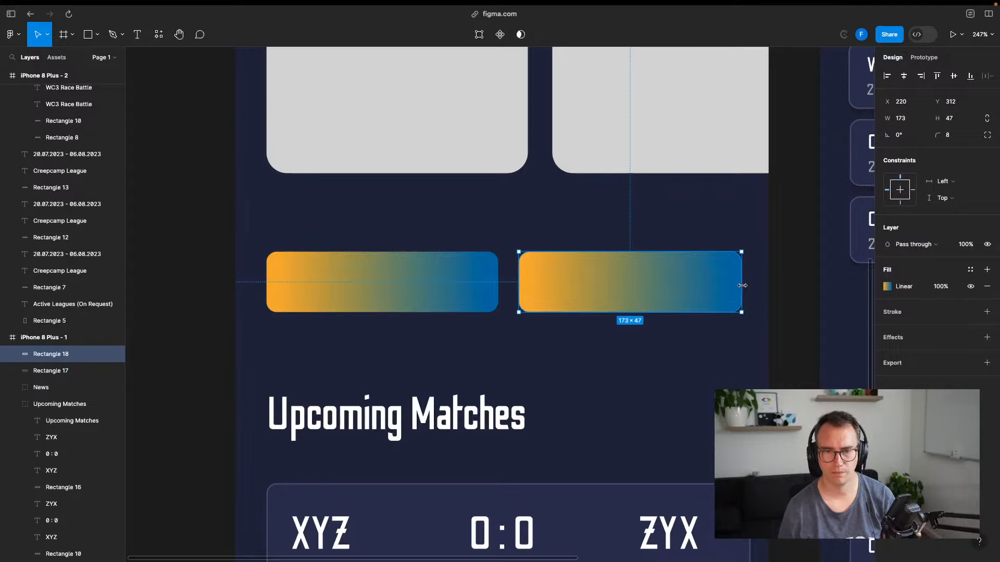
left_click_drag(738, 288, 736, 284)
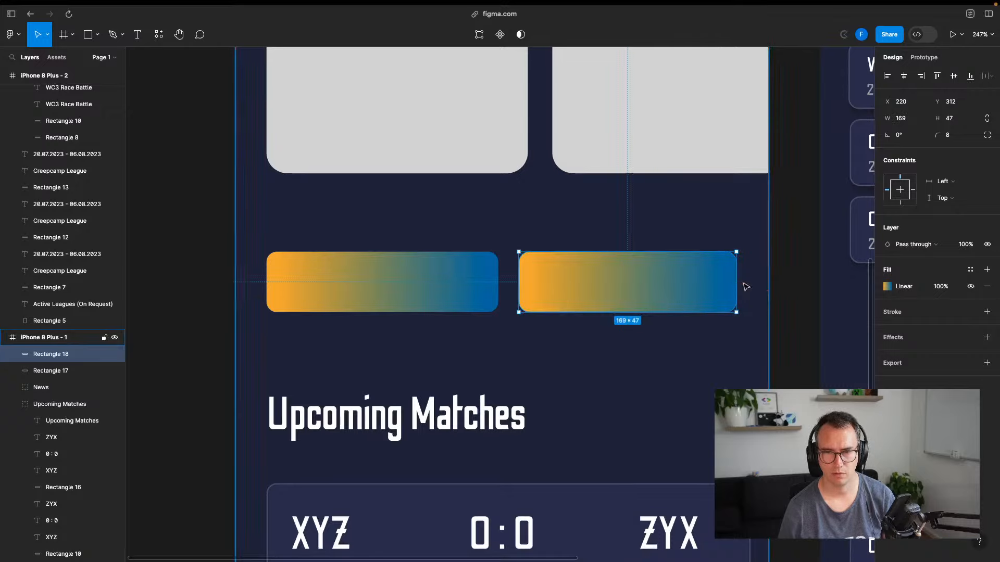
left_click_drag(737, 283, 742, 283)
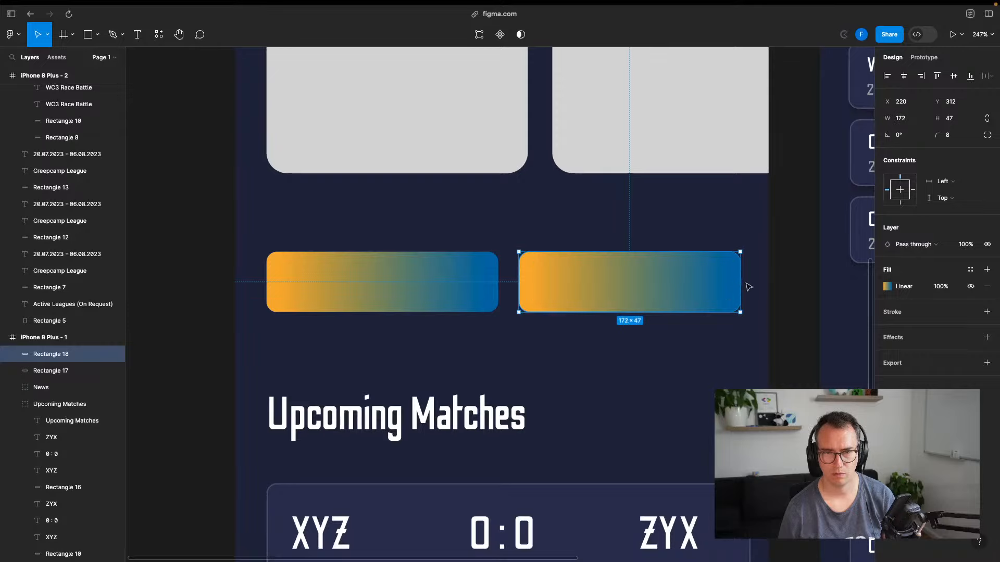
key("alt")
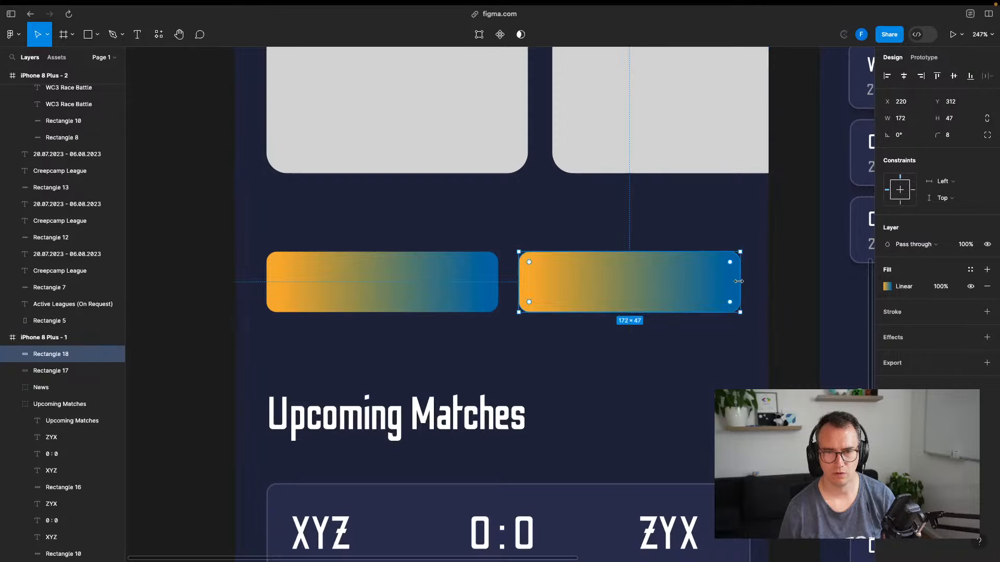
left_click_drag(737, 281, 737, 281)
key("alt")
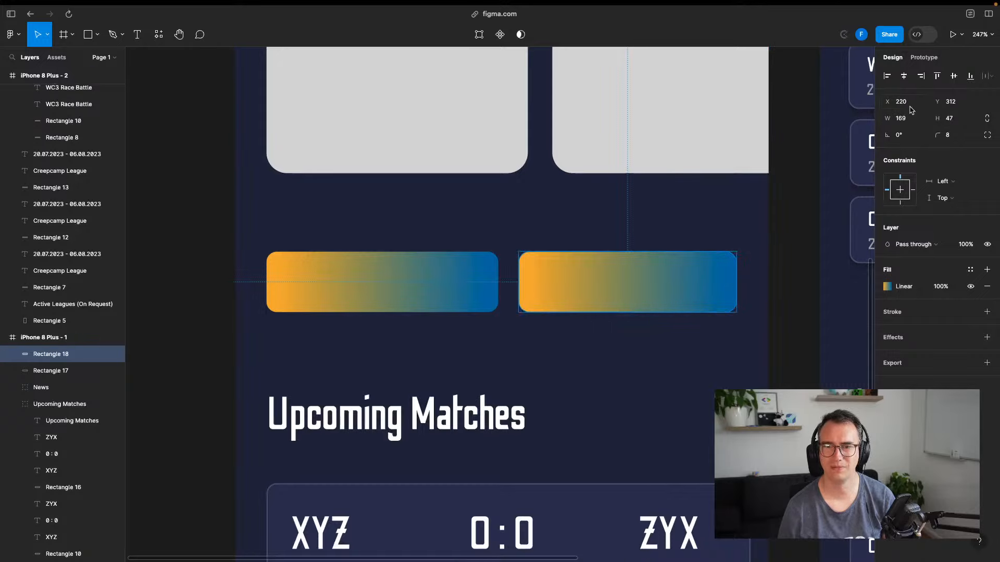
Make the right gradient button 174 wide and move it to X 216
left_click(912, 123)
type("170")
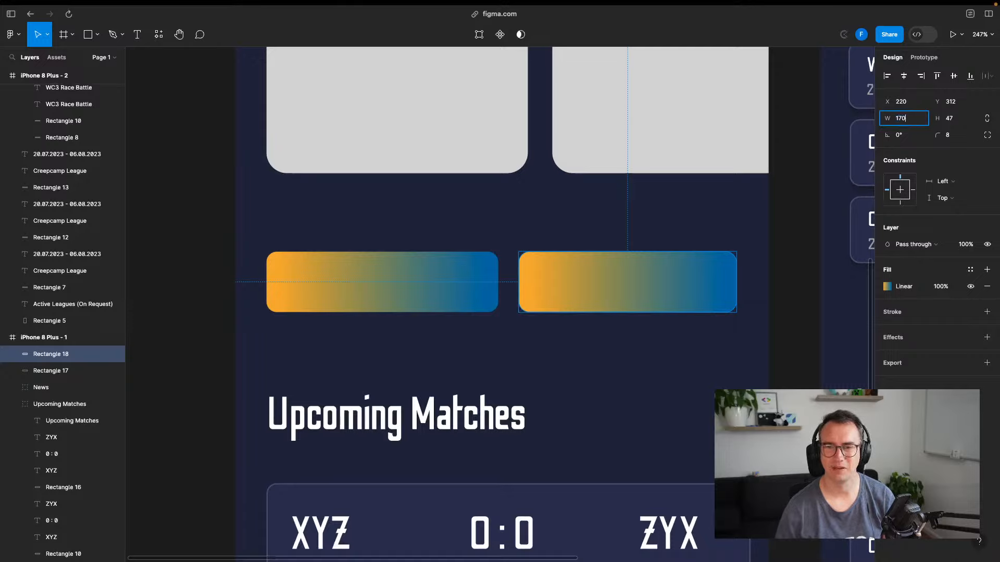
key("Return")
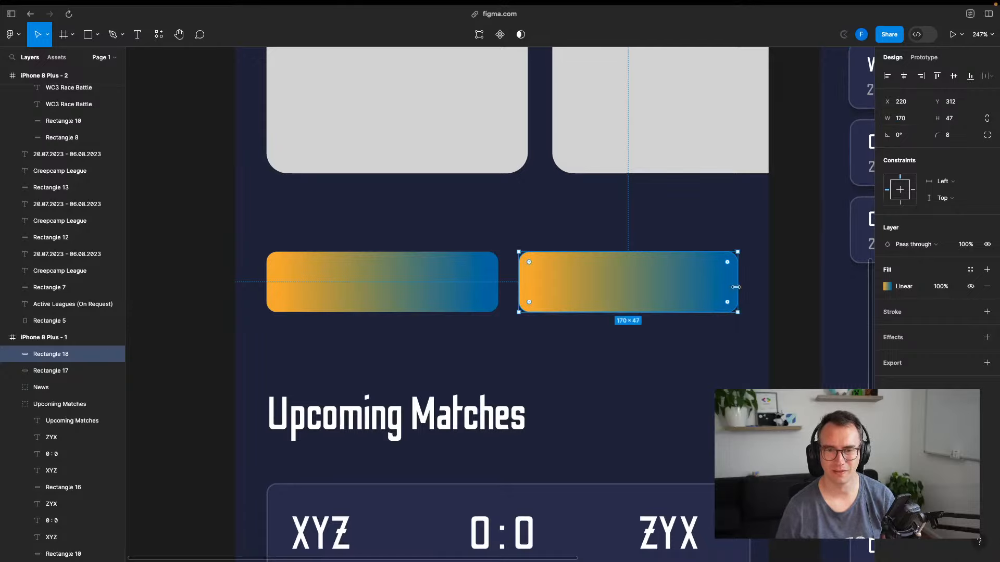
key("alt")
key("alt")
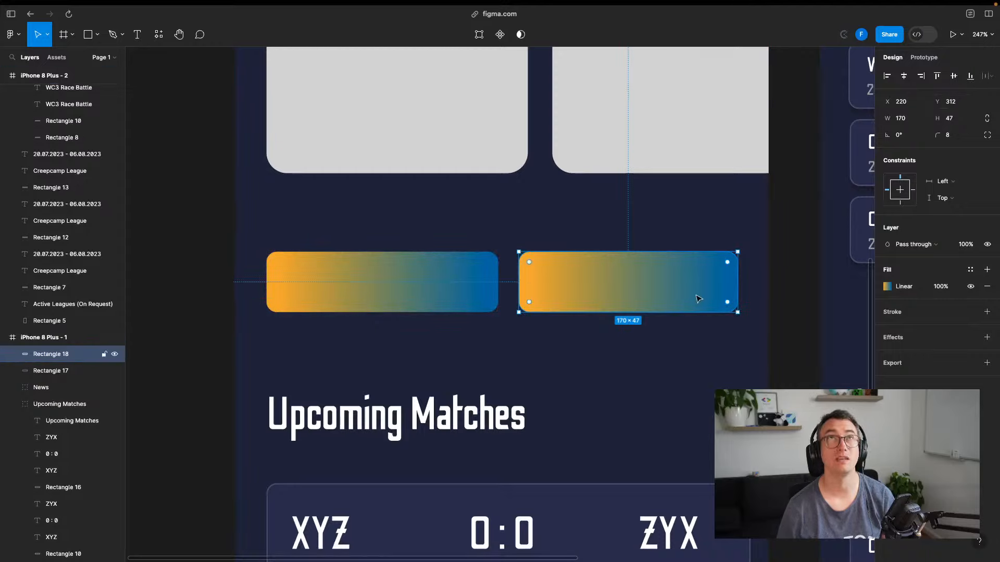
left_click(906, 119)
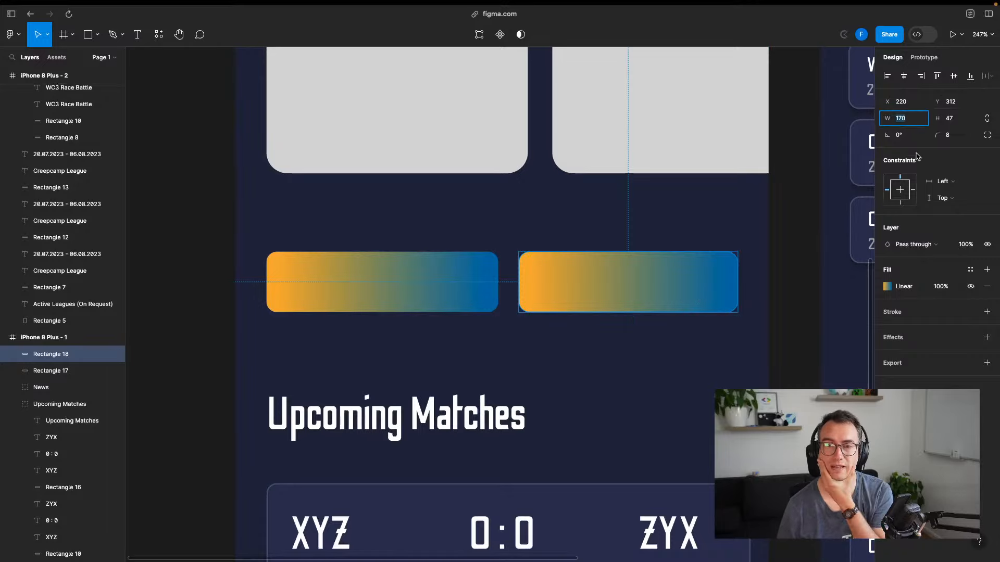
key("Return")
left_click(907, 103)
key("Down")
key("Down")
key("Down")
key("Down")
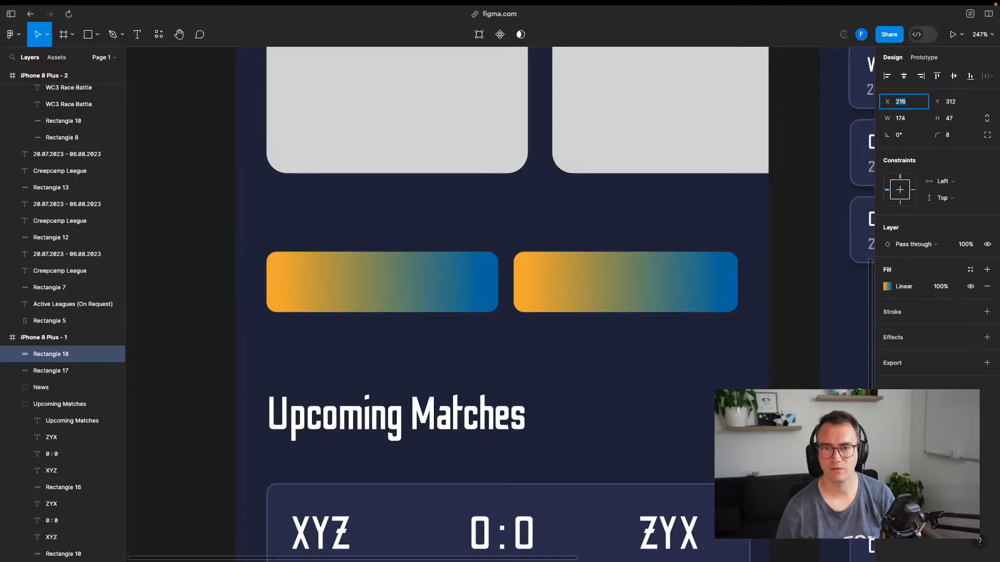
Set the left gradient button's width to 184
left_click(448, 299)
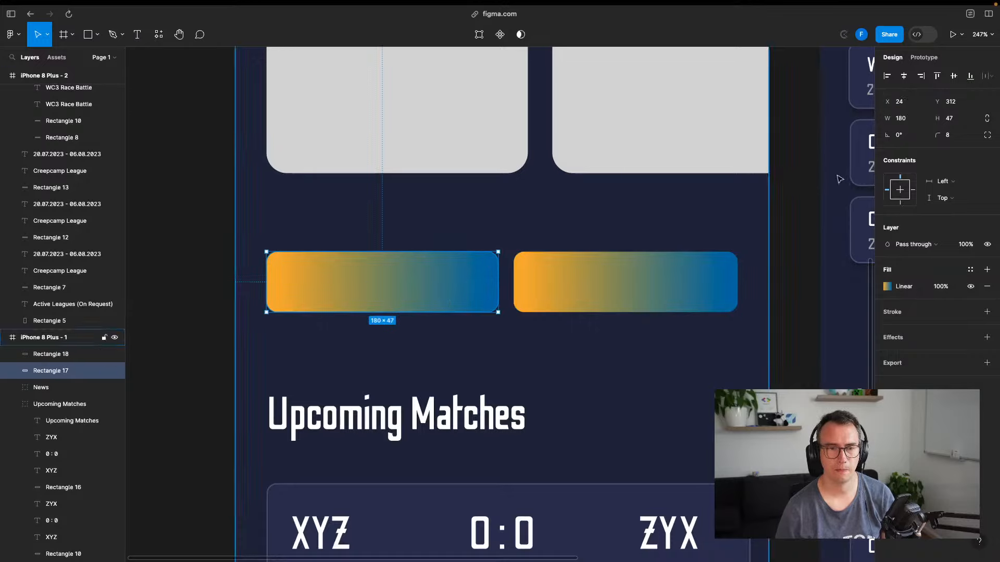
left_click(911, 120)
type("184")
key("Return")
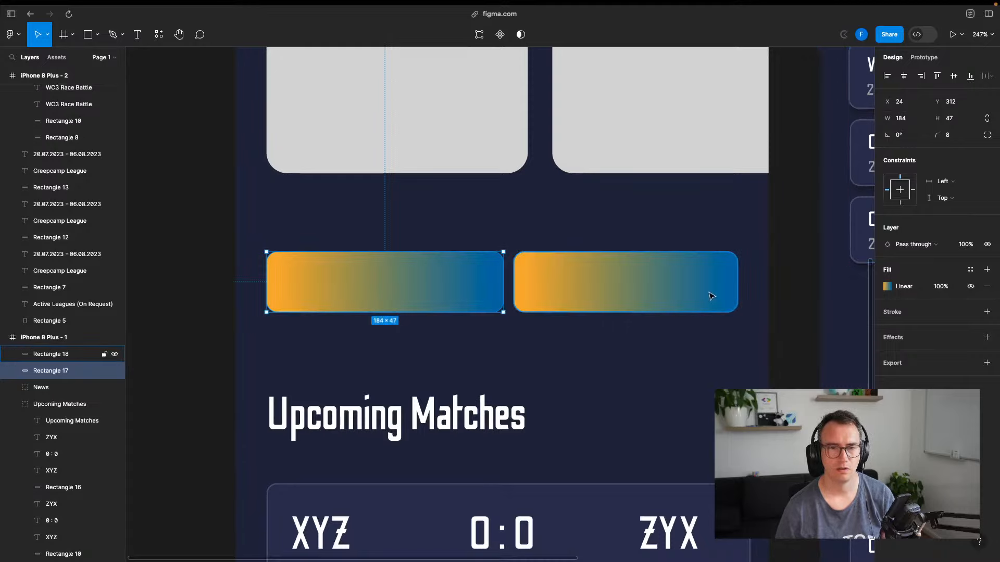
key("Escape")
Verify the 8-unit gap with the right button at X 216, then save the file
left_click(633, 263)
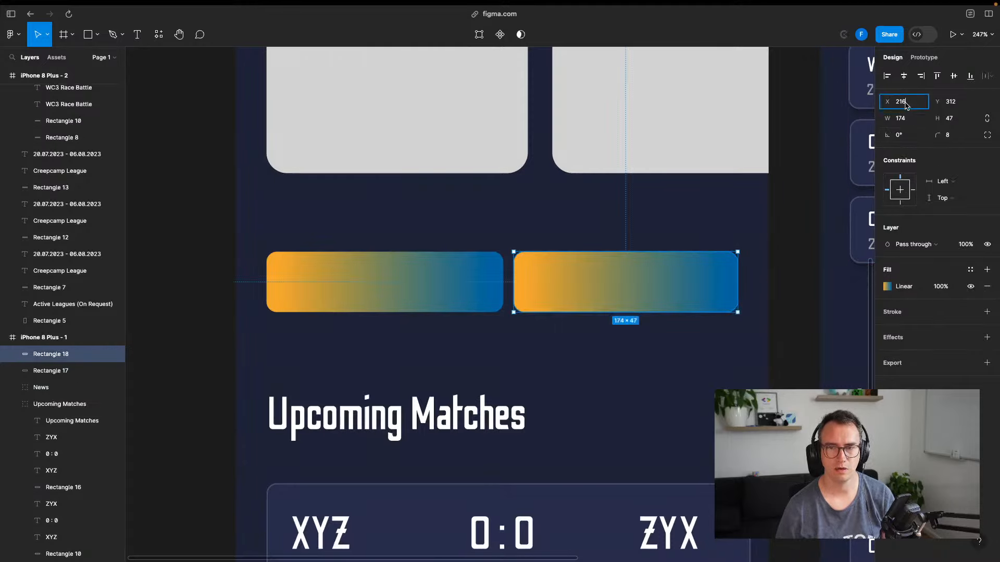
key("Down")
key("Down")
key("Up")
key("Up")
key("Up")
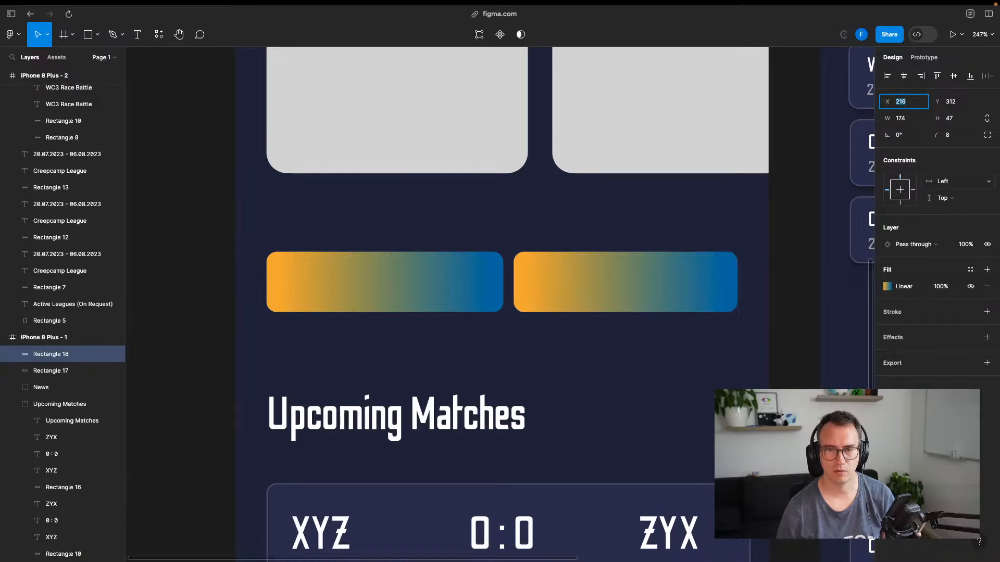
key("Up")
key("Up")
key("Up")
key("alt")
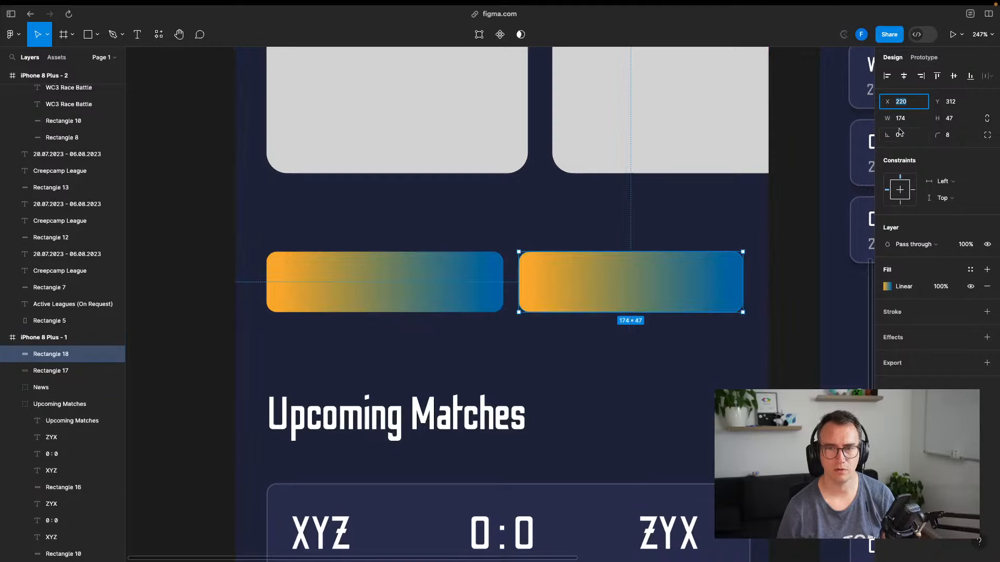
key("Down")
key("Down")
key("Down")
key("Down")
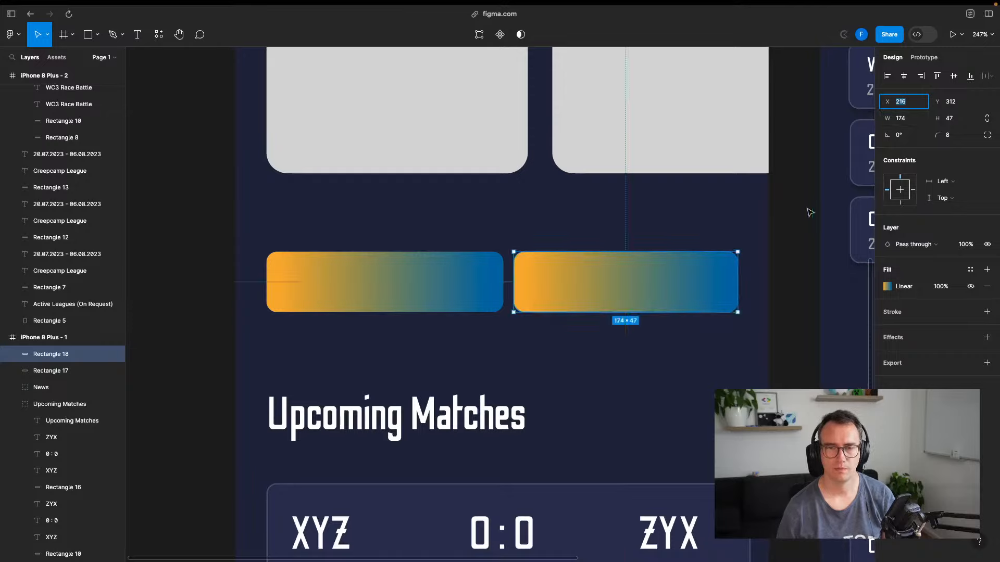
left_click(288, 287)
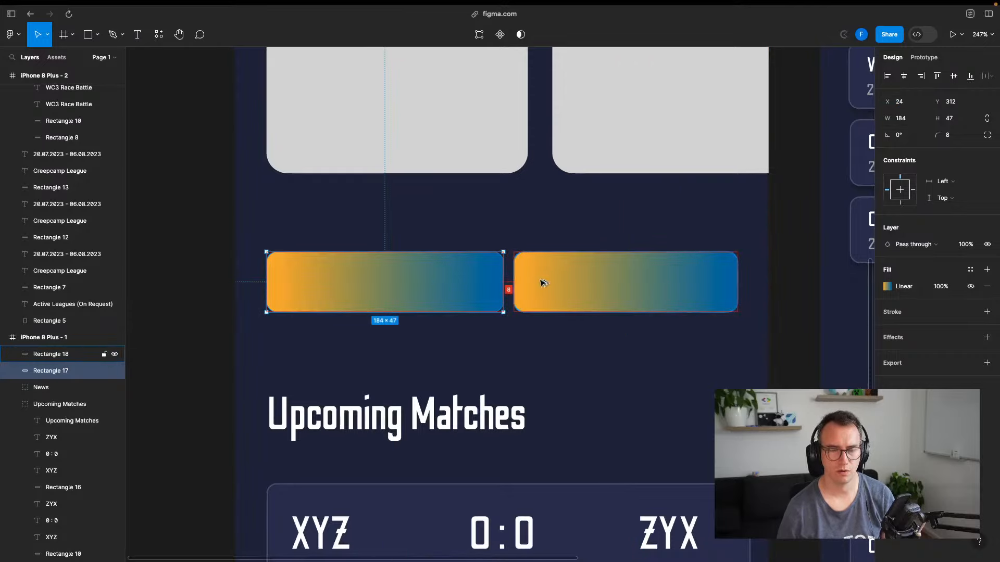
left_click(783, 285)
key("super+s")
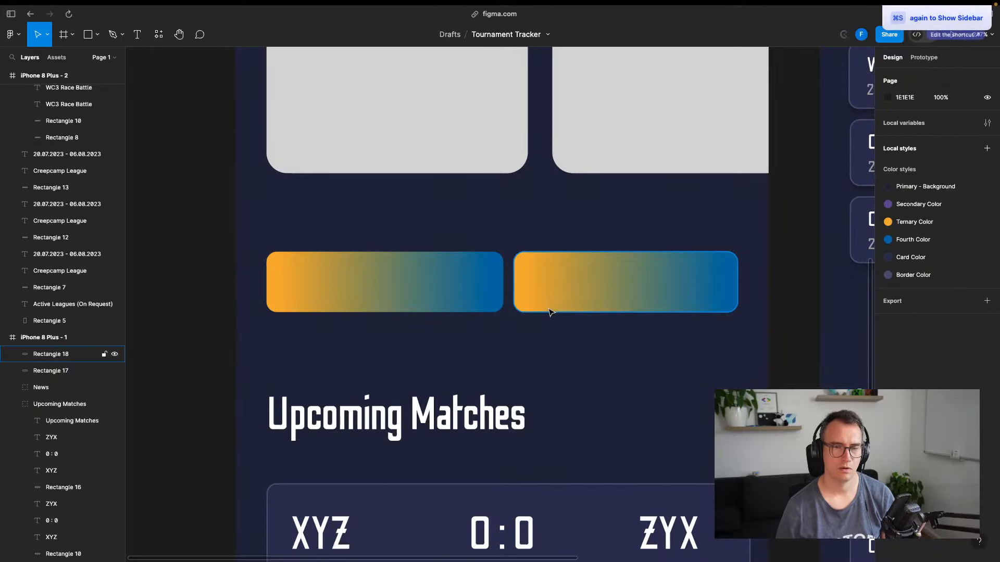
Tighten the spacing between the two News cards to 8
scroll(551, 312, "down", 3)
left_click(499, 140)
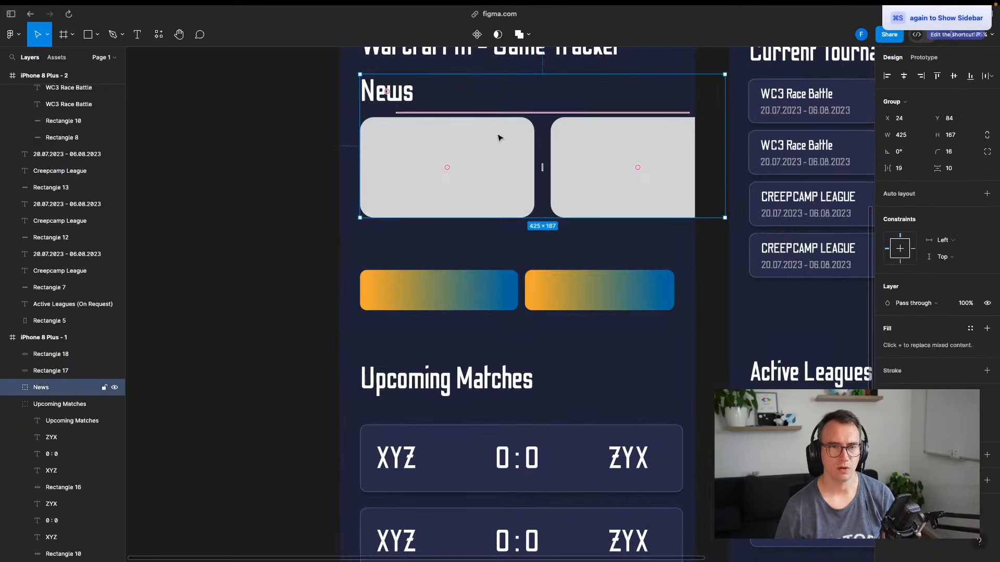
double_click(513, 171)
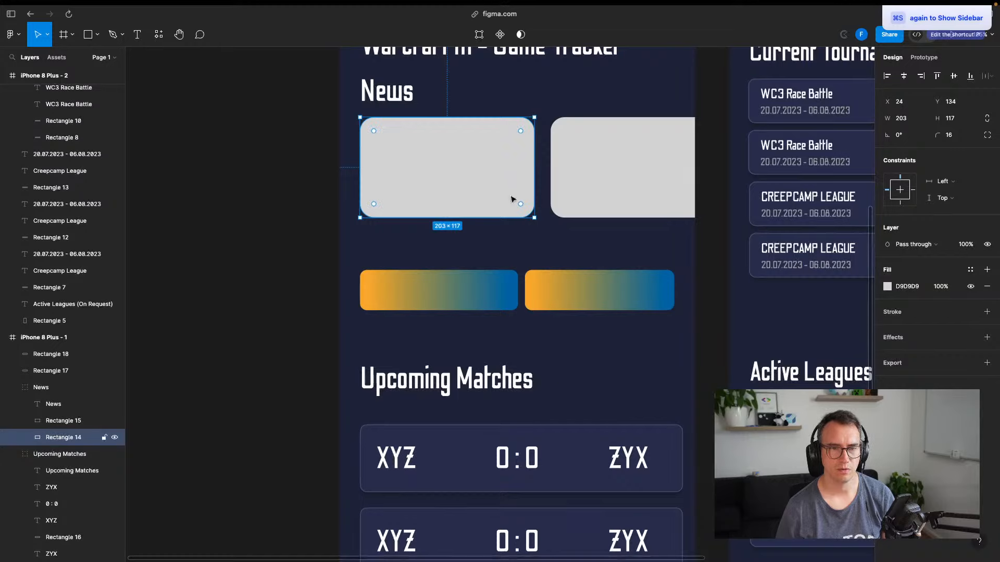
left_click(300, 190)
left_click(455, 125)
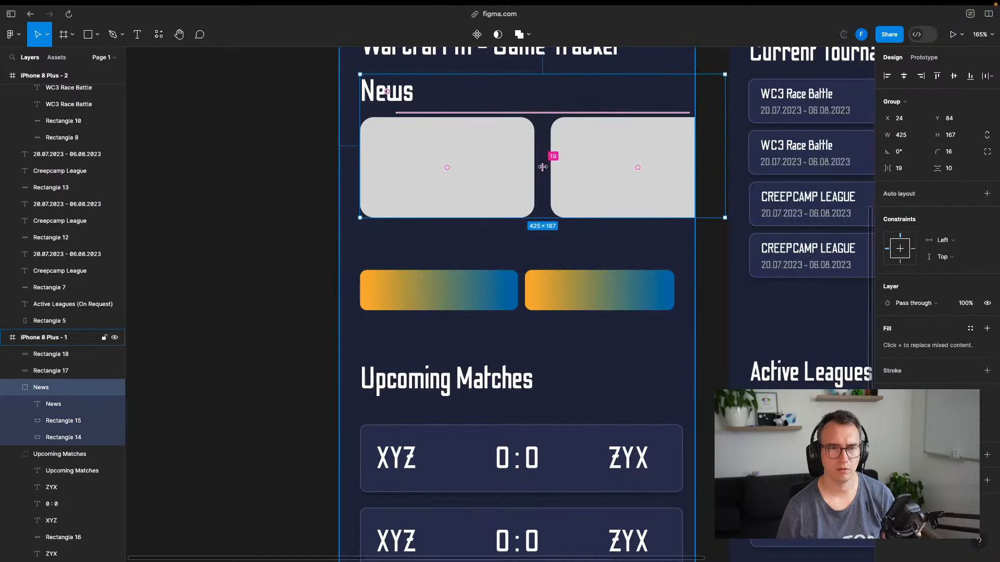
mouse_move(544, 167)
left_mouse_down()
mouse_move(521, 168)
mouse_move(570, 167)
mouse_move(536, 165)
left_mouse_up()
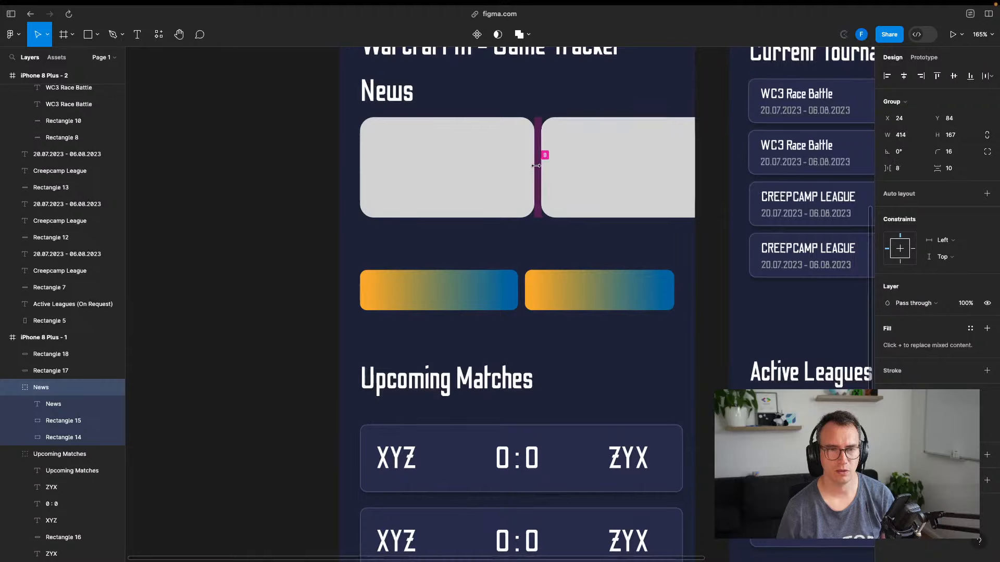
left_click(290, 185)
left_click(513, 176)
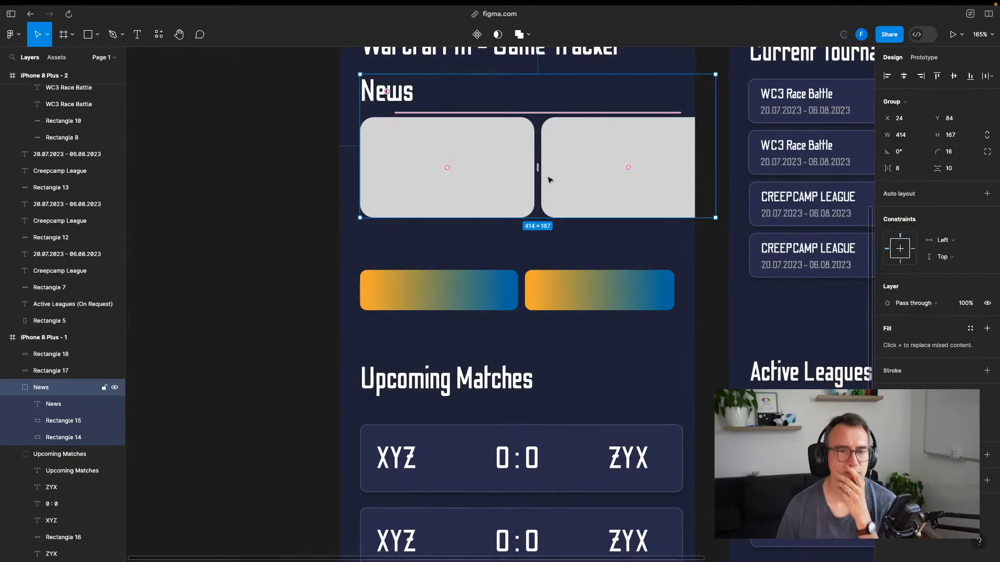
Move both gradient buttons down together to Y 345, just above the Upcoming Matches heading
scroll(520, 291, "up", 2)
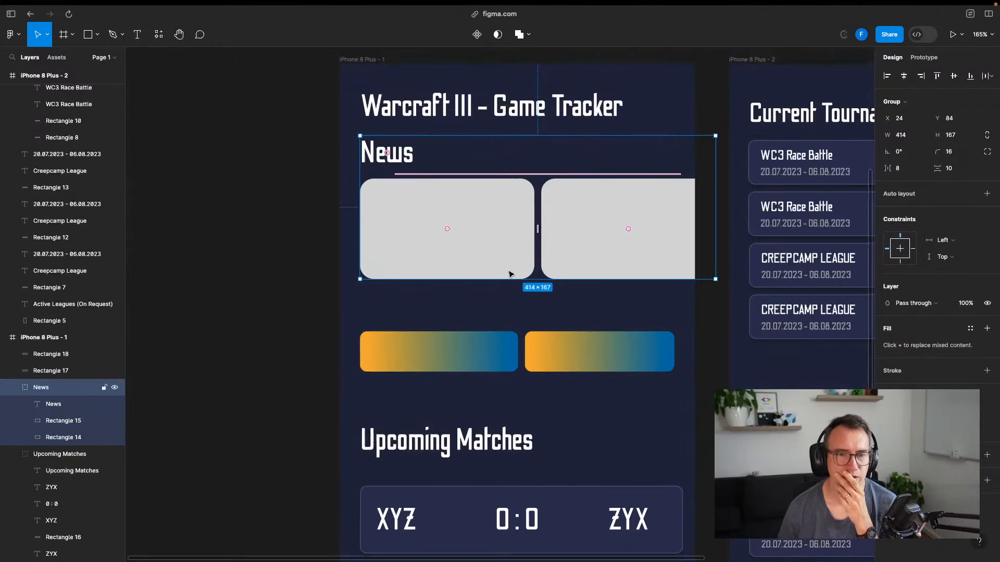
left_click(494, 352)
left_click(582, 367, "shift")
left_click_drag(577, 351, 578, 379)
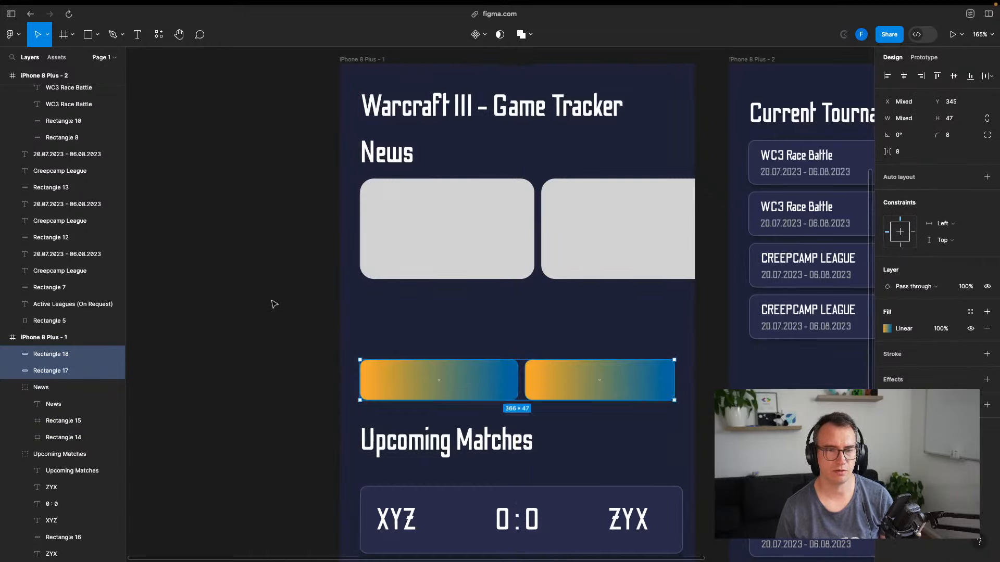
left_click(288, 300)
scroll(469, 312, "down", 5)
left_click(415, 323)
scroll(415, 323, "down", 5)
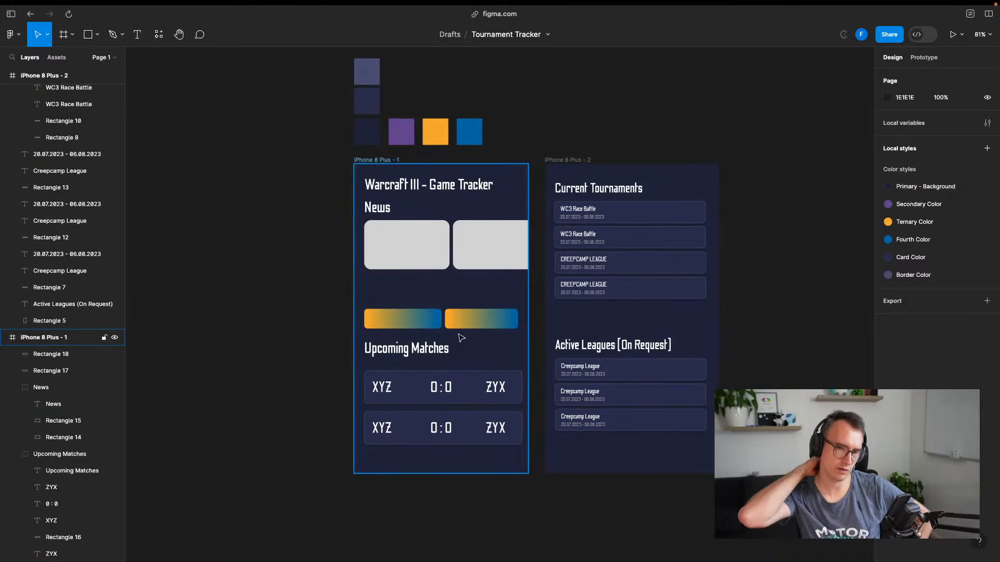
Try narrowing the Upcoming Matches group to 366 wide, undoing each attempt because the text wraps
left_click(501, 378)
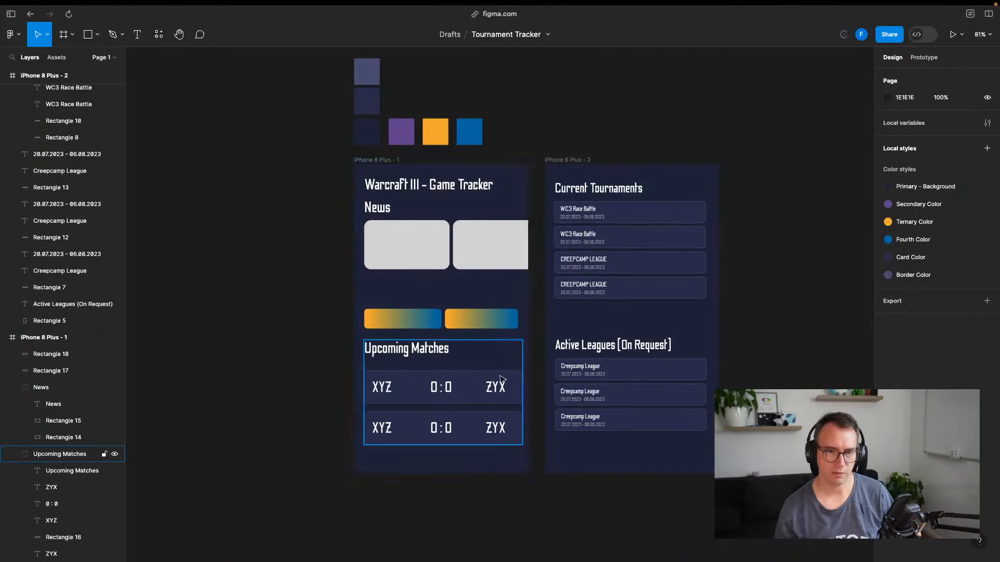
left_click(513, 383)
left_click_drag(525, 386, 519, 385)
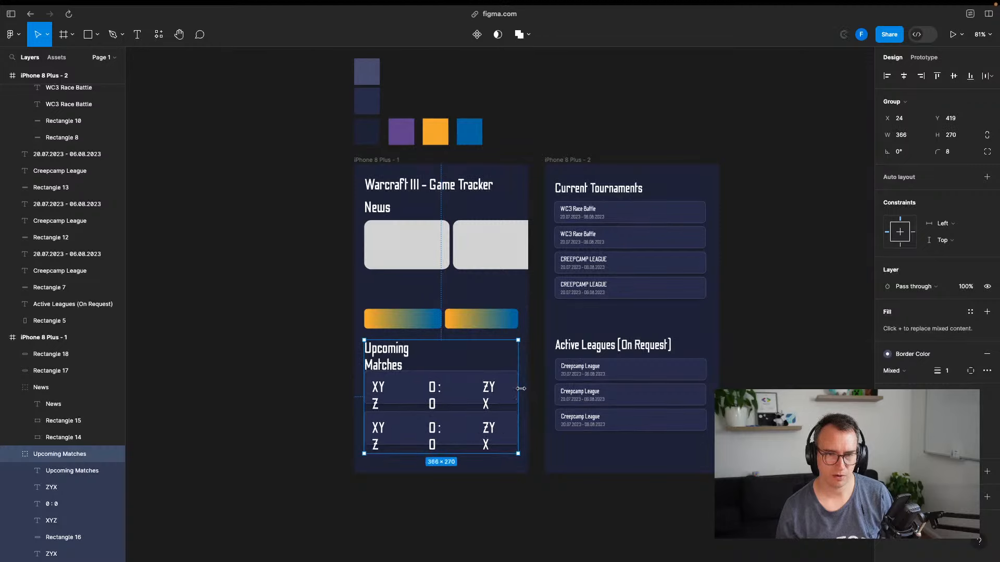
key("ctrl+z")
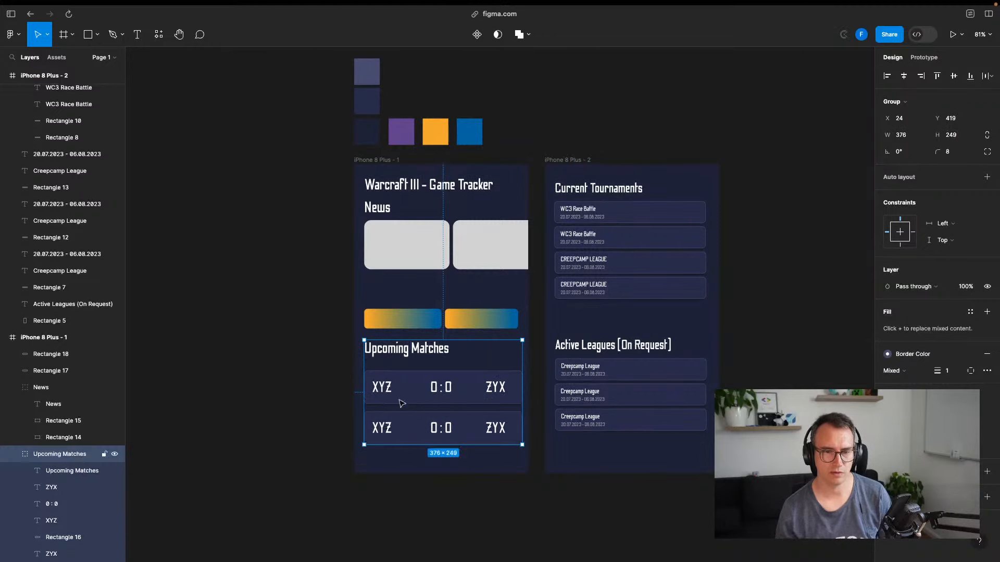
left_click_drag(524, 396, 516, 392)
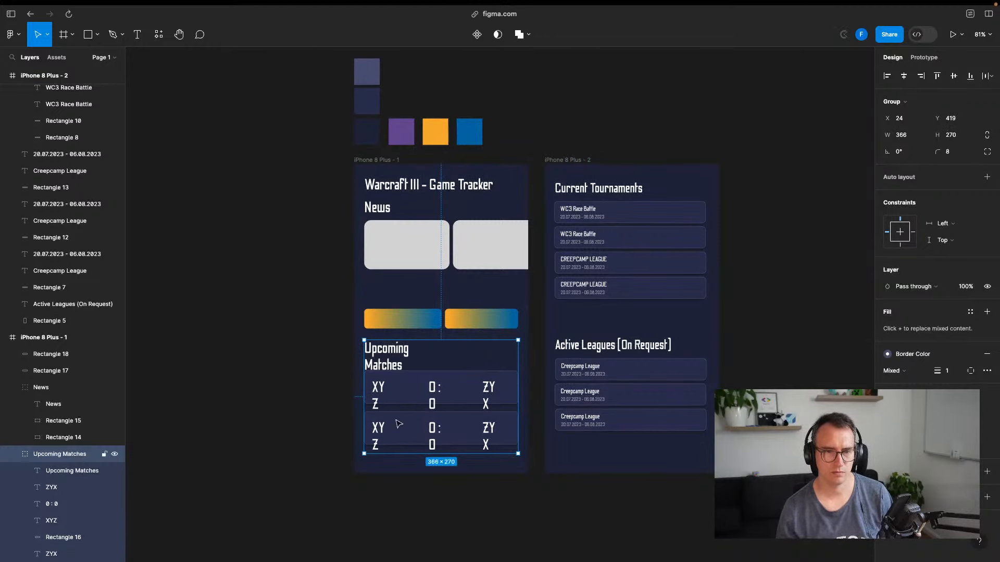
key("ctrl+z")
Narrow both match cards to 366 wide, leaving 24-unit side margins, and save
left_click(280, 368)
double_click(458, 381)
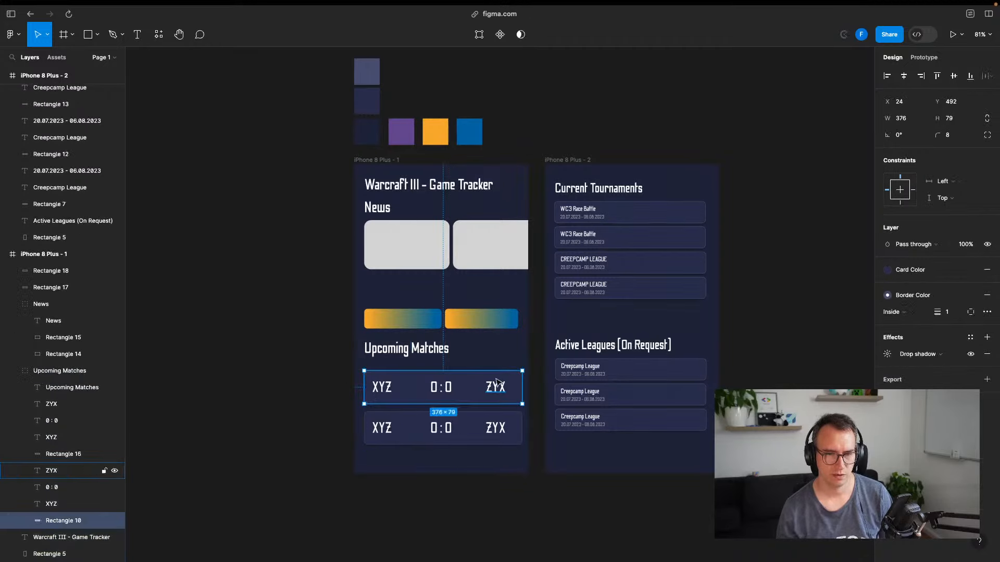
left_click(519, 422, "shift")
left_click_drag(520, 401, 518, 400)
left_click(282, 359)
key("super+s")
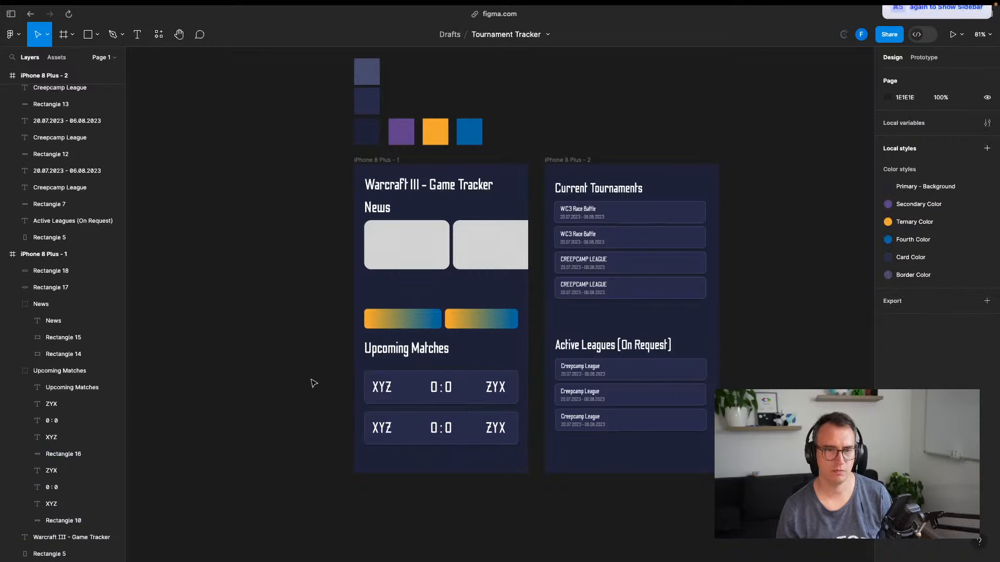
Measure the Upcoming Matches block's distances to the frame, then select the right gradient button
scroll(470, 390, "up", 1)
scroll(474, 390, "up", 5)
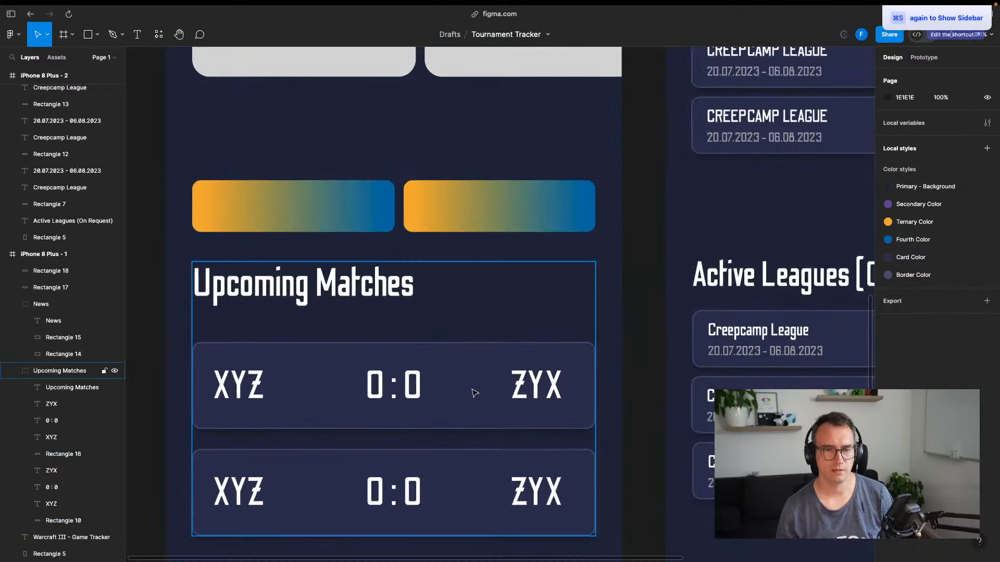
left_click(595, 375)
key("alt")
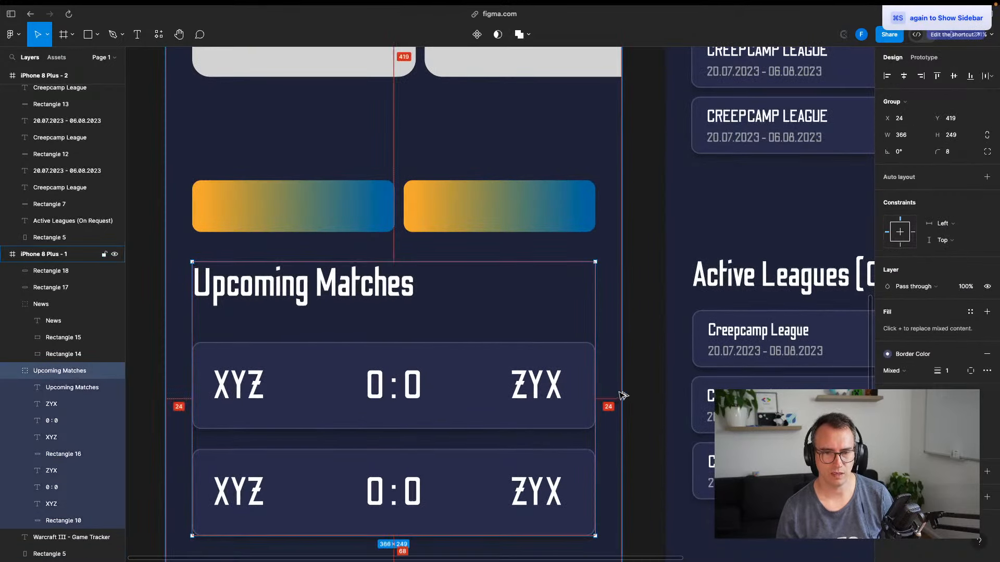
left_click(578, 224)
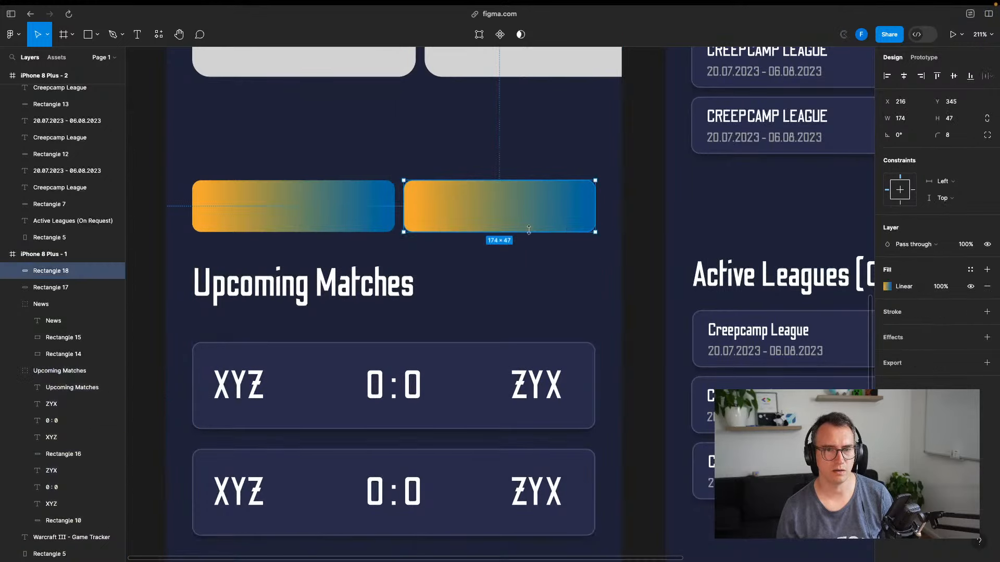
scroll(479, 281, "up", 5)
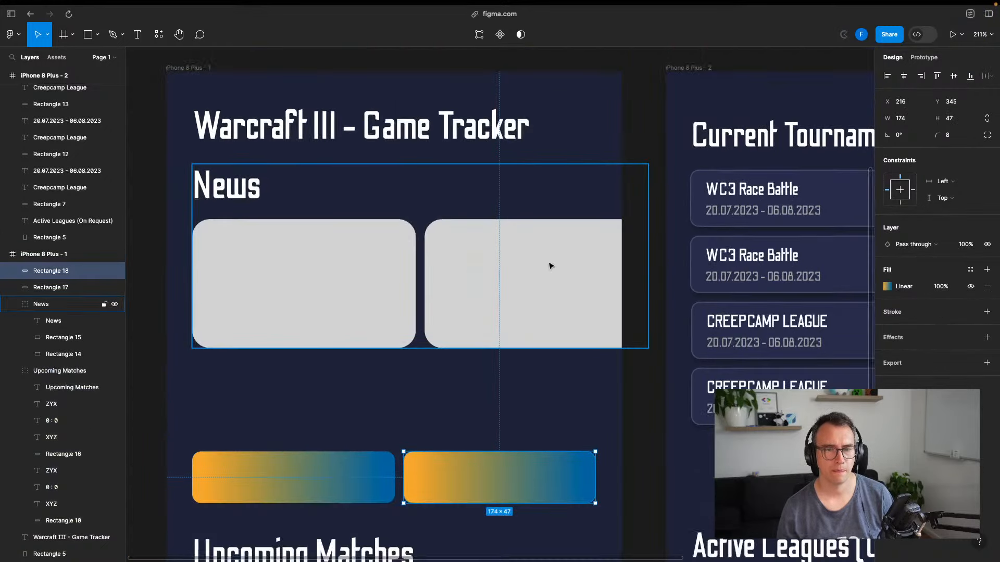
Narrow the first News card (Rectangle 14) to 184 wide
left_click(435, 275)
double_click(362, 293)
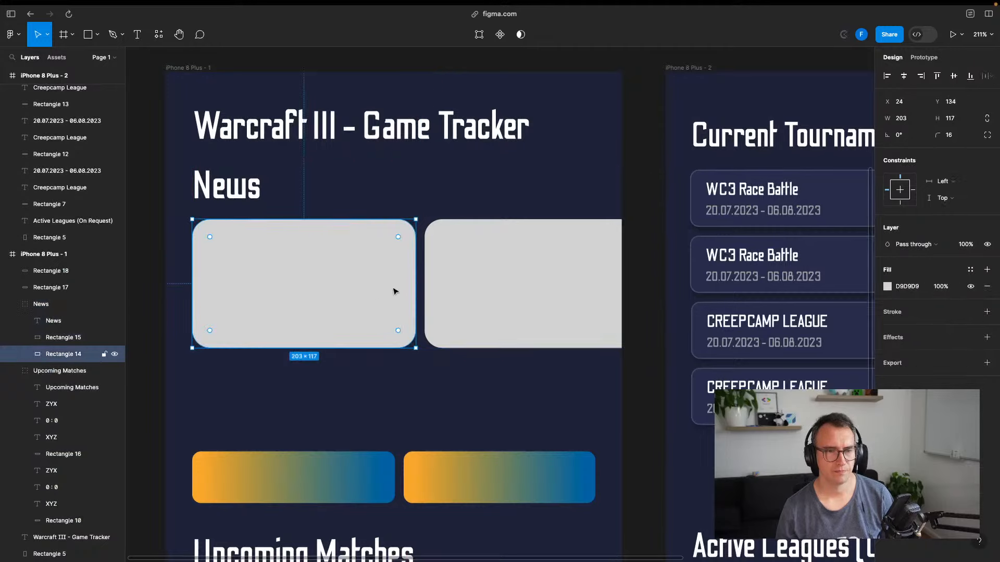
left_click_drag(414, 286, 398, 285)
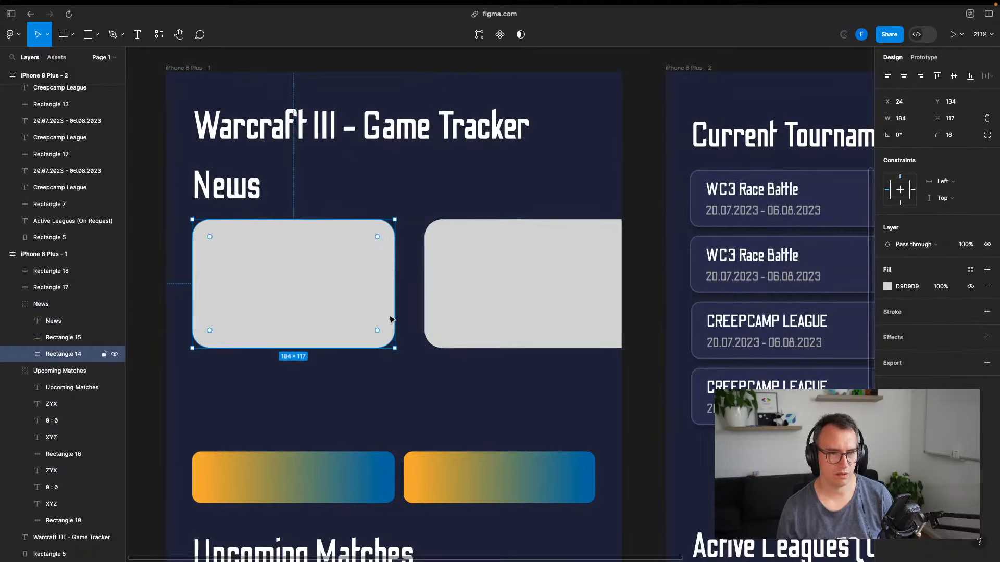
Delete the second News card and duplicate the remaining 184 × 117 gray card
left_click(480, 290)
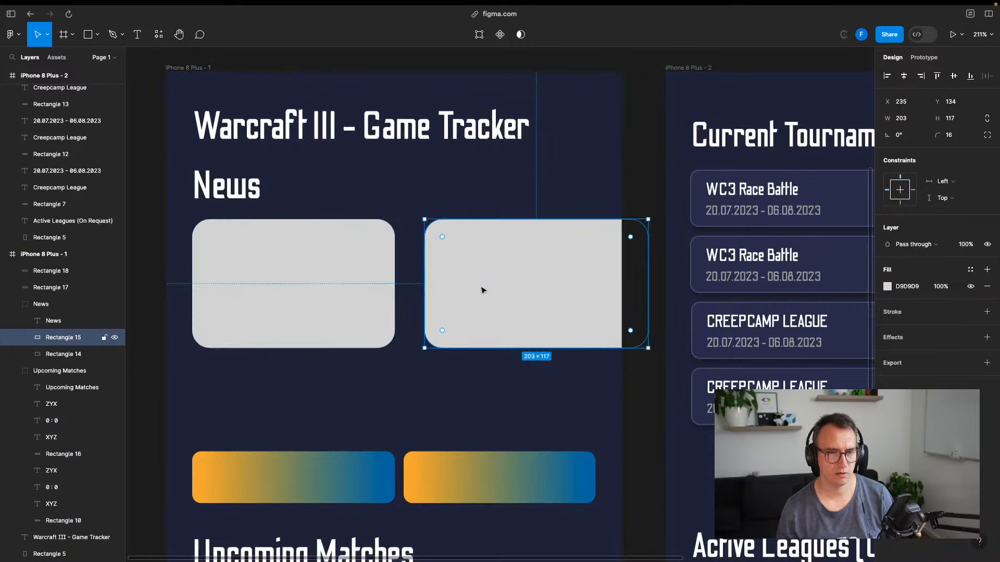
mouse_move(651, 284)
left_mouse_down()
mouse_move(595, 288)
mouse_move(636, 283)
left_mouse_up()
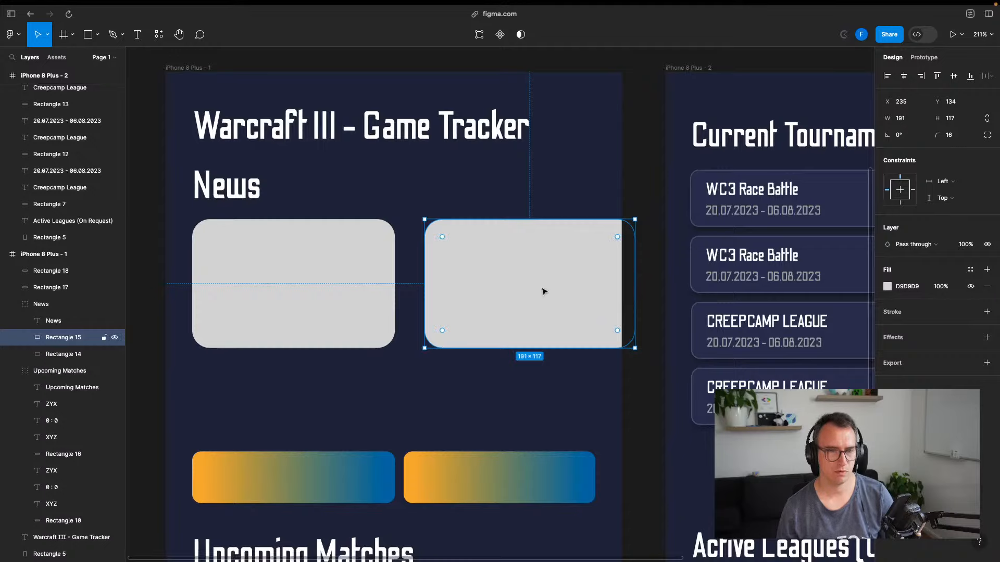
key("Delete")
left_click(308, 283)
double_click(318, 282)
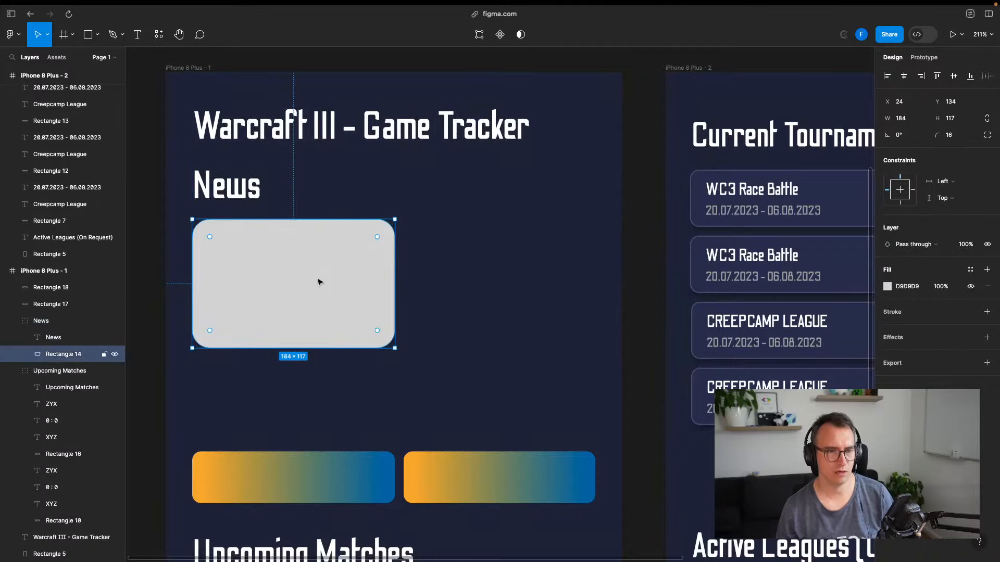
key("super+f")
key("super+d")
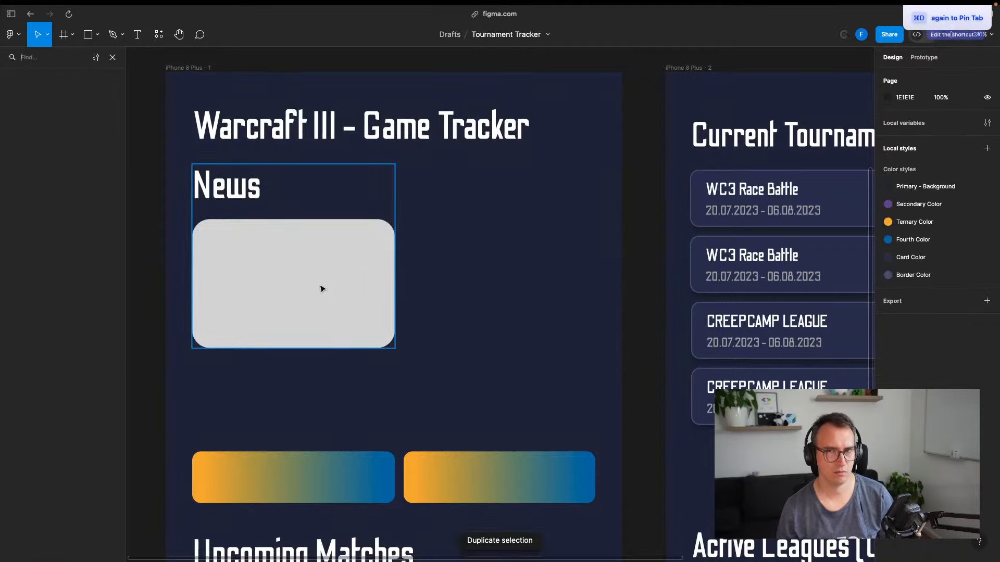
Place a second 184-wide gray card beside the first with an 8 gap, removing the extra duplicate
left_click(342, 290)
key("super+d")
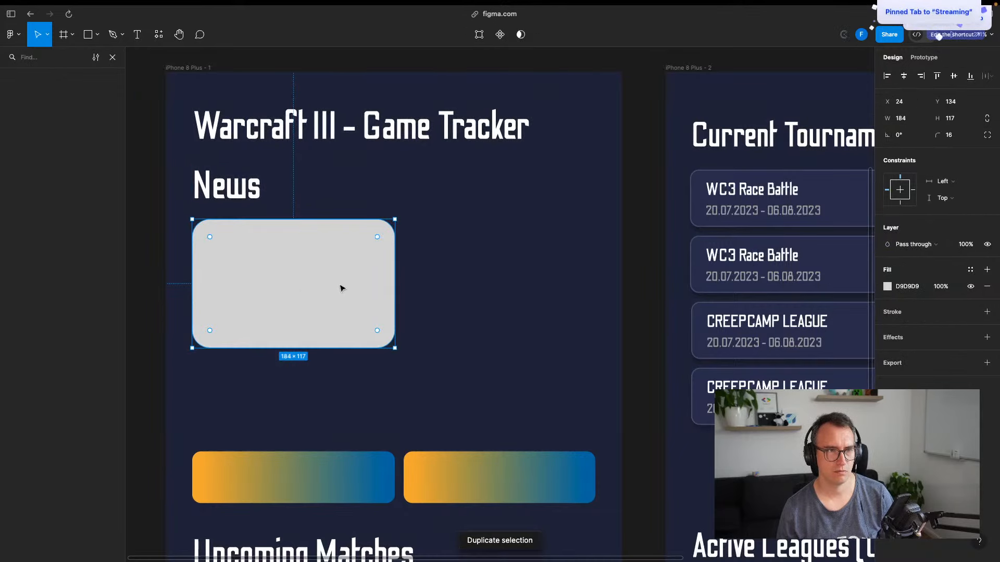
left_click(113, 57)
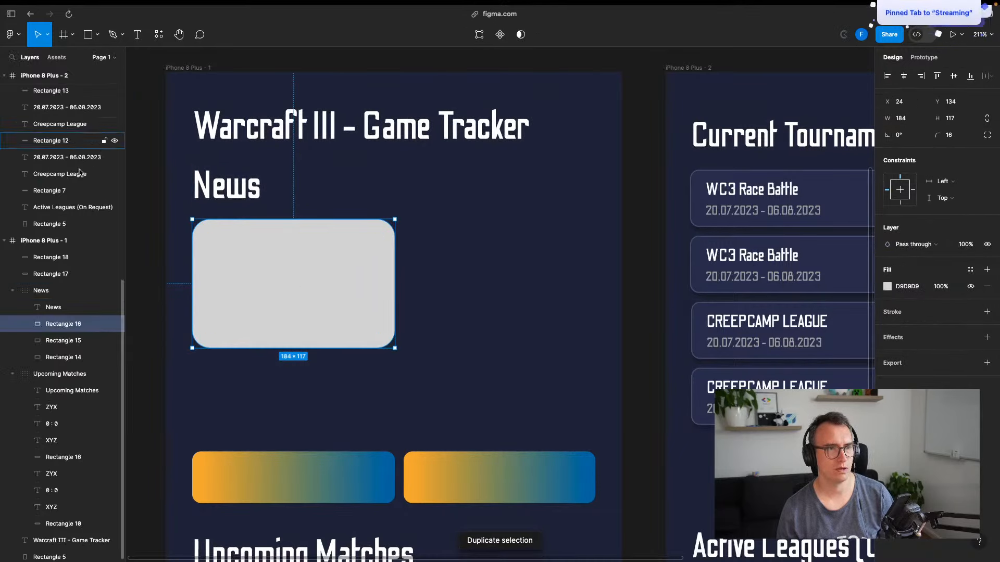
left_click_drag(306, 304, 522, 304)
key("alt")
left_click(310, 306)
left_click_drag(310, 306, 538, 305)
key("Left")
key("Left")
key("Left")
key("Left")
key("Left")
key("Left")
key("Left")
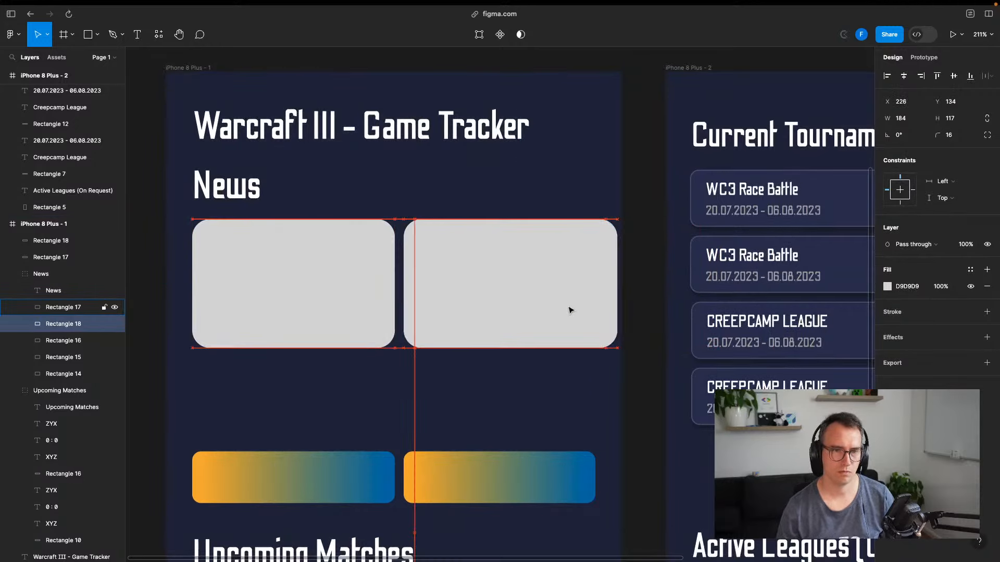
key("Left")
key("Left")
key("Left")
key("Left")
key("Left")
key("Left")
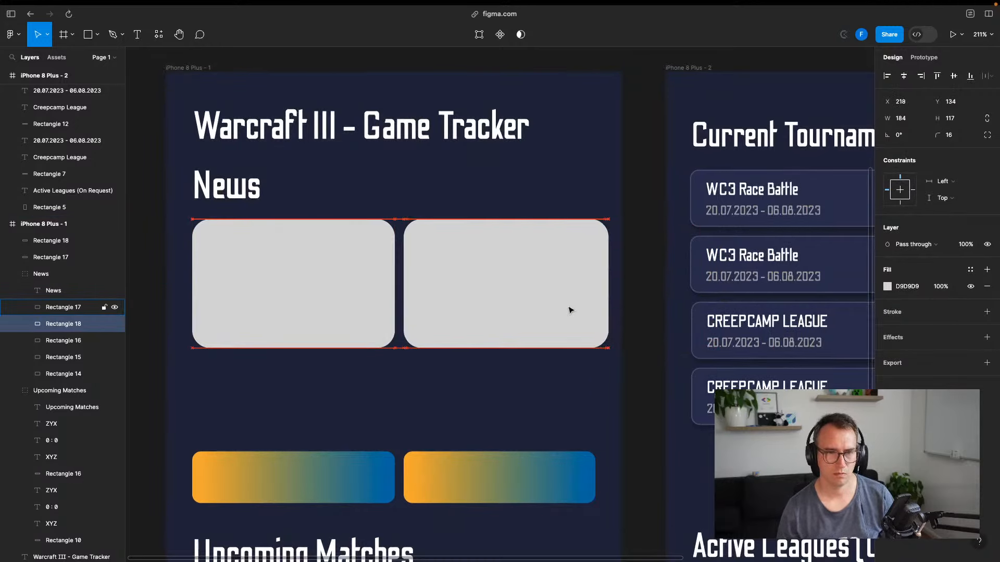
key("Delete")
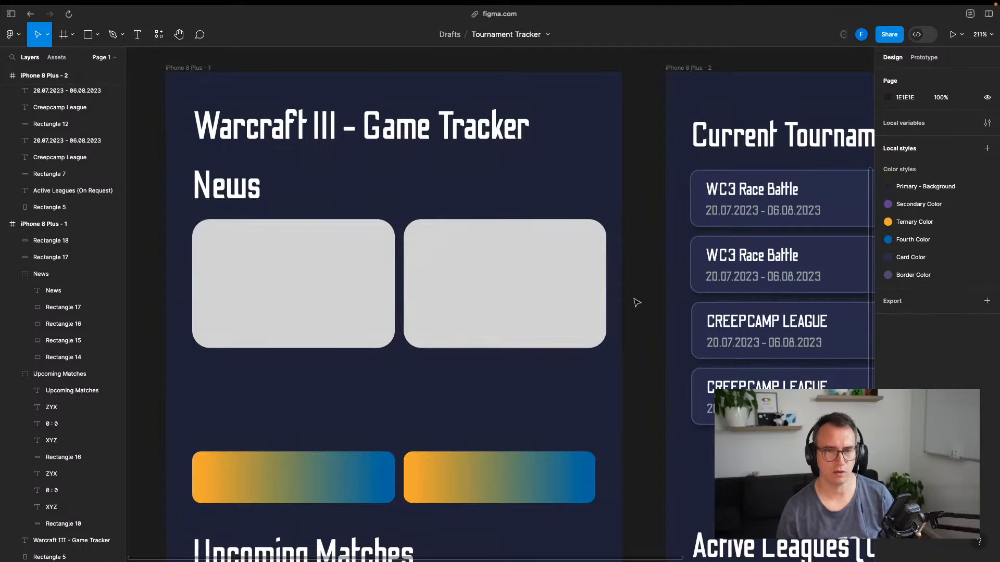
key("super+s")
Duplicate the second card into a third position 8 apart, running past the frame's right edge
left_click(494, 289)
double_click(512, 294)
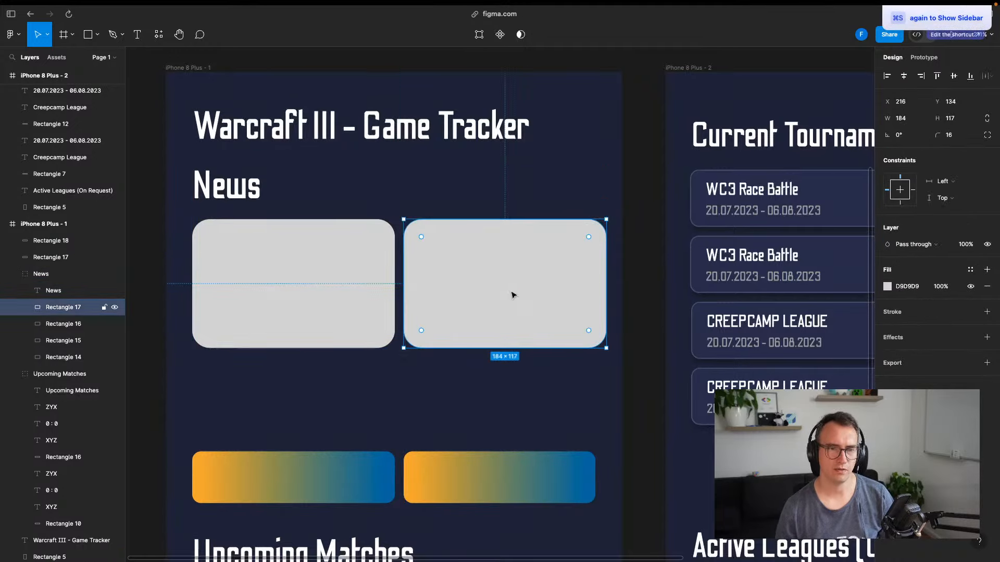
key("super+d")
key("Right")
key("Right")
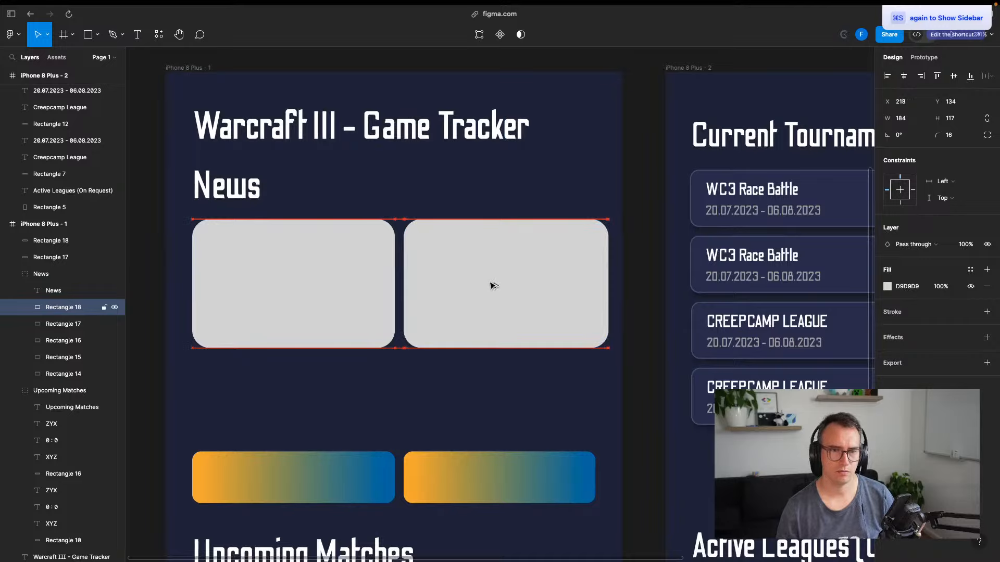
key("Right")
key("Right")
key("Right")
key("Right")
key("Right")
key("Right")
key("Right")
key("Right")
key("Right")
key("Right")
key("Right")
key("Right")
key("Right")
key("Right")
key("Right")
key("Right")
key("Right")
key("Right")
key("Right")
key("Right")
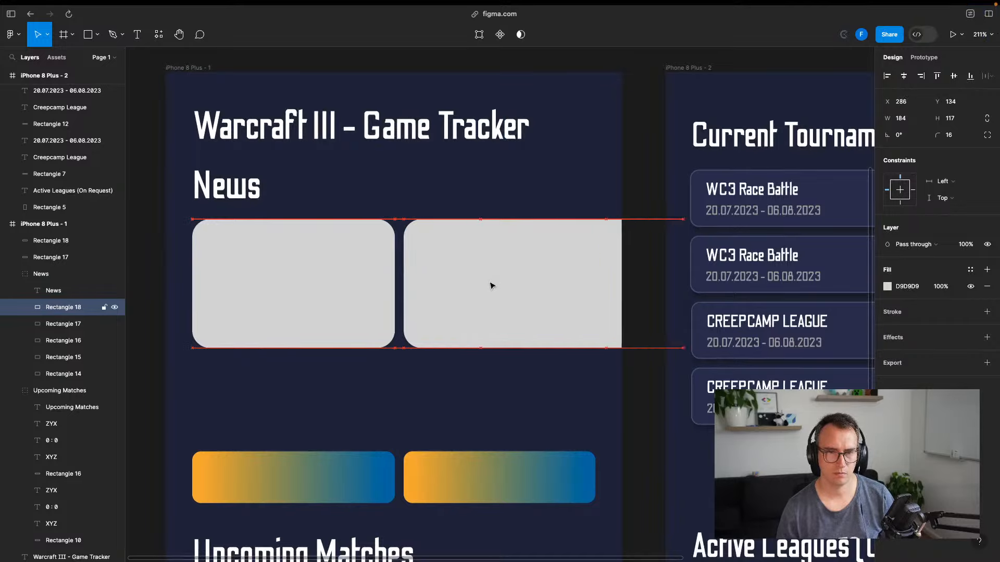
key("shift+Right")
key("shift+Right")
key("shift+Right")
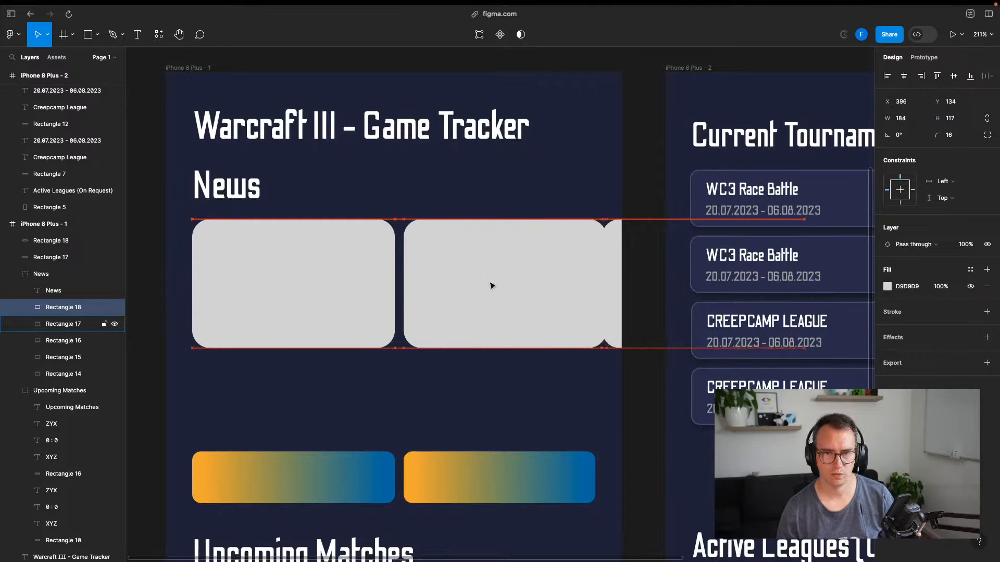
key("shift+Right")
key("Right")
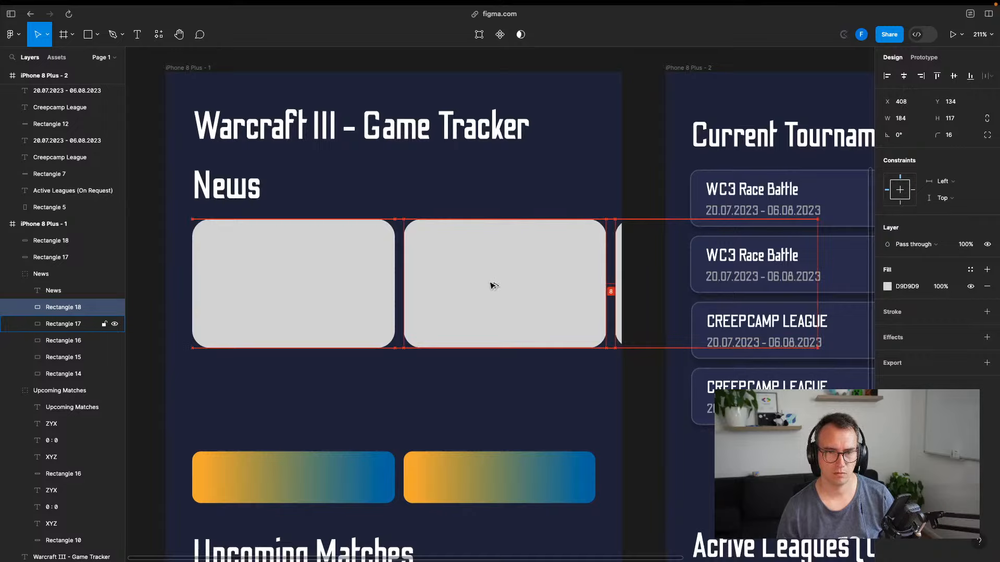
Review the three-card News row and scroll out to see the whole frame
left_click(151, 262)
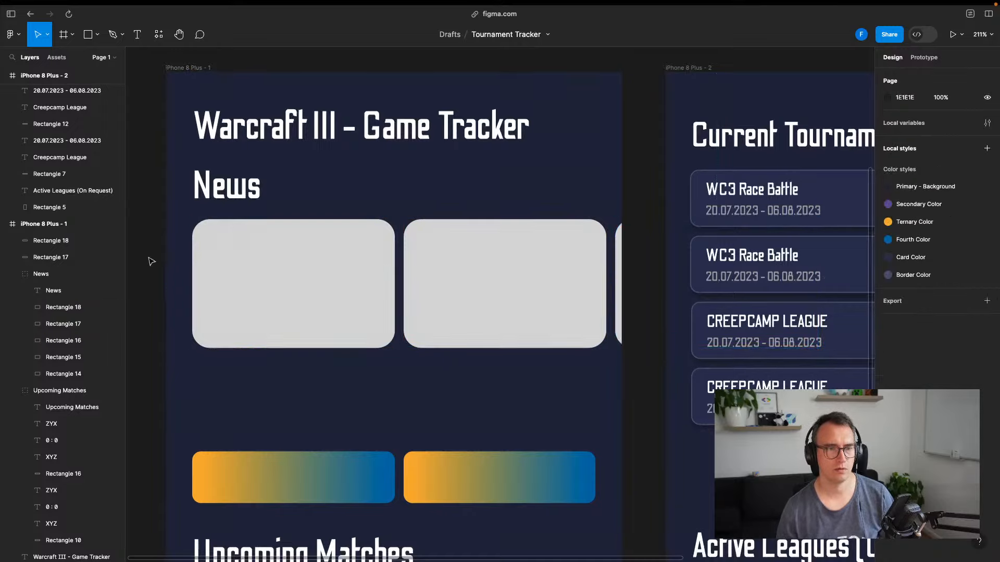
left_click(387, 271)
left_click(231, 271)
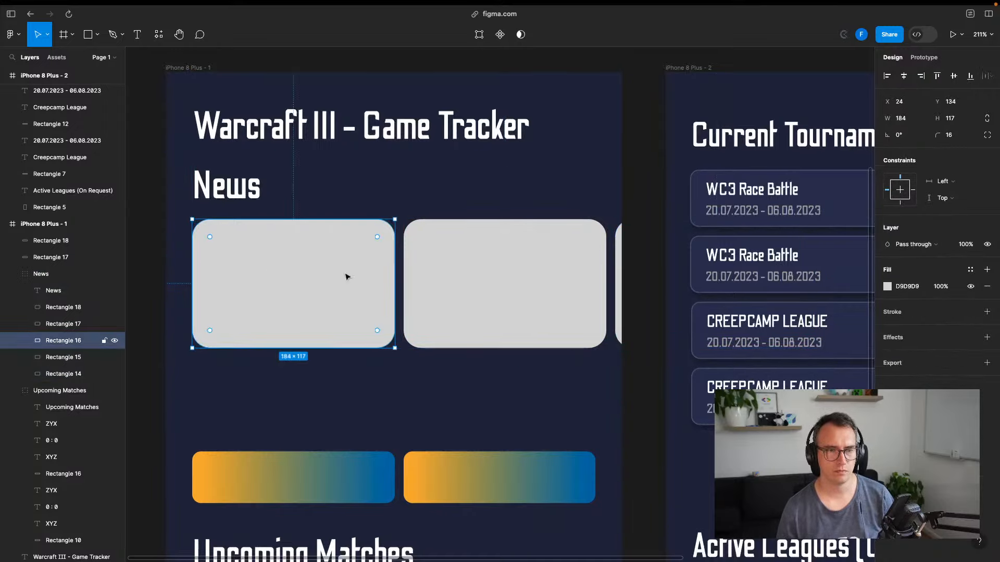
left_click(156, 259)
scroll(328, 324, "down", 5)
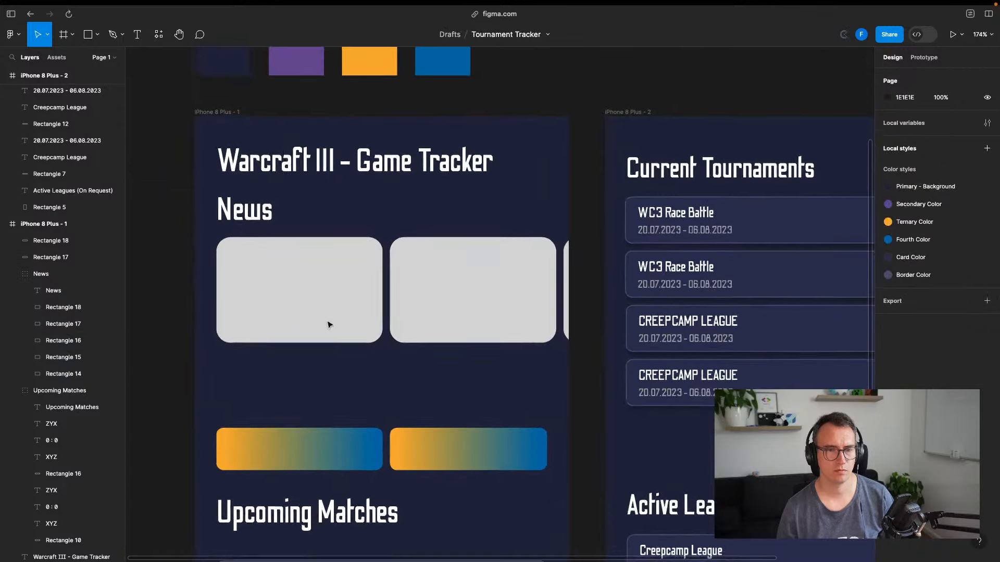
scroll(358, 342, "down", 3)
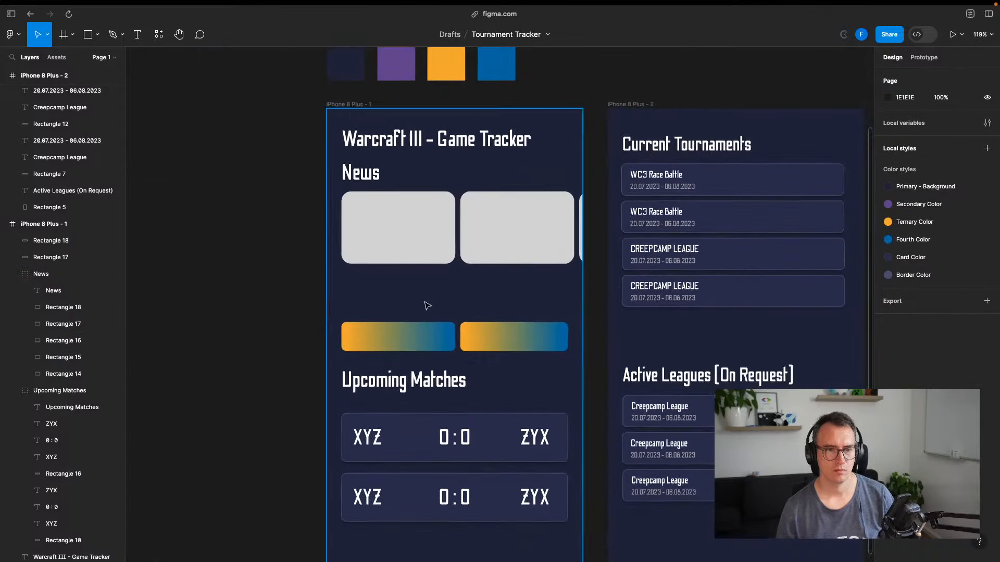
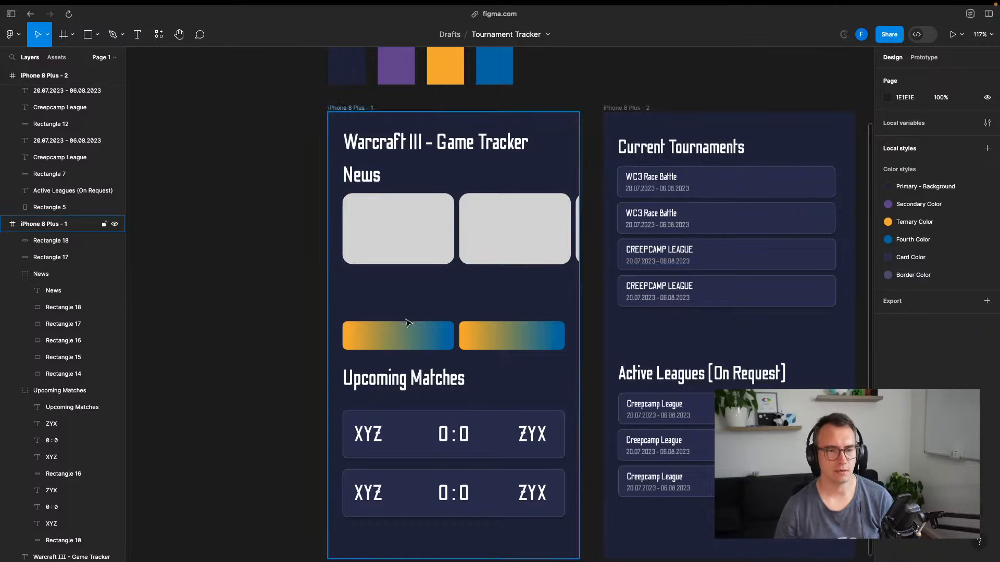
Move both gradient bars up closer to the News cards
left_click(434, 335)
left_click(474, 336)
left_click(286, 328)
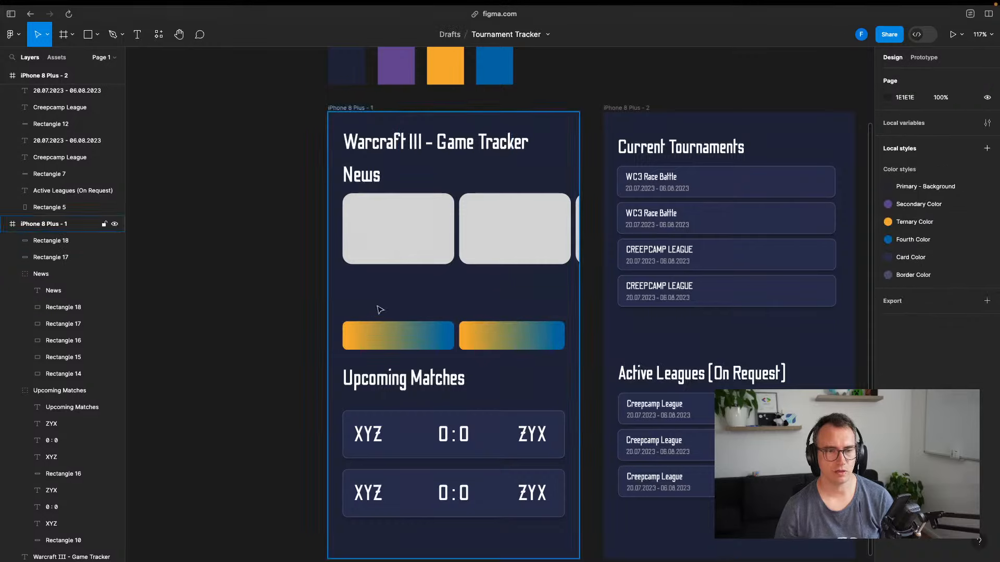
key("t")
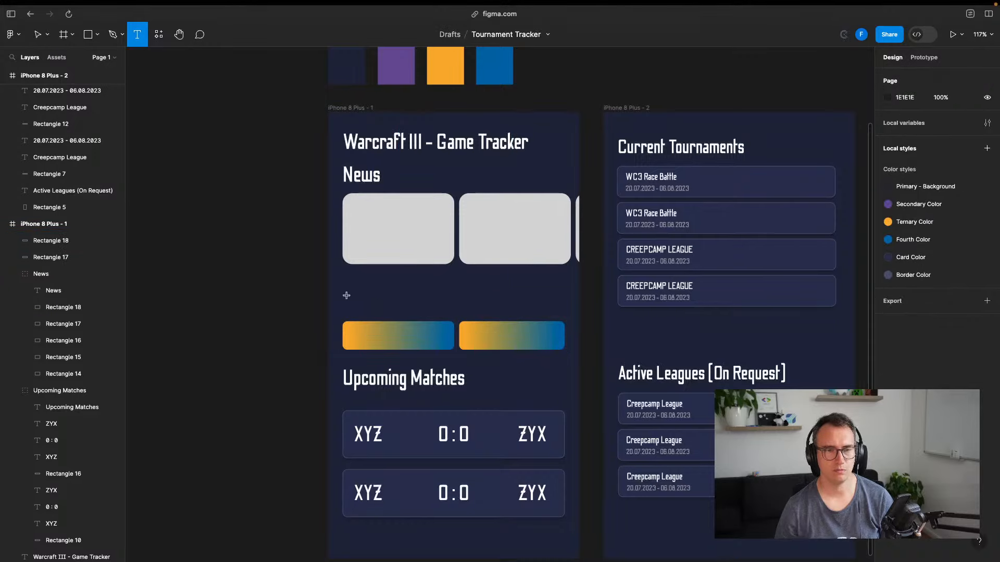
key("v")
left_click(373, 335)
left_click(492, 336, "shift")
left_click_drag(497, 340, 495, 318)
left_click(294, 305)
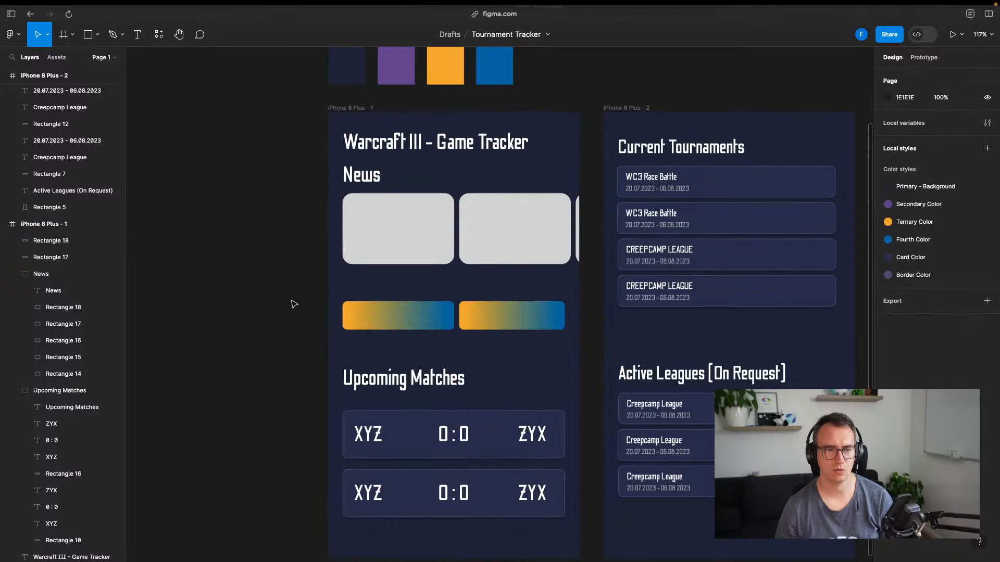
Switch browser tabs to the Miro research board
key("ctrl+Tab")
key("ctrl+Tab")
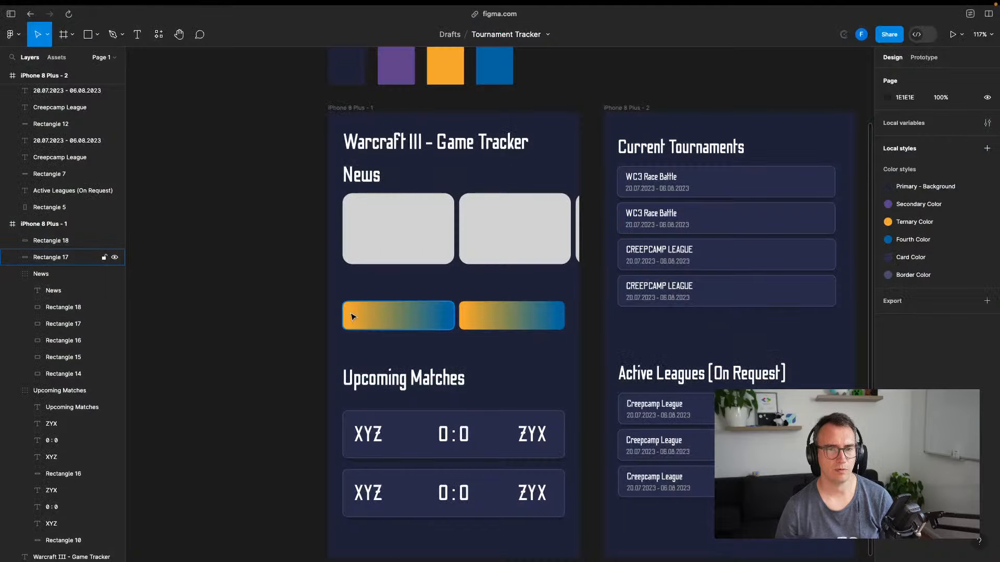
key("ctrl+Tab")
key("ctrl+Tab")
left_click(370, 313)
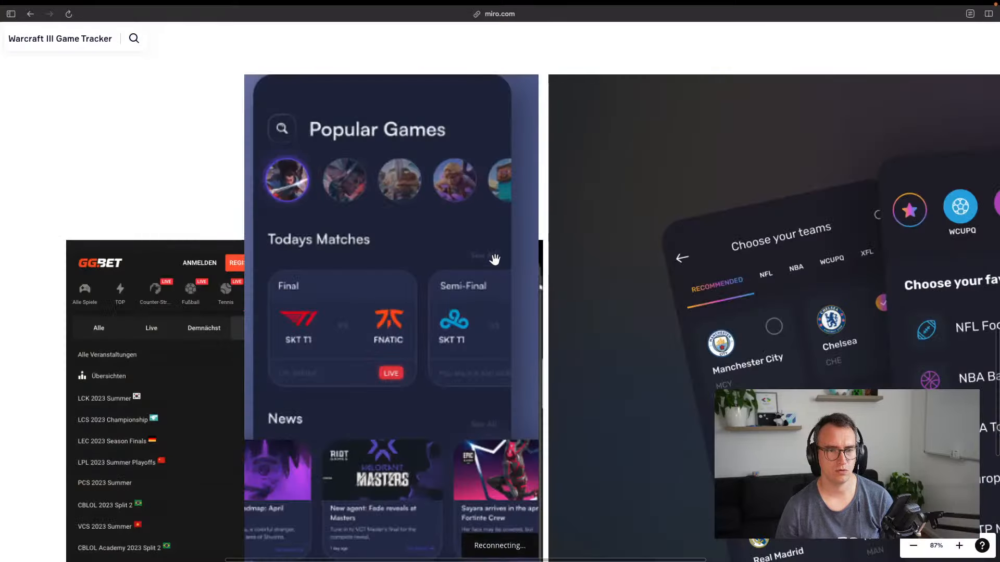
Pan and zoom the Warcraft III Game Tracker board to inspect the phone mockups, then go back to Figma
scroll(410, 333, "up", 10)
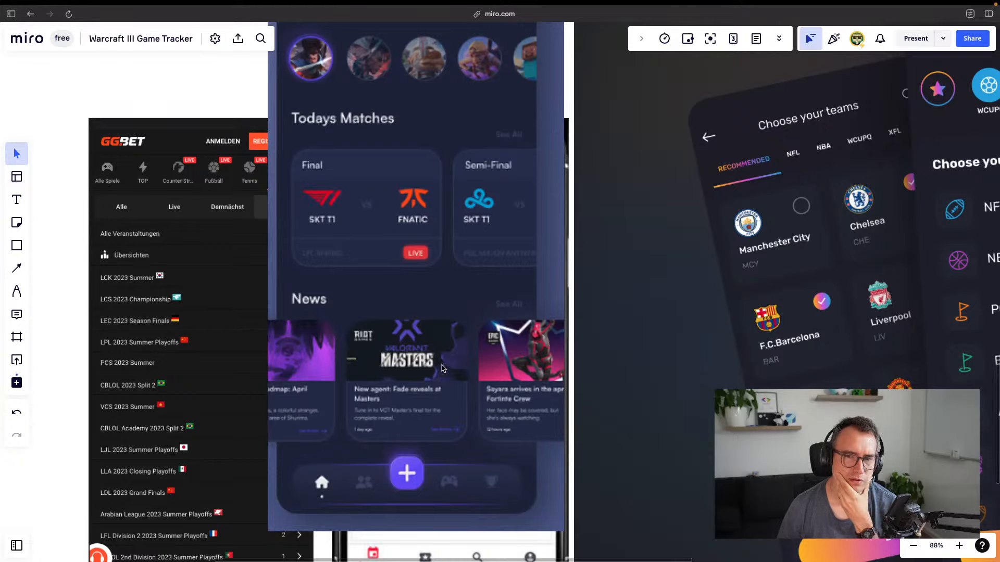
scroll(442, 368, "down", 5)
scroll(453, 338, "right", 5)
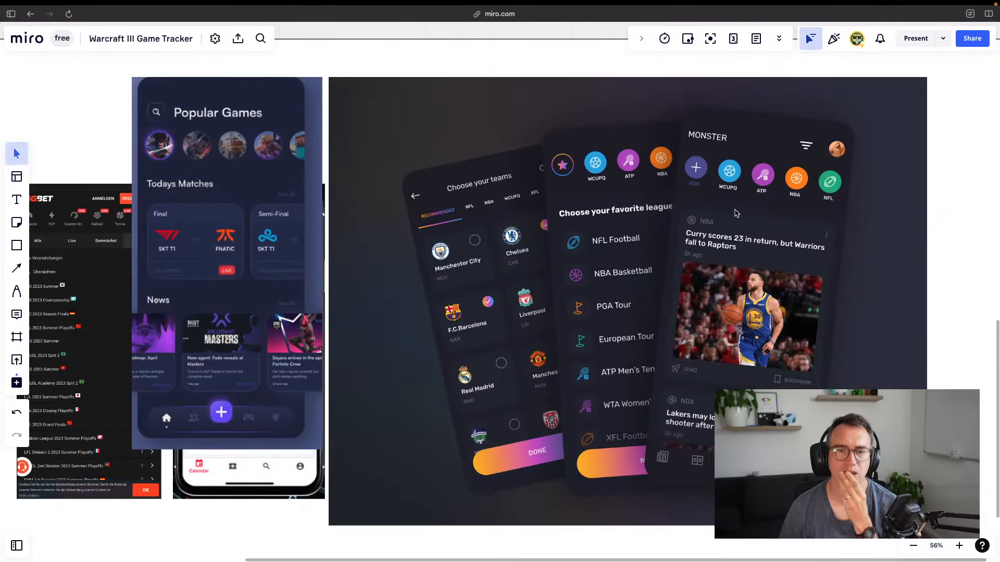
left_click_drag(334, 355, 799, 301)
left_click_drag(507, 312, 622, 356)
scroll(376, 232, "up", 8)
scroll(358, 234, "down", 8)
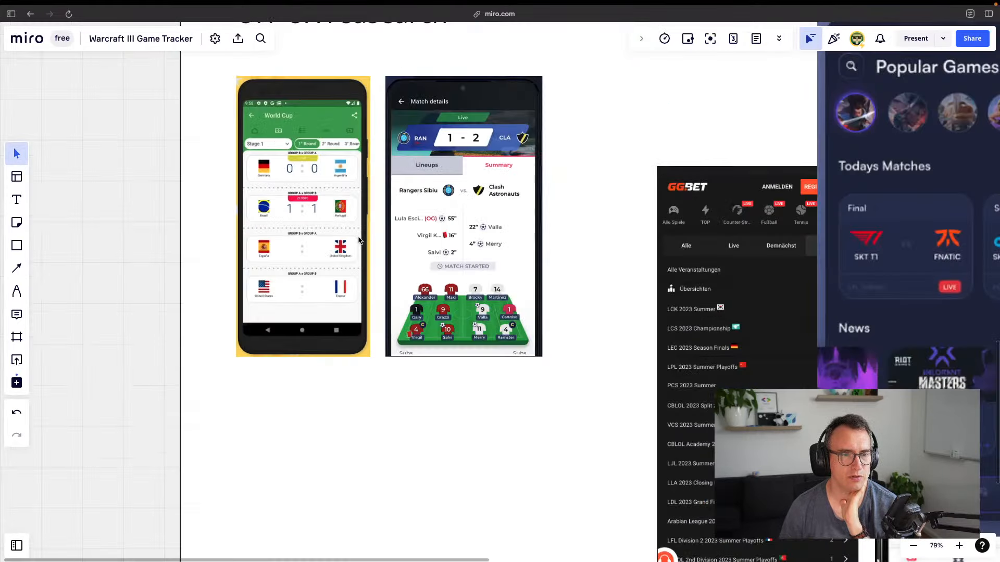
scroll(368, 264, "down", 5)
left_click_drag(553, 302, 371, 152)
left_click_drag(412, 217, 370, 330)
scroll(425, 219, "up", 3)
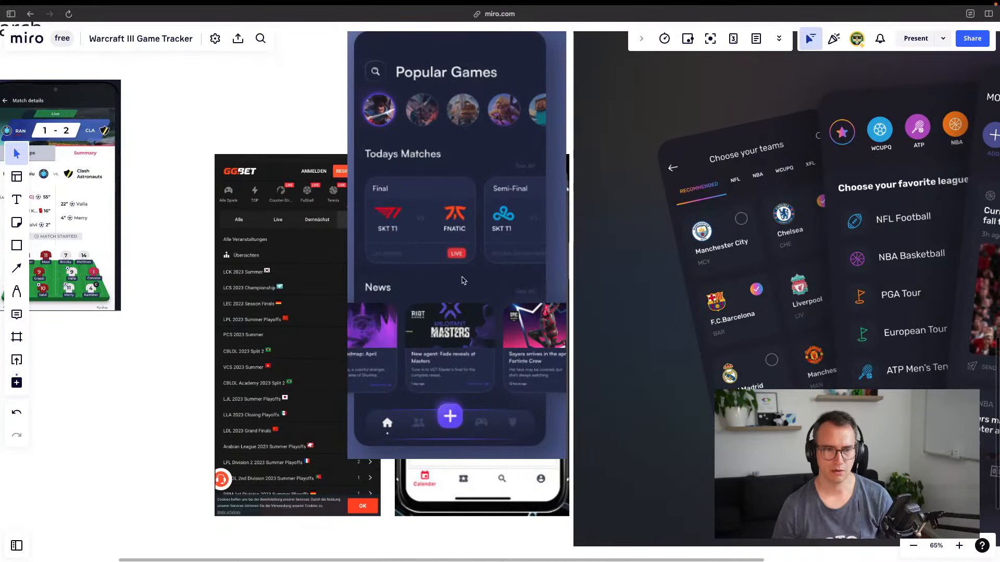
key("ctrl+Tab")
key("ctrl+Tab")
key("ctrl+Tab")
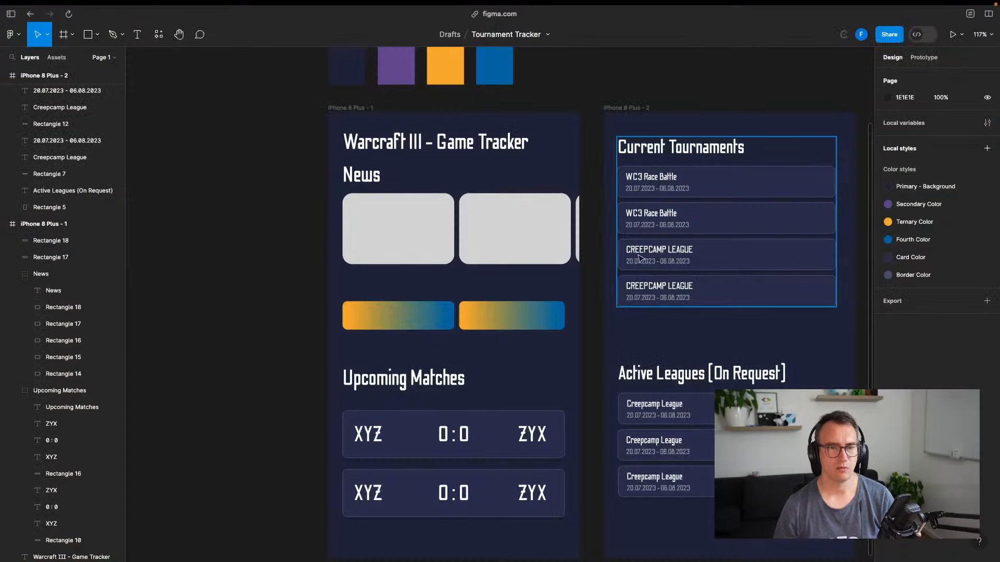
Rename the Upcoming Matches heading to 'Today Matches'
left_click(444, 384)
key("Return")
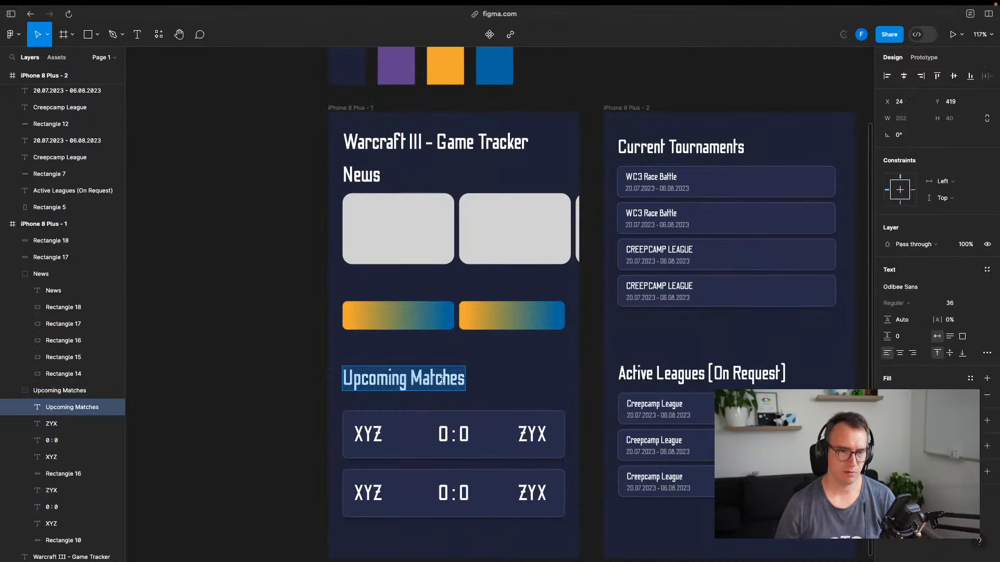
type("Today Matches")
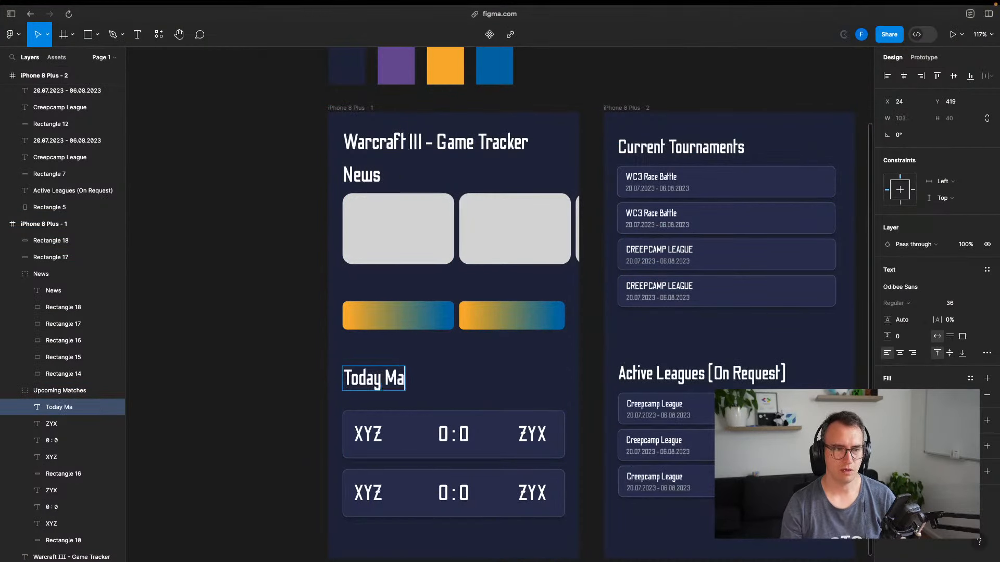
key("Escape")
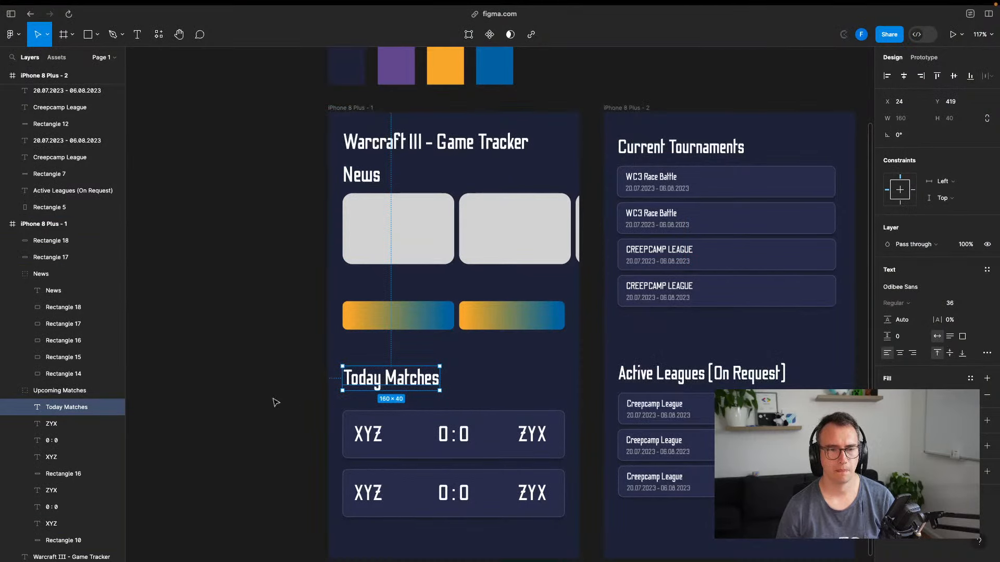
key("Escape")
Reorder the sections so Today Matches sits under the title with News below it
left_click(399, 373)
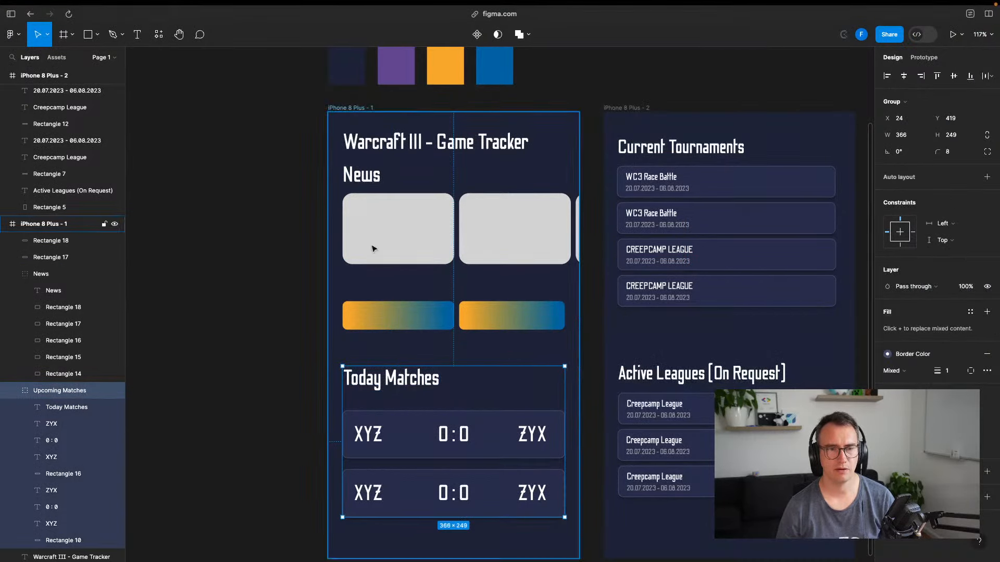
left_click_drag(364, 188, 361, 485)
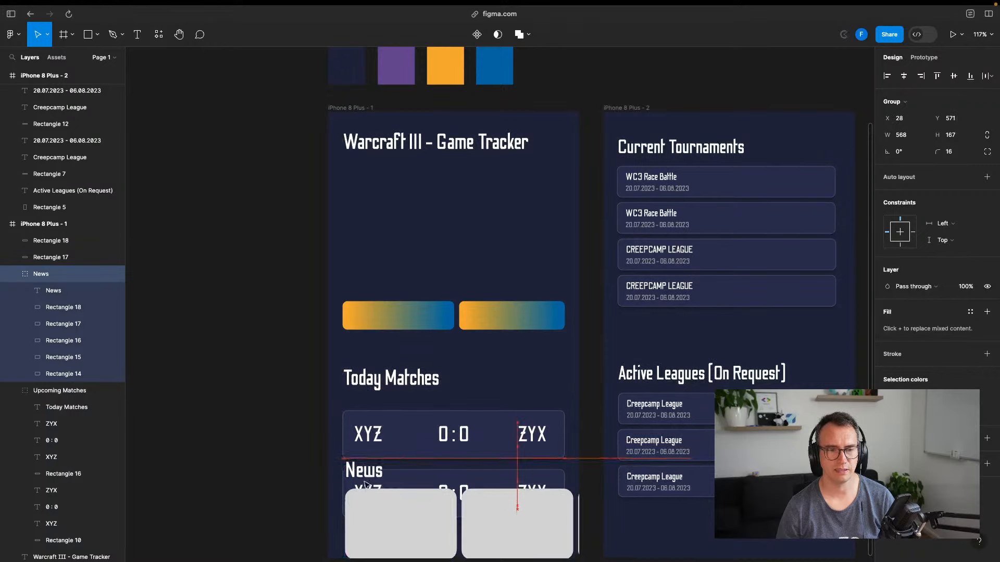
left_click_drag(390, 379, 390, 171)
Move both gradient bars down below the News cards
left_click(408, 317)
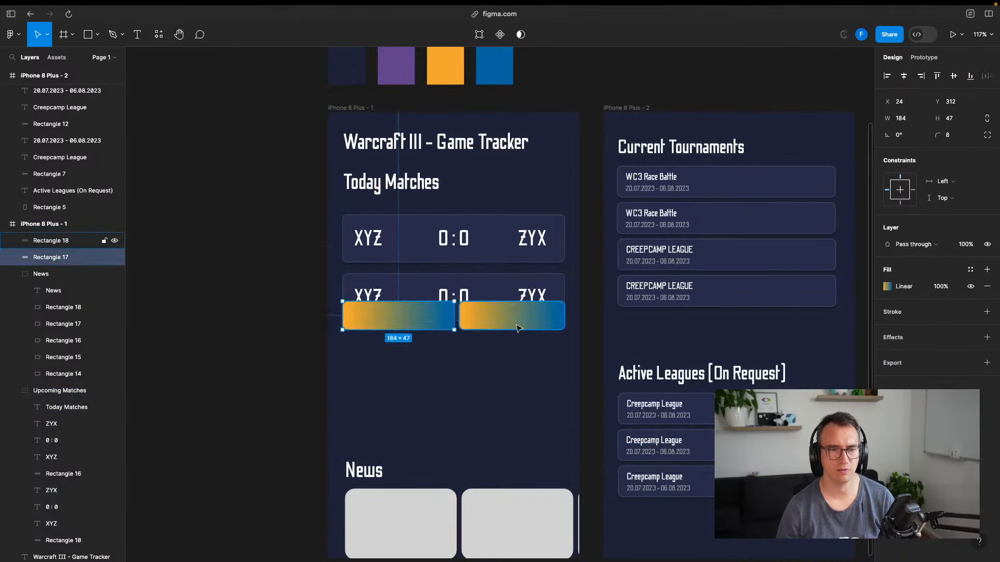
left_click(516, 326, "shift")
left_click_drag(512, 317, 514, 373)
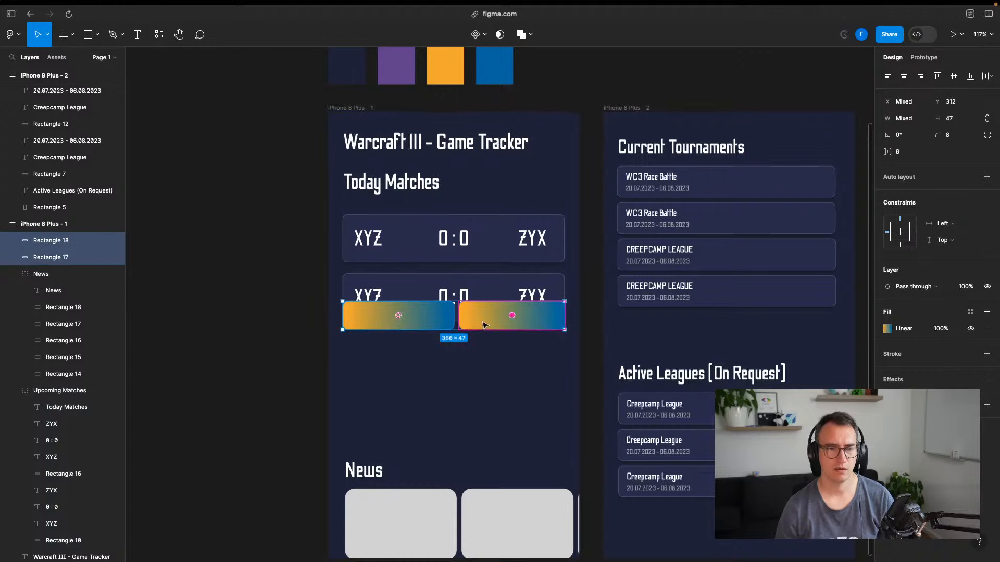
left_click_drag(486, 319, 482, 452)
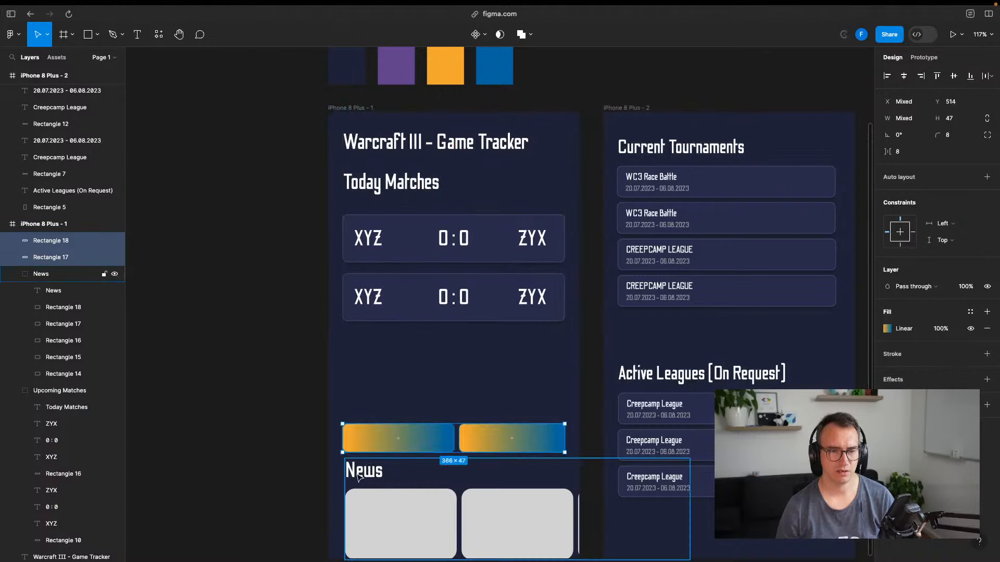
left_click_drag(358, 477, 359, 356)
left_click(412, 448)
left_click(542, 444, "shift")
left_click_drag(505, 440, 505, 489)
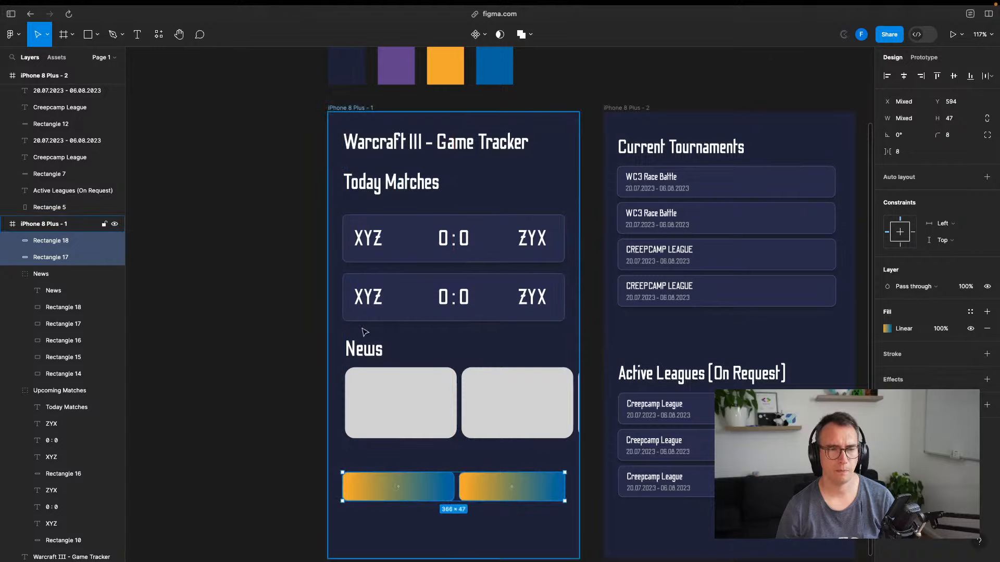
Nudge the News section into place beneath the match cards and select both gradient bars
left_click_drag(365, 348, 362, 348)
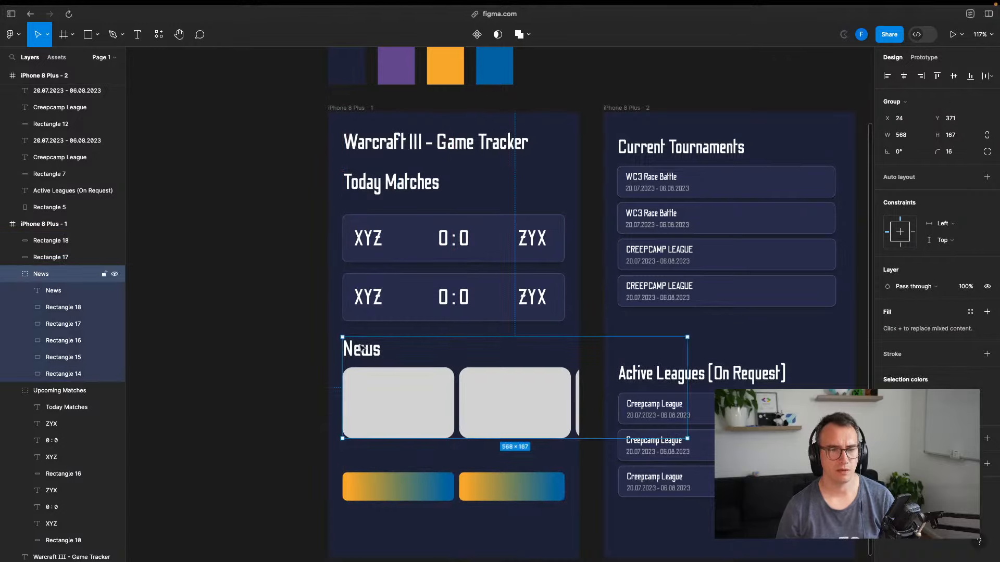
left_click(250, 370)
scroll(256, 245, "down", 5)
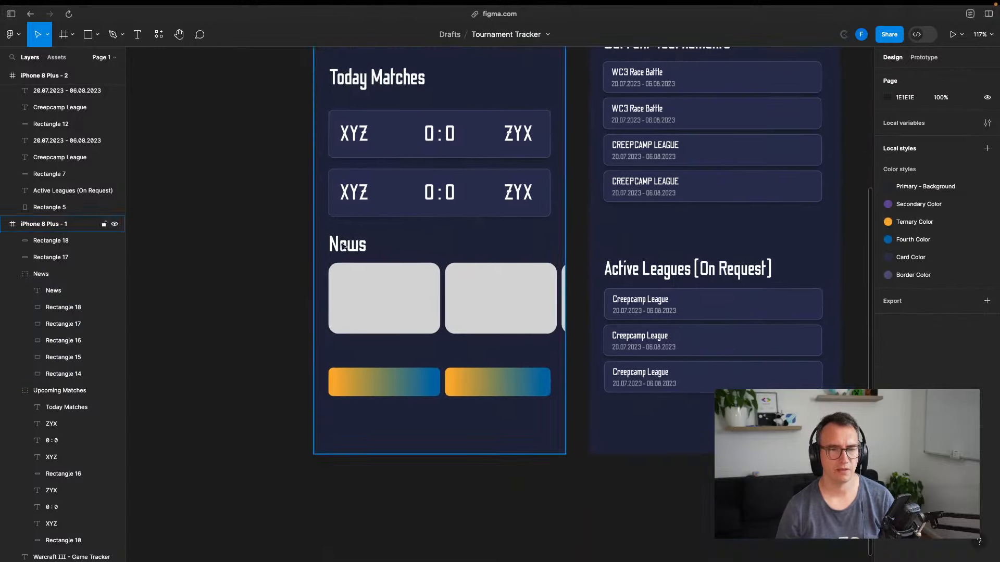
left_click_drag(356, 243, 356, 253)
left_click(400, 381)
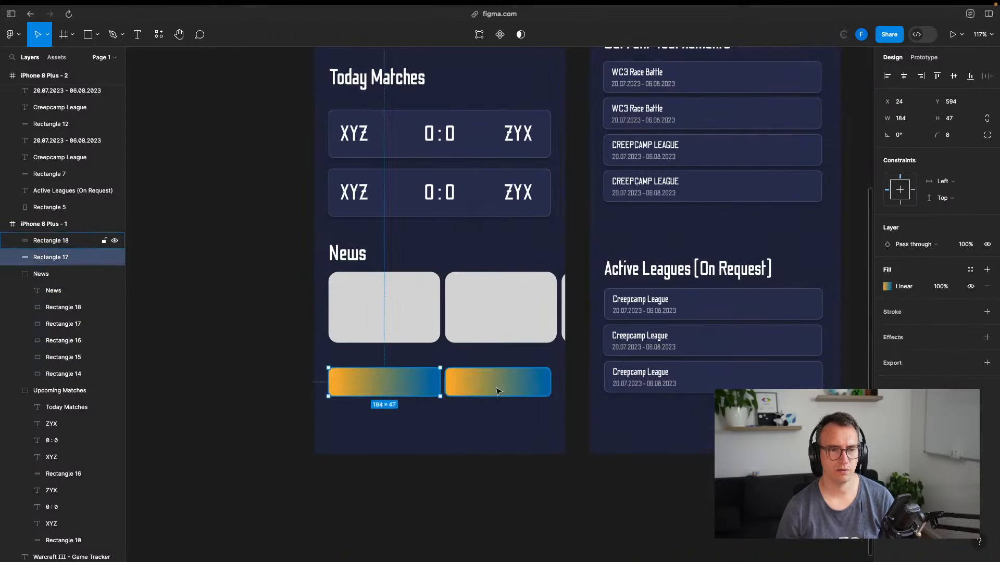
left_click(497, 390, "shift")
Delete the gradient bars and draw a full-width rectangle along the frame's bottom
key("Delete")
scroll(402, 371, "up", 5)
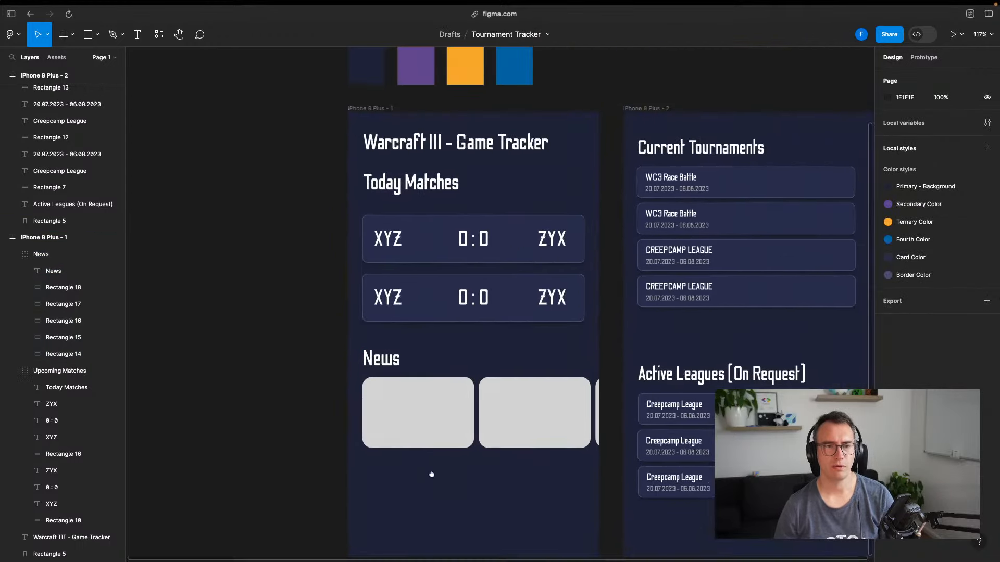
left_click_drag(298, 379, 278, 334)
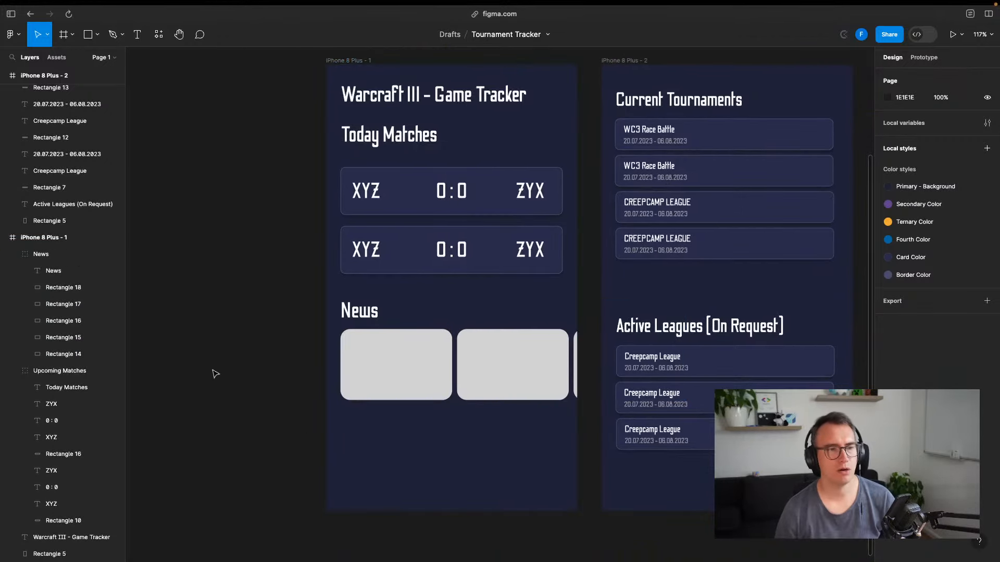
left_click(88, 40)
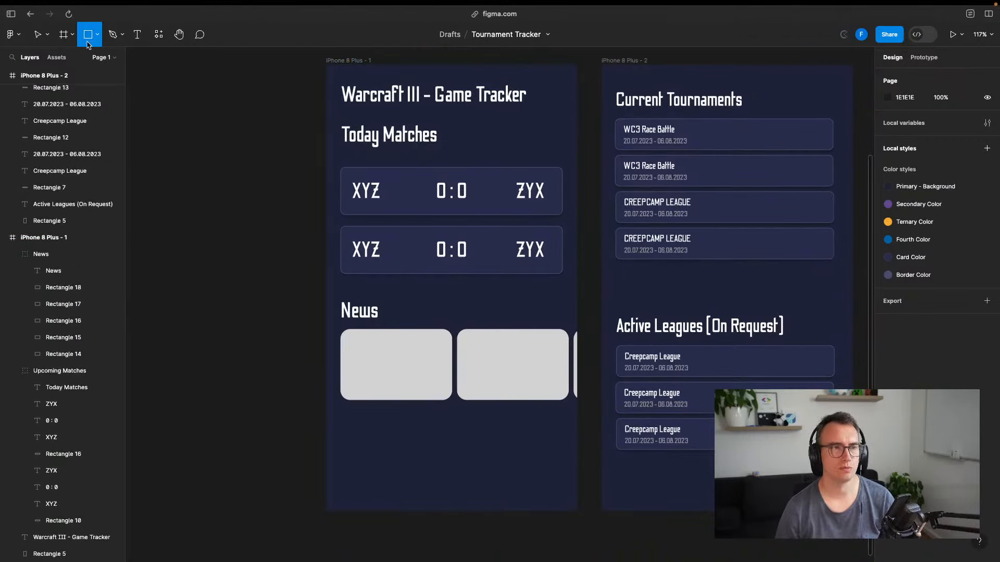
mouse_move(326, 464)
left_mouse_down()
mouse_move(495, 513)
mouse_move(576, 511)
left_mouse_up()
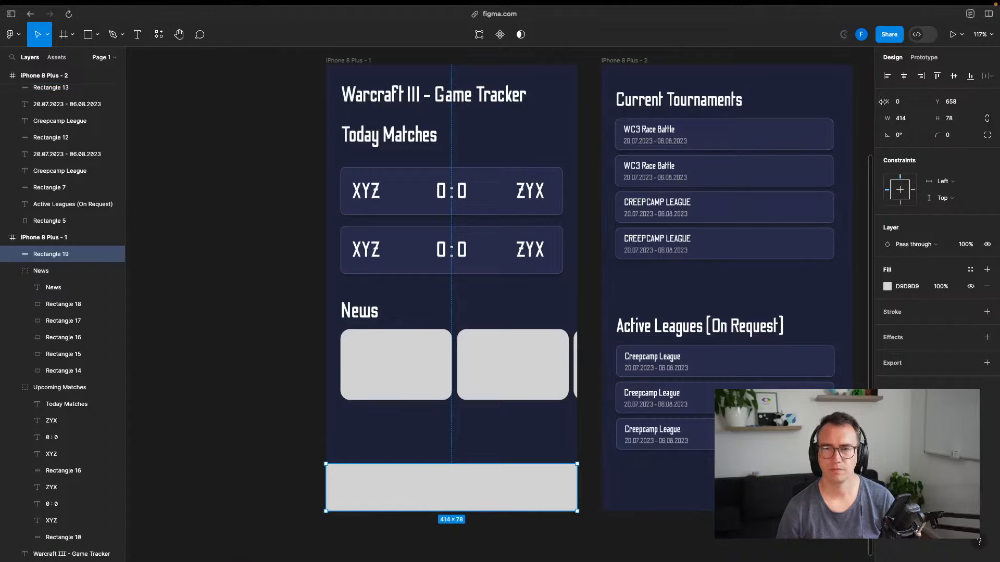
Fill the bottom bar with the Card Color style and shorten it to 60 high
left_click(887, 286)
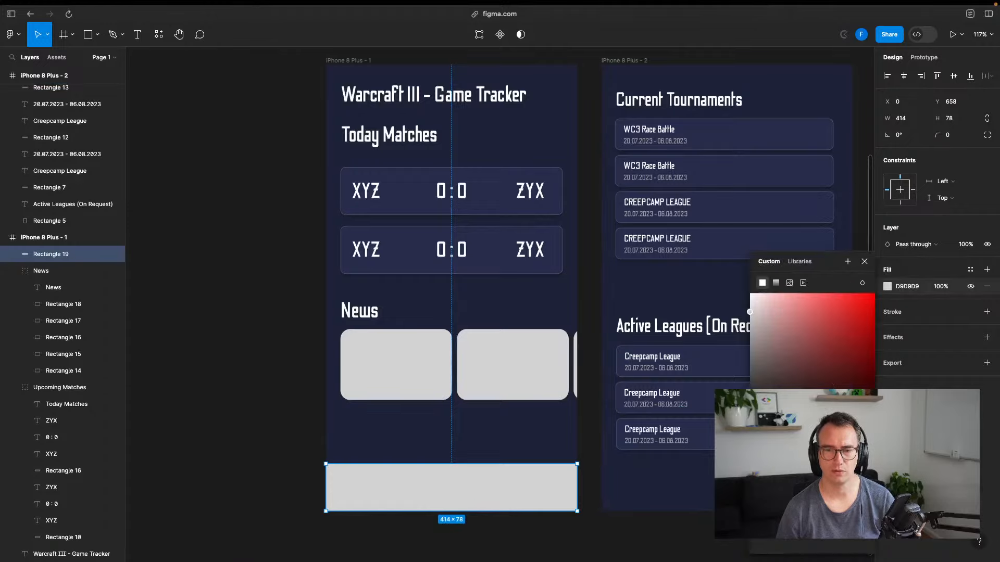
key("i")
left_click(824, 96)
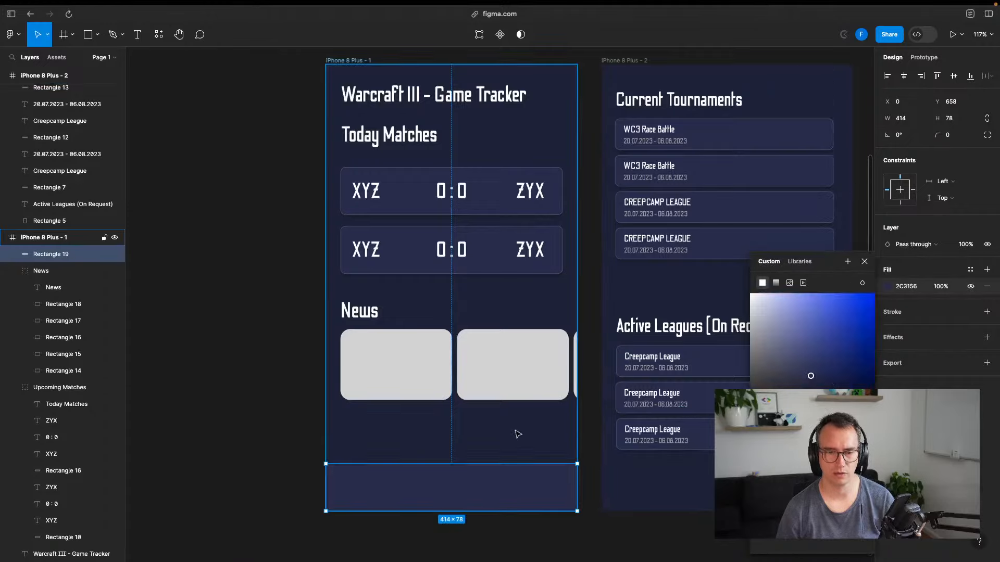
scroll(500, 417, "up", 5)
left_click(894, 284)
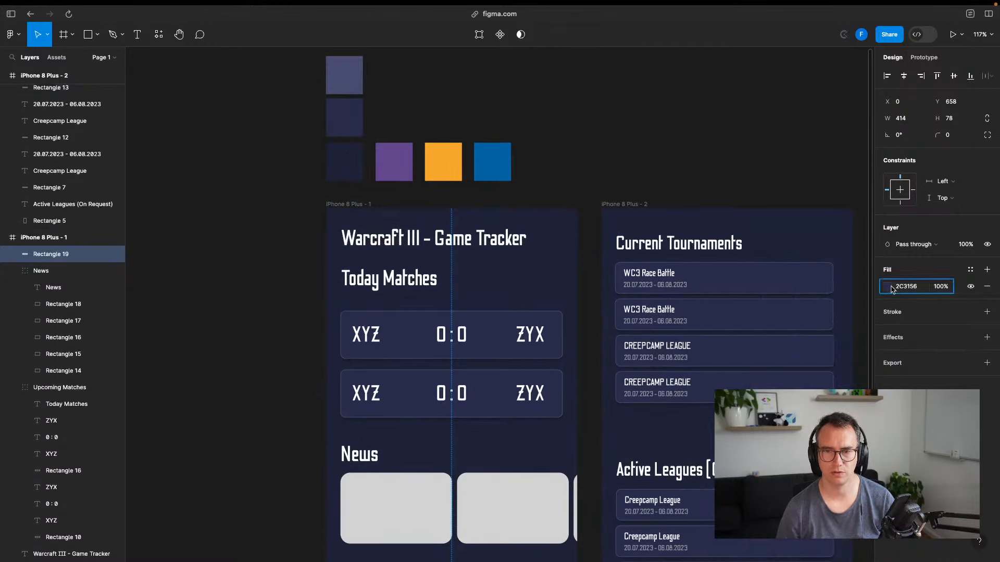
left_click(889, 287)
left_click(795, 264)
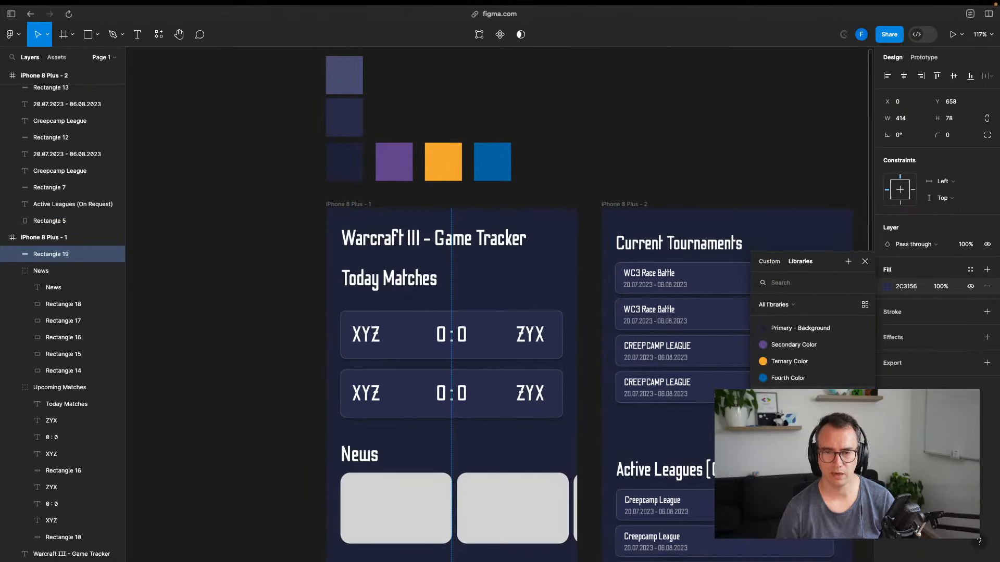
left_click(787, 394)
scroll(453, 431, "down", 6)
left_click(309, 376)
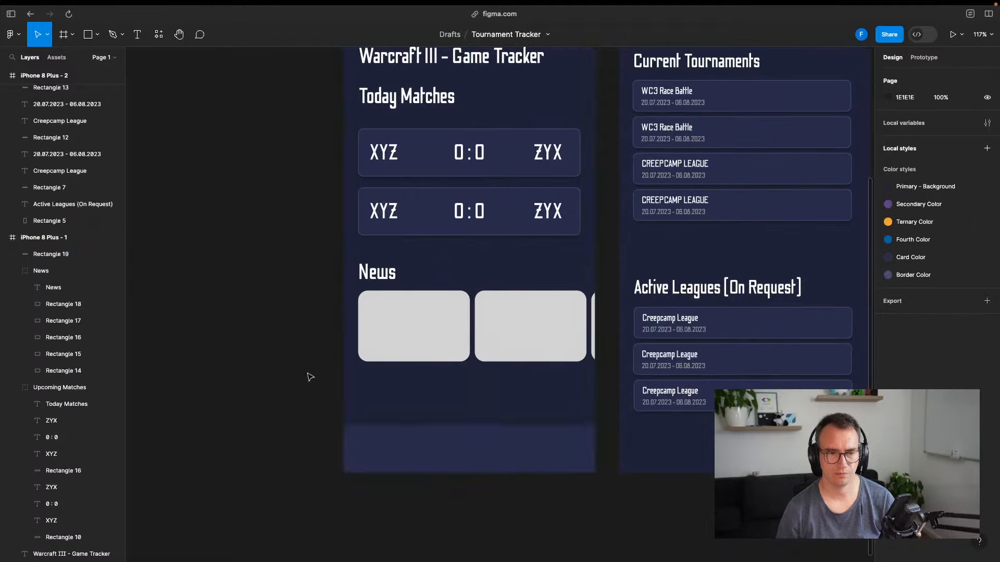
left_click(484, 461)
left_click_drag(469, 426, 470, 437)
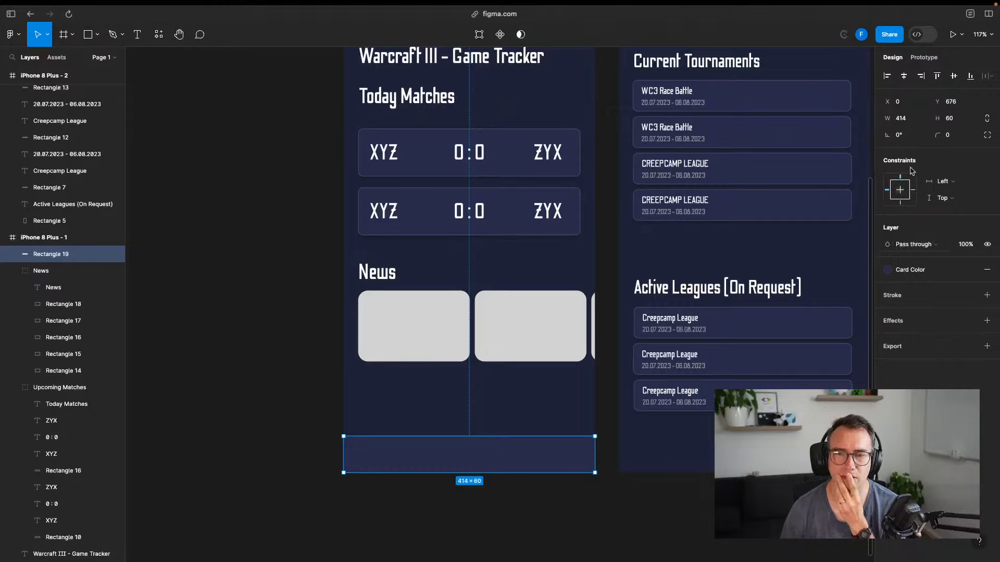
Switch the bar to independent corners and set the top-left radius to 8
left_click(952, 140)
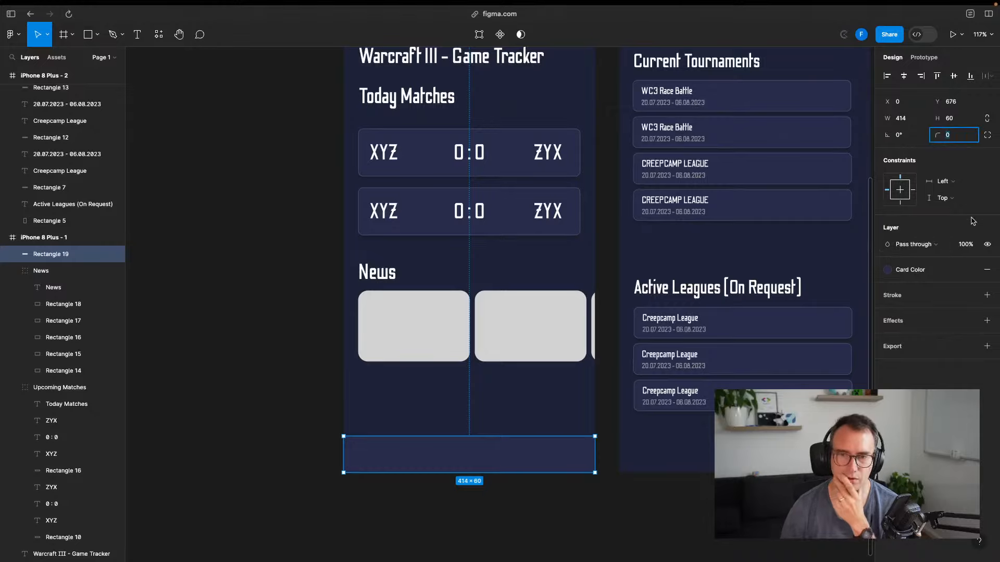
left_click(986, 137)
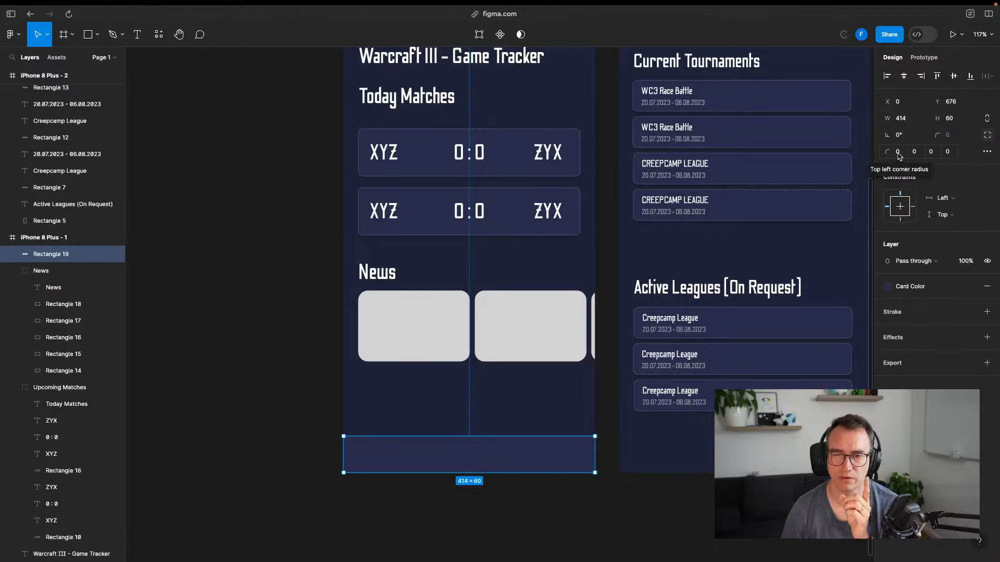
left_click(898, 153)
type("8")
key("Return")
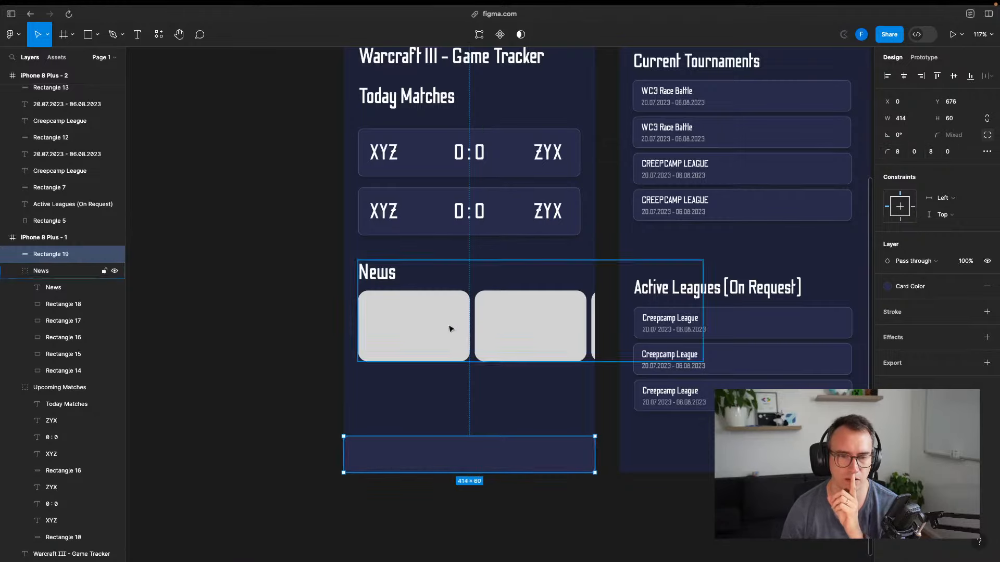
left_click(337, 423)
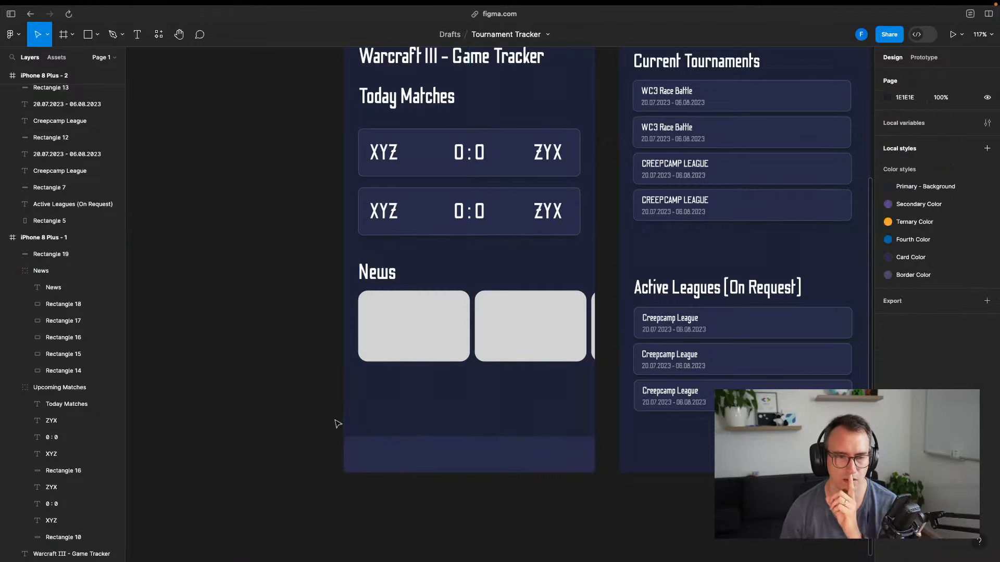
left_click(497, 460)
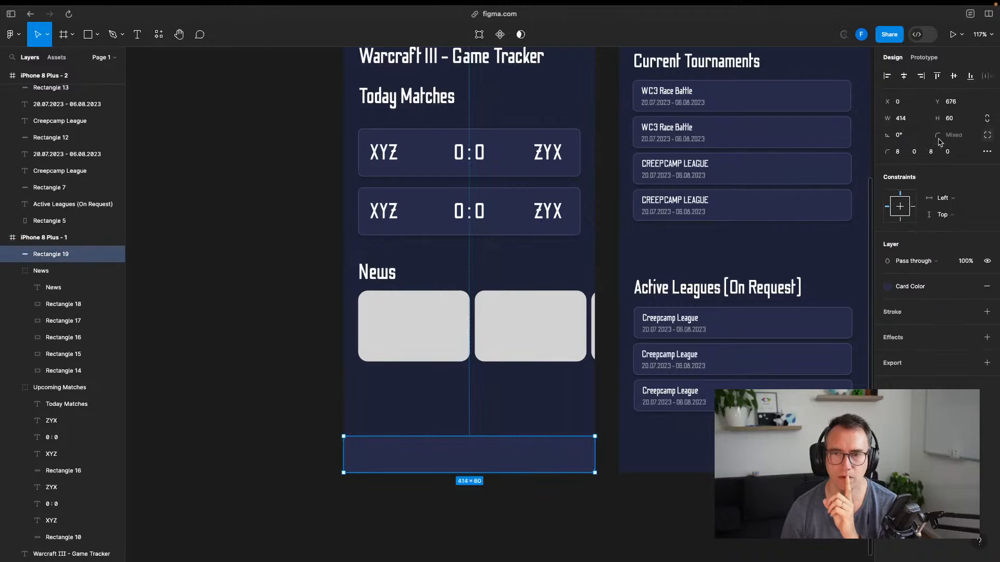
Set the bottom corners to 0 radius, leaving 8-radius top corners
left_click(931, 152)
type("0")
key("Return")
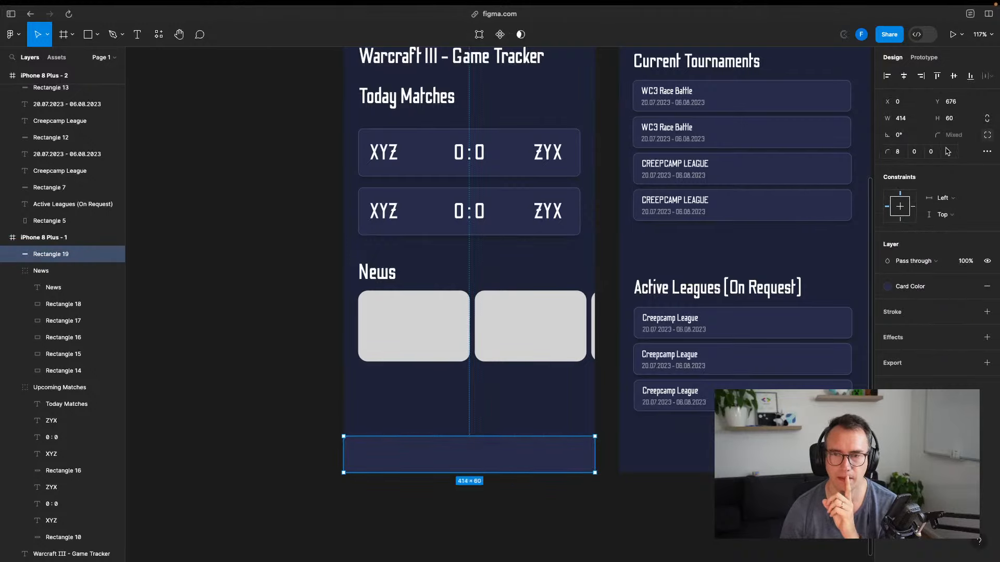
left_click(920, 152)
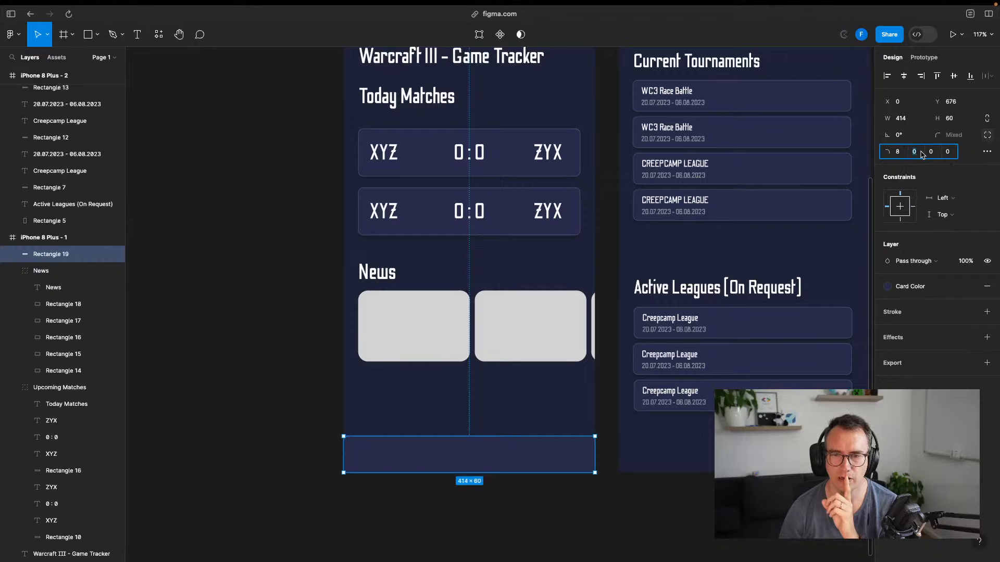
left_click(622, 469)
left_click(487, 518)
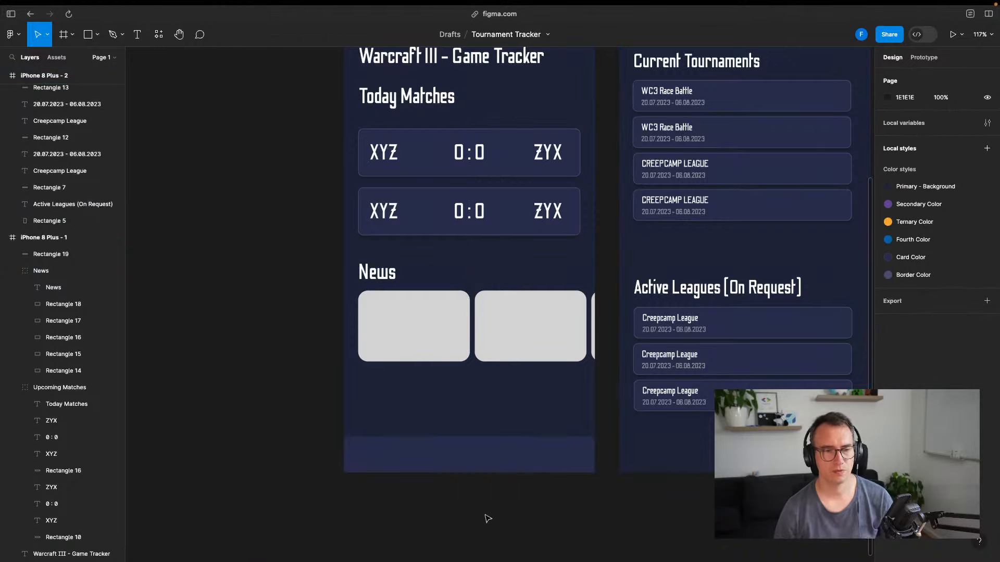
left_click(443, 468)
scroll(495, 469, "up", 5)
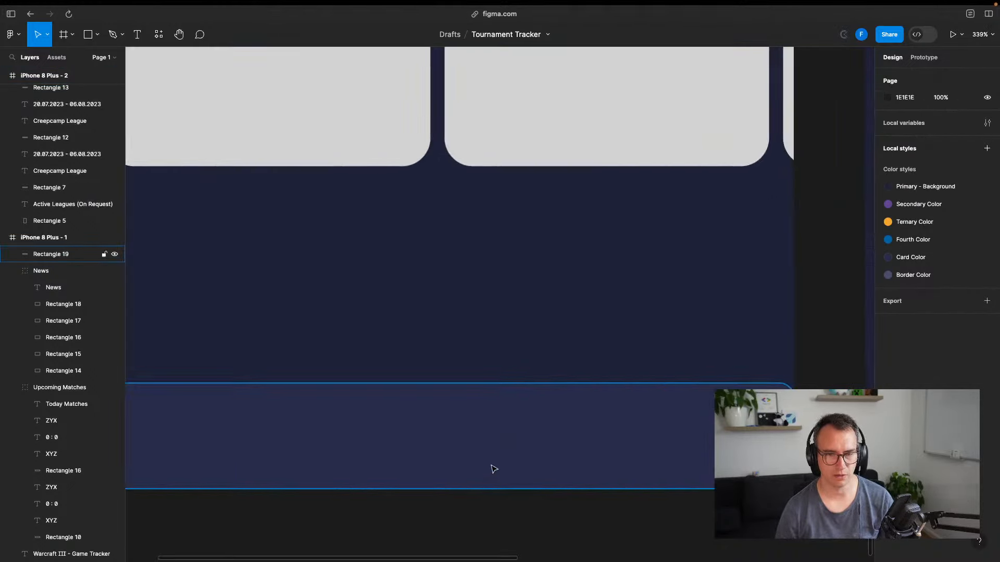
Add a stroke to the bottom bar using the Border Color library style
scroll(569, 469, "down", 3)
left_click(539, 457)
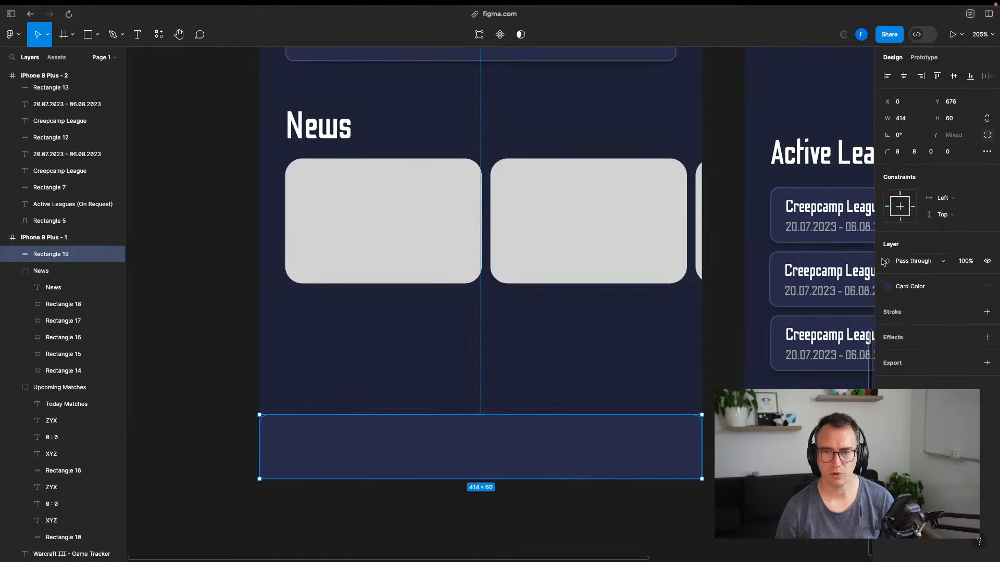
left_click(987, 311)
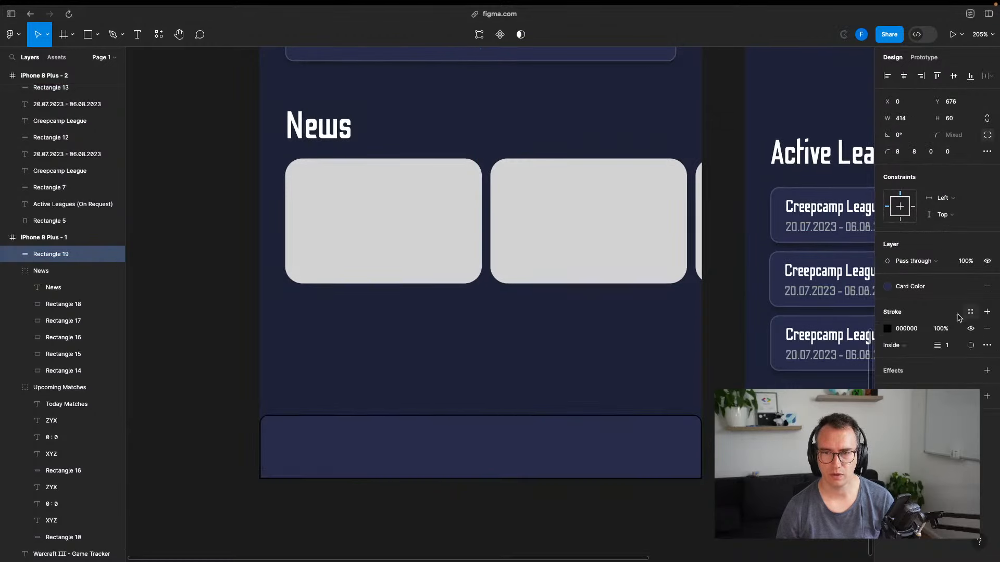
left_click(887, 329)
left_click(801, 258)
left_click(782, 359)
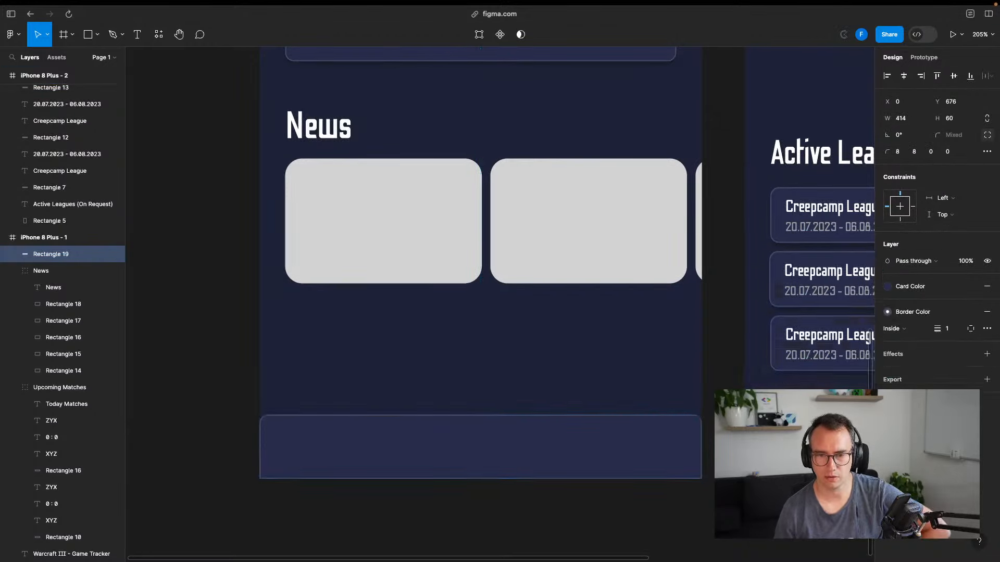
left_click(669, 536)
scroll(567, 508, "left", 2)
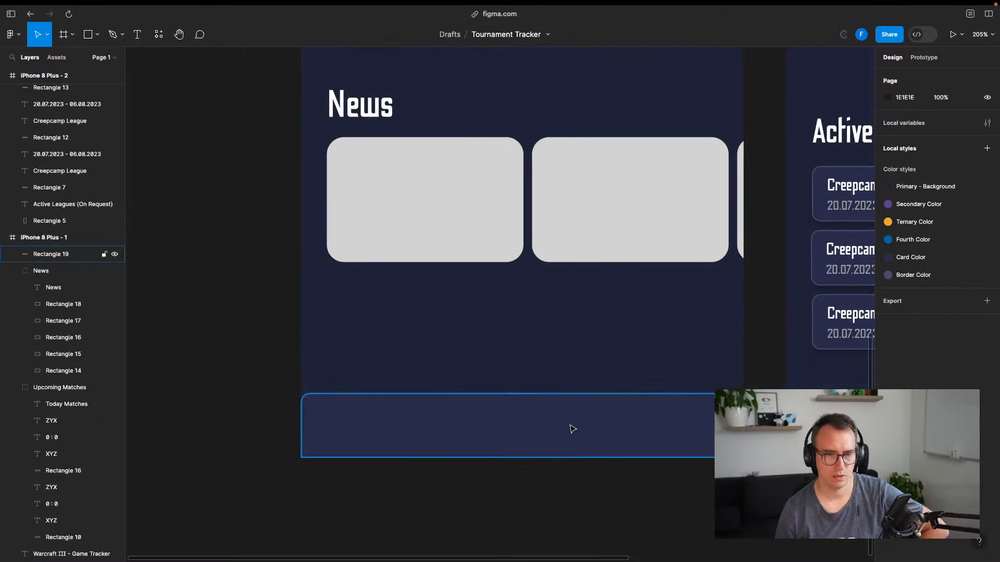
Remove and recreate the bar's stroke with the Border Color style
left_click(573, 429)
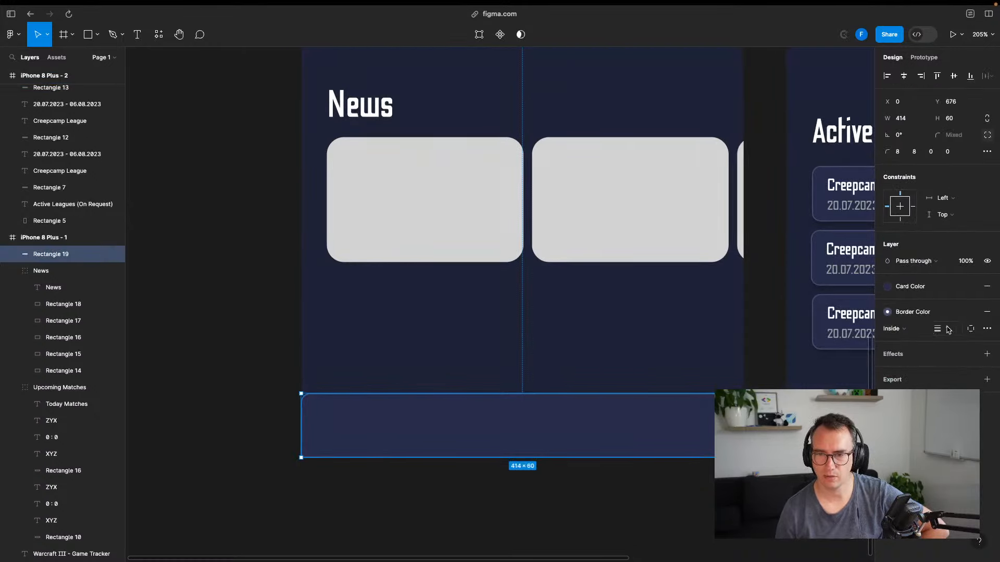
left_click(971, 329)
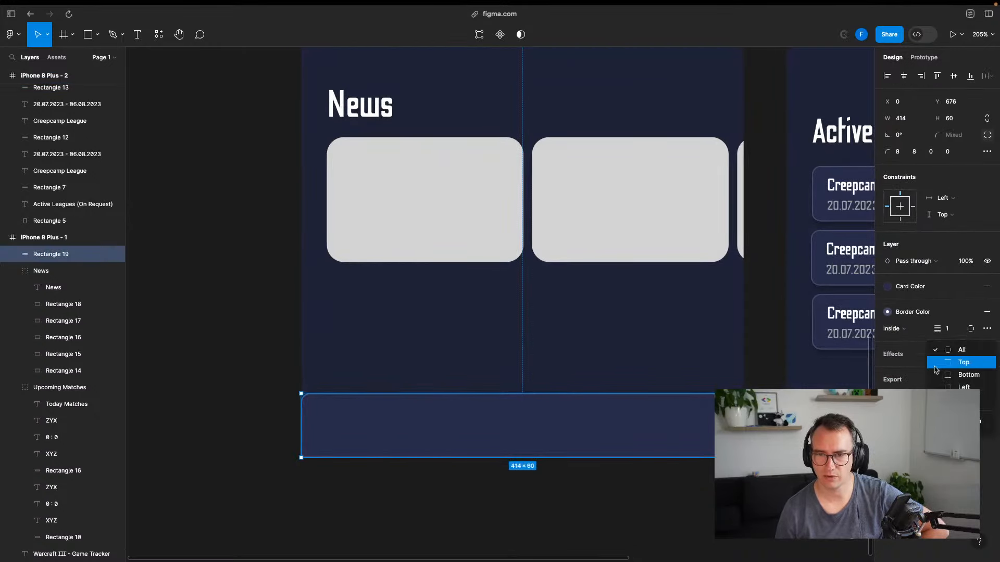
left_click(987, 311)
left_click(968, 313)
left_click(987, 312)
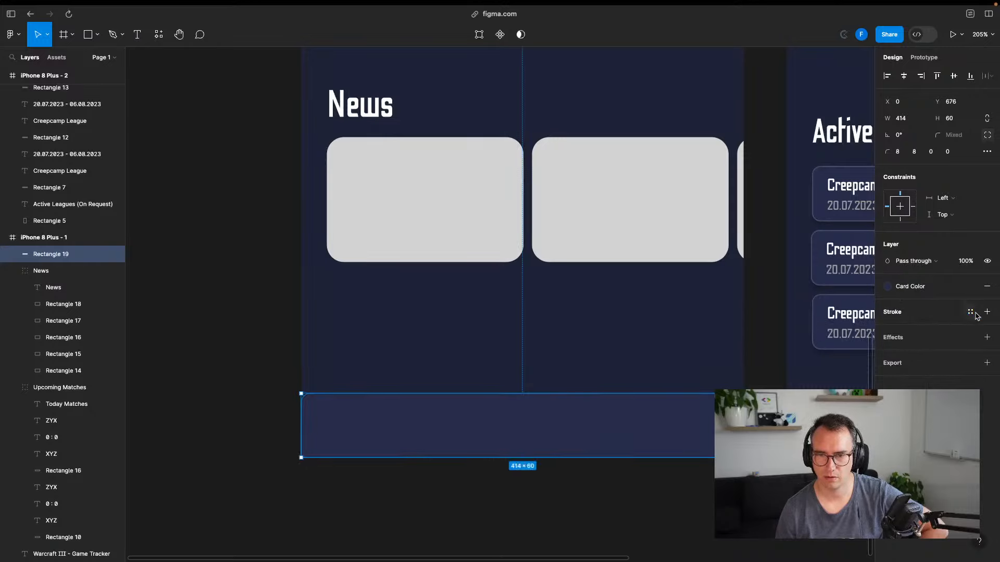
left_click(887, 329)
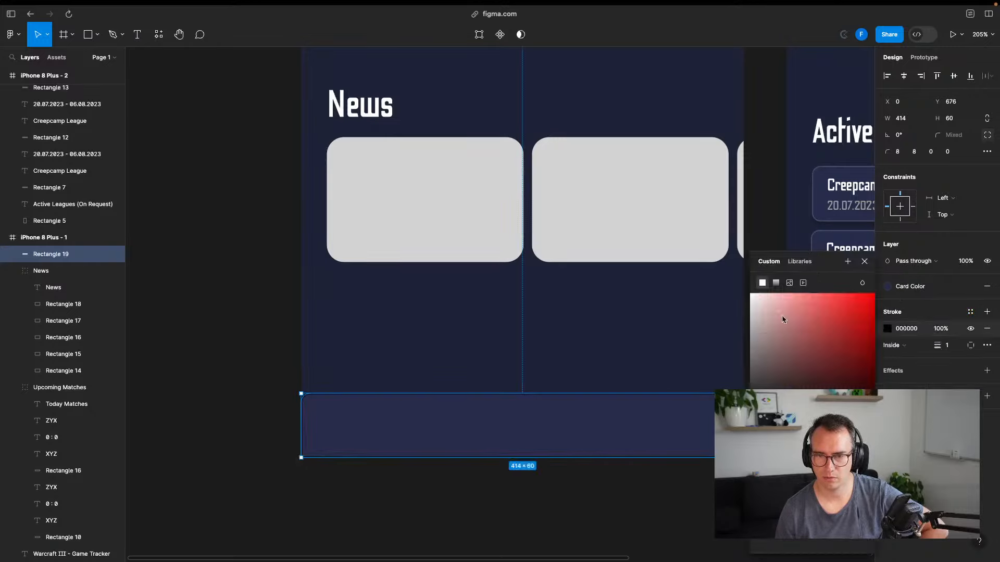
left_click(790, 266)
left_click(782, 329)
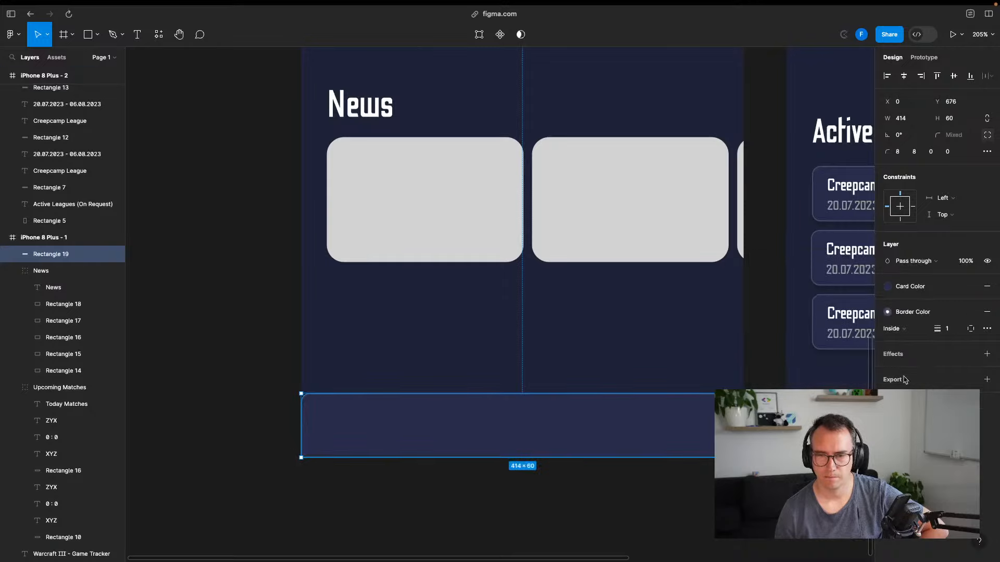
Limit the stroke to a single side, trying top and then bottom
left_click(971, 328)
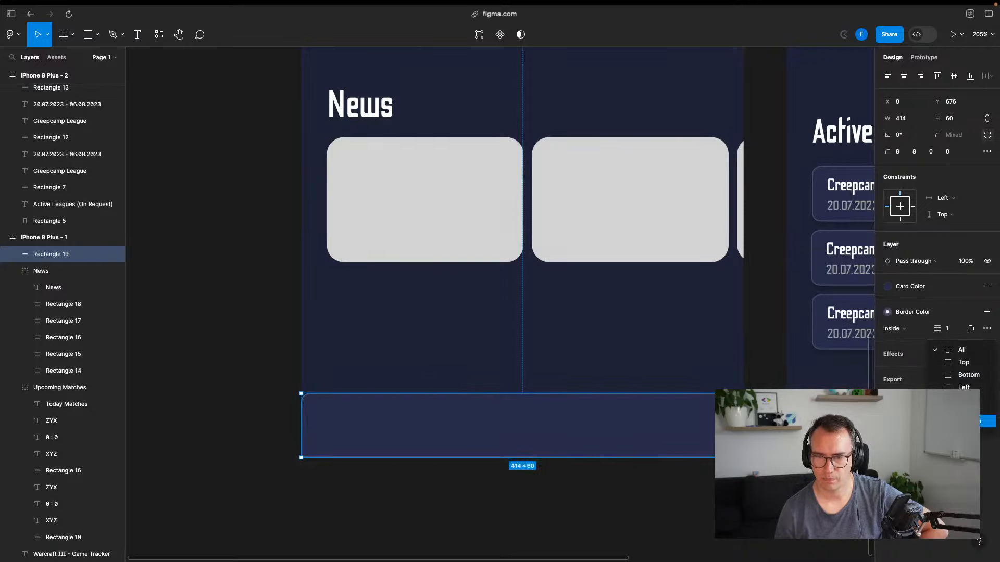
left_click(966, 363)
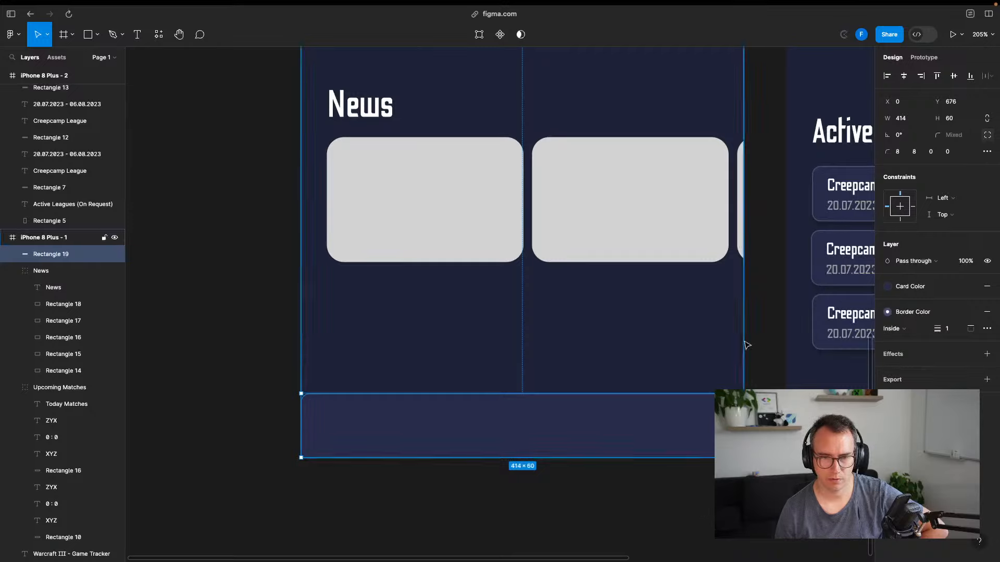
left_click(765, 342)
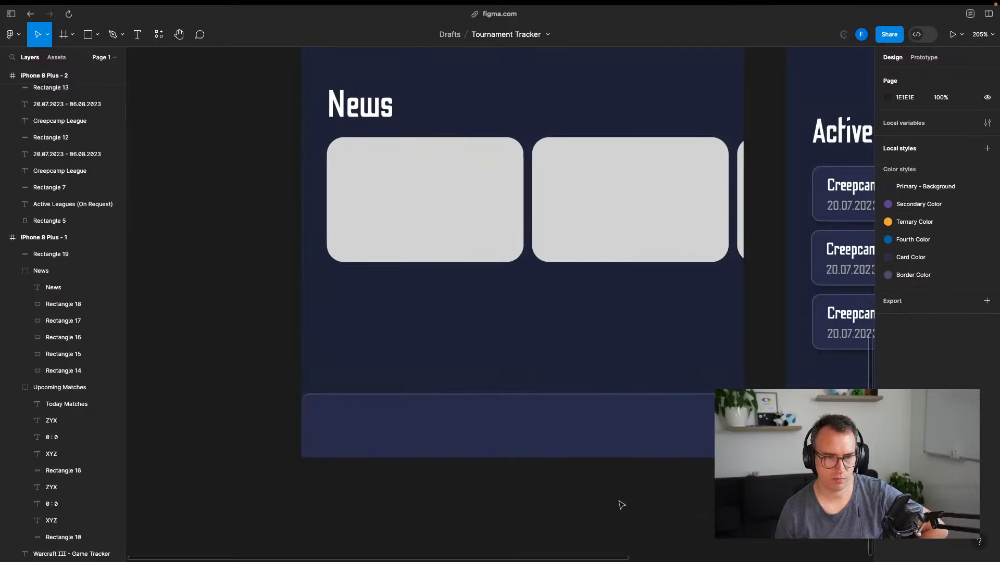
left_click(607, 442)
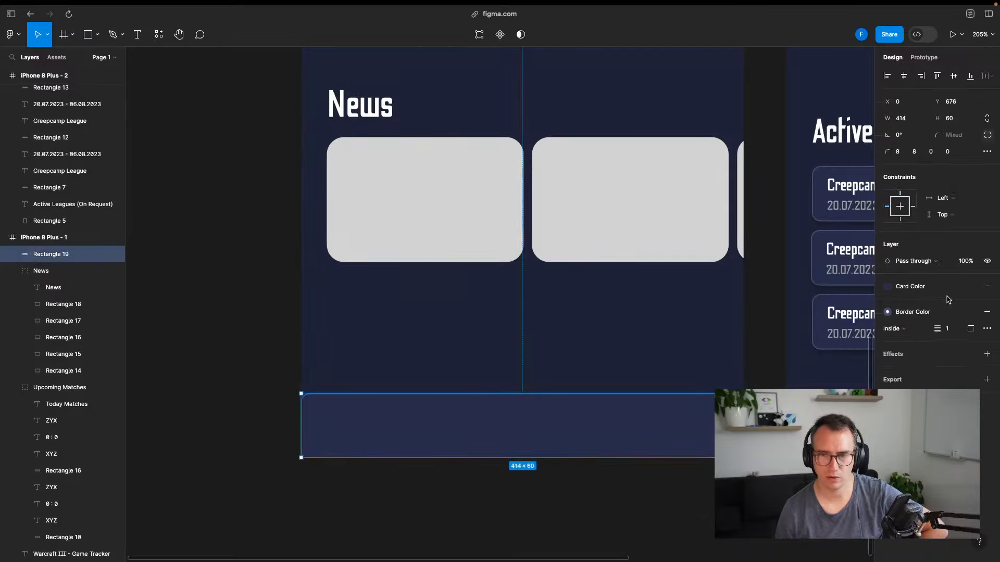
left_click(970, 329)
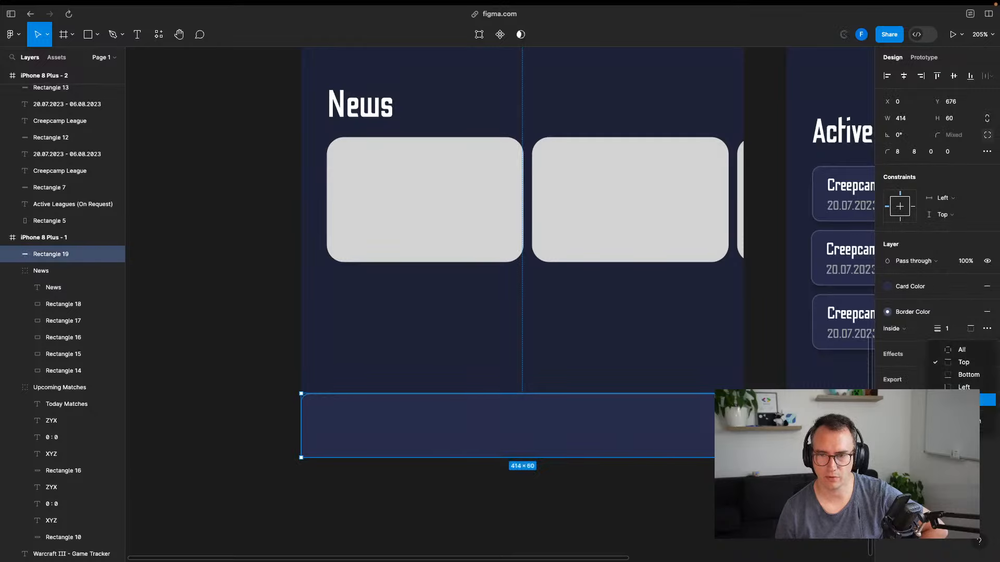
left_click(970, 375)
left_click(971, 329)
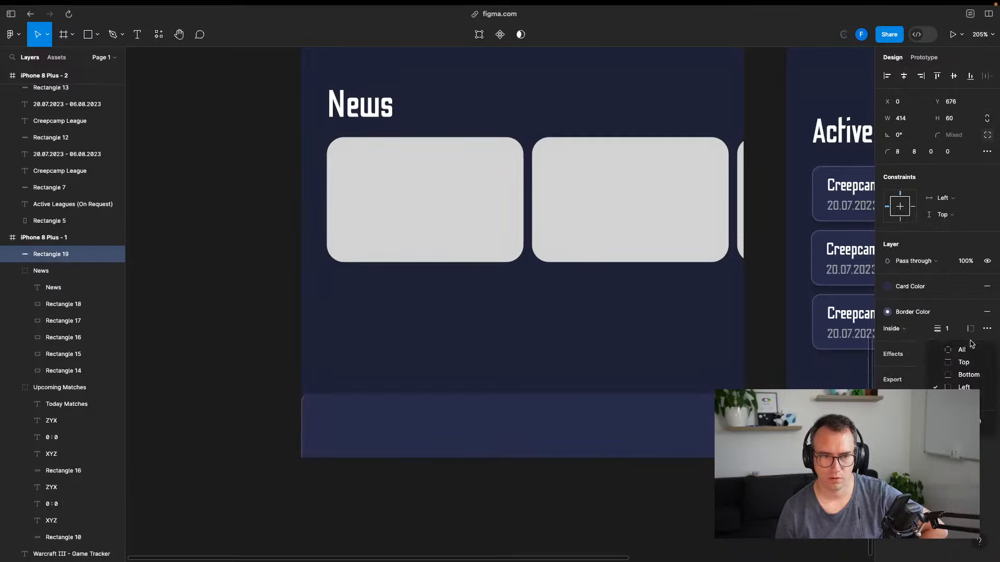
left_click(967, 375)
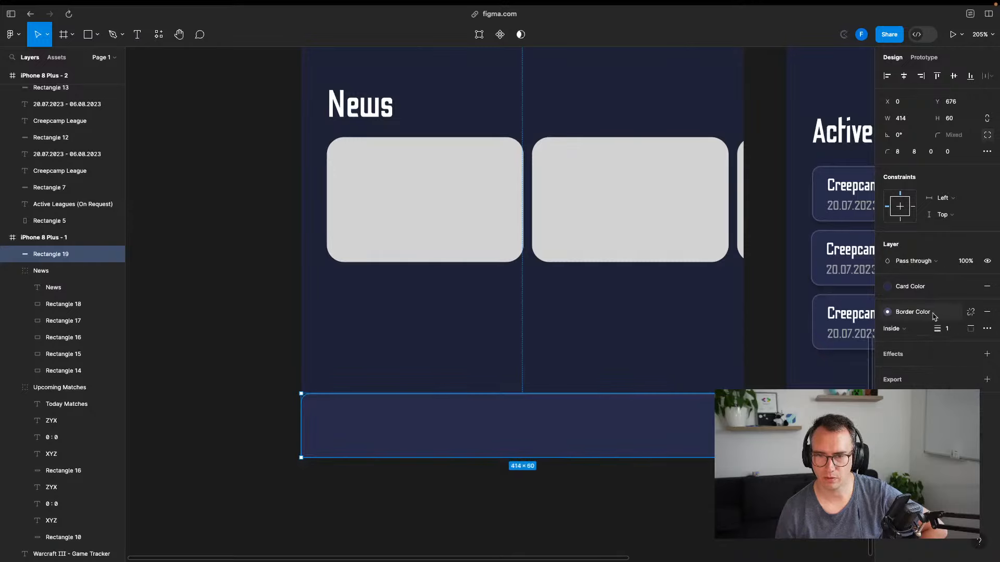
Keep the bar's stroke solid in the advanced stroke settings
left_click(987, 329)
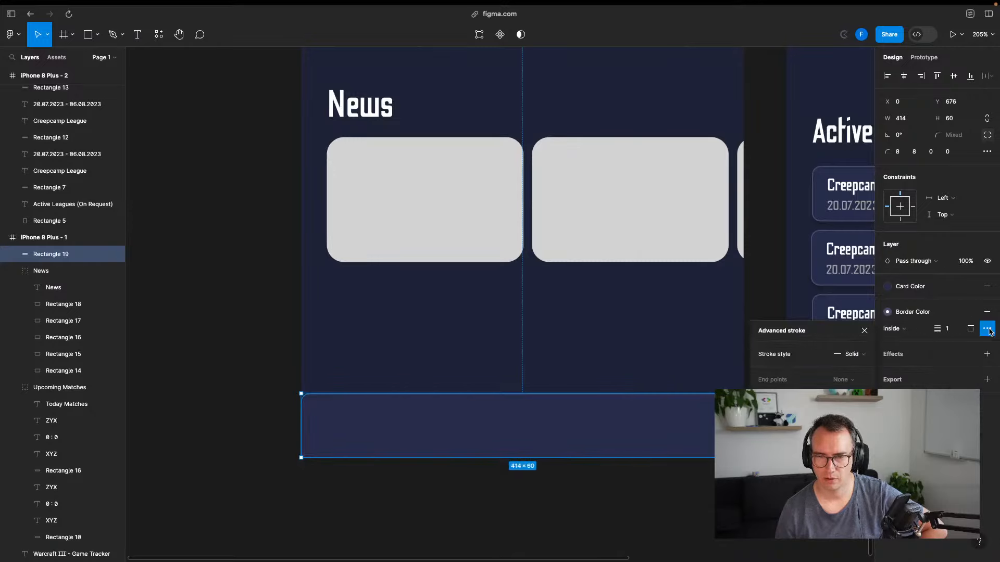
left_click(988, 330)
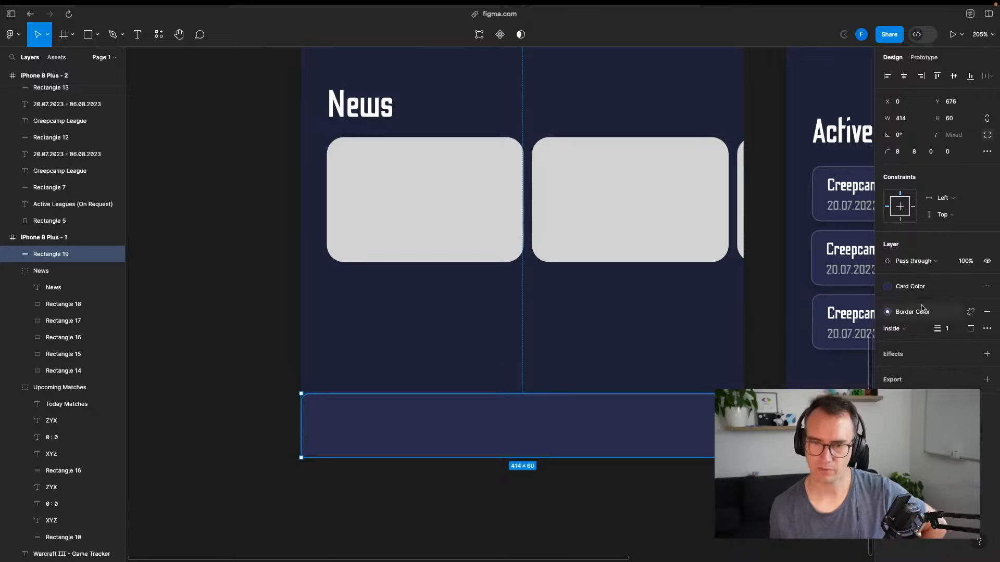
left_click(986, 331)
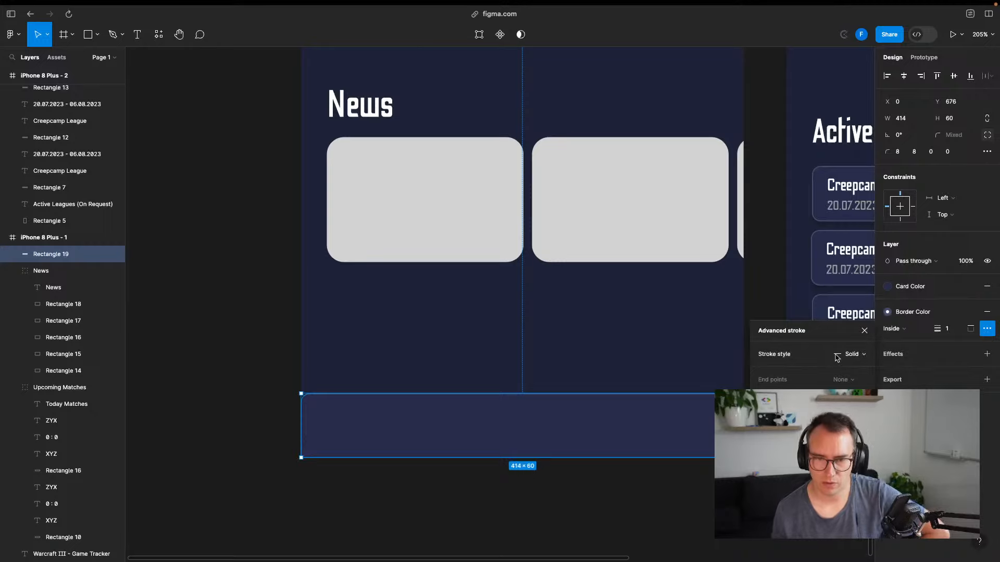
left_click(853, 355)
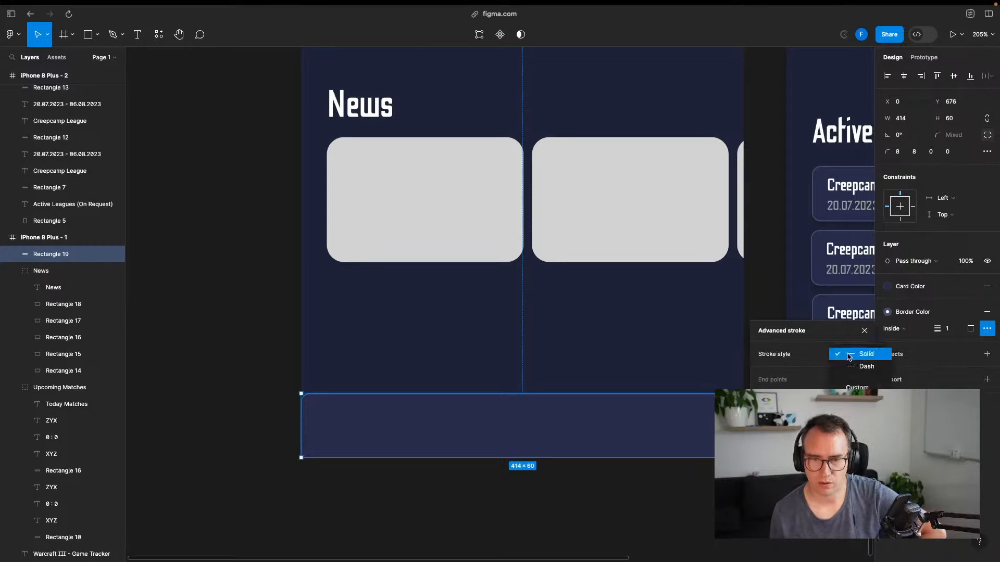
left_click(857, 350)
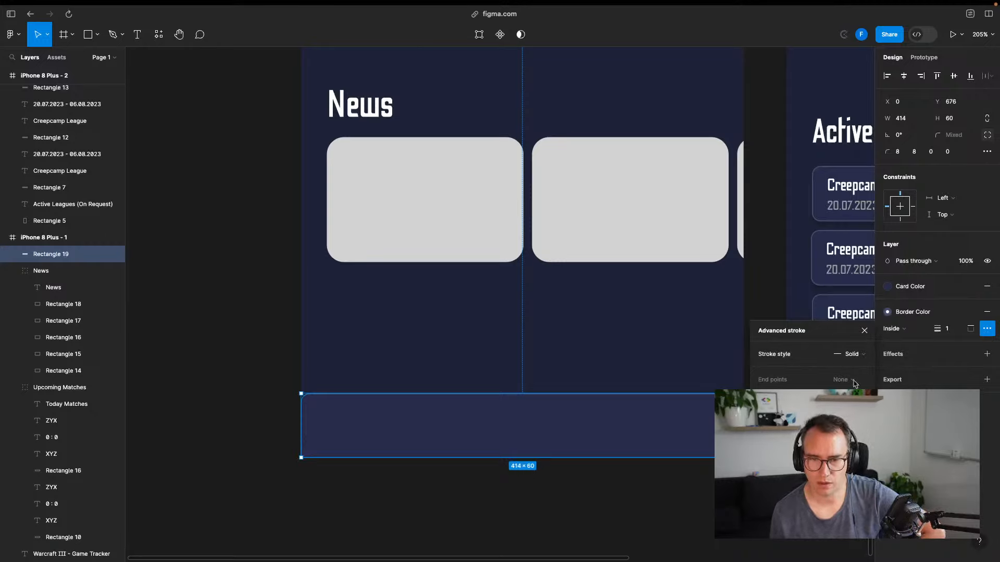
left_click(863, 329)
Switch to custom per-side stroke widths, setting one side to 1 and others to 0
left_click(971, 328)
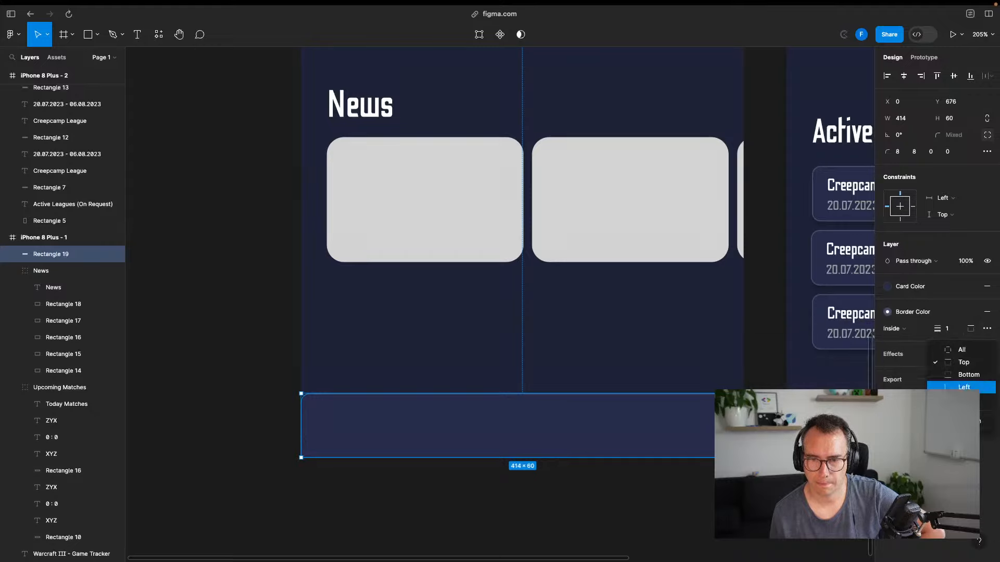
left_click(963, 421)
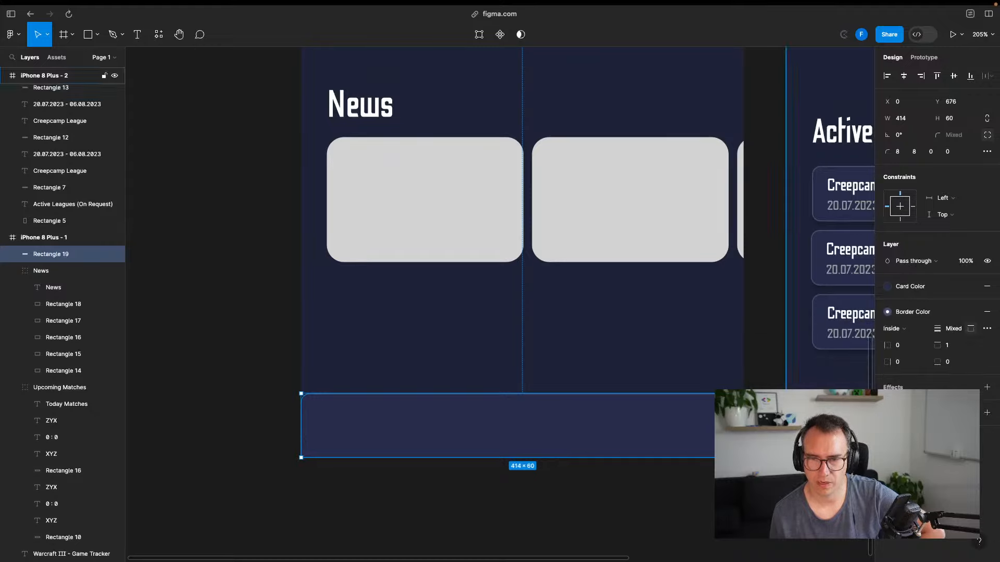
left_click(907, 364)
type("1")
left_click(909, 345)
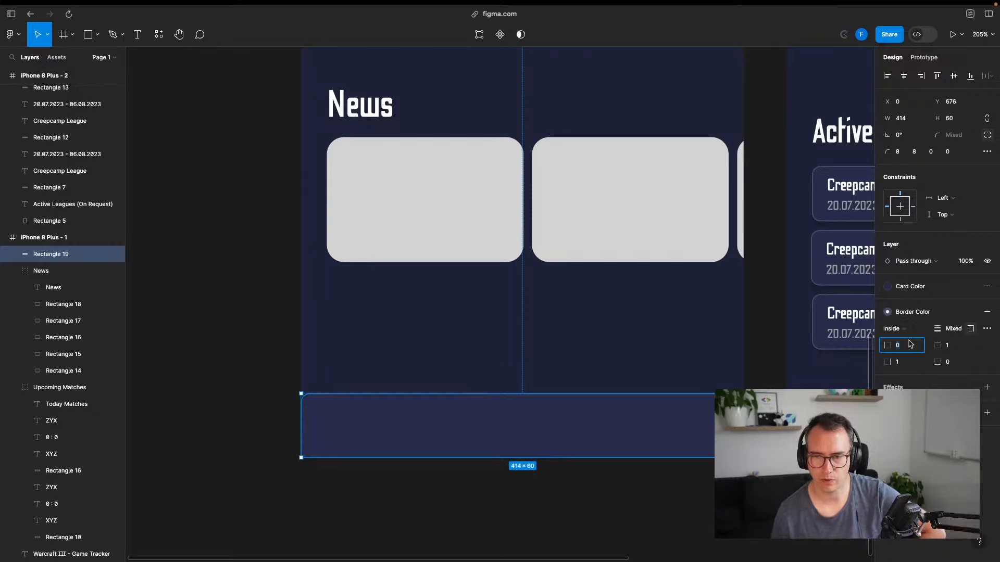
left_click(664, 537)
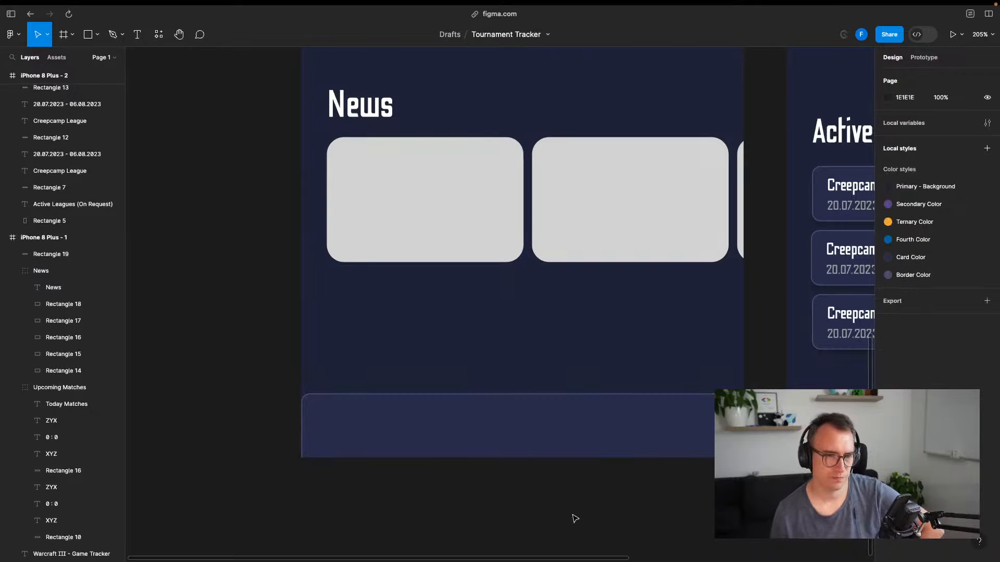
left_click(519, 437)
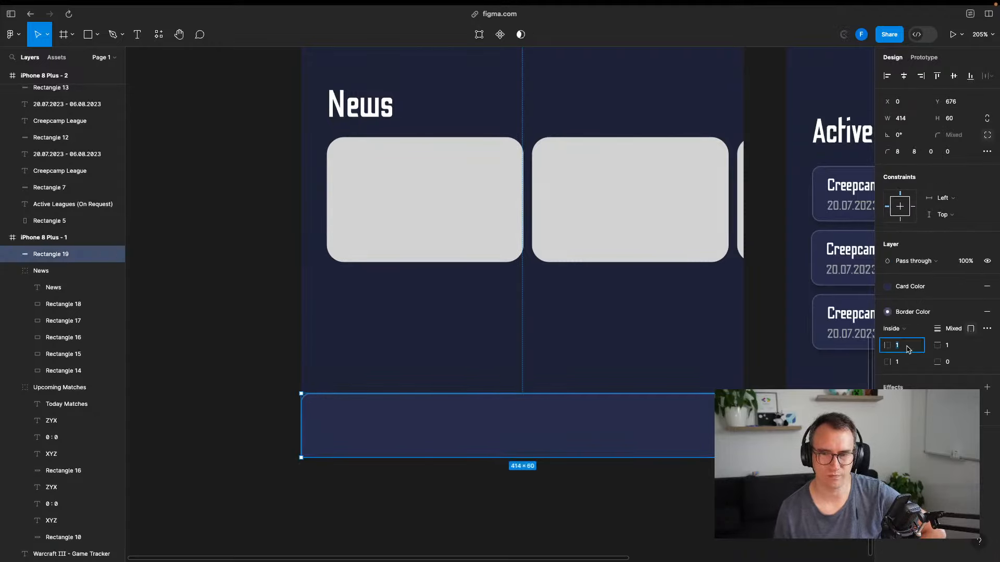
type("0")
left_click(909, 364)
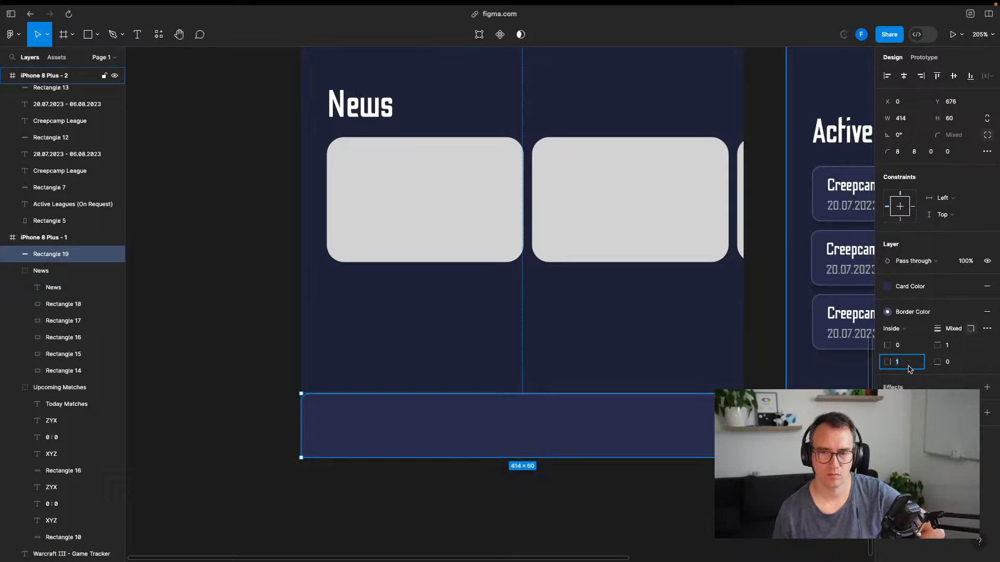
type("0")
left_click(671, 542)
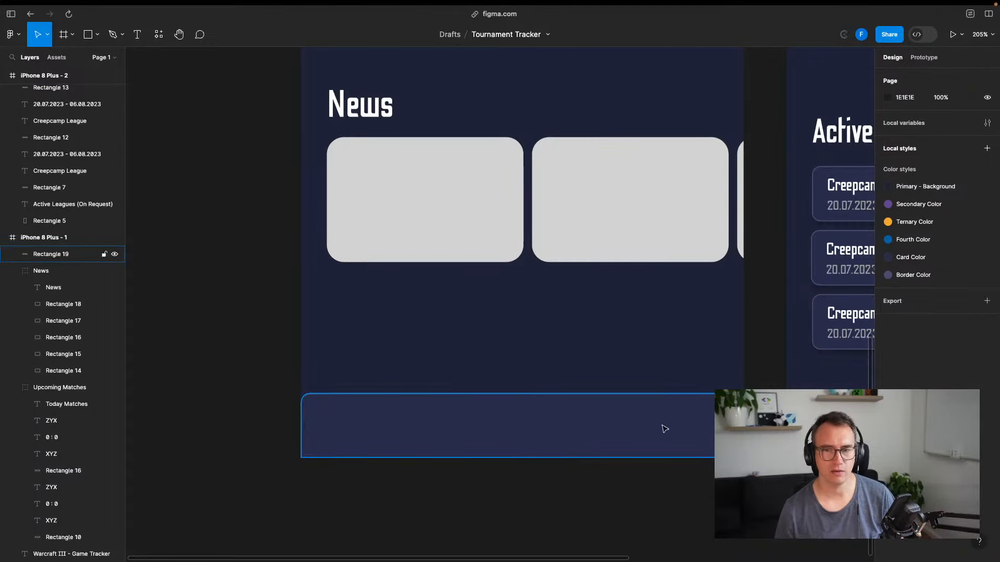
Open an emoji site in a new browser tab, then close it
key("ctrl+Left")
key("super+t")
type("emoji")
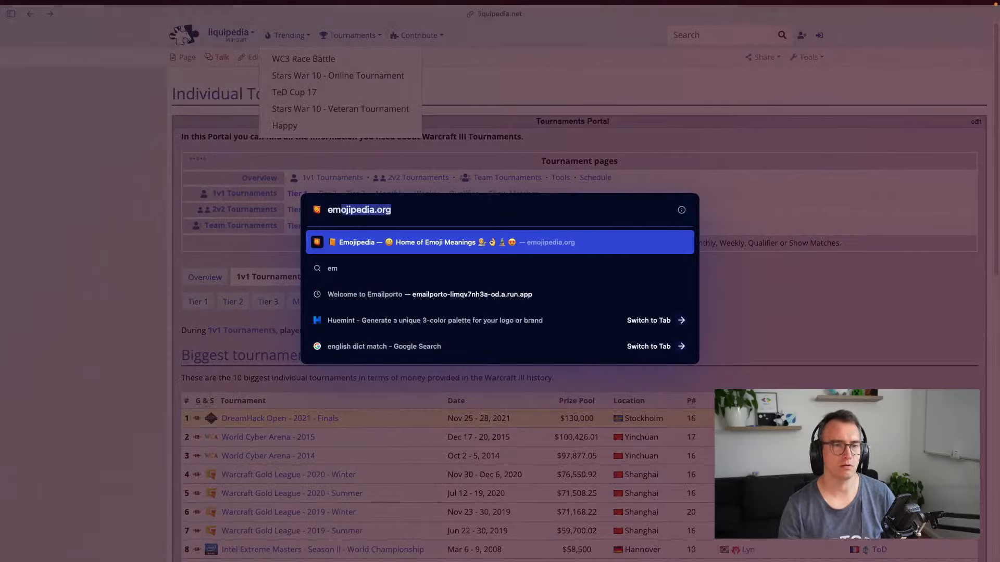
key("Return")
key("super+w")
Search Google for 'feather icons', open feathericons.com and download the 'home' icon
key("super+t")
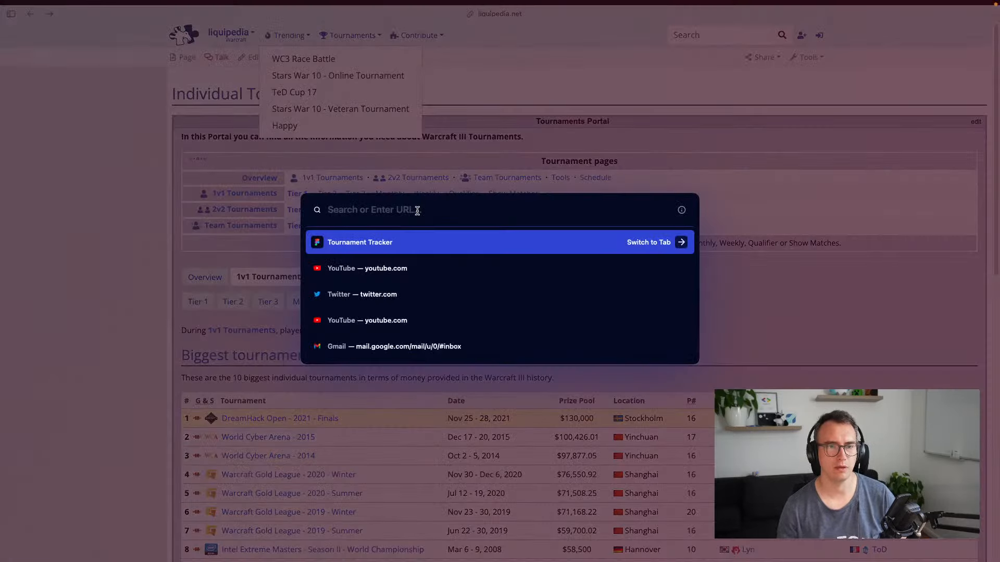
type("feather icons")
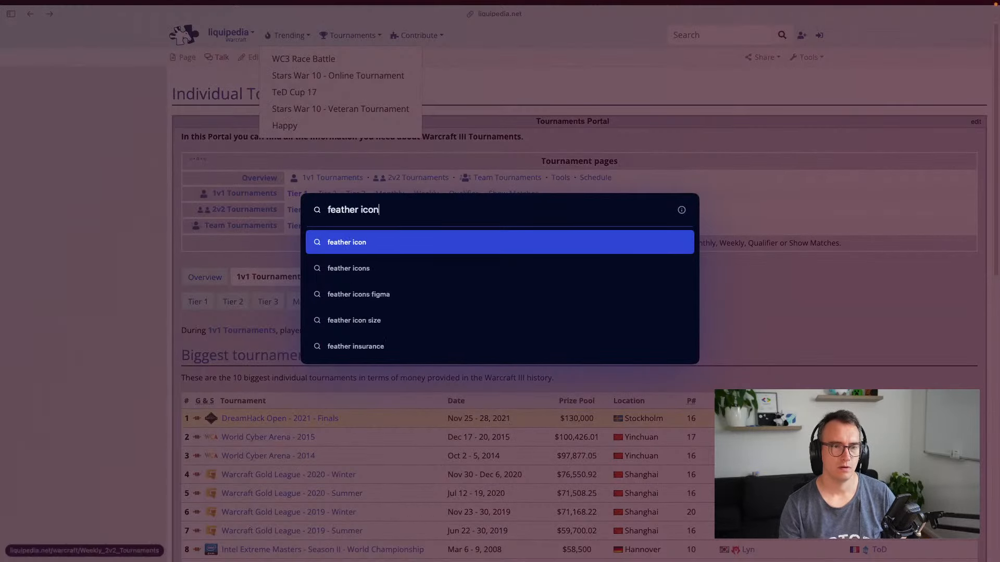
key("Return")
left_click(177, 149)
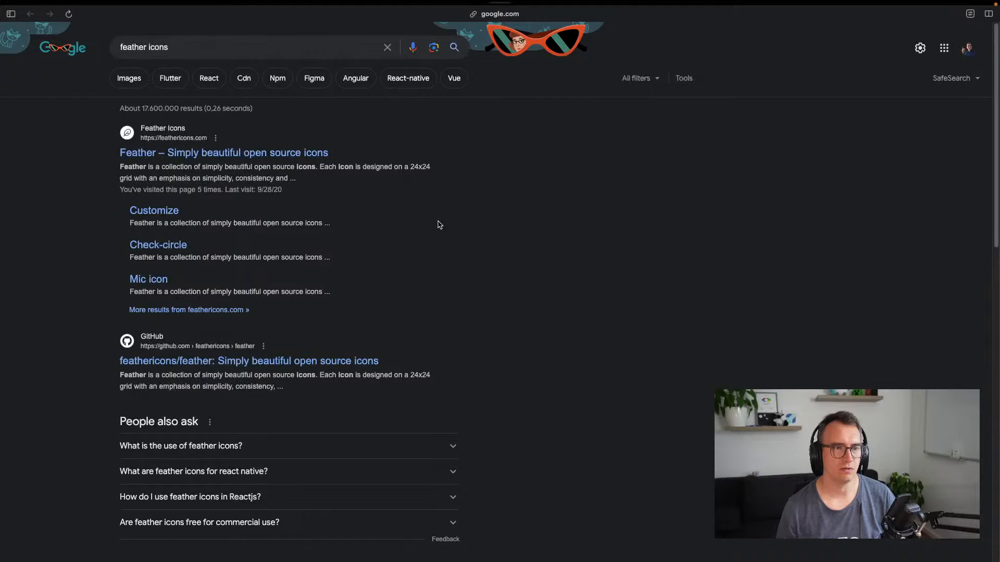
left_click(408, 201)
type("home")
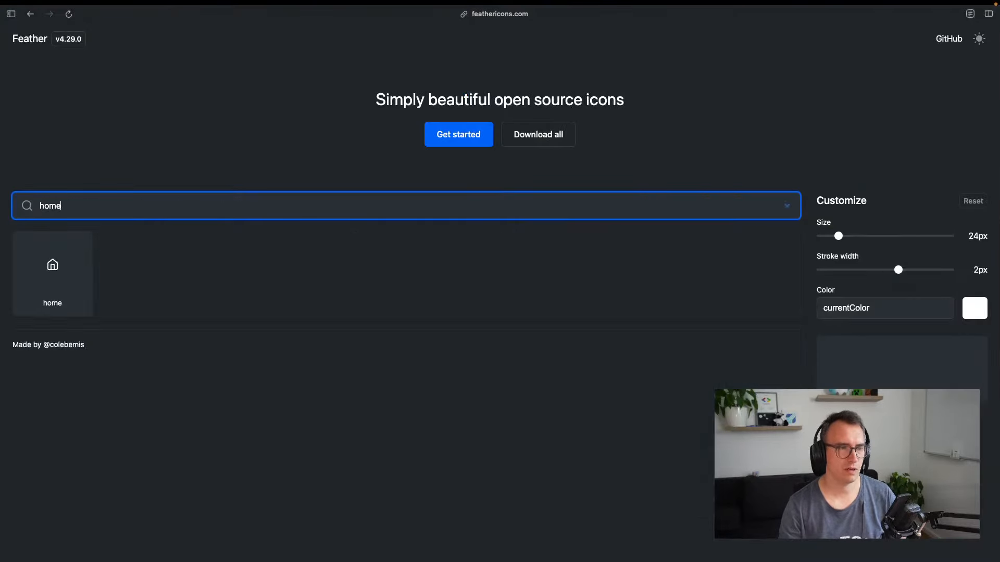
left_click(57, 266)
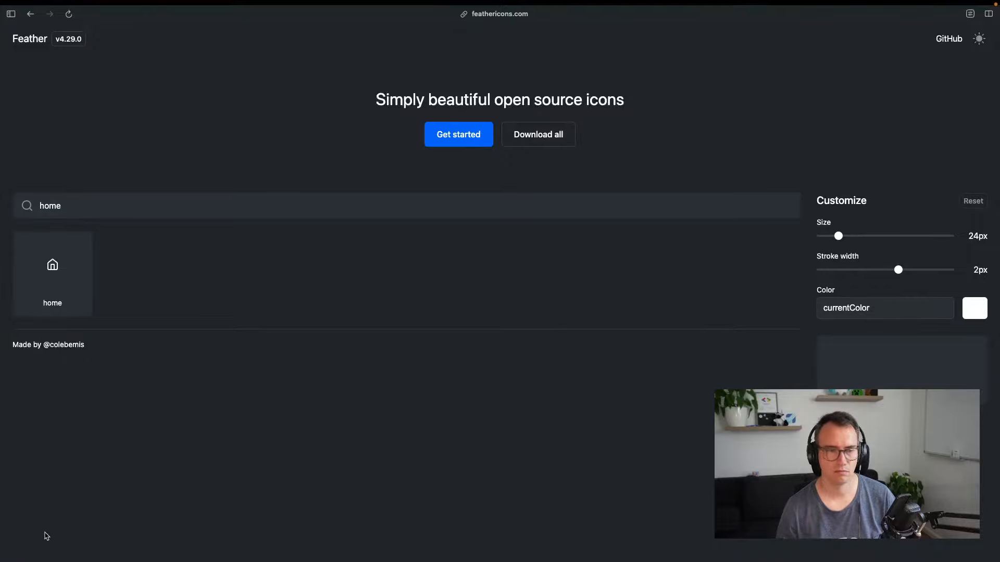
key("super+s")
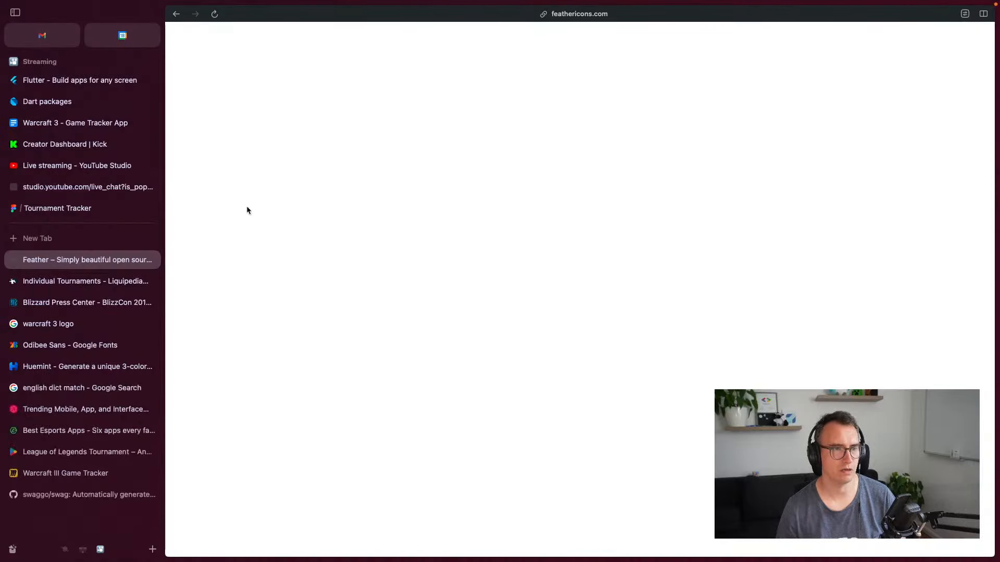
Return to the Tournament Tracker design and briefly open, then close, the libraries list
key("super+s")
key("ctrl+Tab")
key("ctrl+Tab")
key("ctrl+Tab")
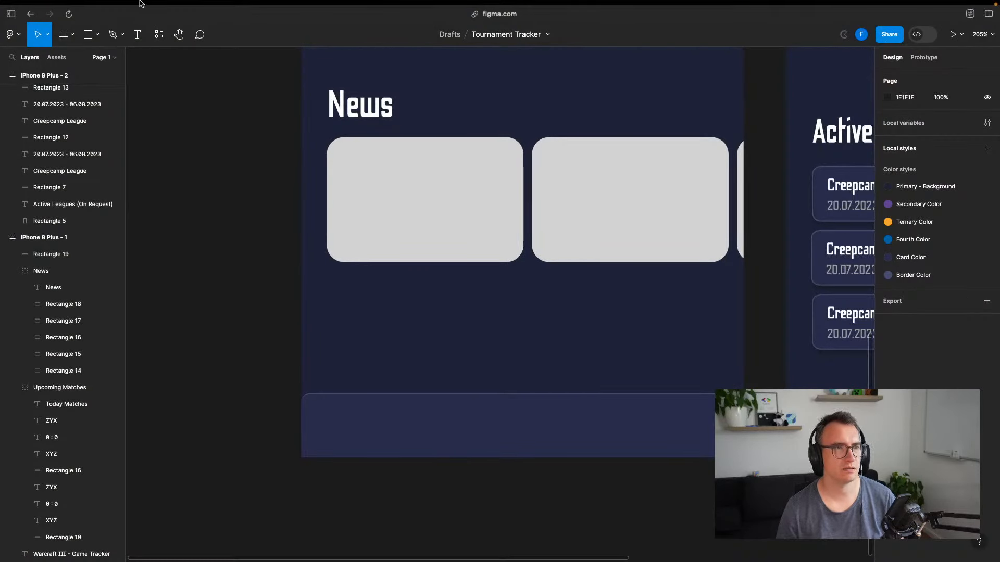
left_click(12, 34)
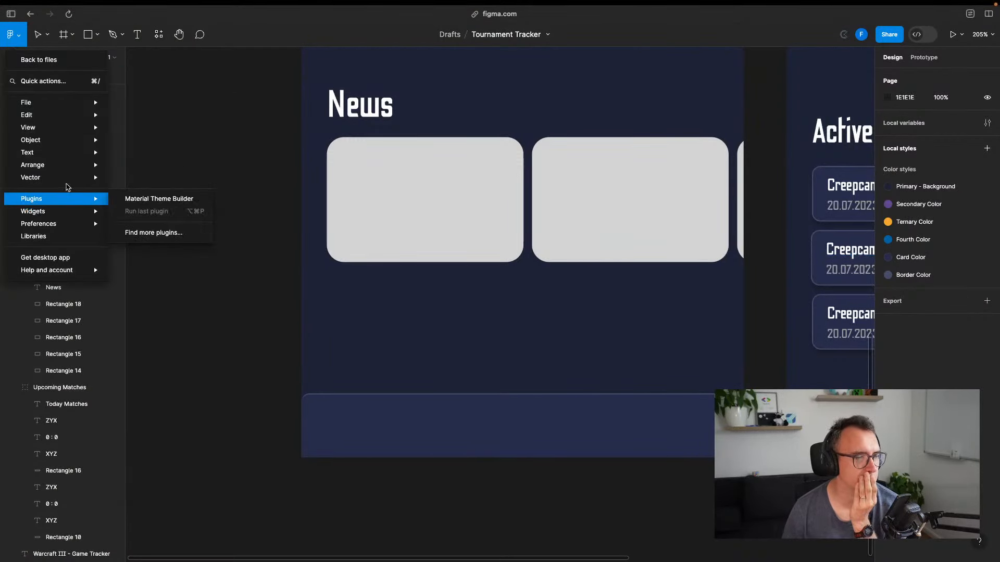
mouse_move(68, 218)
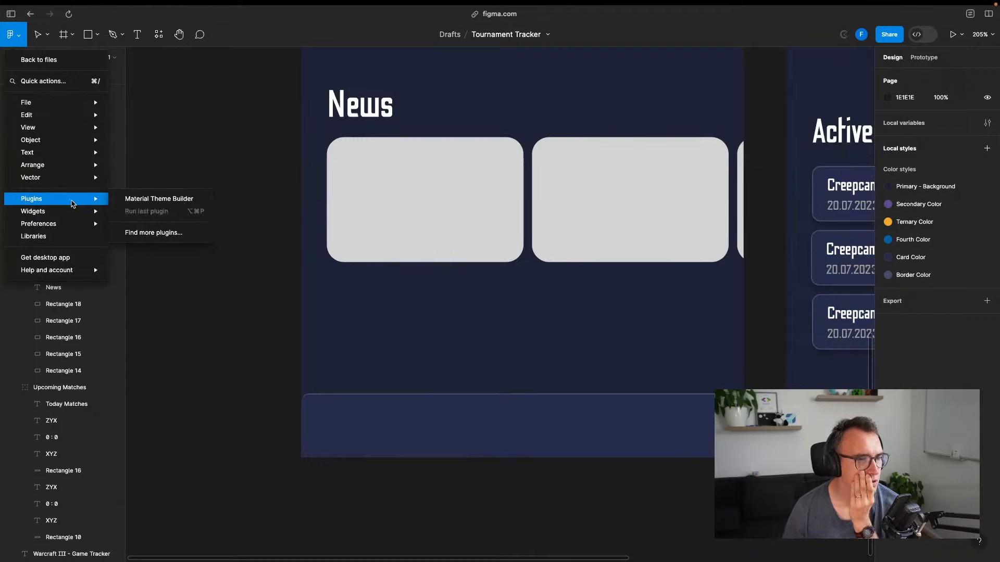
mouse_move(62, 212)
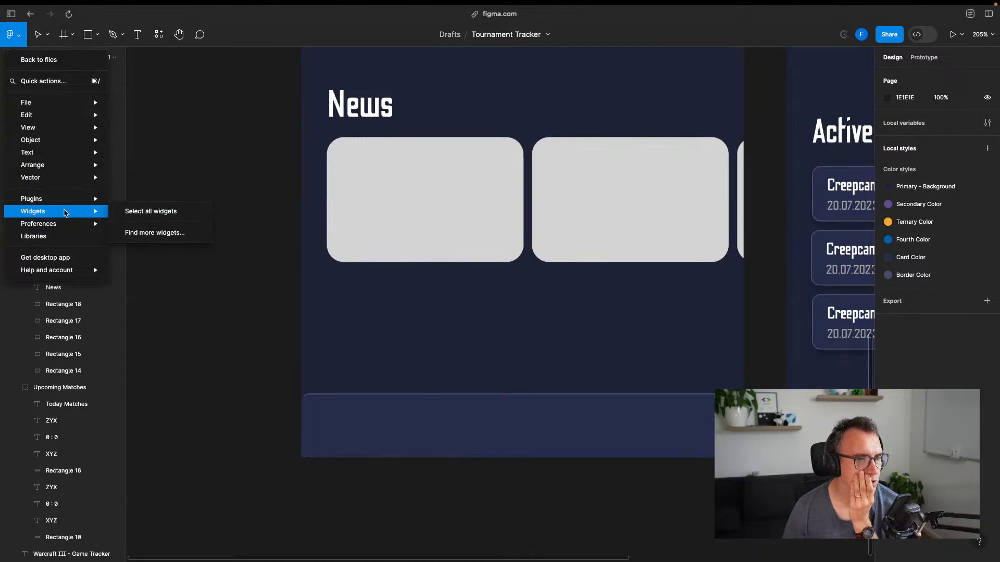
left_click(52, 244)
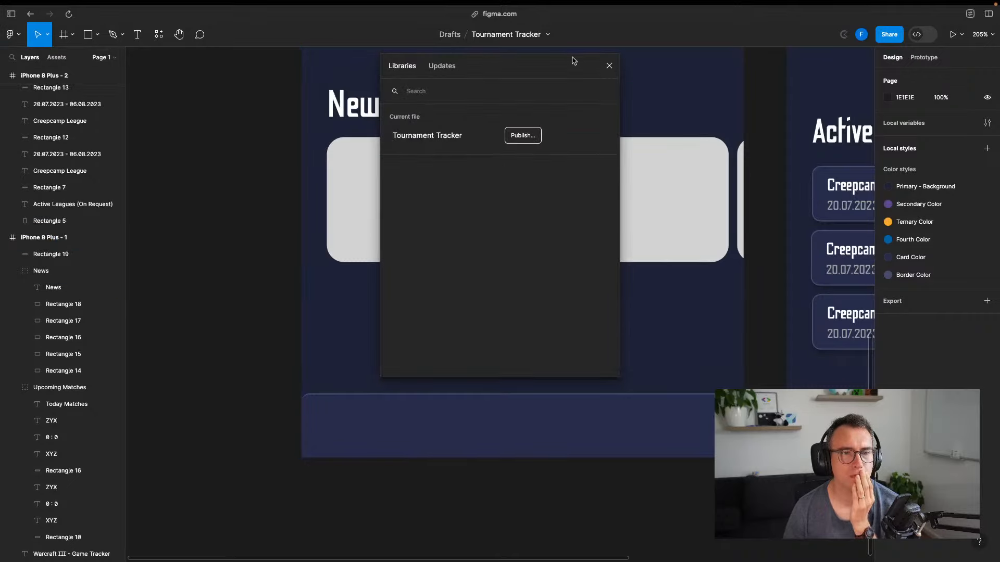
left_click(607, 66)
Search community plugins for 'icons' and run the Iconsax Icon Set plugin
left_click(10, 34)
mouse_move(74, 183)
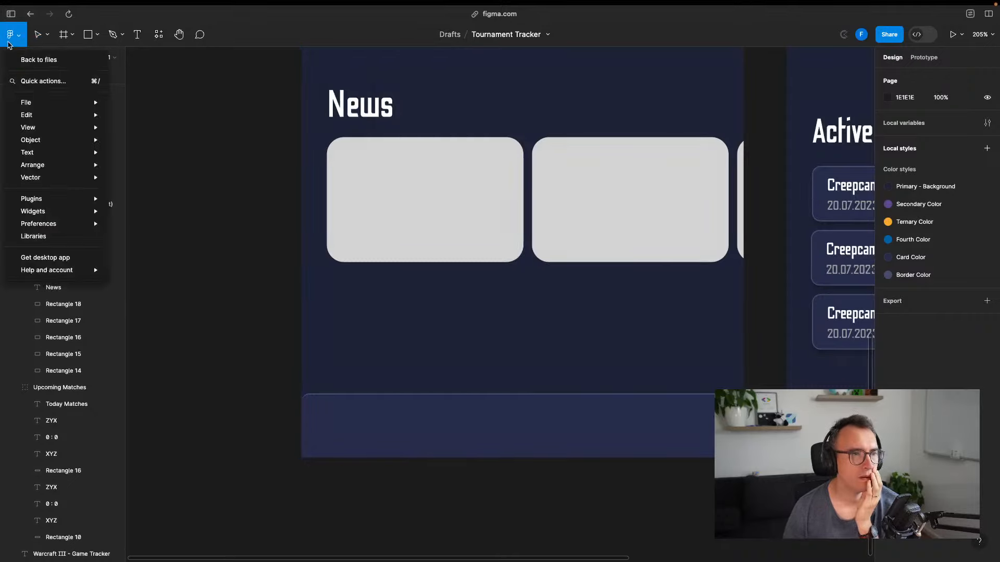
mouse_move(78, 213)
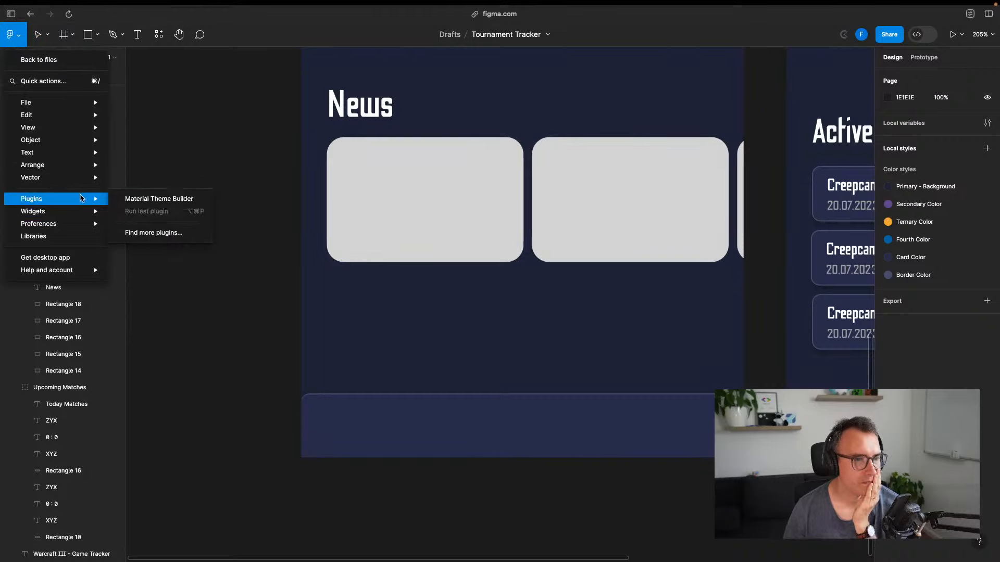
left_click(156, 233)
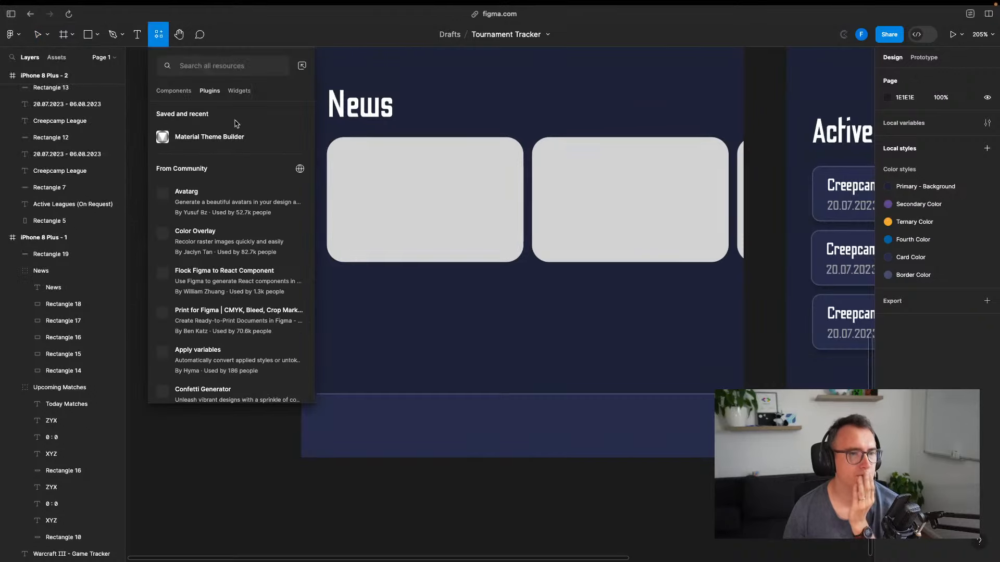
type("icons")
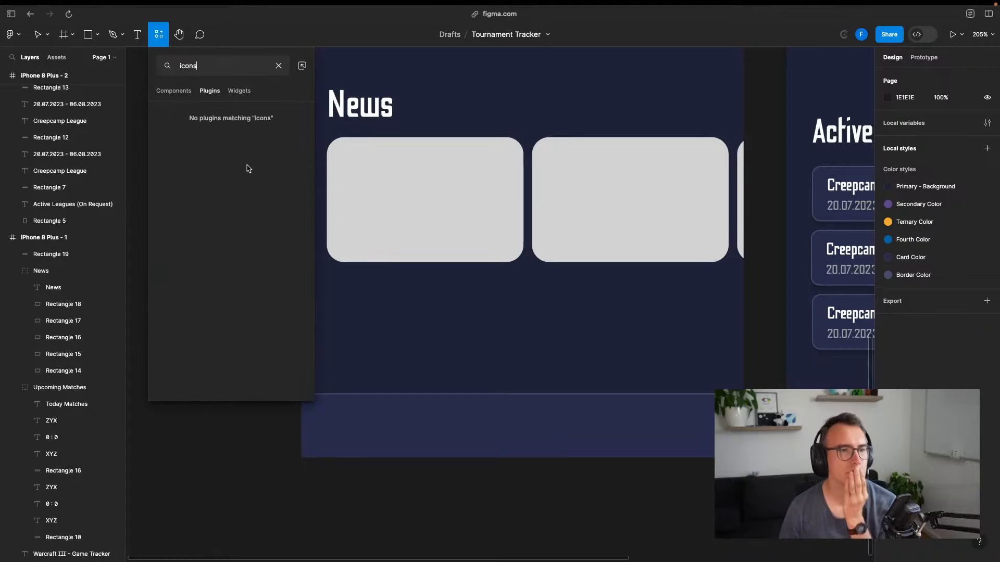
left_click(212, 98)
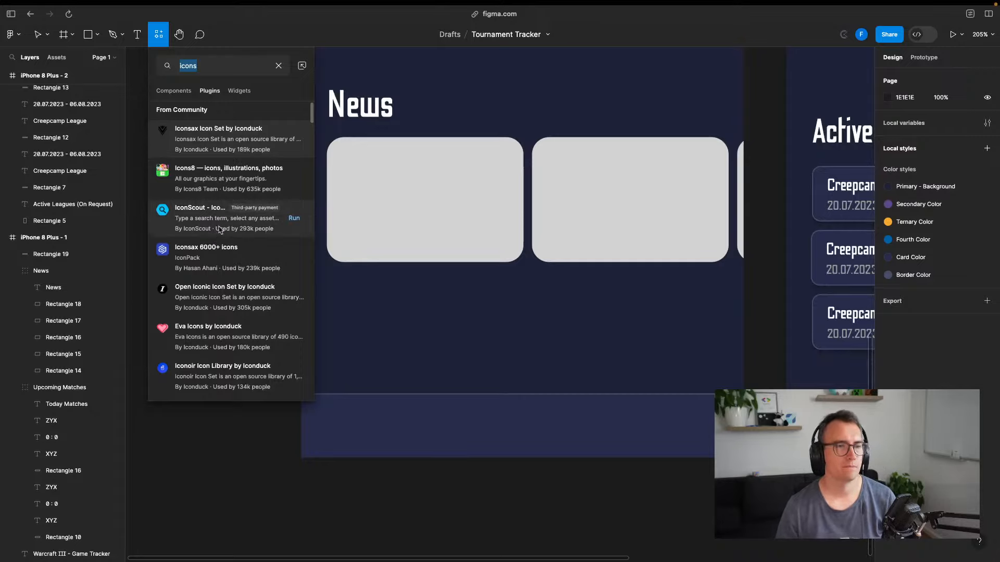
left_click(293, 140)
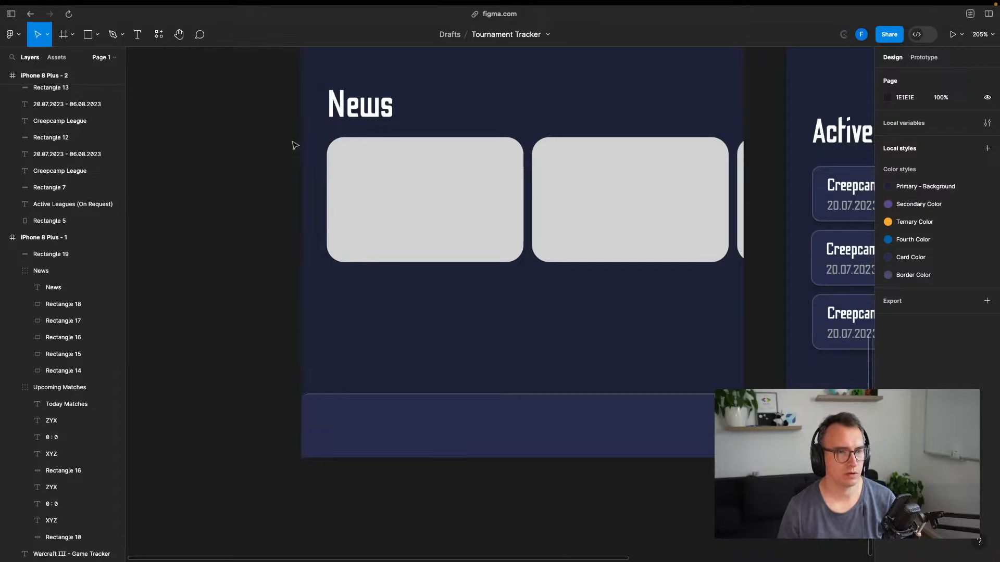
left_click(13, 34)
left_click(778, 192)
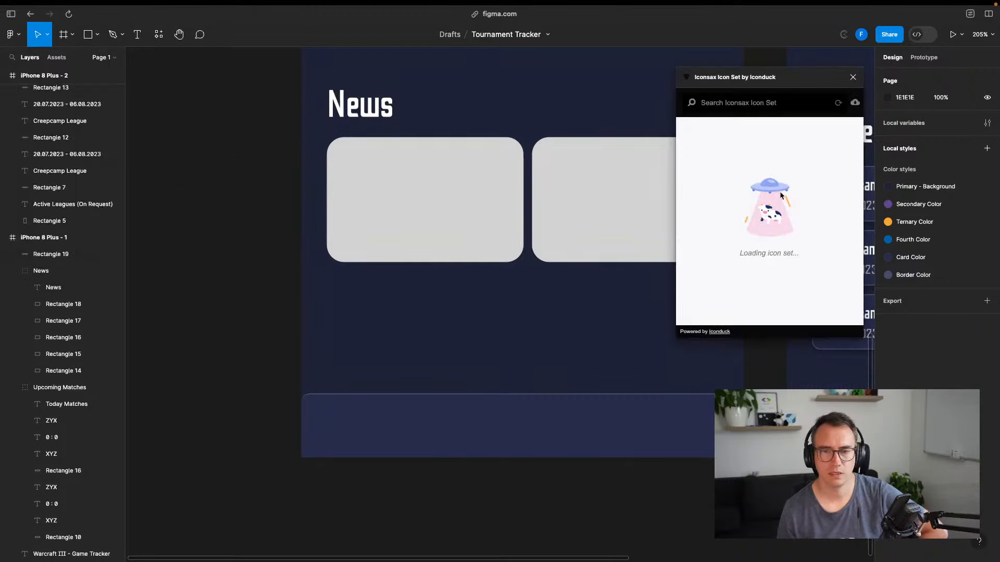
left_click(735, 111)
type("home")
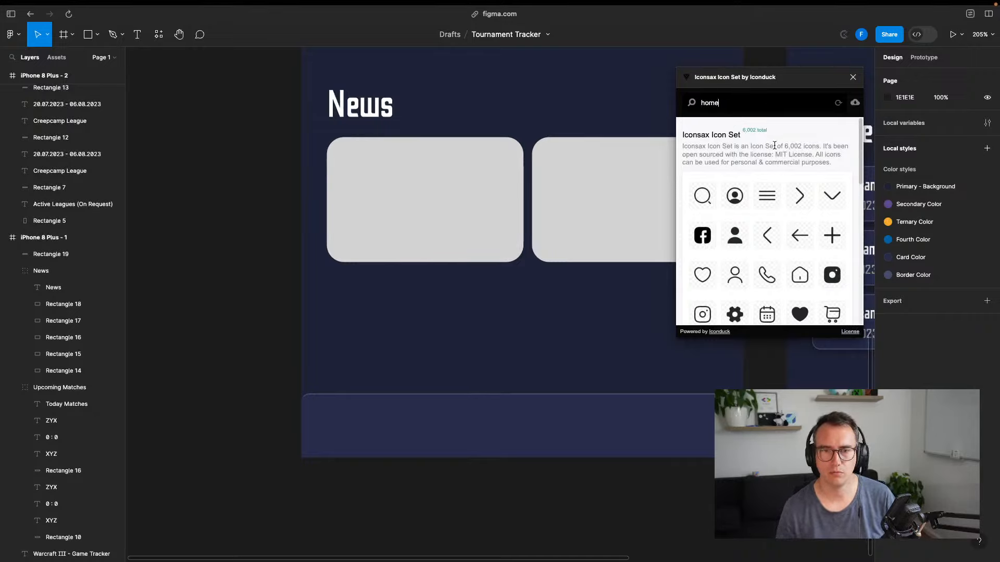
key("Return")
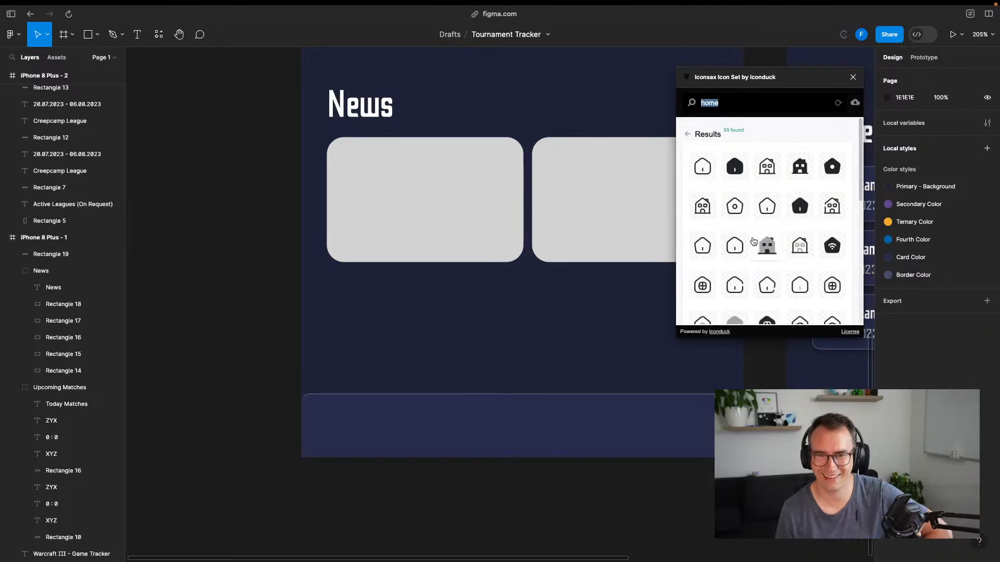
scroll(755, 242, "down", 2)
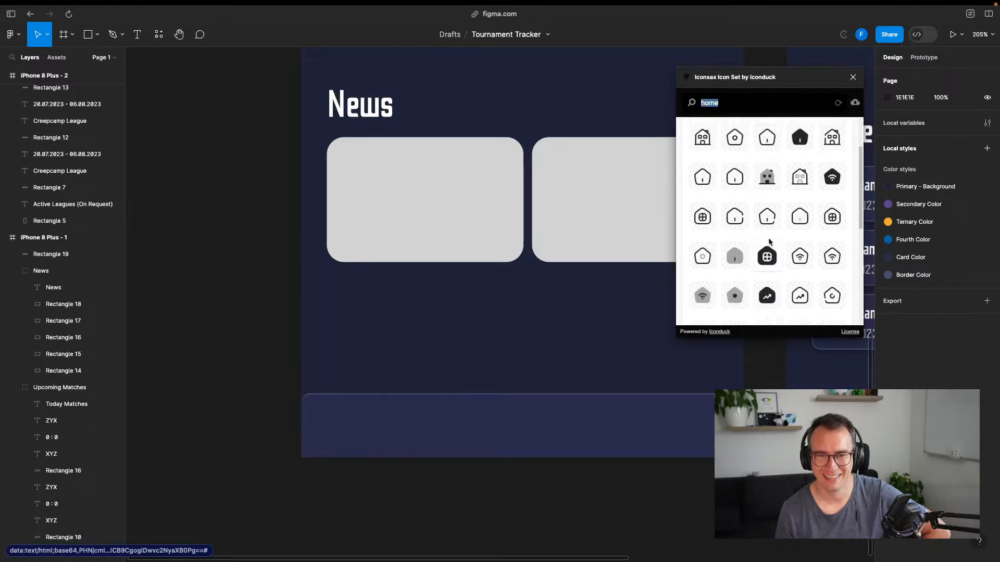
scroll(760, 241, "up", 1)
scroll(748, 238, "down", 2)
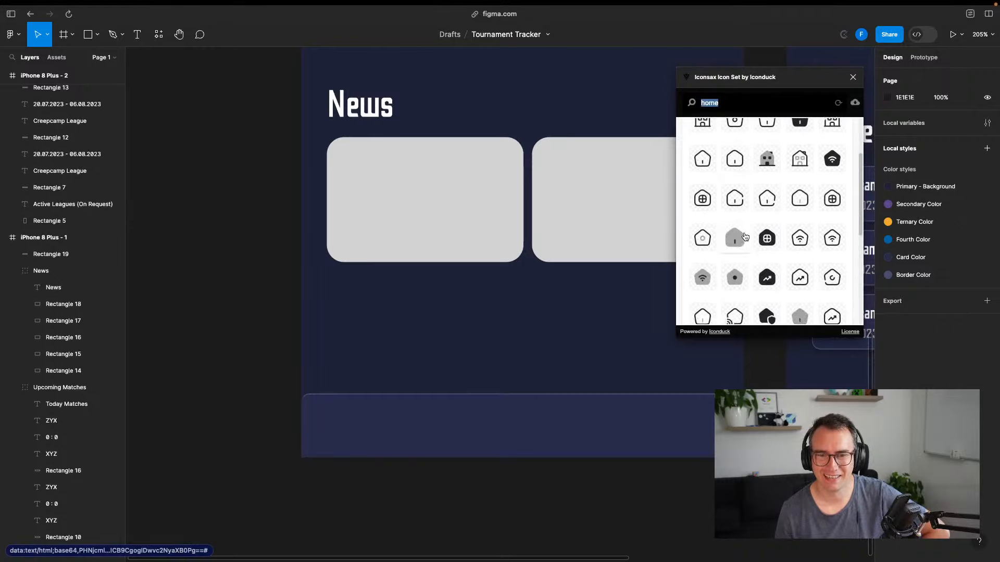
scroll(740, 242, "down", 6)
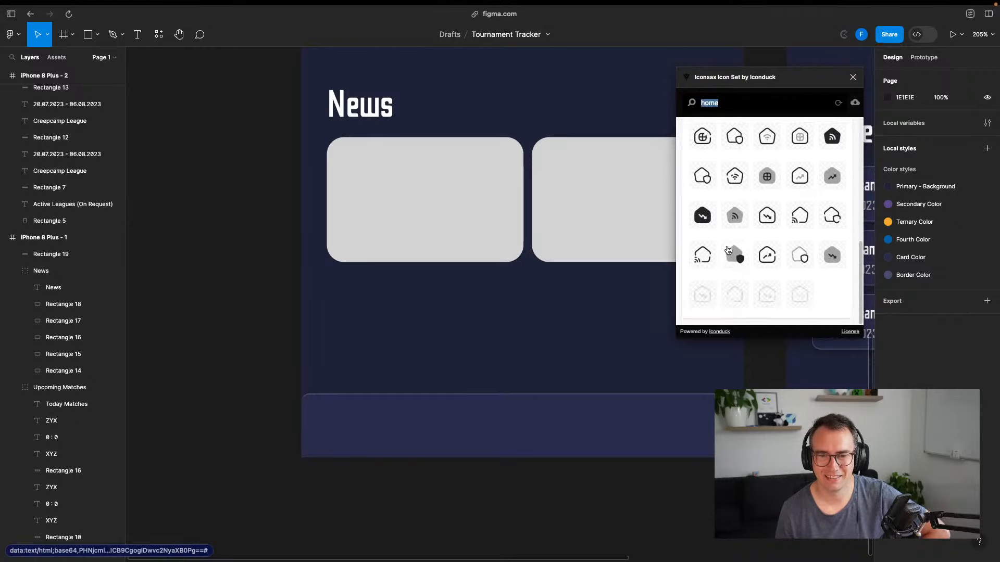
scroll(728, 250, "up", 8)
left_click_drag(769, 172, 373, 434)
left_click_drag(617, 326, 616, 326)
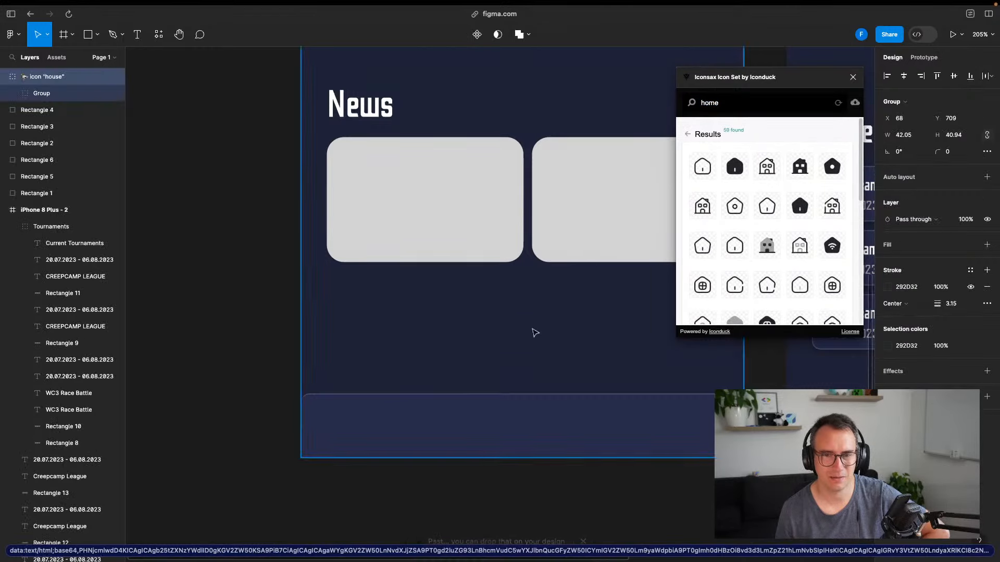
left_click(776, 166)
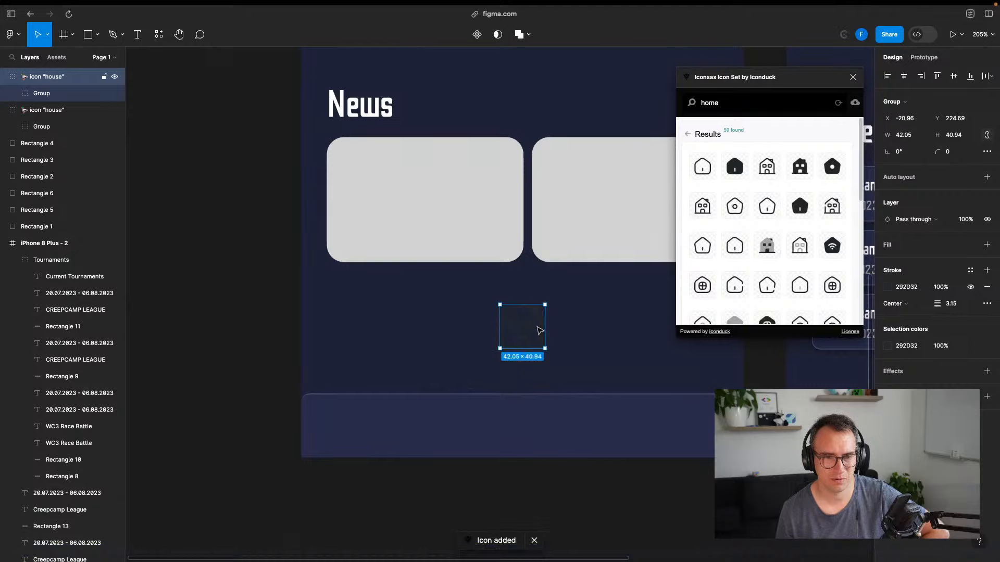
left_click_drag(536, 330, 378, 428)
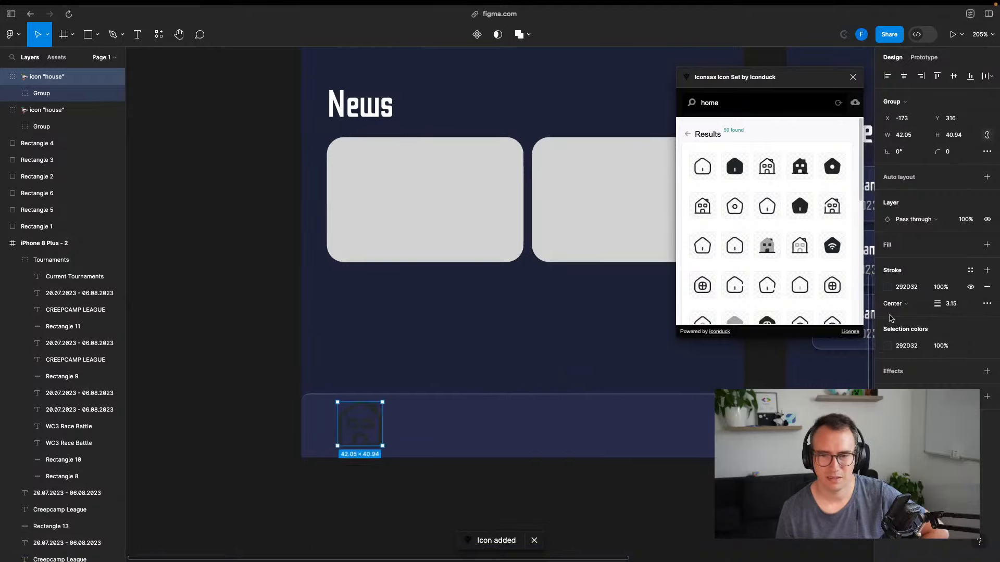
left_click(886, 347)
left_click_drag(776, 383, 719, 311)
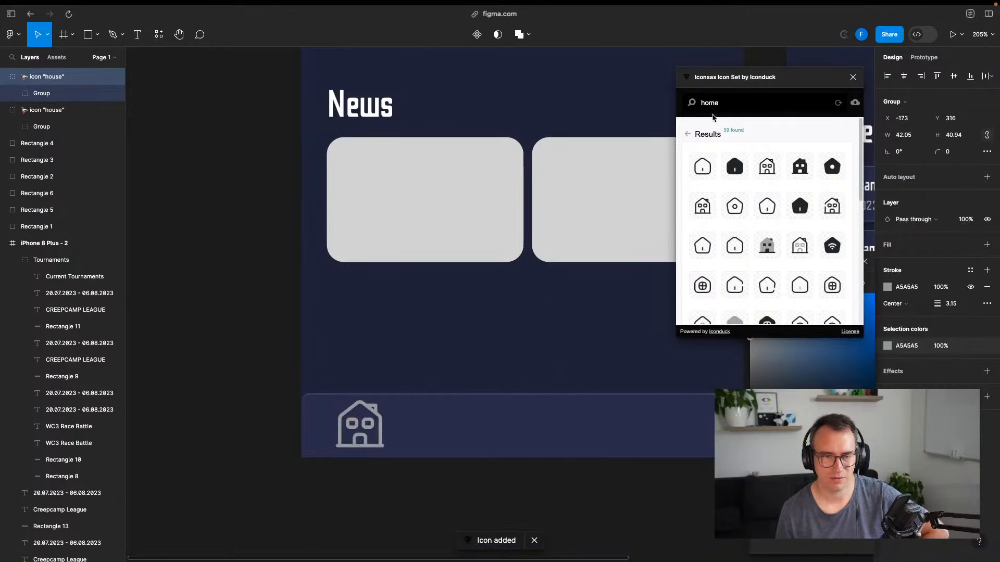
left_click_drag(755, 77, 355, 60)
mouse_move(813, 312)
left_mouse_down()
mouse_move(835, 319)
mouse_move(889, 293)
mouse_move(721, 301)
mouse_move(682, 276)
left_mouse_up()
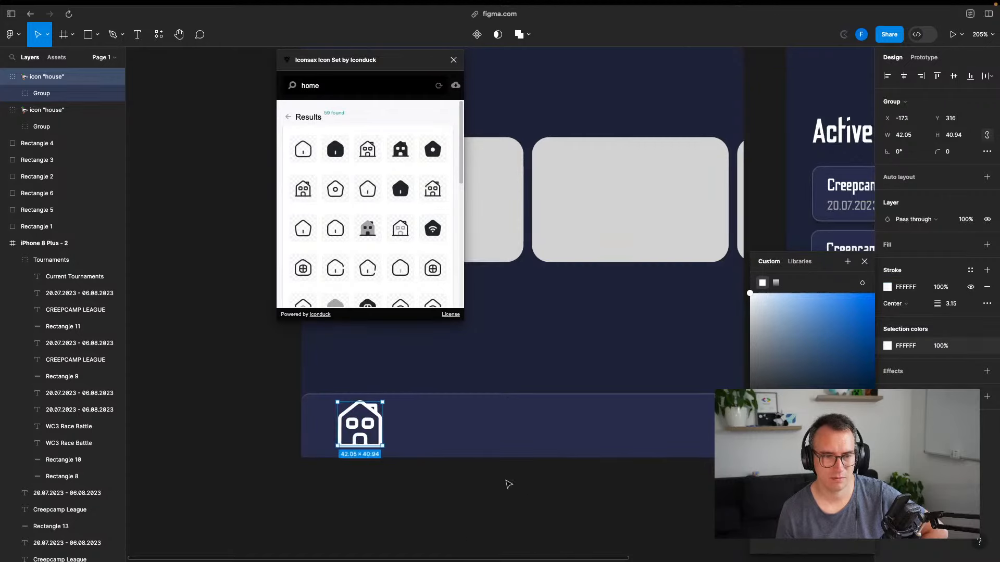
left_click(509, 484)
left_click(361, 426)
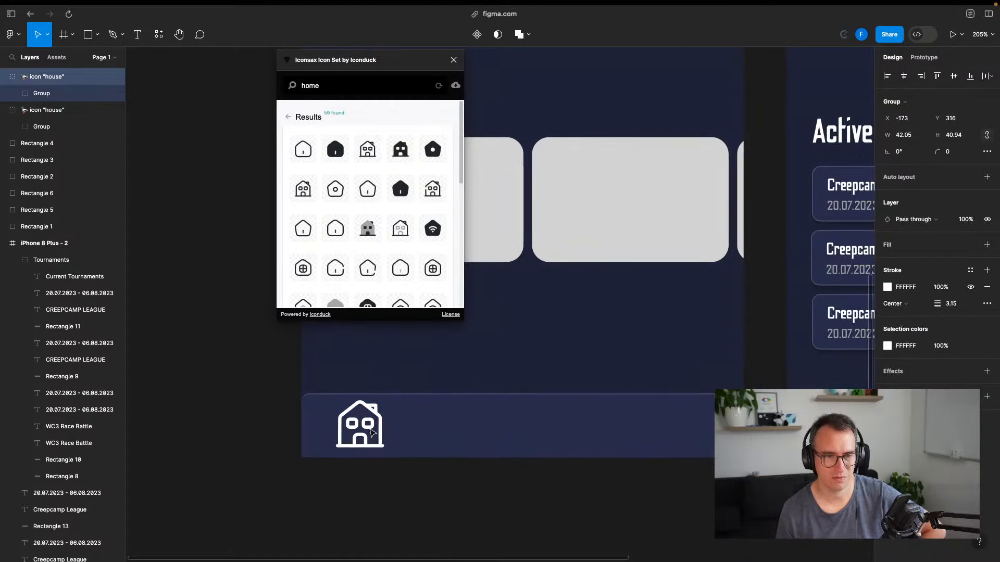
mouse_move(370, 430)
left_mouse_down()
mouse_move(376, 405)
mouse_move(361, 428)
left_mouse_up()
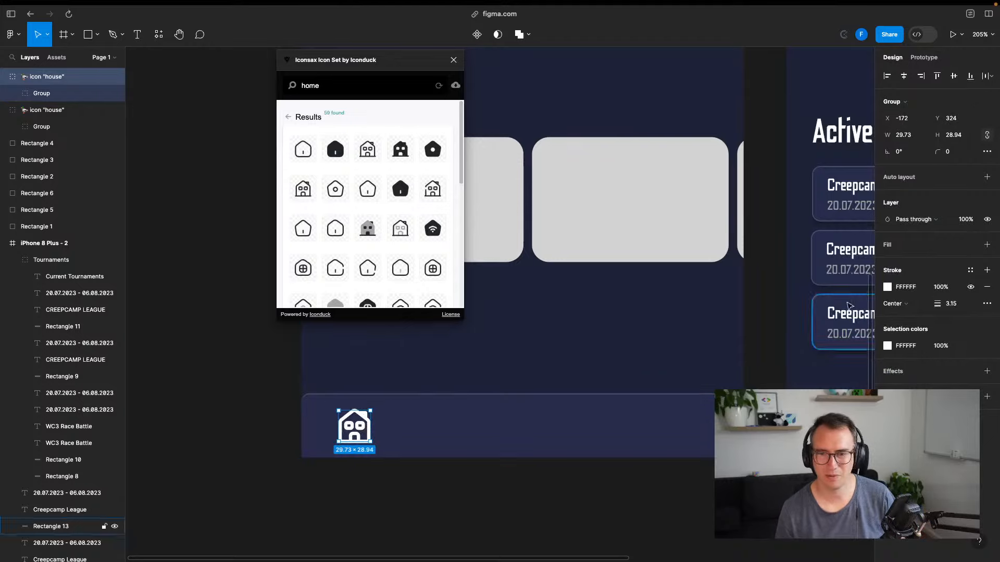
type("0")
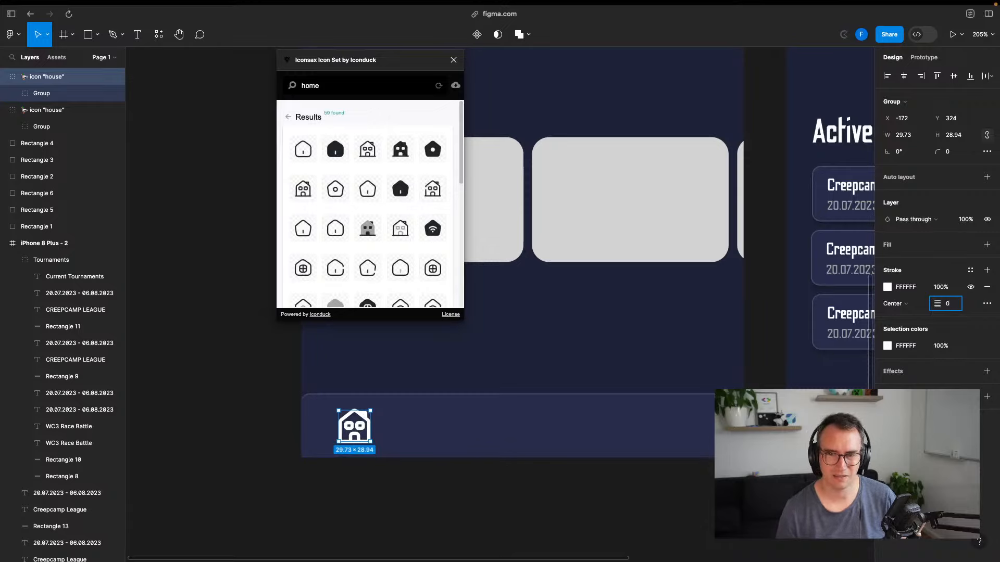
type(".8")
key("Return")
left_click(352, 461)
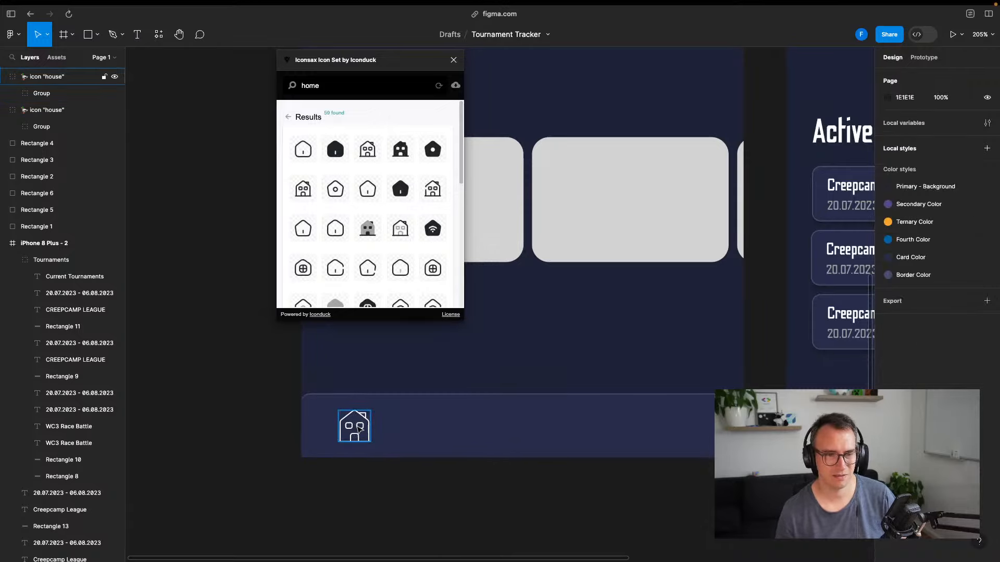
left_click_drag(358, 428, 363, 426)
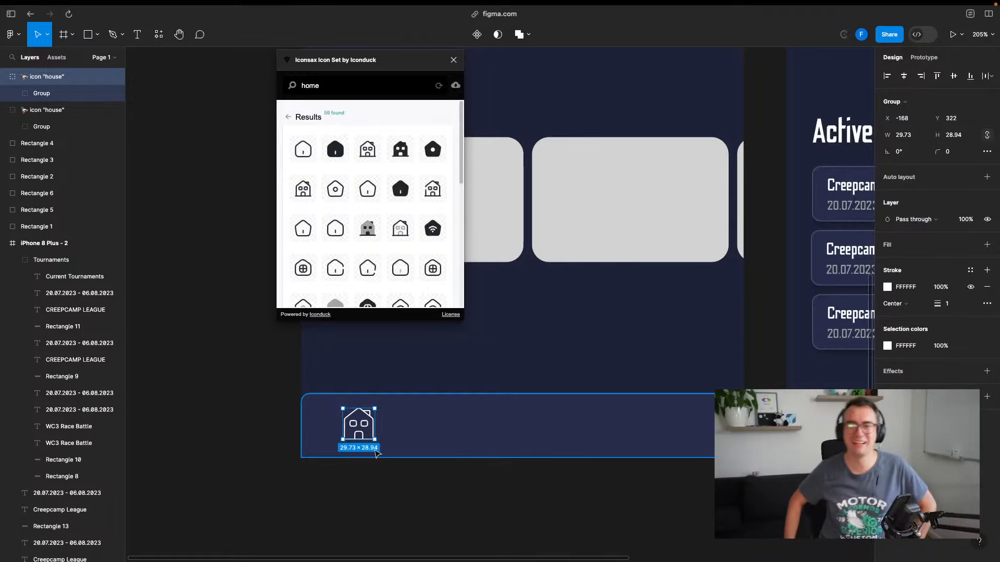
key("Delete")
scroll(369, 205, "down", 5)
scroll(346, 263, "up", 5)
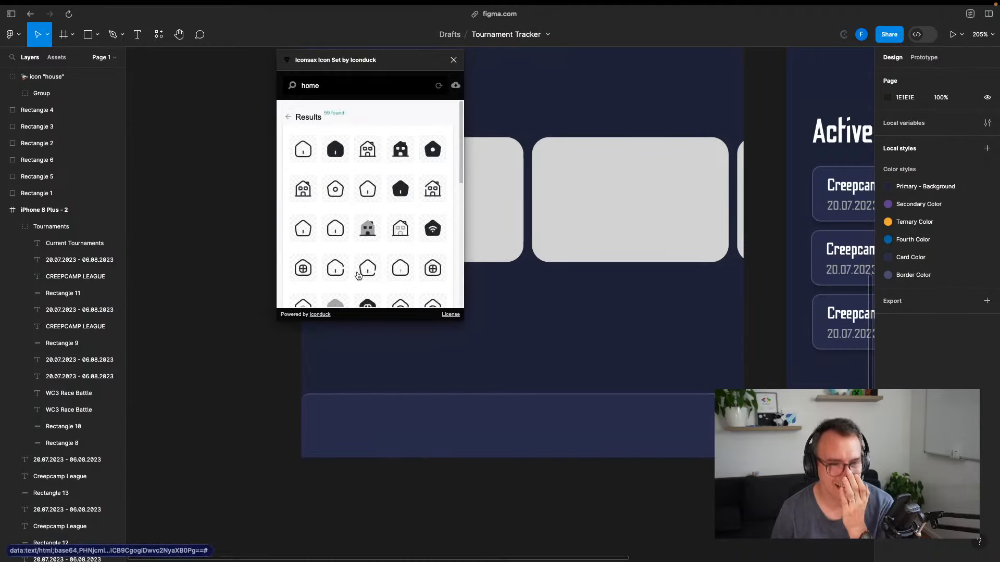
Close Iconsax and launch the Material Design Icons plugin from the plugin list
left_click(289, 118)
left_click(453, 60)
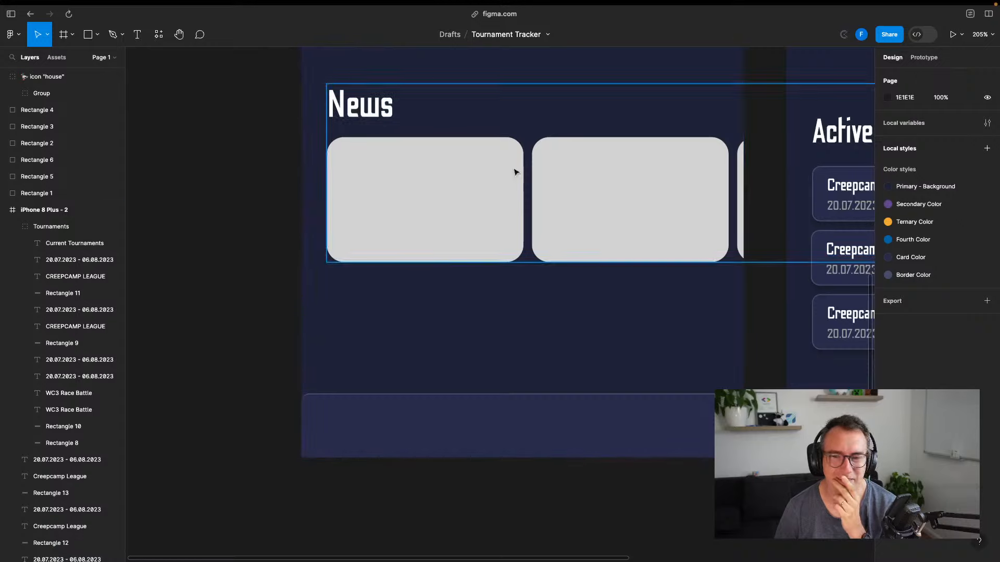
left_click(11, 34)
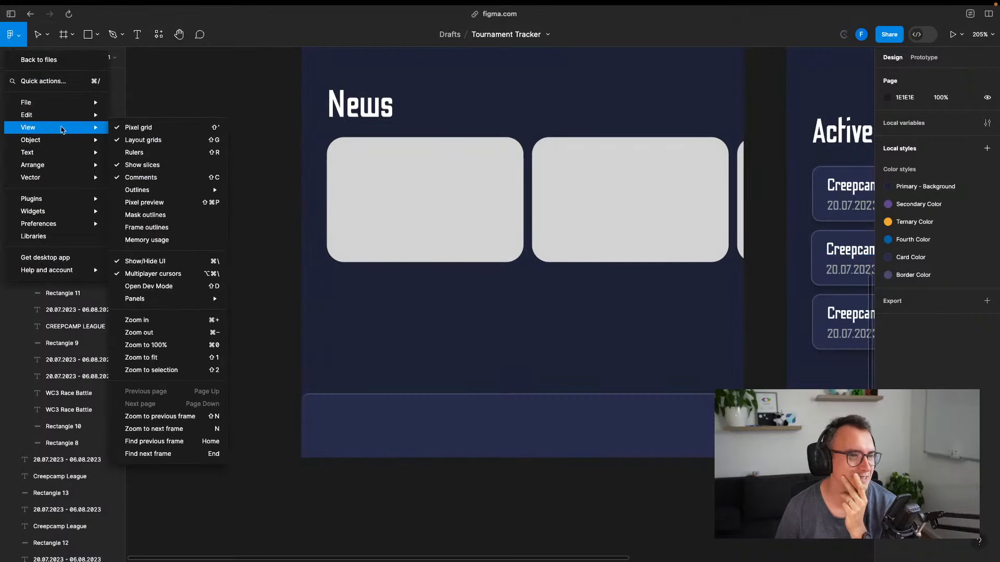
mouse_move(64, 181)
mouse_move(83, 199)
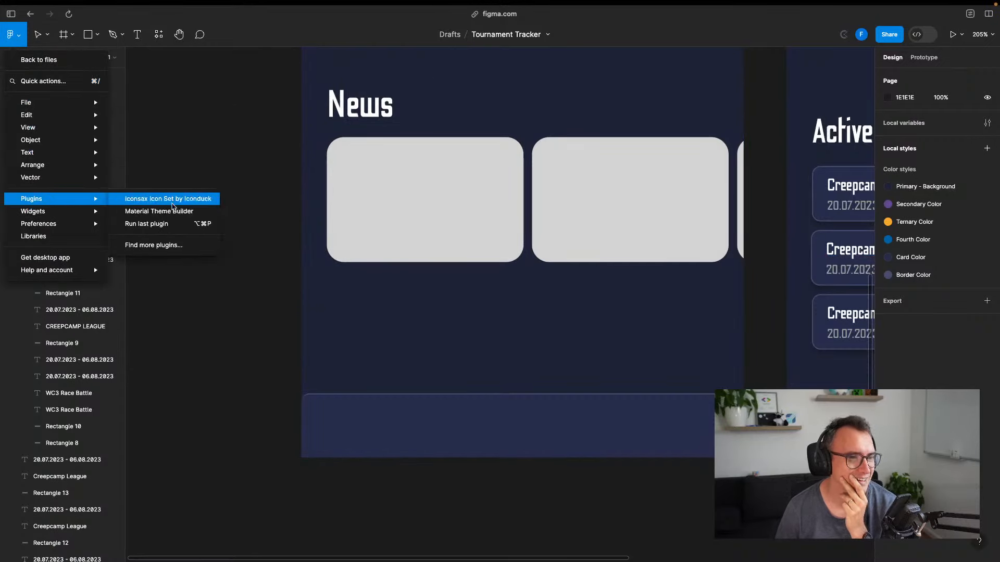
left_click(171, 248)
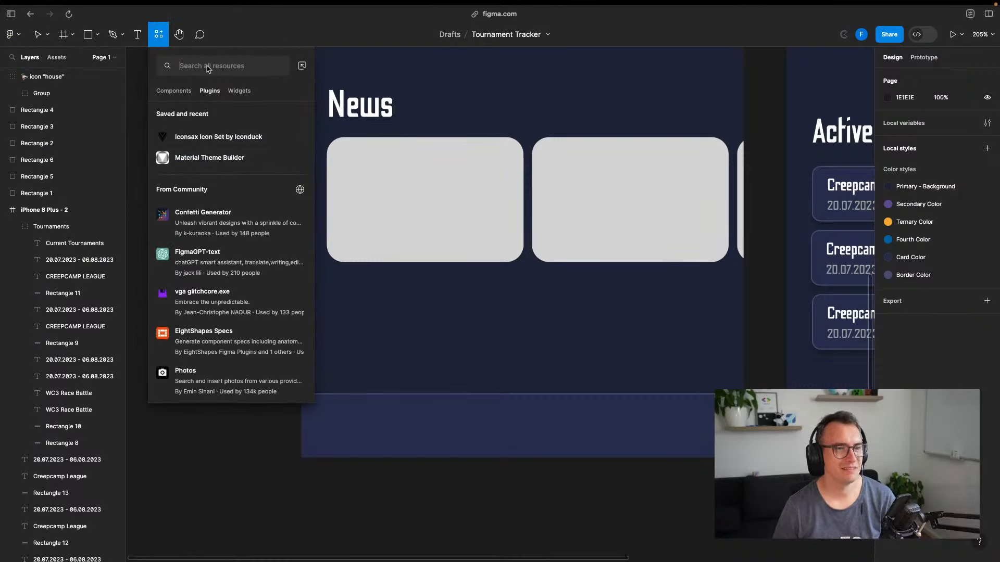
type("mar")
type("erial icons")
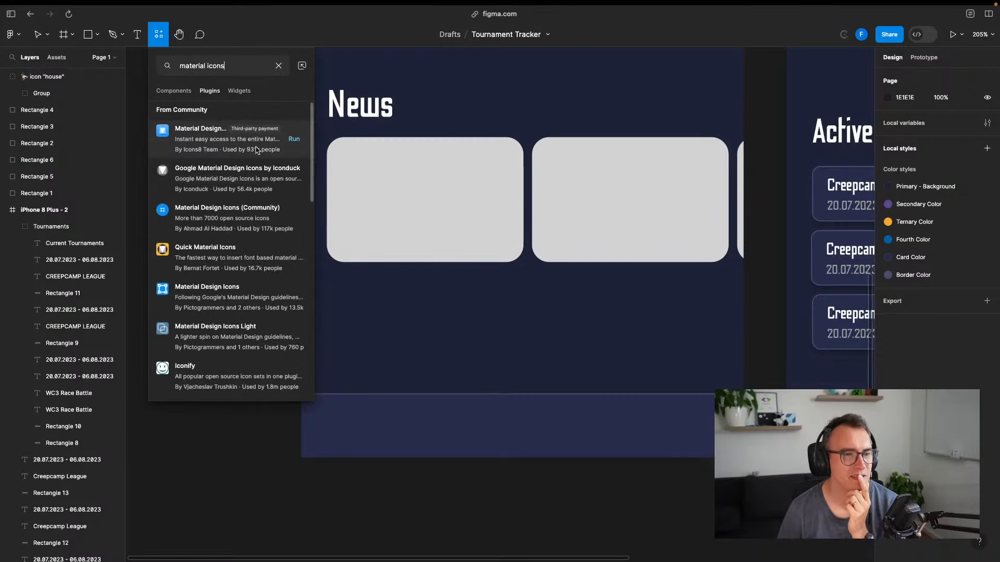
left_click(200, 301)
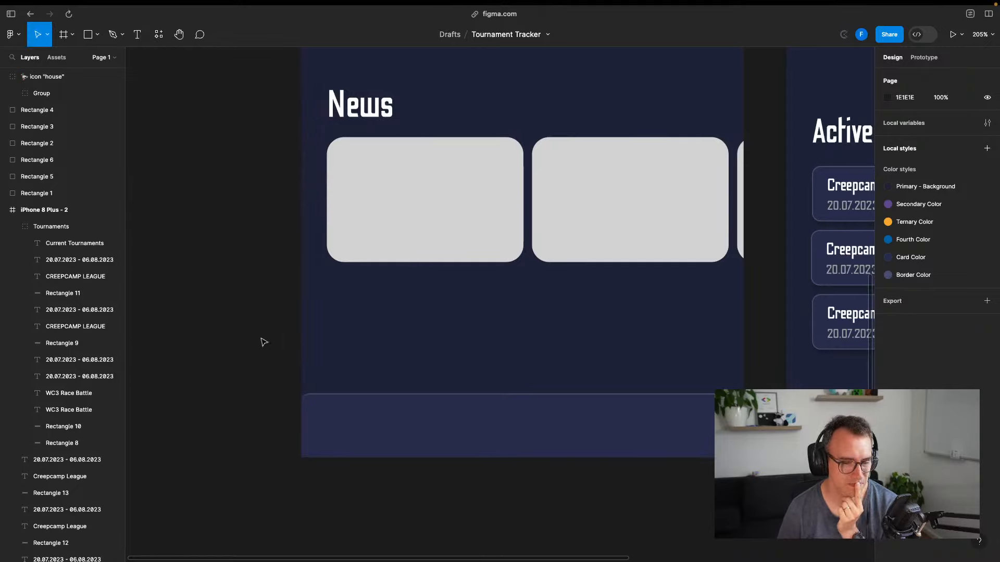
Search 'home', drop the Home icon onto the bottom bar, and shrink it to fit
left_click_drag(488, 158, 759, 148)
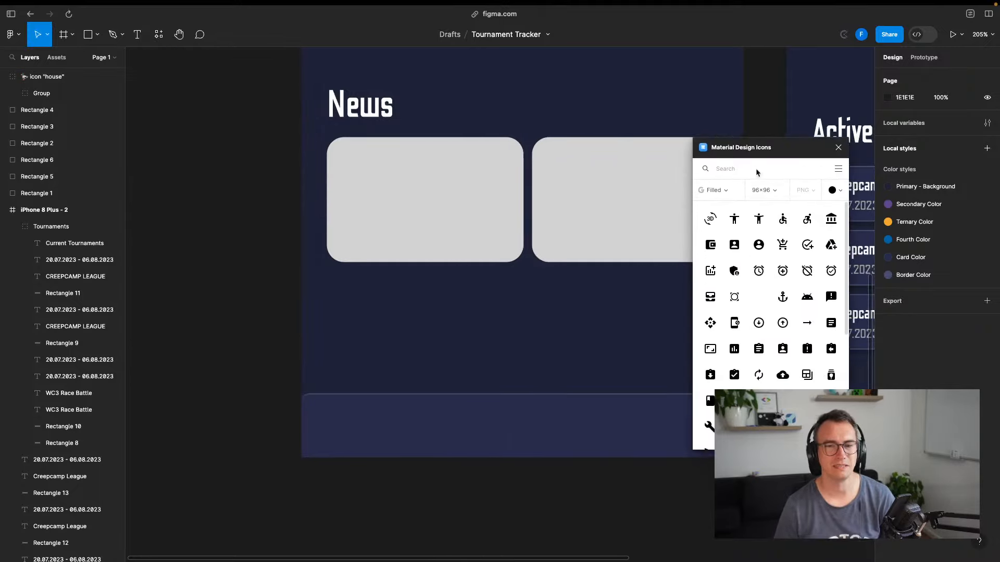
left_click(738, 172)
type("home")
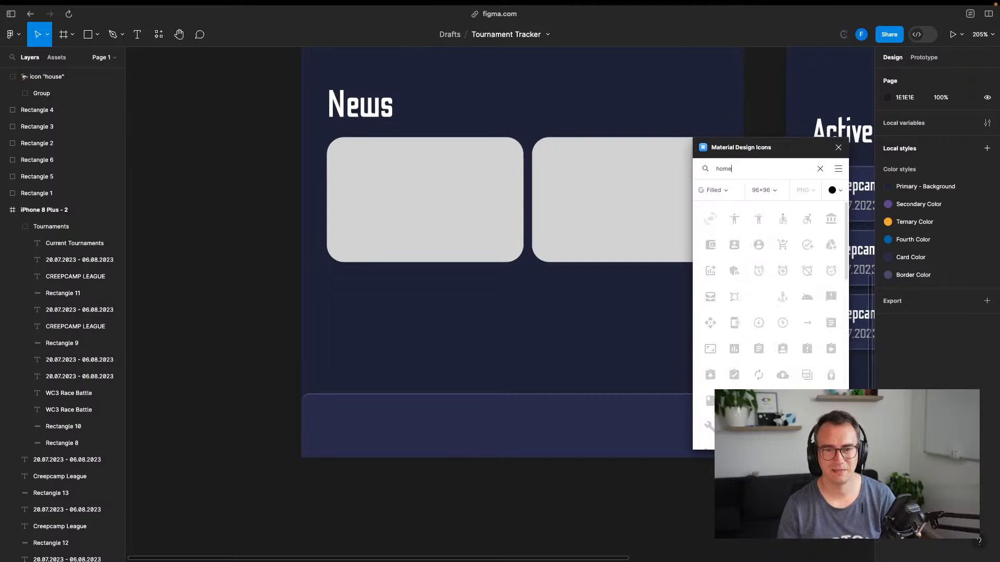
left_click_drag(708, 221, 394, 412)
left_click_drag(438, 453, 401, 437)
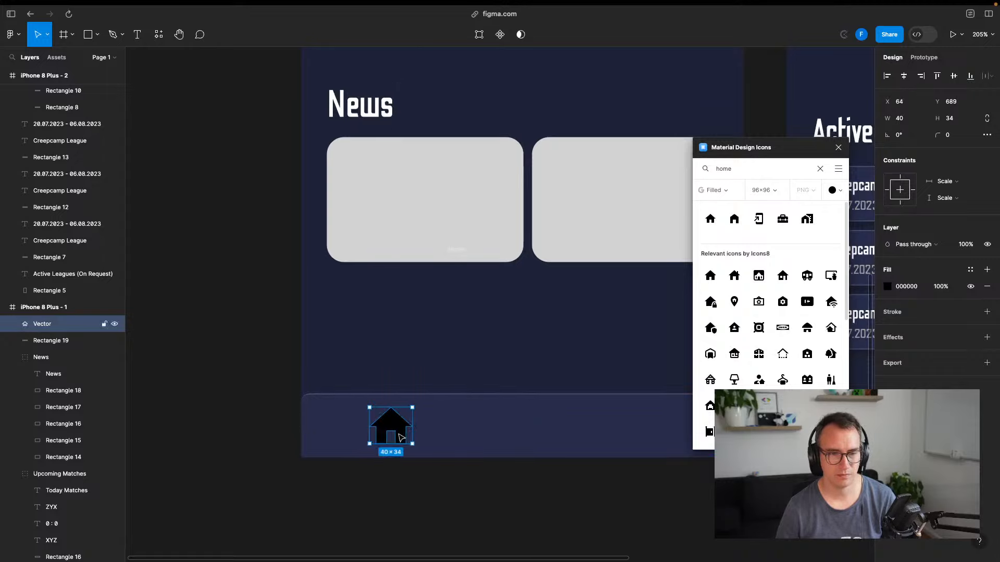
Fill the house icon white (FFFFFF) and shift it further left in the bar
left_click(887, 287)
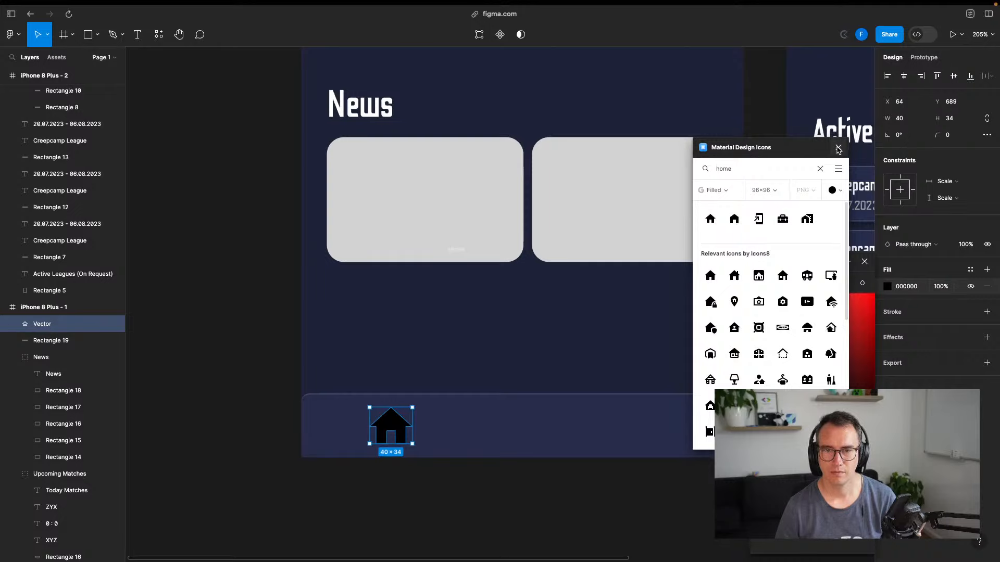
left_click_drag(802, 149, 124, 220)
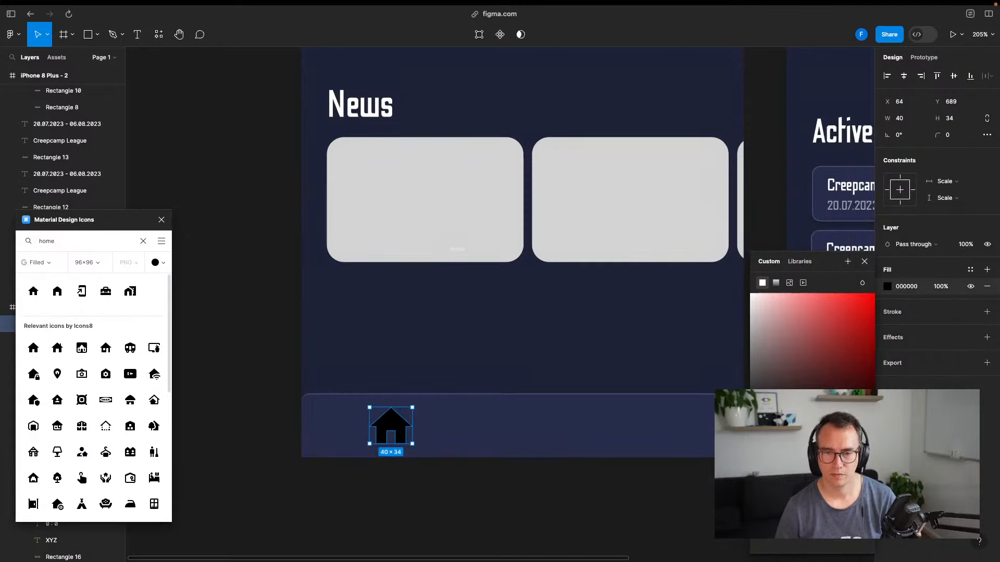
left_click(750, 295)
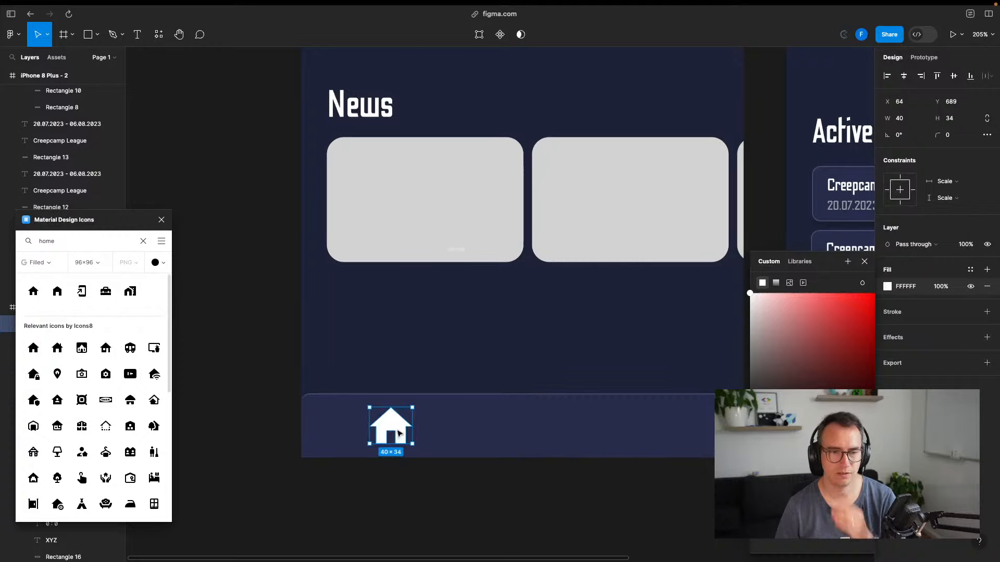
left_click_drag(400, 433, 369, 432)
left_click(453, 511)
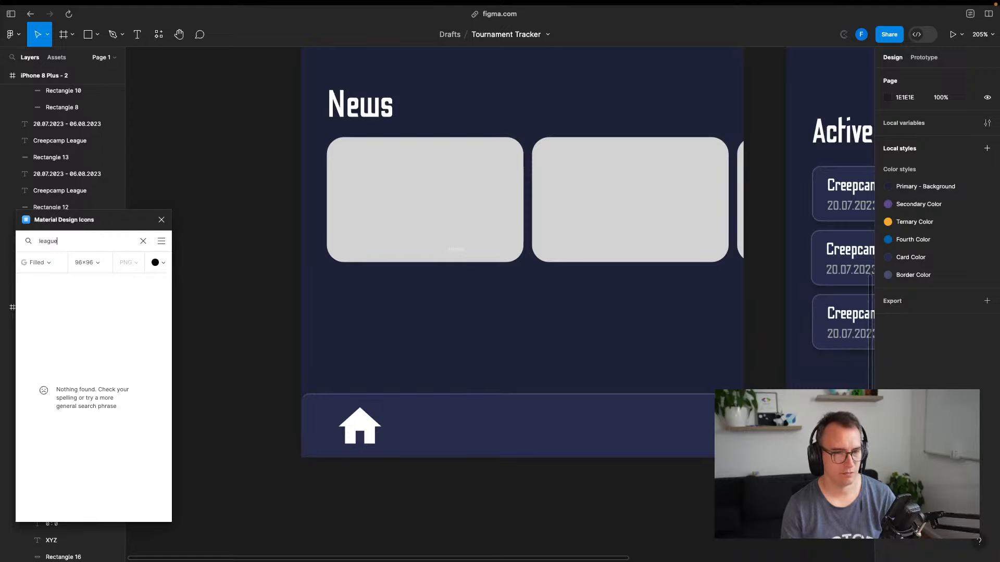
Add the Games gamepad icon beside the house, fill it white, and resize it to 52×52
key("BackSpace")
key("BackSpace")
key("BackSpace")
key("BackSpace")
key("BackSpace")
key("BackSpace")
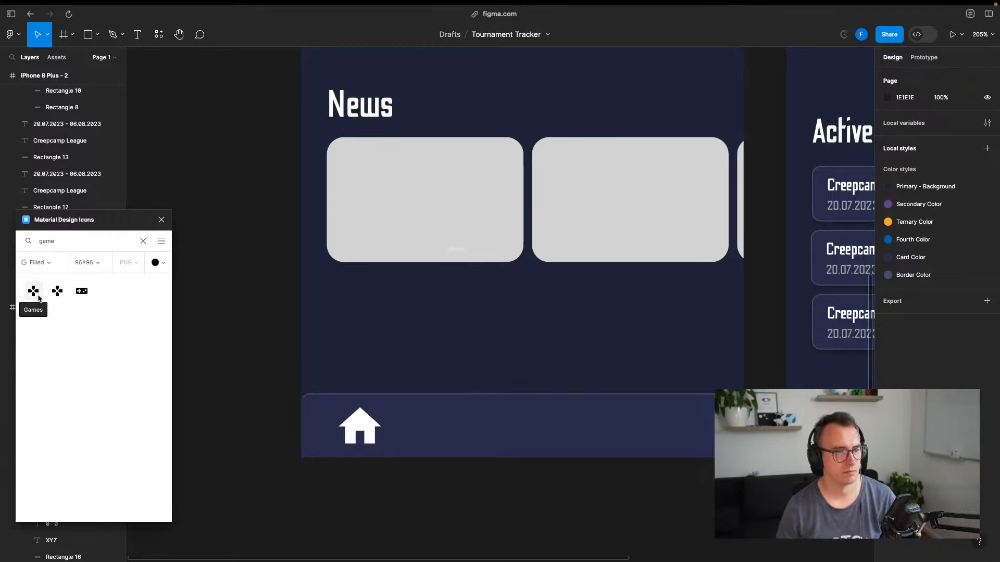
left_click_drag(39, 297, 485, 422)
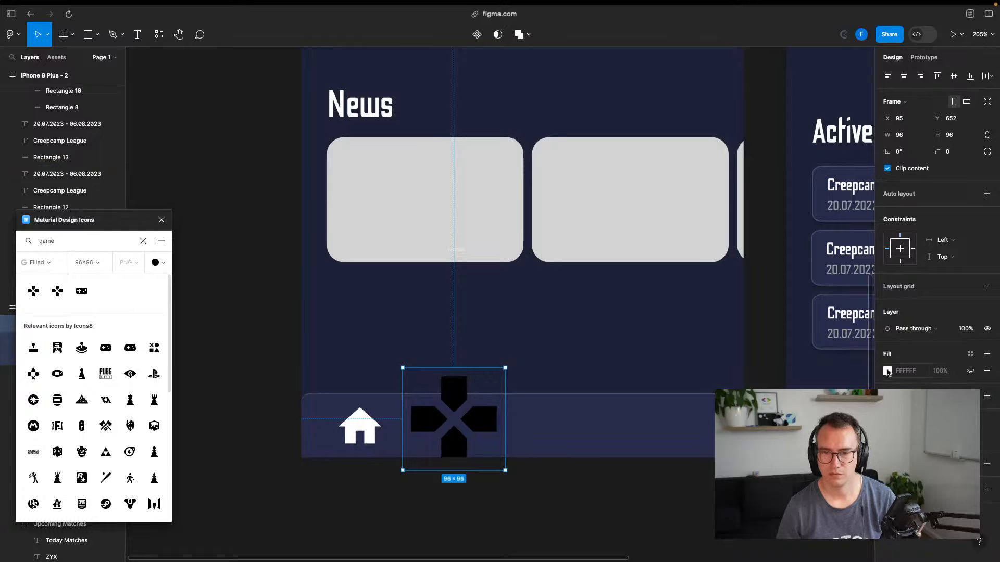
left_click(887, 371)
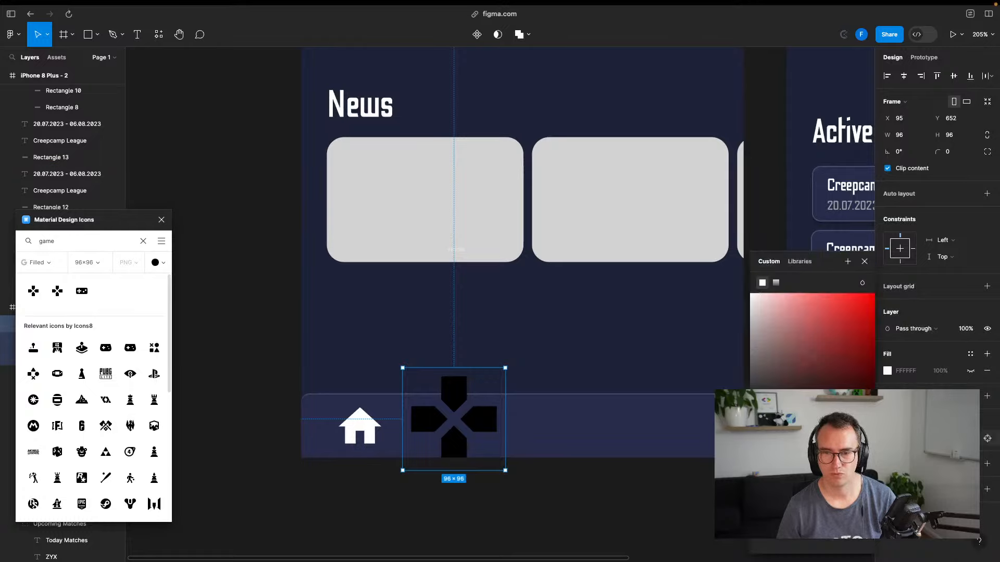
left_click_drag(508, 369, 463, 428)
left_click(510, 498)
left_click_drag(540, 477, 416, 456)
scroll(499, 463, "down", 4)
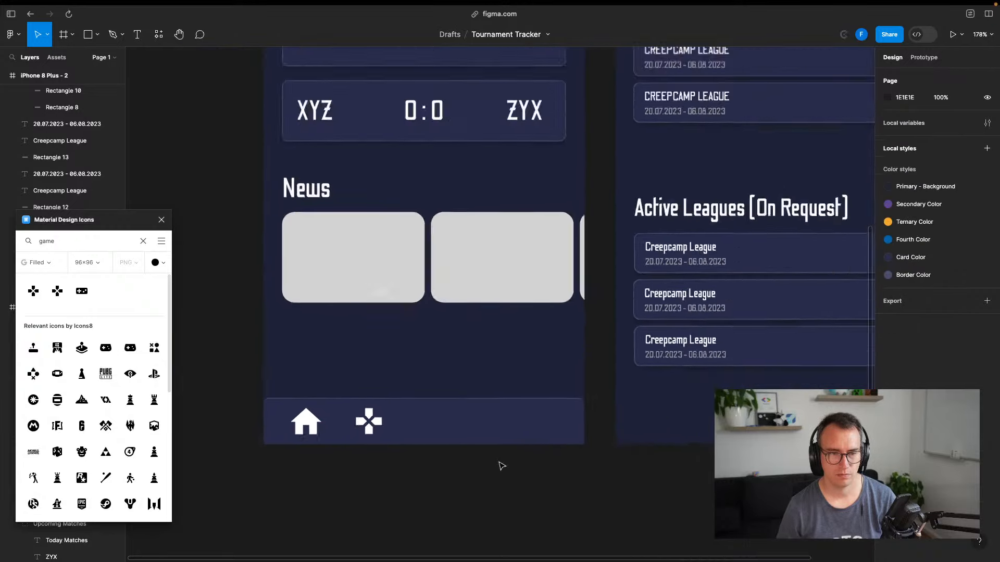
scroll(500, 464, "down", 5)
scroll(509, 471, "left", 1)
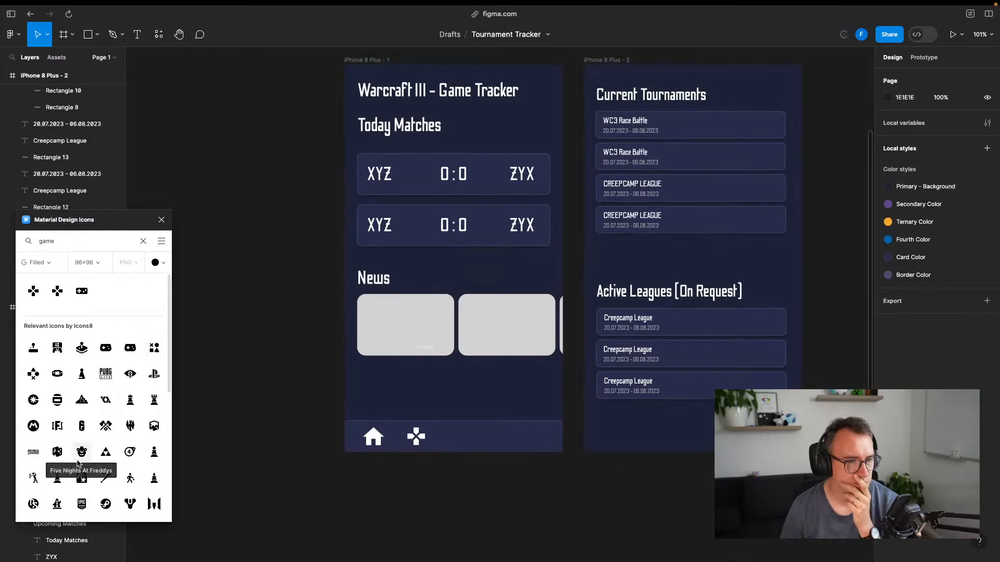
scroll(99, 458, "down", 3)
scroll(102, 412, "up", 3)
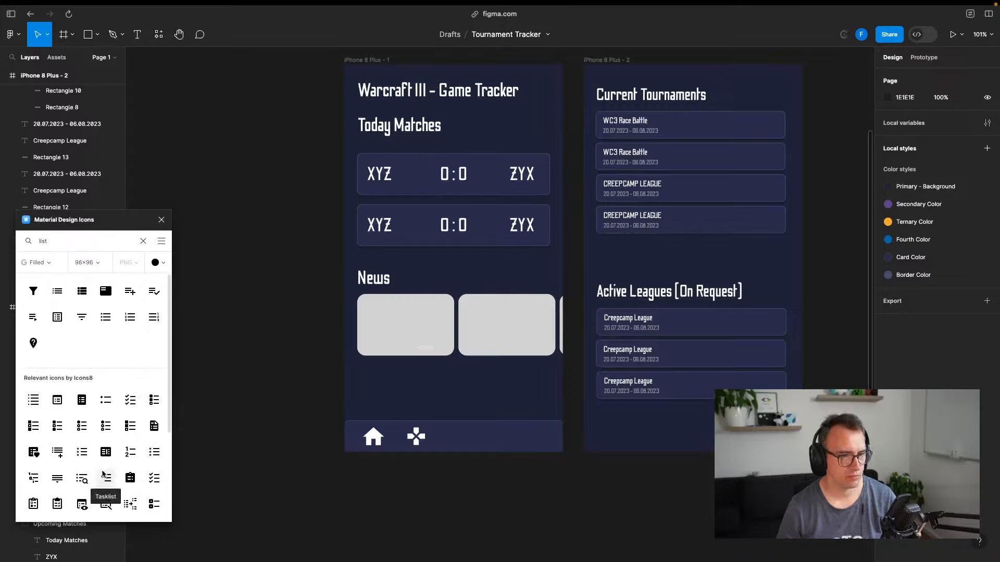
Add the Playlist play icon at 40 px width into the nav bar and fill it white
scroll(102, 471, "down", 3)
scroll(104, 427, "down", 1)
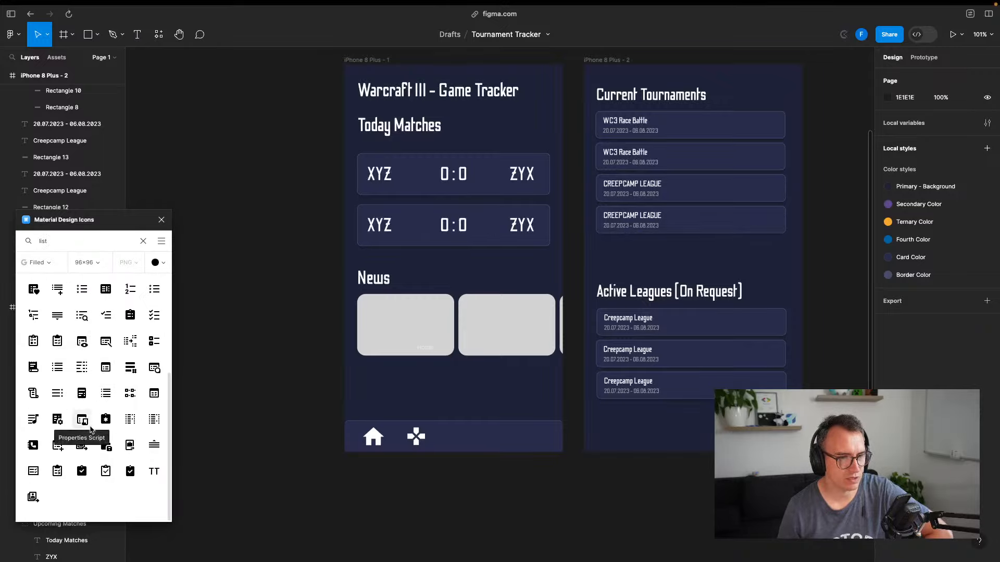
scroll(84, 414, "up", 1)
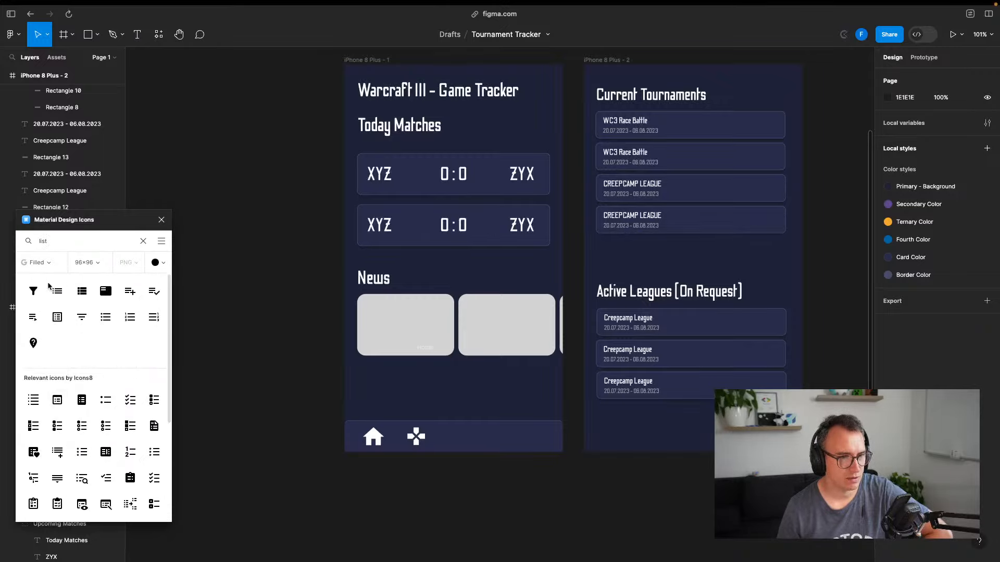
left_click_drag(33, 318, 470, 444)
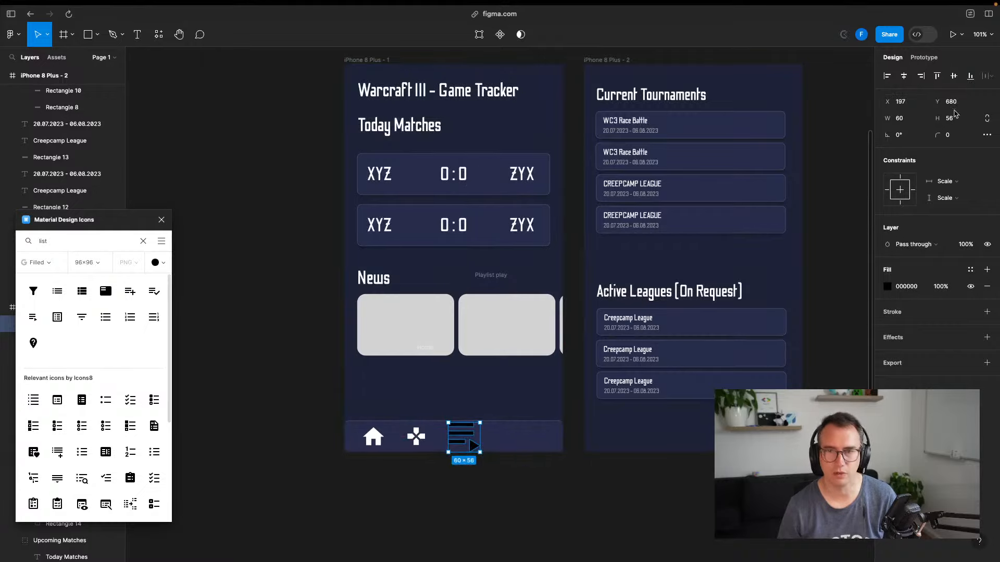
type("40")
key("Return")
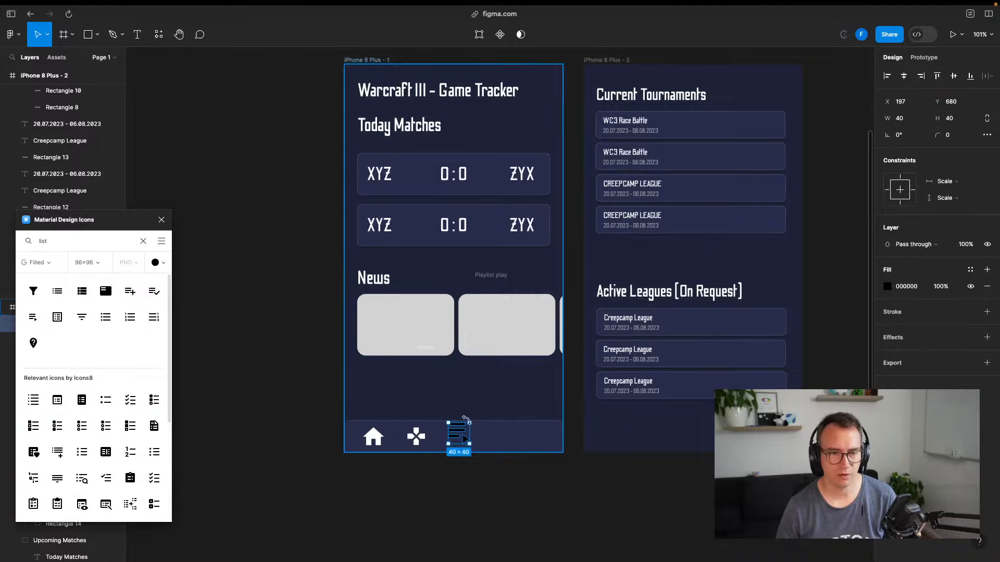
left_click_drag(466, 434, 465, 438)
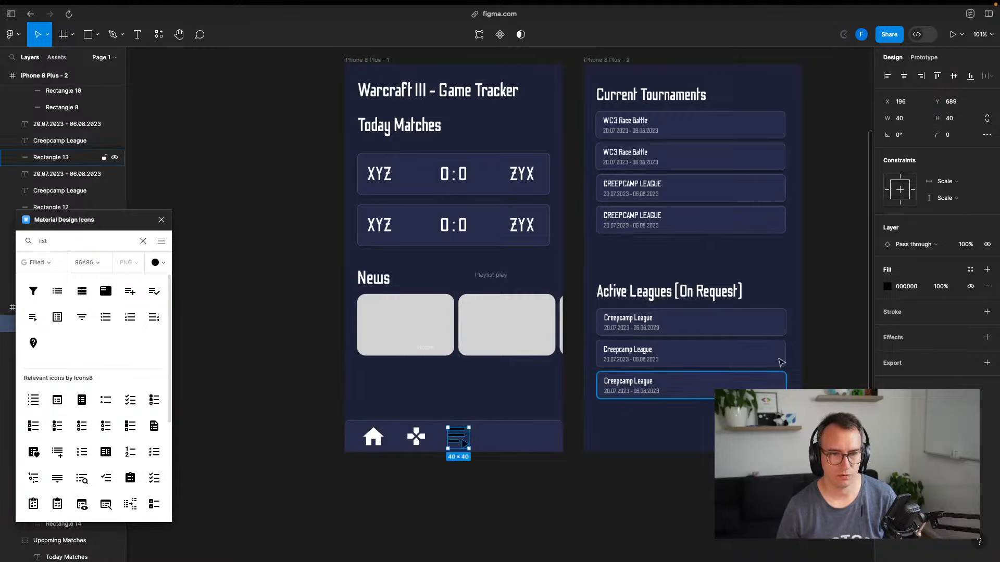
left_click(888, 290)
left_click_drag(755, 341, 746, 290)
left_click(580, 487)
scroll(465, 478, "up", 5)
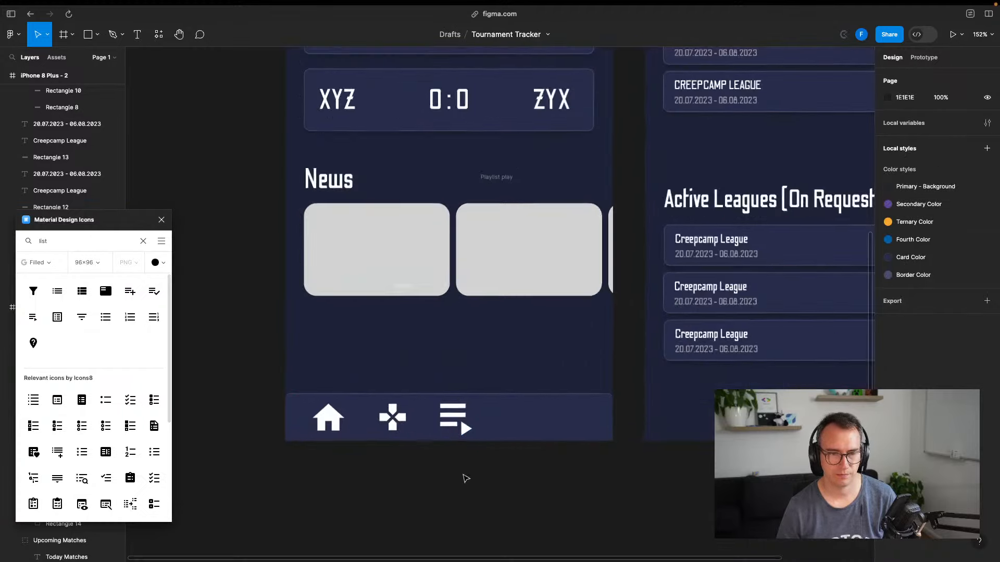
Space the list, gamepad and house icons evenly, with the house at X 55
left_click(527, 388)
left_click_drag(527, 388, 609, 389)
left_click_drag(383, 398, 450, 397)
left_click(469, 490)
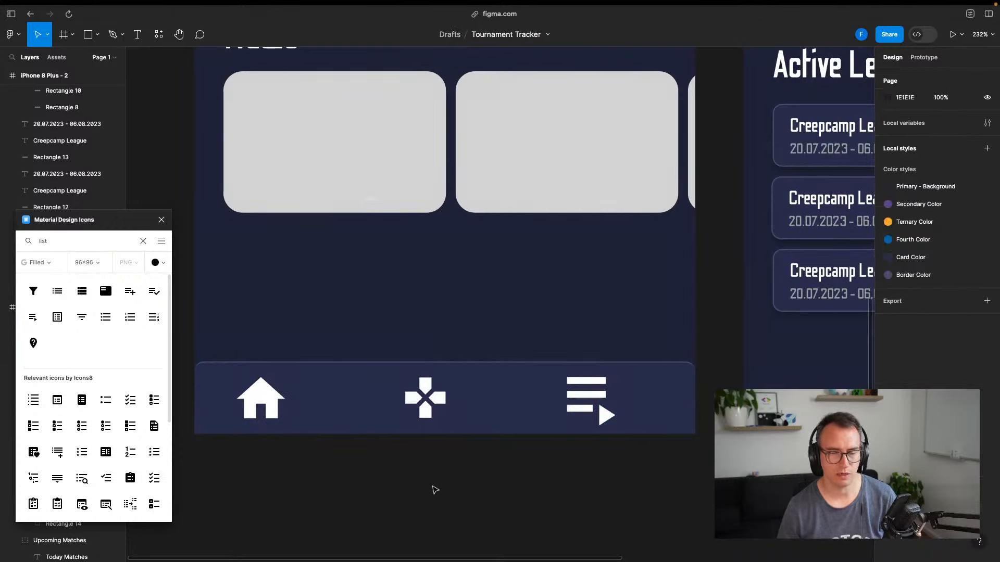
left_click(263, 406)
left_click_drag(263, 406, 288, 407)
left_click_drag(583, 399, 575, 399)
left_click(521, 491)
Select the nav bar with its icons and Alt-drag a copy onto iPhone 8 Plus - 2
left_click_drag(529, 471, 326, 405)
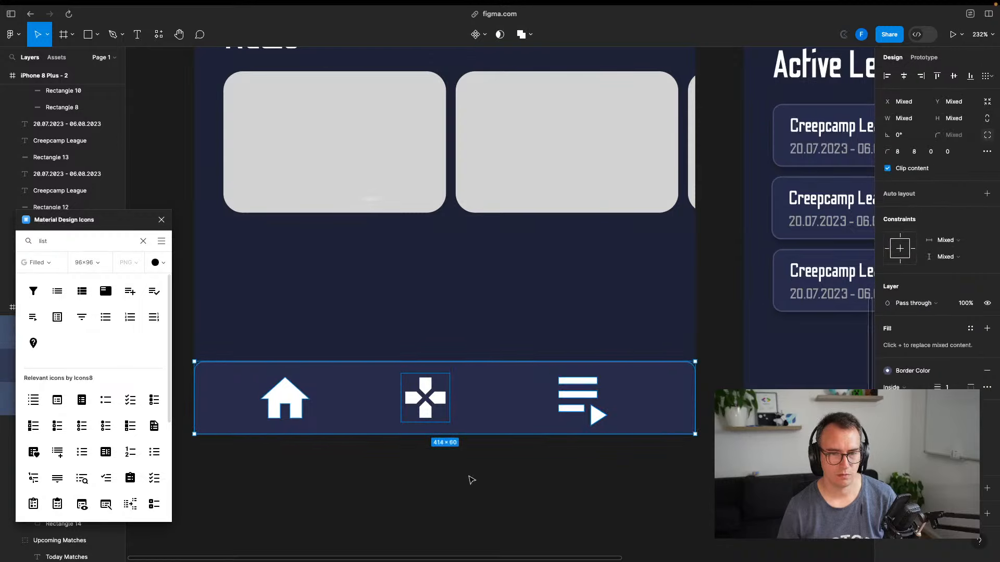
left_click_drag(424, 388, 814, 388)
left_click(637, 472)
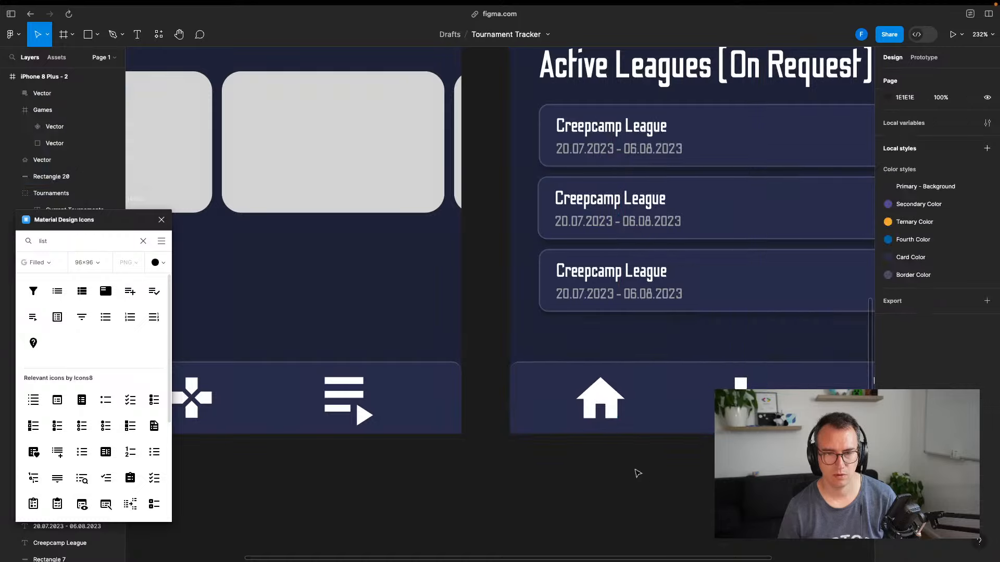
scroll(617, 471, "down", 5)
scroll(537, 486, "down", 2)
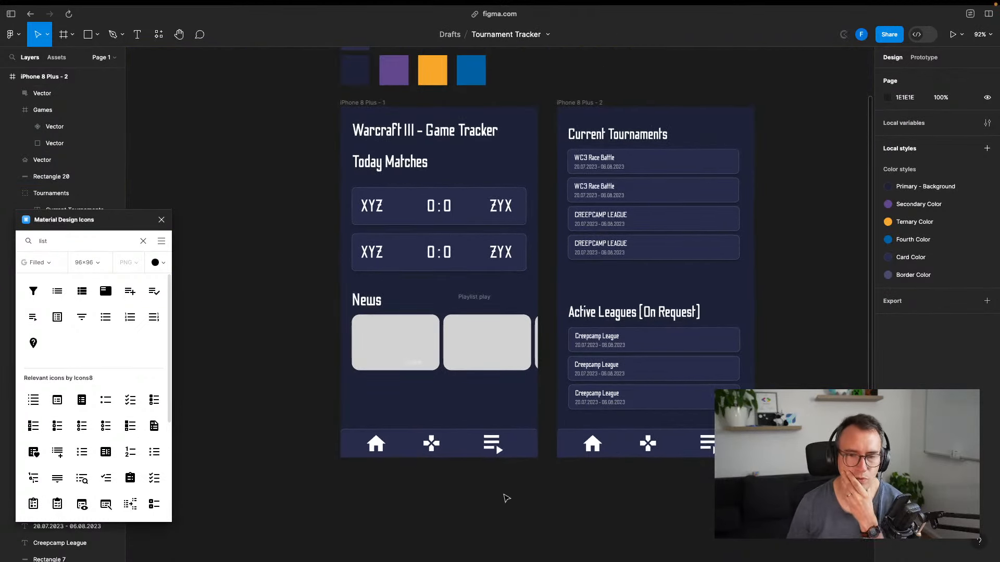
scroll(573, 486, "right", 4)
scroll(578, 478, "left", 5)
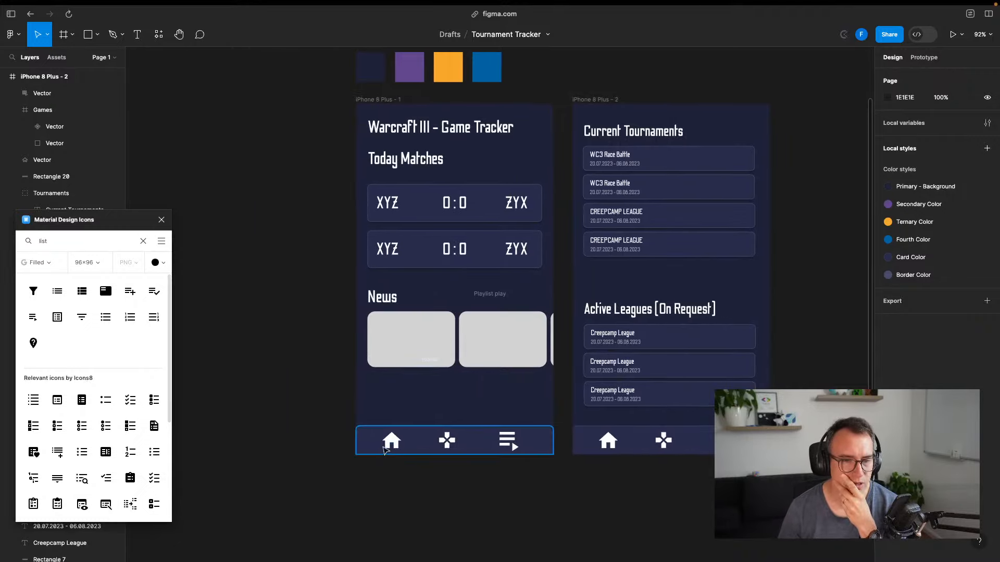
Link the list icon to iPhone 8 Plus - 2 and the second screen's home icon back to iPhone 8 Plus - 1
left_click(451, 443)
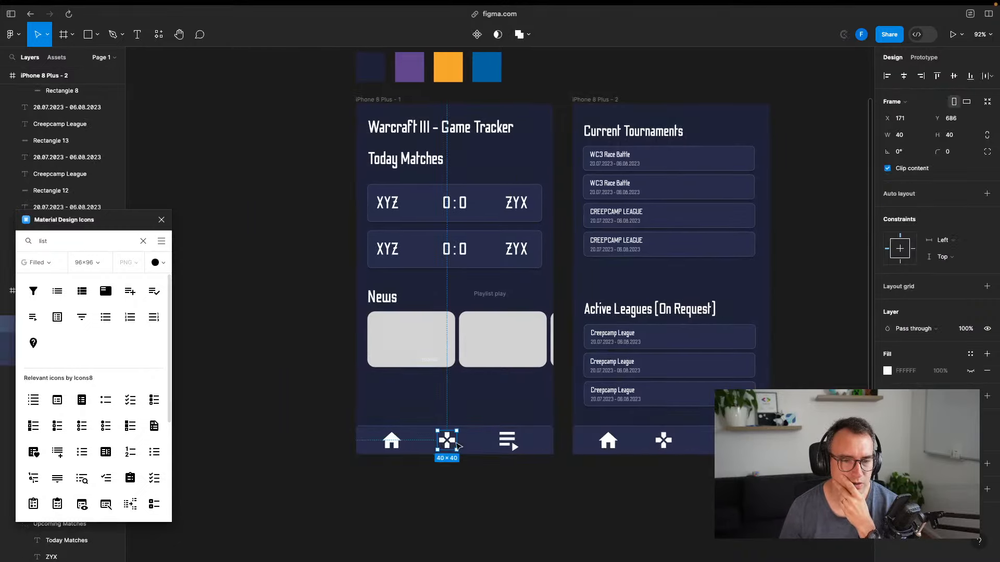
left_click(508, 442)
left_click(923, 57)
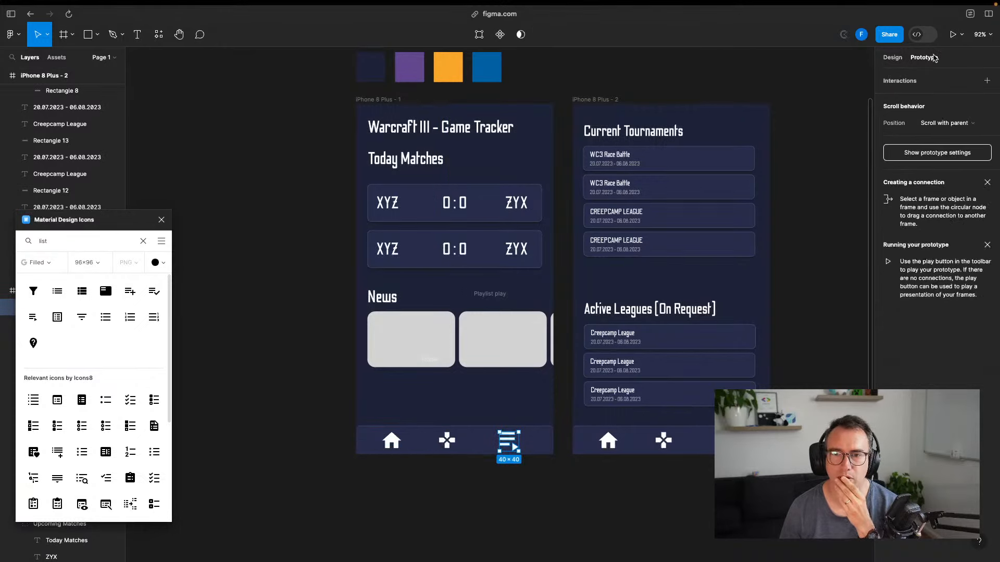
left_click(987, 81)
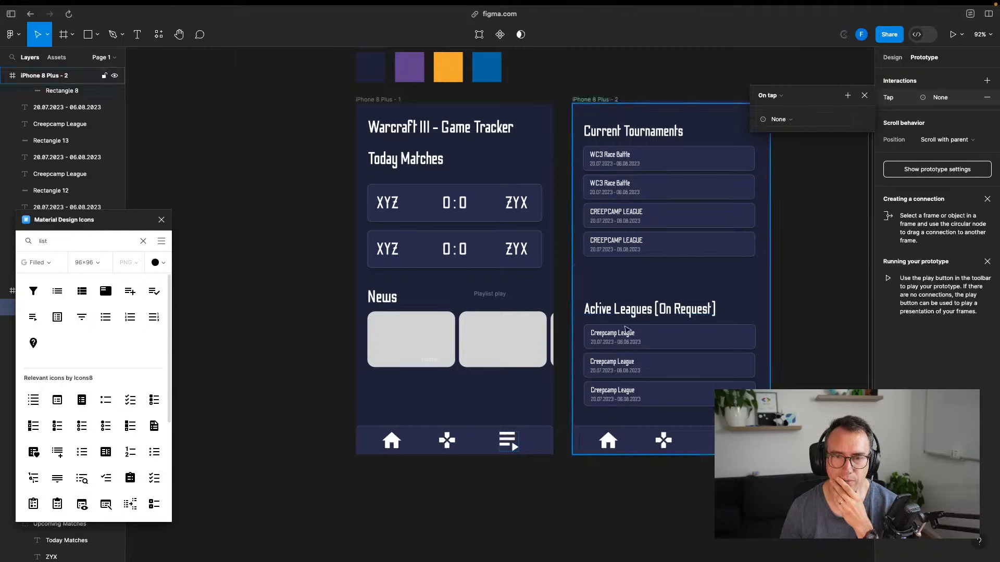
left_click_drag(518, 442, 597, 315)
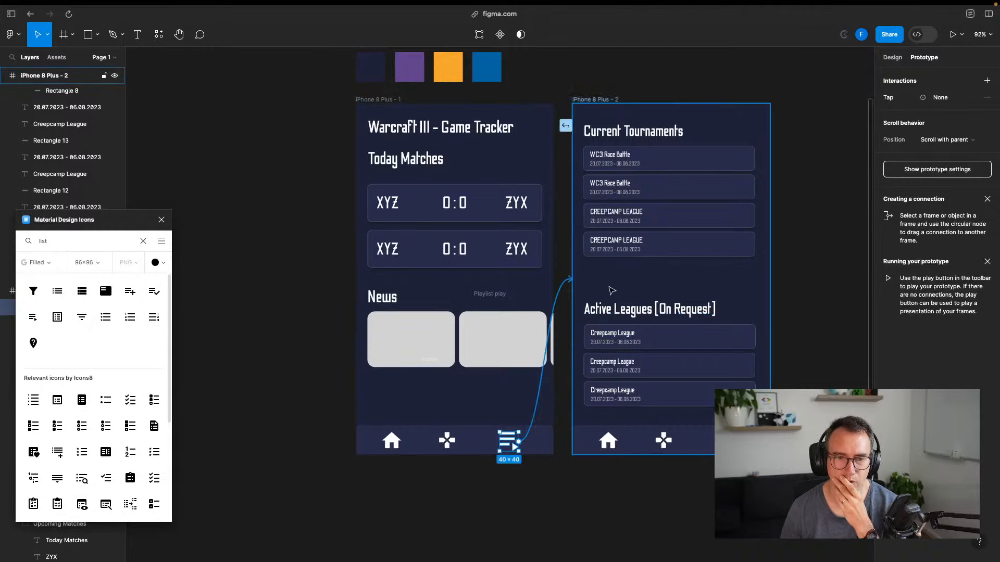
left_click(566, 526)
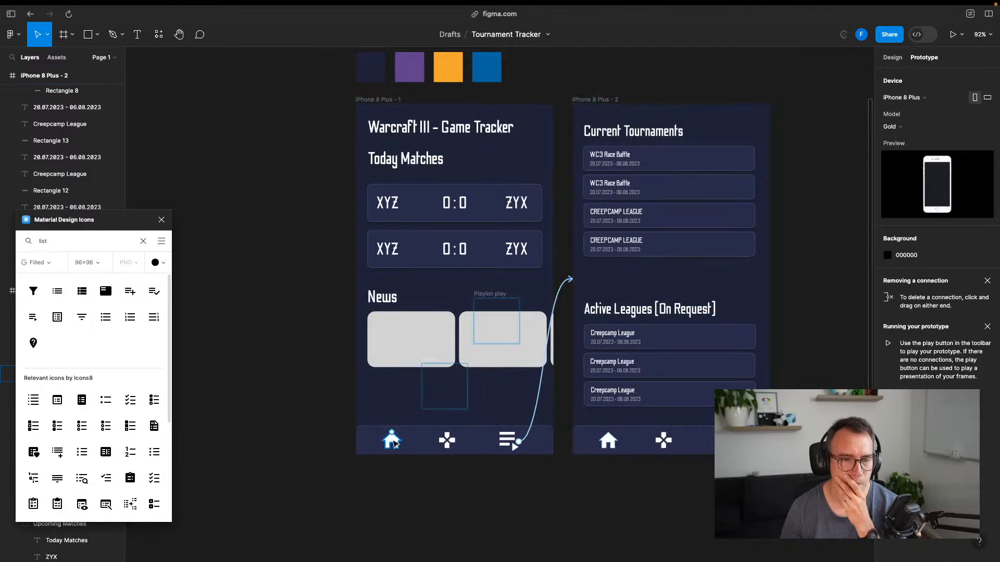
left_click(602, 442)
left_click_drag(599, 442, 547, 246)
left_click(470, 517)
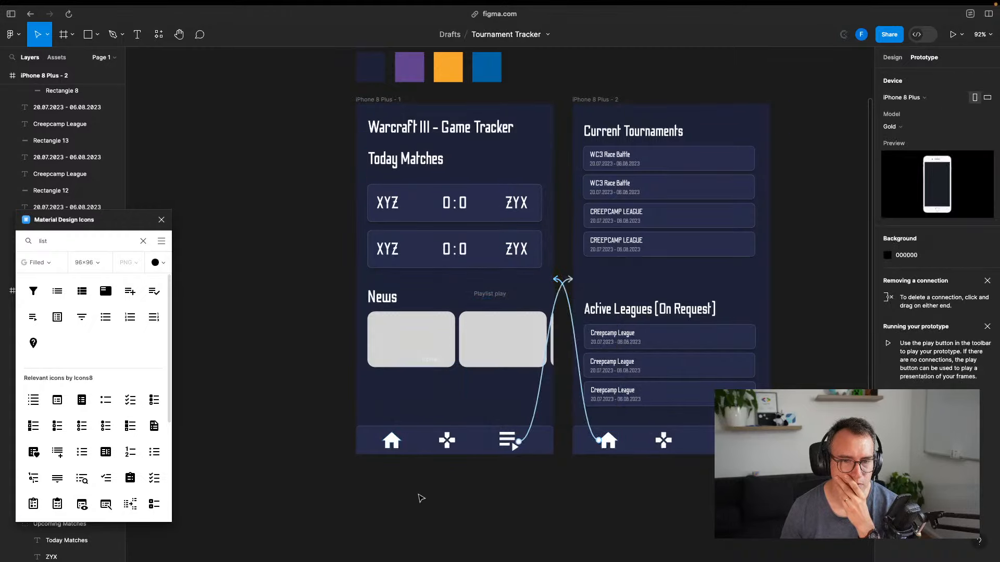
Close the Material Design Icons plugin and add a drop shadow to the first screen's home icon
left_click(161, 220)
left_click(391, 441)
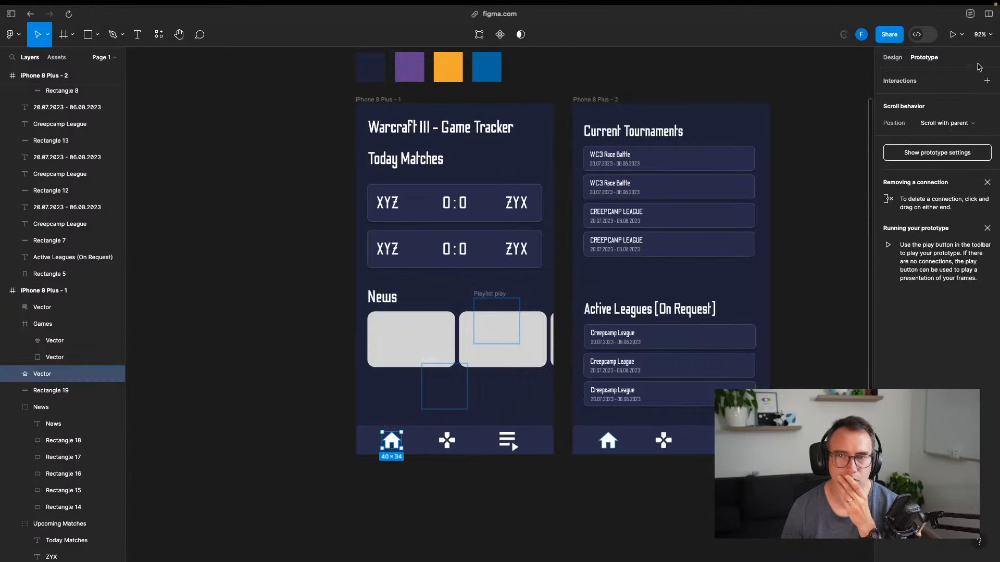
left_click(892, 58)
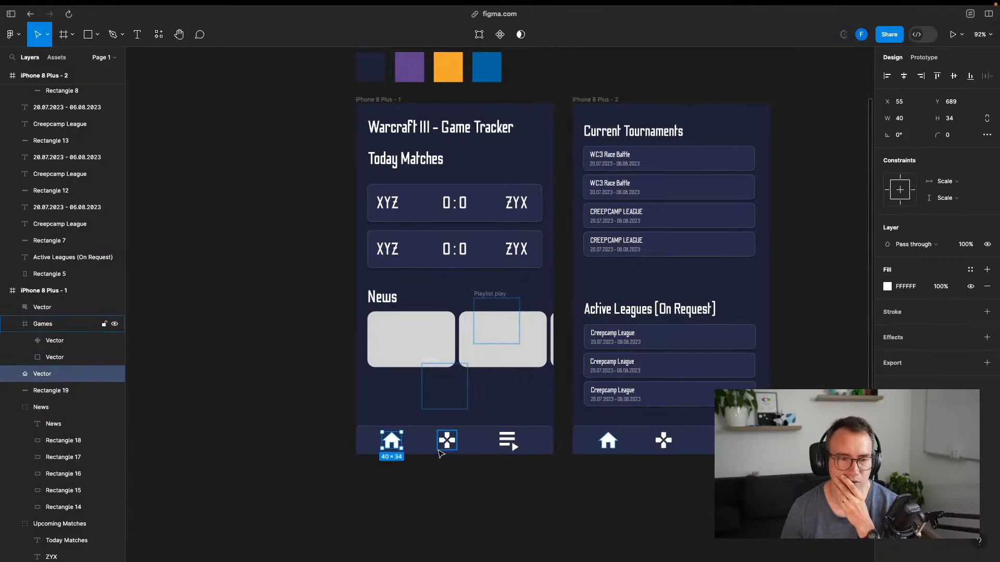
left_click(887, 287)
key("Escape")
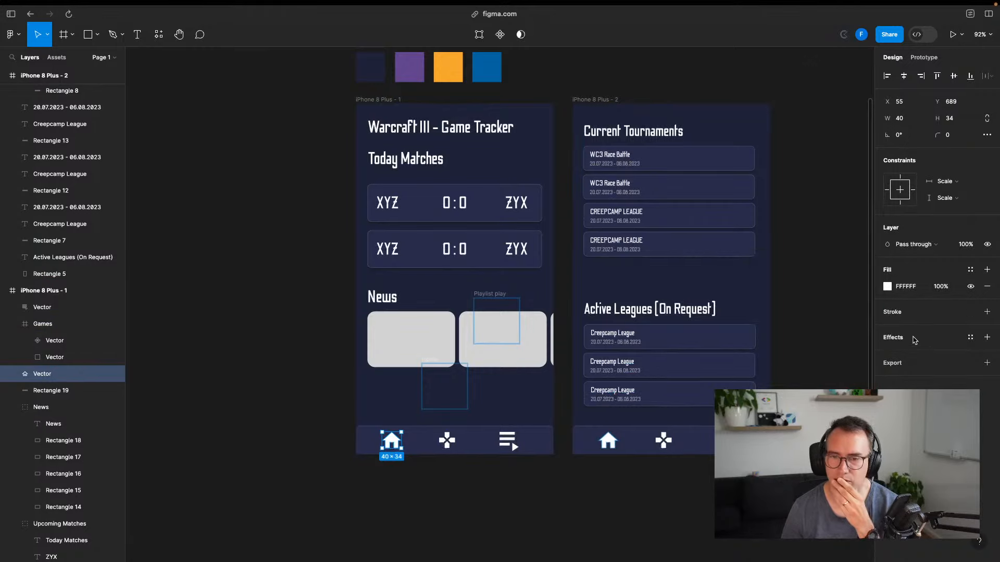
left_click(987, 338)
left_click(918, 359)
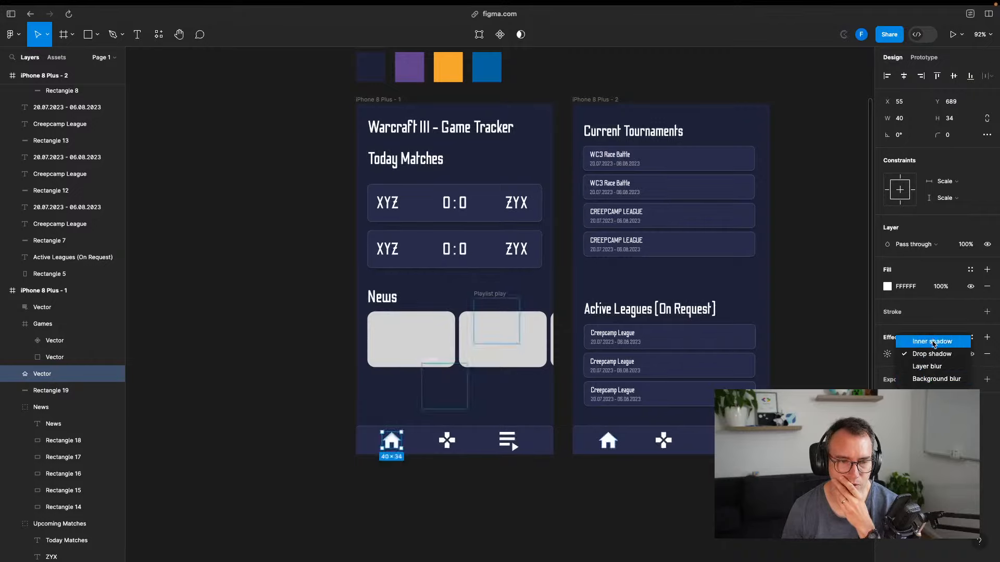
left_click(942, 383)
left_click(471, 520)
scroll(395, 448, "up", 10)
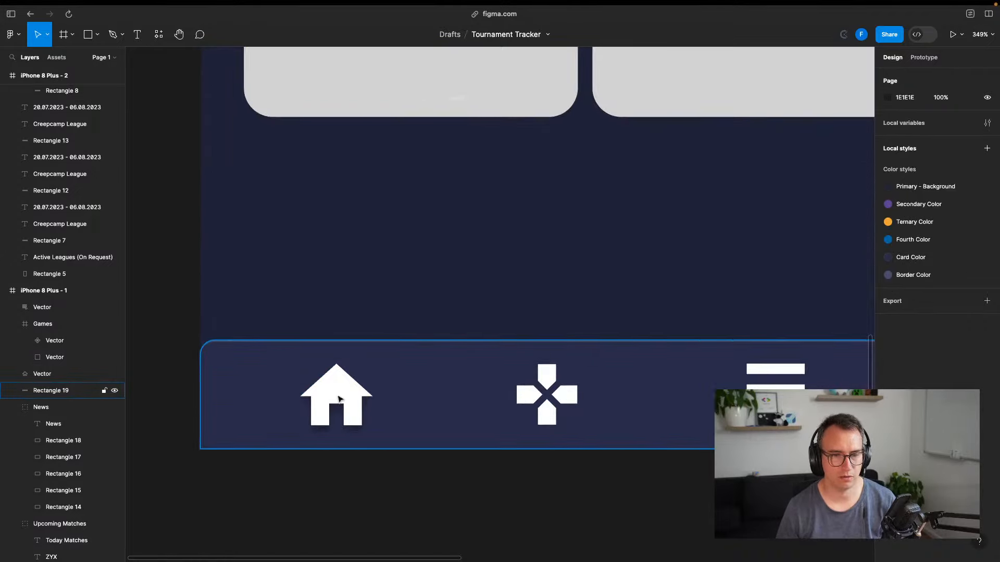
Draw a 54 px circle centred on the house icon with the Ellipse tool
left_click(89, 38)
left_click(99, 35)
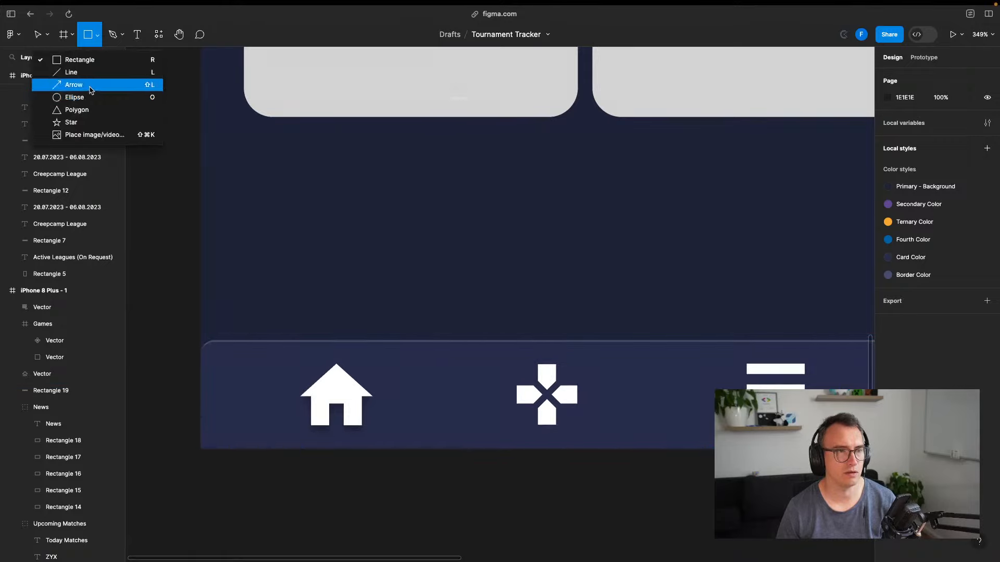
left_click(52, 97)
mouse_move(211, 257)
left_mouse_down()
mouse_move(400, 446)
mouse_move(350, 395)
mouse_move(345, 373)
mouse_move(344, 397)
mouse_move(331, 396)
left_mouse_up()
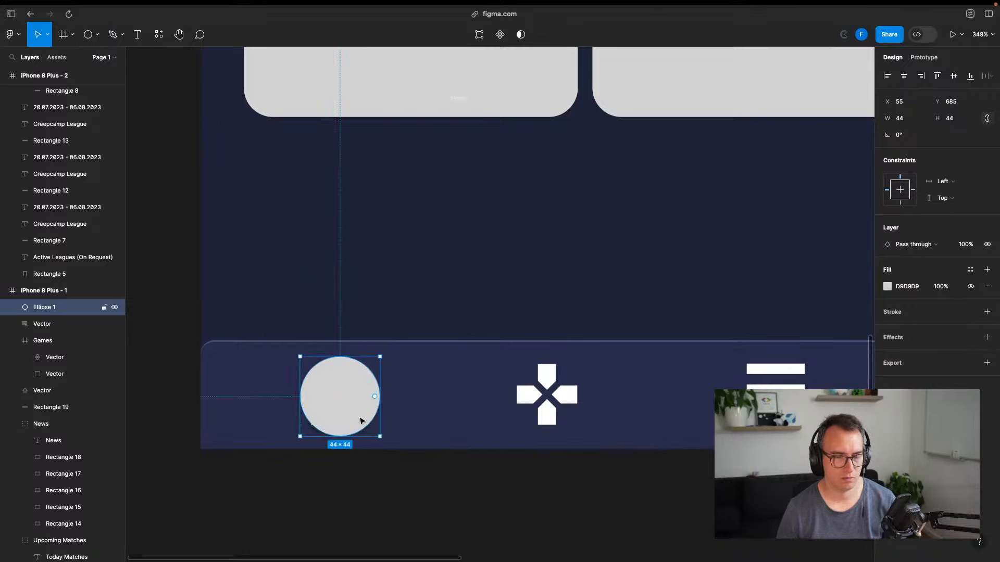
key("super+z")
left_click_drag(375, 436, 383, 443)
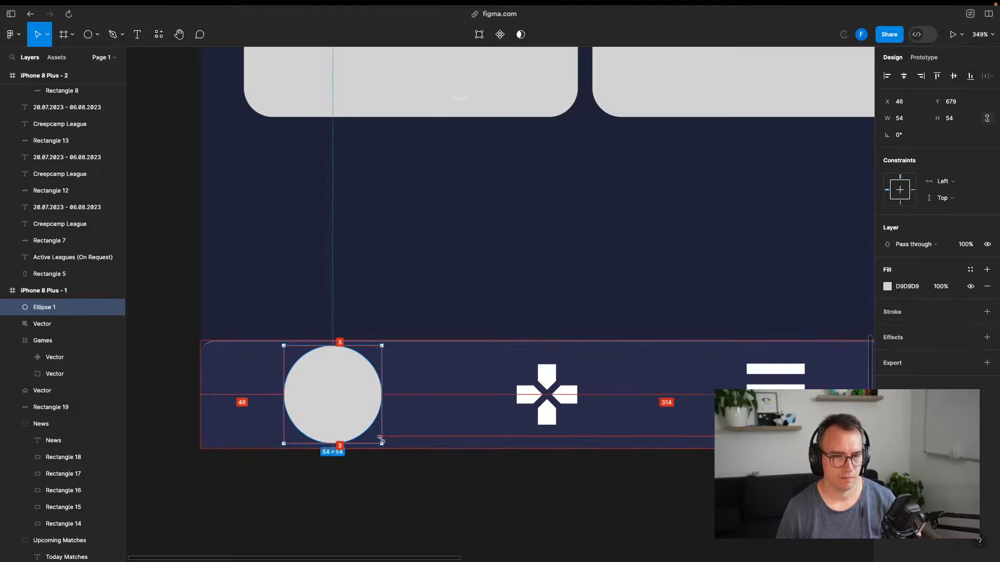
left_click_drag(339, 409, 337, 408)
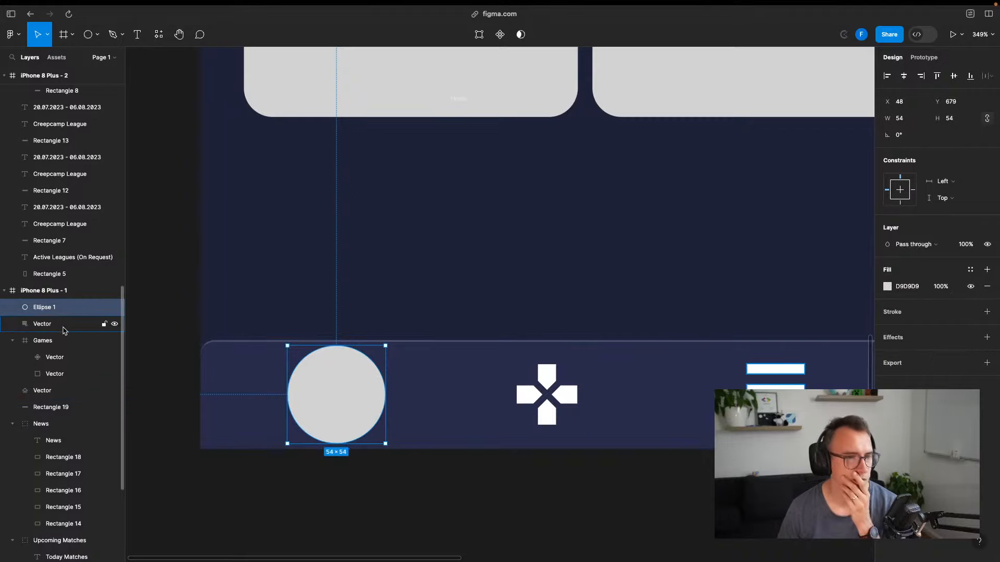
Move the circle behind the house icon in the layers and shrink it to 48 px
left_click_drag(59, 336, 58, 334)
left_click(13, 340)
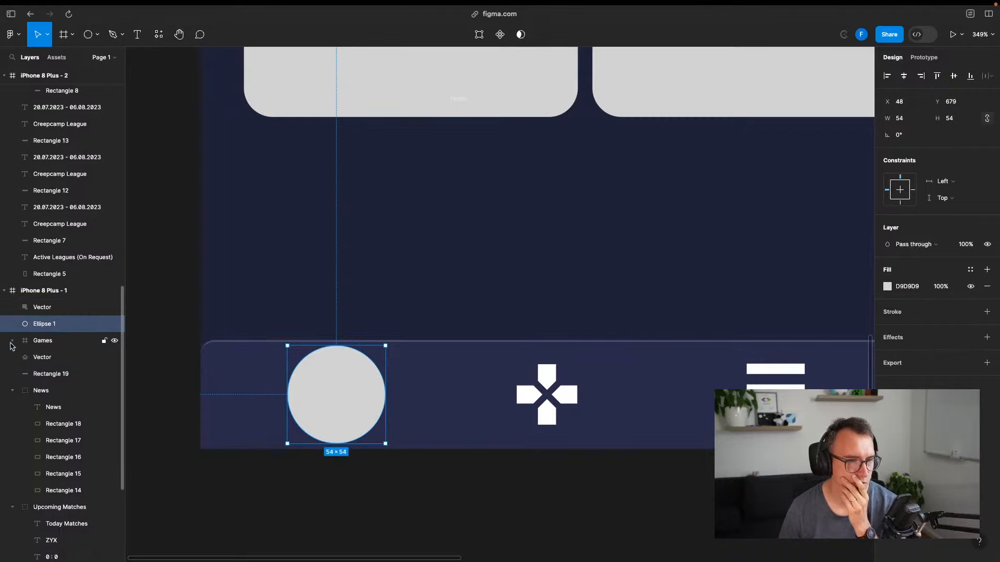
left_click(13, 391)
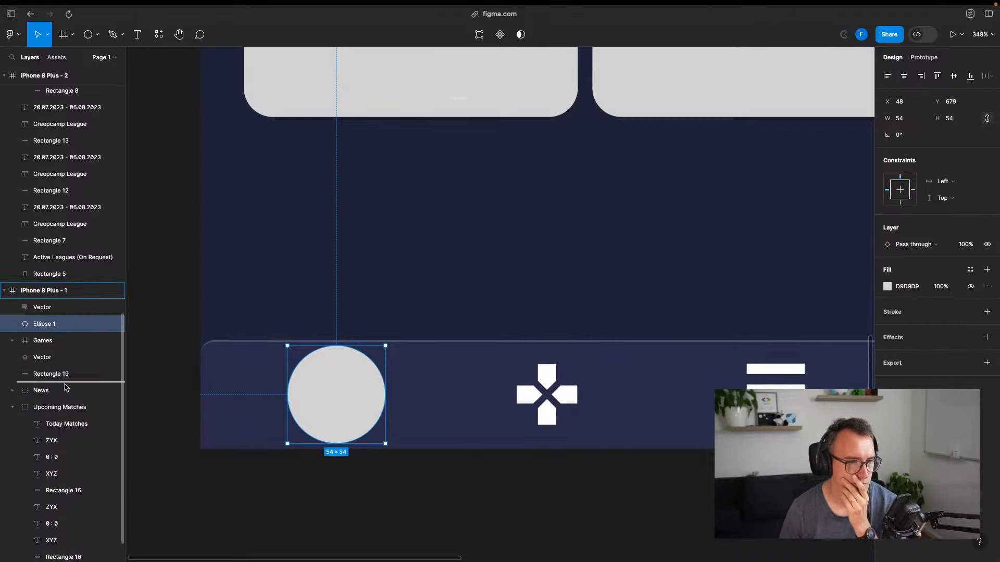
left_click_drag(66, 387, 67, 387)
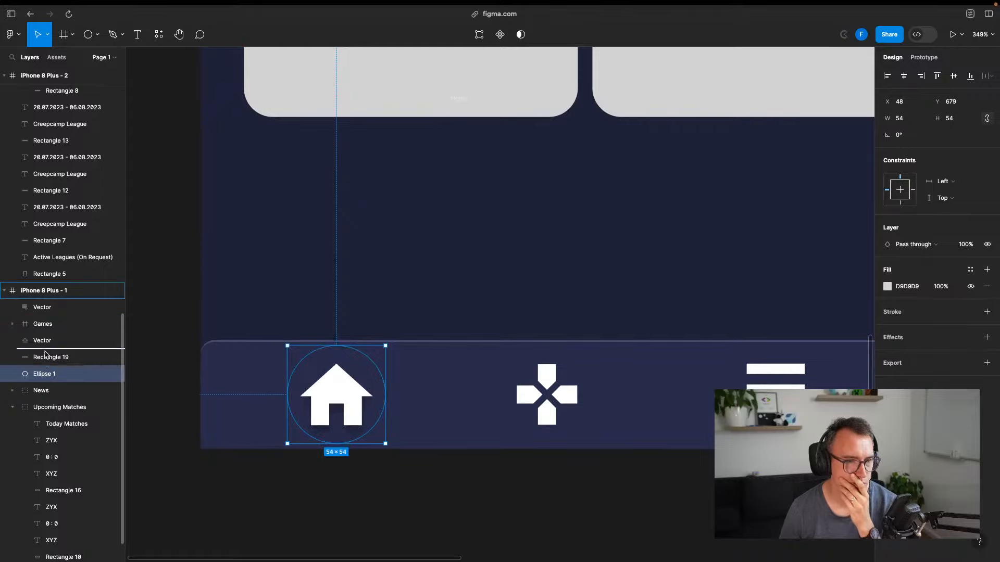
left_click_drag(46, 354, 46, 354)
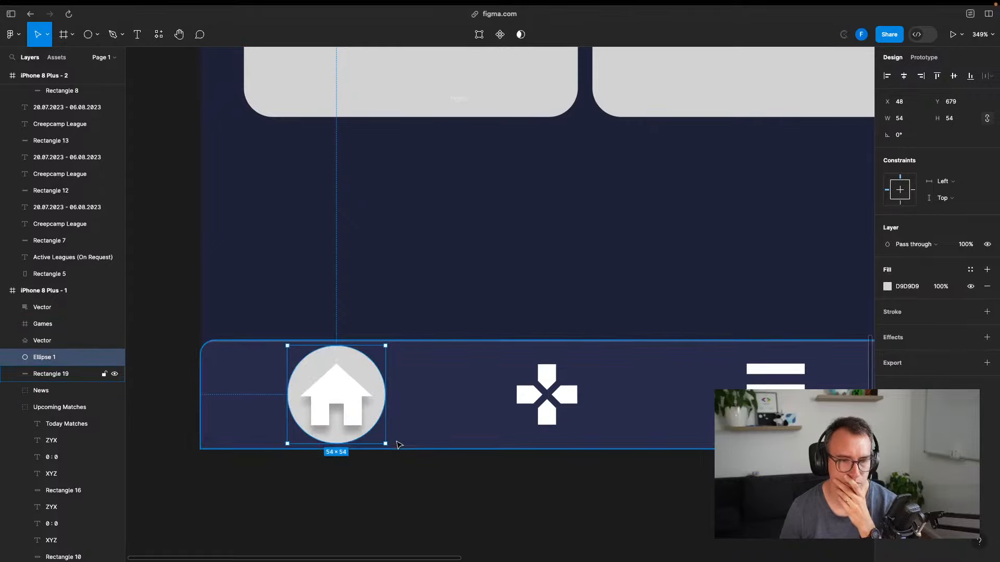
left_click_drag(387, 443, 381, 432)
left_click_drag(351, 366, 351, 372)
key("Up")
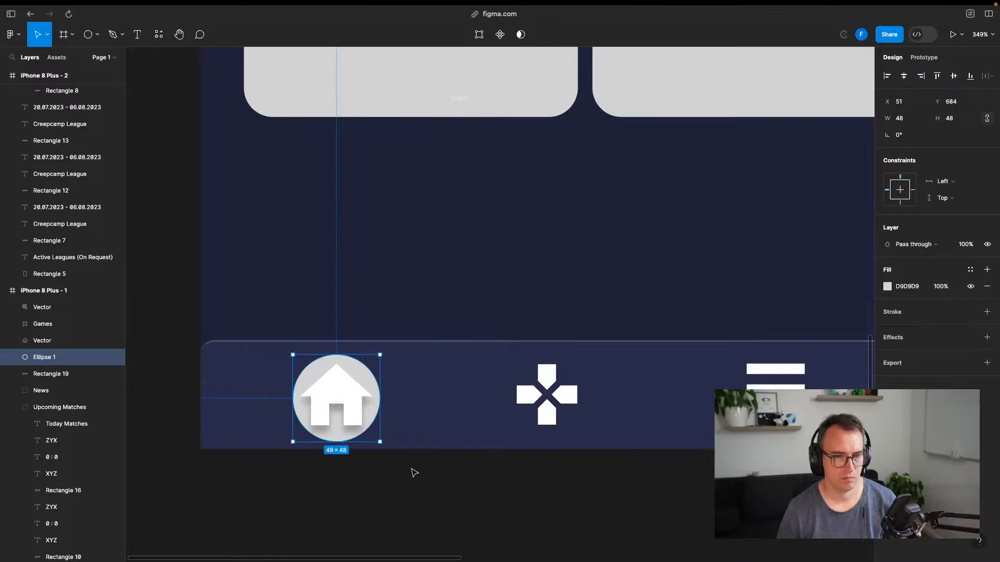
Give the circle a drop shadow and fill it with the Fourth Color library style
left_click(912, 338)
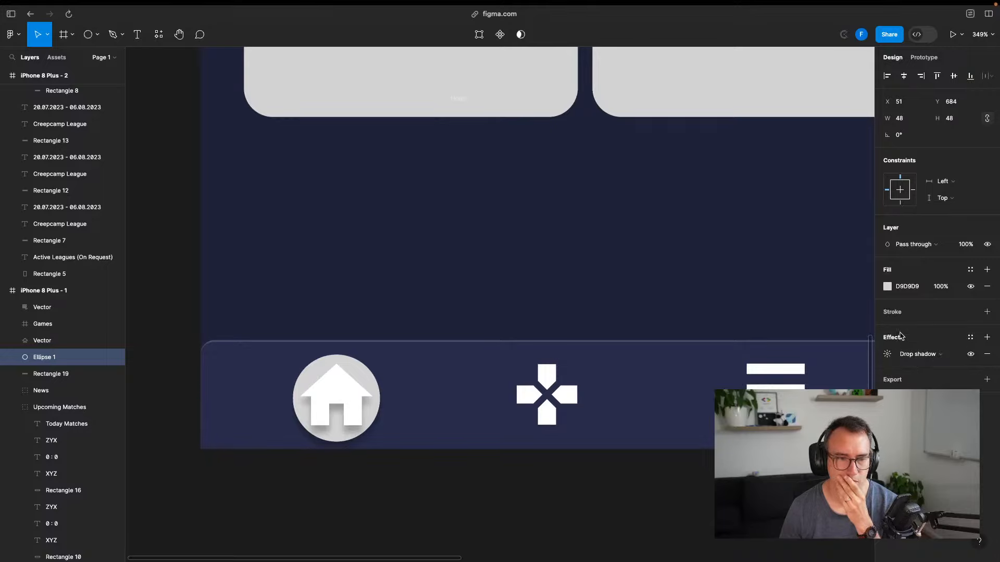
left_click(357, 390)
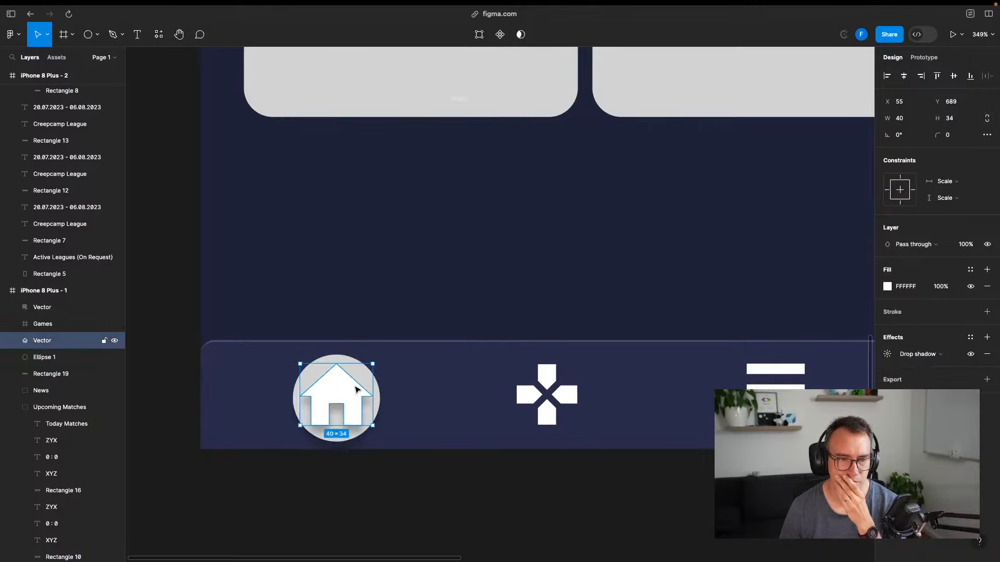
left_click(507, 495)
left_click(370, 384)
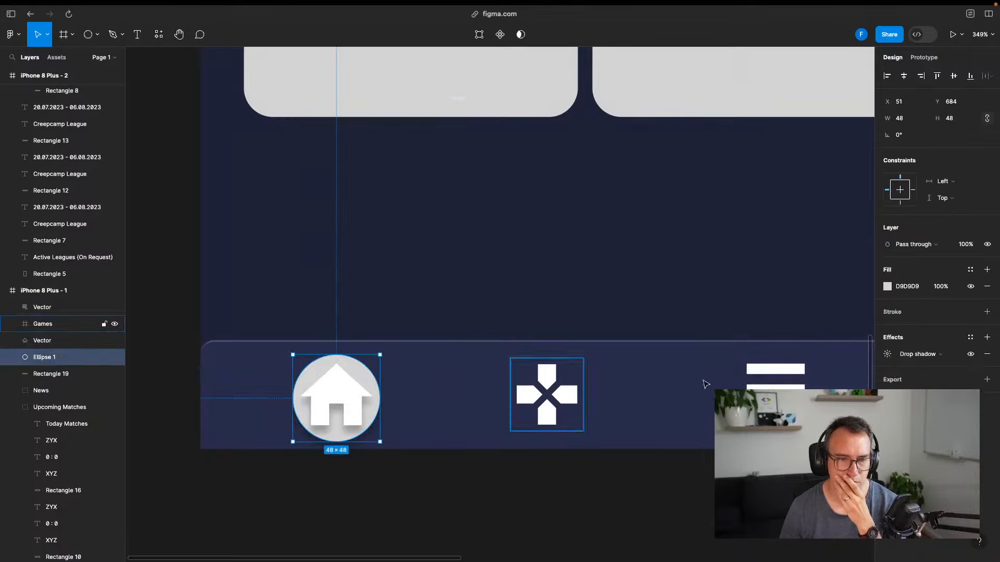
left_click(888, 287)
left_click(801, 261)
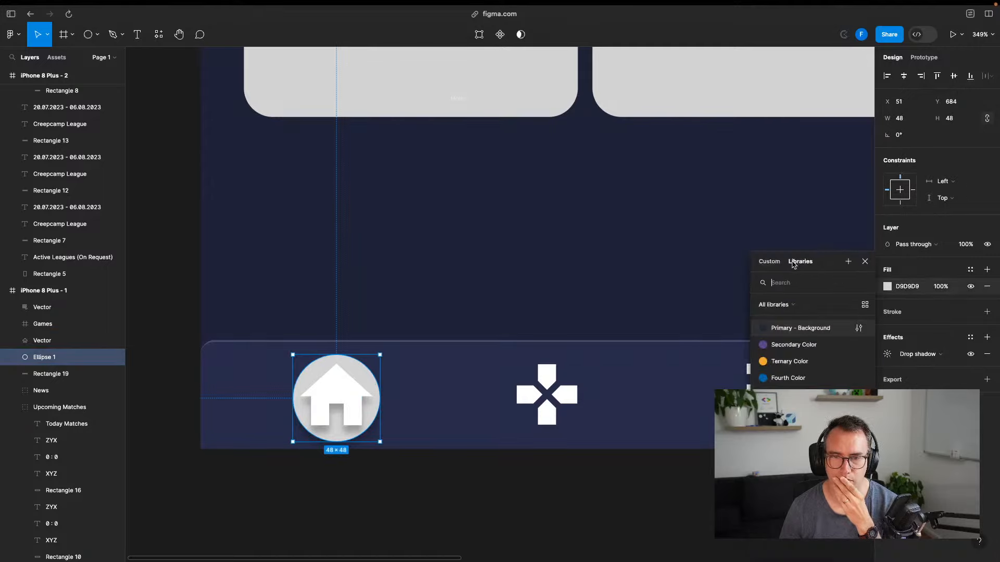
left_click(791, 348)
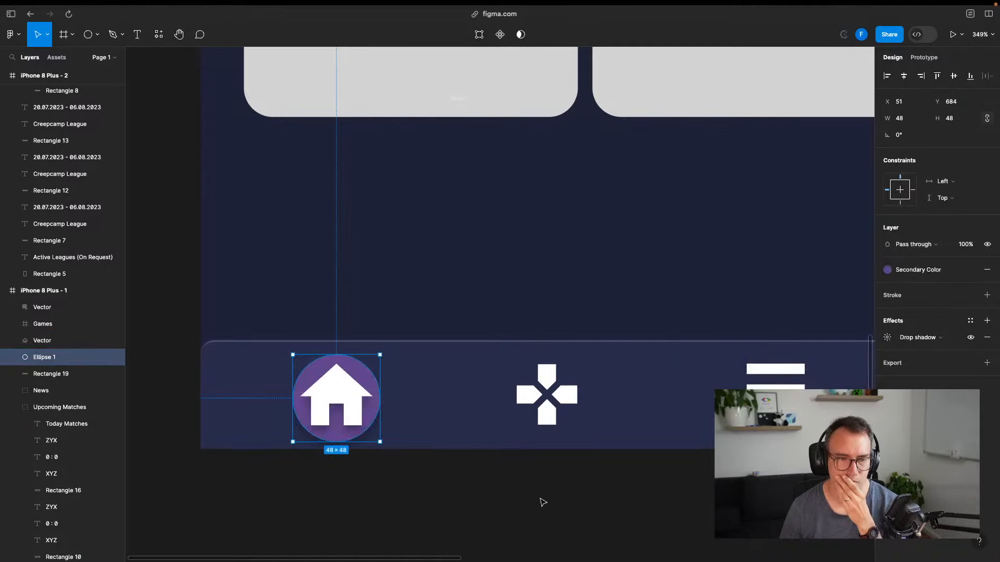
left_click(923, 271)
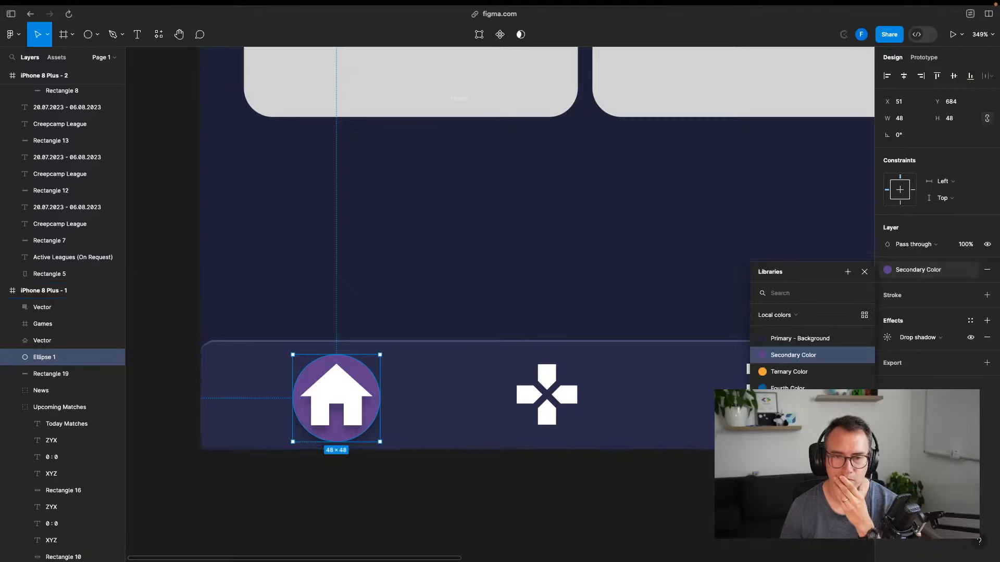
left_click(789, 432)
left_click(923, 275)
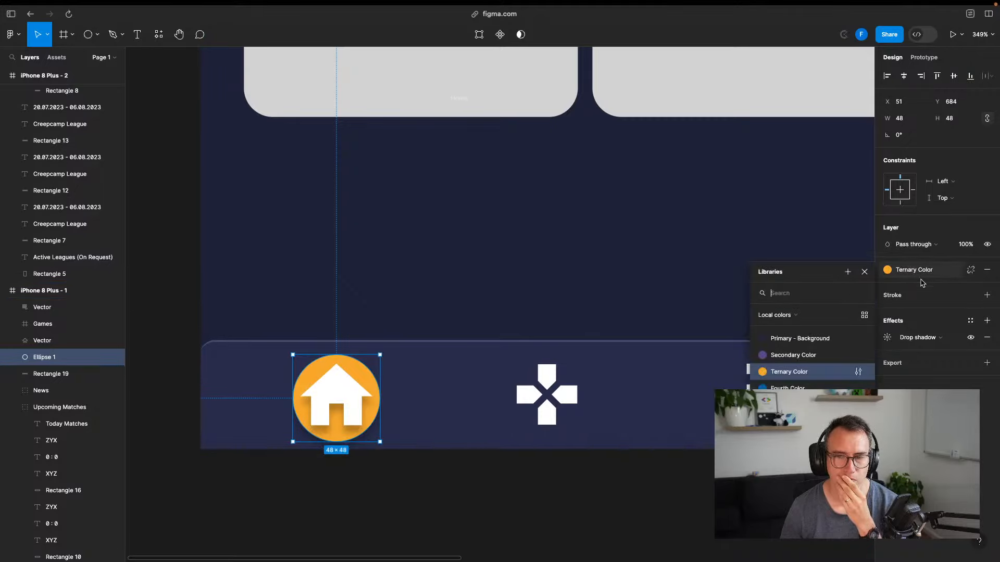
left_click(789, 391)
left_click(930, 272)
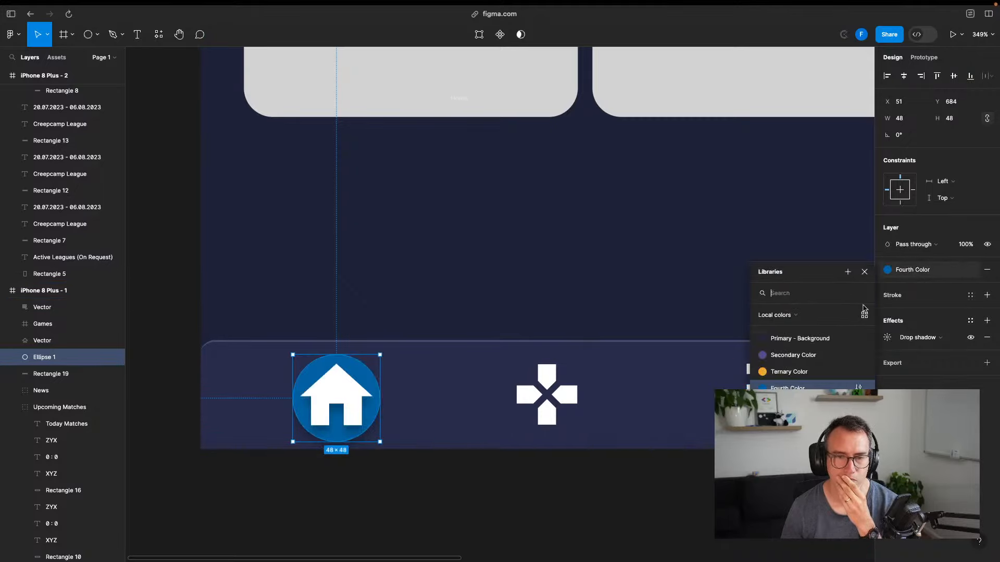
left_click(532, 490)
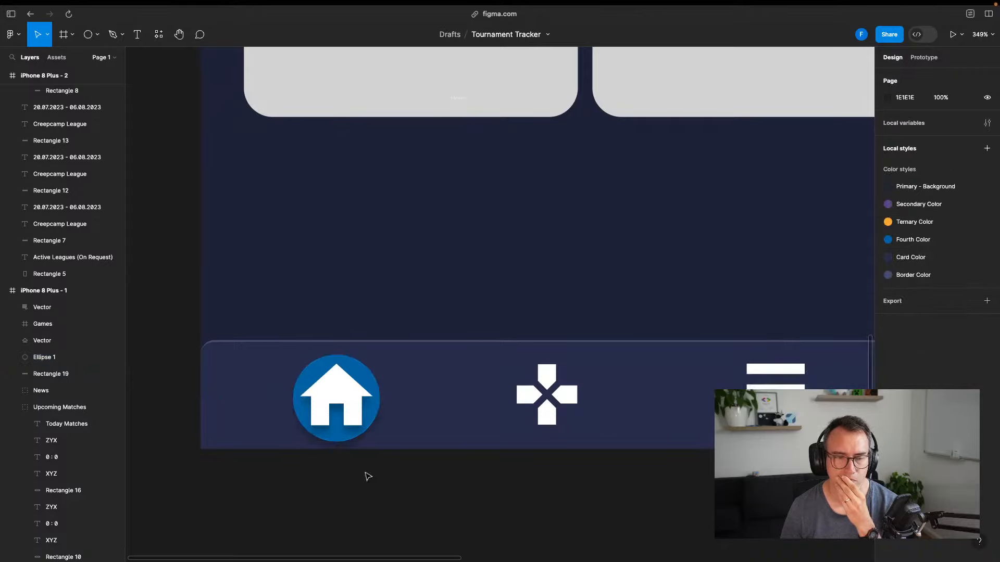
Enlarge the blue circle slightly around its centre behind the house icon
left_click(371, 417)
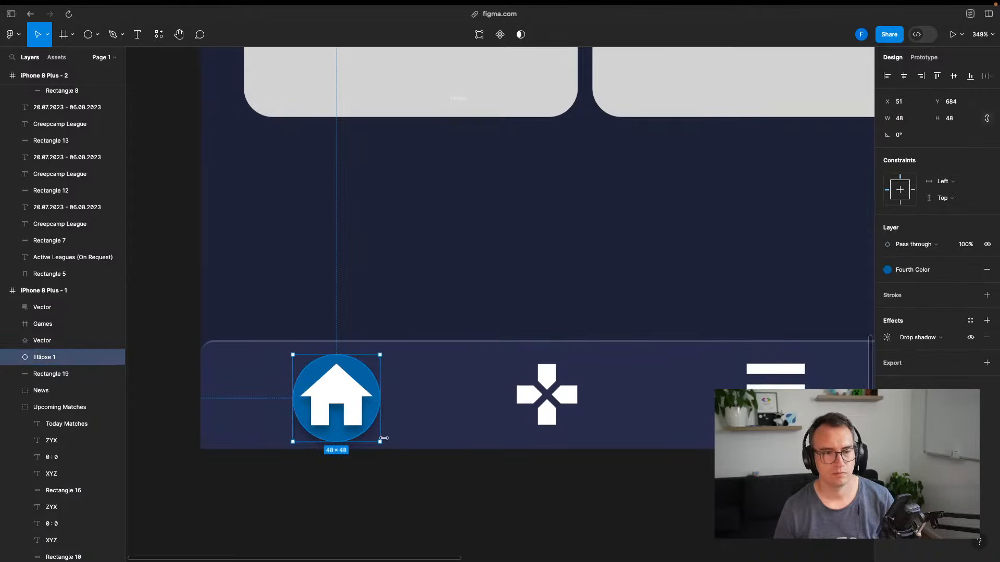
left_click_drag(384, 438, 370, 425)
left_click(353, 405)
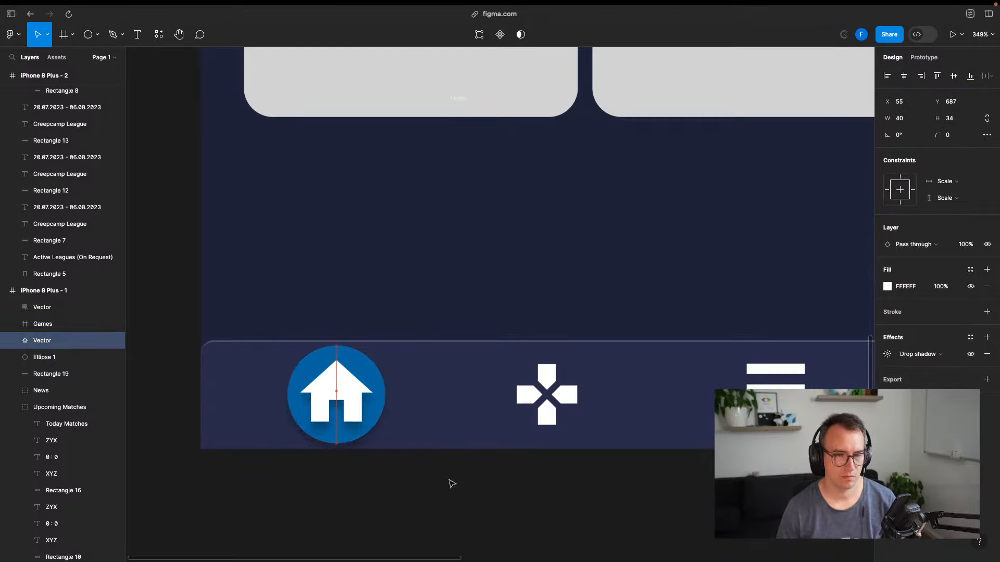
left_click(452, 484)
scroll(543, 469, "down", 5)
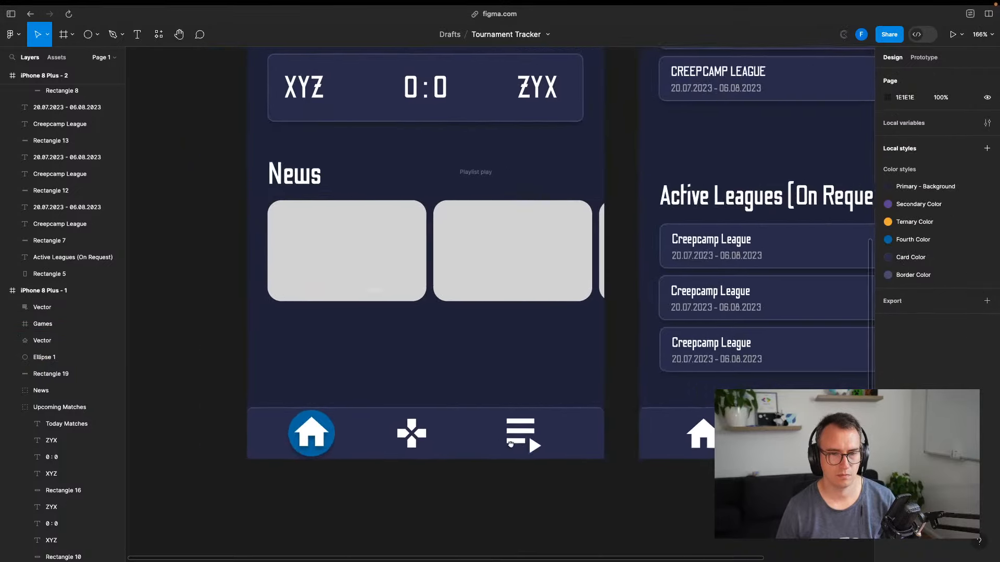
scroll(511, 443, "down", 4)
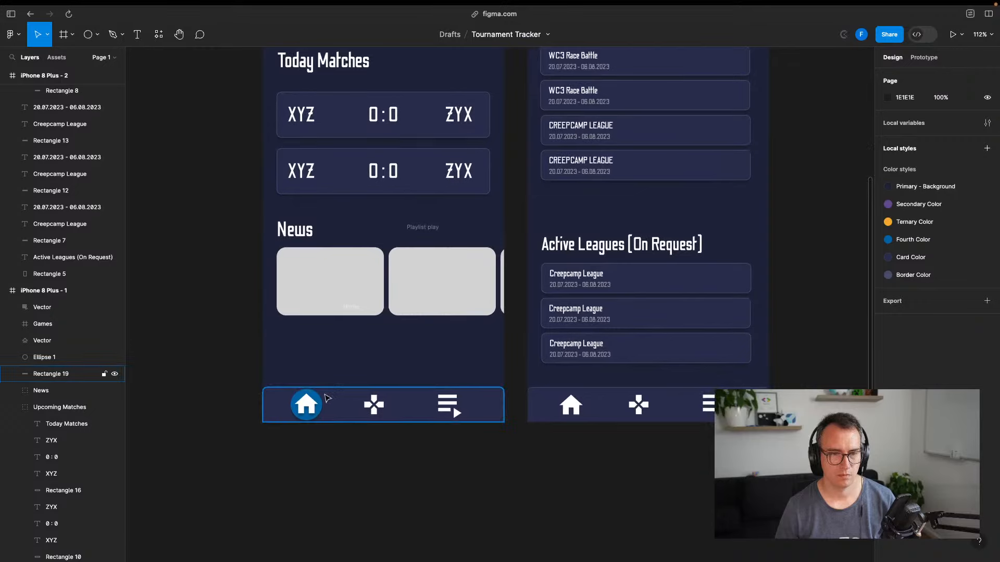
Duplicate the blue circle onto the second screen's nav bar and reorder it in Layers
left_click(317, 402)
key("ctrl+d")
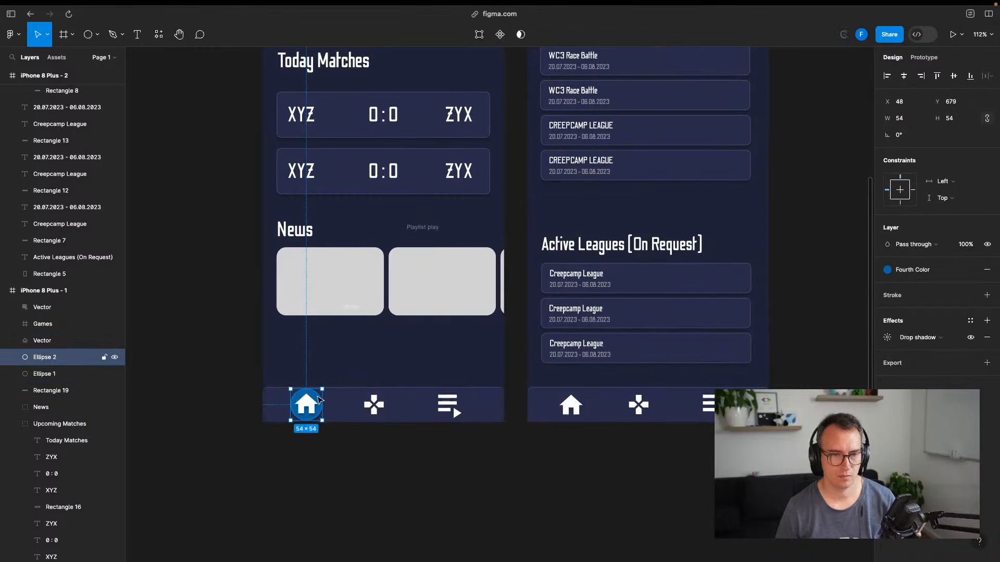
left_click_drag(319, 400, 652, 400)
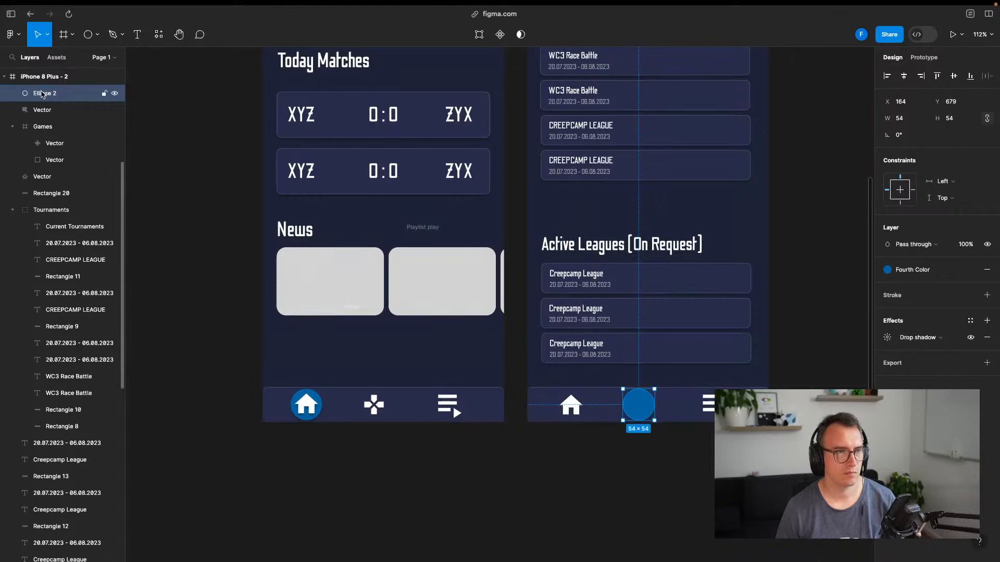
left_click_drag(57, 401, 65, 185)
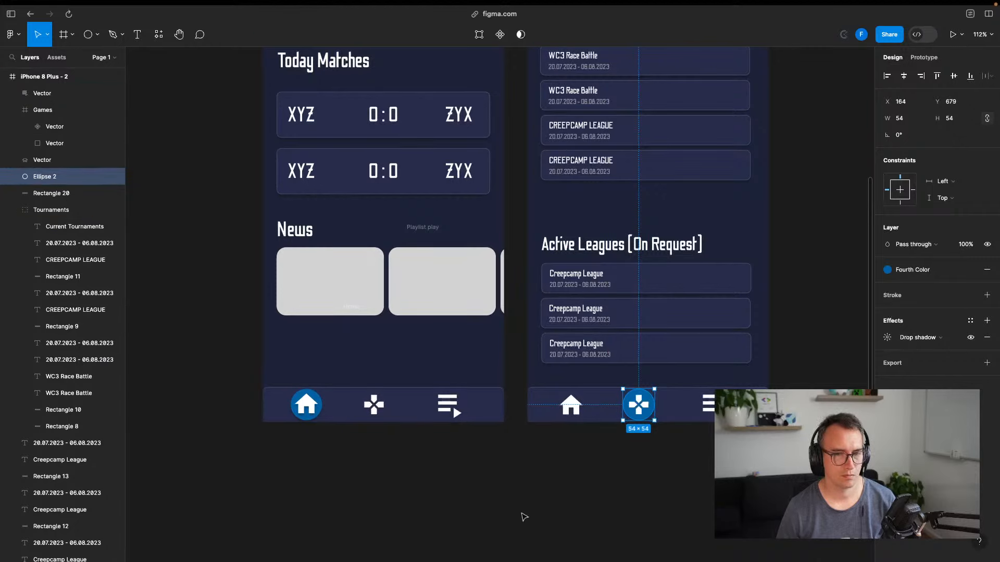
left_click(497, 512)
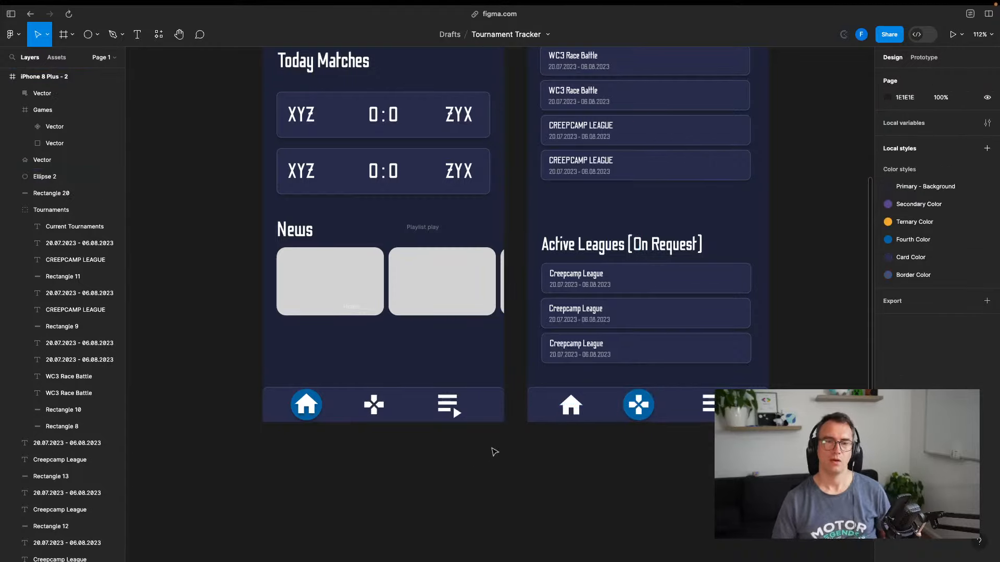
left_click(652, 412)
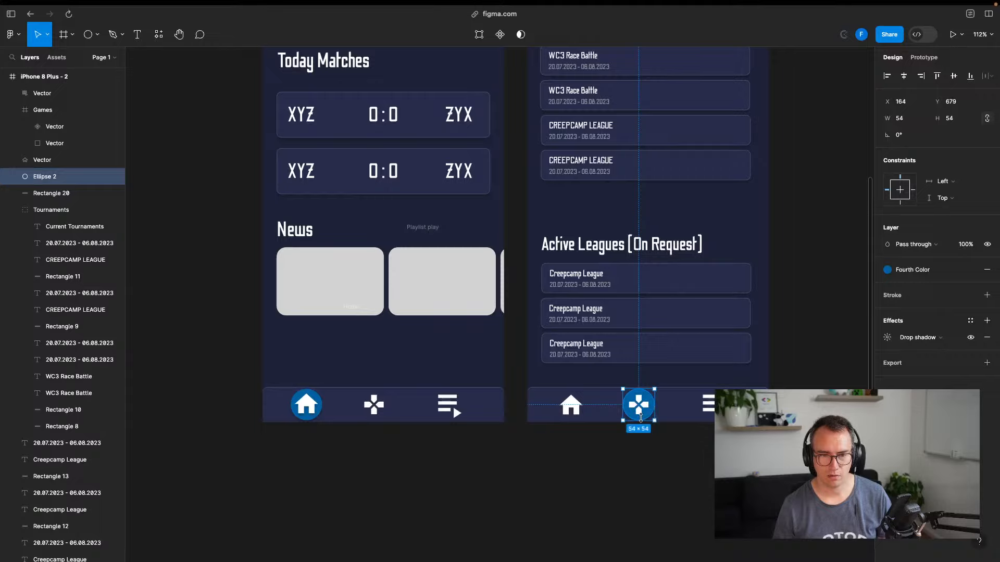
Position the copied circle behind the playlist icon and resize it to 52×52
scroll(672, 470, "up", 10)
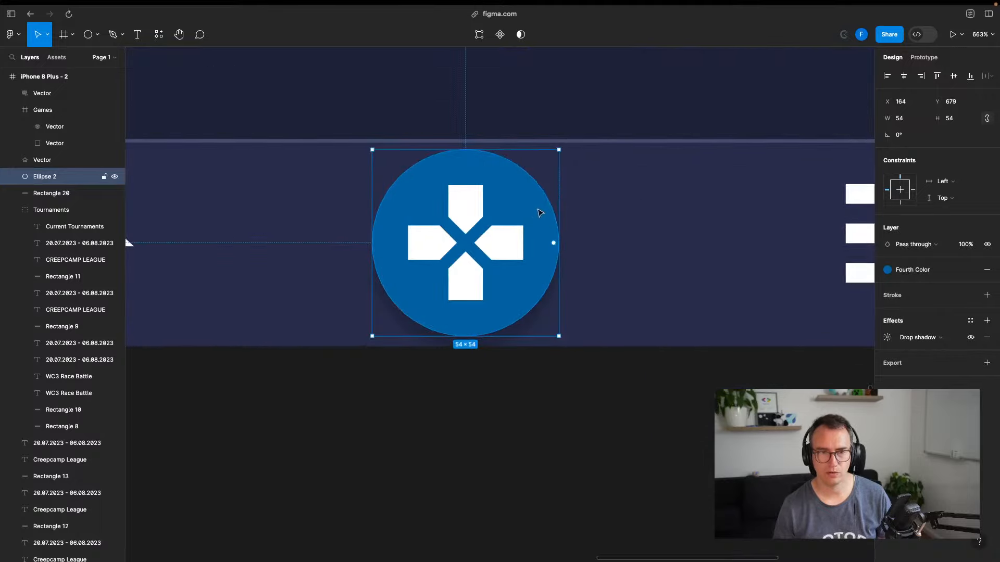
left_click_drag(539, 212, 834, 230)
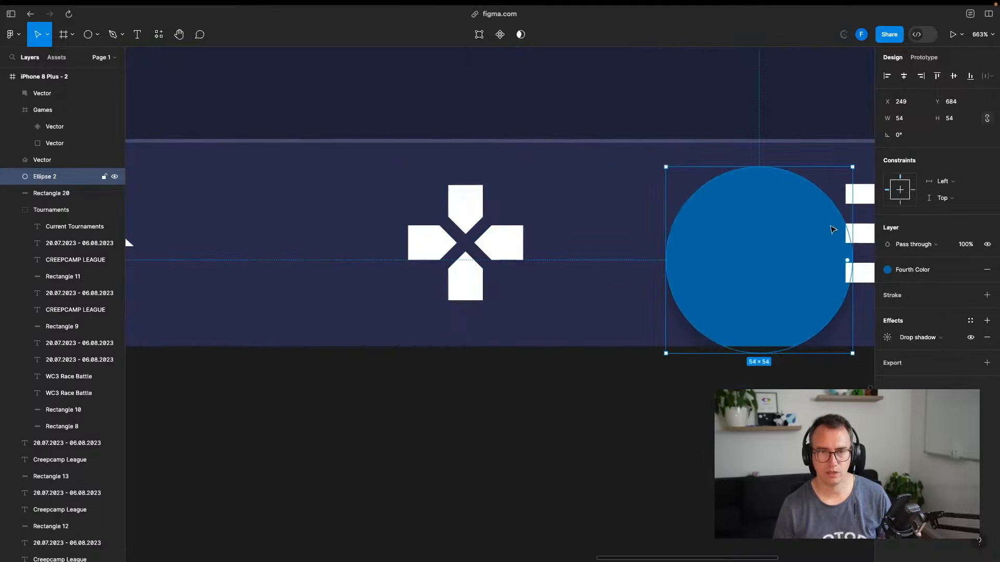
scroll(536, 325, "right", 5)
left_click_drag(516, 263, 657, 241)
left_click_drag(742, 373, 756, 387)
left_click_drag(734, 285, 742, 294)
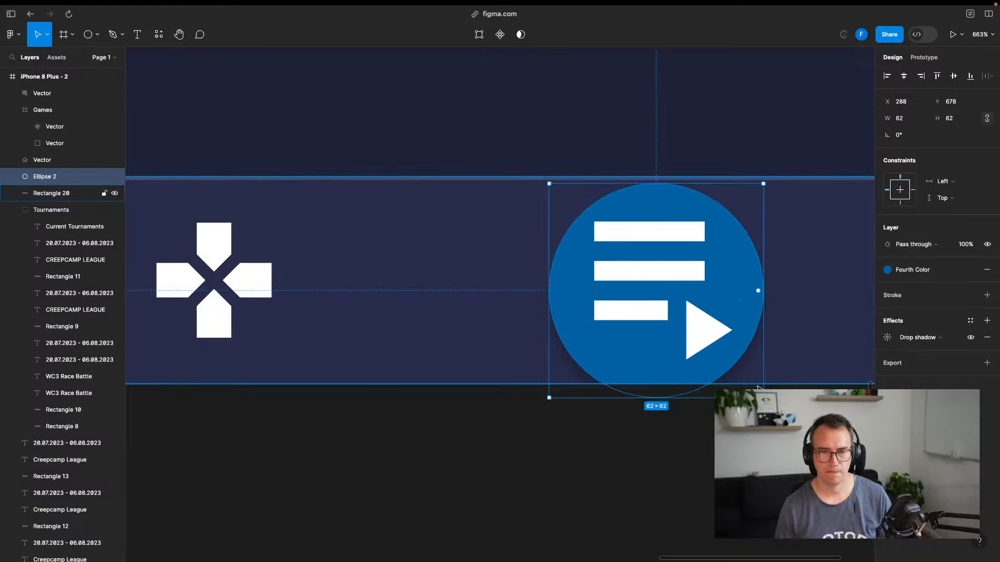
left_click_drag(759, 396, 747, 376)
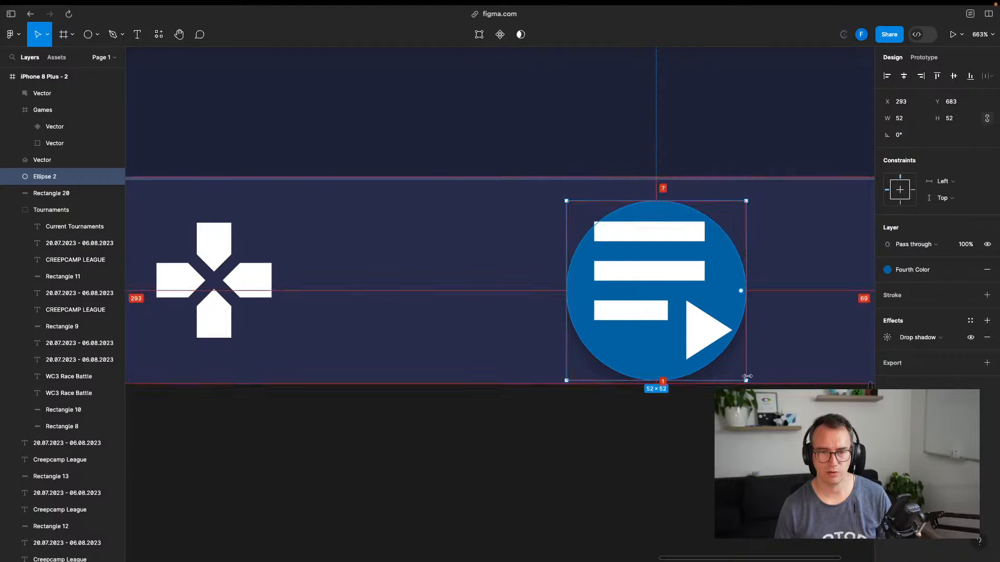
left_click_drag(741, 285, 741, 279)
left_click(705, 446)
scroll(525, 417, "down", 10)
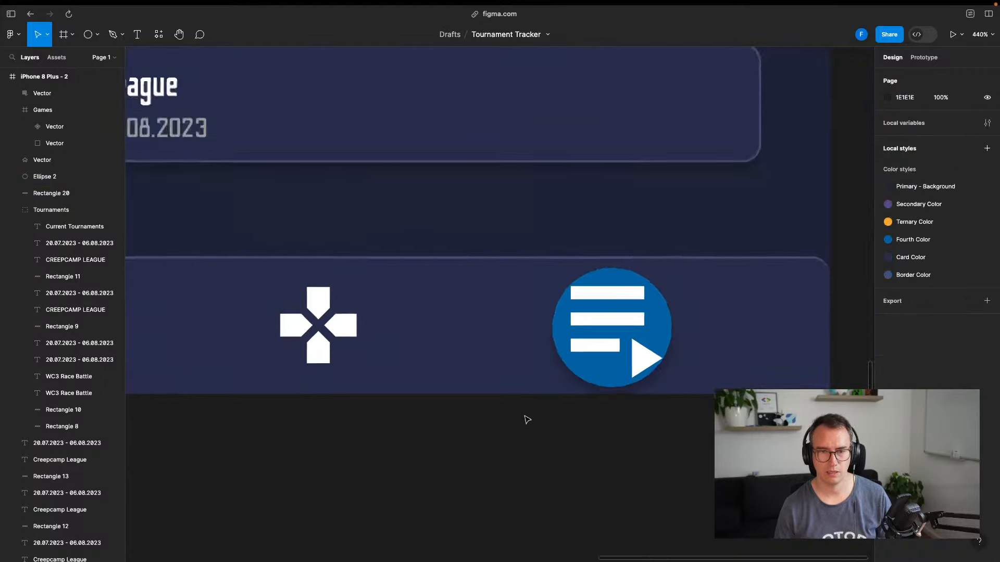
scroll(530, 446, "down", 5)
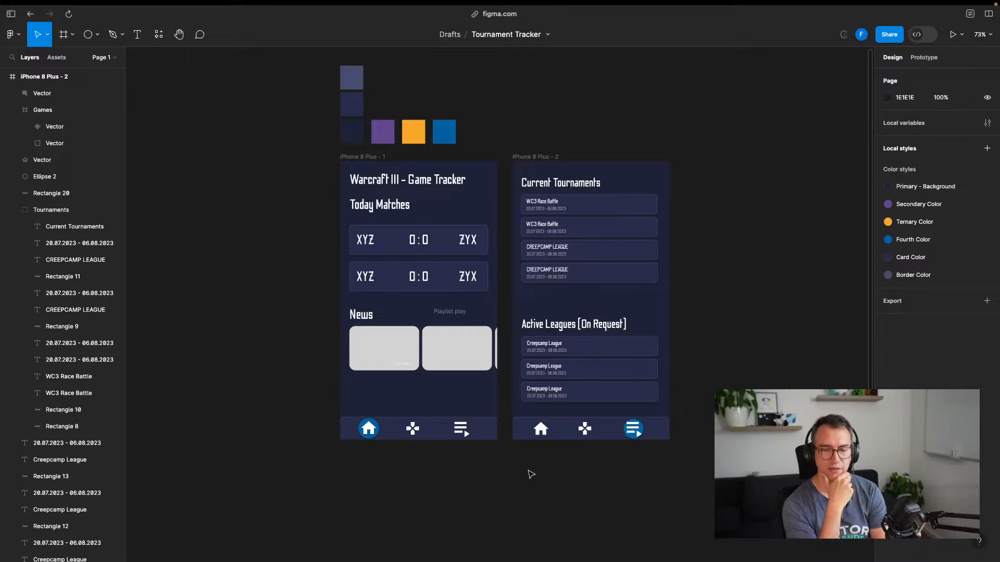
scroll(569, 474, "right", 2)
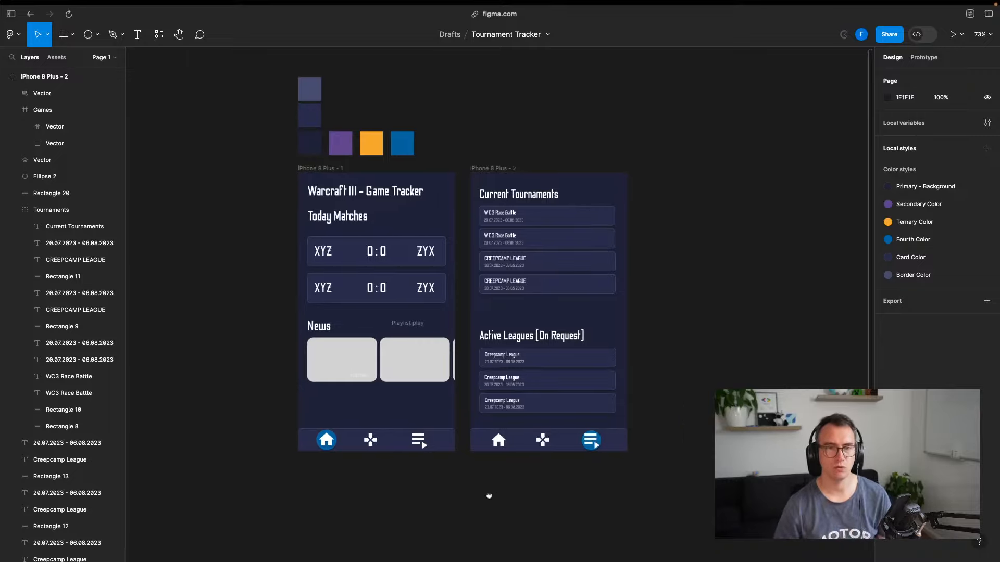
key("ctrl+Left")
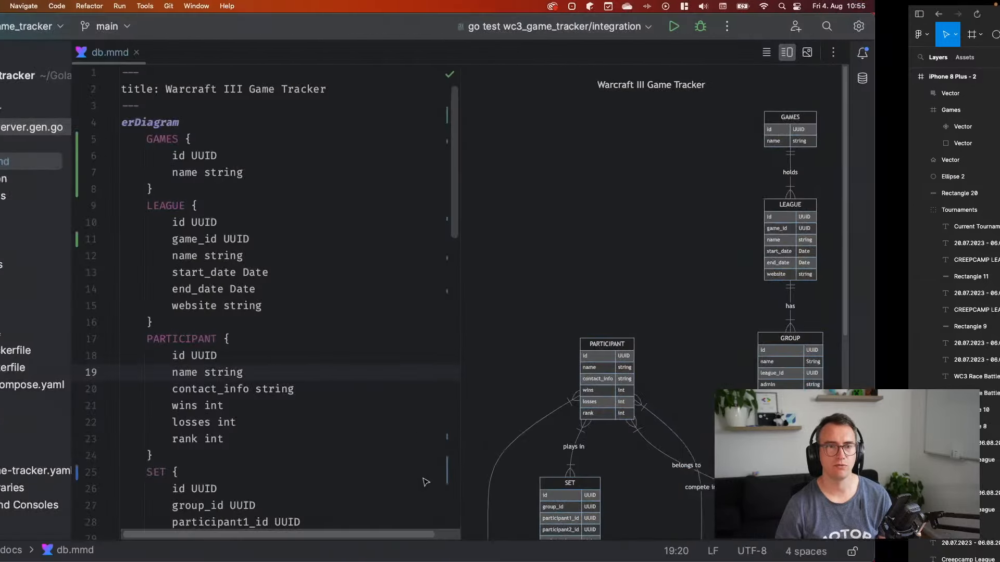
key("ctrl+Right")
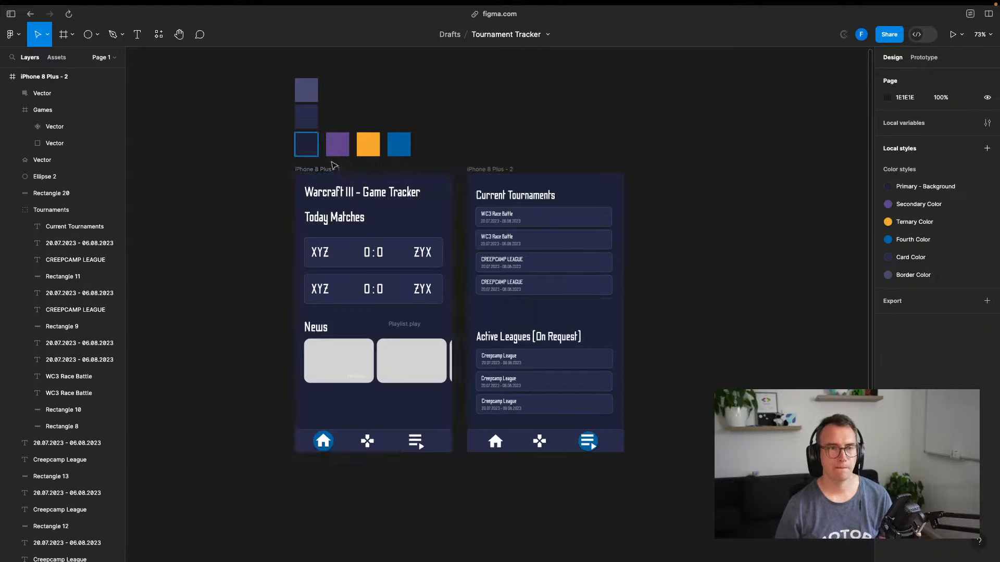
Move the News and Upcoming Matches groups slightly lower on the phone screen
left_click(348, 231)
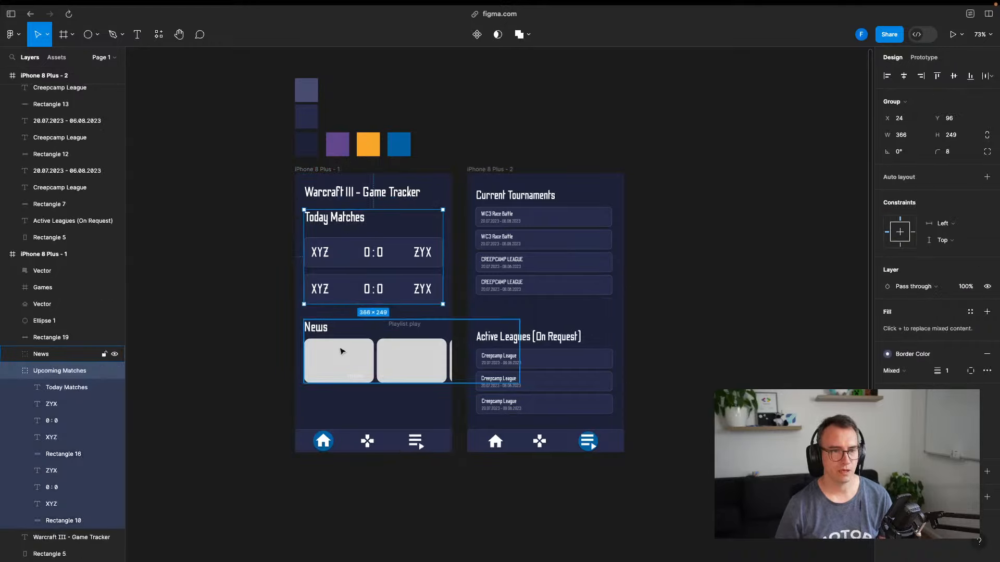
left_click(330, 335)
left_click(354, 215)
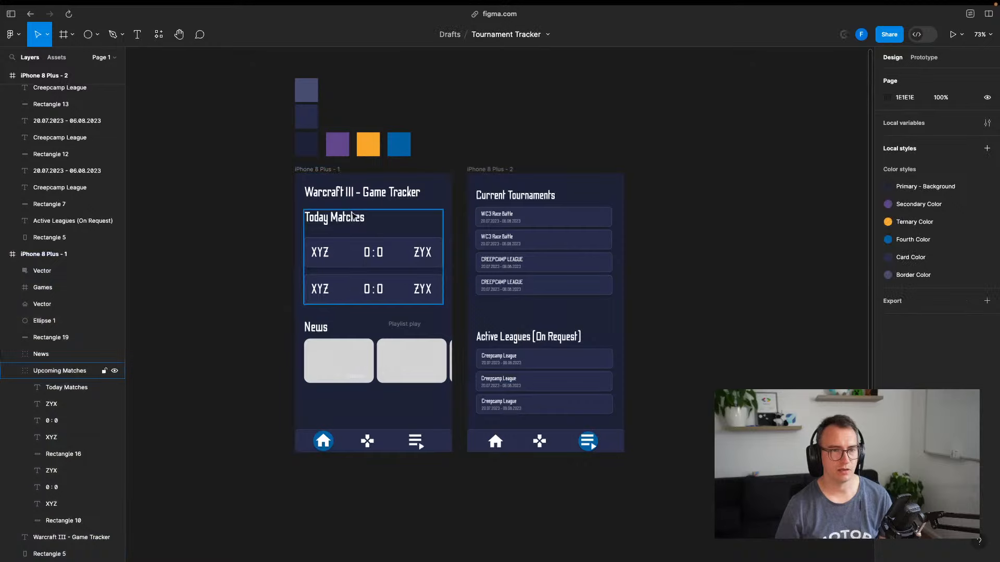
left_click(338, 344, "shift")
left_click_drag(334, 329, 335, 345)
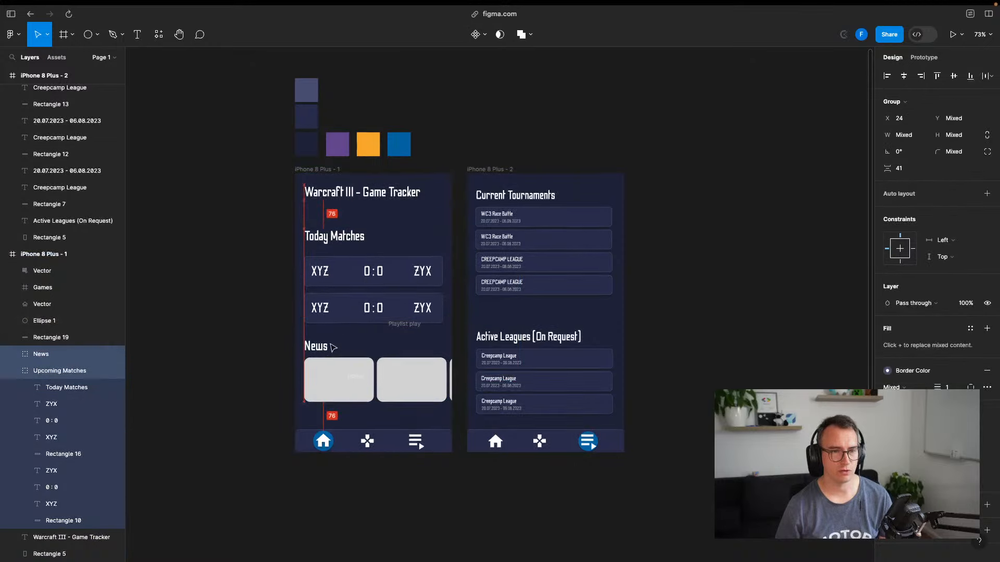
key("ctrl+z")
left_click(405, 327)
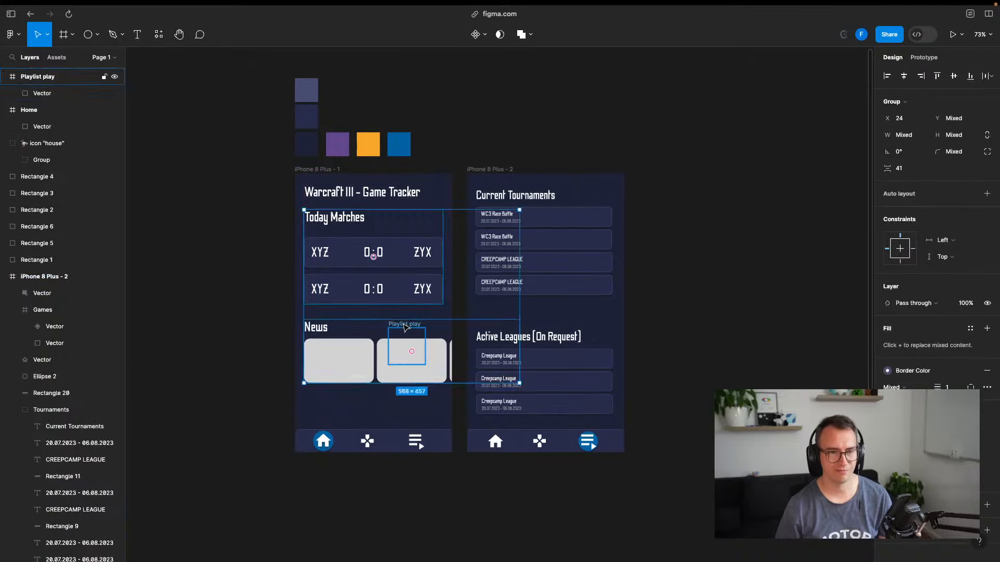
left_click(360, 359)
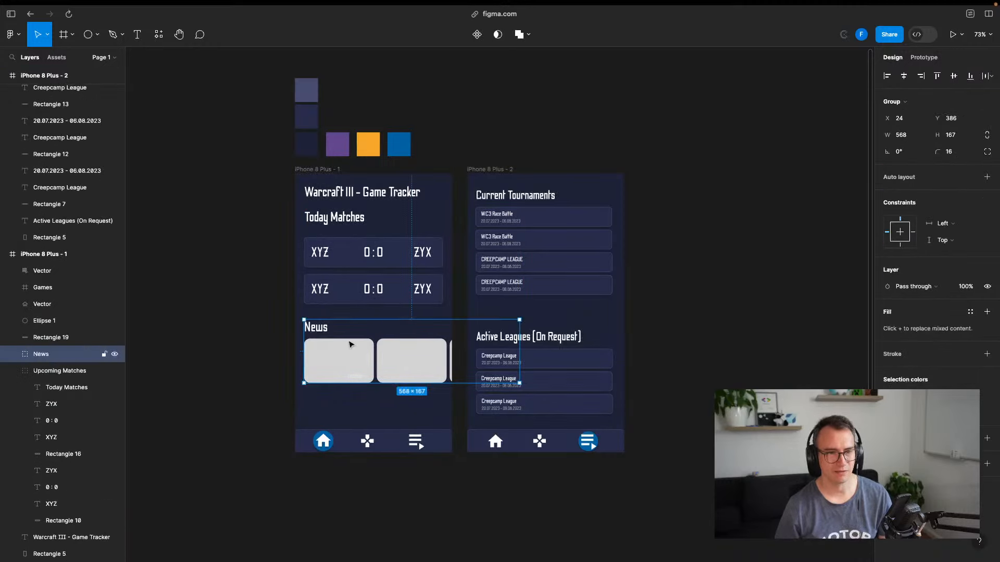
left_click(344, 271, "shift")
left_click_drag(340, 265, 318, 274)
left_click(428, 399)
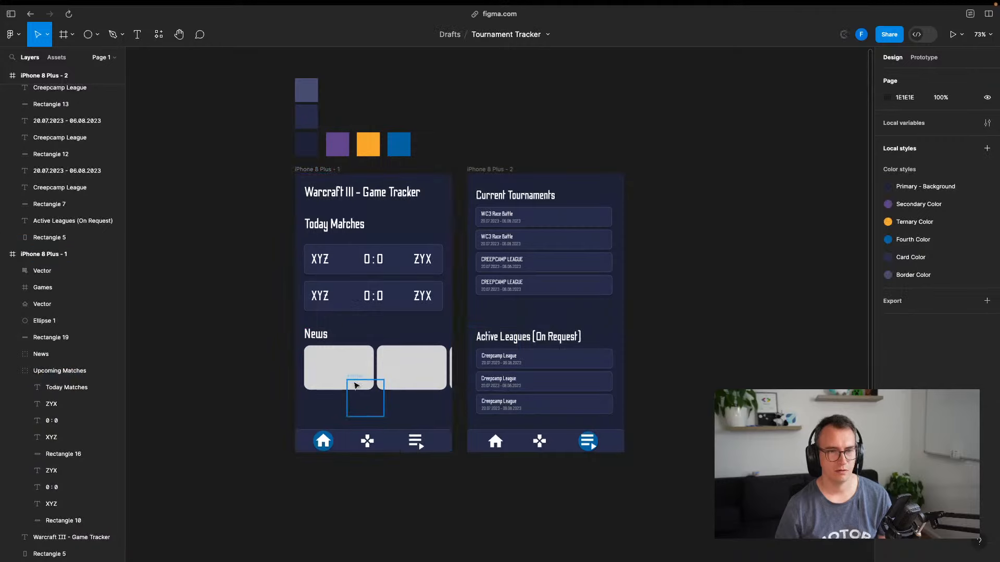
Delete the empty Home frame below the cards
left_click(355, 377)
key("Delete")
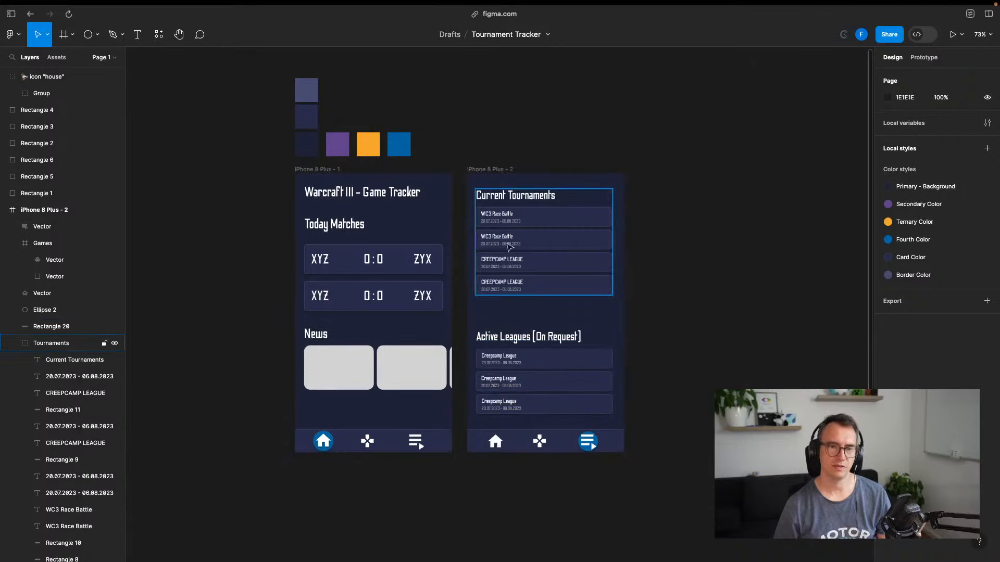
scroll(723, 371, "left", 3)
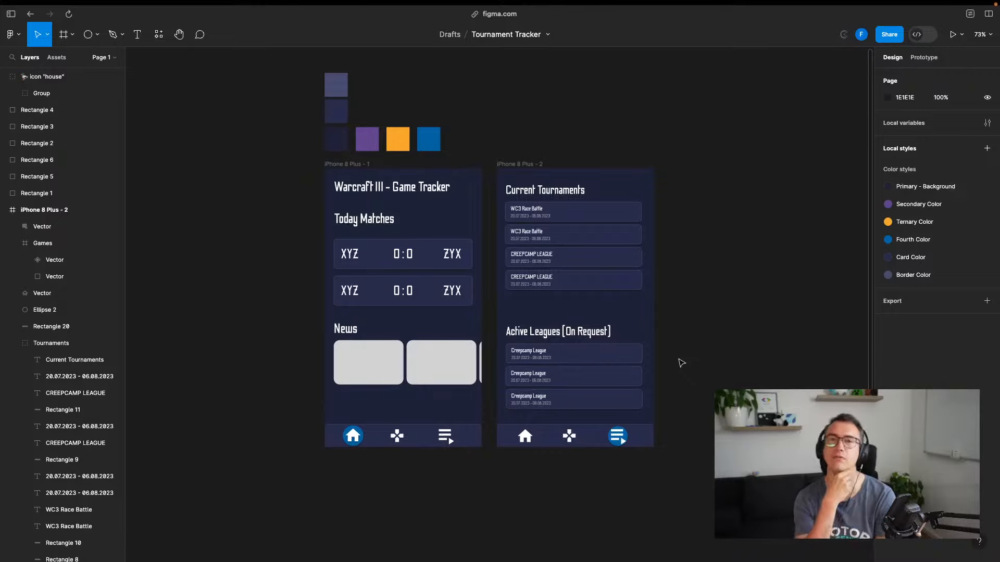
Switch from Figma to the Liquipedia Warcraft tournaments tab
key("ctrl+Tab")
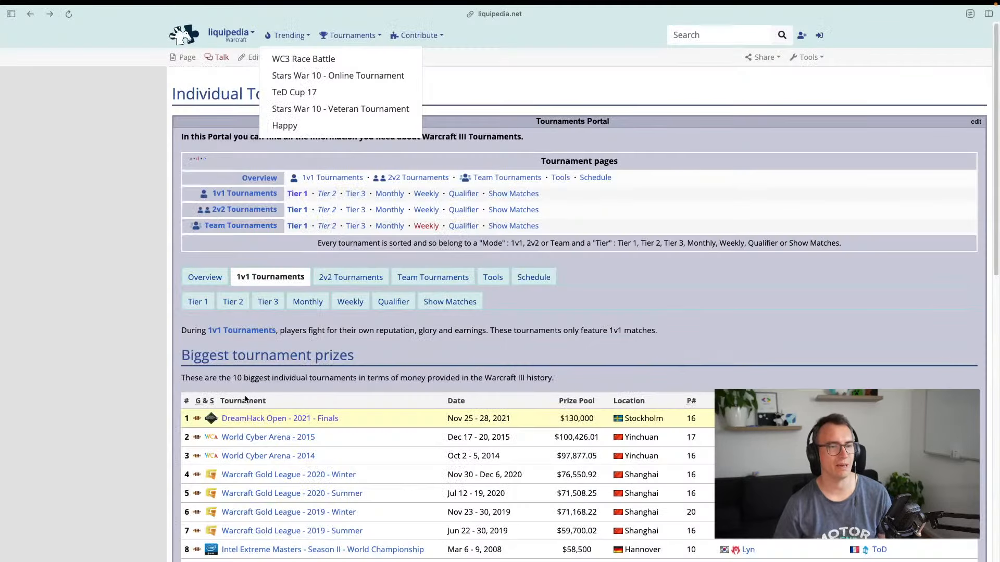
key("ctrl+Tab")
key("Tab")
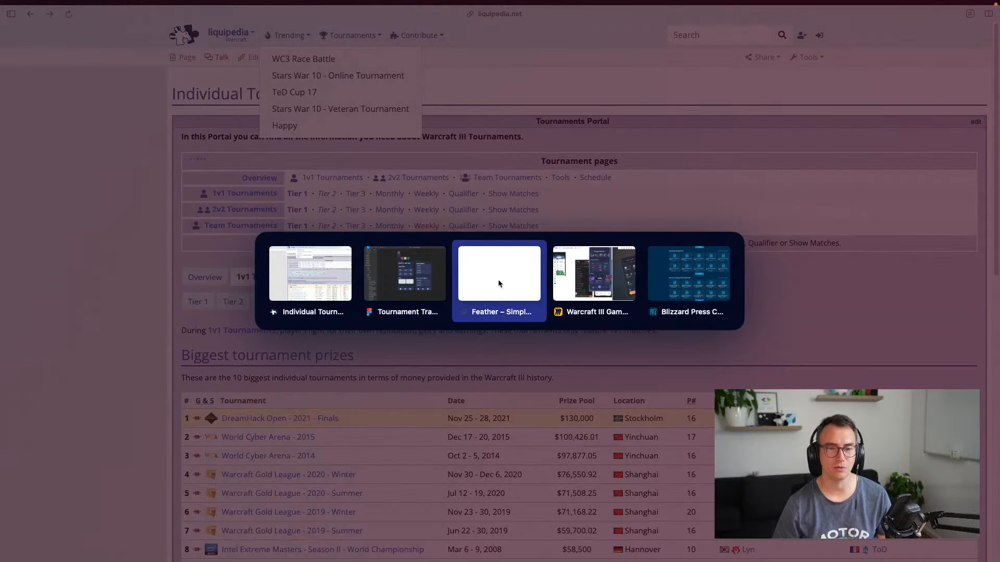
Open the Warcraft III Game Tracker board and zoom in on the reference News cards
left_click(594, 275)
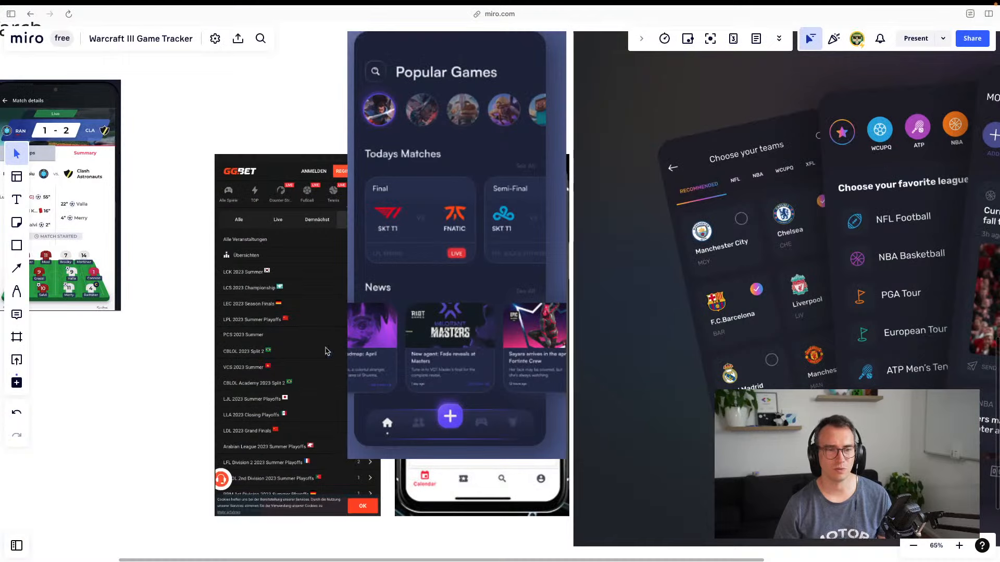
scroll(459, 358, "up", 10)
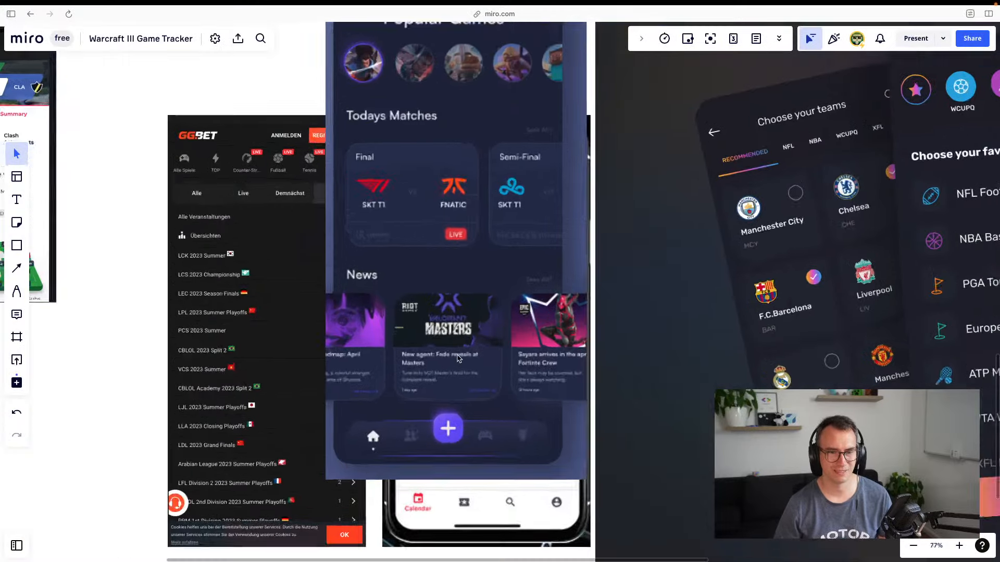
scroll(458, 358, "down", 10)
scroll(368, 202, "up", 9)
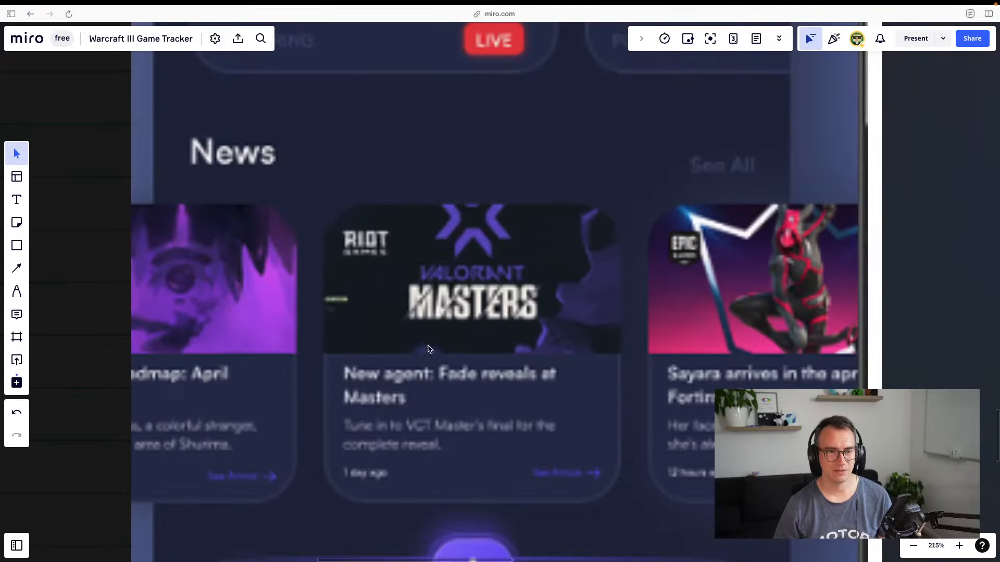
scroll(433, 481, "down", 10)
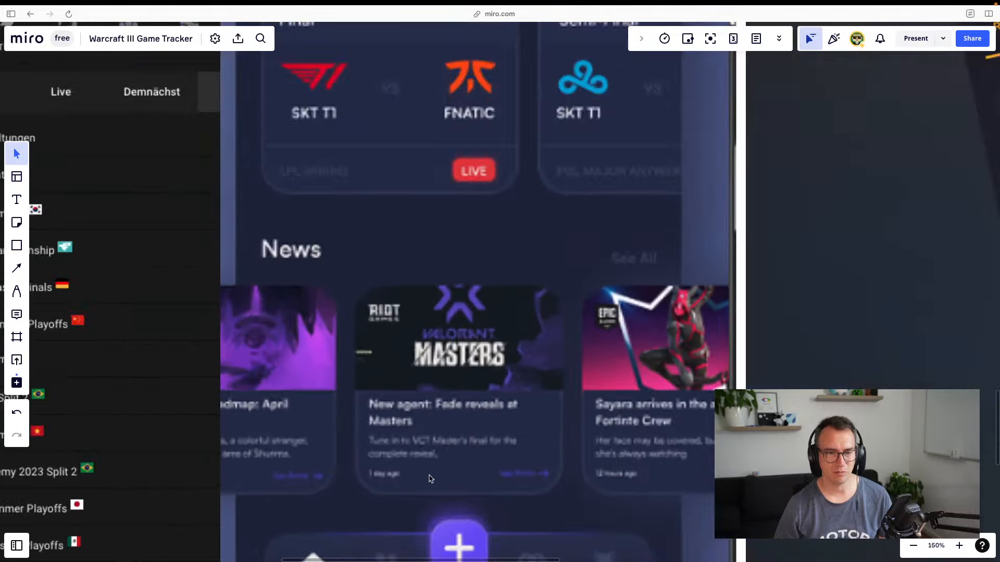
scroll(430, 478, "down", 2)
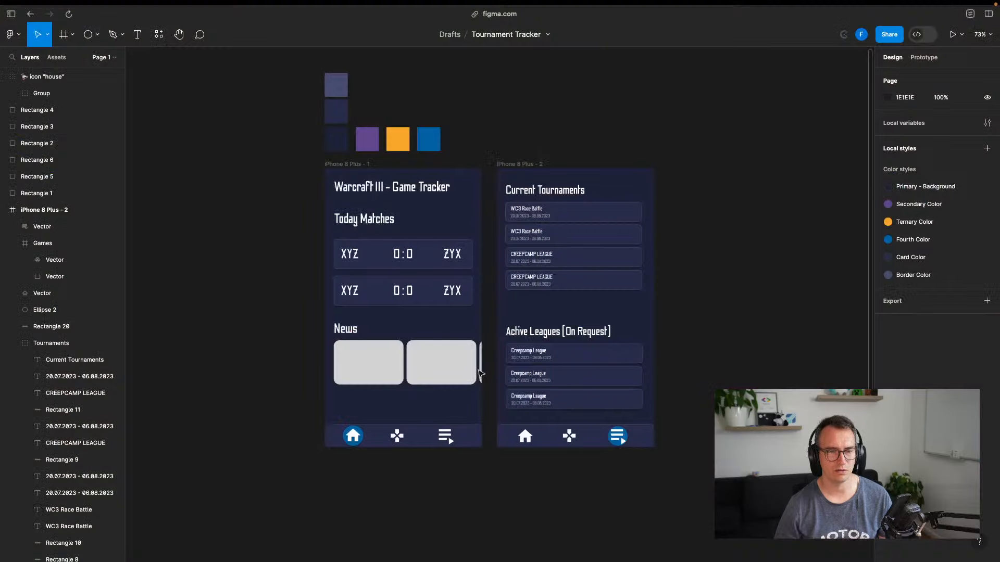
Draw a rectangle bar across the lower part of the first News card, at full card width
left_click(411, 372)
double_click(387, 376)
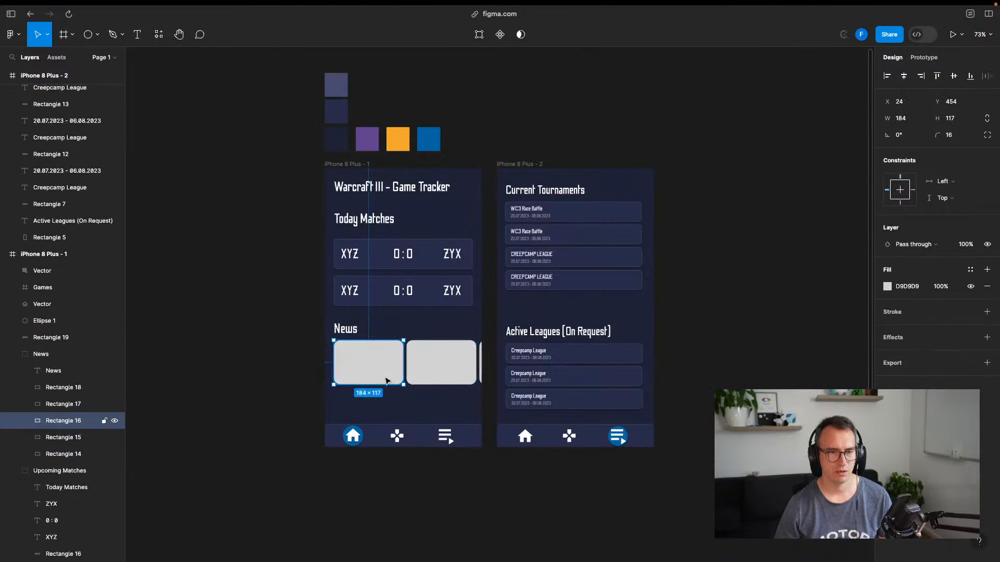
scroll(387, 381, "up", 5)
left_click(170, 369)
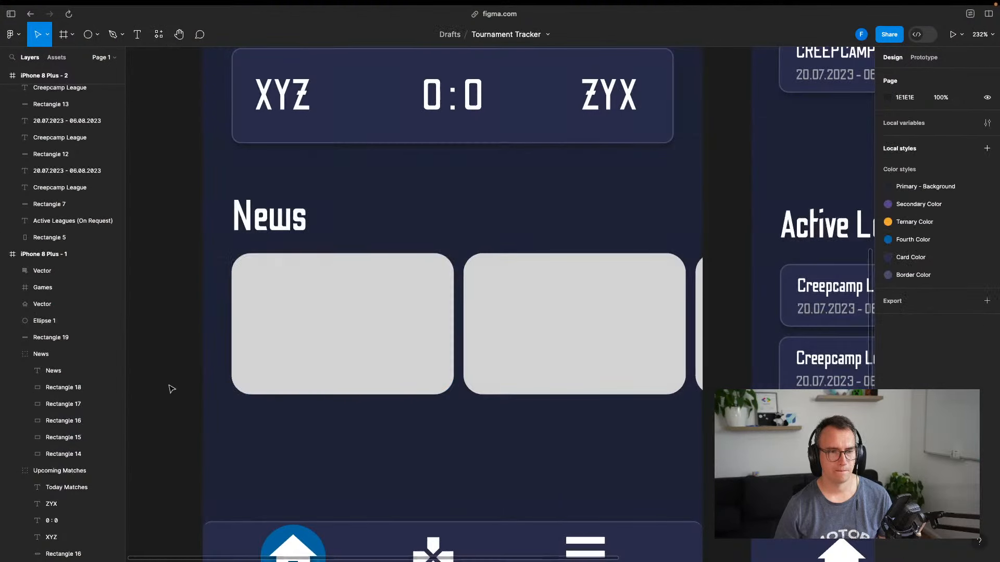
left_click_drag(169, 386, 273, 335)
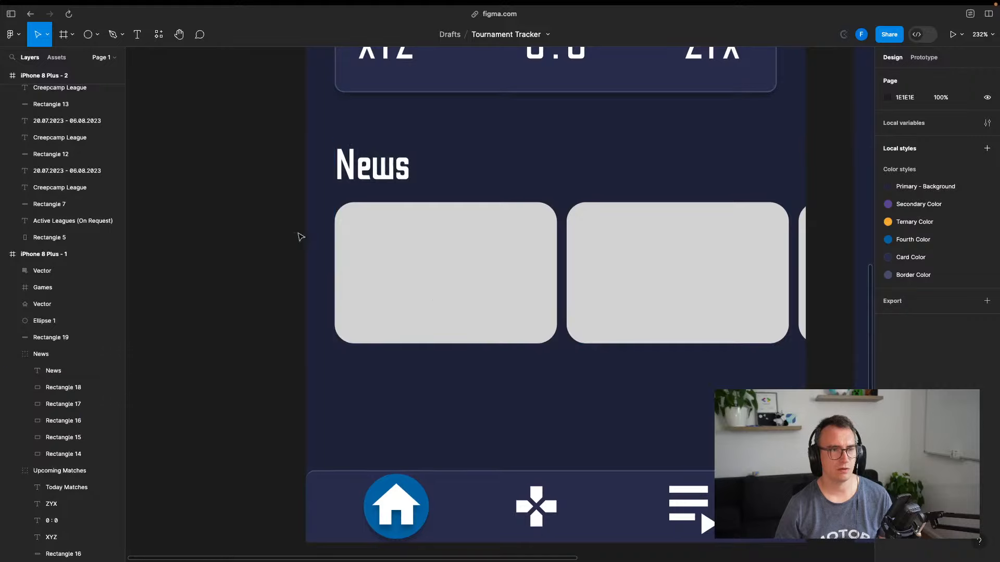
left_click(424, 264)
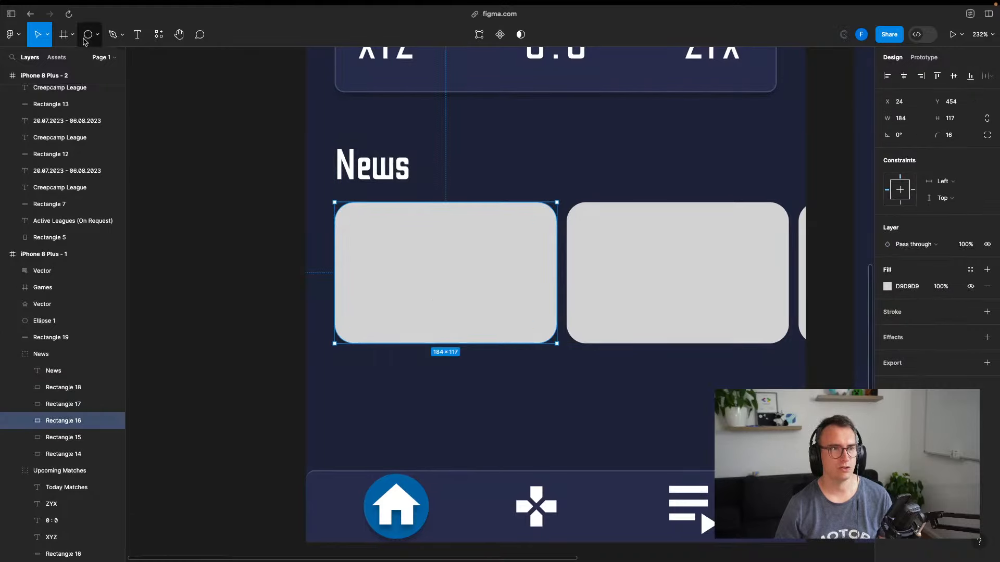
left_click(97, 34)
left_click(57, 58)
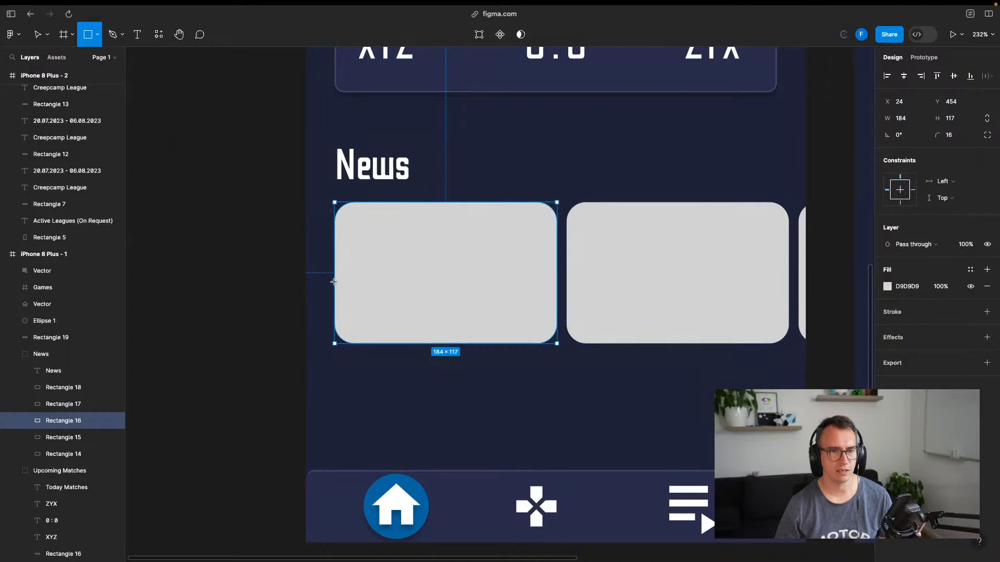
left_click_drag(336, 279, 557, 345)
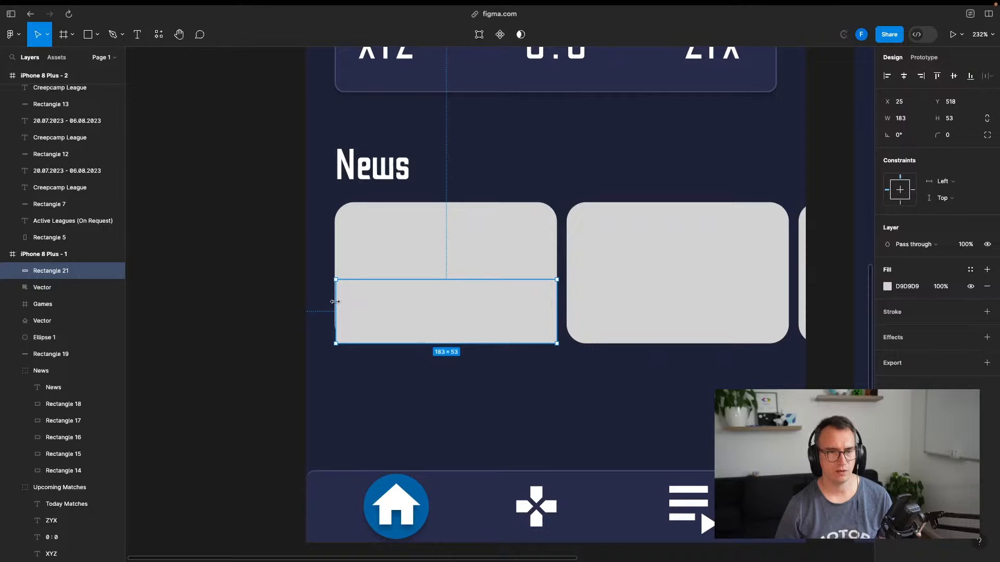
left_click_drag(335, 300, 332, 301)
Give the bar a corner radius of 16 and apply the Card Color fill style
left_click(485, 250)
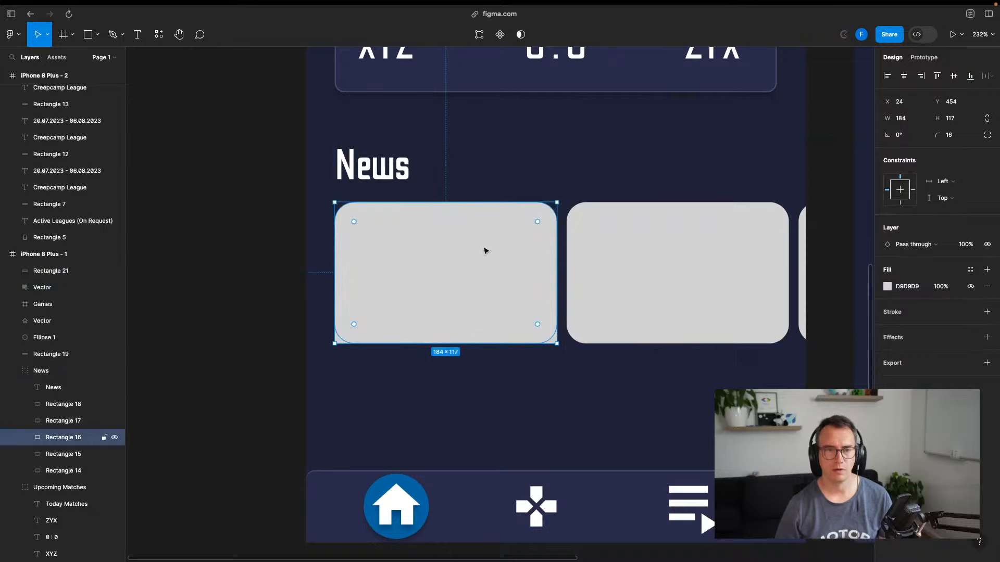
left_click(193, 350)
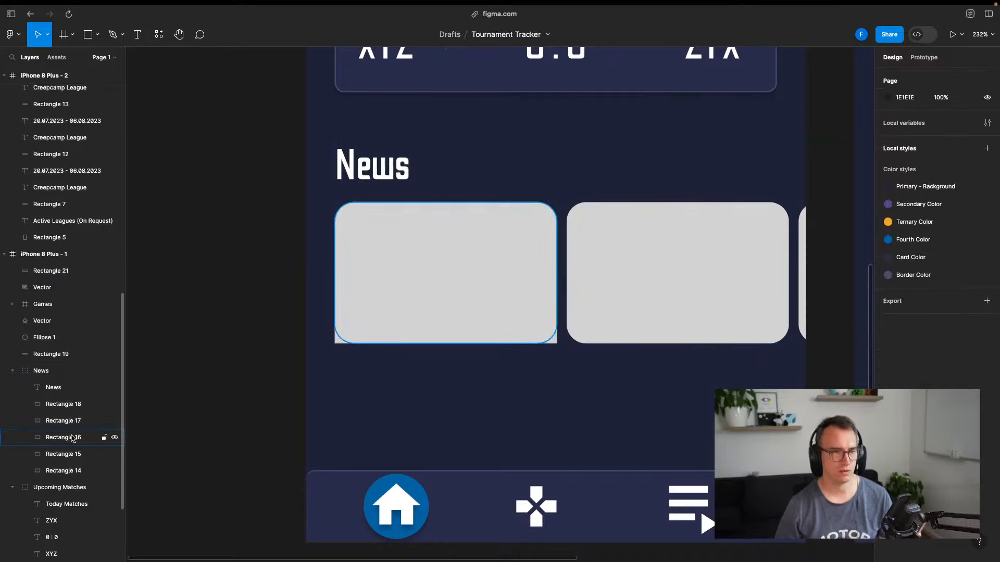
left_click(63, 455)
left_click(65, 469)
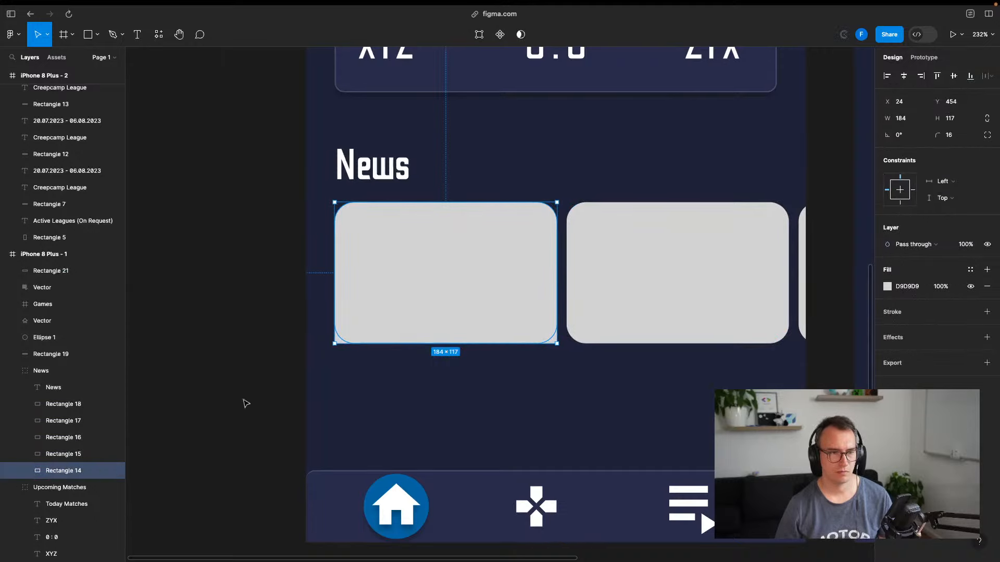
left_click(349, 339)
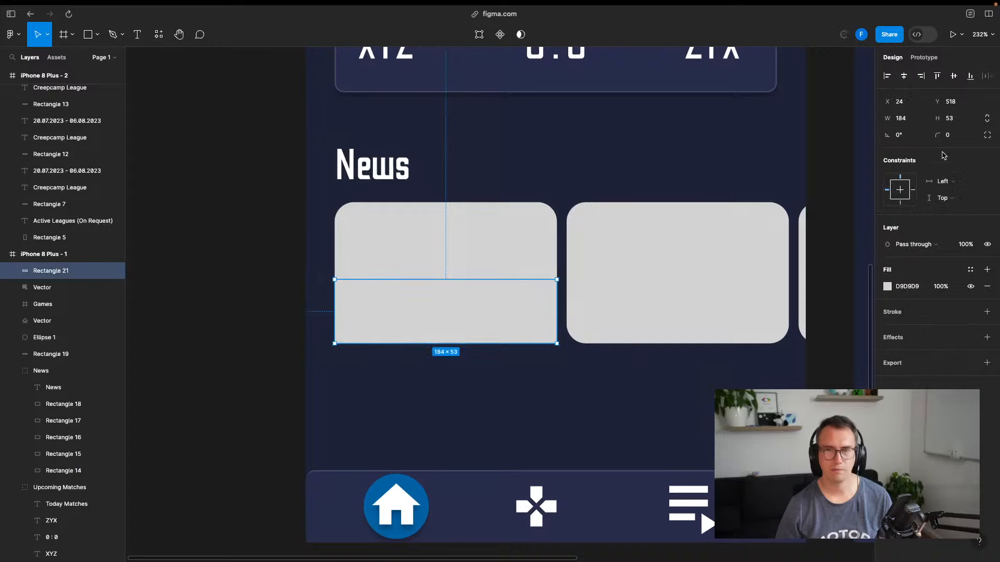
left_click(949, 136)
type("16")
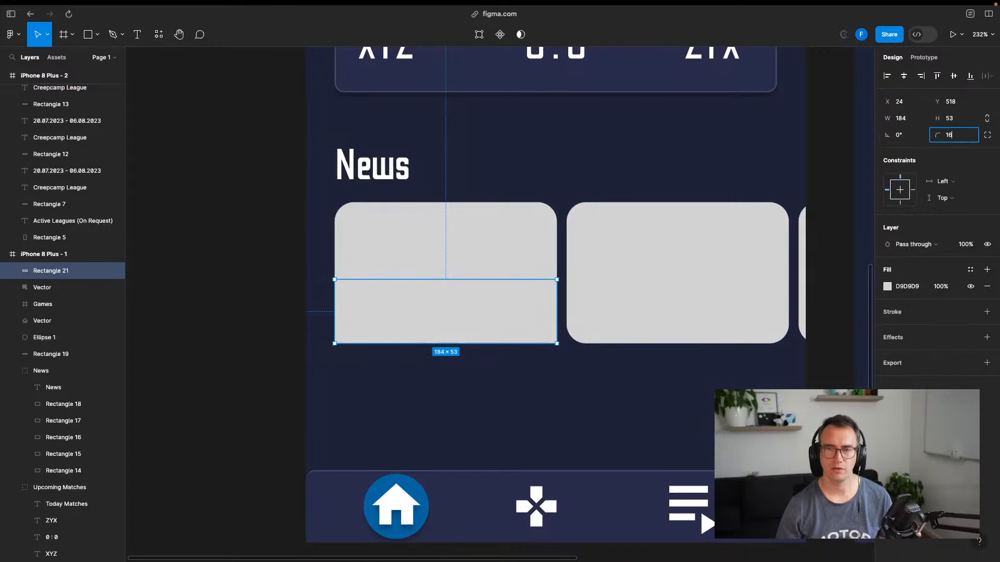
key("Return")
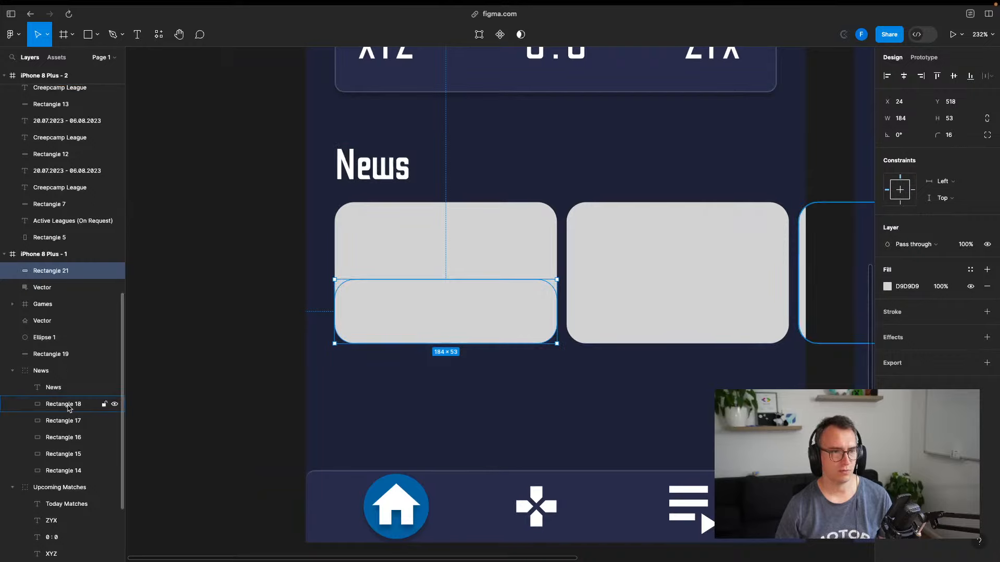
left_click(891, 287)
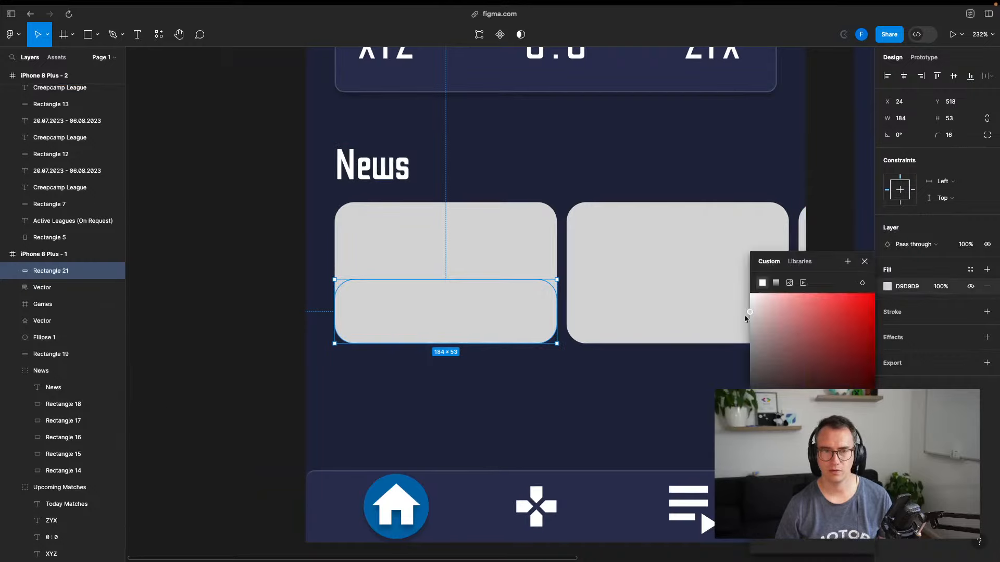
left_click_drag(831, 355, 755, 424)
left_click(812, 261)
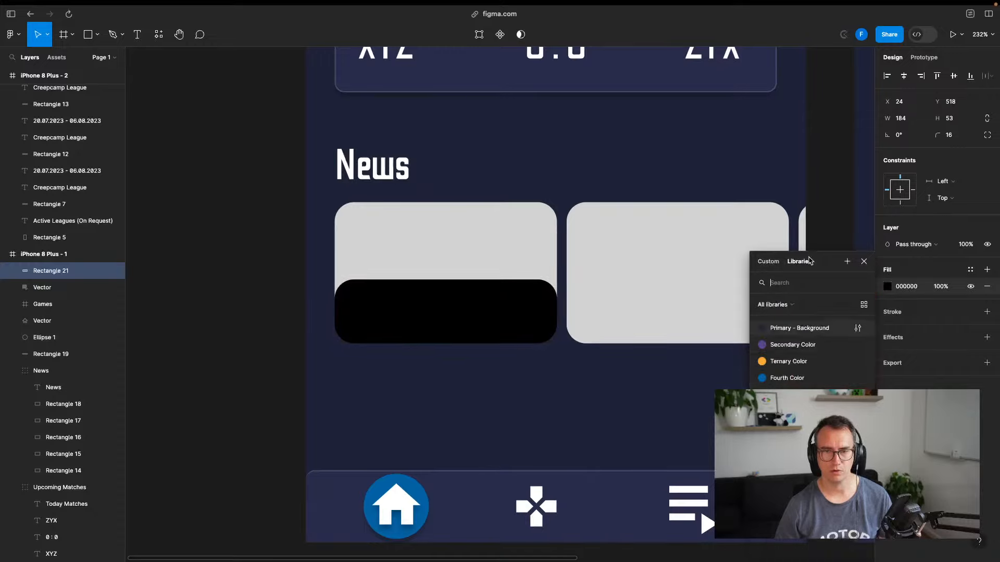
left_click(797, 328)
Square off the bar's corners, trying radius 8 before setting 0
left_click(197, 355)
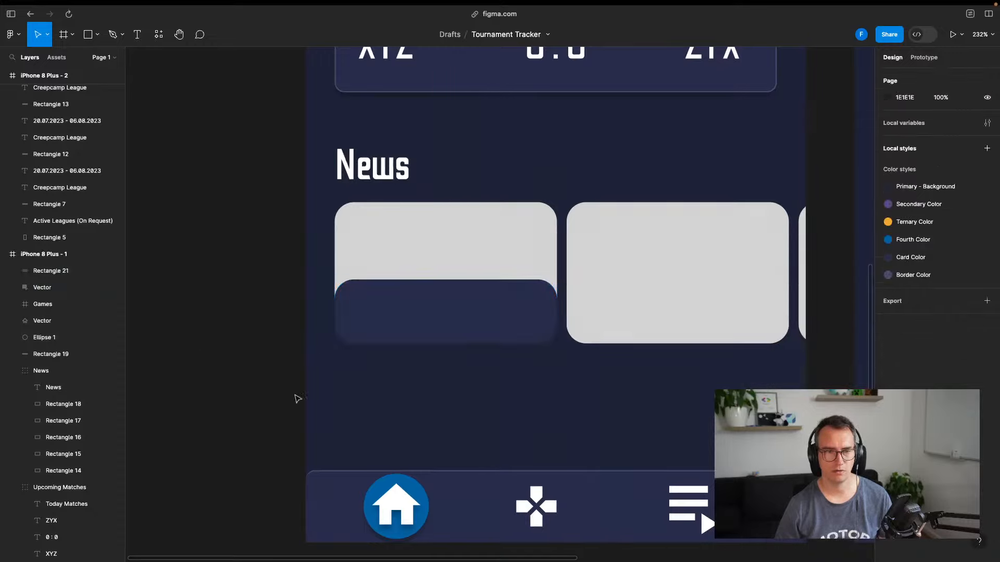
left_click(417, 309)
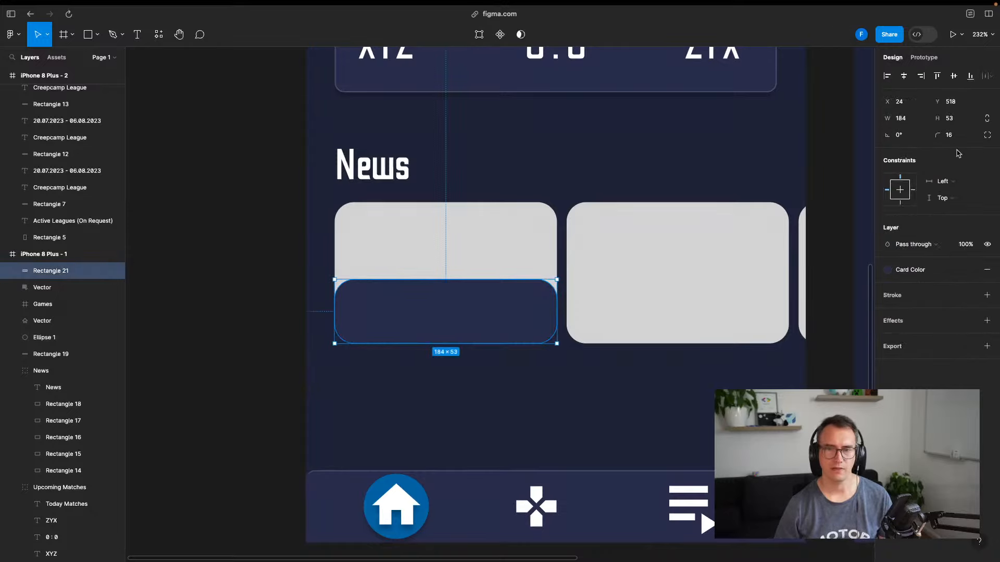
left_click(947, 137)
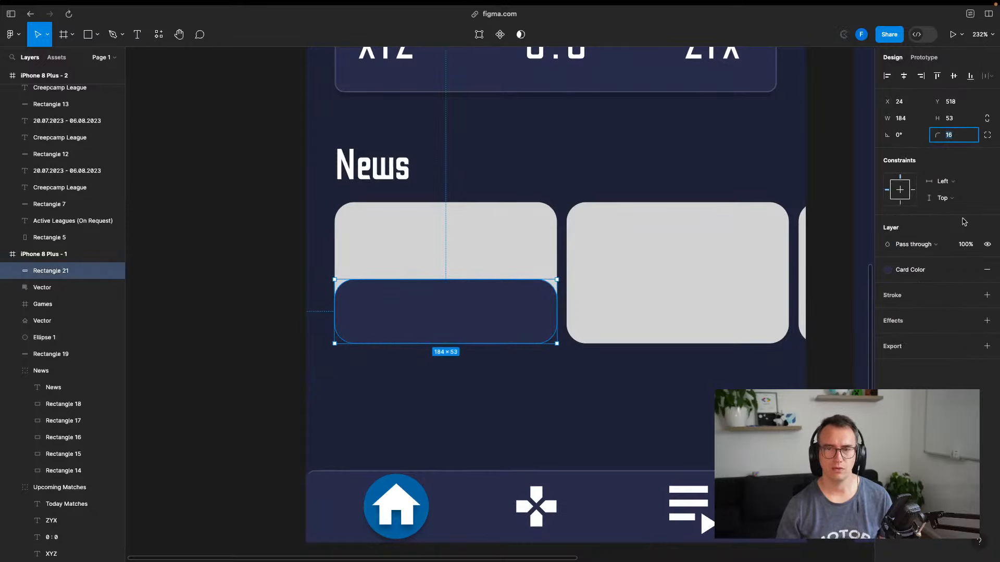
type("8")
key("Return")
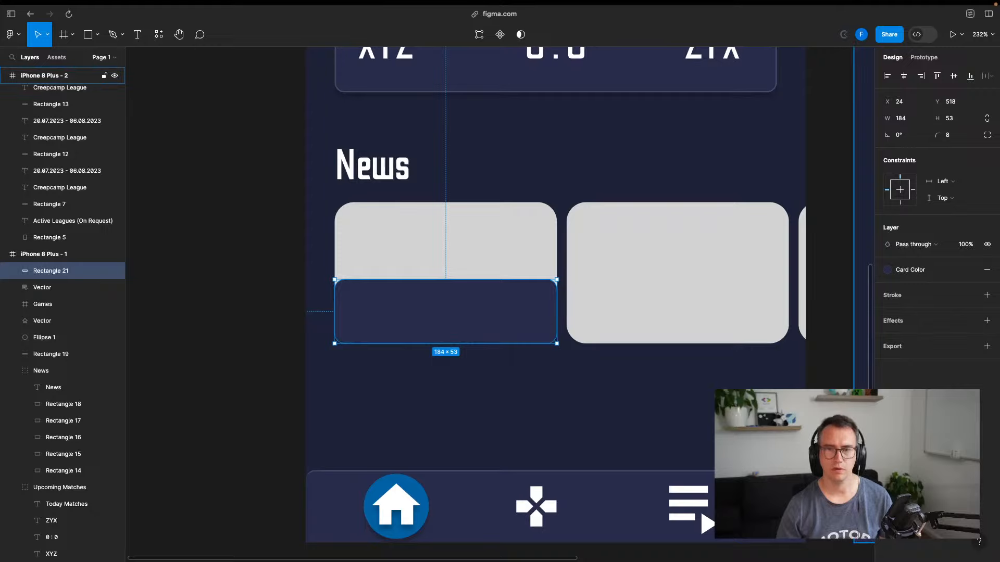
left_click(953, 135)
type("0")
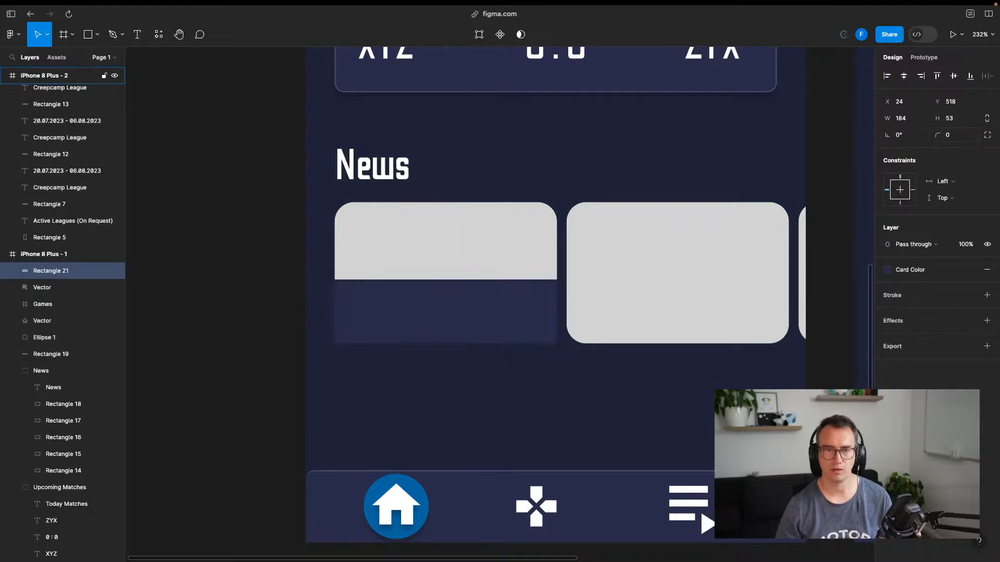
Round only the bar's bottom-right and bottom-left corners to 16 using independent corner radii
left_click(987, 135)
left_click(931, 153)
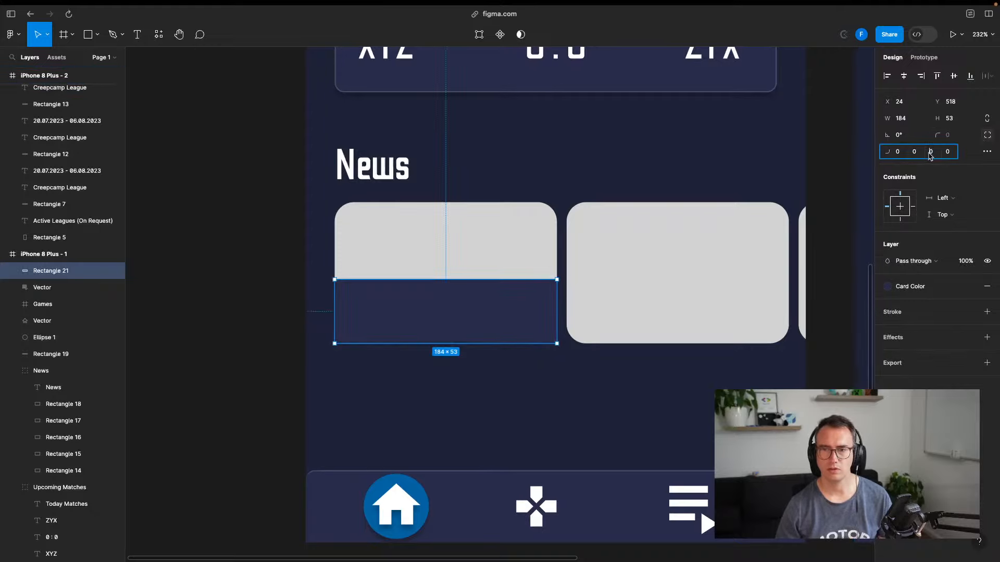
type("8")
key("Tab")
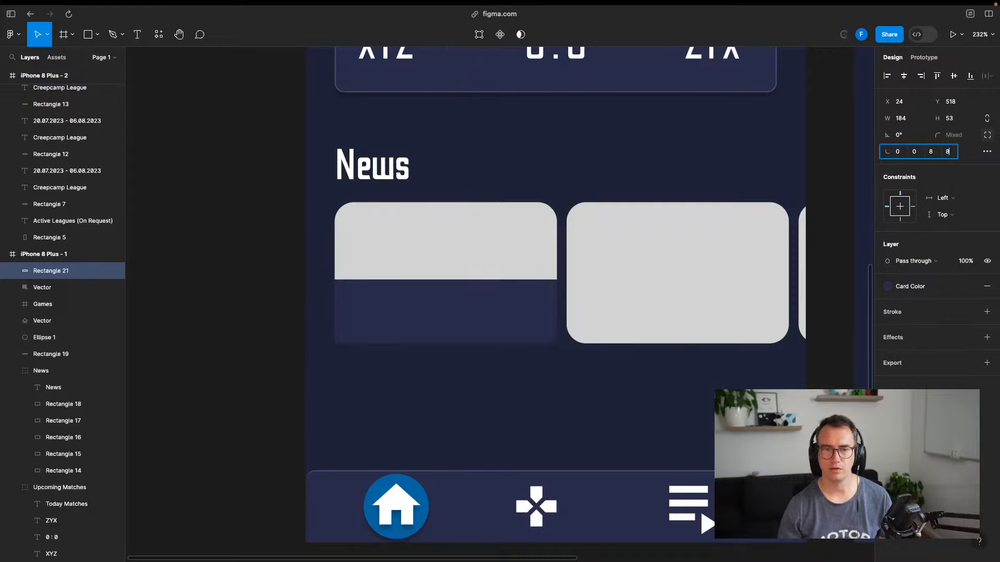
key("Tab")
key("shift+Tab")
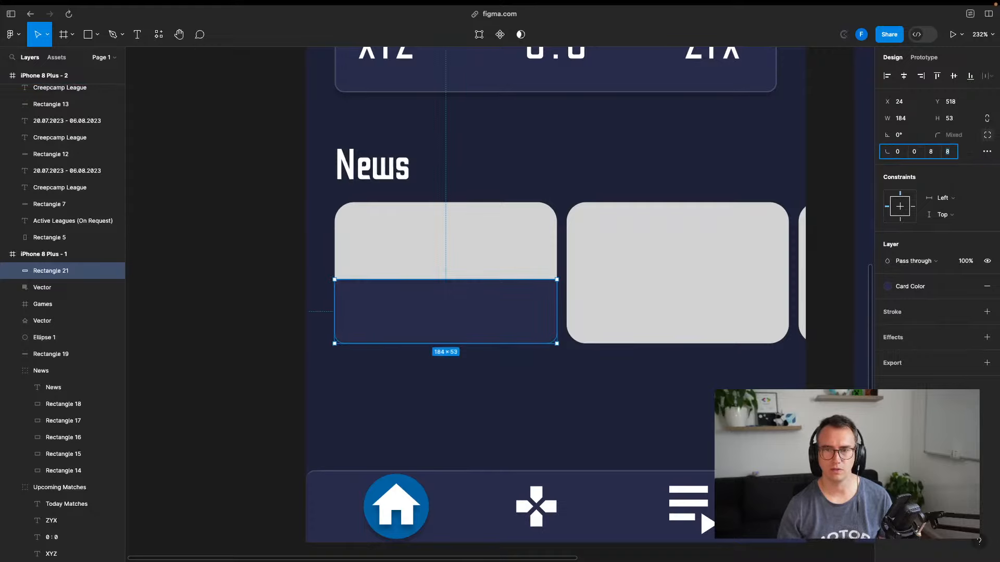
type("16")
key("Tab")
type("16")
key("Tab")
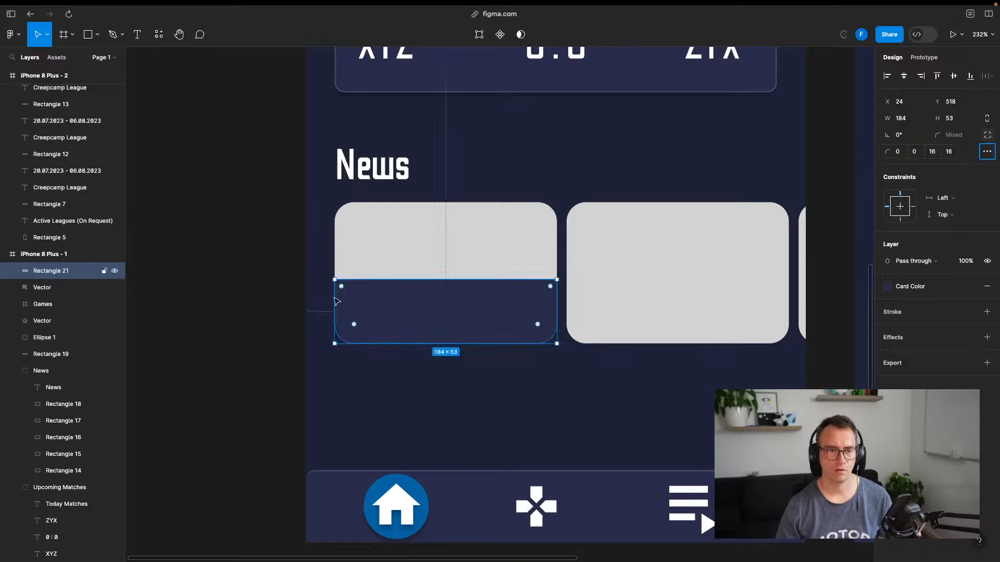
left_click(214, 351)
Set the text tool's font size to 12 for the dark panel caption
key("t")
left_click(364, 306)
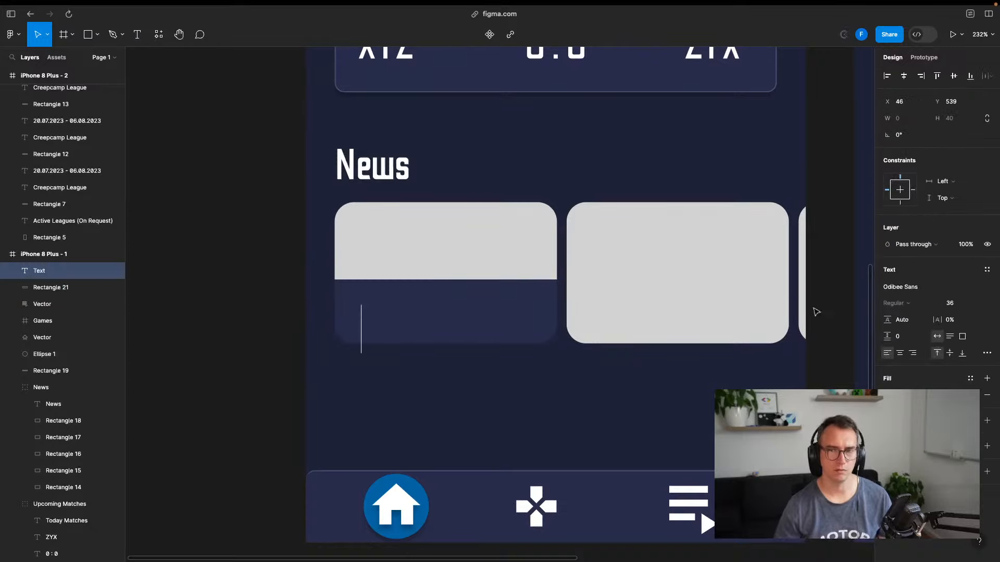
left_click(963, 303)
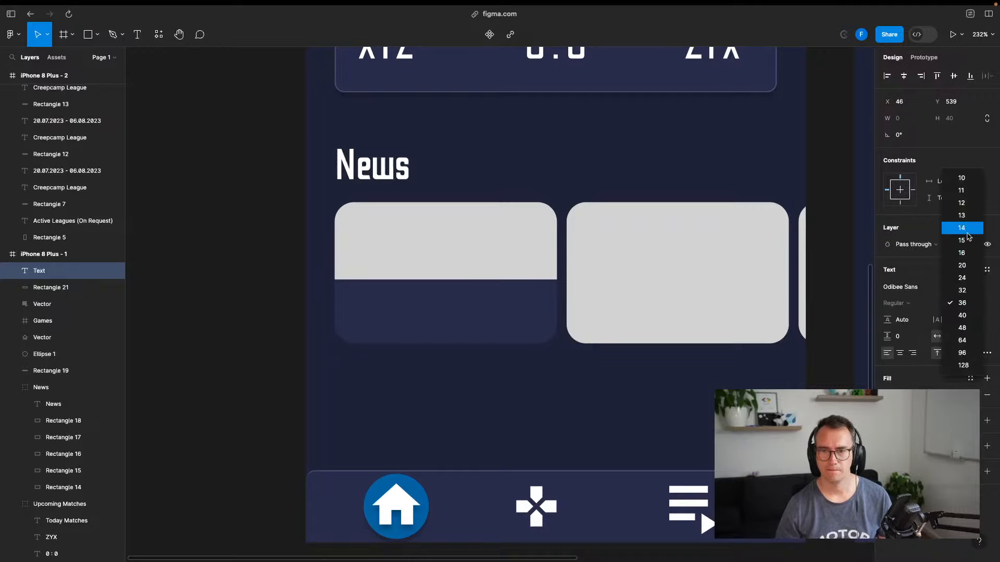
left_click(961, 215)
left_click(979, 305)
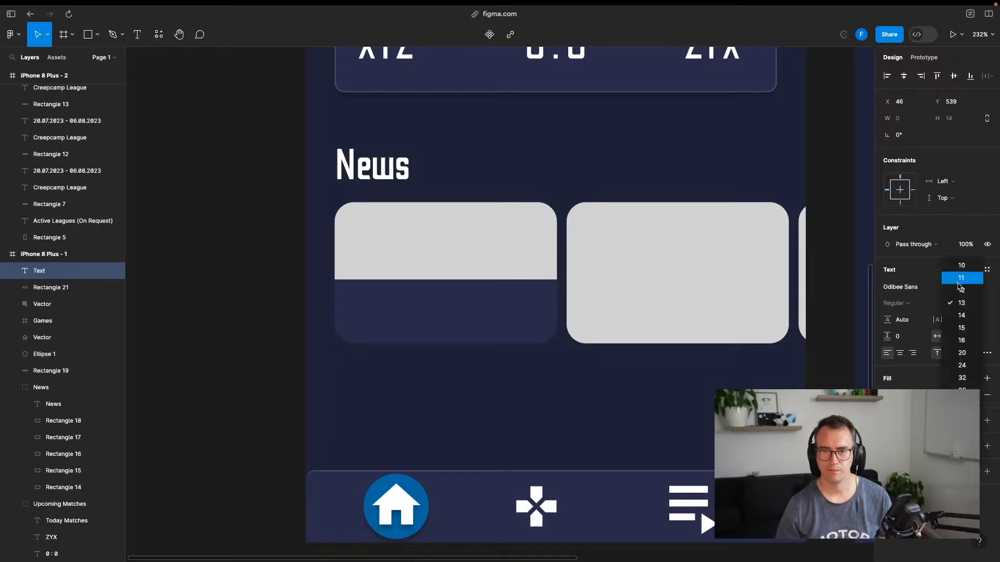
left_click(961, 290)
left_click(363, 294)
Type the caption 'New Patch arrived' / 'Checkout the patchnotes!' on the dark panel and nudge it into place
key("t")
left_click(353, 297)
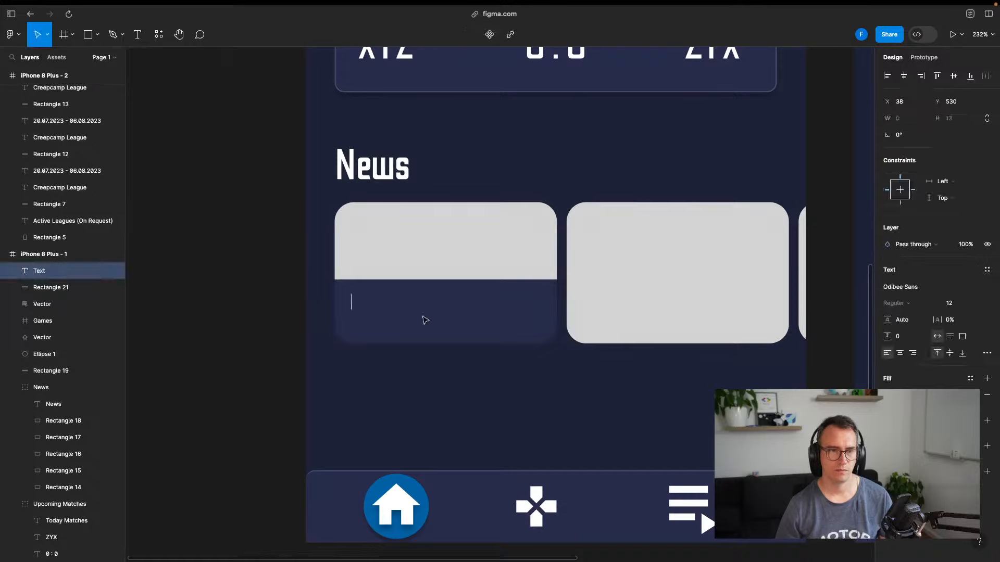
type("Legoal")
key("BackSpace")
key("BackSpace")
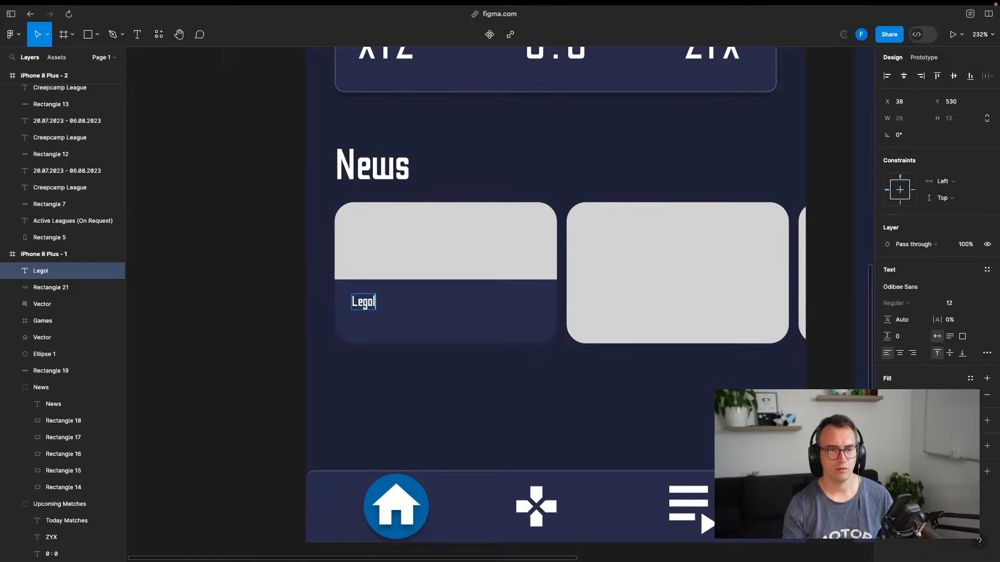
type("las won a fight against")
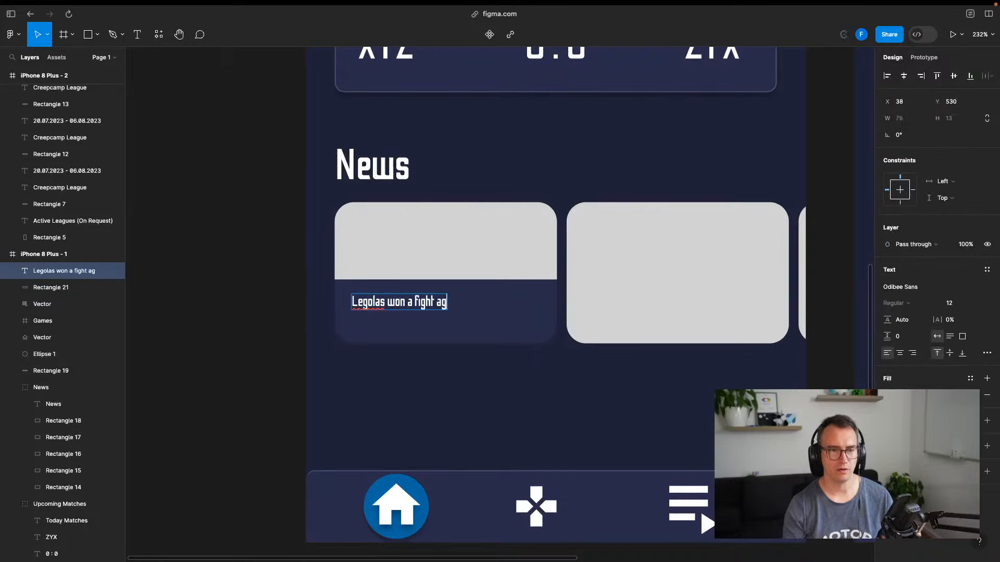
key("BackSpace")
key("BackSpace")
key("BackSpace")
key("BackSpace")
key("BackSpace")
key("BackSpace")
key("BackSpace")
key("BackSpace")
key("BackSpace")
key("BackSpace")
key("BackSpace")
key("BackSpace")
key("BackSpace")
type("game against")
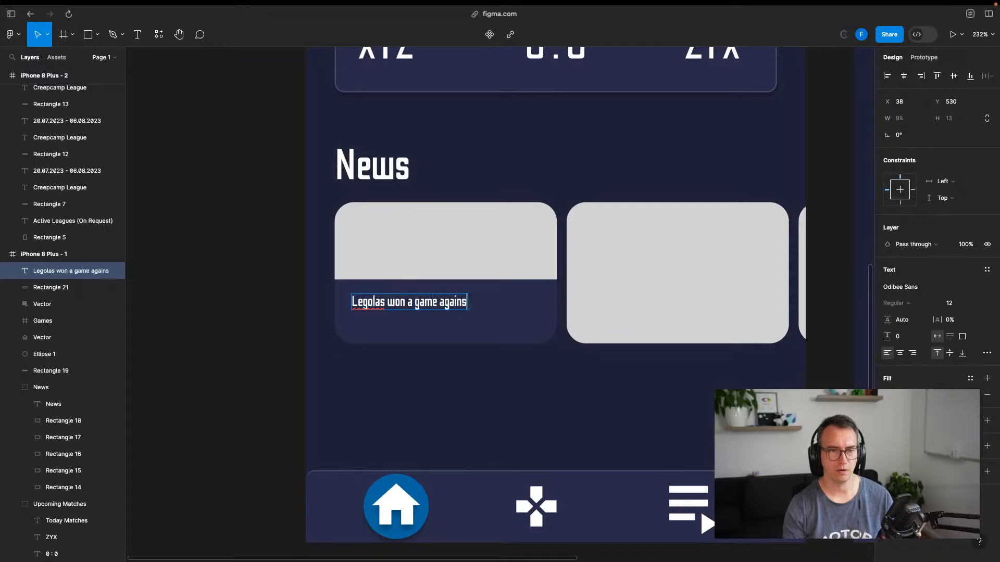
key("BackSpace")
key("BackSpace")
key("BackSpace")
key("BackSpace")
key("BackSpace")
key("BackSpace")
key("BackSpace")
key("BackSpace")
key("BackSpace")
key("BackSpace")
key("BackSpace")
key("BackSpace")
key("BackSpace")
key("BackSpace")
key("BackSpace")
key("BackSpace")
key("BackSpace")
key("BackSpace")
key("BackSpace")
key("BackSpace")
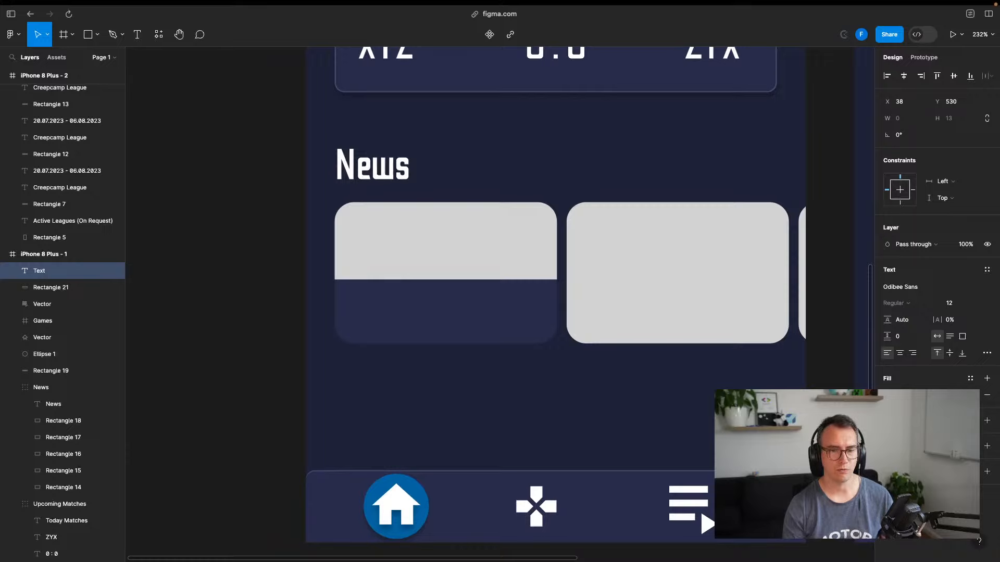
type("New Patch")
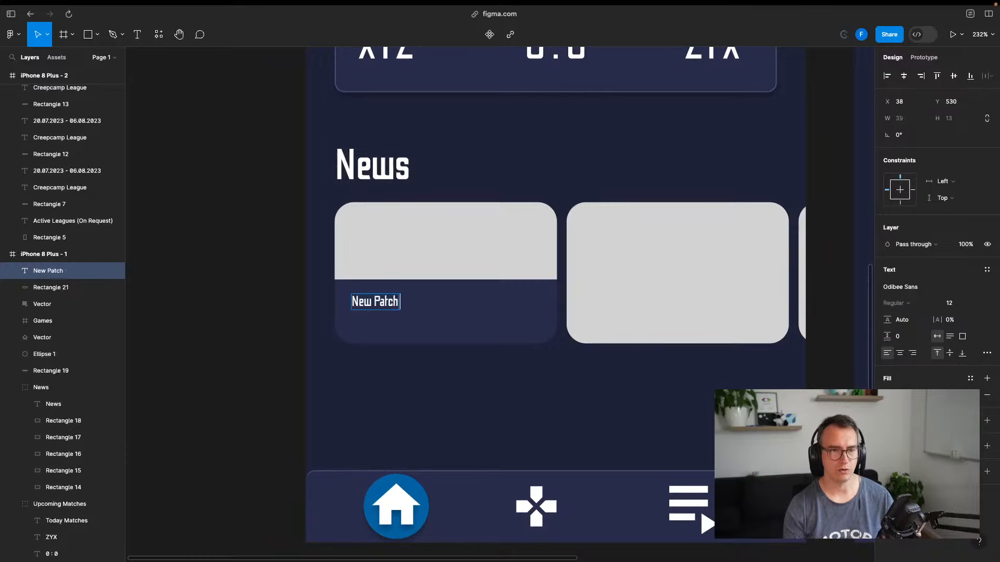
type(" arrived")
type(" !")
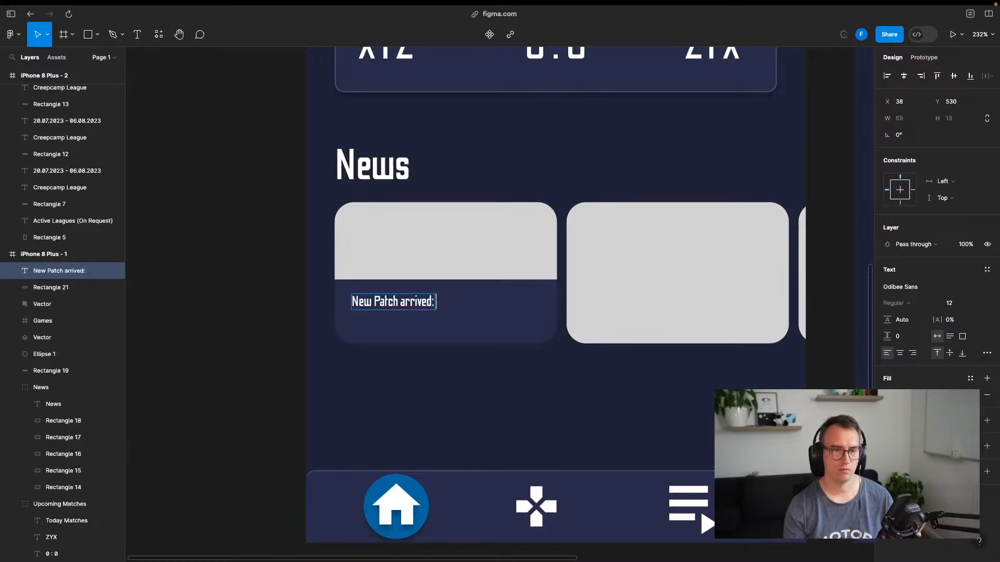
key("BackSpace")
key("BackSpace")
key("Return")
type("Checkout ")
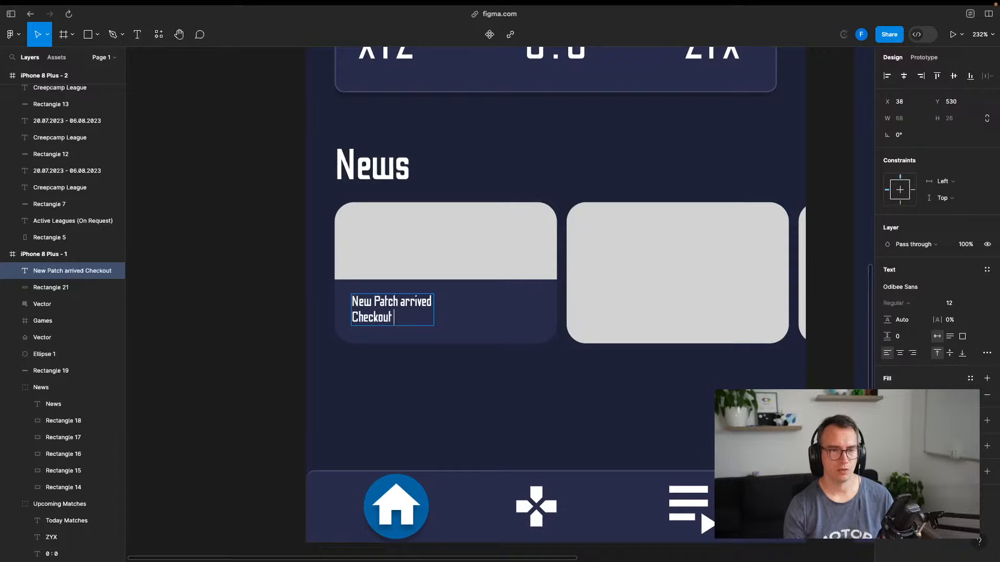
type("the patchnotes!")
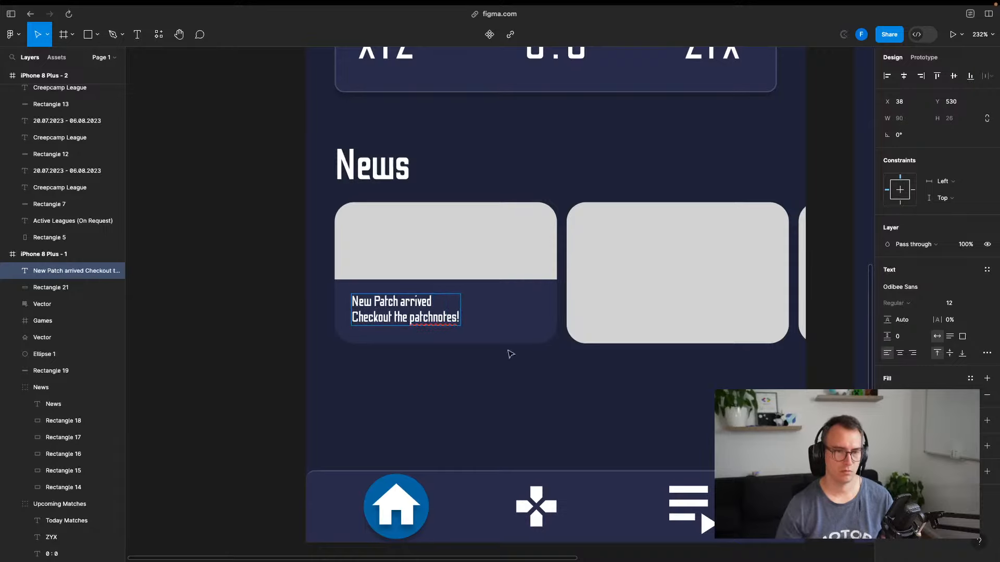
key("Escape")
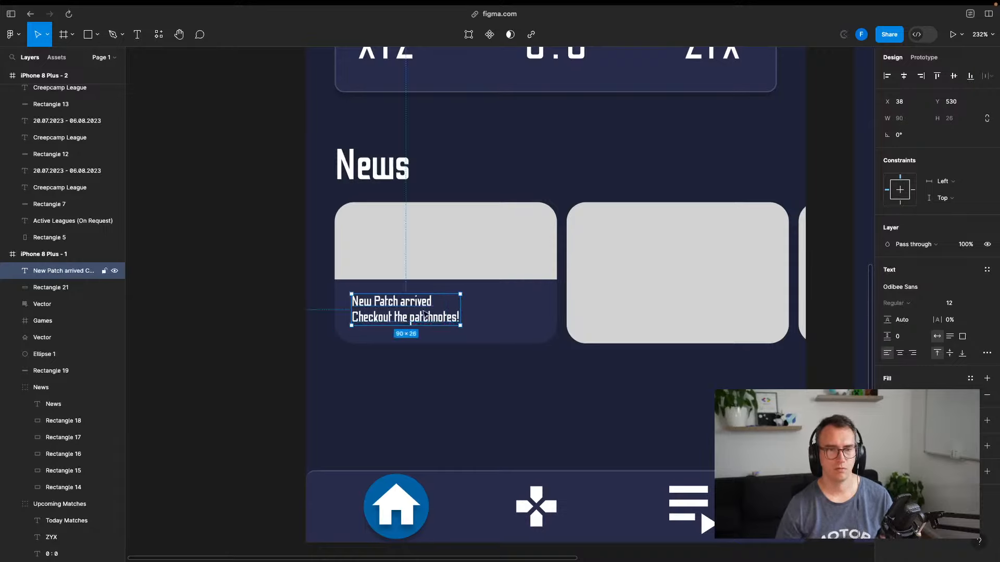
mouse_move(426, 314)
left_mouse_down()
mouse_move(416, 307)
mouse_move(431, 316)
left_mouse_up()
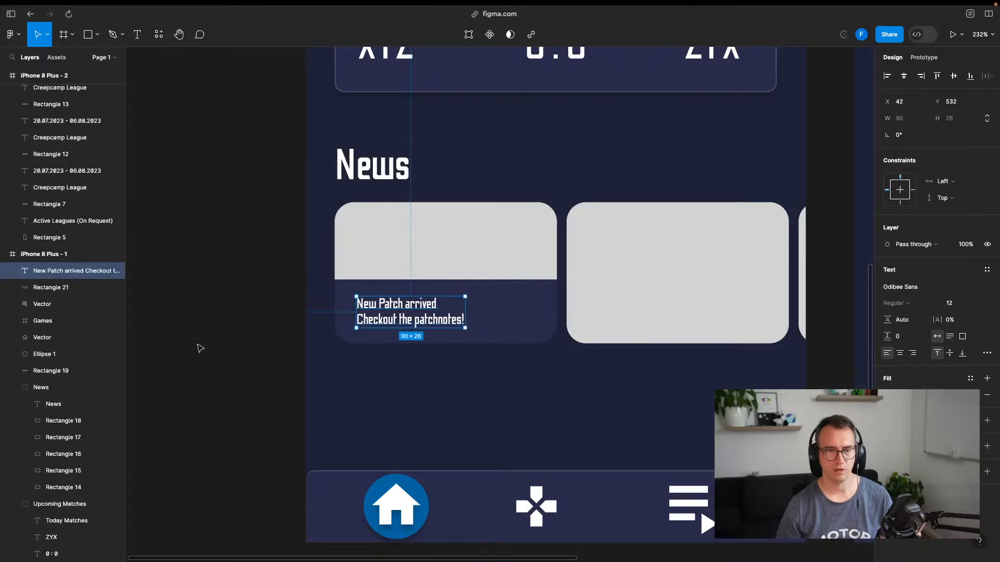
Group the first card shape, its dark panel and the caption together
left_click(185, 369)
left_click(519, 302)
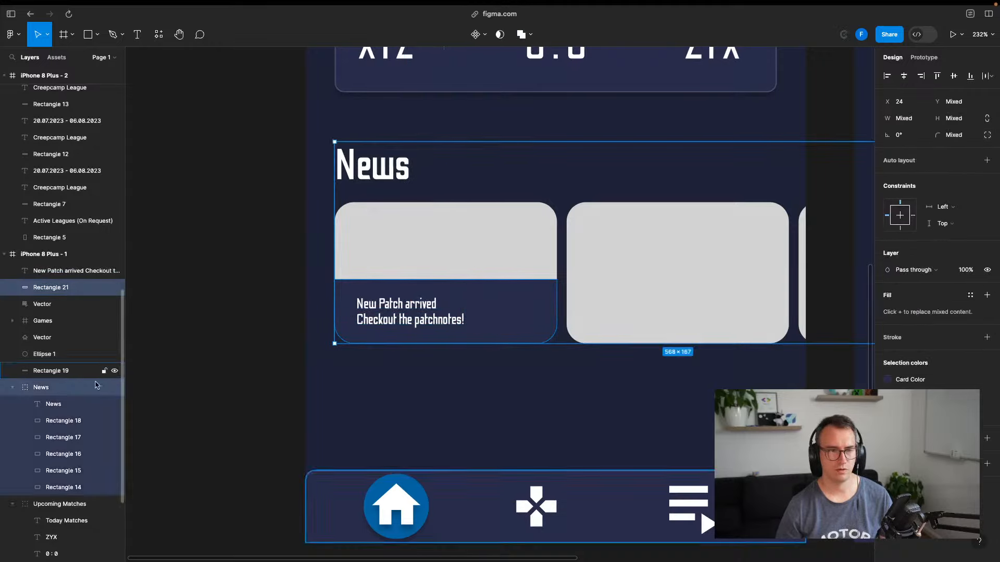
left_click(241, 309)
left_click(430, 268)
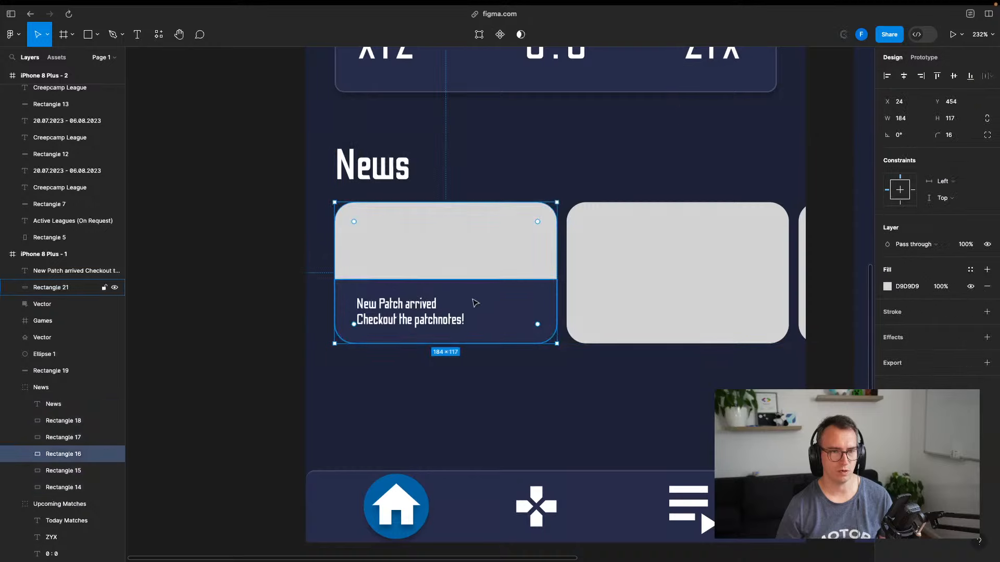
left_click(491, 304, "shift")
left_click(405, 313, "shift")
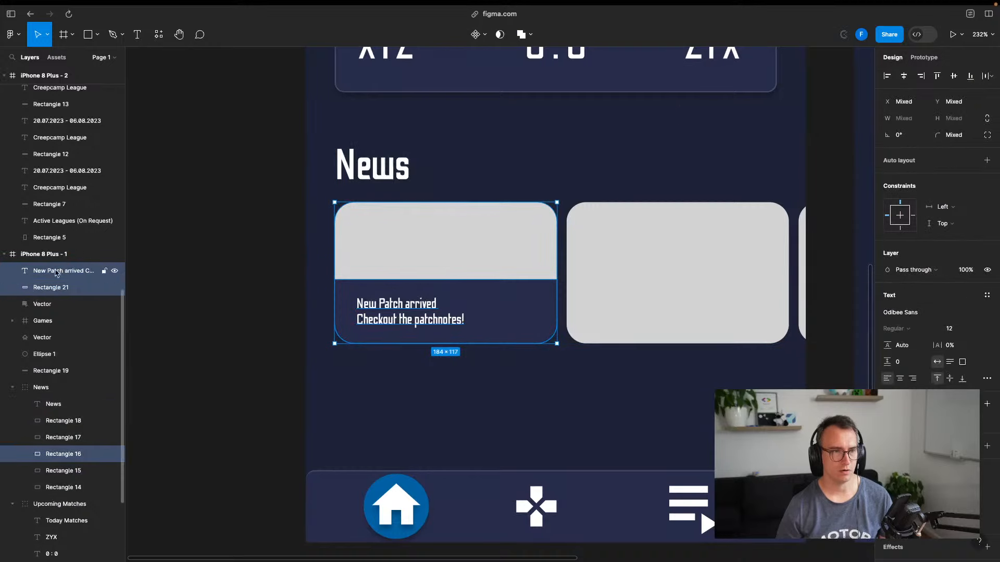
right_click(58, 271)
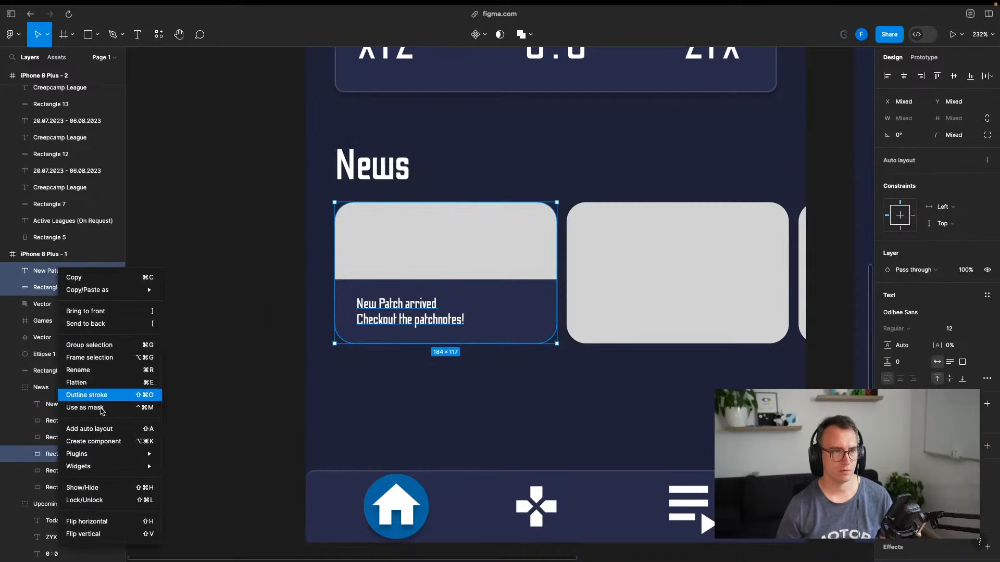
left_click(92, 345)
Rename the new group 'News Card' and move it inside the News group
double_click(46, 271)
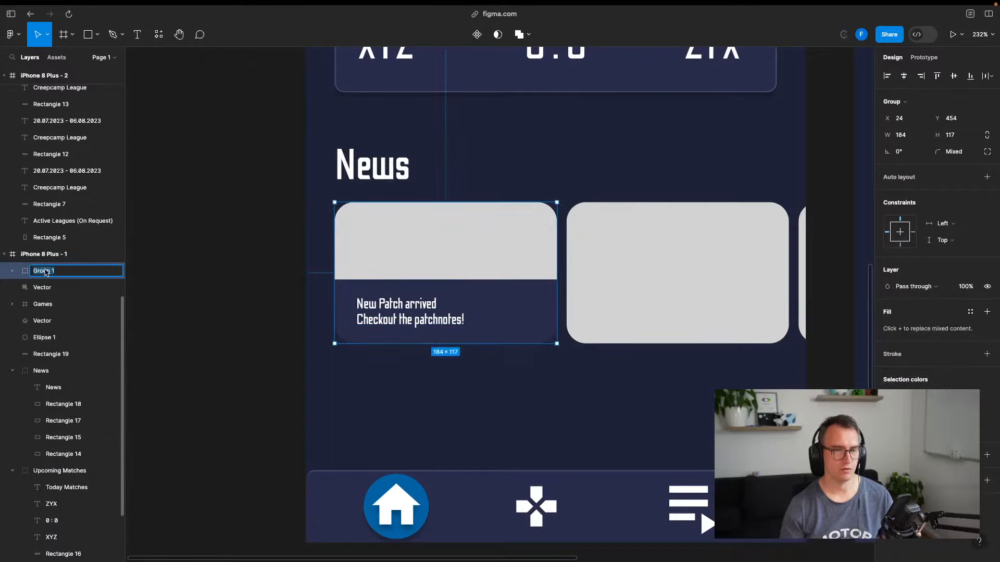
type("News C")
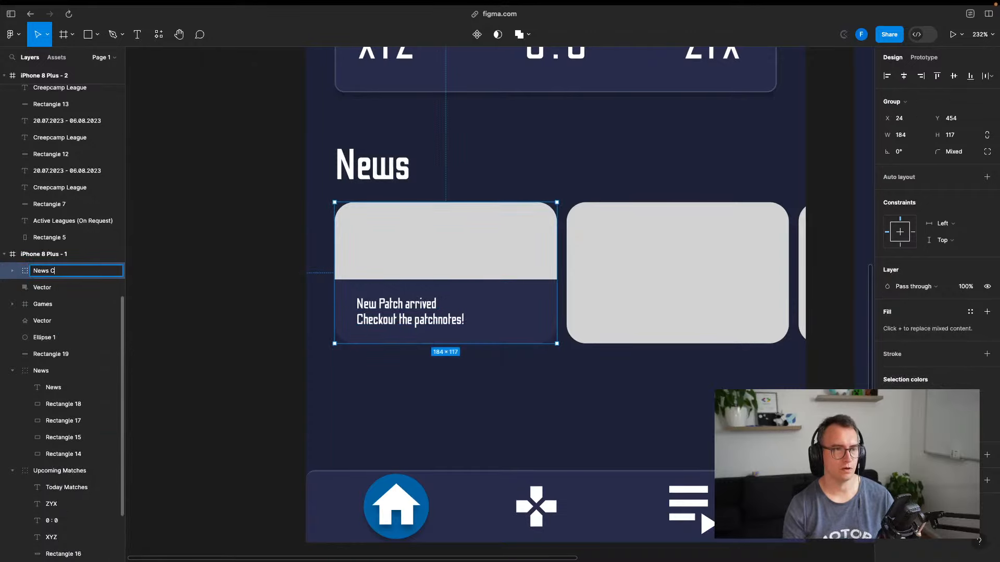
type("ard")
key("Return")
left_click_drag(55, 273, 63, 379)
left_click(215, 292)
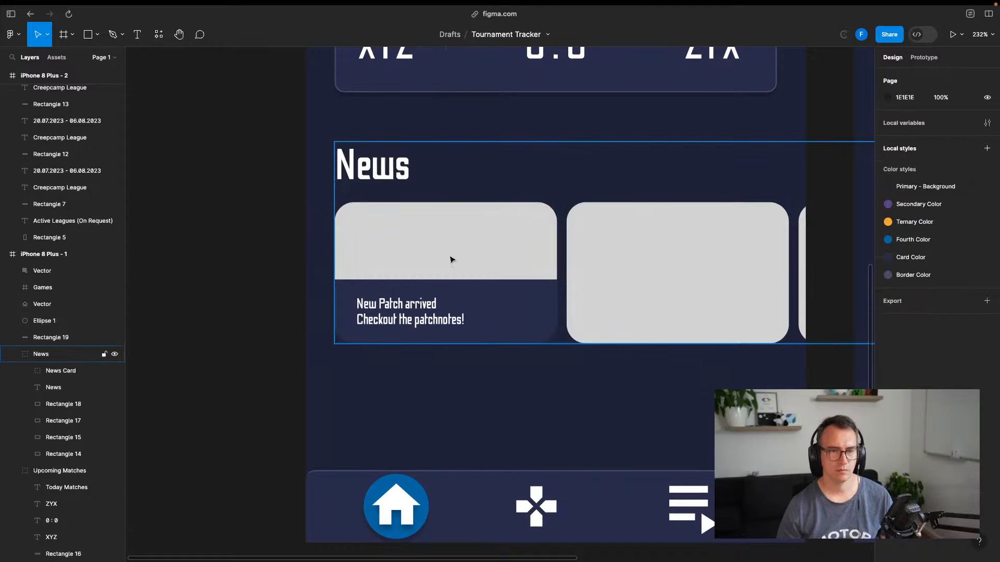
left_click(450, 260)
Return to the Miro research board and zoom in on the reference app's news cards
left_click(254, 296)
key("ctrl+Tab")
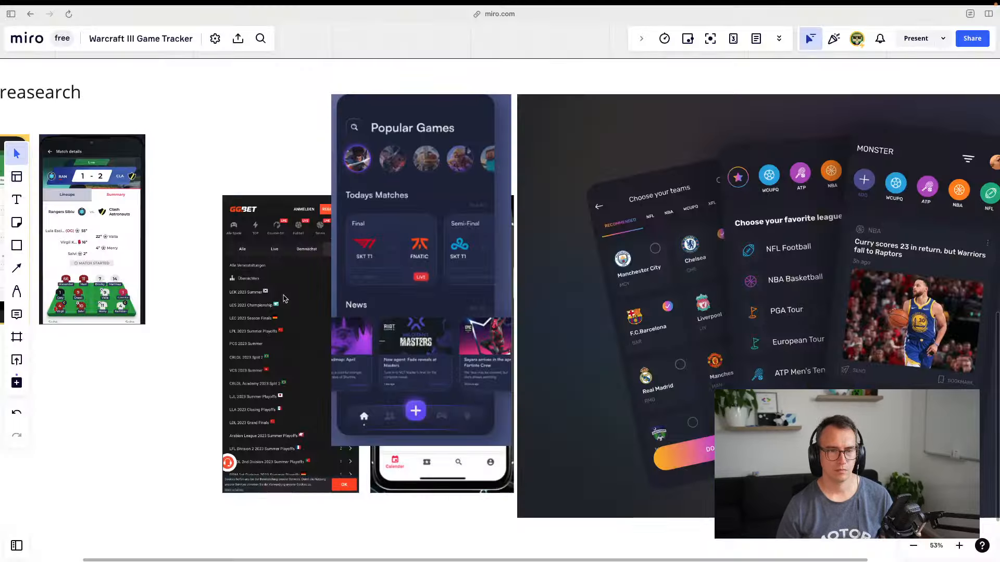
scroll(371, 381, "up", 5)
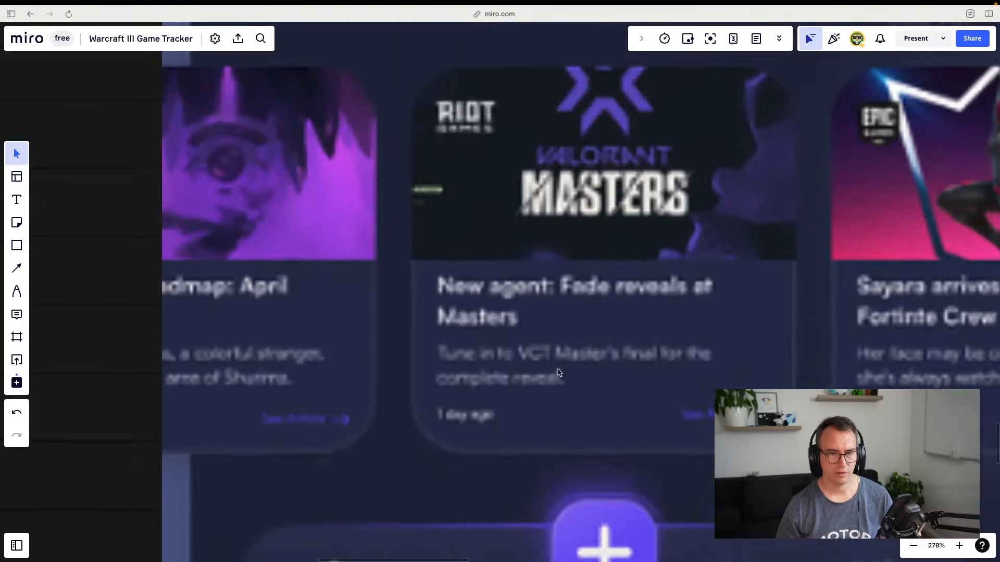
scroll(307, 360, "up", 5)
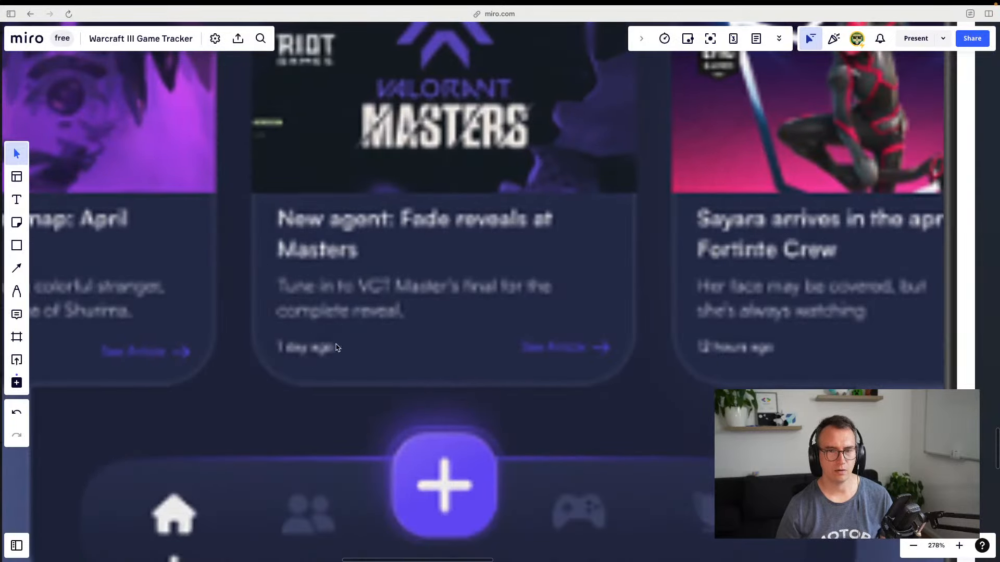
scroll(336, 348, "right", 2)
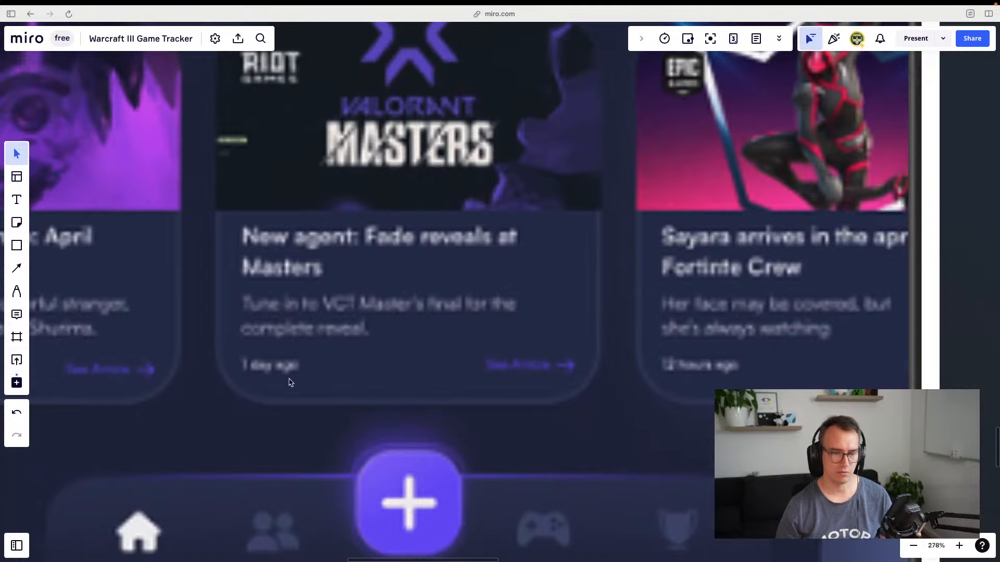
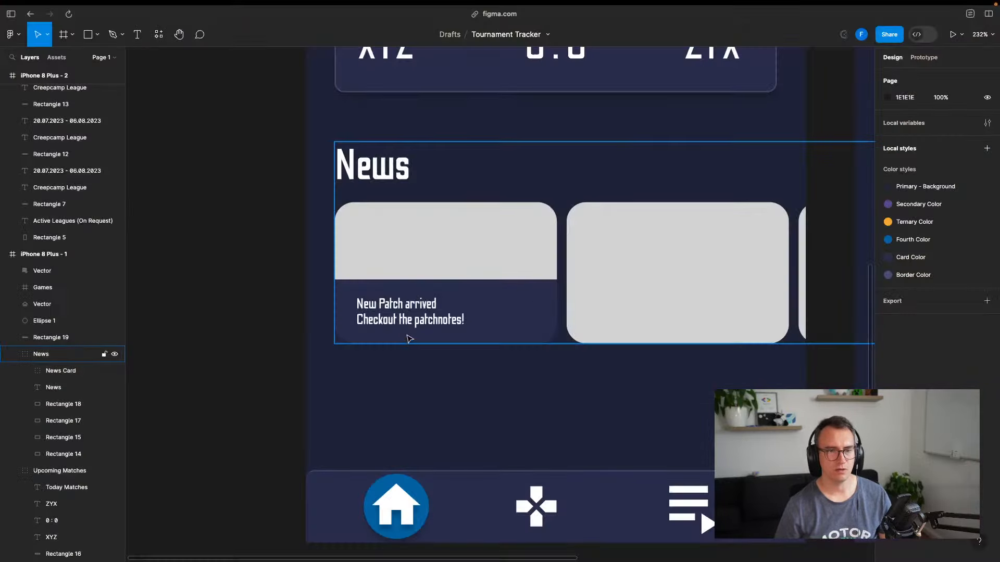
Nudge the 'New Patch arrived' headline up-left inside the News Card
double_click(405, 315)
double_click(409, 319)
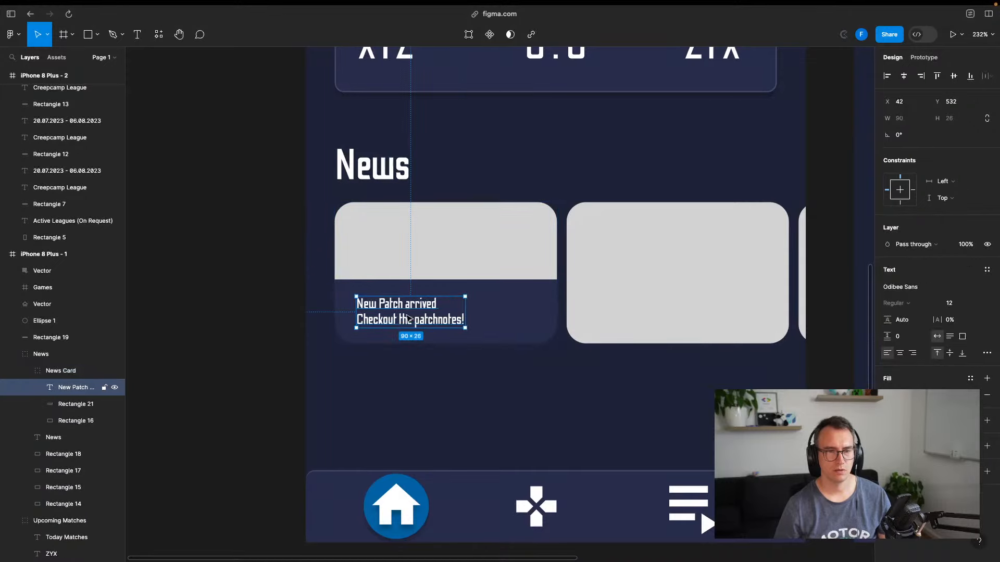
left_click_drag(398, 306, 389, 300)
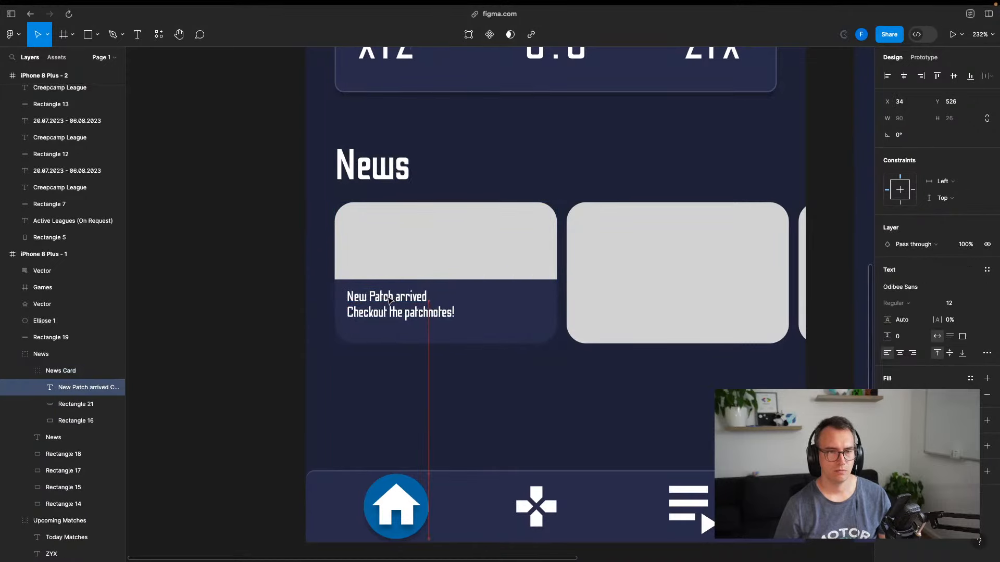
left_click(254, 347)
Add a '3 days ago' timestamp text below the headline
key("t")
left_click(356, 333)
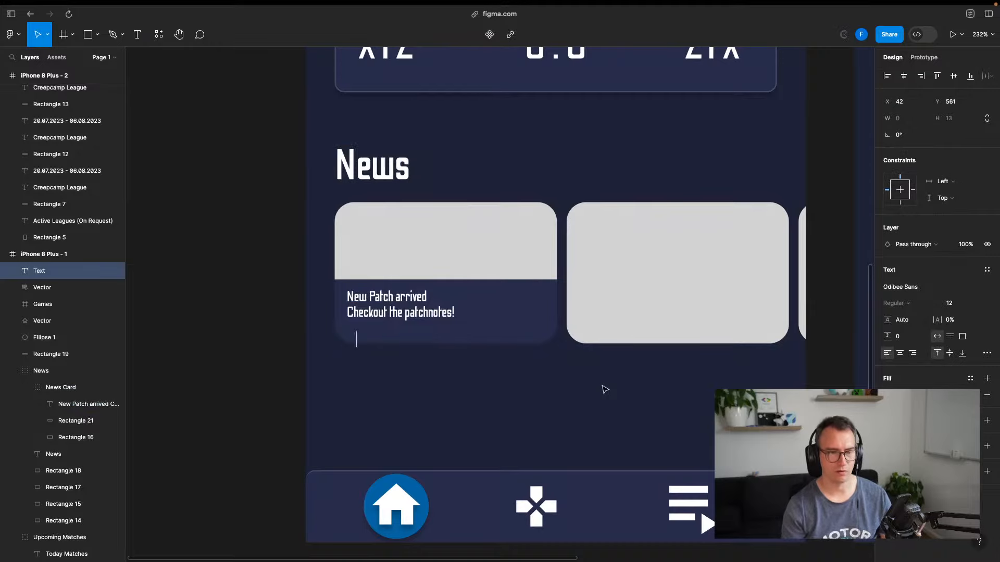
type("3 days ago")
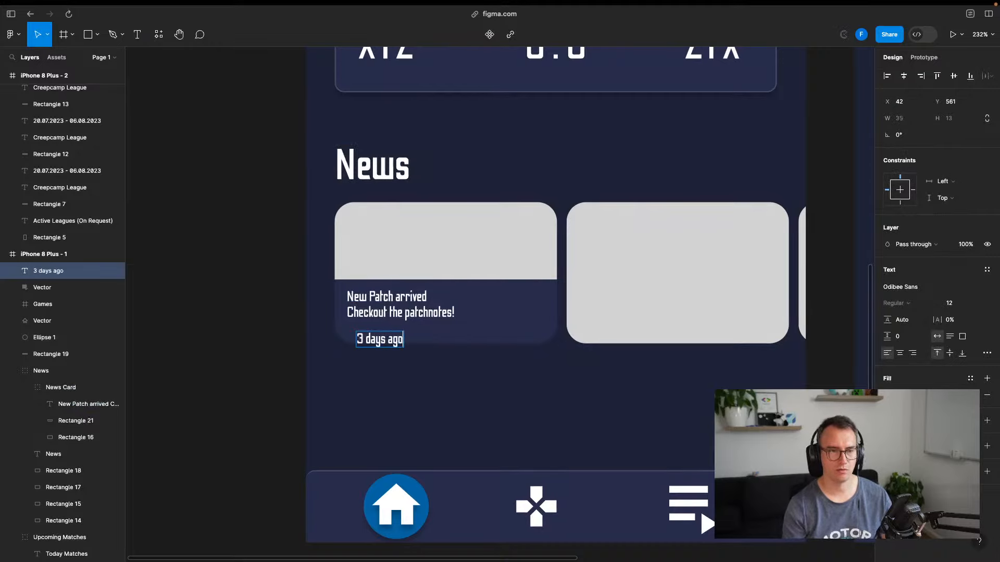
key("super+a")
Try fill colours on the timestamp, apply Secondary Color, and set its font size to 9
left_click(888, 395)
left_click_drag(752, 306, 825, 297)
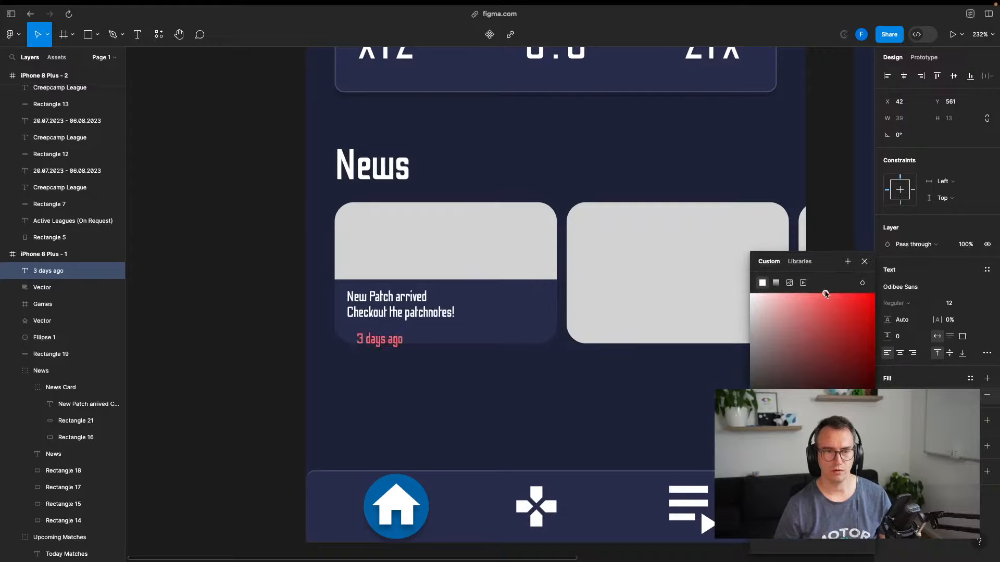
left_click_drag(780, 429, 831, 428)
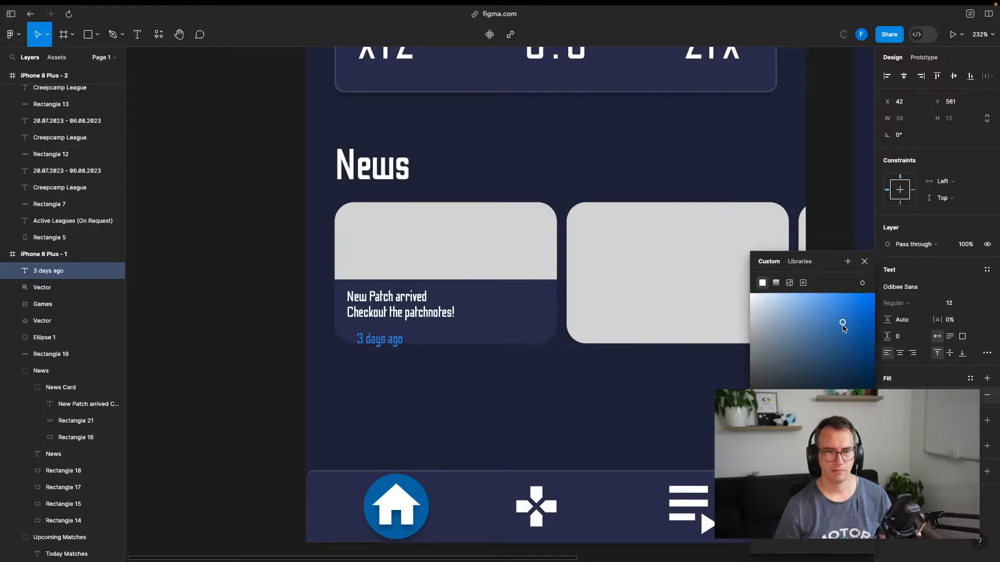
left_click_drag(844, 328, 830, 299)
left_click(799, 262)
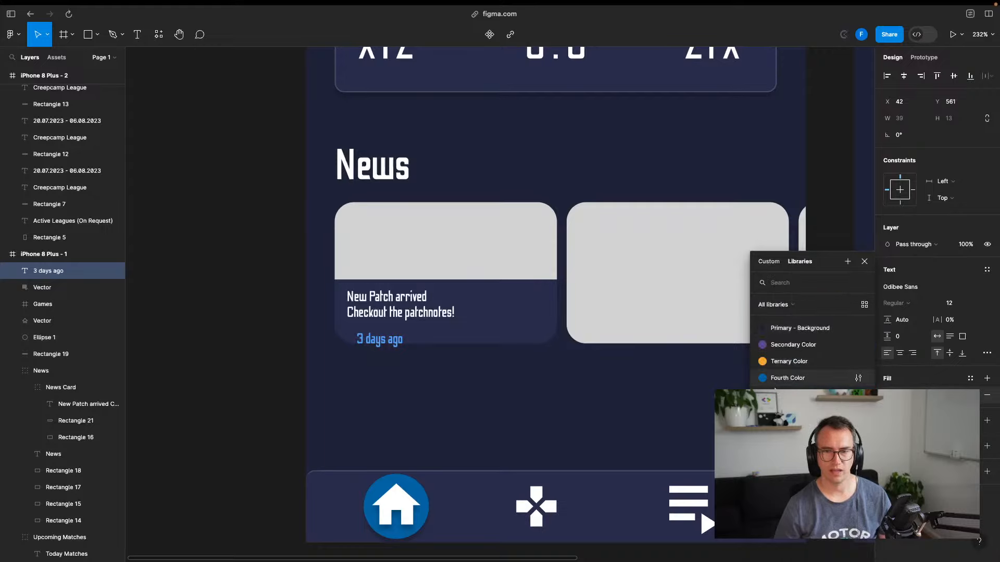
left_click(782, 346)
key("Return")
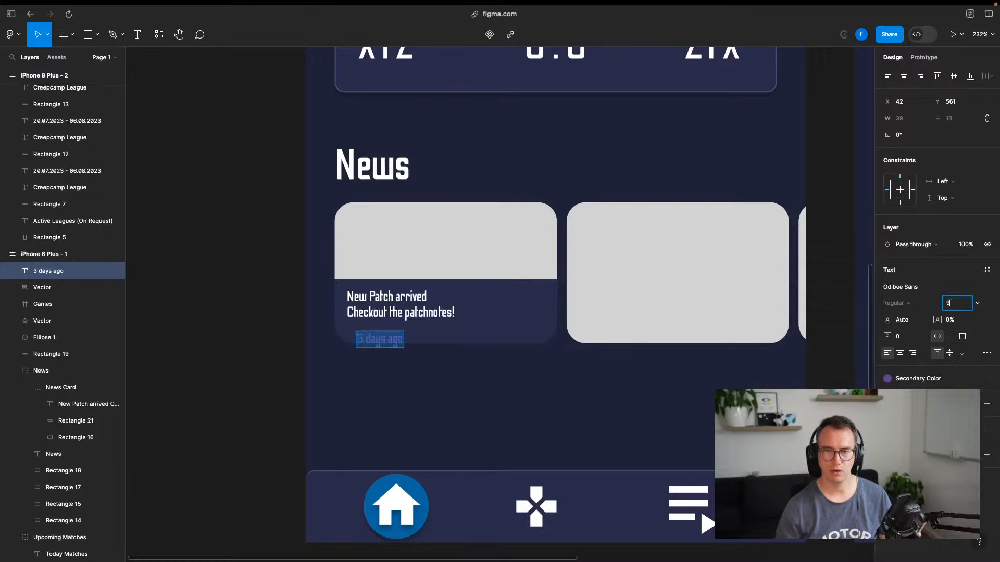
type("9")
key("Return")
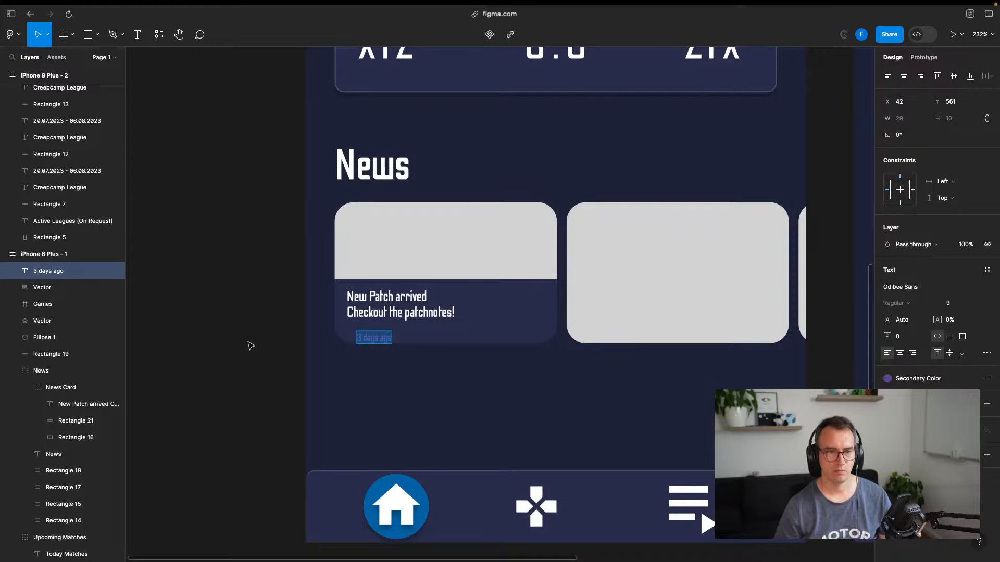
key("Escape")
Line the timestamp up under the headline in orange Ternary Color, then view the Miro reference
left_click_drag(385, 340, 377, 335)
left_click(886, 381)
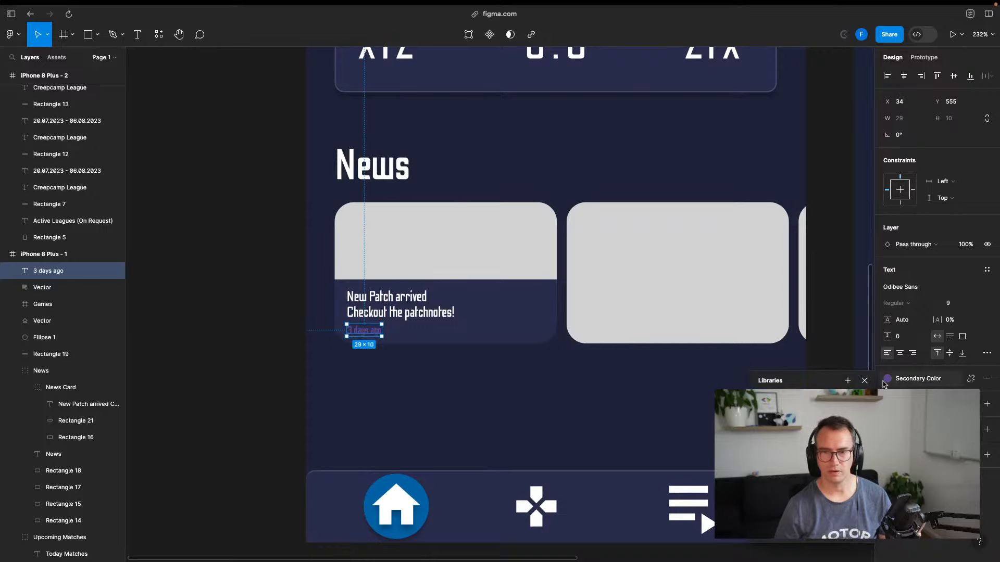
left_click(792, 465)
left_click(262, 334)
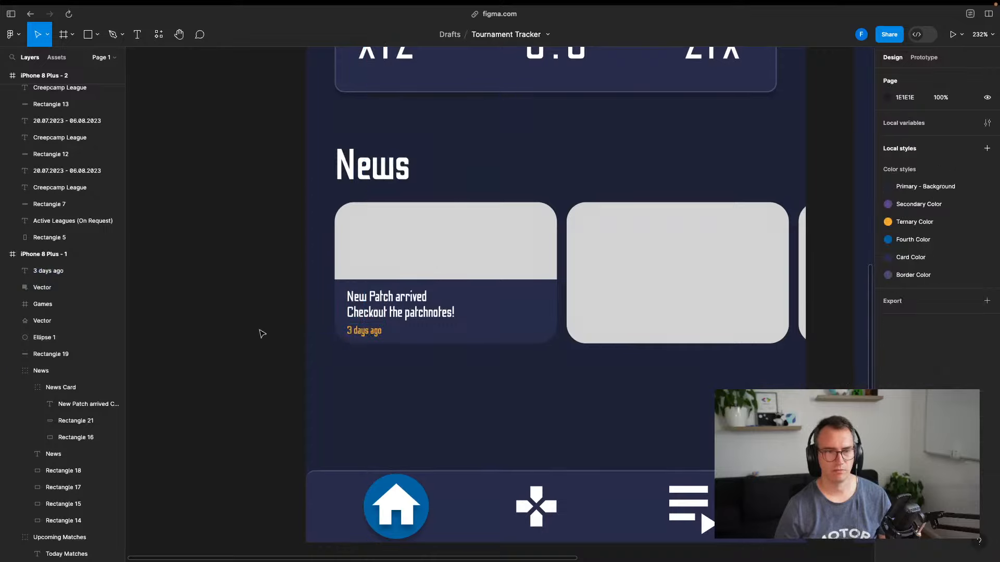
key("ctrl+Tab")
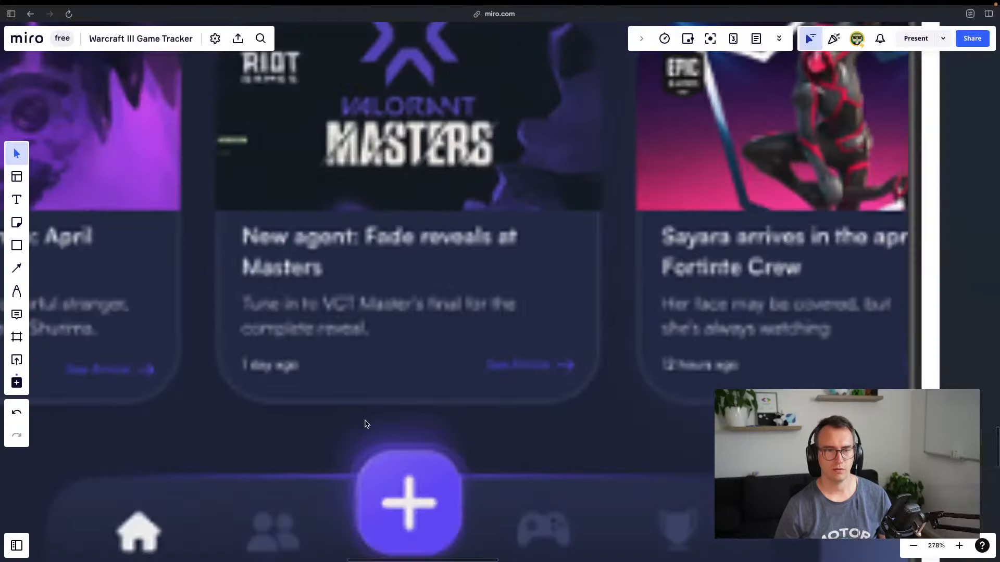
Add a 'Read more ->' text on the card's right, level with the timestamp
key("ctrl+shift+Tab")
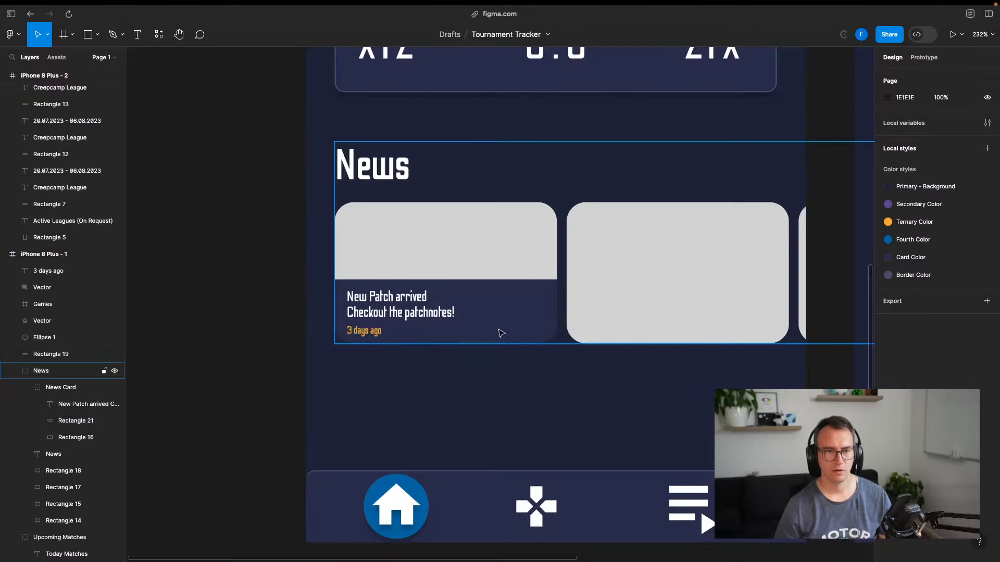
key("t")
left_click(482, 331)
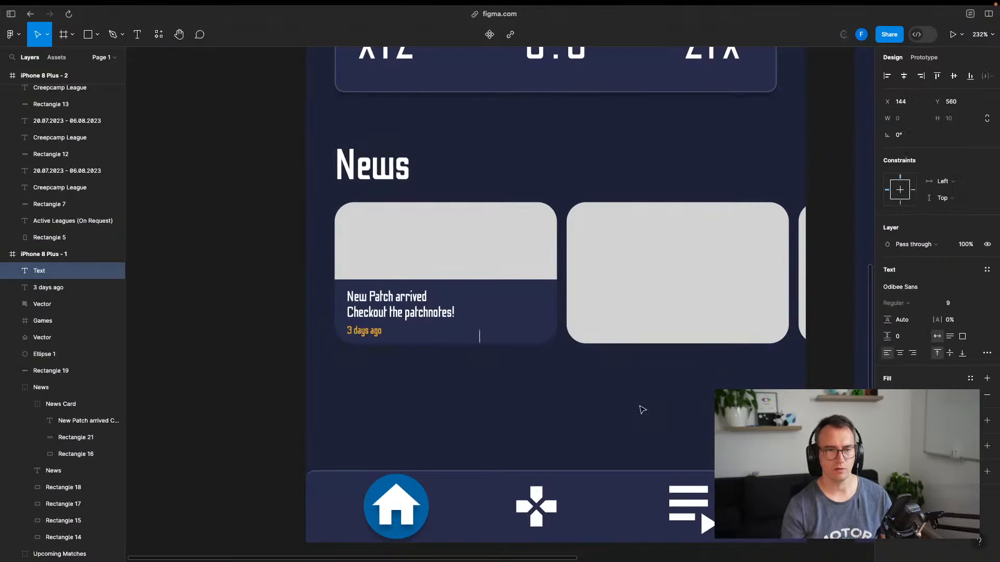
type("Read")
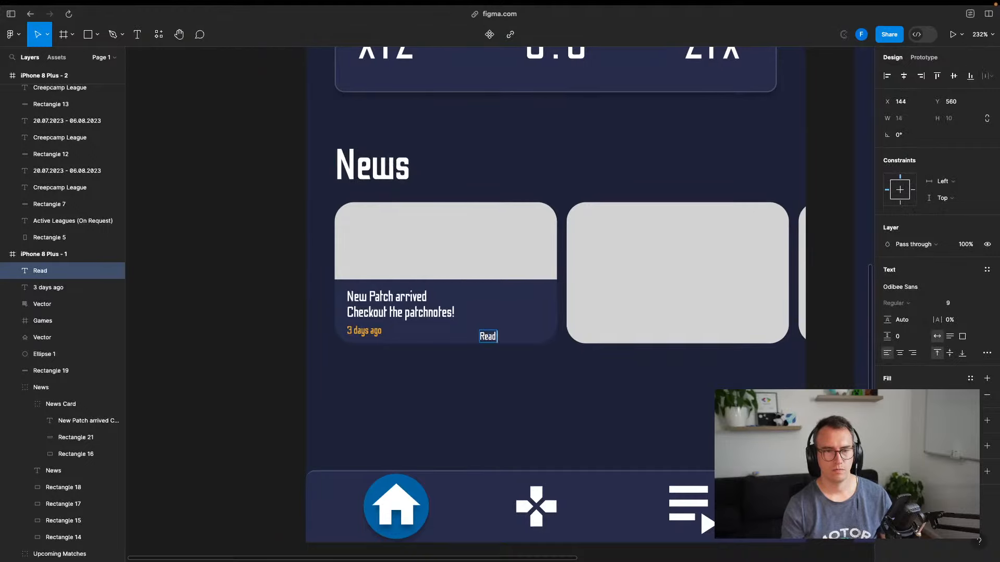
type(" more ->")
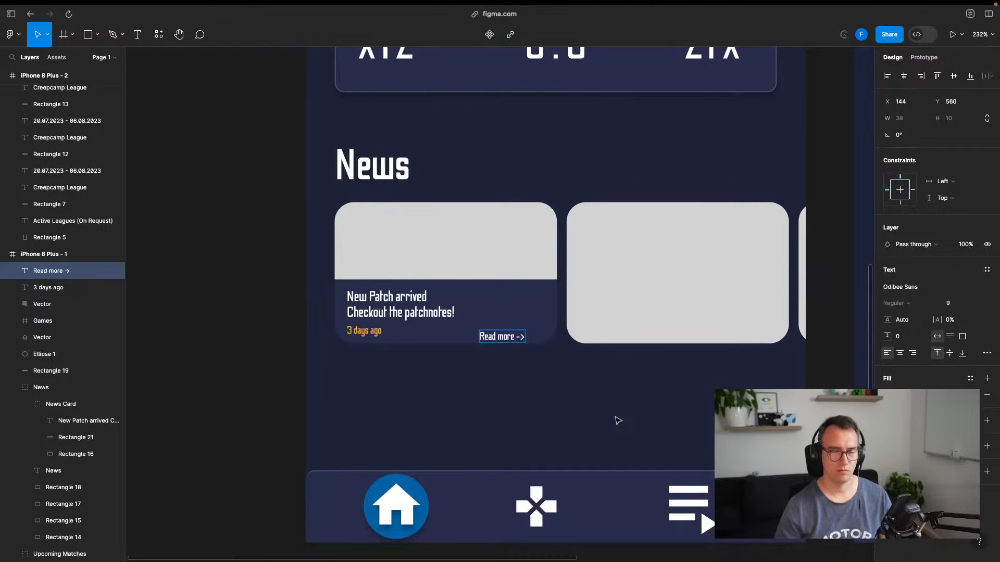
key("Escape")
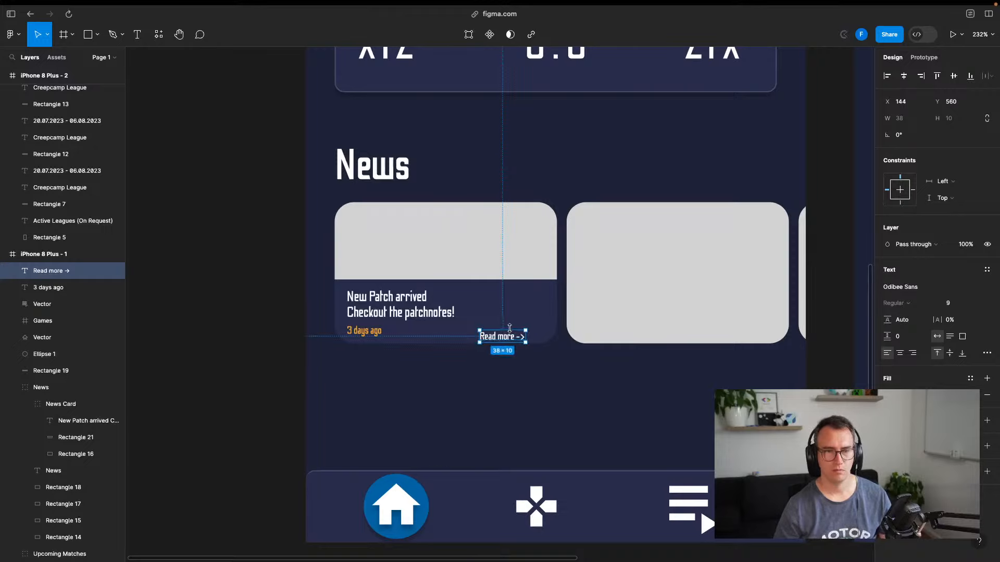
left_click_drag(513, 339, 522, 333)
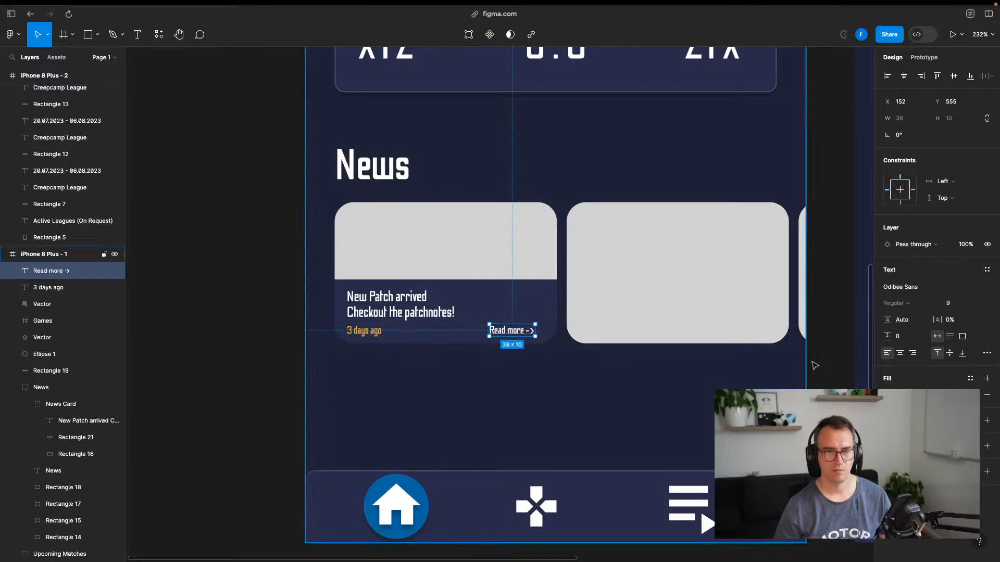
Give 'Read more ->' the purple Secondary Color fill from the saved styles
left_click(888, 396)
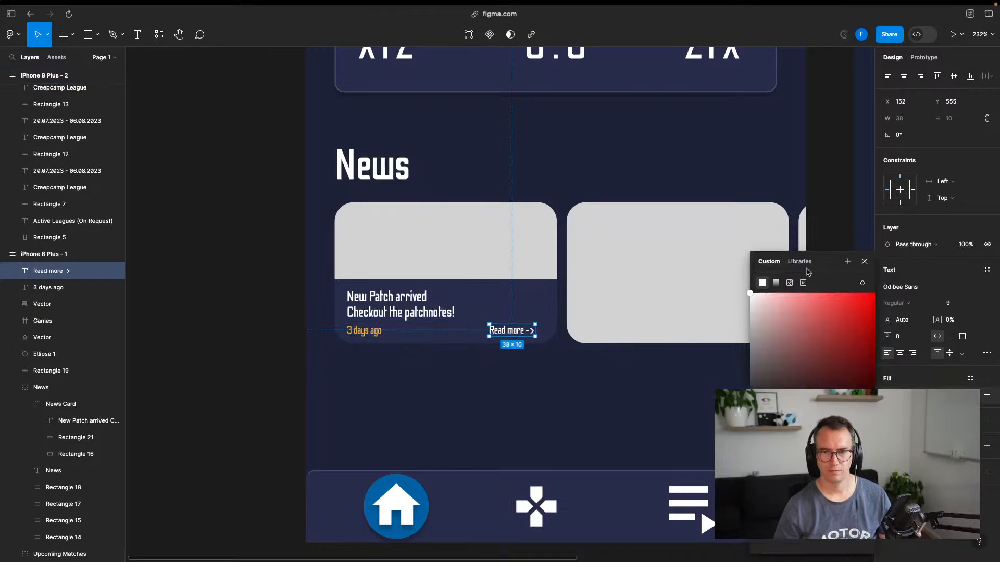
left_click(805, 263)
left_click(780, 345)
left_click(201, 323)
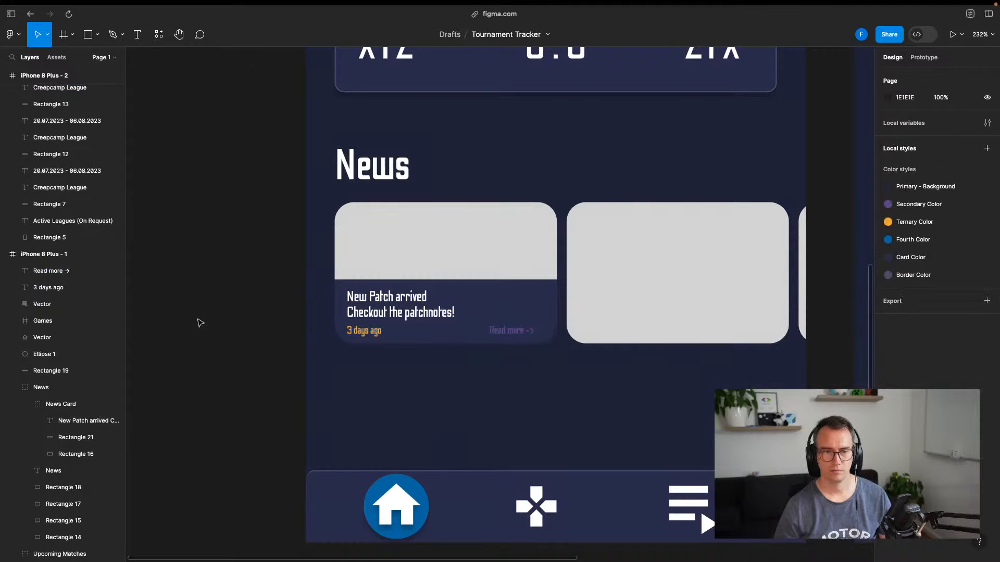
Nudge 'Read more ->' slightly right and clear the selection
scroll(587, 375, "down", 5)
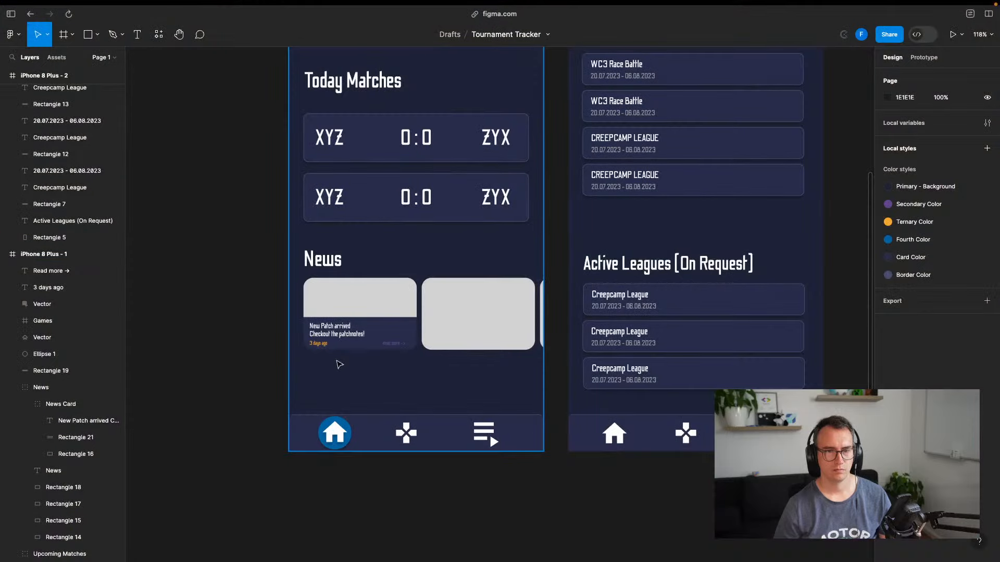
scroll(390, 361, "up", 5)
scroll(424, 351, "down", 3)
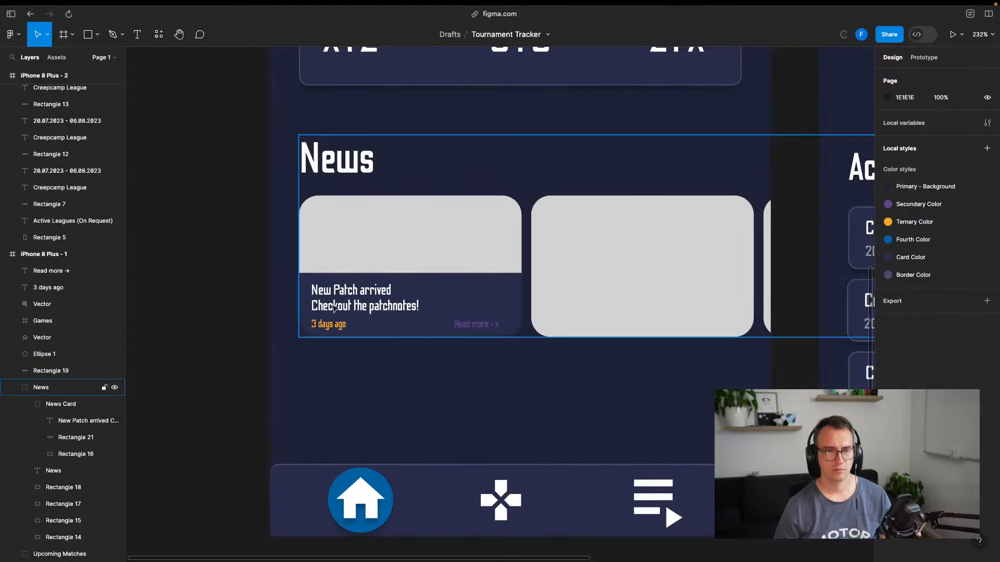
scroll(368, 300, "down", 4)
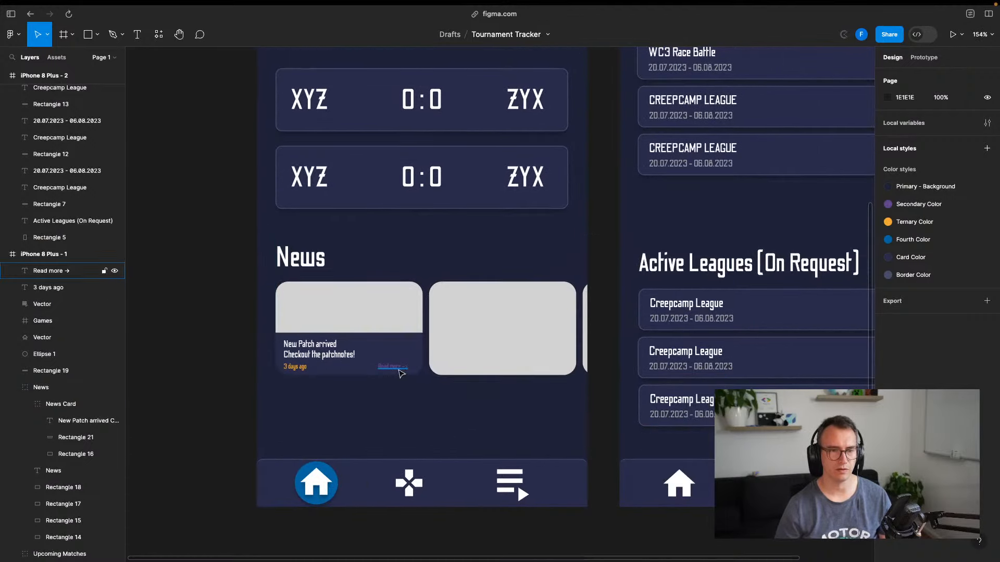
left_click_drag(398, 369, 406, 369)
left_click(383, 405)
left_click(213, 375)
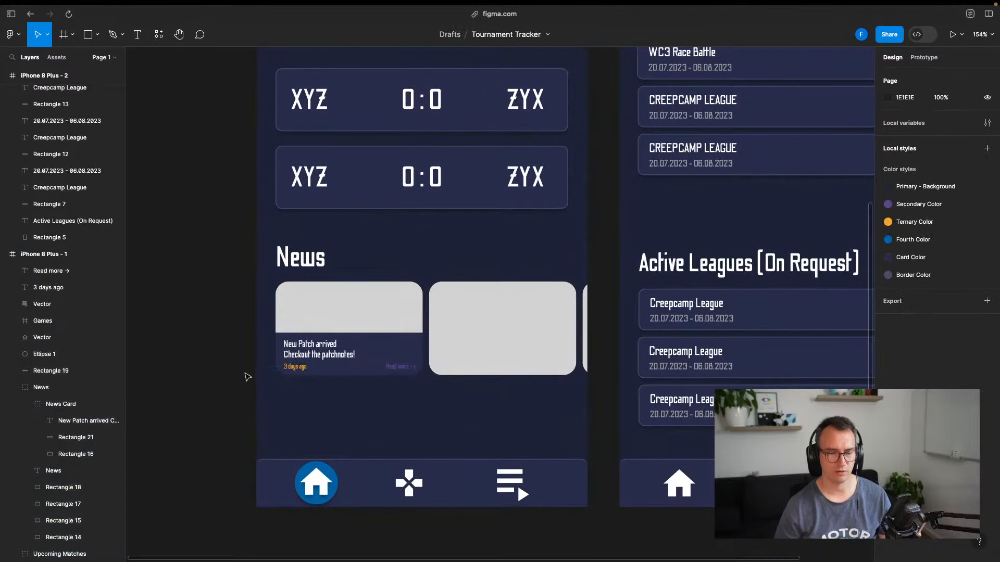
Open the Tailwind CSS site and browse its Installation docs
key("super+s")
key("super+t")
type("t")
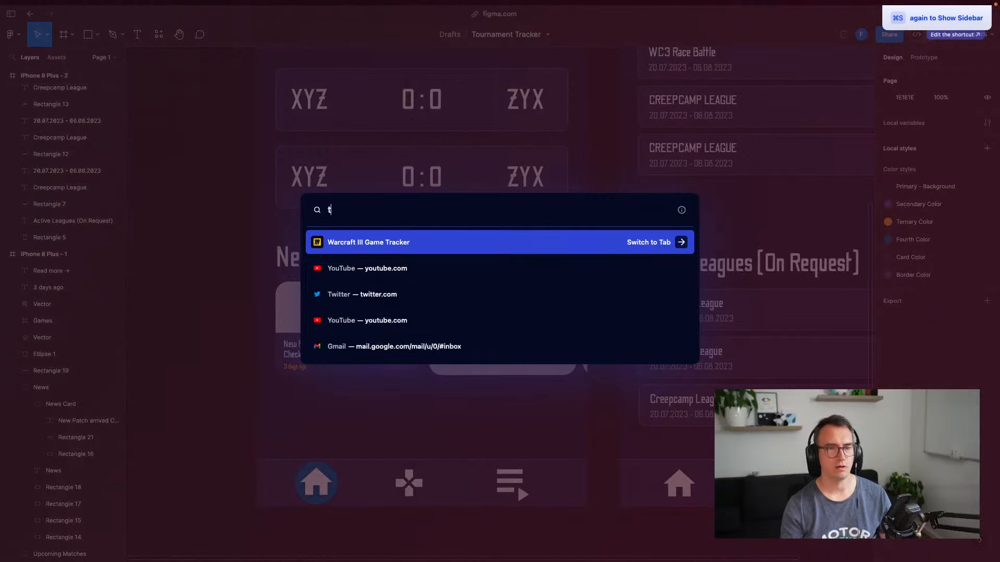
type("ailwindcss.com")
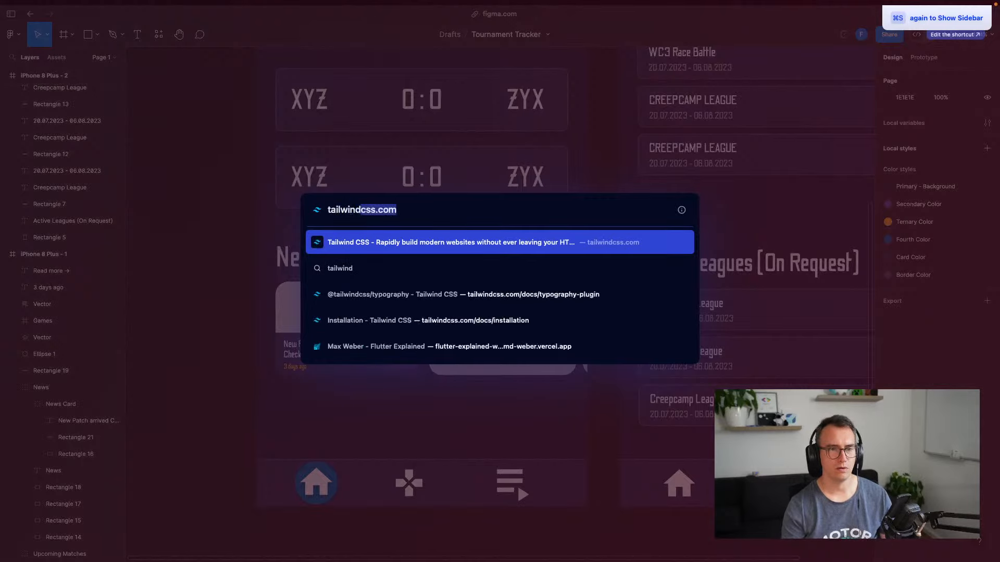
key("Return")
key("super+s")
left_click(497, 255)
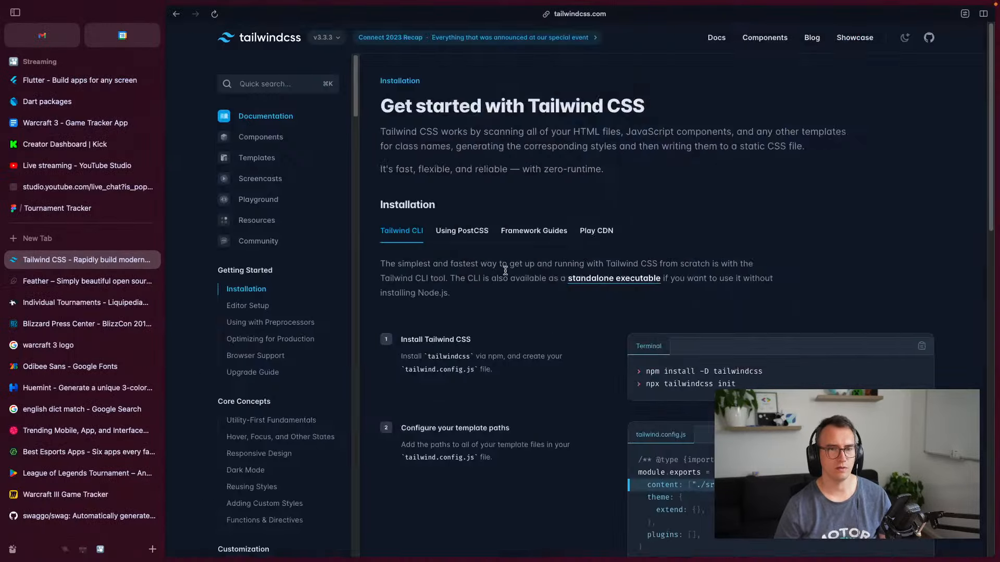
key("super+s")
scroll(174, 310, "down", 4)
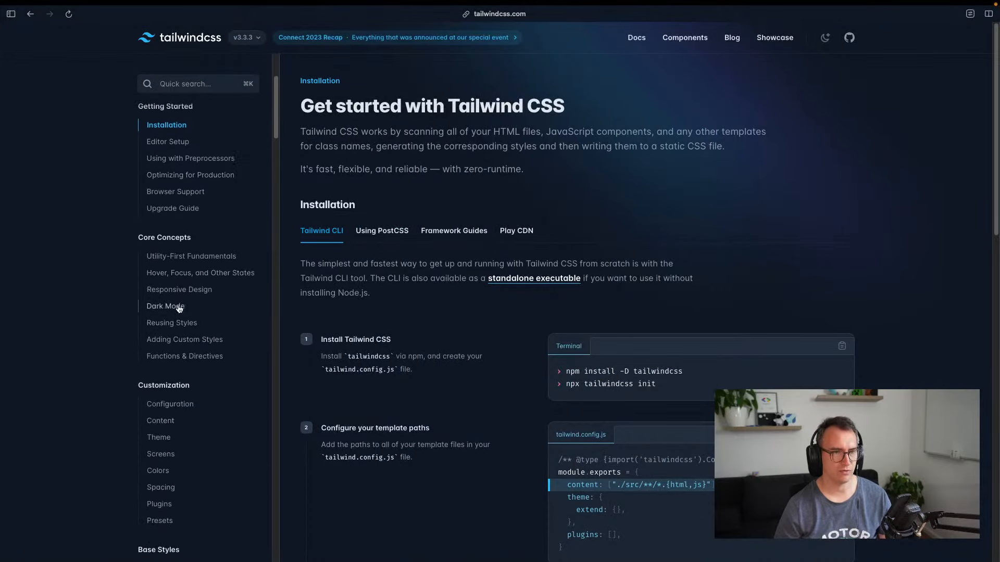
scroll(174, 326, "down", 1)
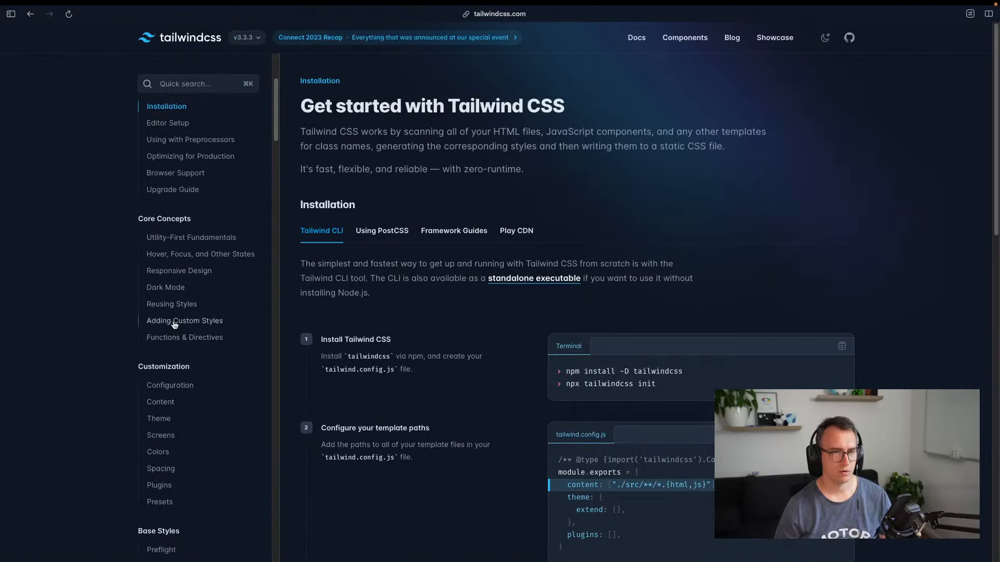
scroll(176, 344, "down", 10)
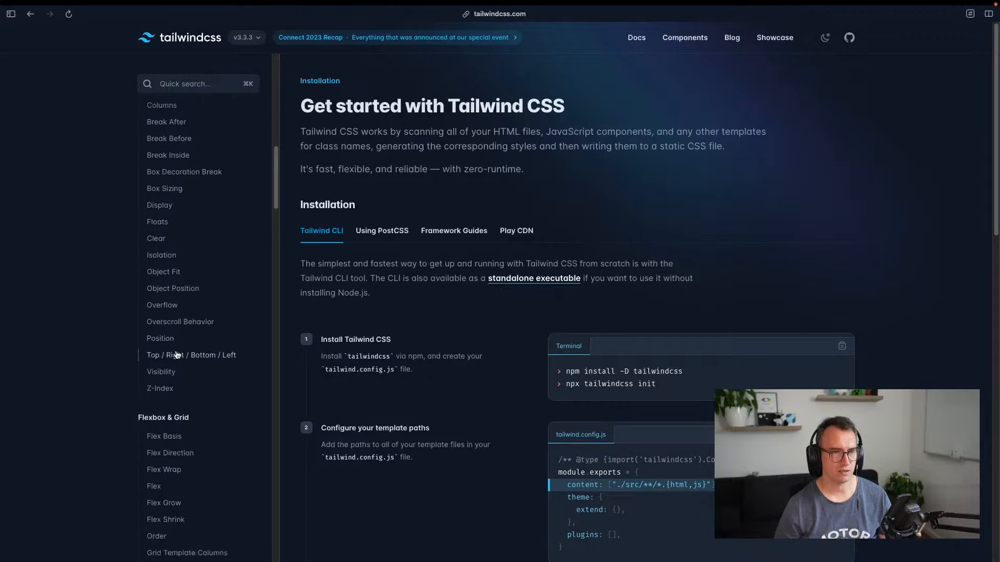
scroll(176, 323, "up", 10)
scroll(176, 300, "down", 20)
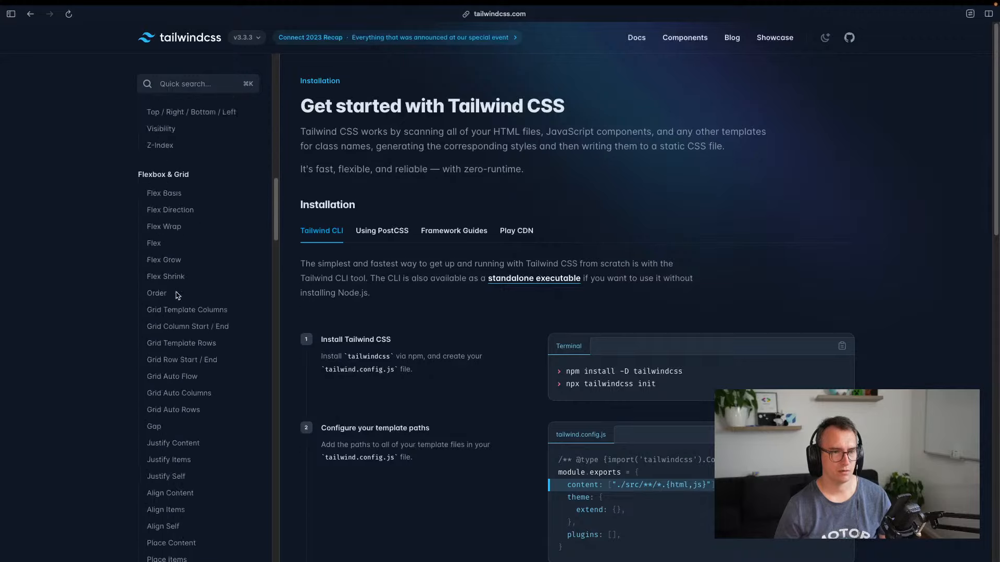
scroll(176, 296, "down", 10)
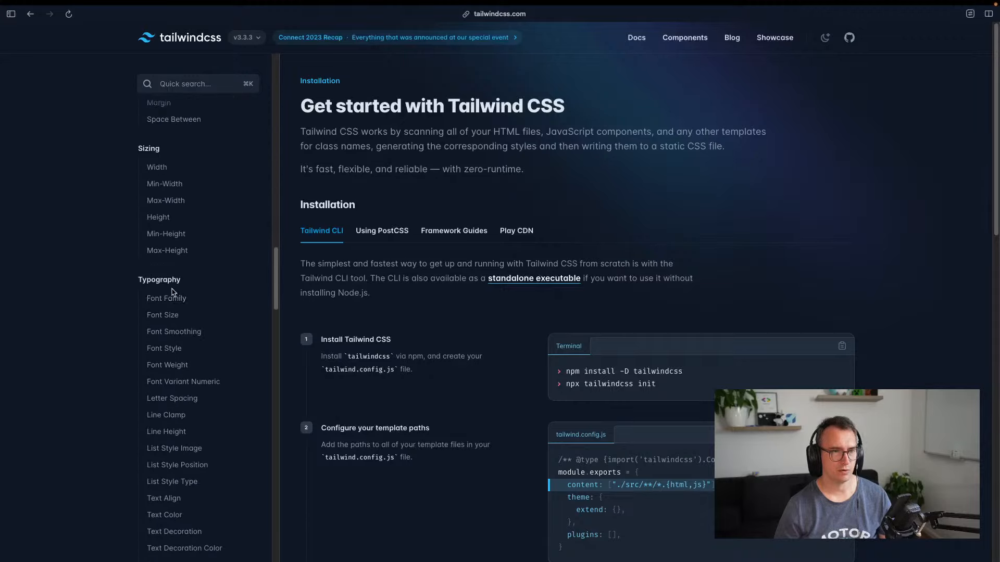
Open the Typography plugin docs, view its live demo, and review the type-scale sizes
key("super+f")
type("t")
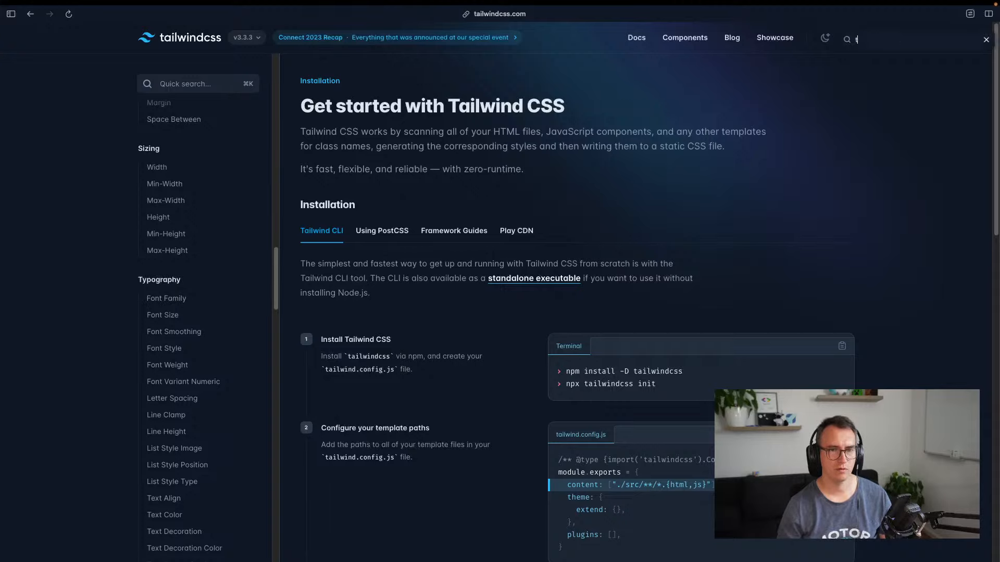
type("ypography")
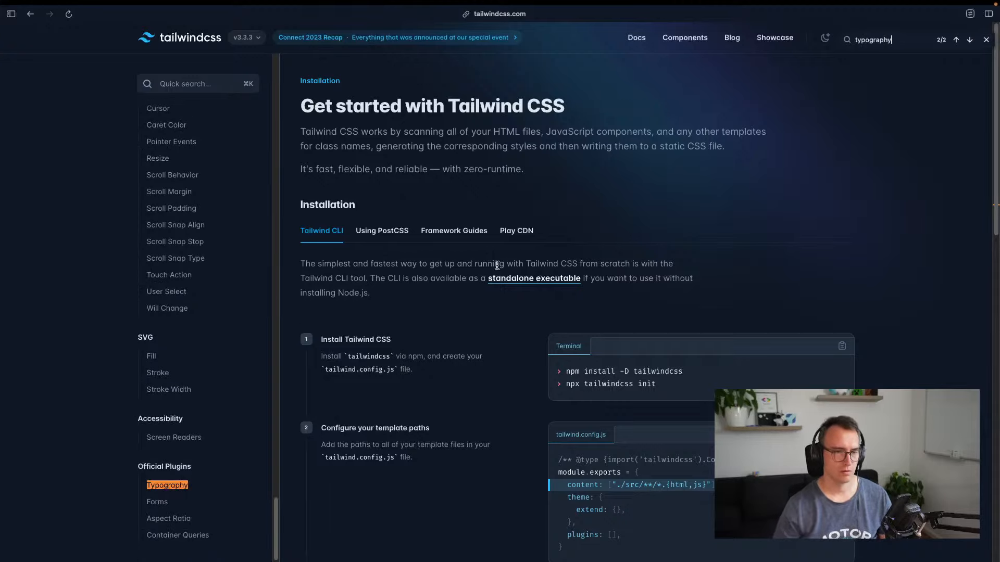
left_click(182, 485)
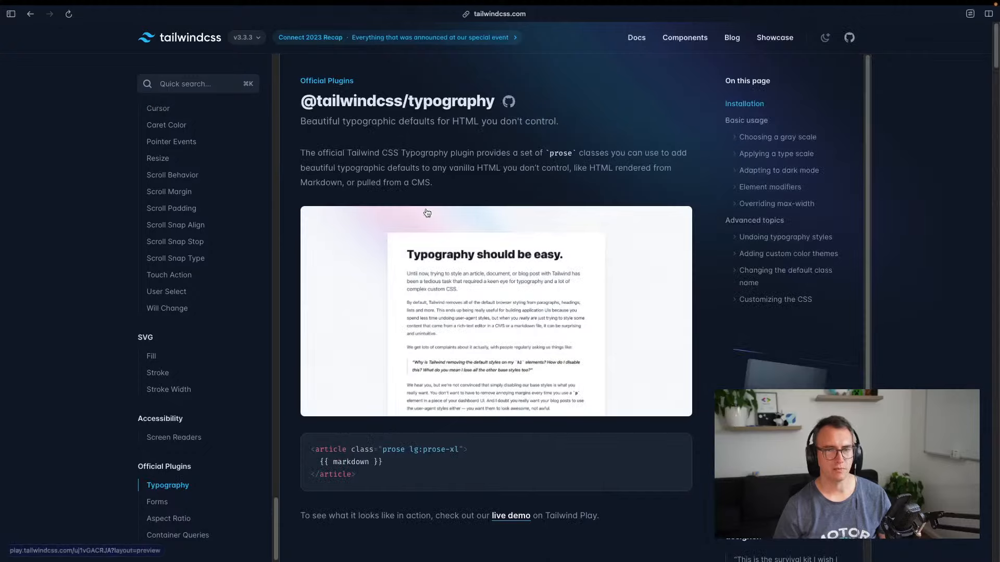
scroll(452, 280, "down", 2)
scroll(452, 280, "down", 3)
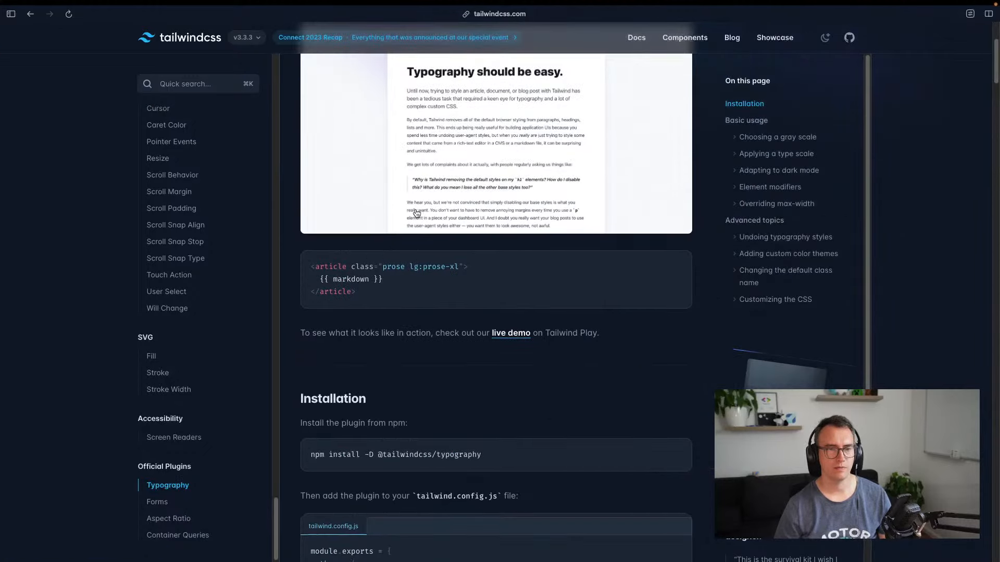
left_click(466, 184)
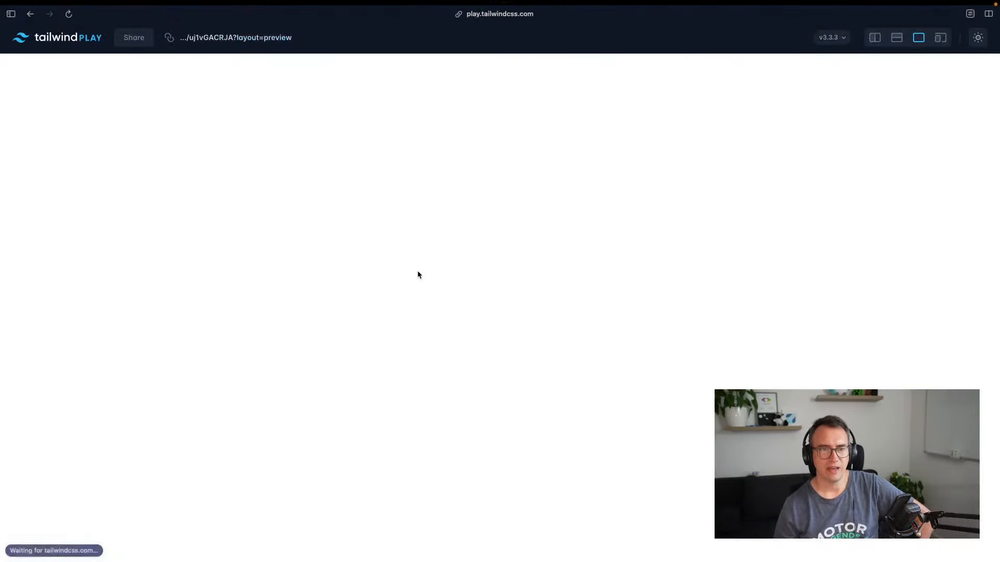
key("super+bracketleft")
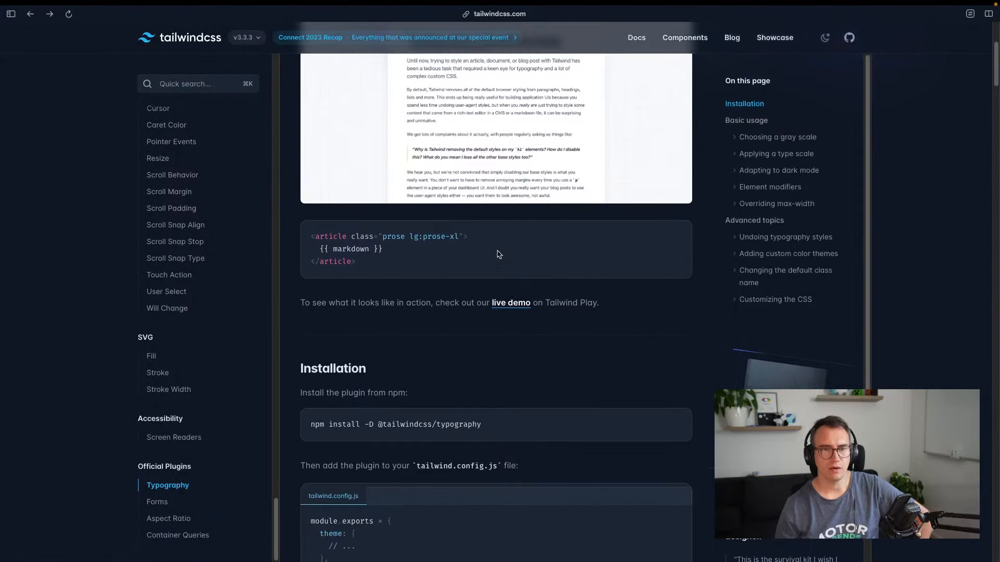
scroll(412, 281, "up", 4)
scroll(426, 297, "down", 20)
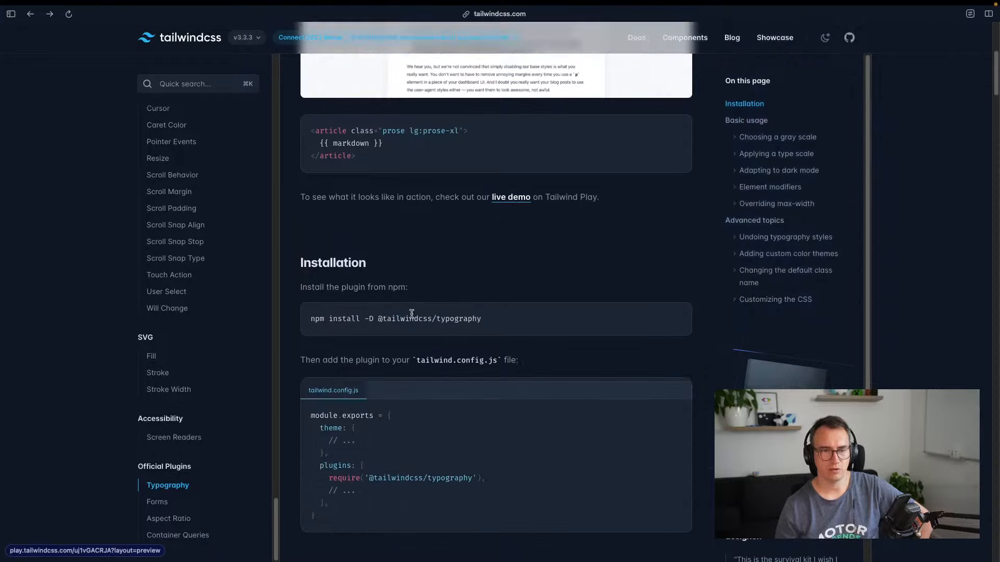
scroll(426, 311, "down", 4)
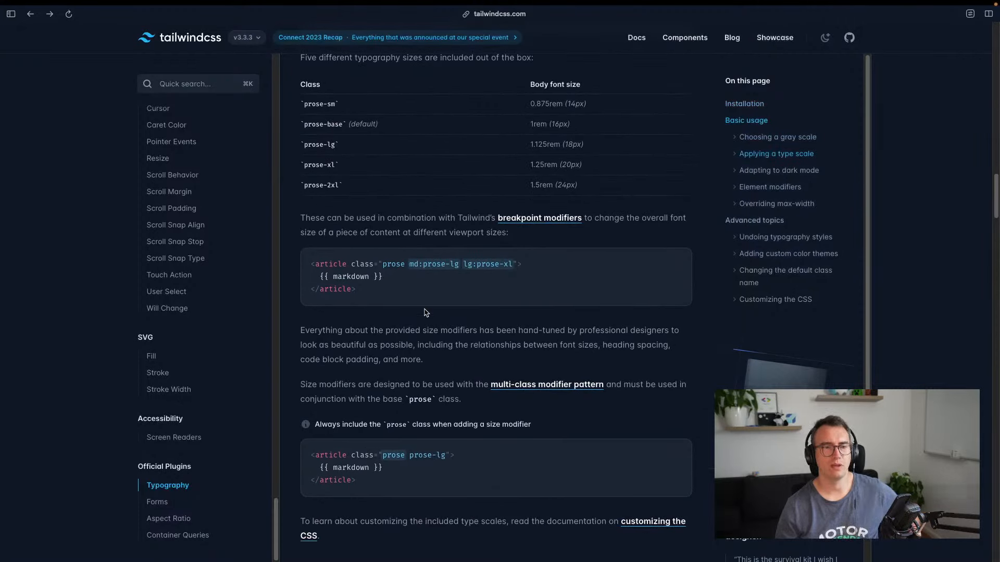
Go to the flutter-explained.dev homepage from the address bar
key("ctrl+Tab")
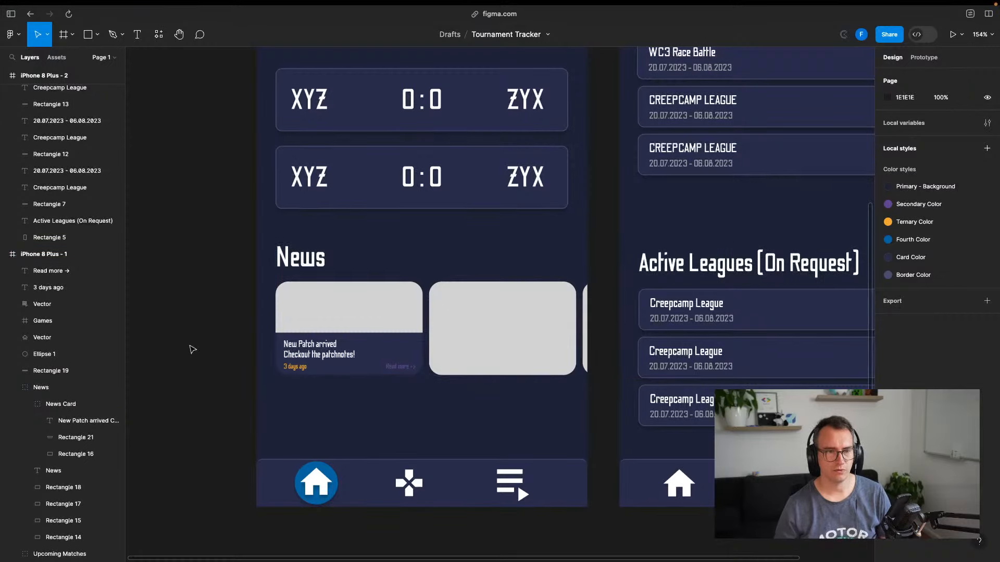
key("super+t")
type("flutter")
key("Return")
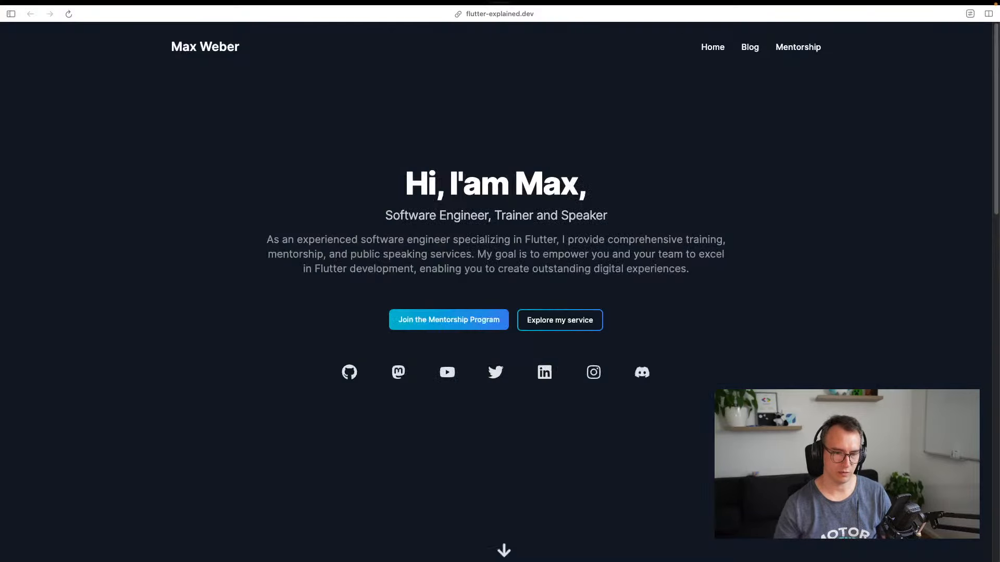
scroll(511, 252, "down", 20)
scroll(460, 276, "up", 15)
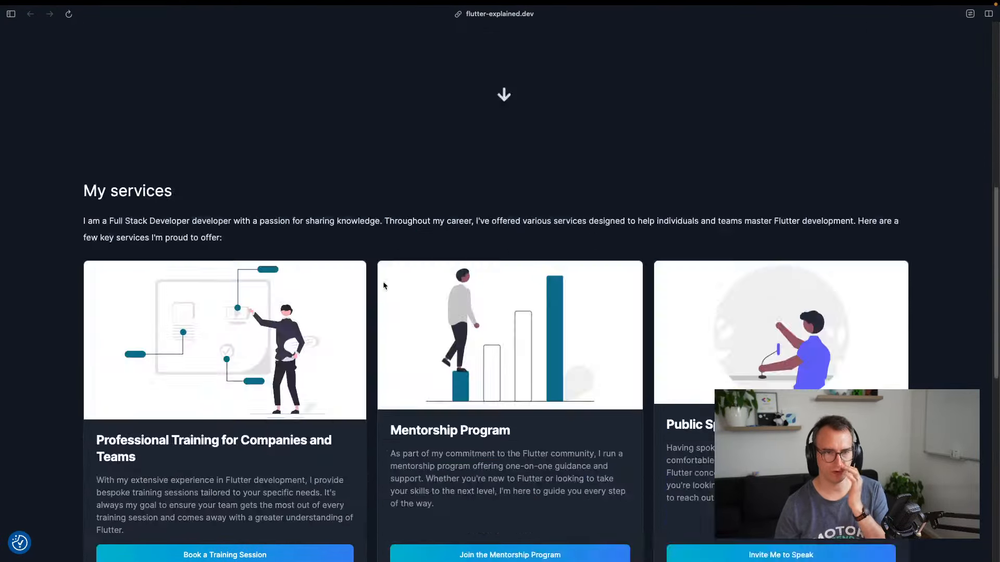
left_click(751, 48)
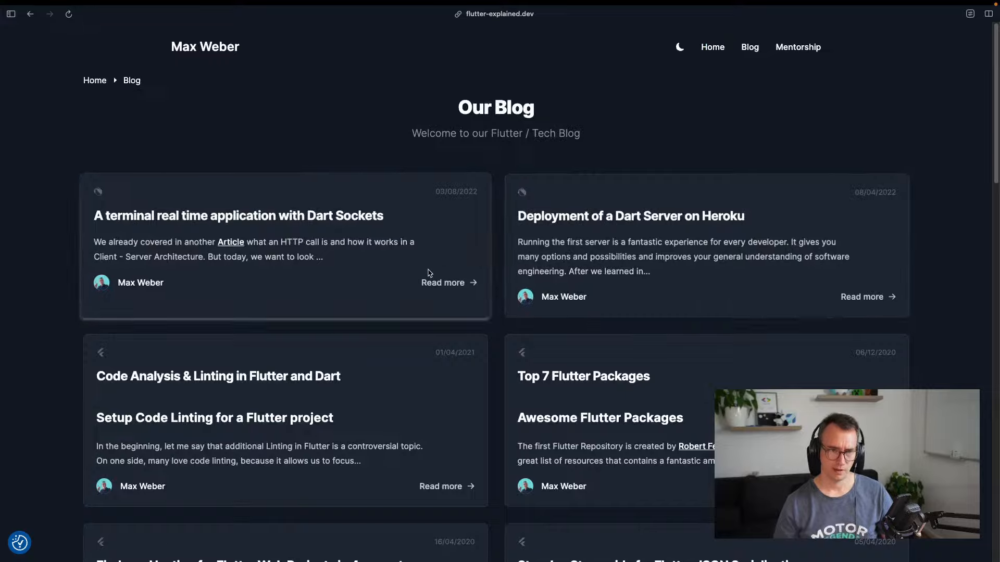
scroll(429, 274, "down", 15)
scroll(428, 274, "up", 8)
scroll(428, 273, "up", 8)
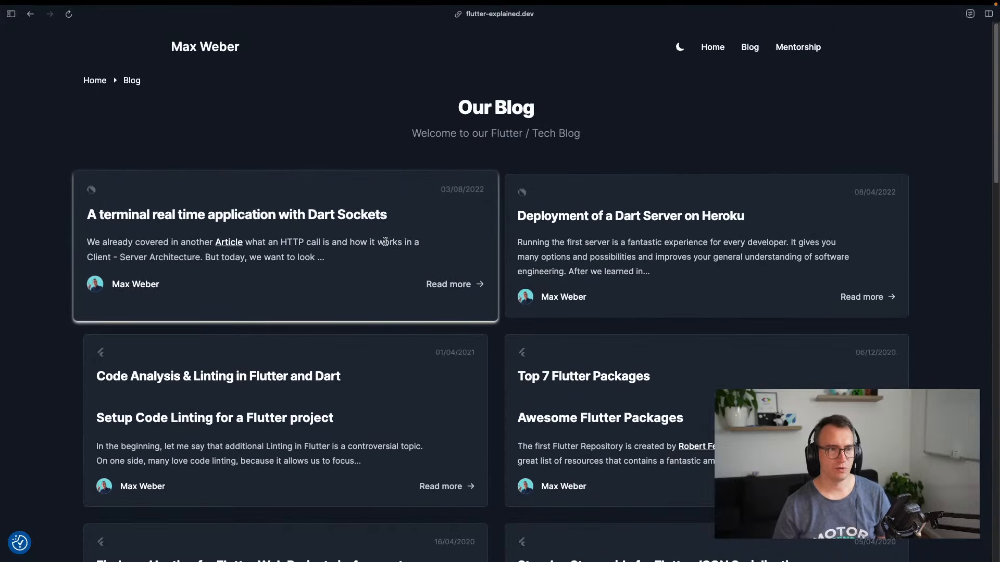
left_click(798, 47)
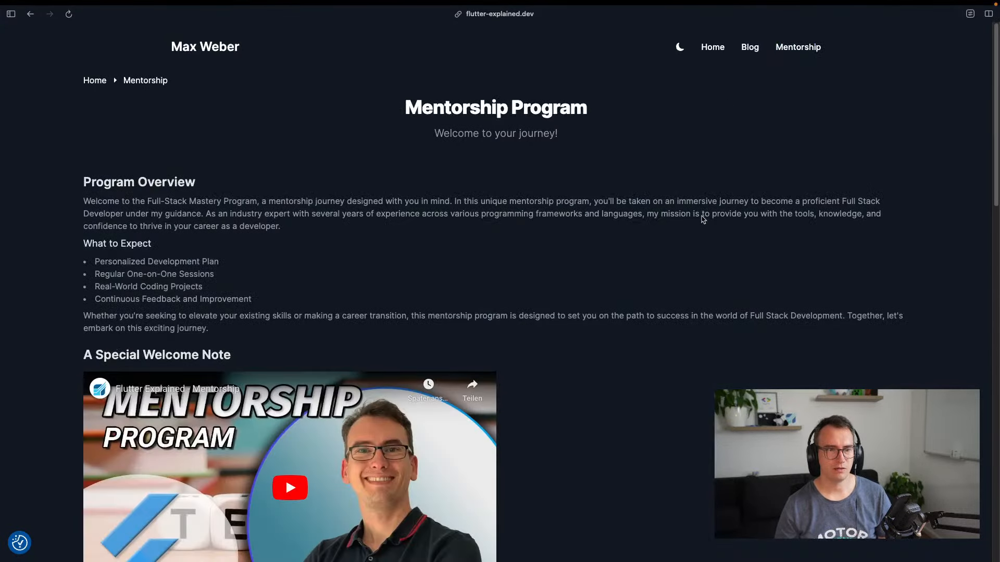
scroll(726, 199, "down", 10)
scroll(727, 199, "up", 10)
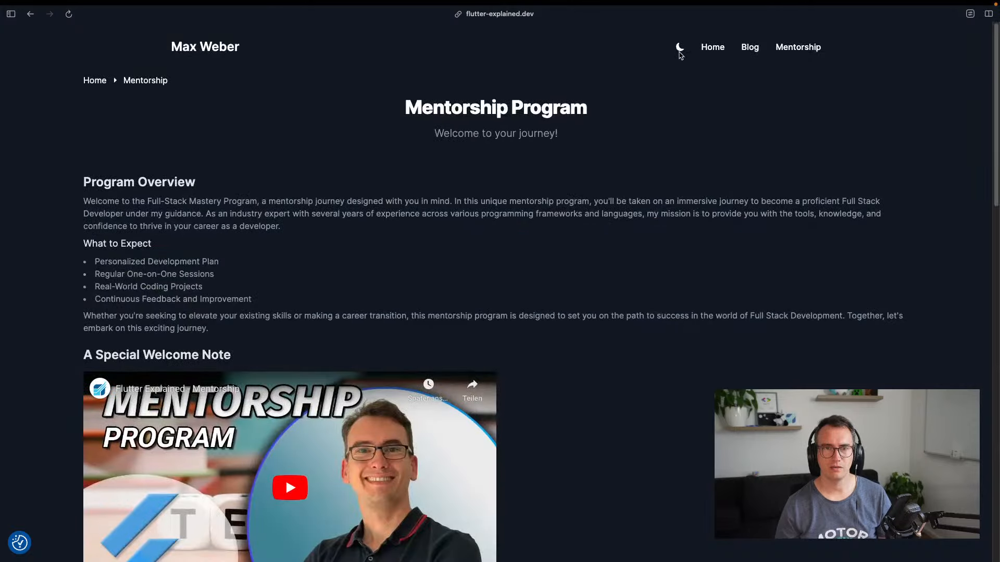
left_click(679, 48)
left_click(680, 48)
left_click(680, 47)
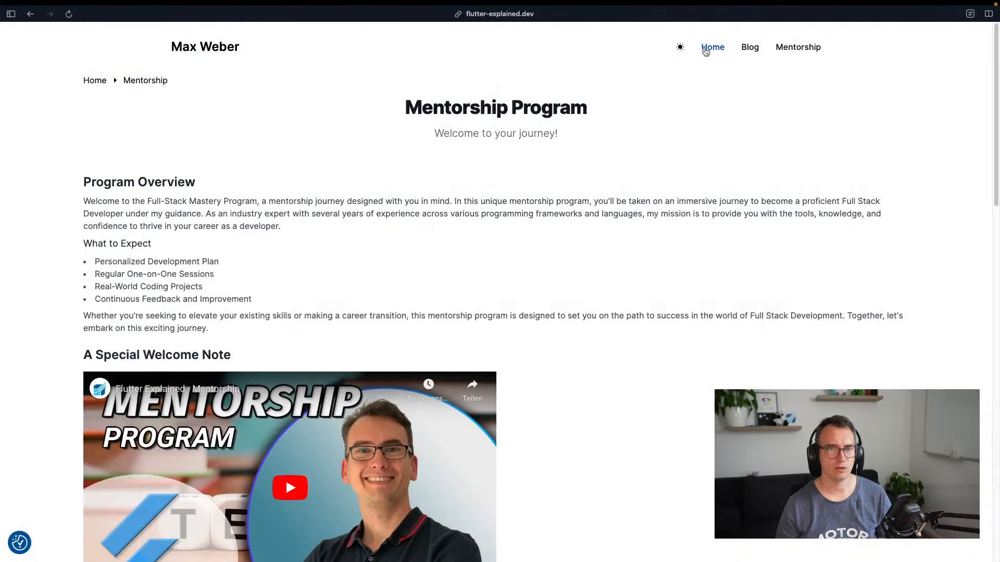
left_click(712, 48)
left_click(682, 48)
scroll(595, 217, "down", 20)
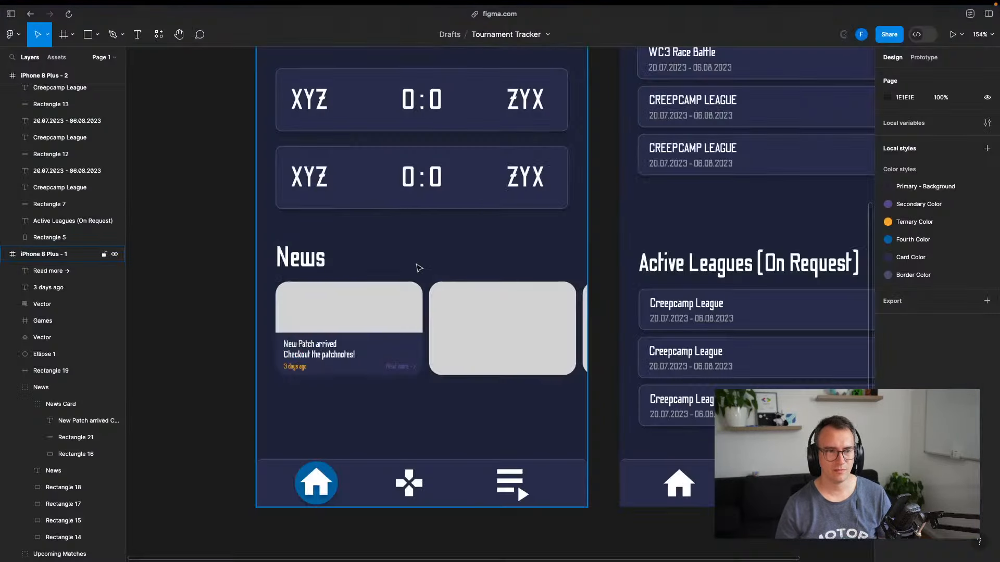
left_click_drag(317, 247, 258, 421)
left_click_drag(323, 331, 402, 284)
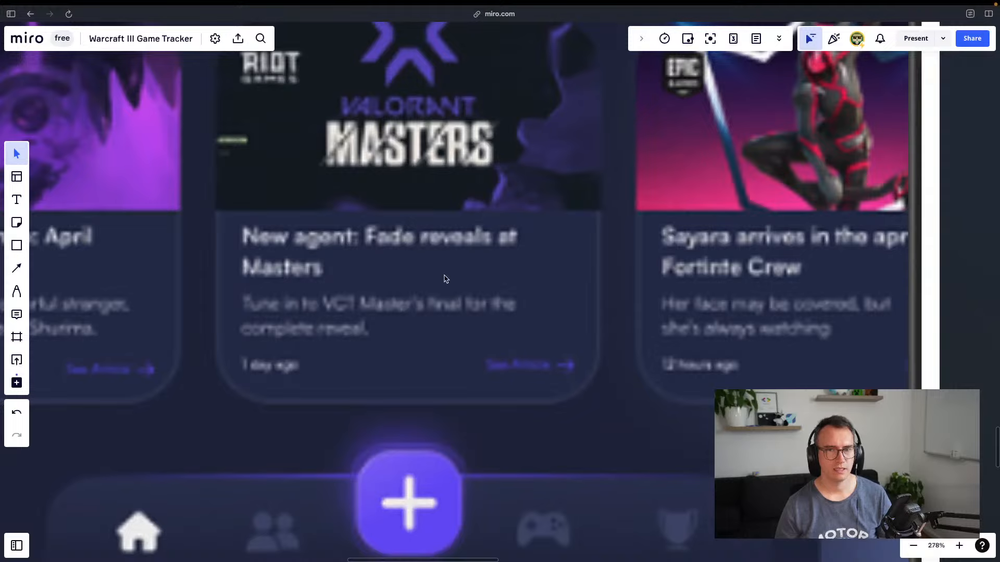
scroll(449, 271, "down", 15)
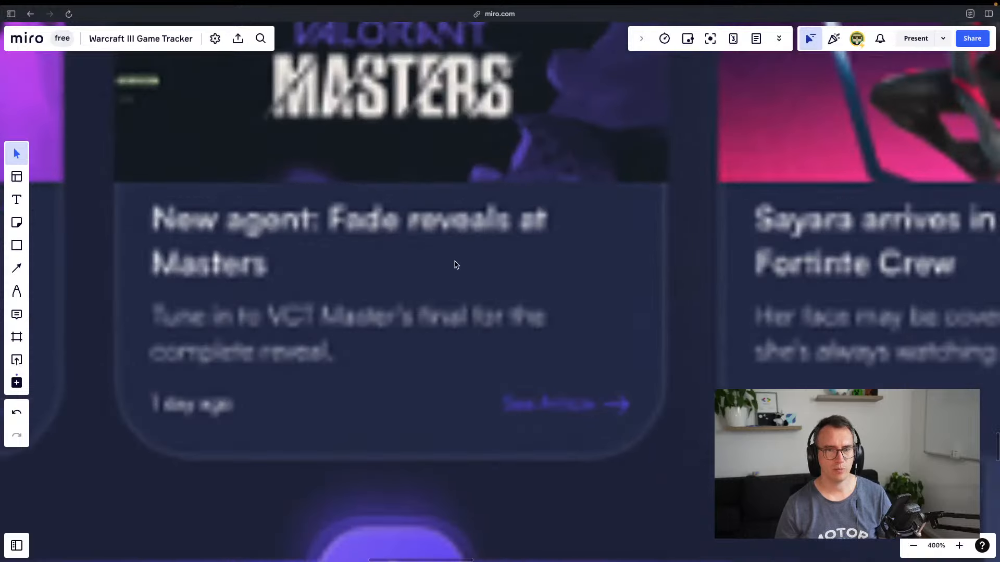
scroll(487, 253, "up", 10)
scroll(487, 253, "right", 3)
scroll(488, 253, "down", 1)
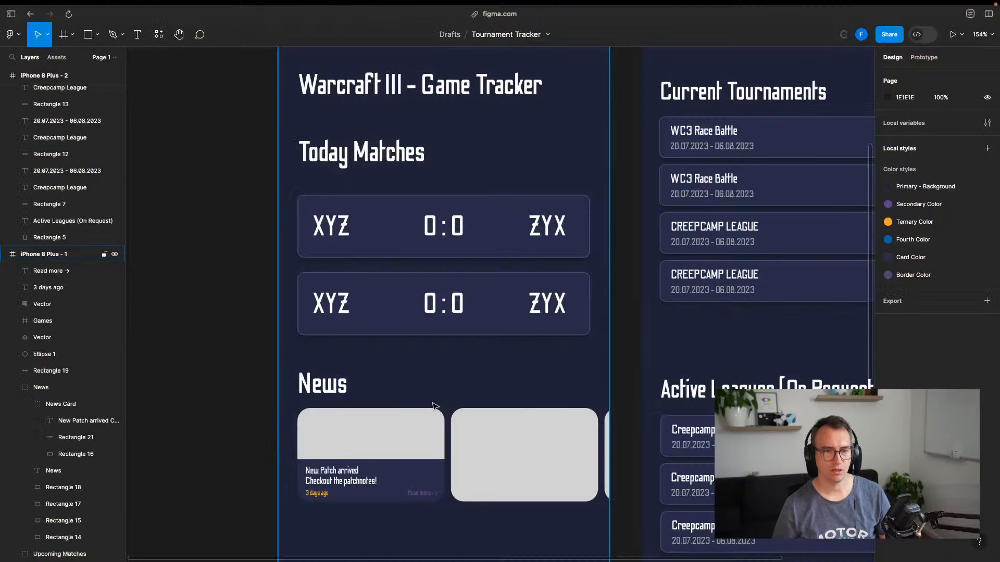
scroll(435, 406, "down", 5)
Stretch the News Card taller and move its headline and 'Read more' link lower
double_click(399, 241)
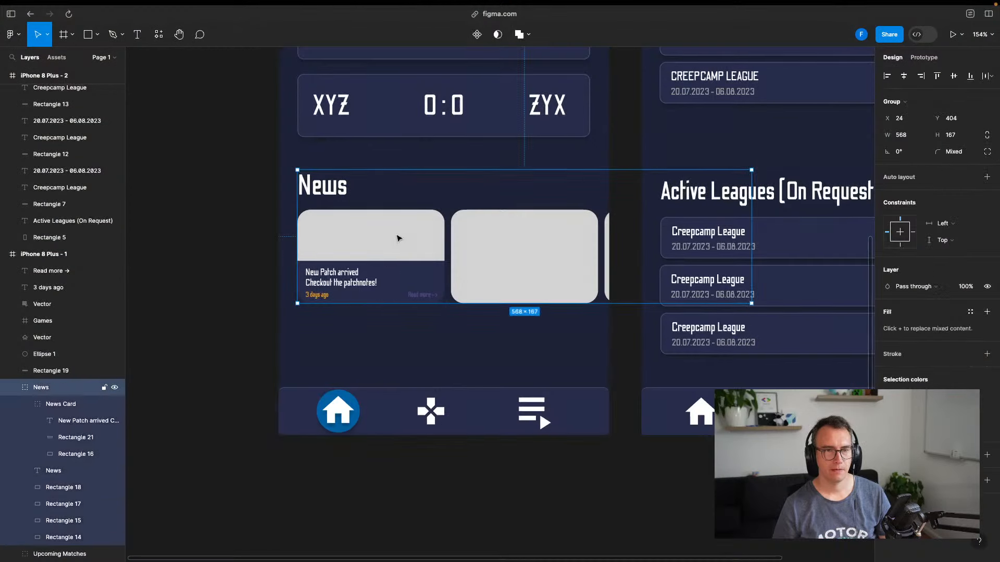
left_click_drag(384, 303, 382, 322)
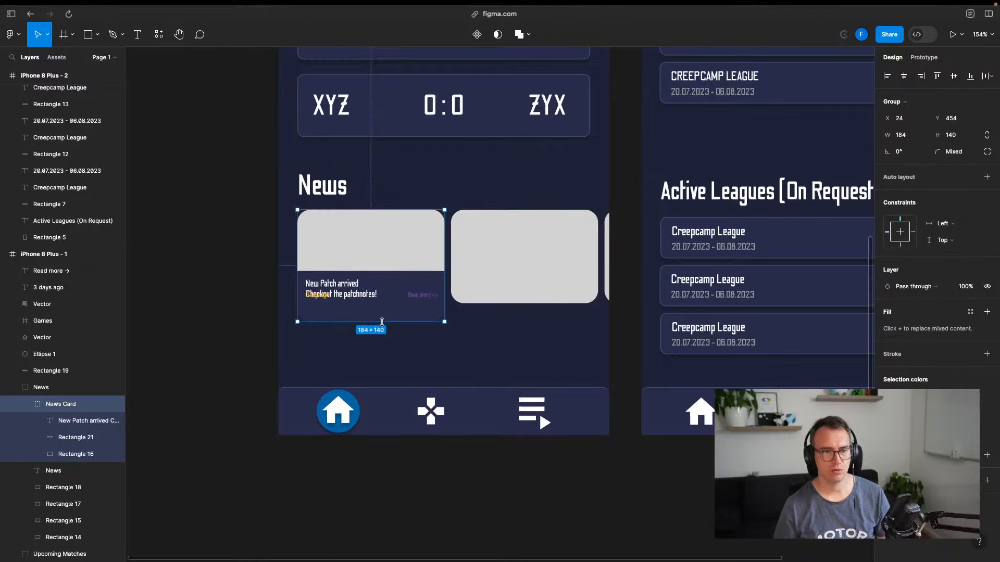
double_click(384, 282)
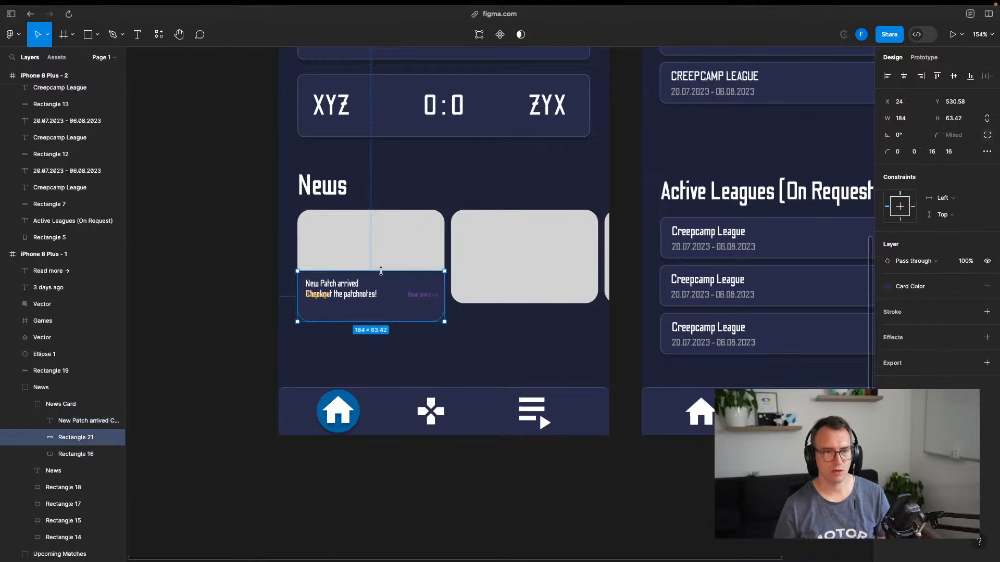
left_click(344, 289)
mouse_move(344, 288)
left_mouse_down()
mouse_move(319, 306)
mouse_move(359, 306)
mouse_move(325, 314)
mouse_move(368, 311)
mouse_move(341, 294)
left_mouse_up()
left_click(323, 298)
key("super+z")
double_click(369, 308)
double_click(377, 302)
left_click_drag(423, 295, 424, 314)
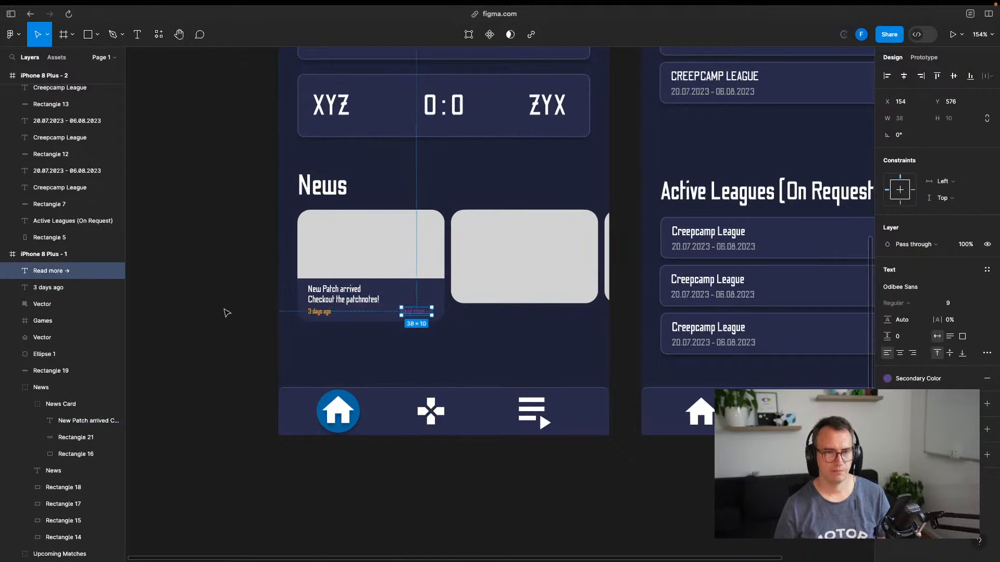
left_click(224, 313)
Stretch the second news card placeholder, Rectangle 17, to 184×140
left_click_drag(252, 323, 238, 384)
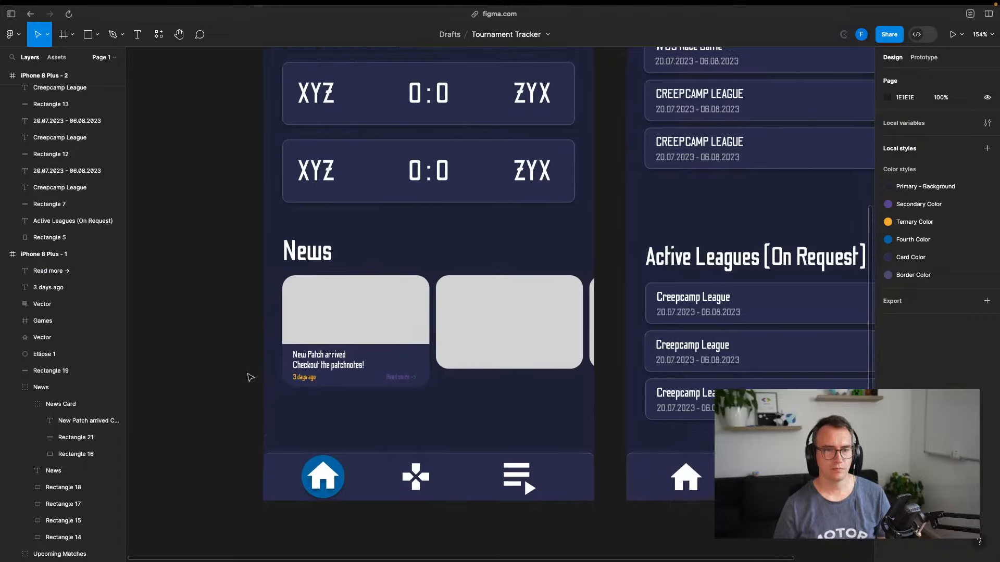
scroll(327, 354, "down", 2)
left_click_drag(416, 274, 353, 276)
left_click(420, 335)
double_click(411, 345)
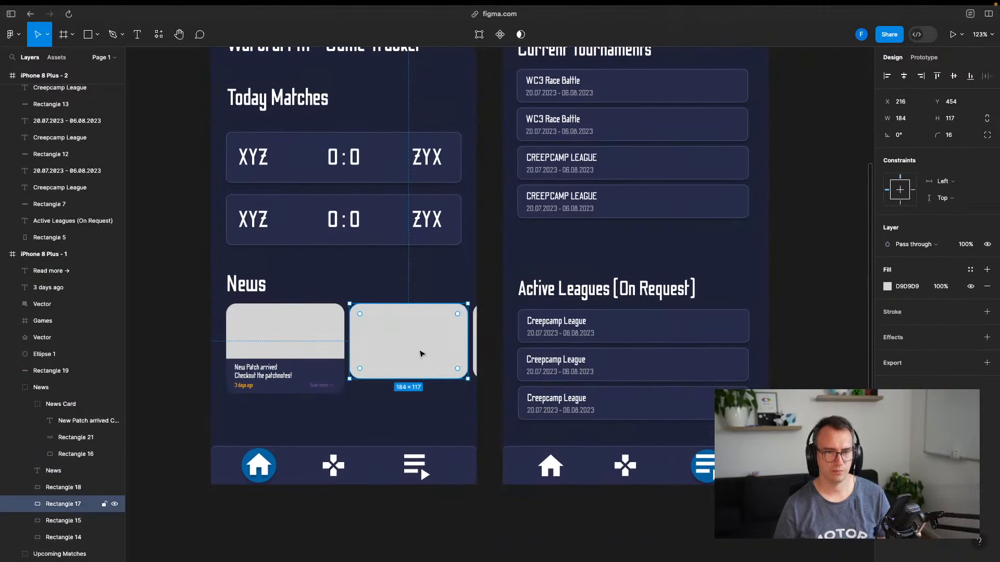
left_click_drag(412, 379, 412, 386)
left_click_drag(412, 387, 411, 393)
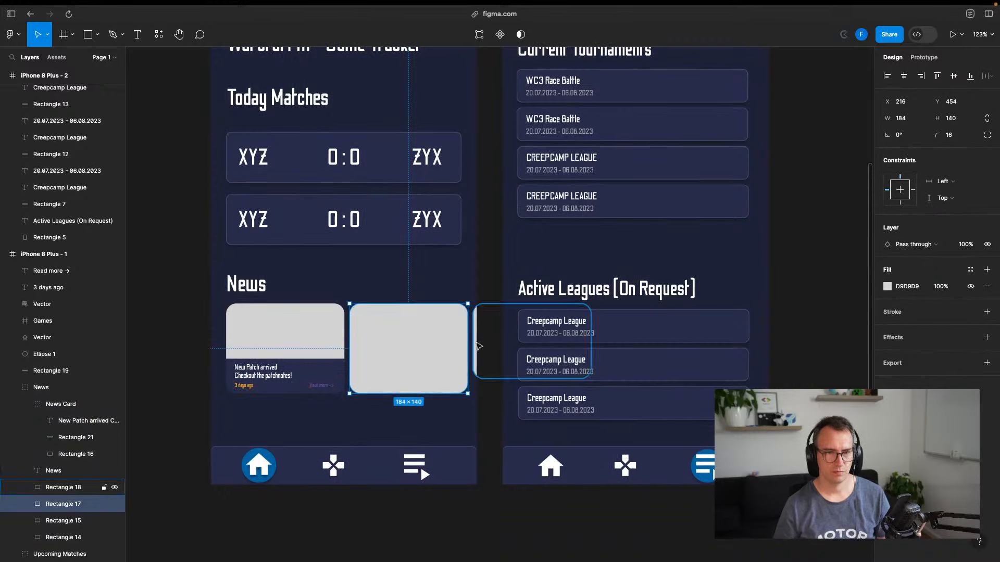
left_click(195, 315)
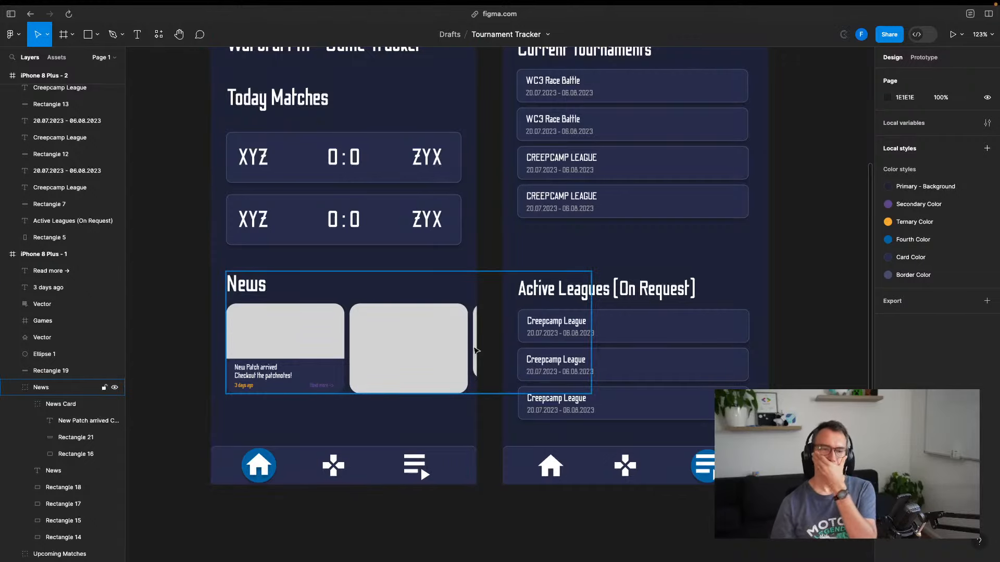
scroll(471, 349, "up", 3)
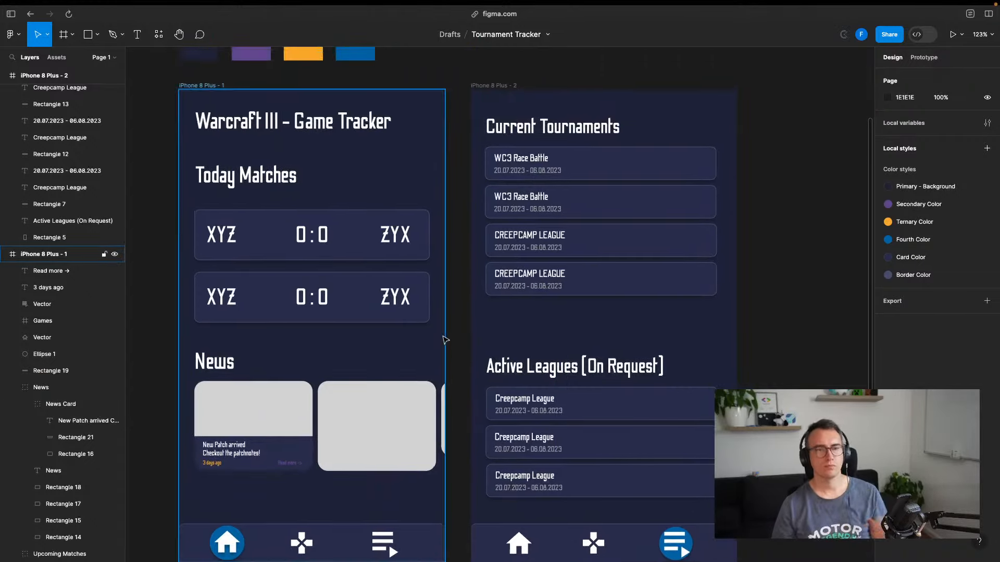
scroll(454, 344, "down", 5)
left_click_drag(503, 379, 503, 379)
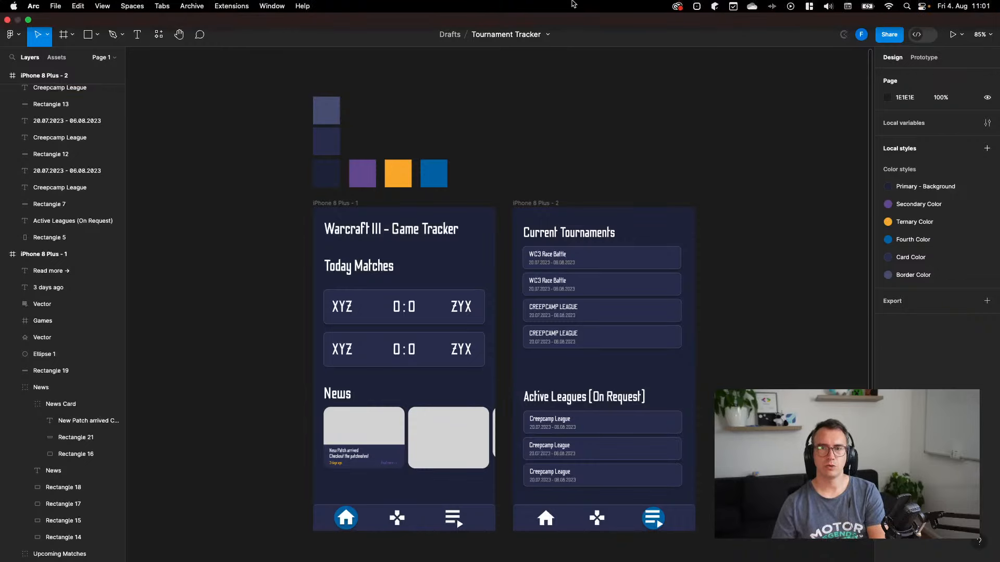
key("ctrl+Left")
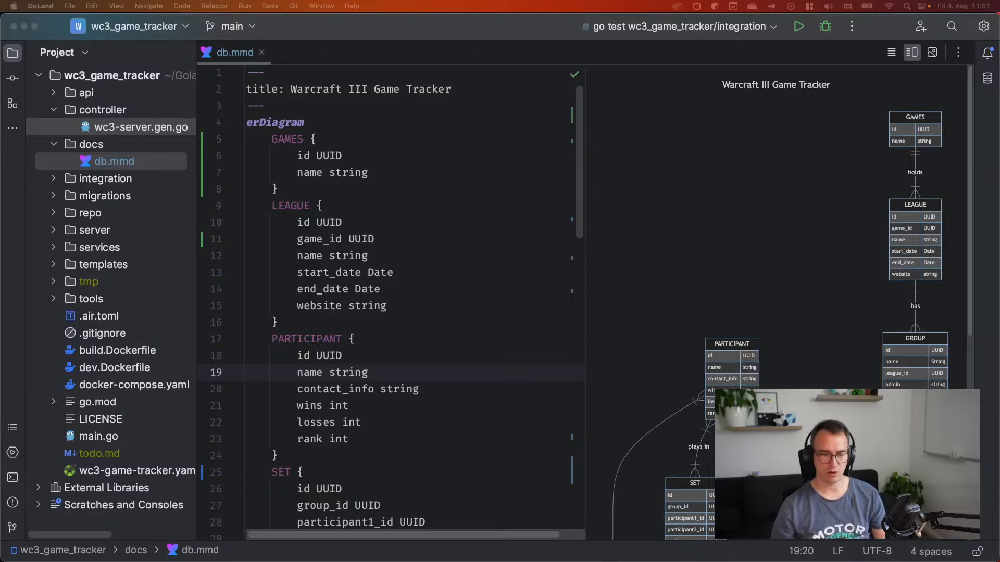
left_click_drag(481, 392, 478, 402)
key("ctrl+Right")
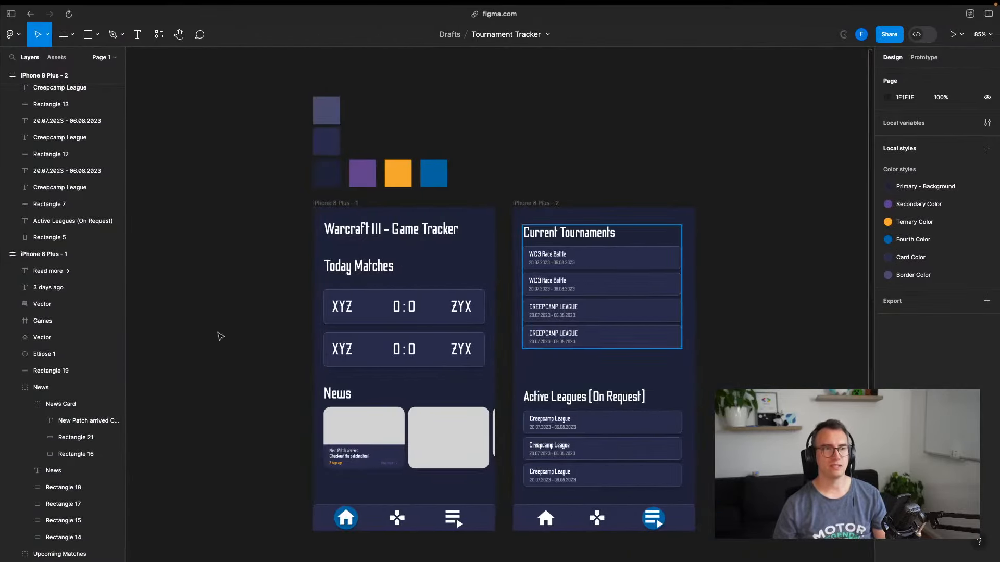
key("ctrl+Left")
left_click(455, 288)
key("ctrl+Right")
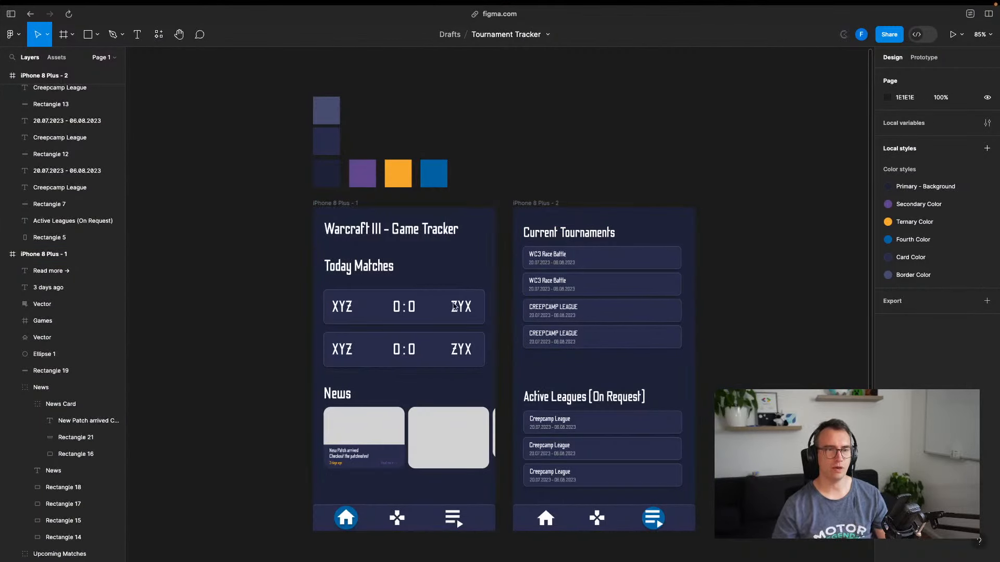
key("ctrl+Tab")
key("ctrl+Tab")
key("ctrl+Tab")
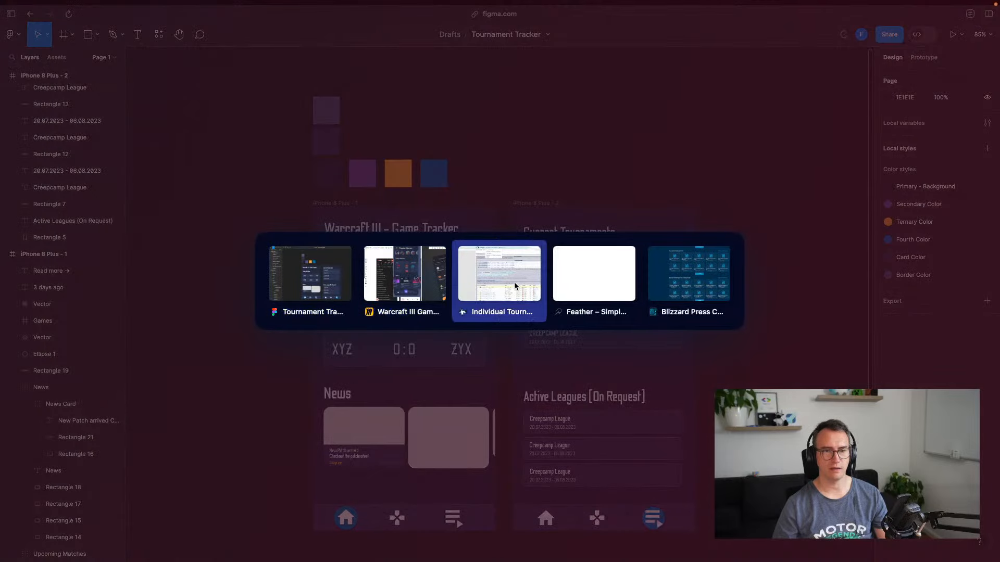
Open Liquipedia's API documentation from the Warcraft page footer
left_click(231, 35)
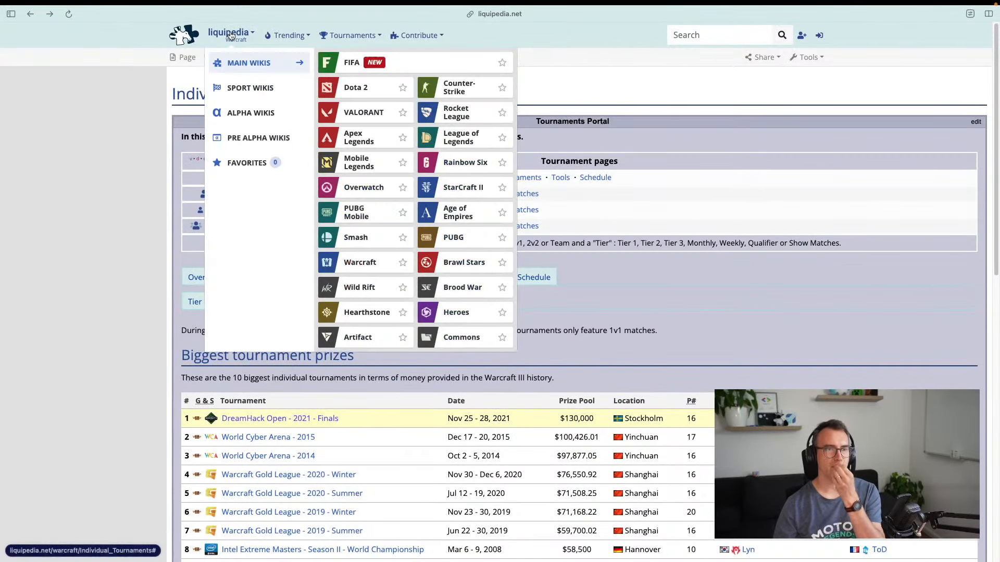
left_click(110, 210)
key("End")
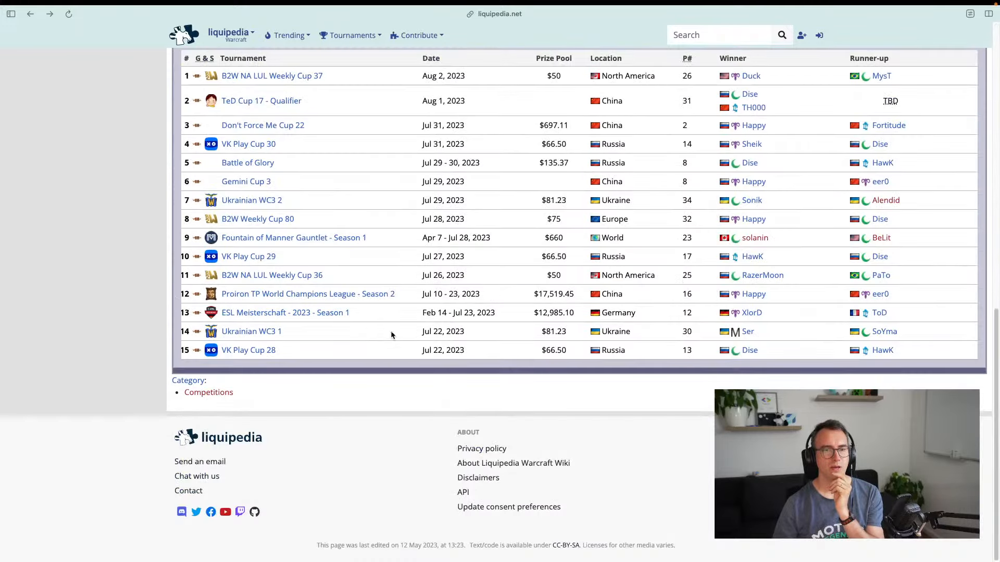
left_click(463, 492)
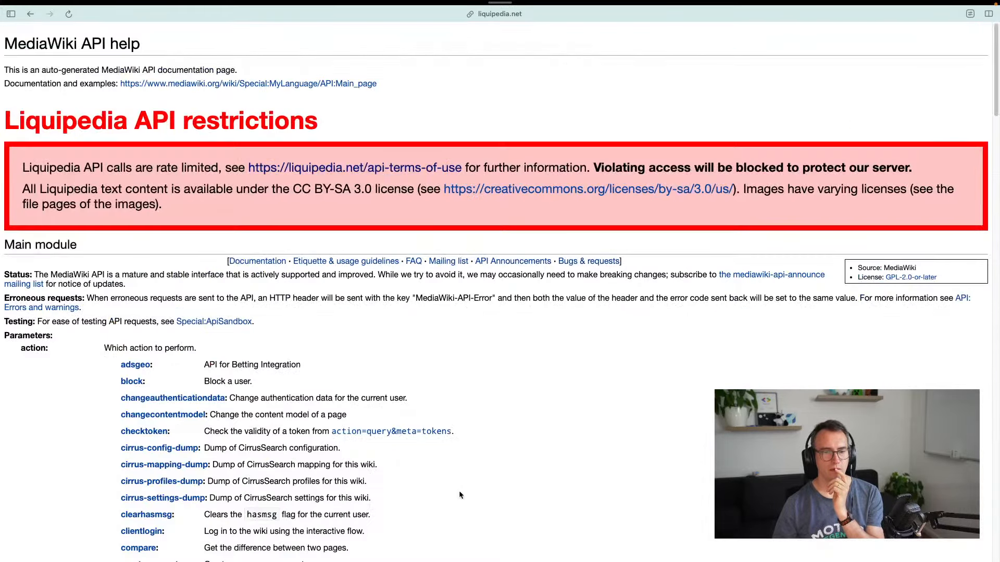
Read through the API help page and open 'Etiquette & usage guidelines'
scroll(219, 365, "down", 15)
scroll(213, 359, "up", 15)
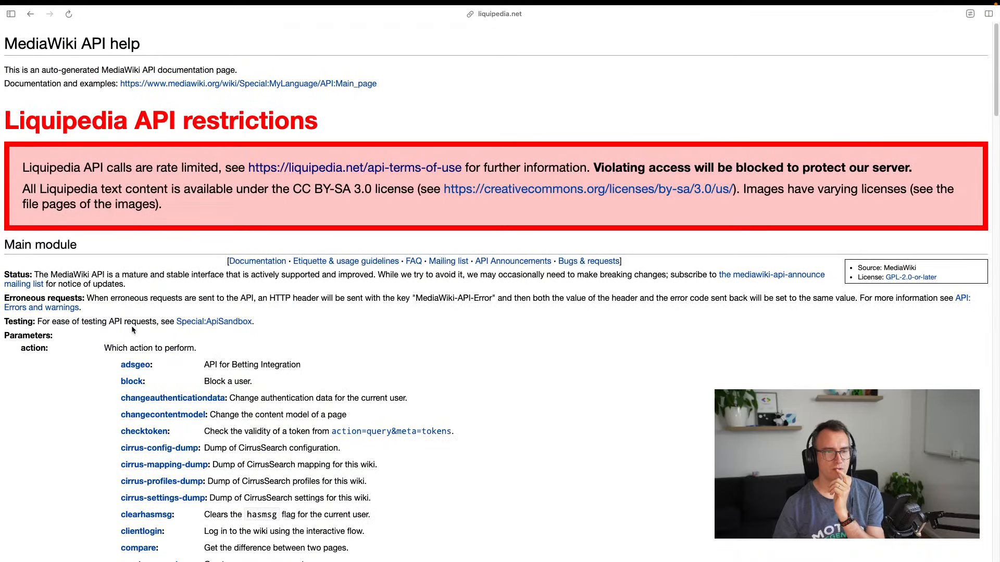
left_click_drag(44, 275, 331, 287)
left_click(276, 284)
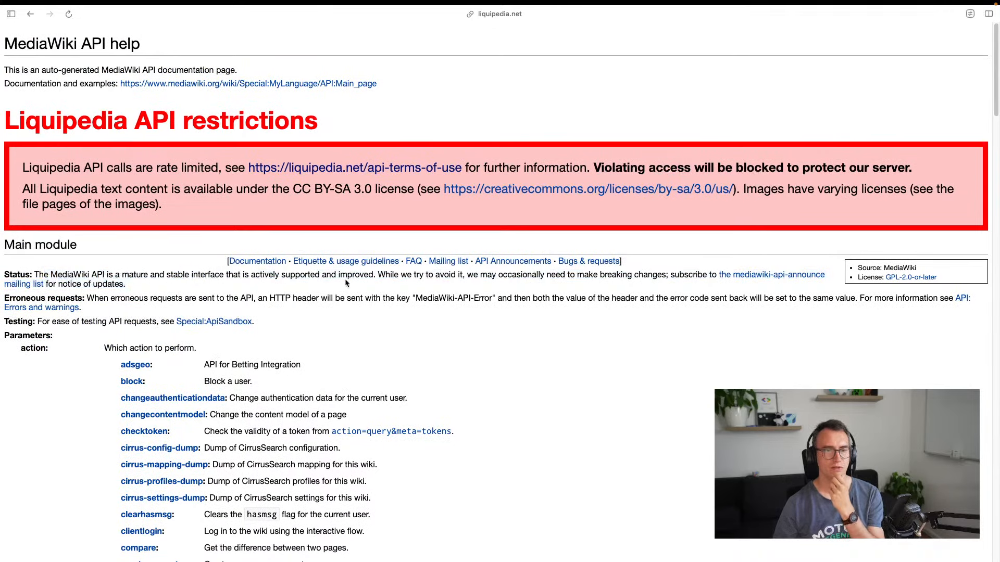
scroll(333, 290, "down", 20)
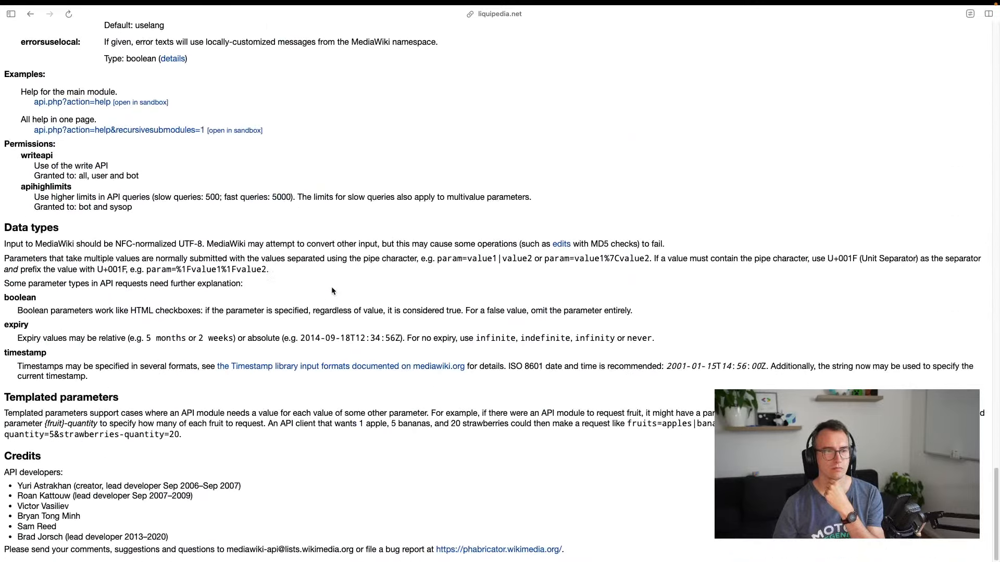
scroll(332, 291, "up", 20)
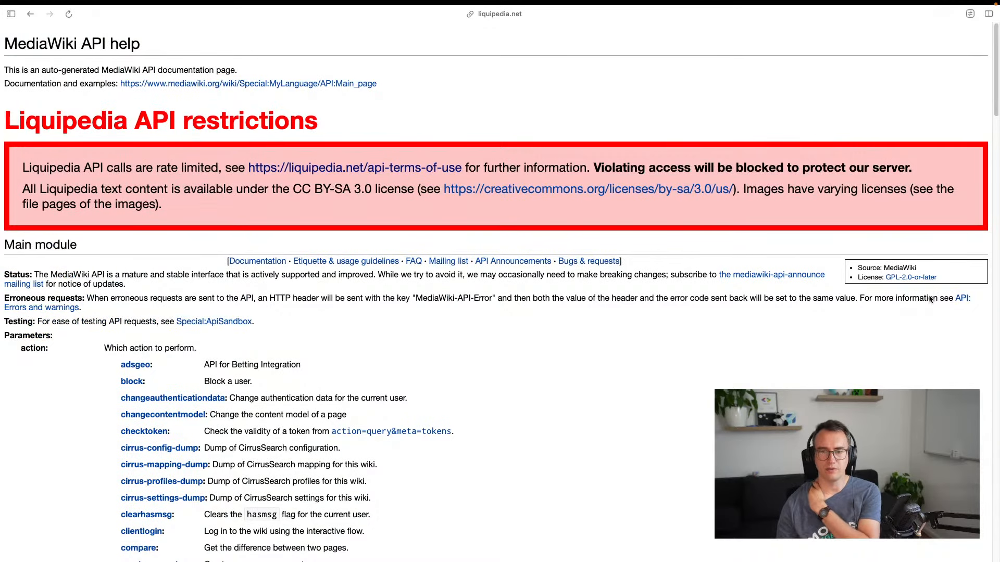
scroll(339, 341, "down", 5)
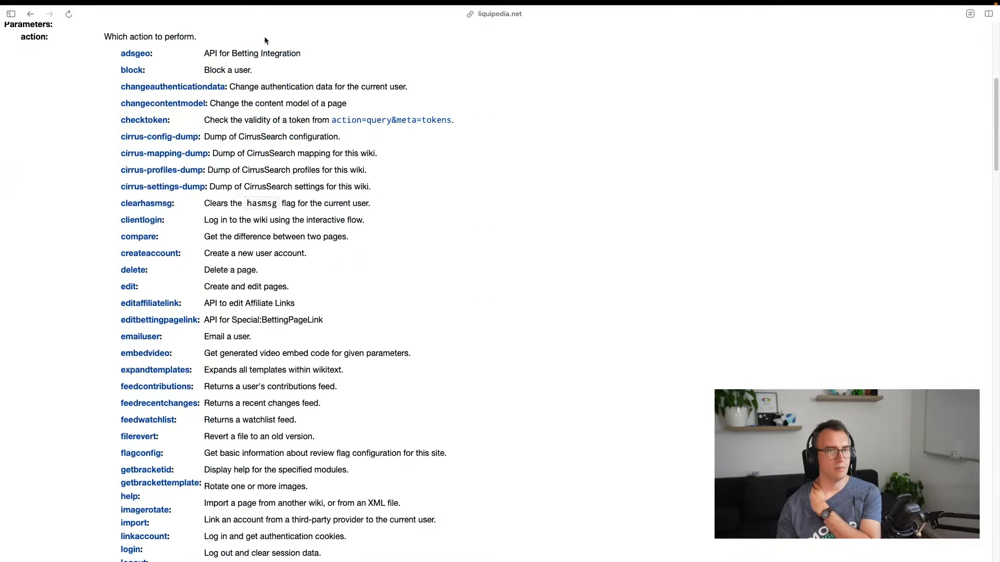
scroll(248, 214, "down", 3)
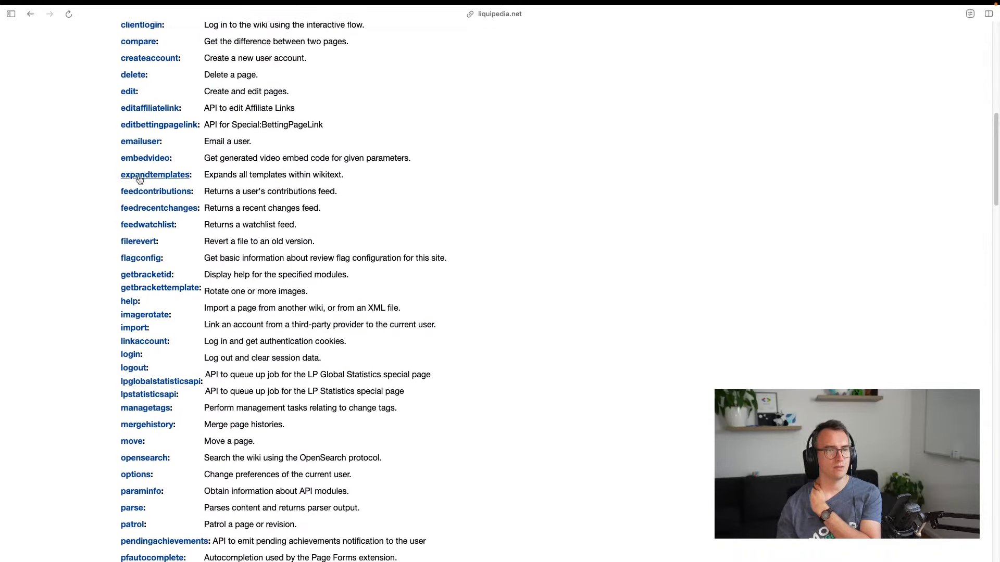
scroll(138, 174, "down", 2)
scroll(134, 254, "down", 10)
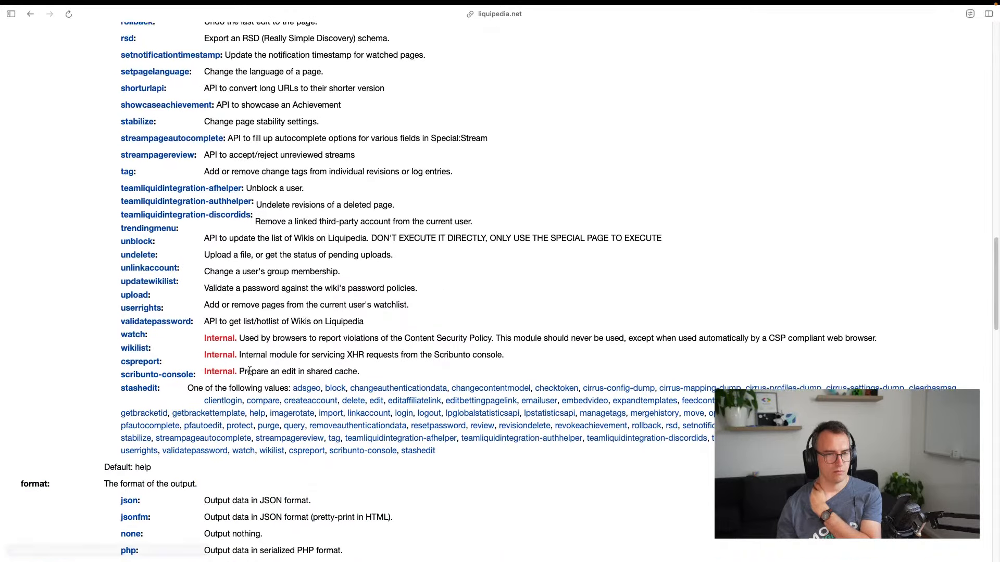
scroll(152, 373, "down", 5)
scroll(152, 373, "down", 13)
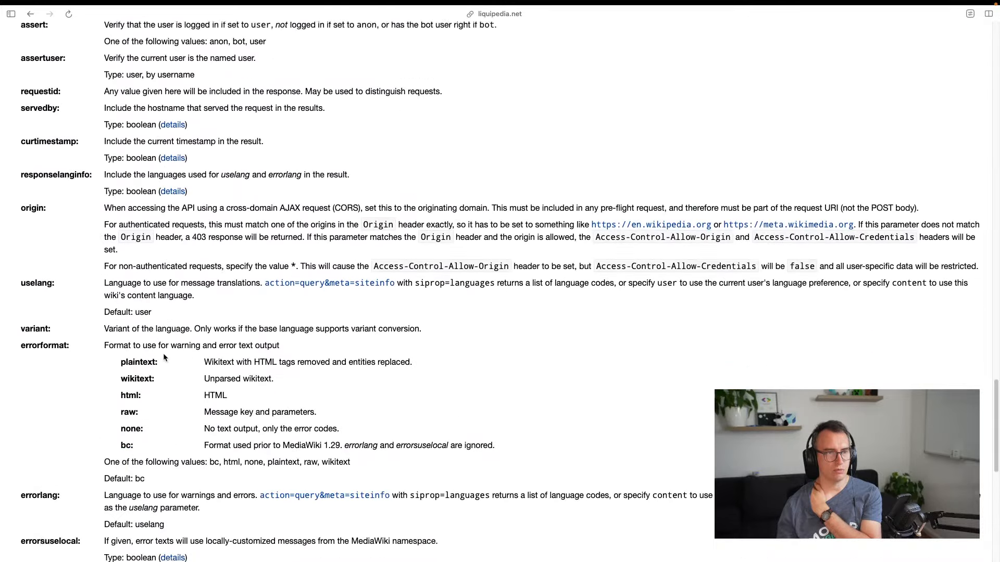
scroll(165, 353, "down", 6)
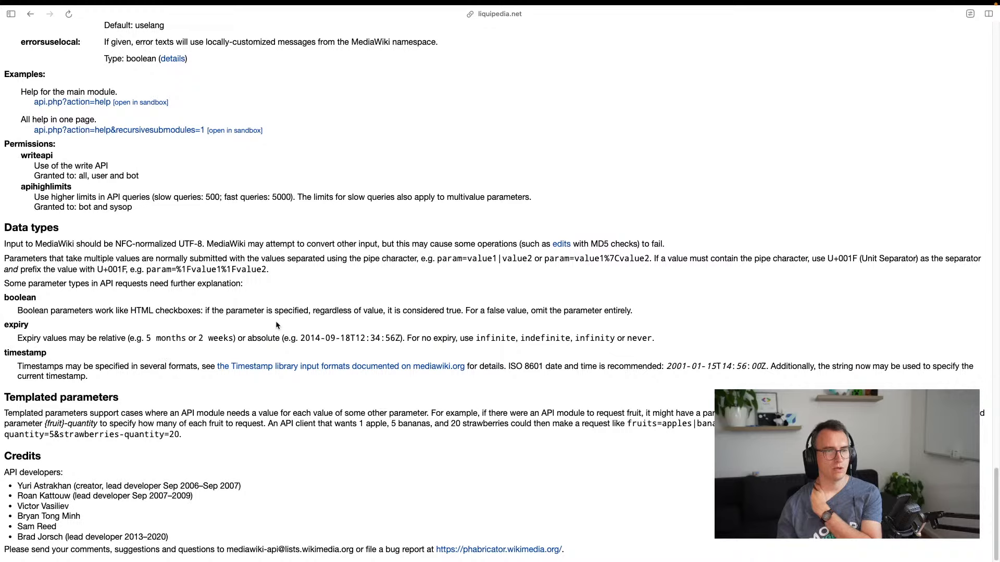
scroll(235, 273, "up", 20)
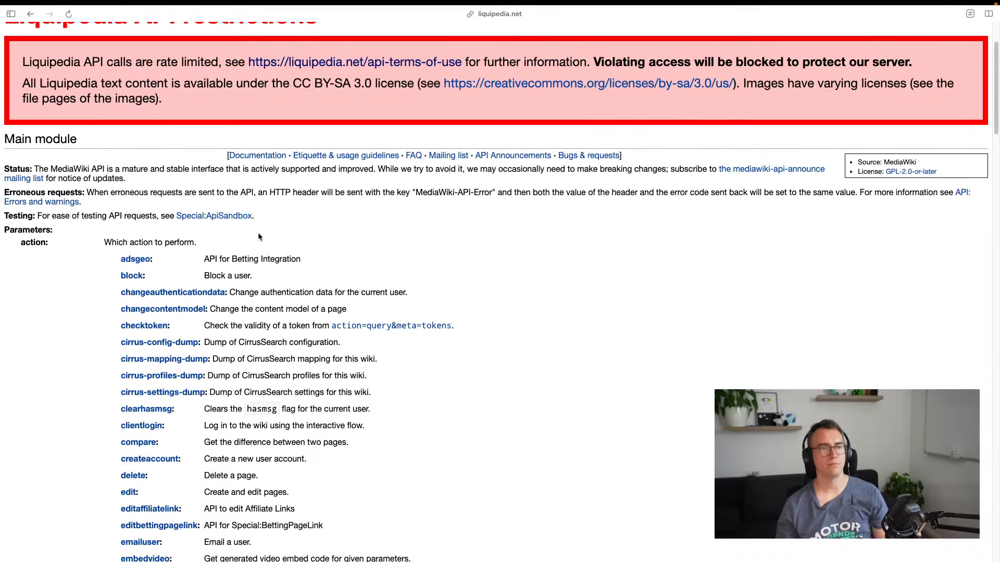
left_click(309, 156)
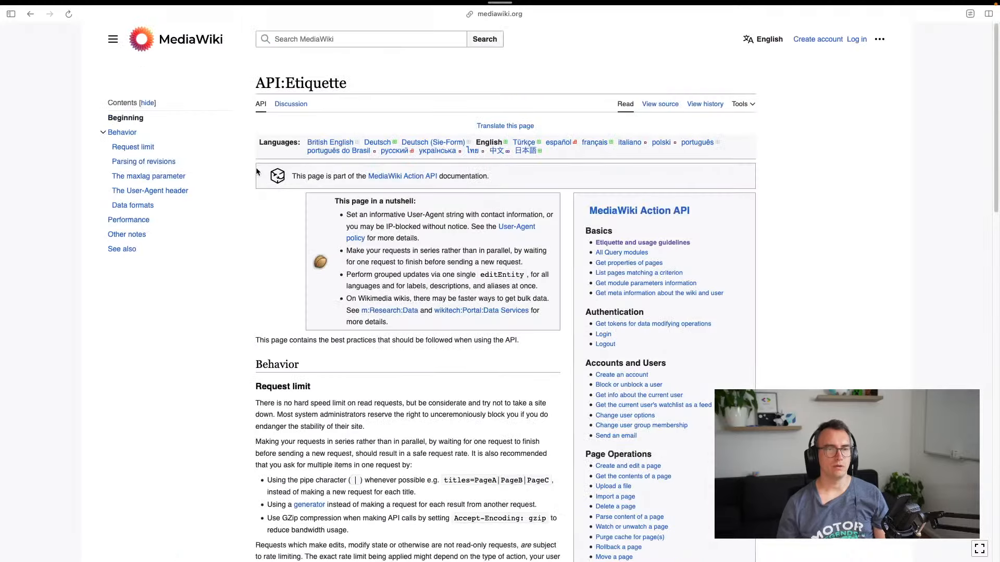
Open the MediaWiki API:Main page, then return to the db.mmd Game Tracker diagram
key("super+bracketleft")
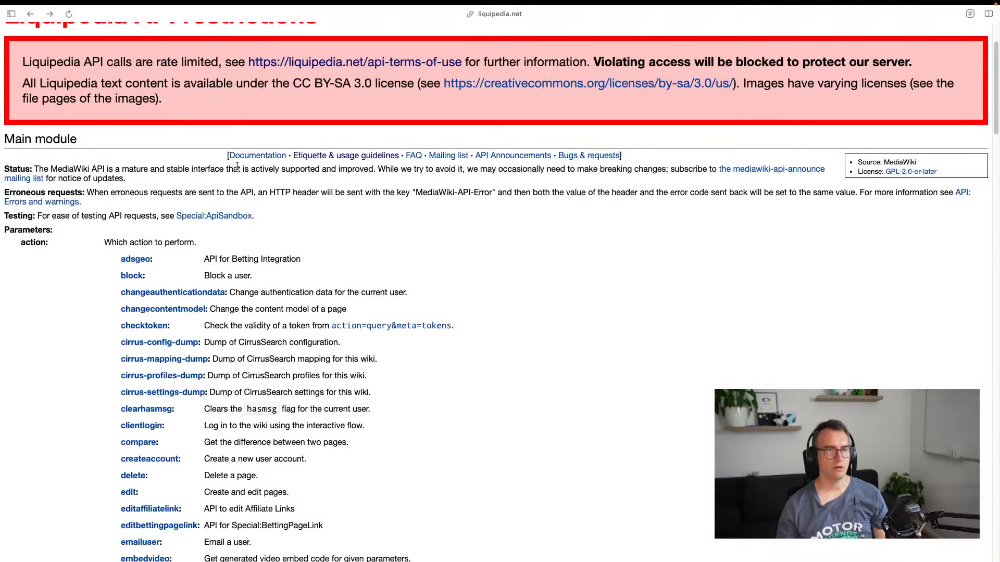
left_click(257, 155)
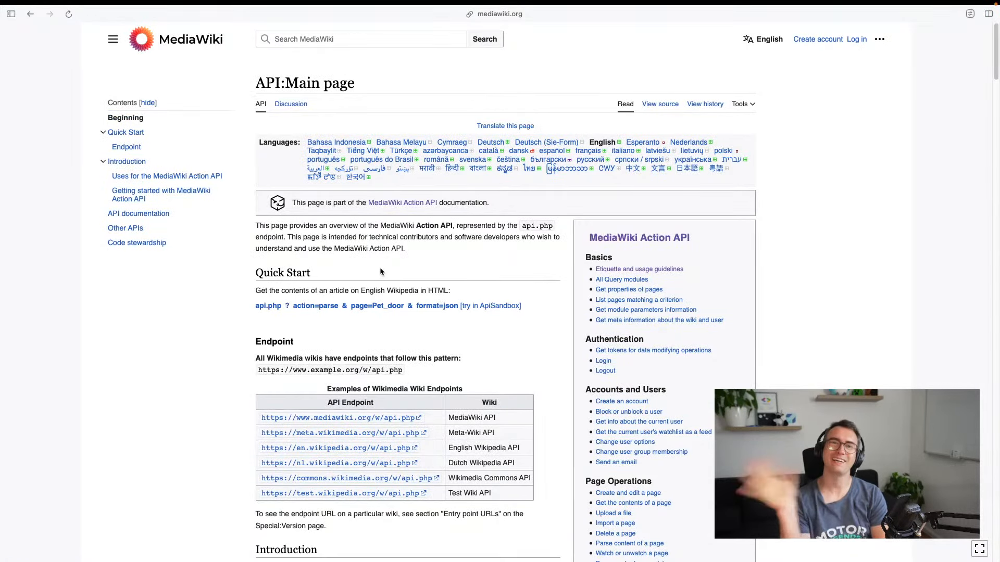
key("ctrl+Left")
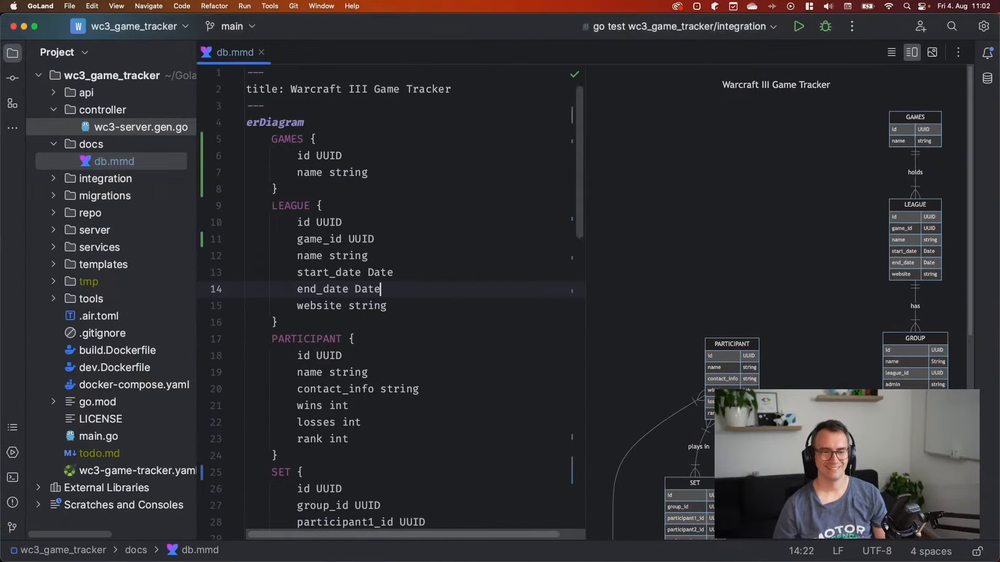